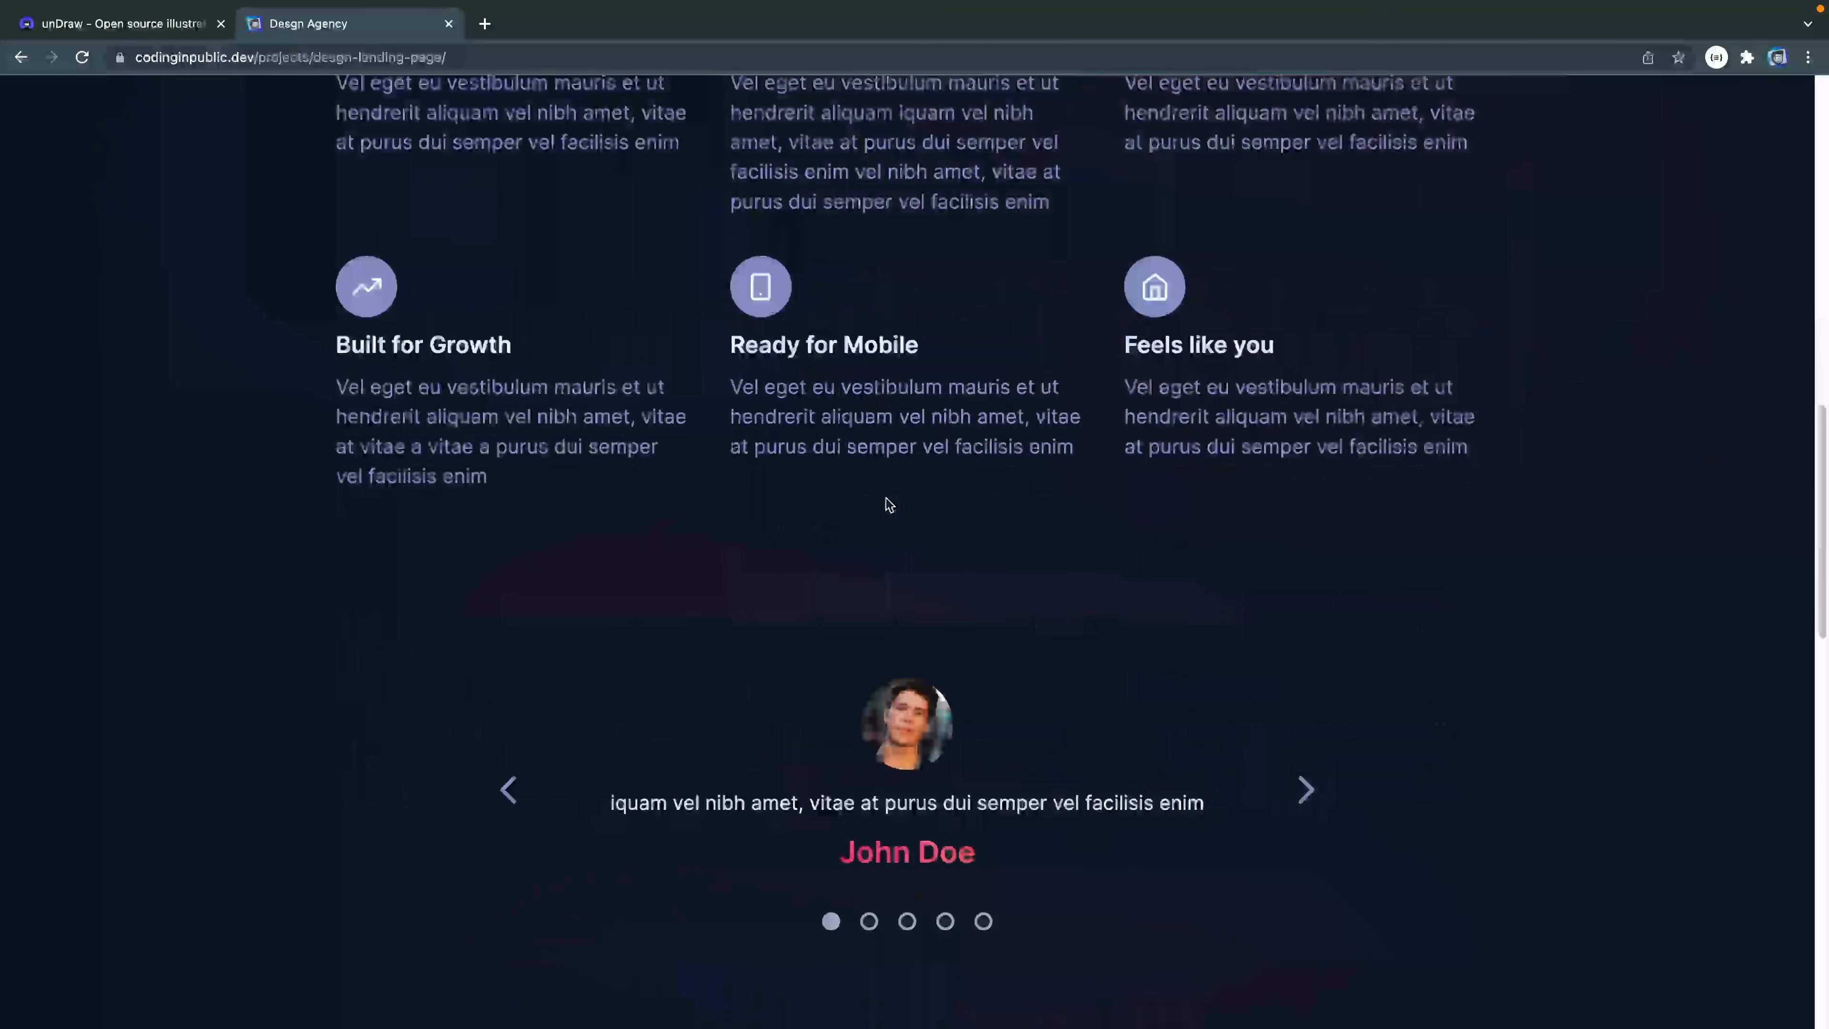
pyautogui.scroll(-5, 886, 498)
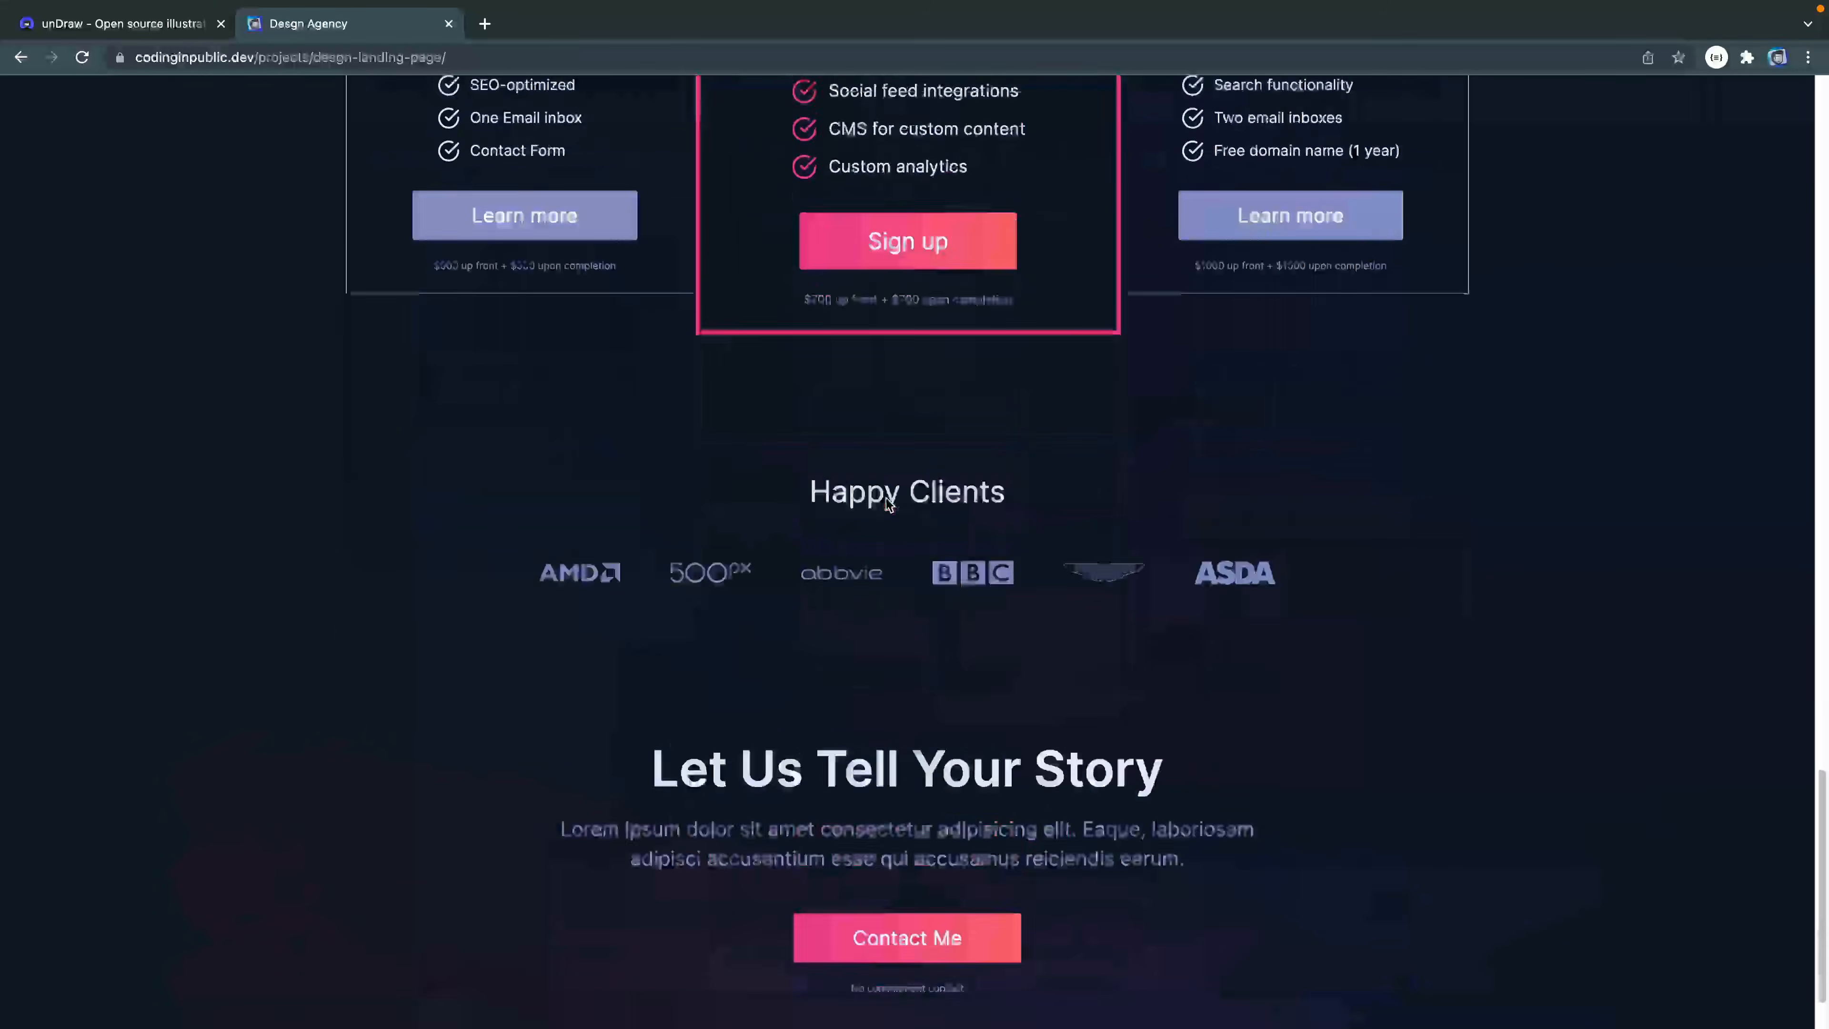
# - Scroll through the reference DESGN landing page in the browser to review its sections up to the hero
pyautogui.scroll(6, 886, 500)
pyautogui.scroll(15, 886, 500)
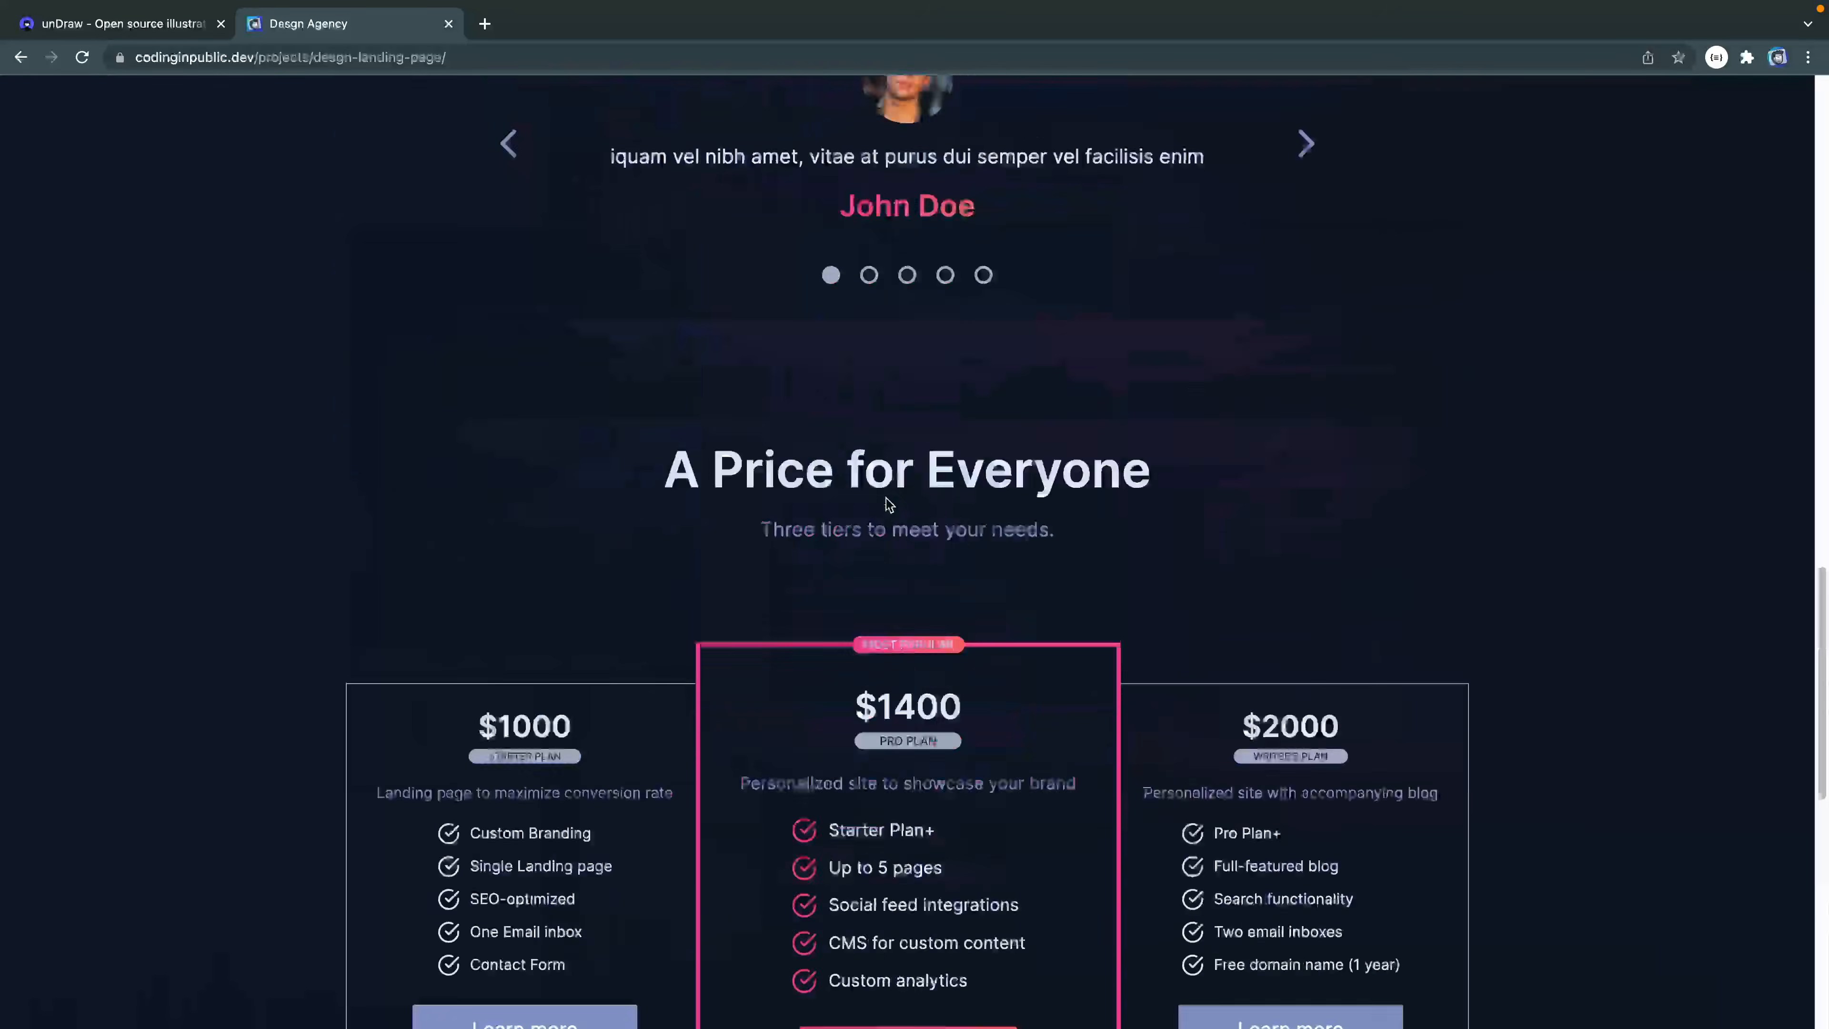
pyautogui.scroll(4, 886, 503)
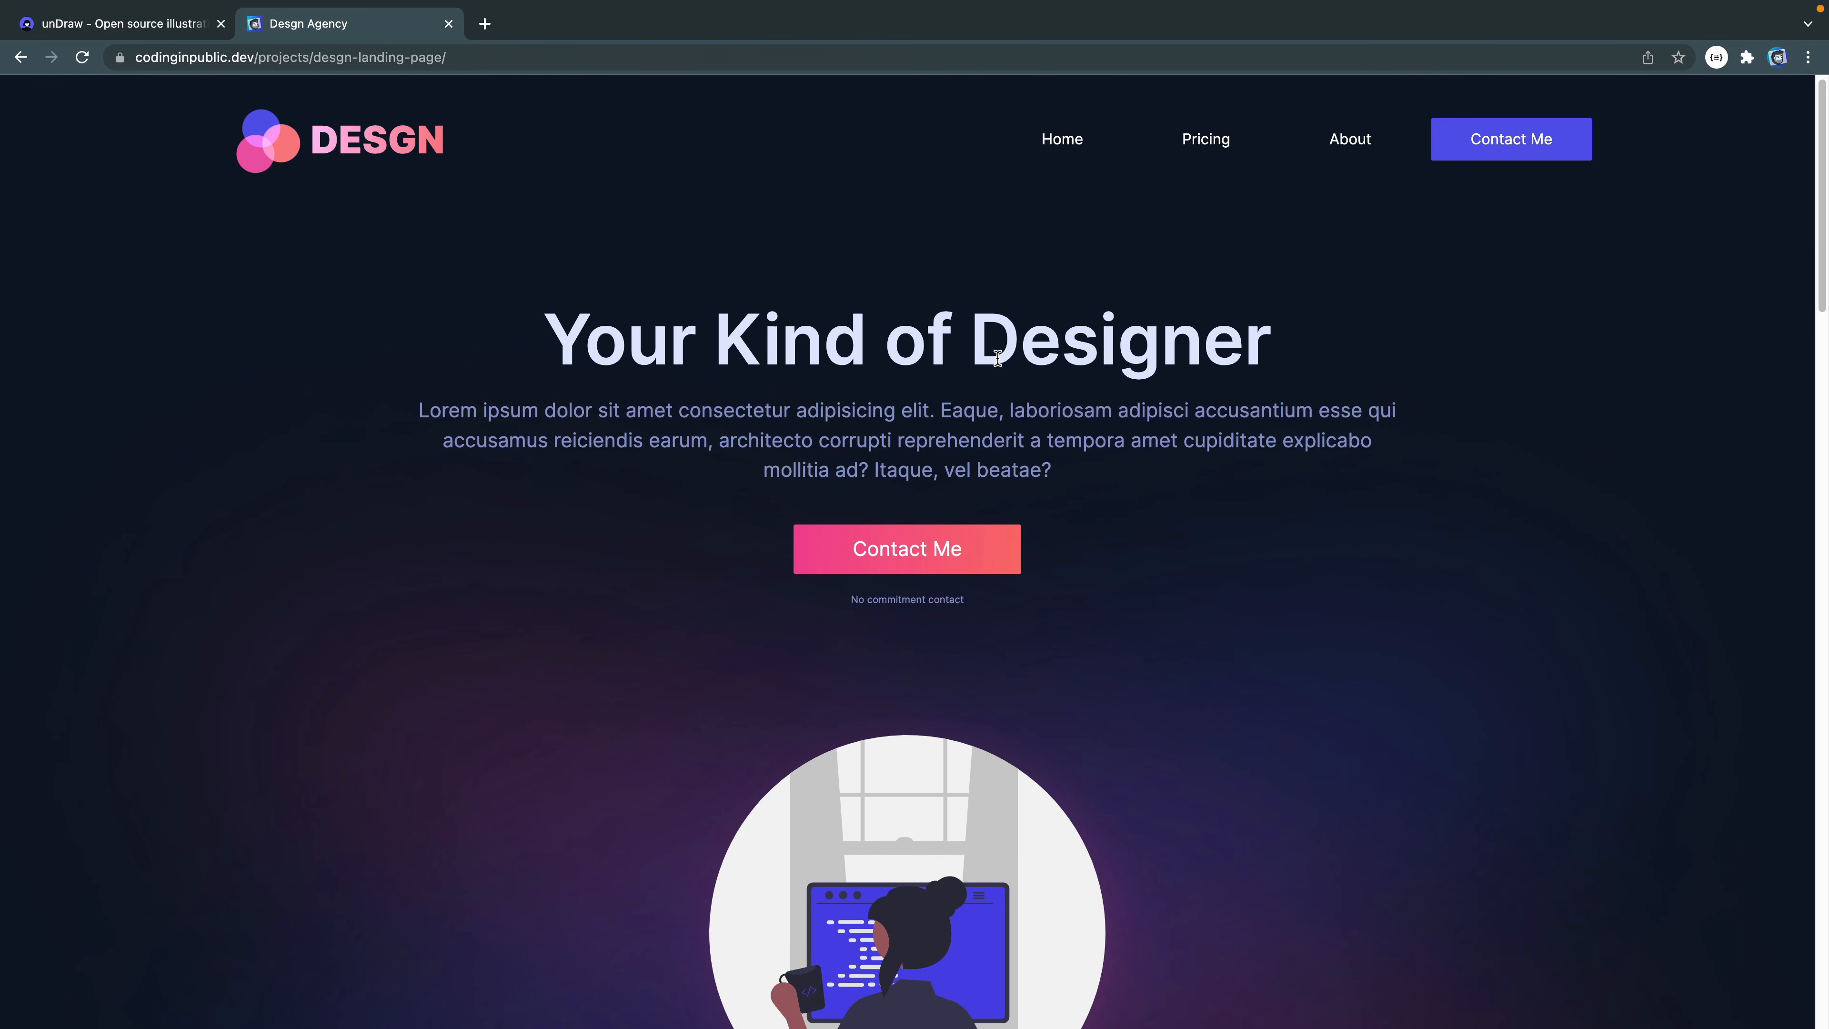
# - Switch to Figma and fill the Desktop - 1 frame on Page 1 with the Background color style
pyautogui.hotkey('ctrl', 'Right')
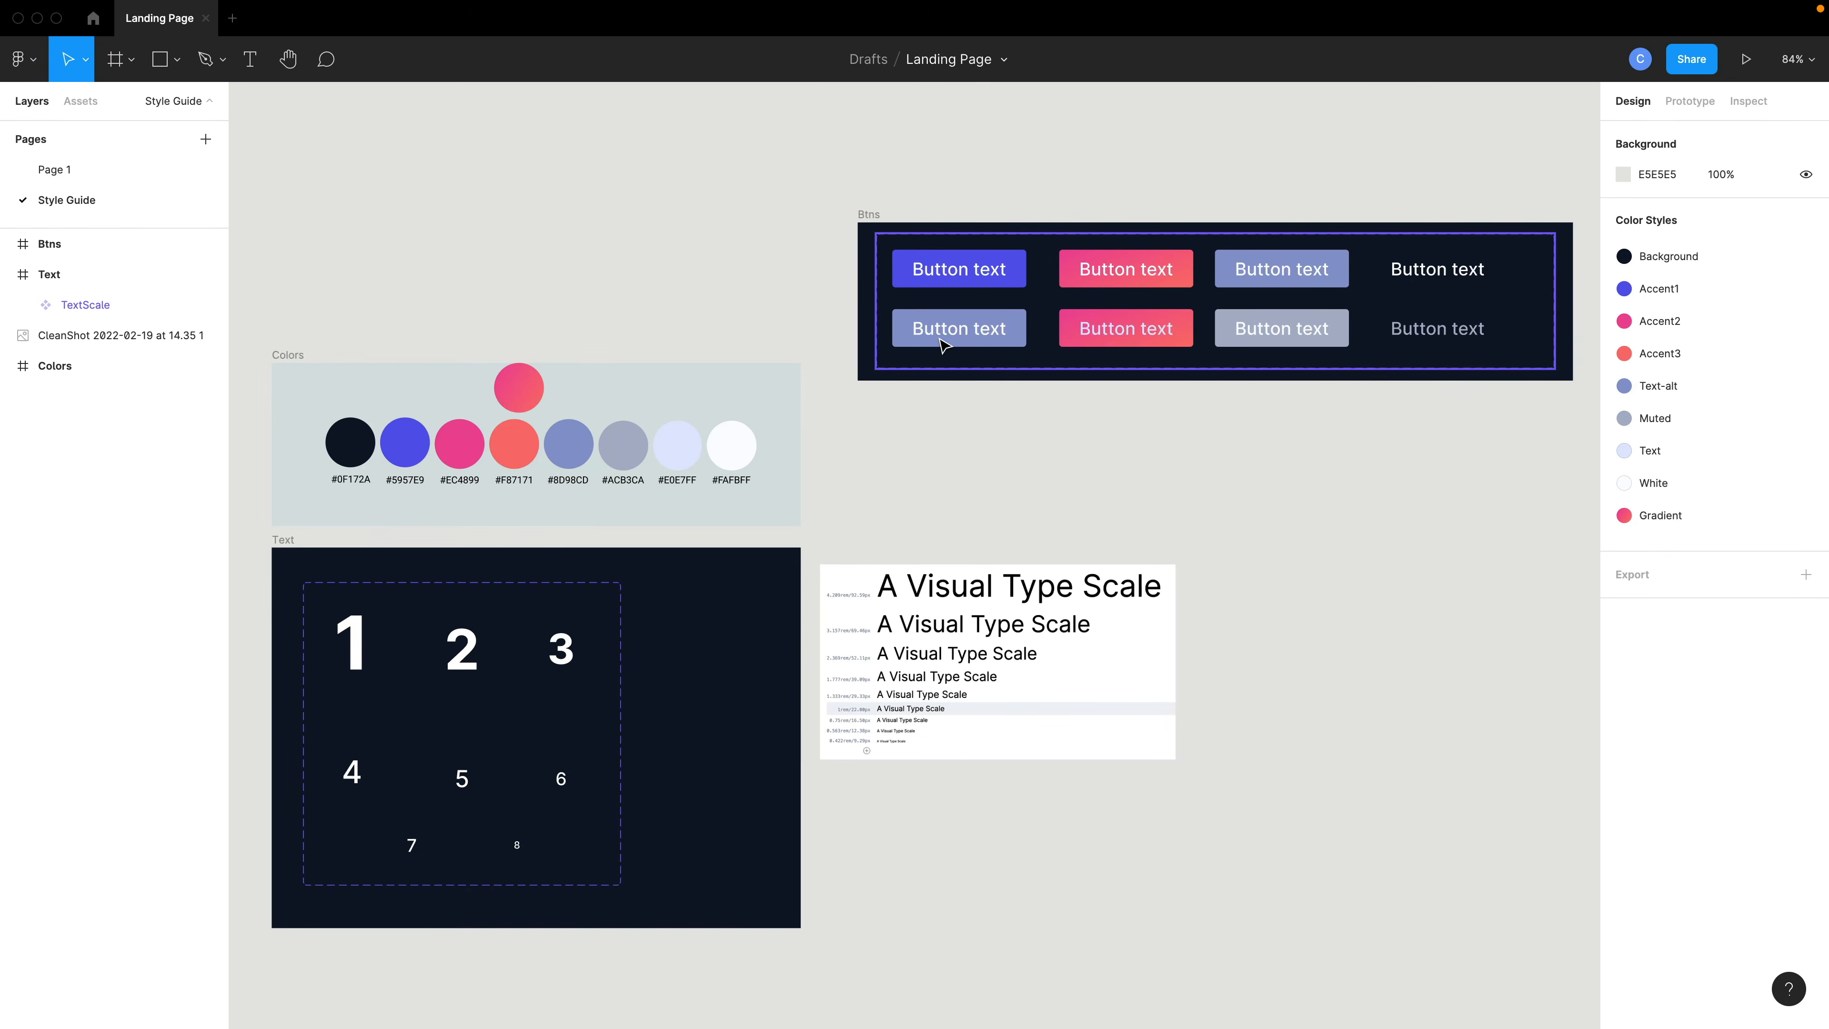
pyautogui.click(123, 175)
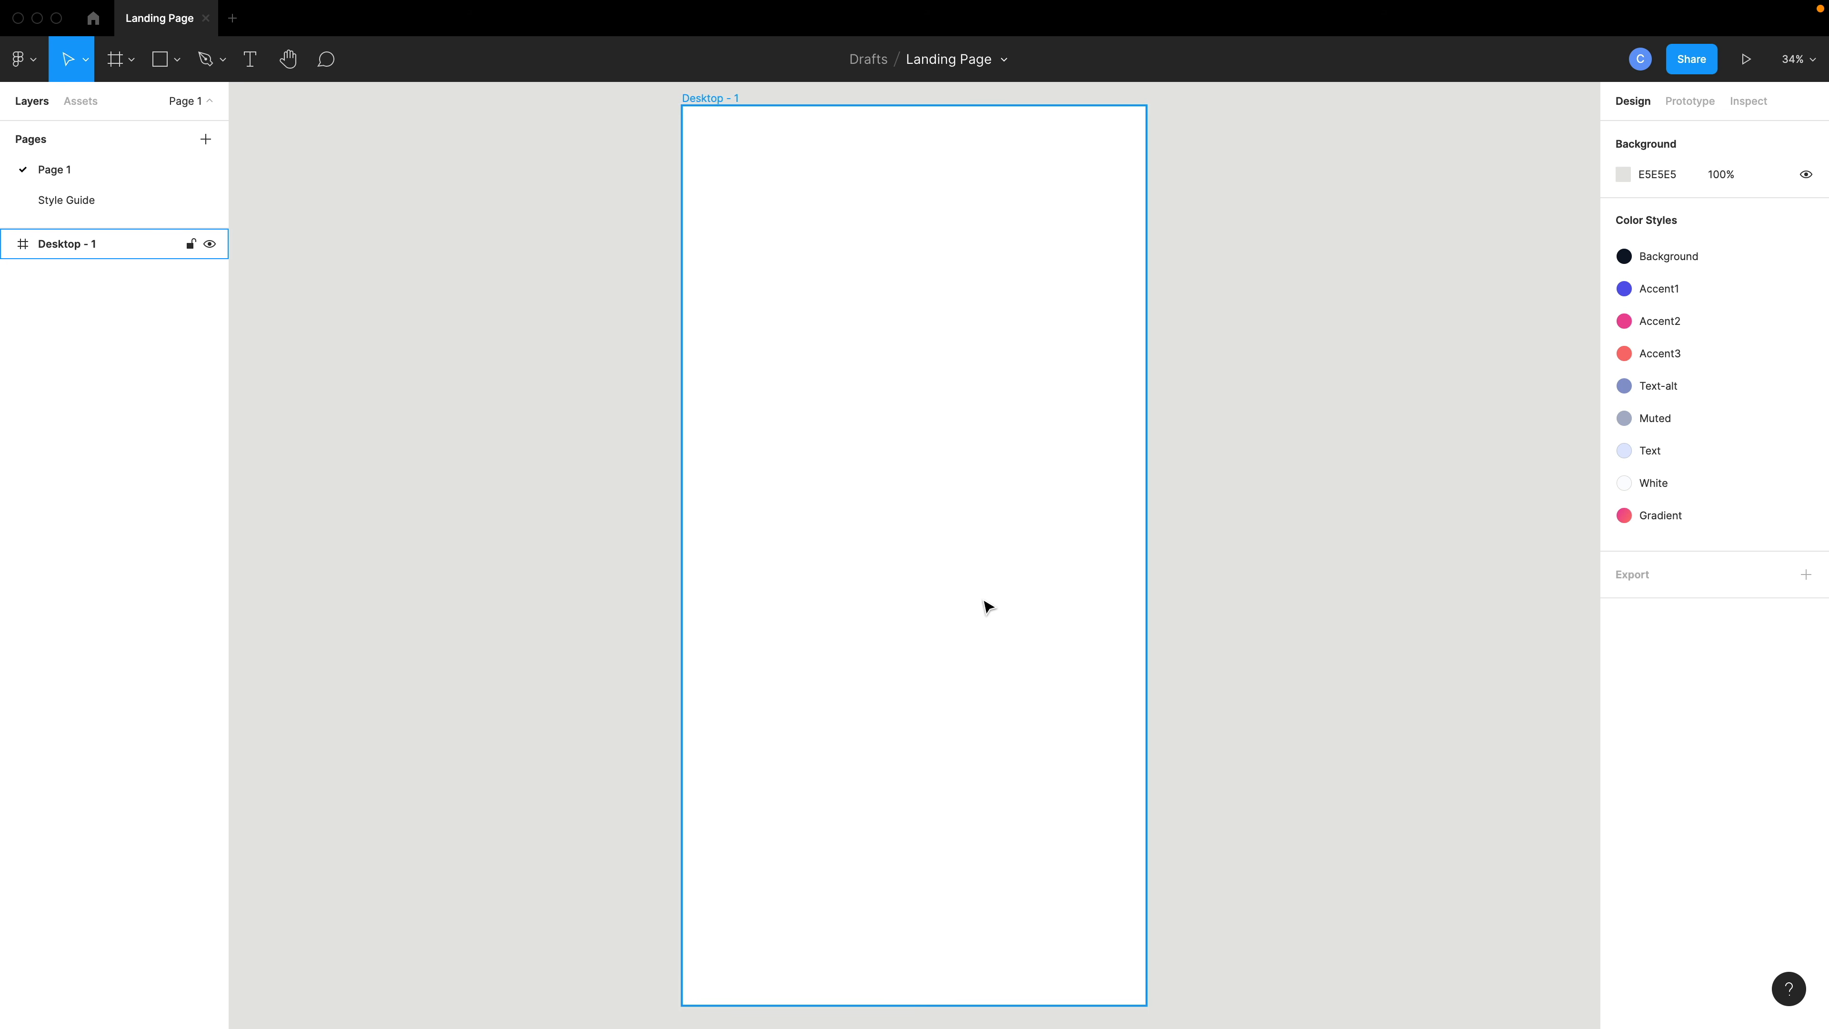
pyautogui.click(987, 606)
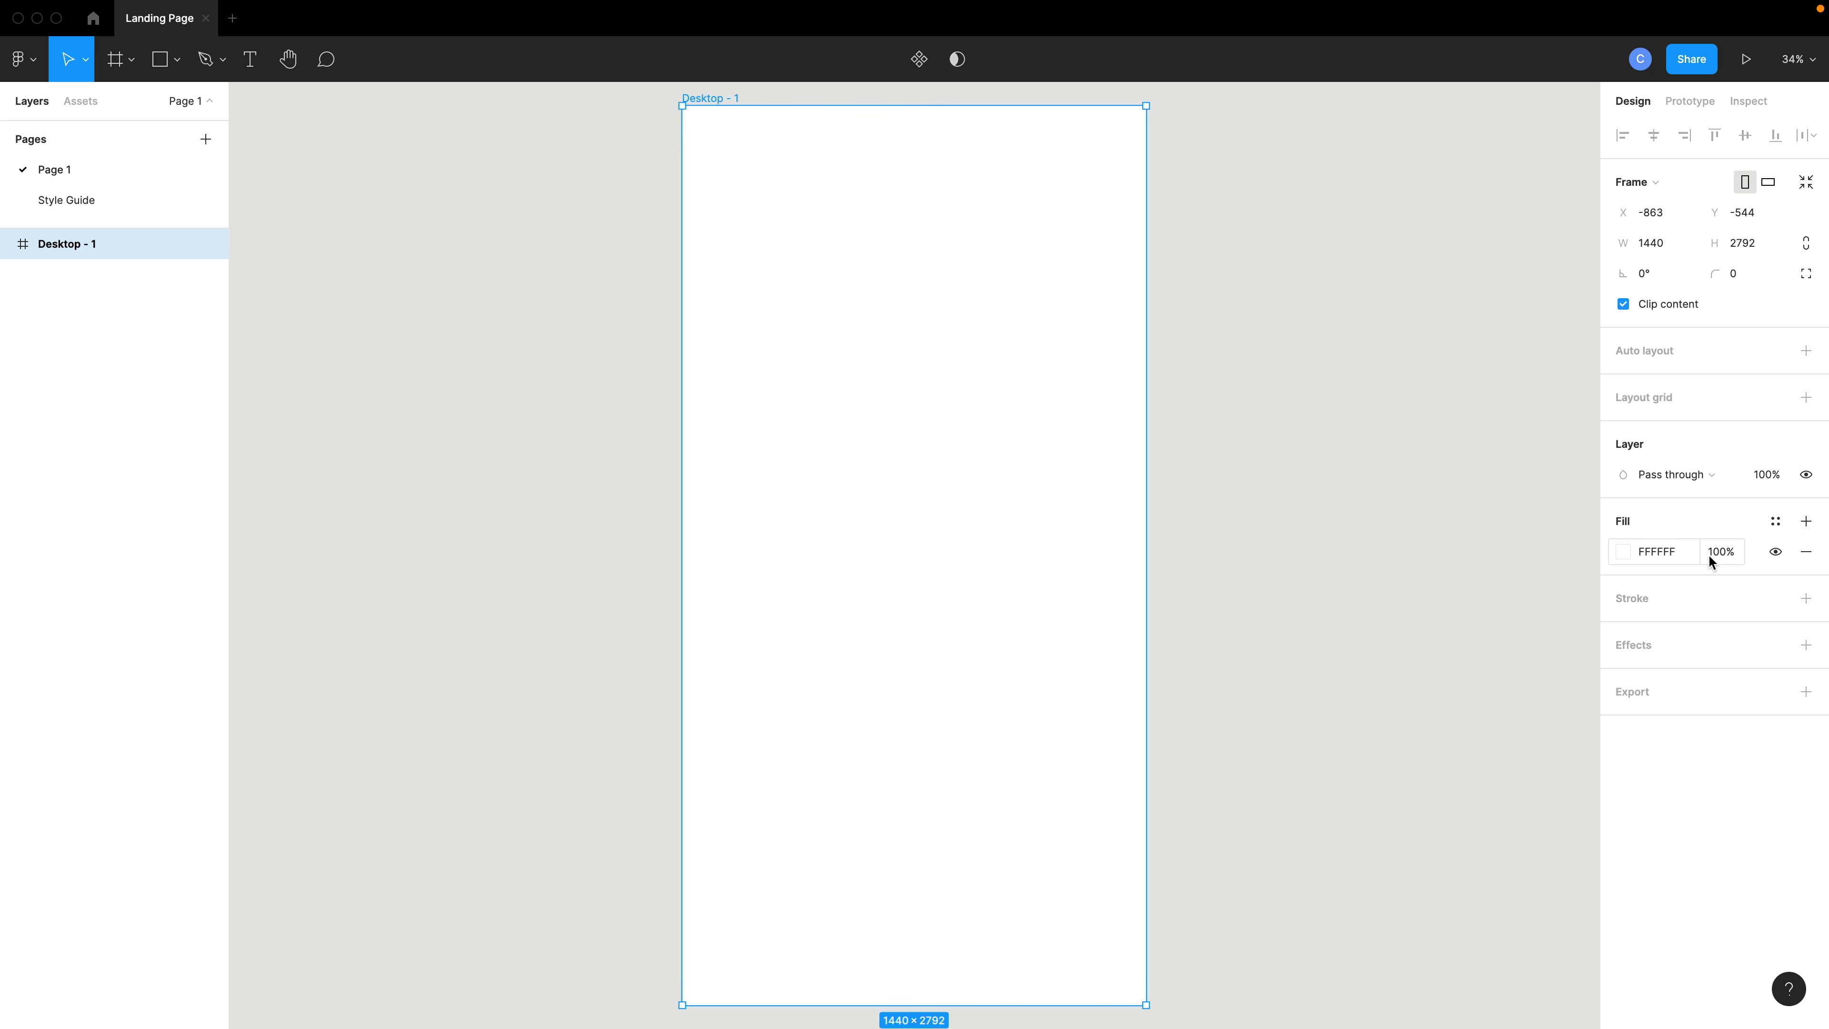
pyautogui.click(1775, 522)
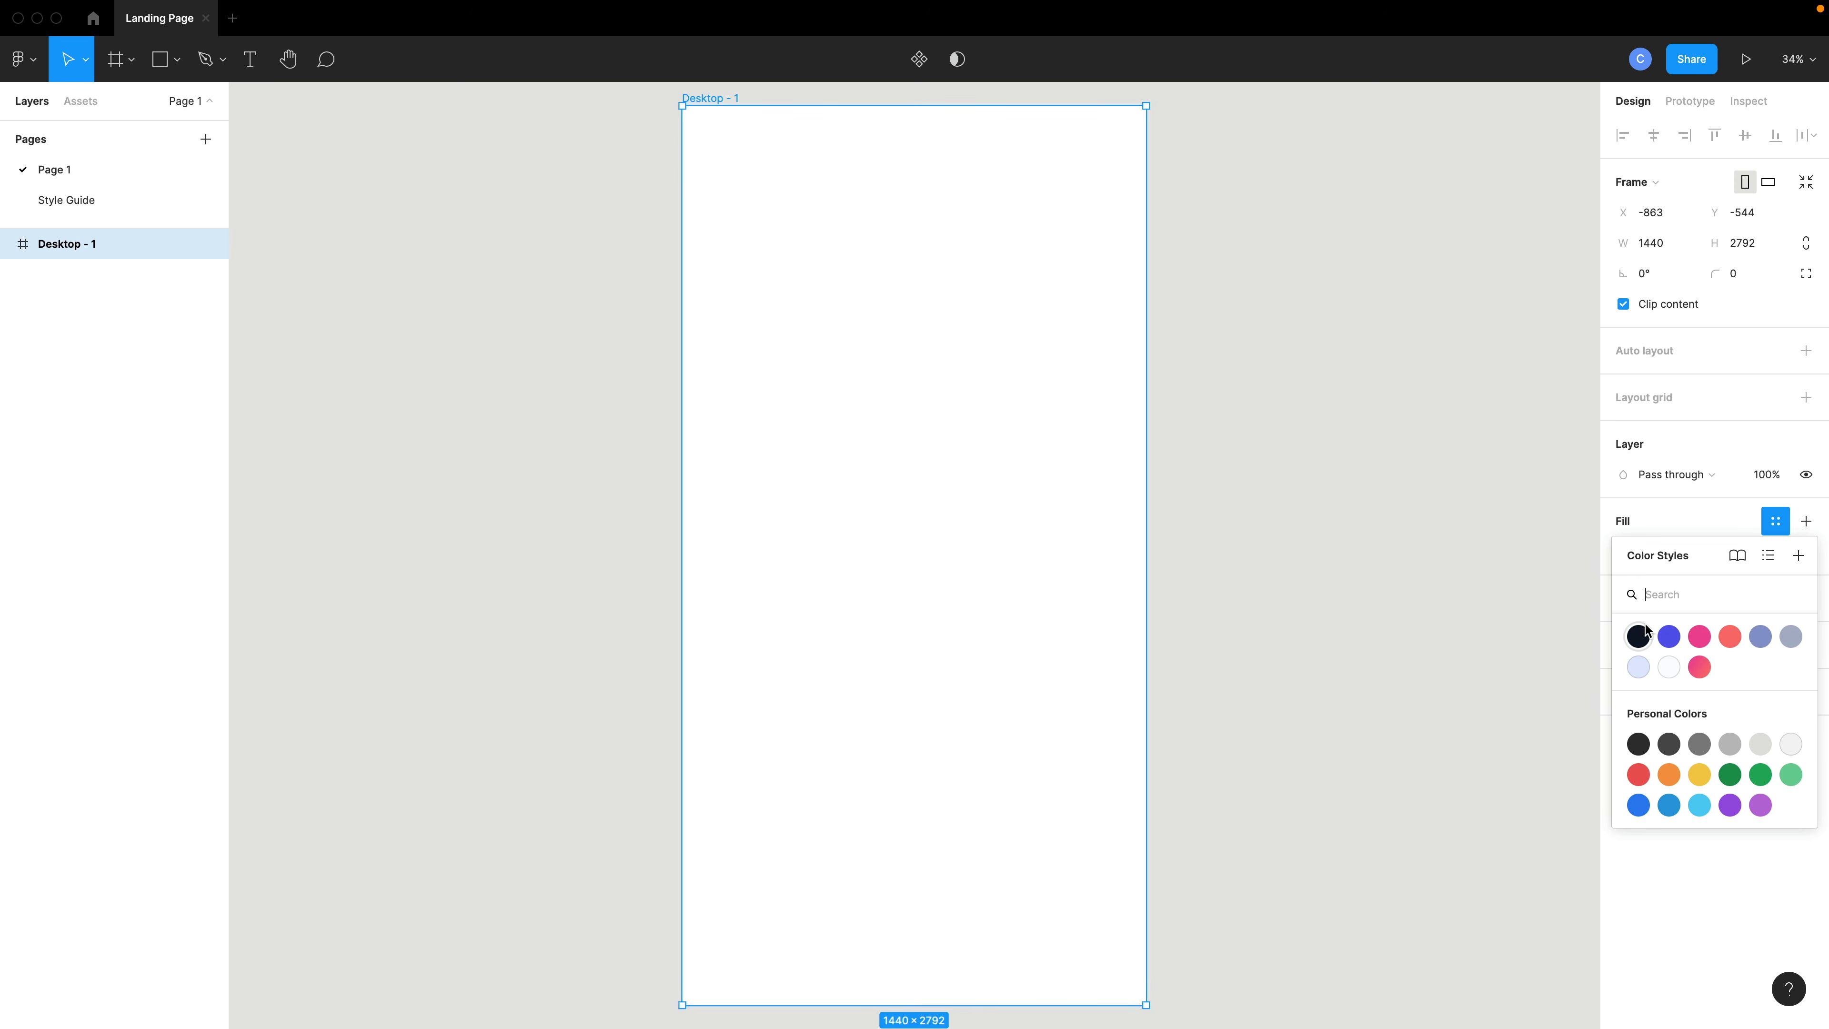
pyautogui.click(1638, 637)
pyautogui.click(1418, 624)
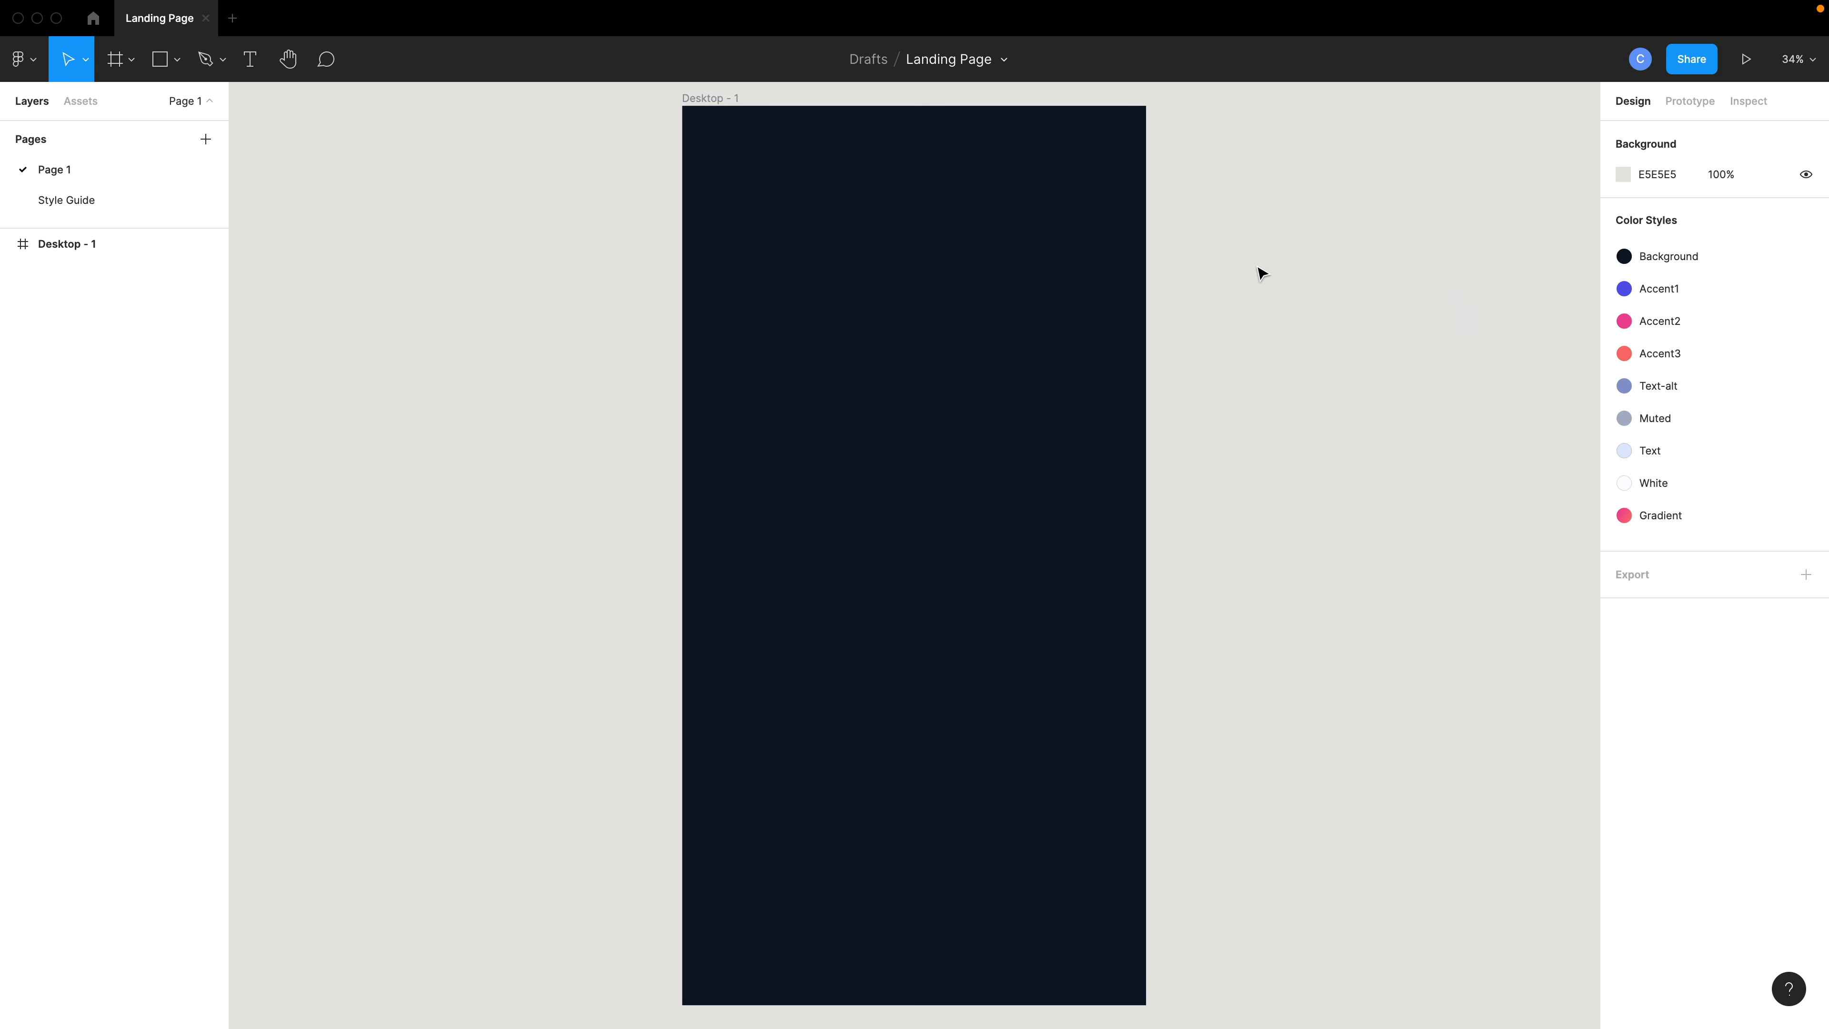
# - Paste the DESGN logo group into the top-left corner of the frame
pyautogui.scroll(5, 837, 147)
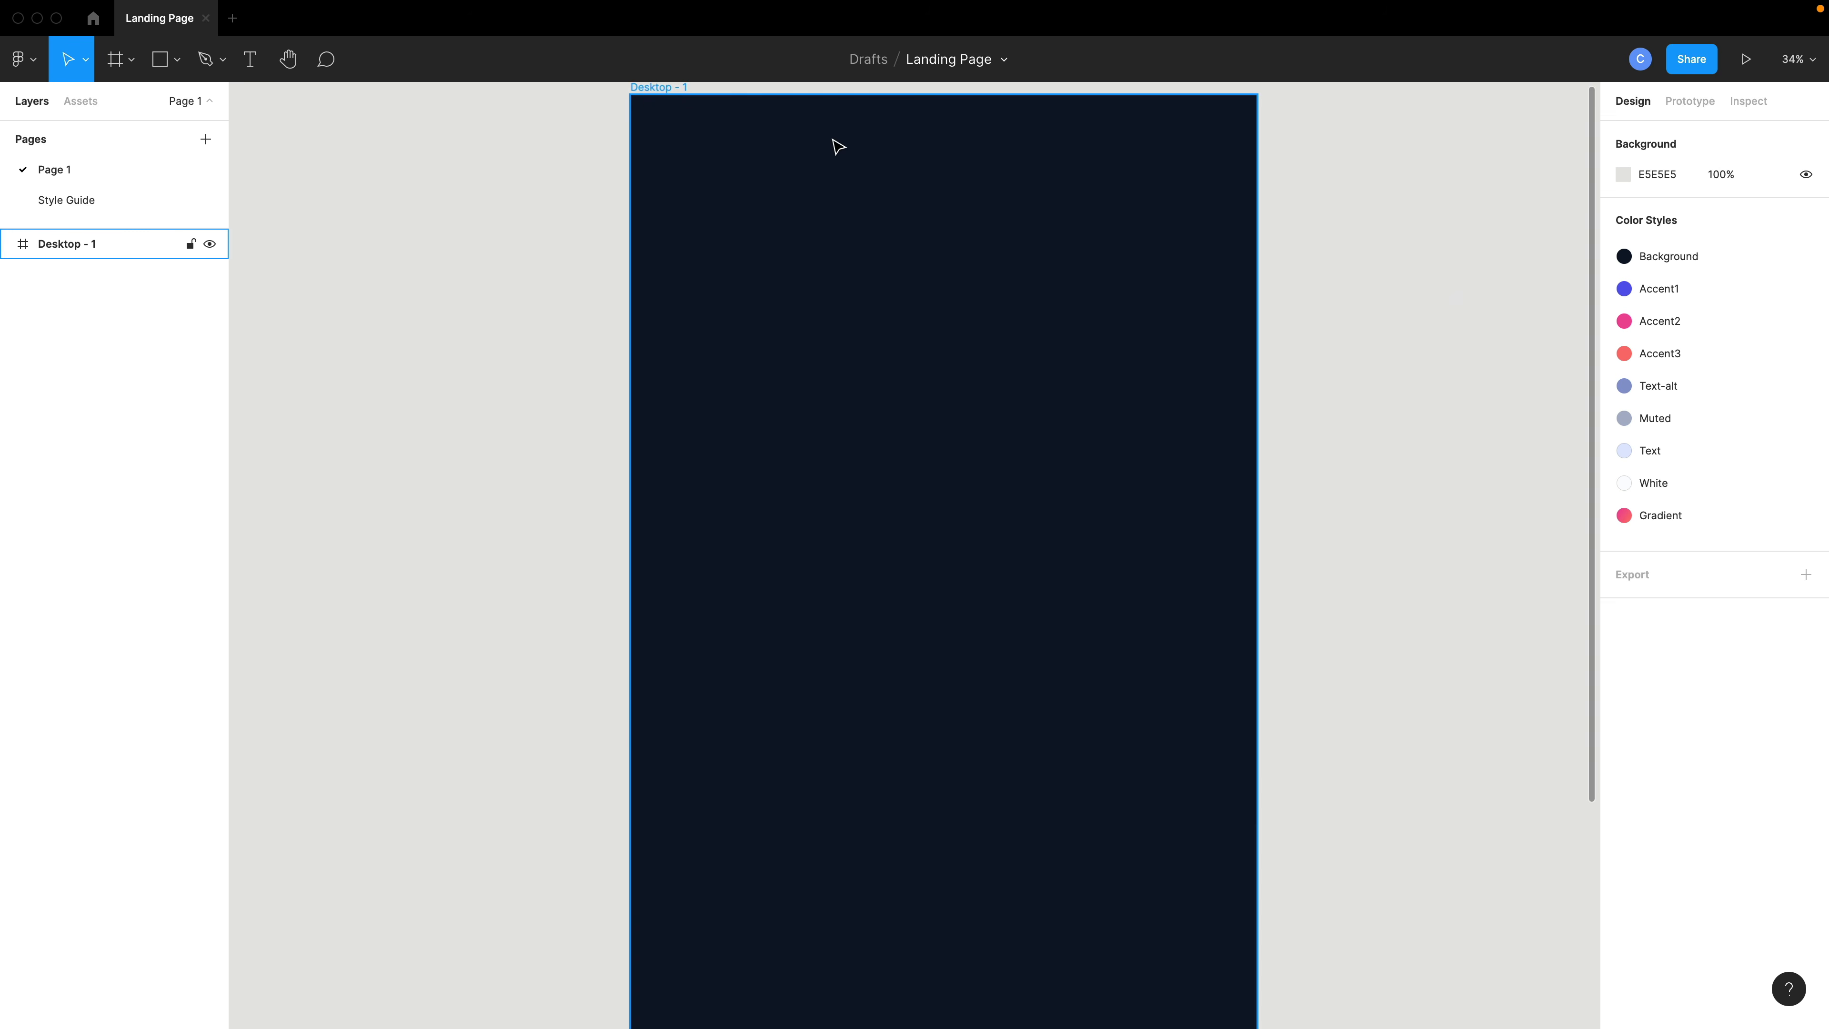
pyautogui.scroll(3, 943, 213)
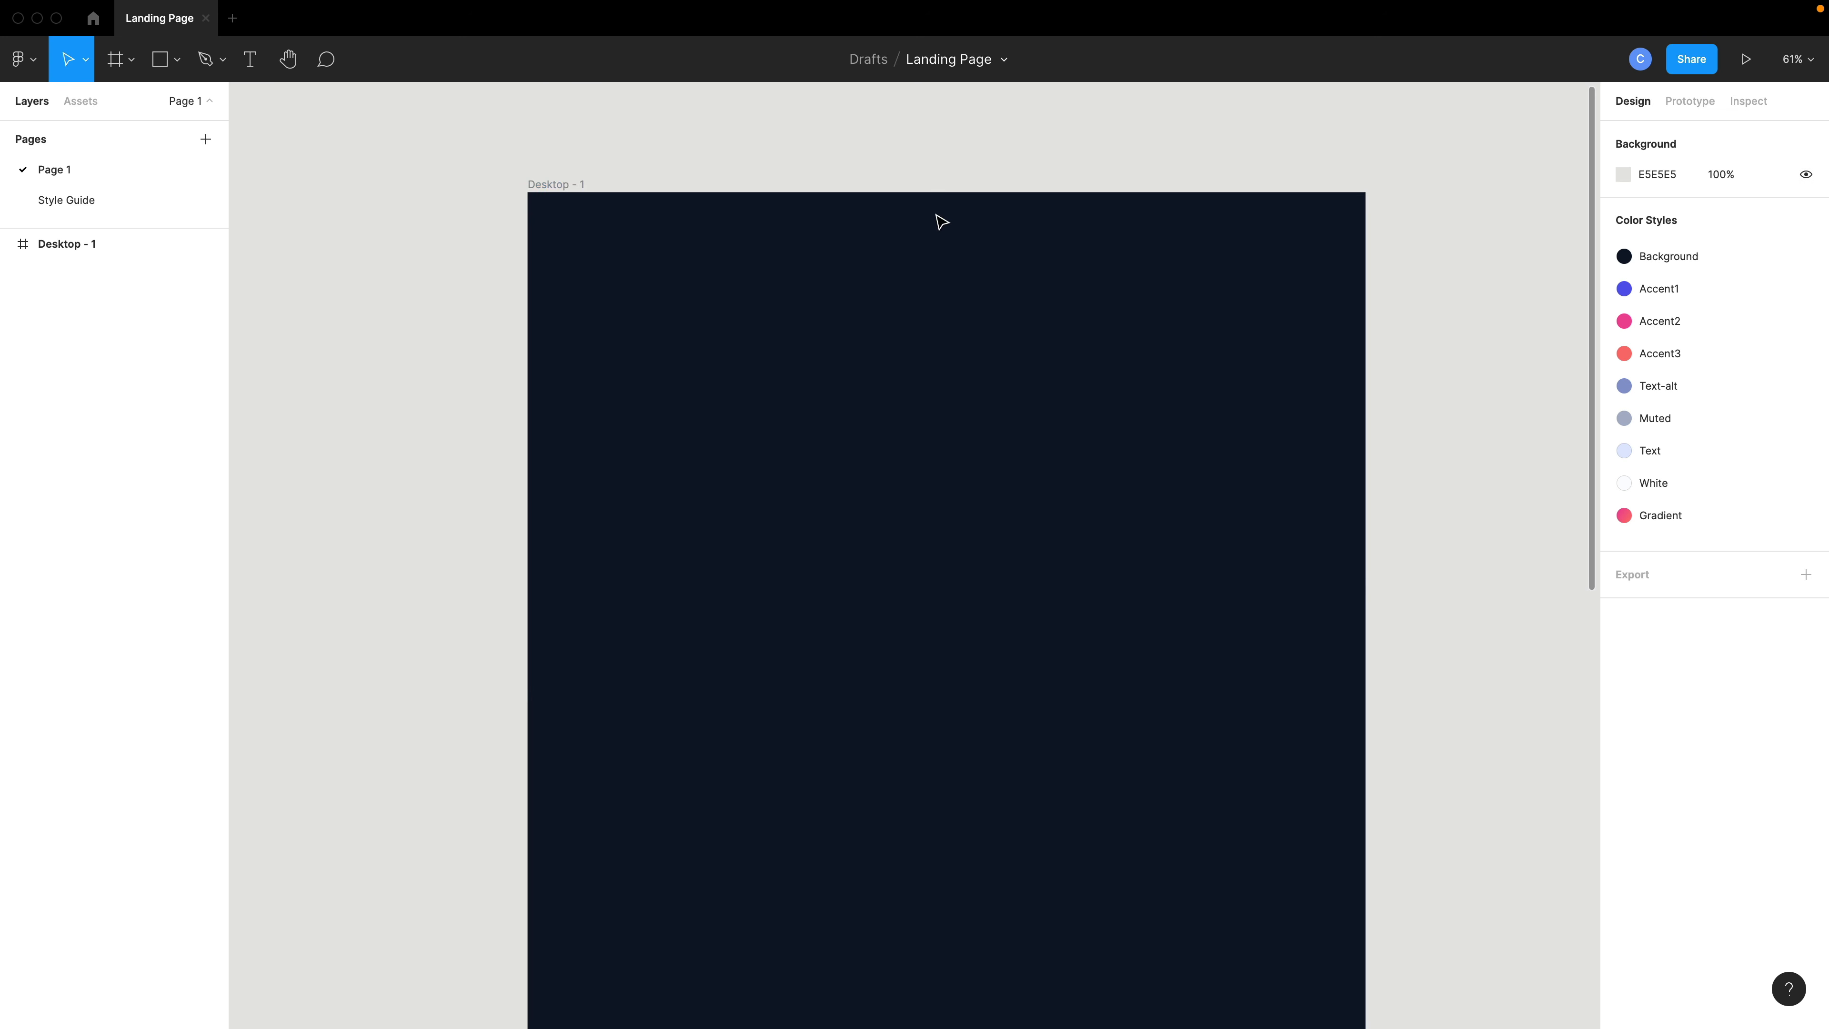
pyautogui.click(825, 284)
pyautogui.press('super+v')
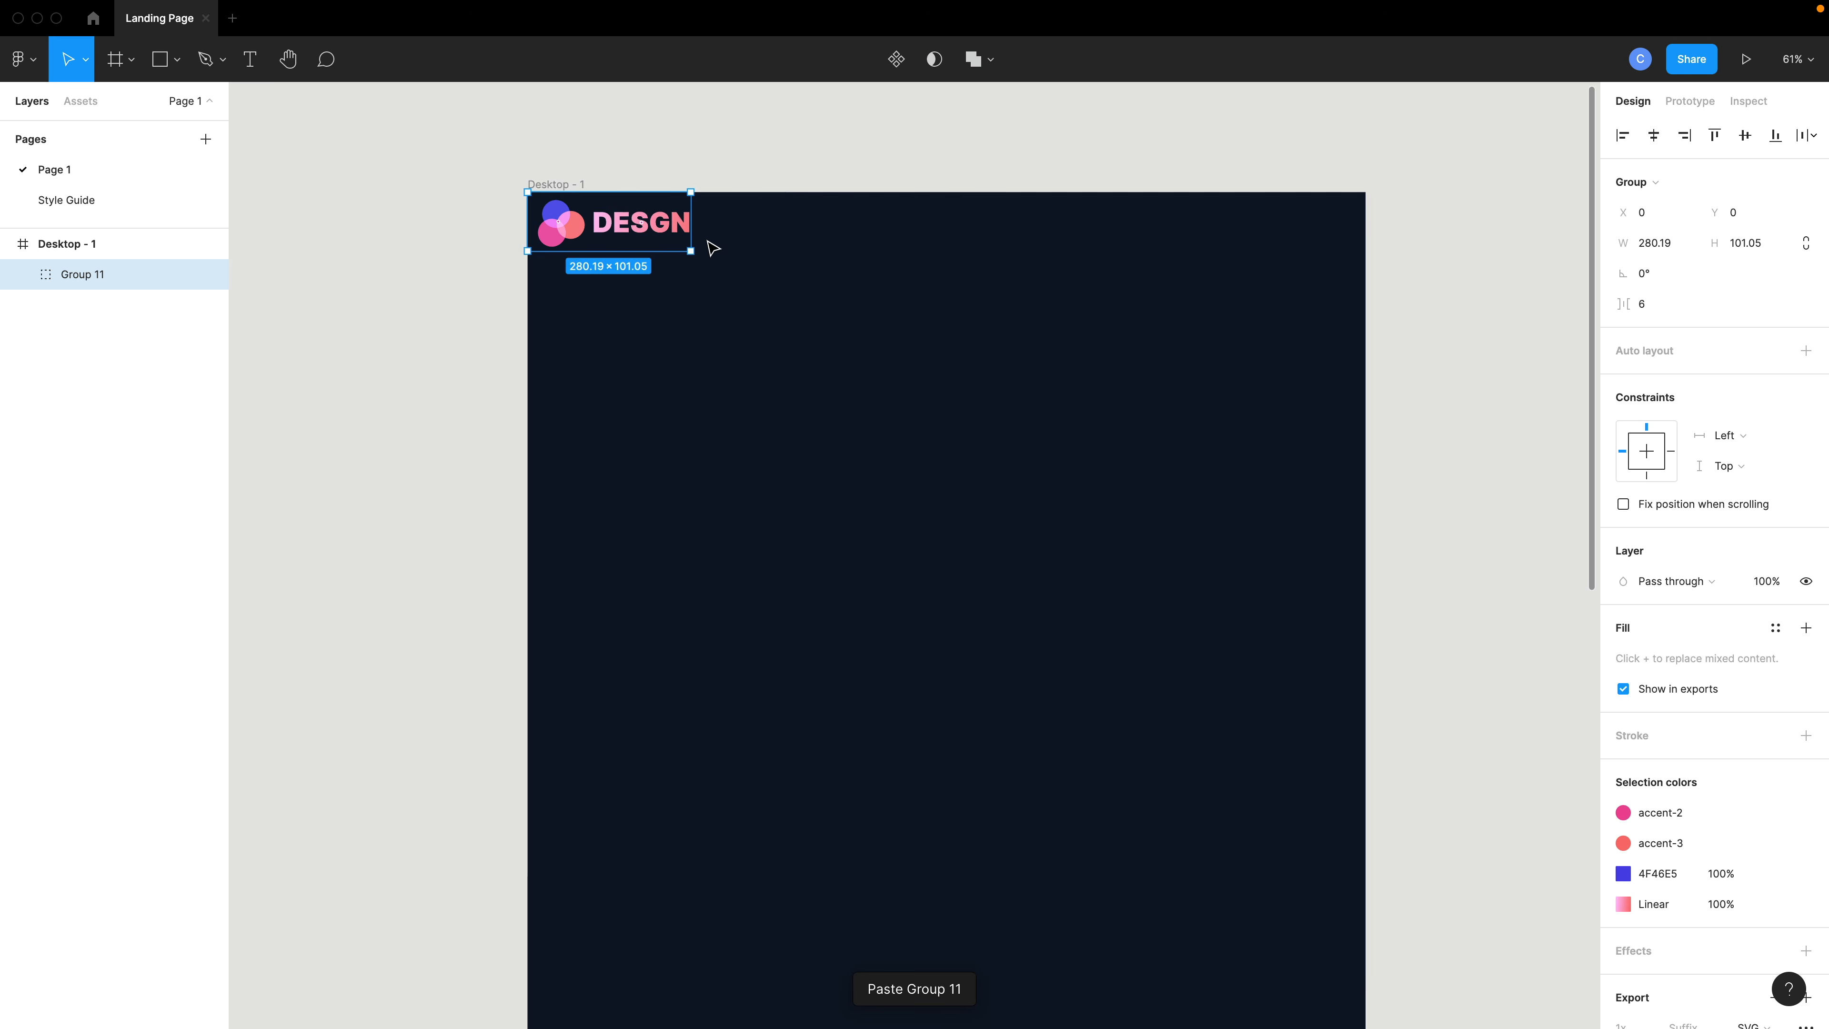
pyautogui.scroll(5, 609, 238)
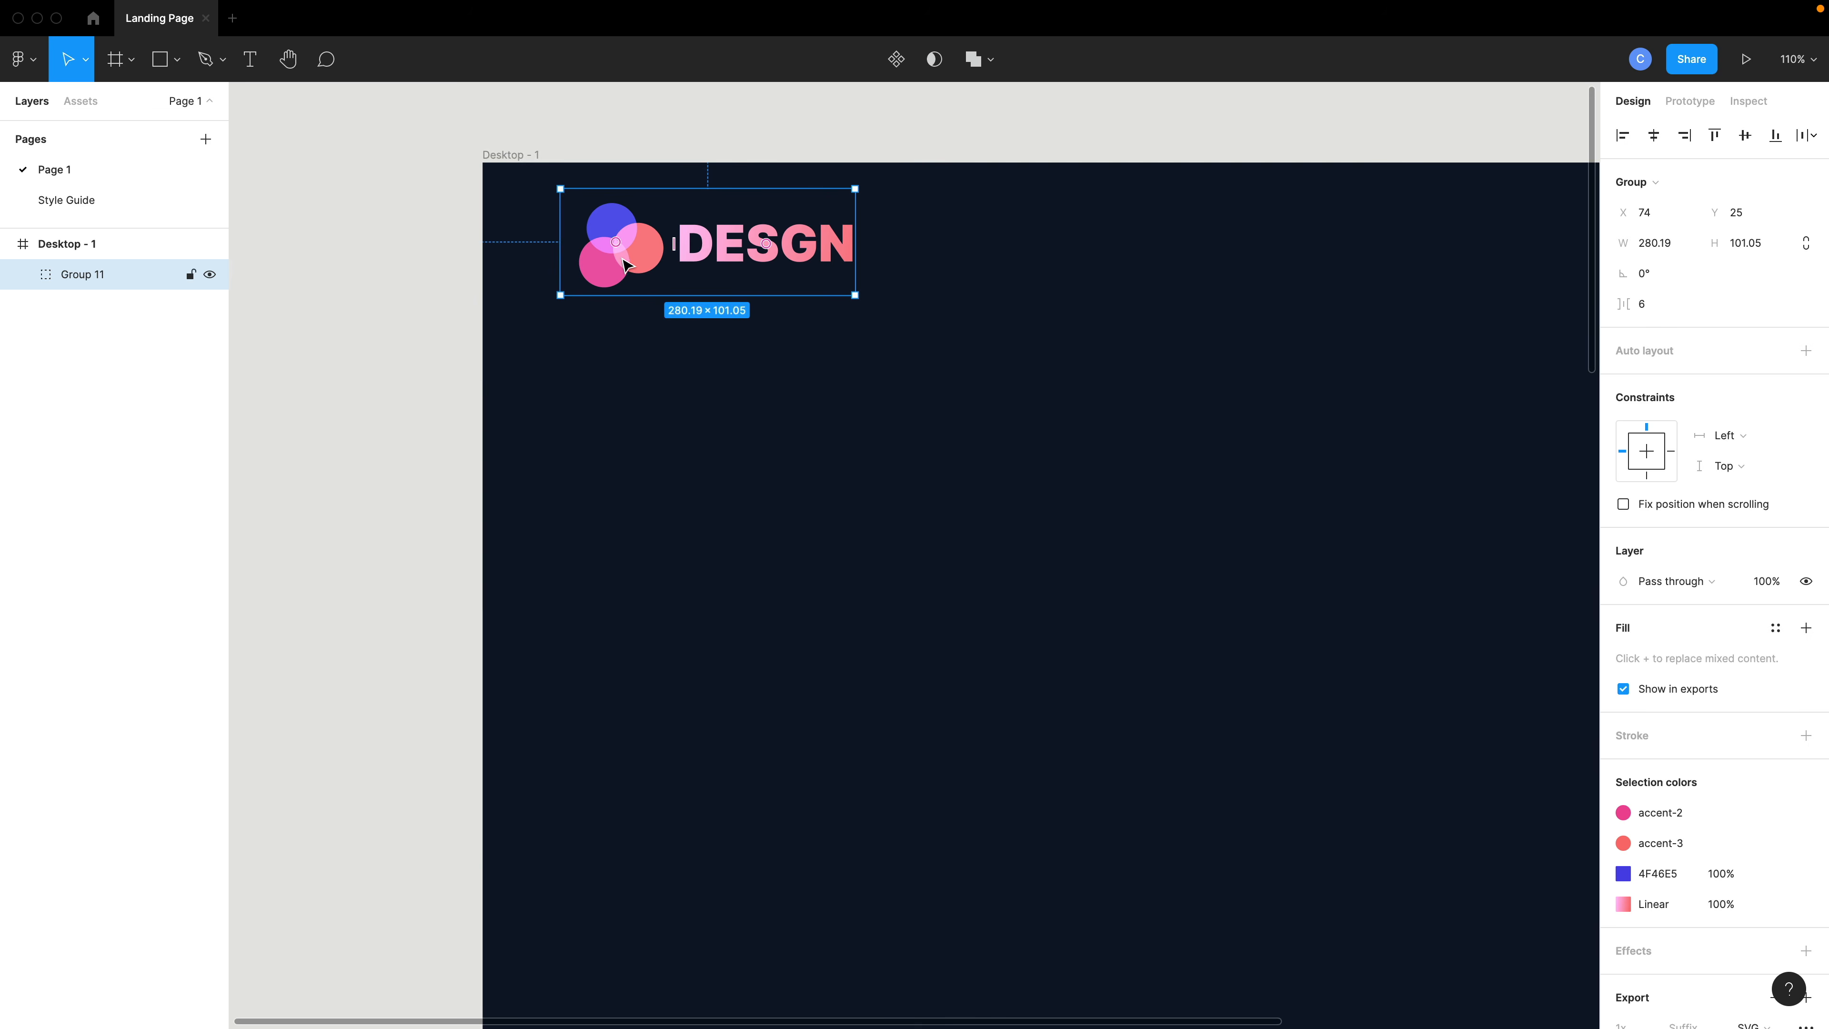
# - Set the orange logo ellipse's blend mode to Screen and apply the Accent3 color style to its fill
pyautogui.doubleClick(618, 270)
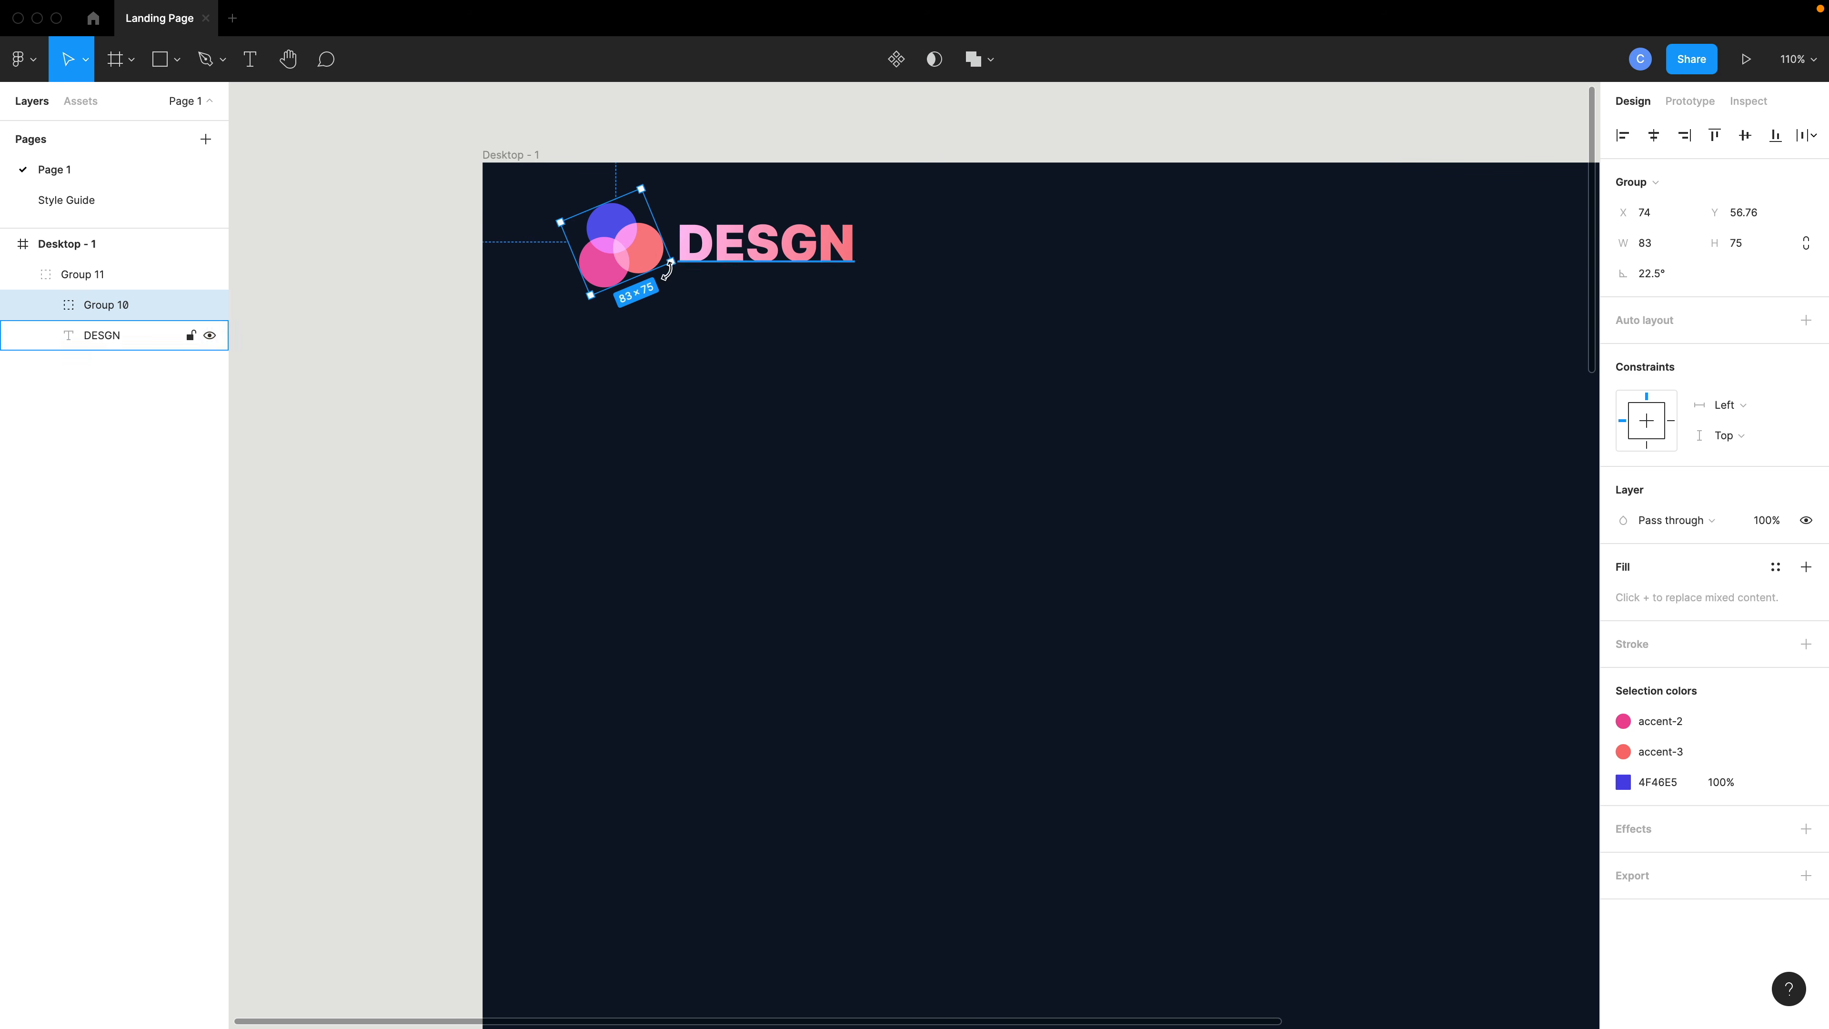
pyautogui.click(648, 261)
pyautogui.click(1670, 444)
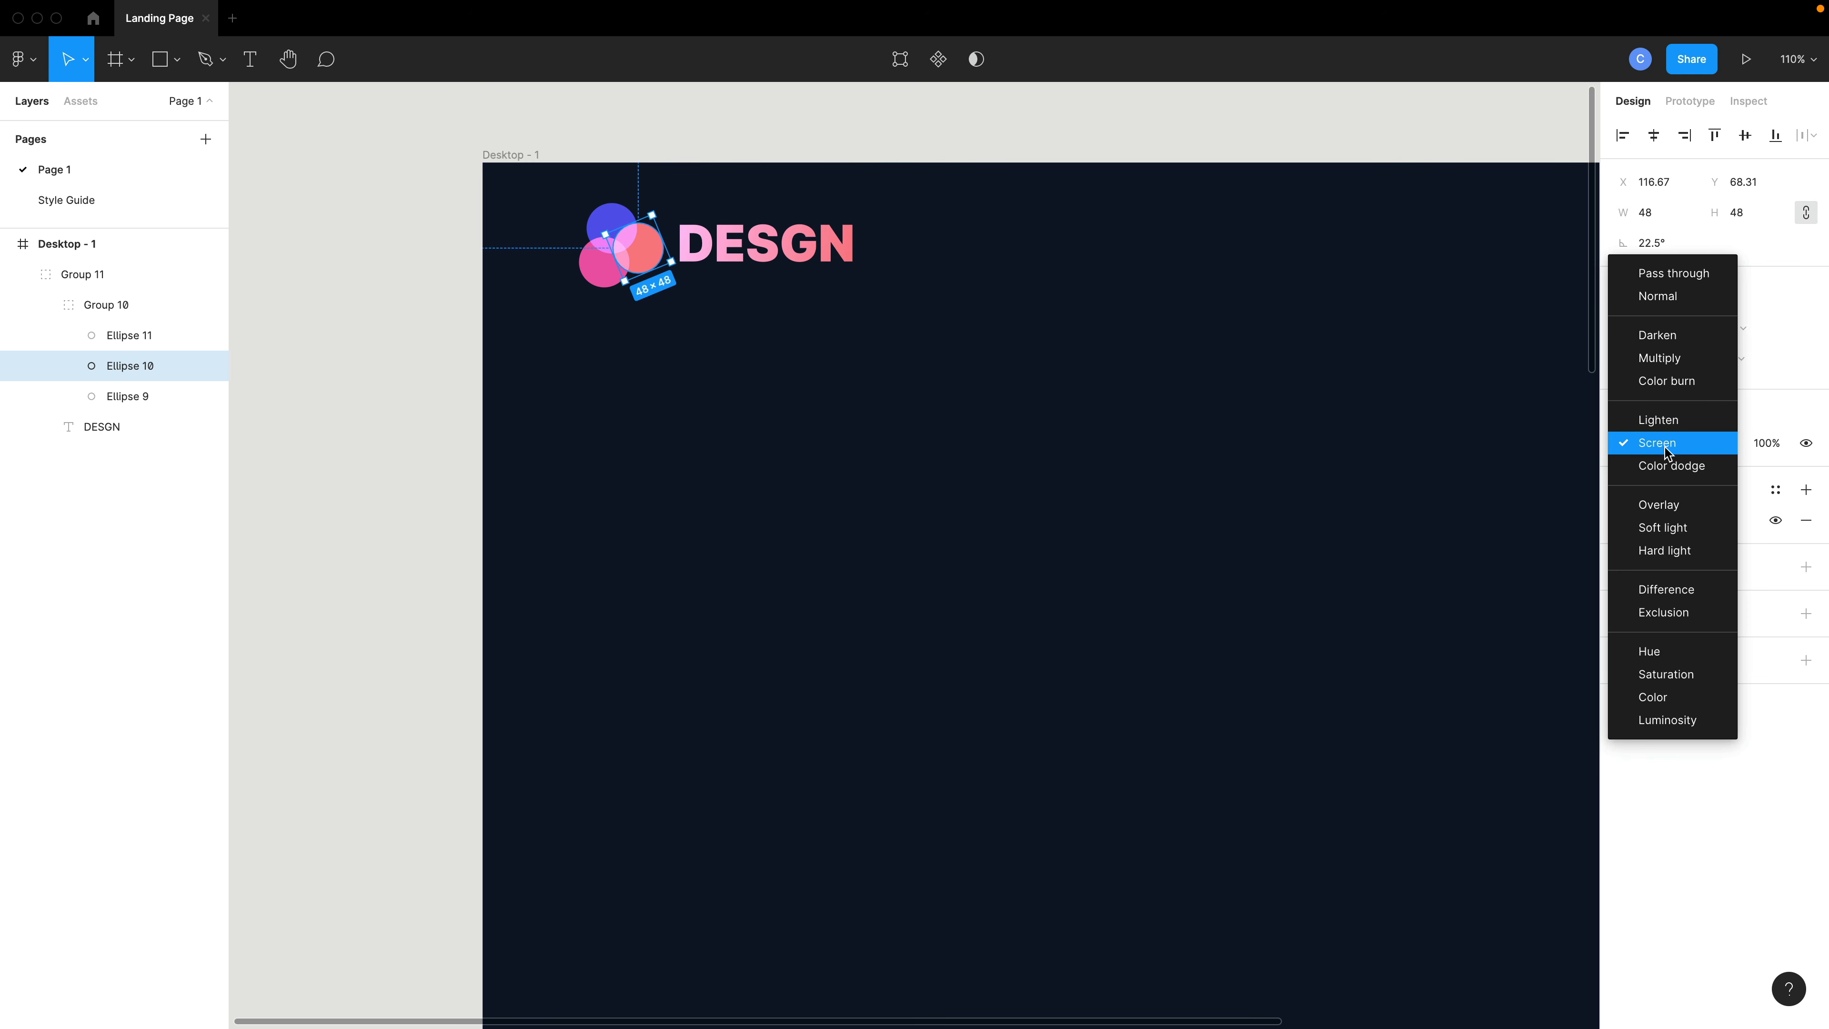
pyautogui.click(1672, 448)
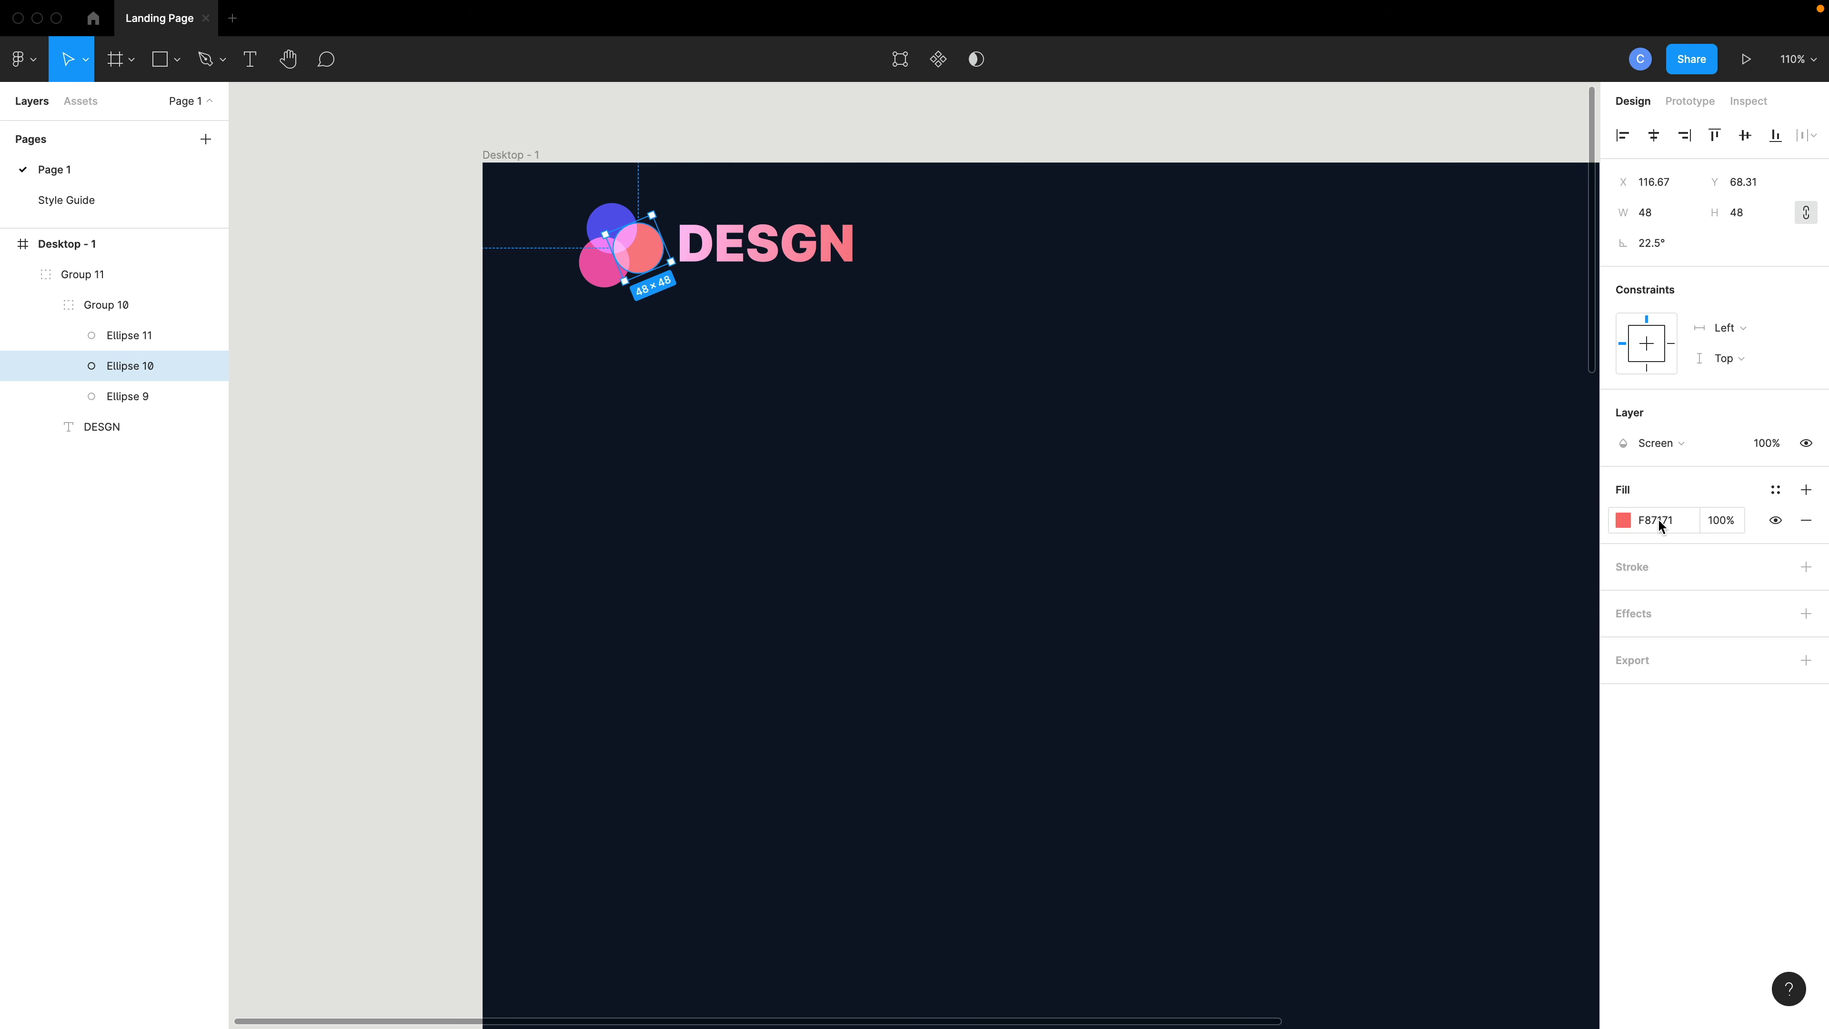
pyautogui.click(1773, 490)
pyautogui.click(1728, 604)
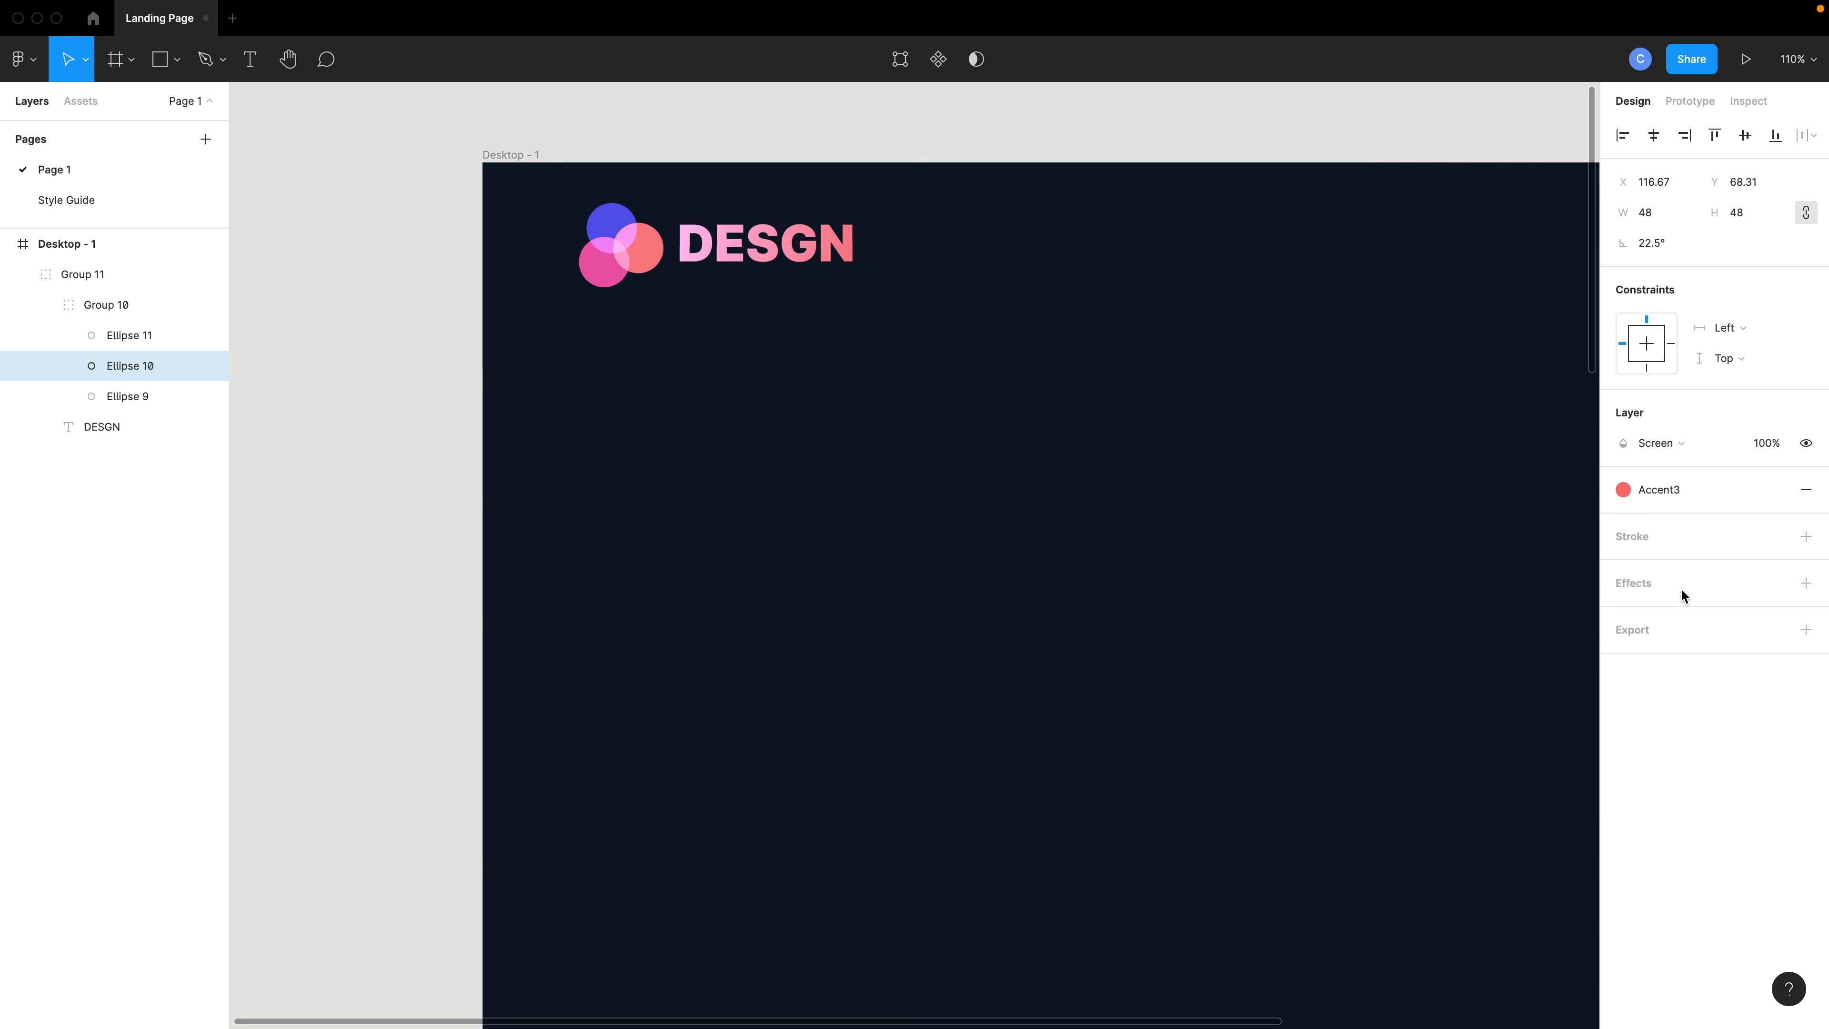
# - Move the logo group to about X 101, Y 45 within the frame
pyautogui.click(793, 303)
pyautogui.doubleClick(612, 220)
pyautogui.doubleClick(612, 220)
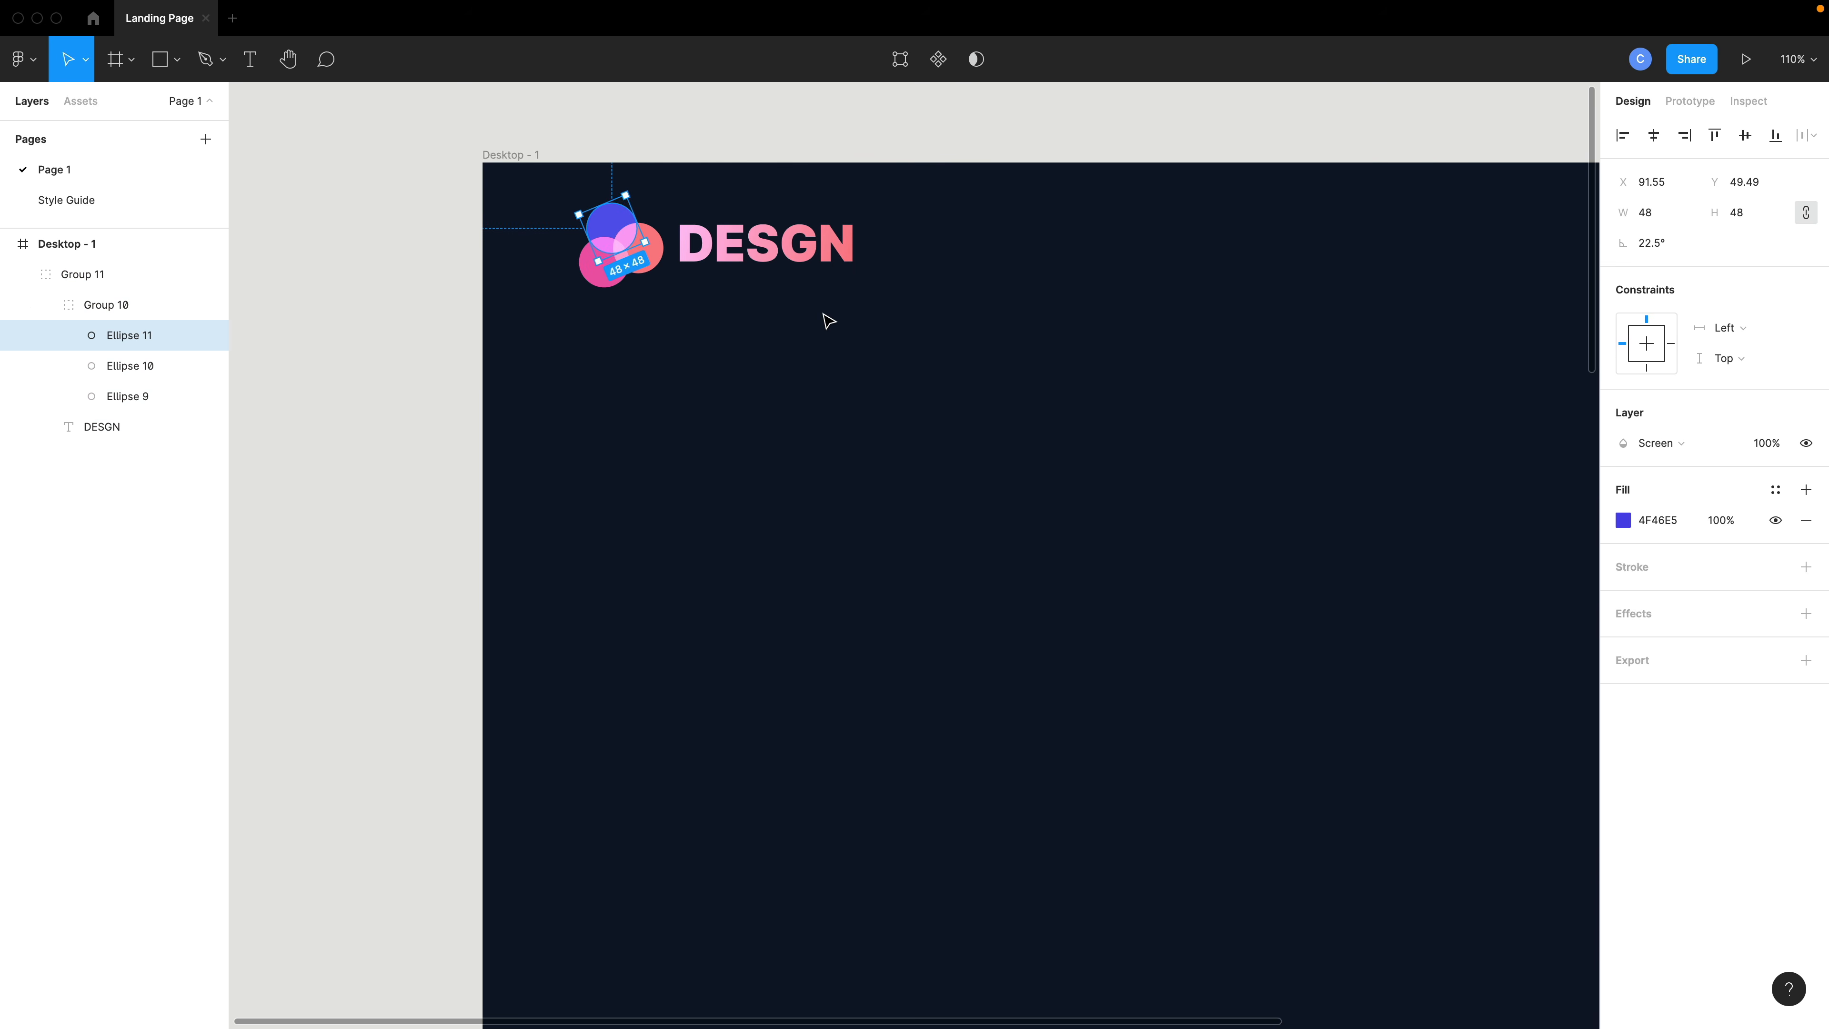
pyautogui.click(829, 320)
pyautogui.click(756, 259)
pyautogui.moveTo(756, 260); pyautogui.dragTo(783, 275)
pyautogui.scroll(-5, 808, 299)
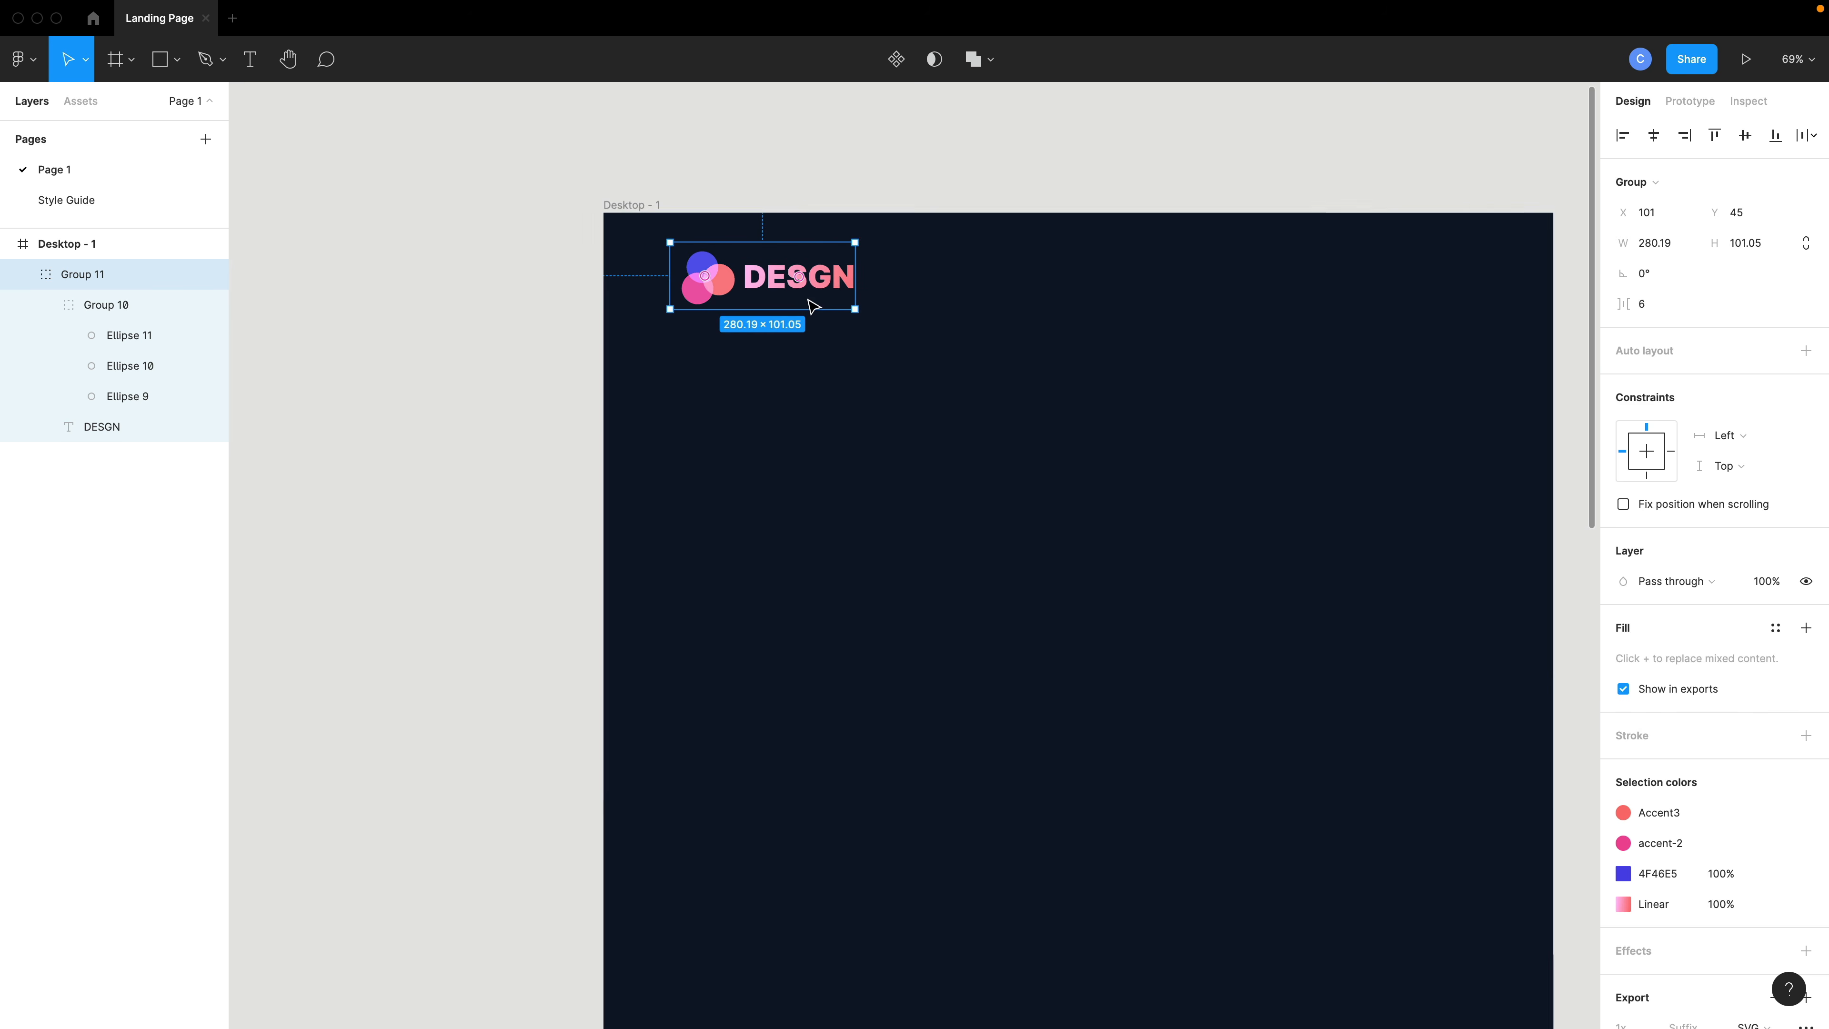
pyautogui.hscroll(5, 812, 306)
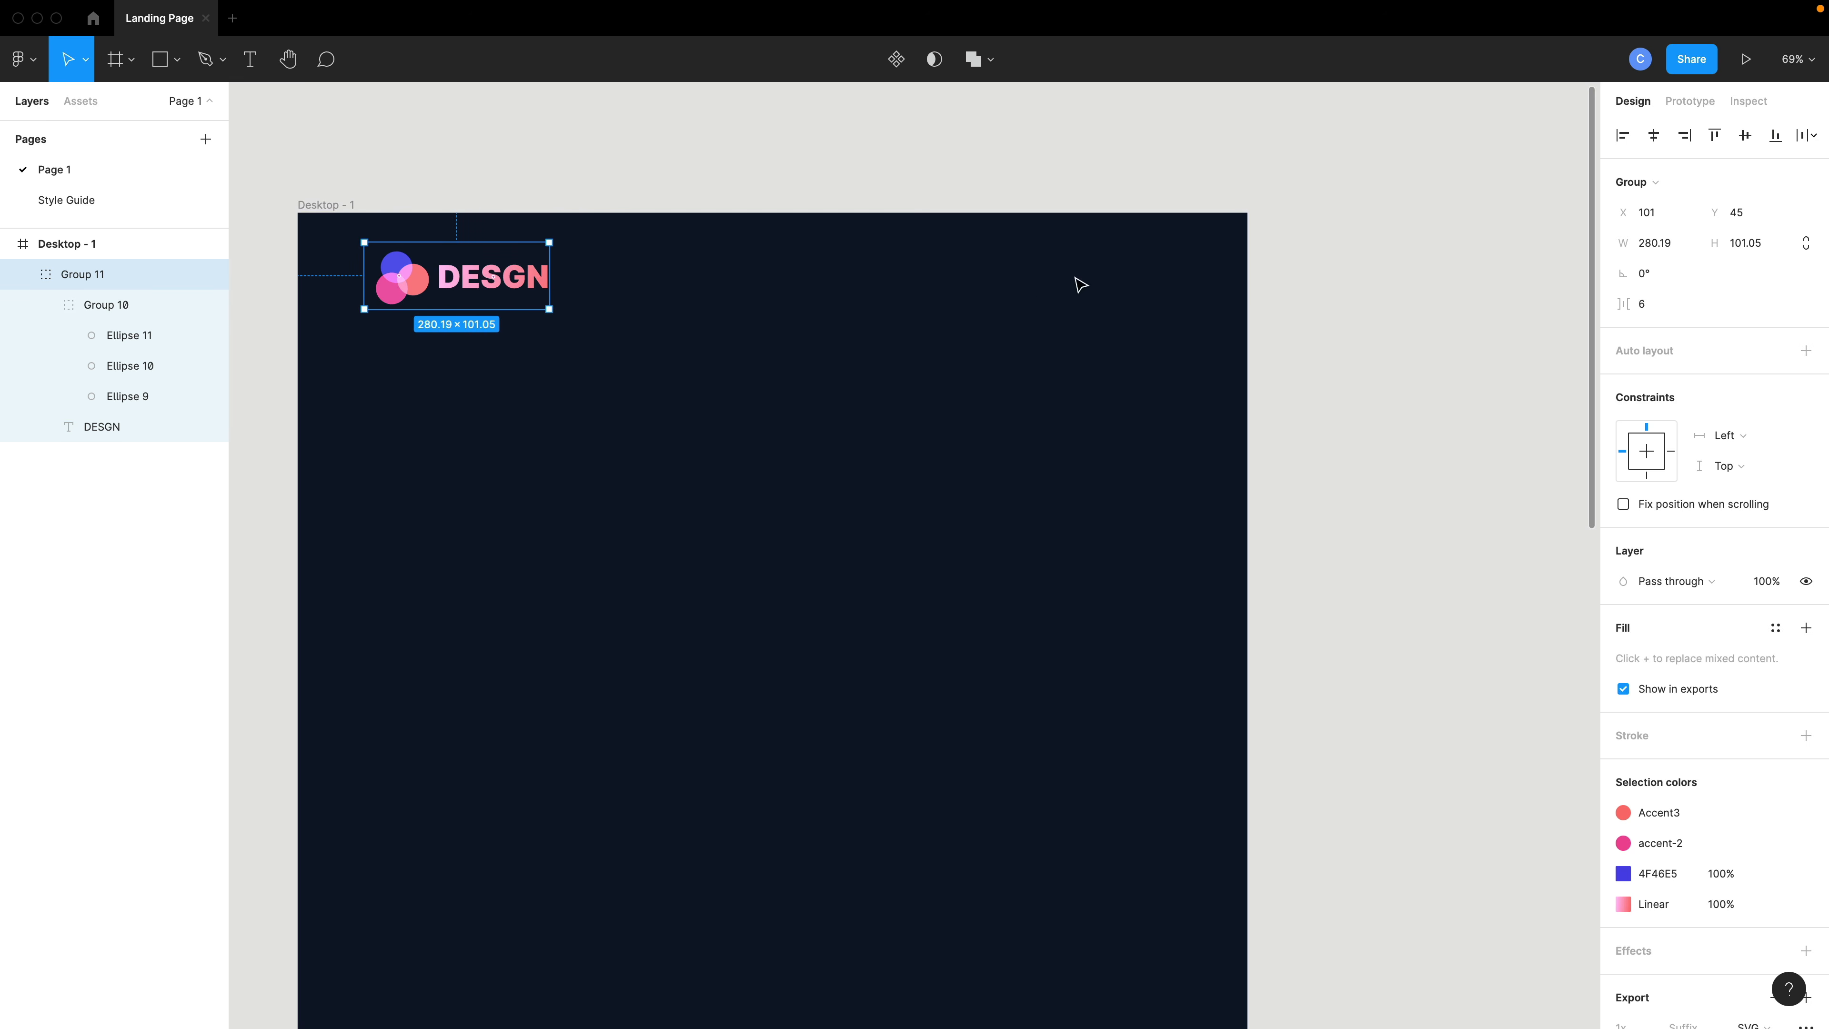
pyautogui.click(1131, 297)
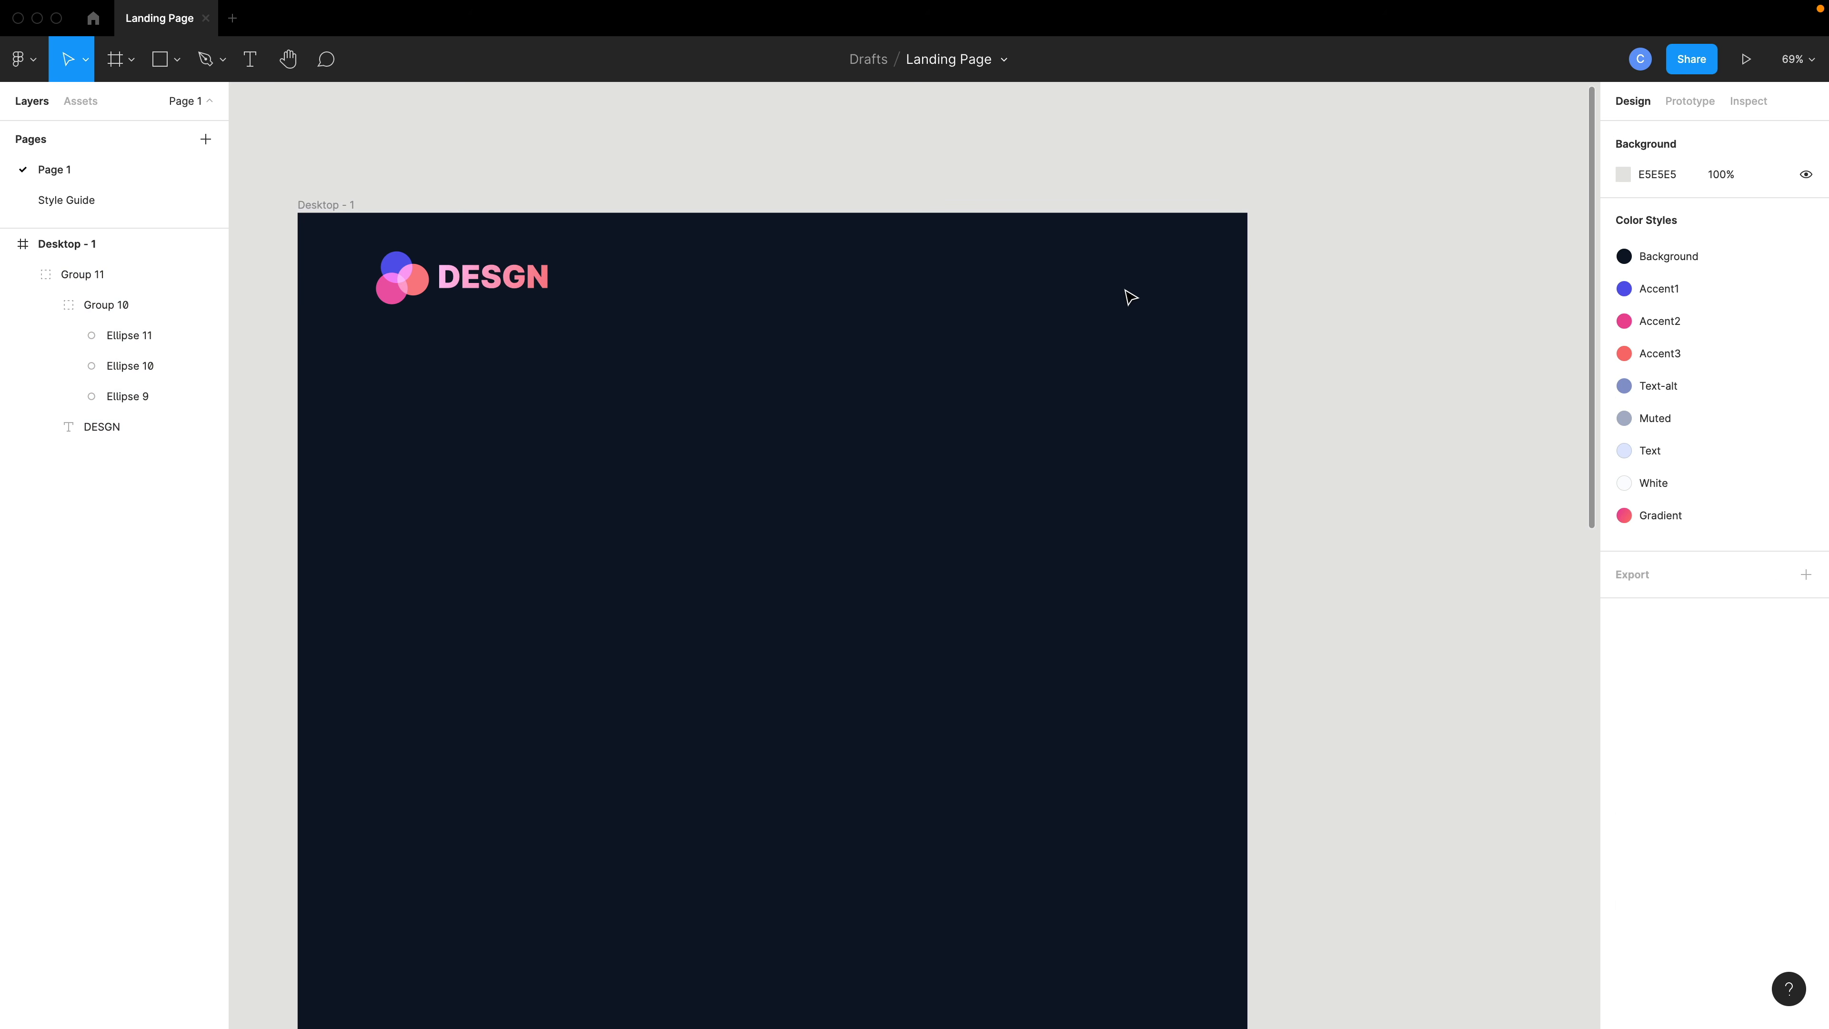
# - Browse the Btns folder of the local components library
pyautogui.hotkey('shift', 'i')
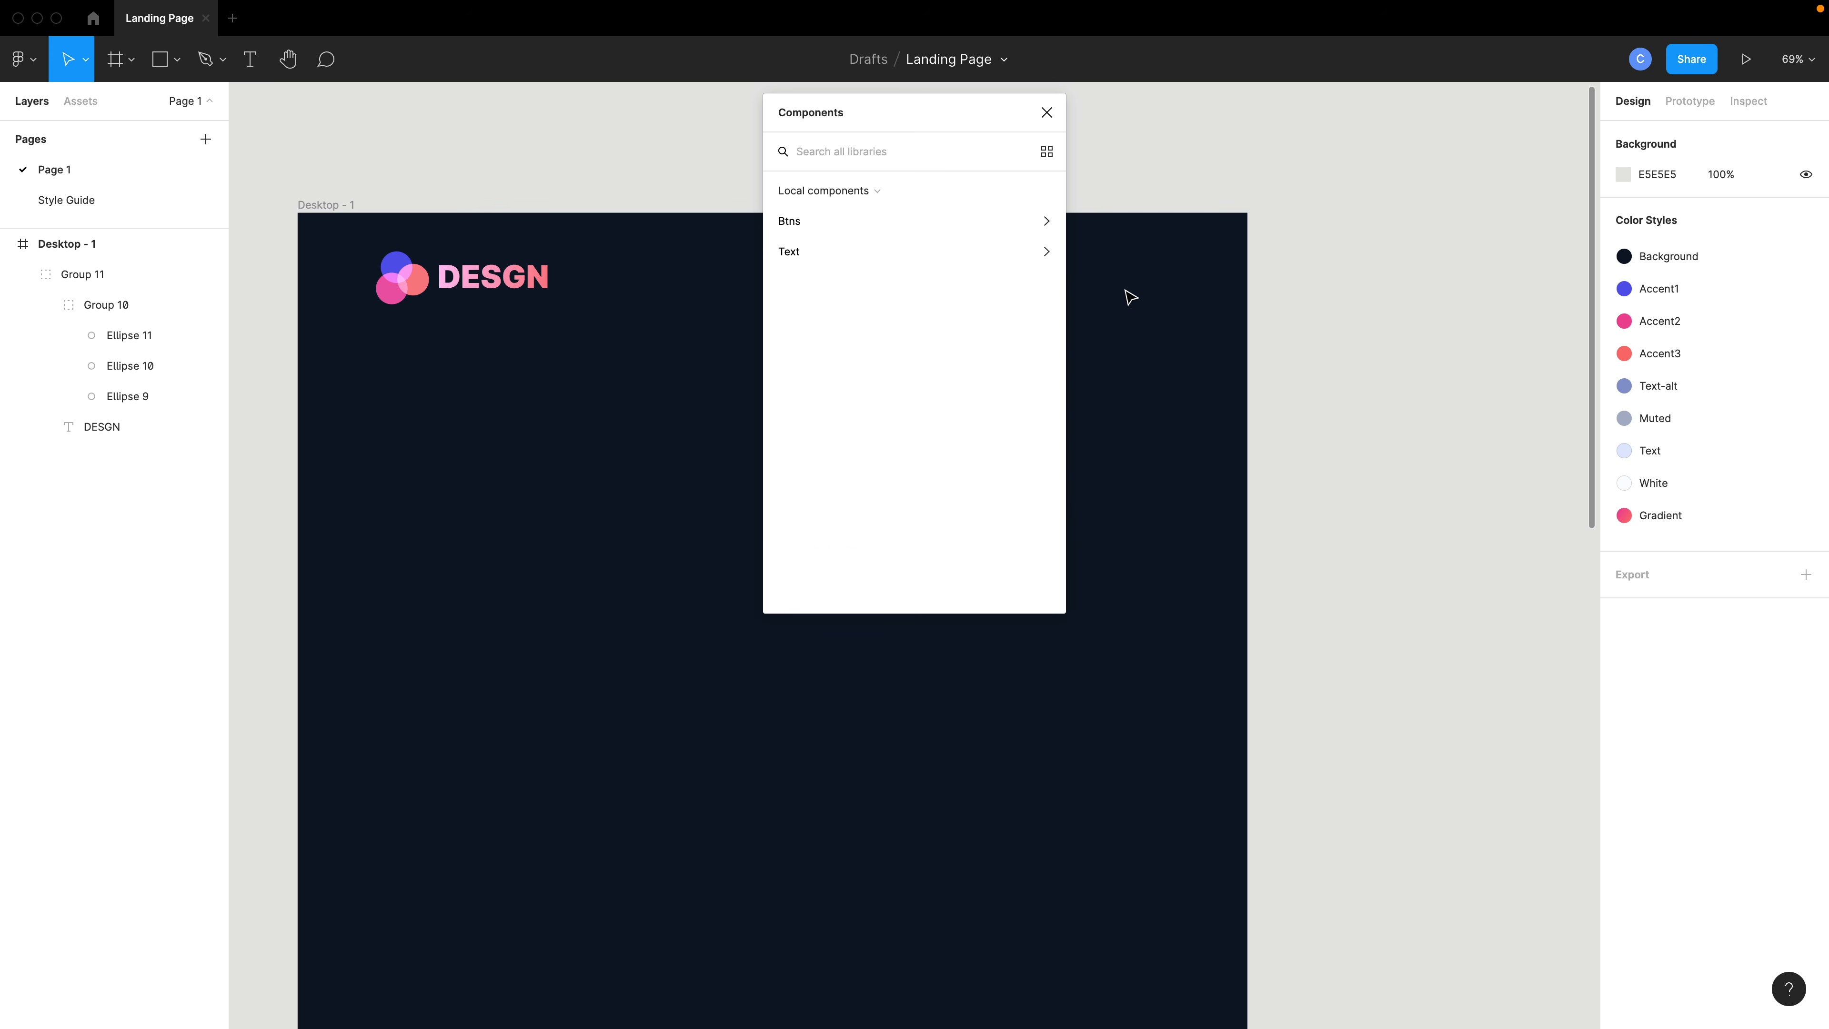
pyautogui.click(901, 230)
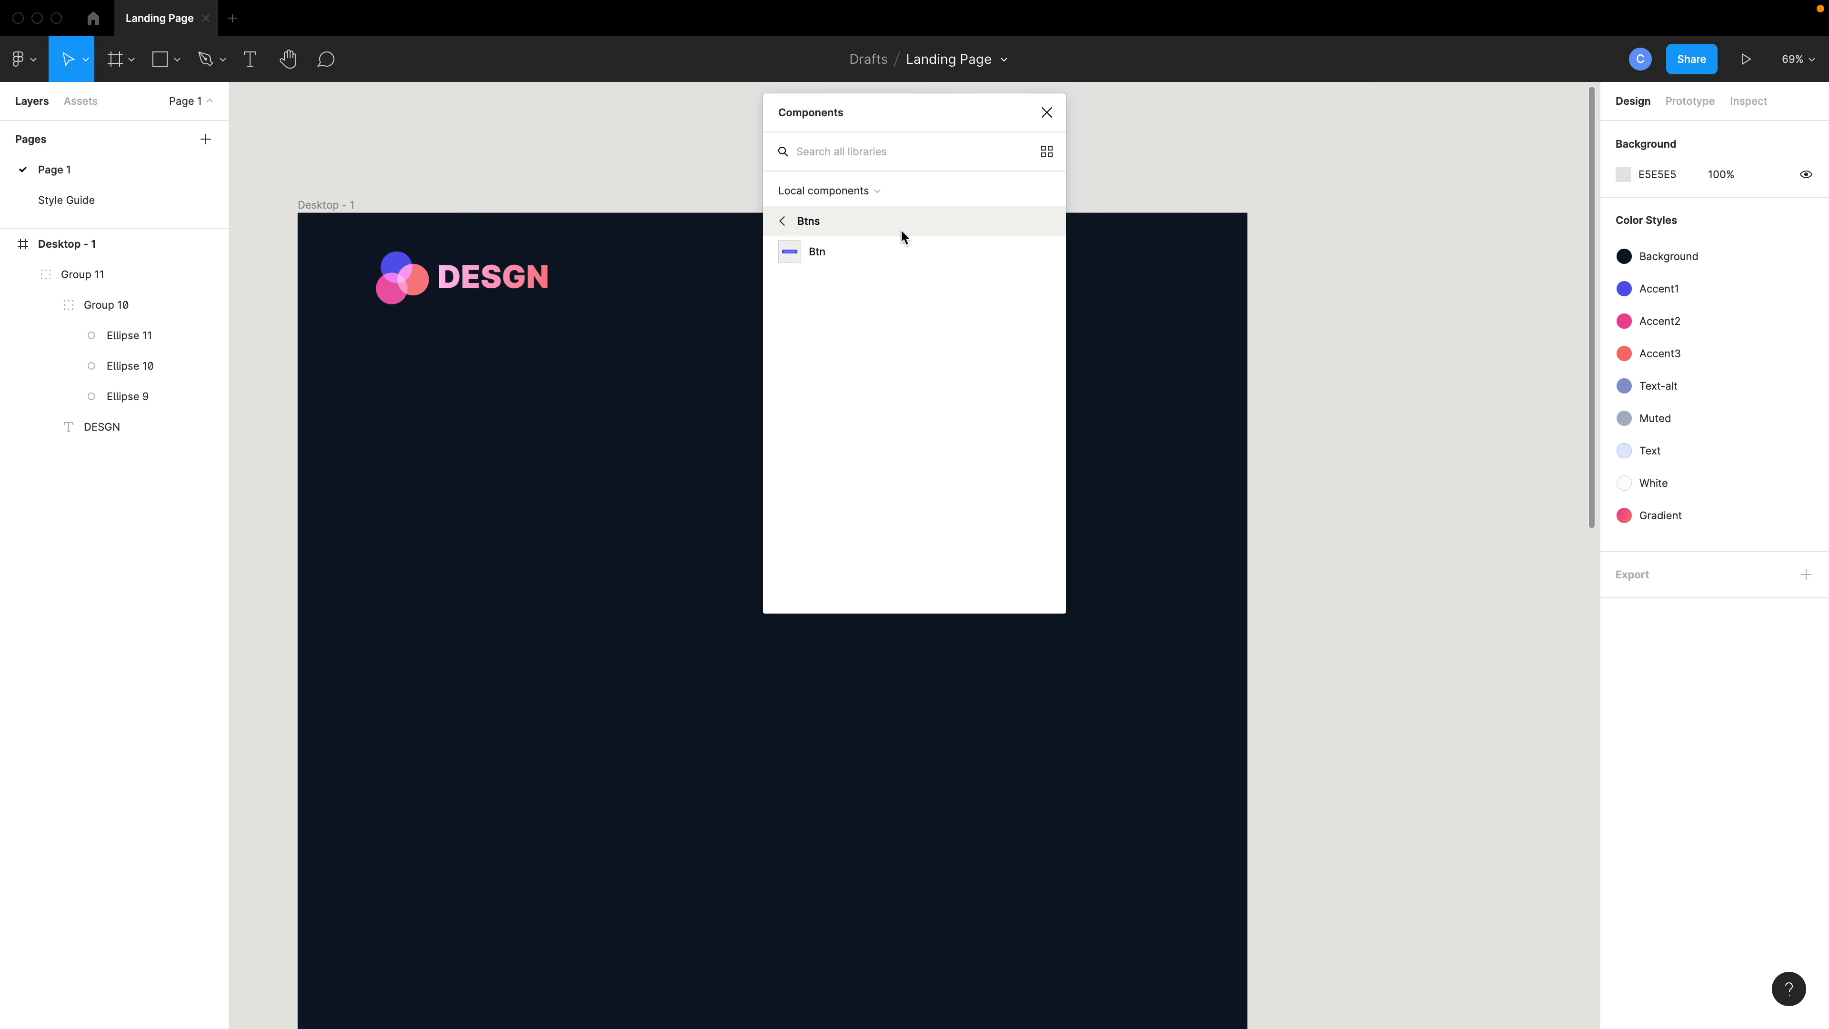
pyautogui.click(822, 229)
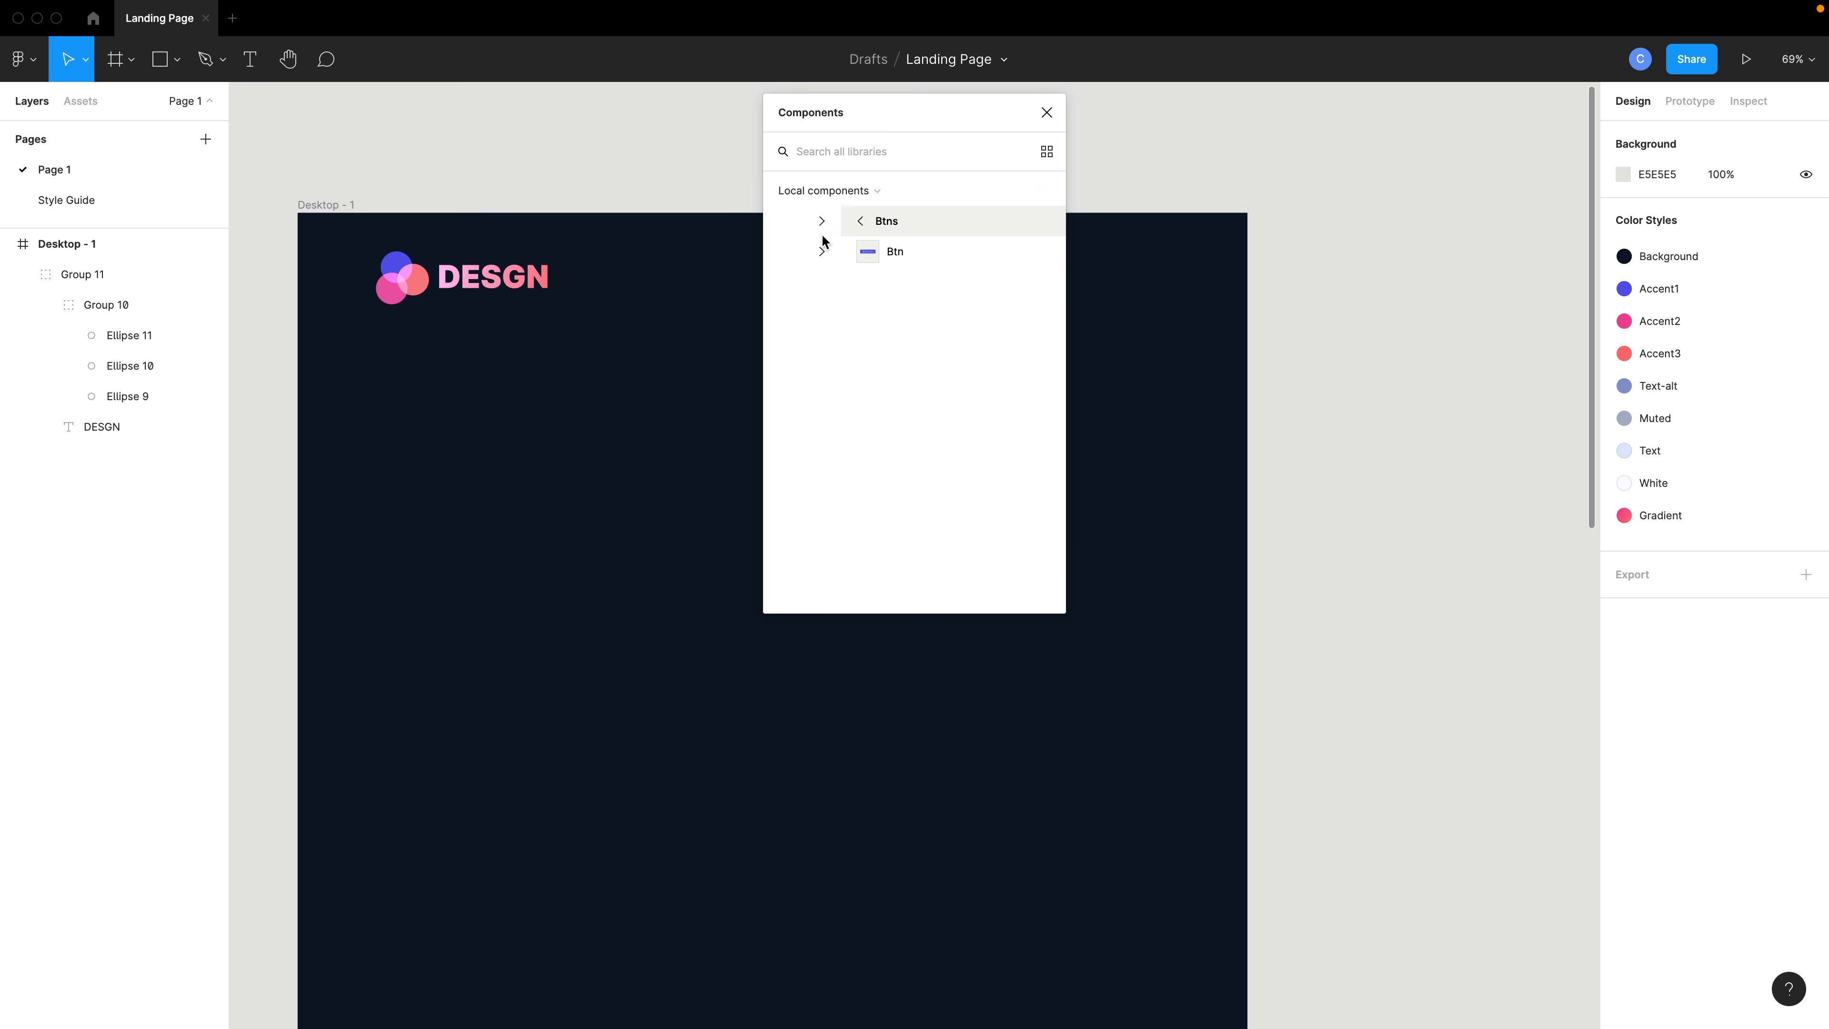
# - On the Style Guide page, drag the TextScale component out of the Text frame and delete that empty frame
pyautogui.click(141, 200)
pyautogui.click(1047, 113)
pyautogui.scroll(-1, 715, 343)
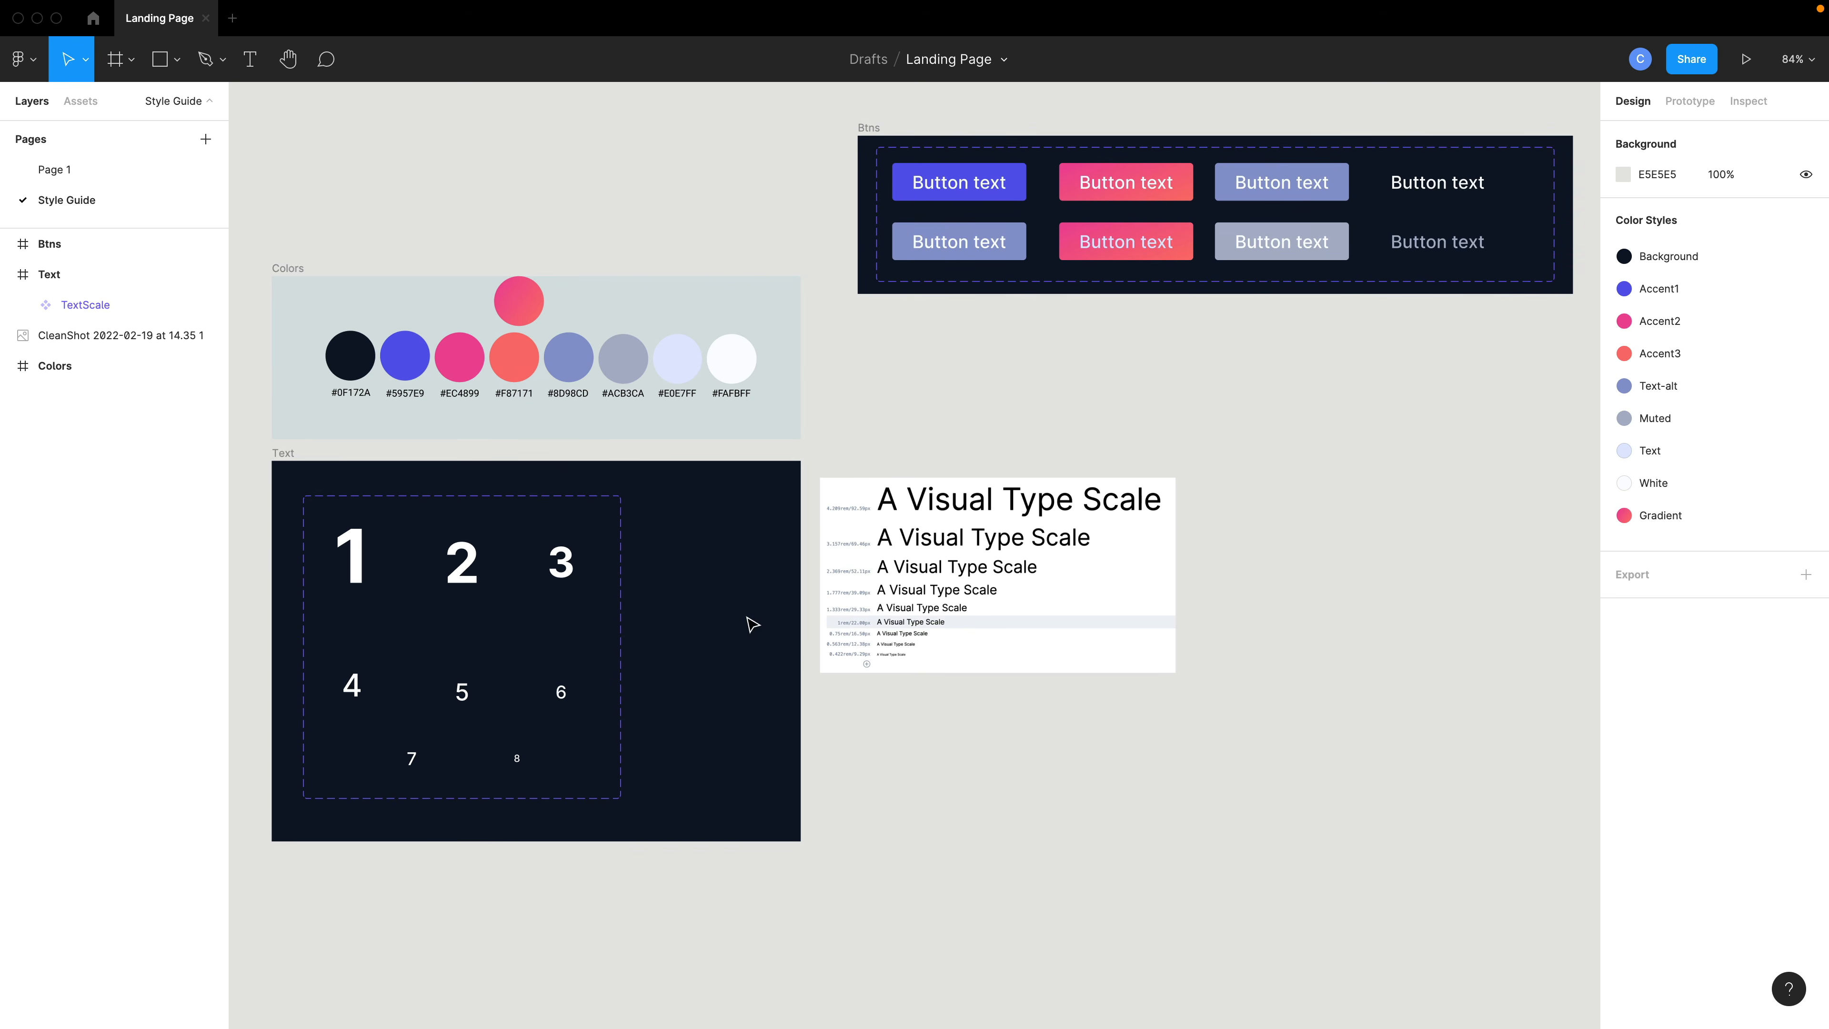
pyautogui.click(80, 341)
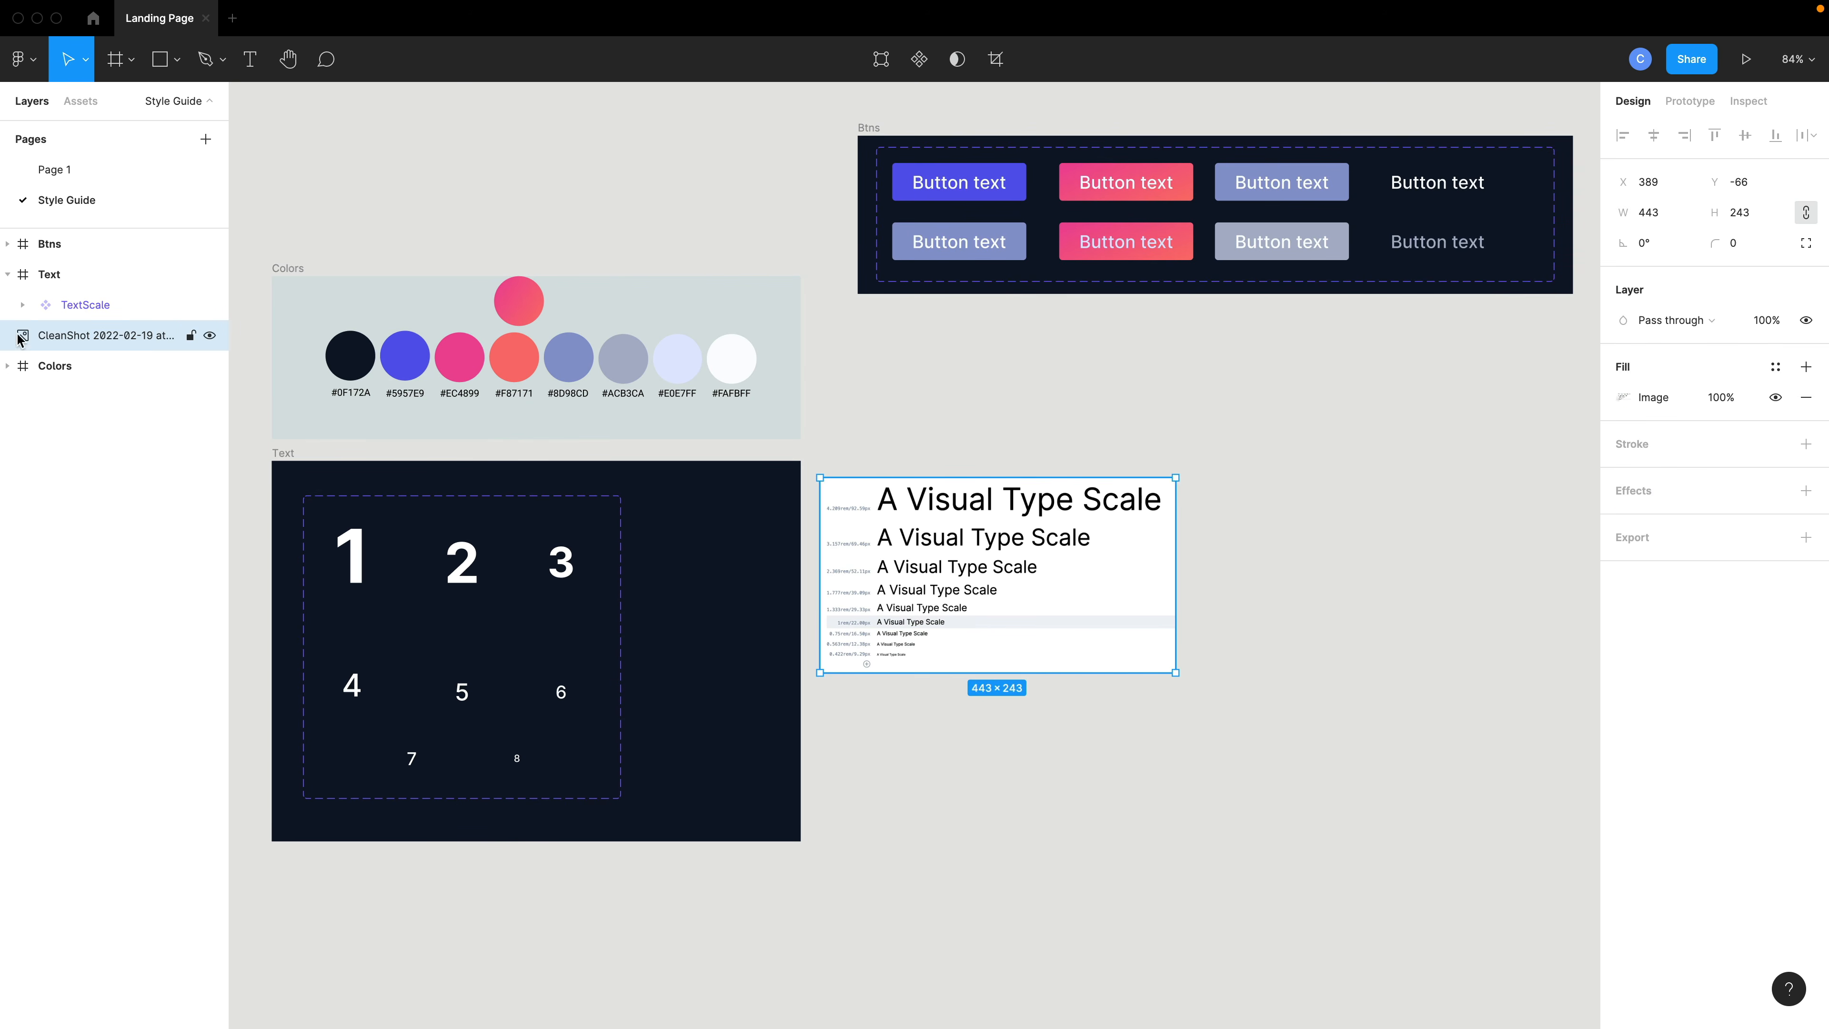
pyautogui.click(101, 307)
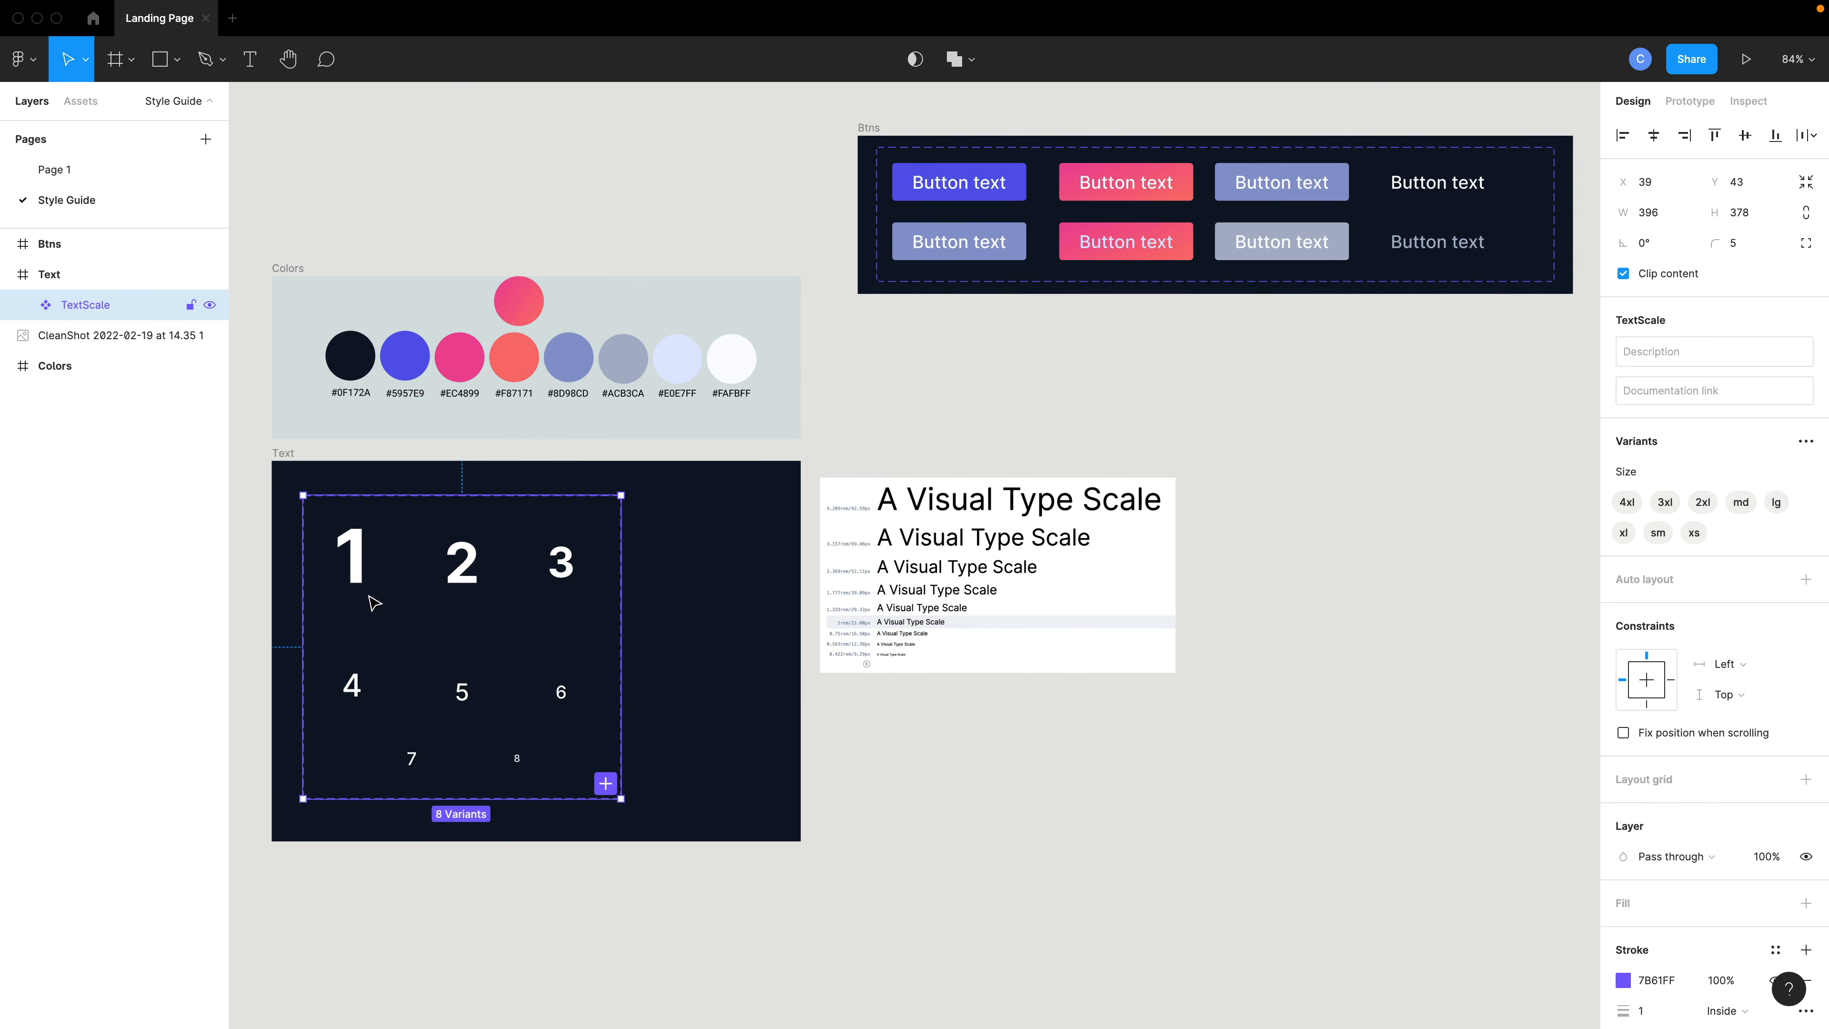
pyautogui.moveTo(367, 600); pyautogui.dragTo(1344, 528)
pyautogui.click(695, 644)
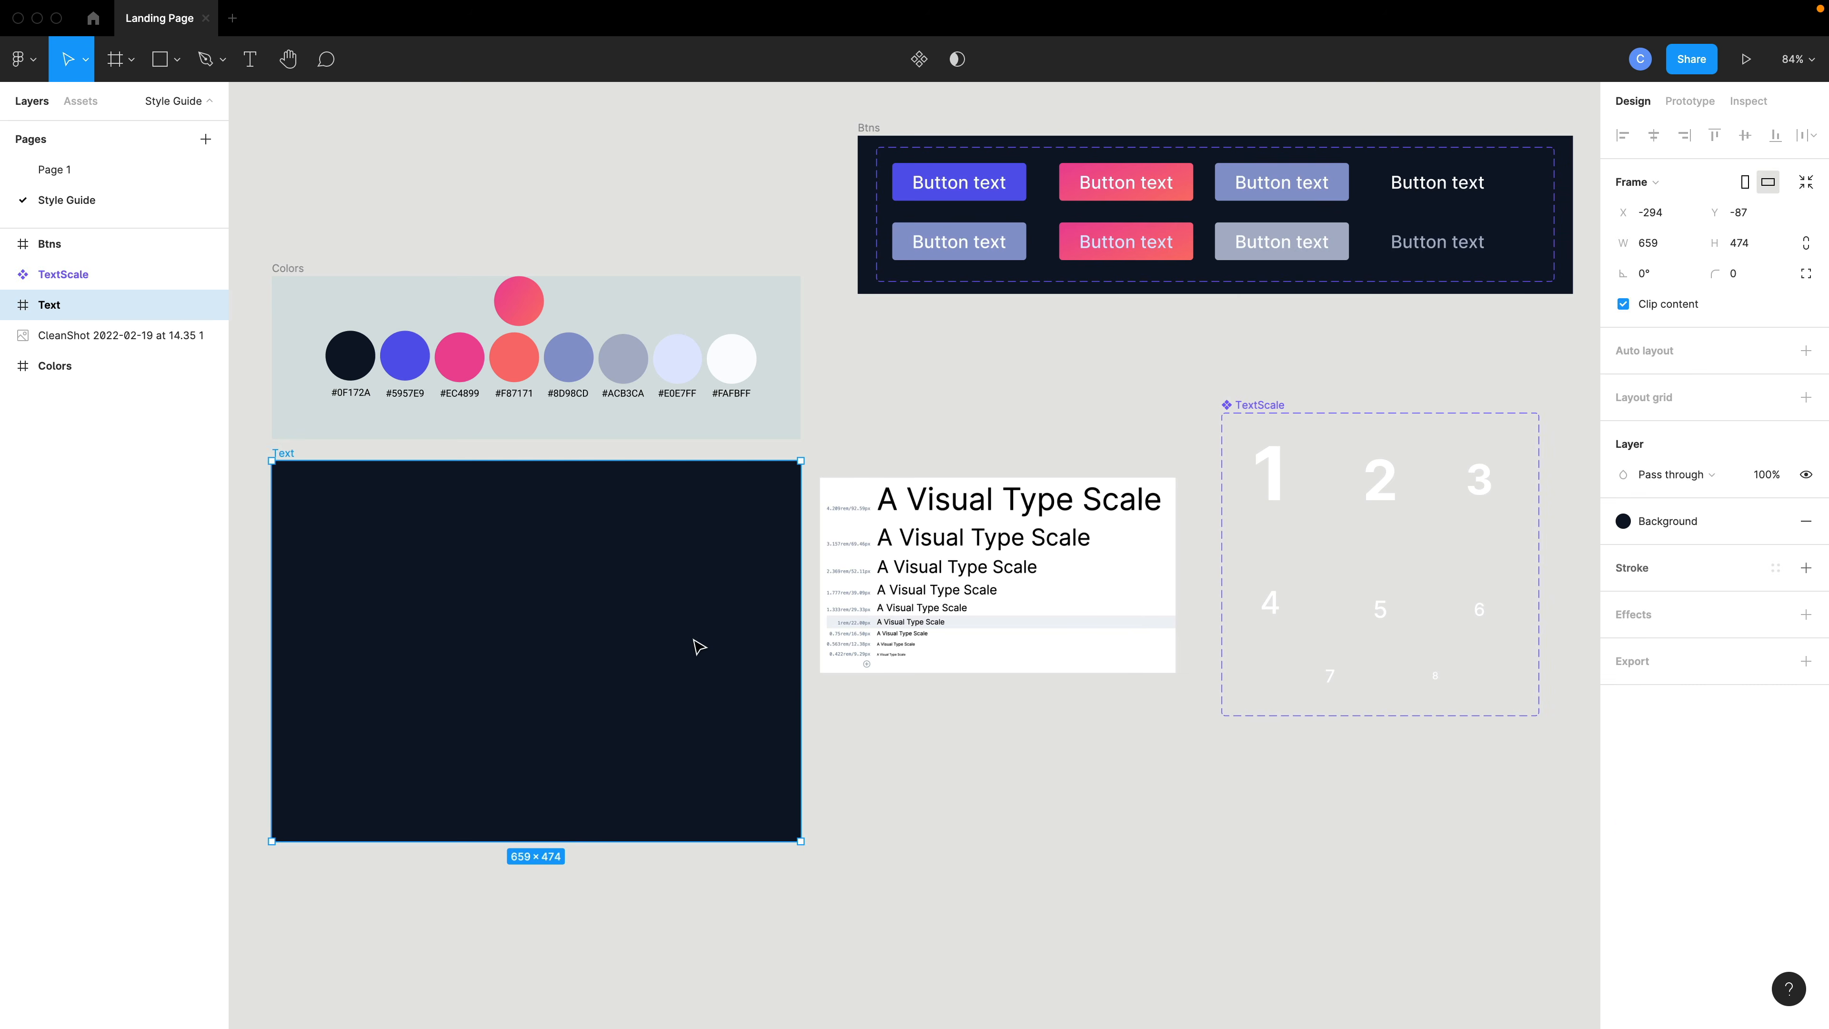
pyautogui.press('Delete')
# - Drag the Btn component out of the Btns frame and delete the empty Btns frame
pyautogui.click(8, 245)
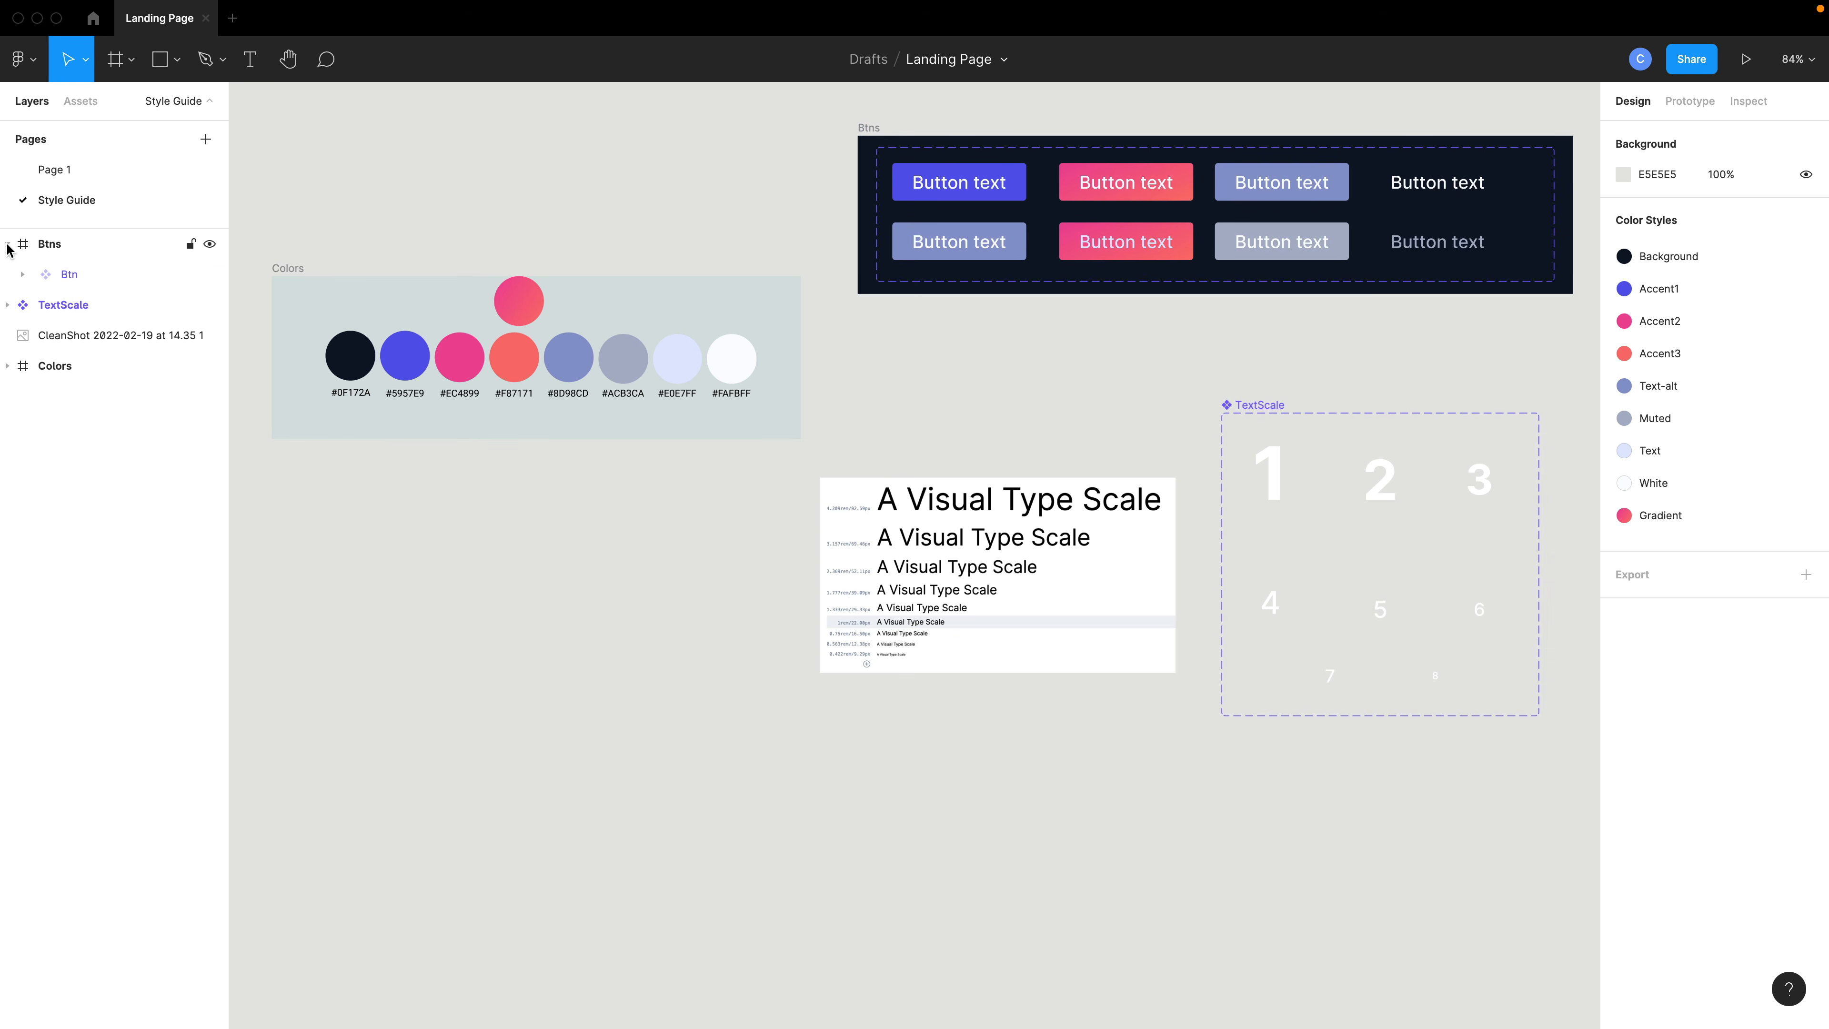
pyautogui.click(70, 275)
pyautogui.moveTo(985, 259); pyautogui.dragTo(1144, 902)
pyautogui.click(1038, 252)
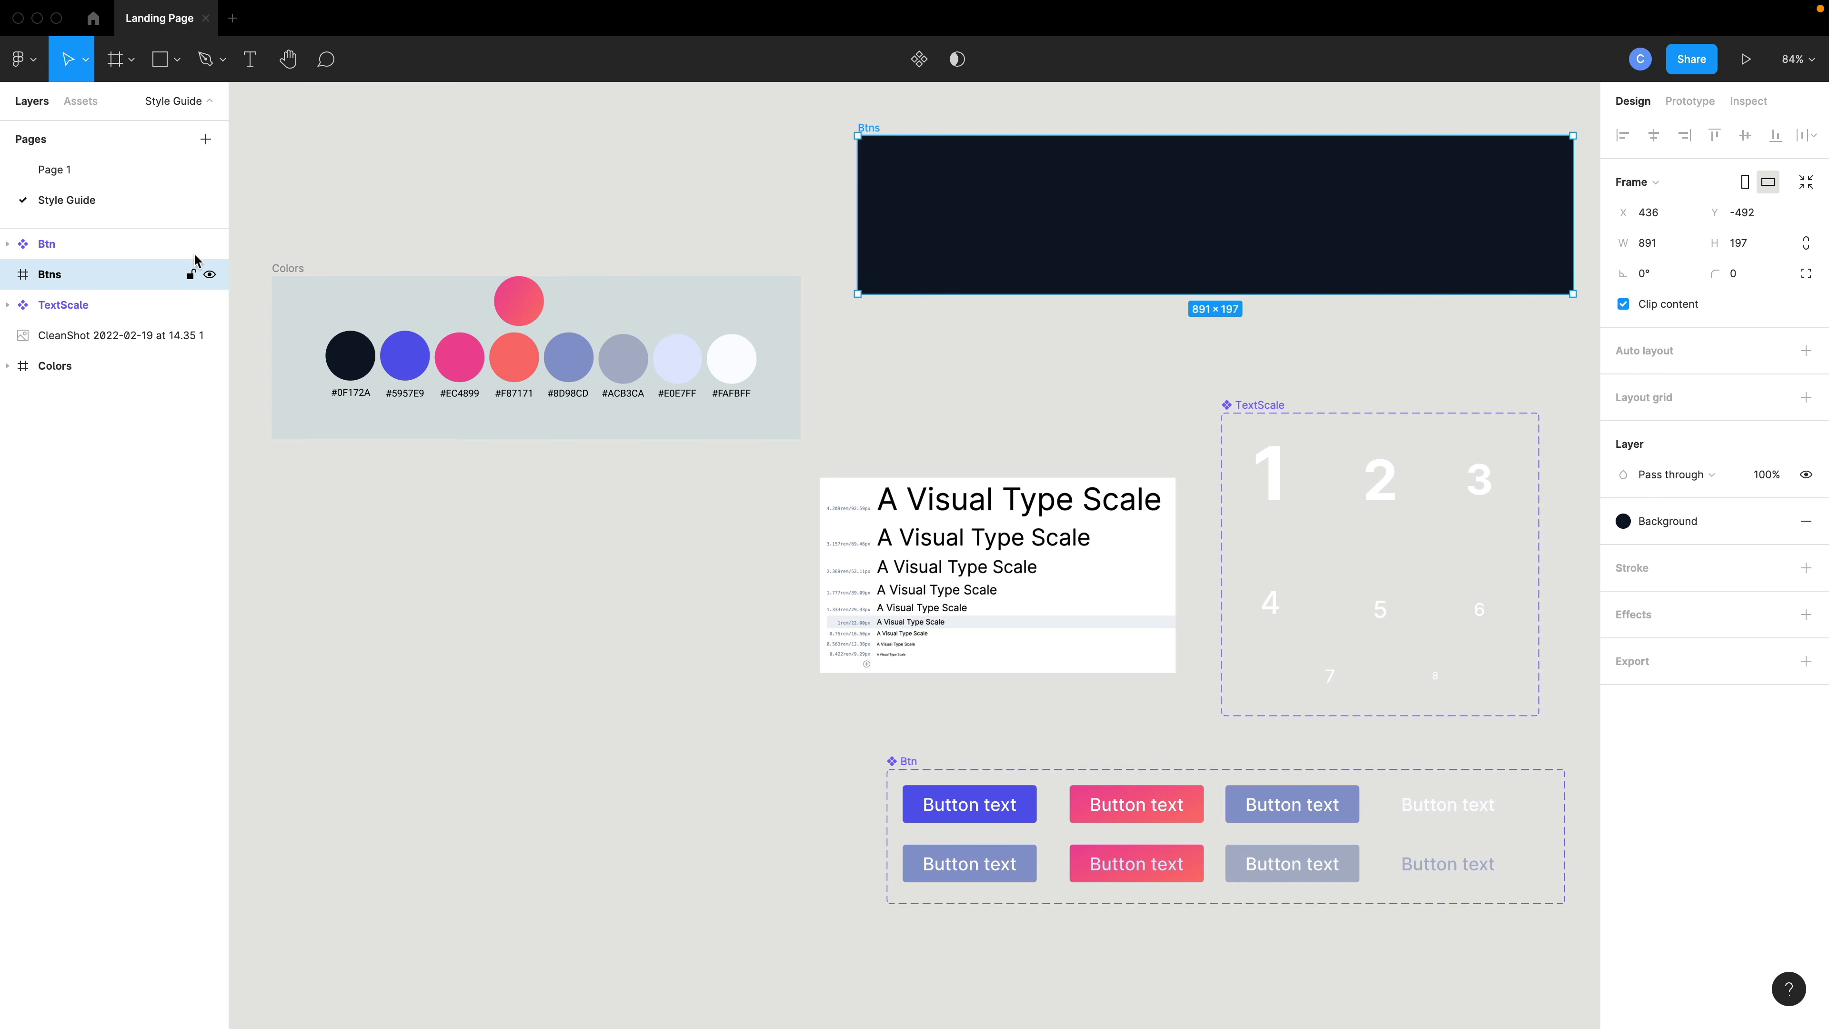
pyautogui.press('Delete')
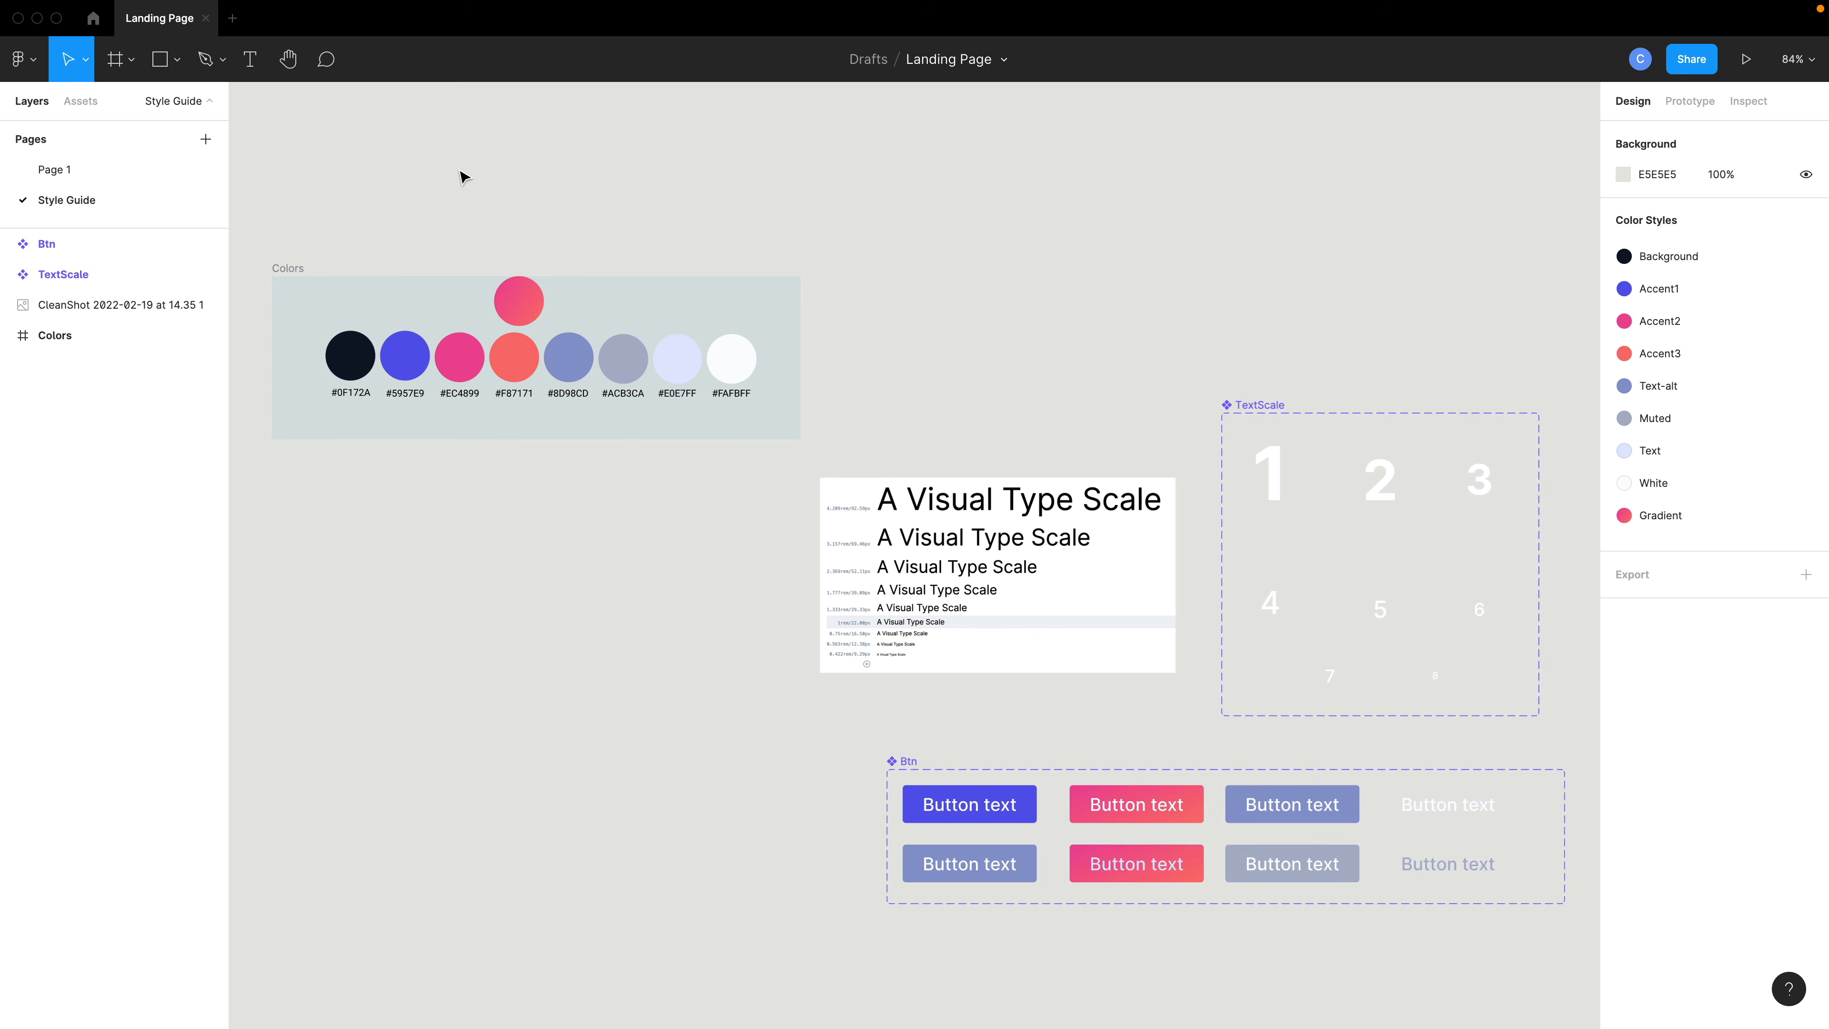
# - Insert a Btn component instance on Page 1 and place it at the frame's top right, level with the logo
pyautogui.hotkey('shift', 'i')
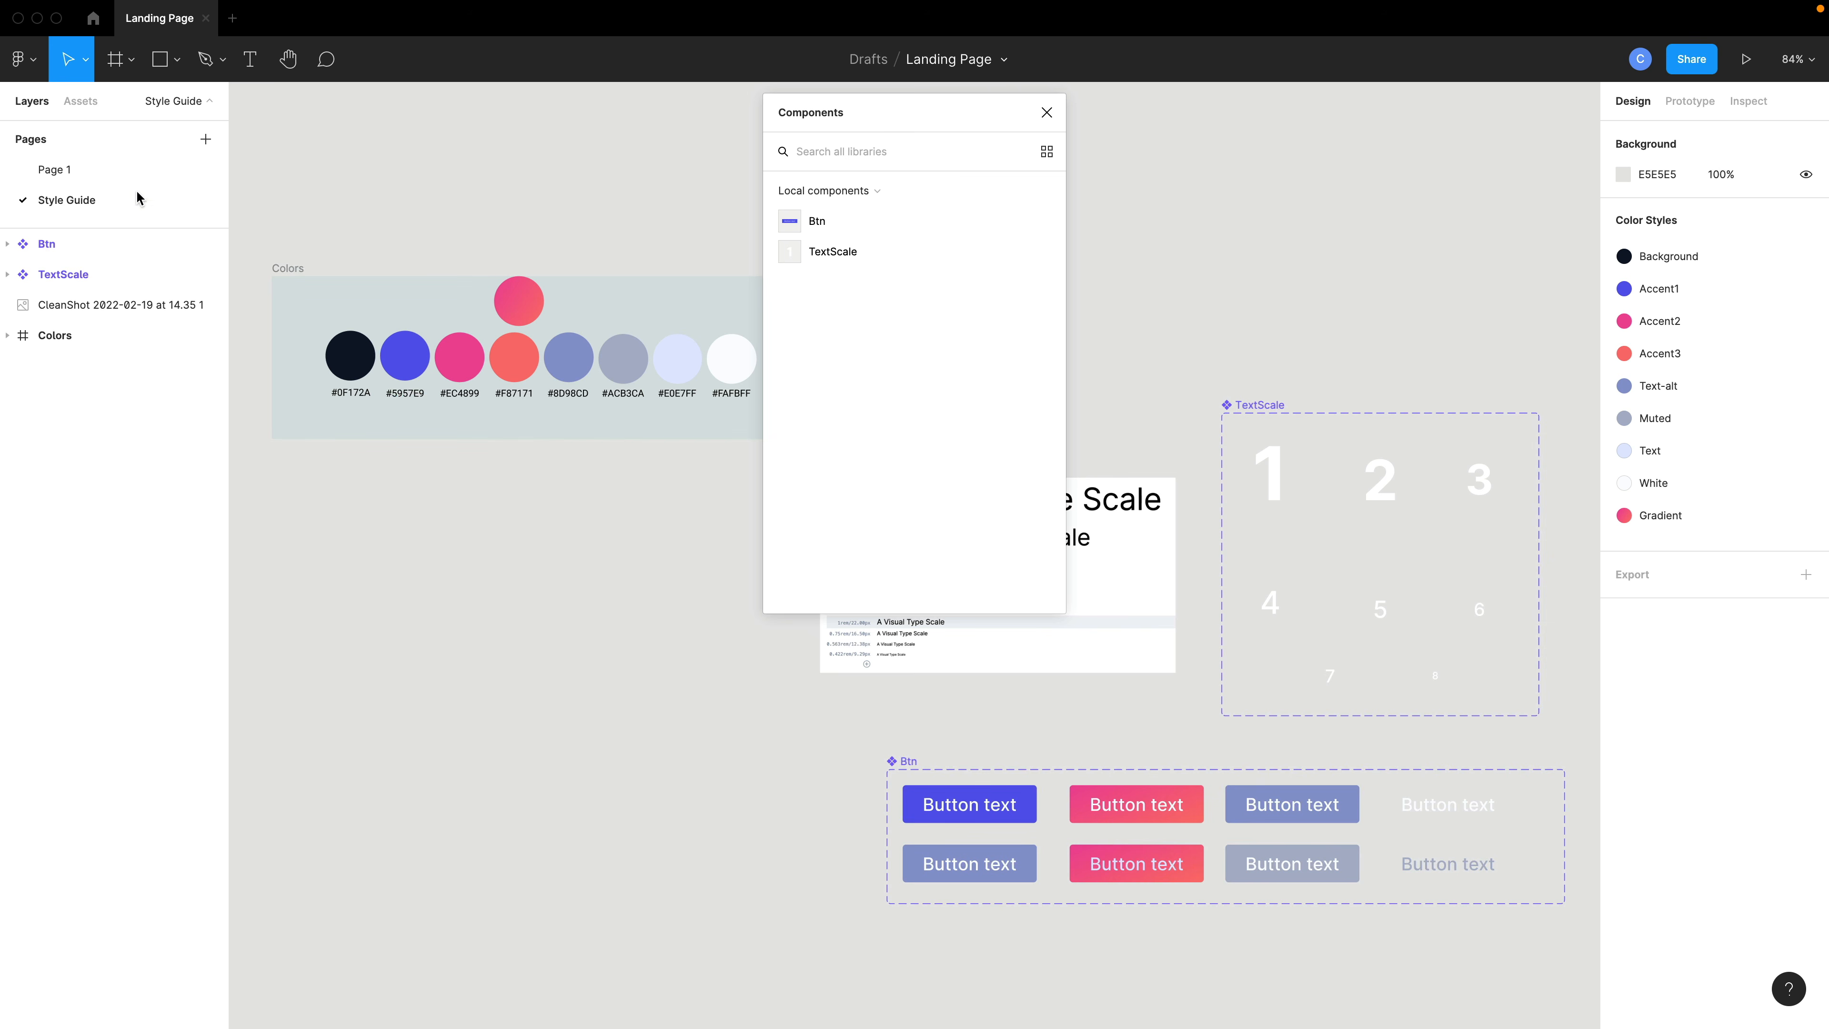
pyautogui.click(136, 172)
pyautogui.click(854, 228)
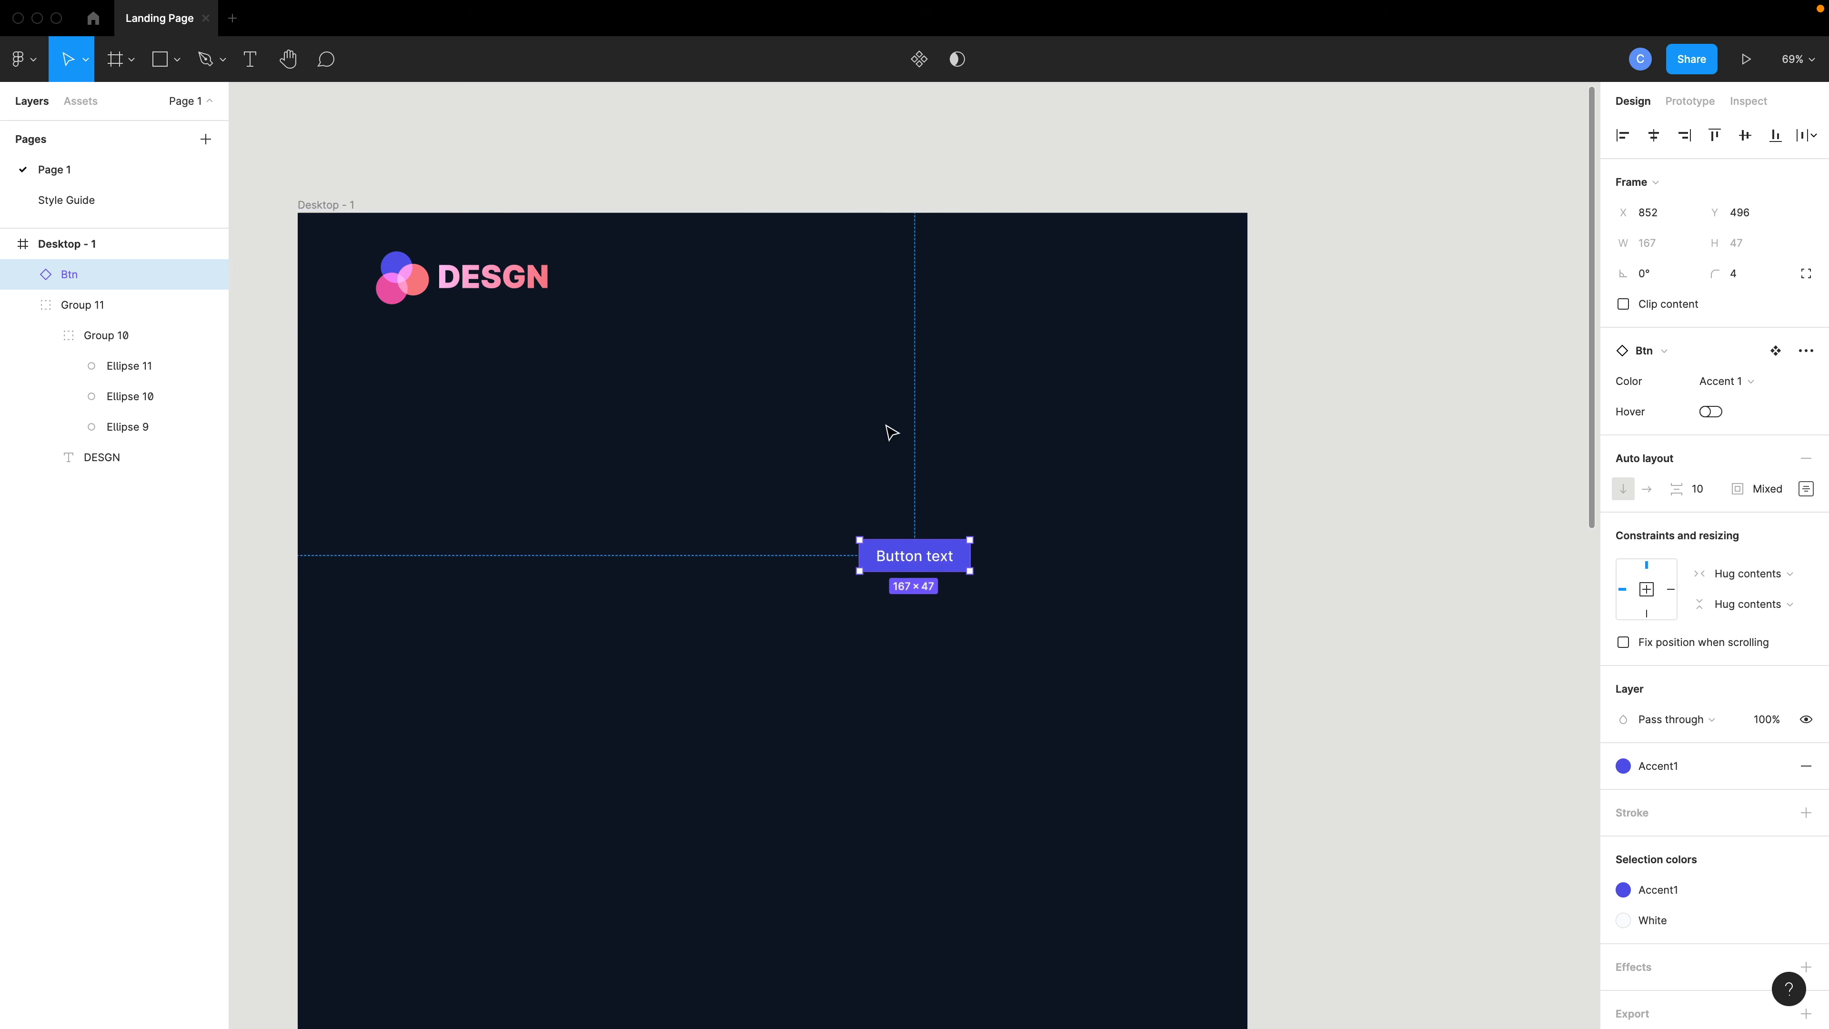
pyautogui.moveTo(929, 562); pyautogui.dragTo(1144, 284)
# - Change the button's label to Contact Me
pyautogui.doubleClick(1145, 284)
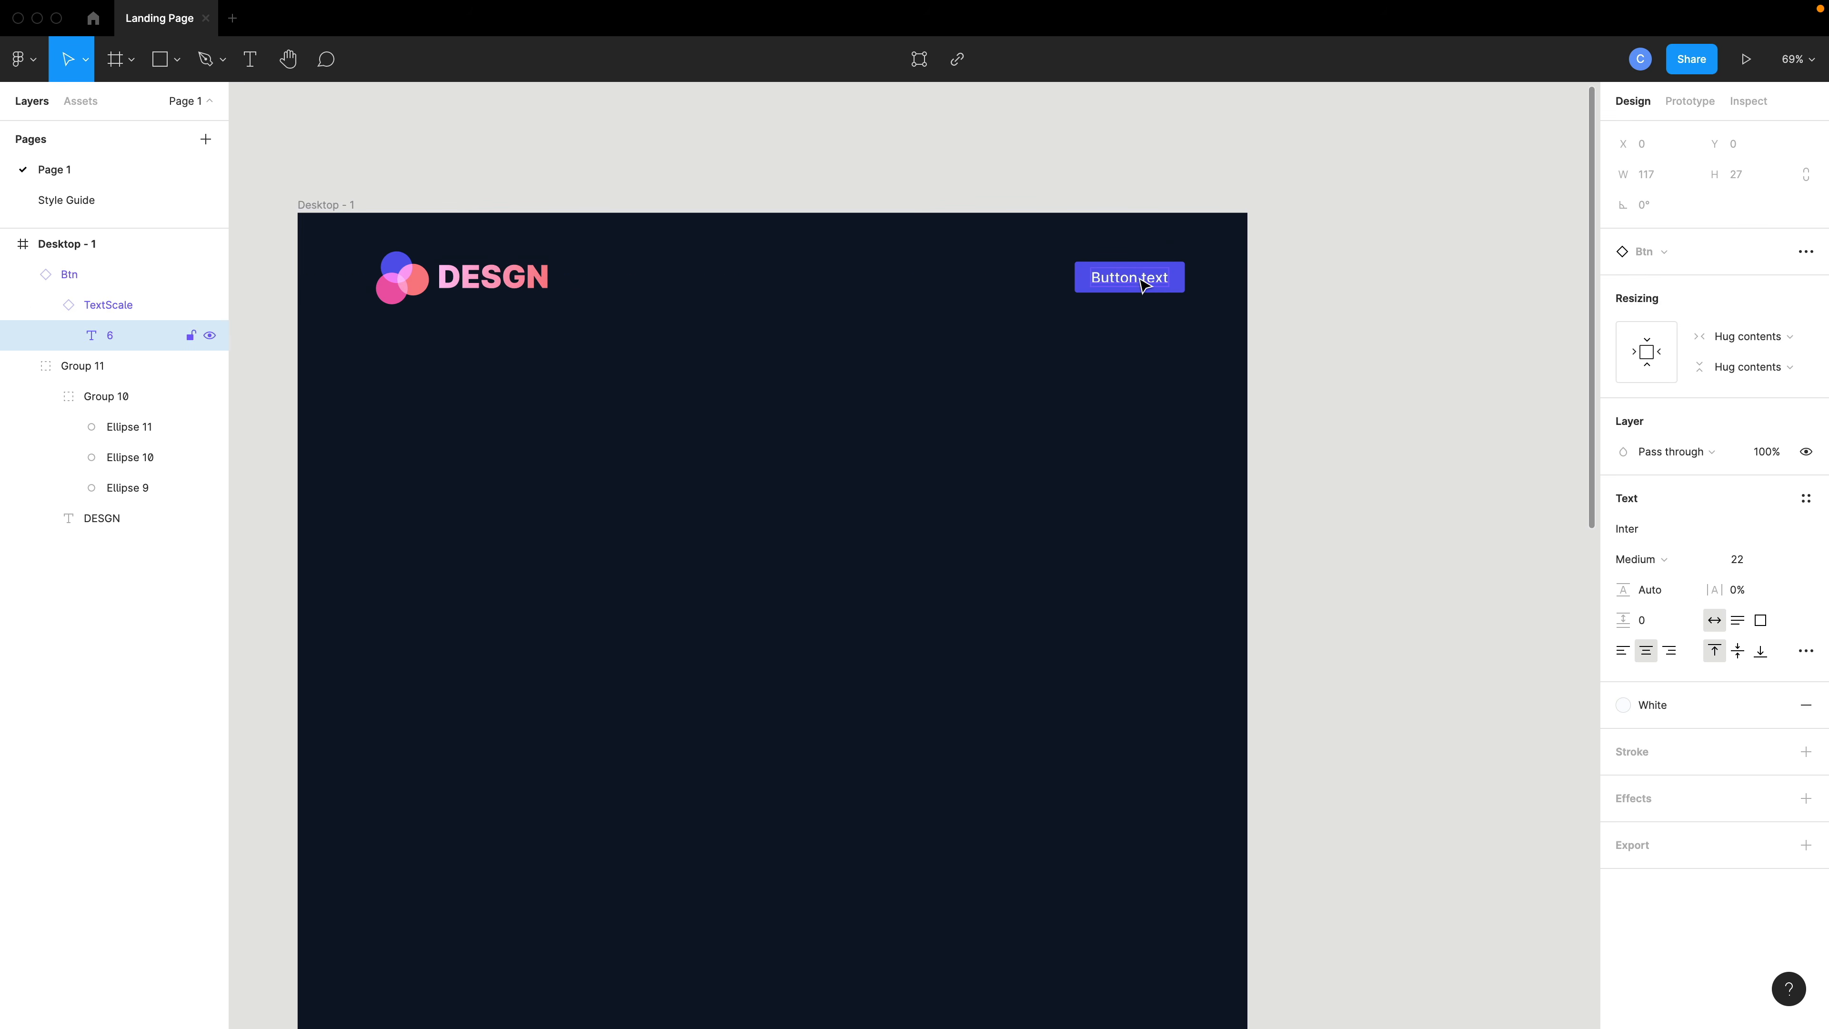
pyautogui.doubleClick(1138, 278)
pyautogui.write('Contact Me')
pyautogui.press('Escape')
# - Paste a duplicate of the button and place it just left of the Contact Me button
pyautogui.click(1139, 293)
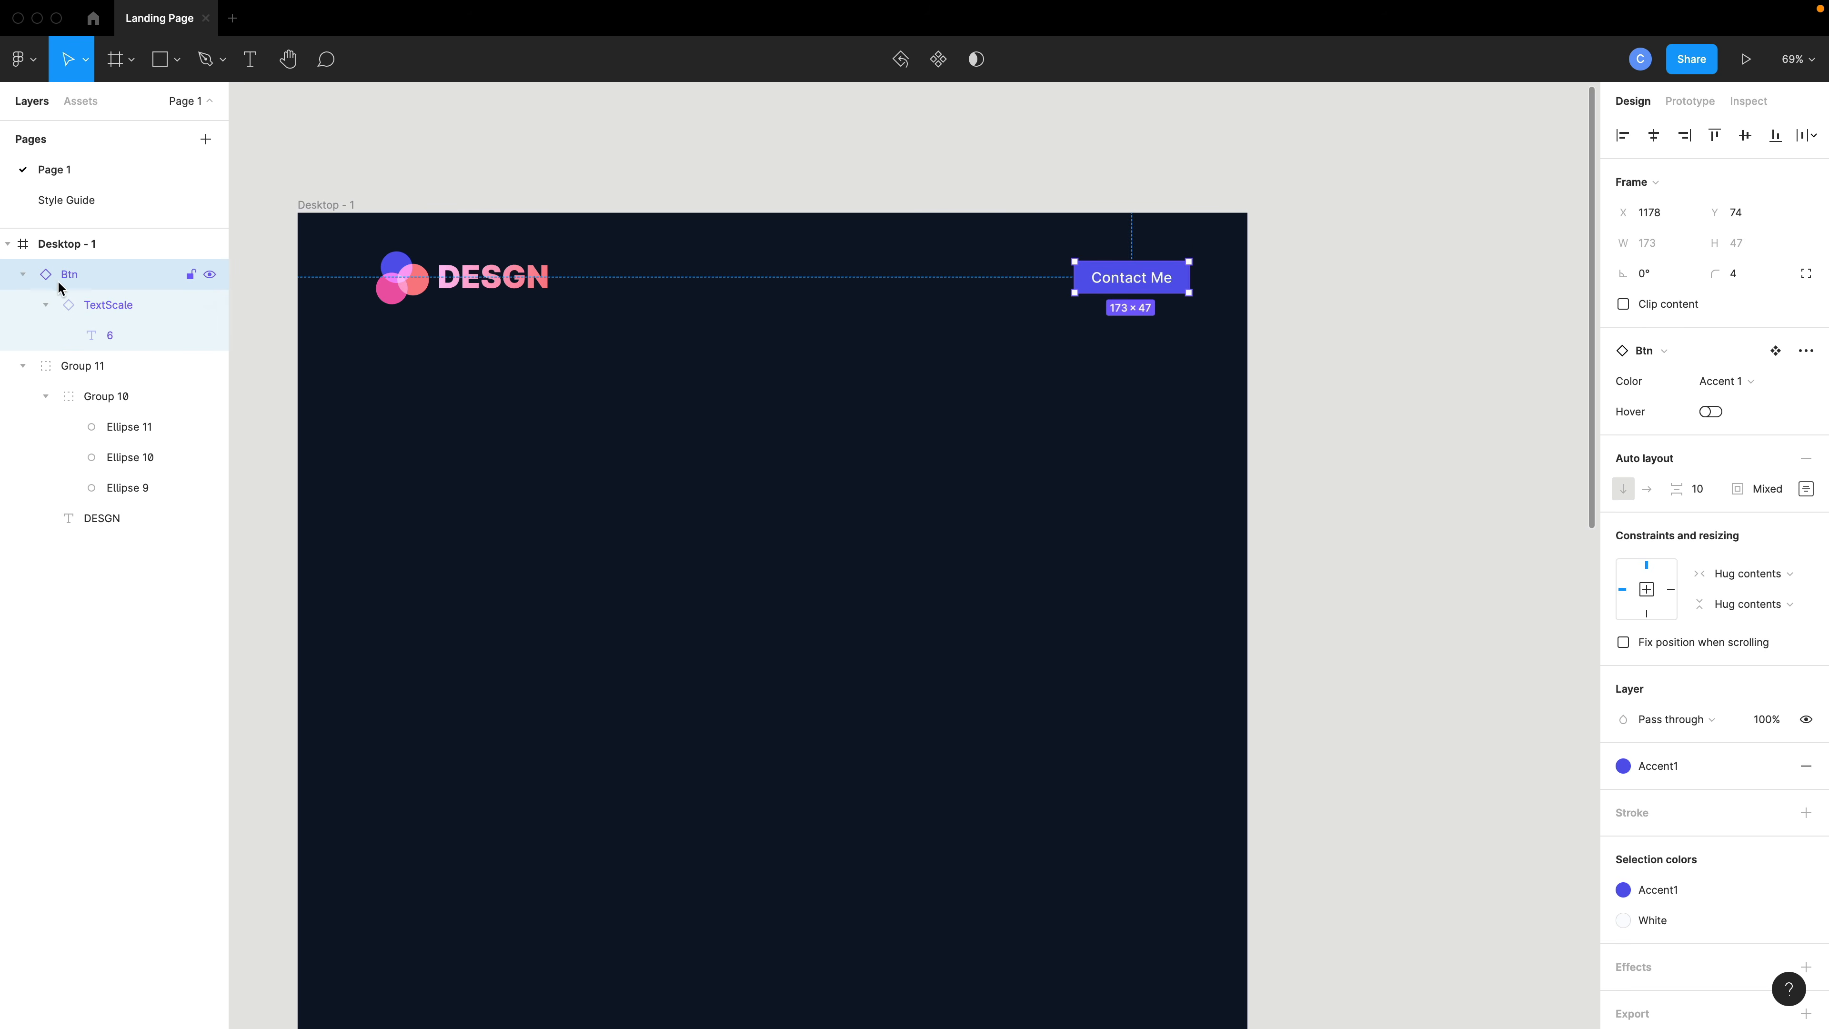
pyautogui.hotkey('ctrl', 'v')
pyautogui.moveTo(1128, 288); pyautogui.dragTo(998, 287)
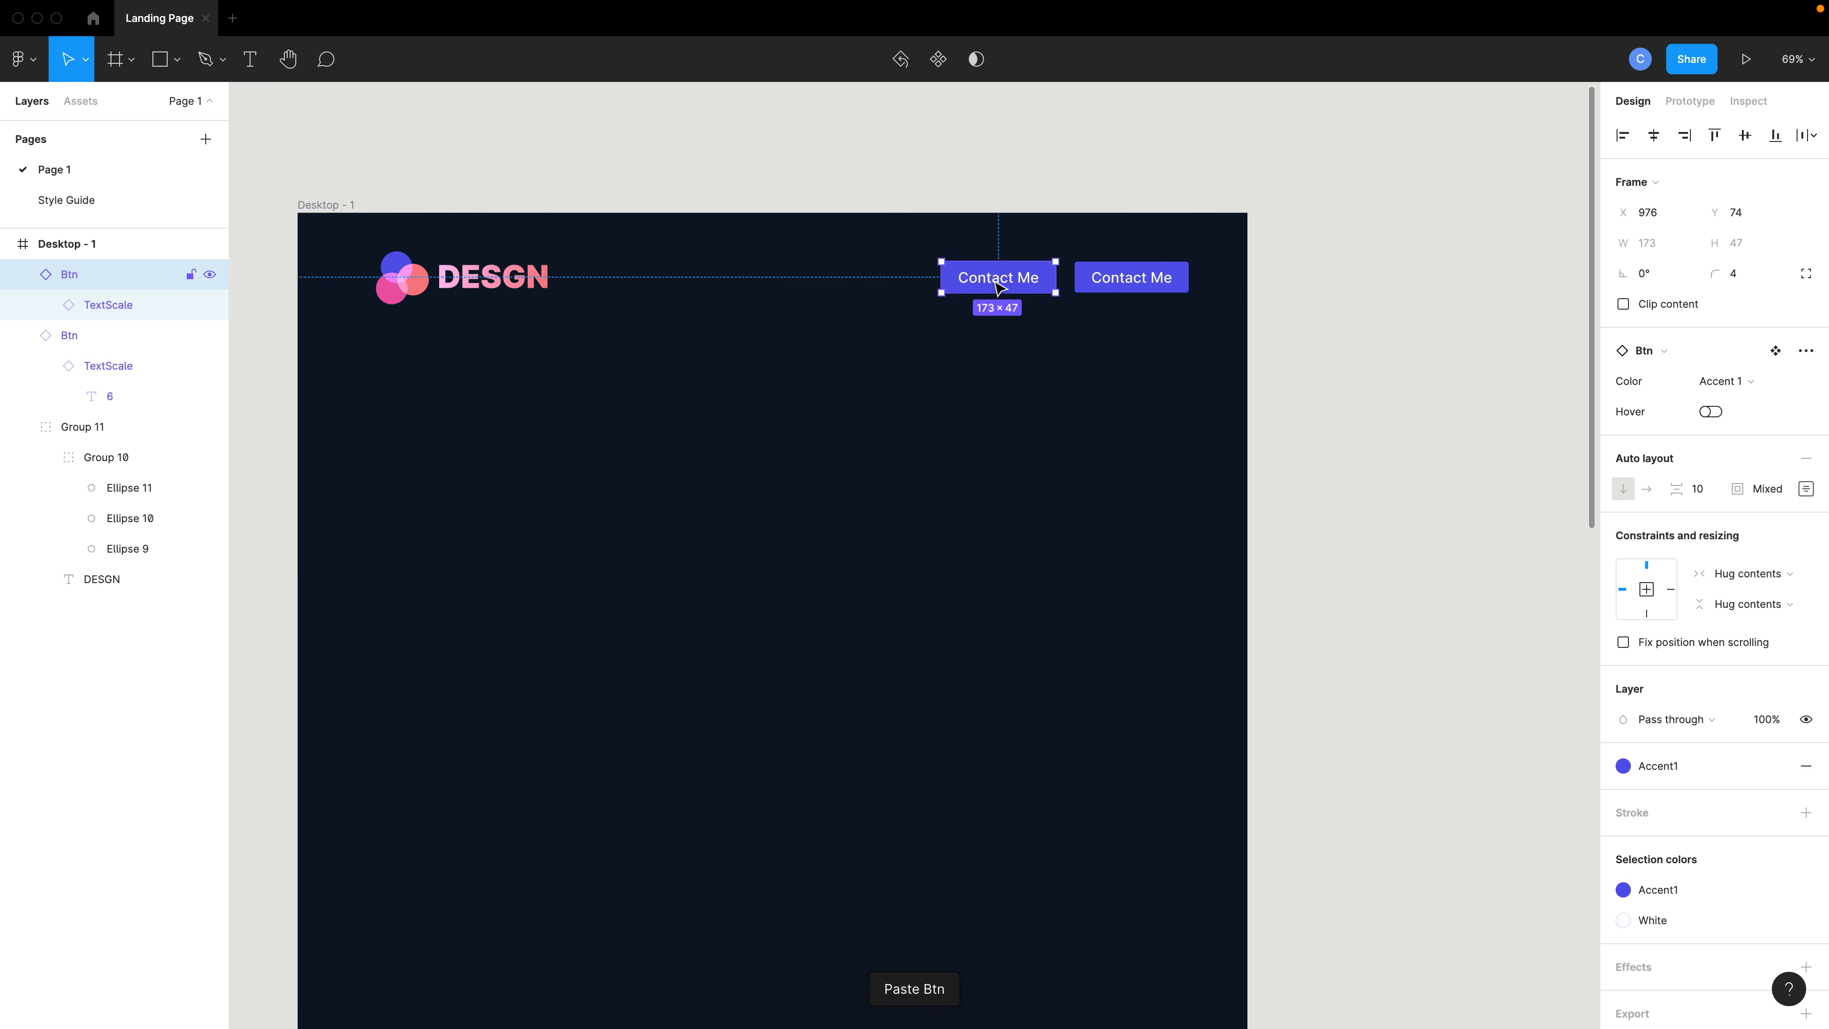
# - Set the duplicated button's color variant to Transparent
pyautogui.click(1718, 380)
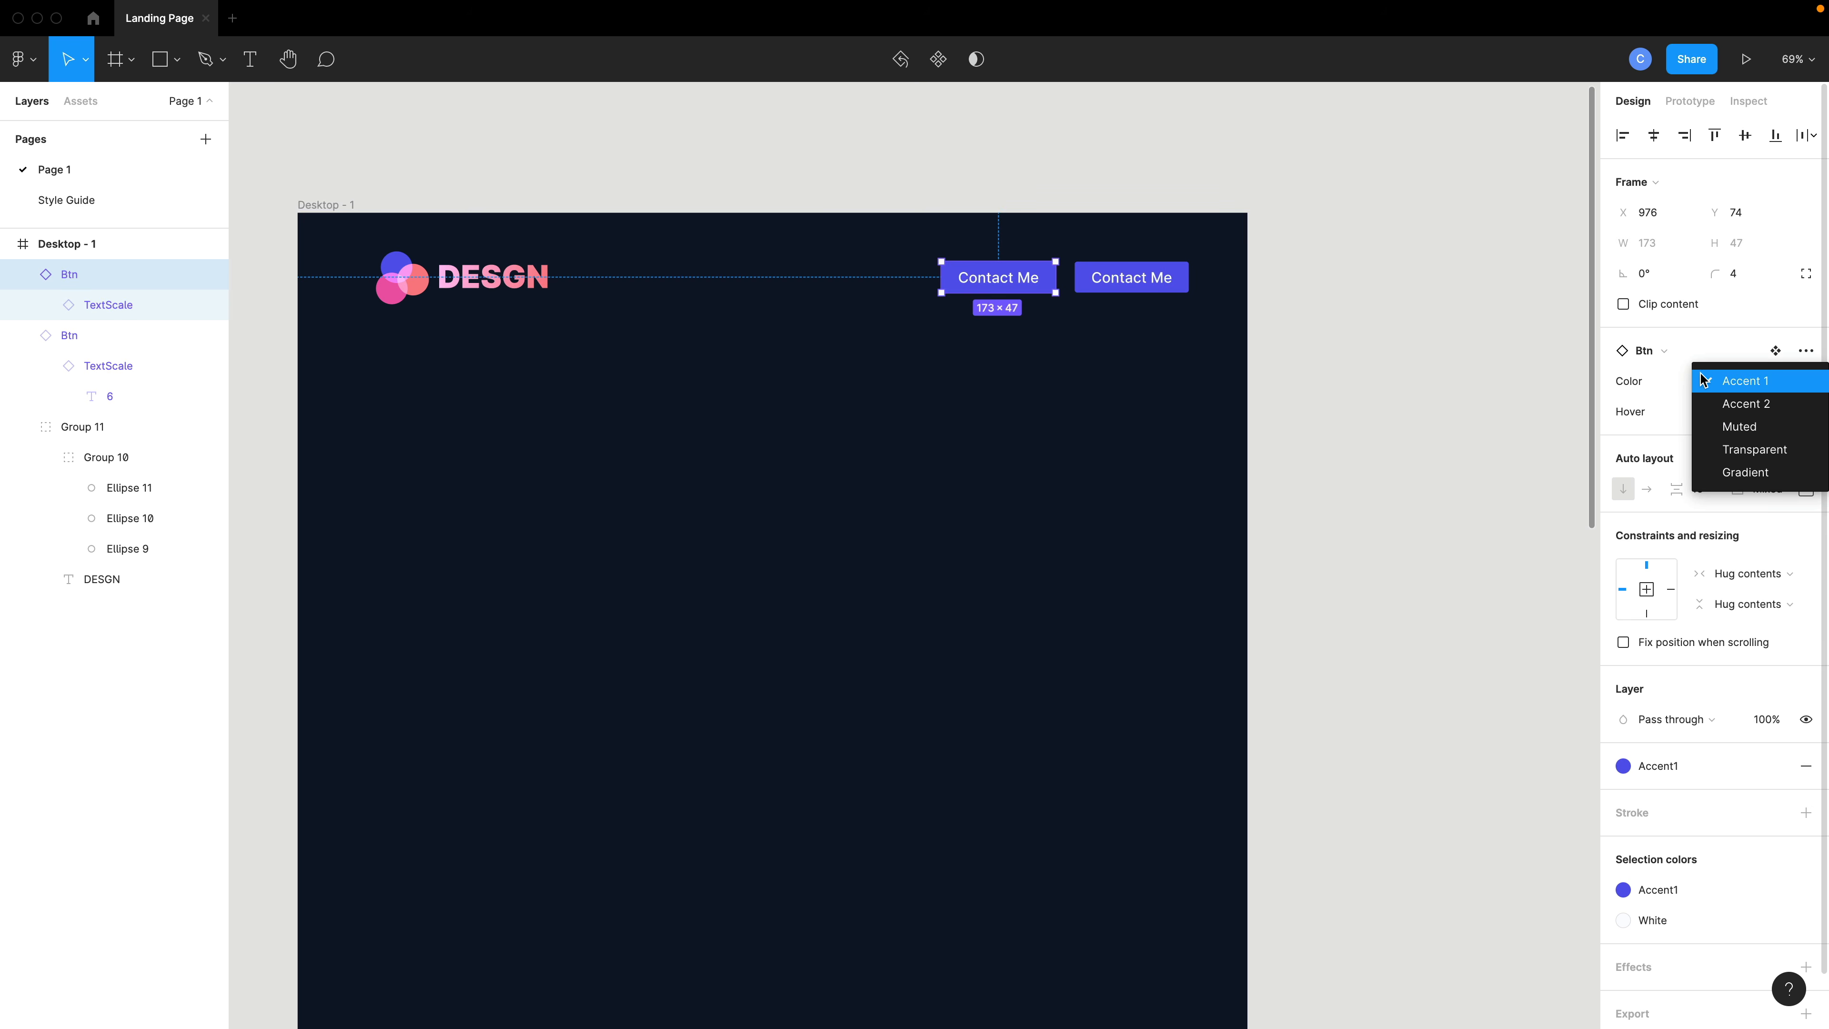
pyautogui.click(1738, 450)
pyautogui.click(1466, 405)
# - Change the transparent button's label to About
pyautogui.doubleClick(998, 282)
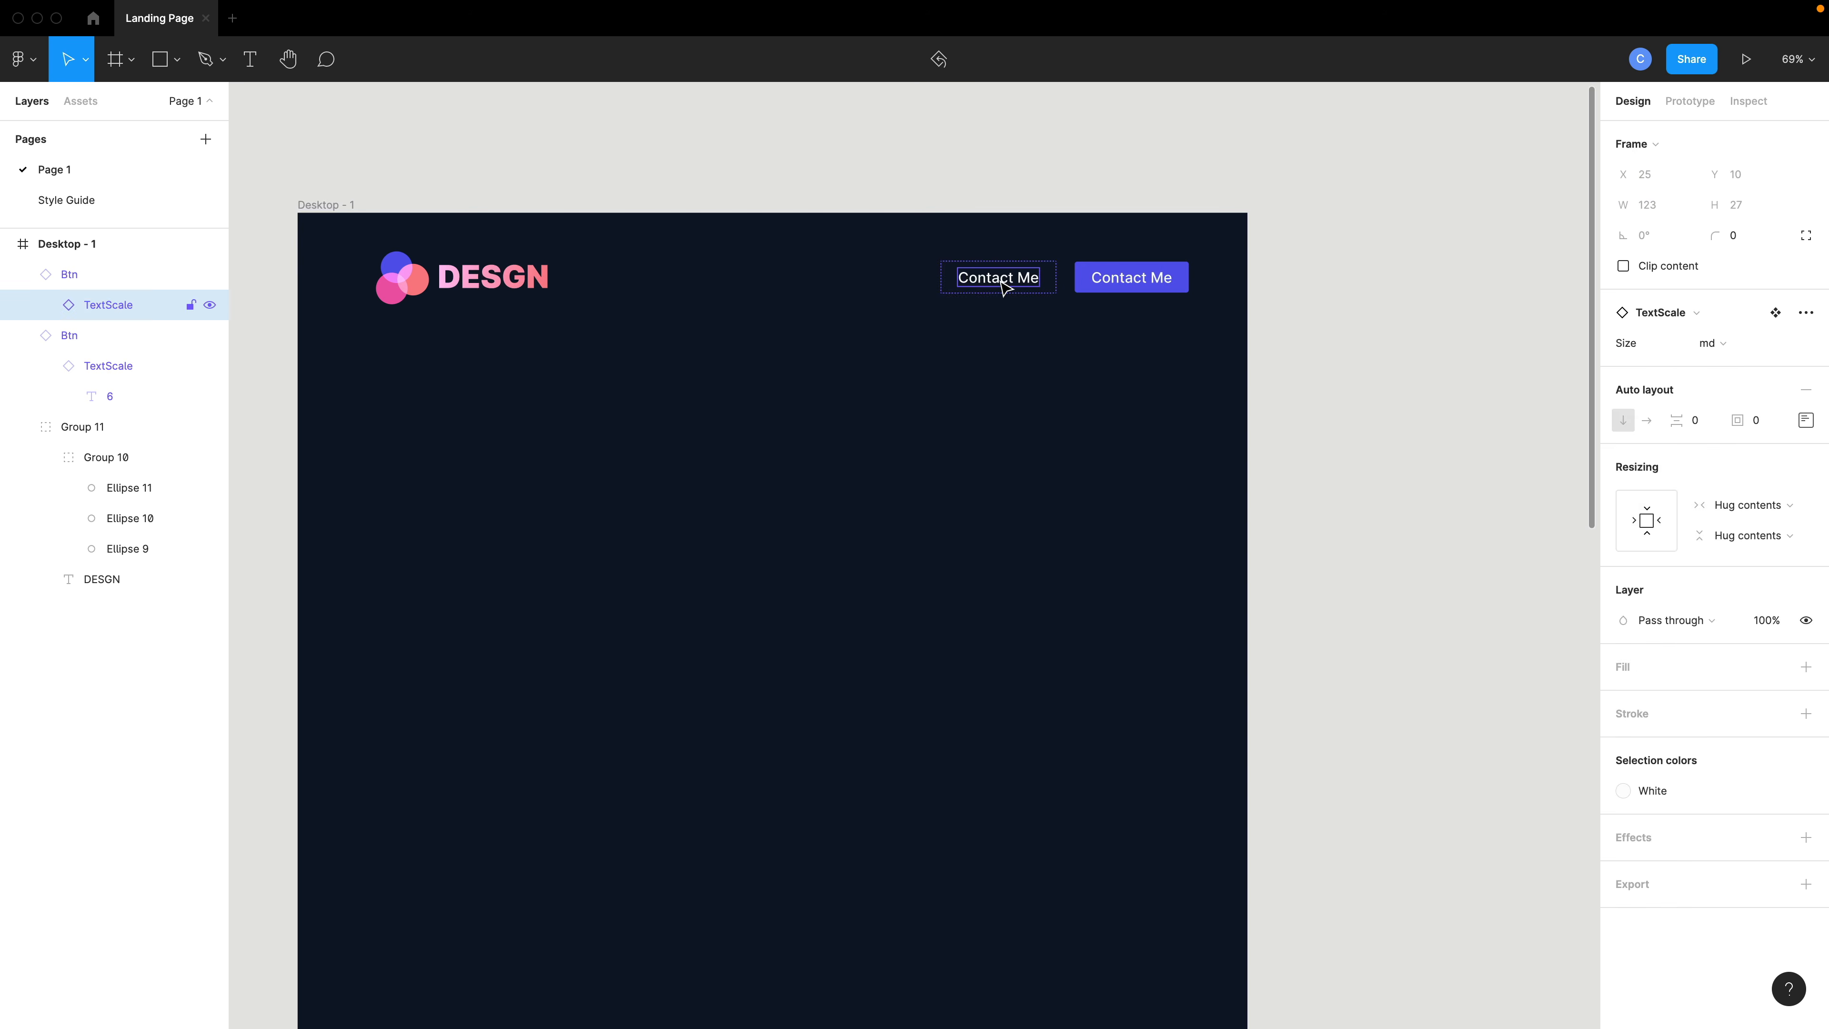
pyautogui.doubleClick(1005, 287)
pyautogui.doubleClick(1005, 287)
pyautogui.write('About')
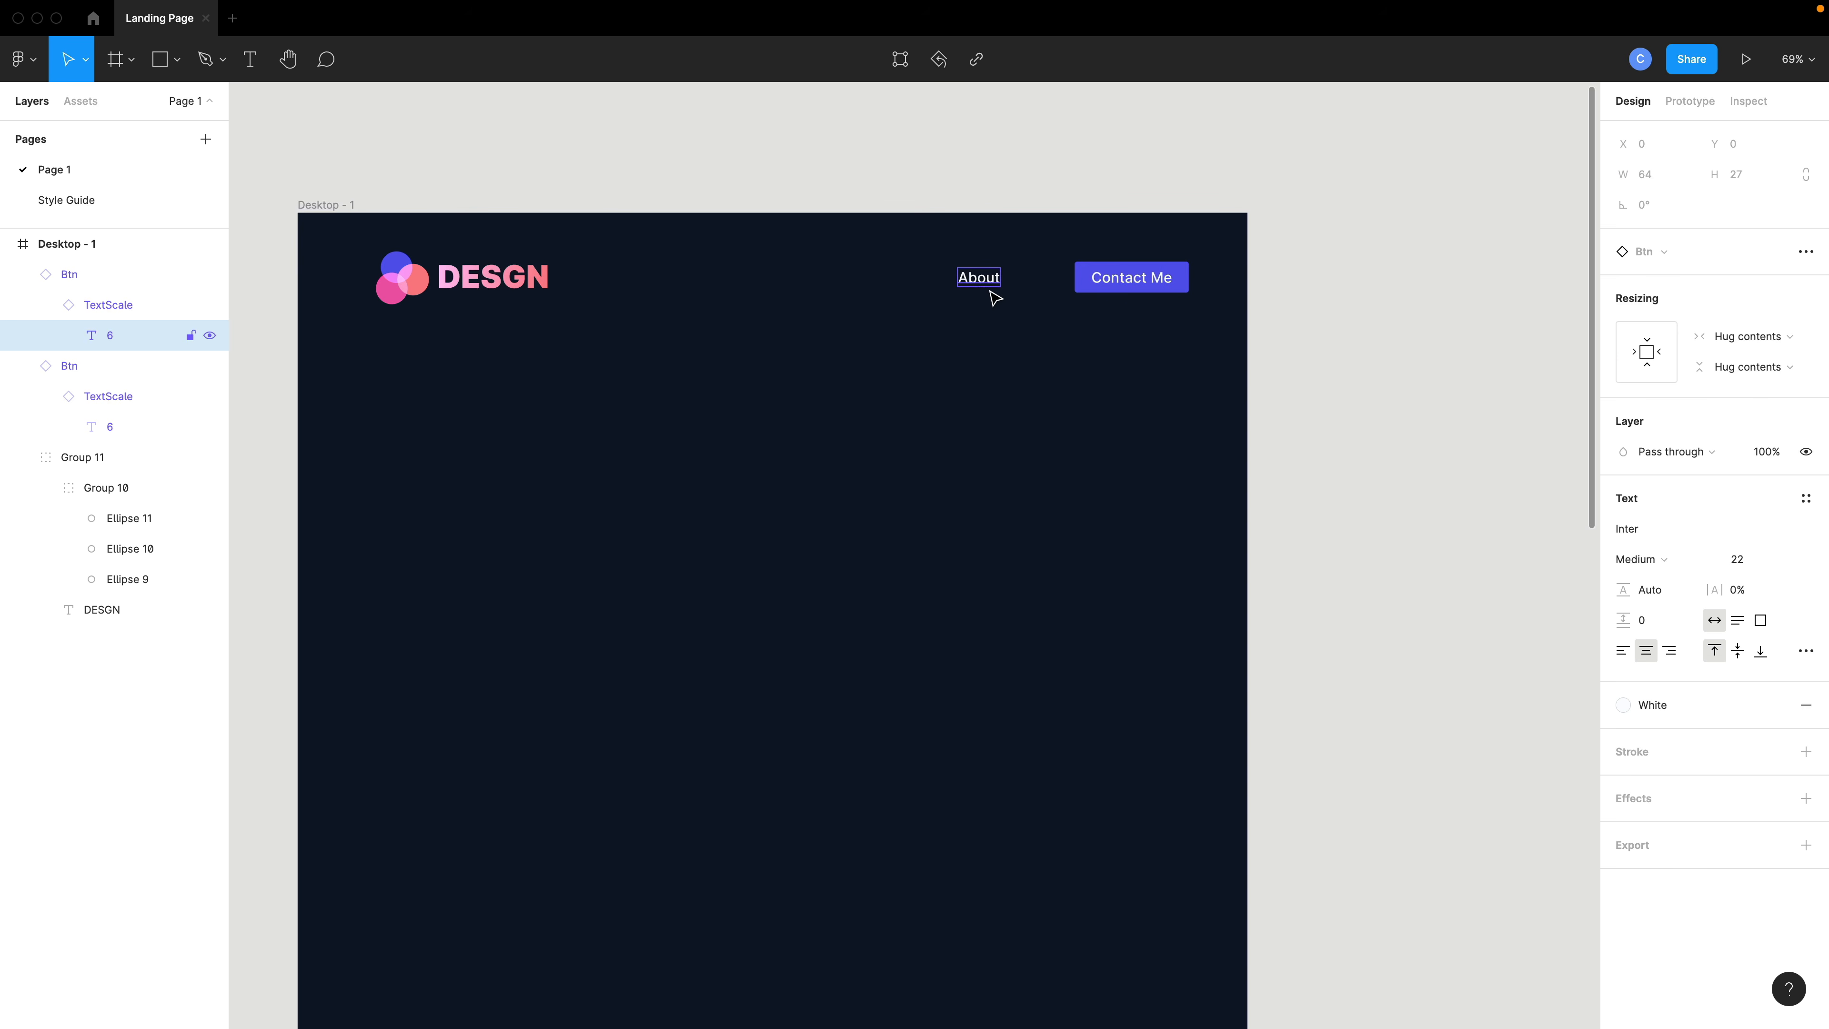
pyautogui.click(1016, 341)
pyautogui.click(1000, 292)
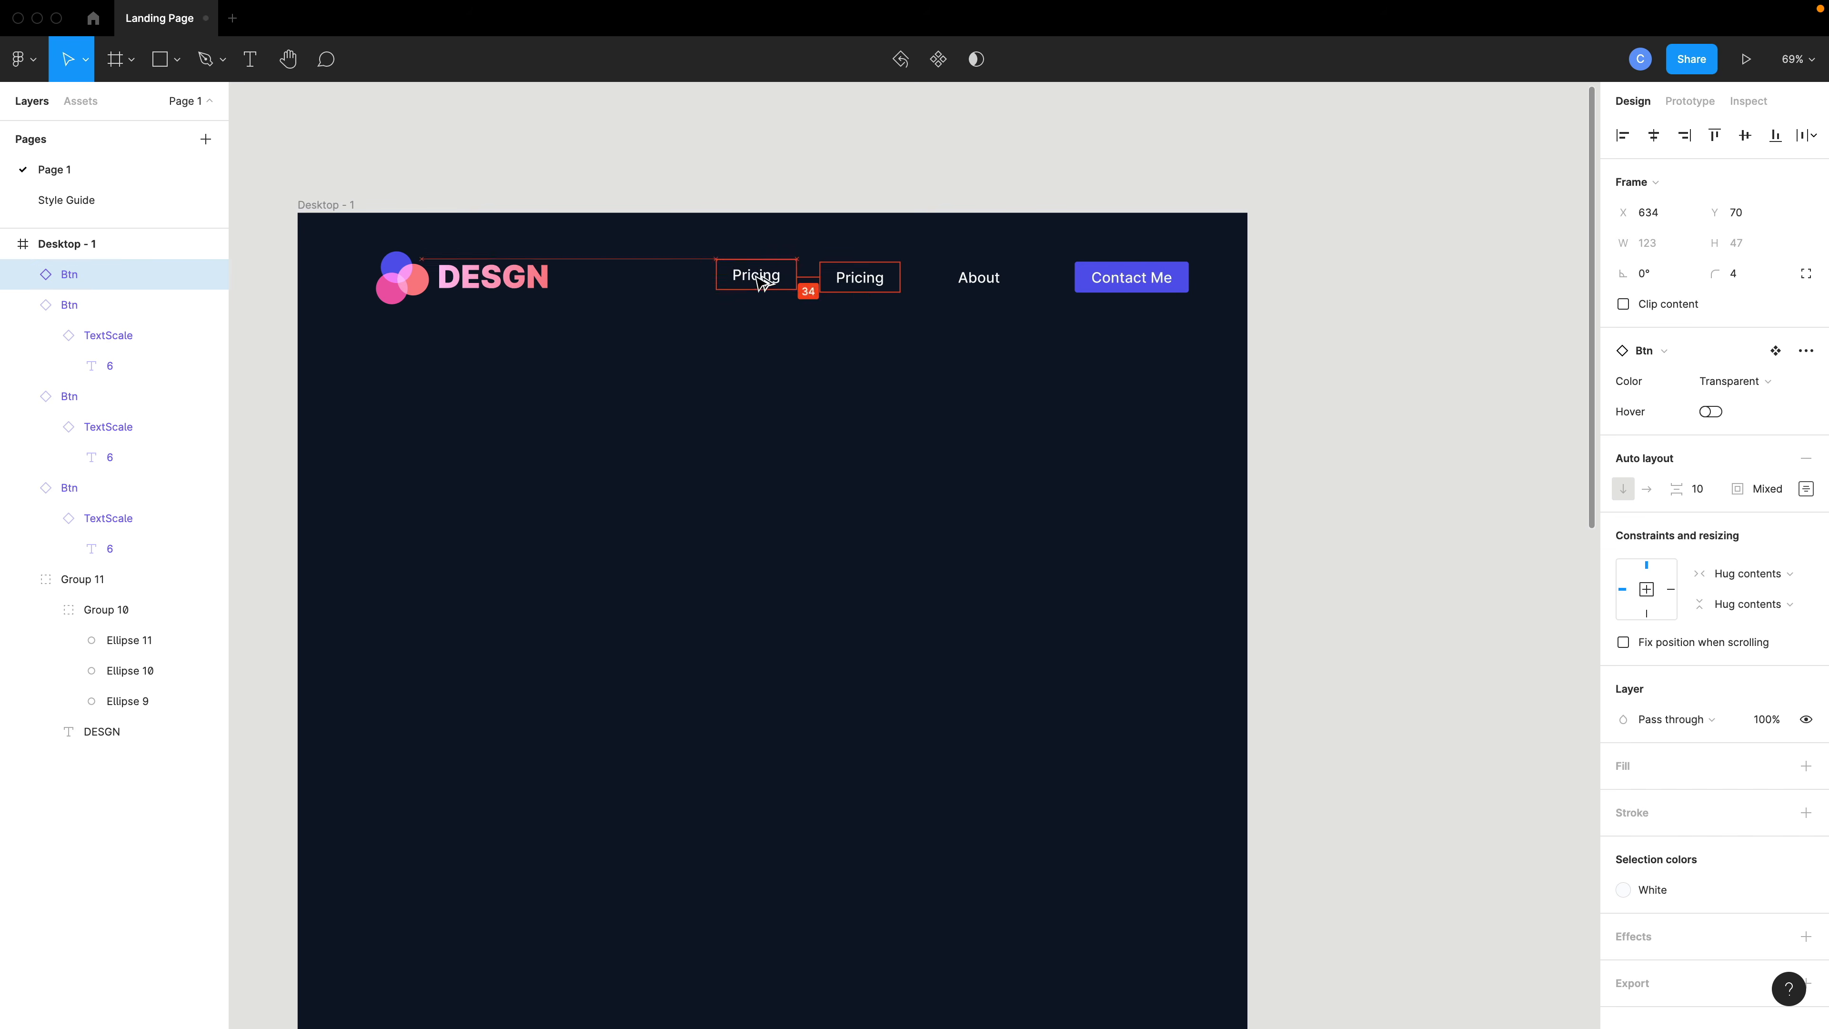
# - Select the four header buttons and distribute their horizontal spacing evenly
pyautogui.doubleClick(745, 283)
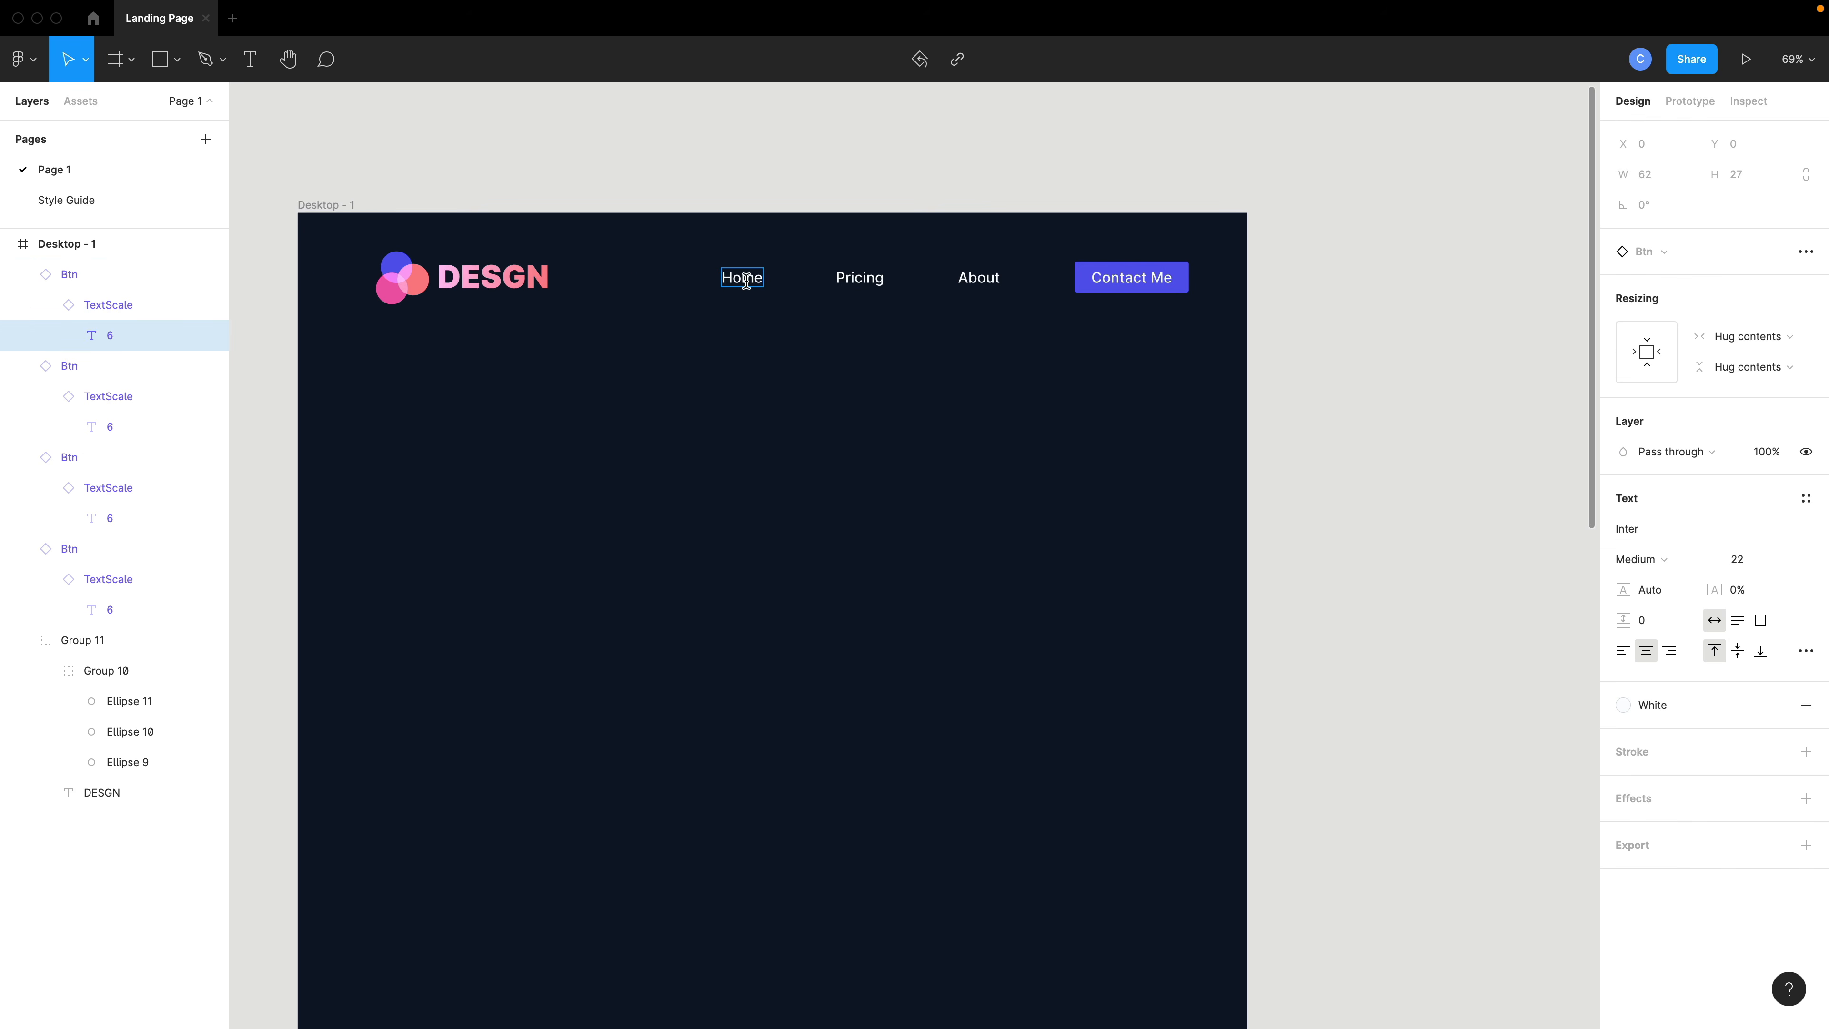
pyautogui.press('Escape')
pyautogui.moveTo(1299, 280); pyautogui.dragTo(691, 281)
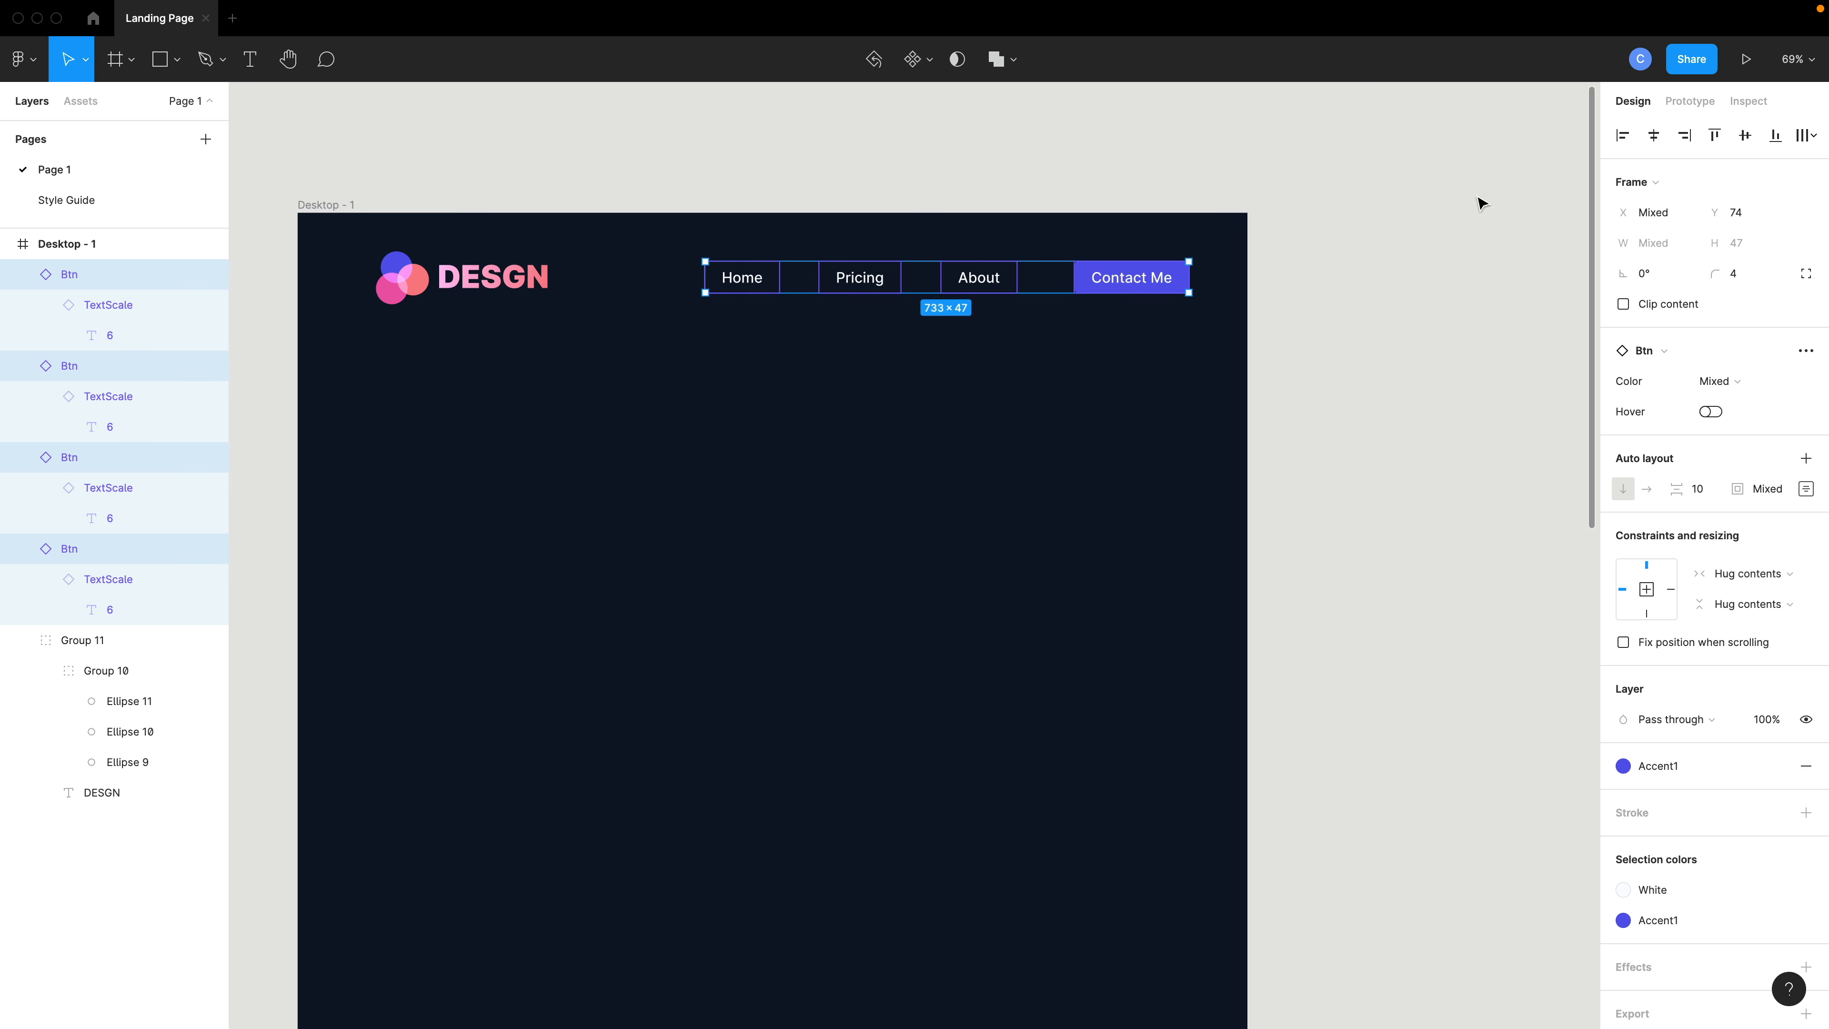
pyautogui.click(1805, 135)
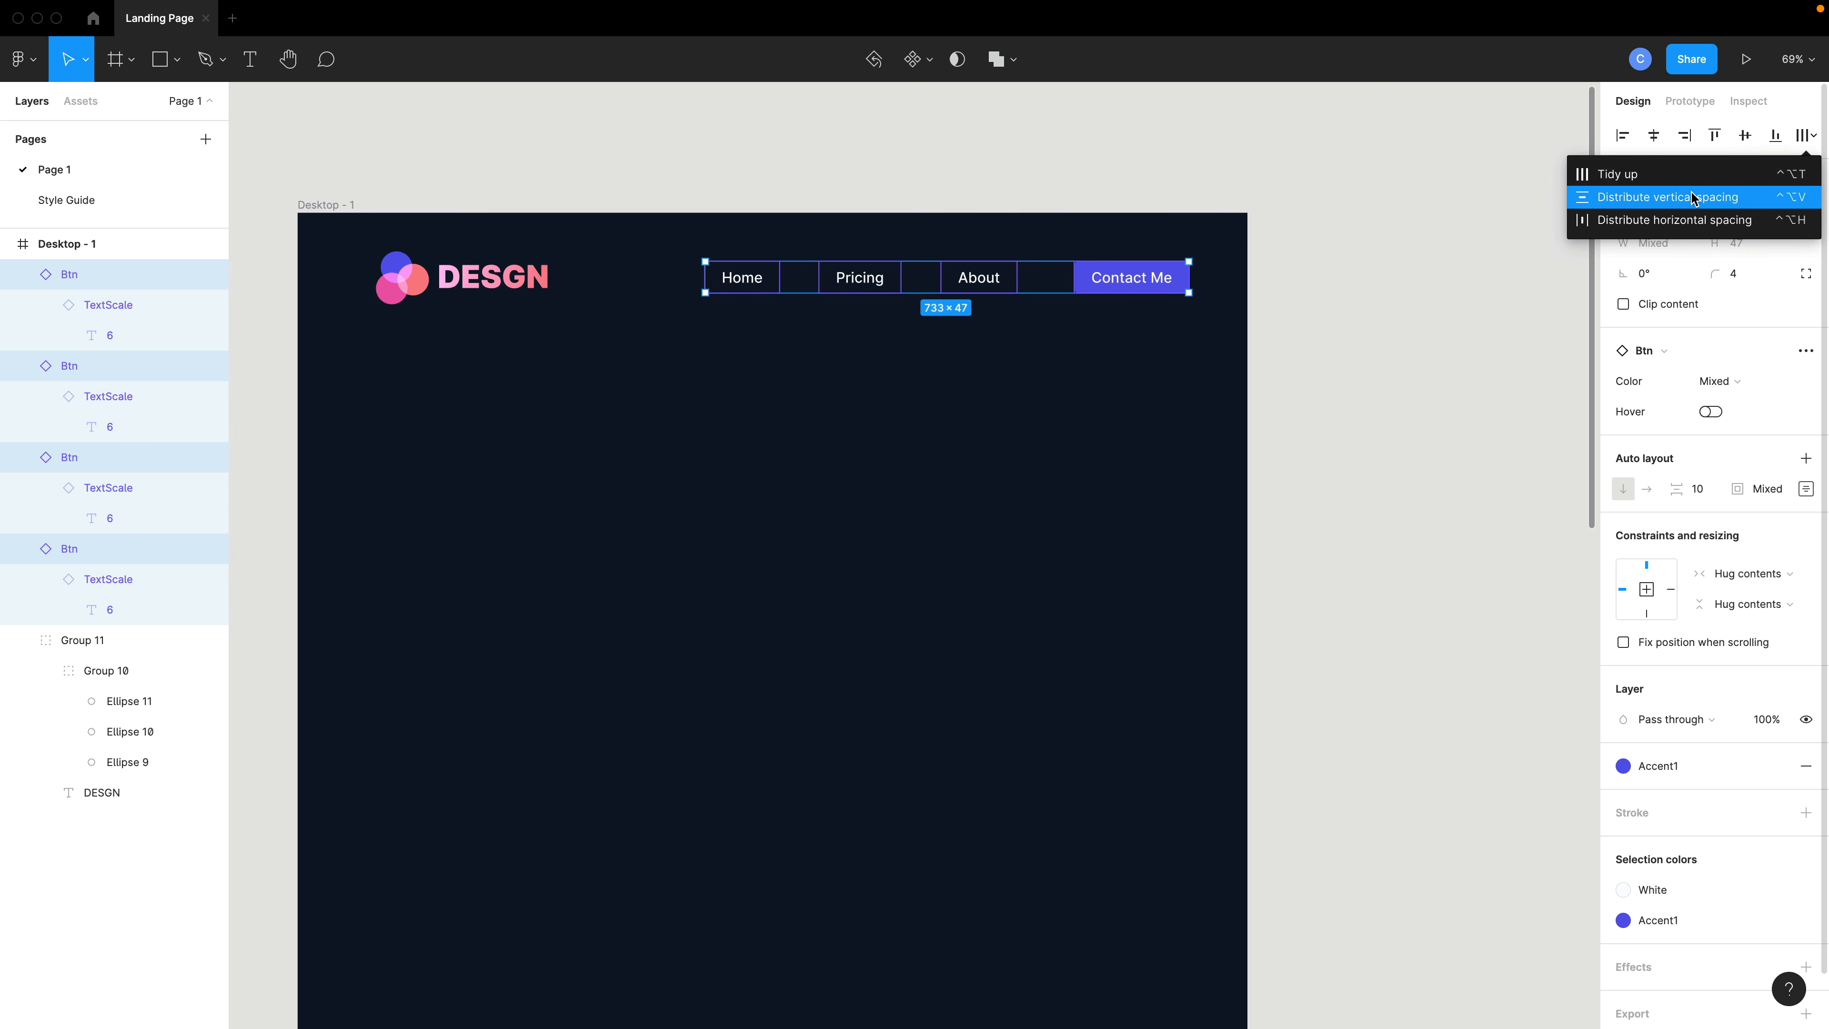
pyautogui.click(1679, 220)
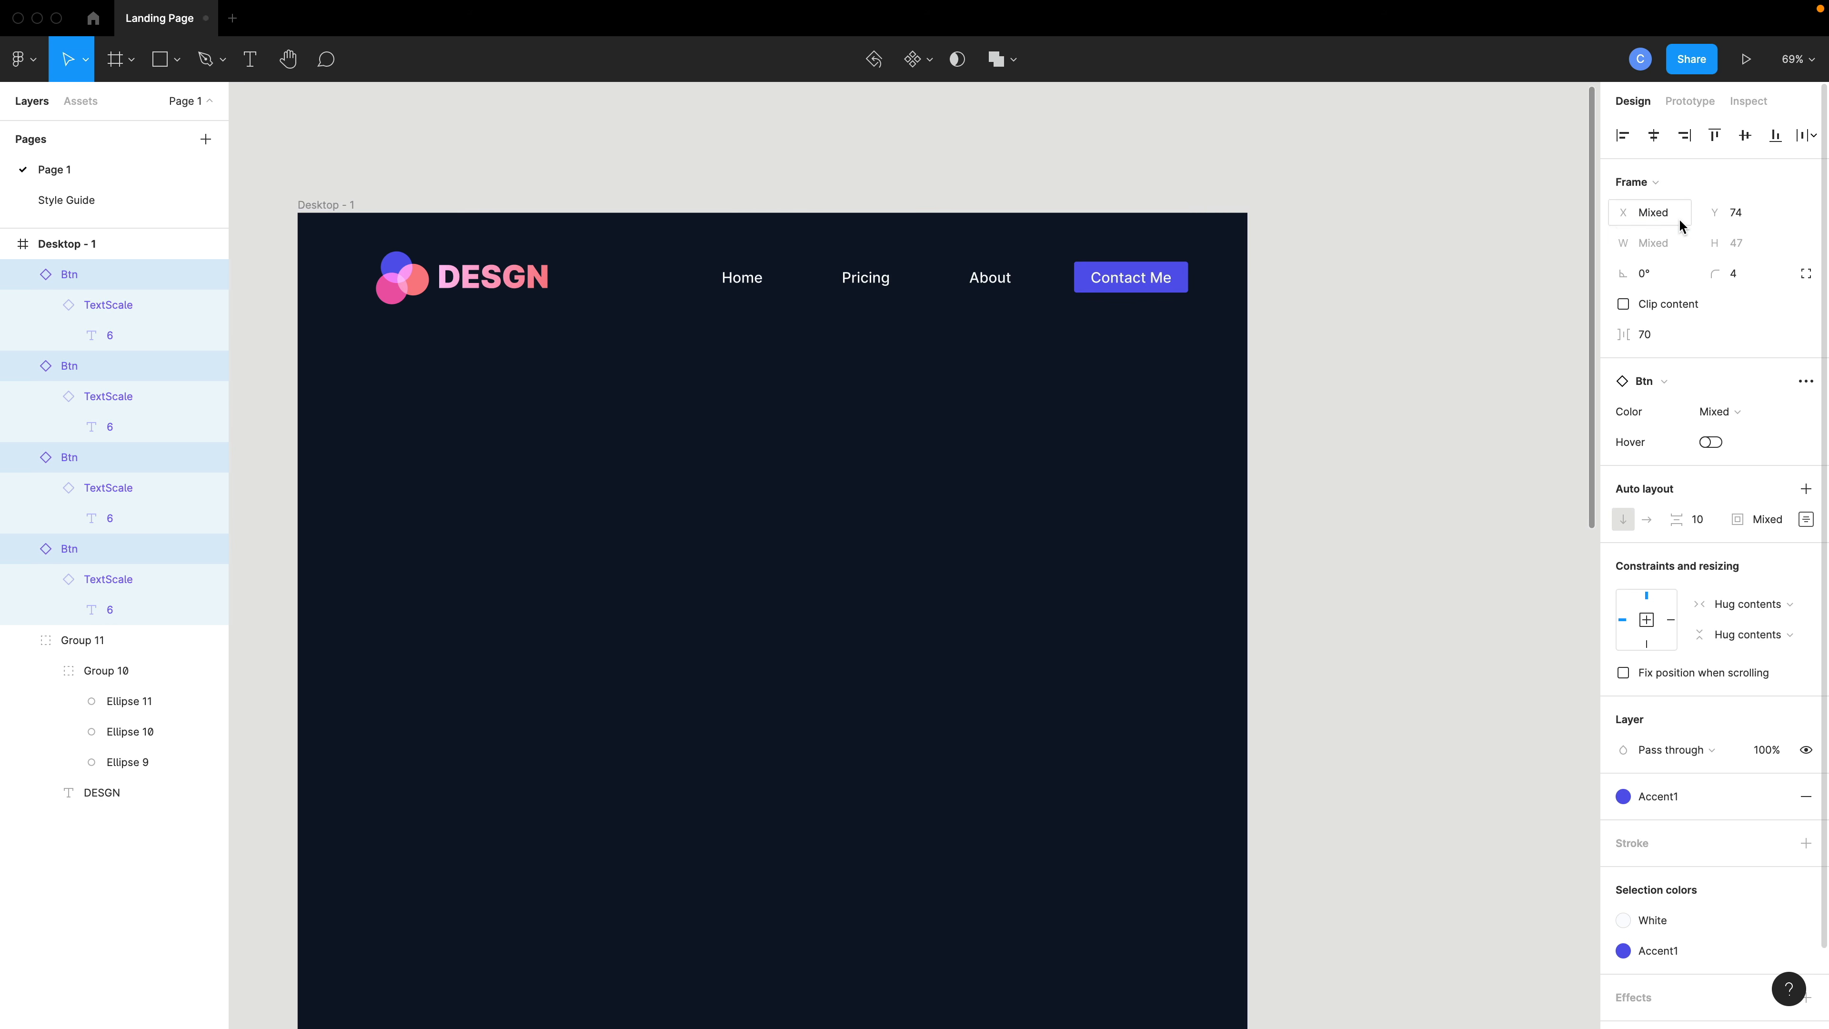
# - Wrap the four header buttons in an auto layout frame
pyautogui.hotkey('shift', 'a')
pyautogui.rightClick(910, 287)
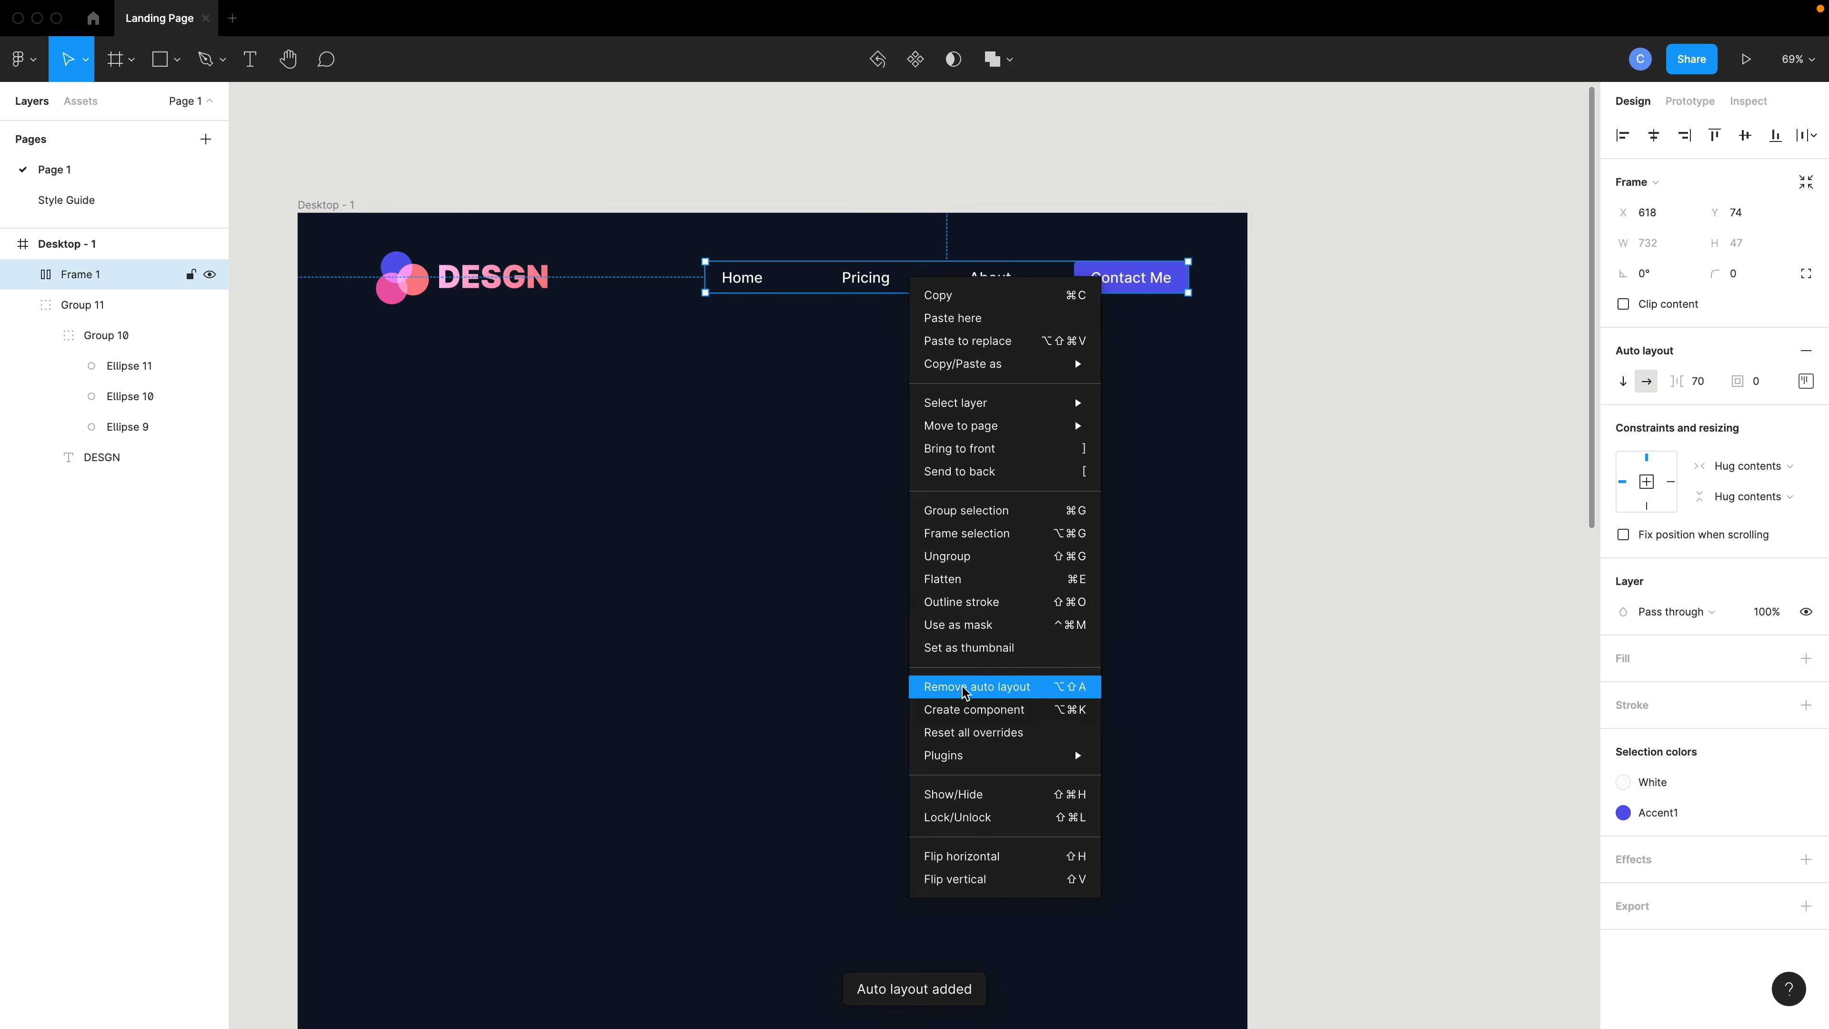
pyautogui.click(1196, 384)
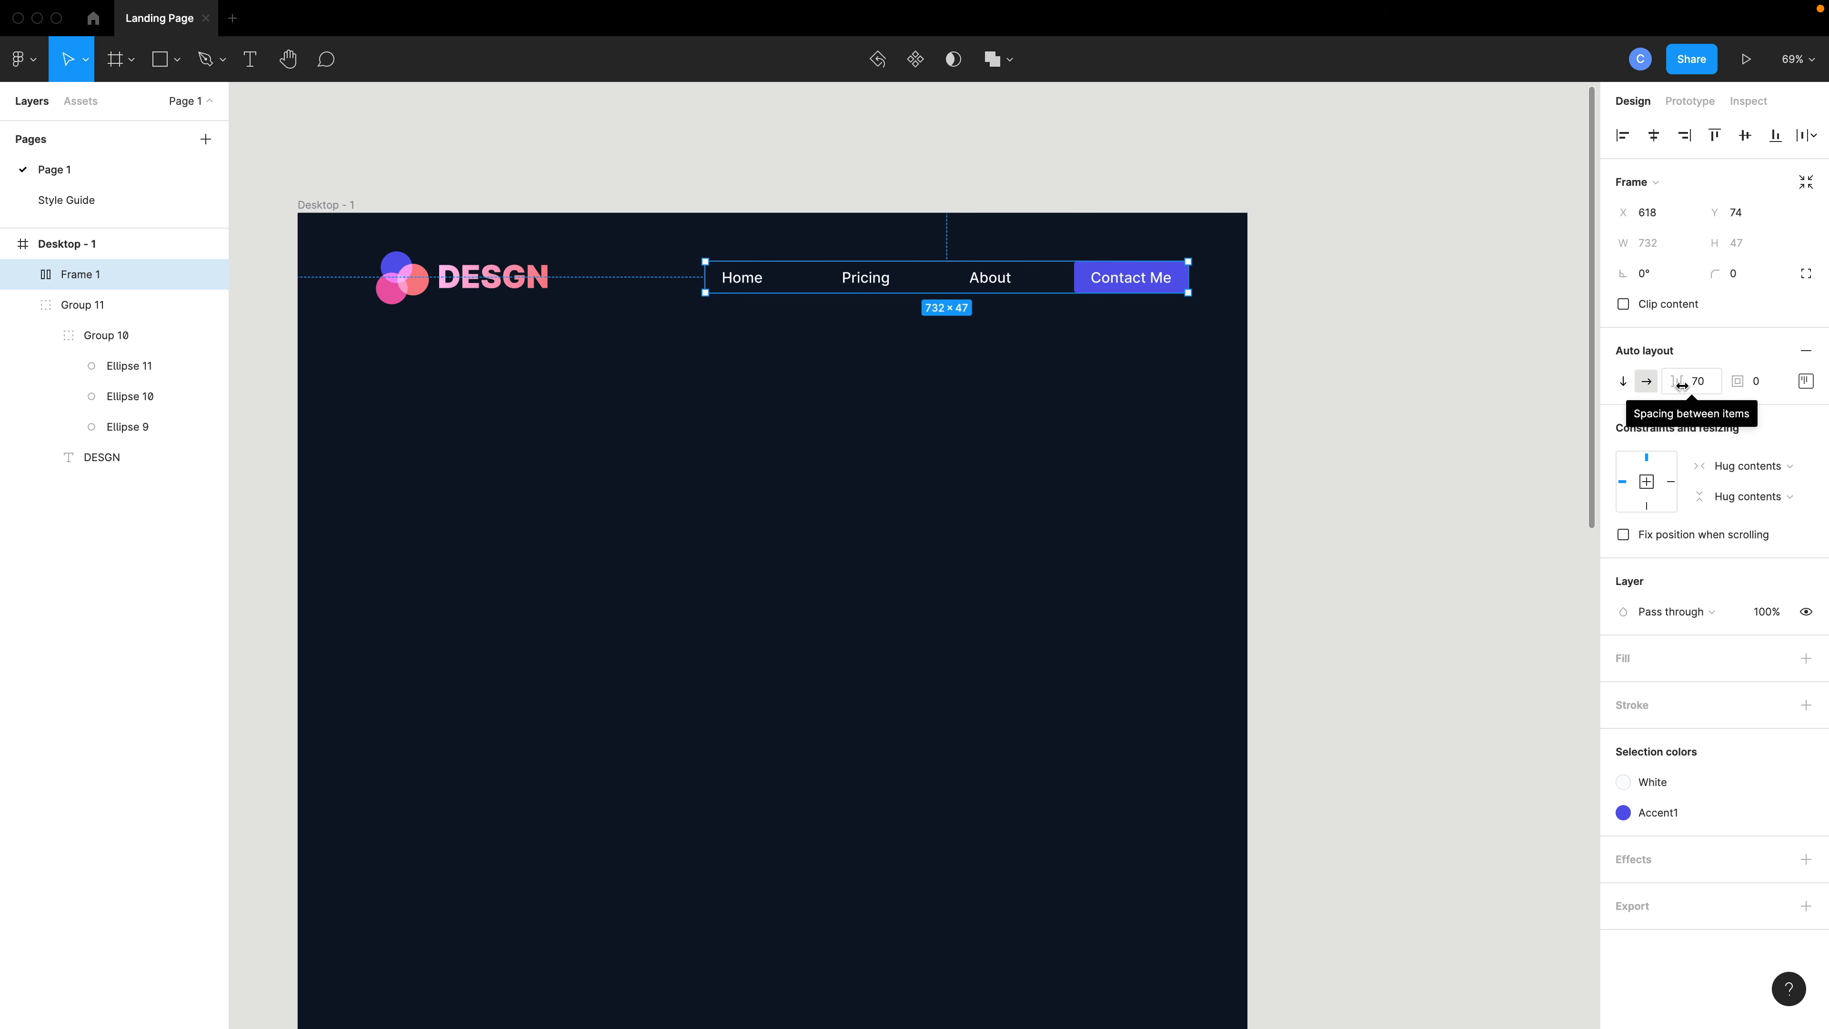
# - Set the button row's item spacing to 37 and its distribution to Space between
pyautogui.moveTo(1696, 388); pyautogui.dragTo(1613, 385)
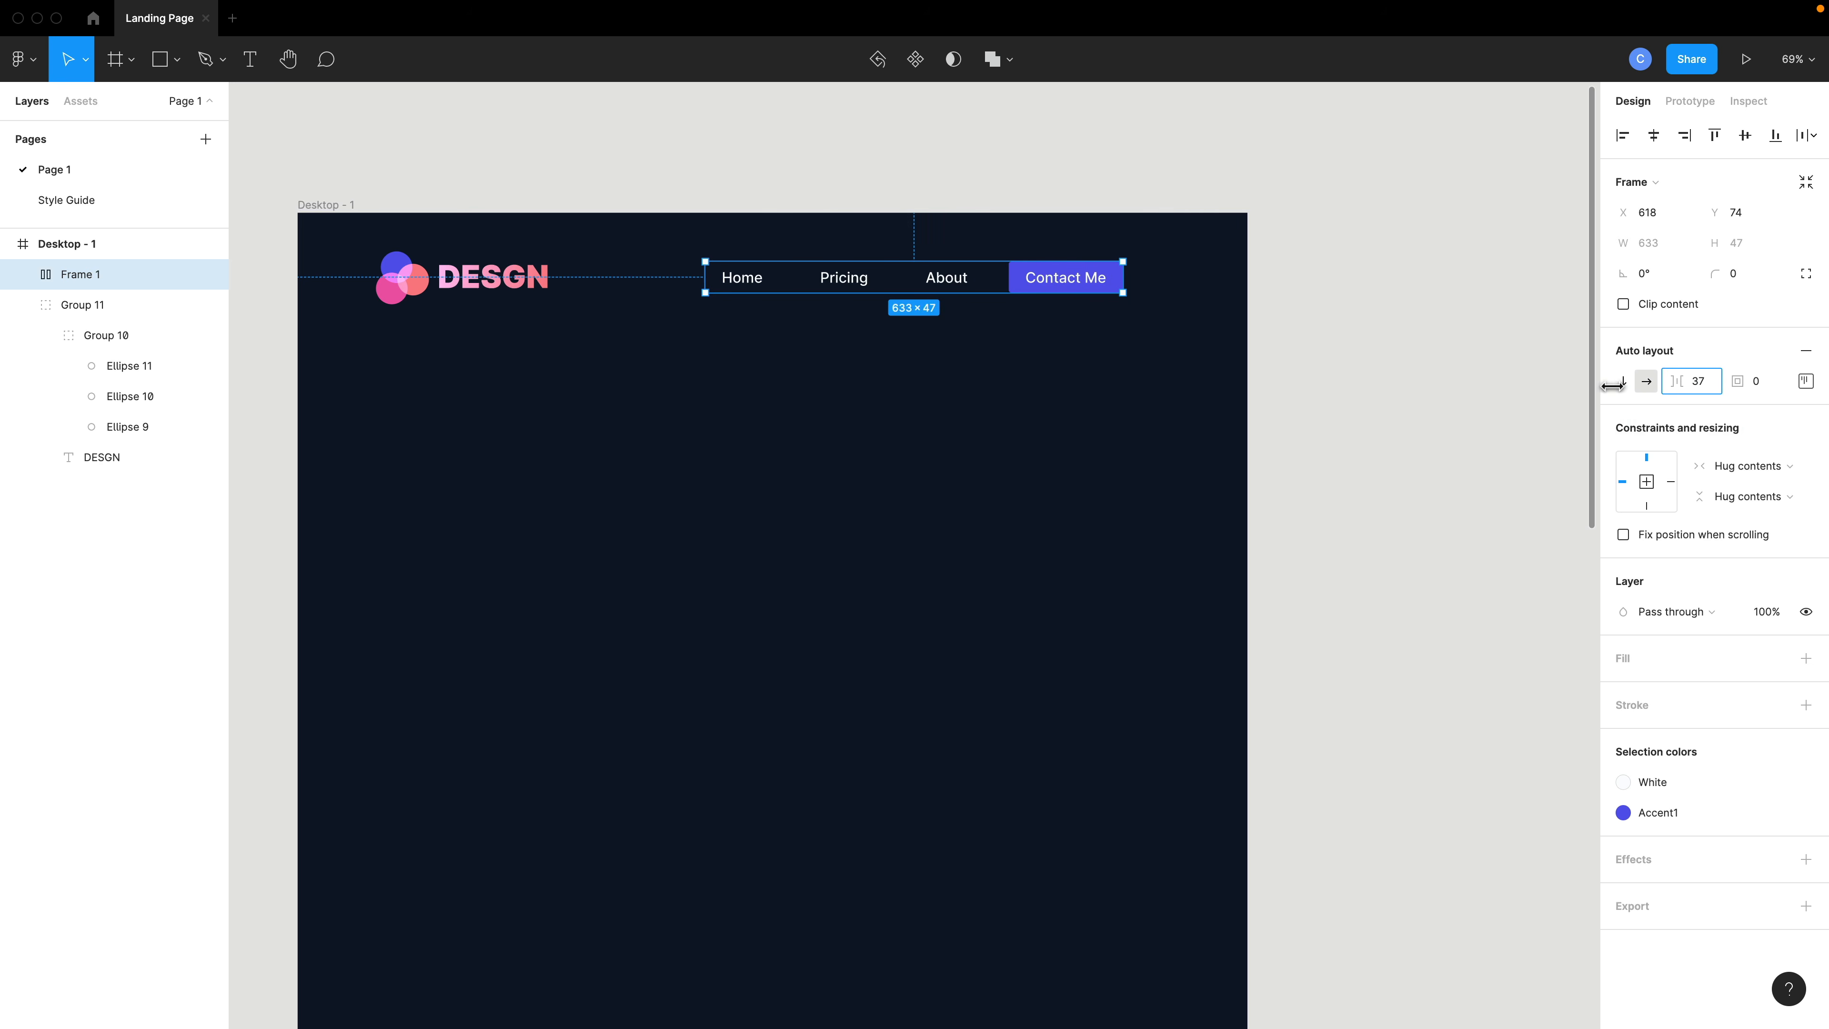
pyautogui.click(1804, 381)
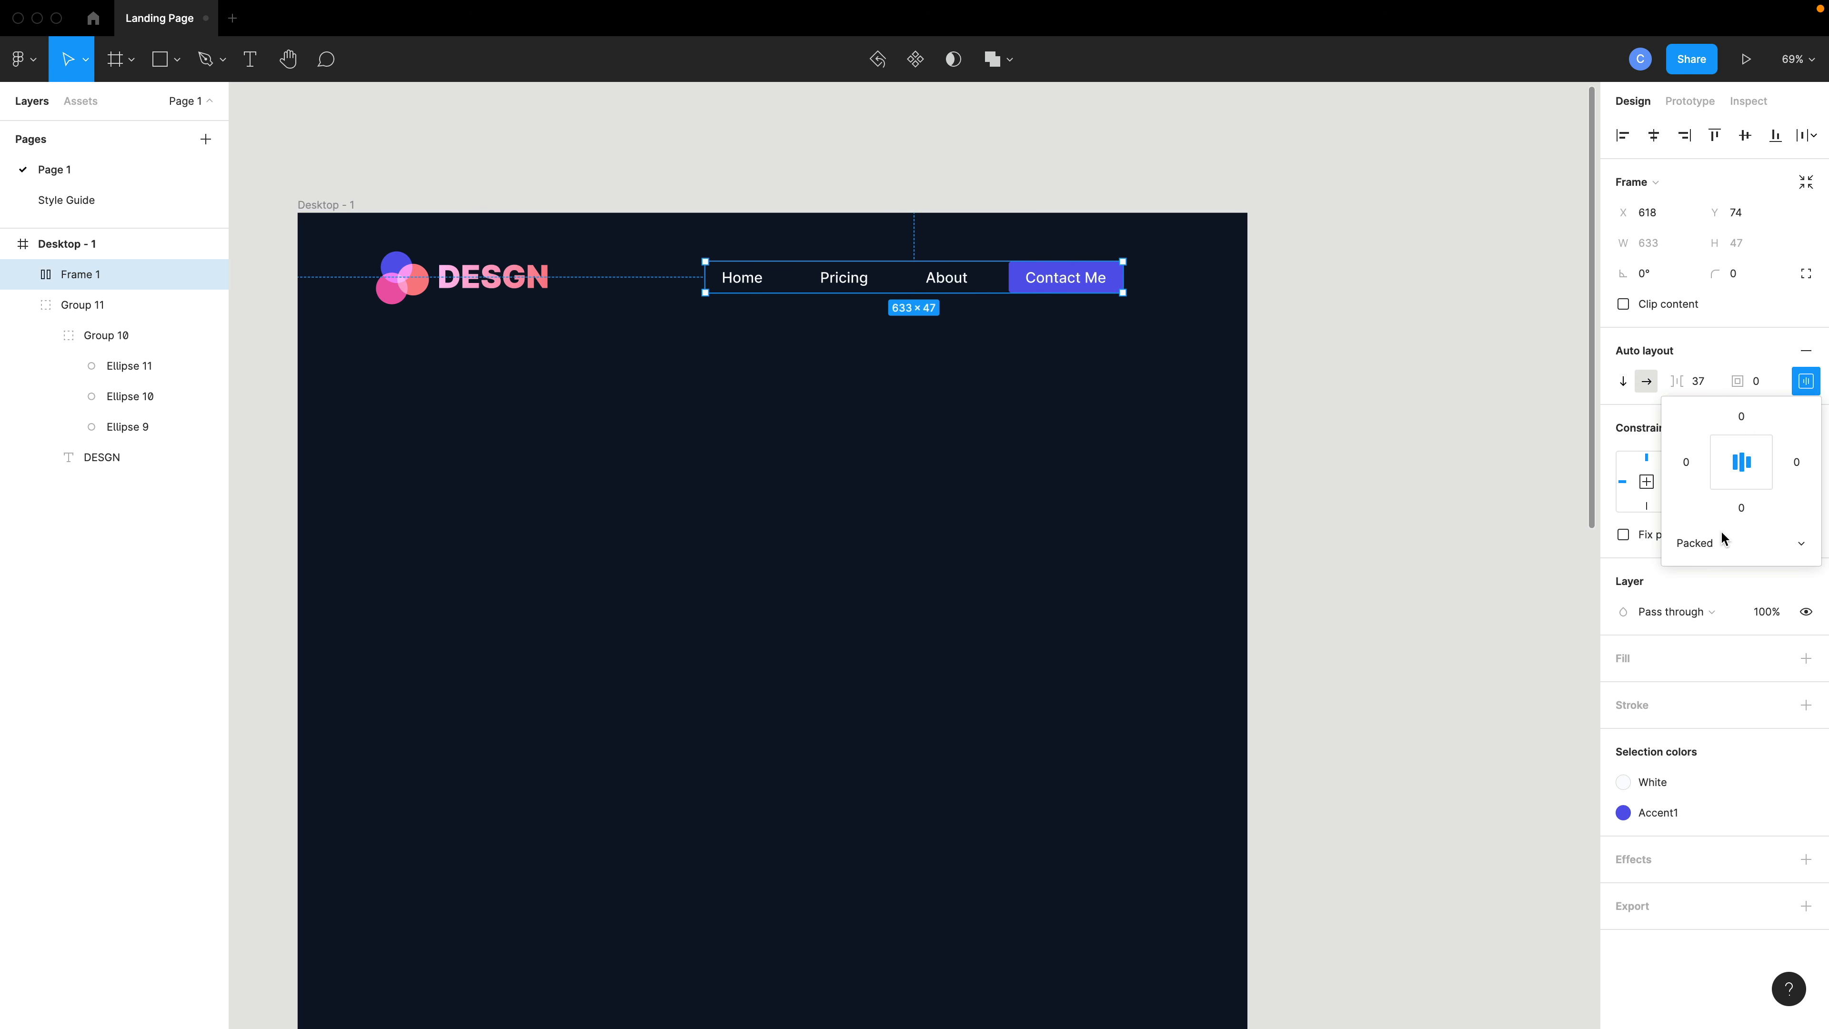
pyautogui.click(1713, 544)
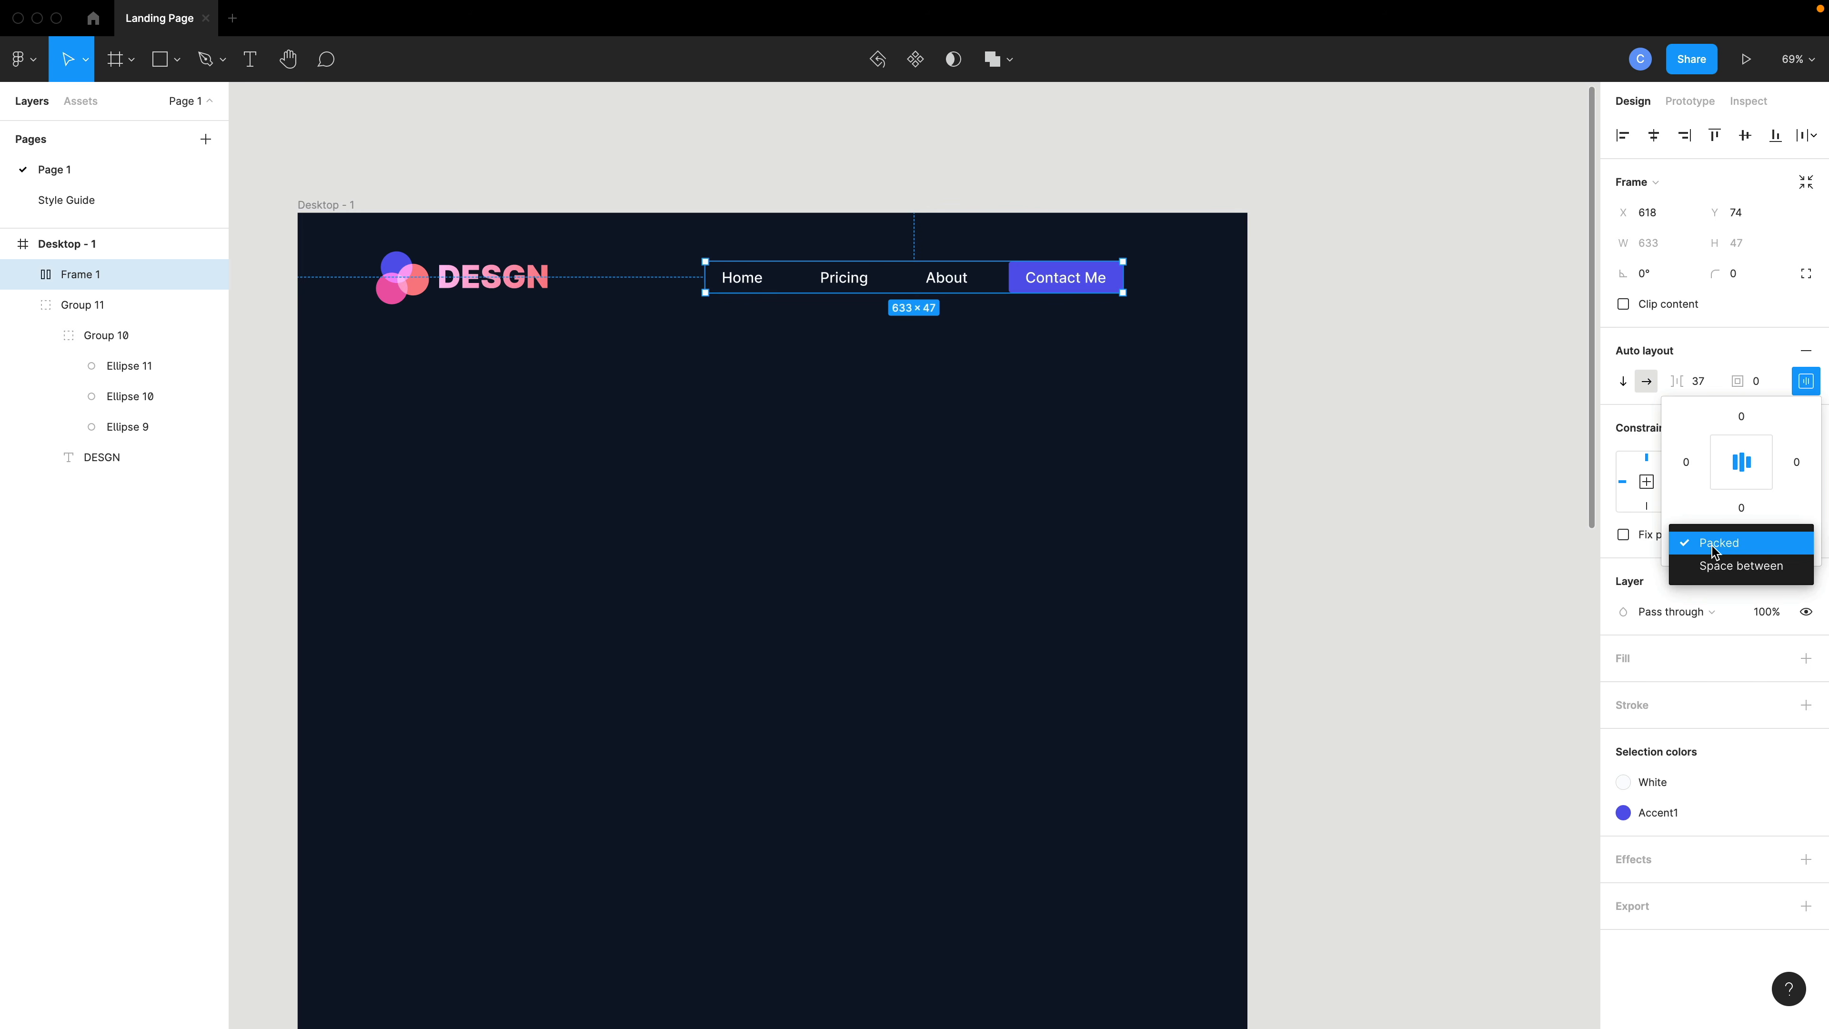
pyautogui.click(1703, 568)
pyautogui.click(1120, 404)
# - Move the logo into the navigation frame and back out, then realign the navigation frame level with the logo
pyautogui.click(476, 288)
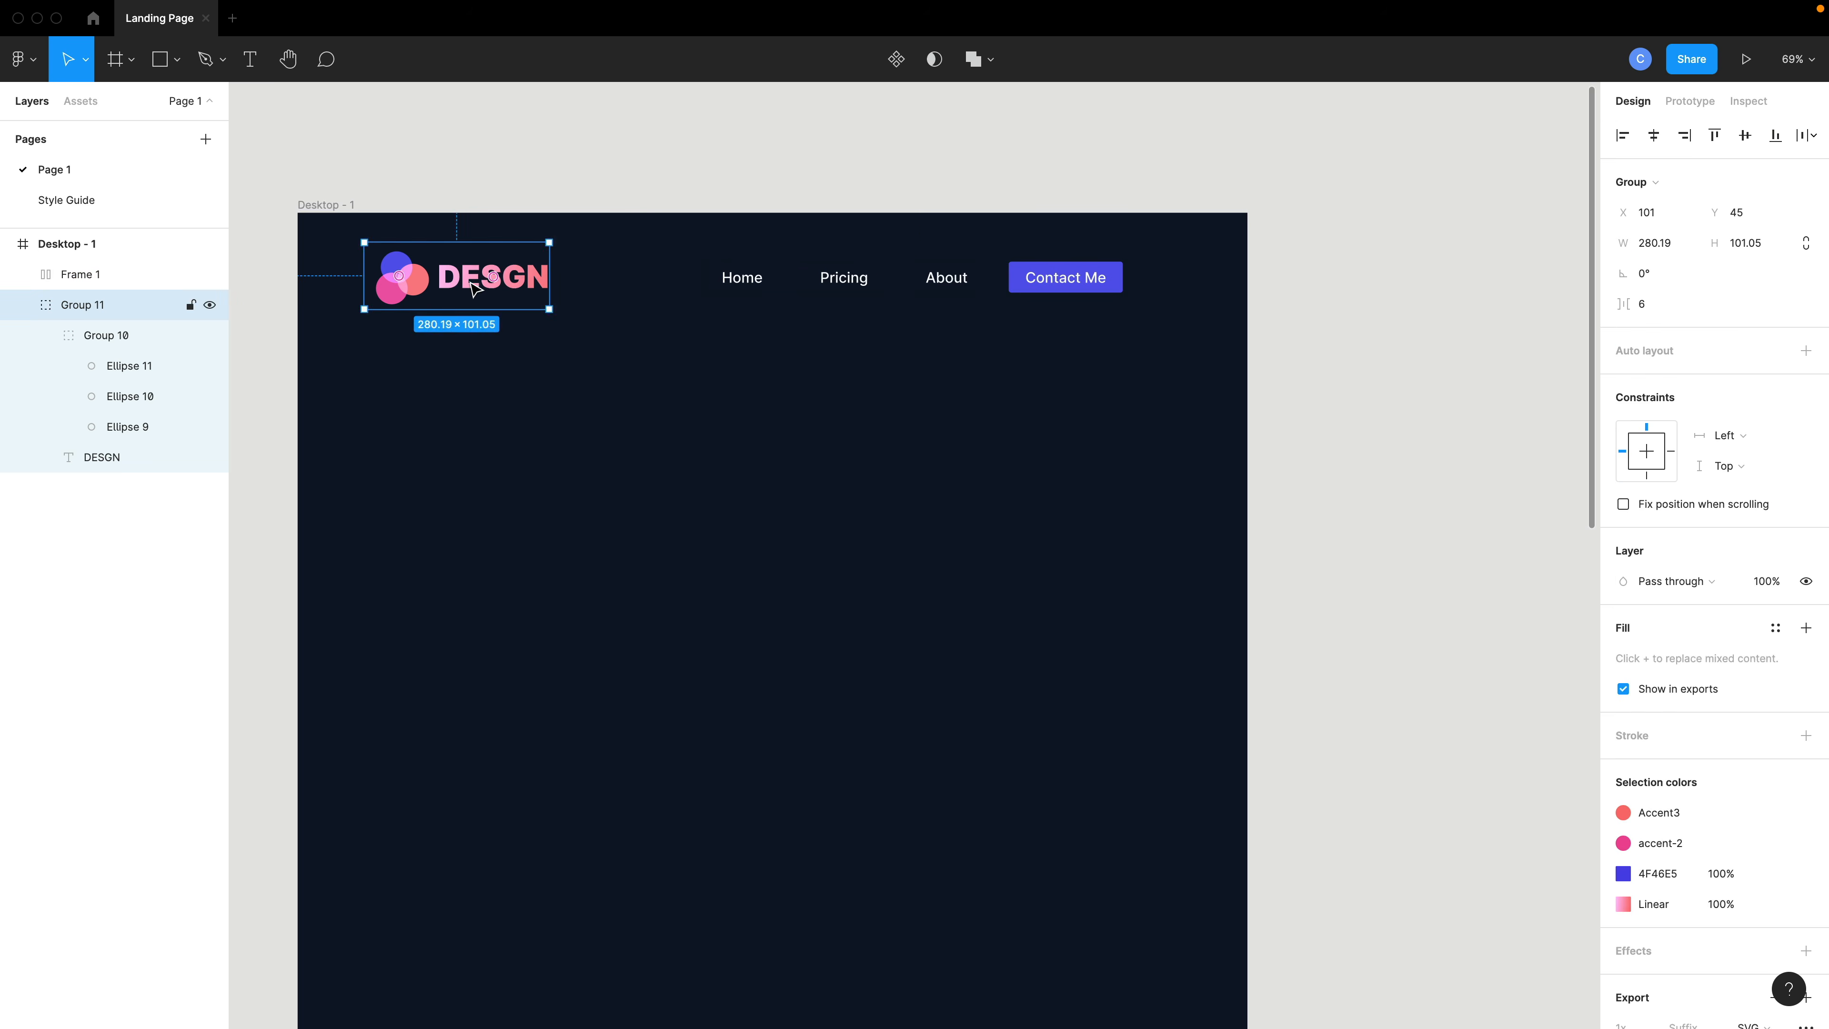
pyautogui.moveTo(473, 289); pyautogui.dragTo(788, 294)
pyautogui.click(151, 275)
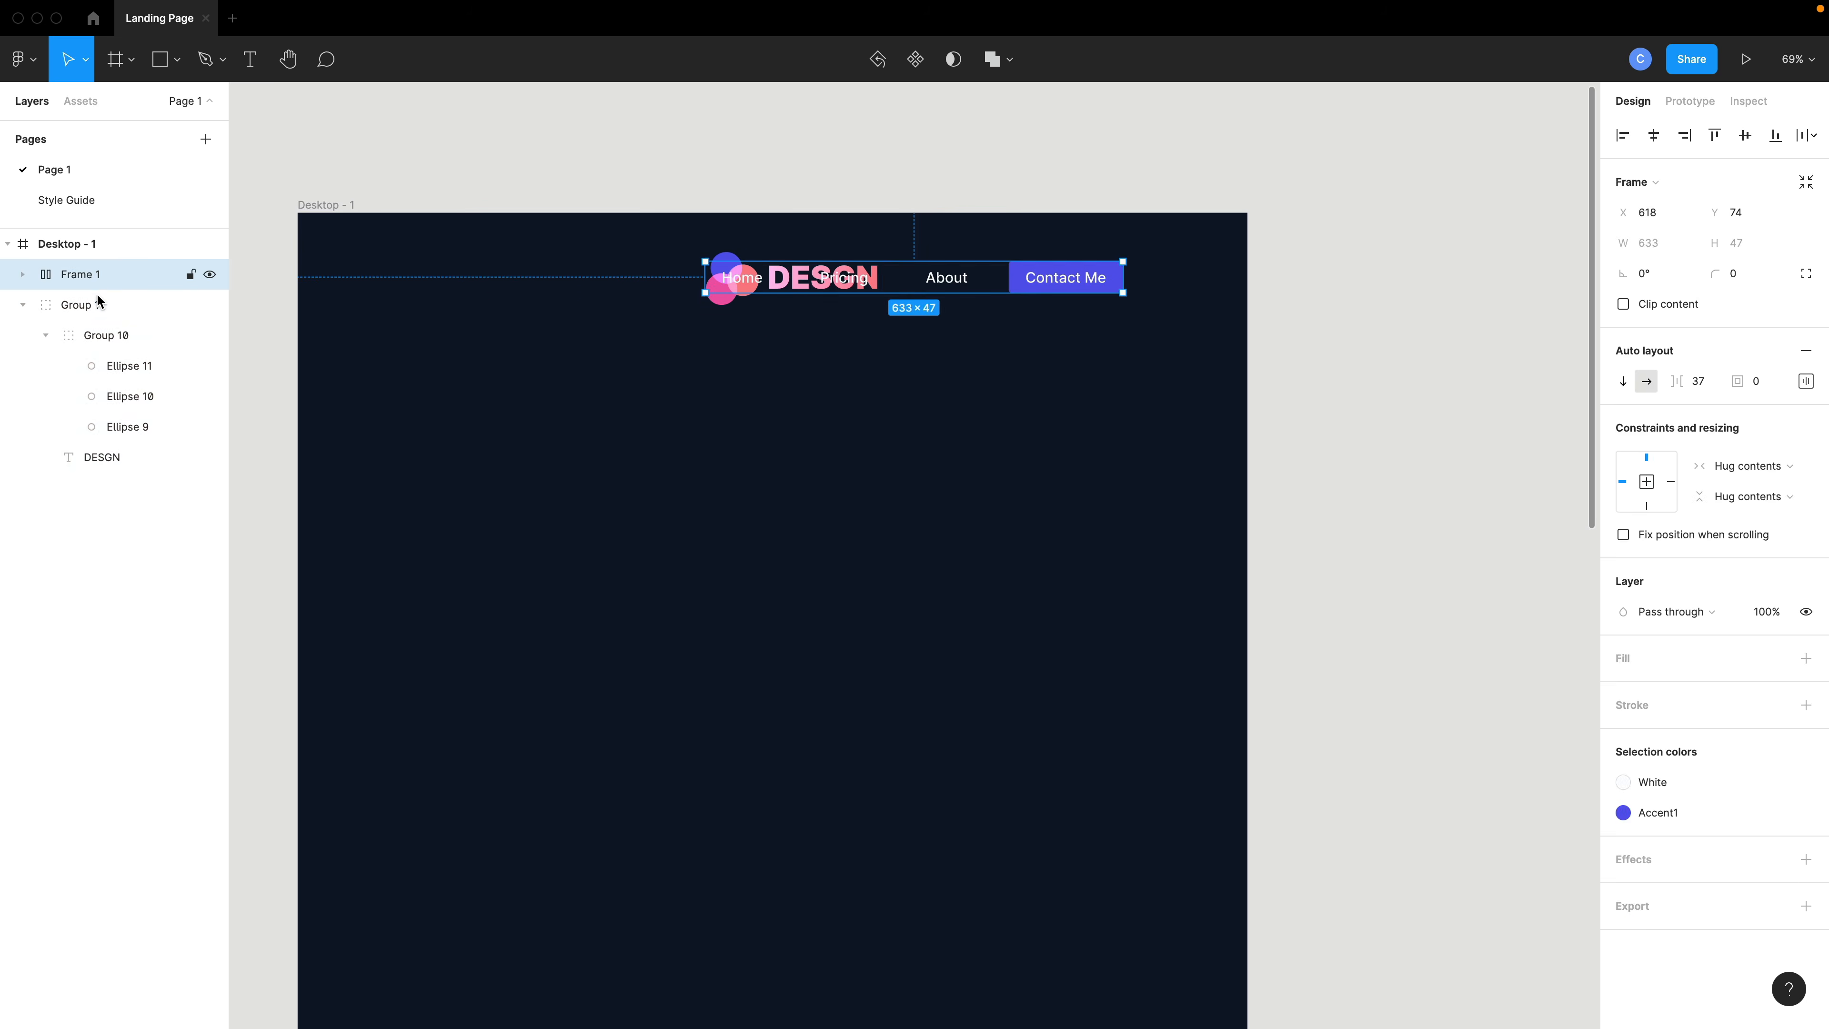
pyautogui.click(99, 302)
pyautogui.moveTo(105, 282); pyautogui.dragTo(104, 281)
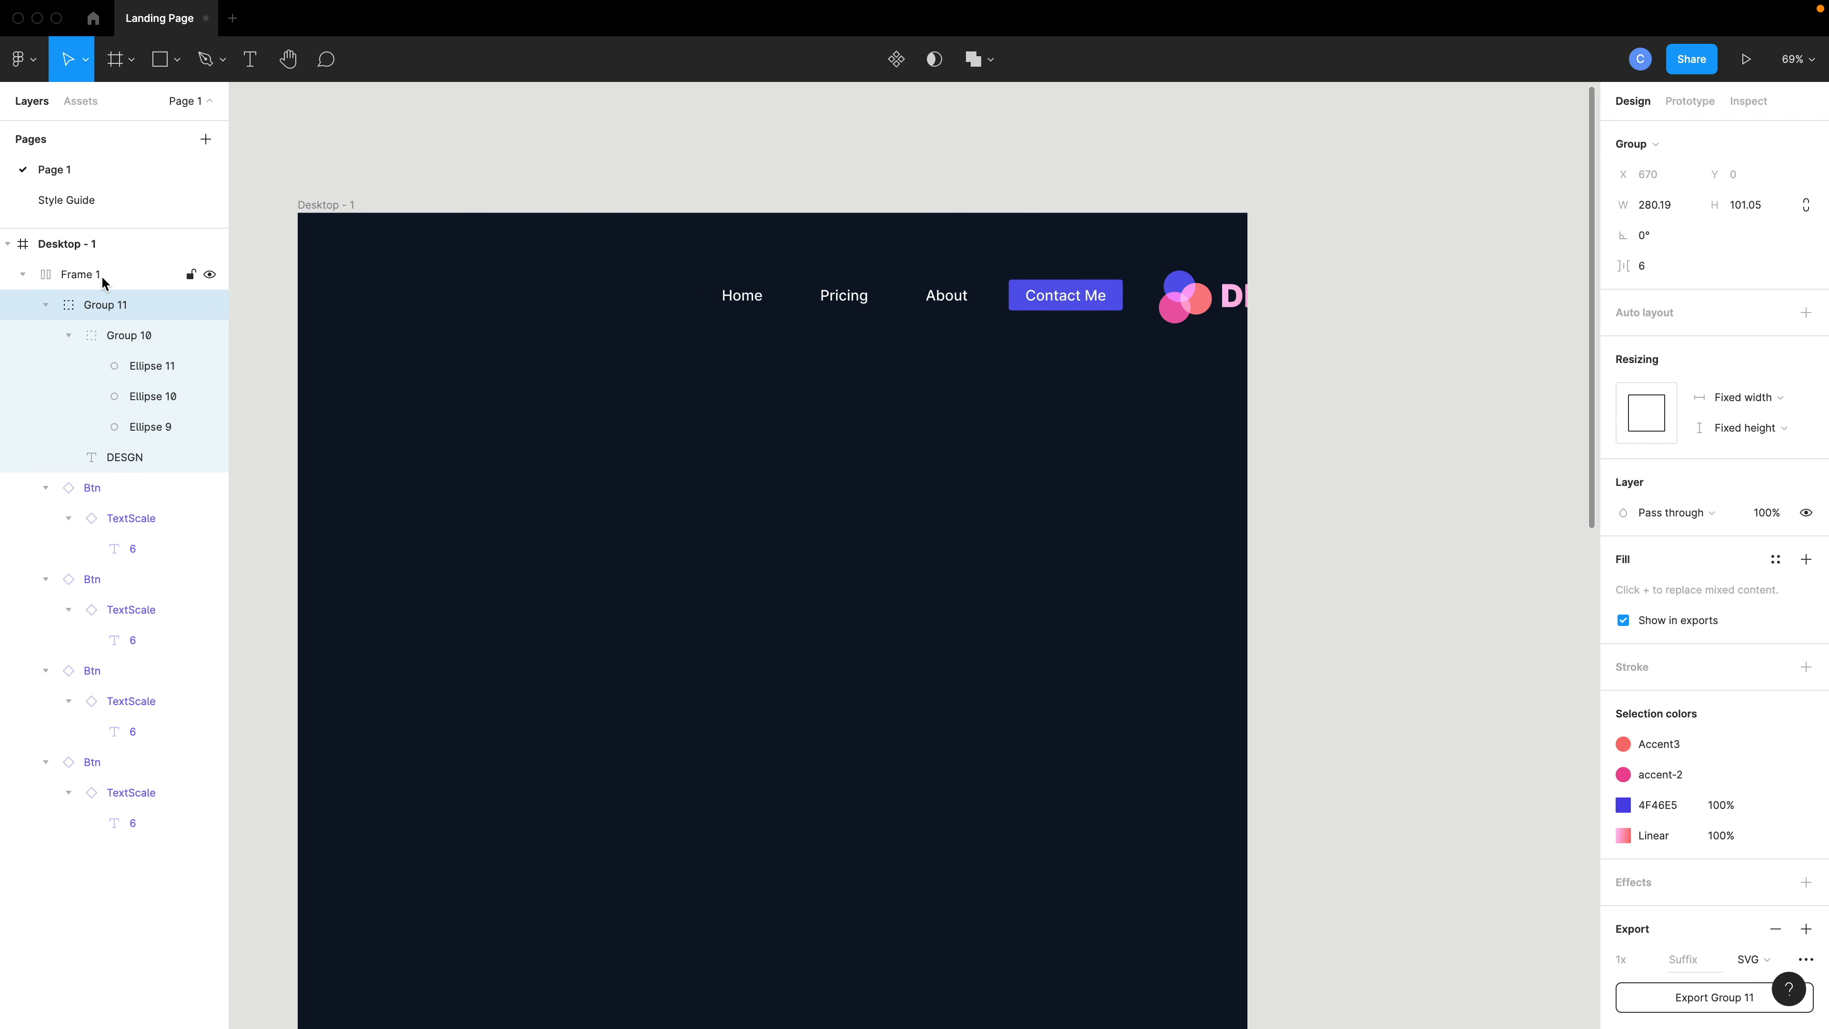
pyautogui.moveTo(1184, 318); pyautogui.dragTo(401, 302)
pyautogui.moveTo(895, 287); pyautogui.dragTo(1033, 303)
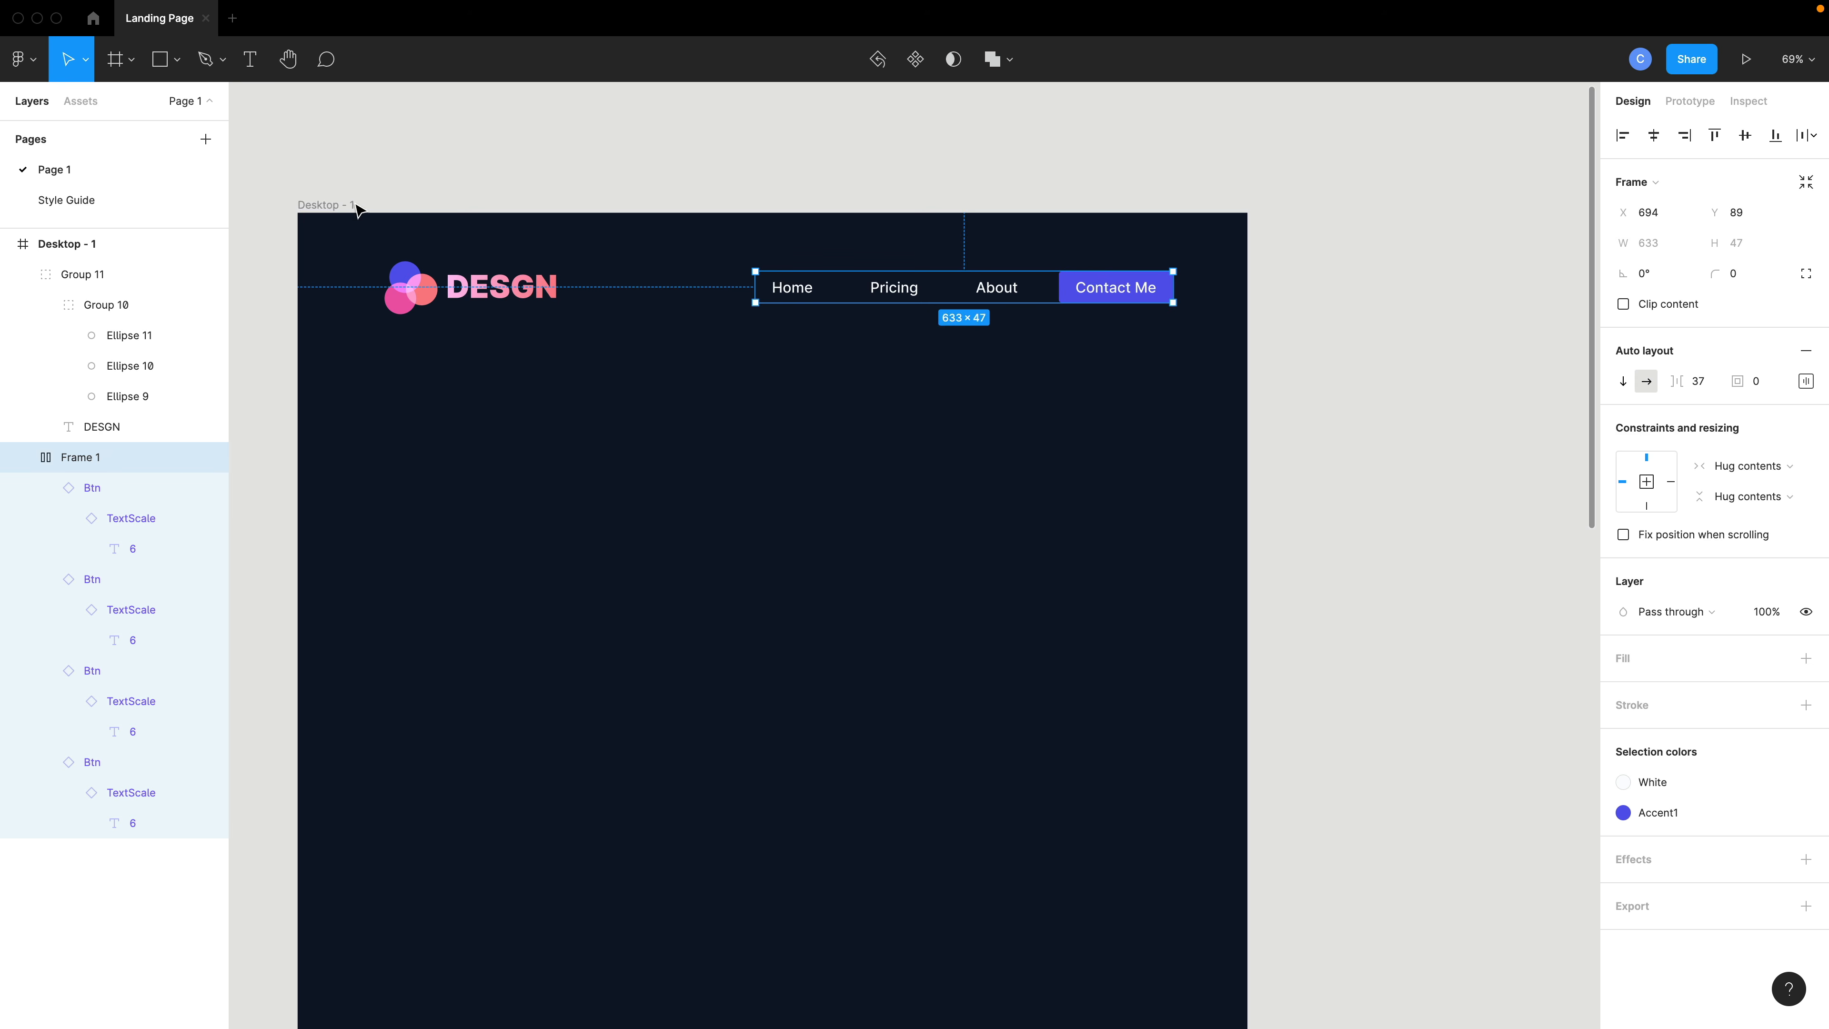
# - On the Style Guide page, set the left and right padding of all Btn component variants to 35
pyautogui.click(136, 202)
pyautogui.scroll(-3, 1400, 580)
pyautogui.hscroll(3, 1400, 580)
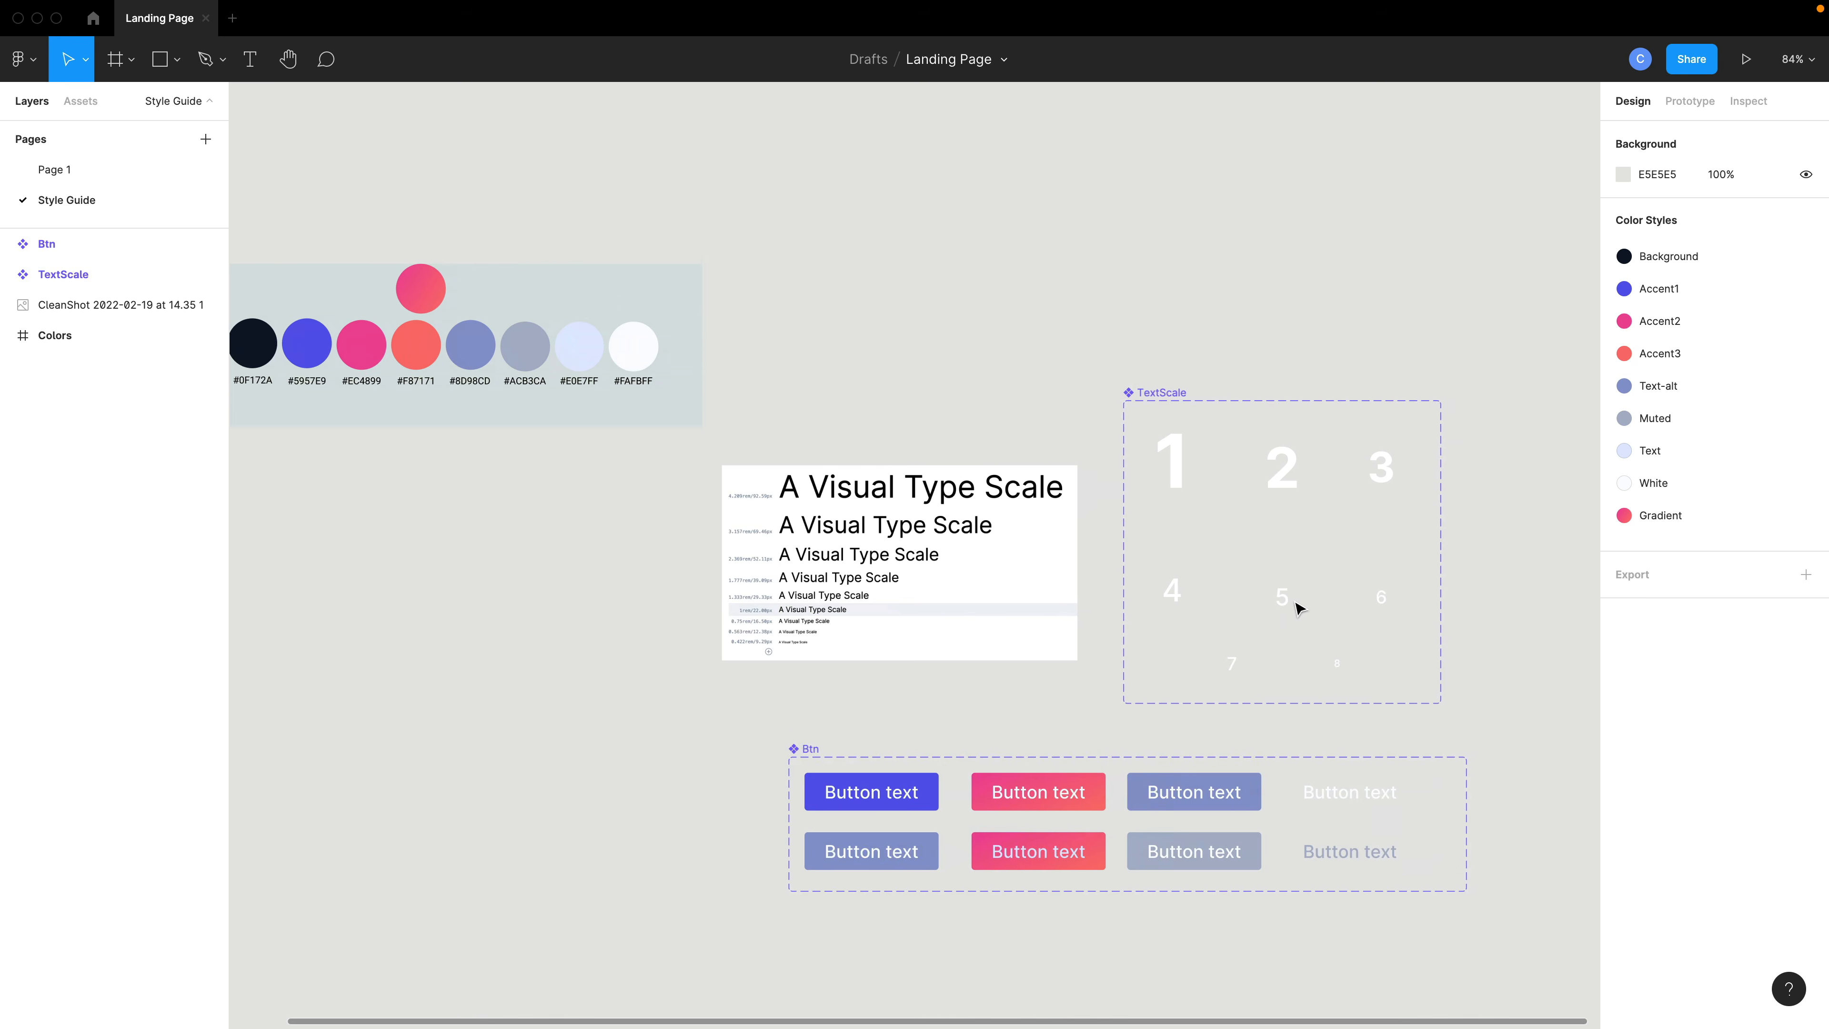
pyautogui.click(934, 715)
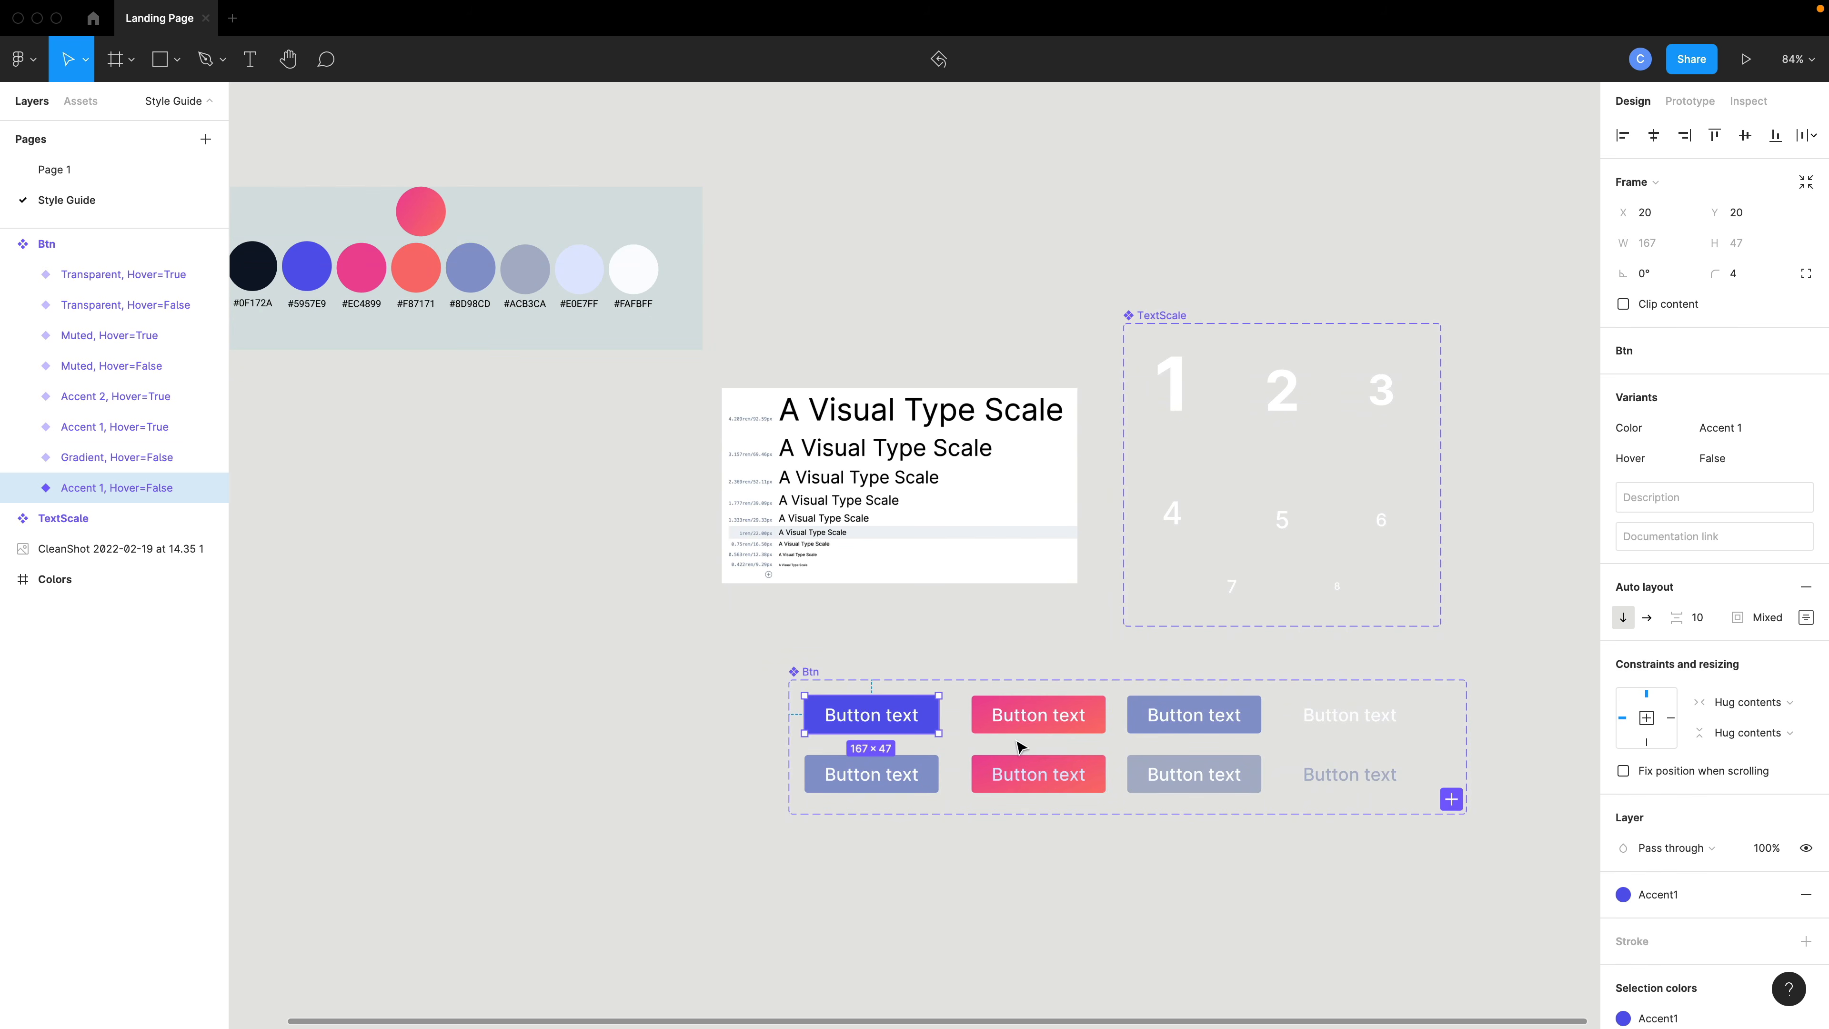
pyautogui.moveTo(713, 656); pyautogui.dragTo(1436, 762)
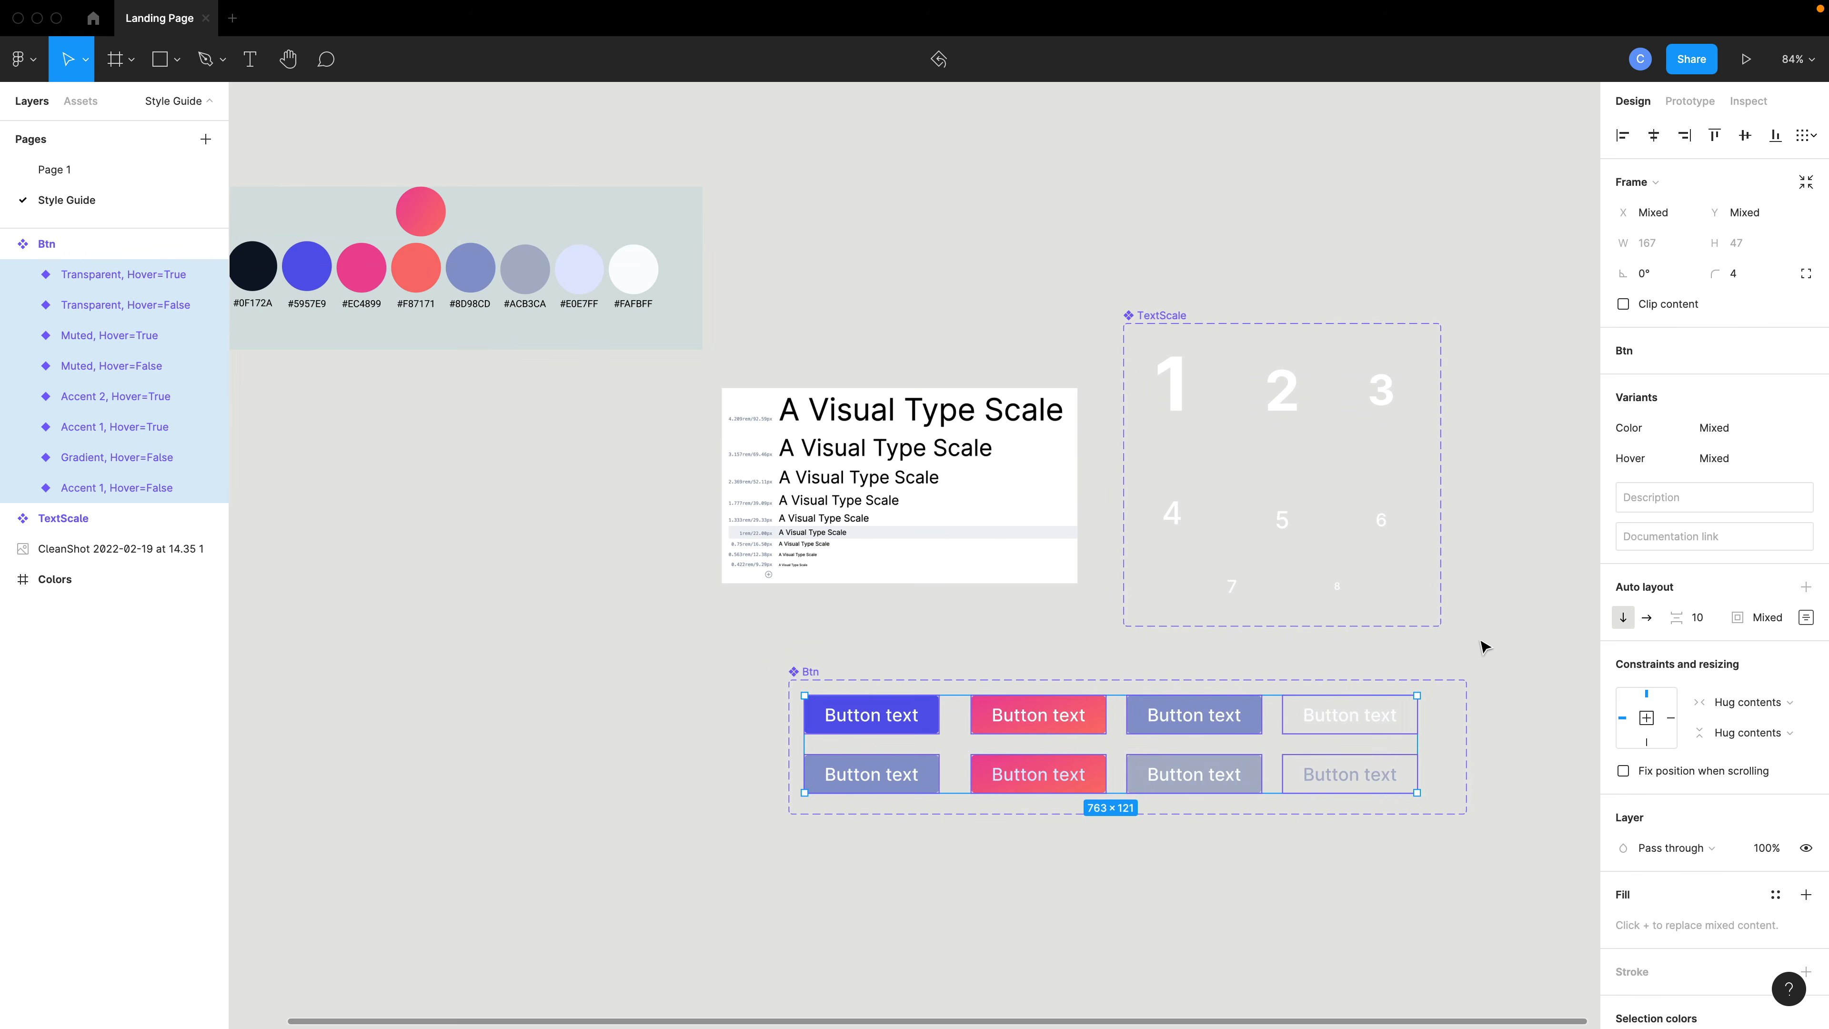
pyautogui.click(1806, 274)
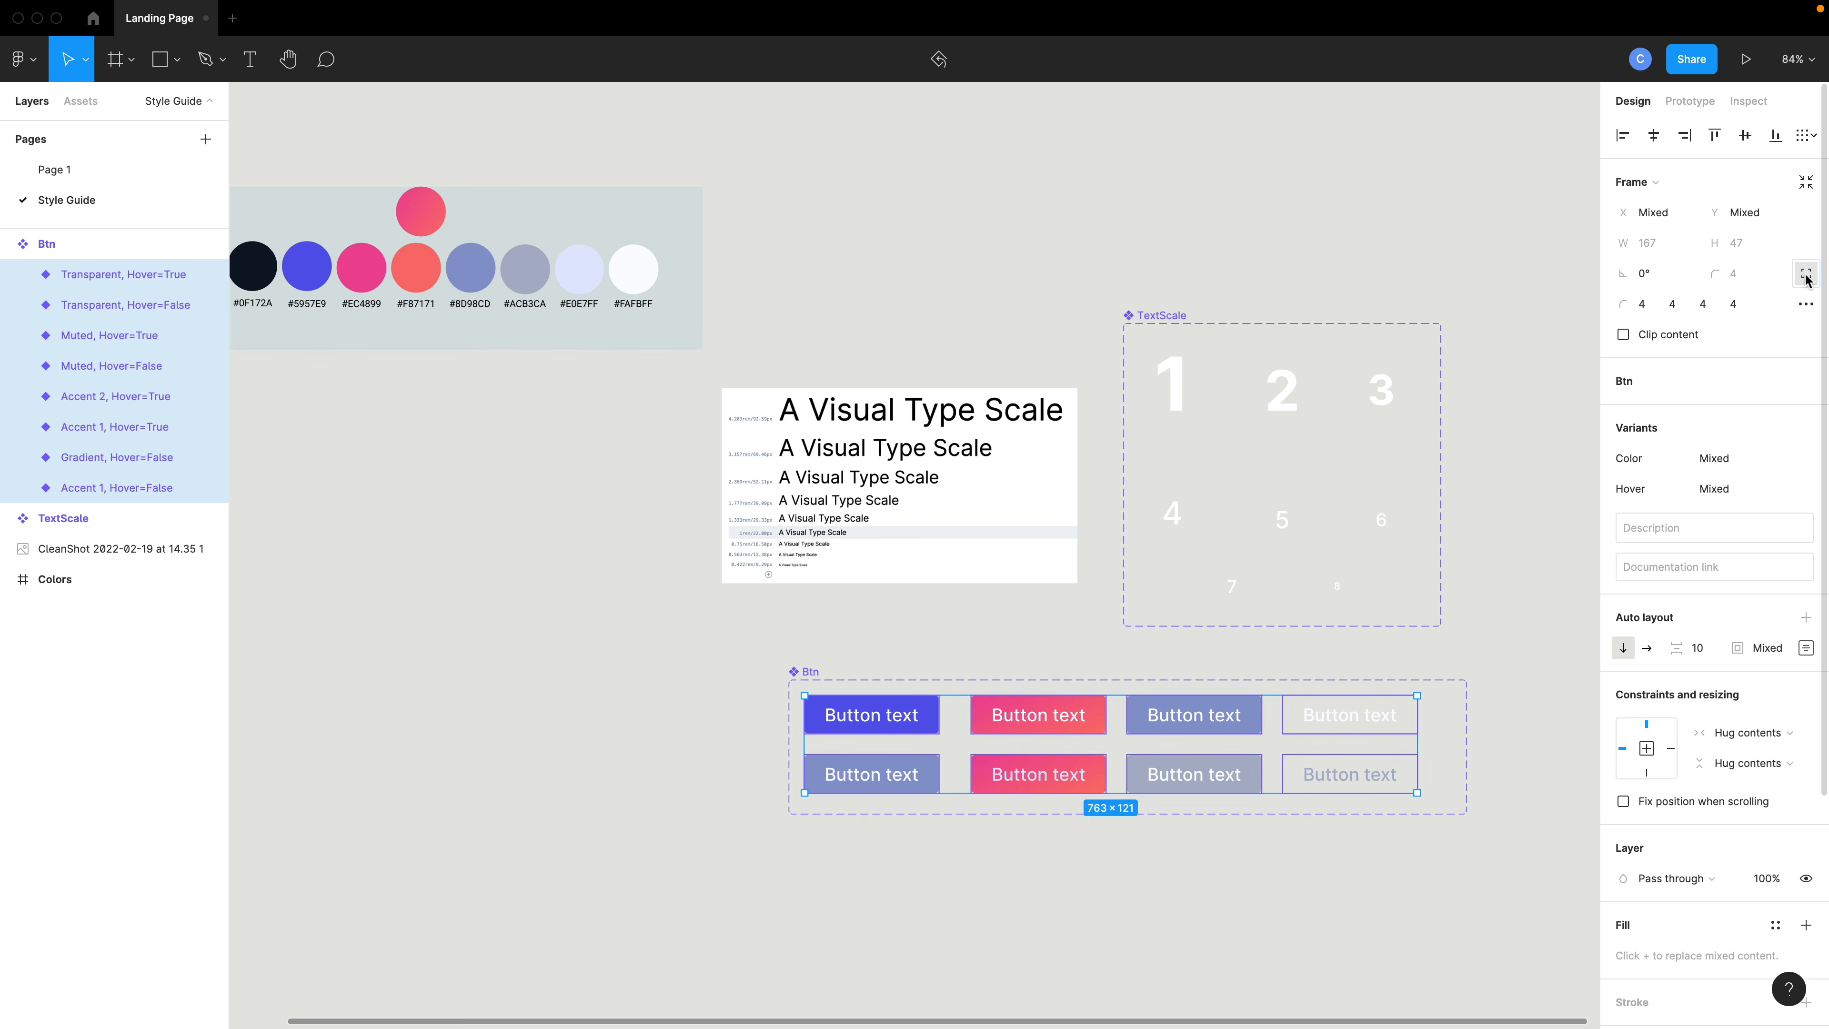
pyautogui.click(1804, 276)
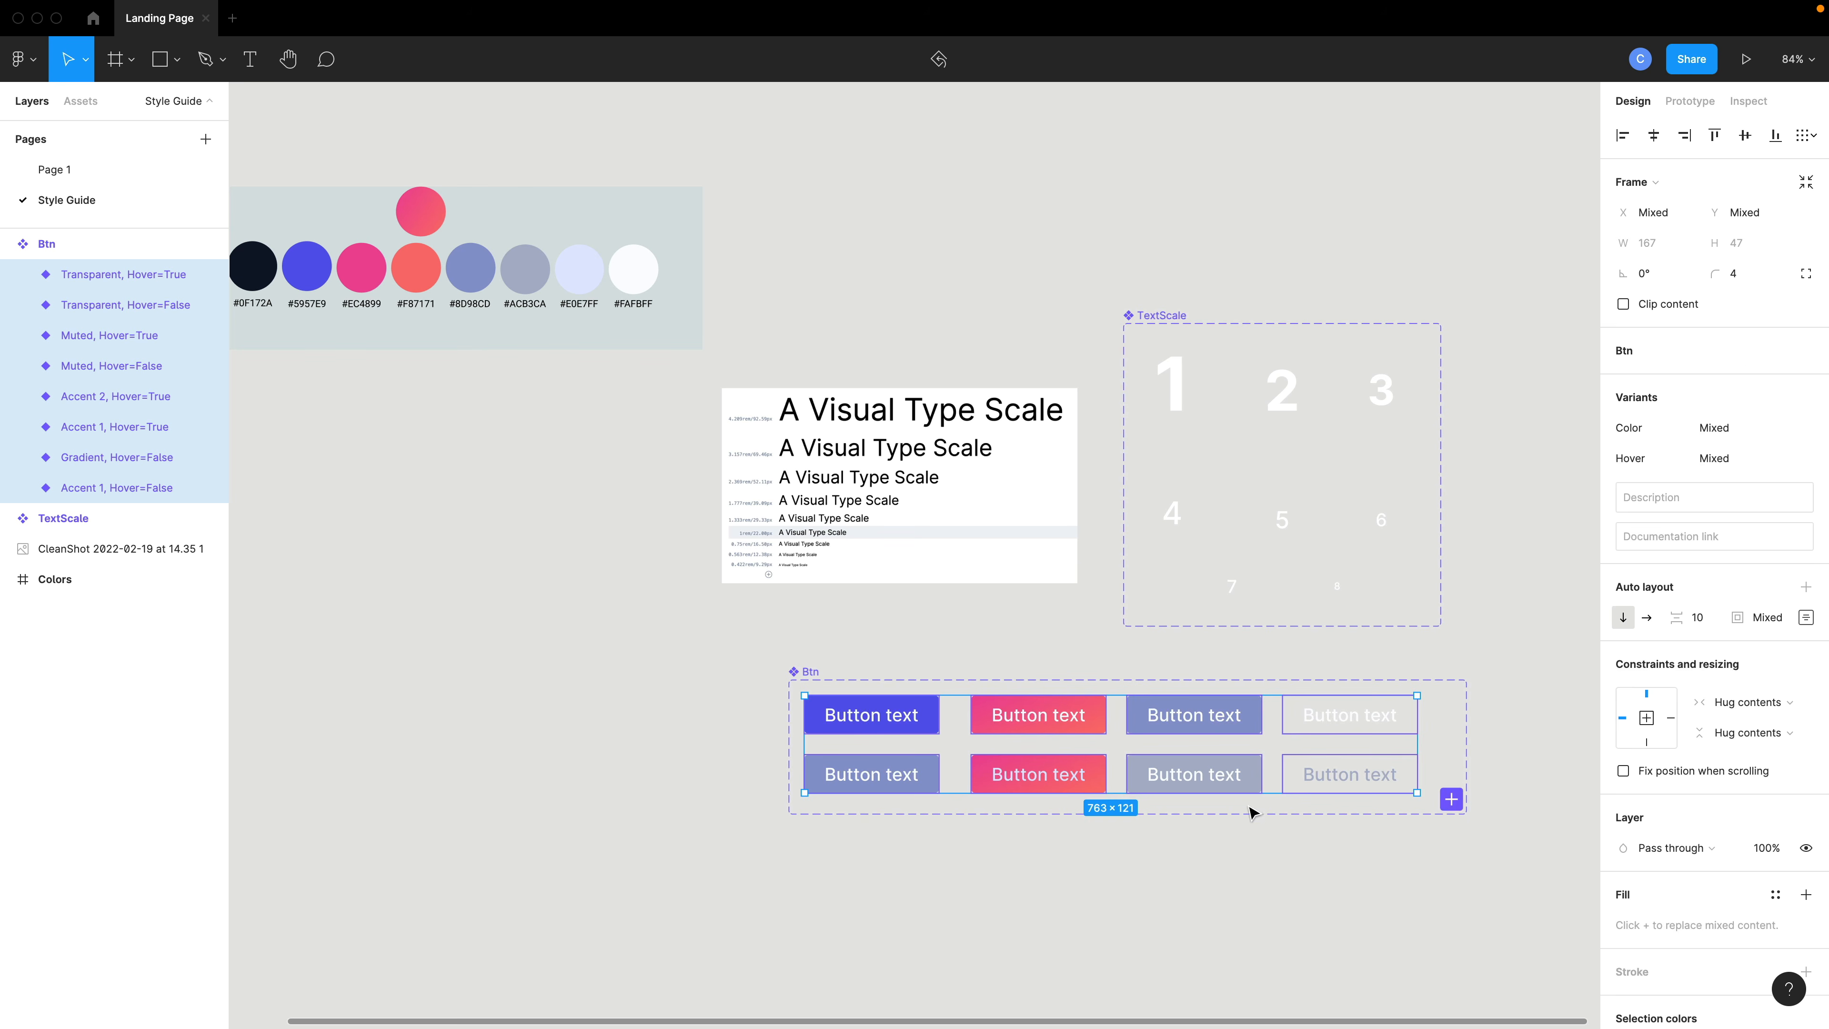
pyautogui.click(1806, 617)
pyautogui.press('Tab')
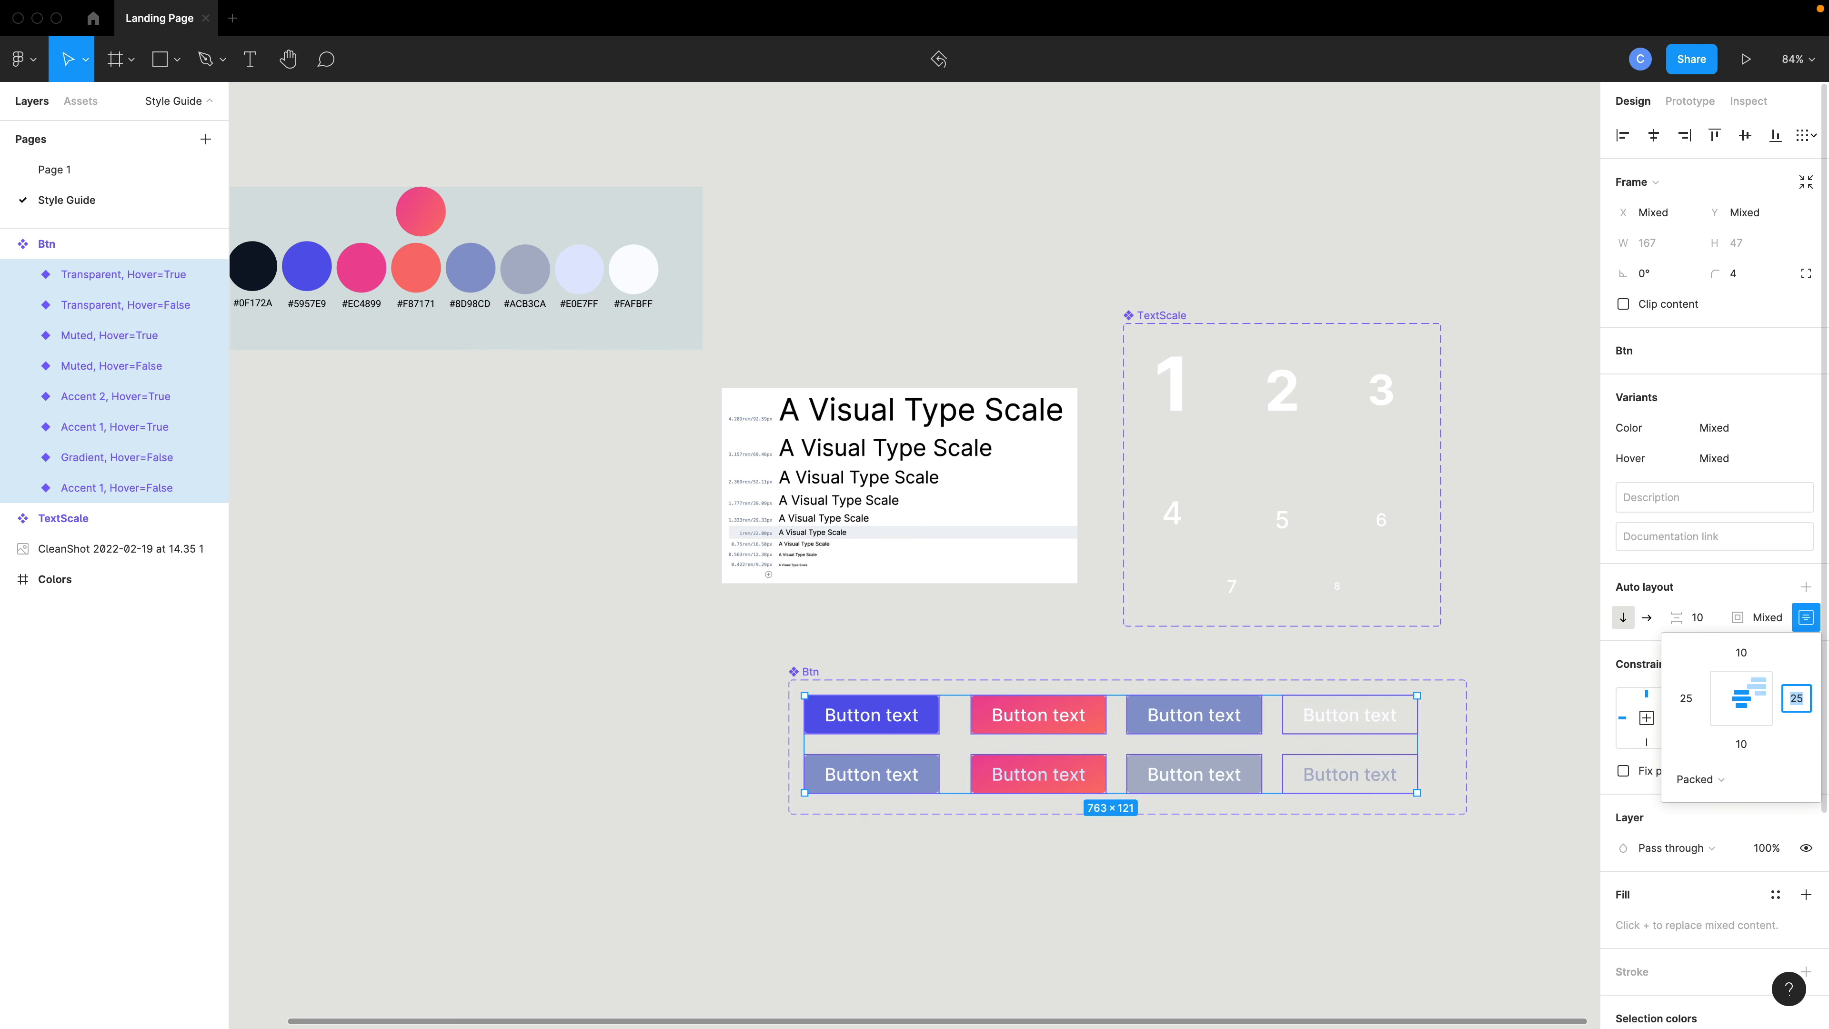
pyautogui.write('35')
pyautogui.press('Tab')
pyautogui.press('Tab')
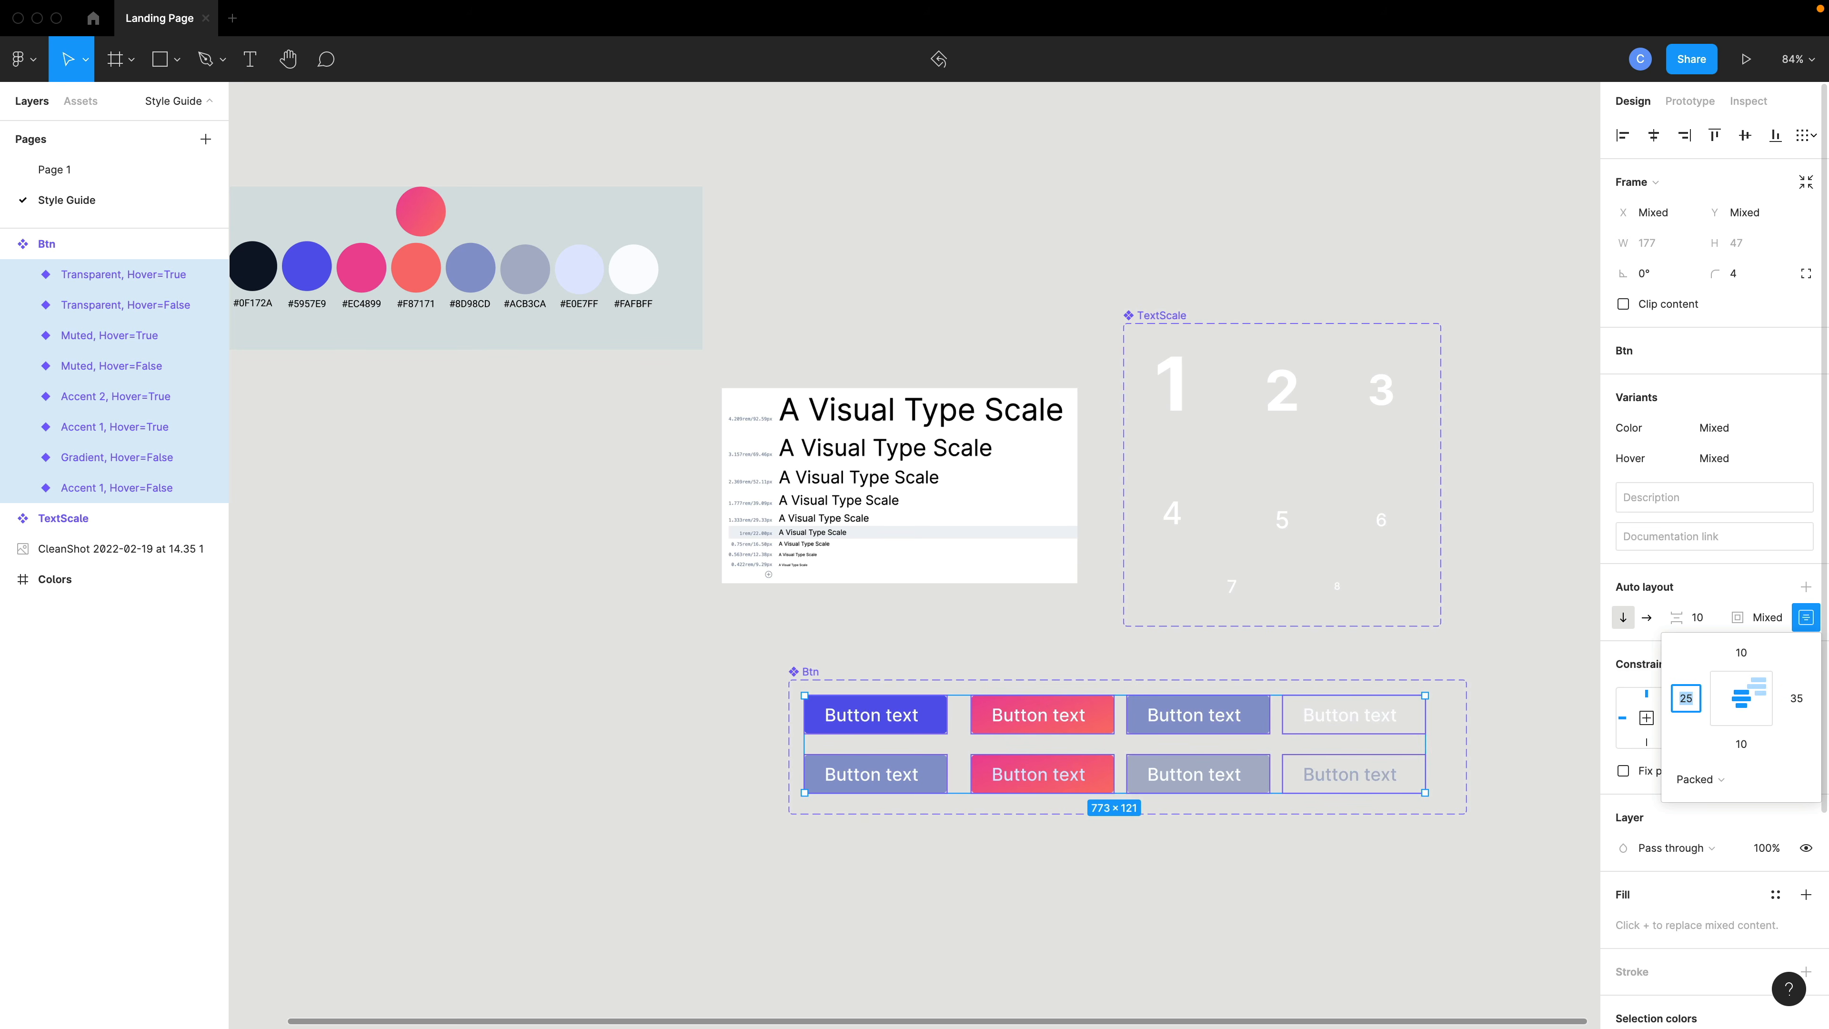
pyautogui.press('Tab')
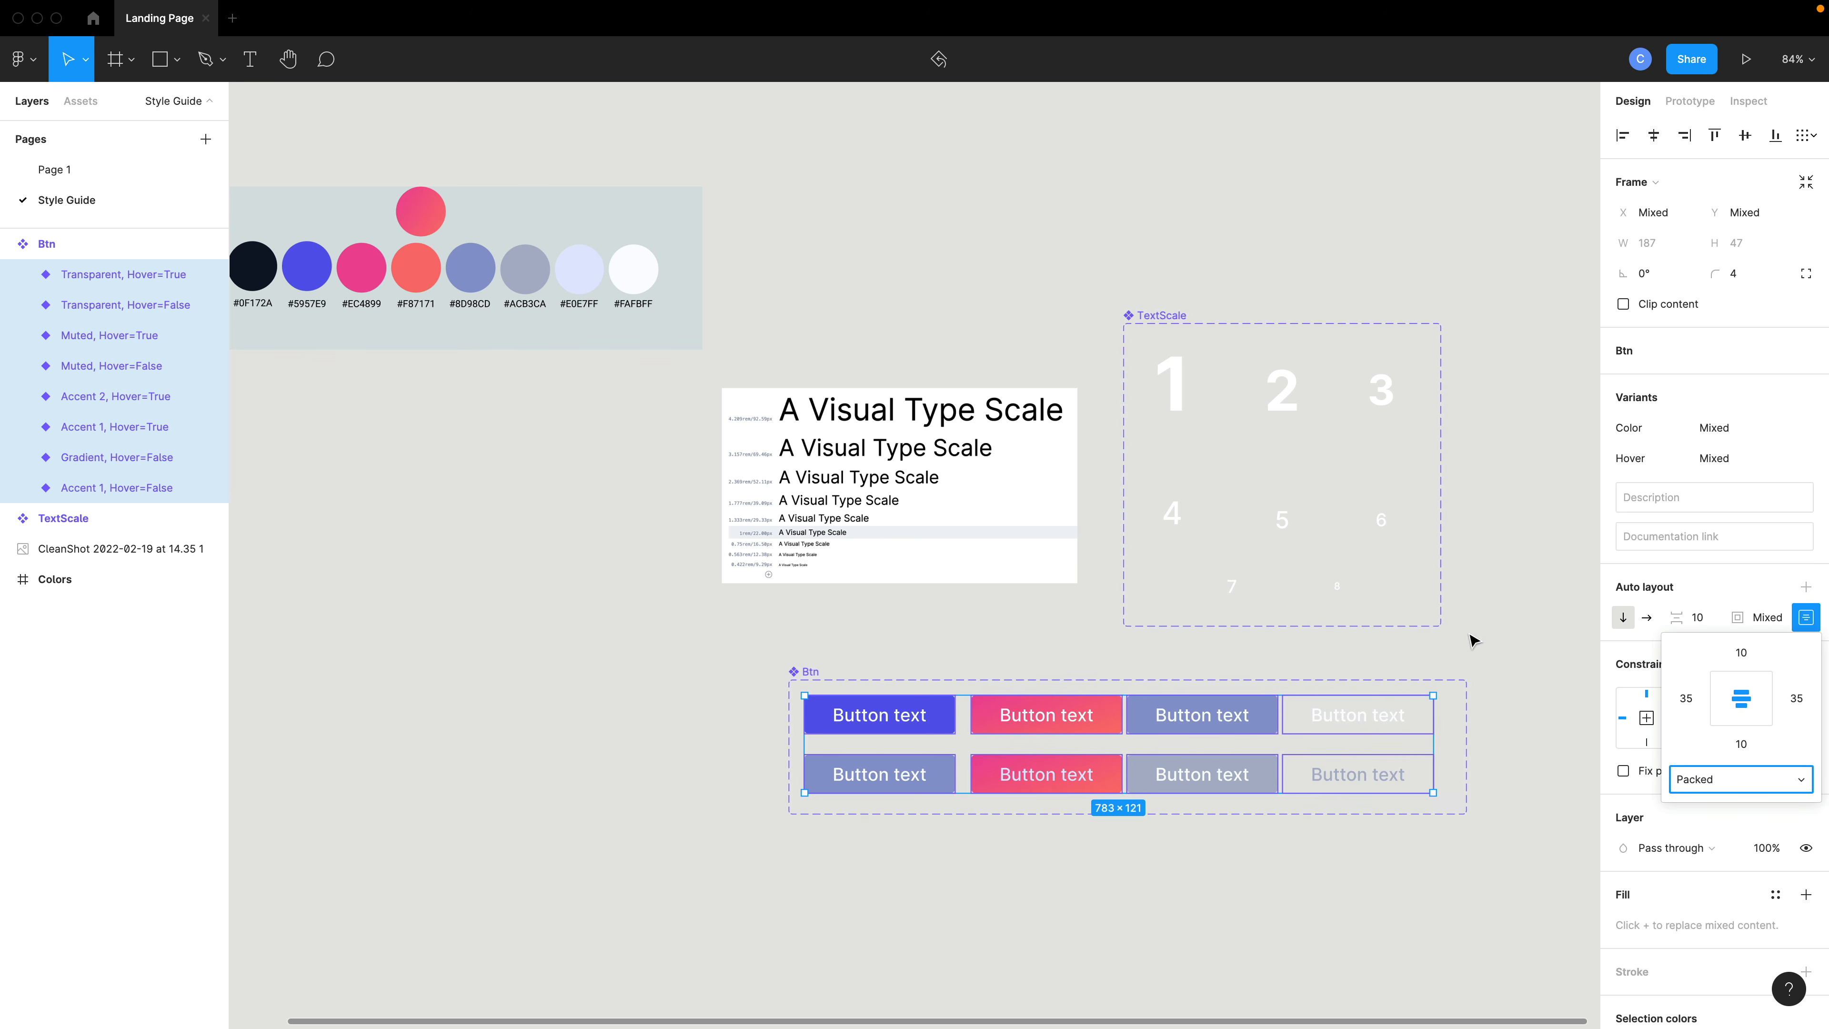
pyautogui.click(1470, 638)
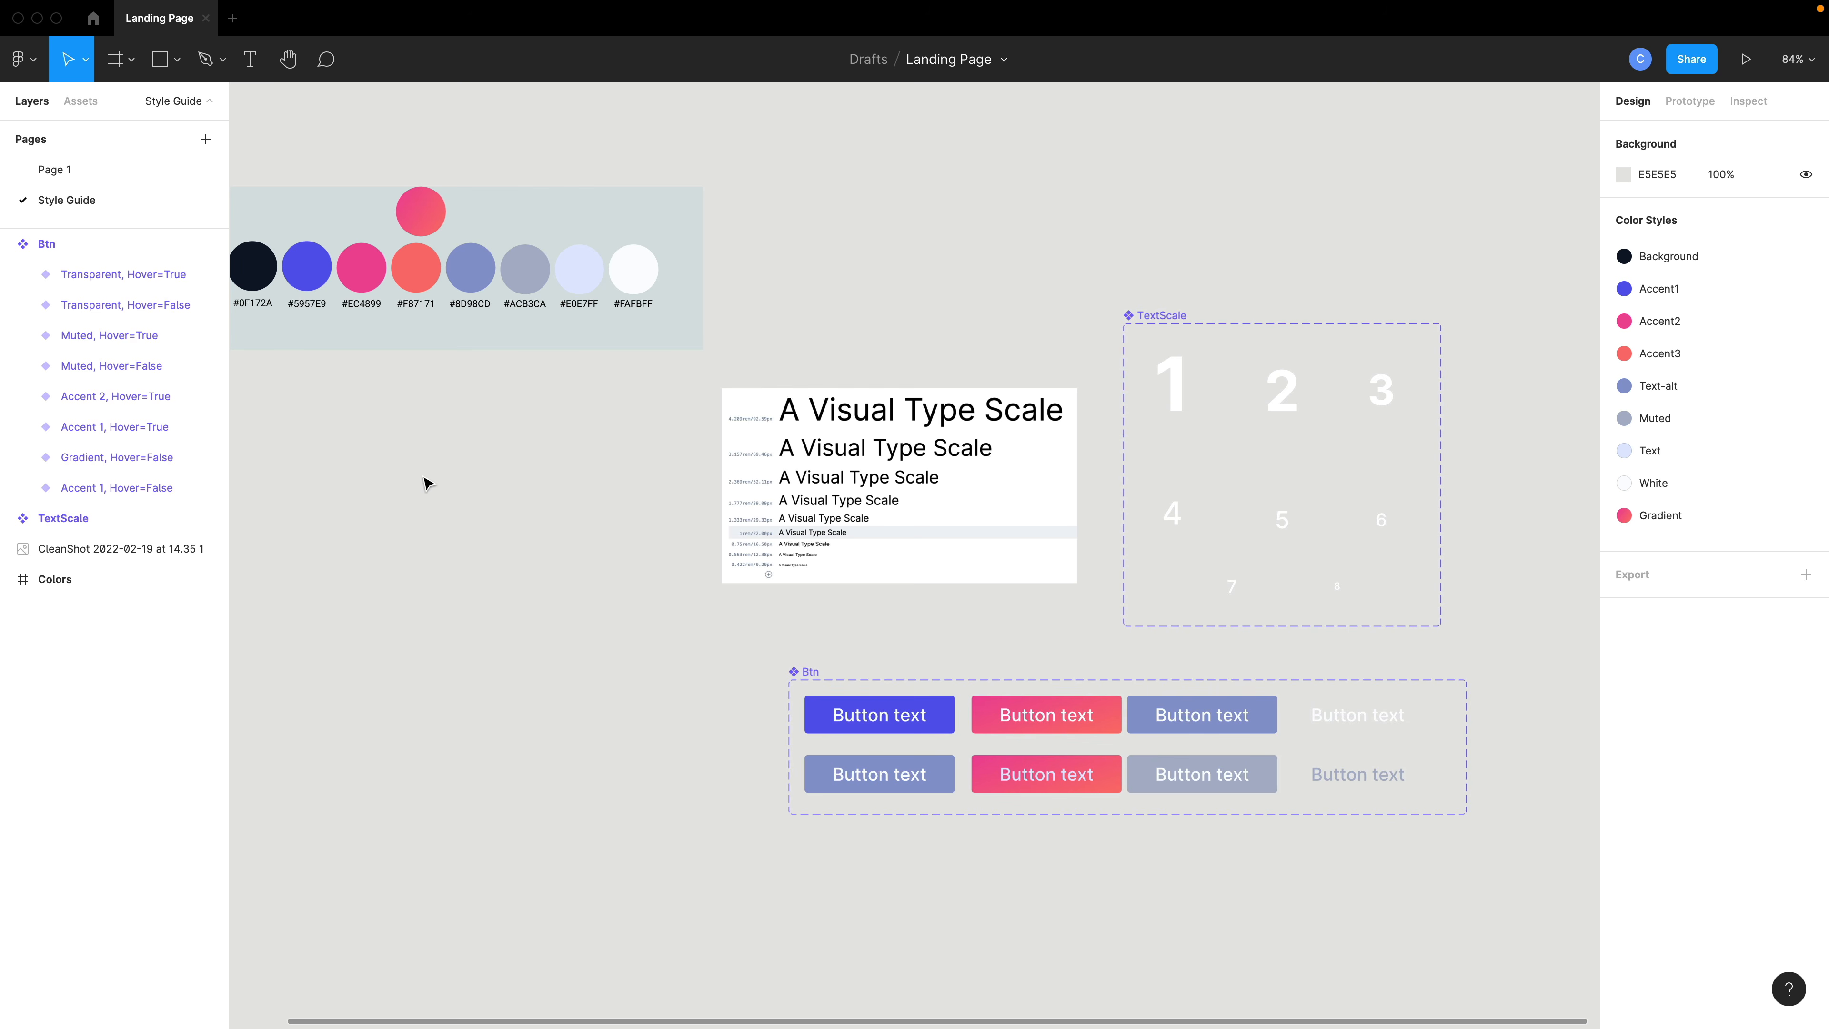
# - Return to Page 1 and shift the navigation frame left to fit inside the desktop frame
pyautogui.click(101, 171)
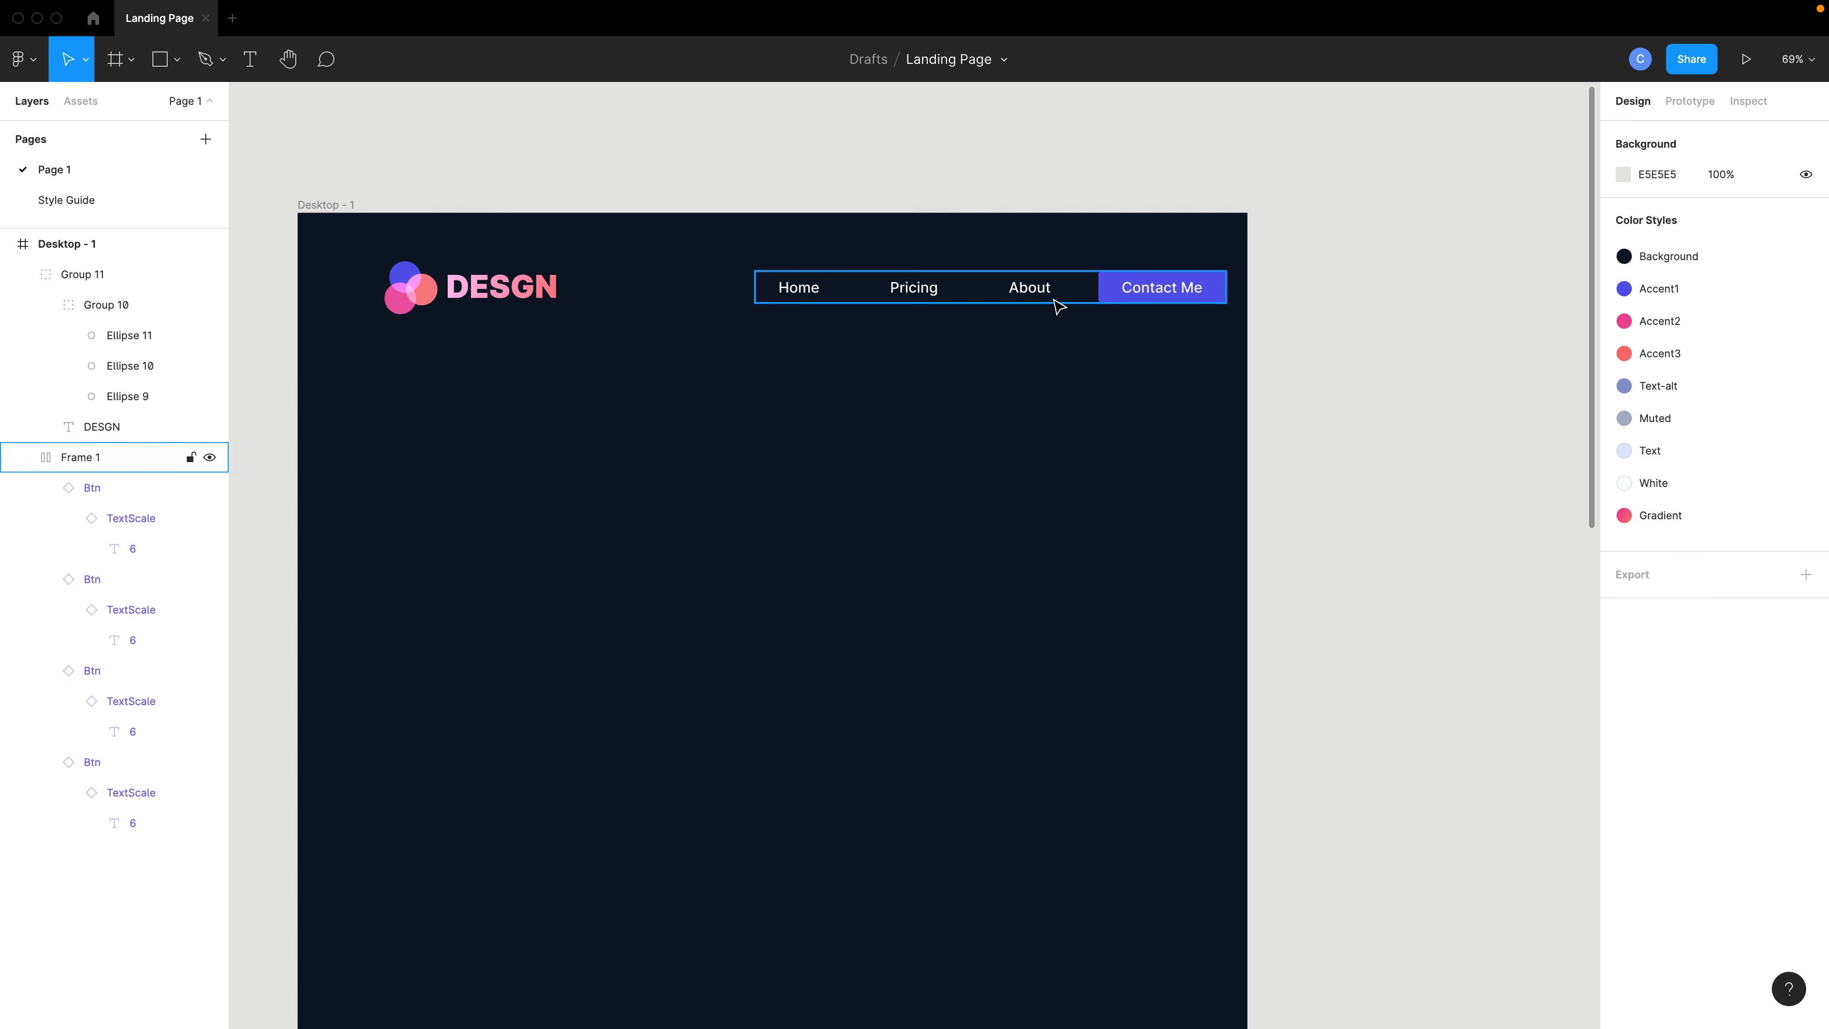
pyautogui.moveTo(1129, 297); pyautogui.dragTo(1103, 299)
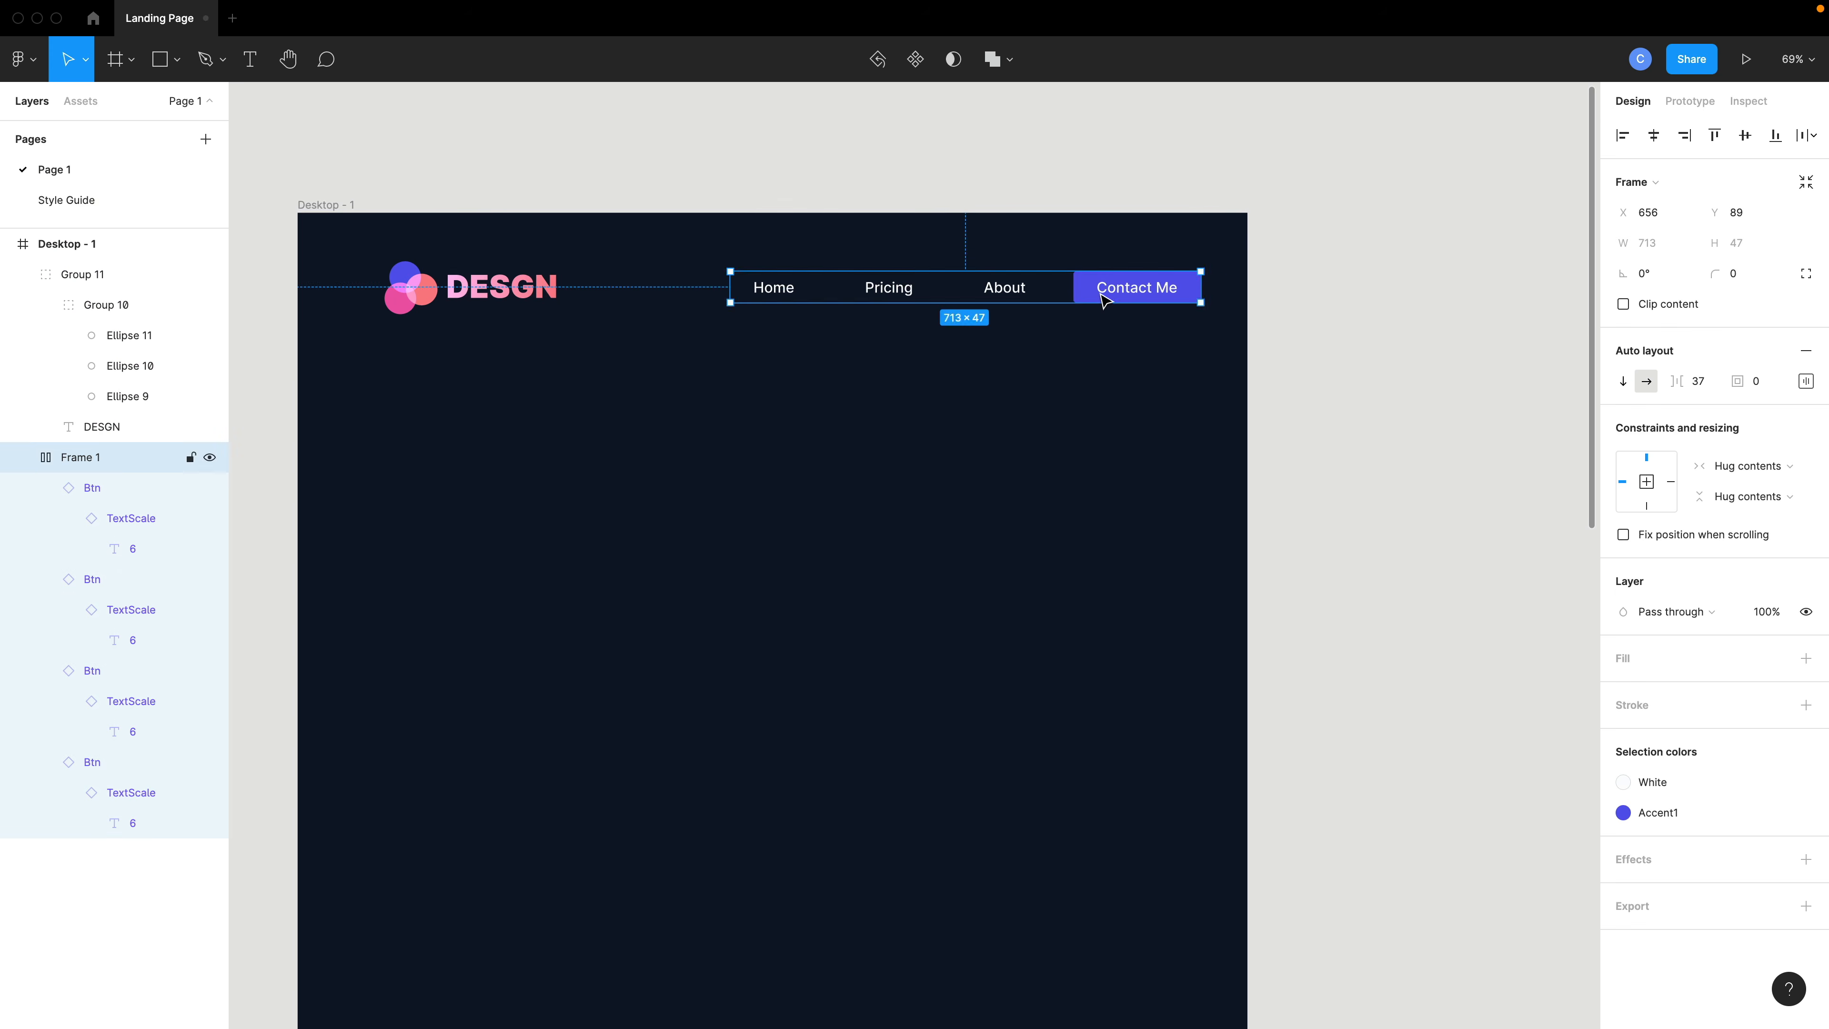
# - Select the logo and navigation frame together and wrap them in a header auto layout frame
pyautogui.moveTo(1279, 330); pyautogui.dragTo(459, 308)
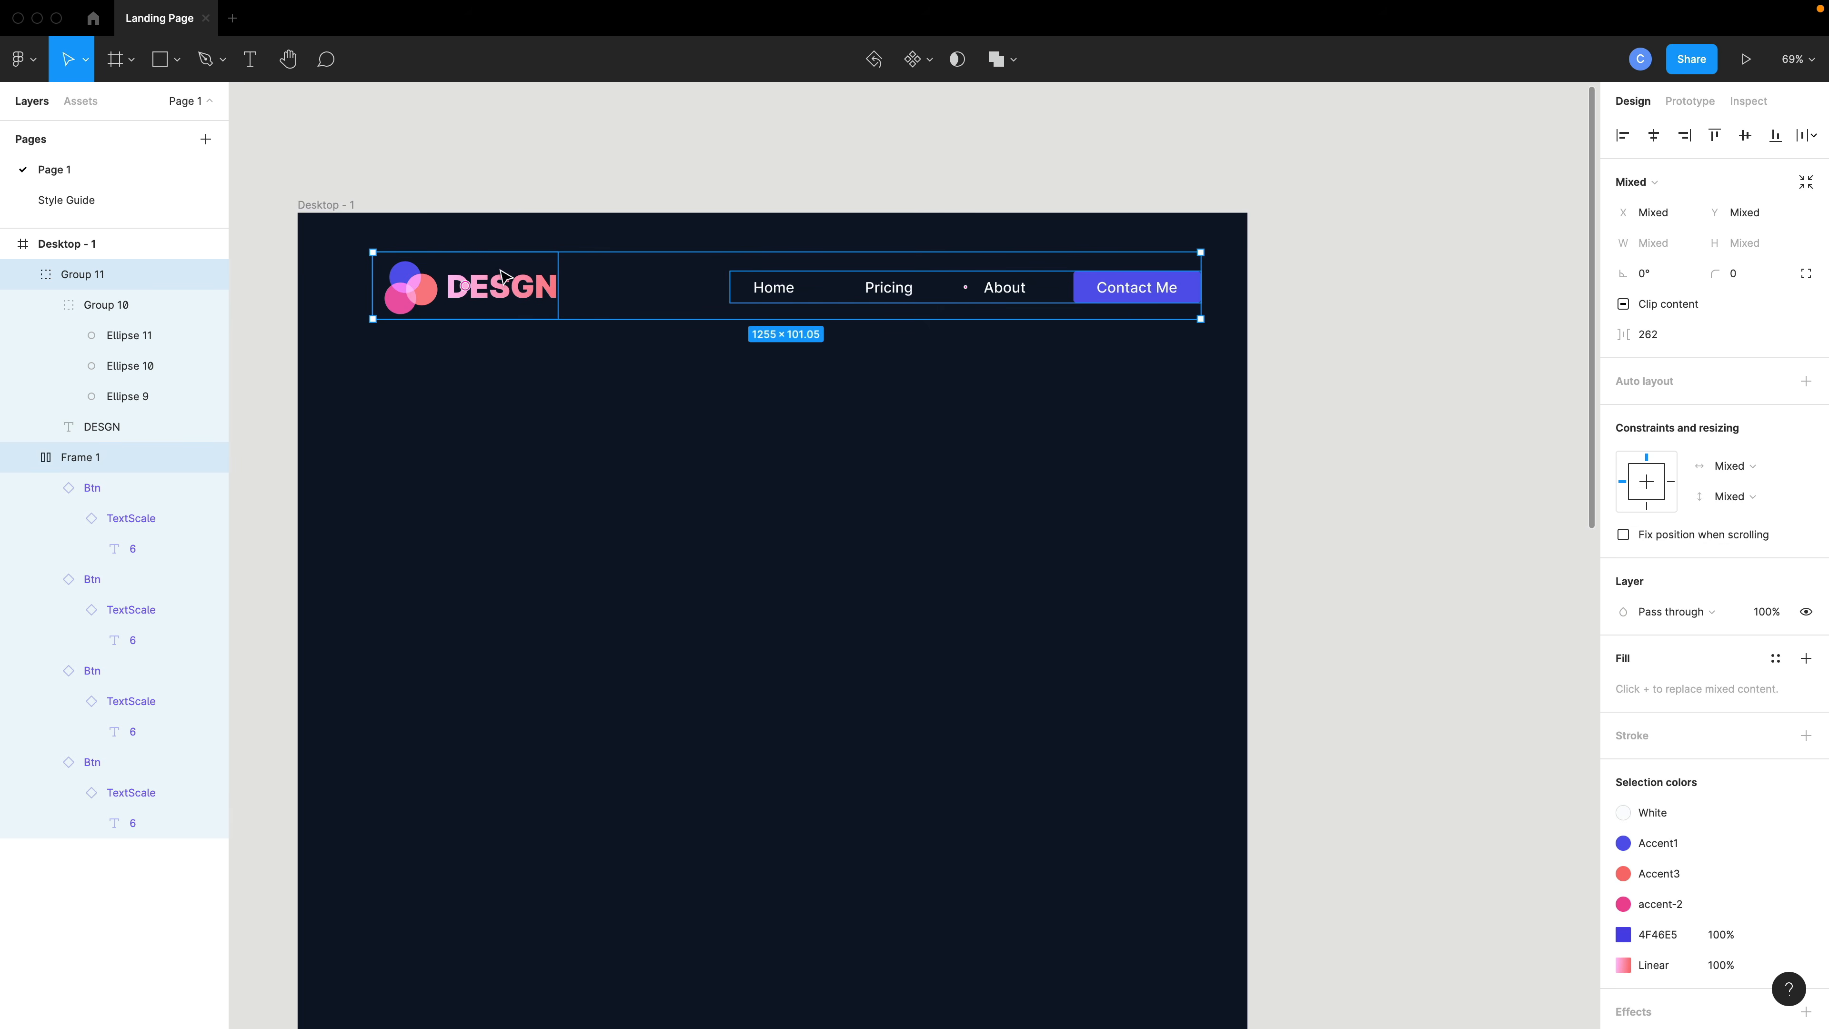
pyautogui.rightClick(522, 286)
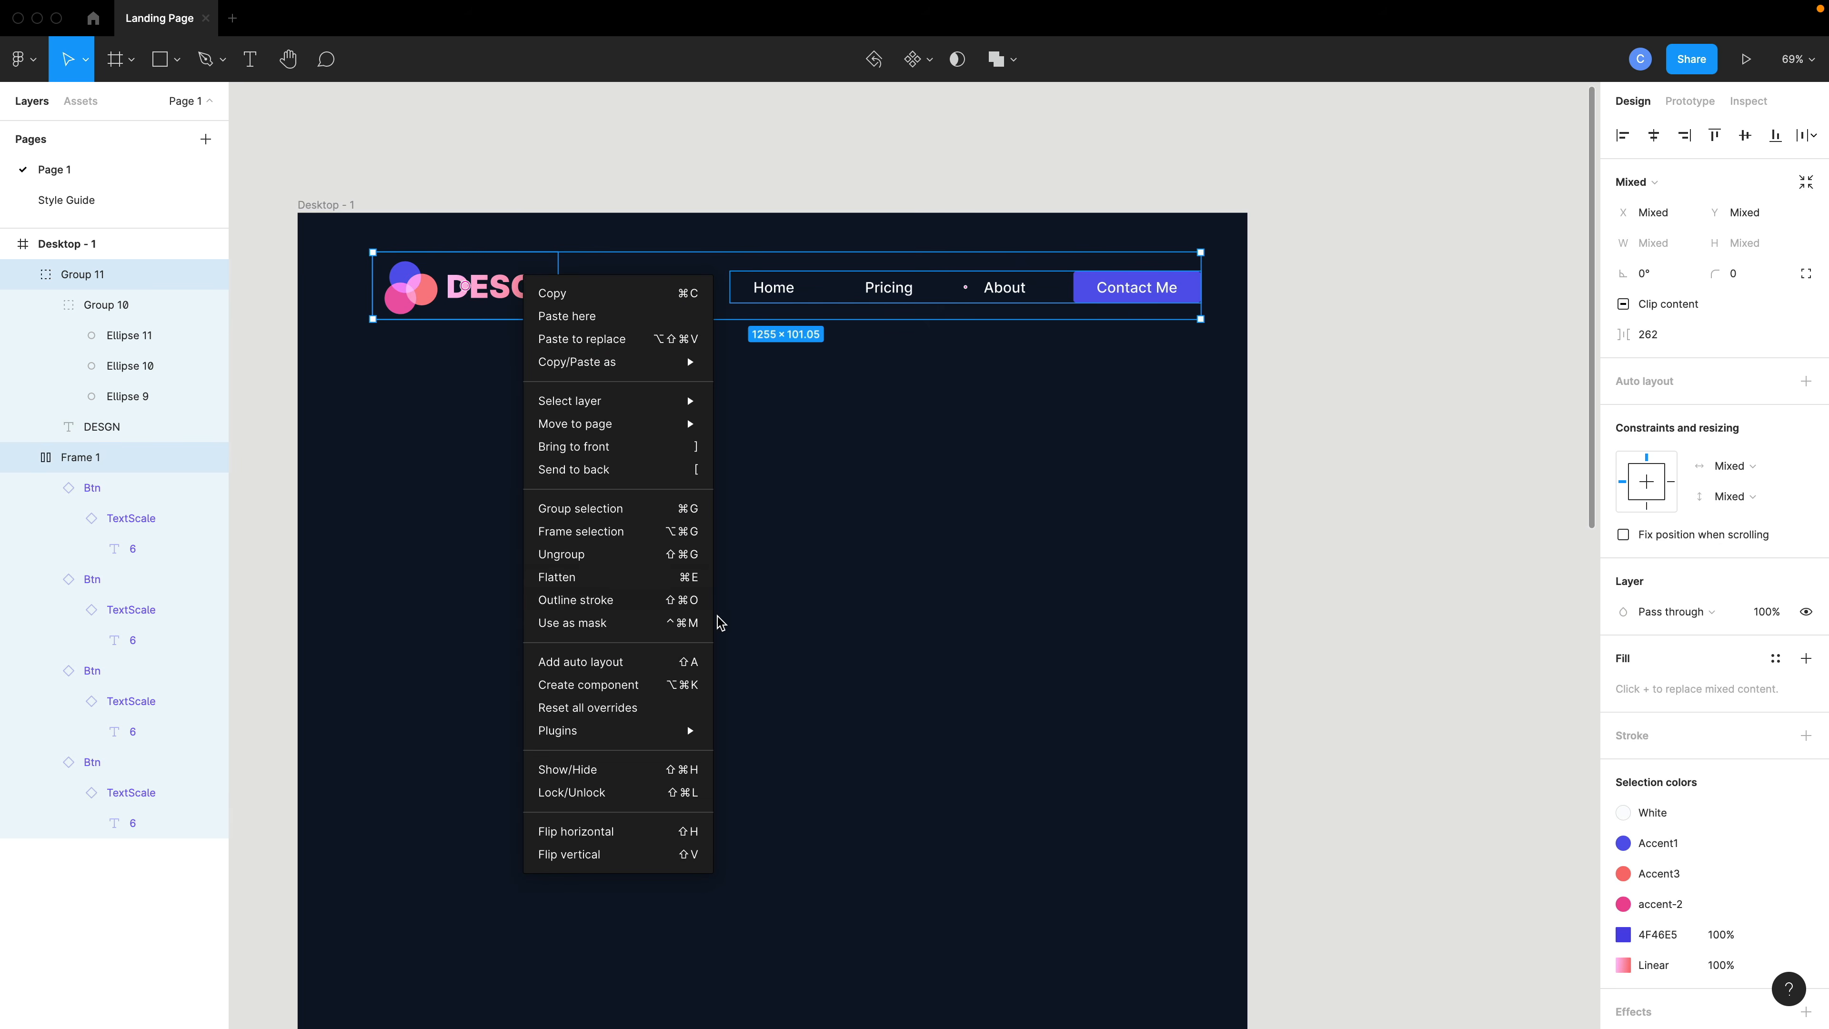
pyautogui.click(685, 670)
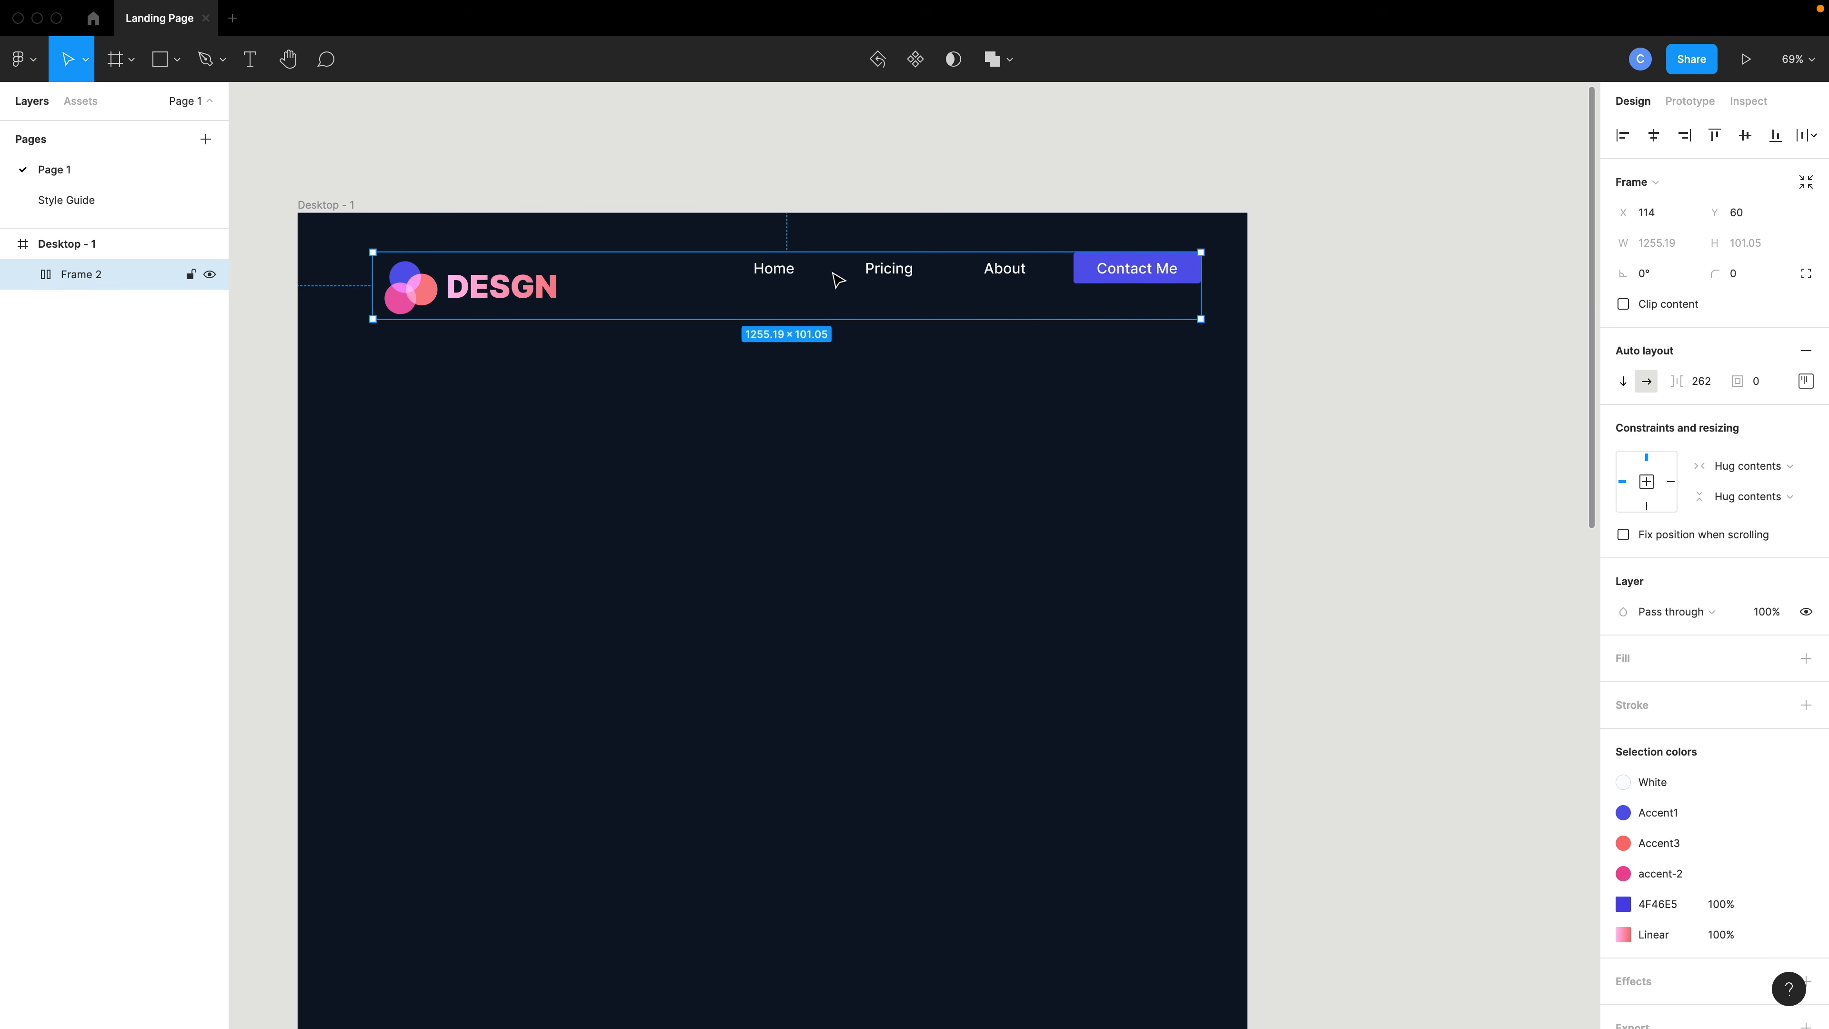
# - Center the header's items vertically and widen the header frame to about 1326 px to reach the desktop frame's edge
pyautogui.click(1807, 387)
pyautogui.click(1746, 462)
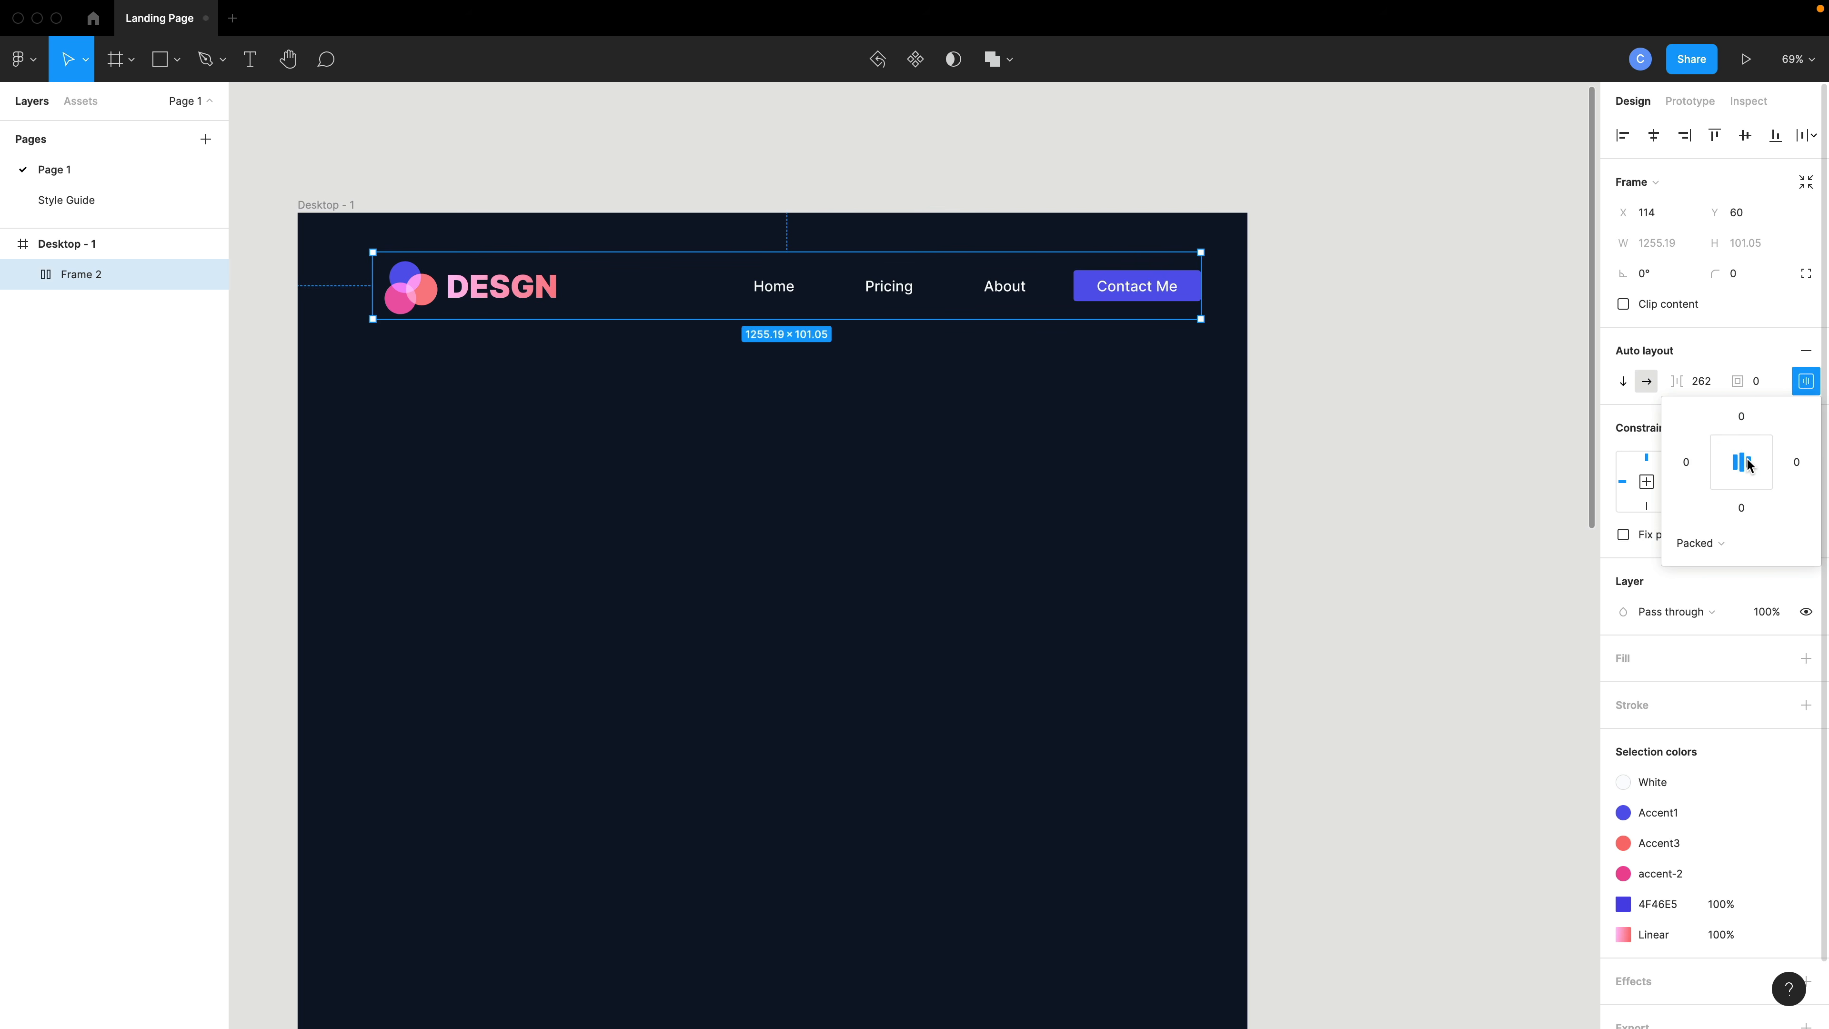
pyautogui.click(1700, 543)
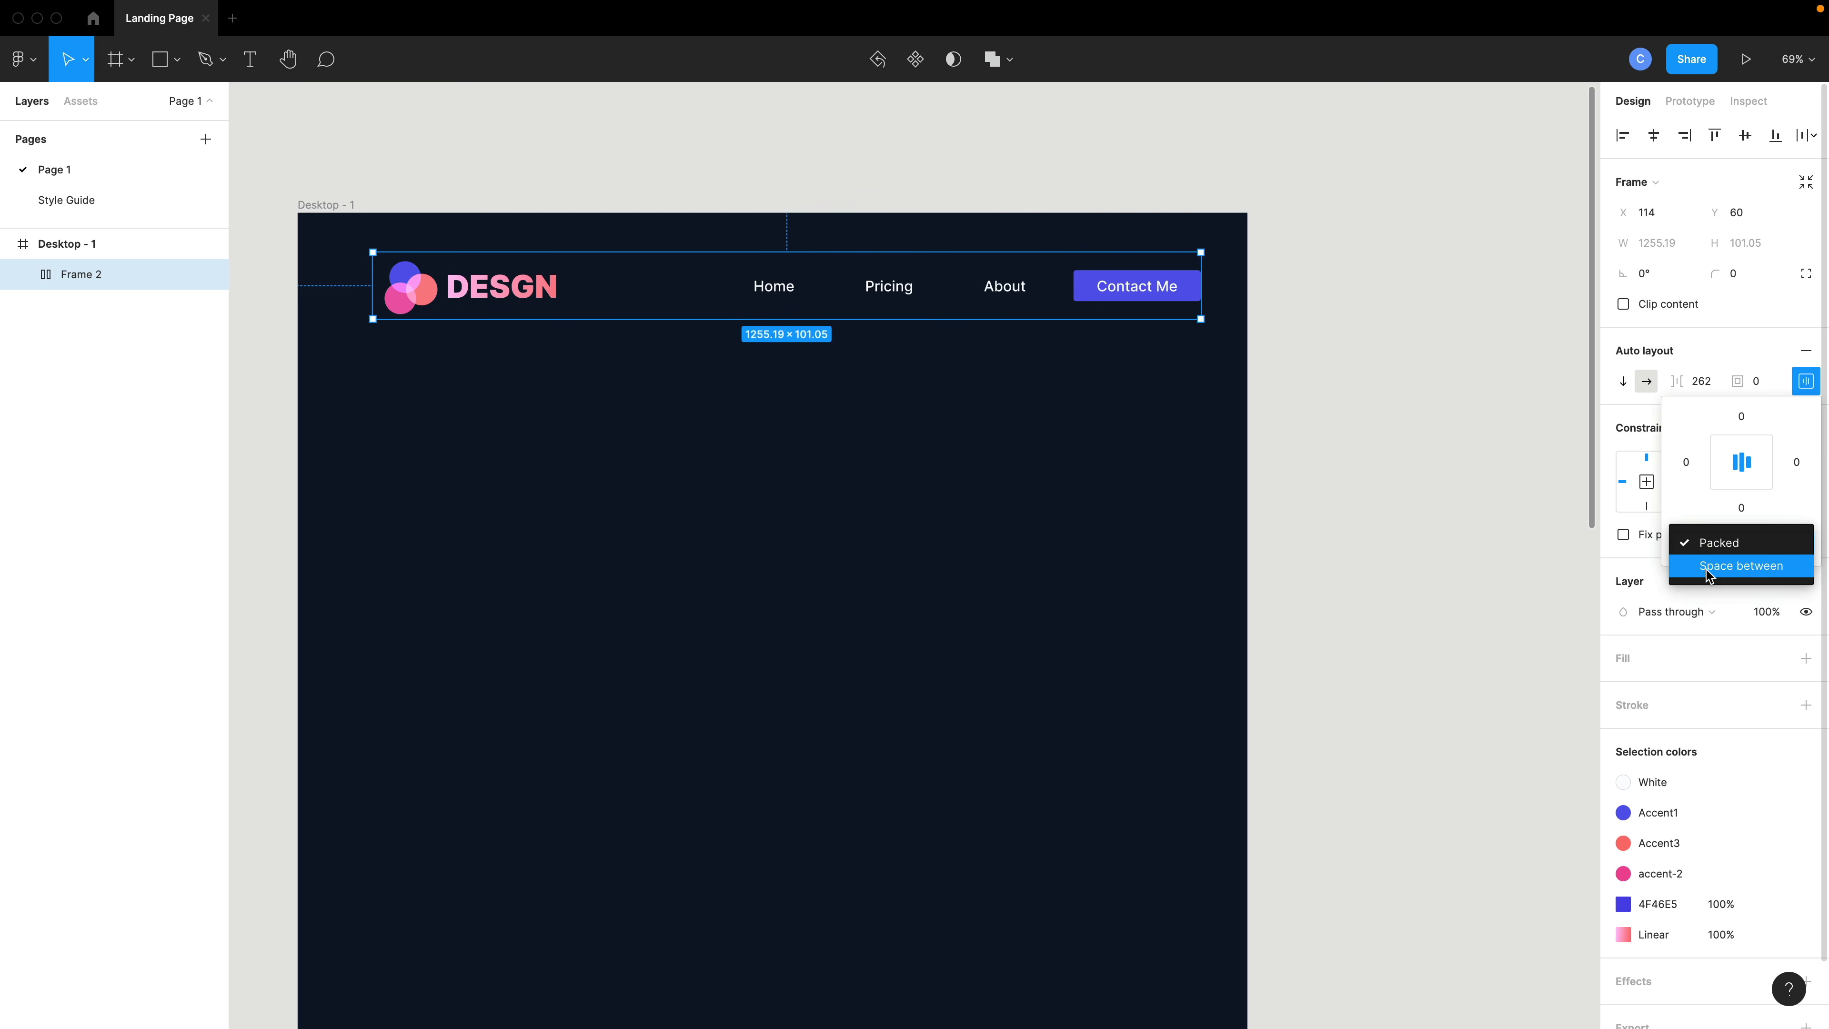
pyautogui.click(1691, 546)
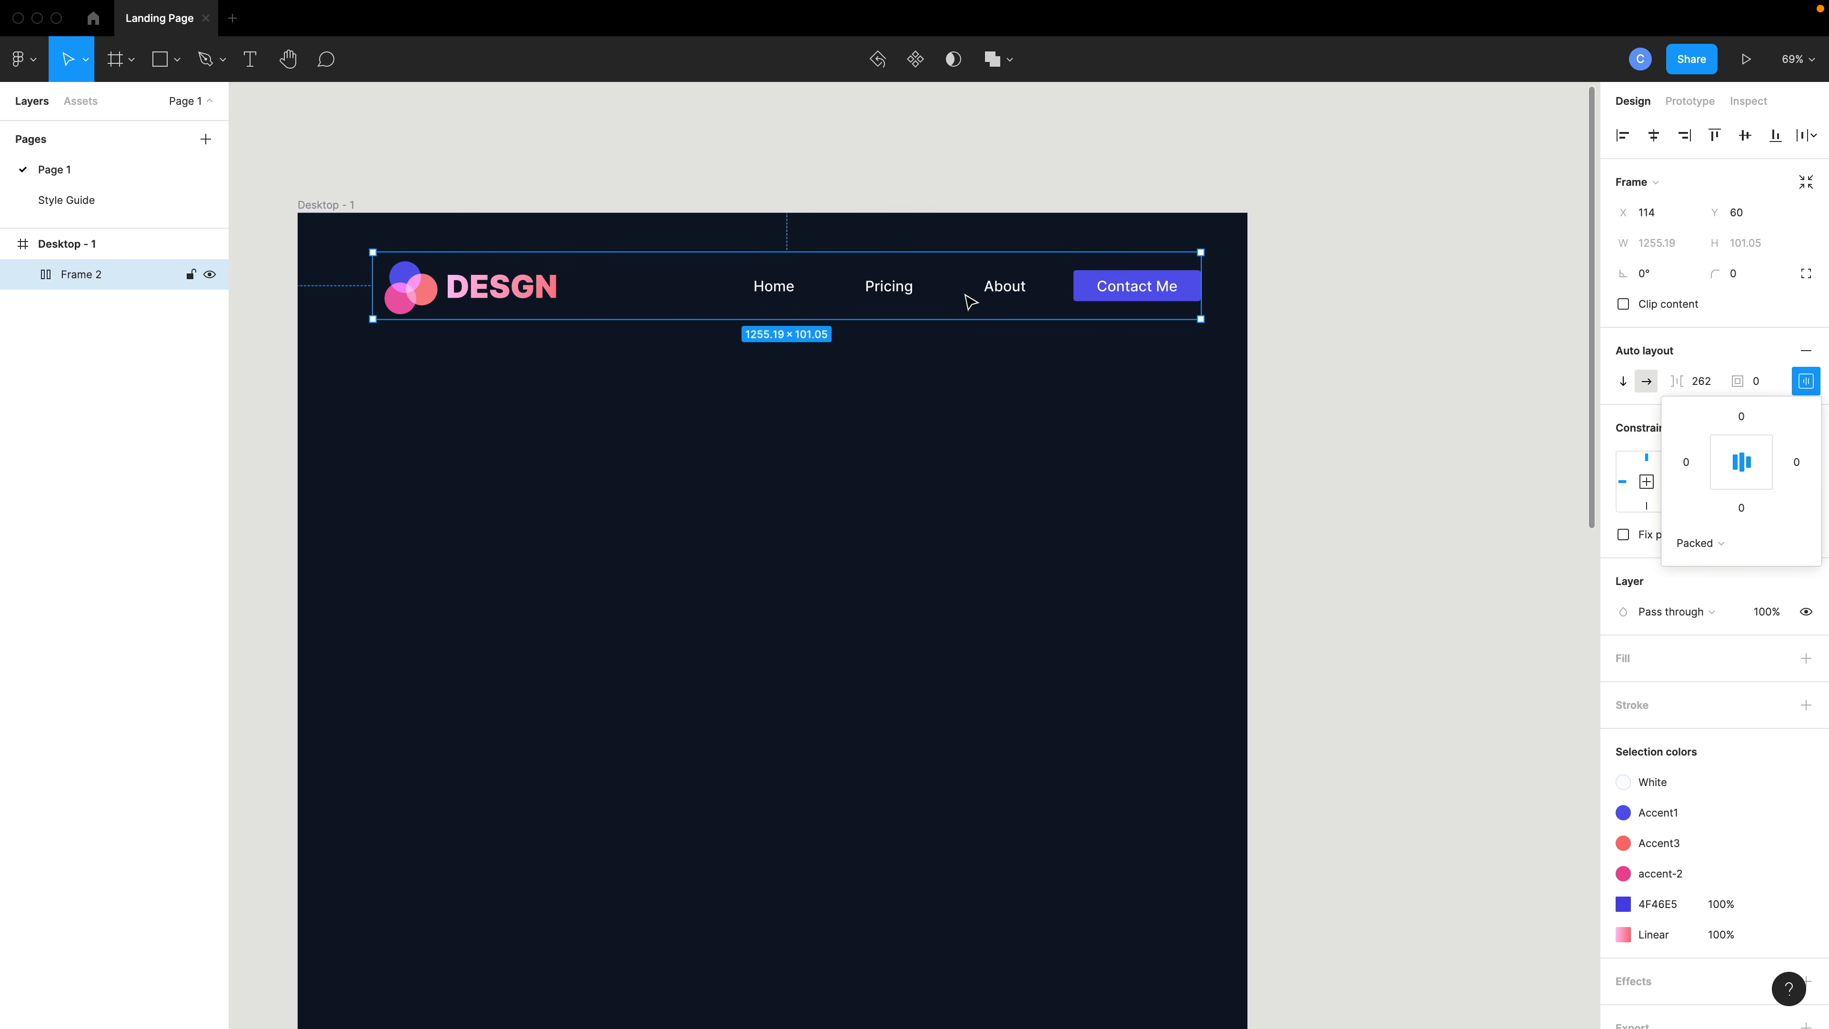
pyautogui.moveTo(1201, 303); pyautogui.dragTo(1249, 301)
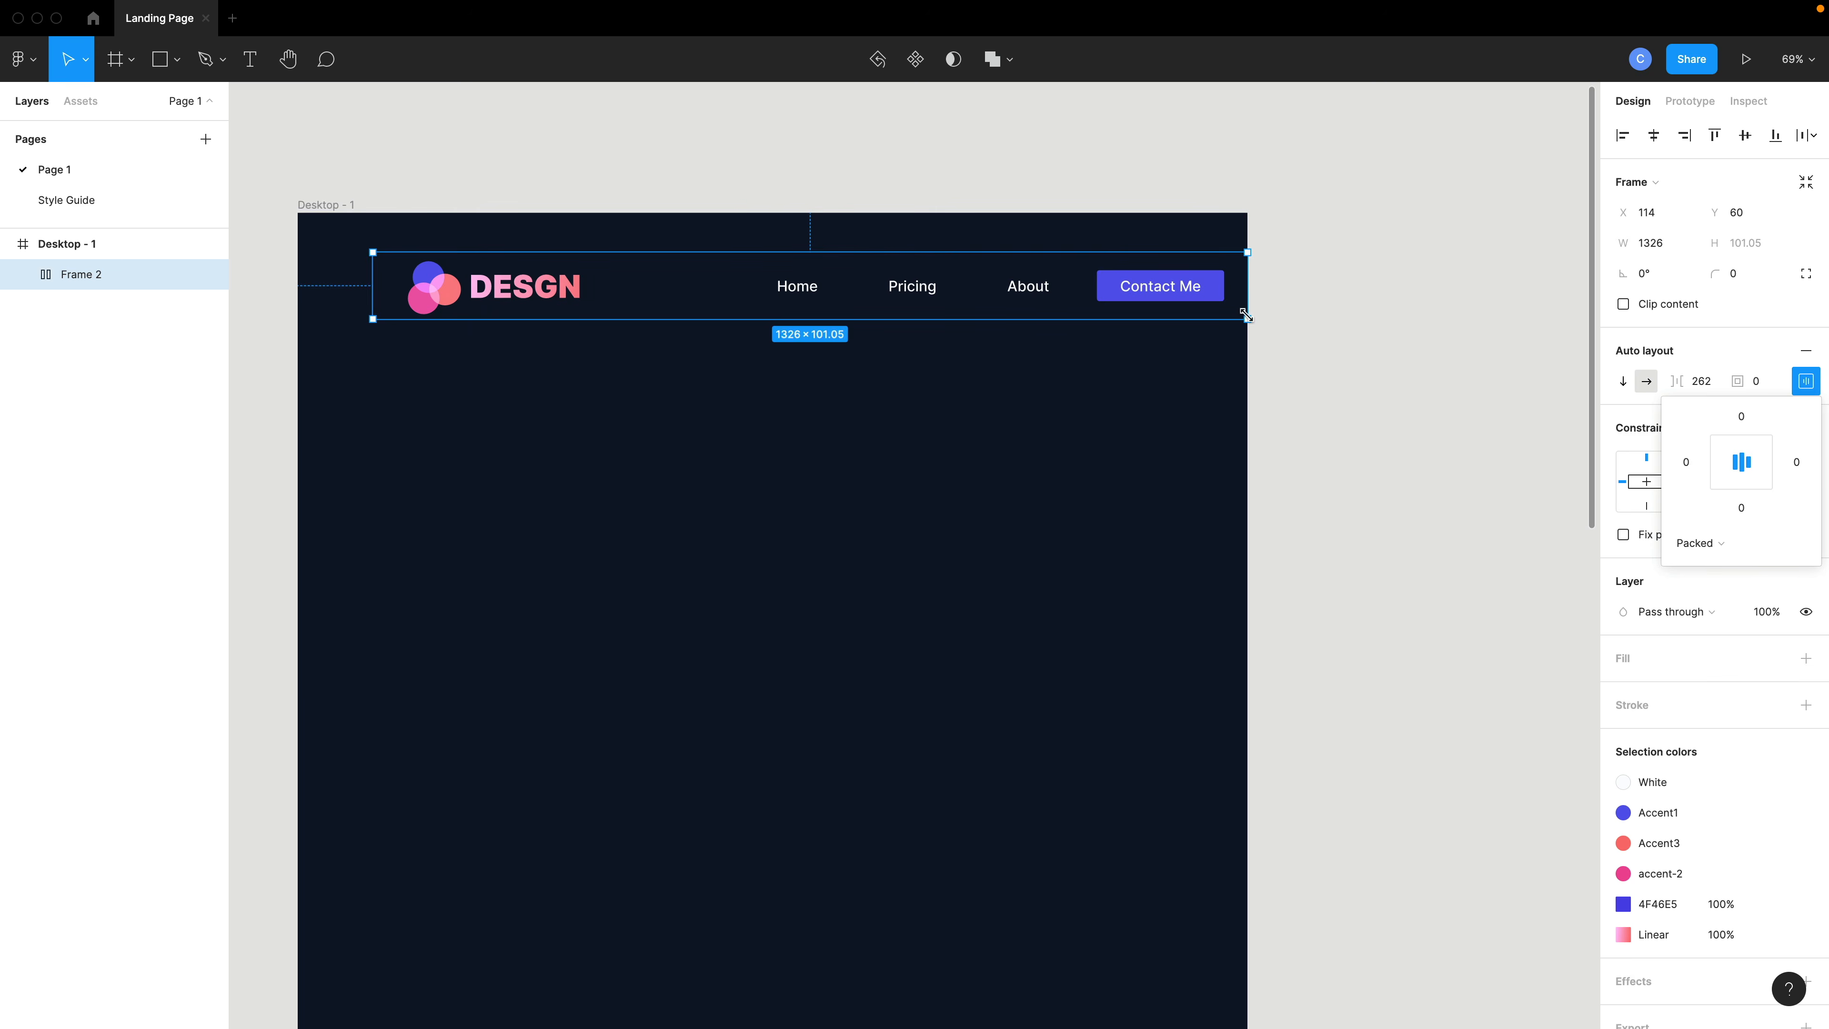
# - Set the header's auto layout spacing to space between and nudge the header to about X 57, Y 47
pyautogui.click(1707, 542)
pyautogui.click(1728, 568)
pyautogui.press('Escape')
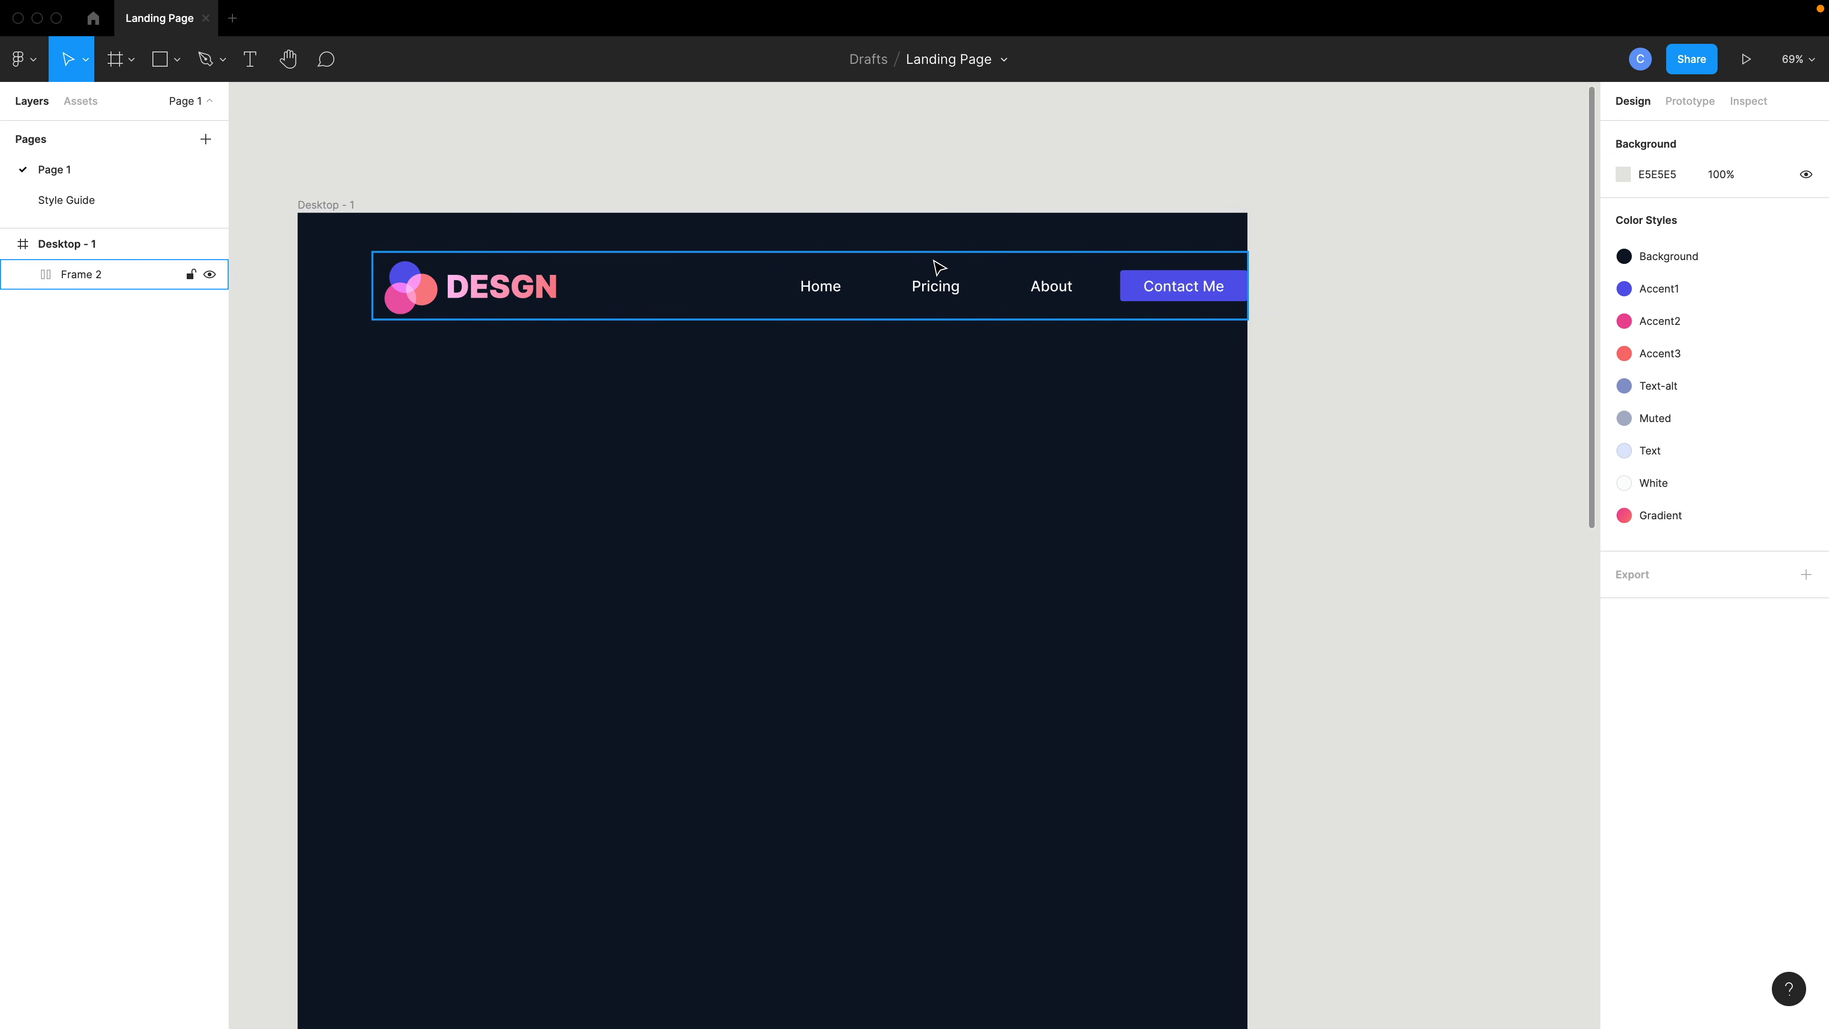
pyautogui.click(940, 274)
pyautogui.moveTo(940, 274); pyautogui.dragTo(915, 270)
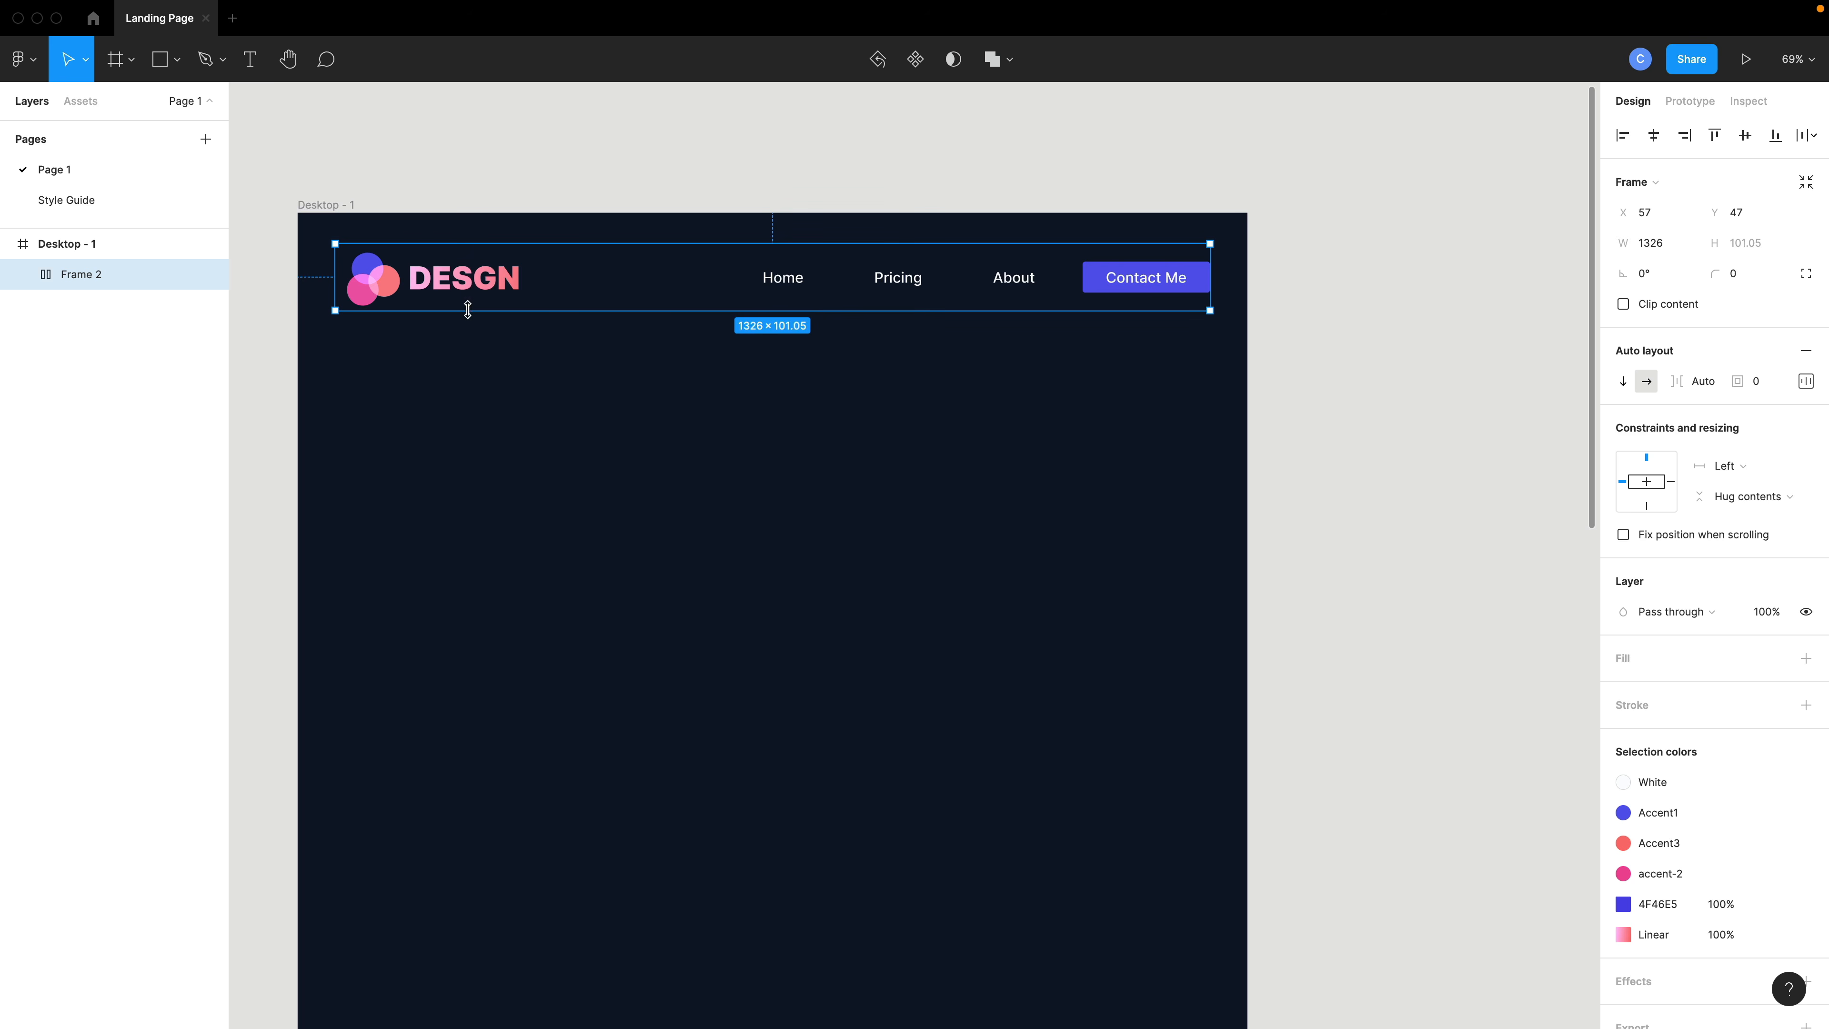
# - Rename the navigation frame inside the header to Nav Links
pyautogui.click(23, 275)
pyautogui.click(46, 306)
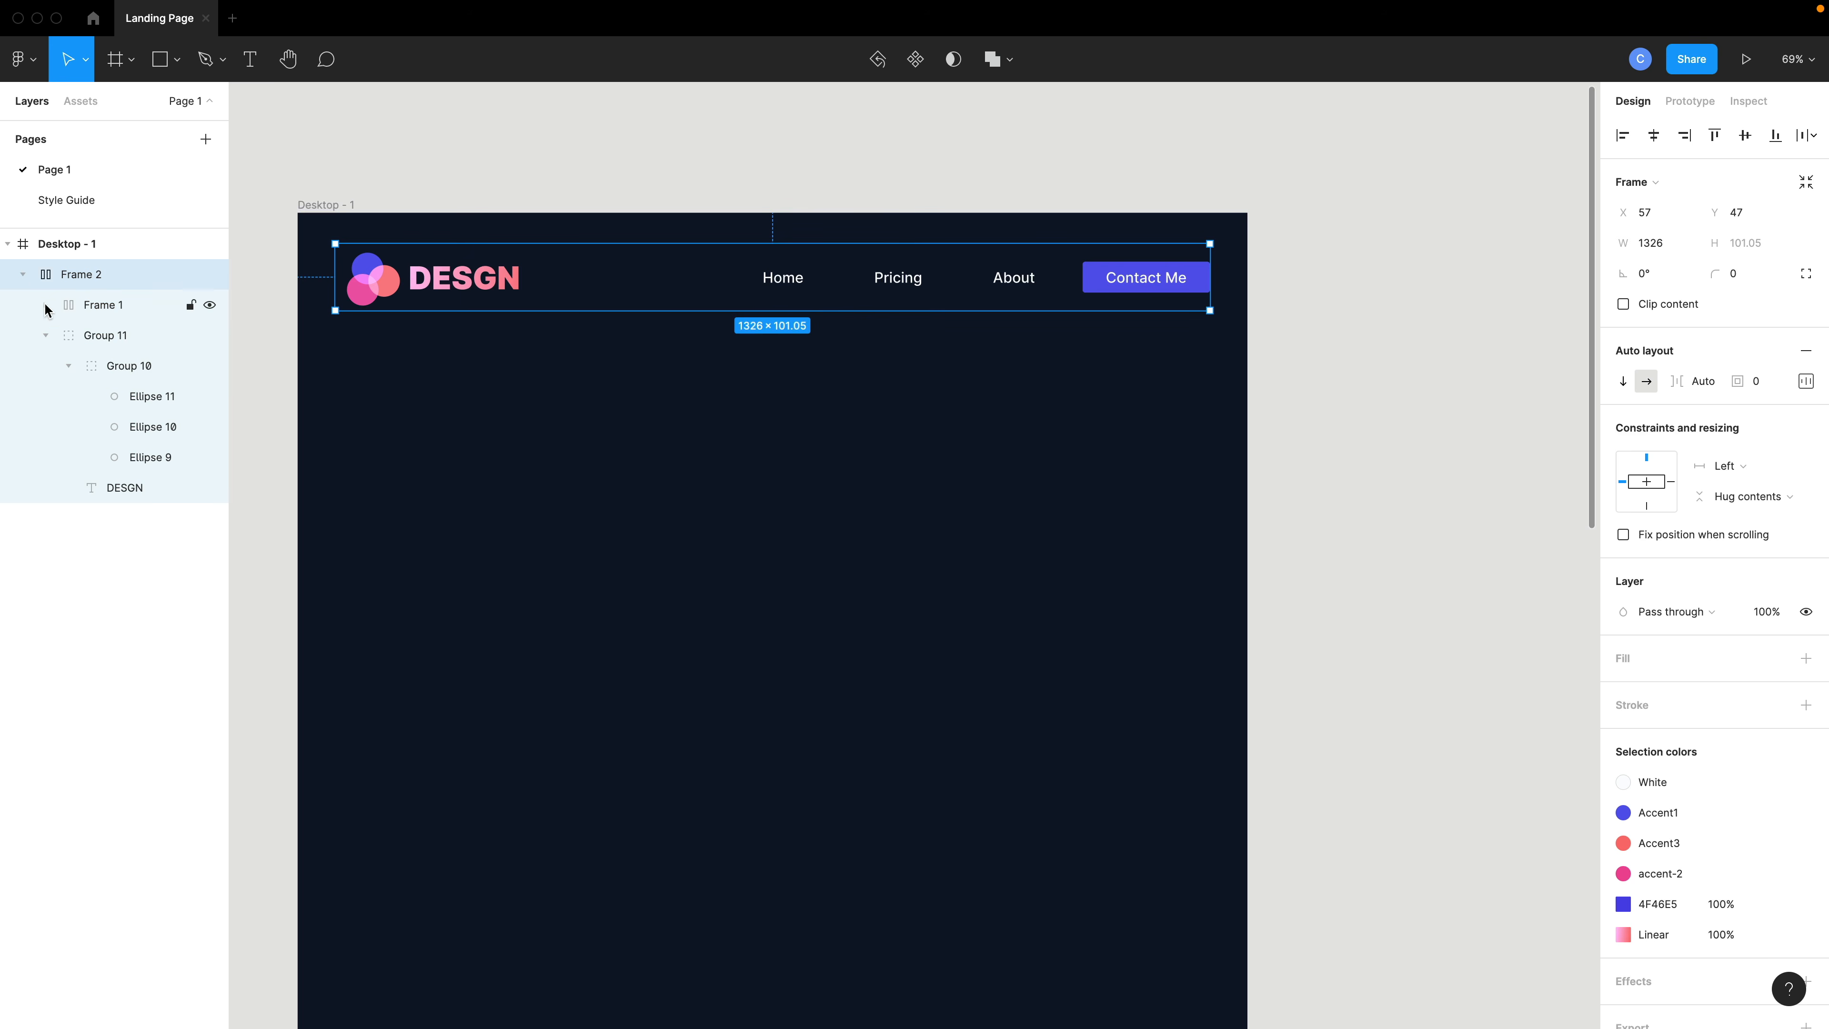
pyautogui.click(46, 336)
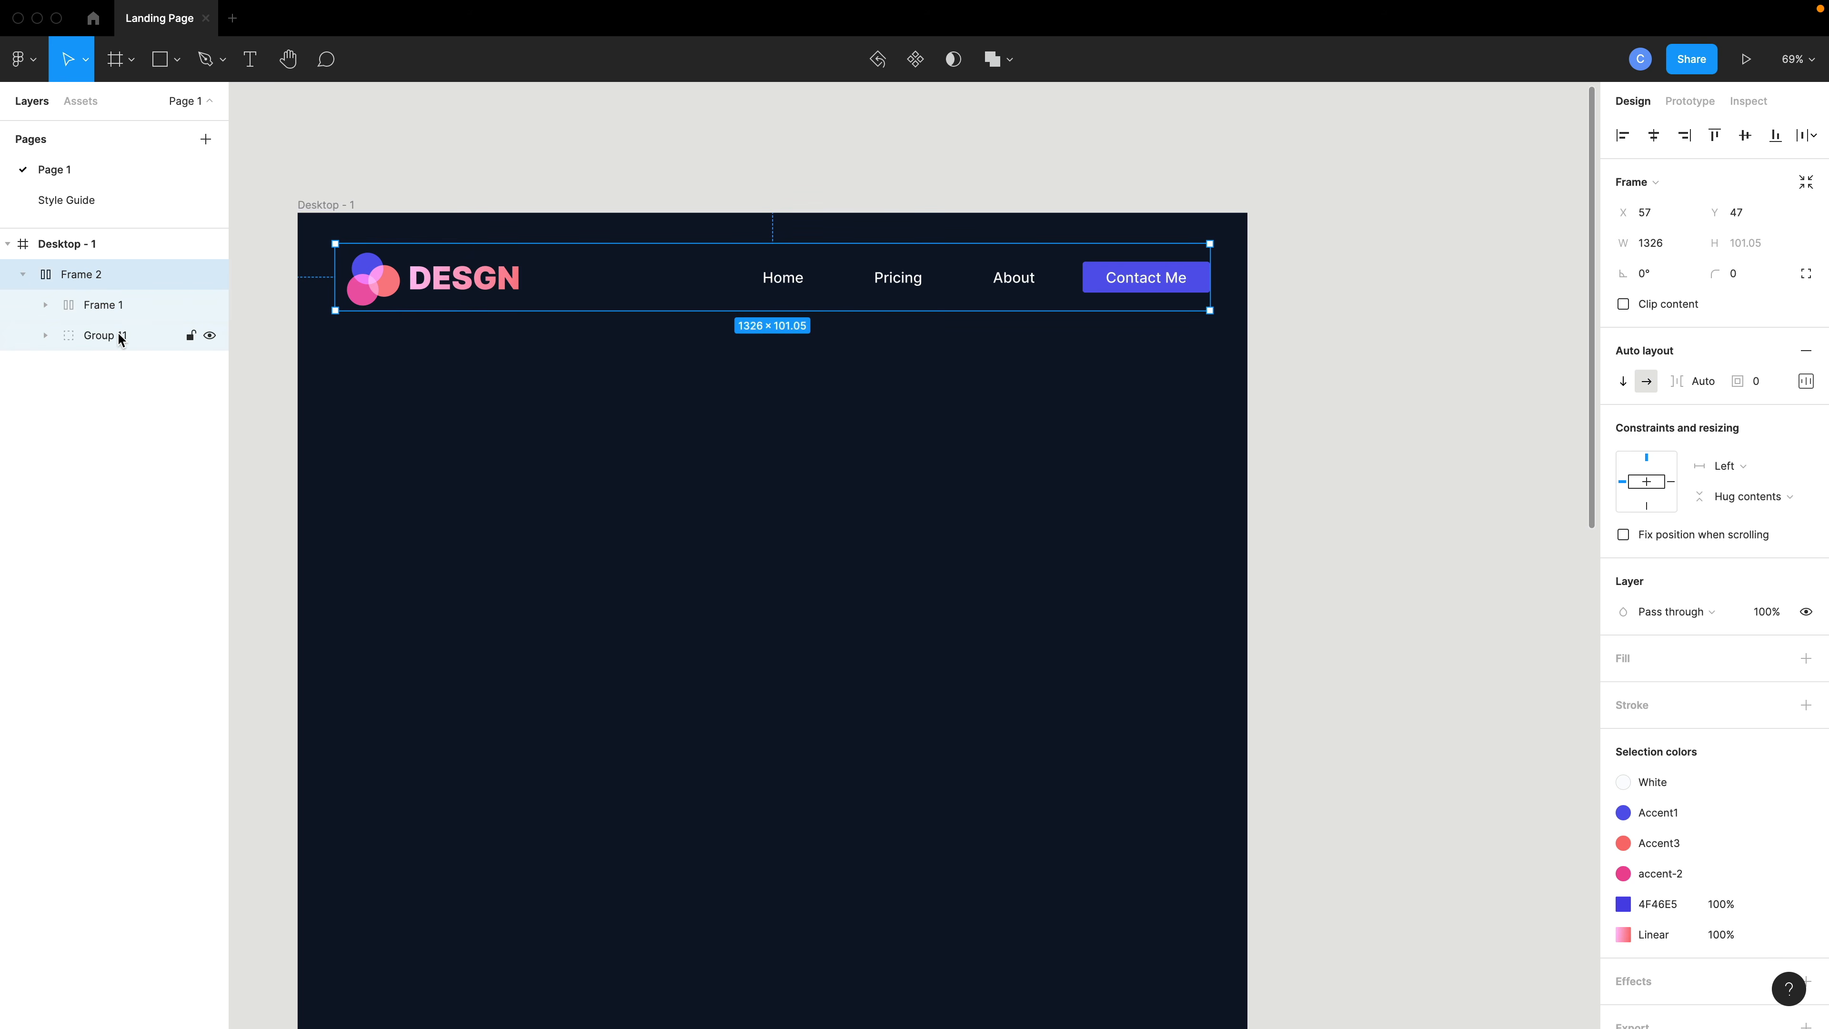
pyautogui.click(119, 336)
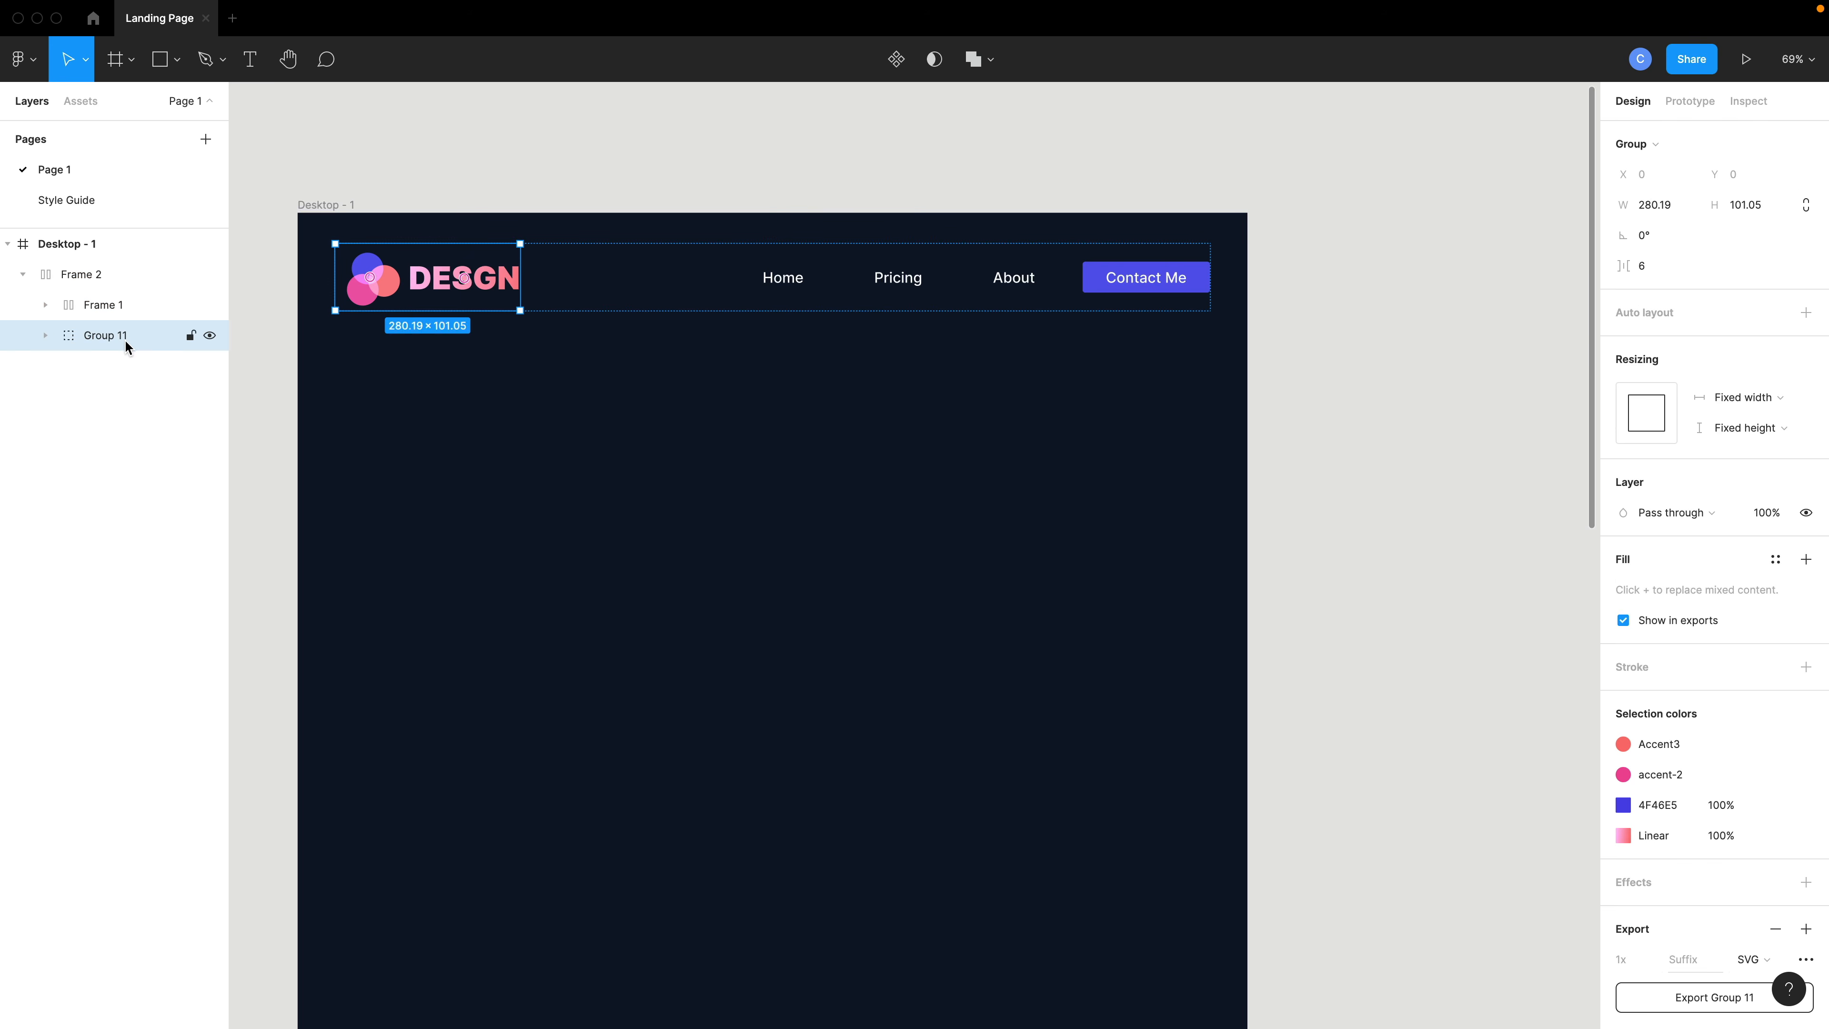
pyautogui.doubleClick(101, 307)
pyautogui.write('Nav ')
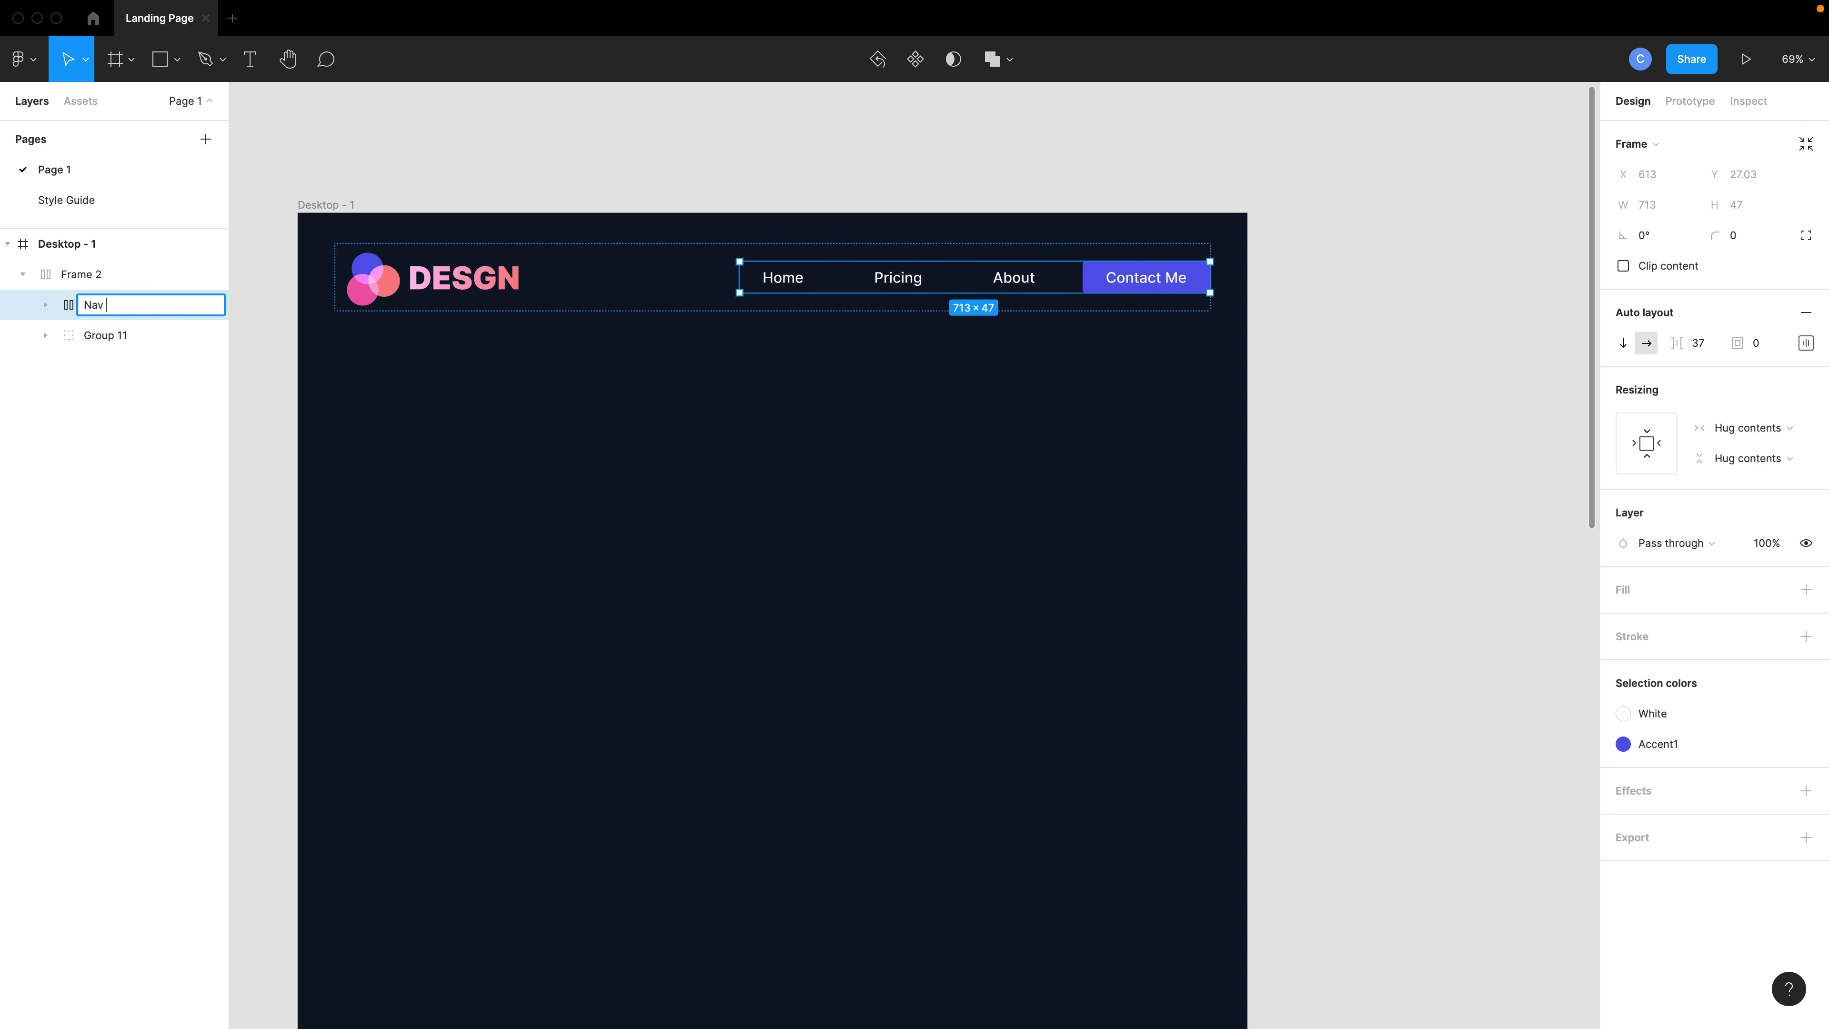
pyautogui.write('Links')
pyautogui.press('Return')
# - Rename the logo group to Logo
pyautogui.doubleClick(101, 335)
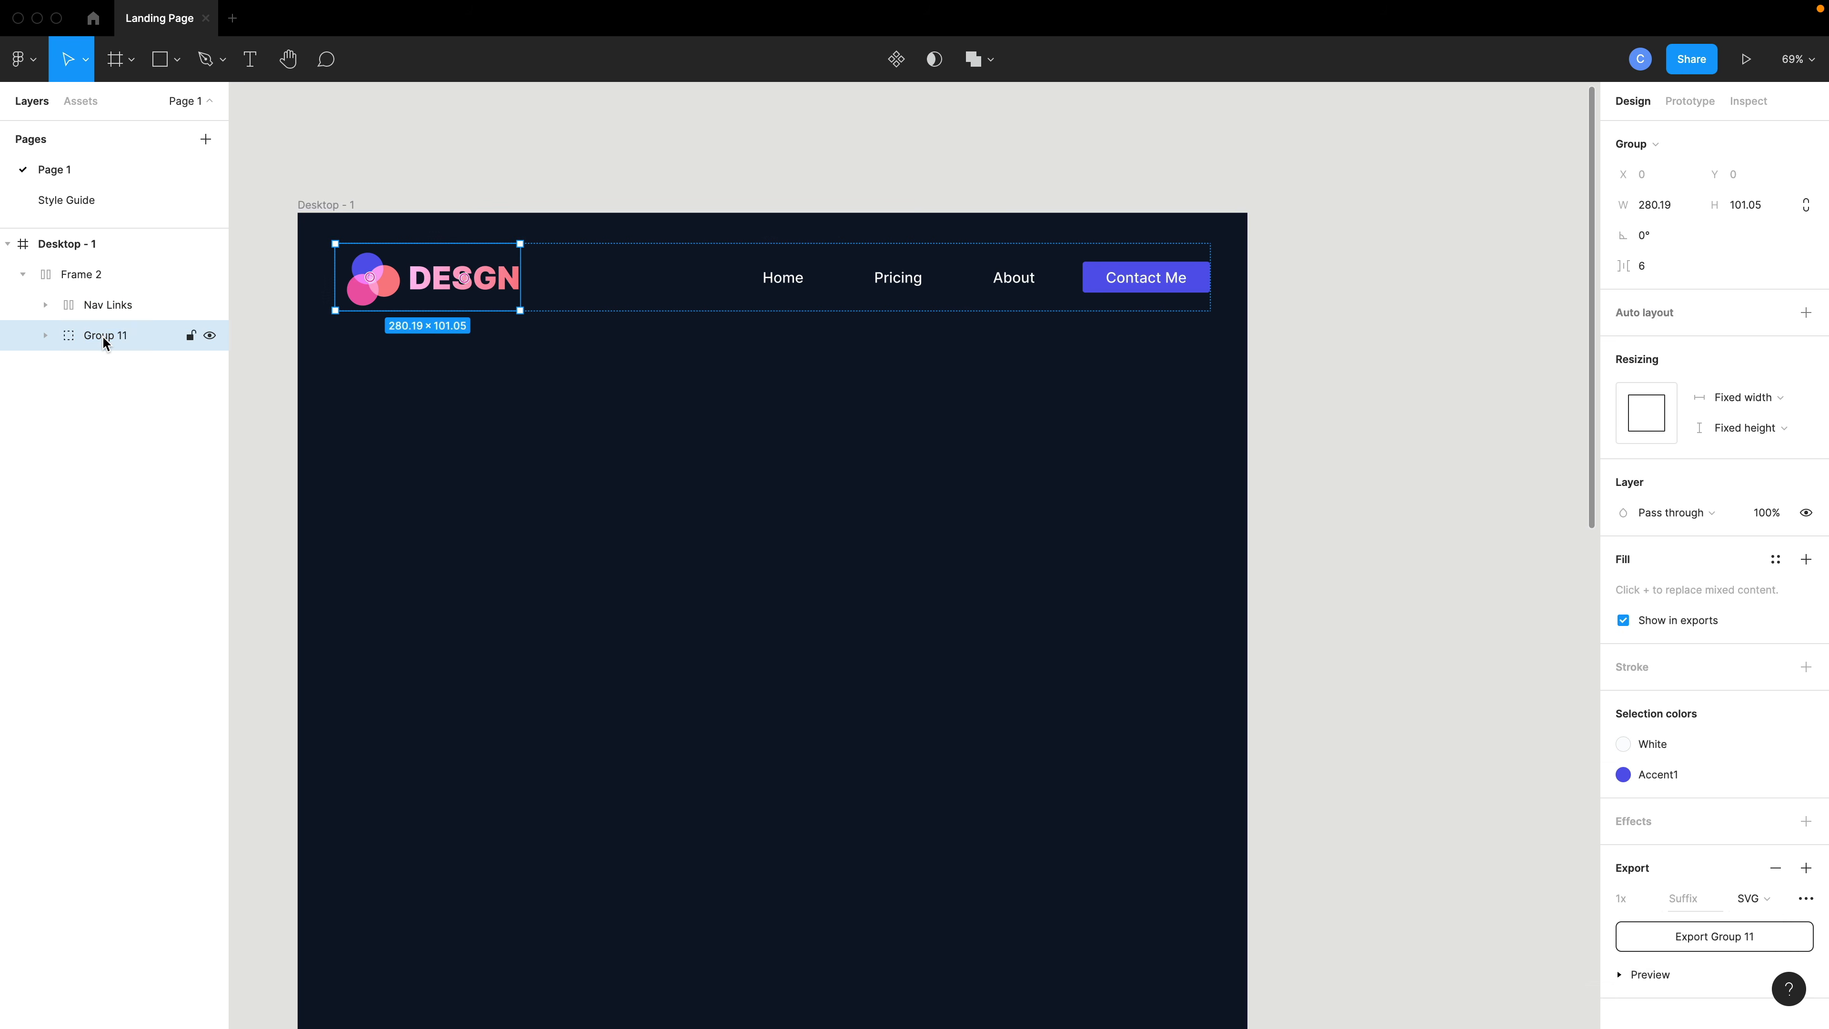
pyautogui.write('Logo')
pyautogui.press('Return')
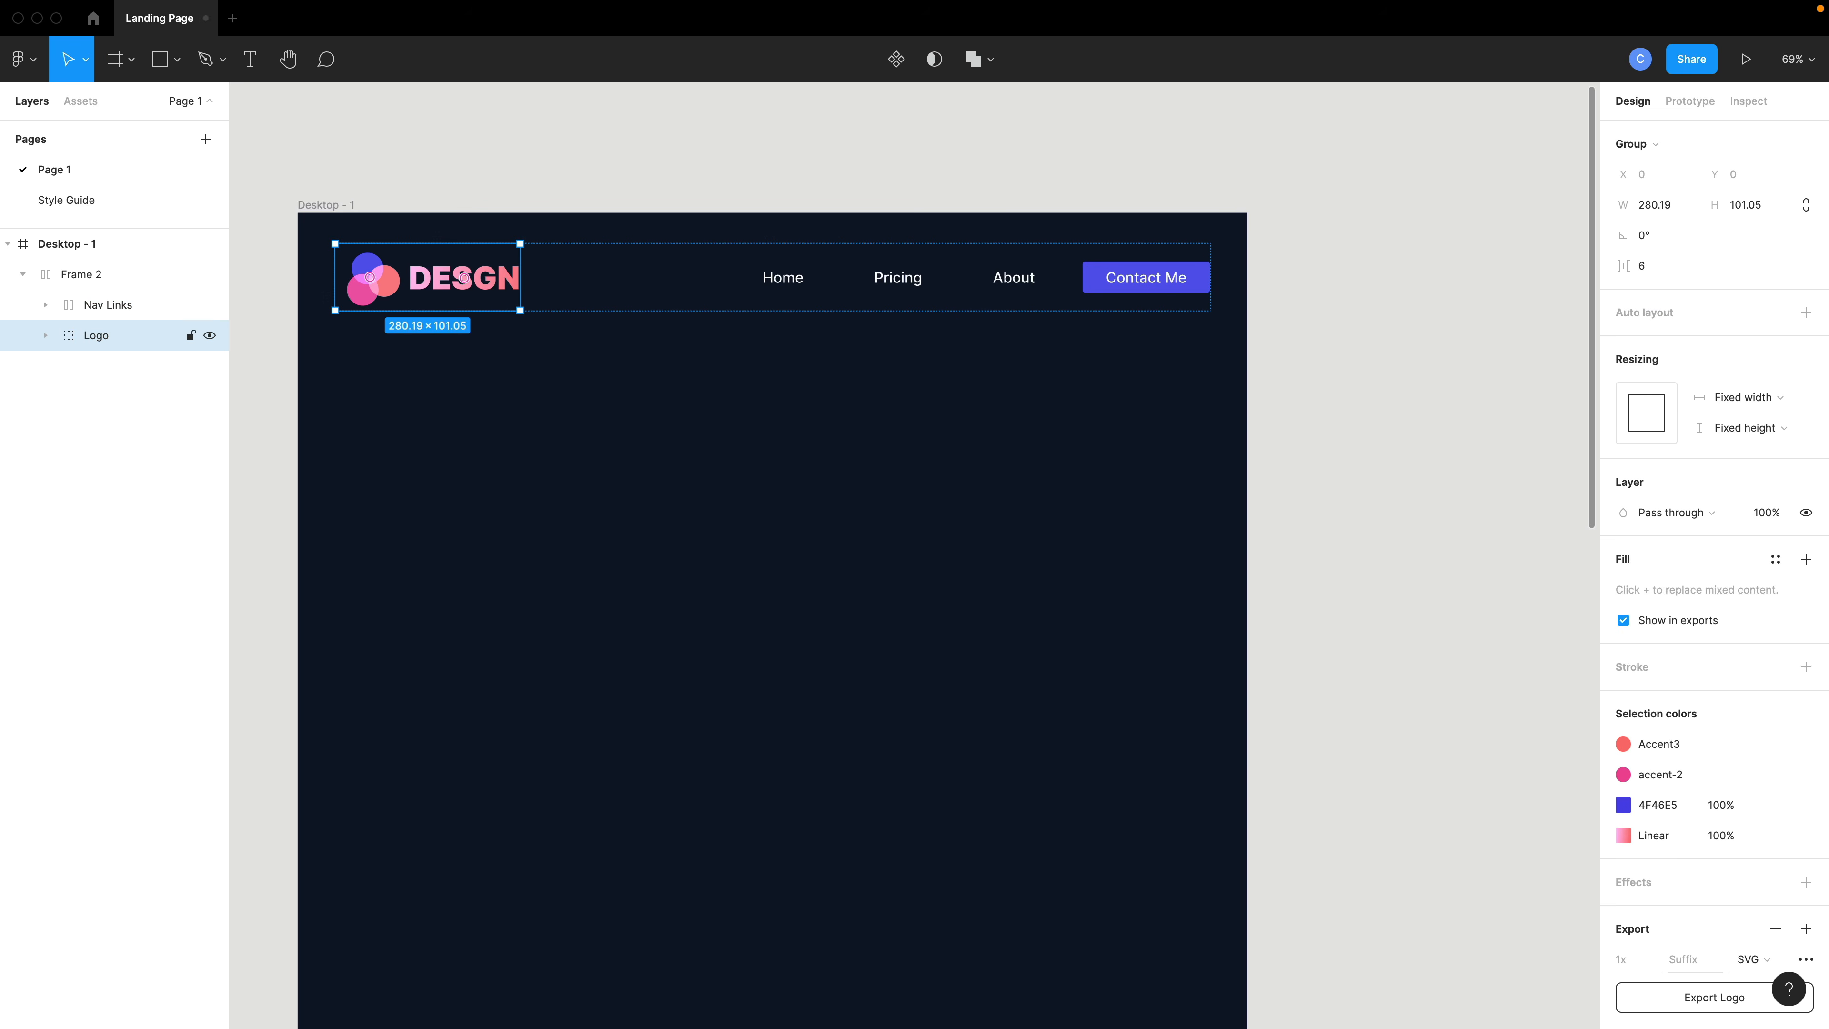
# - Rename the header frame to Nav
pyautogui.doubleClick(81, 274)
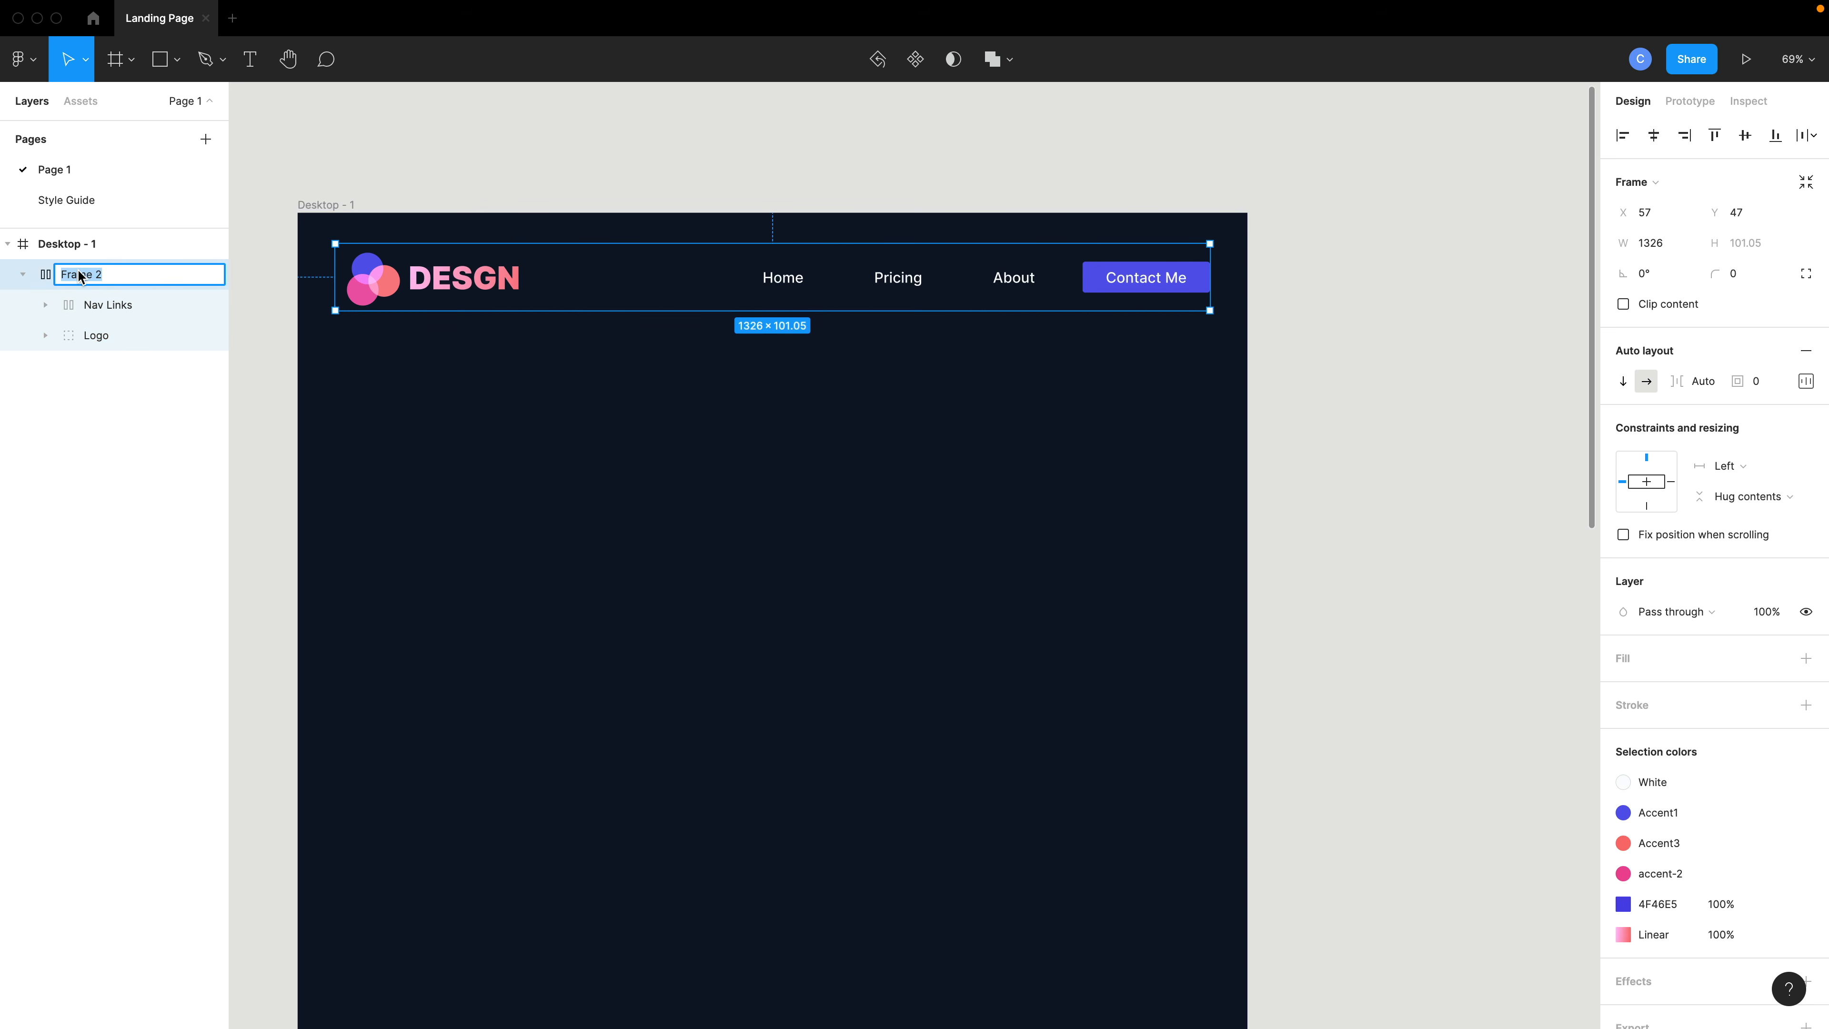
pyautogui.write('Nav')
pyautogui.press('Return')
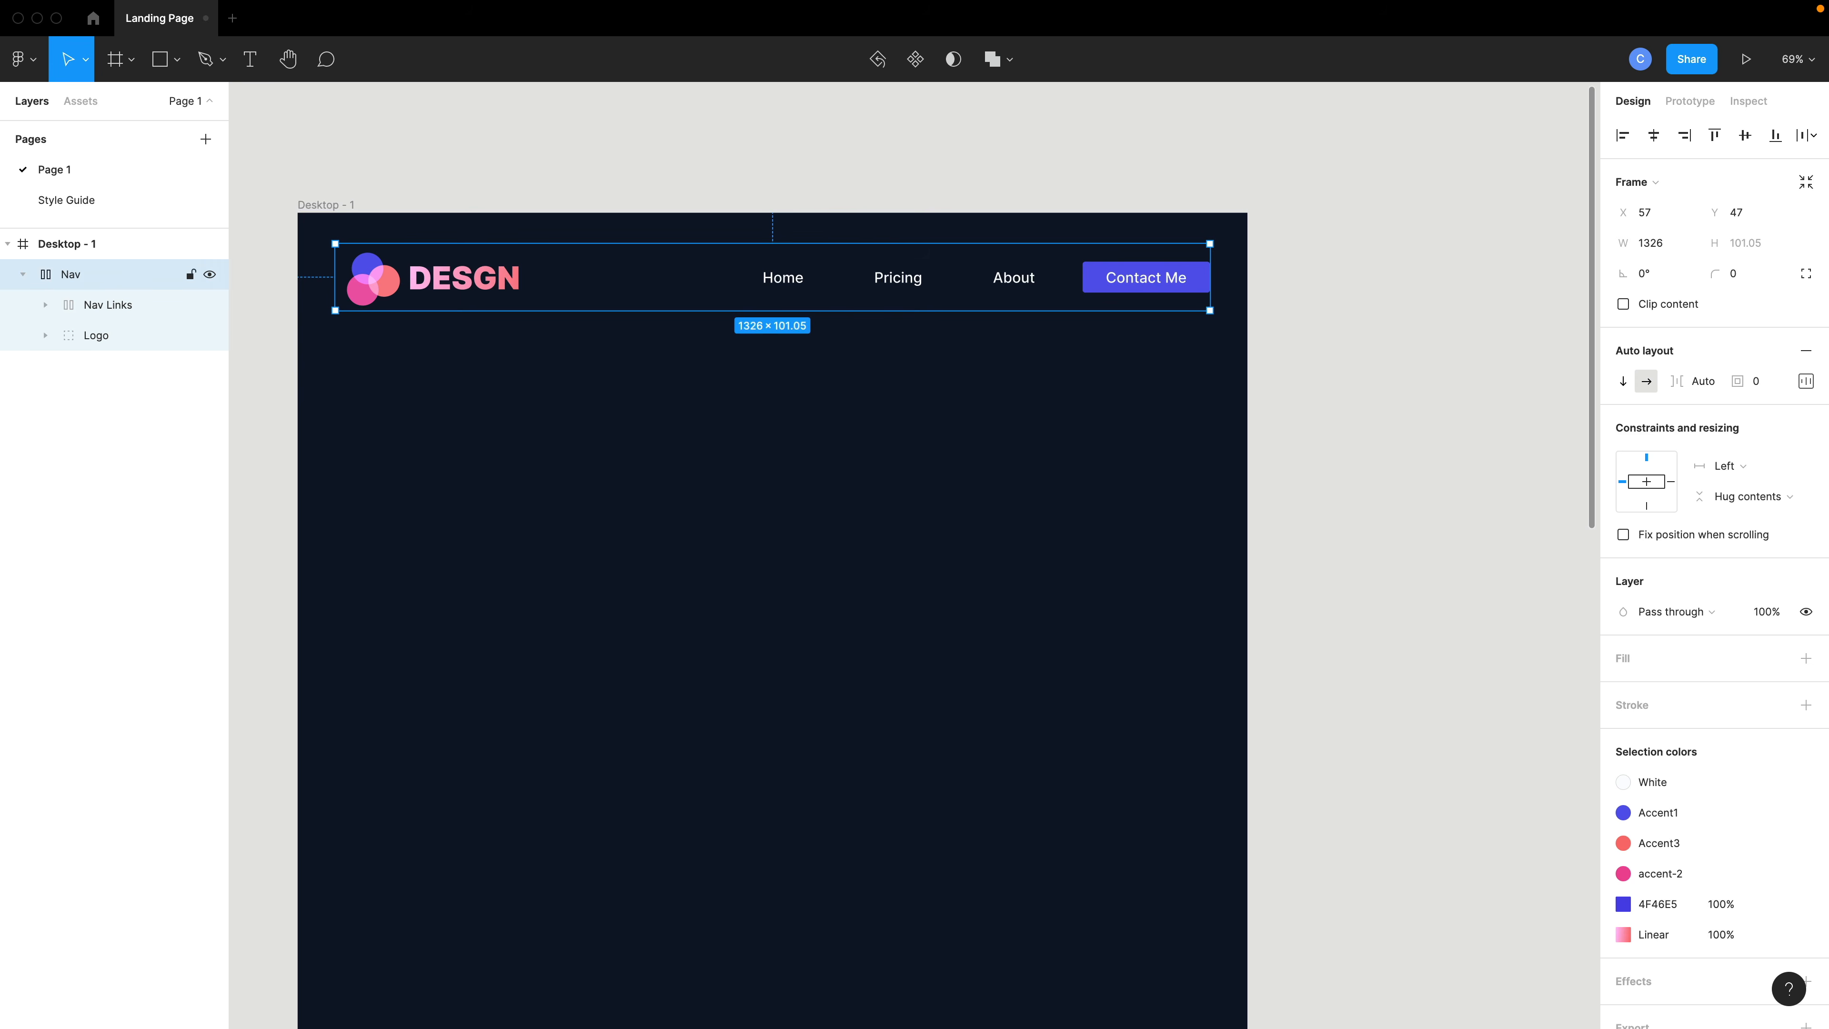
# - Place a TextScale component instance on the desktop frame, centered below the header at about Y 230
pyautogui.click(22, 274)
pyautogui.click(641, 196)
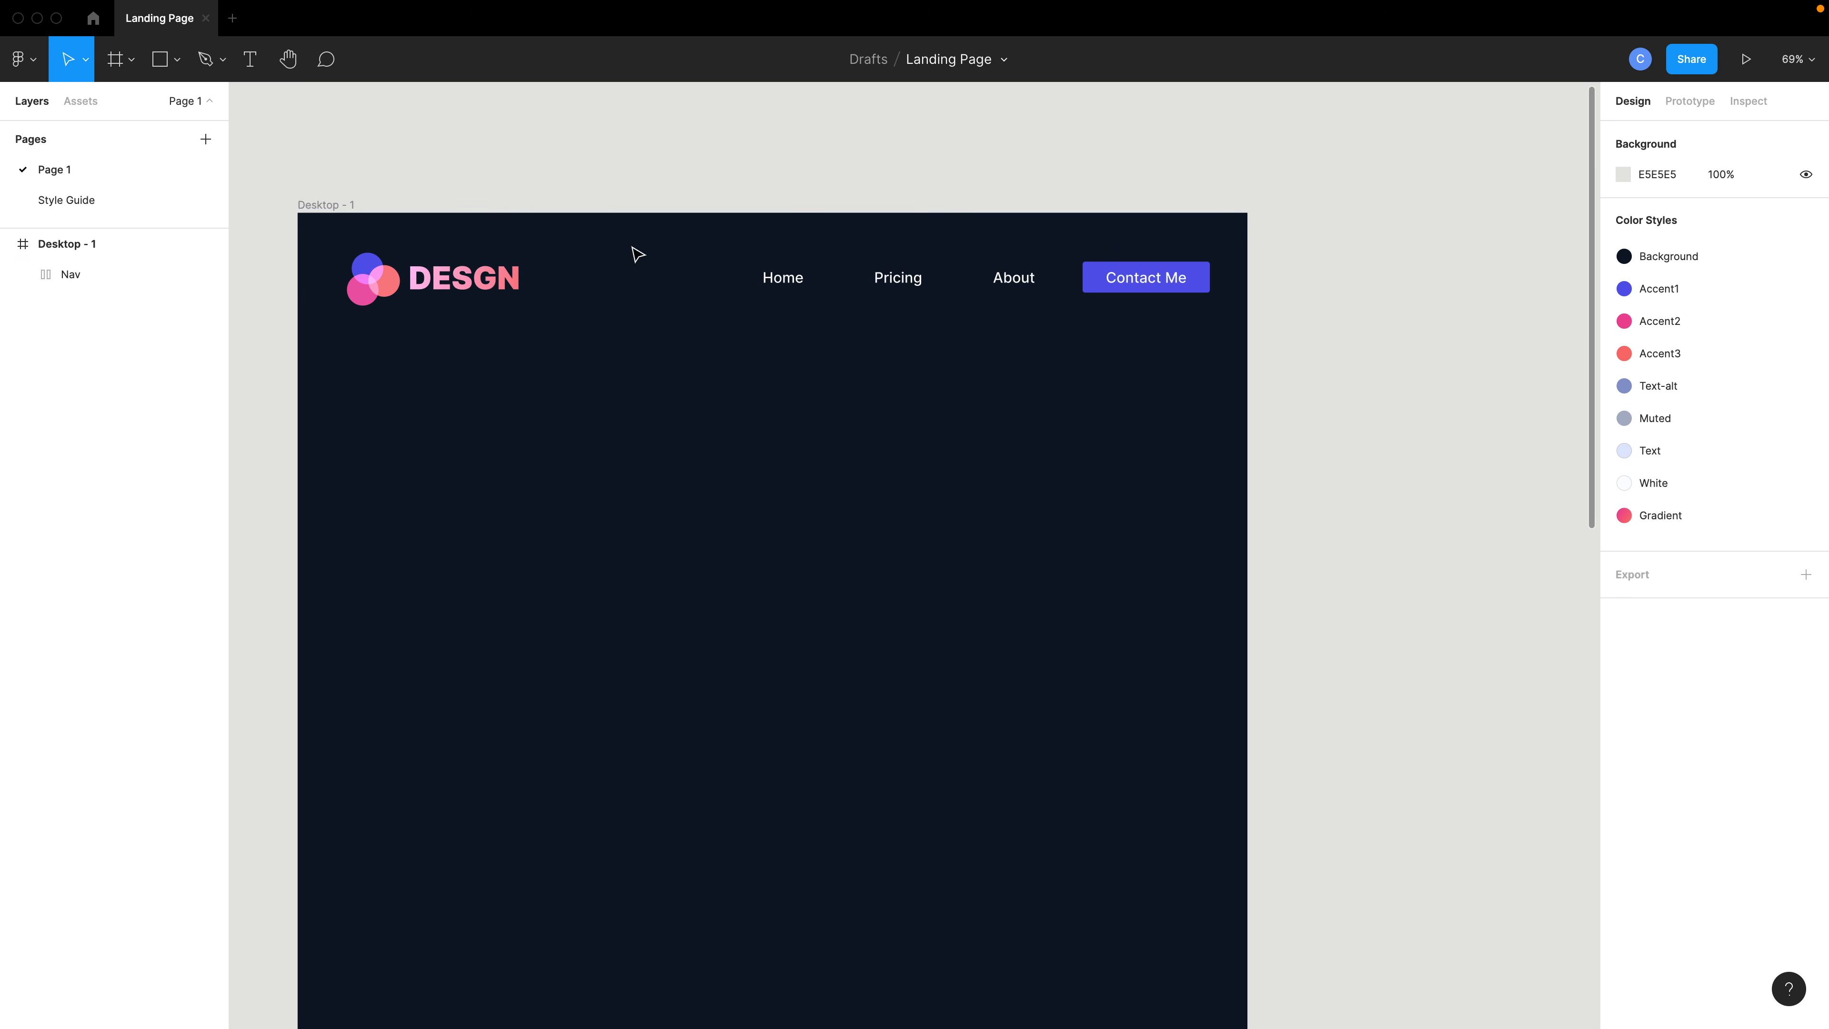
pyautogui.hscroll(-4, 564, 270)
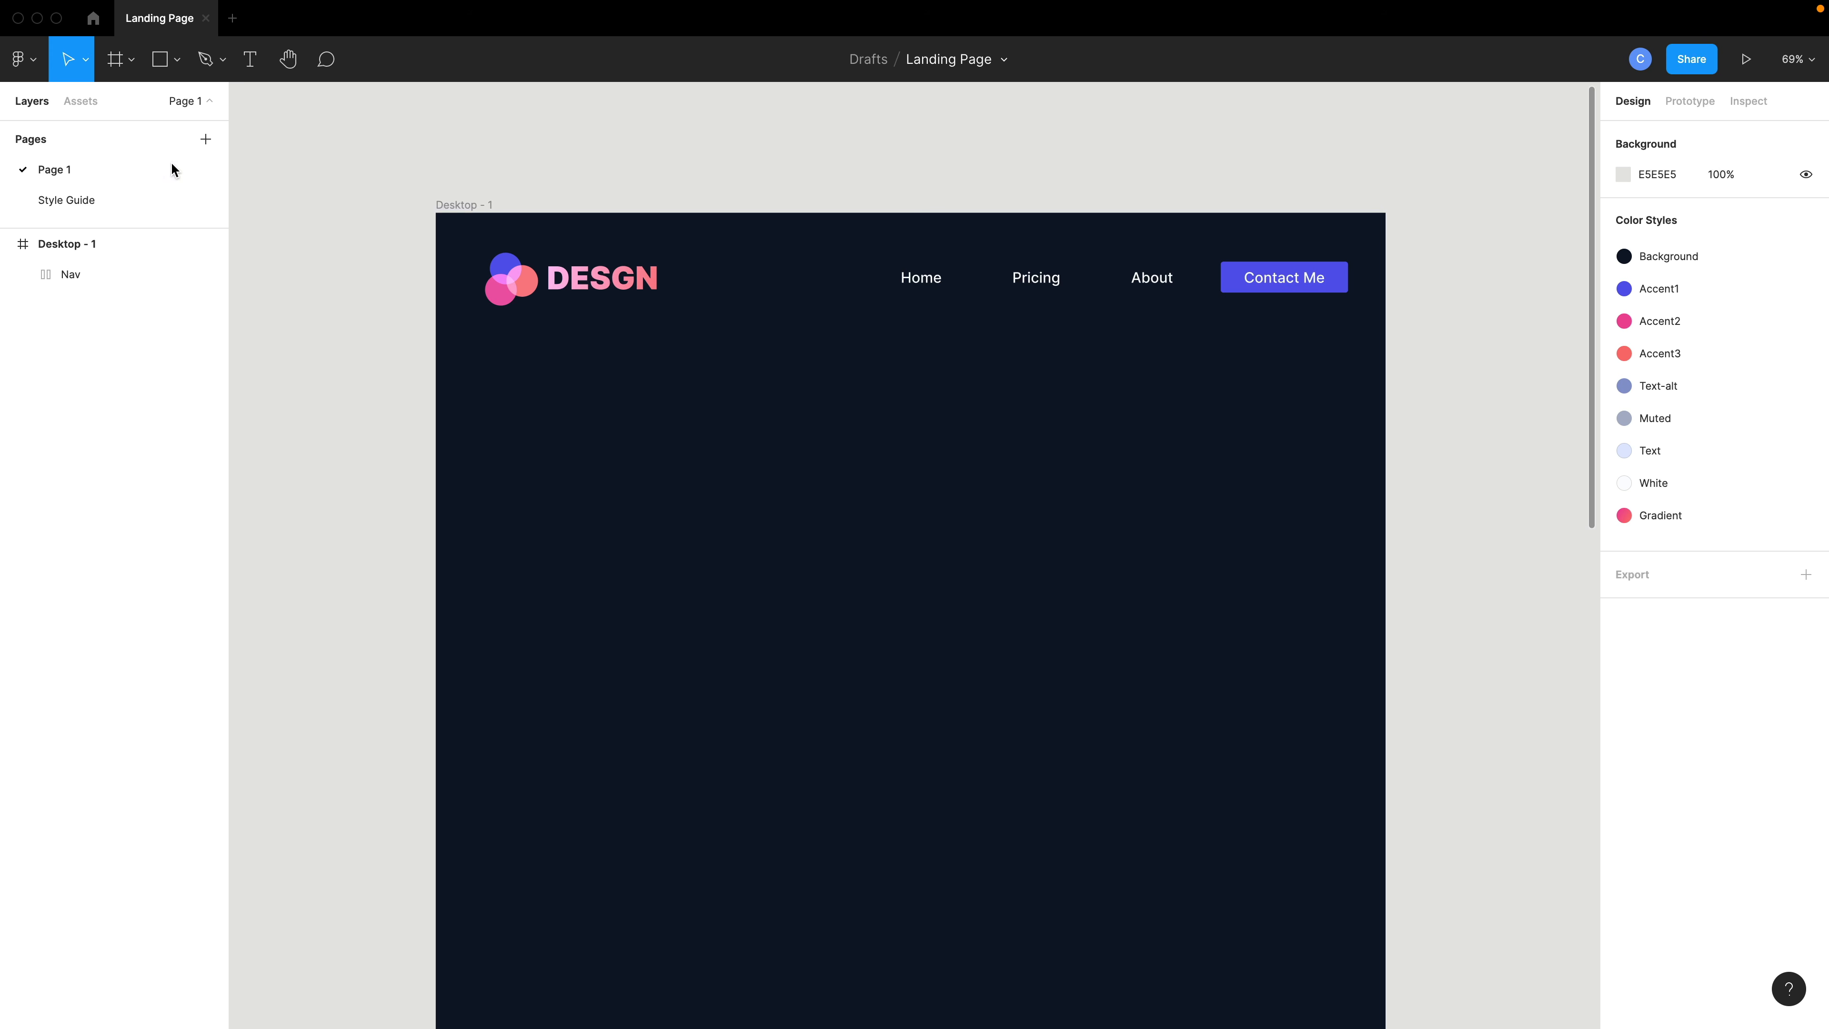
pyautogui.click(87, 107)
pyautogui.moveTo(148, 231); pyautogui.dragTo(909, 382)
pyautogui.hotkey('shift', 'i')
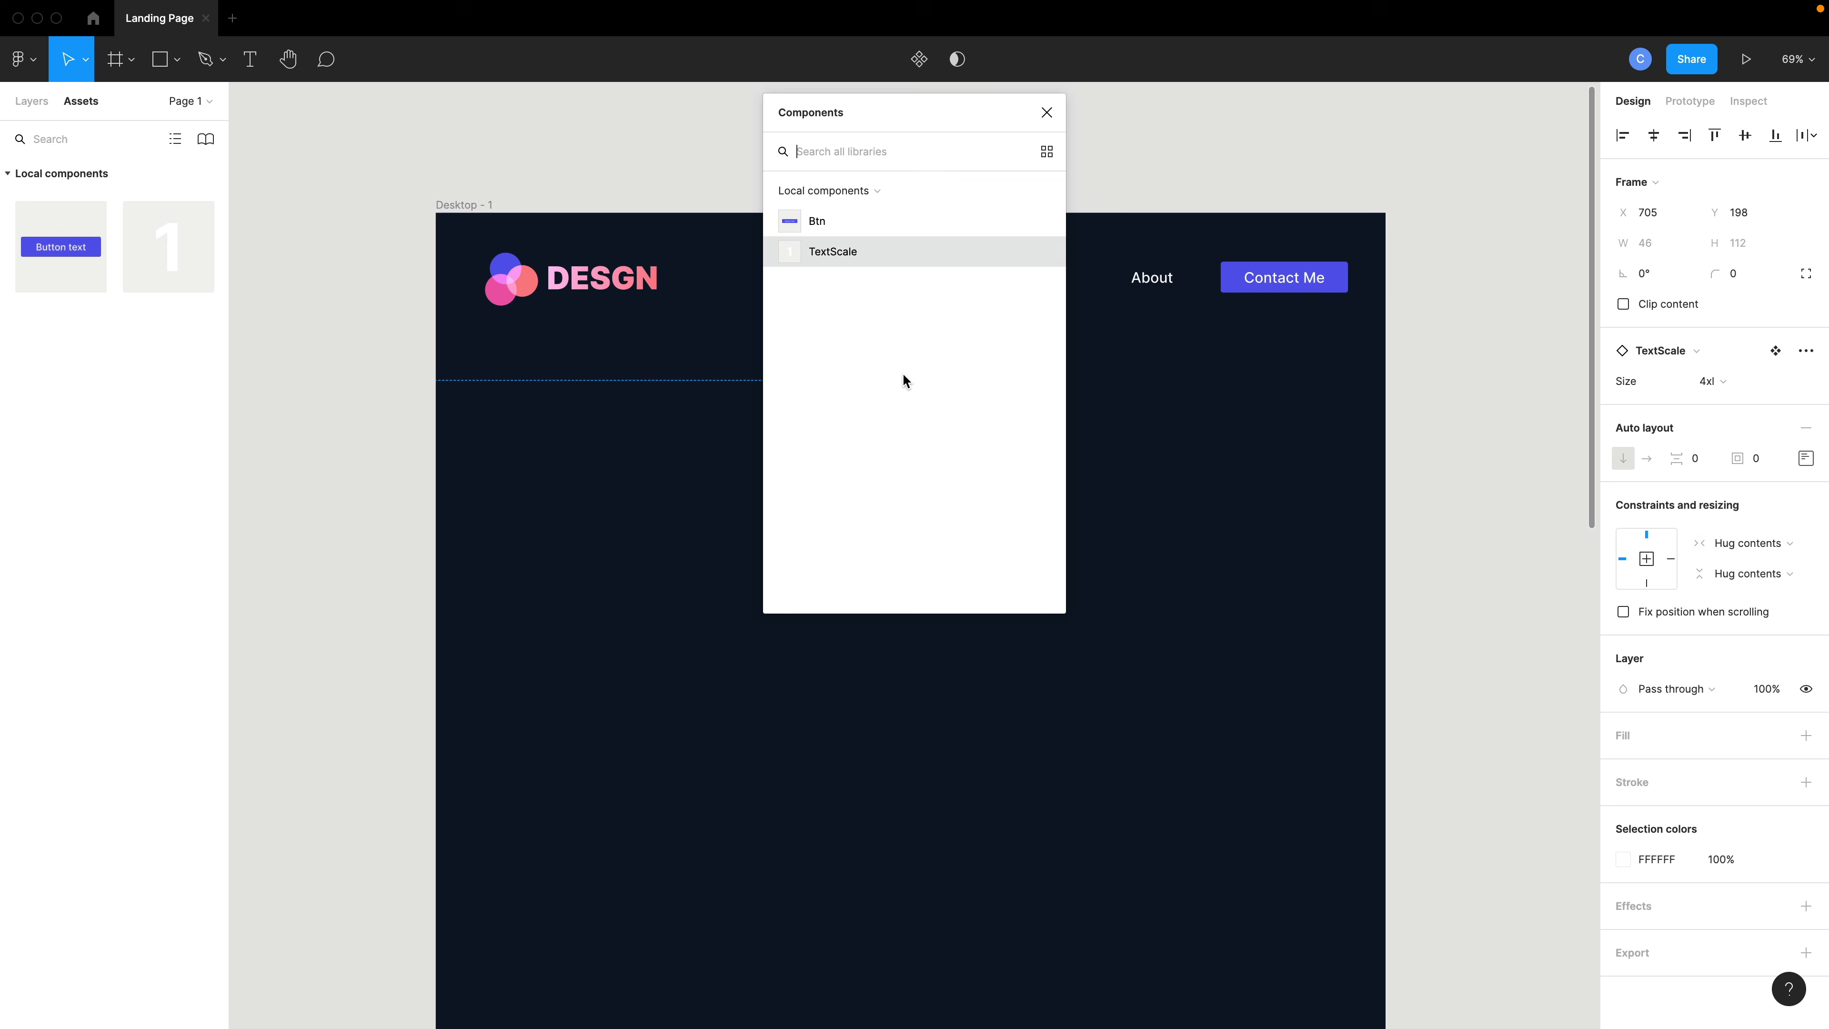
pyautogui.press('Escape')
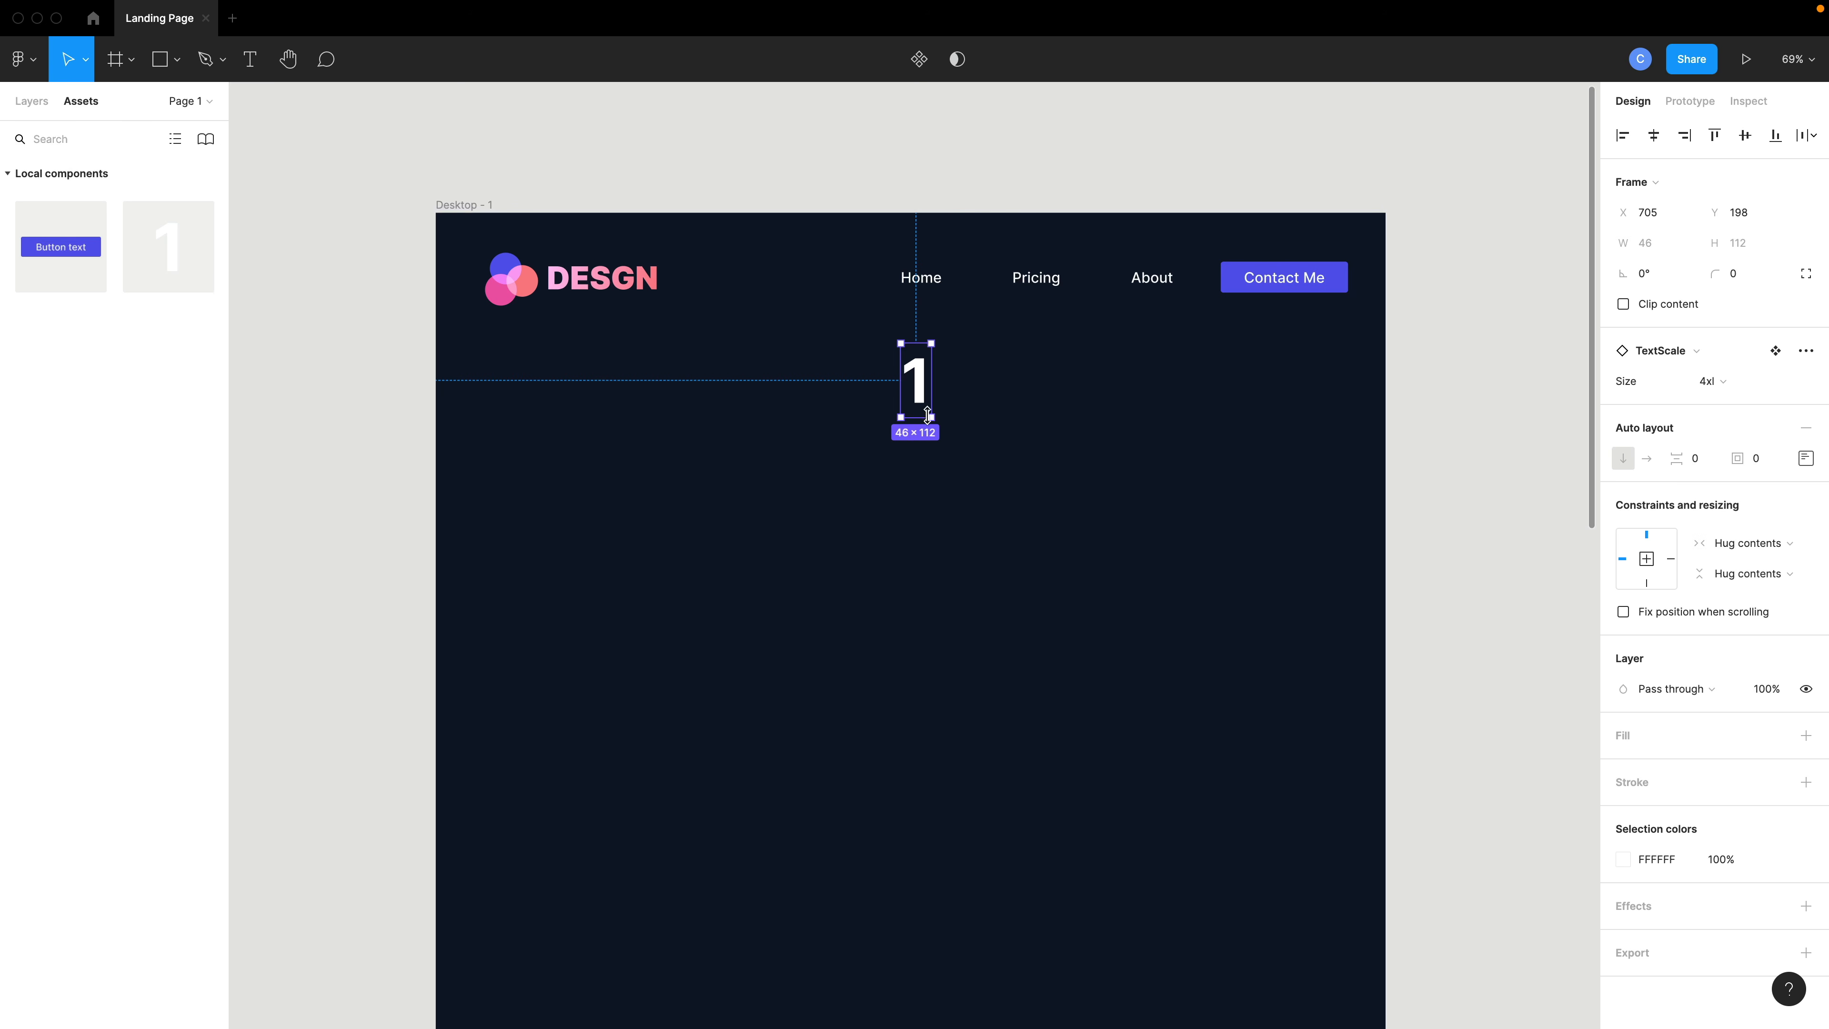
pyautogui.moveTo(922, 400); pyautogui.dragTo(922, 422)
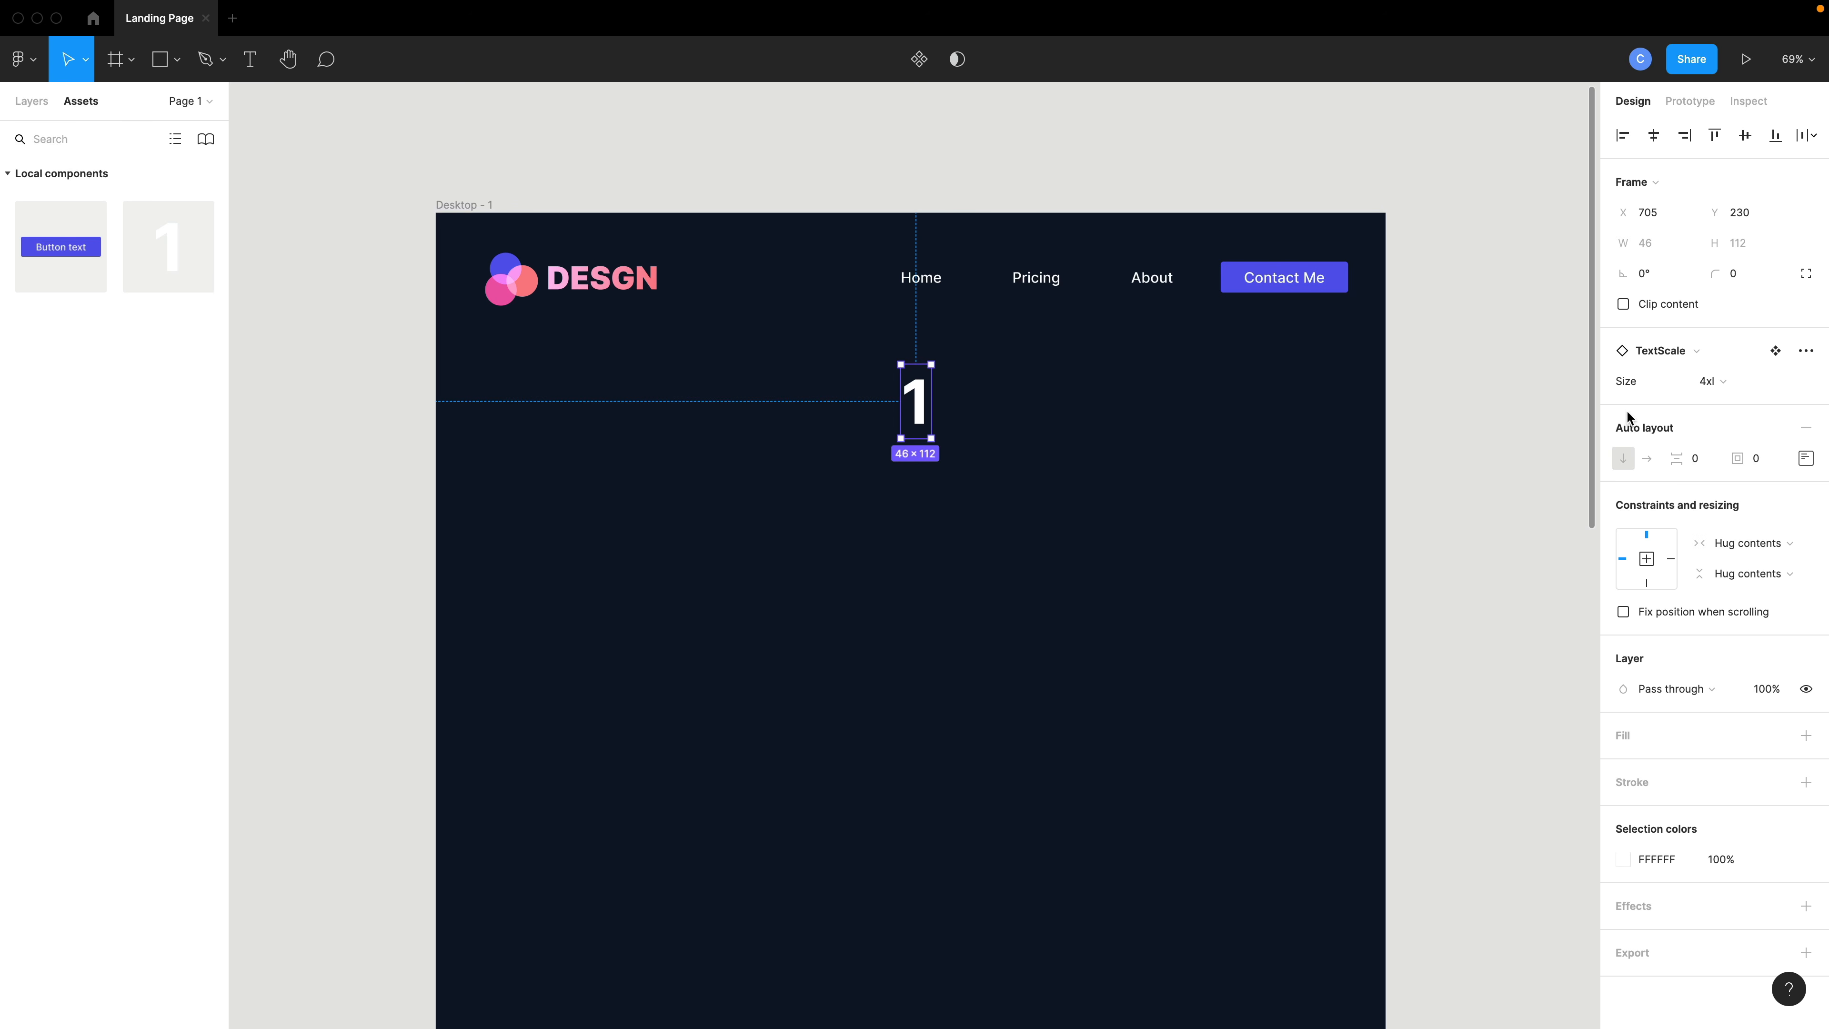
# - Change the TextScale instance's text weight to Medium
pyautogui.click(1704, 388)
pyautogui.click(1737, 389)
pyautogui.doubleClick(926, 409)
pyautogui.doubleClick(921, 402)
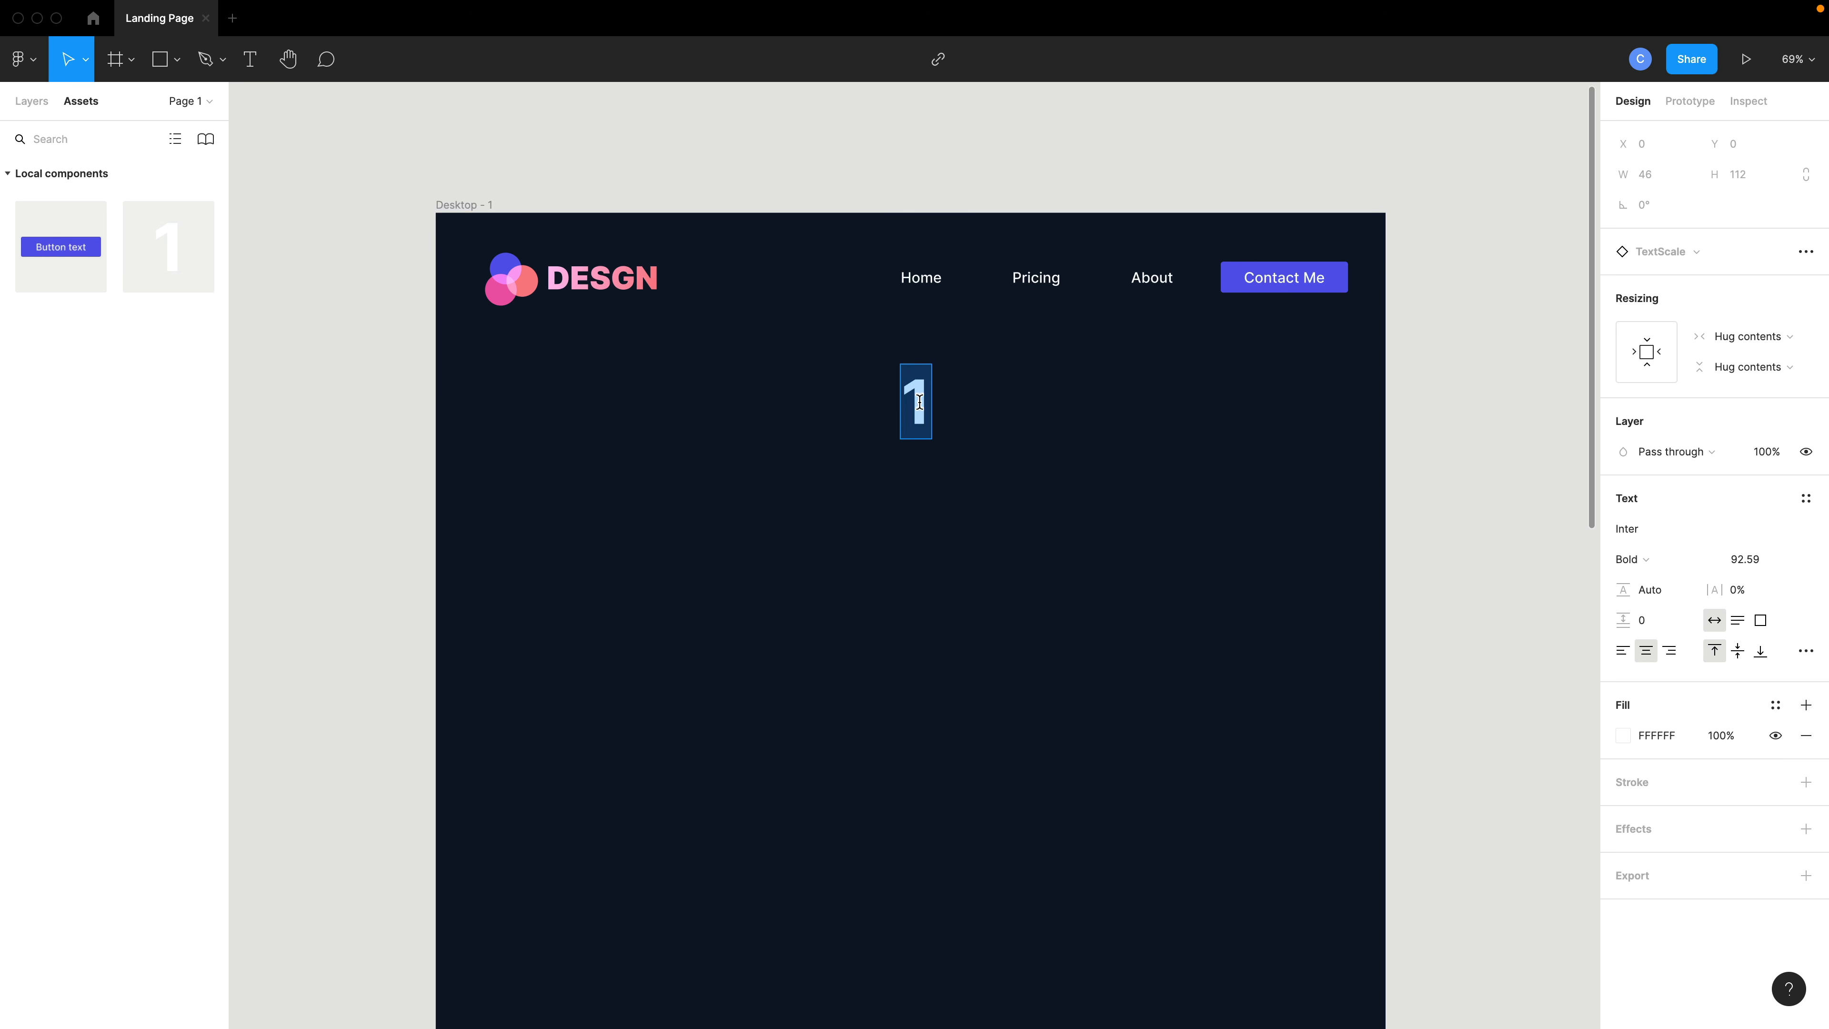
pyautogui.click(1632, 560)
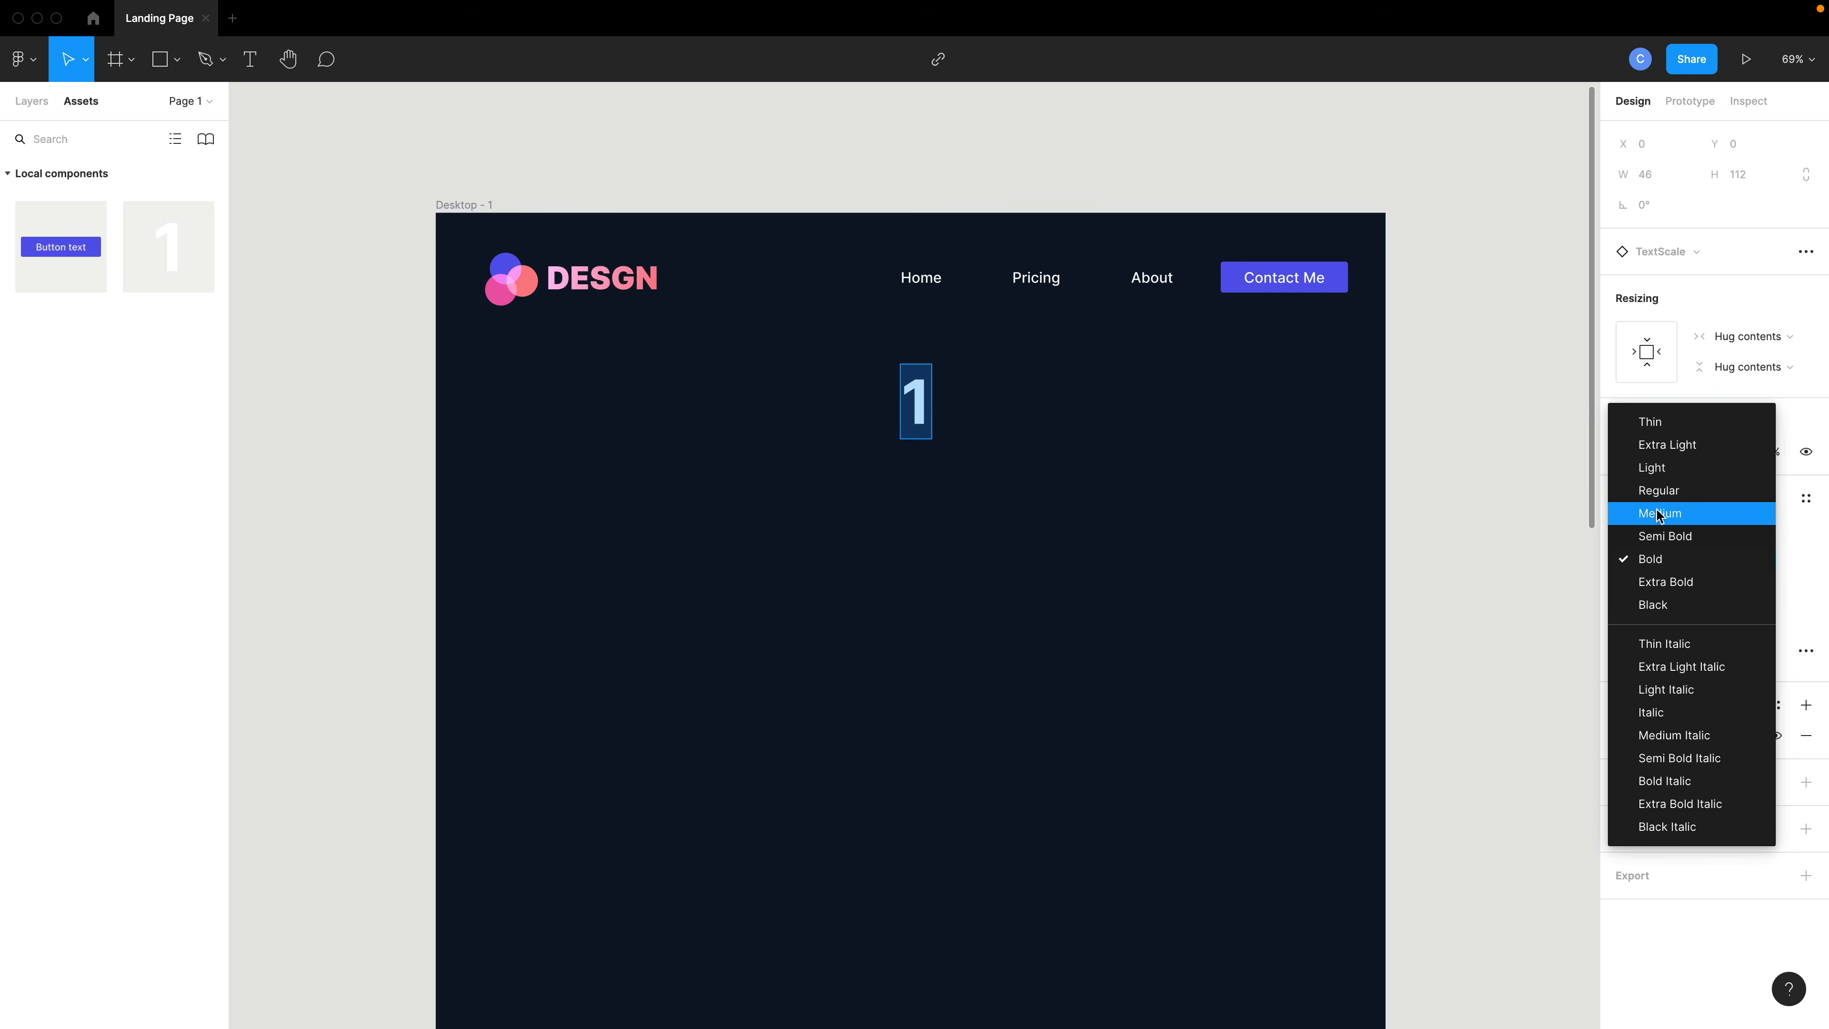
pyautogui.click(1656, 515)
pyautogui.press('Escape')
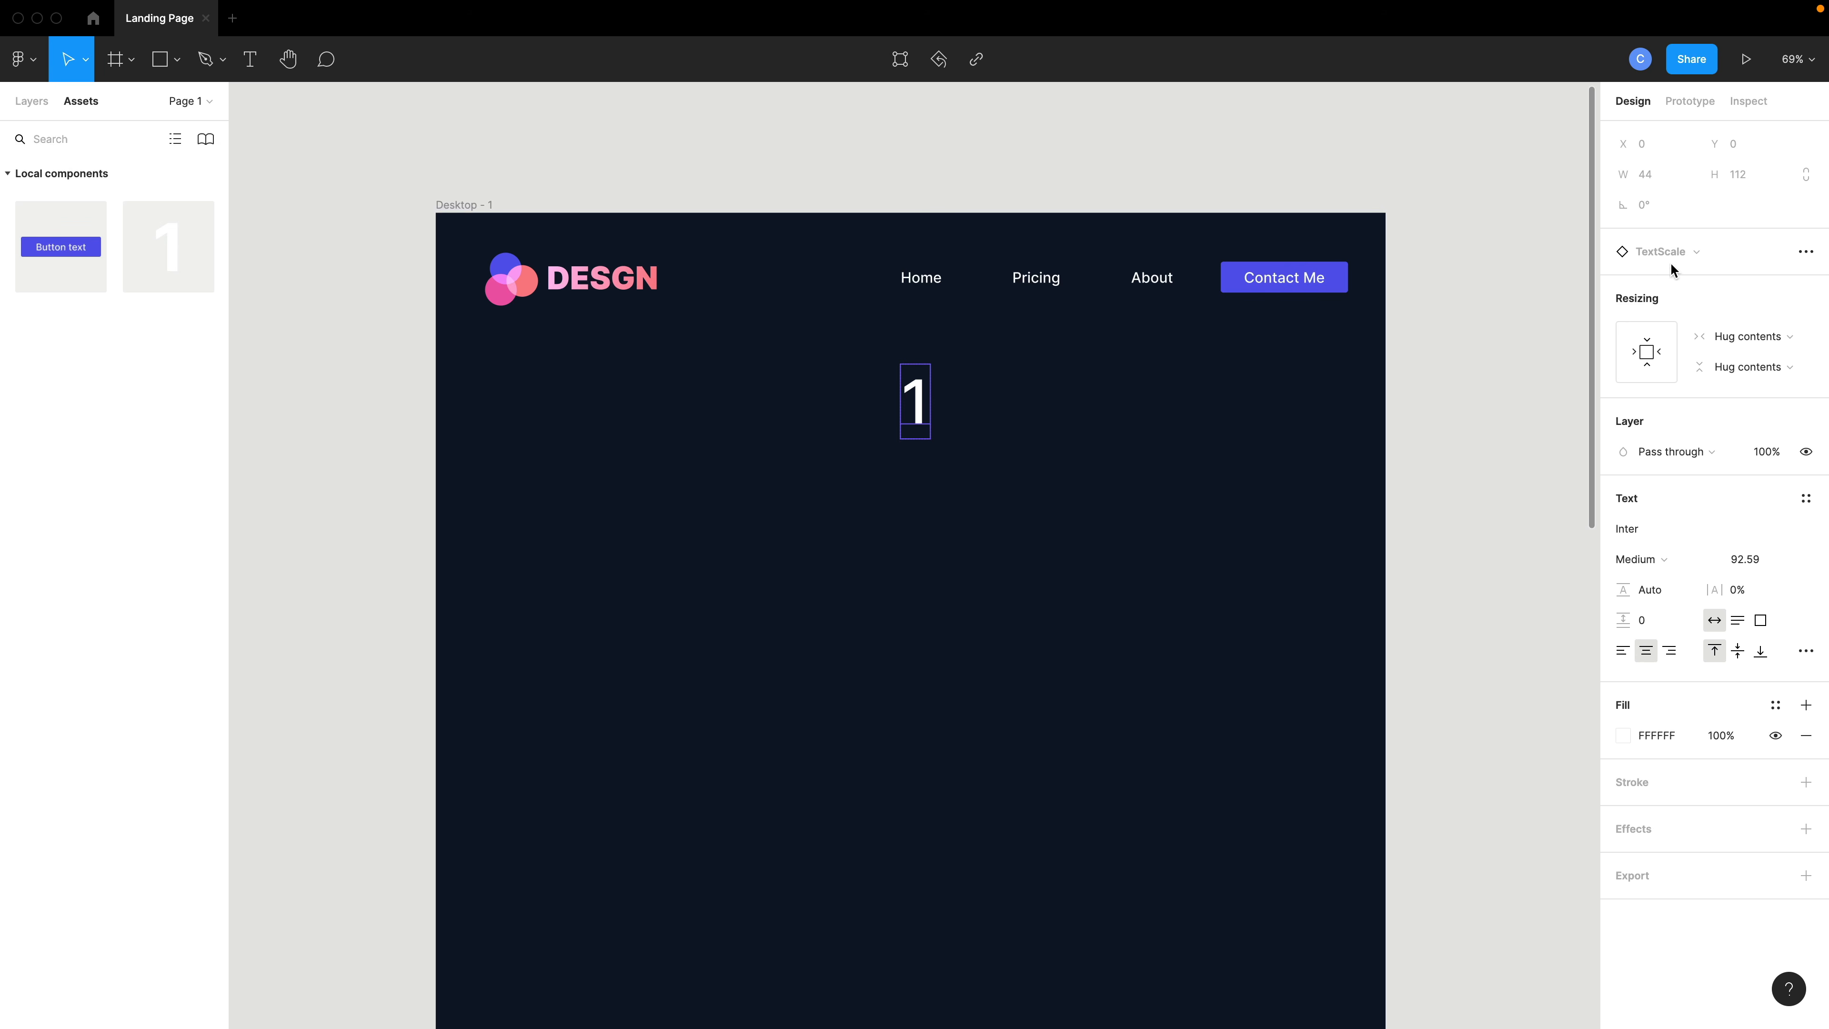
# - Try switching the TextScale instance's size to 3xl and back to 4xl
pyautogui.click(966, 414)
pyautogui.click(917, 416)
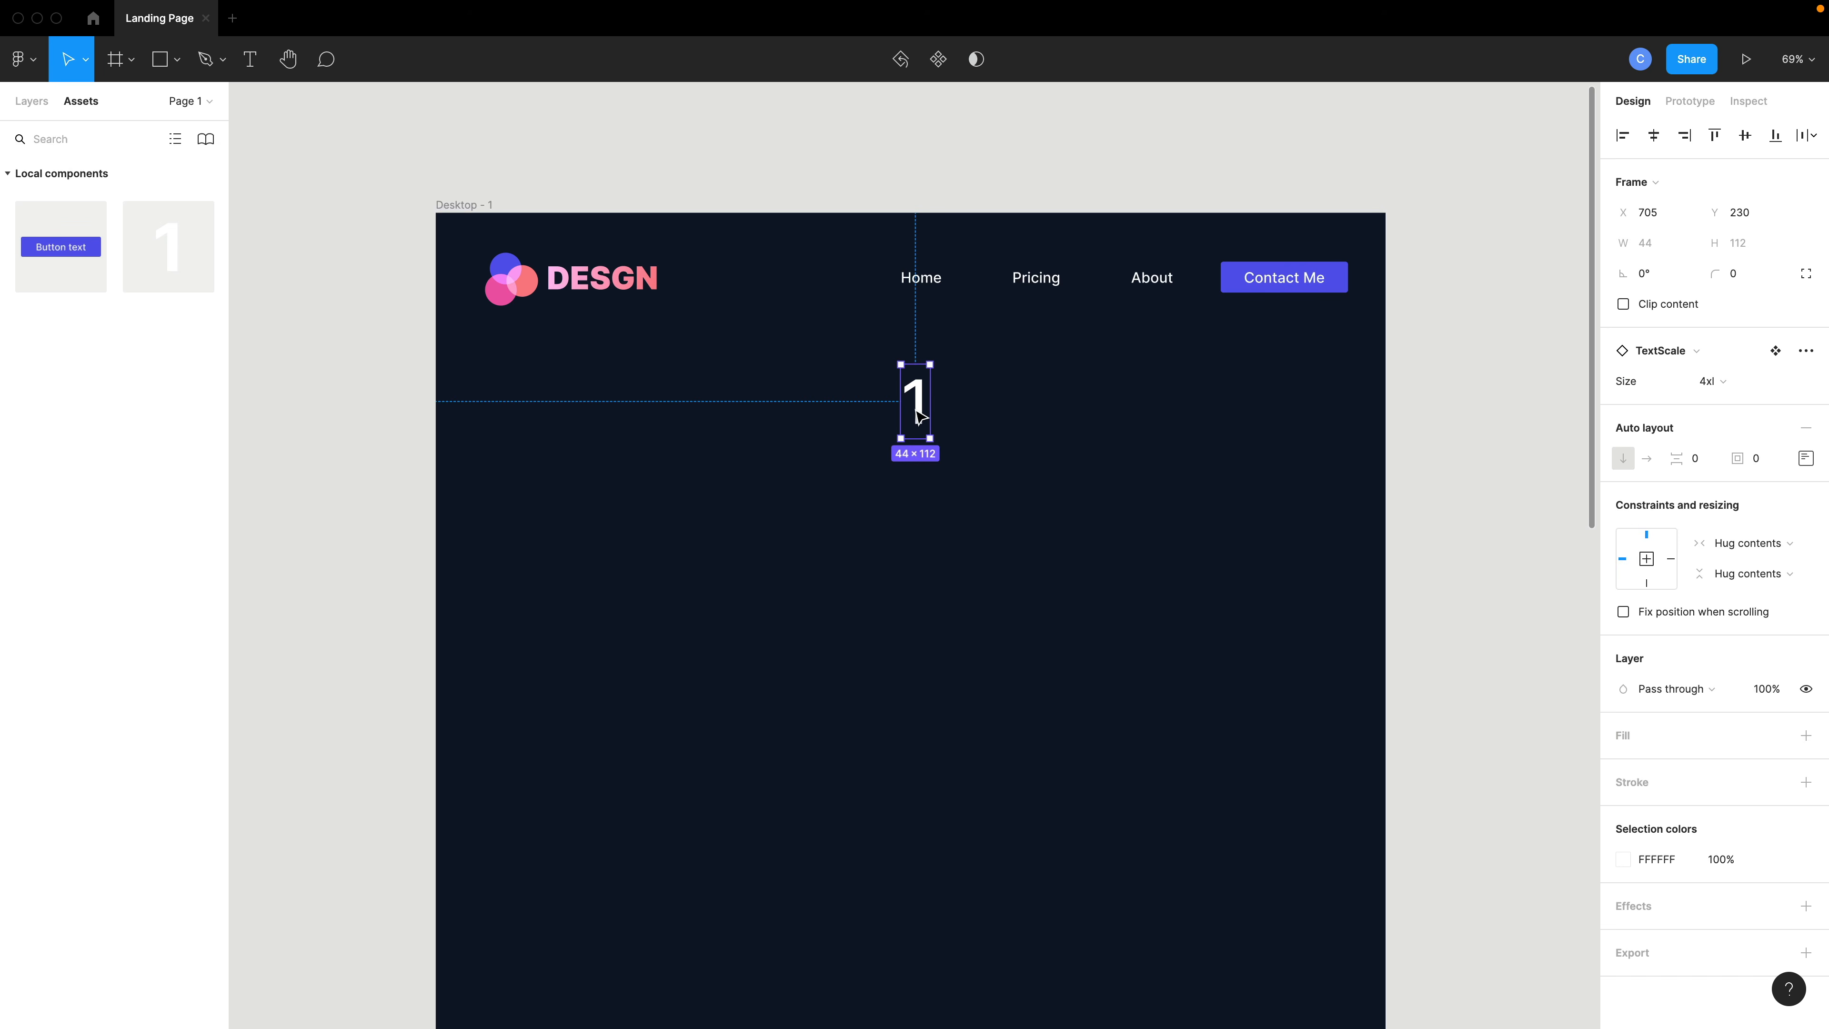
pyautogui.click(1719, 383)
pyautogui.click(1732, 409)
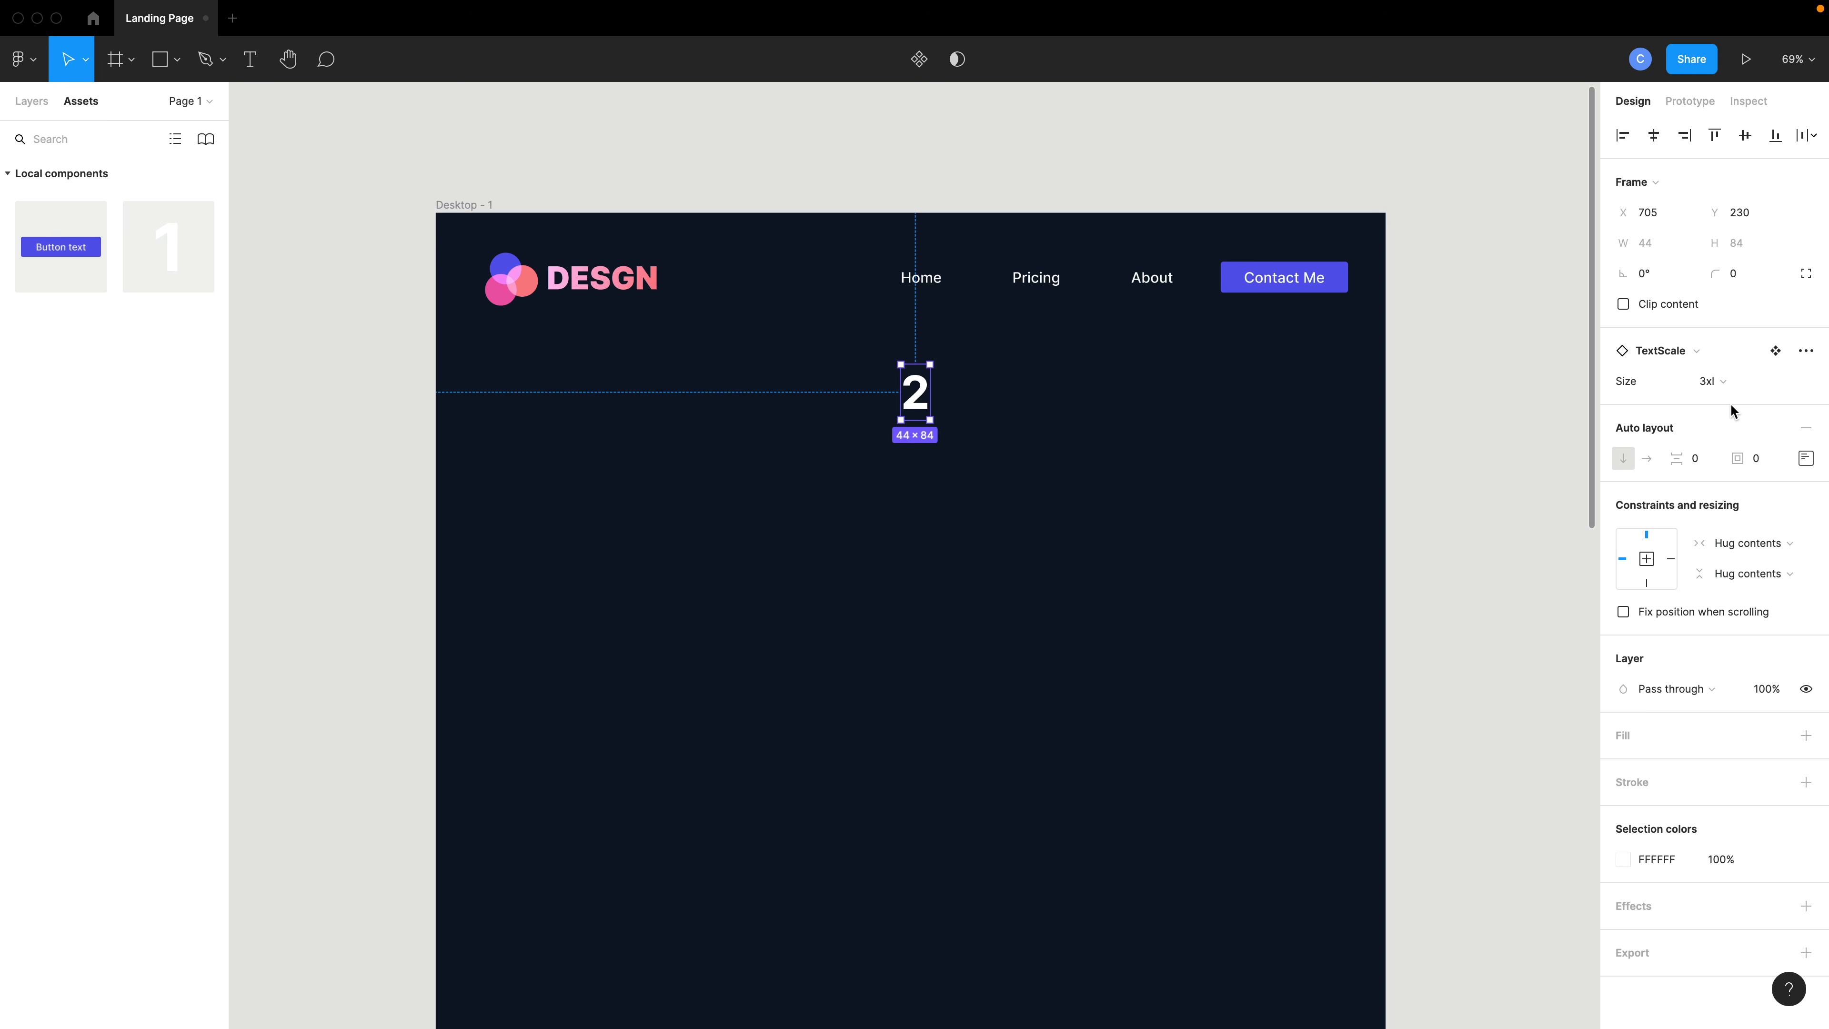
pyautogui.click(1727, 378)
pyautogui.click(1734, 354)
pyautogui.click(1219, 441)
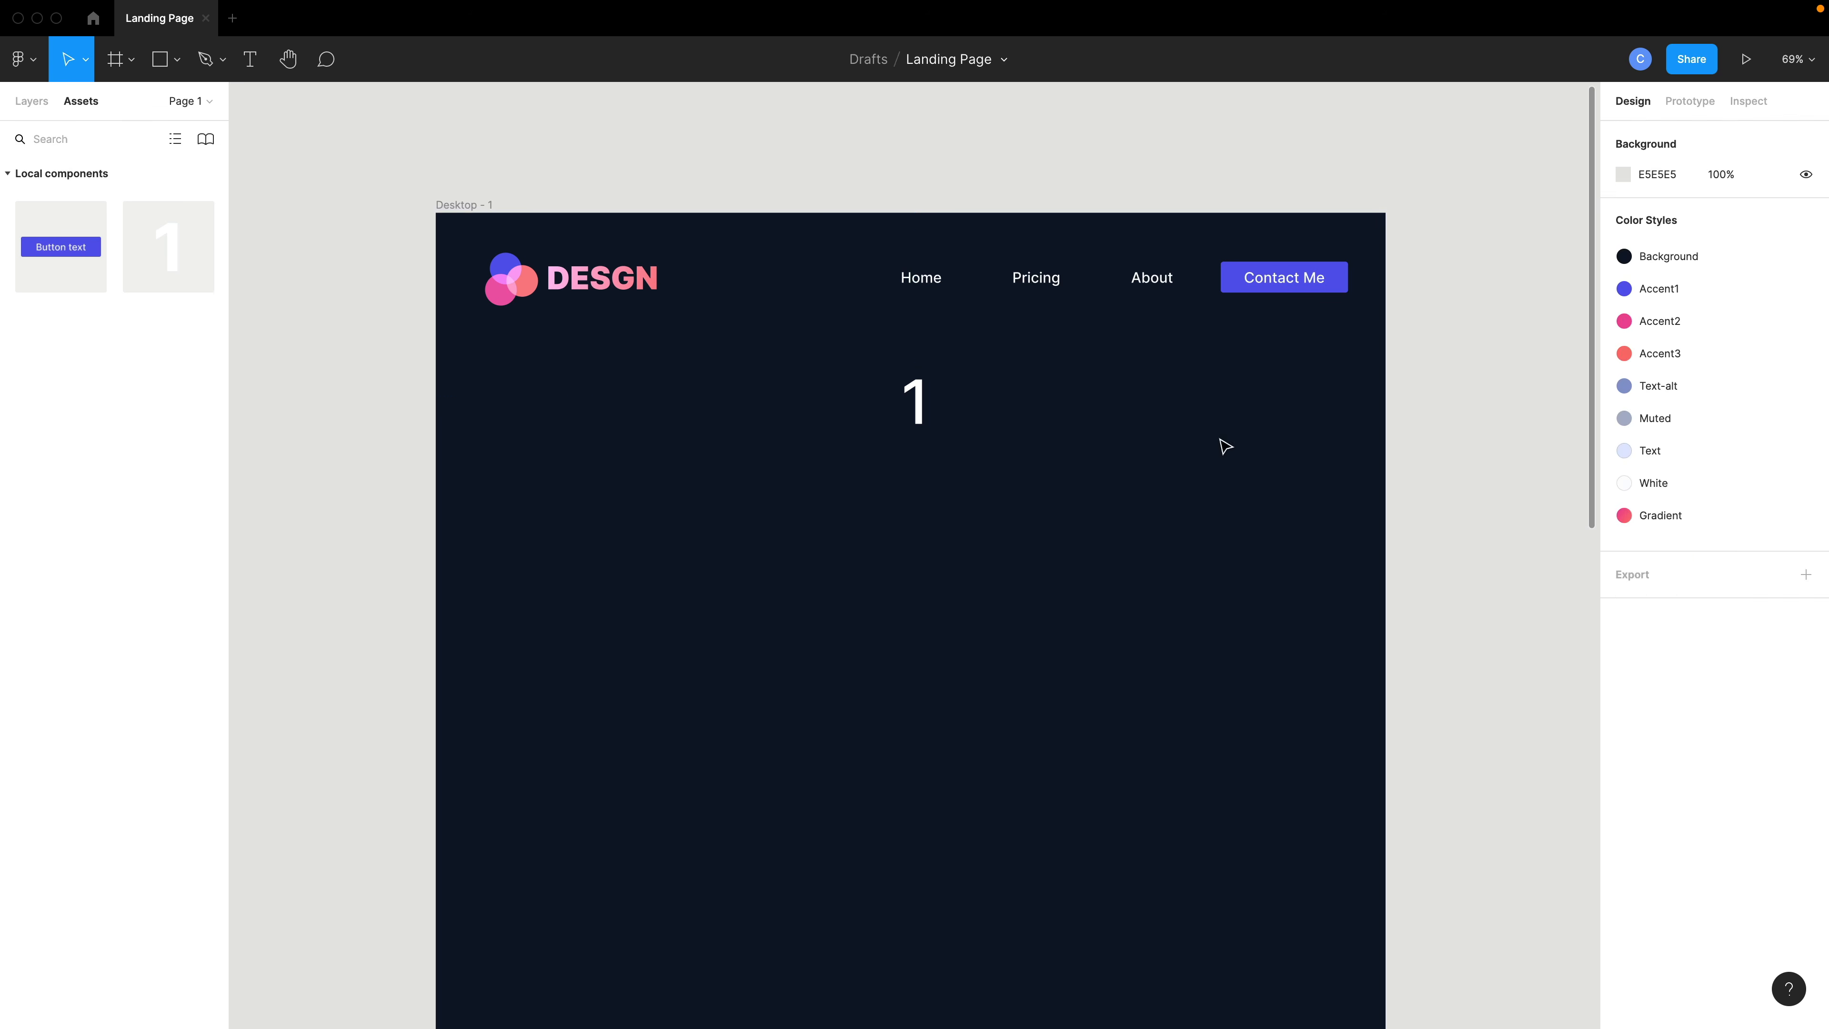
# - Inspect the instance's text settings, then open the Style Guide page
pyautogui.click(911, 415)
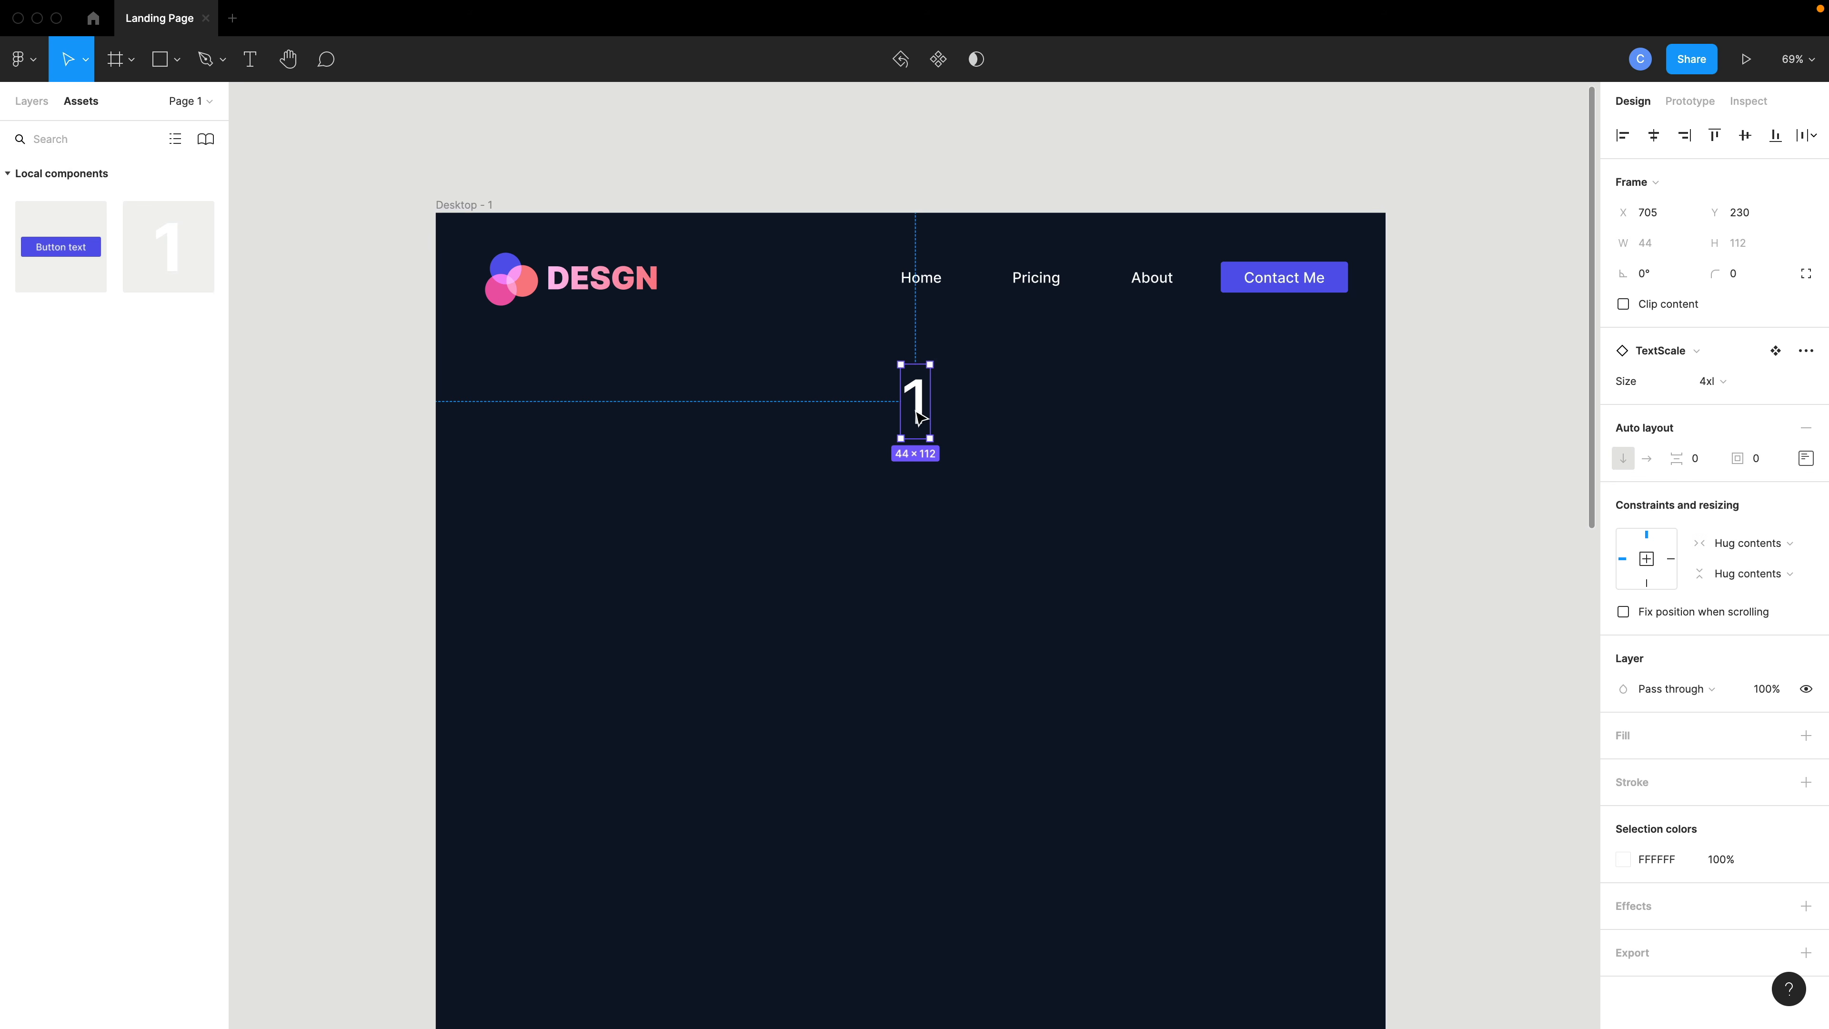
pyautogui.doubleClick(918, 418)
pyautogui.scroll(-5, 1425, 682)
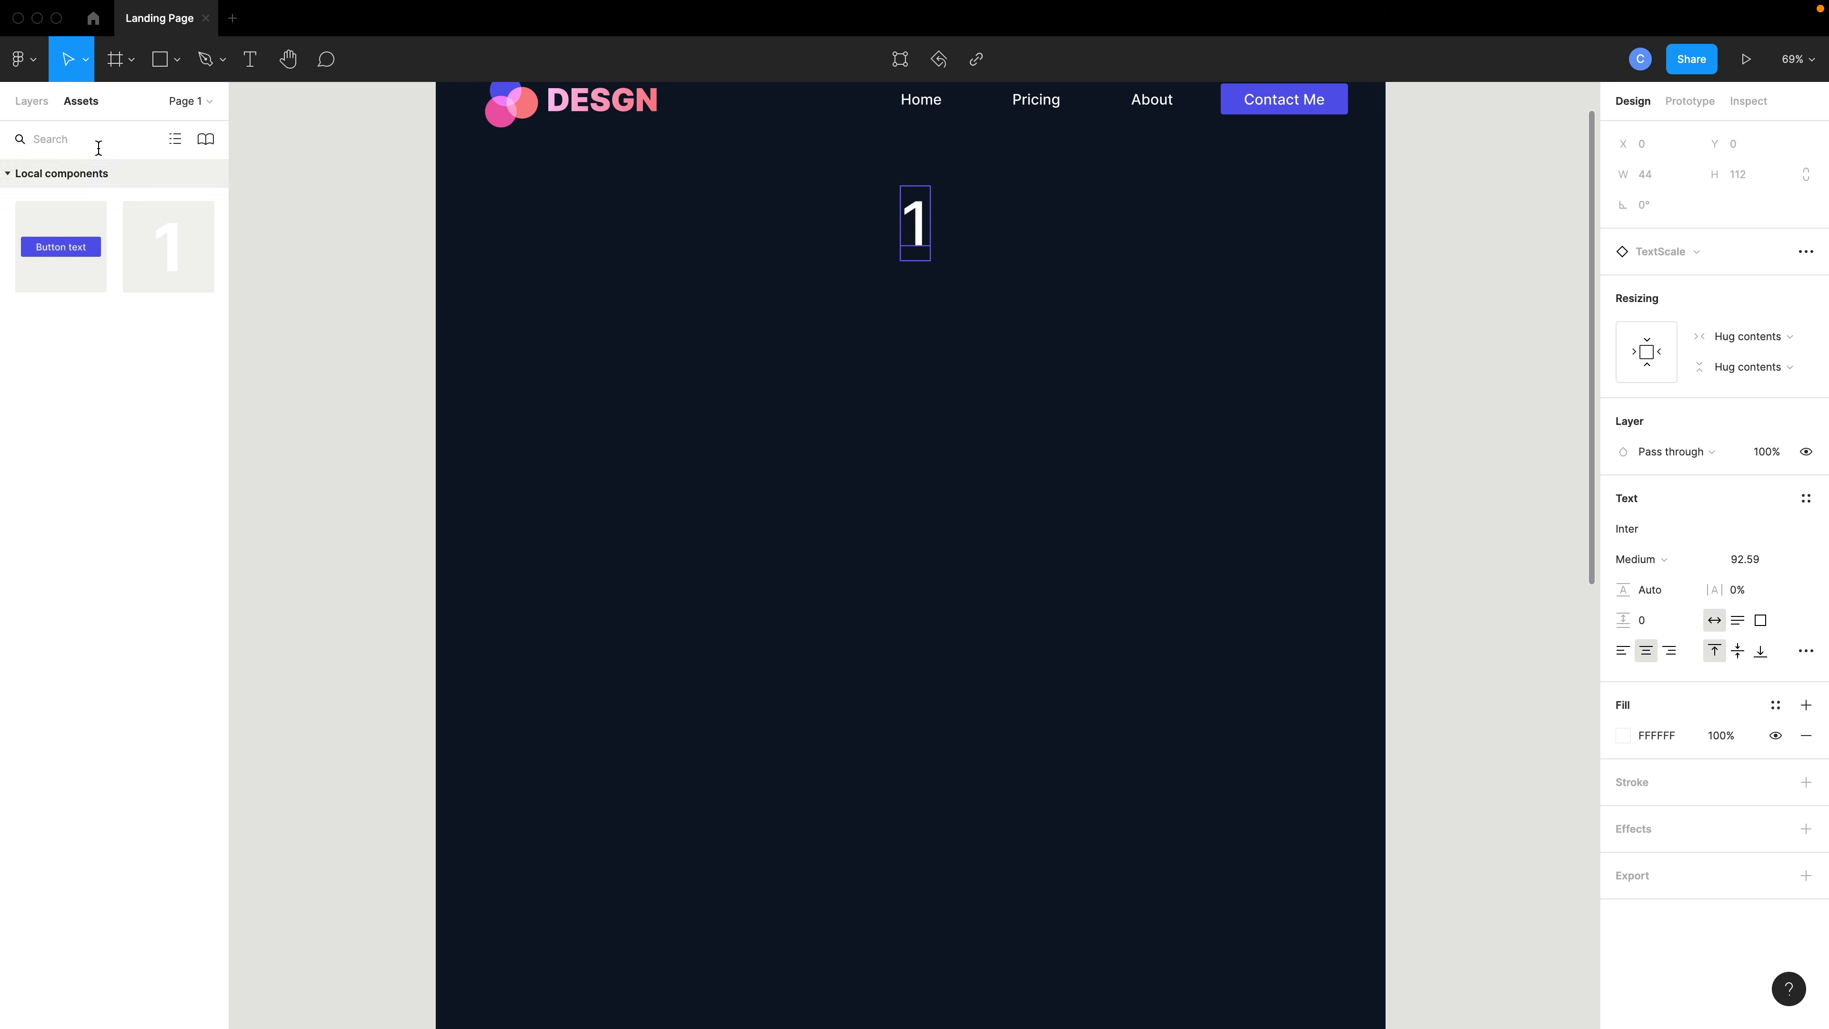
pyautogui.click(32, 101)
pyautogui.click(80, 201)
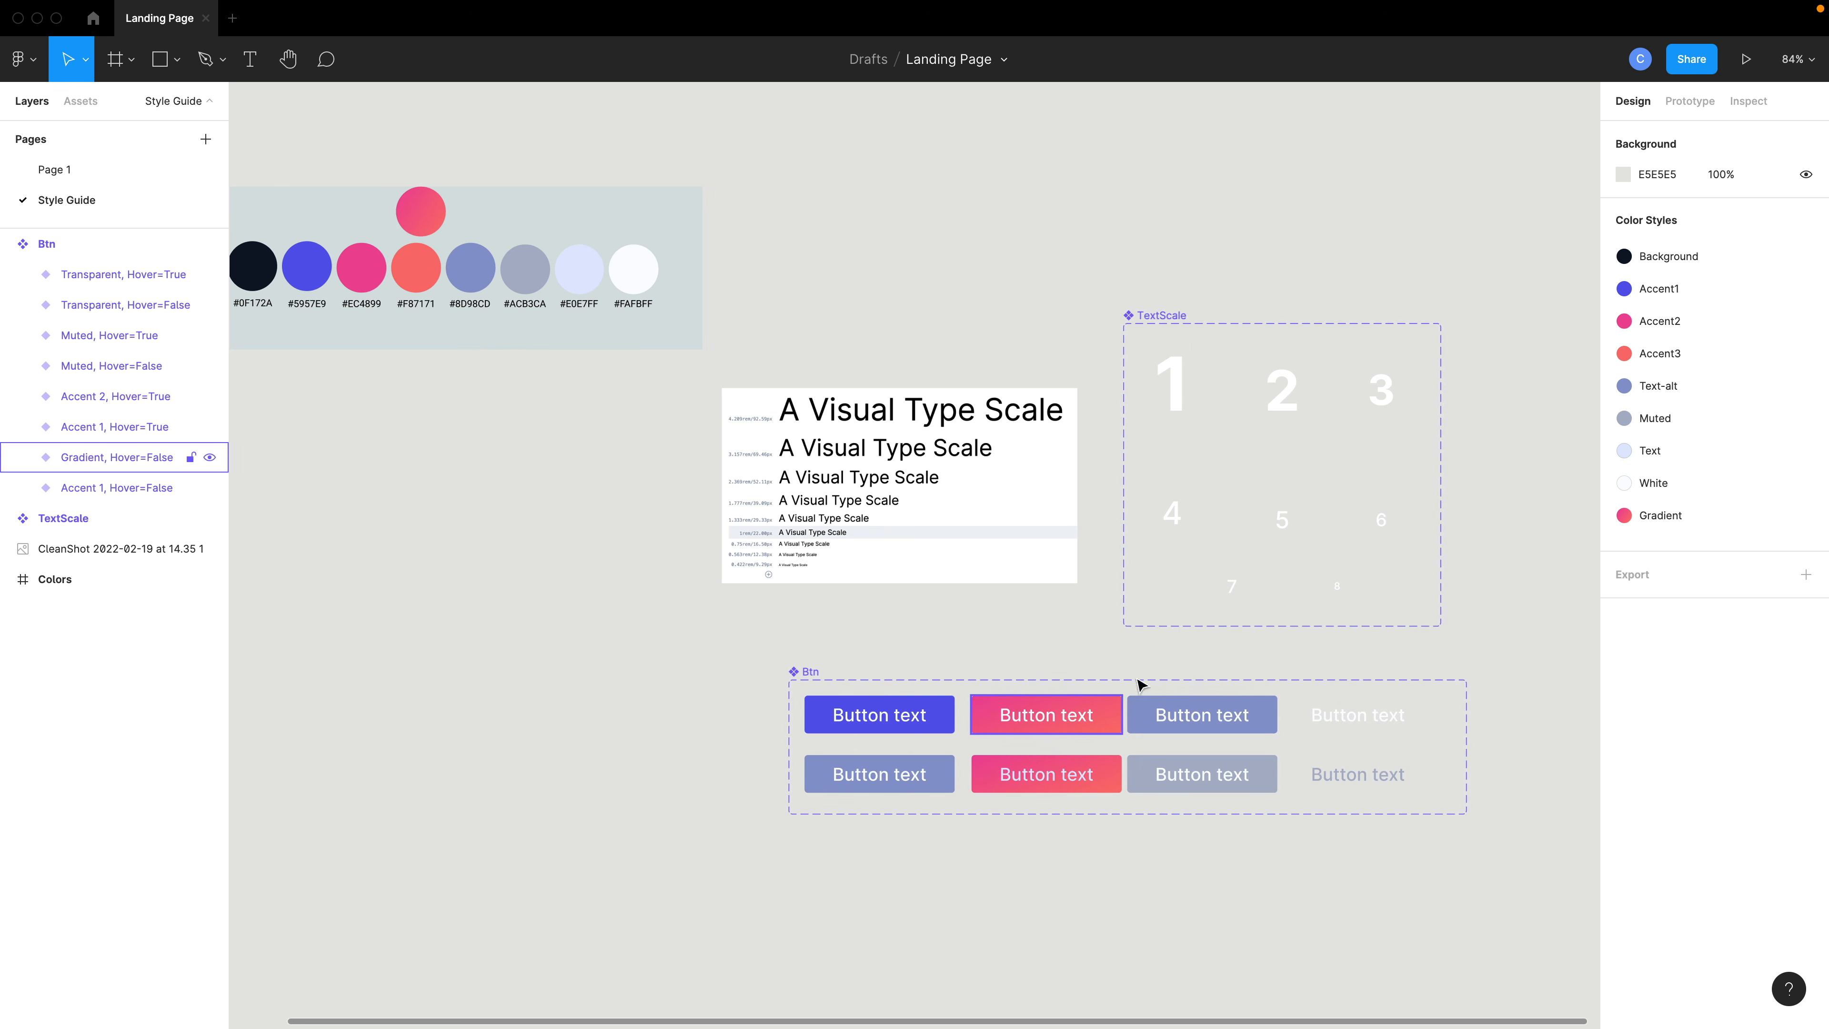
# - Apply the Text color style to all TextScale component variants
pyautogui.moveTo(1099, 364); pyautogui.dragTo(1423, 604)
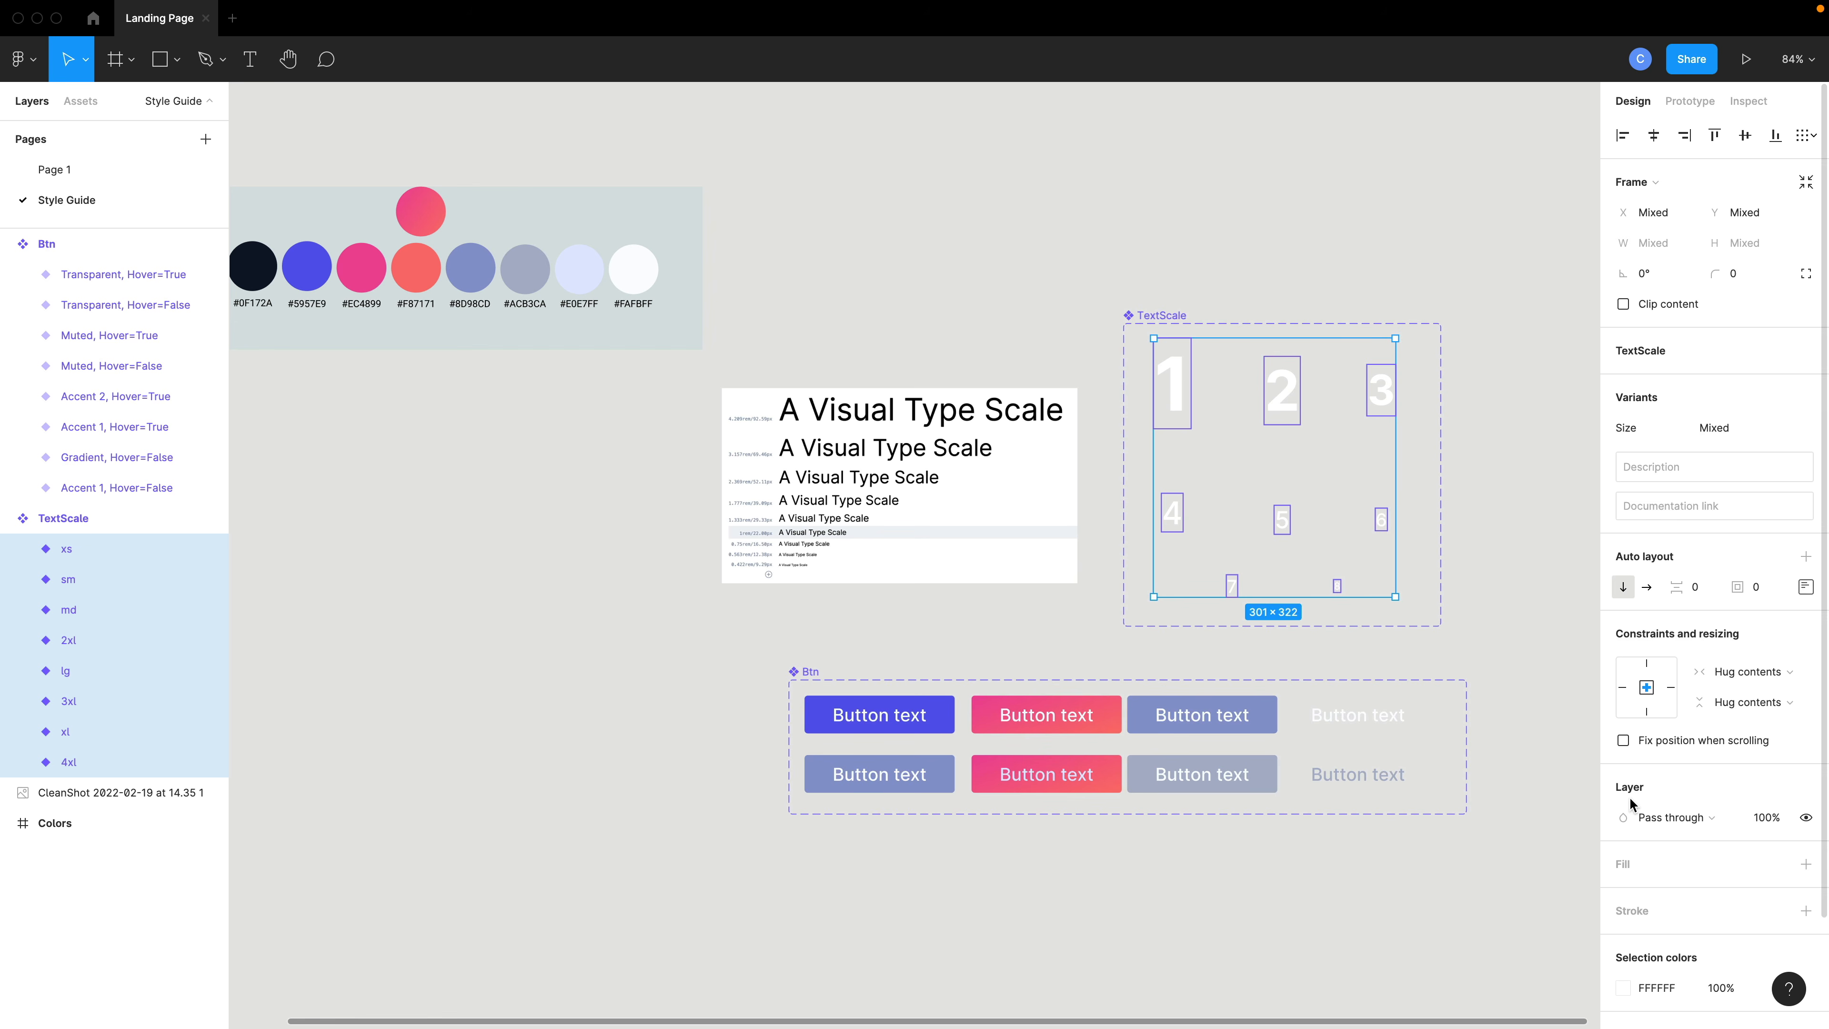
pyautogui.scroll(-3, 1750, 964)
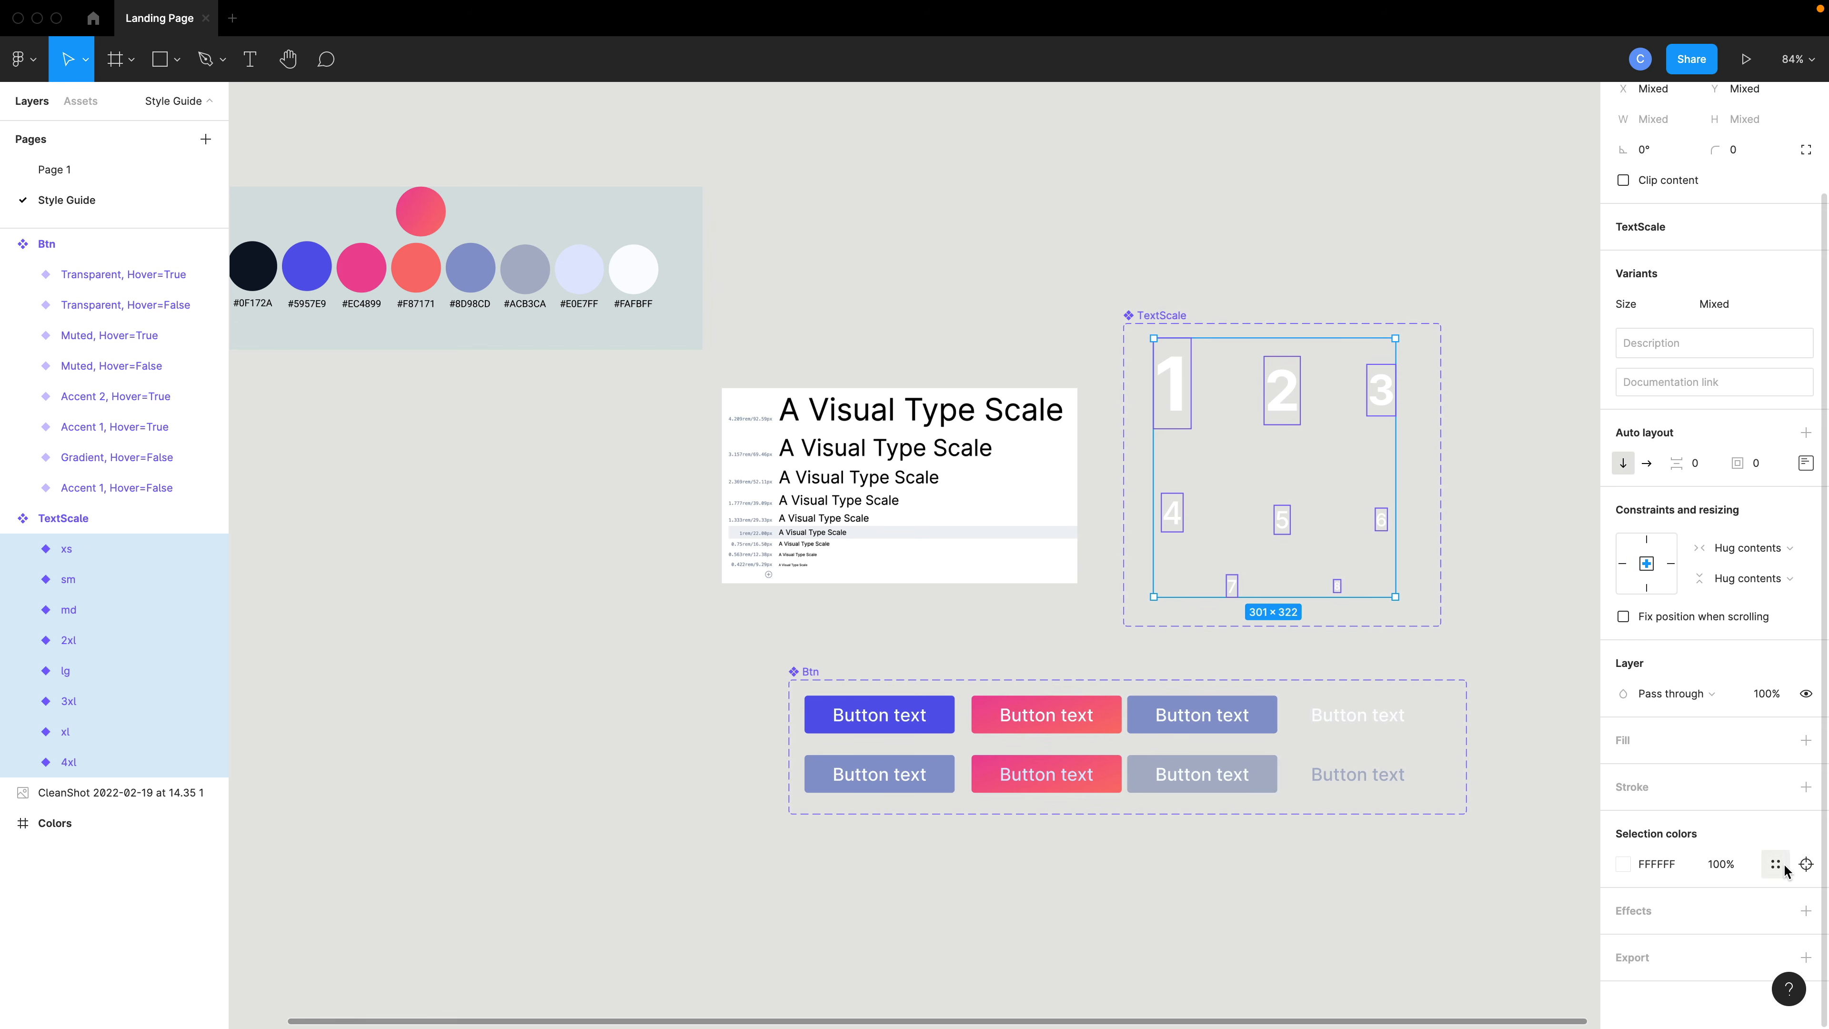
pyautogui.click(1776, 866)
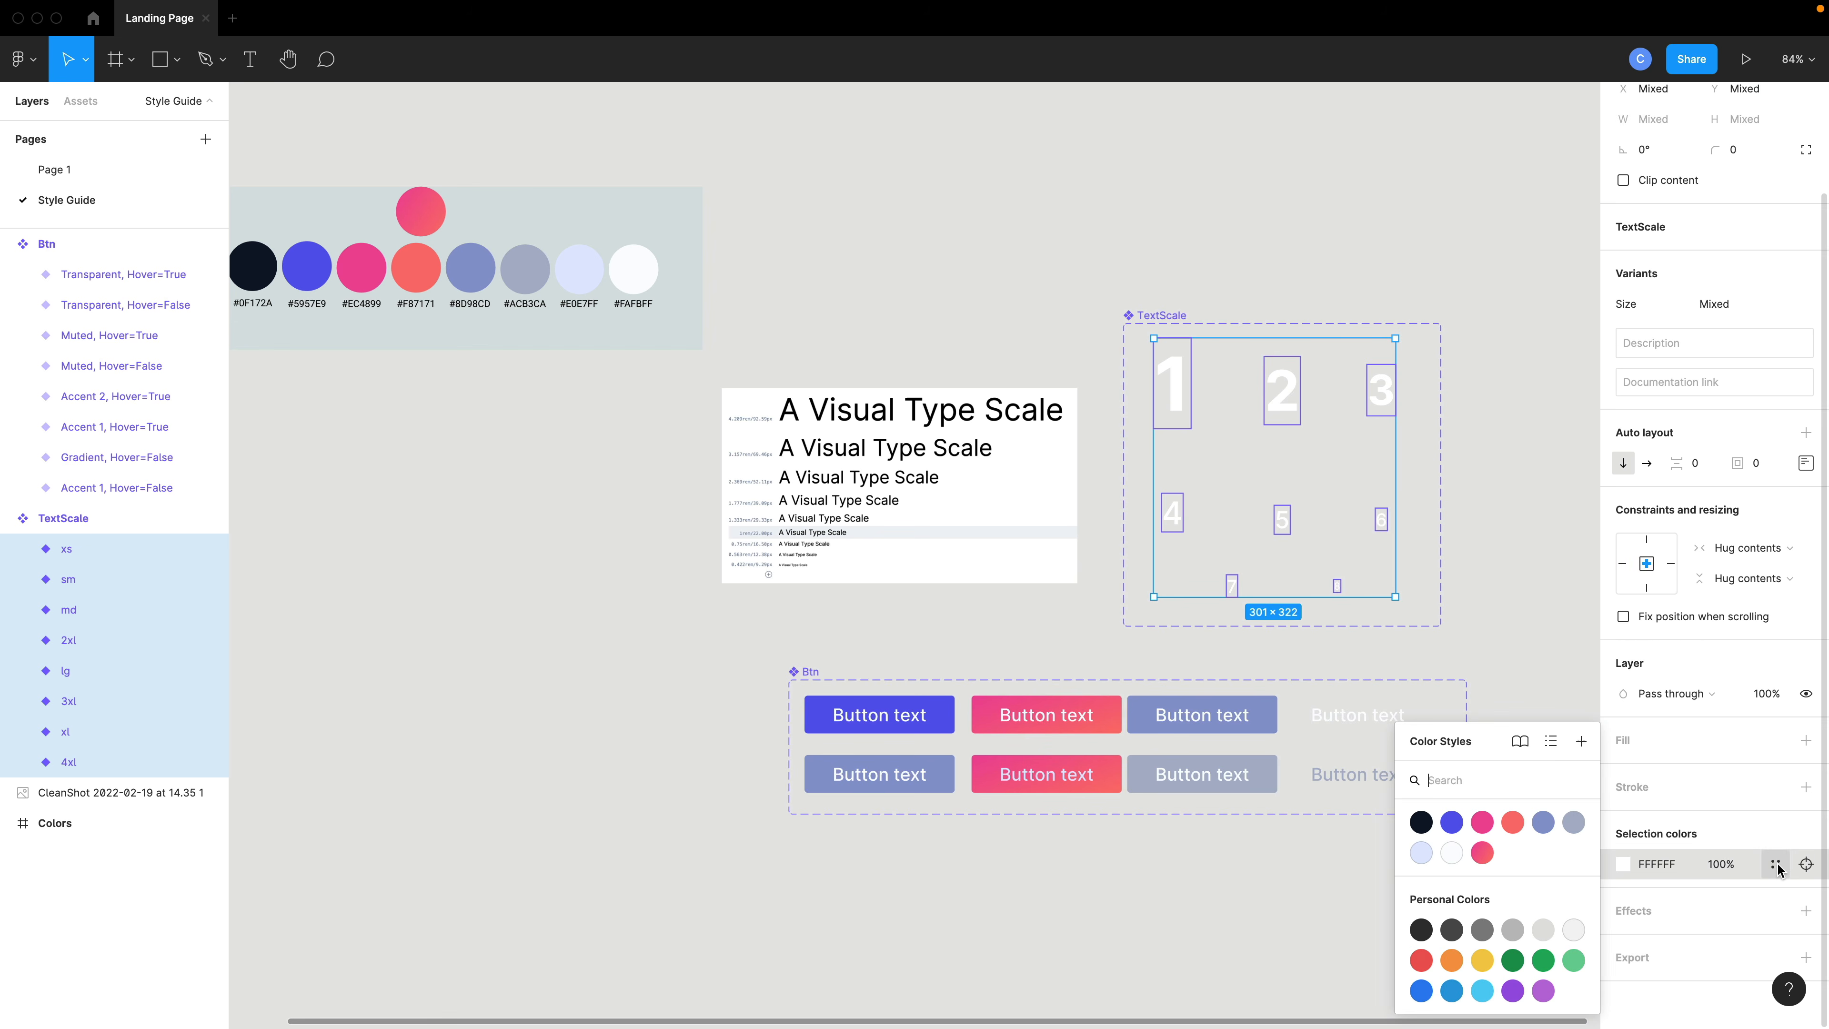
pyautogui.click(1453, 853)
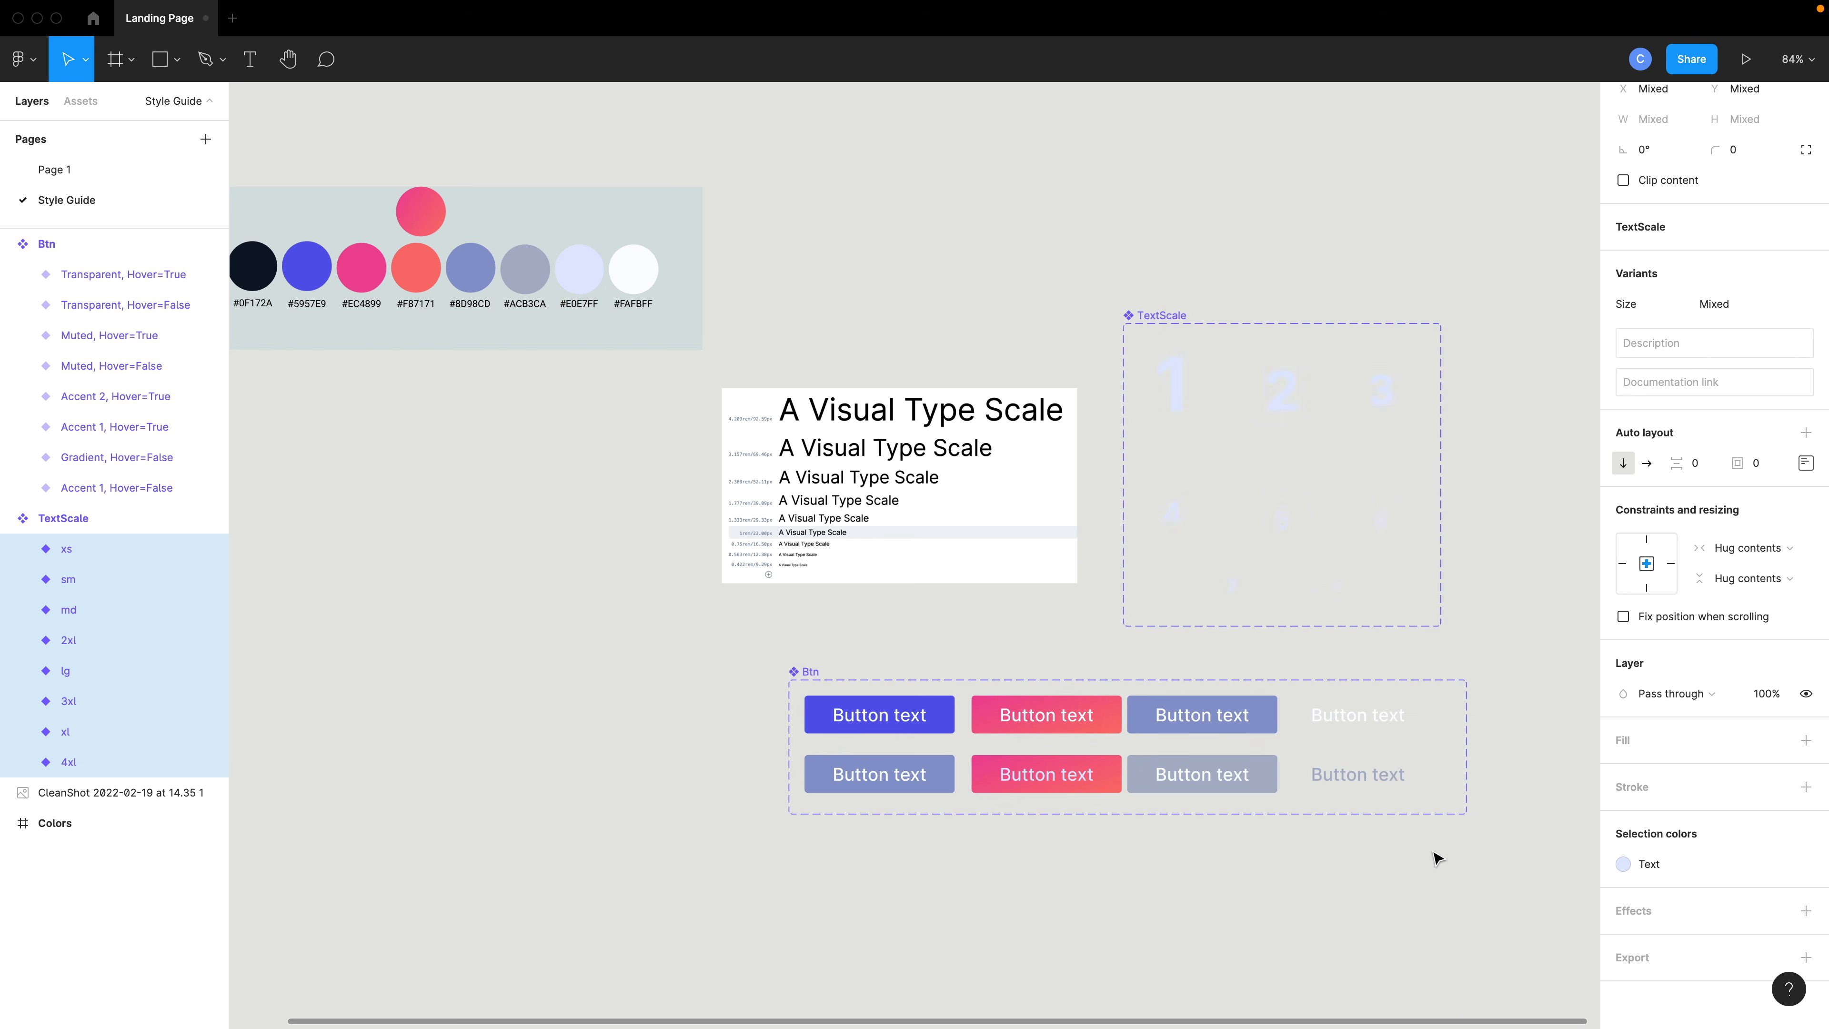
pyautogui.click(1531, 597)
# - Set the Style Guide page background to the dark 0F172A local color
pyautogui.hscroll(5, 910, 294)
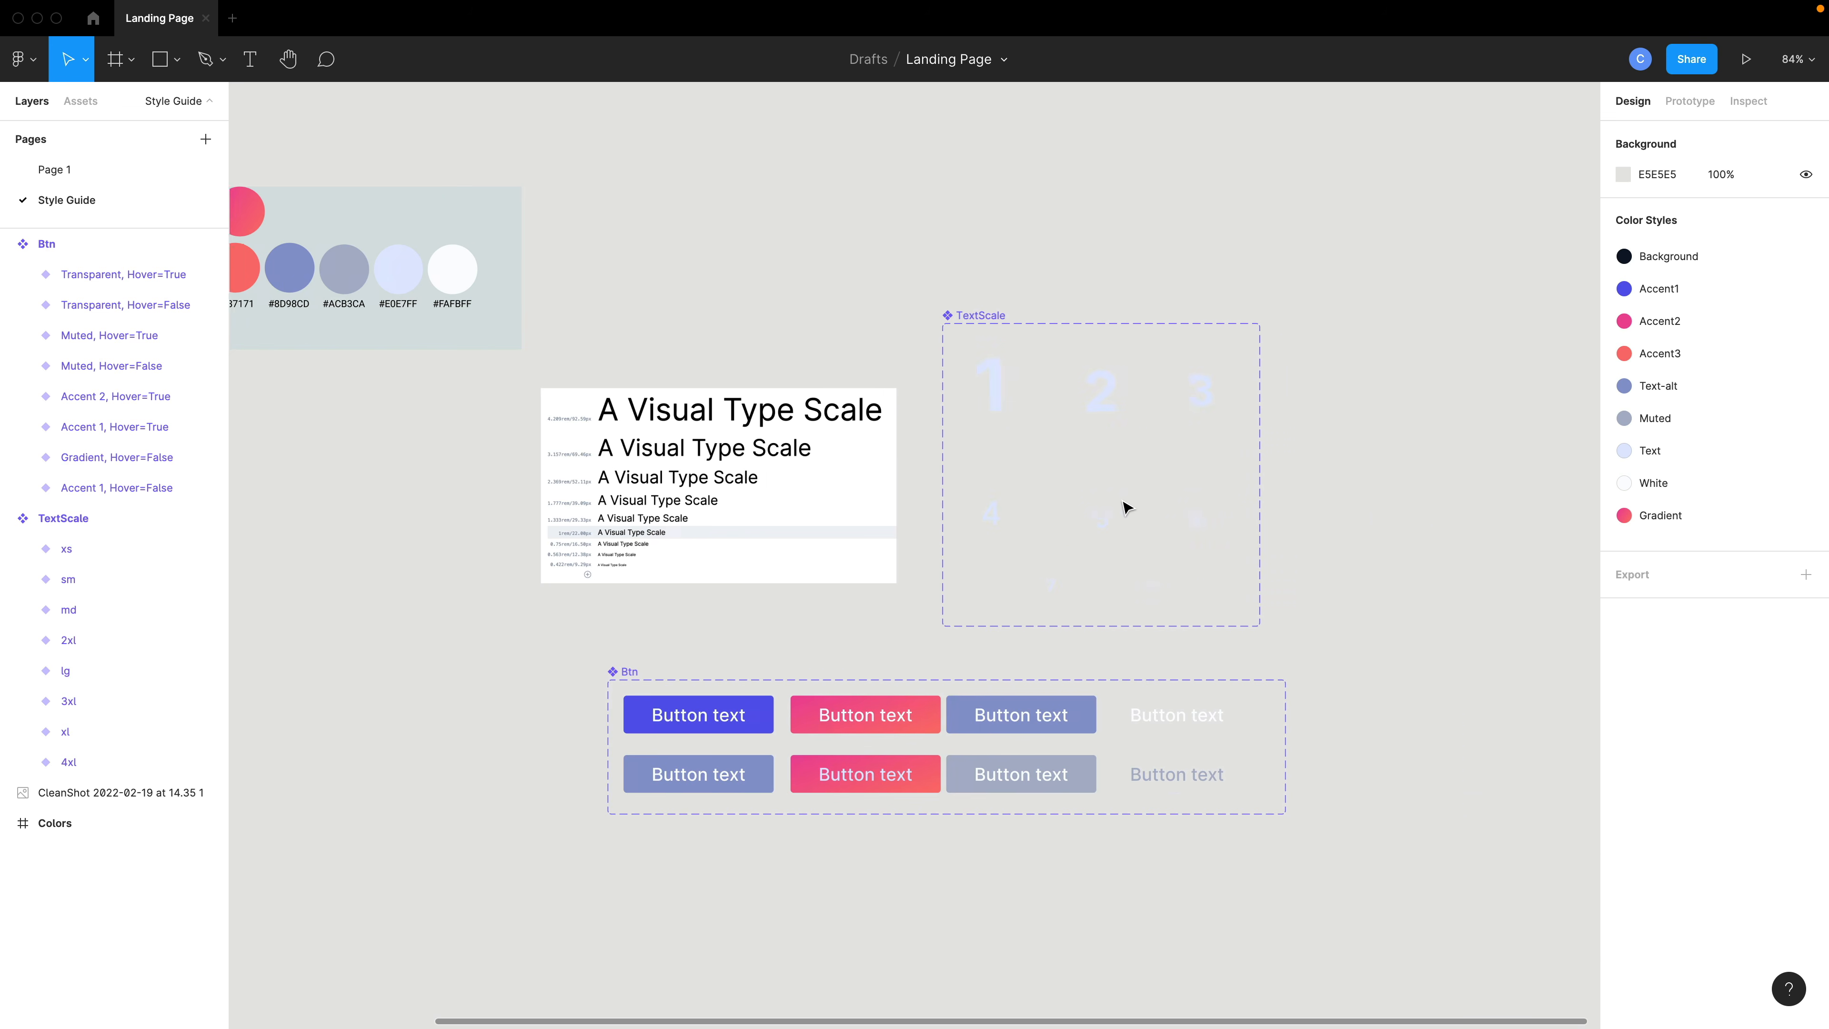
pyautogui.hscroll(5, 1127, 507)
pyautogui.click(1622, 180)
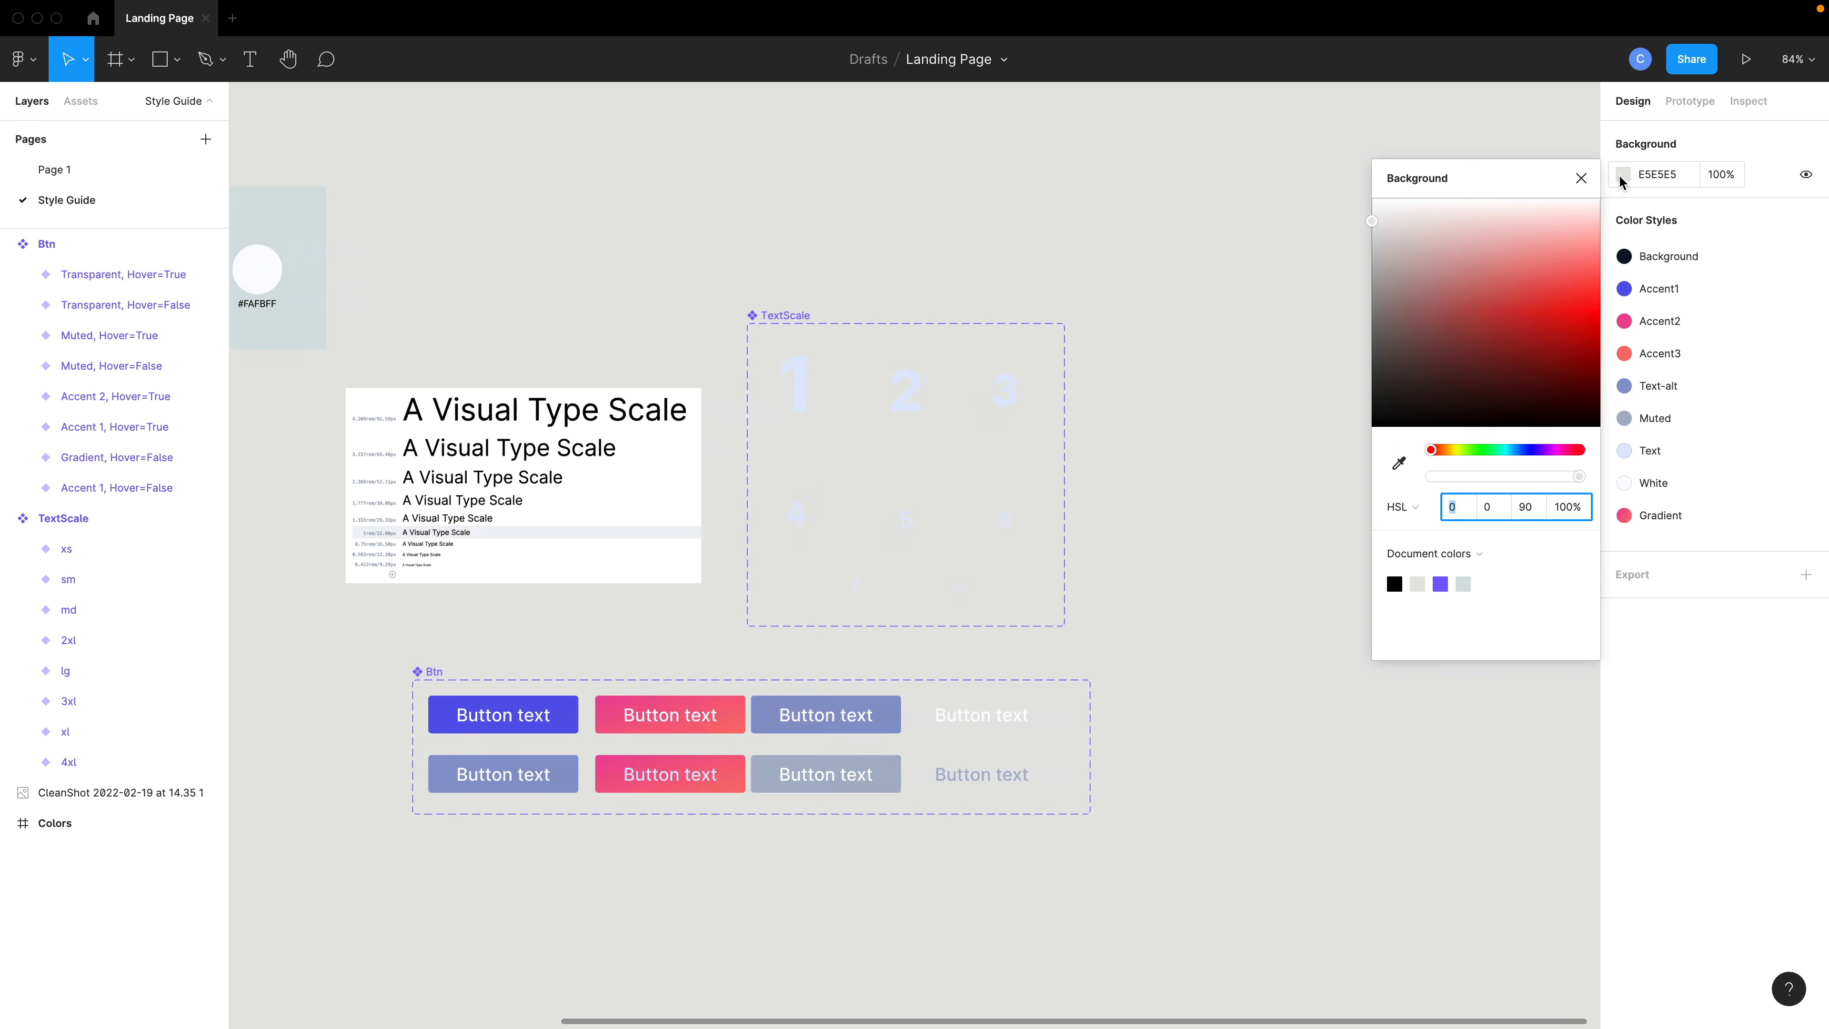
pyautogui.click(1413, 555)
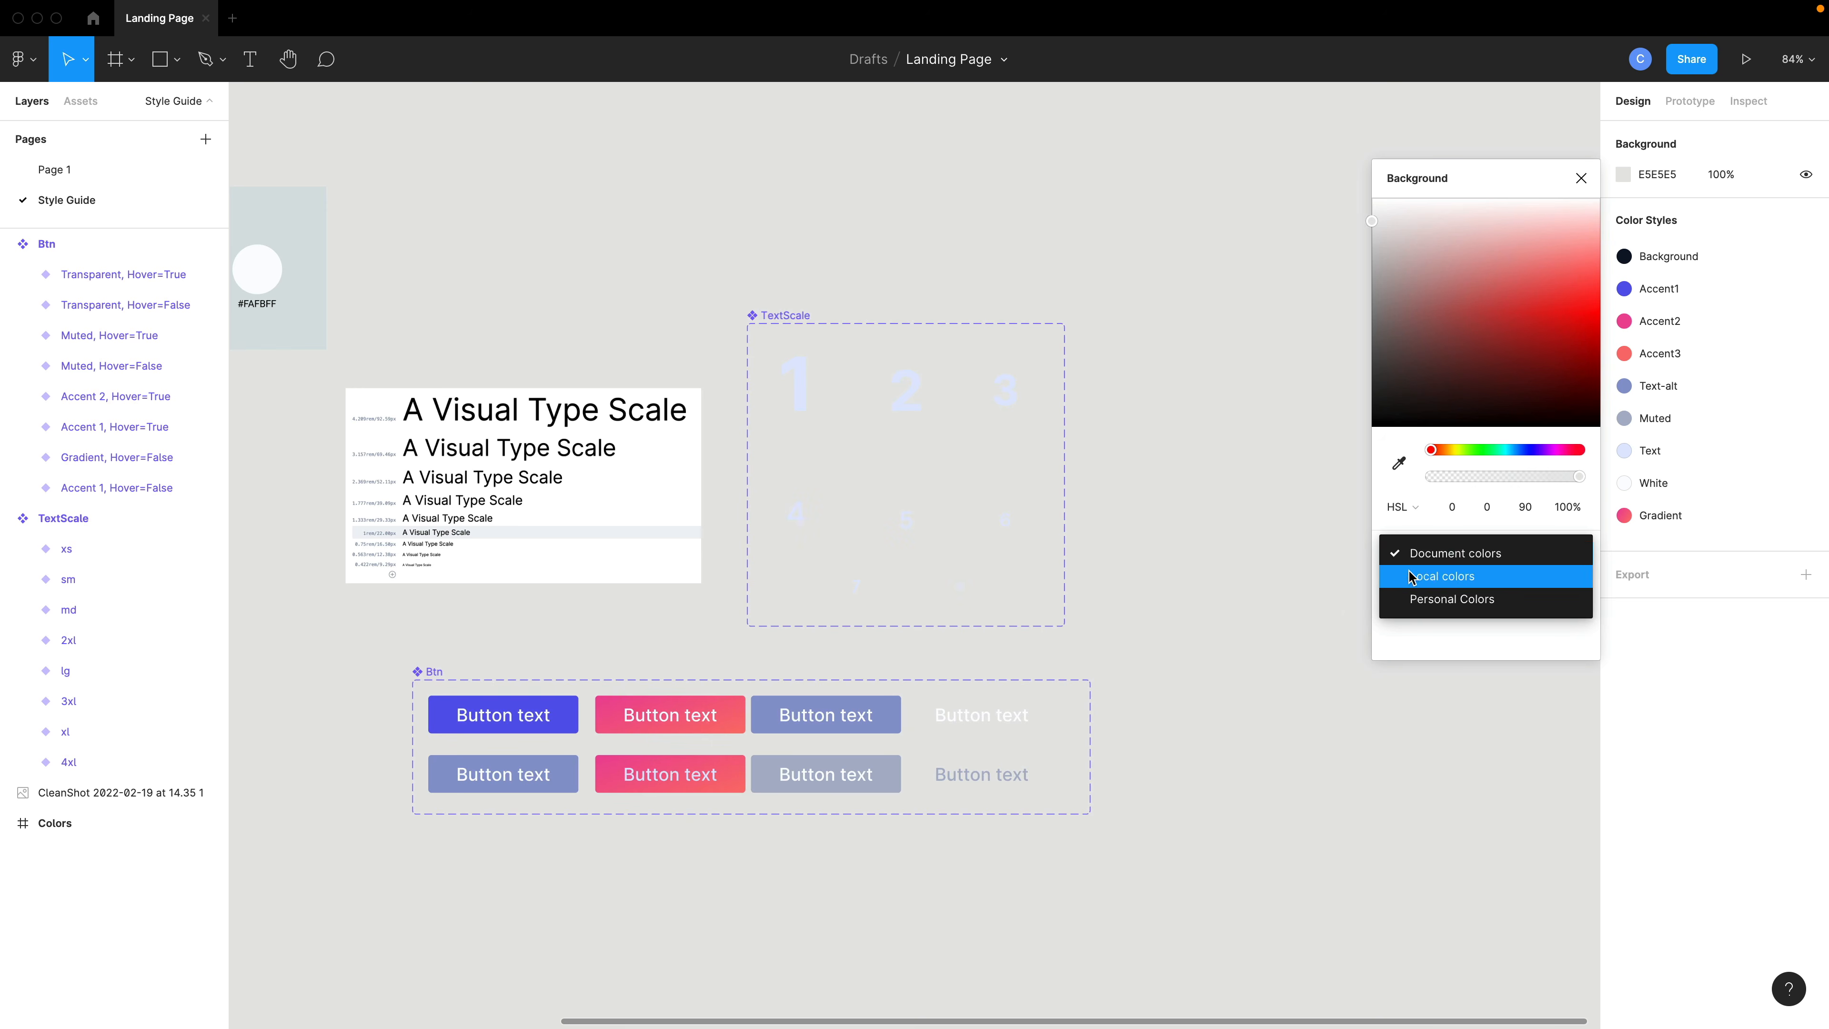
pyautogui.click(1411, 578)
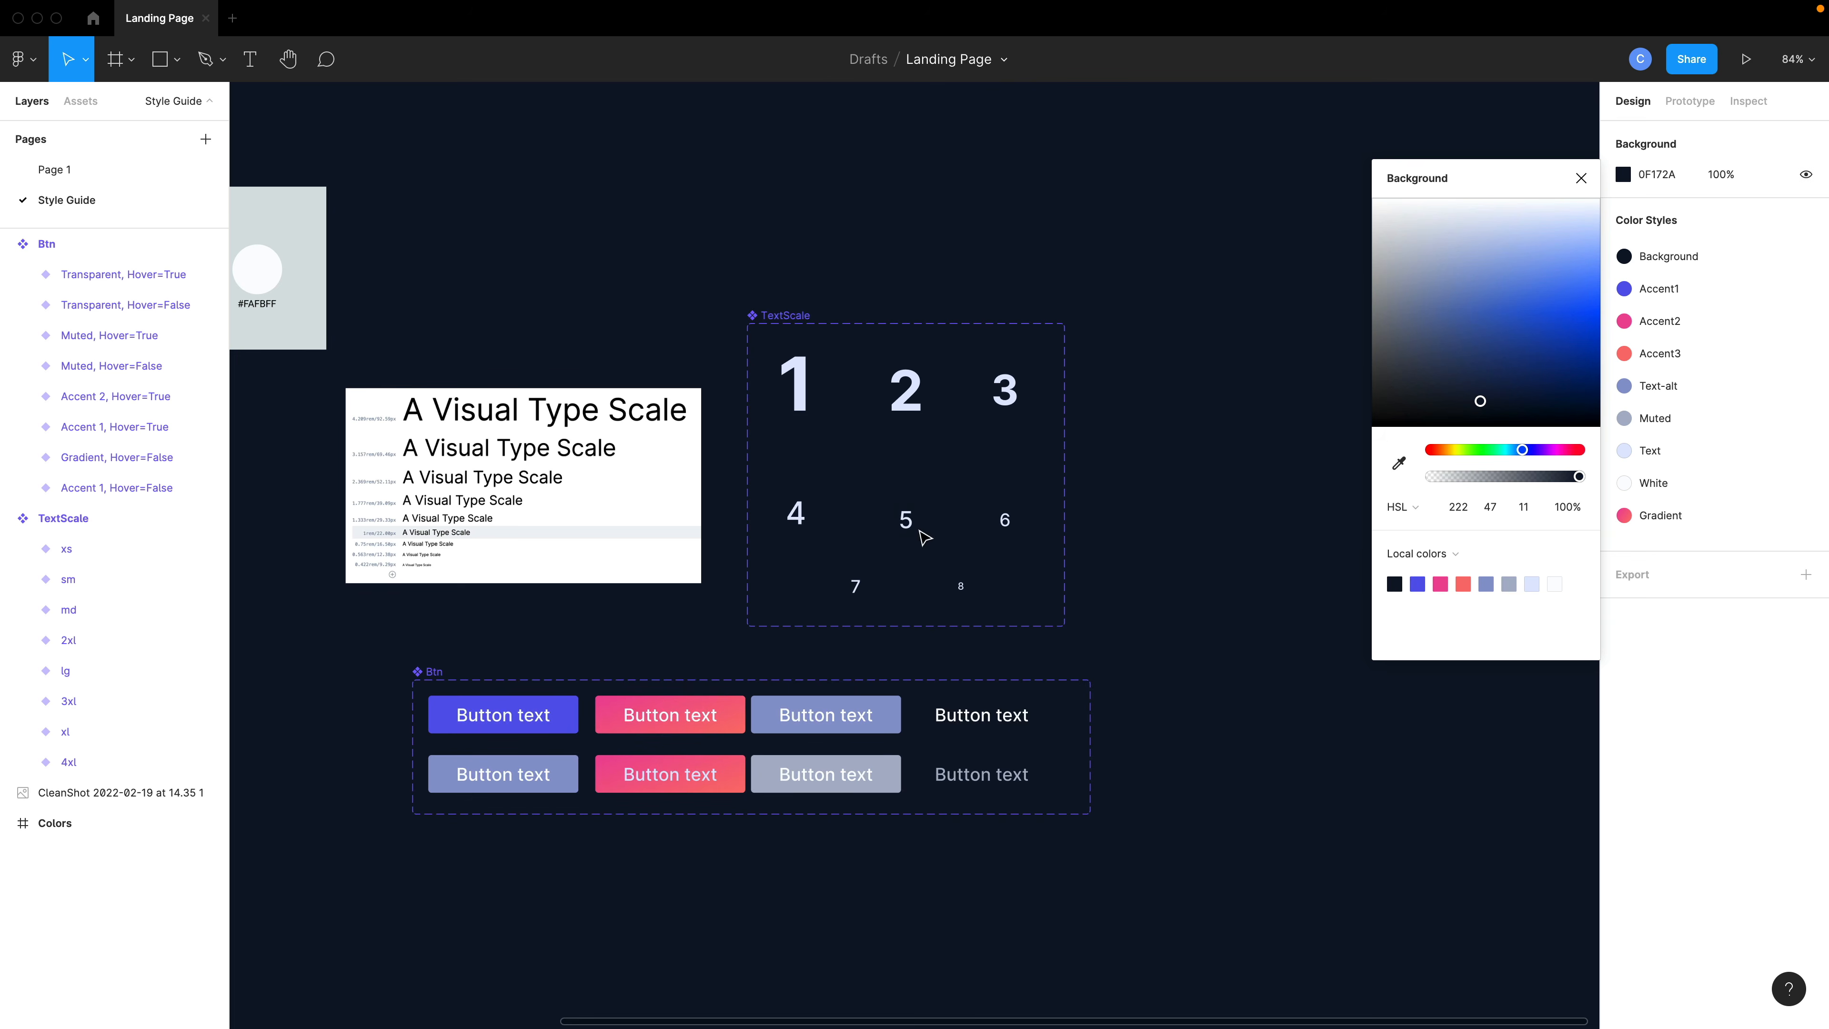
# - Widen the TextScale component set to the right
pyautogui.hscroll(-5, 925, 537)
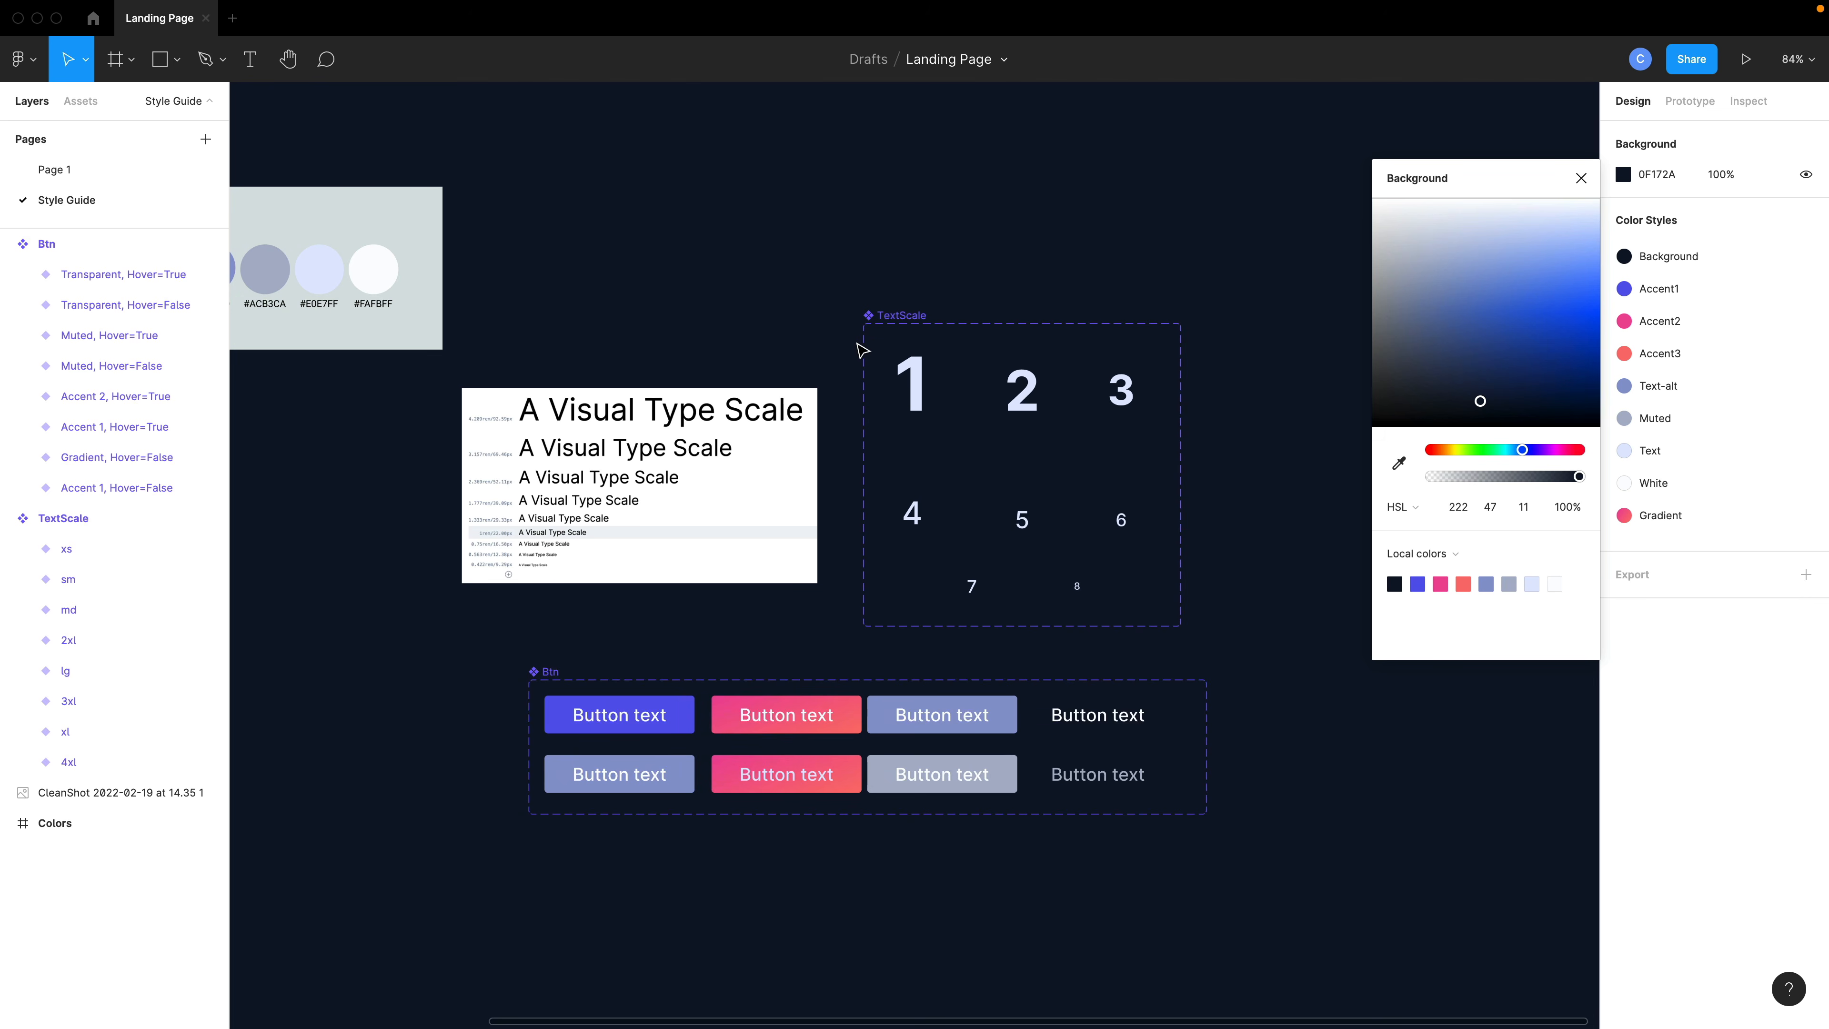
pyautogui.moveTo(866, 337); pyautogui.dragTo(1190, 608)
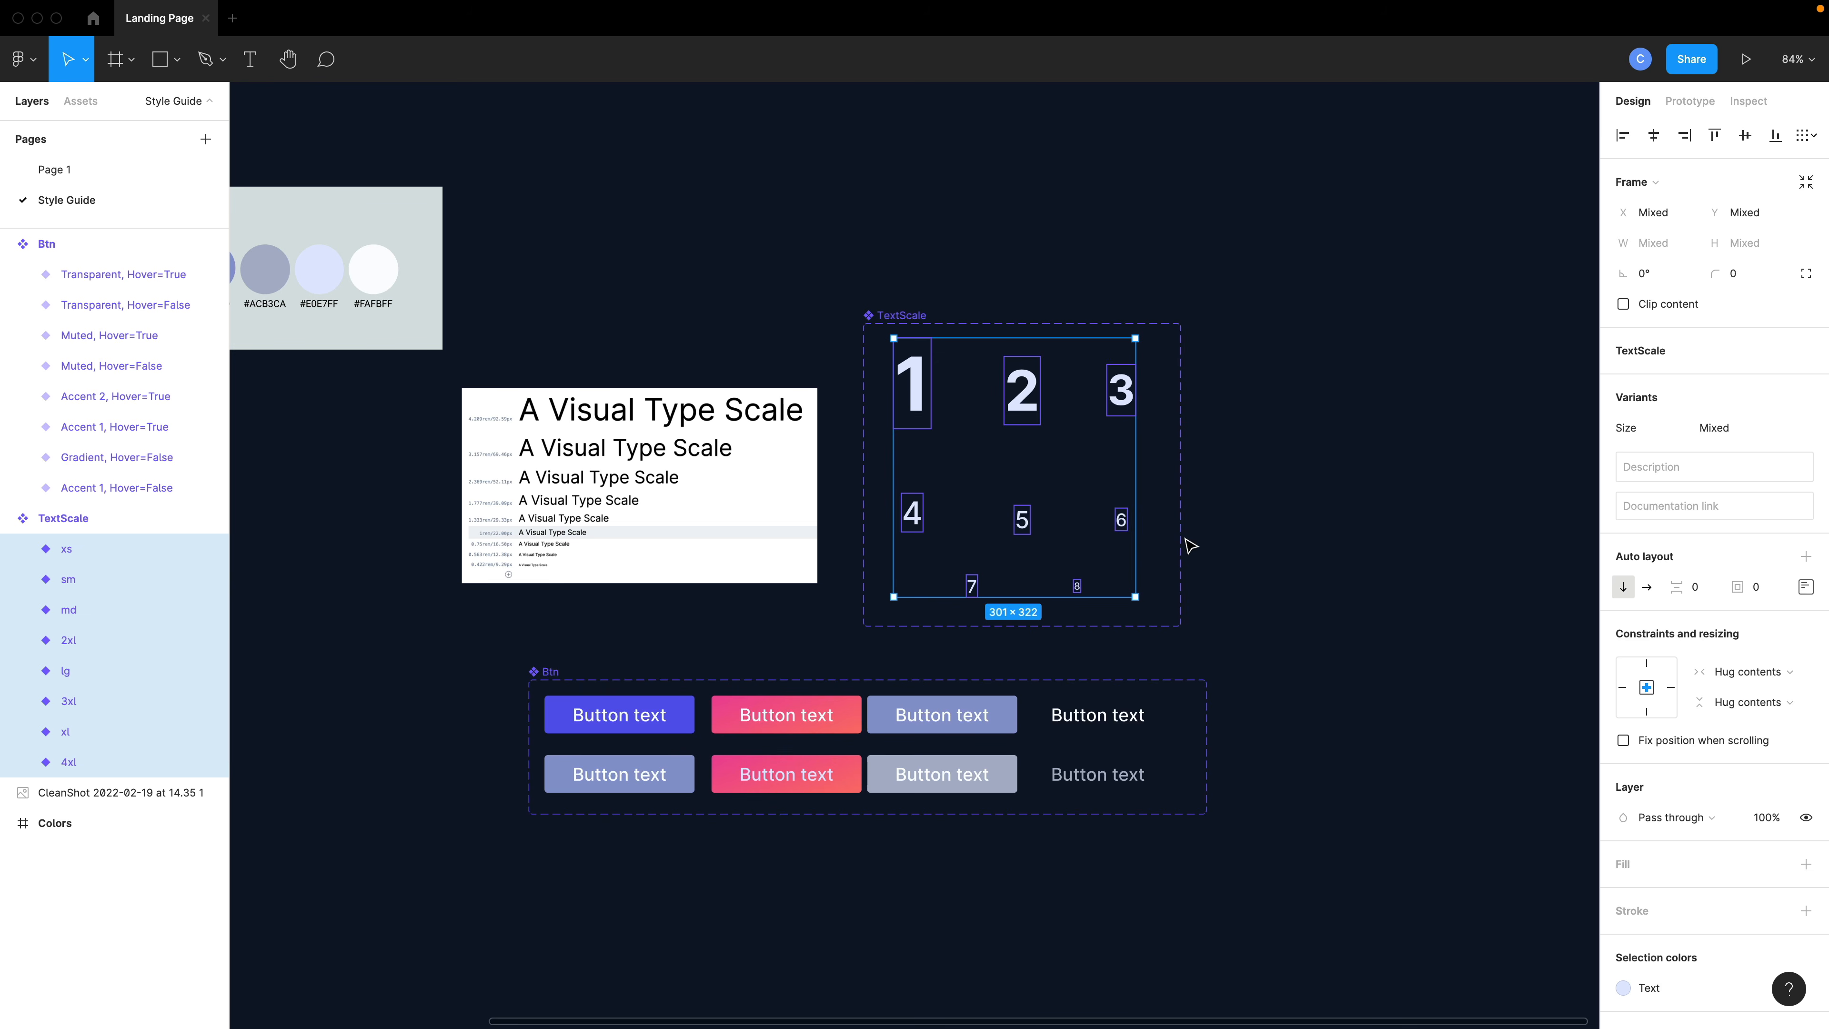
pyautogui.click(139, 520)
pyautogui.moveTo(1211, 508); pyautogui.dragTo(1588, 511)
# - Duplicate the eight TextScale variants into the widened space beside the originals
pyautogui.hscroll(5, 1261, 432)
pyautogui.moveTo(1181, 254); pyautogui.dragTo(861, 601)
pyautogui.moveTo(972, 522); pyautogui.dragTo(1051, 519)
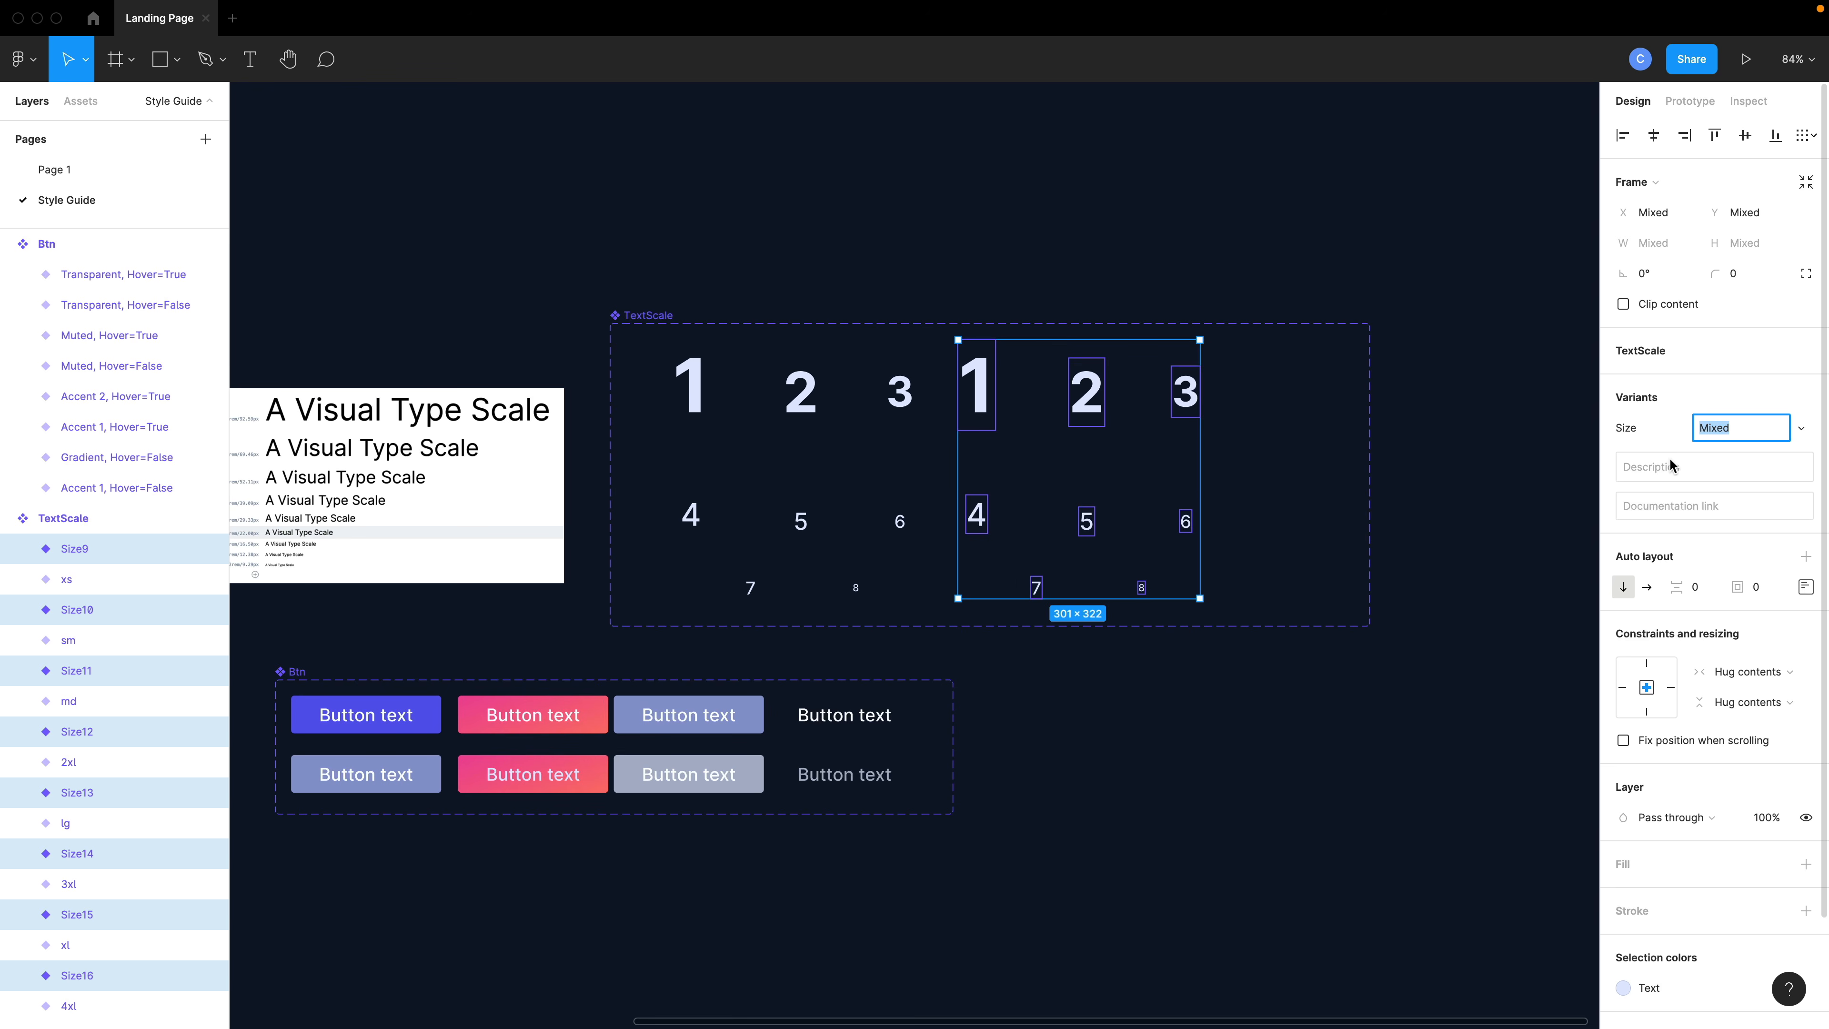
# - Add a new variant property named Color to the TextScale component set
pyautogui.click(1543, 492)
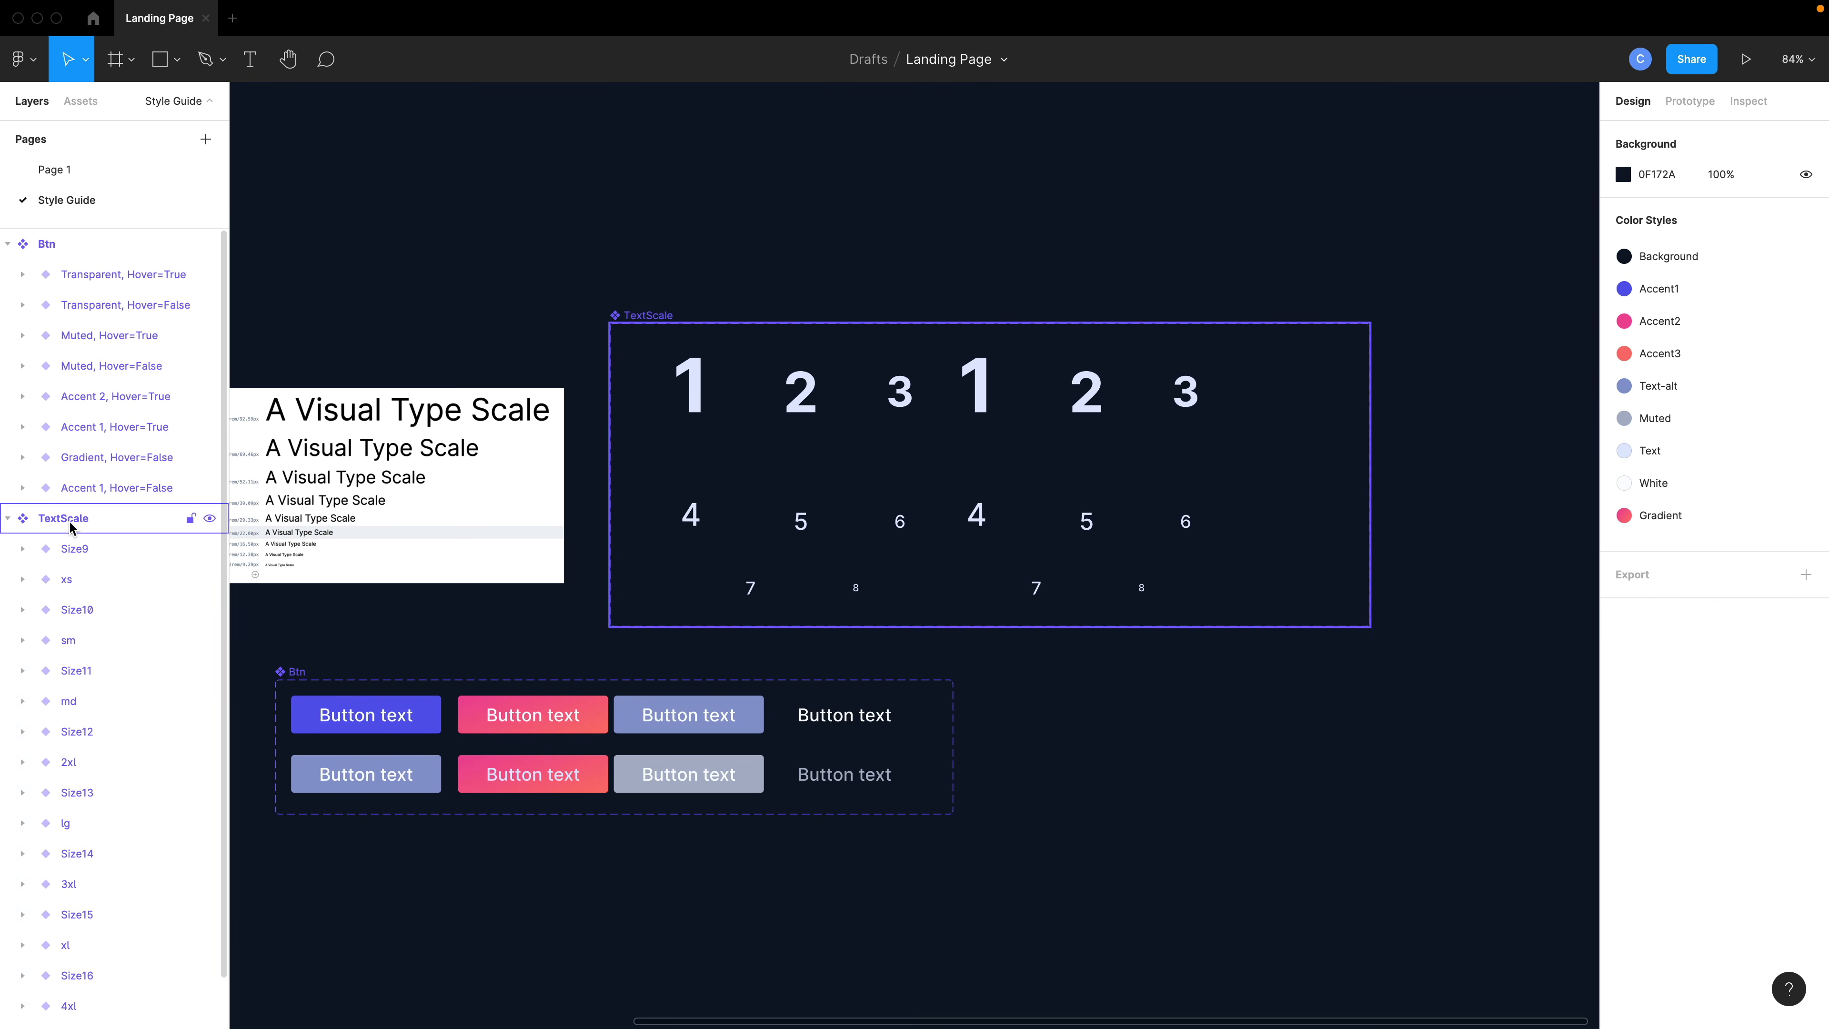
pyautogui.click(127, 521)
pyautogui.click(1805, 441)
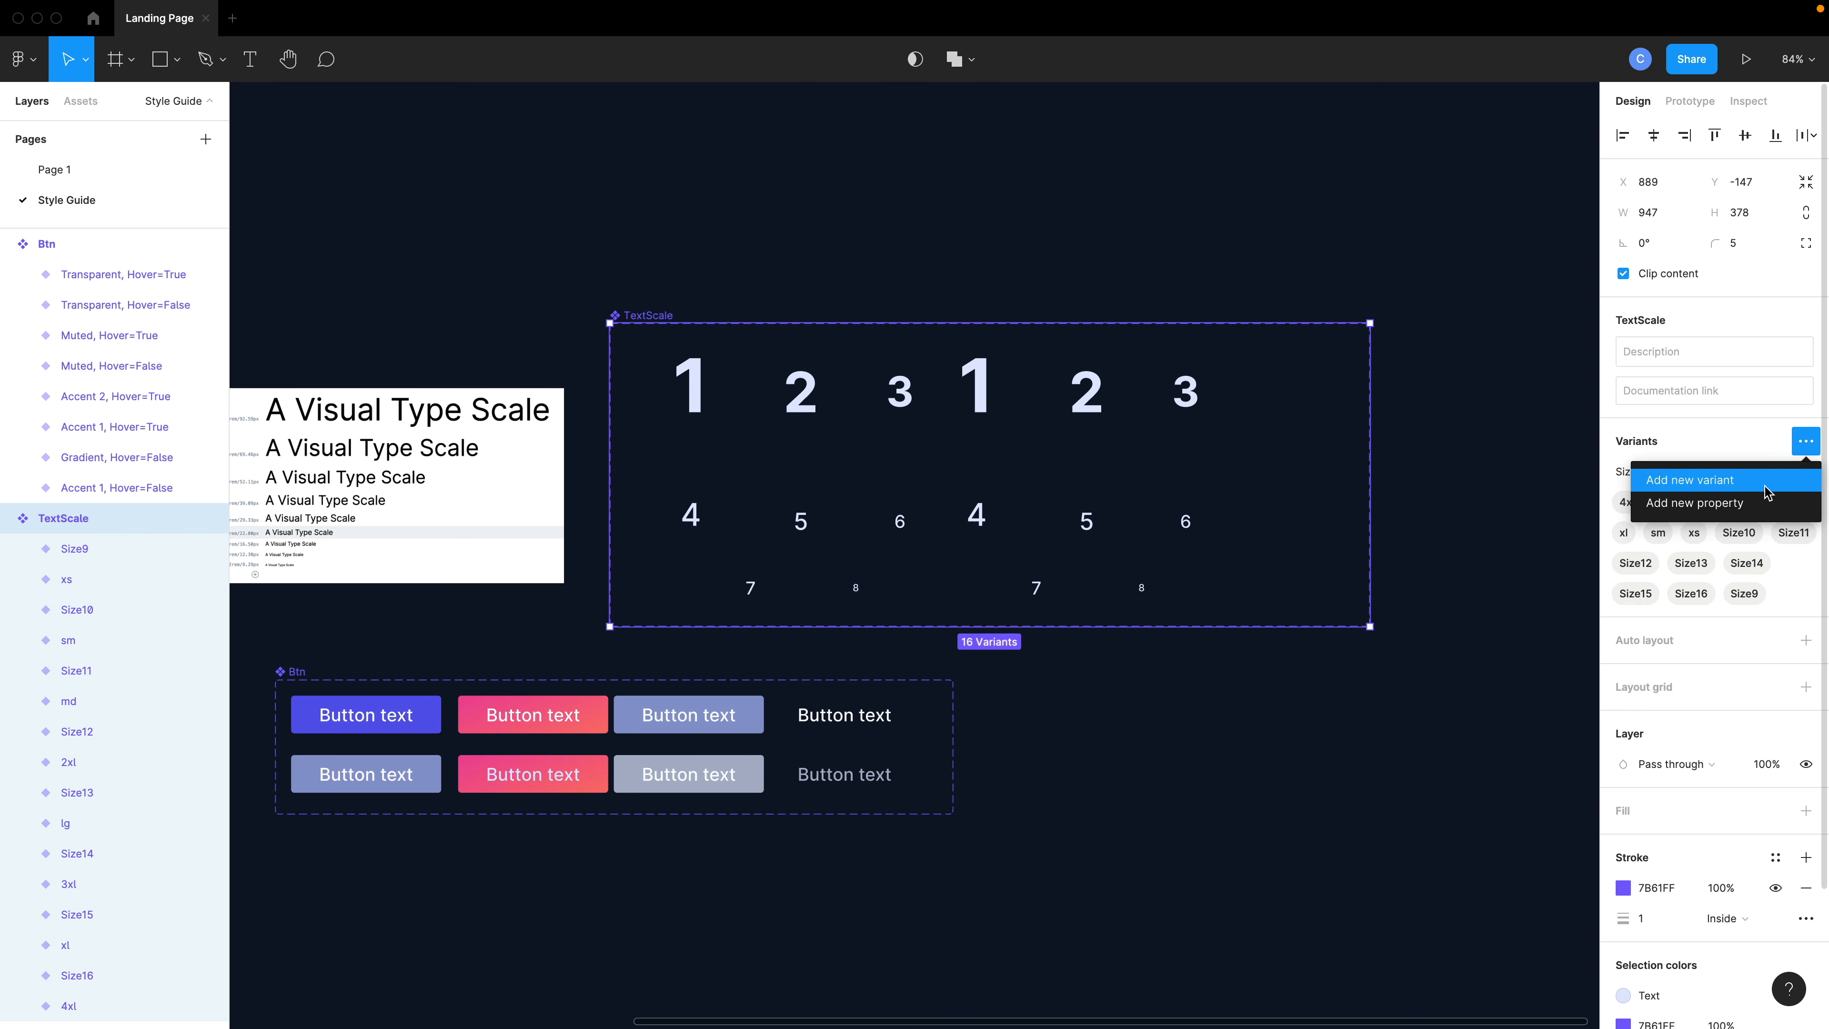
pyautogui.click(1753, 505)
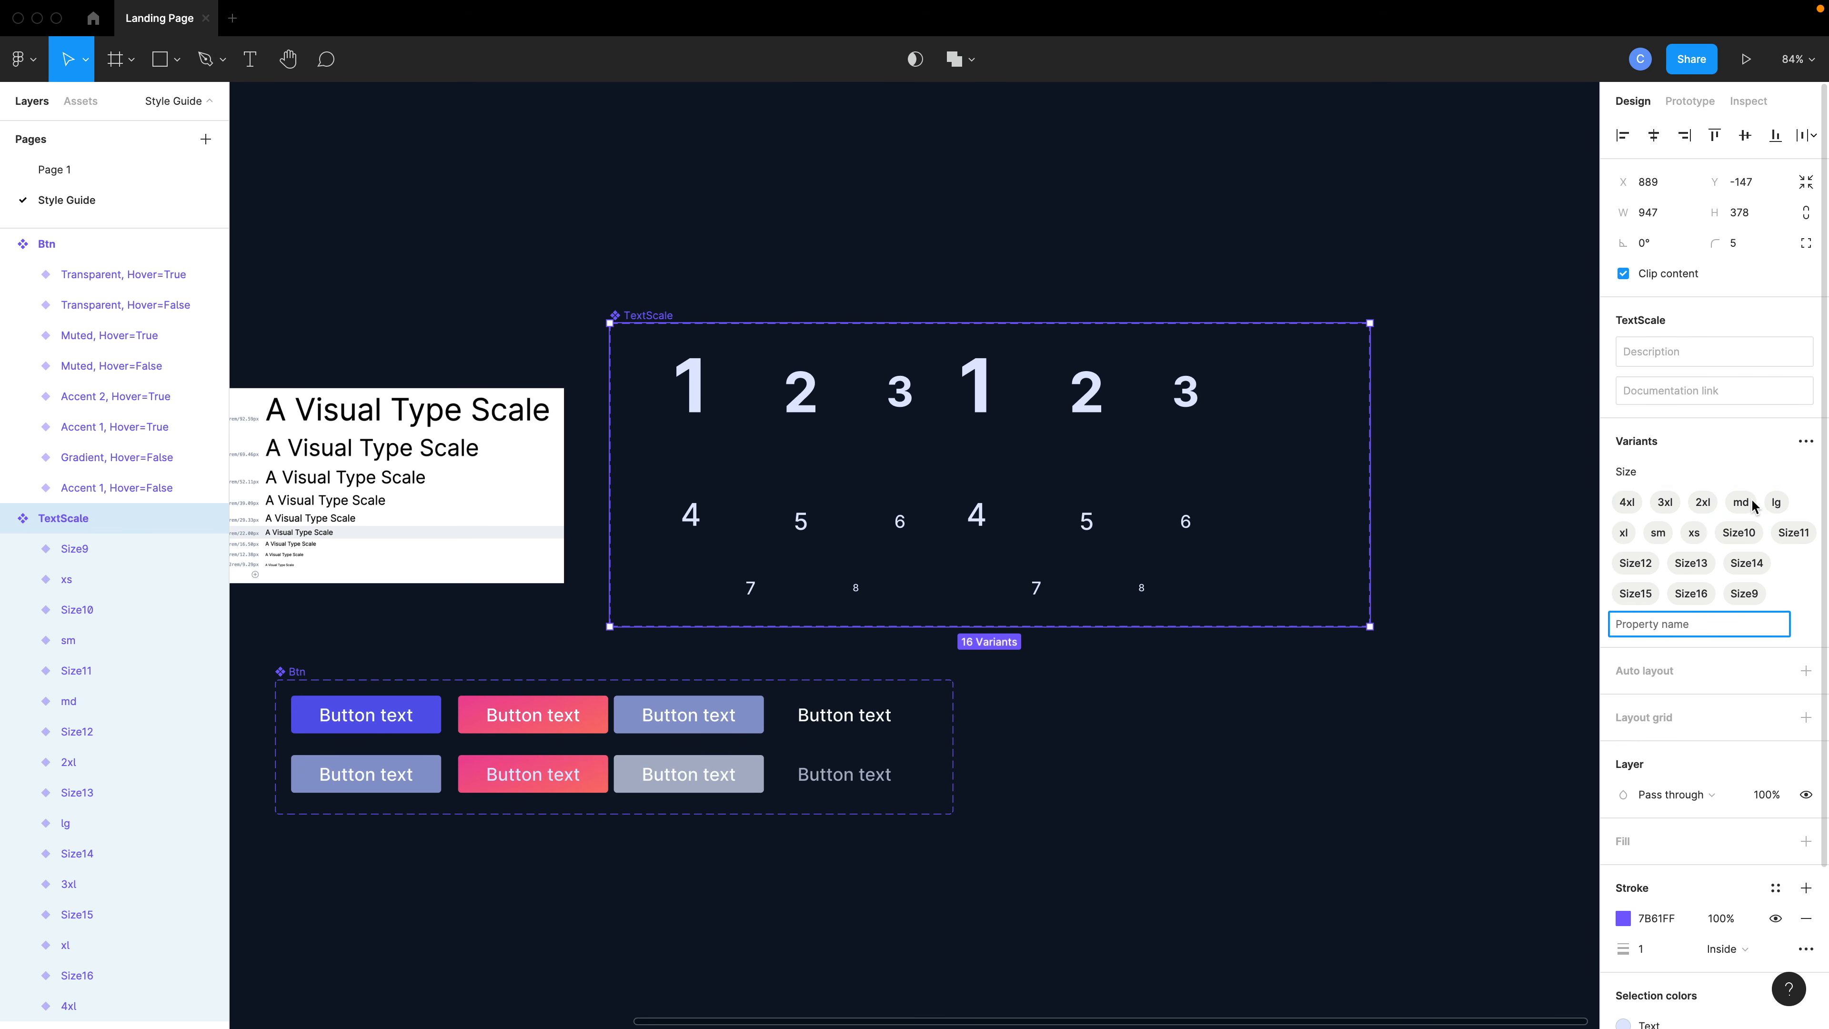
pyautogui.write('Color')
pyautogui.press('Return')
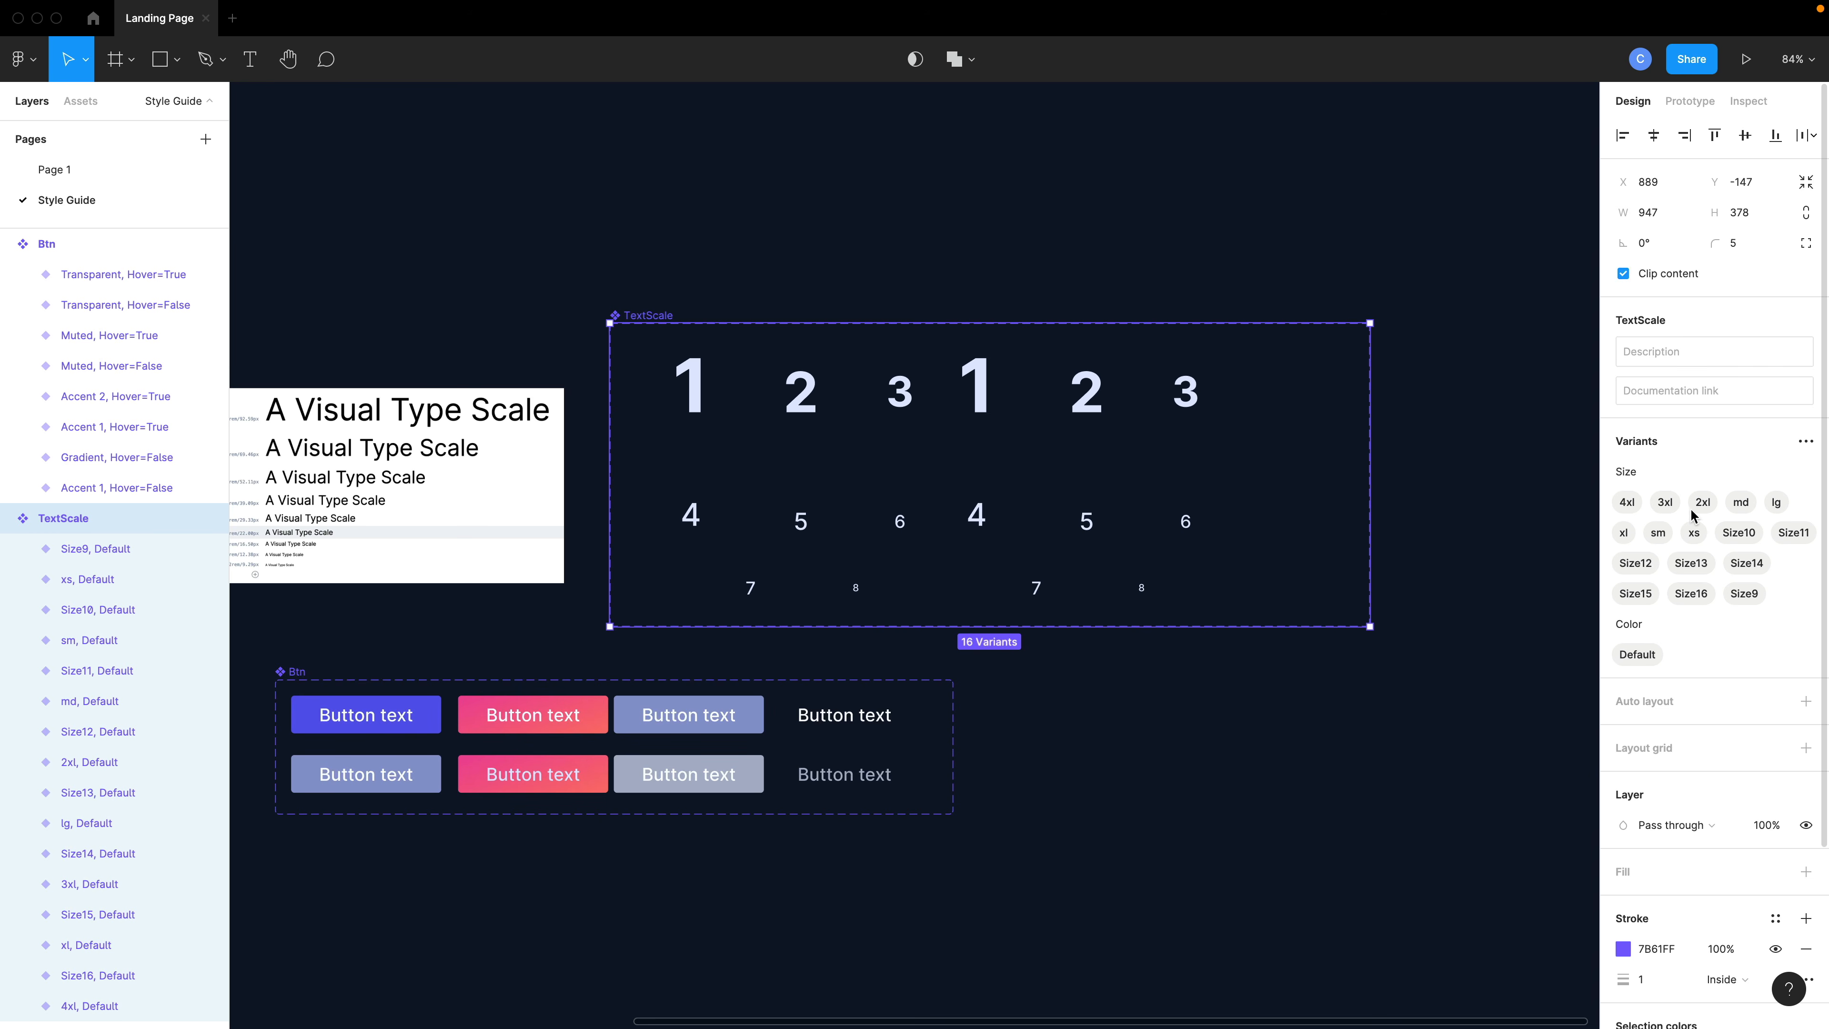
pyautogui.moveTo(1316, 246); pyautogui.dragTo(956, 605)
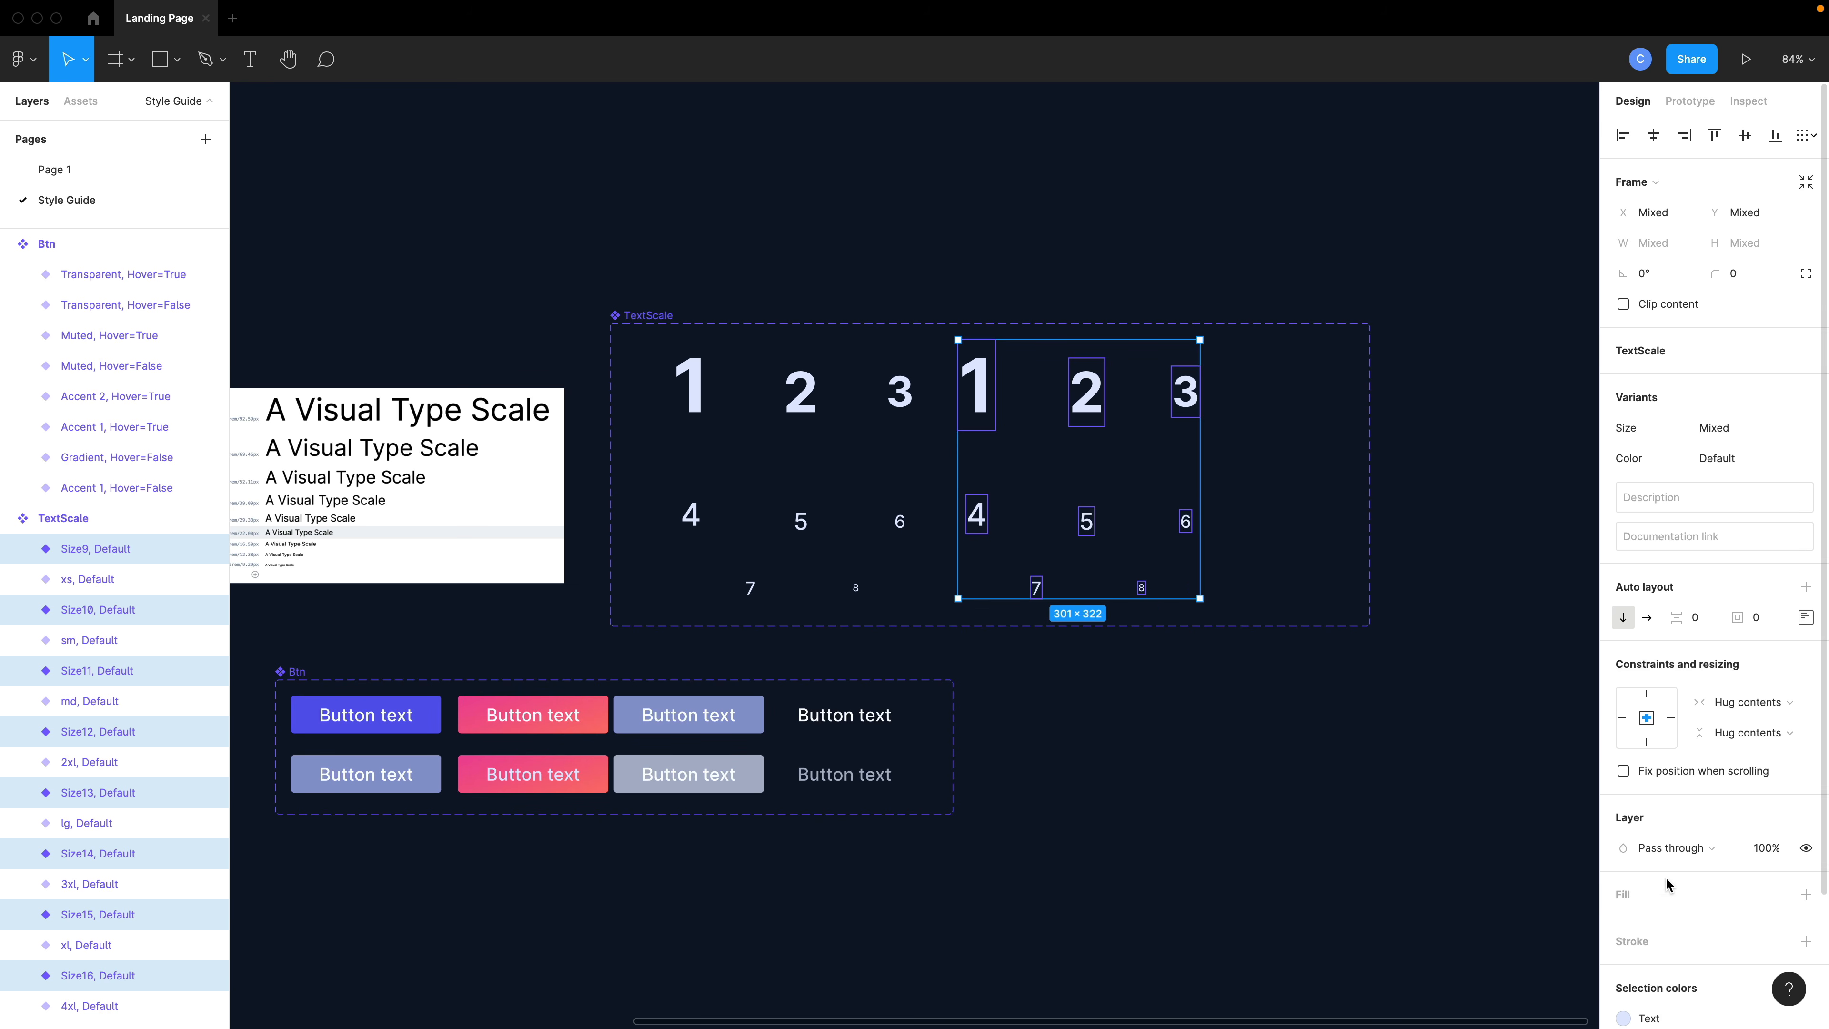
pyautogui.scroll(-2, 1762, 884)
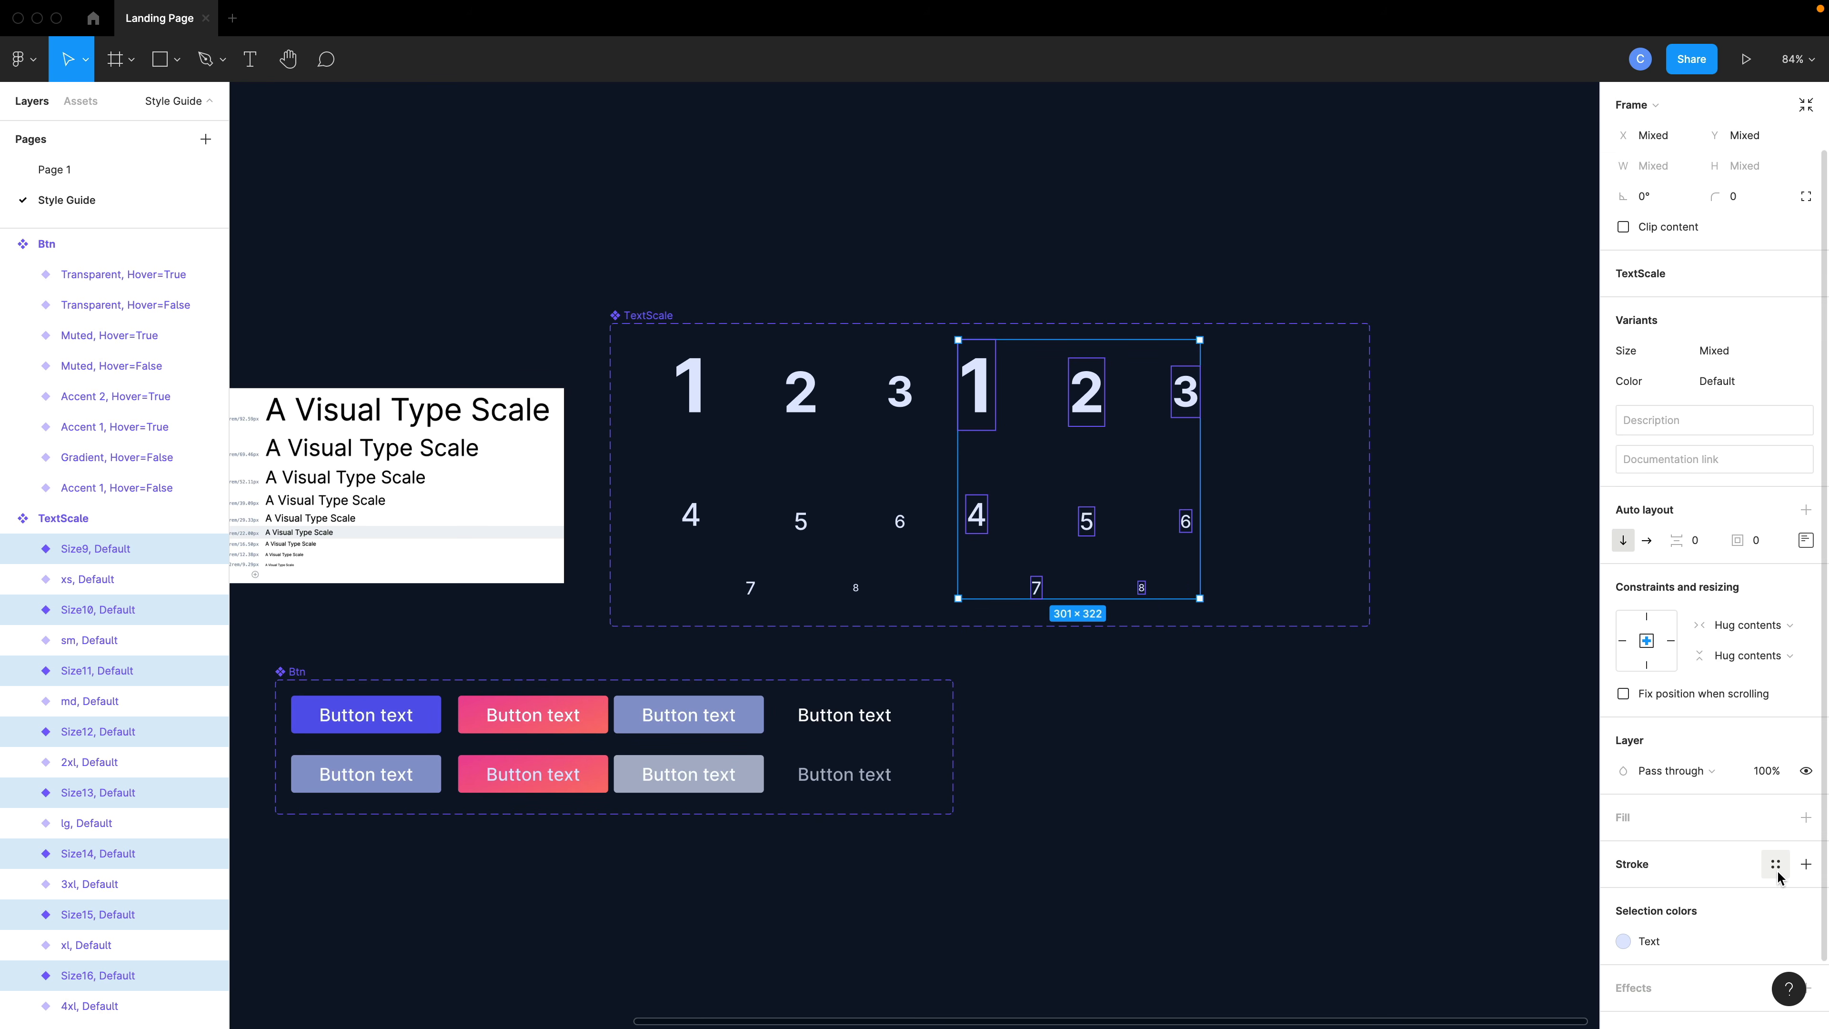
pyautogui.click(1776, 866)
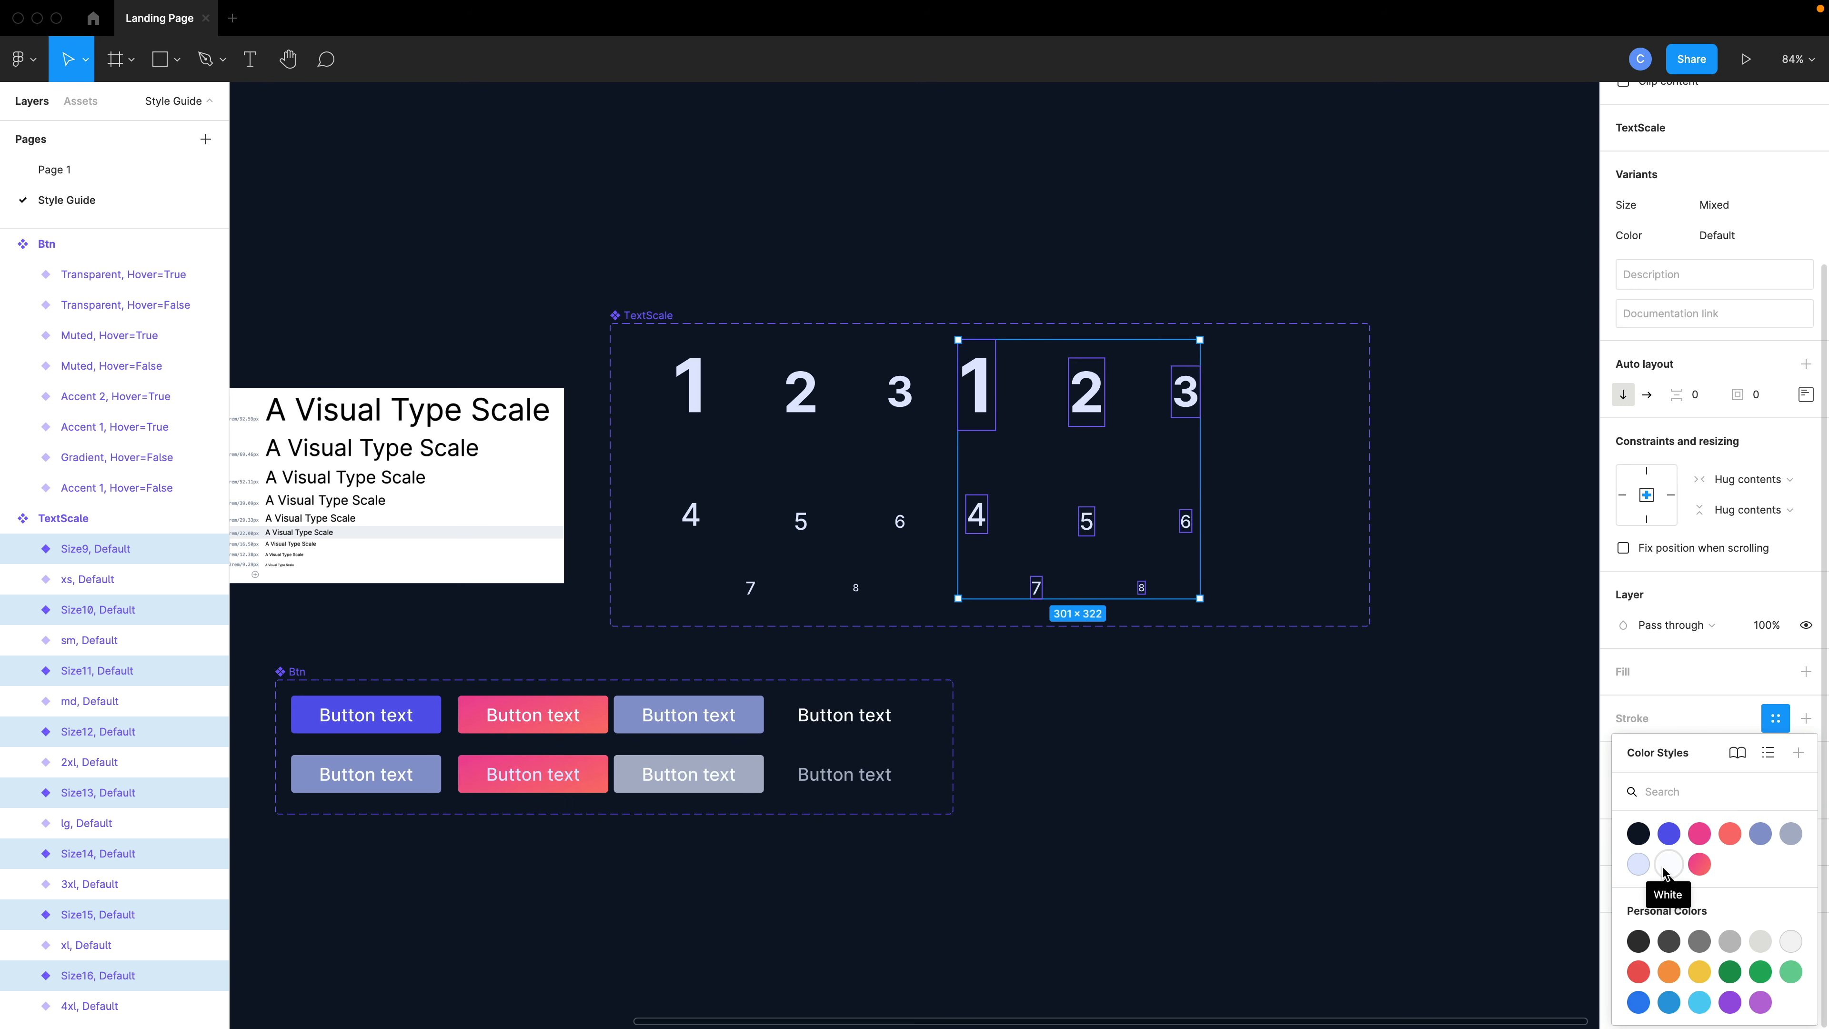
pyautogui.click(1780, 841)
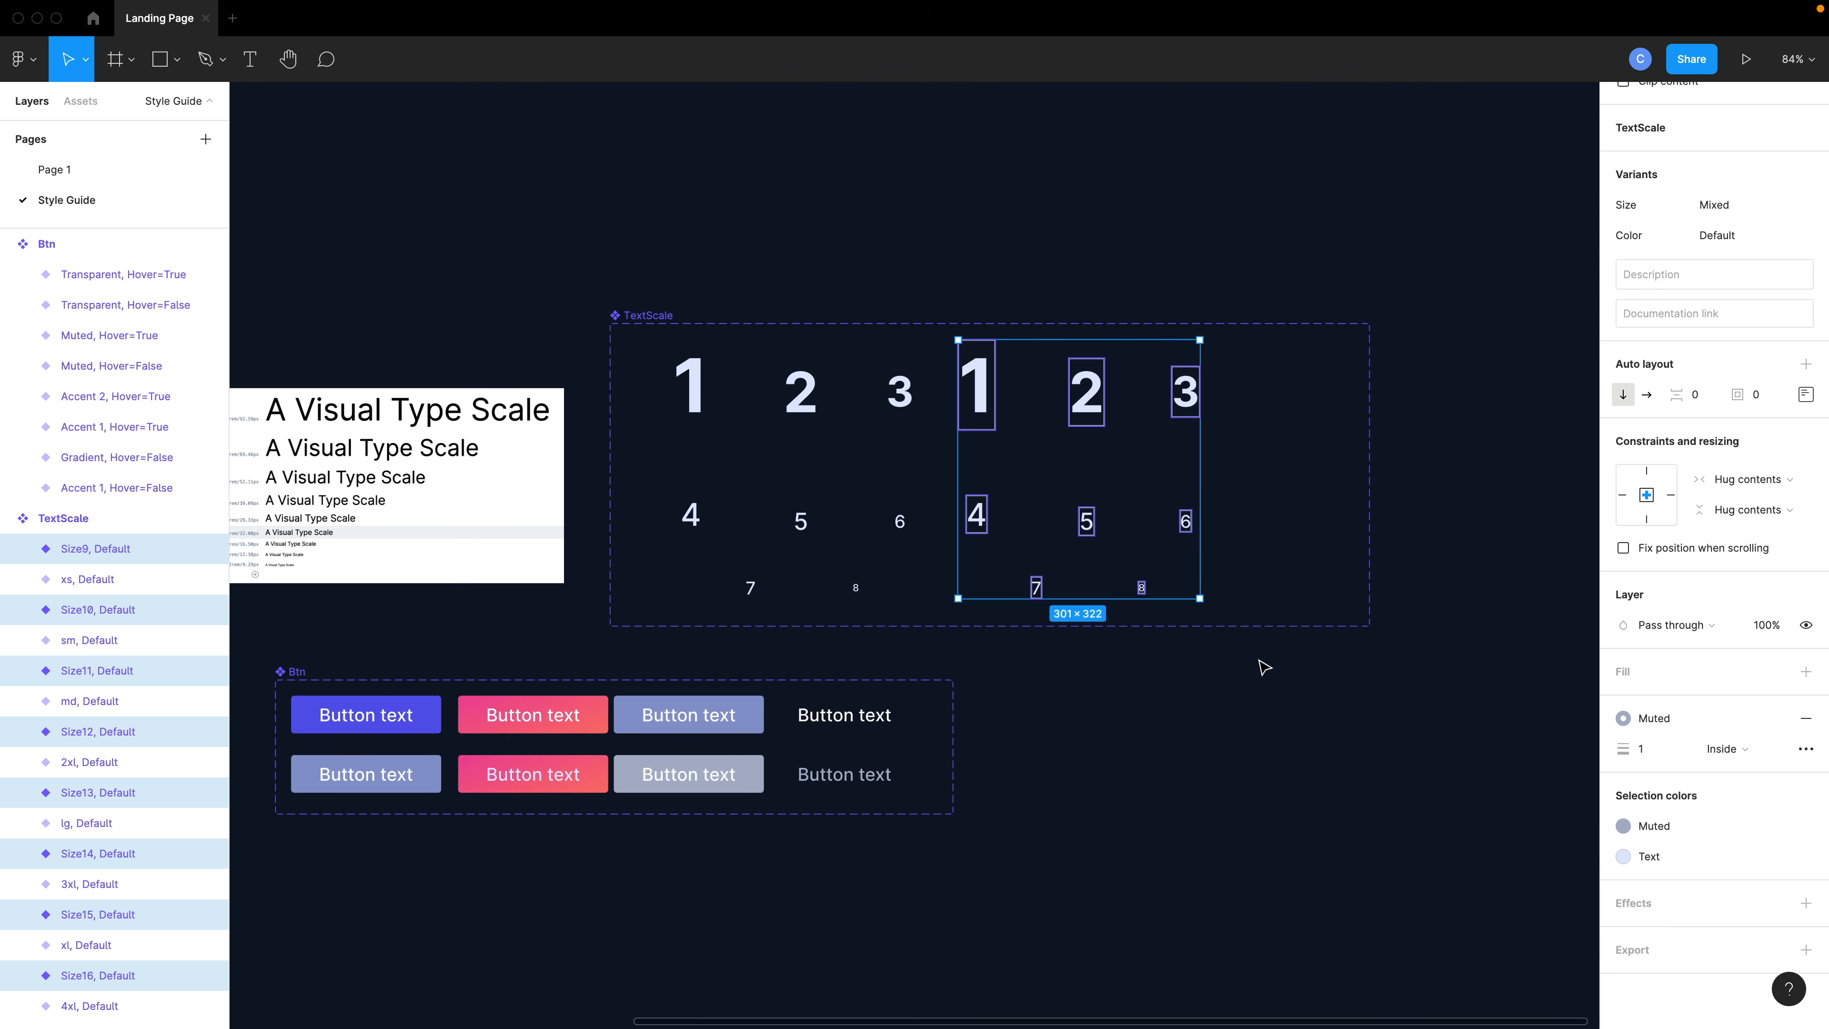
pyautogui.moveTo(1133, 526); pyautogui.dragTo(1146, 531)
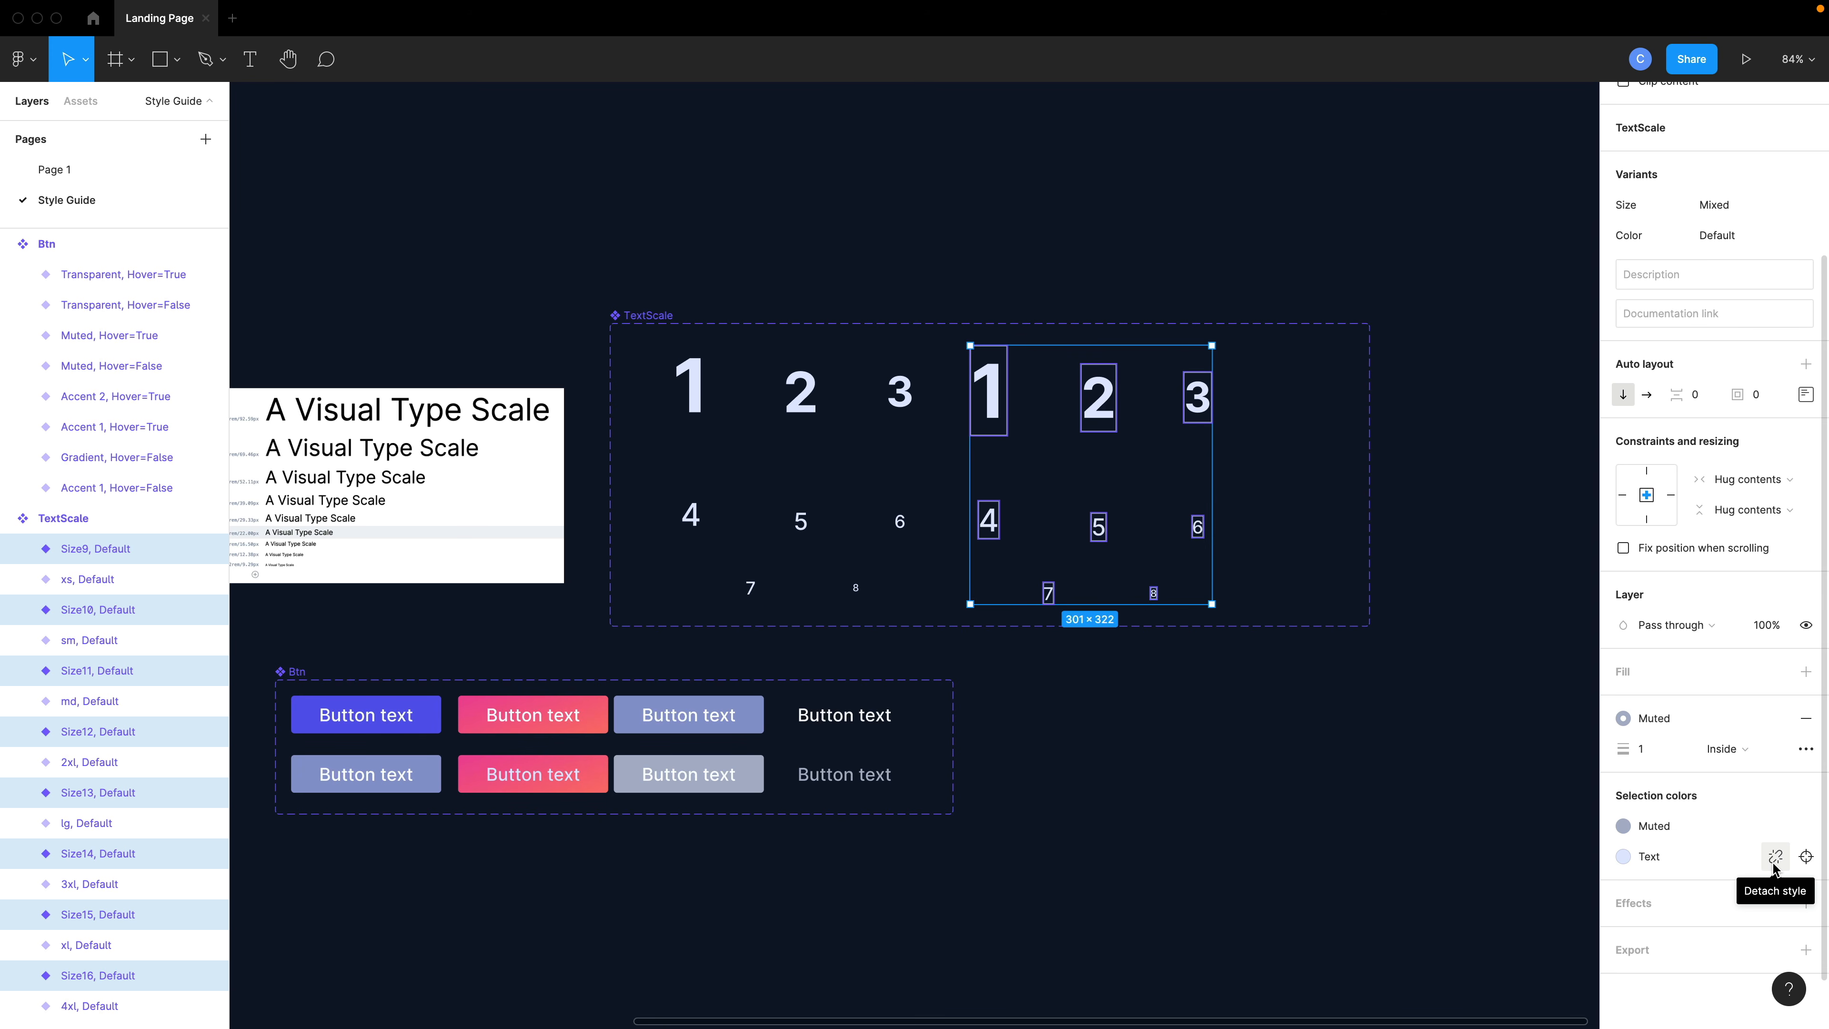
pyautogui.click(1806, 718)
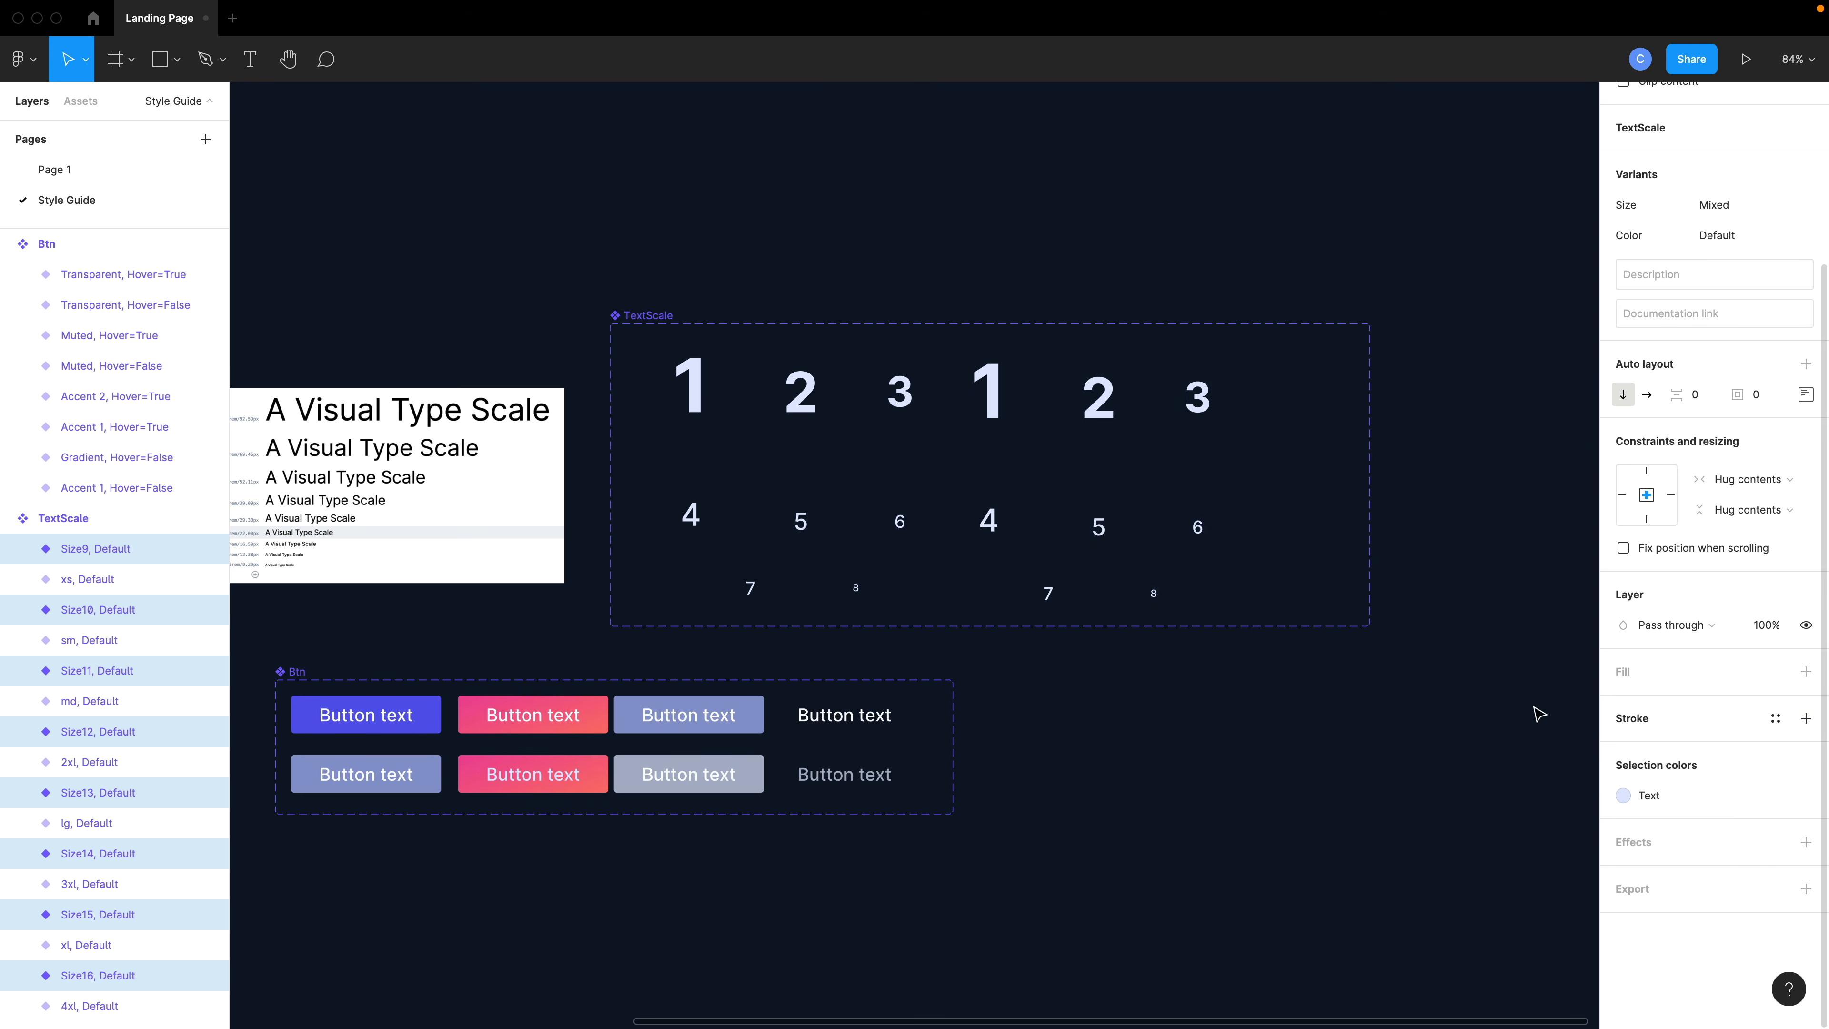
# - Change the text color of the duplicated TextScale variants to the Muted color style
pyautogui.click(1672, 797)
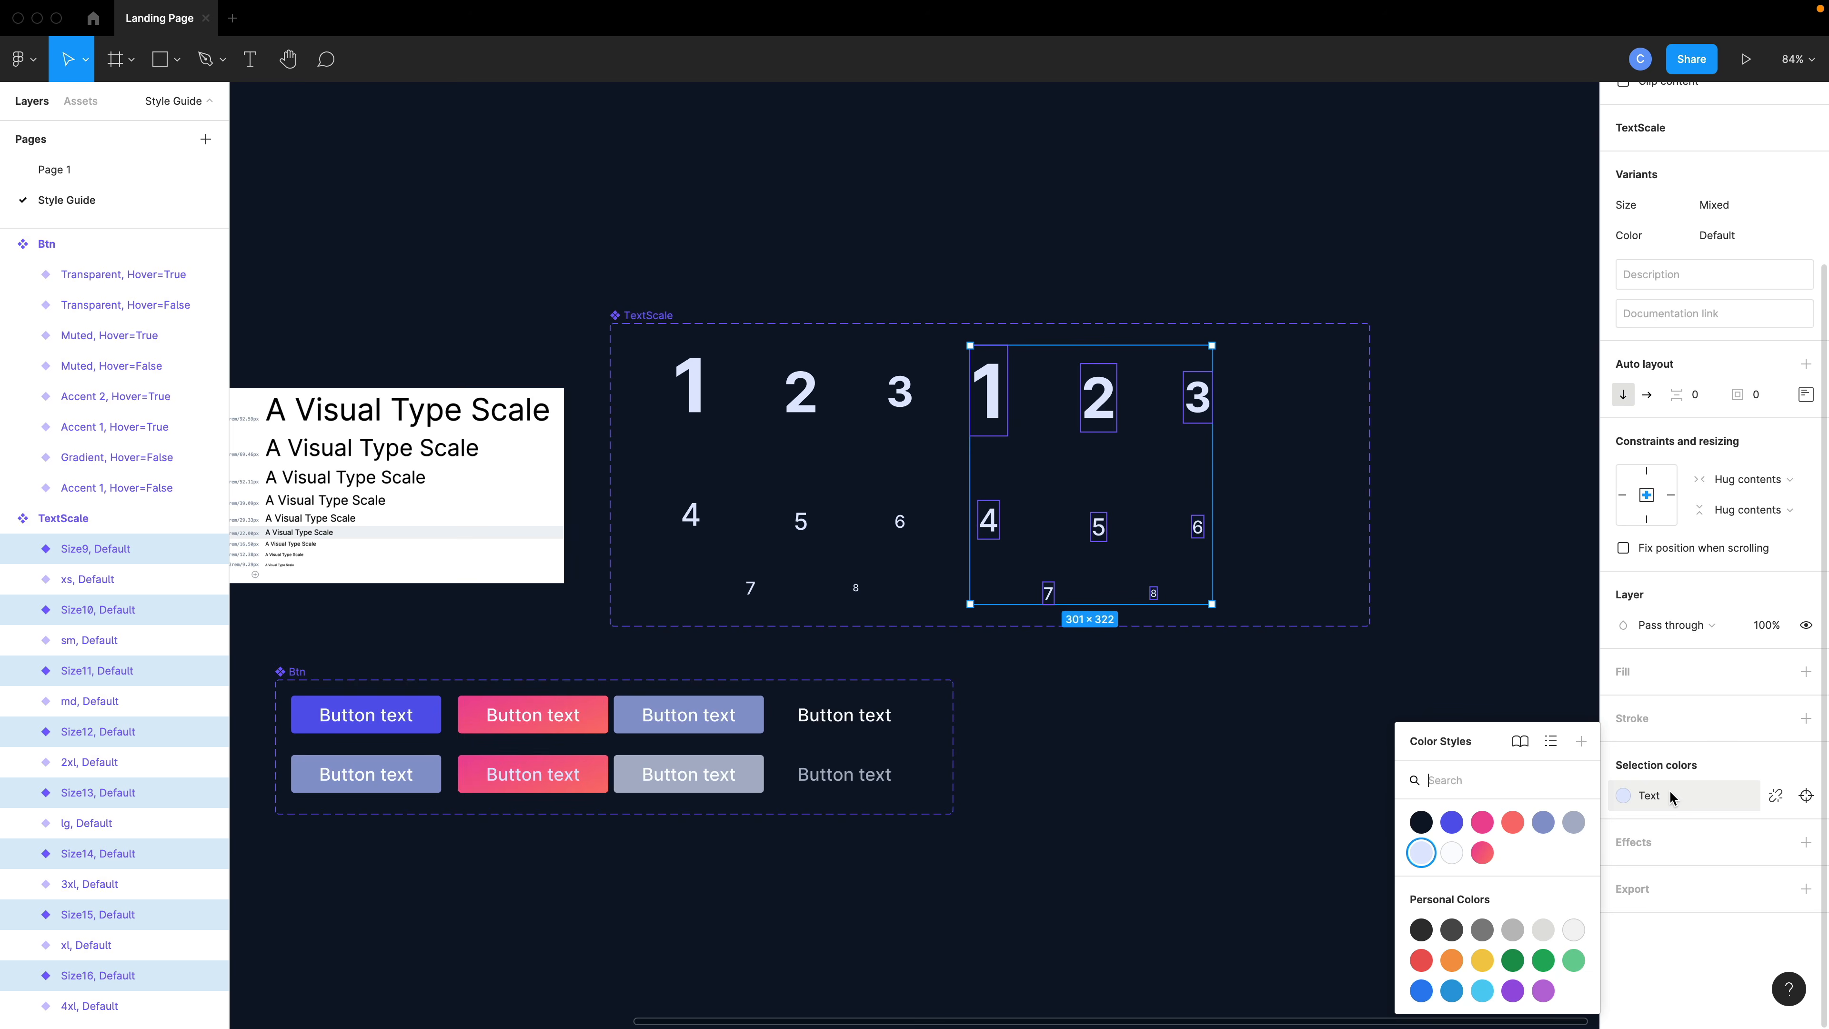
pyautogui.click(1565, 820)
pyautogui.click(1318, 683)
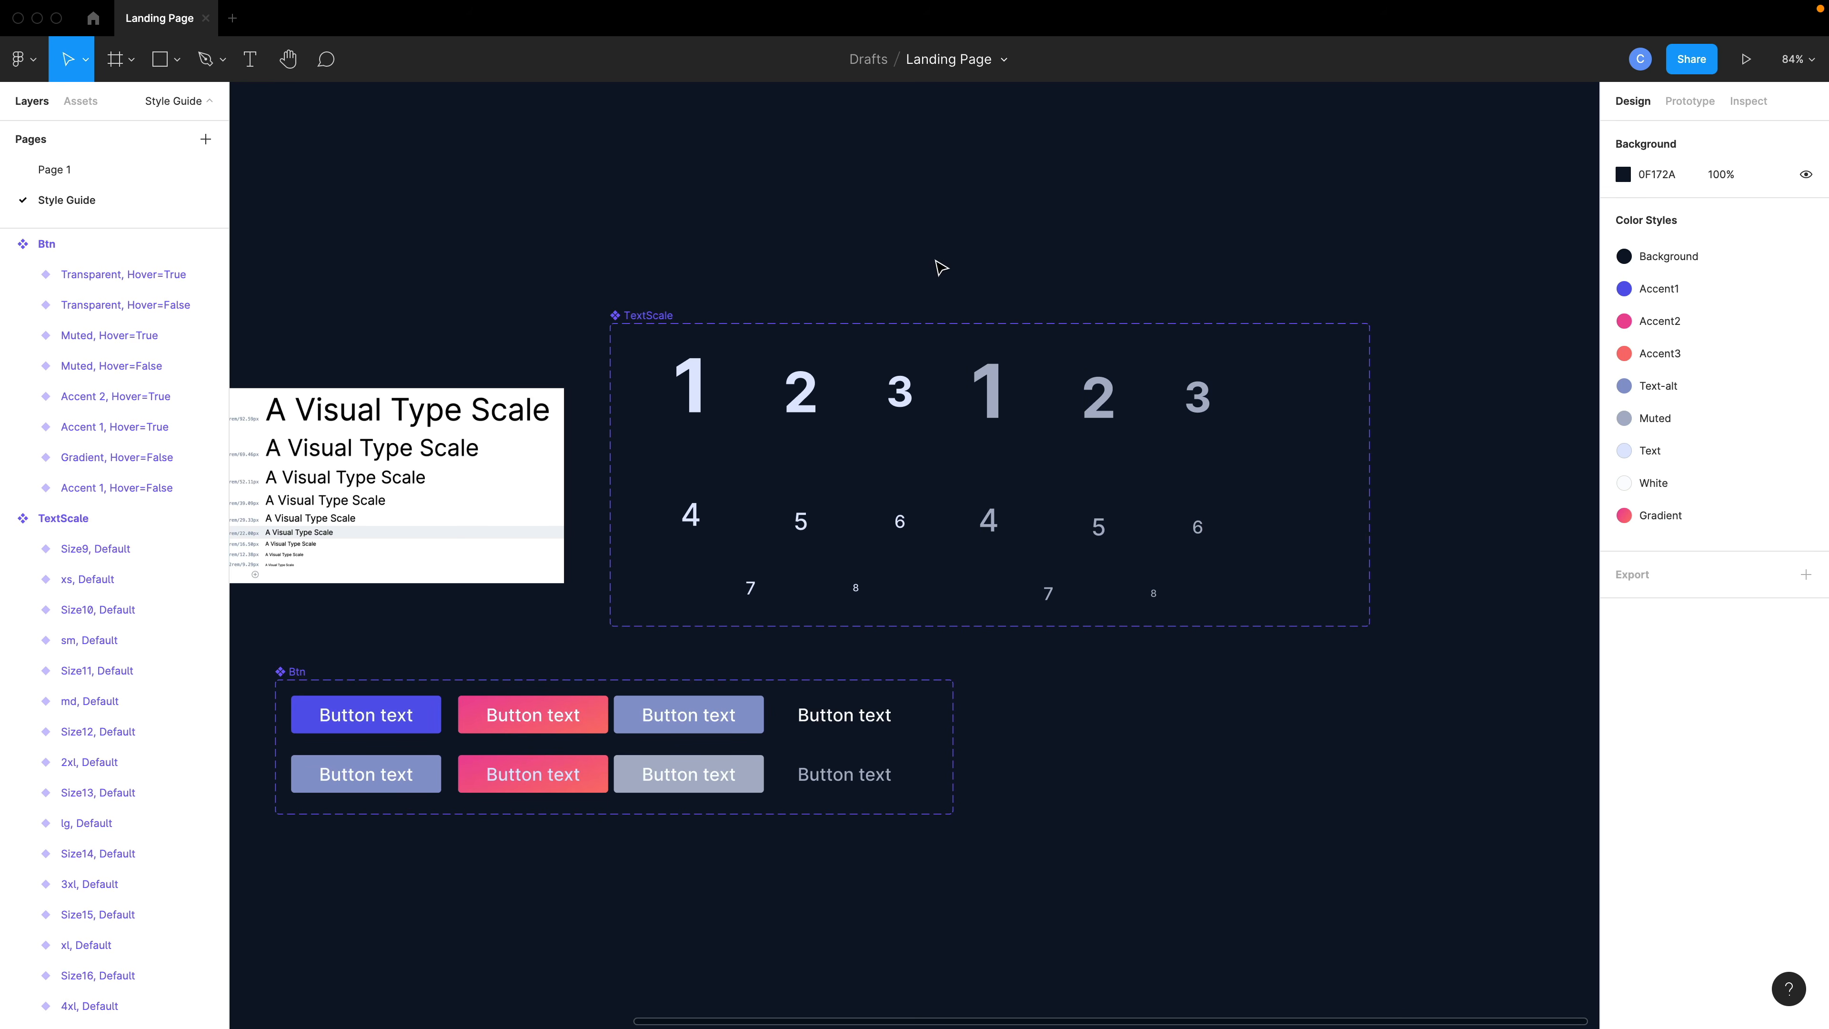
# - Set the Color property of the duplicated variants to Muted
pyautogui.moveTo(930, 253); pyautogui.dragTo(1286, 620)
pyautogui.click(1733, 461)
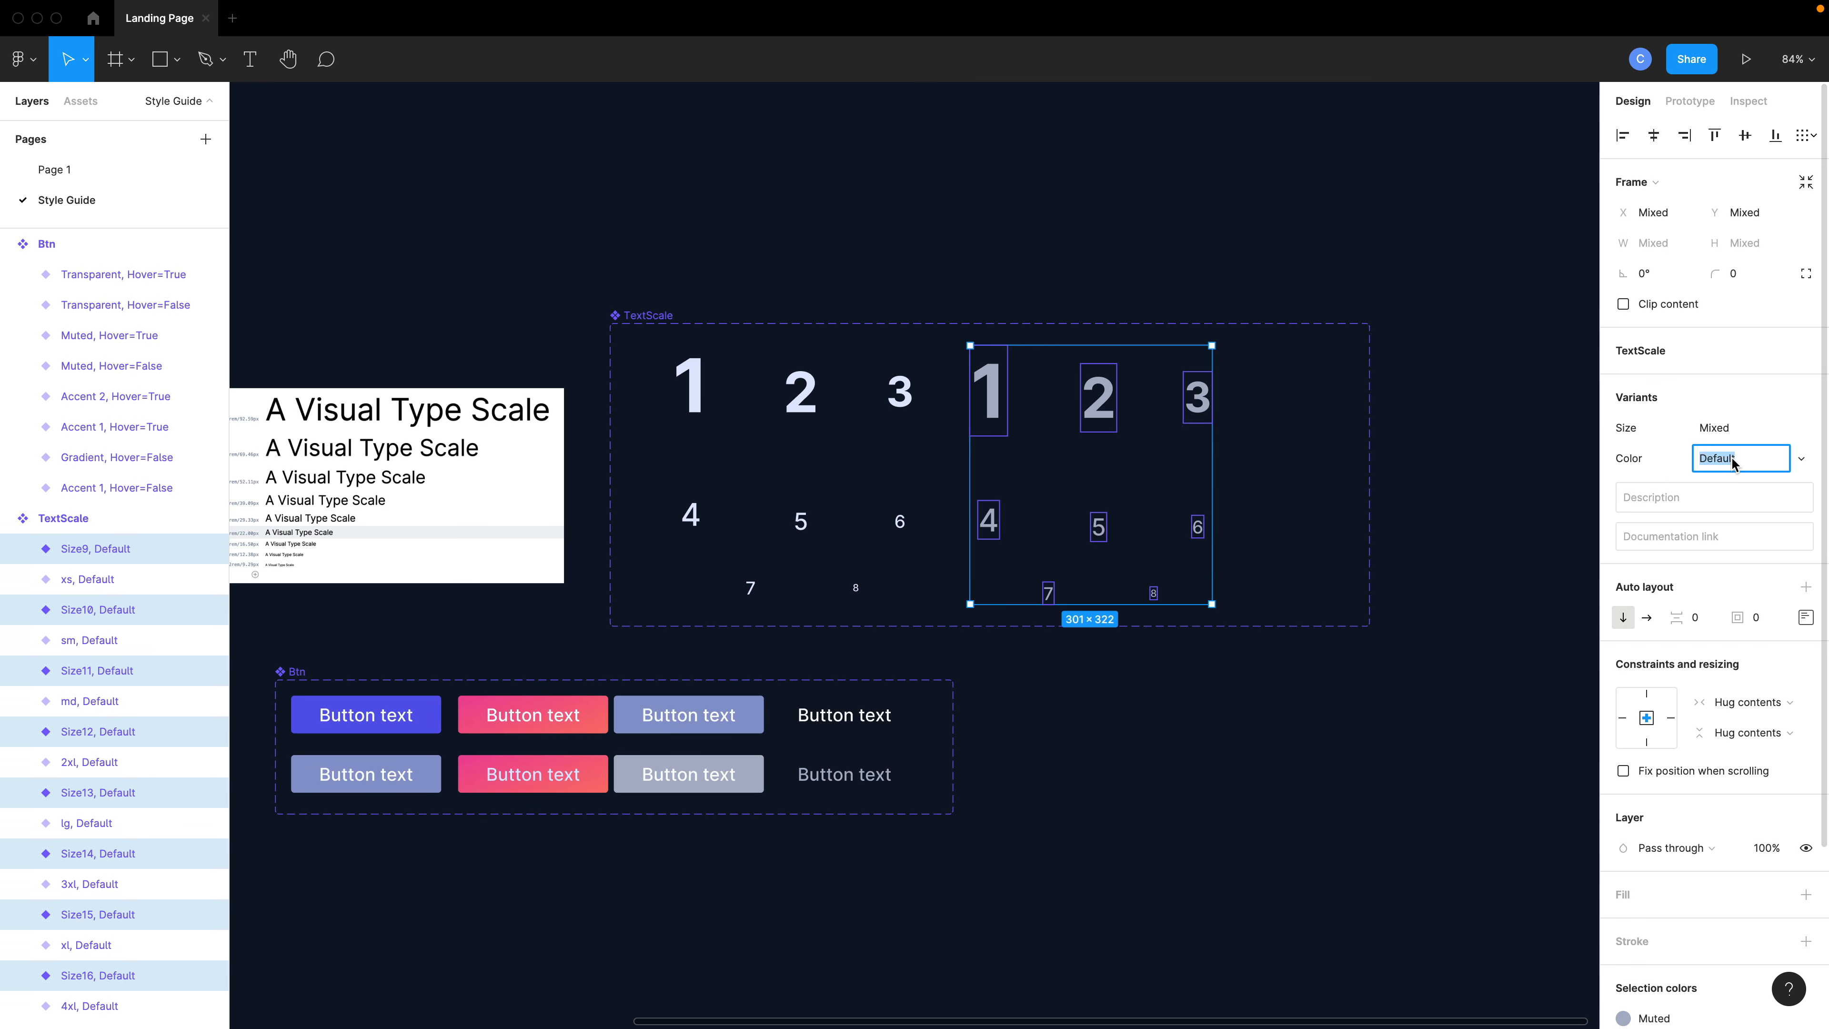
pyautogui.write('Muted')
pyautogui.press('Return')
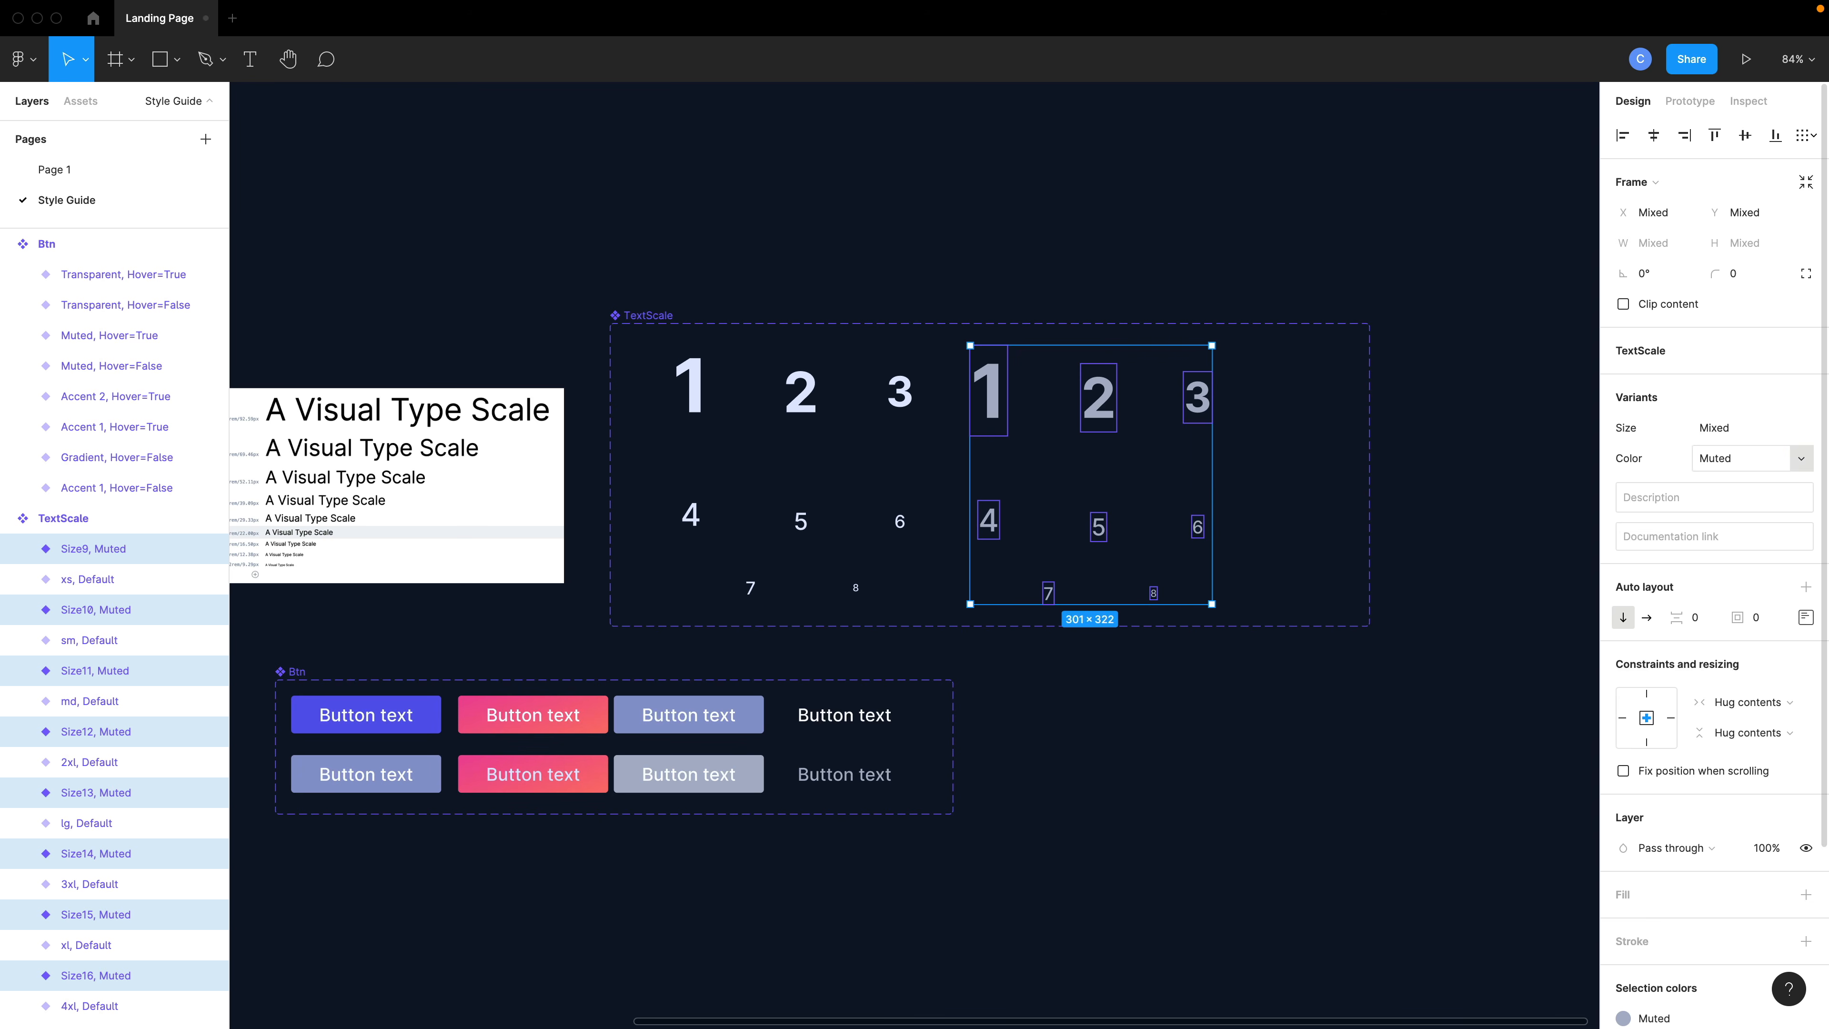
# - Set the Color property of the original eight variants to Text
pyautogui.moveTo(963, 249); pyautogui.dragTo(638, 622)
pyautogui.click(1743, 461)
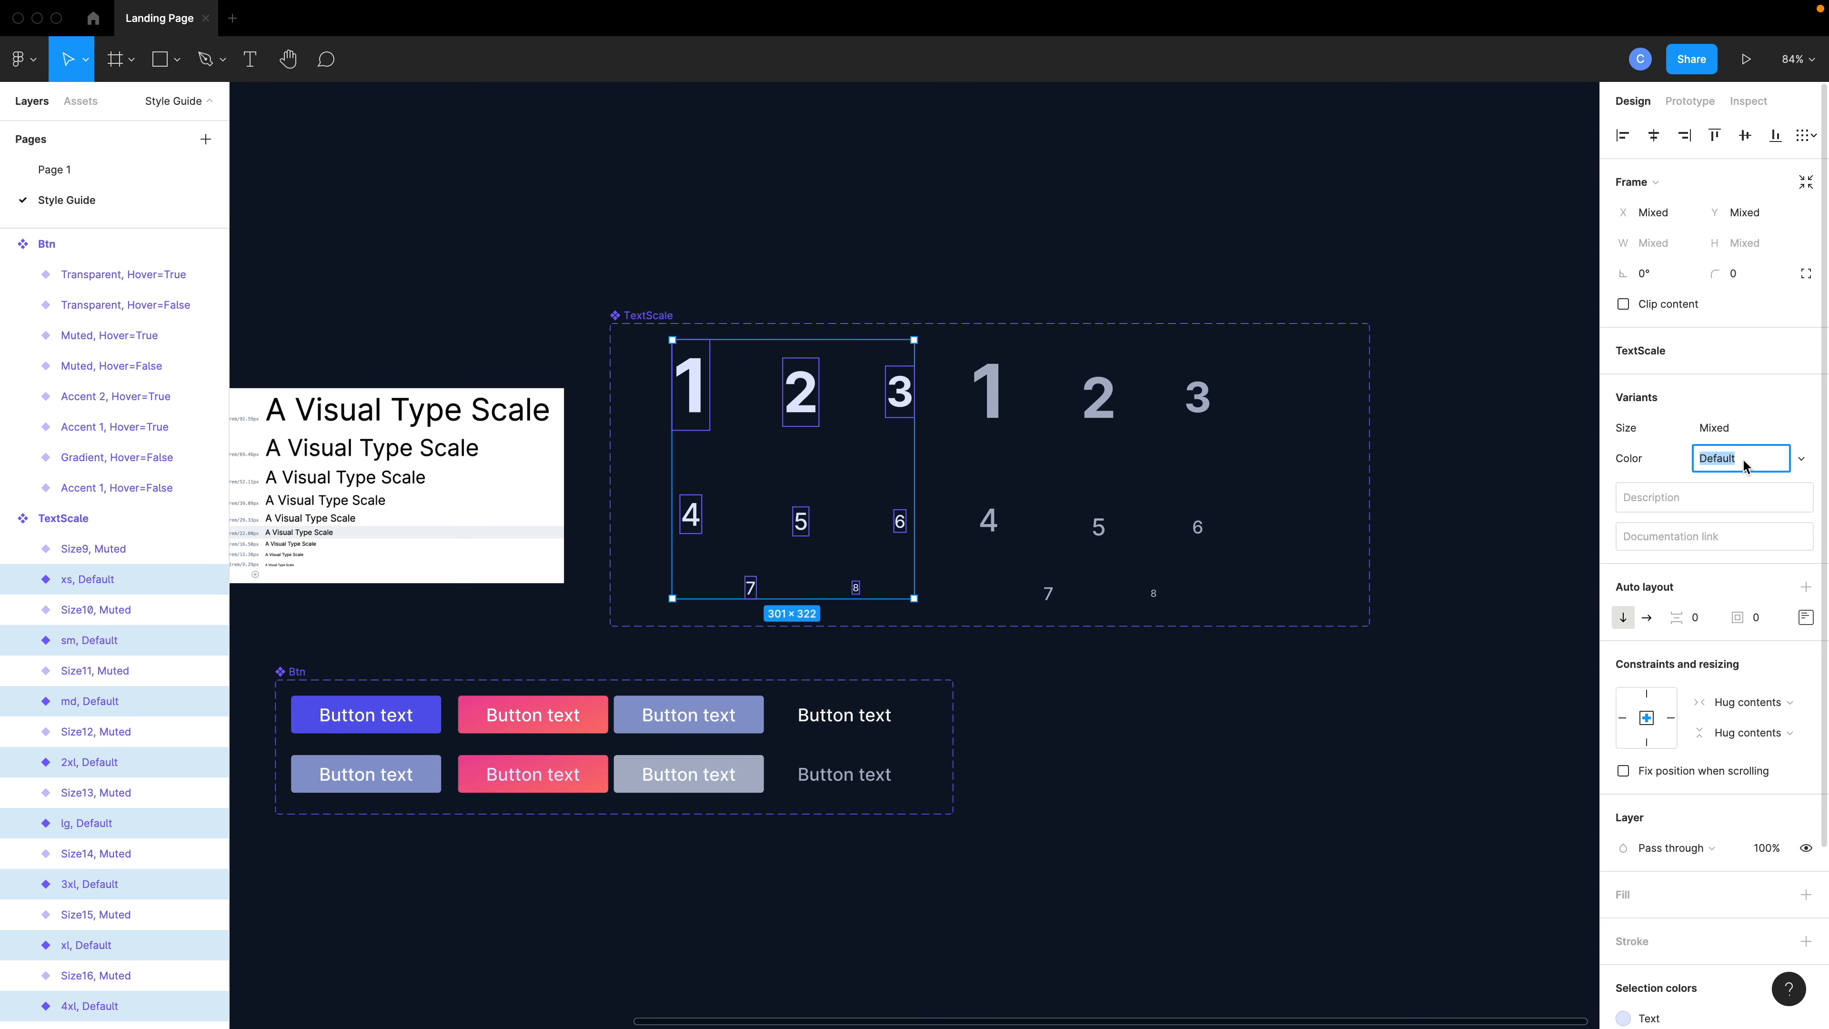
pyautogui.write('Text')
pyautogui.press('Return')
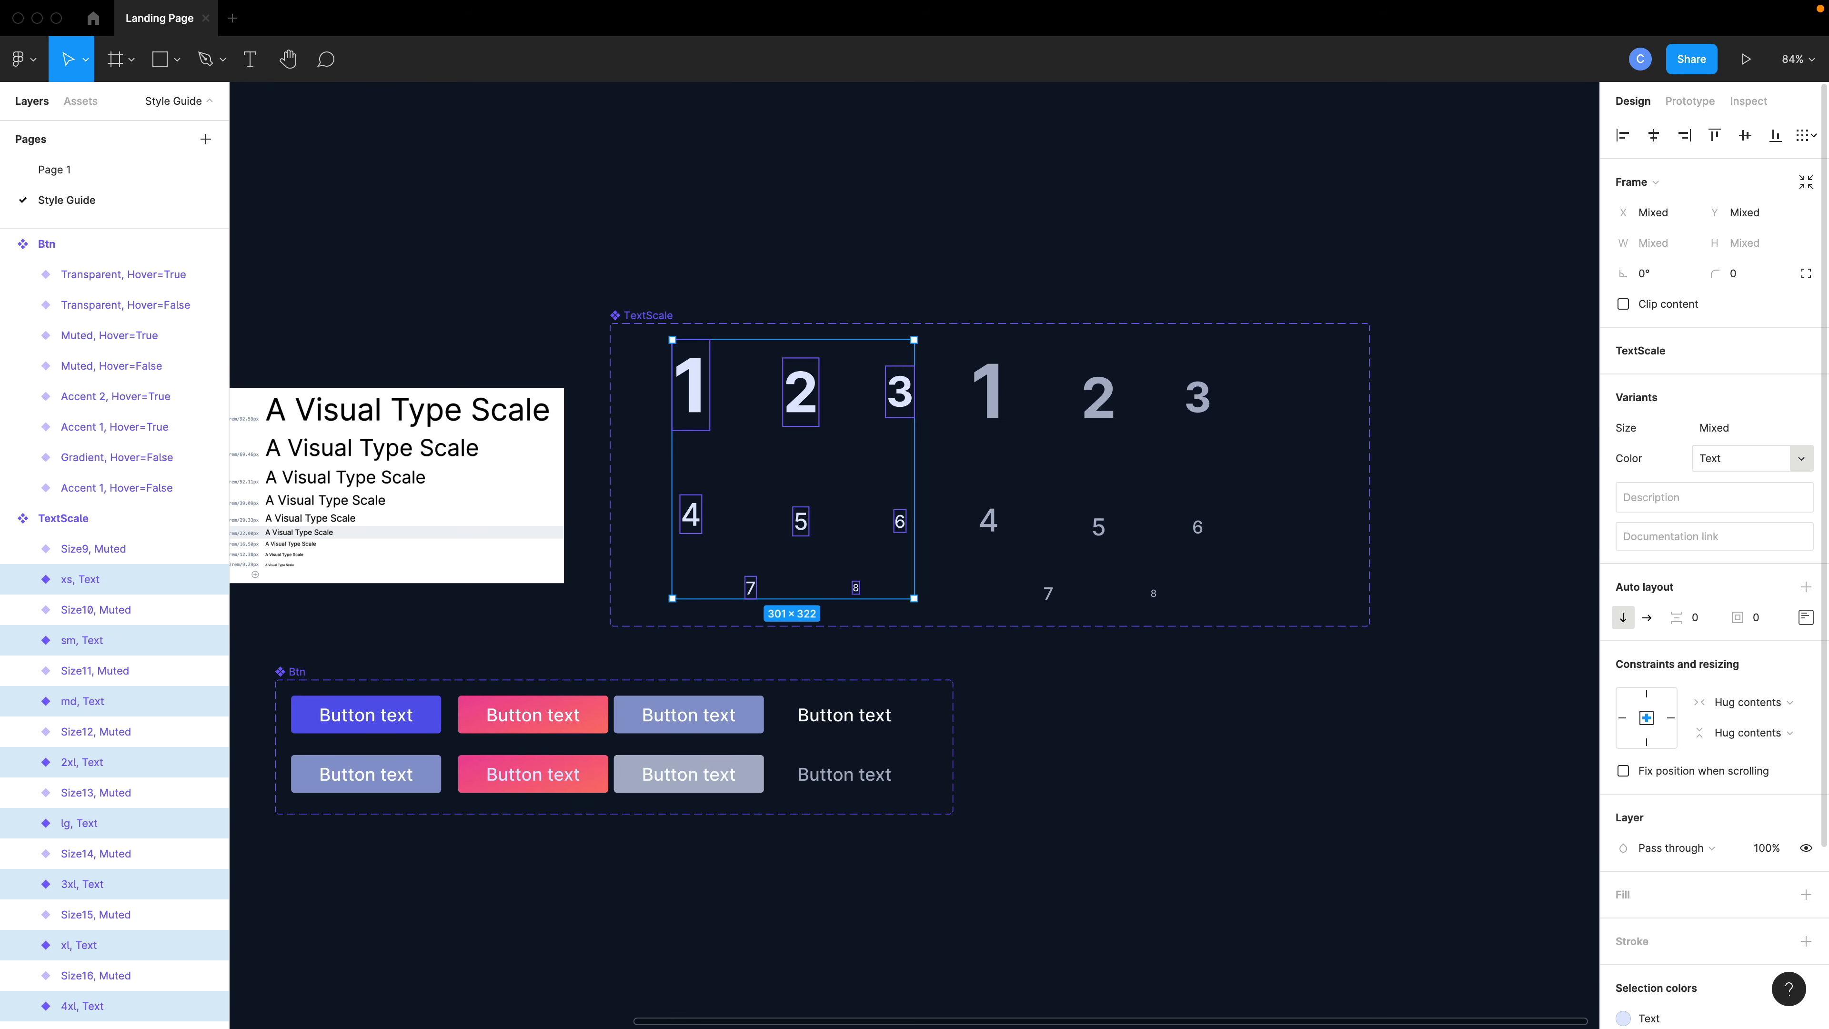
# - Rename the Size values of the Muted variants to match the Text ones, such as 4xl and 3xl
pyautogui.click(989, 389)
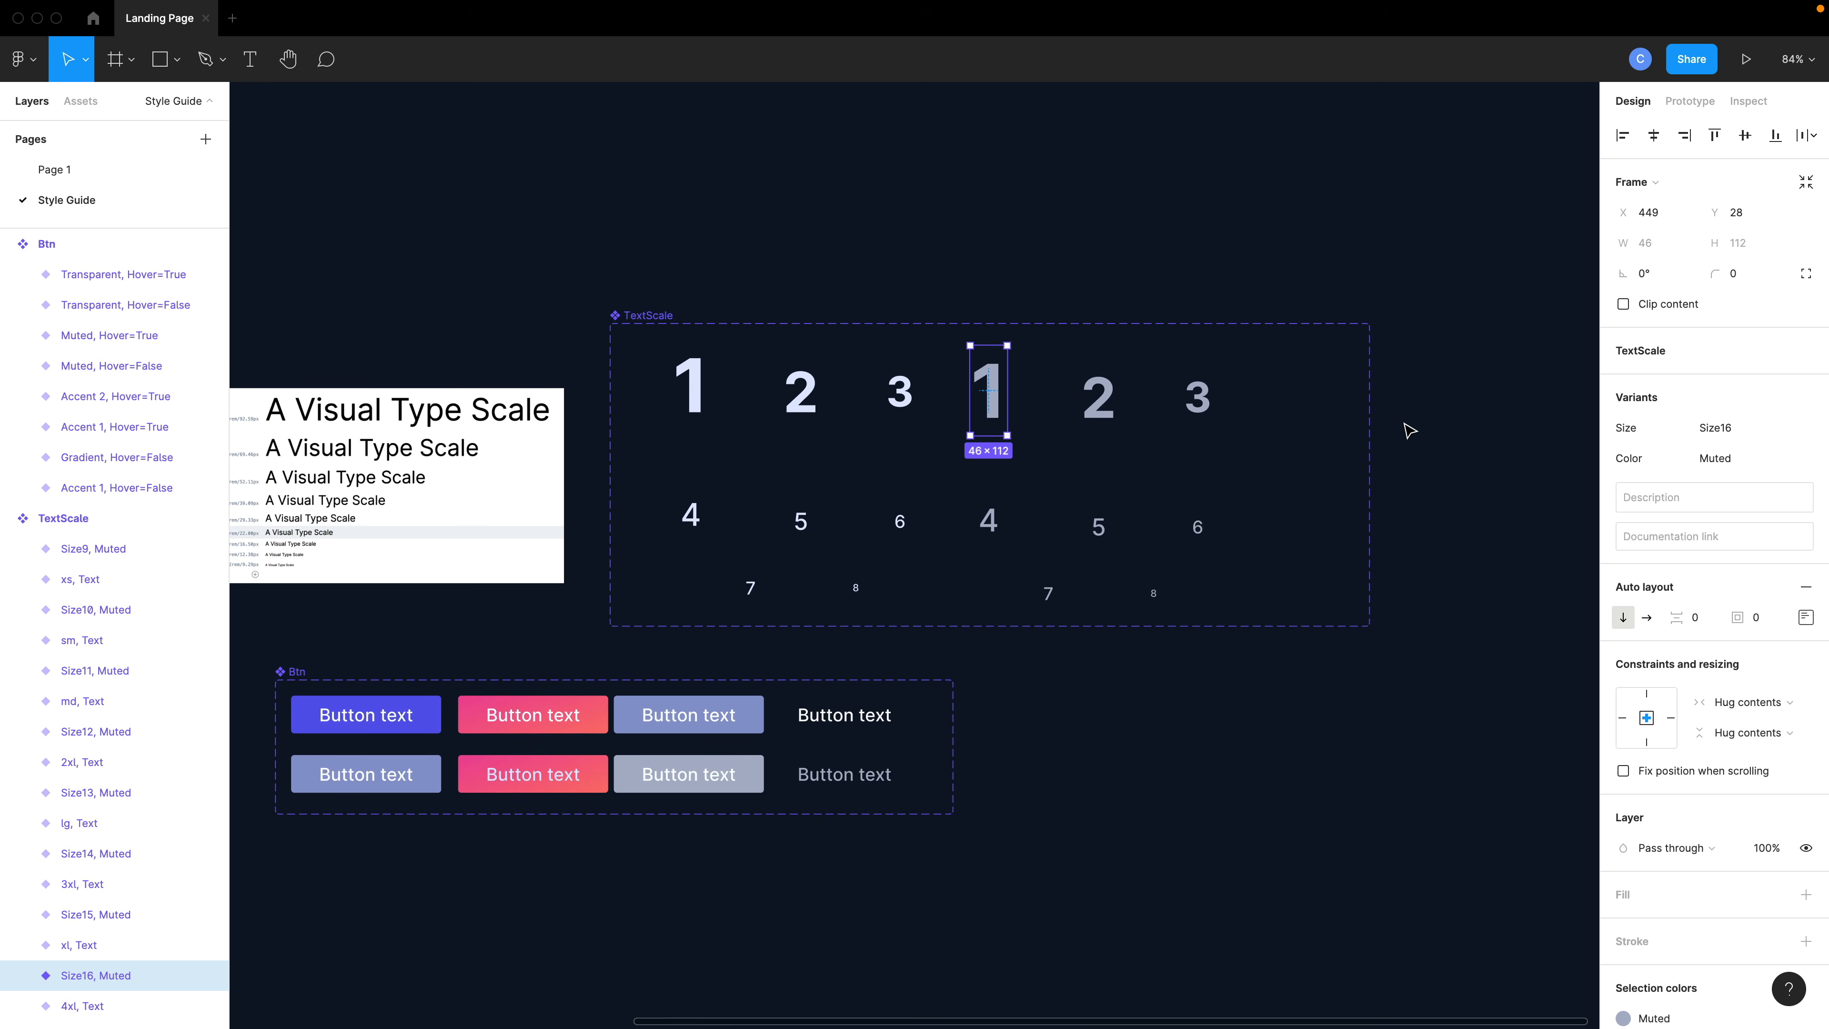
pyautogui.click(1729, 427)
pyautogui.write('4xl')
pyautogui.press('Return')
pyautogui.click(1099, 397)
pyautogui.click(1729, 428)
pyautogui.write('3xl')
pyautogui.press('Return')
pyautogui.click(1198, 397)
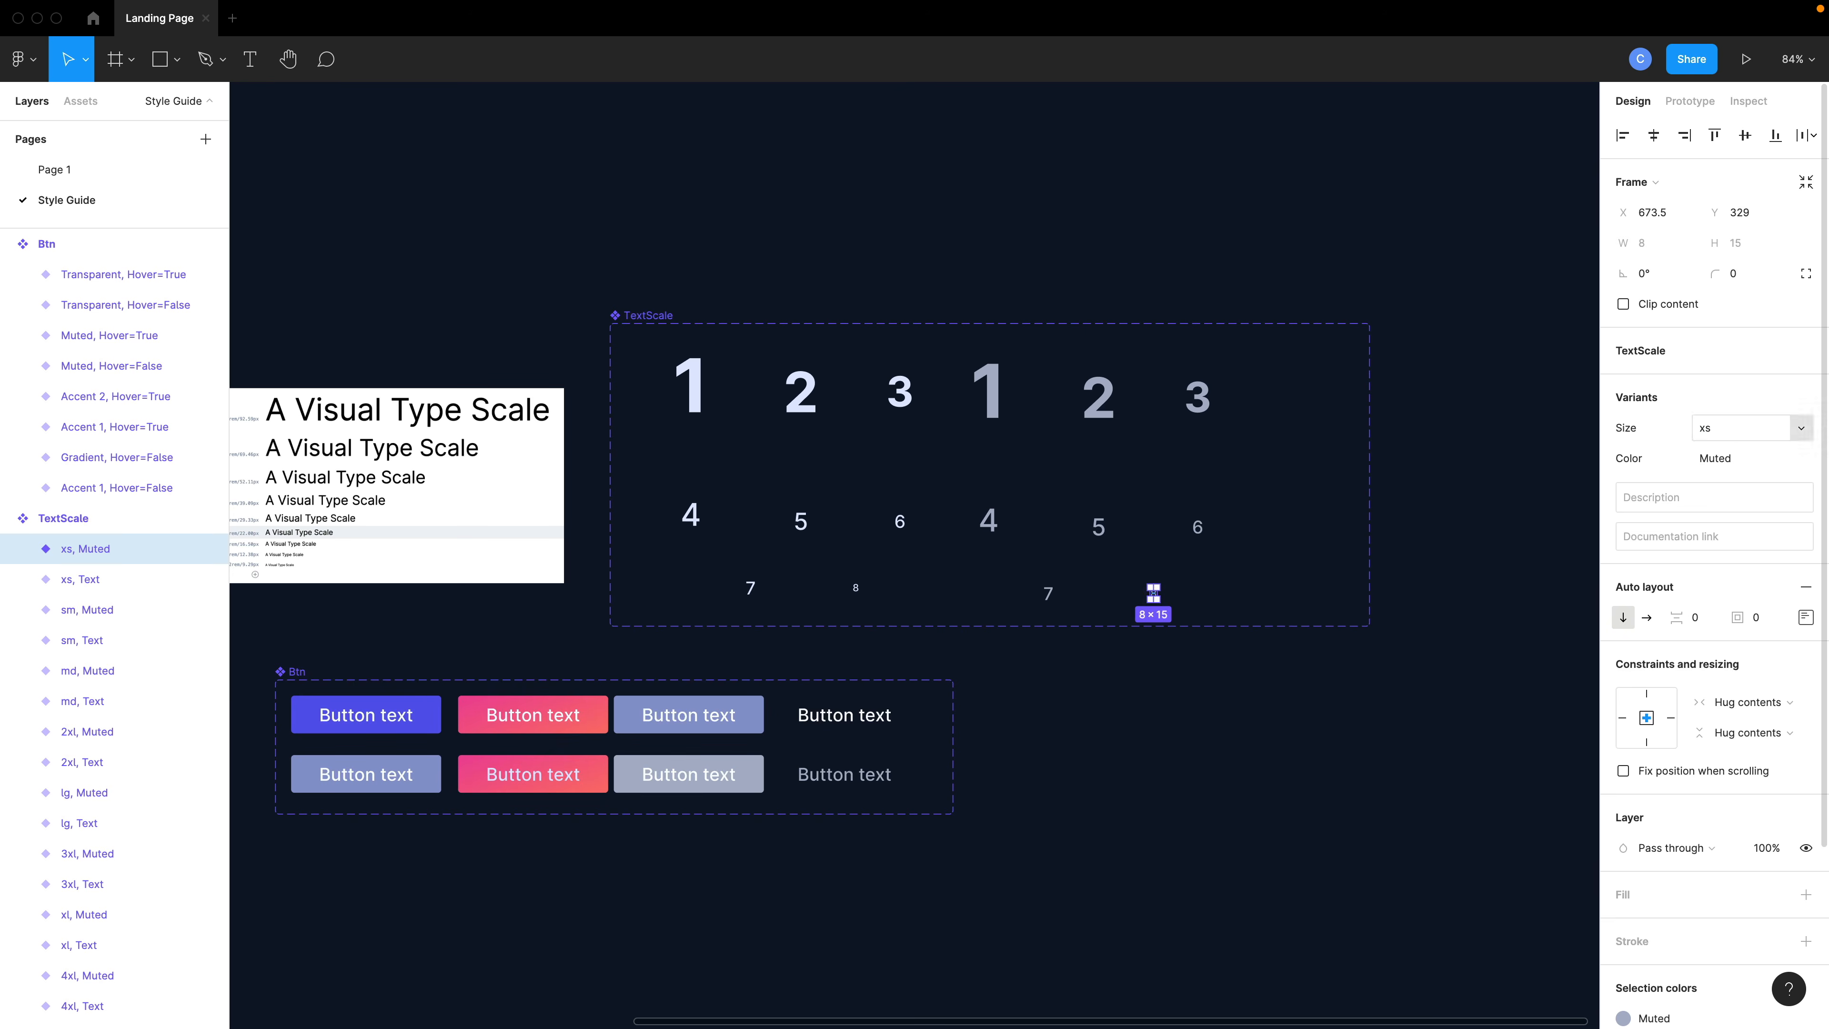
pyautogui.click(1492, 525)
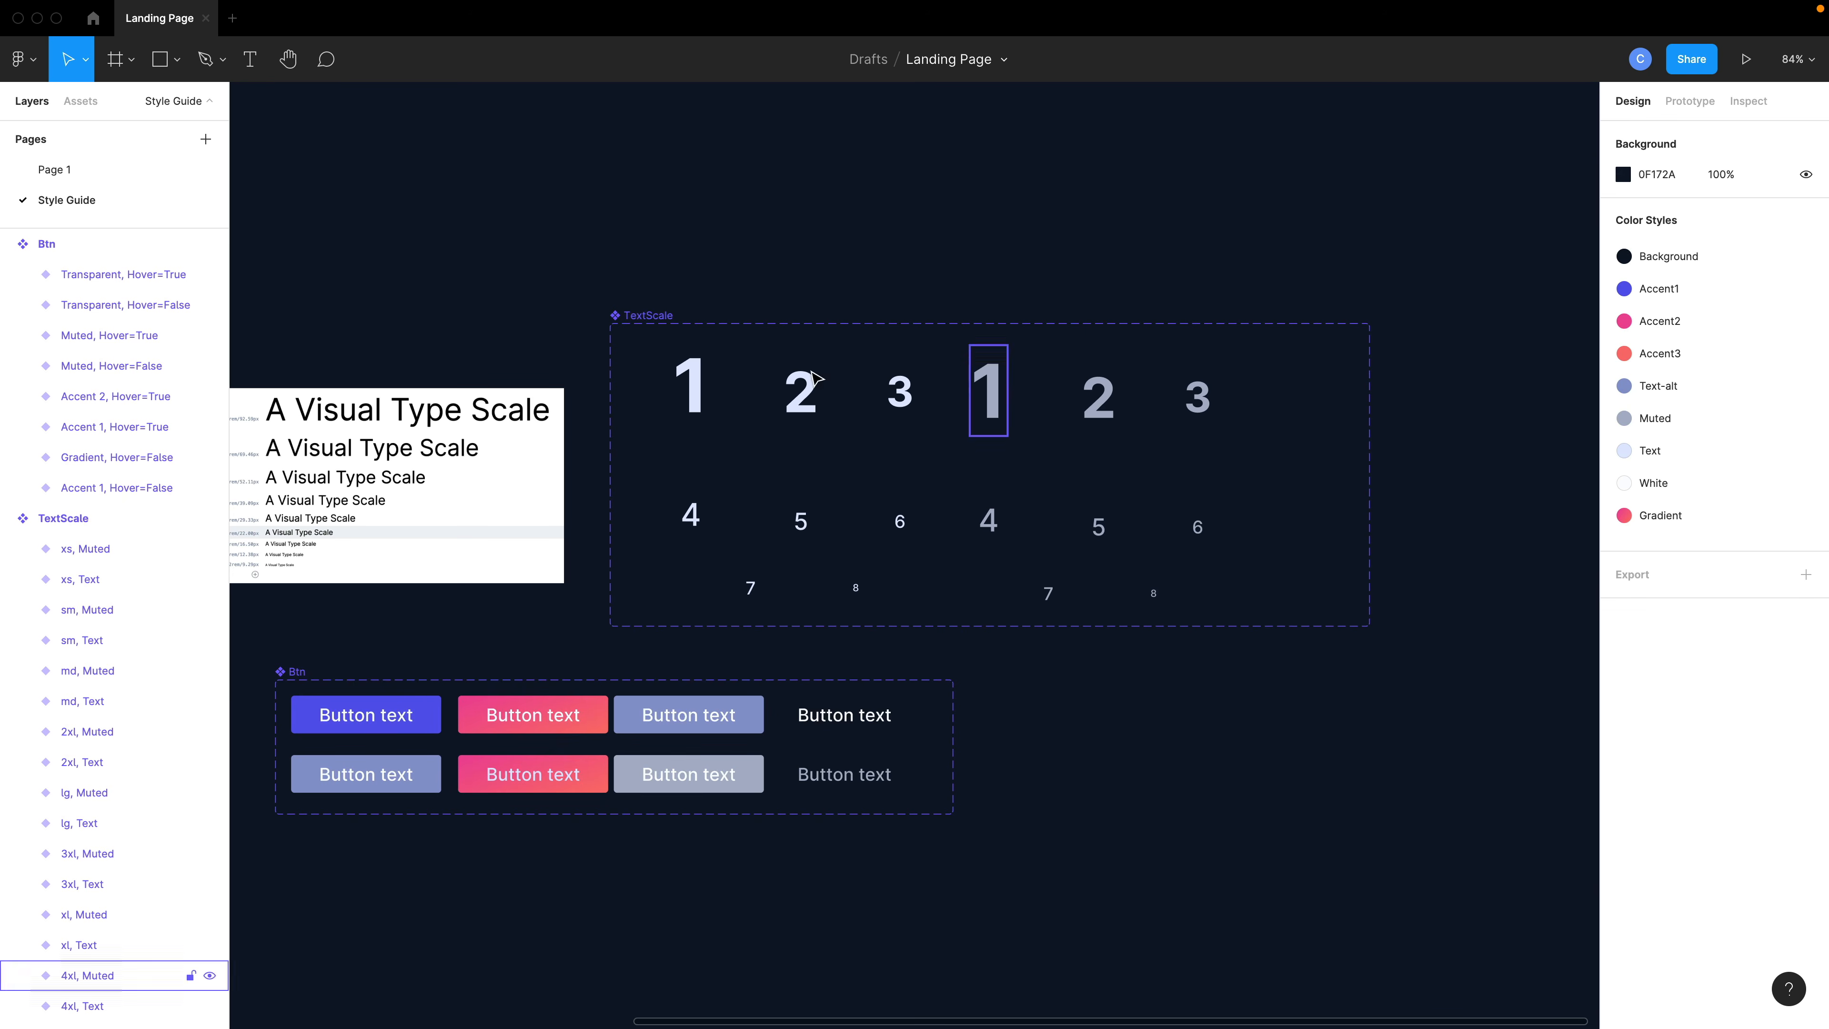
# - Switch to Page 1 and inspect the Size and Color options of the TextScale instance in the desktop frame
pyautogui.click(164, 170)
pyautogui.scroll(5, 1024, 523)
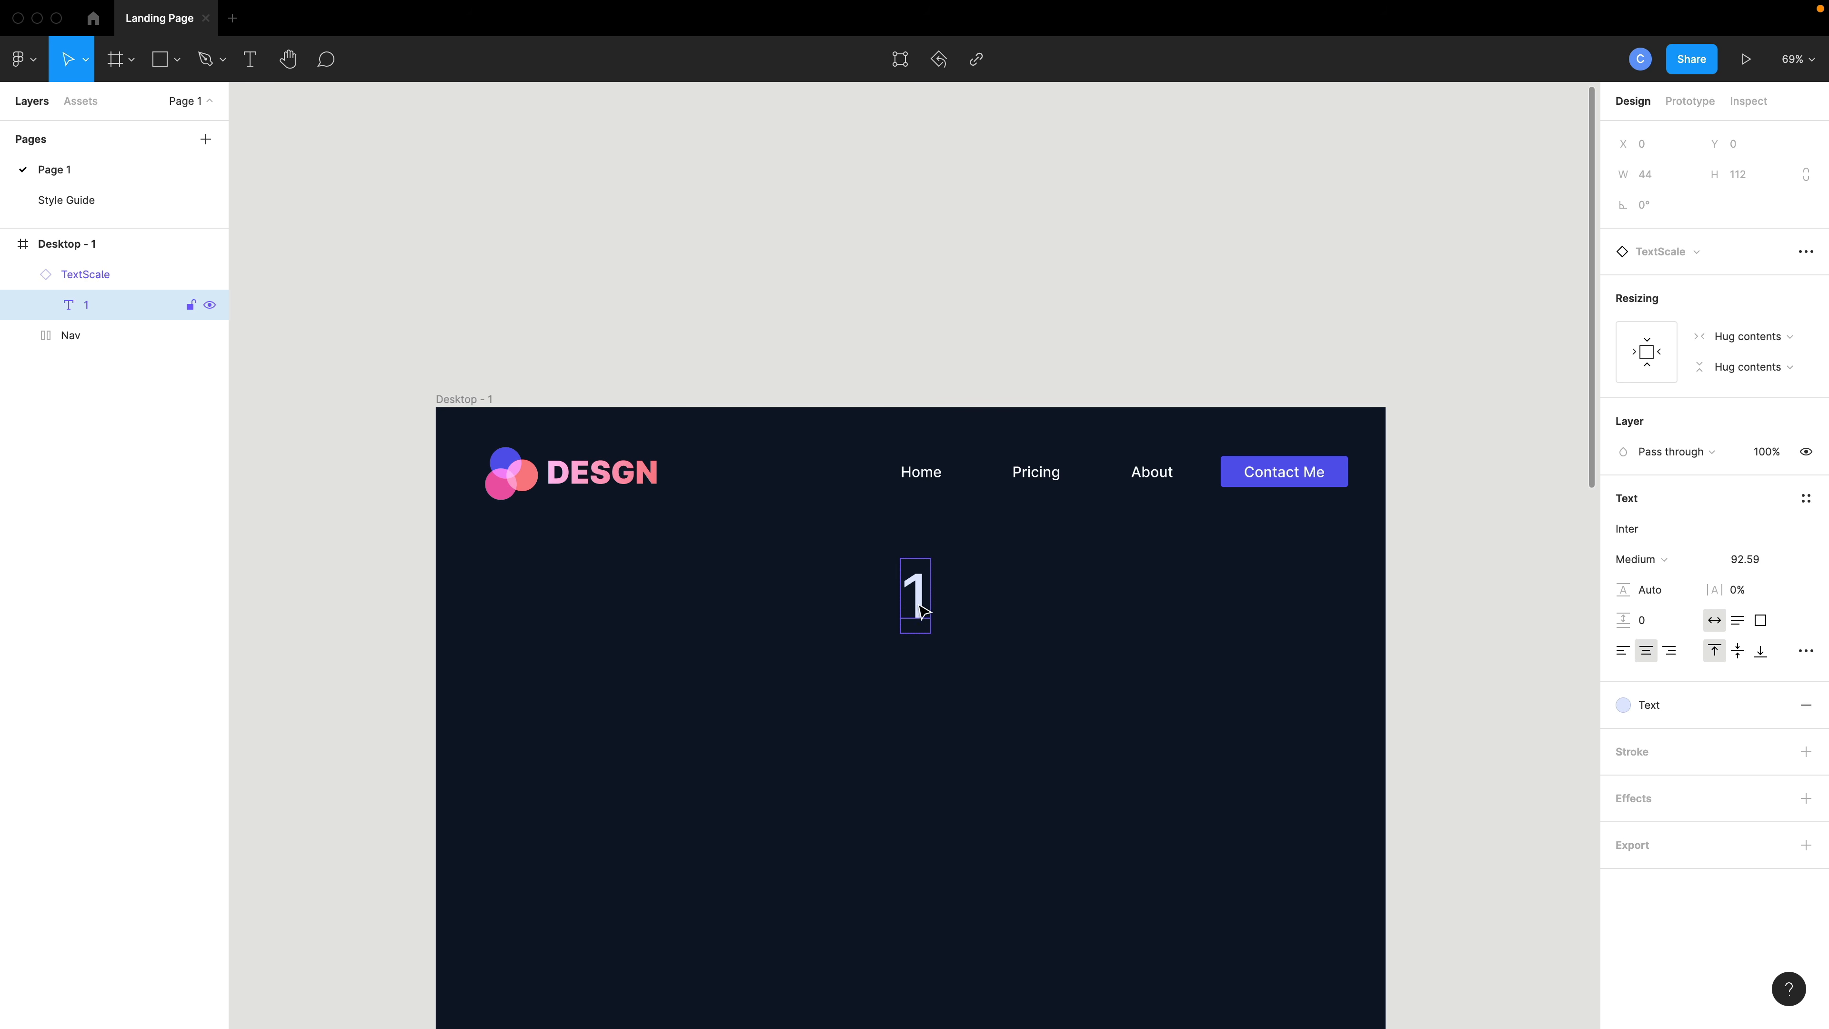
pyautogui.click(115, 274)
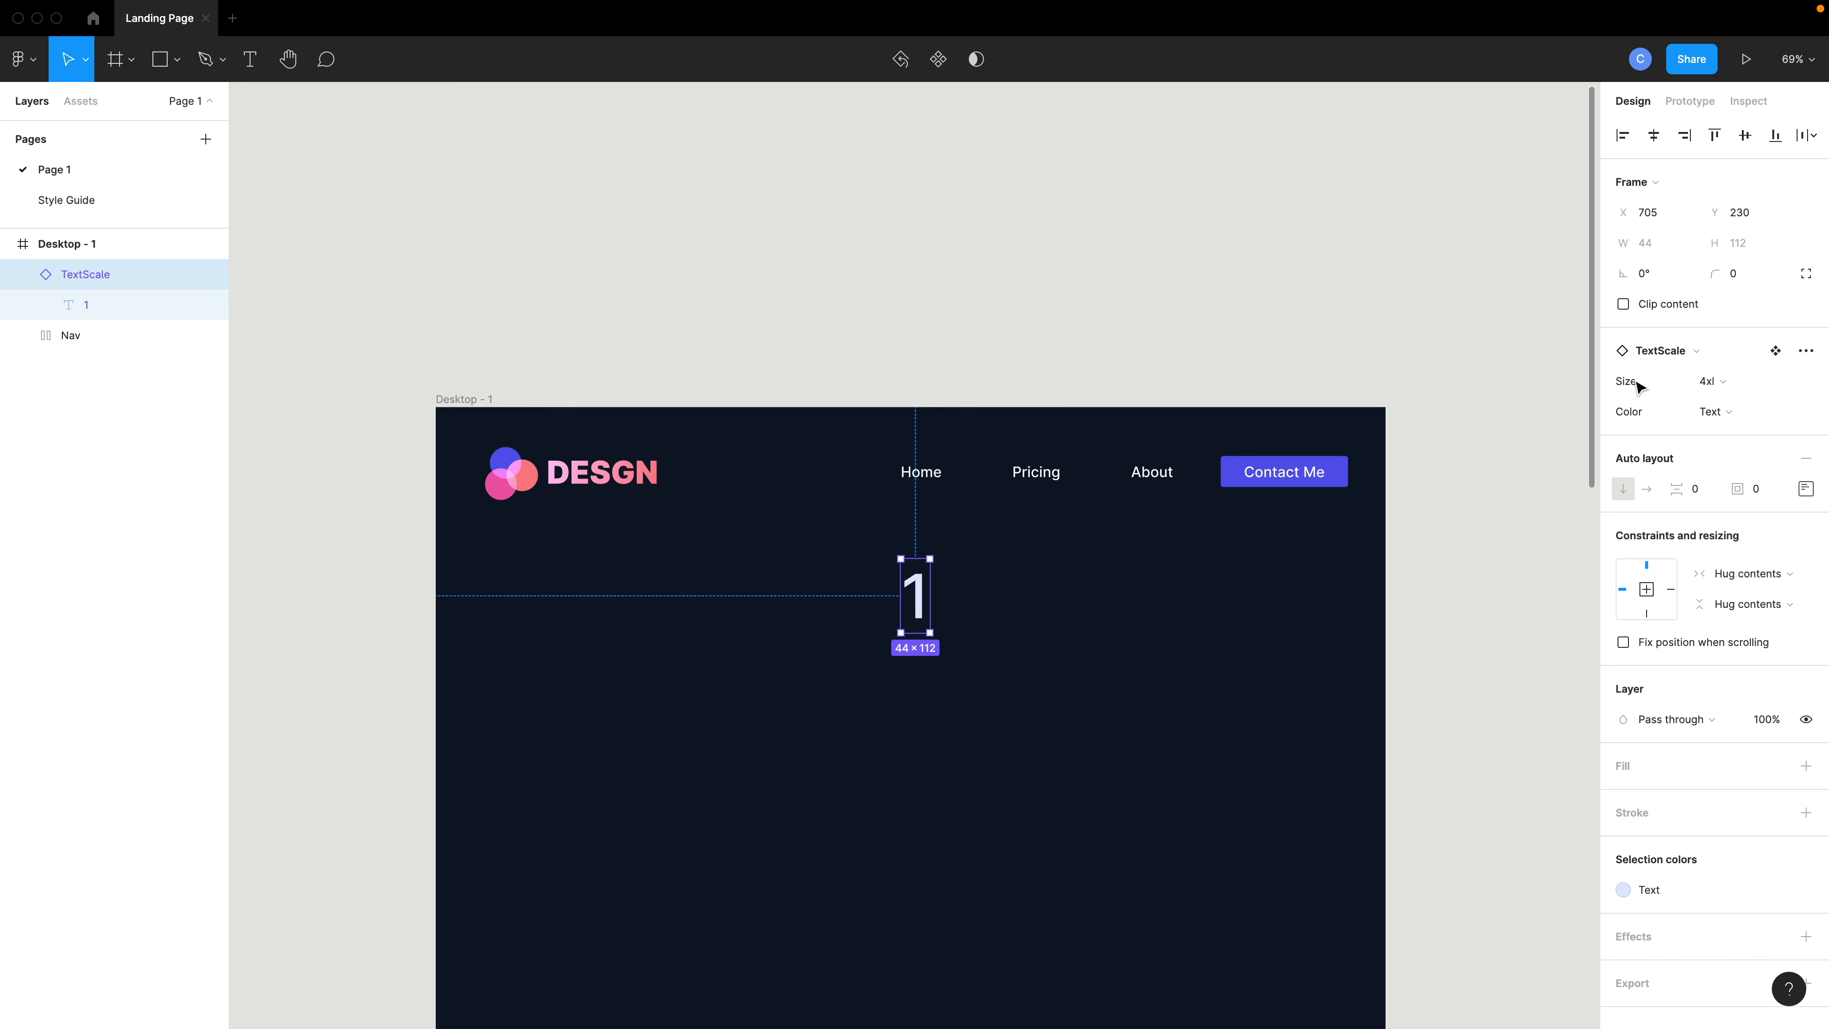
pyautogui.click(1712, 382)
pyautogui.click(1731, 389)
pyautogui.click(1718, 412)
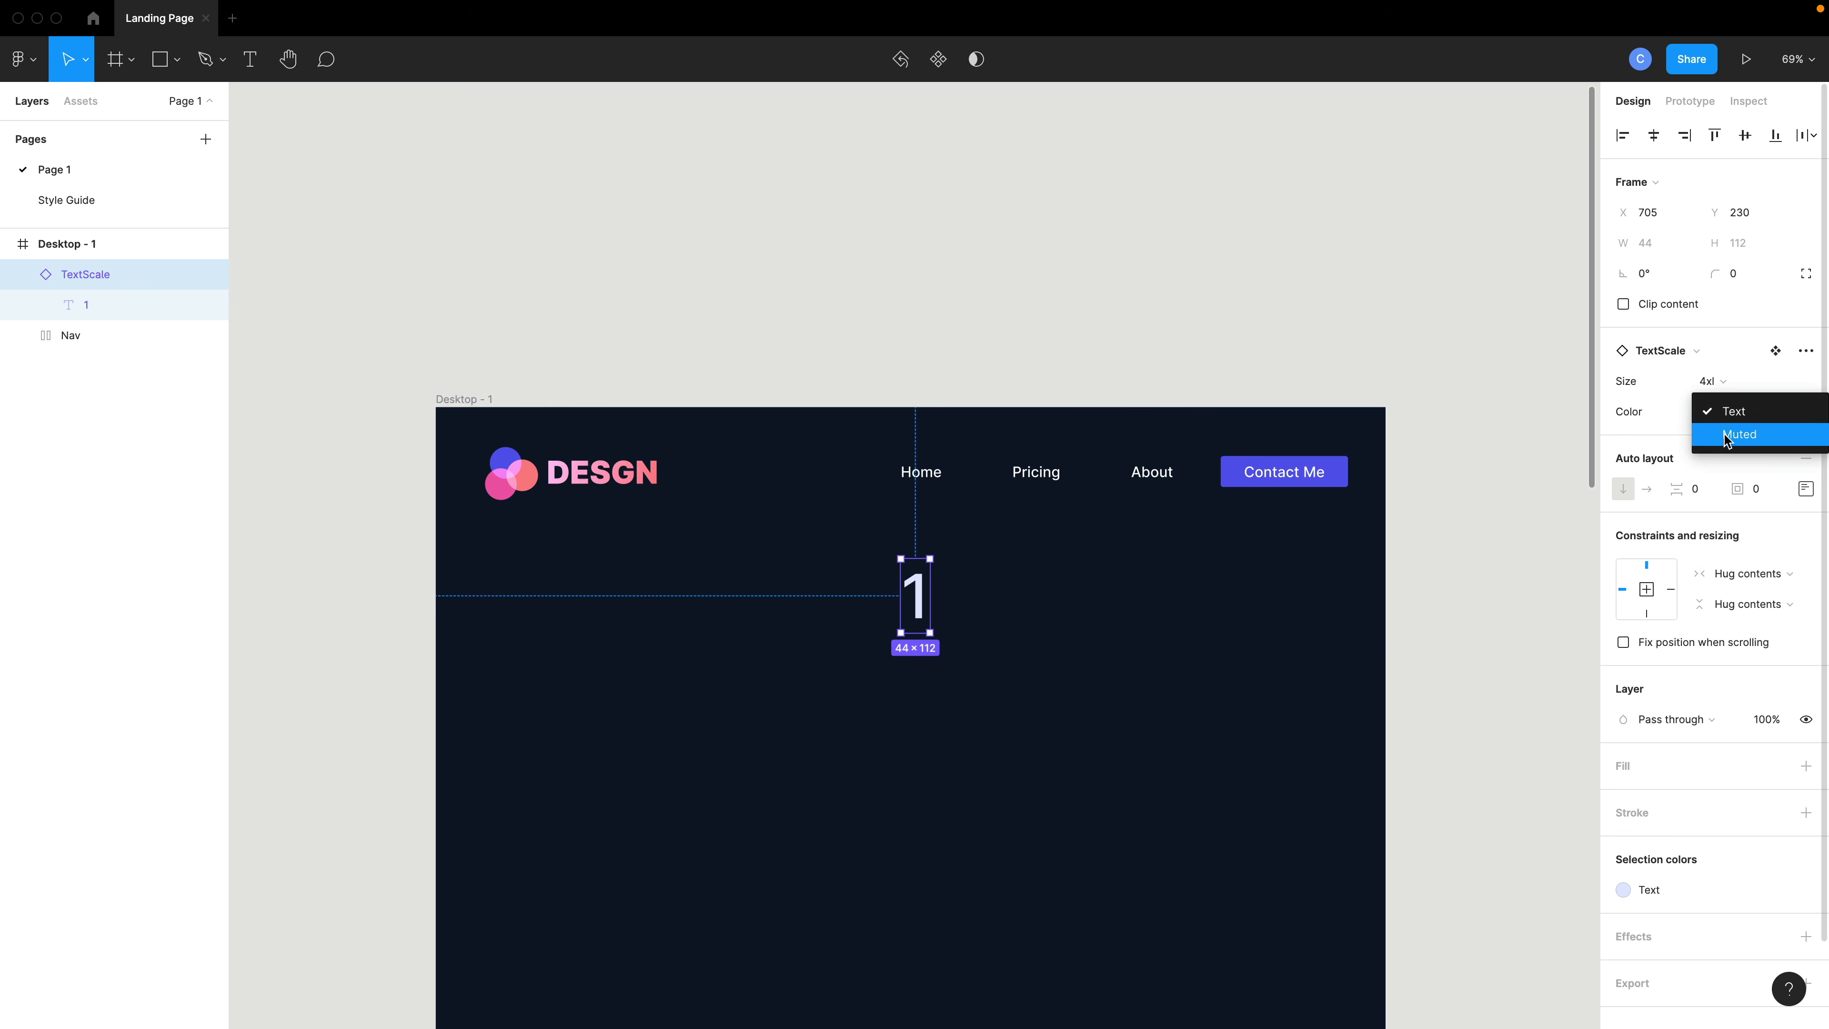
pyautogui.click(1164, 580)
pyautogui.click(1164, 580)
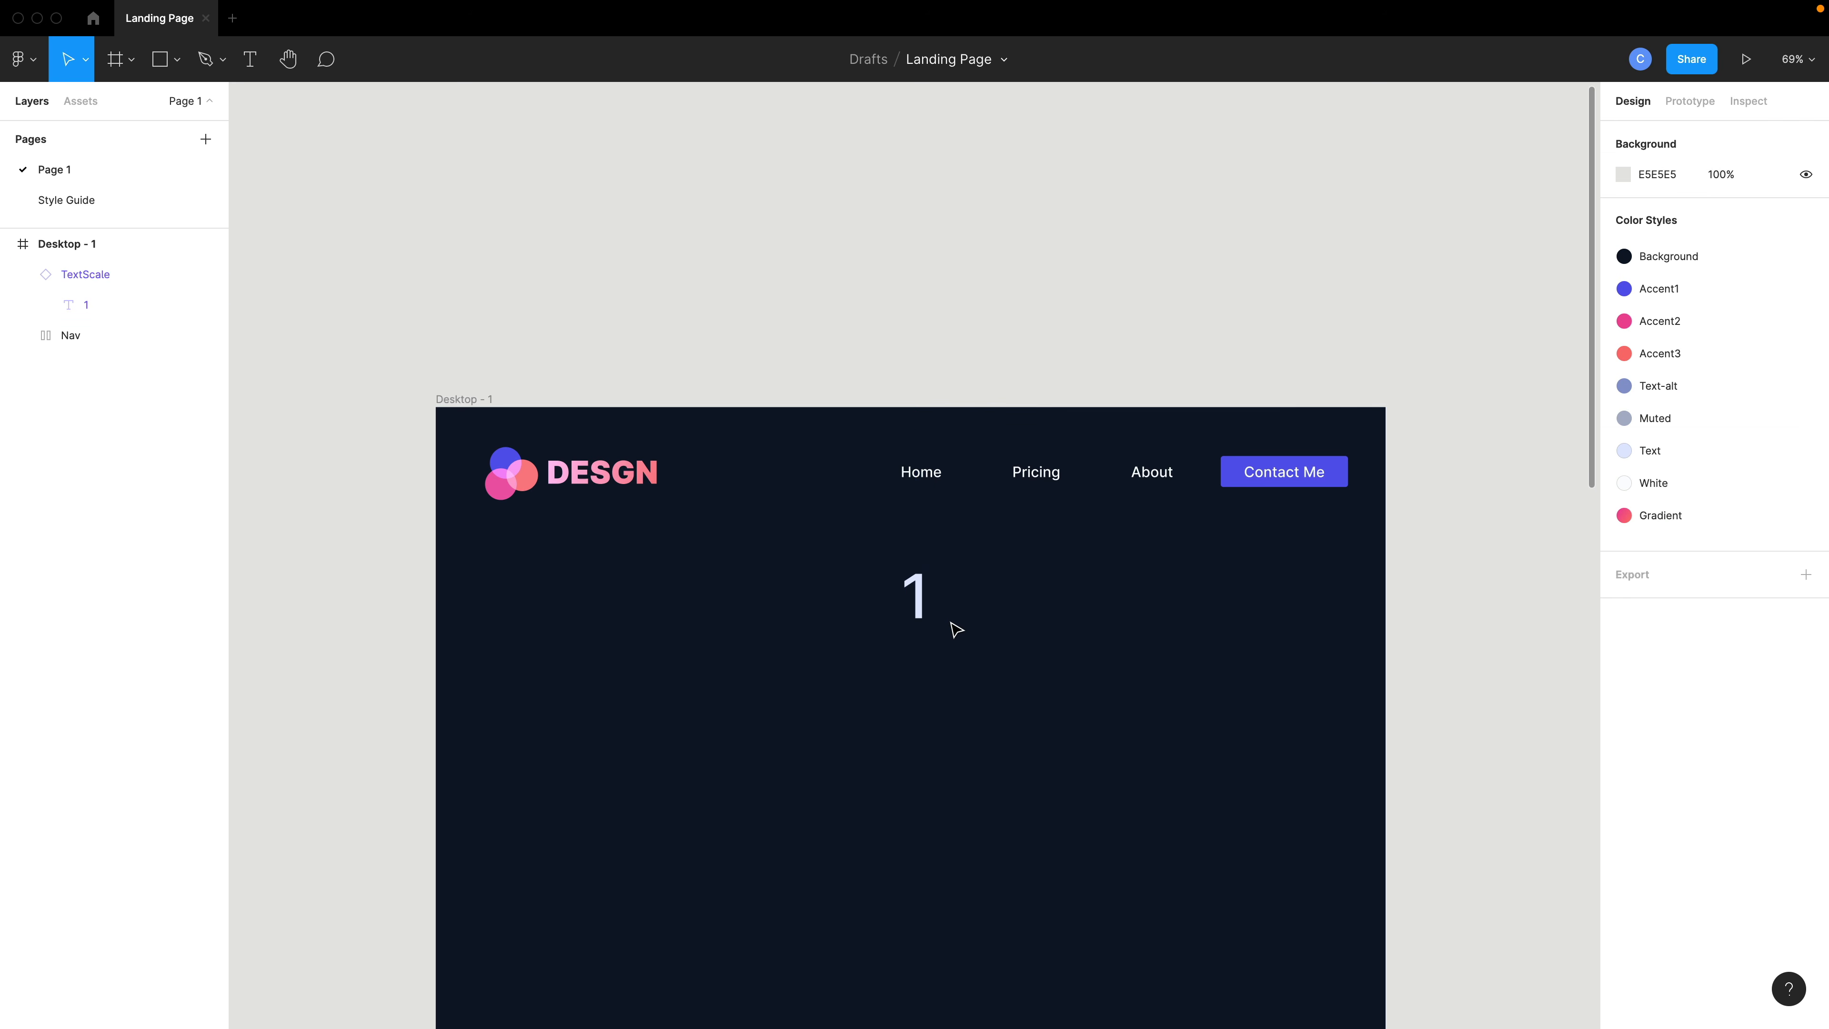
# - Replace the TextScale instance's text with "Your Kind of Designer"
pyautogui.click(922, 617)
pyautogui.click(922, 617)
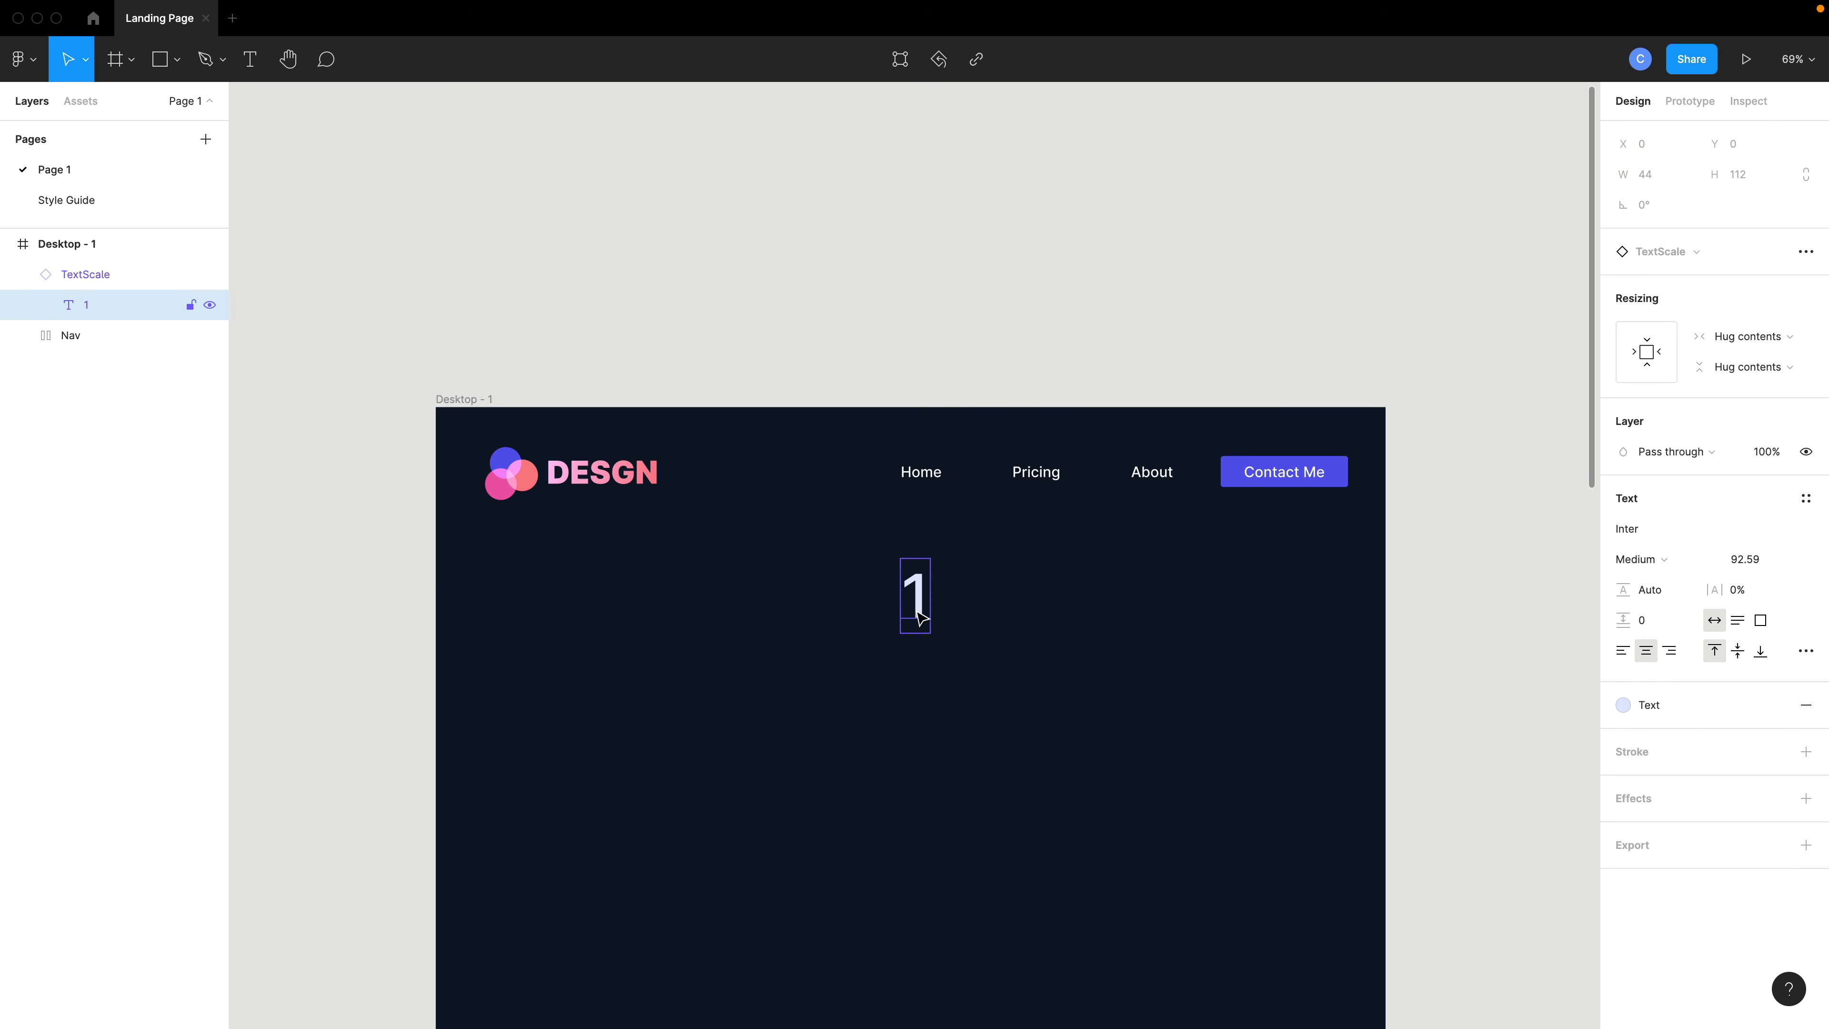
pyautogui.doubleClick(916, 609)
pyautogui.write('Y')
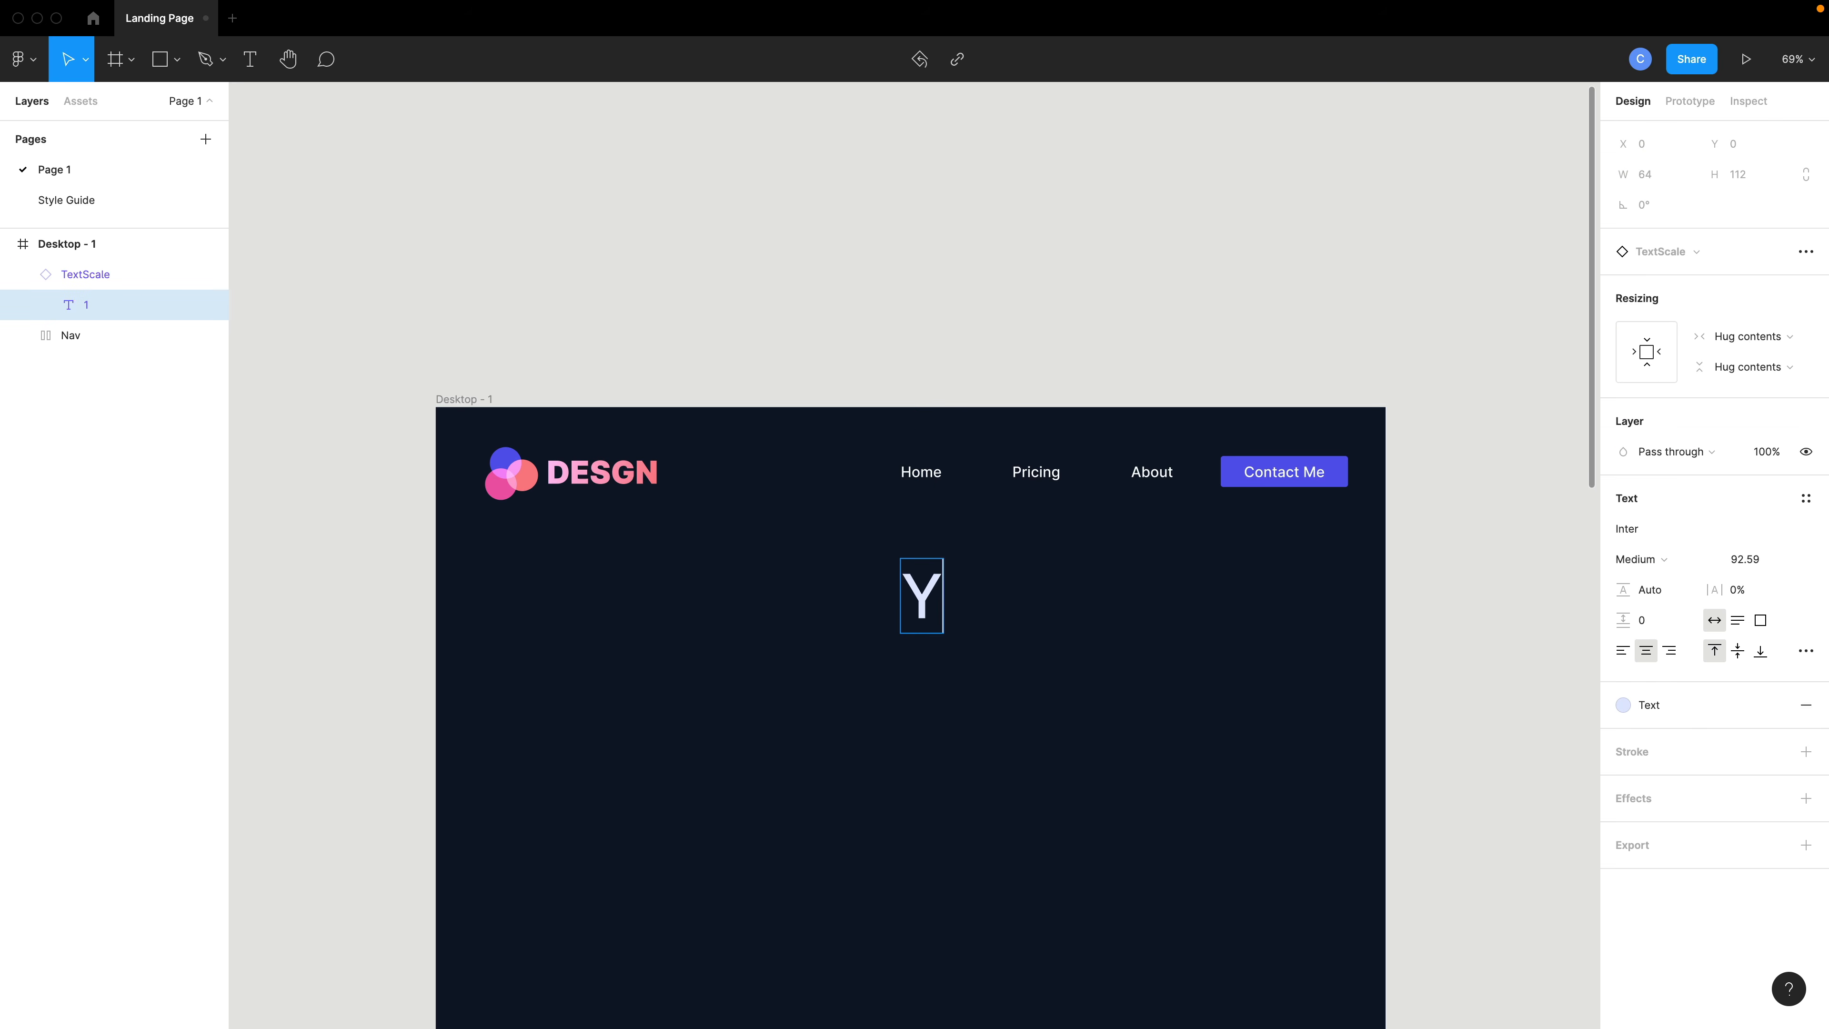
pyautogui.write('our Kkind o')
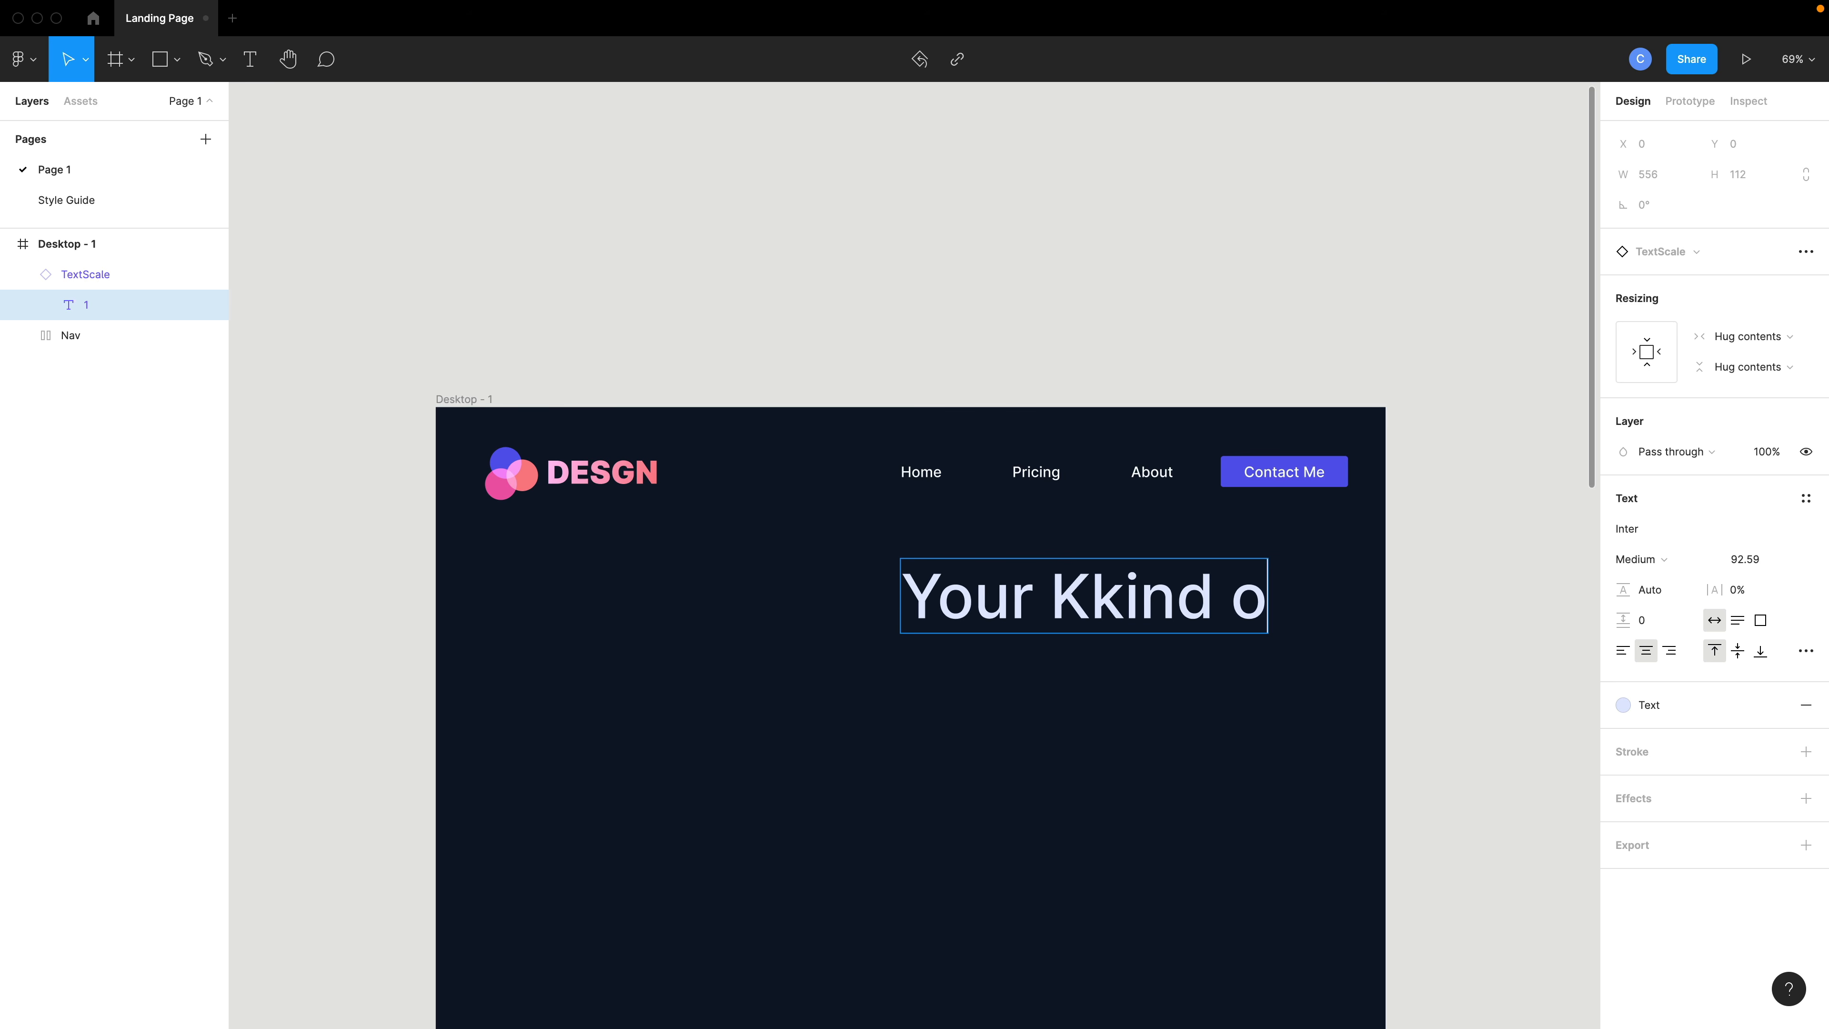
pyautogui.press('super+z')
pyautogui.write('Kind of Des')
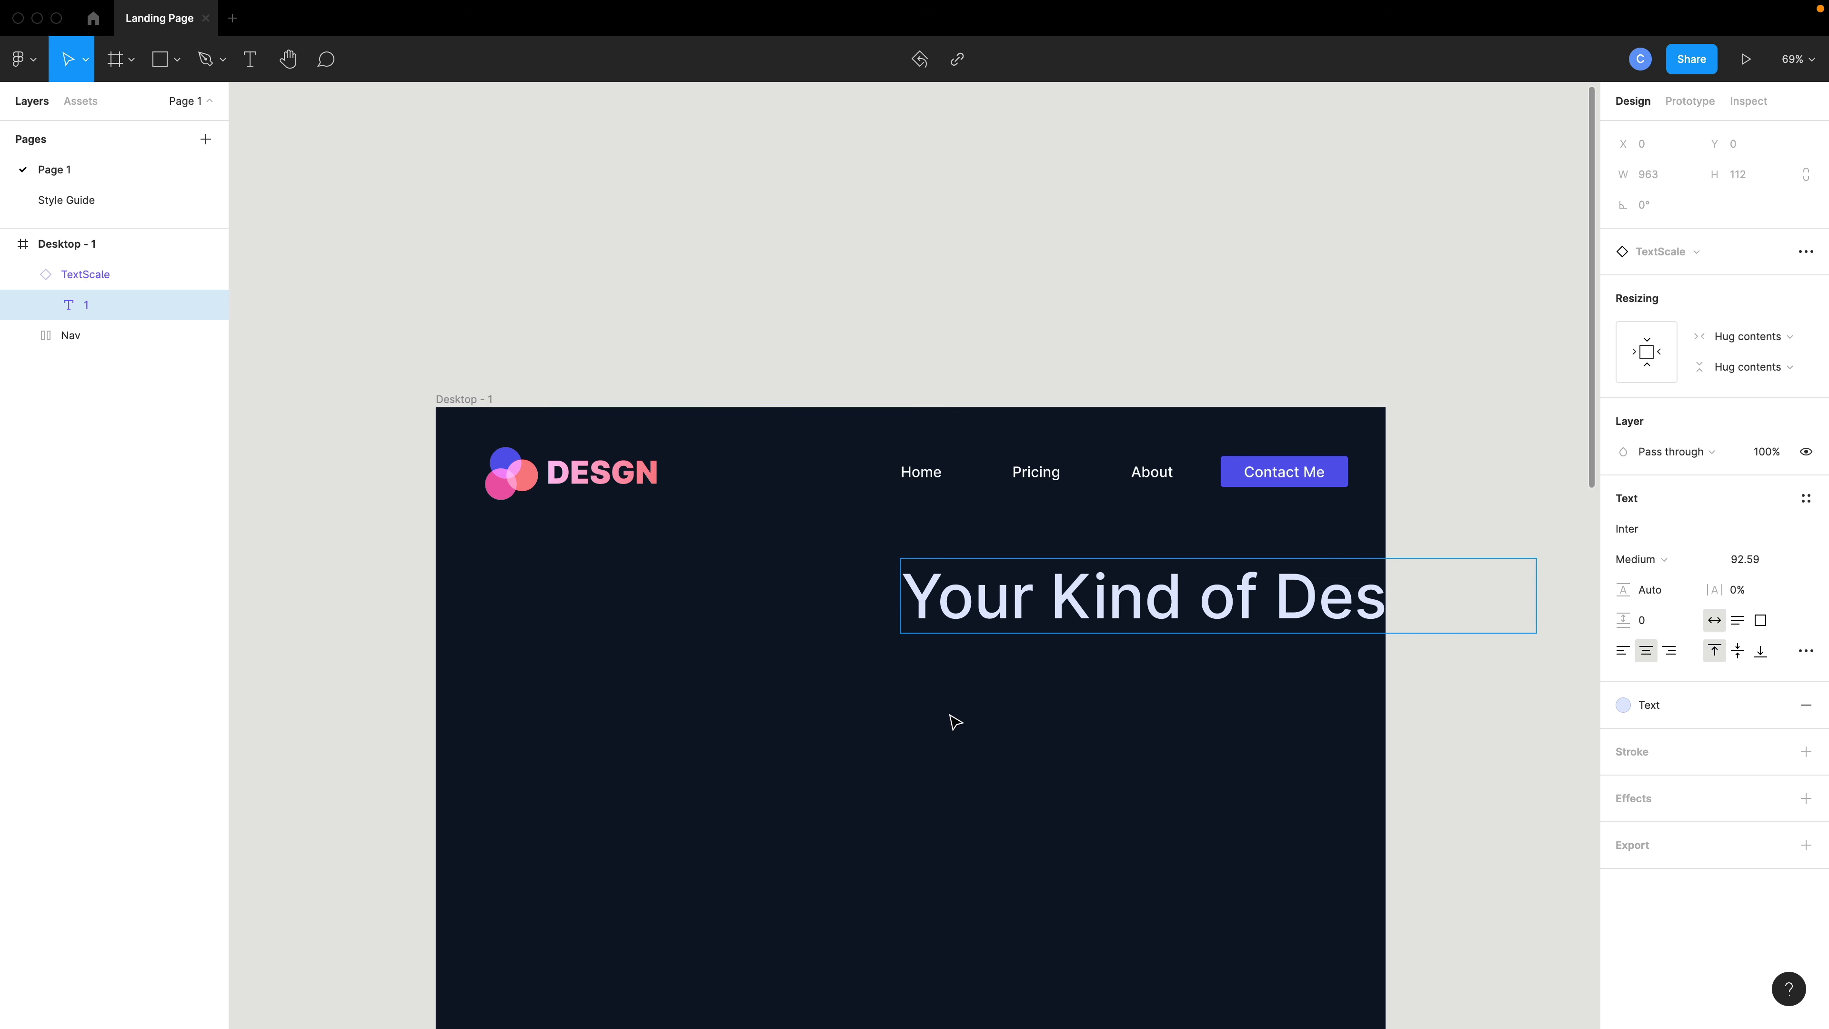
pyautogui.press('Escape')
pyautogui.press('Escape')
# - Move the heading so it sits centered horizontally below the navigation bar
pyautogui.moveTo(797, 618); pyautogui.dragTo(786, 621)
pyautogui.scroll(-1, 929, 714)
pyautogui.scroll(-5, 929, 713)
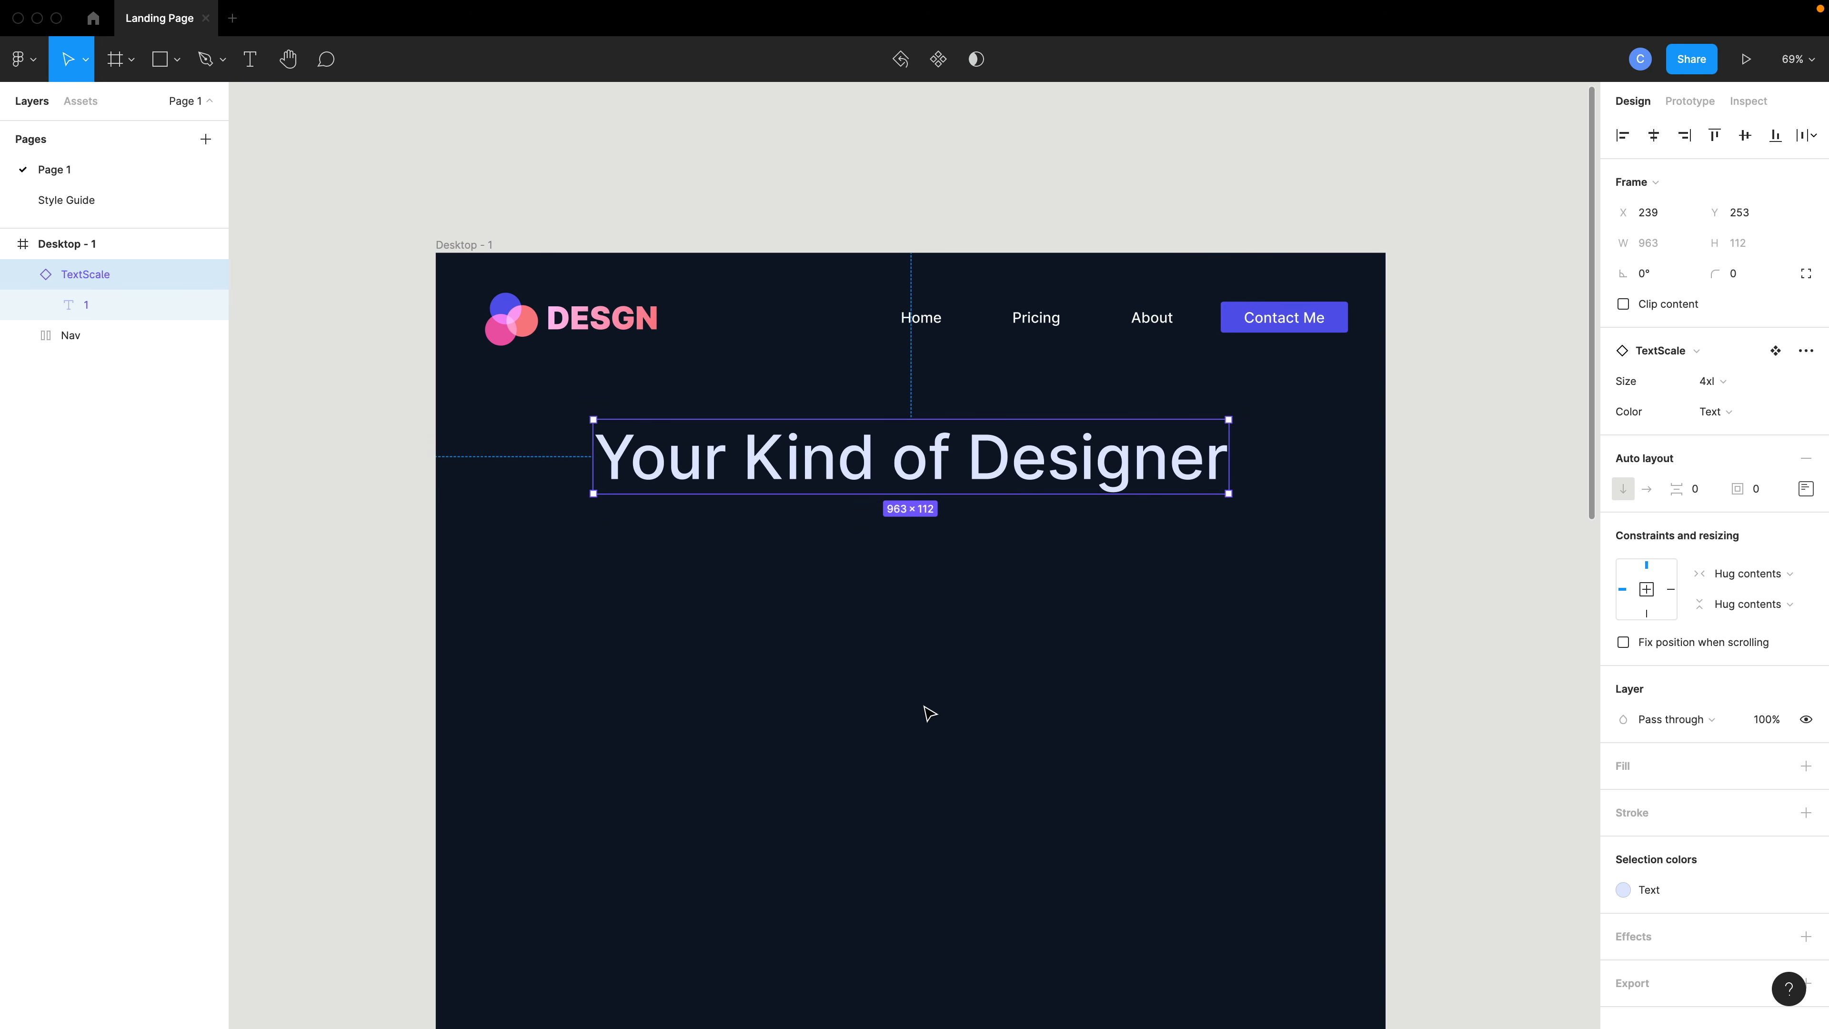
pyautogui.click(935, 711)
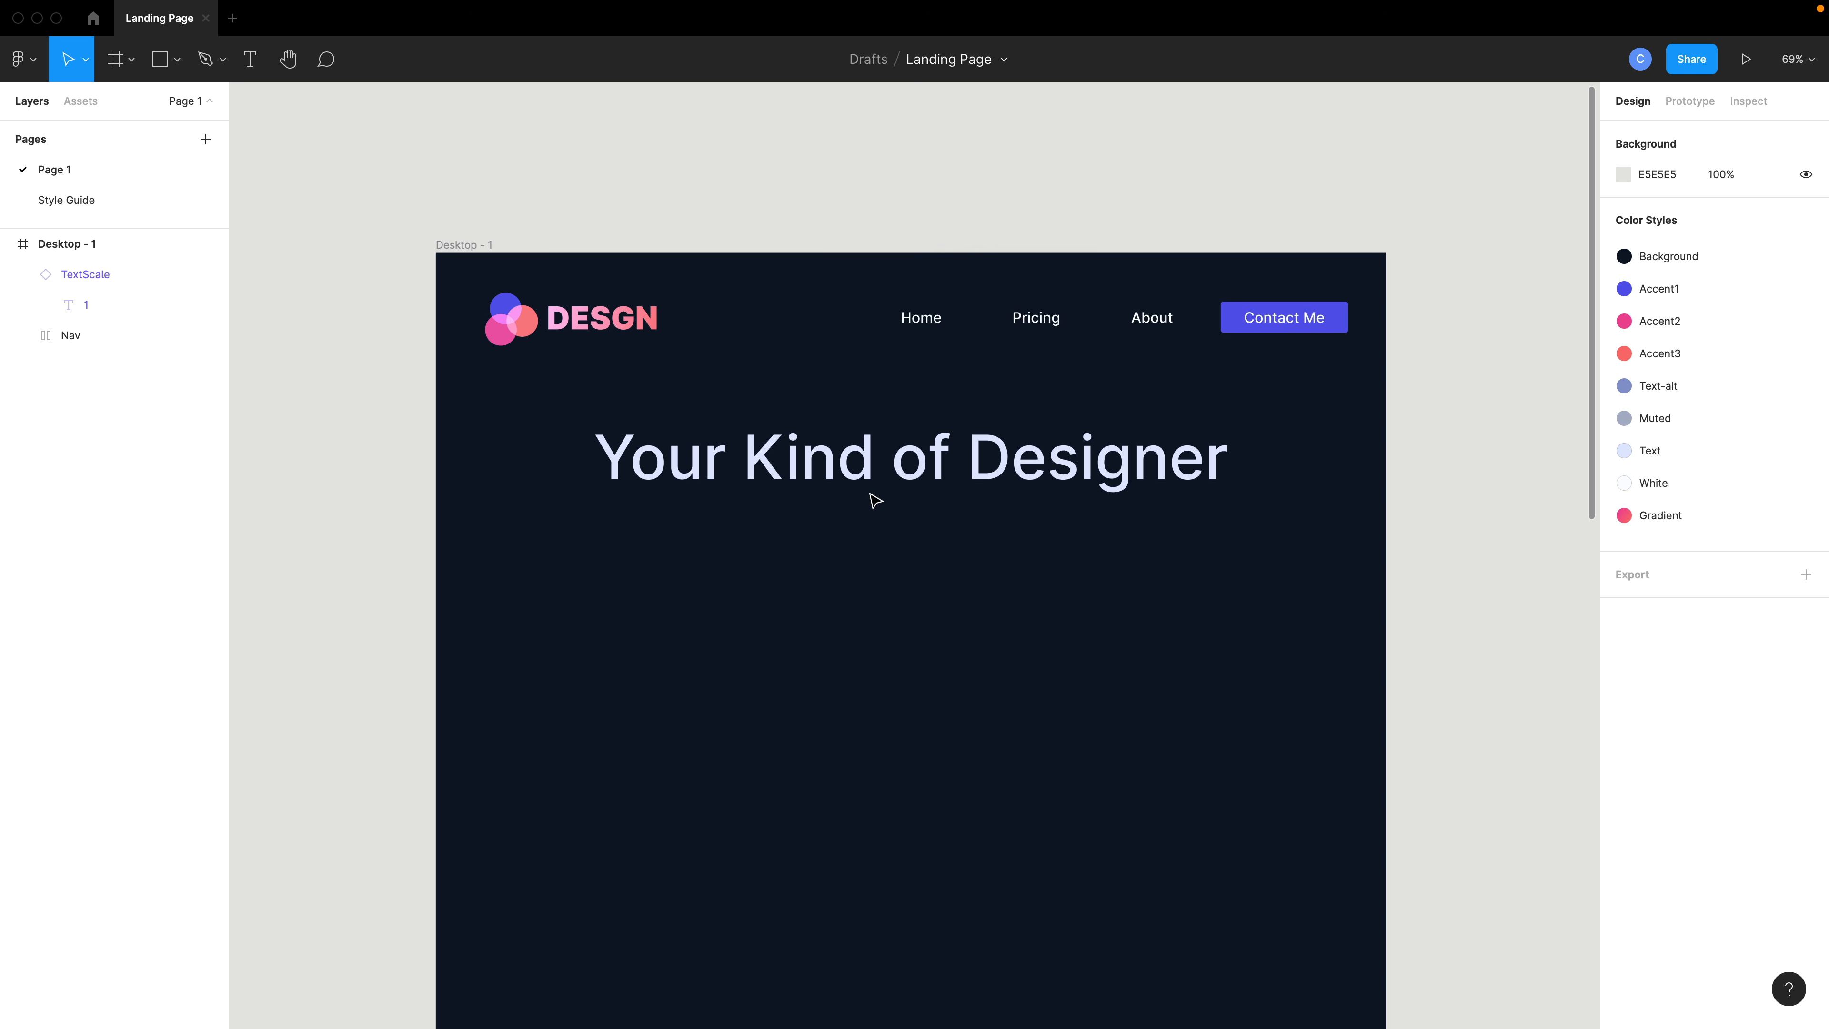
# - Duplicate the heading, move the copy below it and set the copy's Size to lg
pyautogui.click(885, 479)
pyautogui.hotkey('ctrl', 'c')
pyautogui.hotkey('ctrl', 'v')
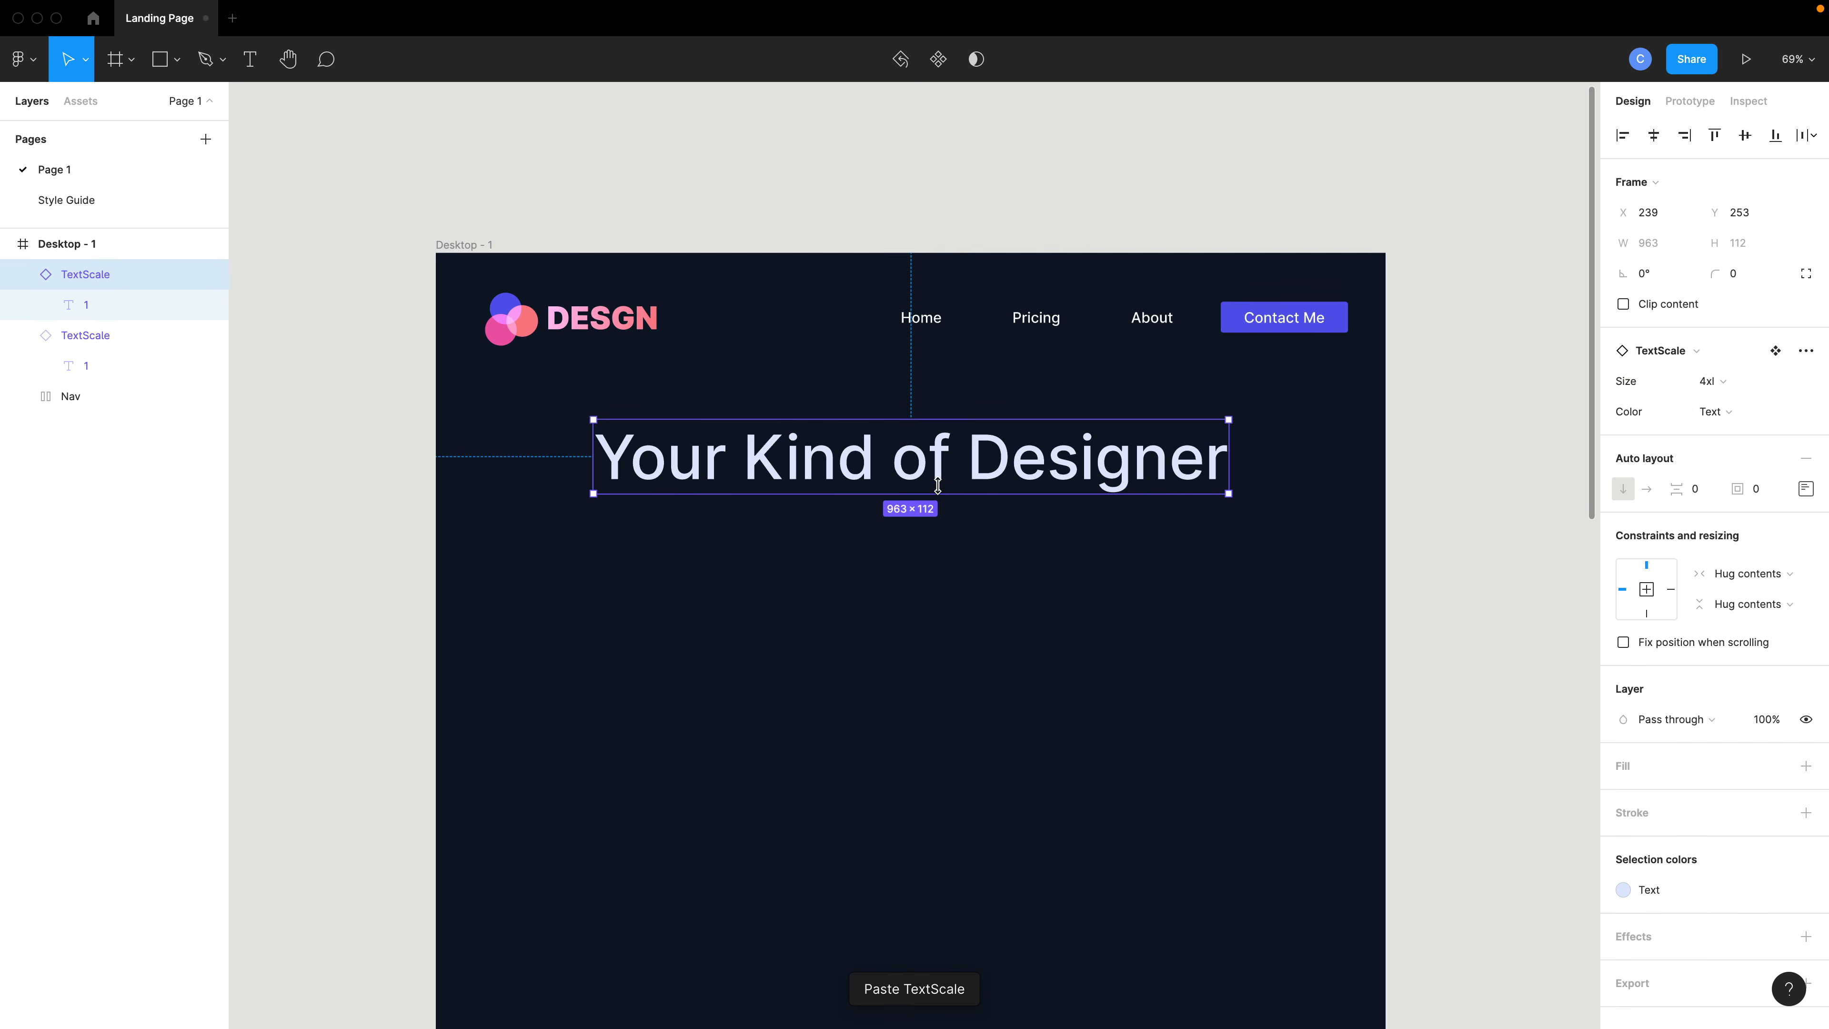
pyautogui.moveTo(935, 466); pyautogui.dragTo(935, 584)
pyautogui.click(1708, 388)
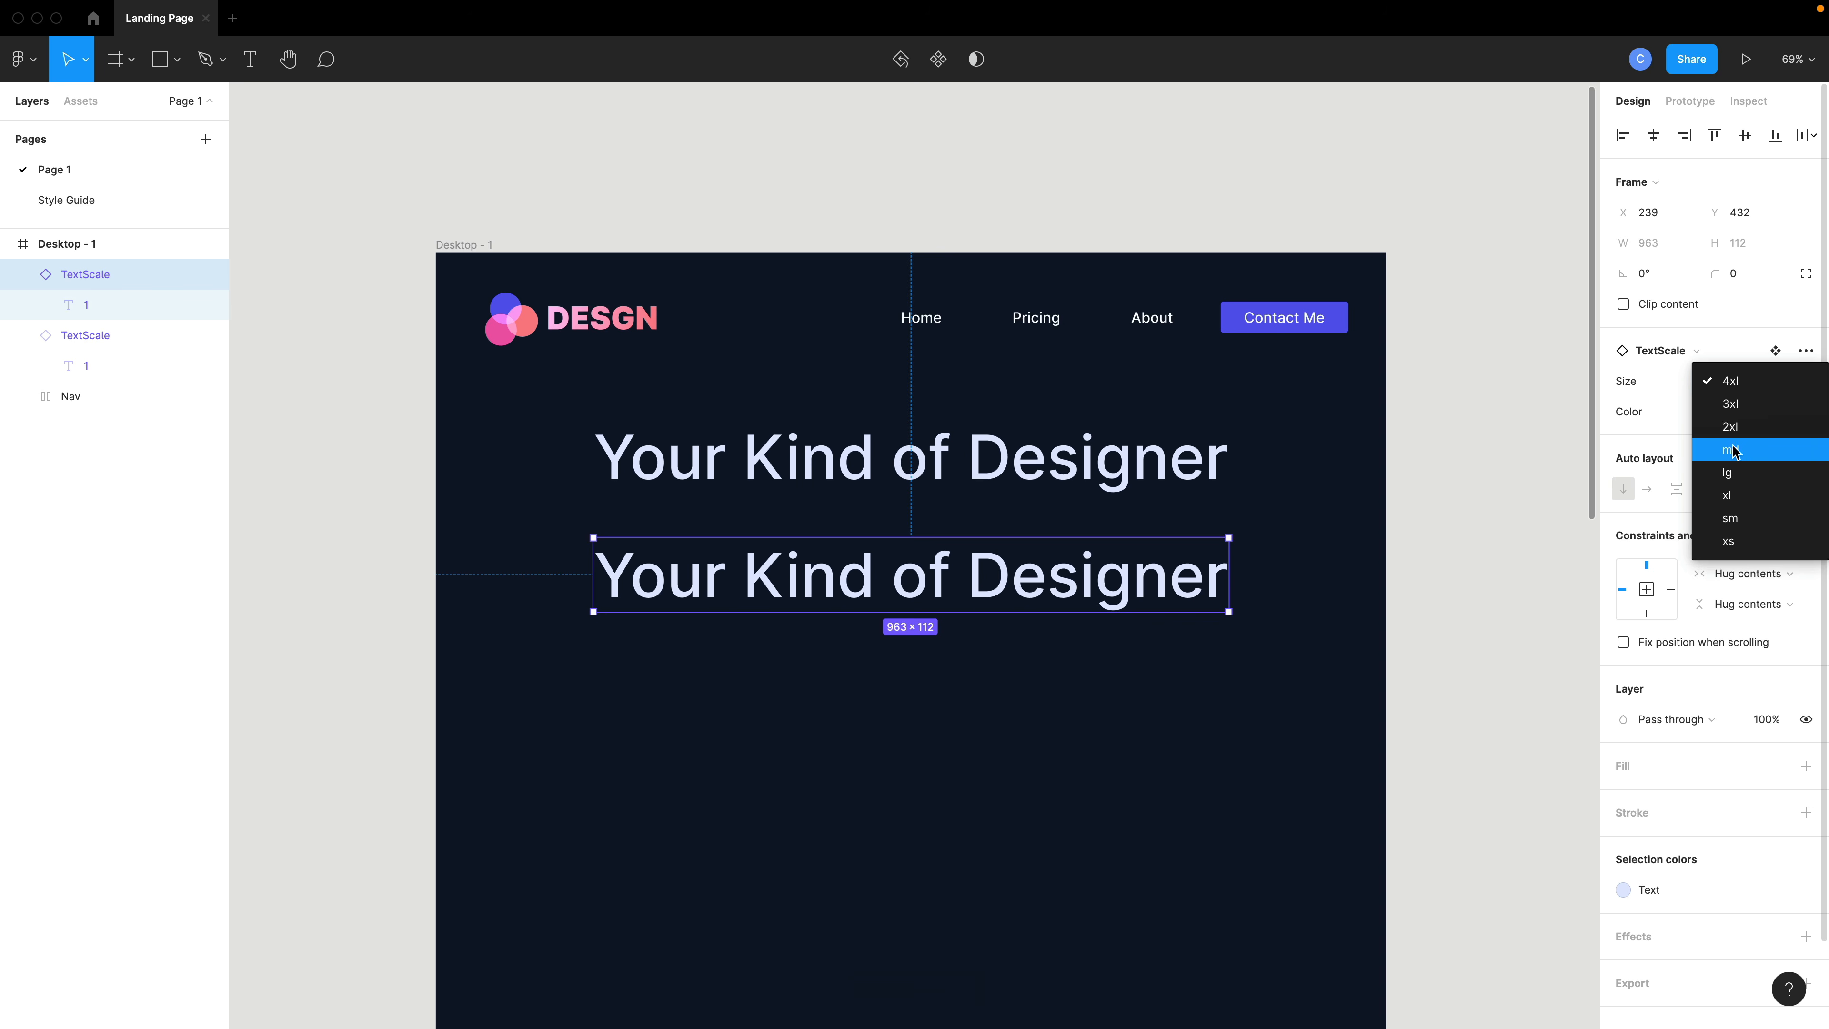
pyautogui.click(1735, 474)
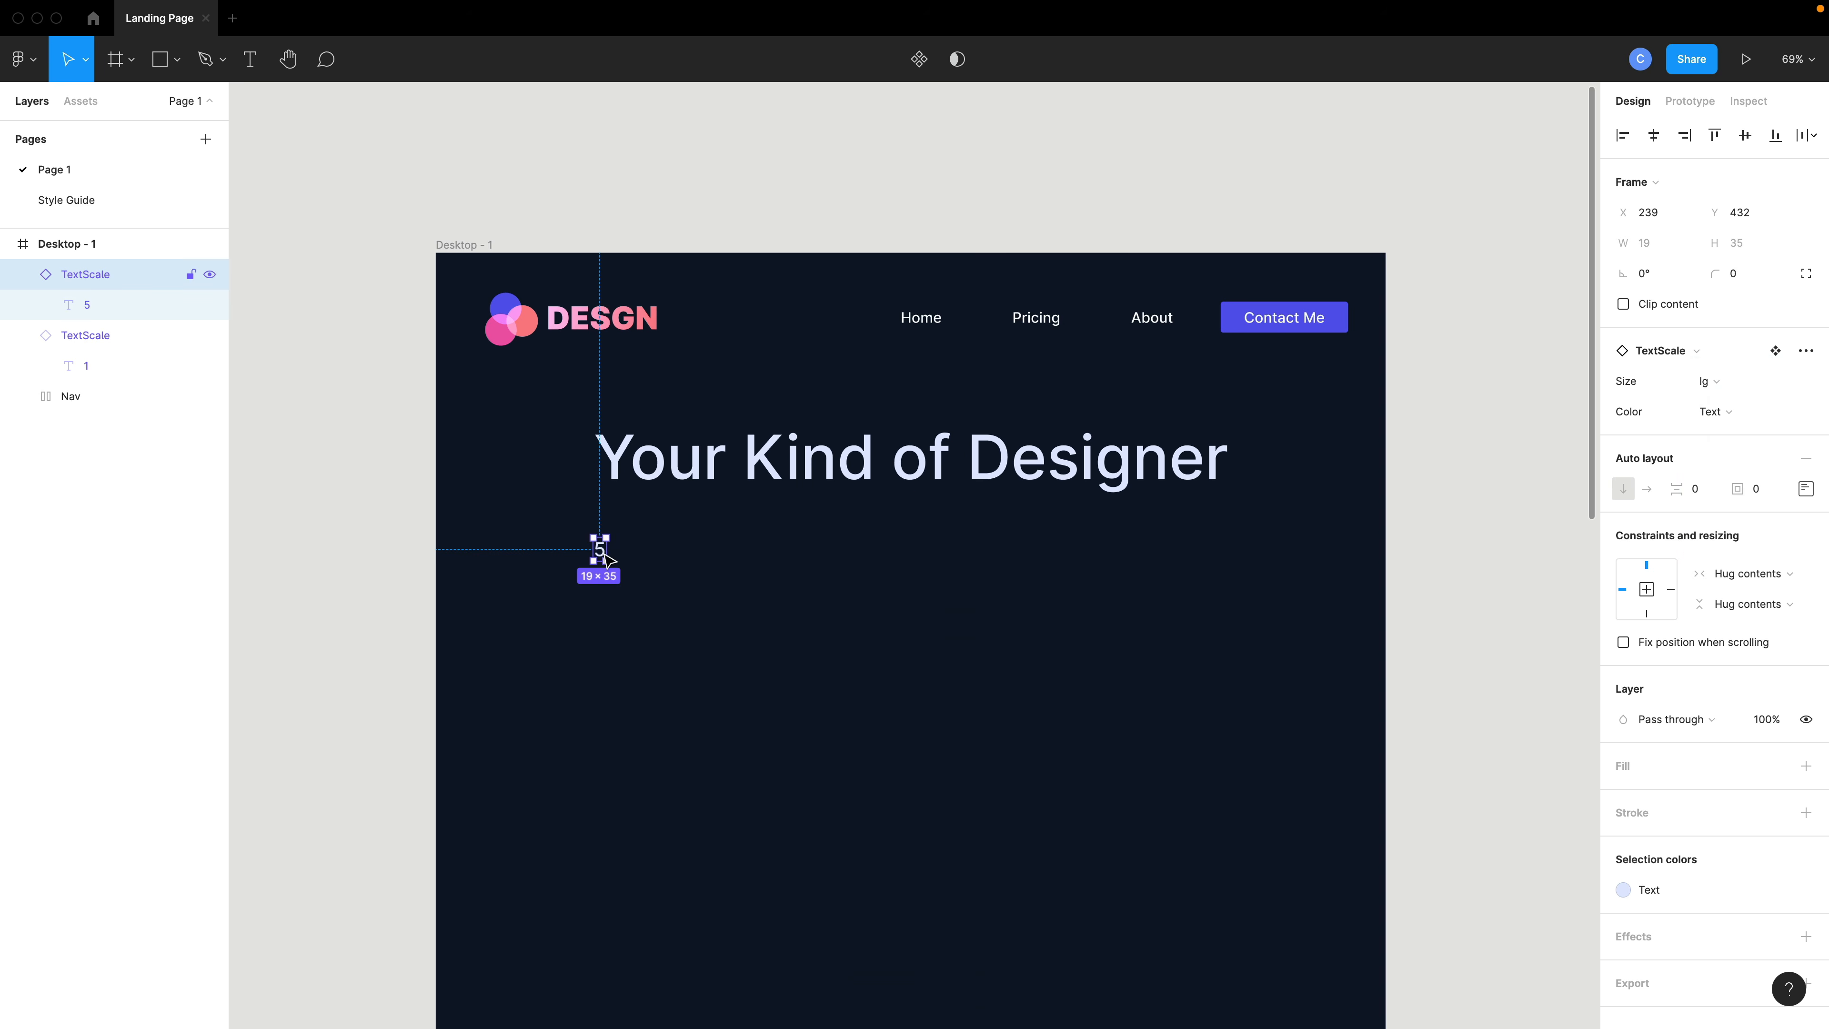
# - Center the lg copy under the heading and replace its text with placeholder text "fasdjklf;askdfja;sldkfj;"
pyautogui.click(661, 564)
pyautogui.moveTo(600, 549); pyautogui.dragTo(901, 522)
pyautogui.doubleClick(901, 522)
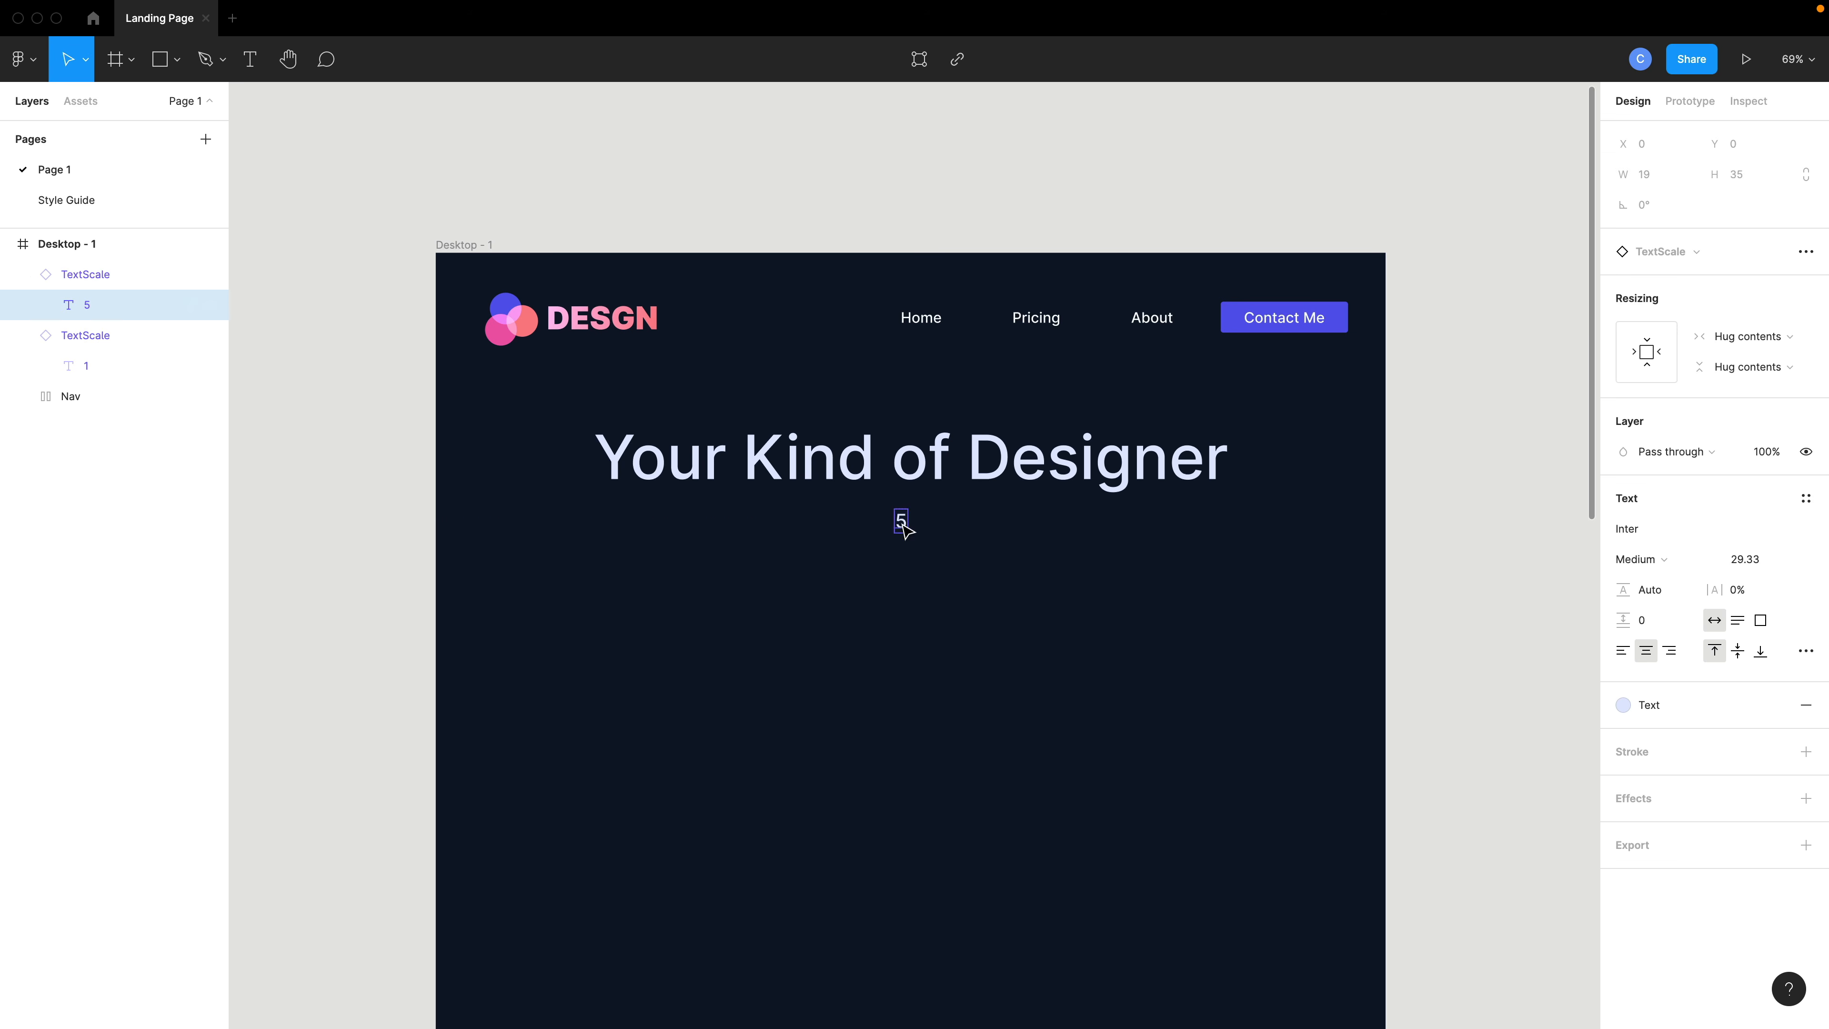
pyautogui.doubleClick(900, 522)
pyautogui.write('fasdjklf;askdfja;sldkfj;')
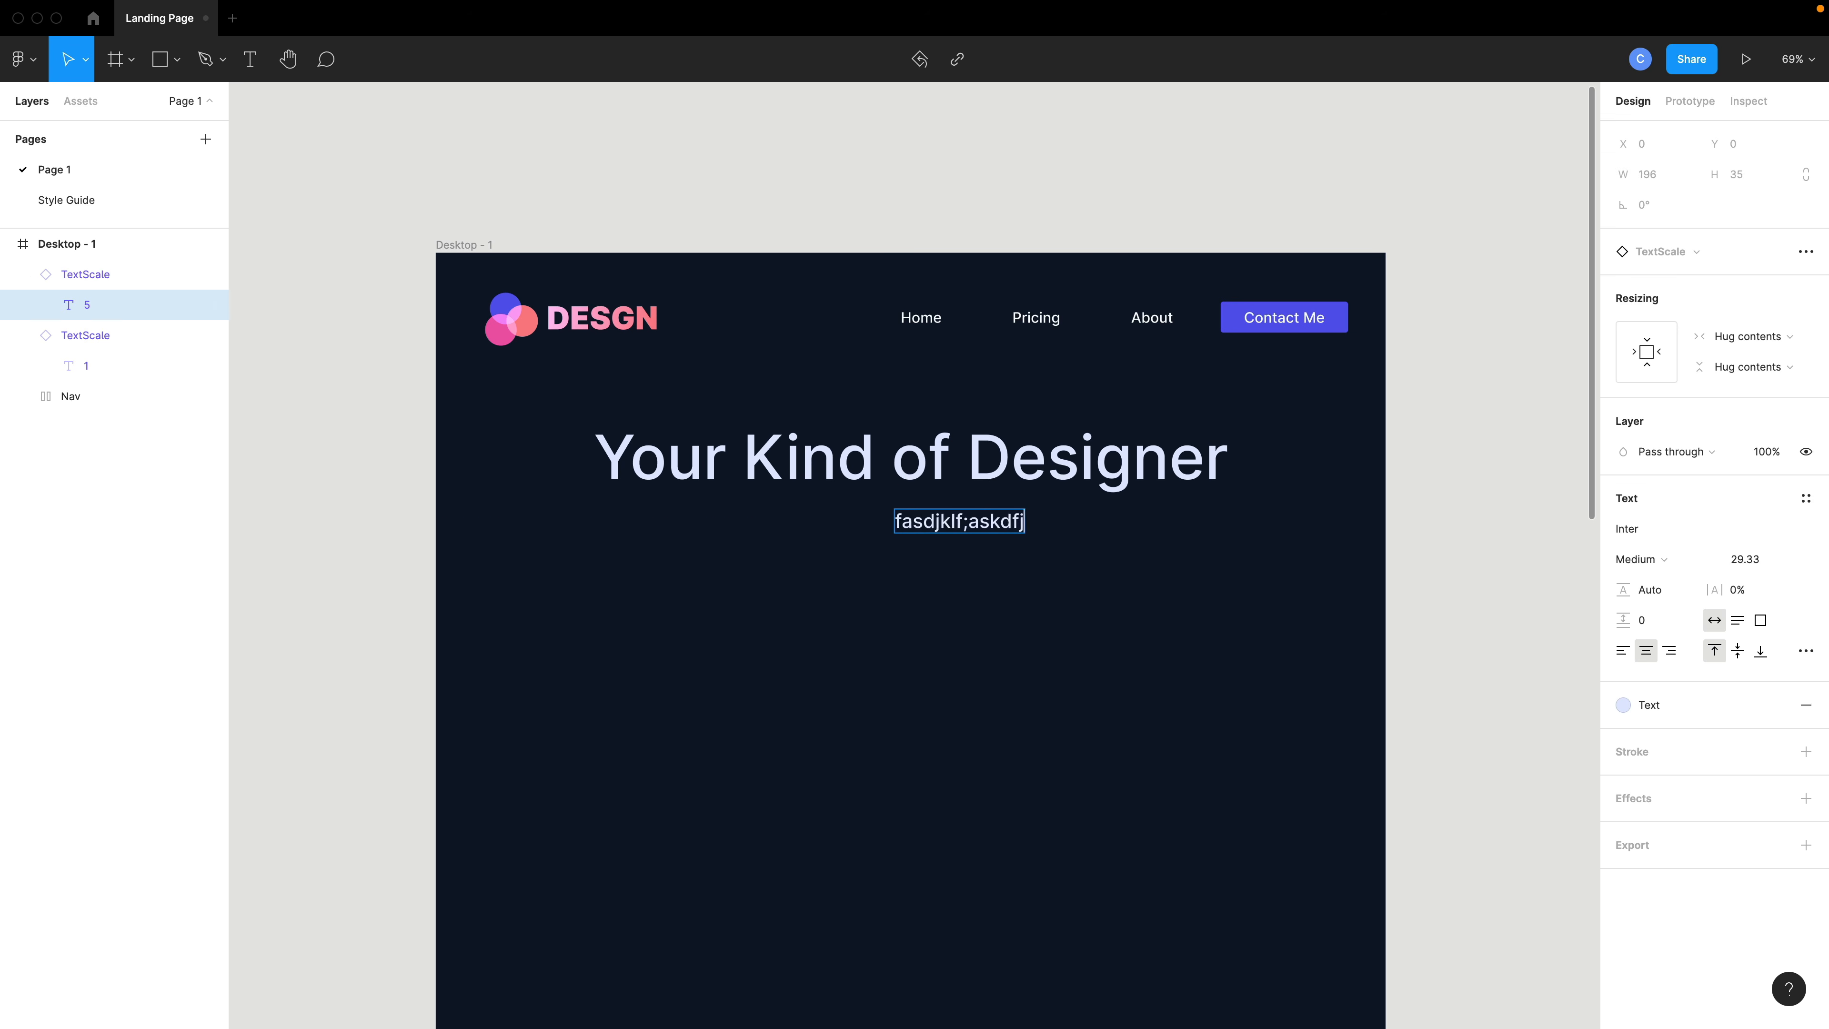
pyautogui.press('Escape')
pyautogui.press('Escape')
# - Select the heading and subtext text layers and set their vertical text alignment to middle
pyautogui.moveTo(980, 529); pyautogui.dragTo(907, 530)
pyautogui.keyDown('shift'); pyautogui.click(911, 472); pyautogui.keyUp('shift')
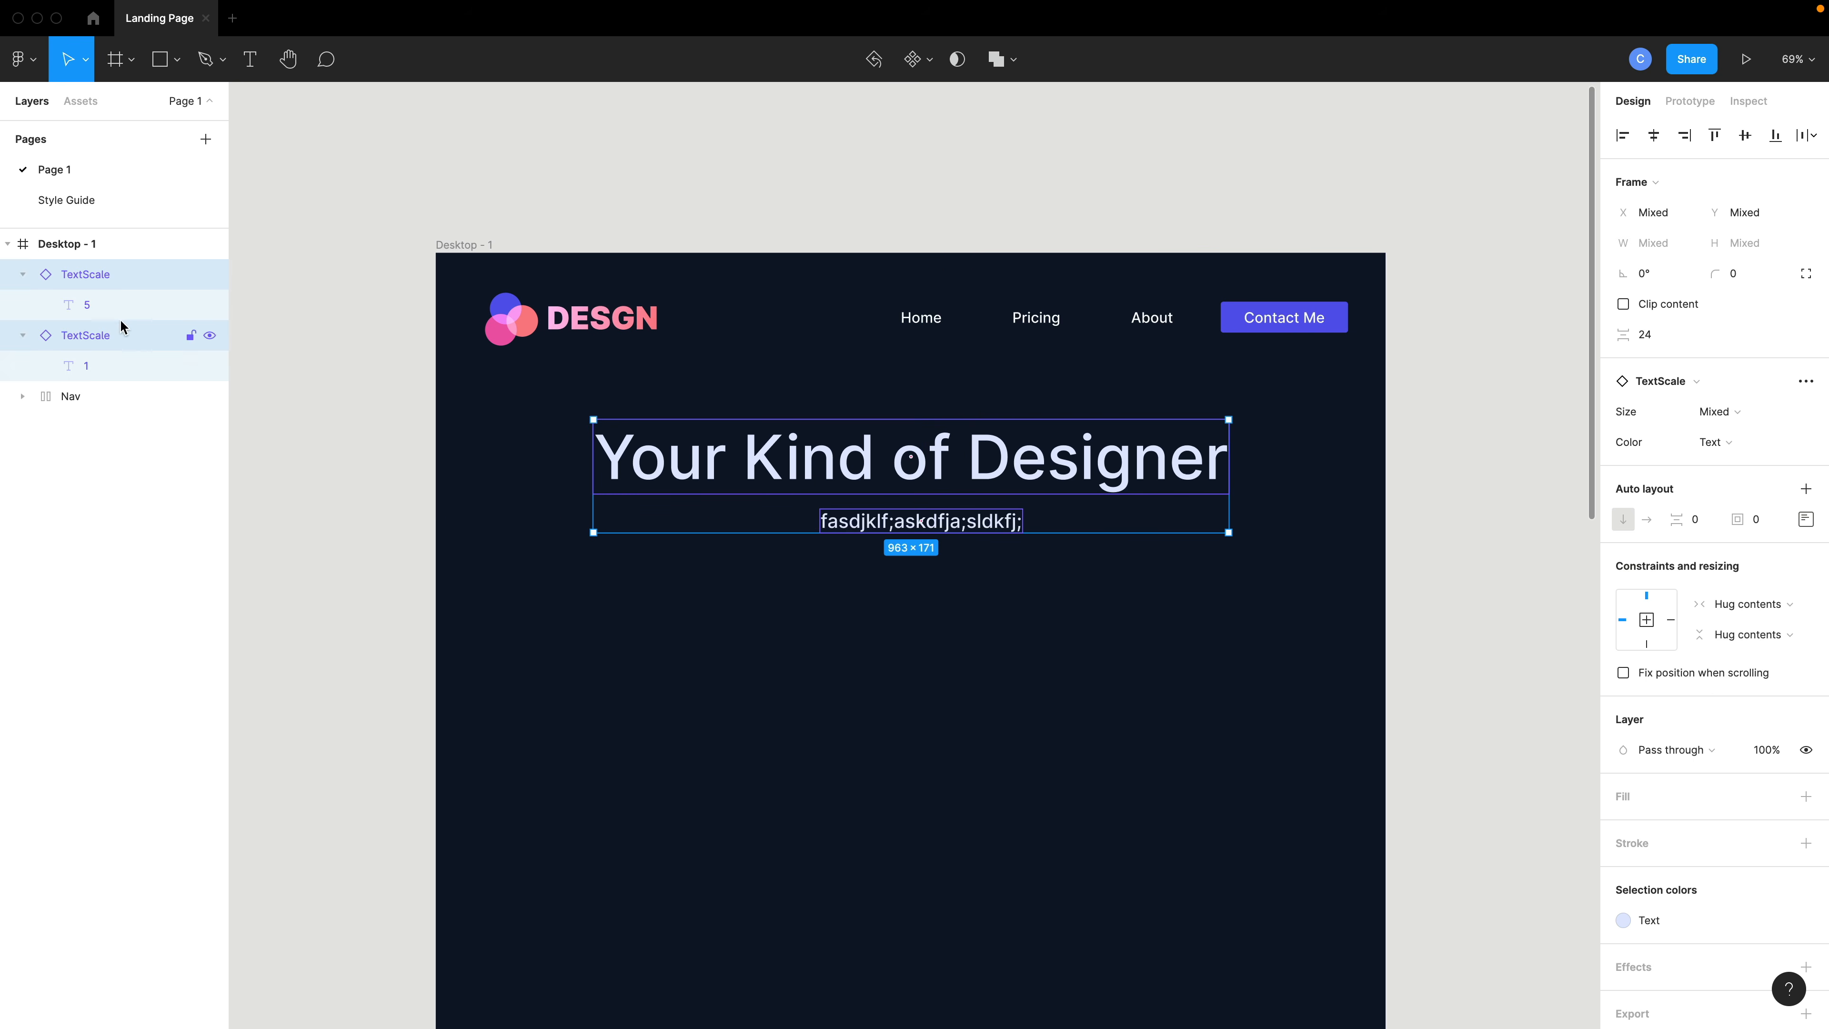
pyautogui.press('Return')
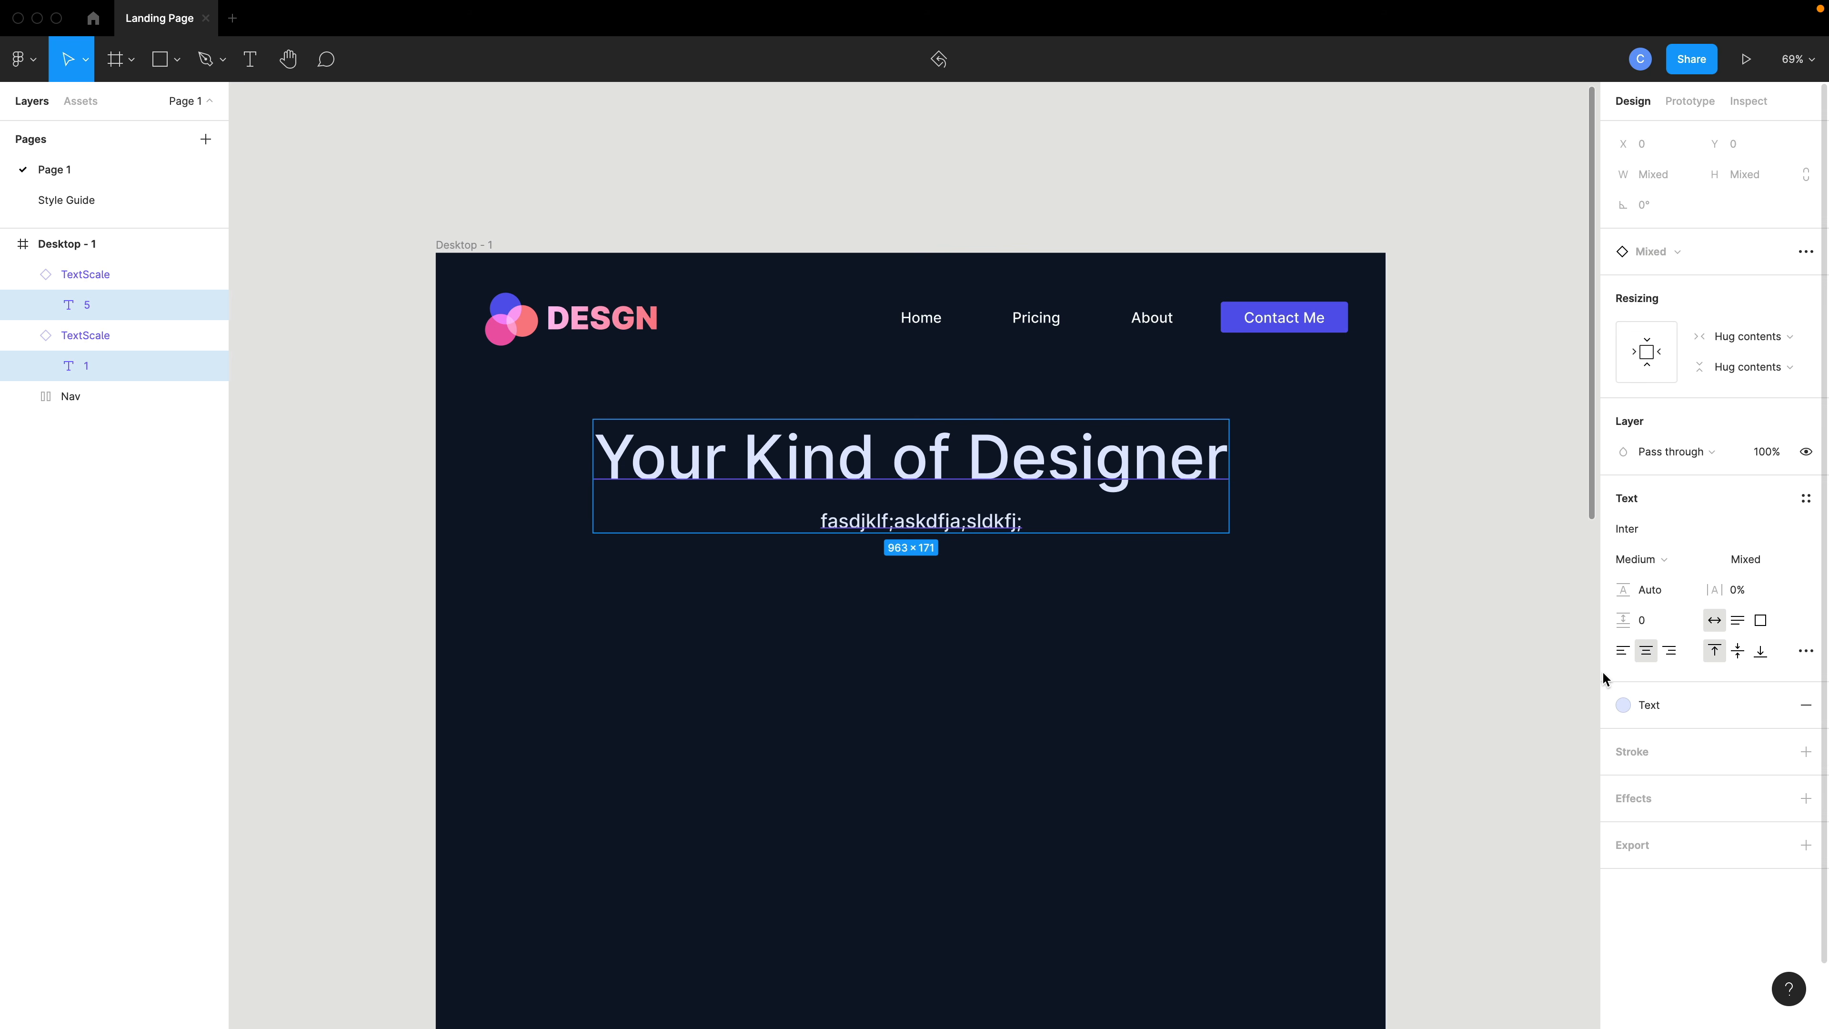
pyautogui.click(1737, 653)
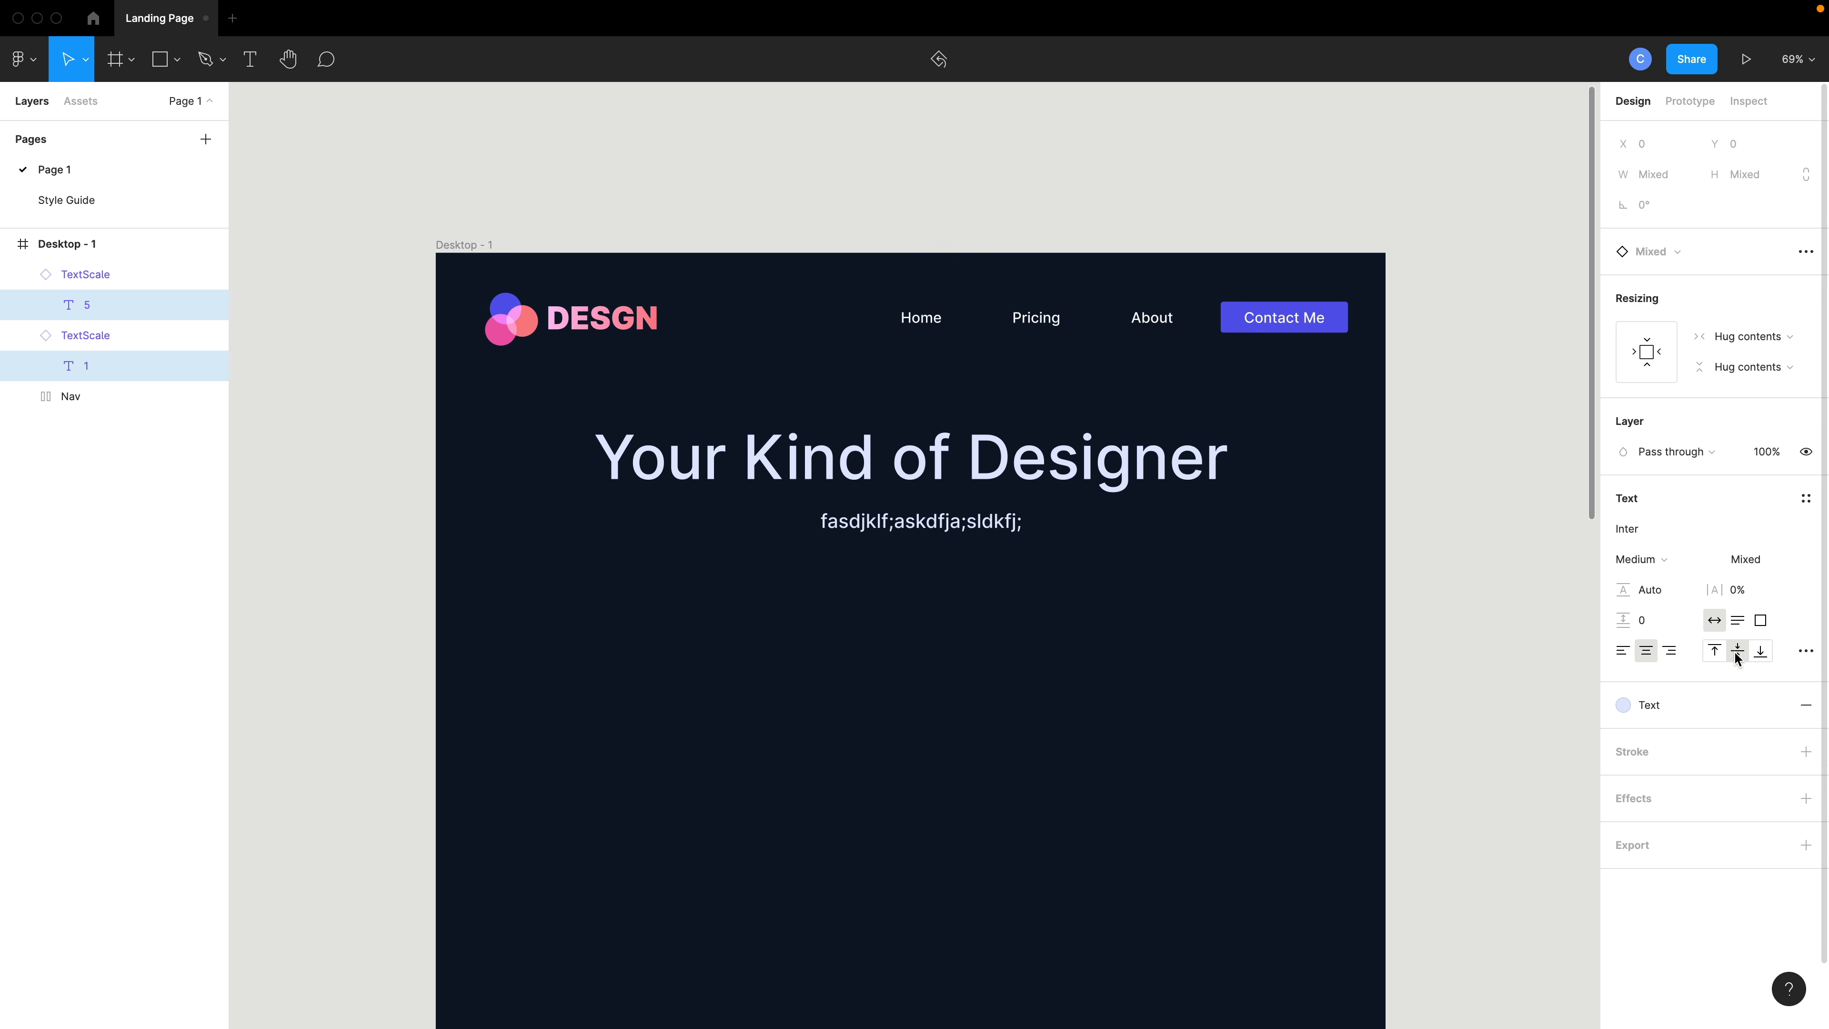
pyautogui.click(931, 583)
# - Set the subtext instance's Color variant to Muted
pyautogui.click(919, 533)
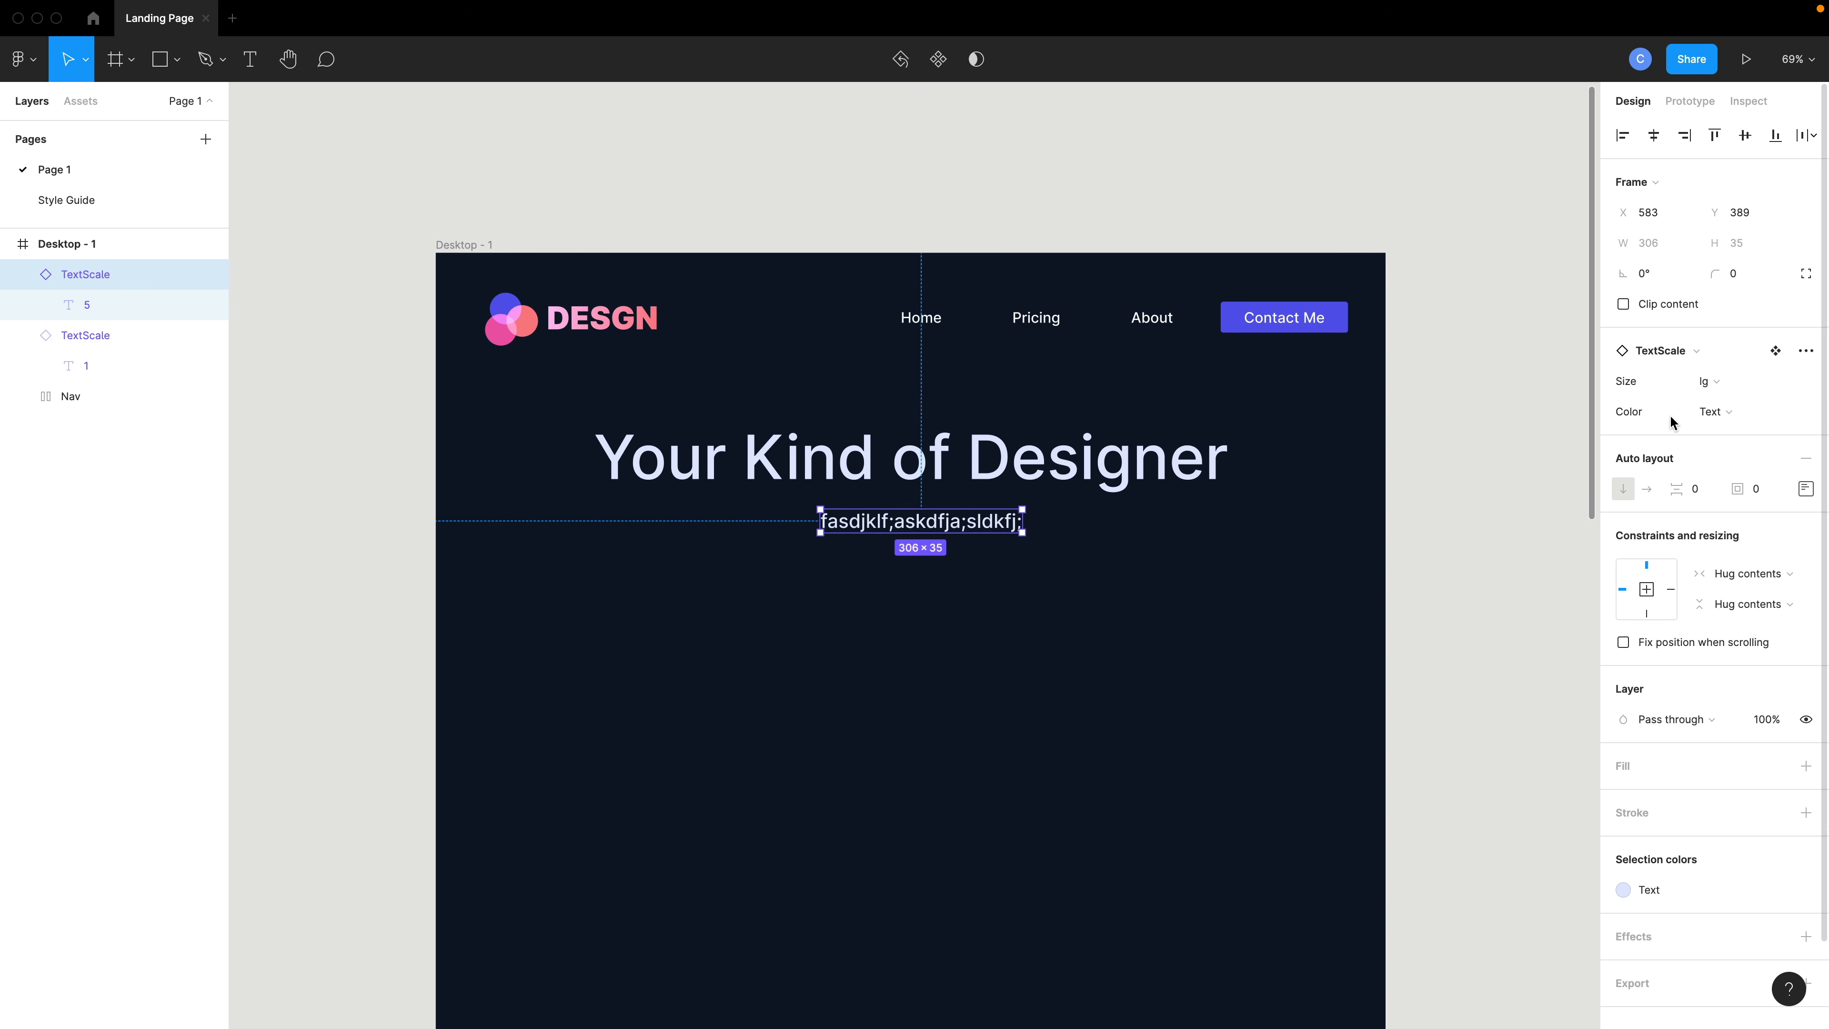
pyautogui.click(1711, 413)
pyautogui.click(1723, 438)
pyautogui.click(1416, 582)
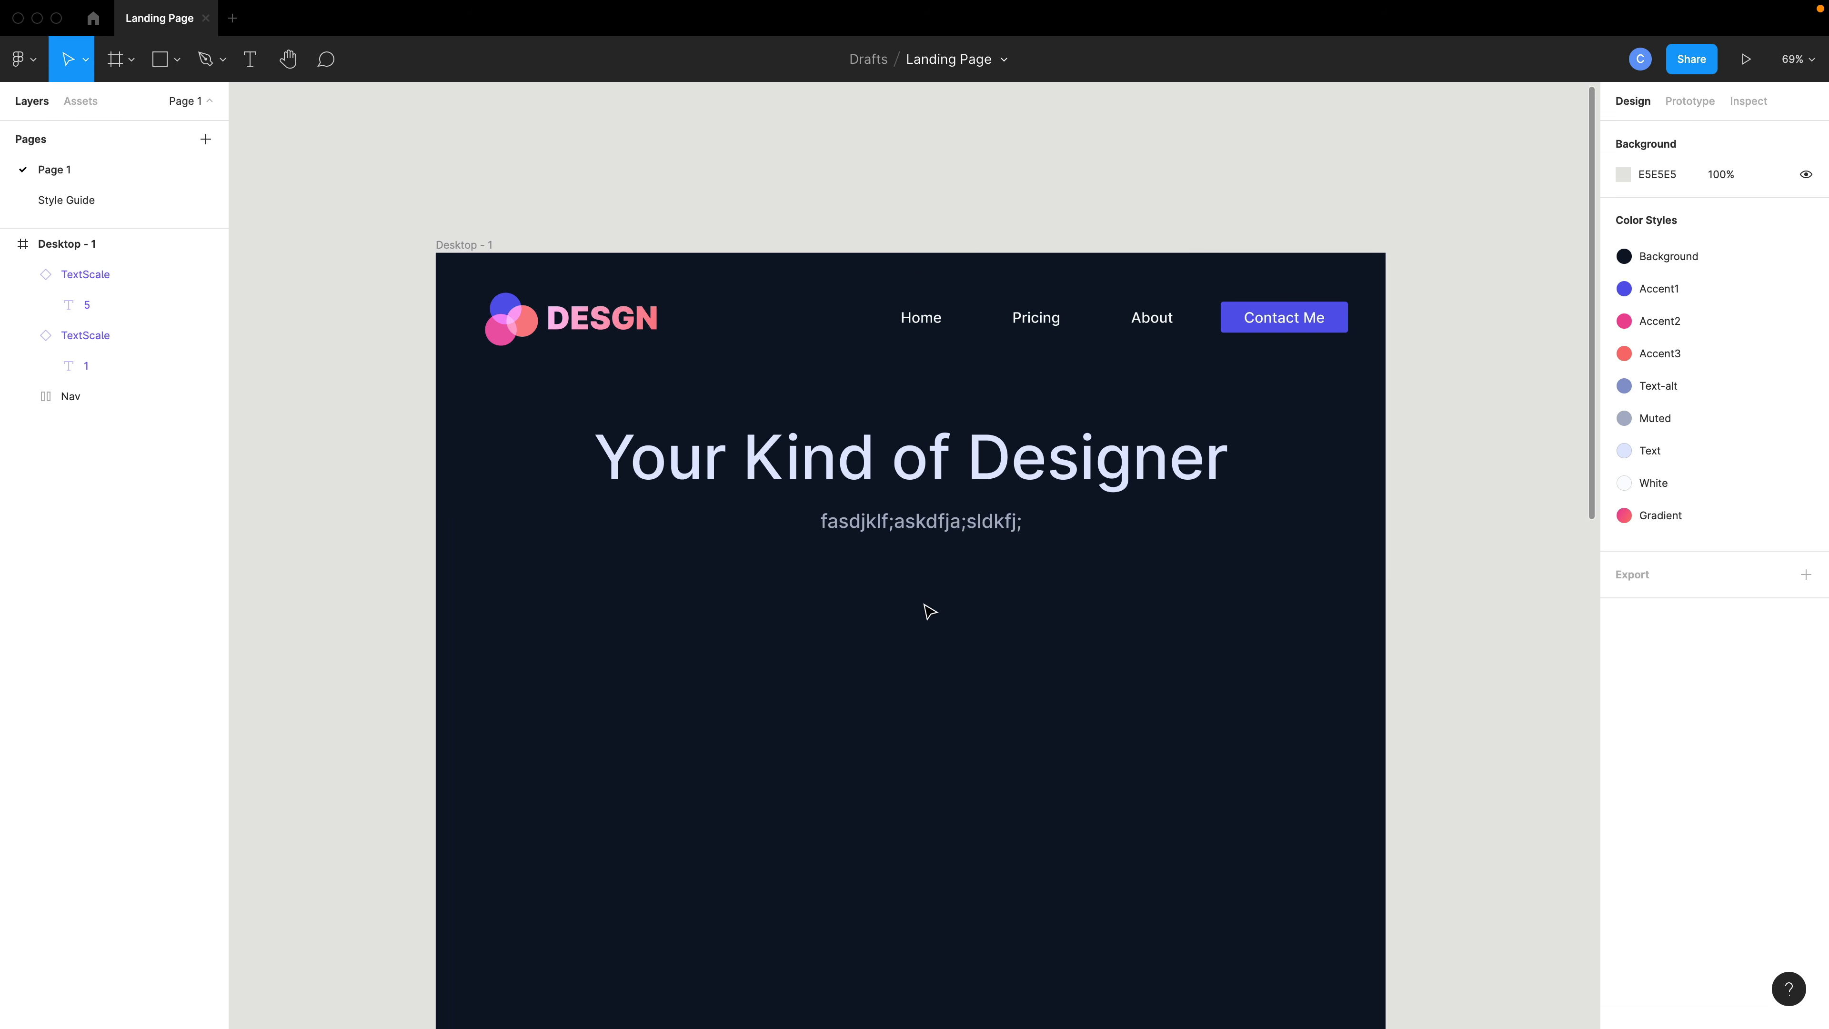
# - Insert a Btn component instance and place it centered below the subtext
pyautogui.hotkey('shift', 'i')
pyautogui.write('b')
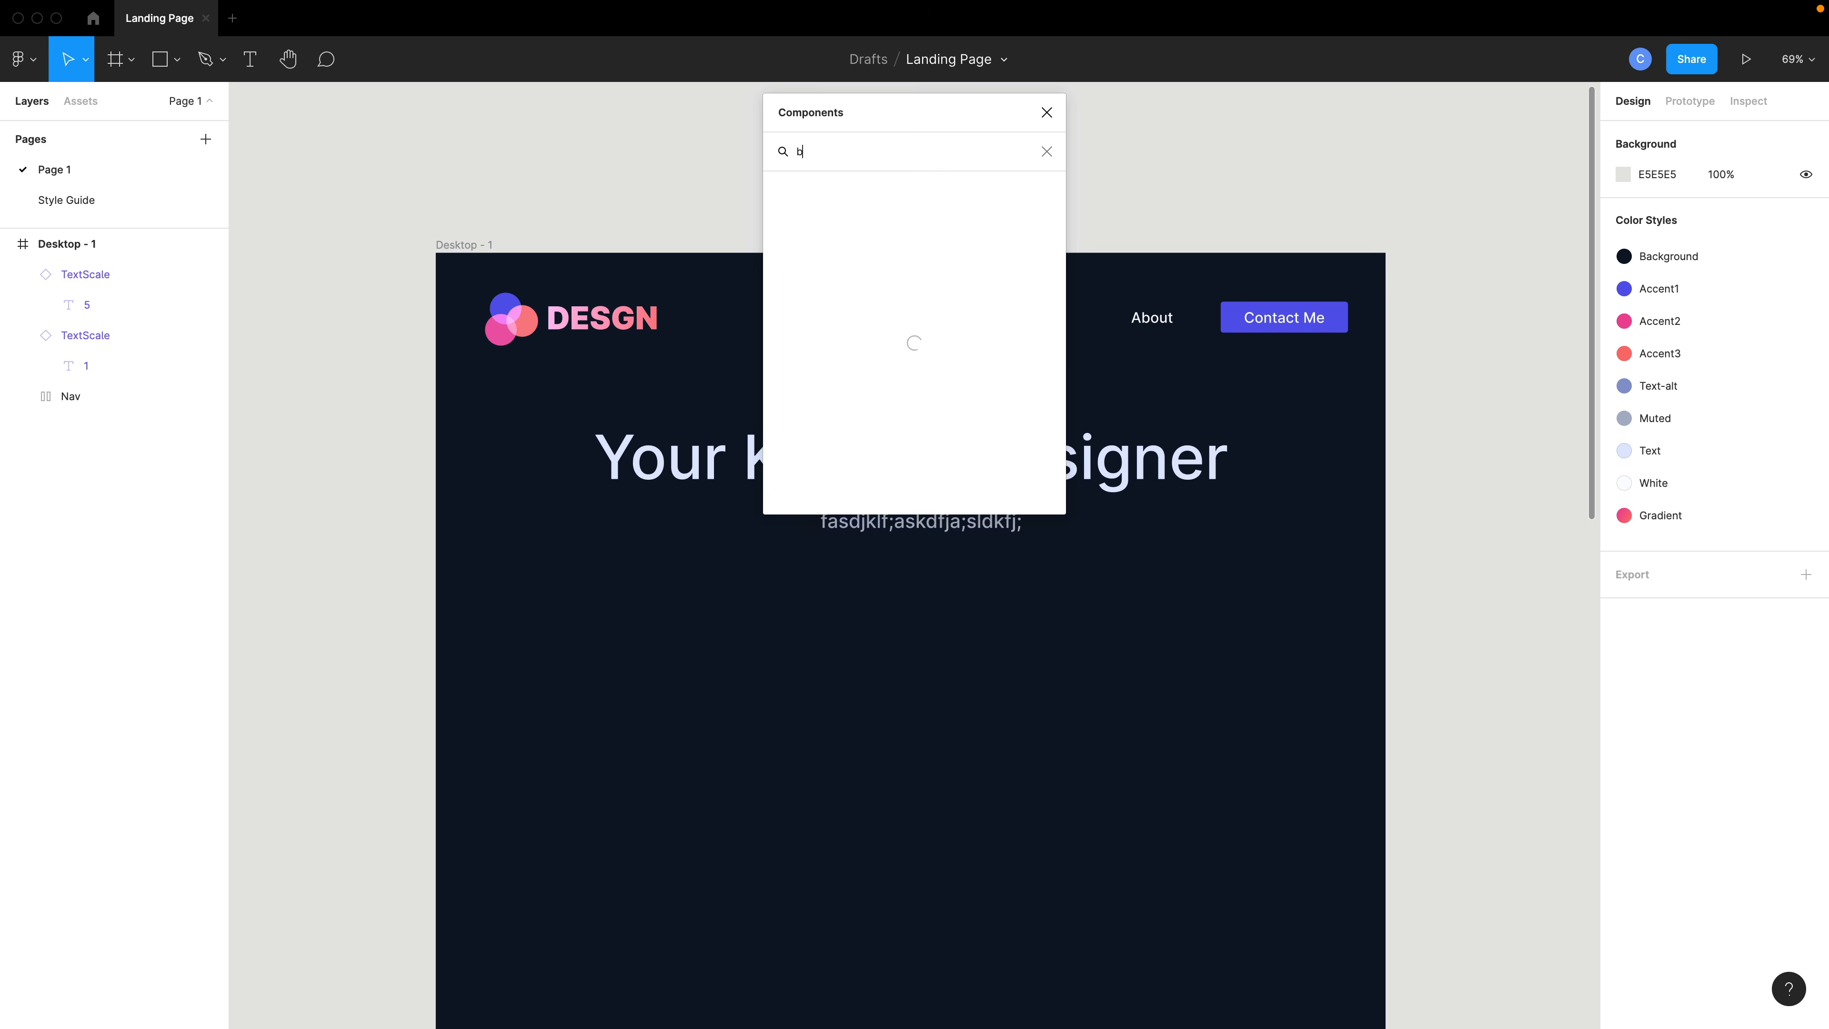
pyautogui.press('Return')
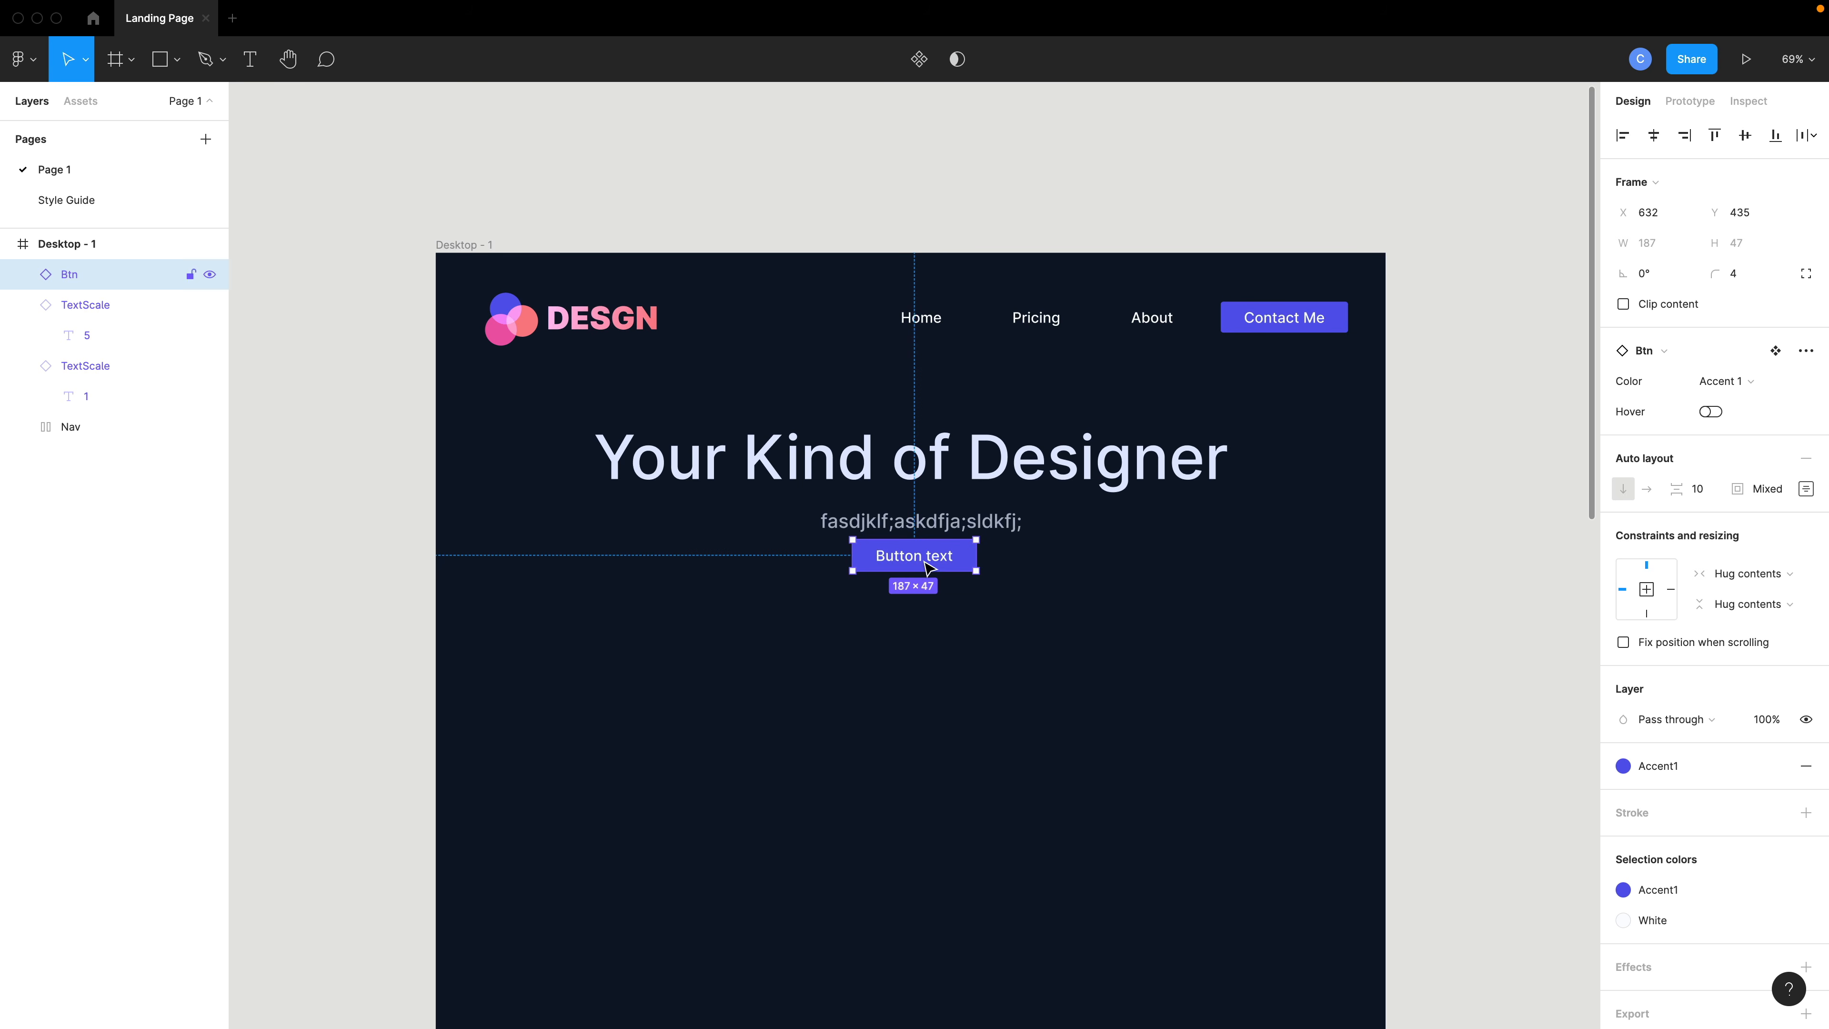
pyautogui.moveTo(922, 563); pyautogui.dragTo(919, 580)
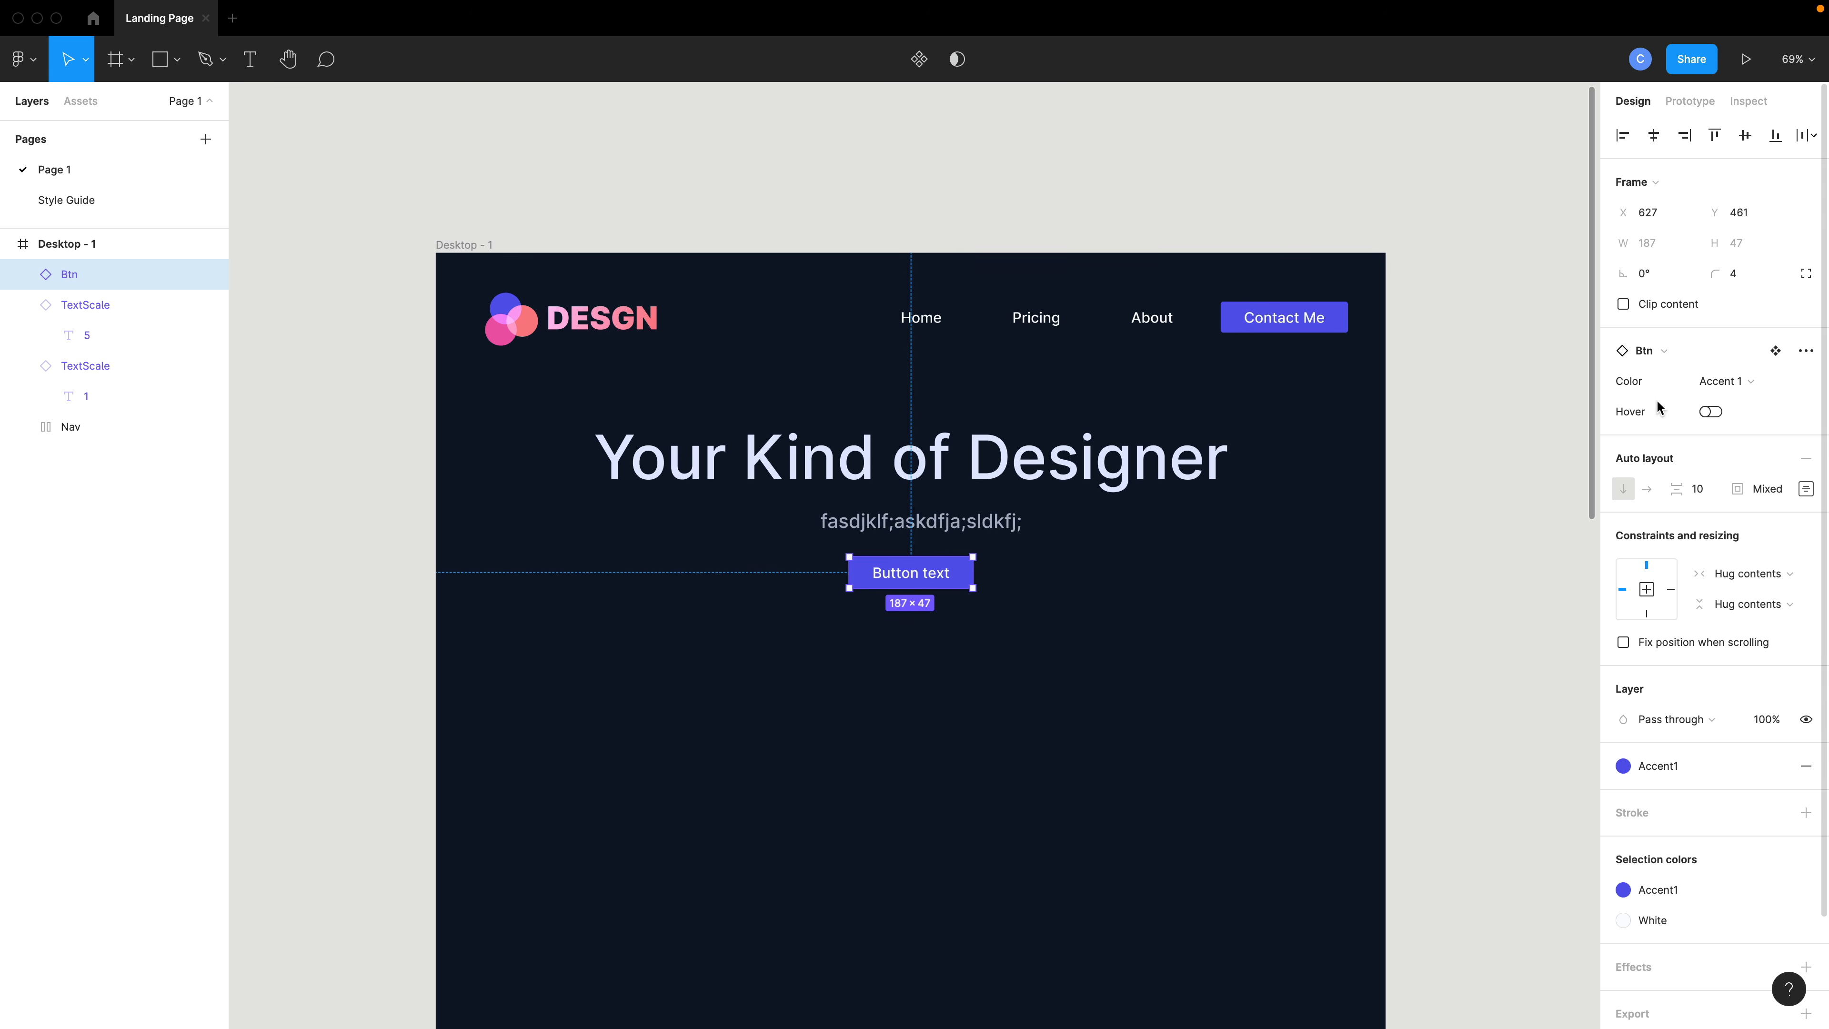
# - Set the button's Color to Gradient and change its label to Contact Me
pyautogui.click(1725, 381)
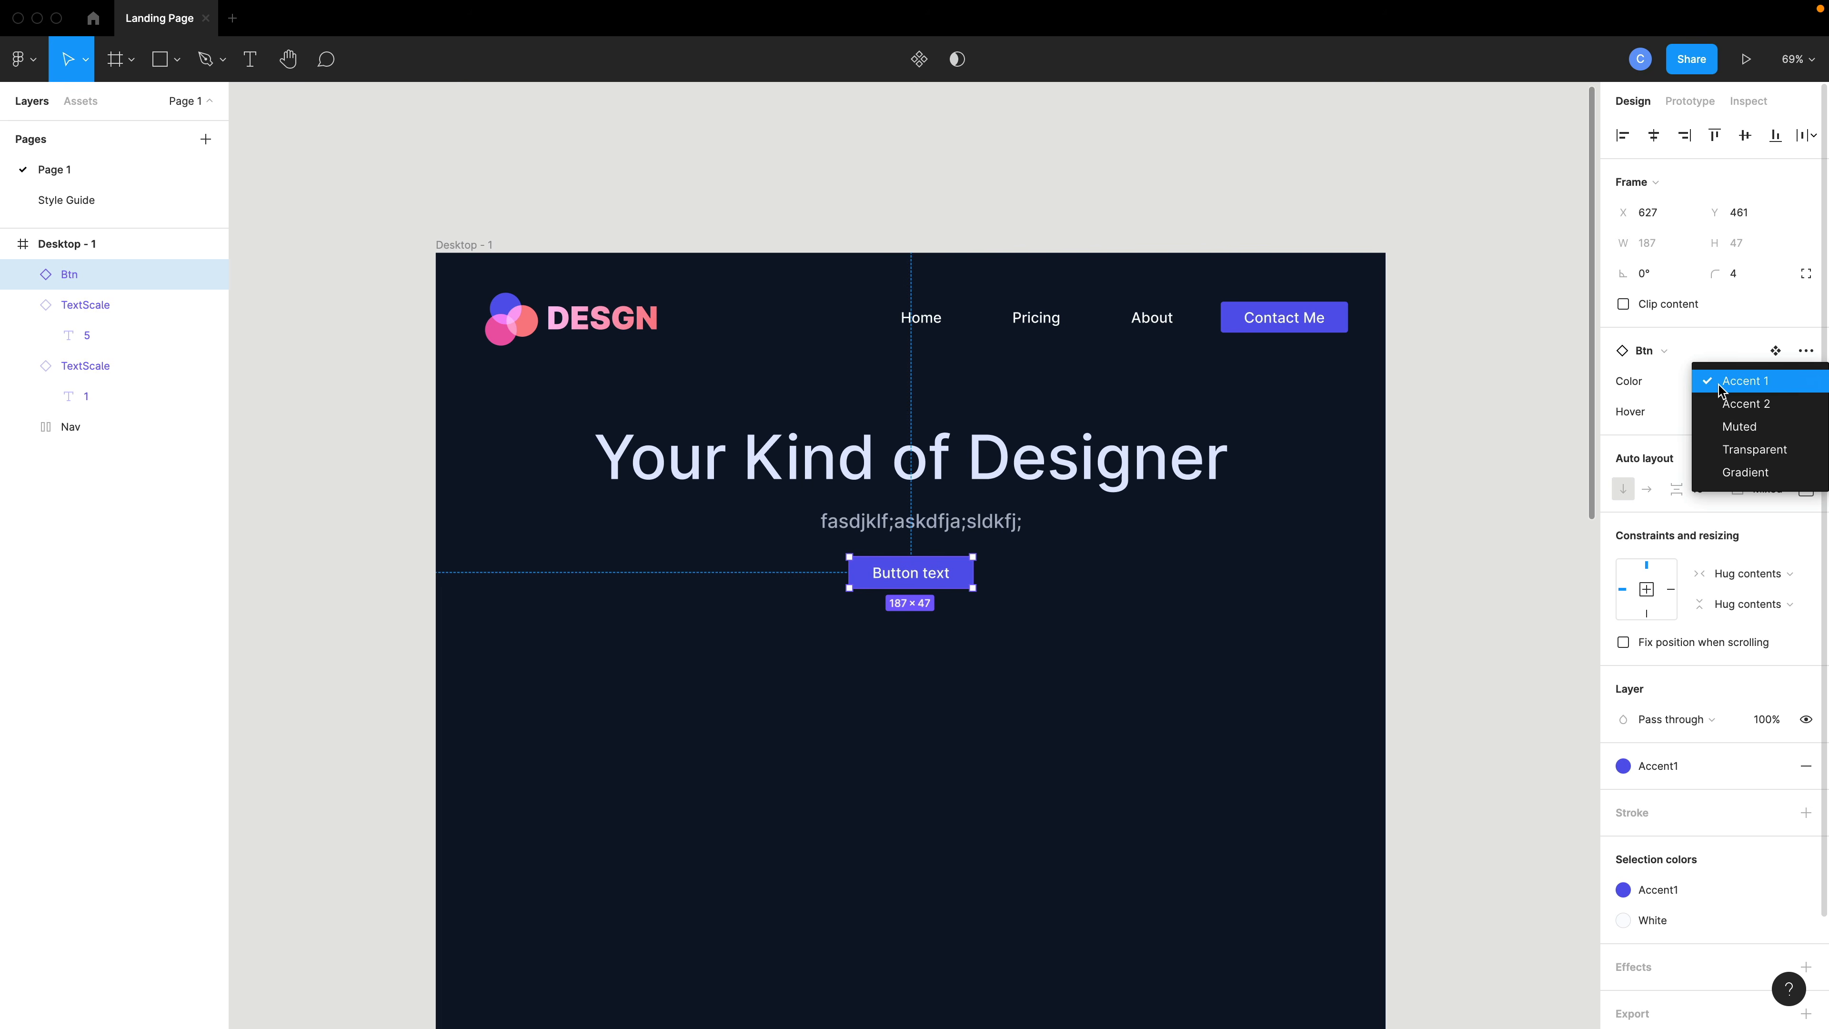
pyautogui.click(1746, 472)
pyautogui.doubleClick(894, 575)
pyautogui.doubleClick(893, 574)
pyautogui.doubleClick(893, 572)
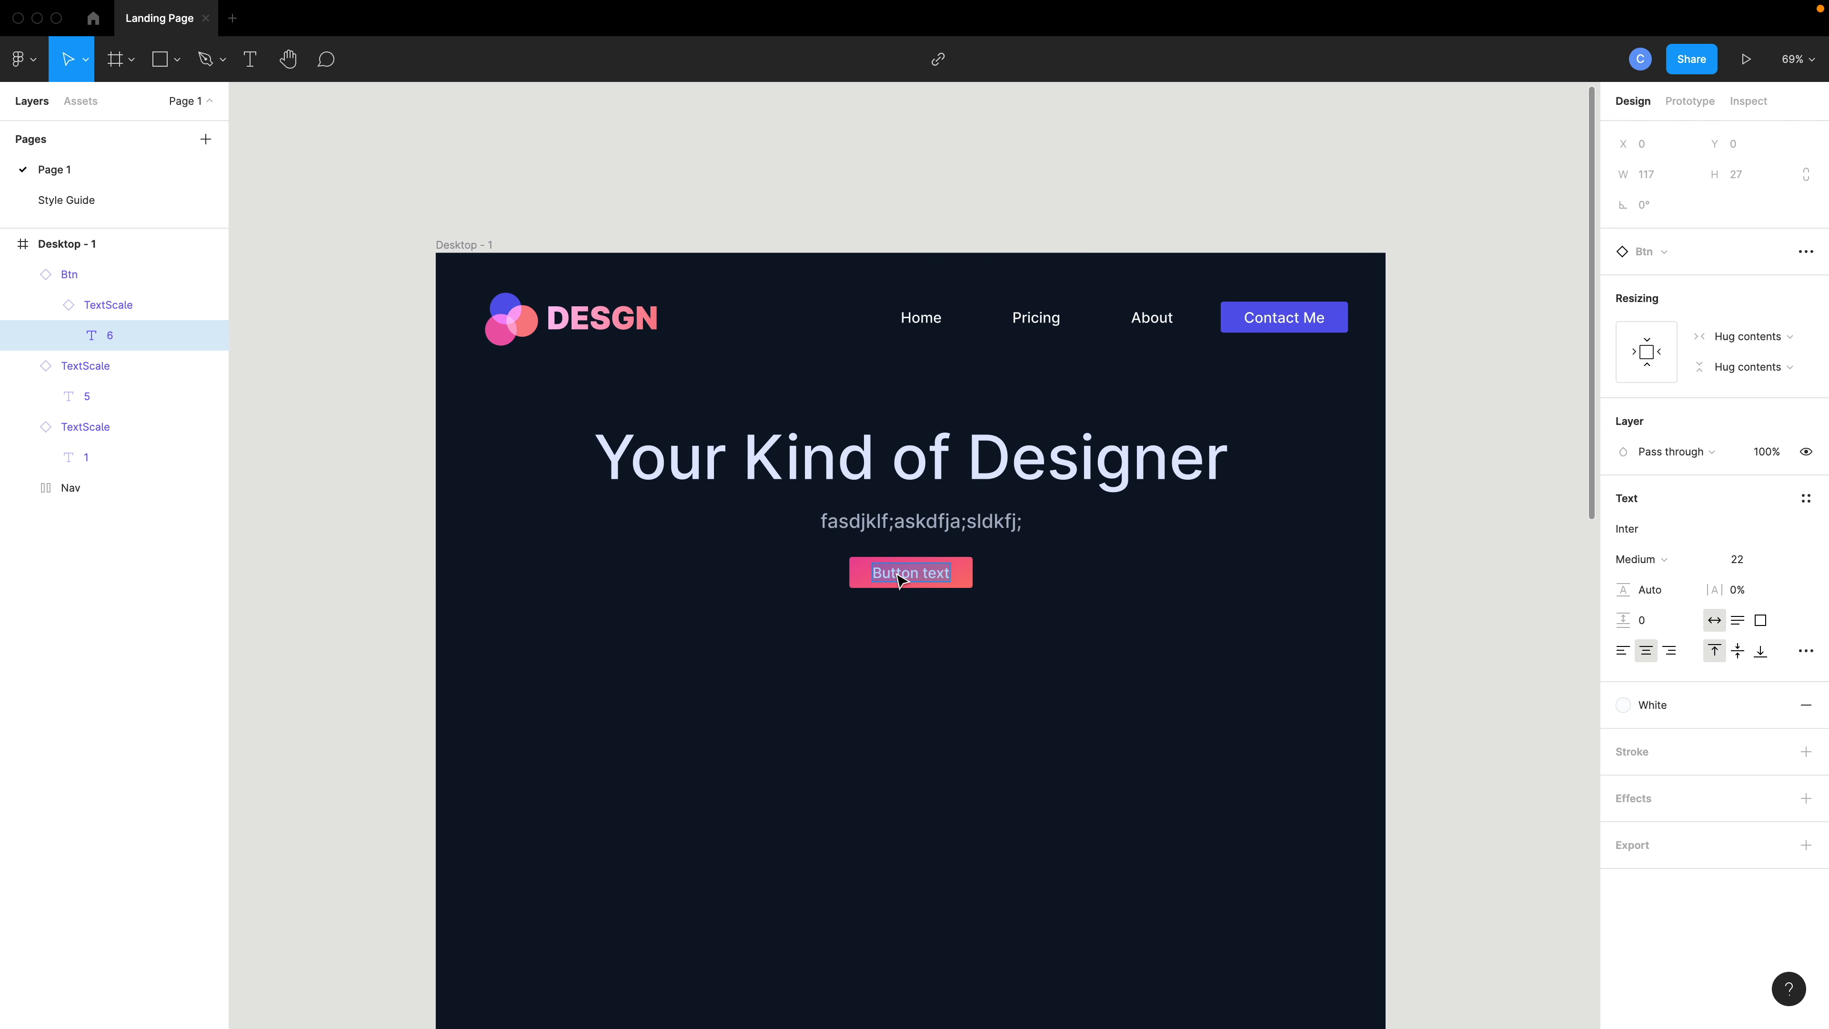
pyautogui.write('Contact Me')
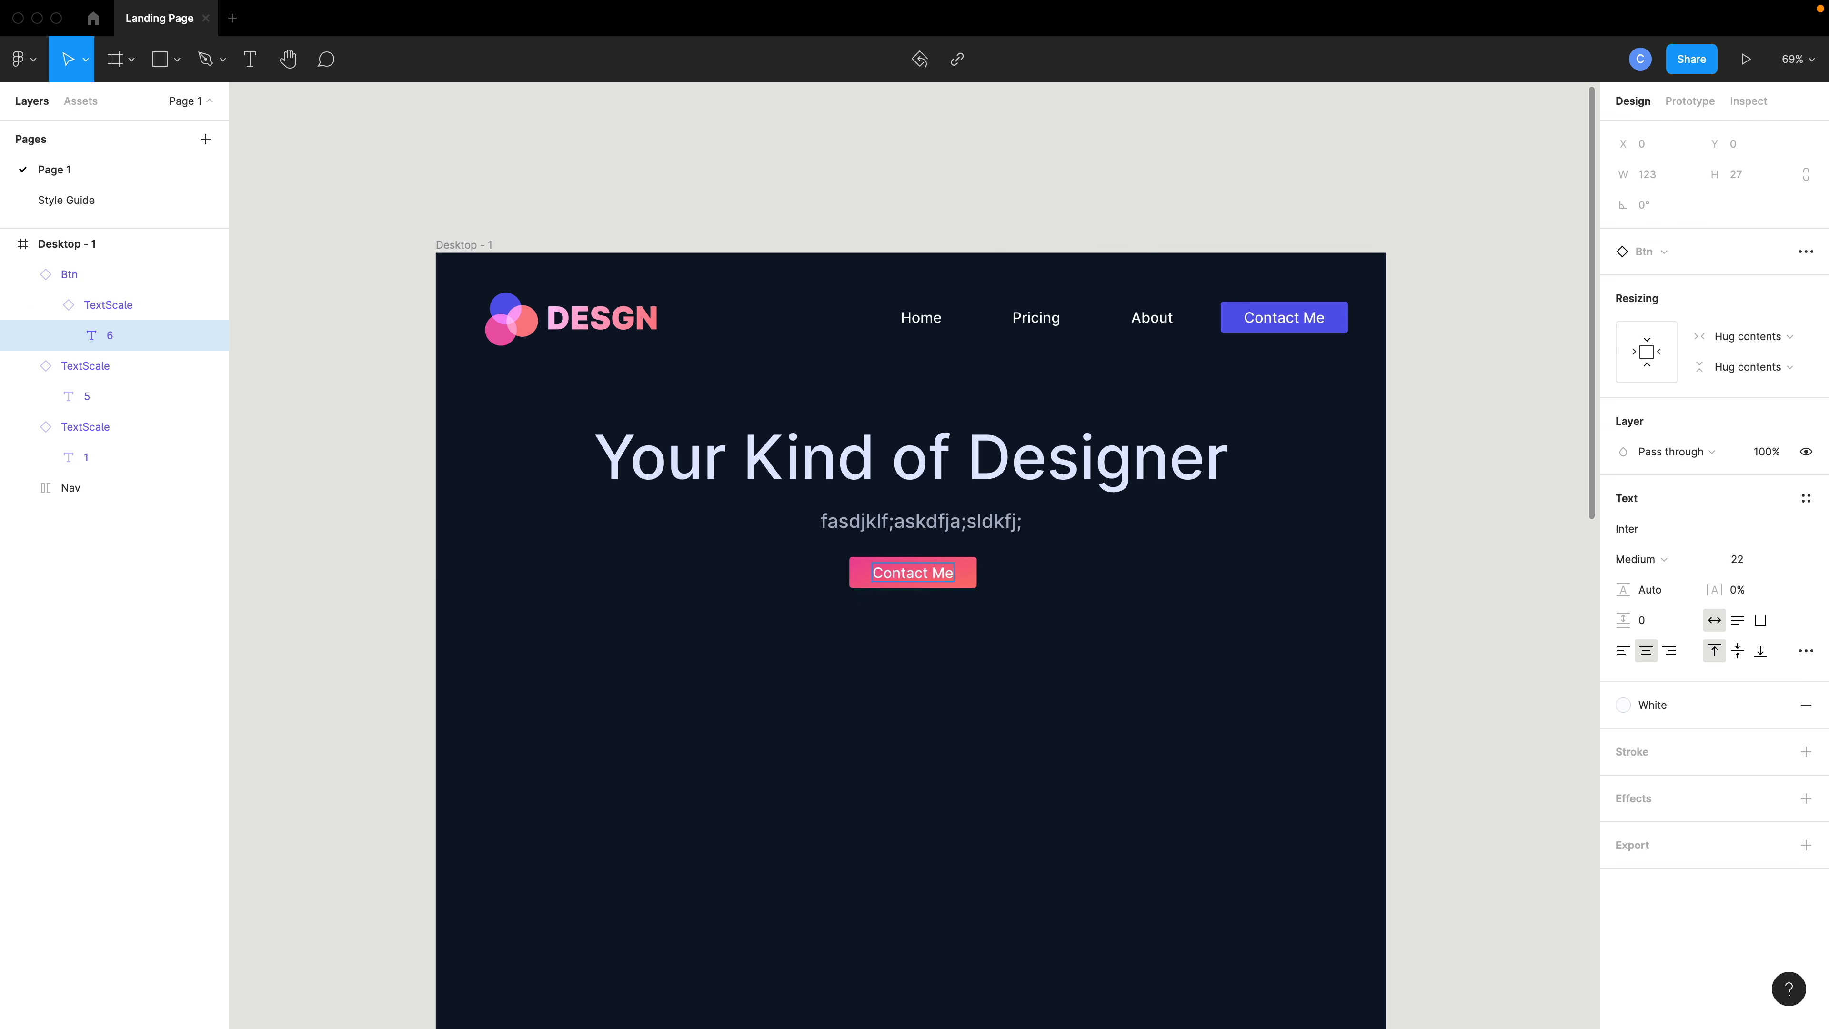
pyautogui.press('Escape')
# - Duplicate the subtext, move the copy below the button and set the copy's Size to xs
pyautogui.scroll(-3, 893, 624)
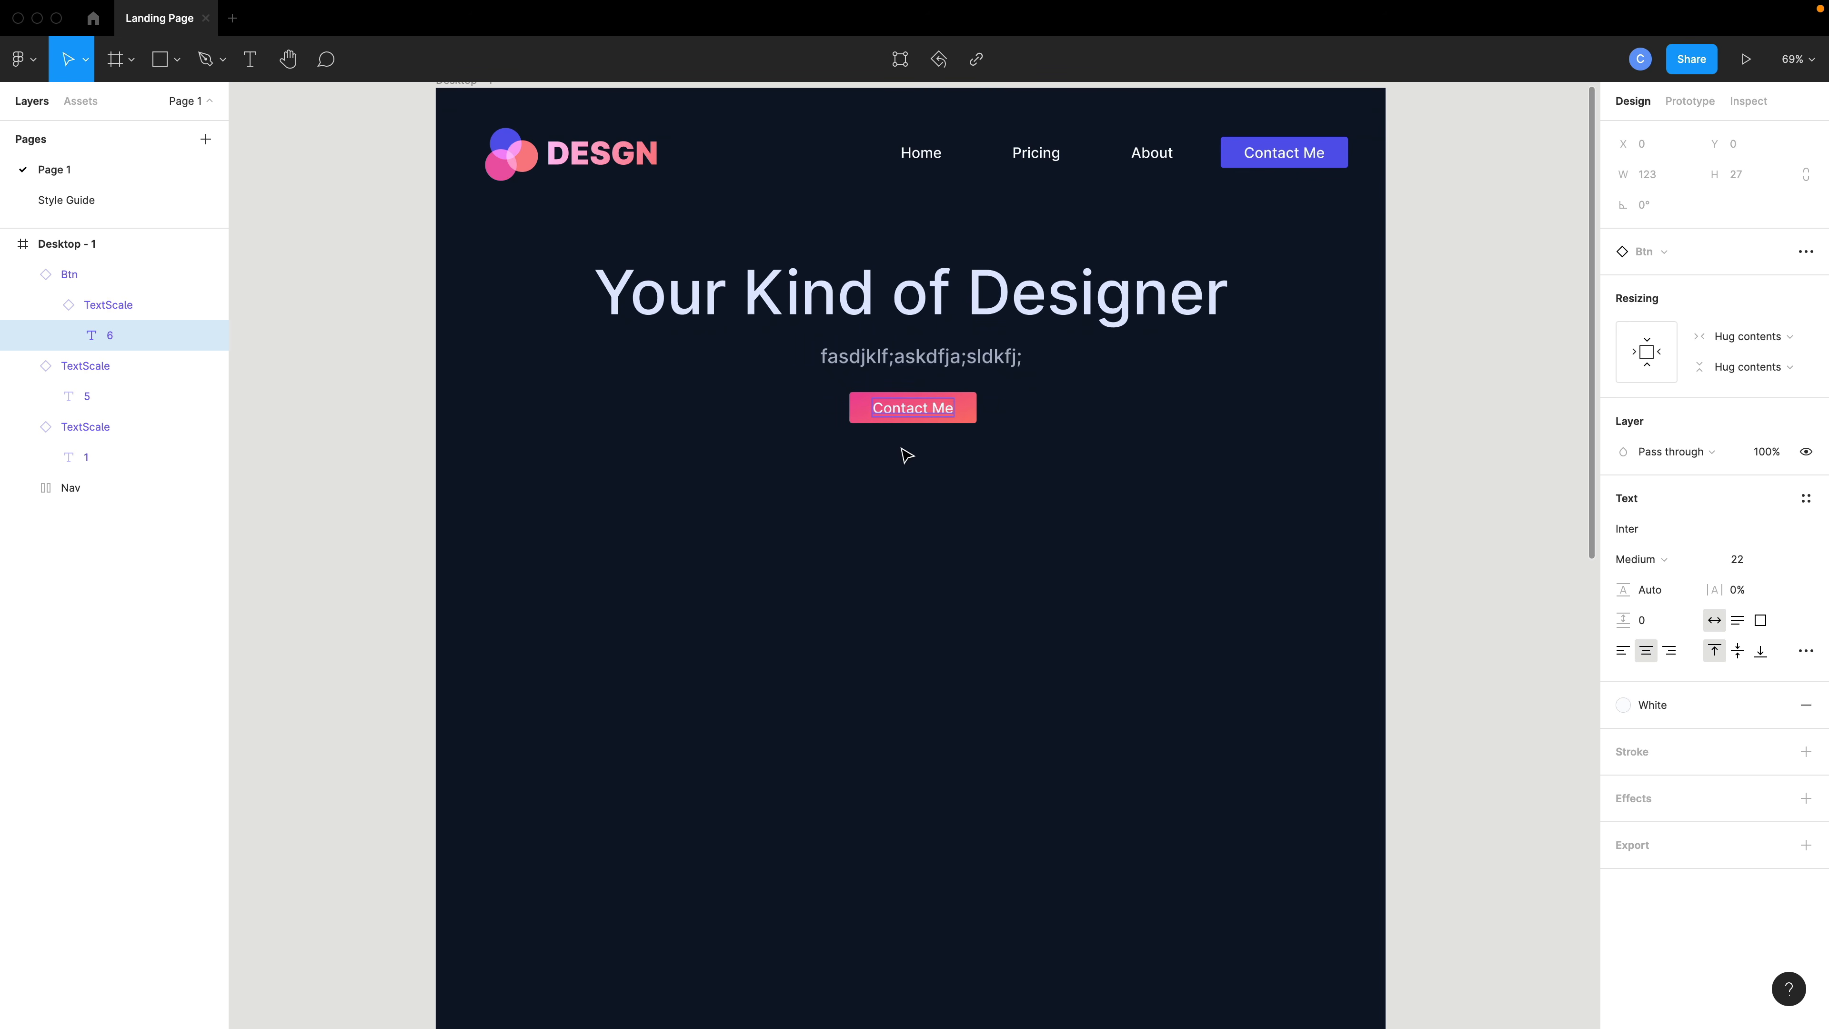
pyautogui.click(917, 443)
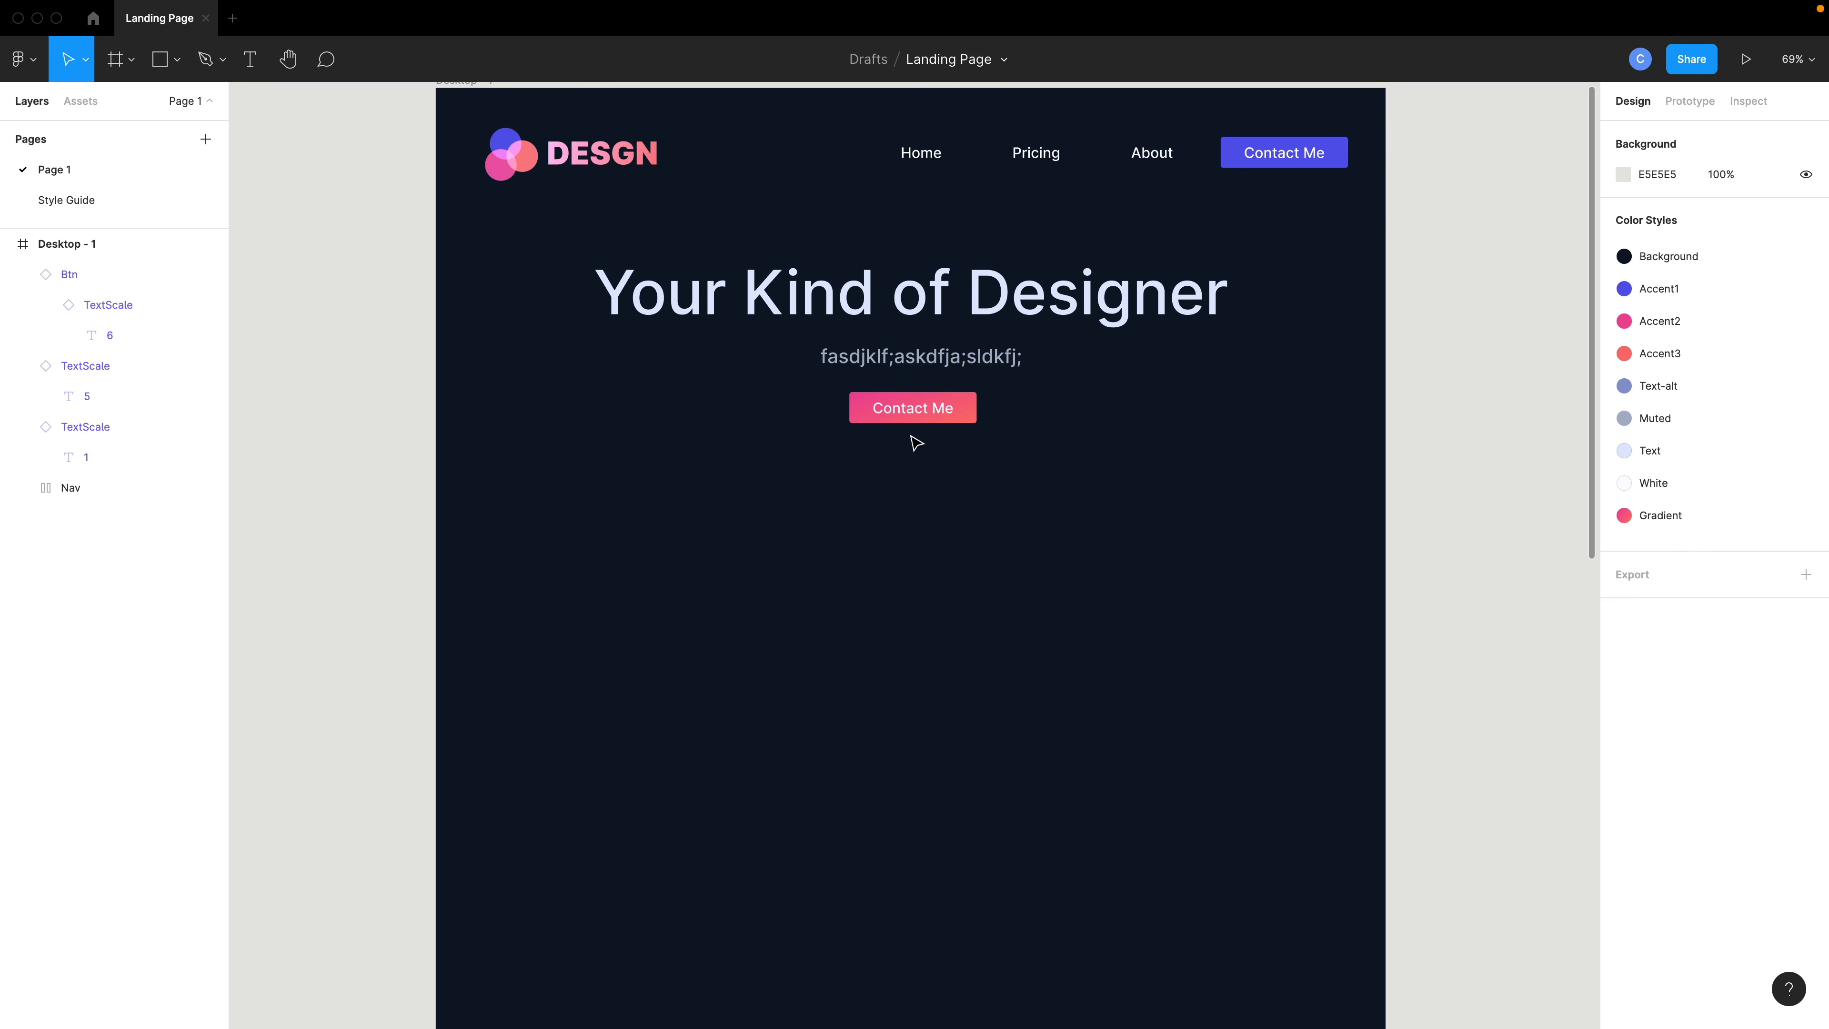
pyautogui.click(908, 353)
pyautogui.moveTo(907, 353); pyautogui.dragTo(909, 482)
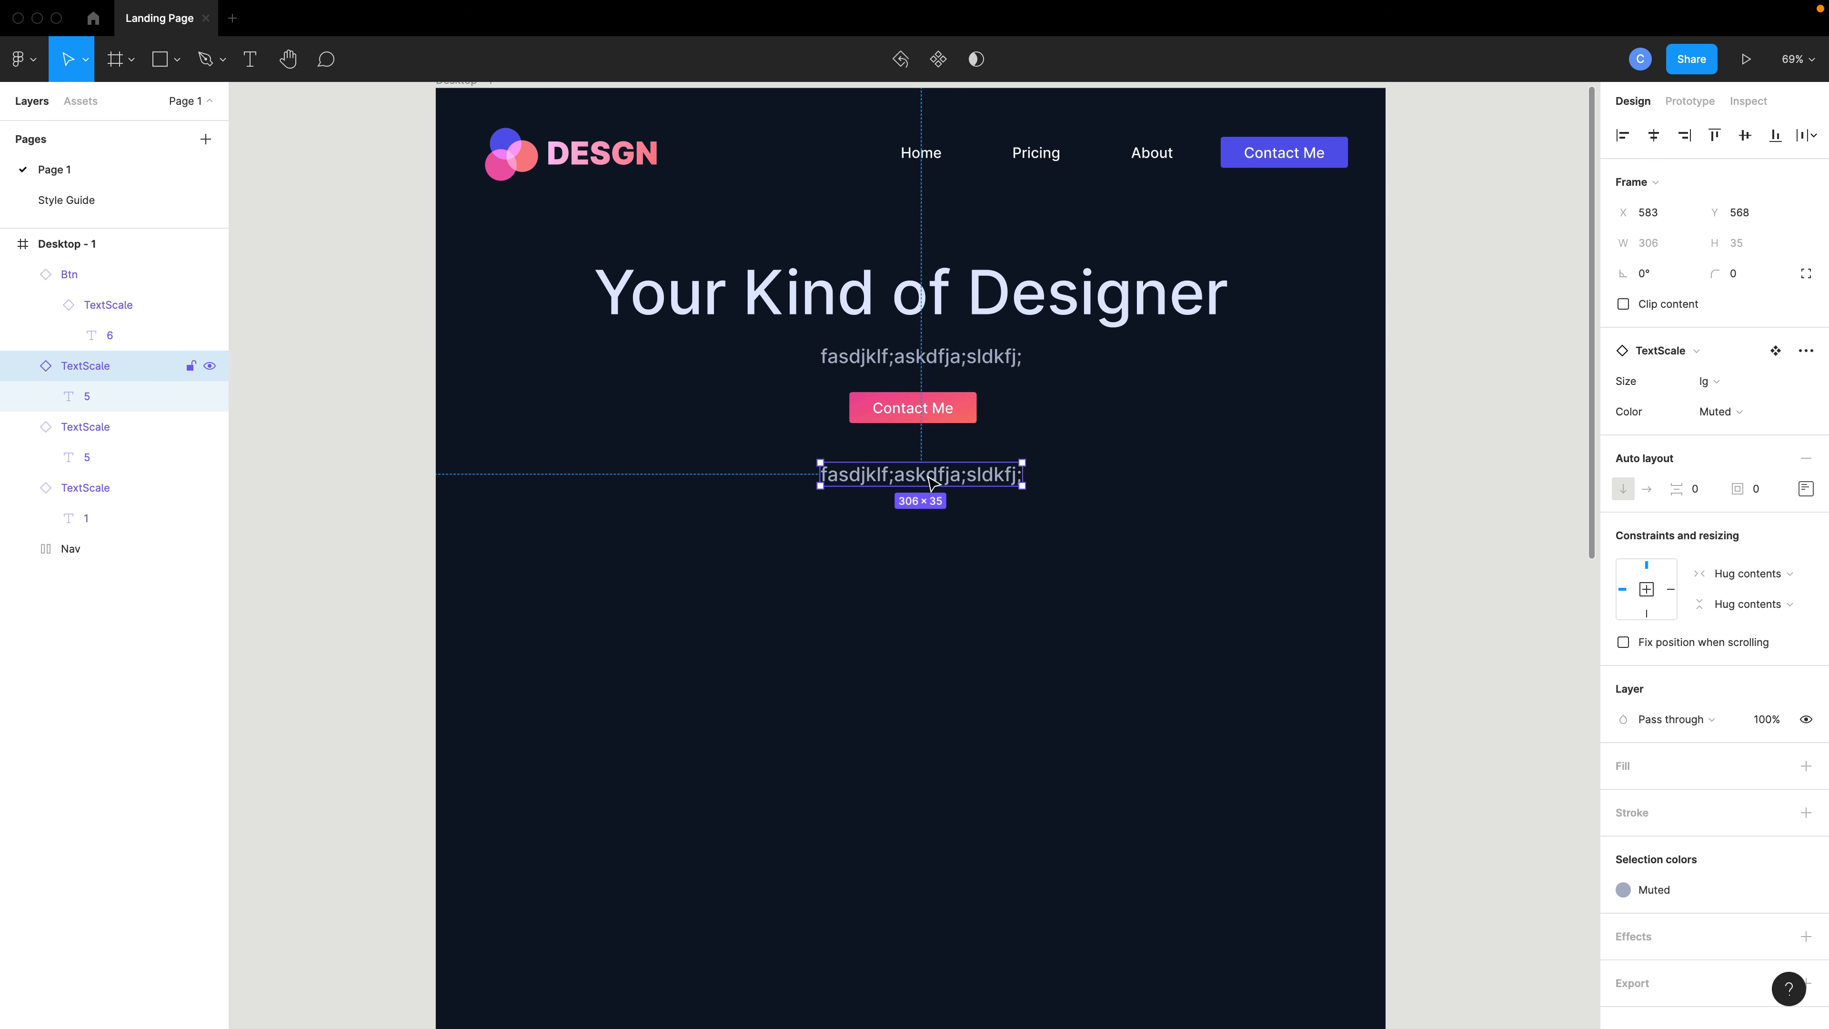
pyautogui.click(1710, 387)
pyautogui.click(1736, 450)
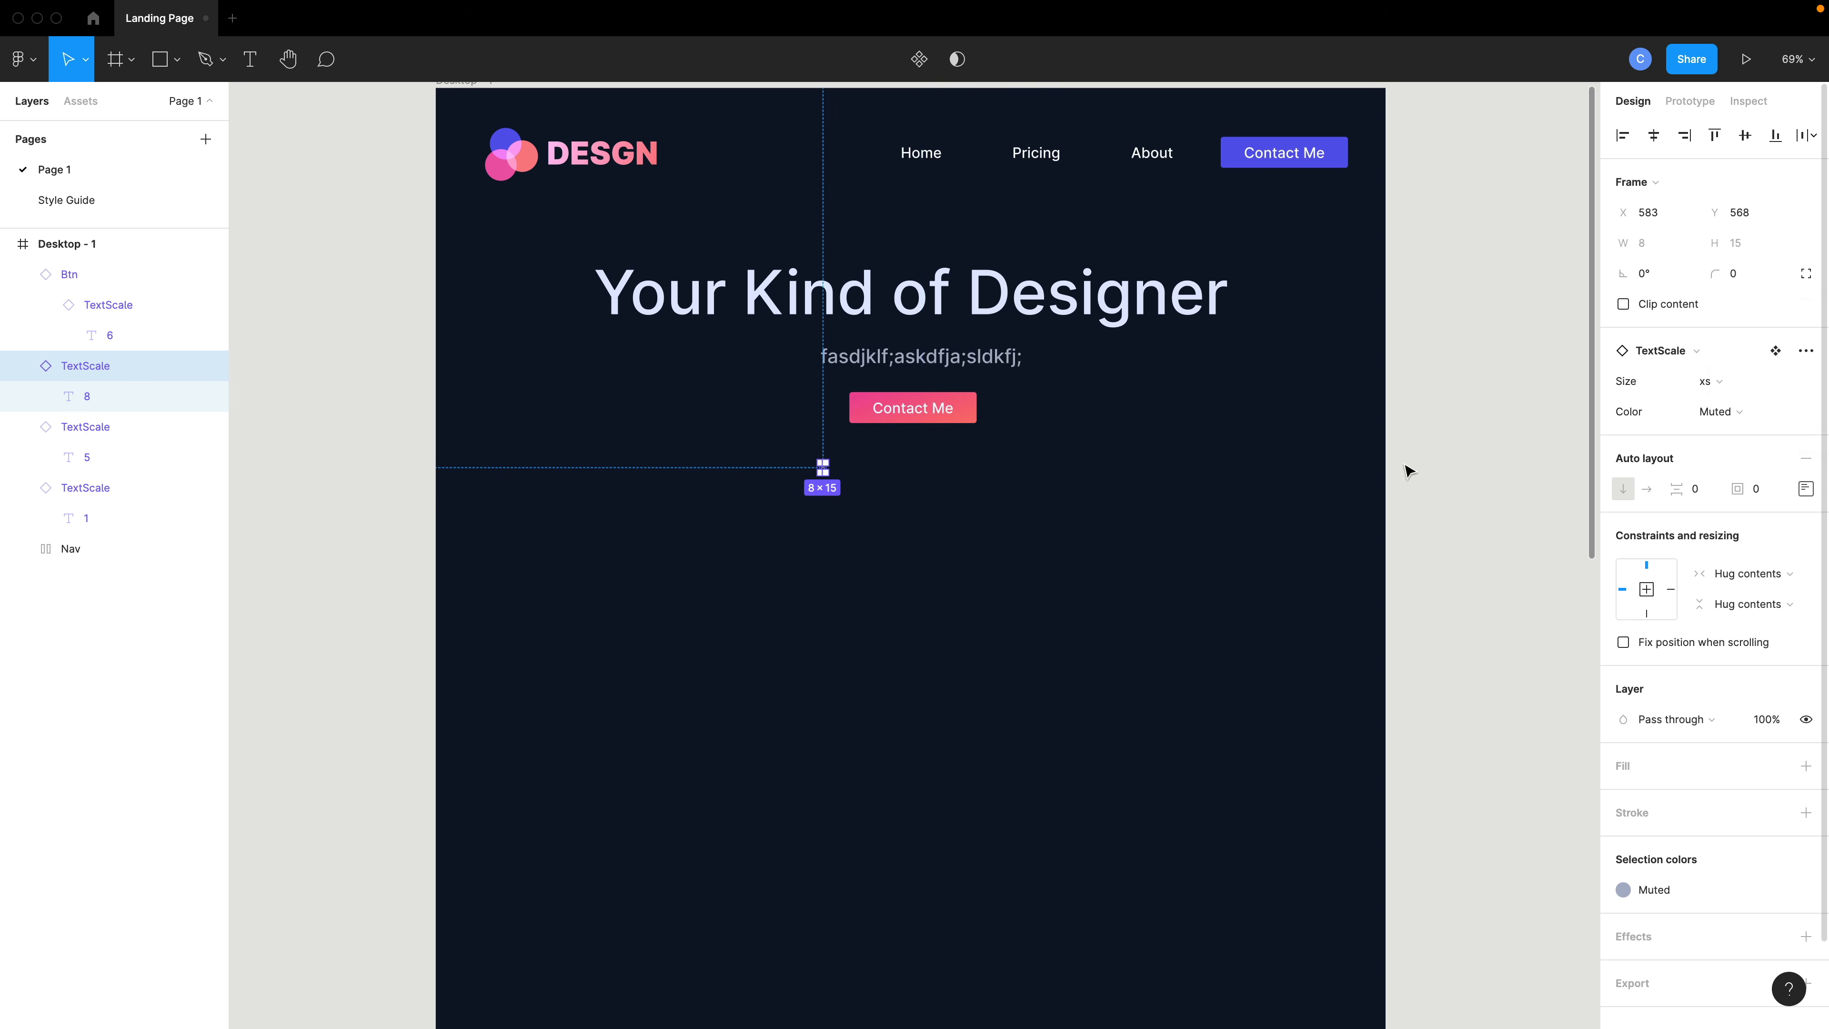
# - Replace the xs copy's text with No commitment
pyautogui.scroll(2, 835, 472)
pyautogui.scroll(5, 835, 473)
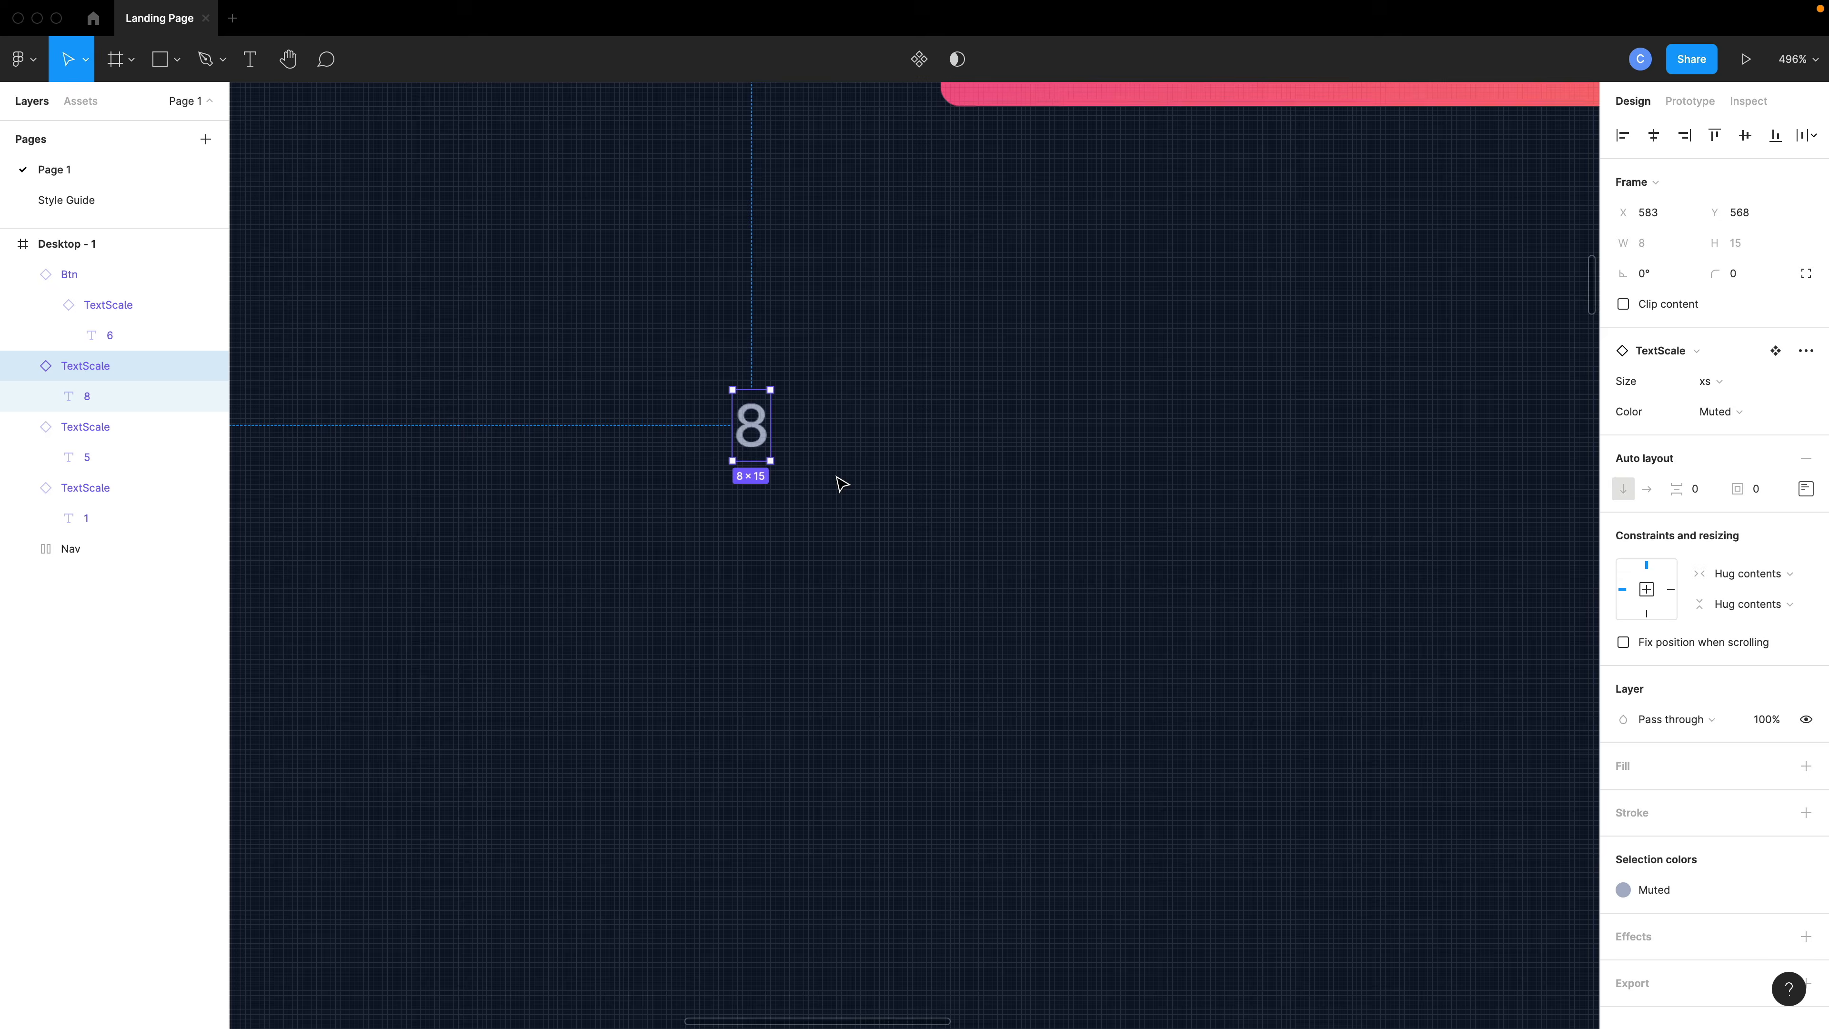
pyautogui.doubleClick(756, 441)
pyautogui.doubleClick(753, 434)
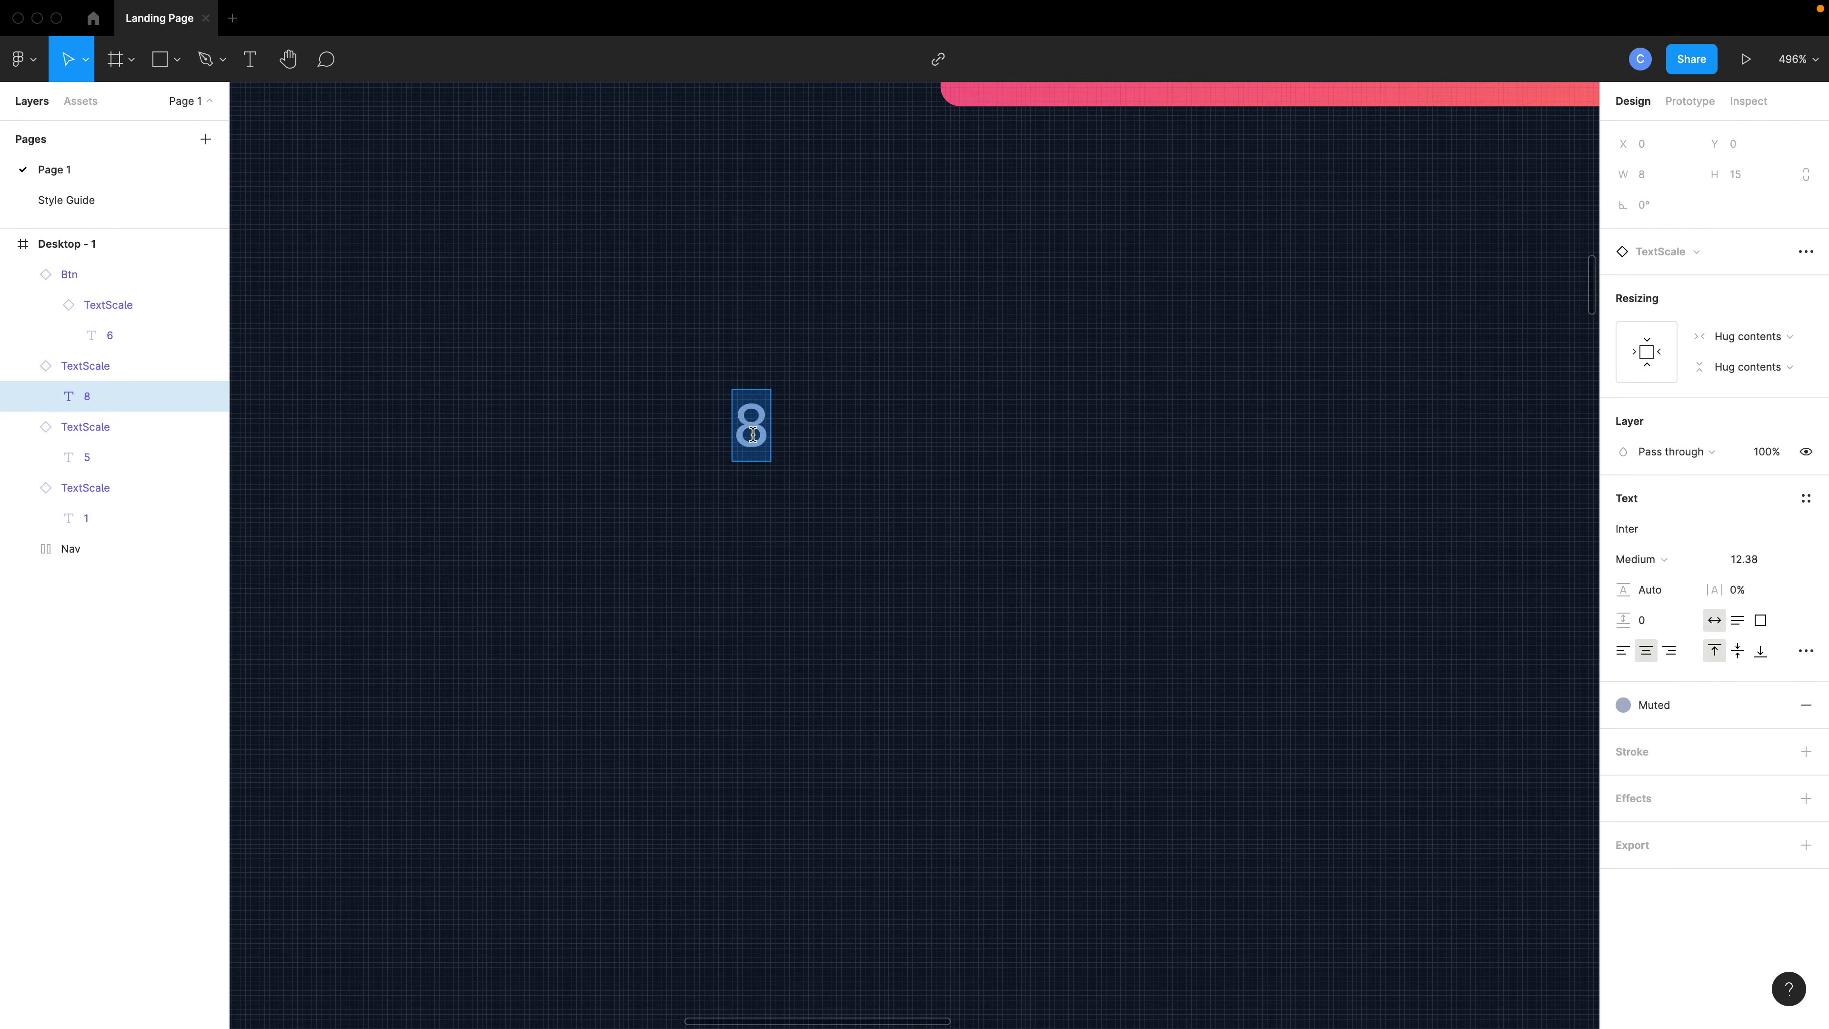
pyautogui.write('No commitment')
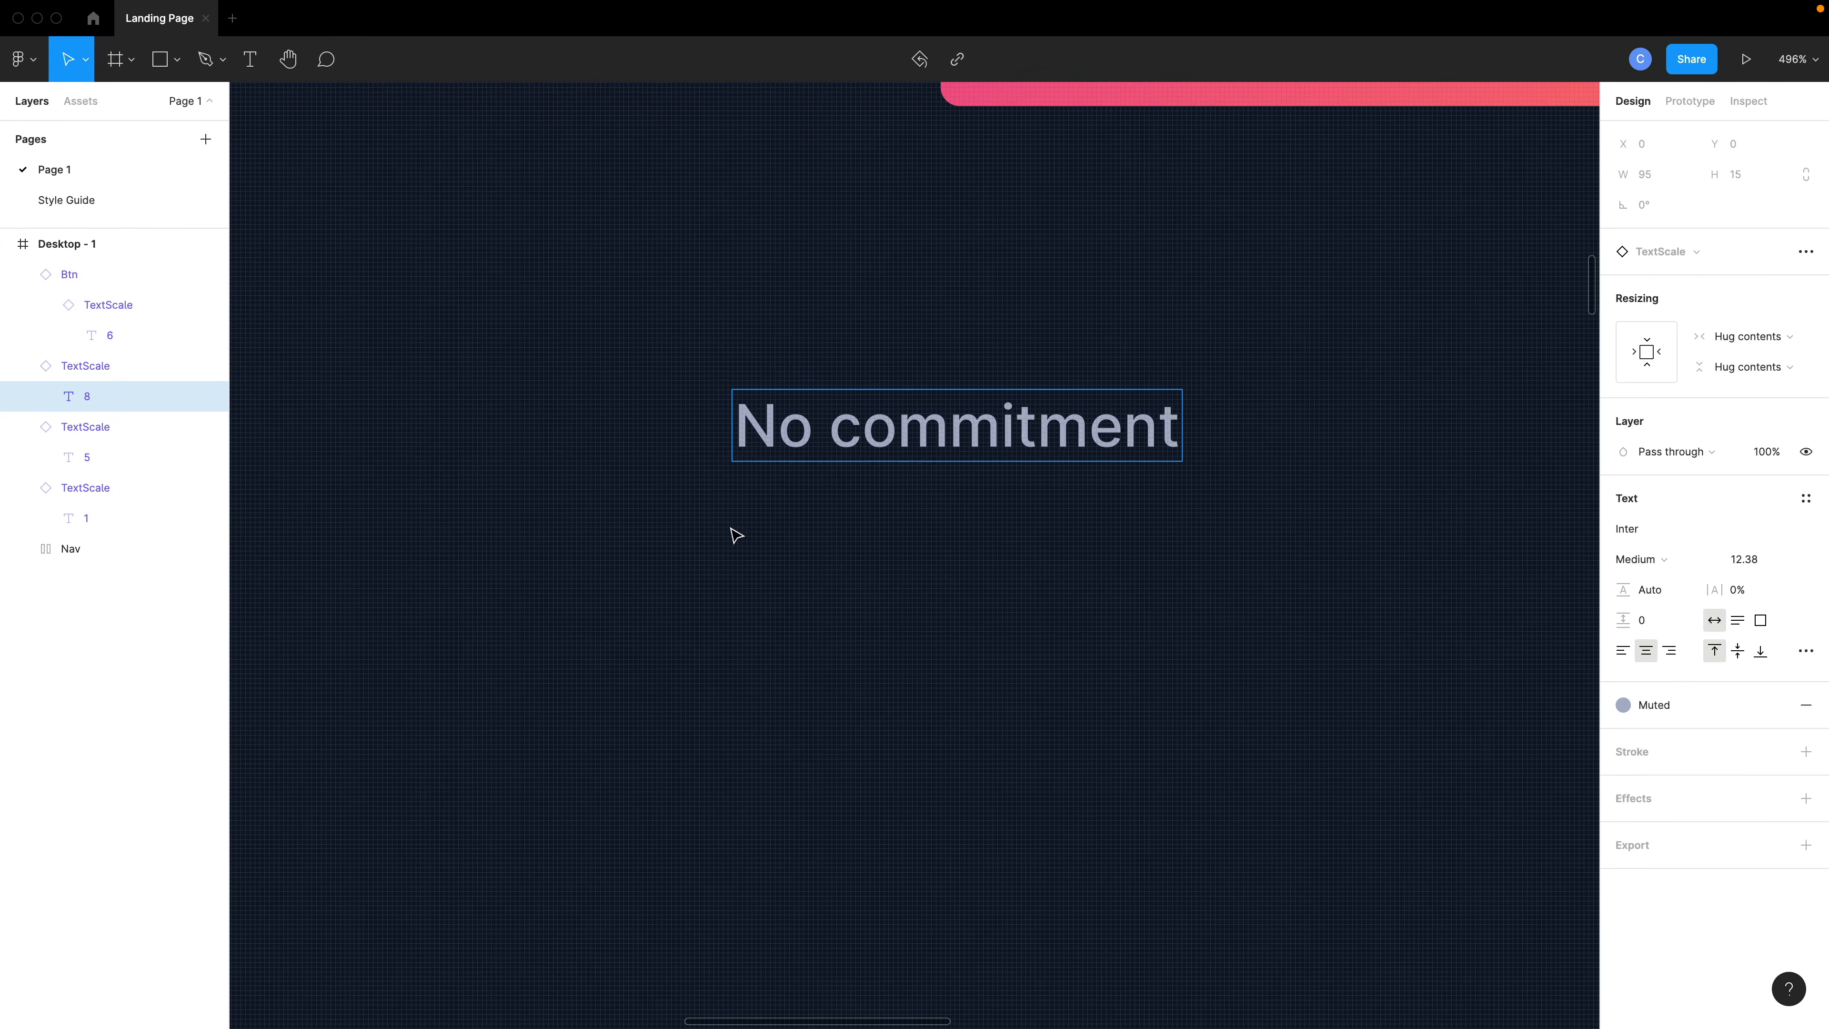
pyautogui.press('Escape')
# - Move the No commitment text so it sits centered below the button
pyautogui.scroll(-10, 734, 531)
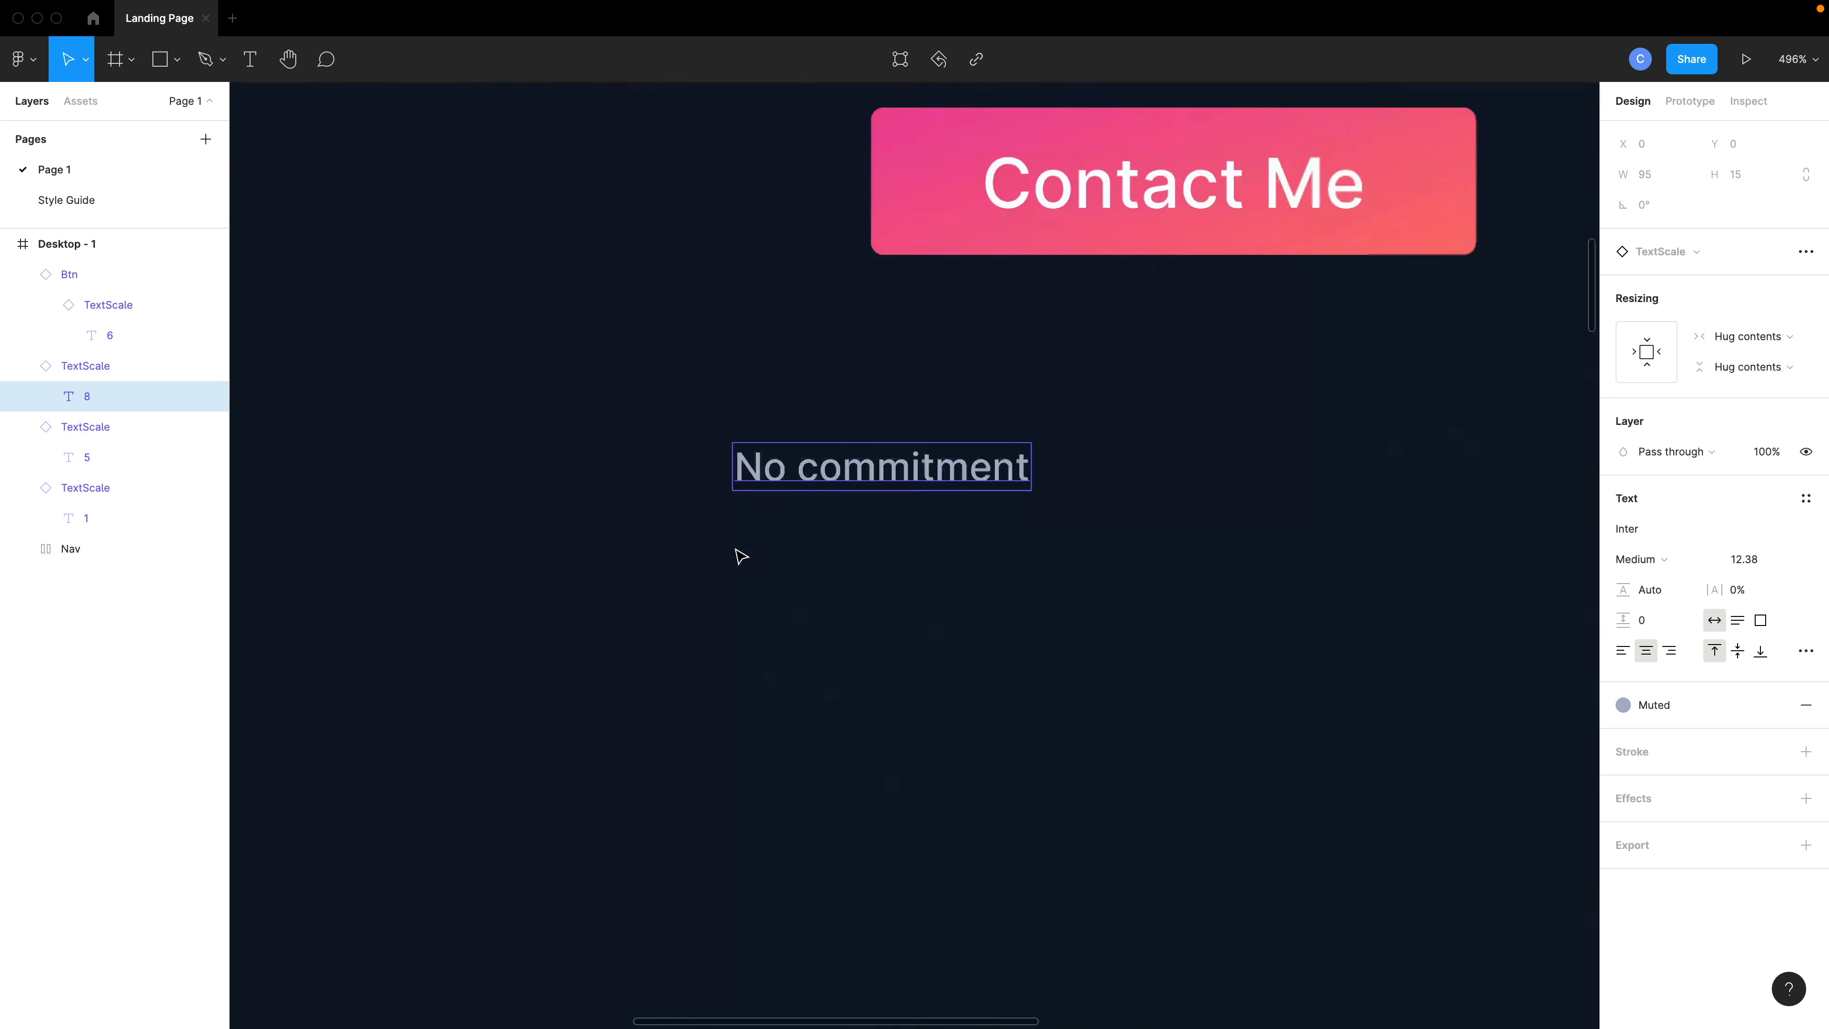
pyautogui.moveTo(812, 520); pyautogui.dragTo(929, 466)
pyautogui.click(970, 528)
pyautogui.scroll(-5, 970, 528)
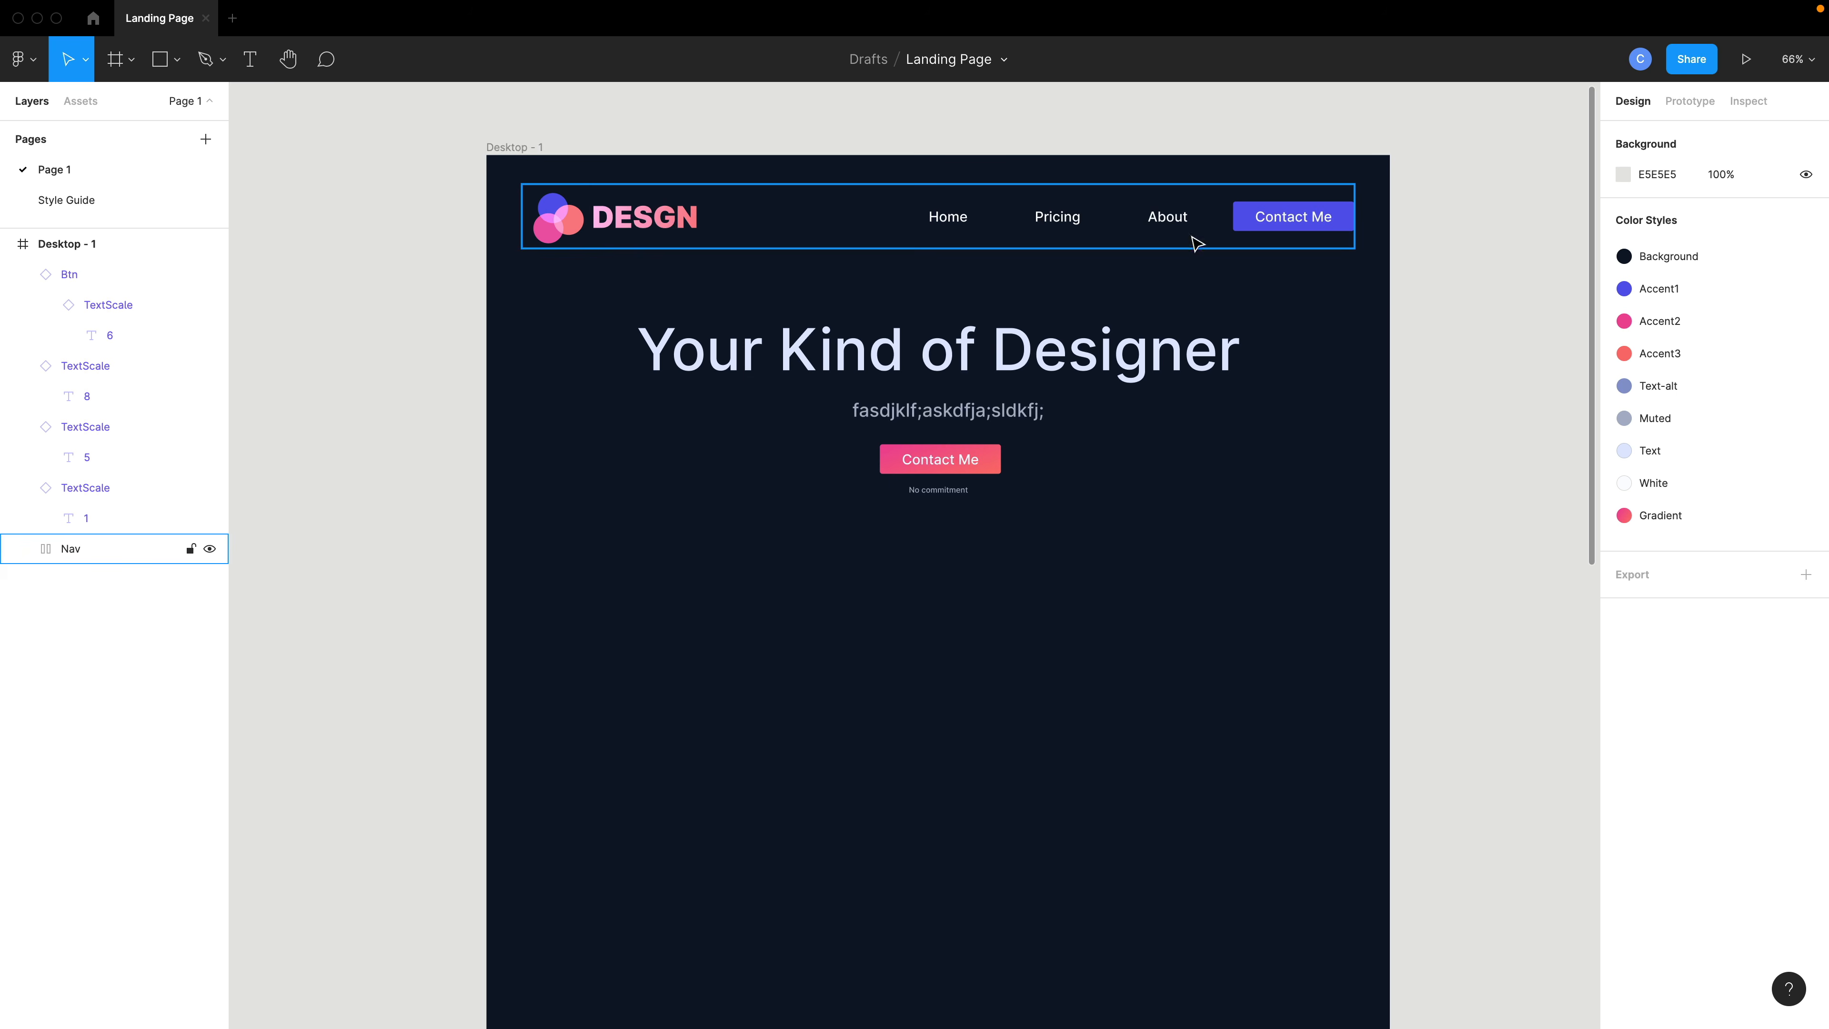
# - Wrap the heading, subtext, button and No commitment text in an auto layout frame
pyautogui.click(1401, 298)
pyautogui.moveTo(1451, 292); pyautogui.dragTo(720, 569)
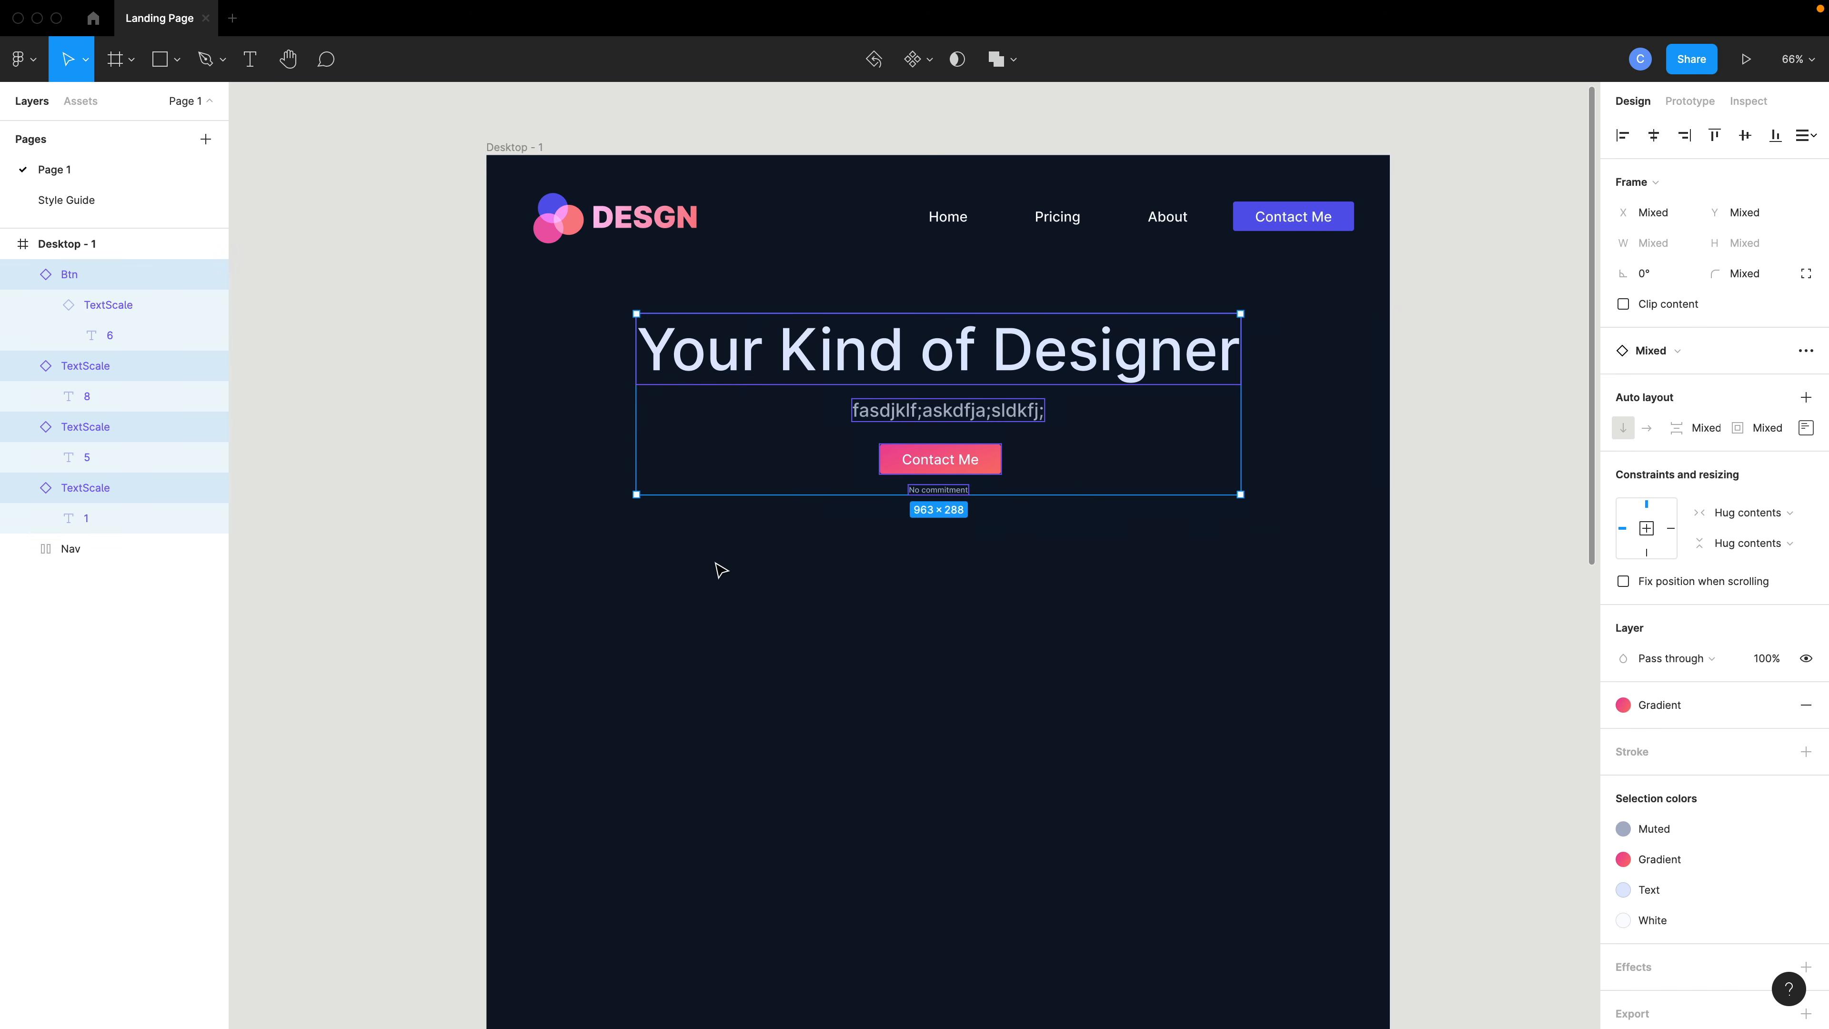
pyautogui.rightClick(934, 413)
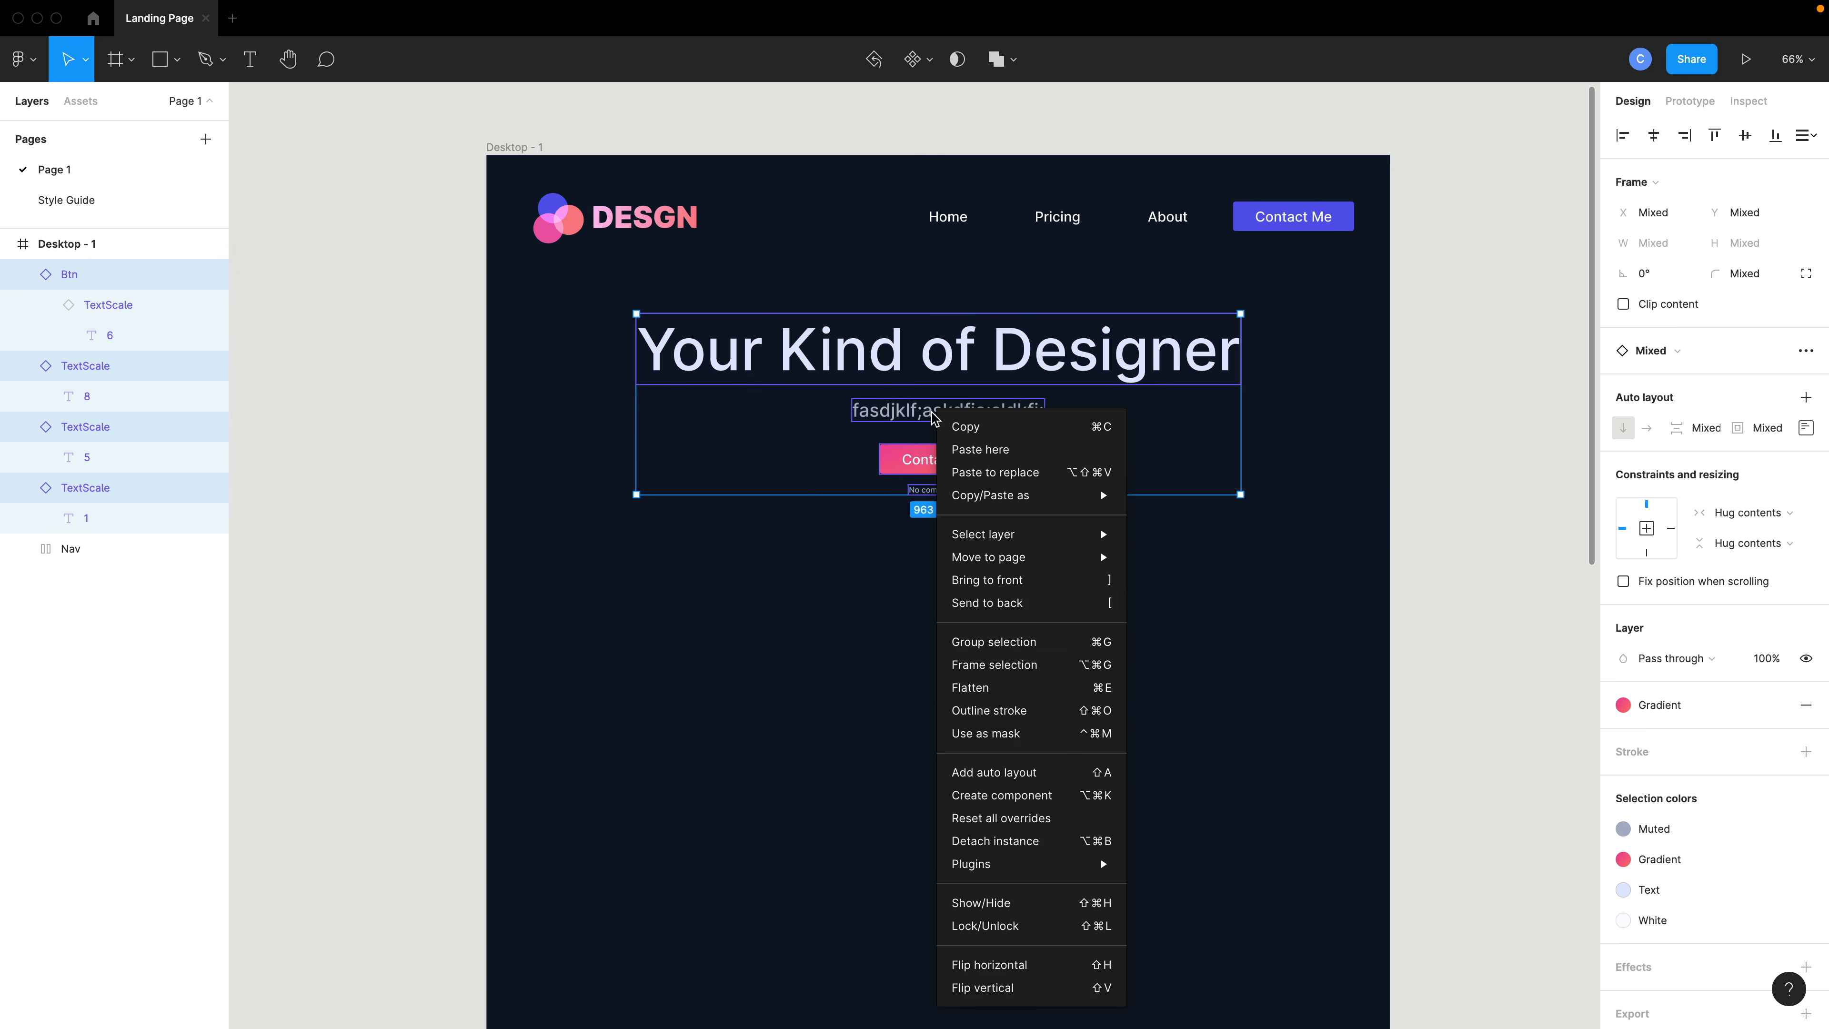
pyautogui.click(1042, 772)
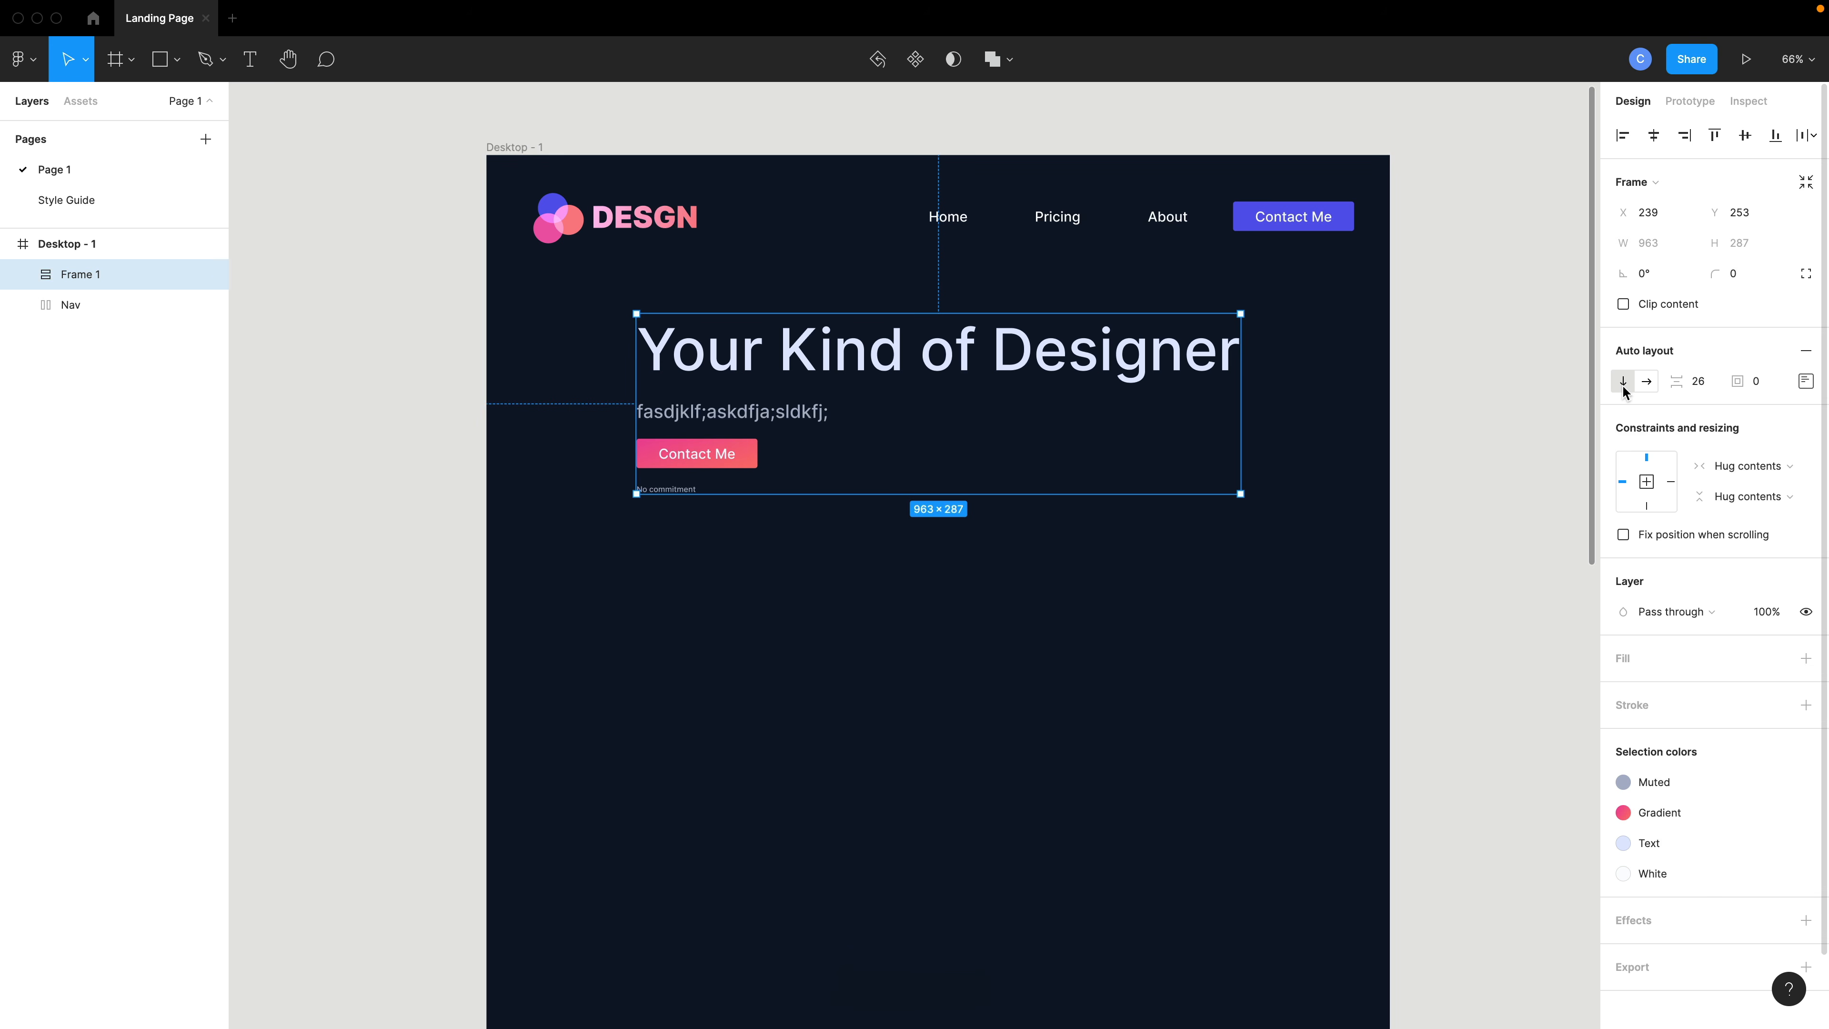
# - Keep the frame's auto layout vertical and center-align its contents
pyautogui.click(1648, 382)
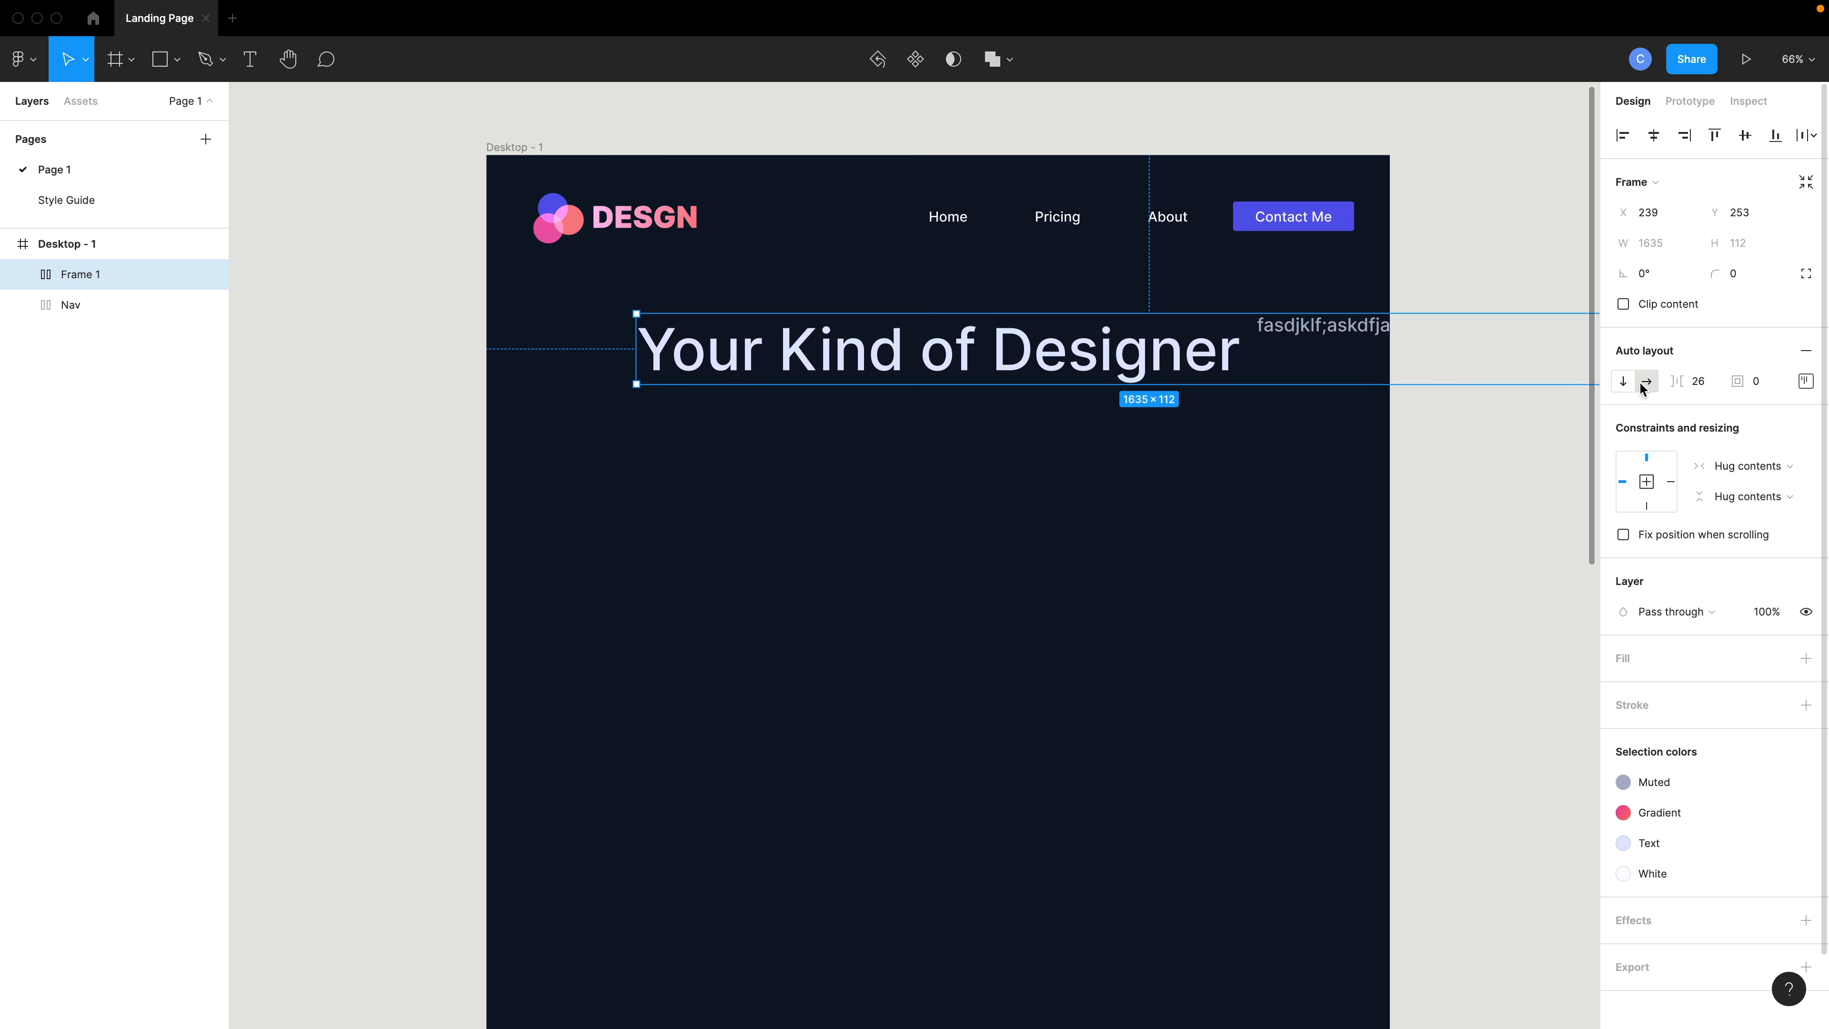
pyautogui.click(1624, 382)
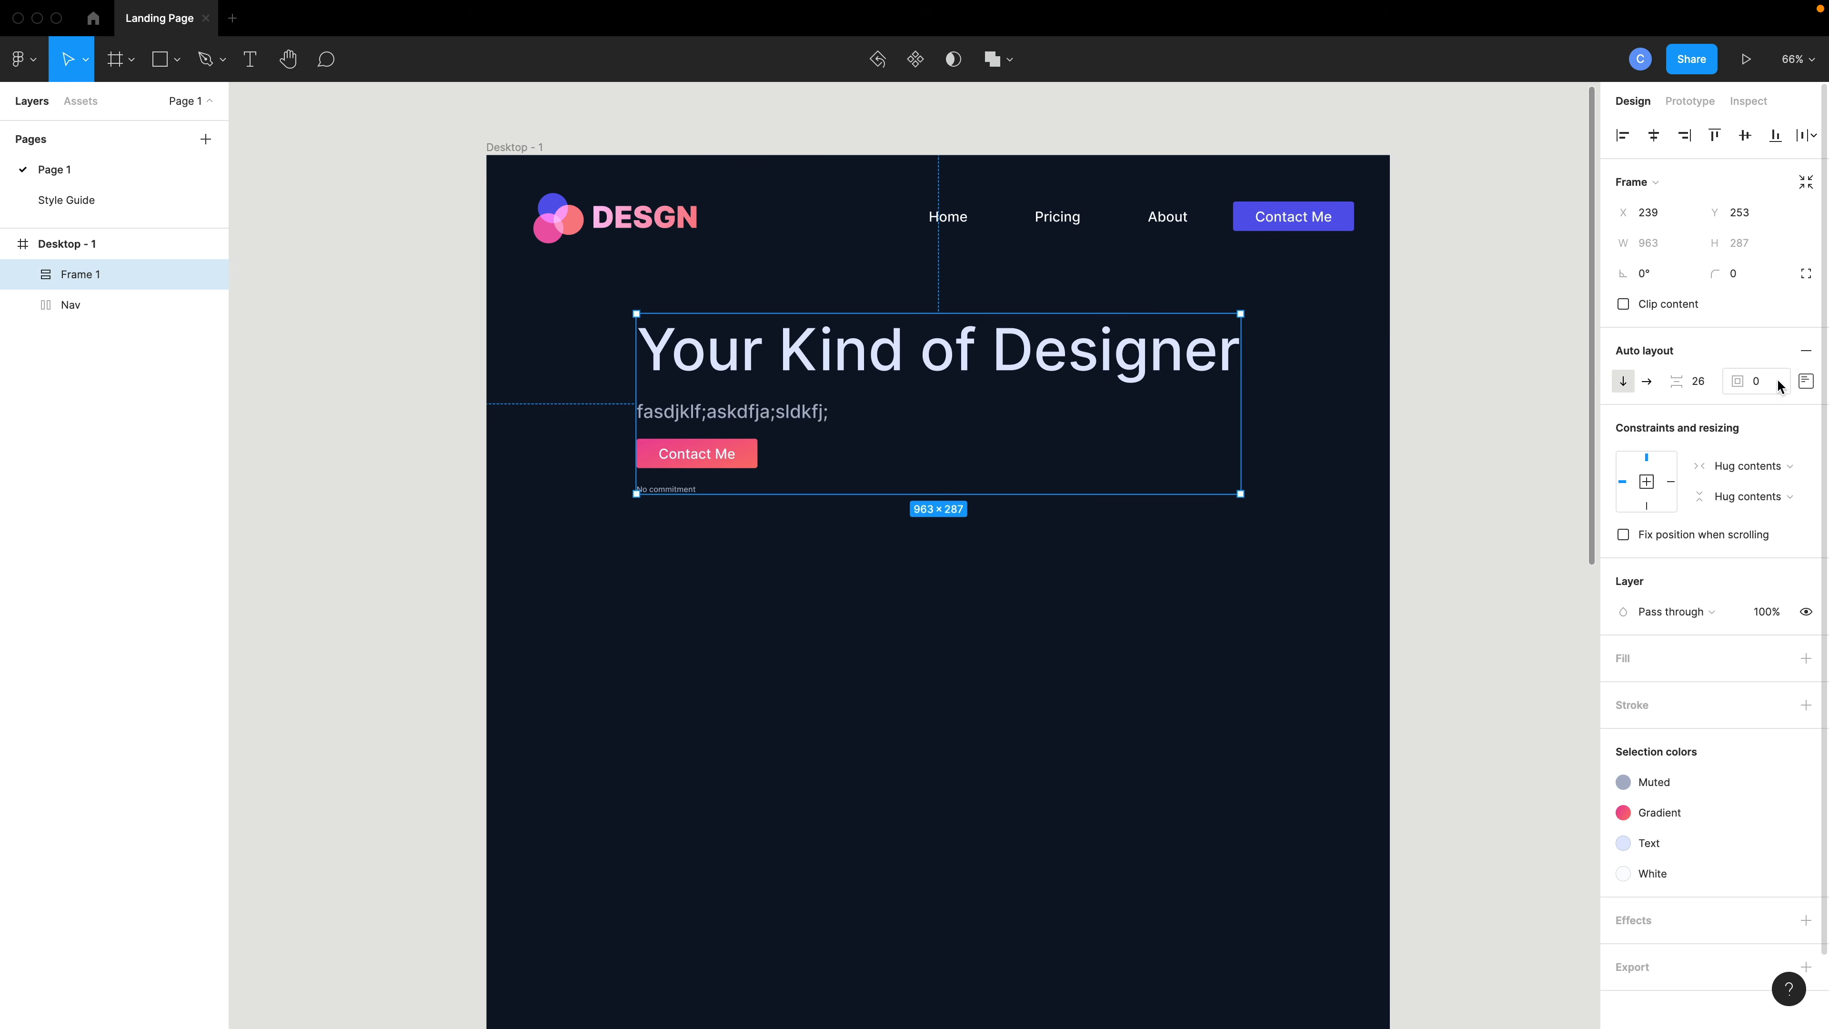
pyautogui.click(1806, 380)
pyautogui.click(1742, 465)
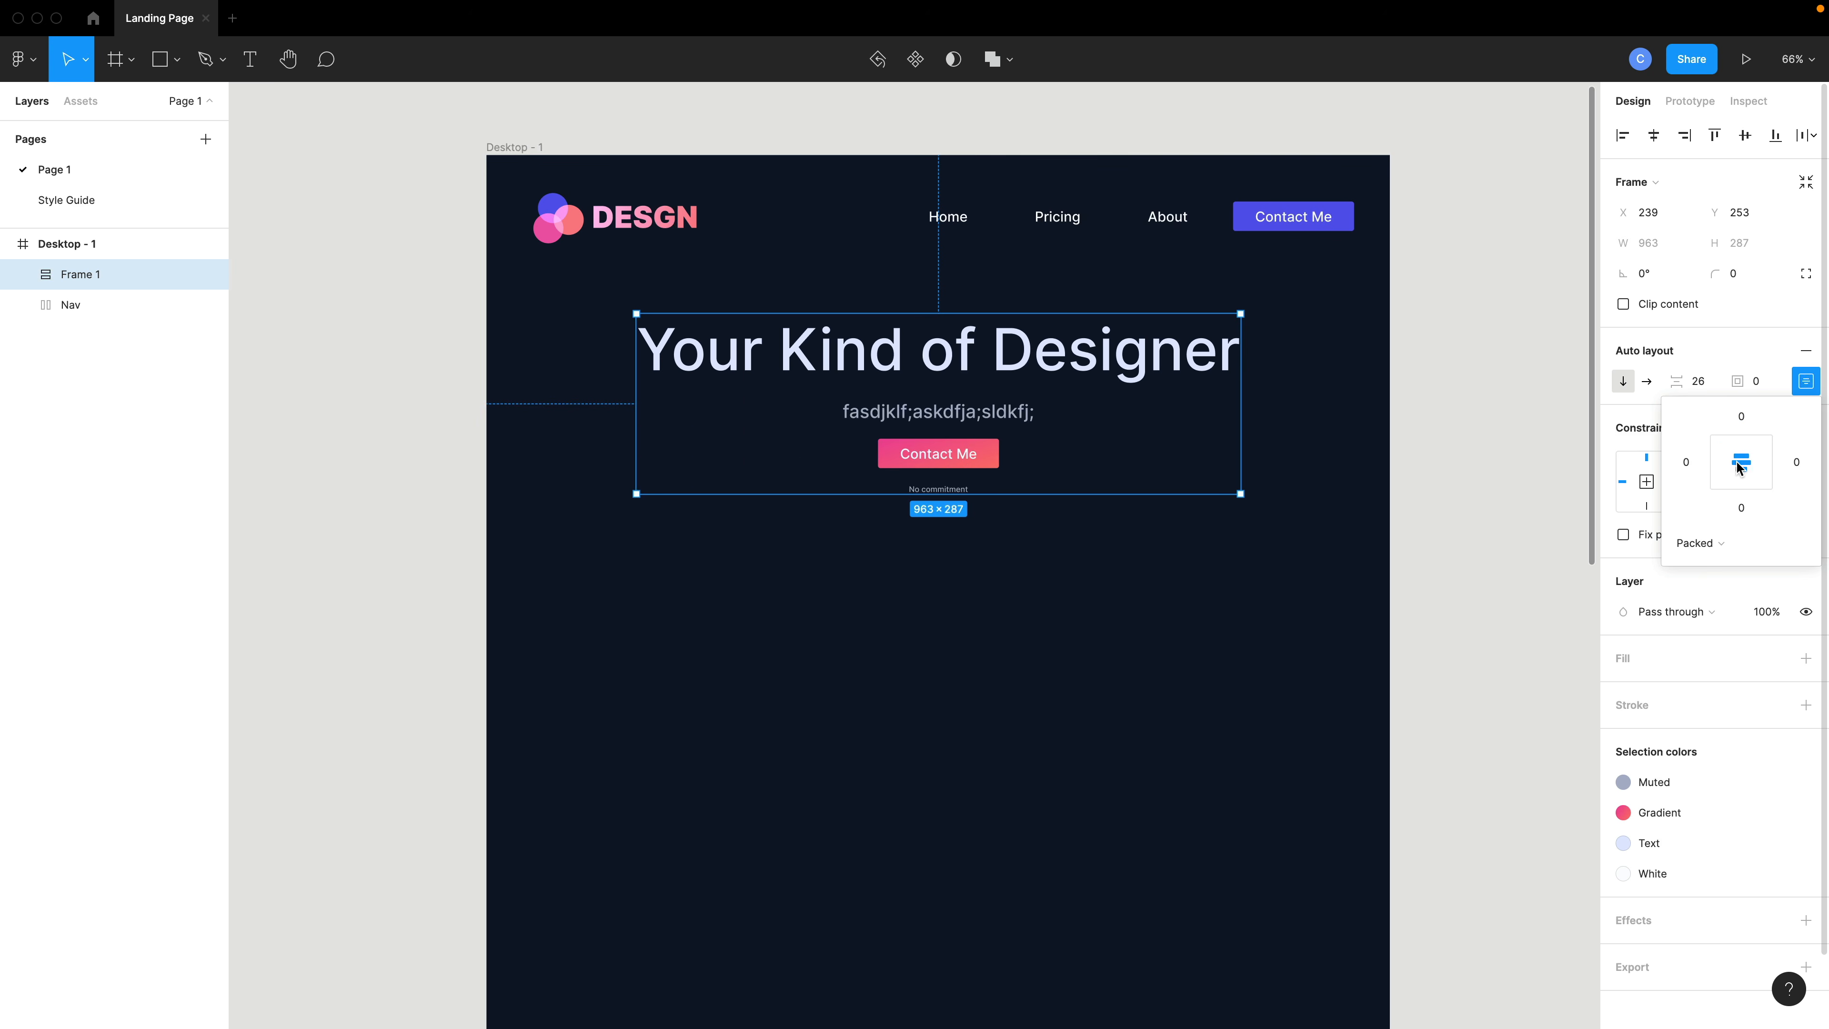
pyautogui.click(1153, 562)
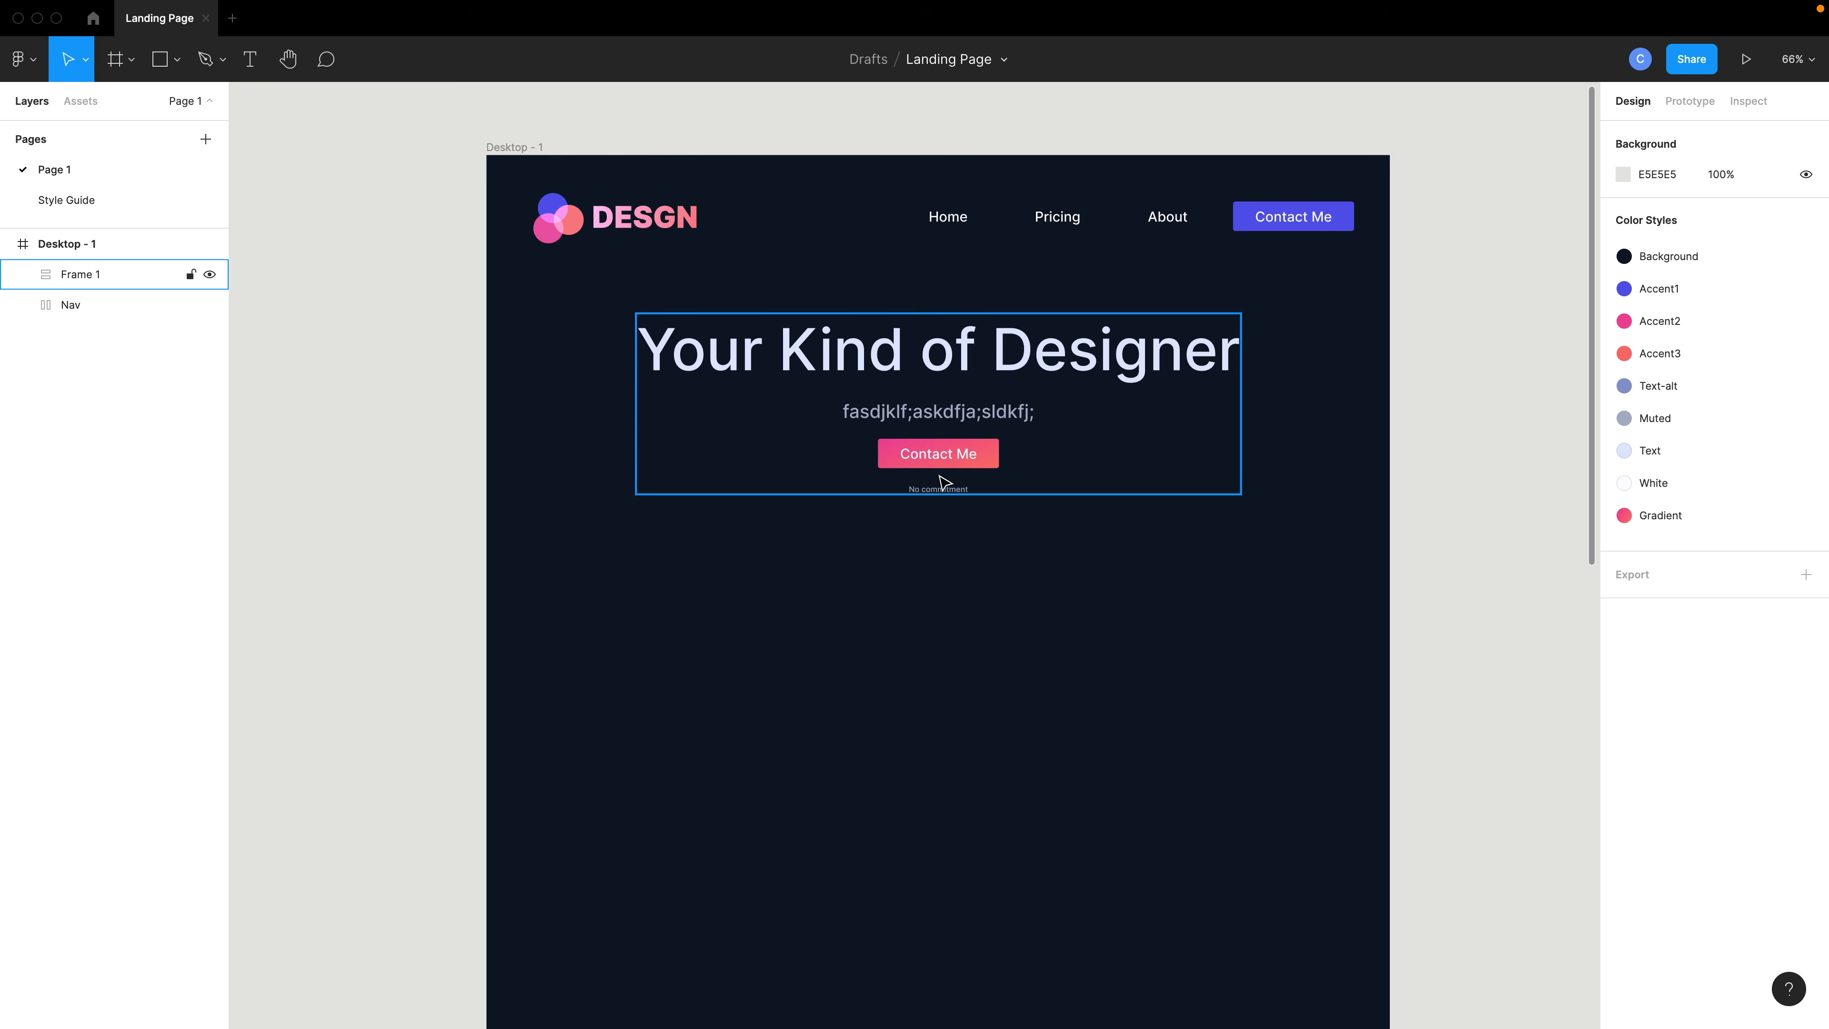
# - Wrap the button and No commitment text in their own centered auto layout and reduce the spacing between them
pyautogui.doubleClick(934, 461)
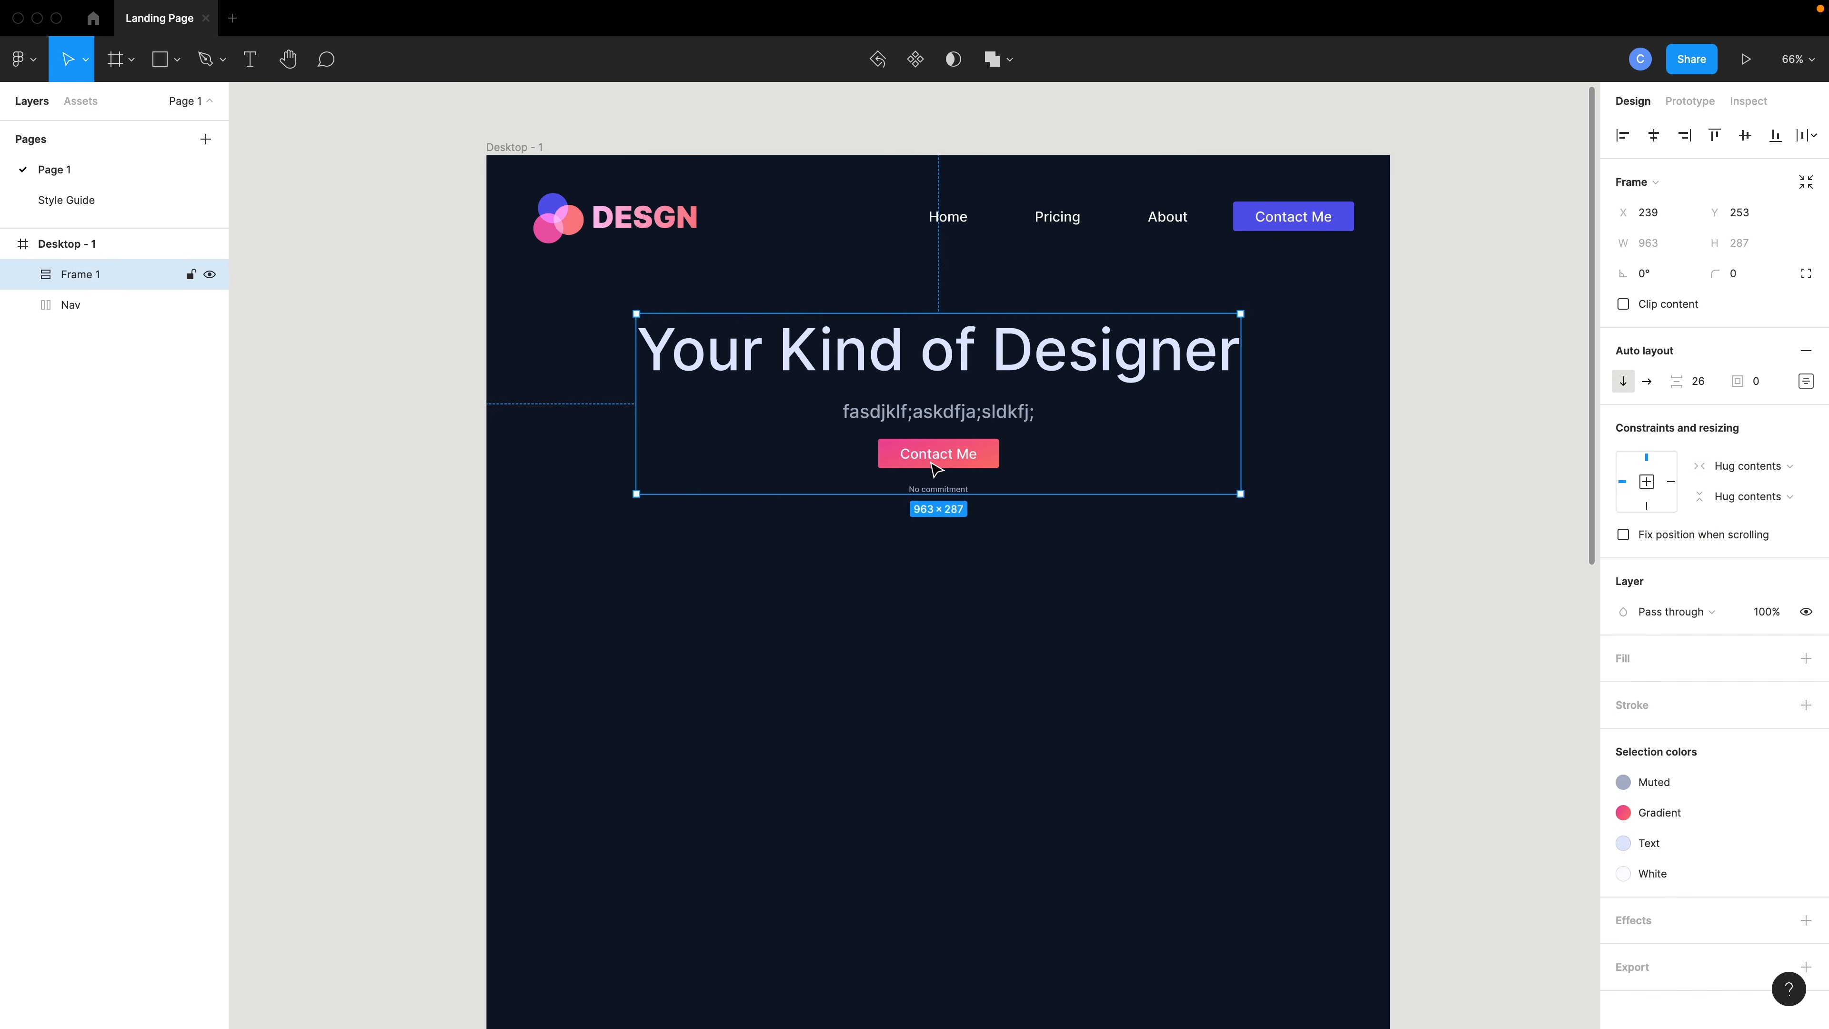
pyautogui.keyDown('shift'); pyautogui.click(921, 492); pyautogui.keyUp('shift')
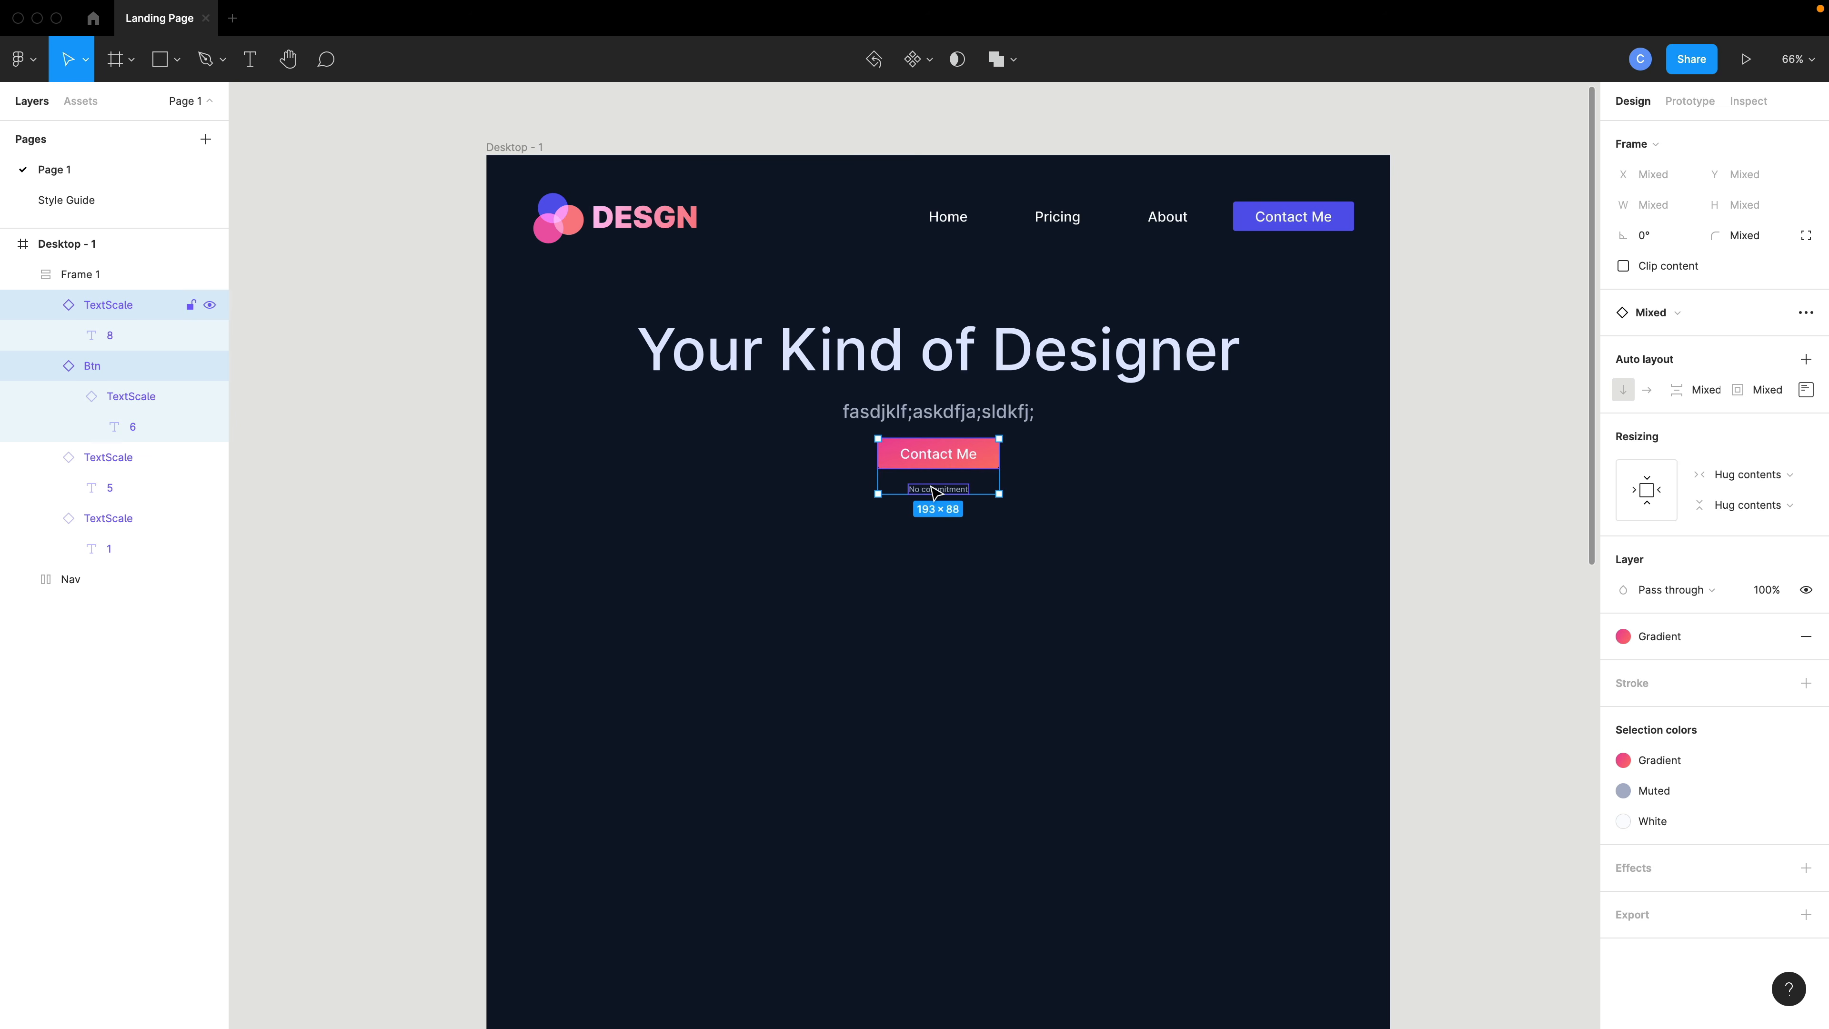
pyautogui.hotkey('shift', 'a')
pyautogui.click(1806, 343)
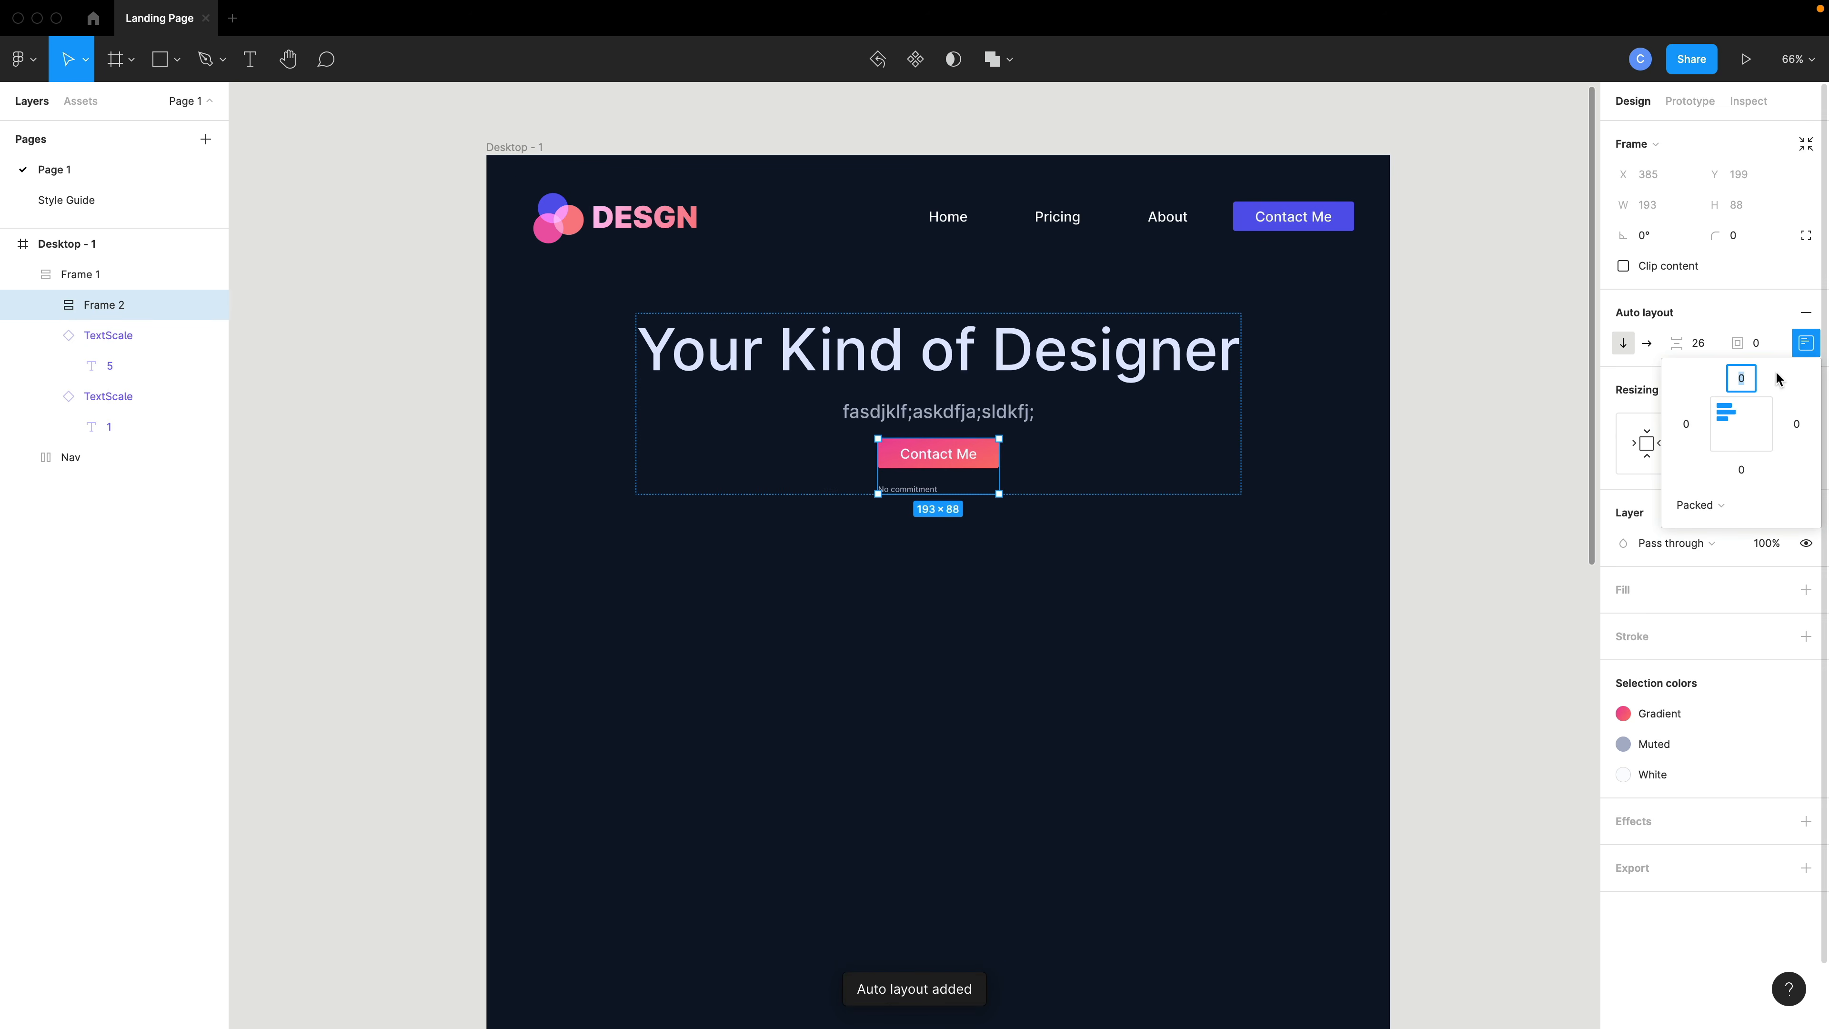
pyautogui.click(1741, 424)
pyautogui.moveTo(1676, 344); pyautogui.dragTo(1649, 347)
# - Wrap the heading and subtext in a centered auto layout with spacing set to 9
pyautogui.doubleClick(939, 410)
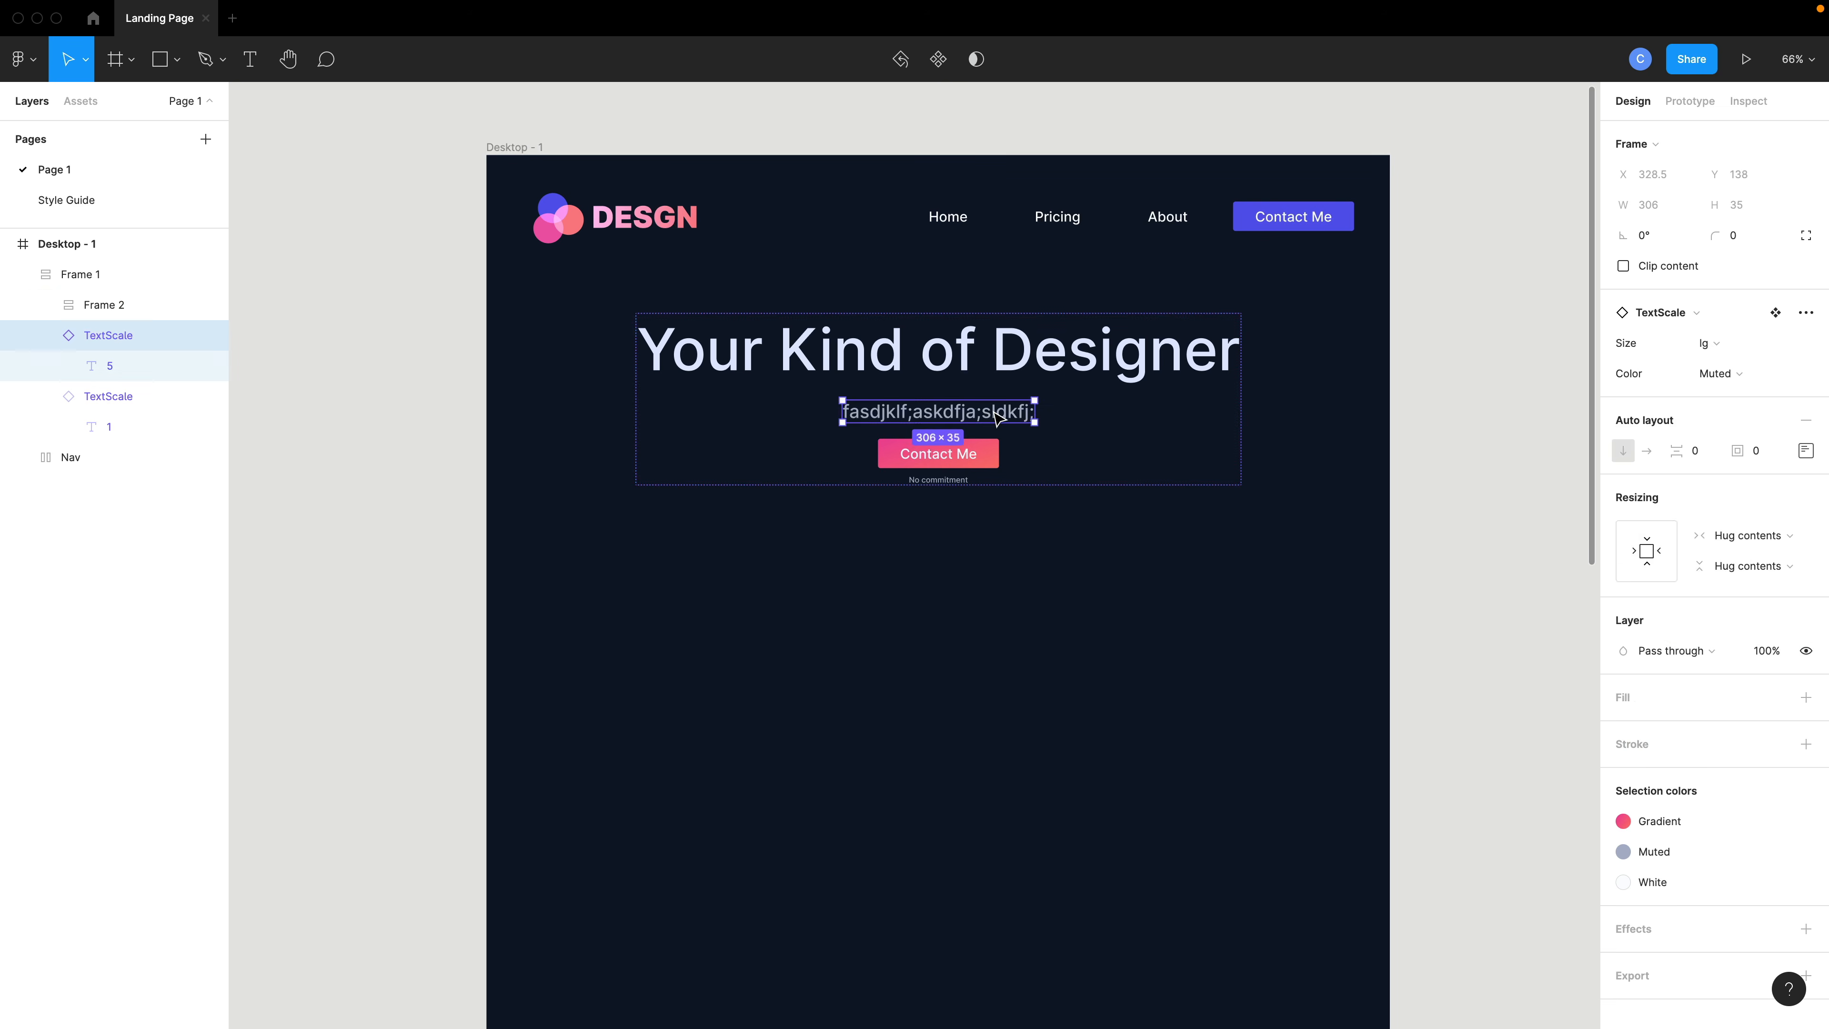
pyautogui.keyDown('shift'); pyautogui.click(994, 358); pyautogui.keyUp('shift')
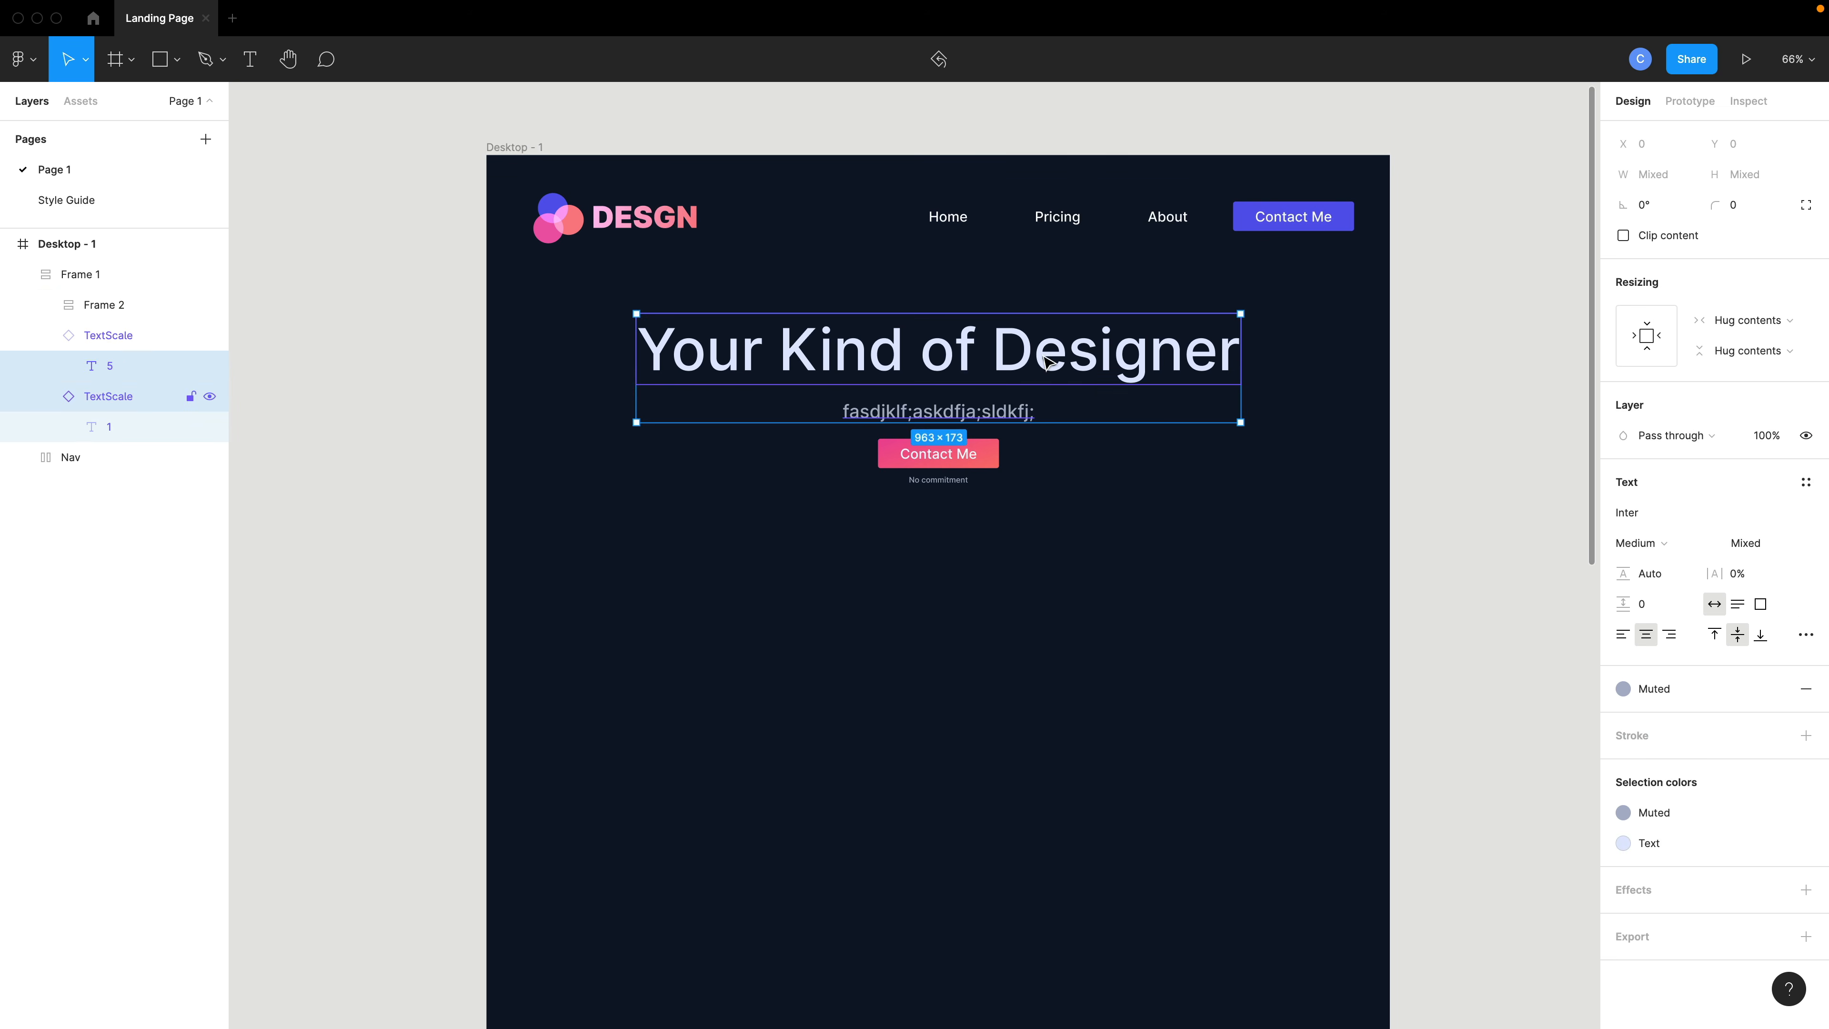
pyautogui.hotkey('shift', 'a')
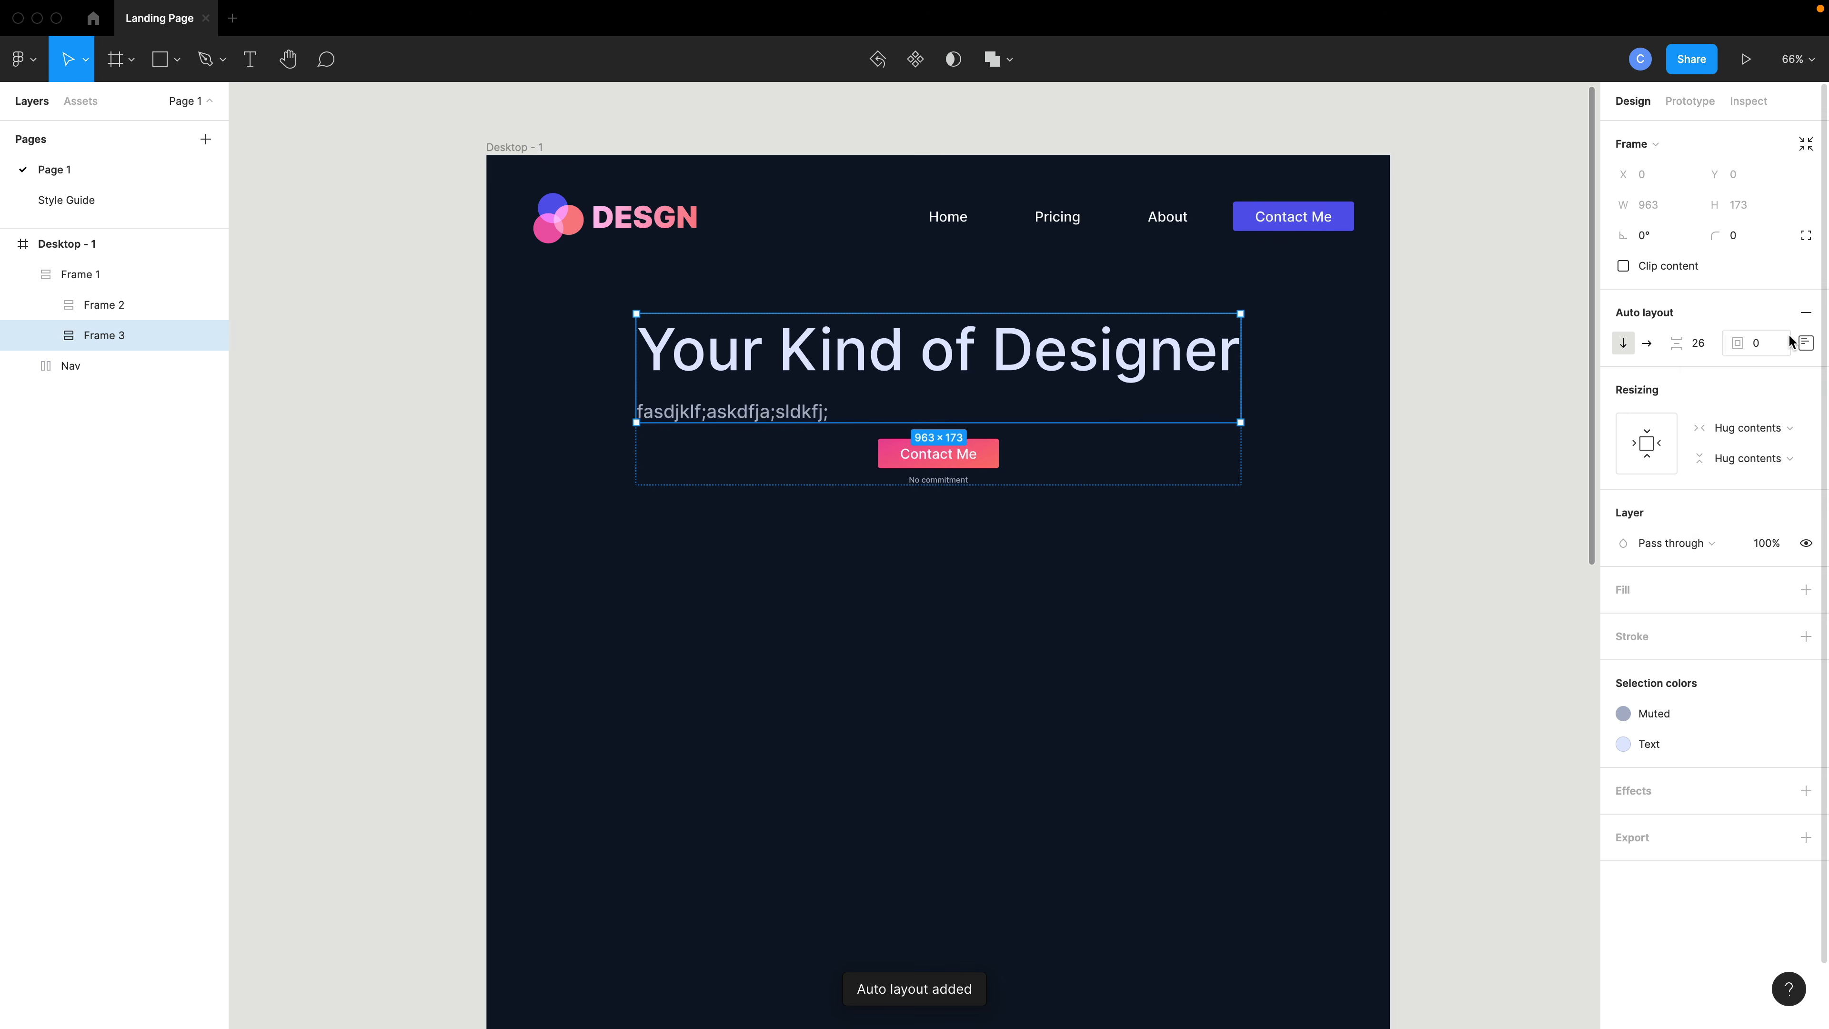
pyautogui.click(1805, 343)
pyautogui.click(1742, 424)
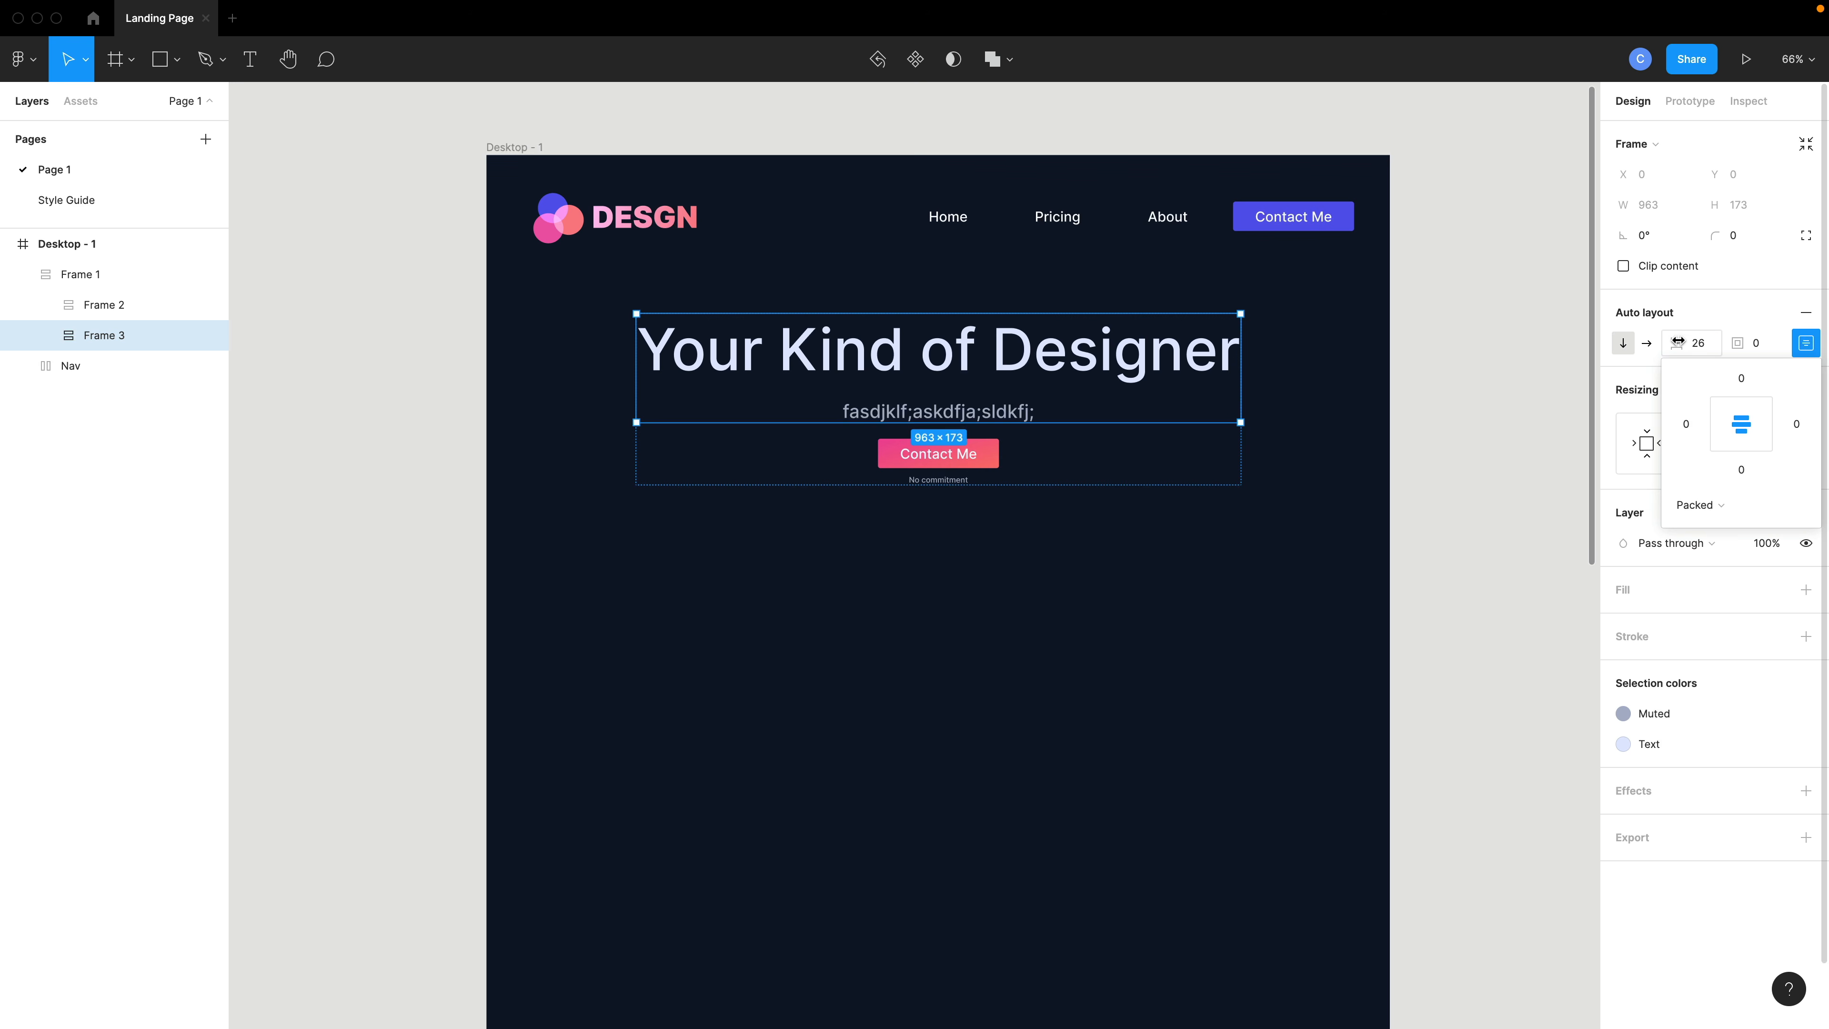
pyautogui.moveTo(1678, 342); pyautogui.dragTo(1656, 342)
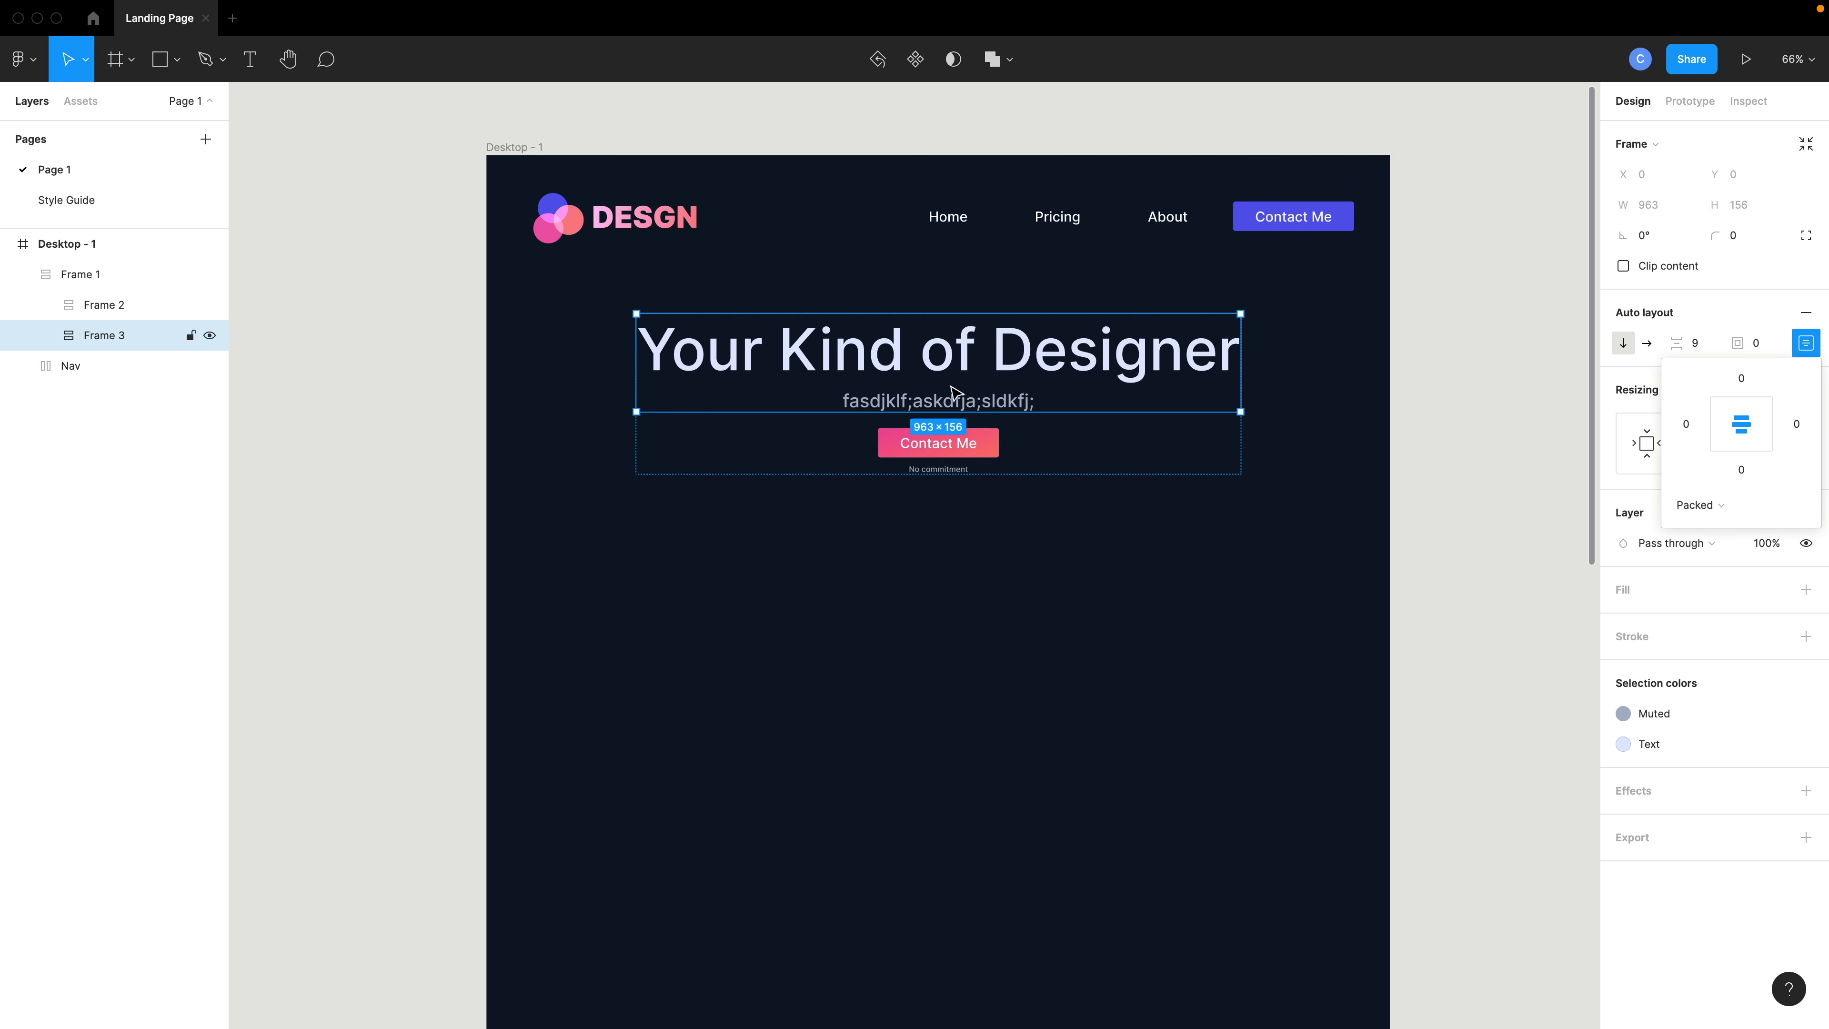
# - Set the spacing of the outer auto layout frame to 50
pyautogui.click(85, 275)
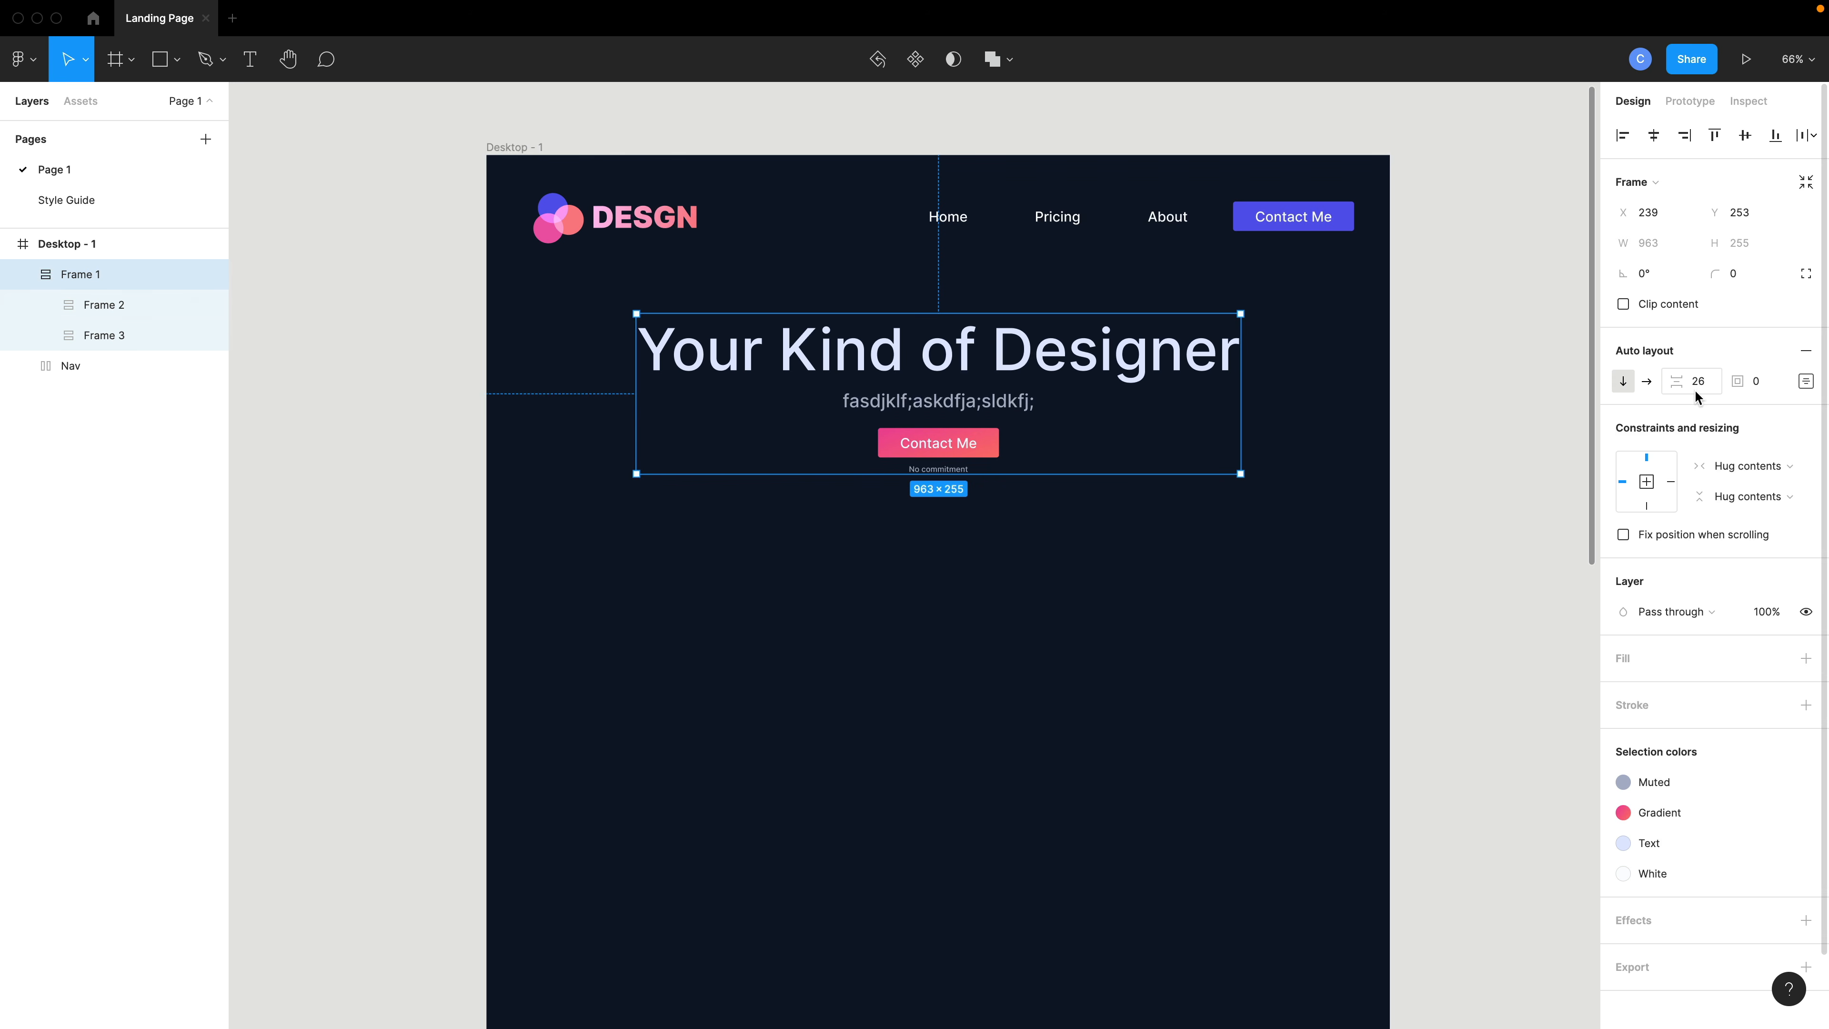
pyautogui.moveTo(1679, 384); pyautogui.dragTo(1722, 383)
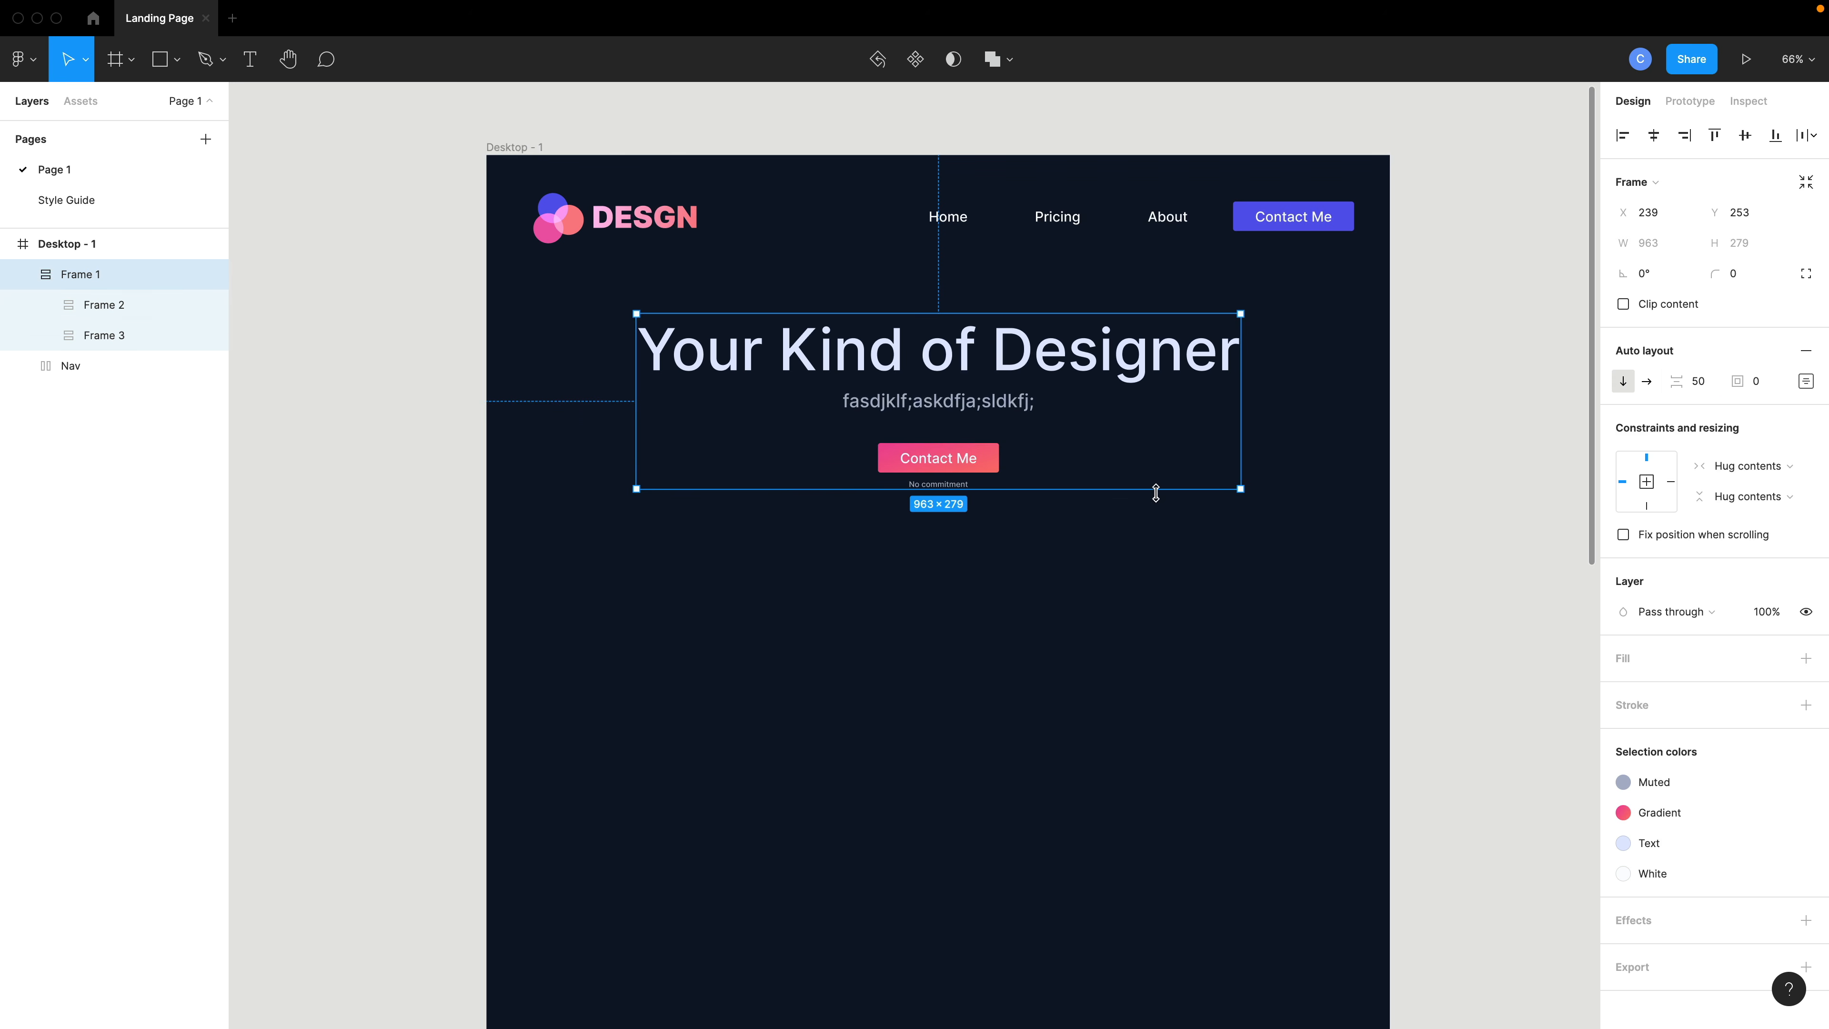
# - Move the outer hero auto layout frame slightly lower on the page
pyautogui.click(926, 412)
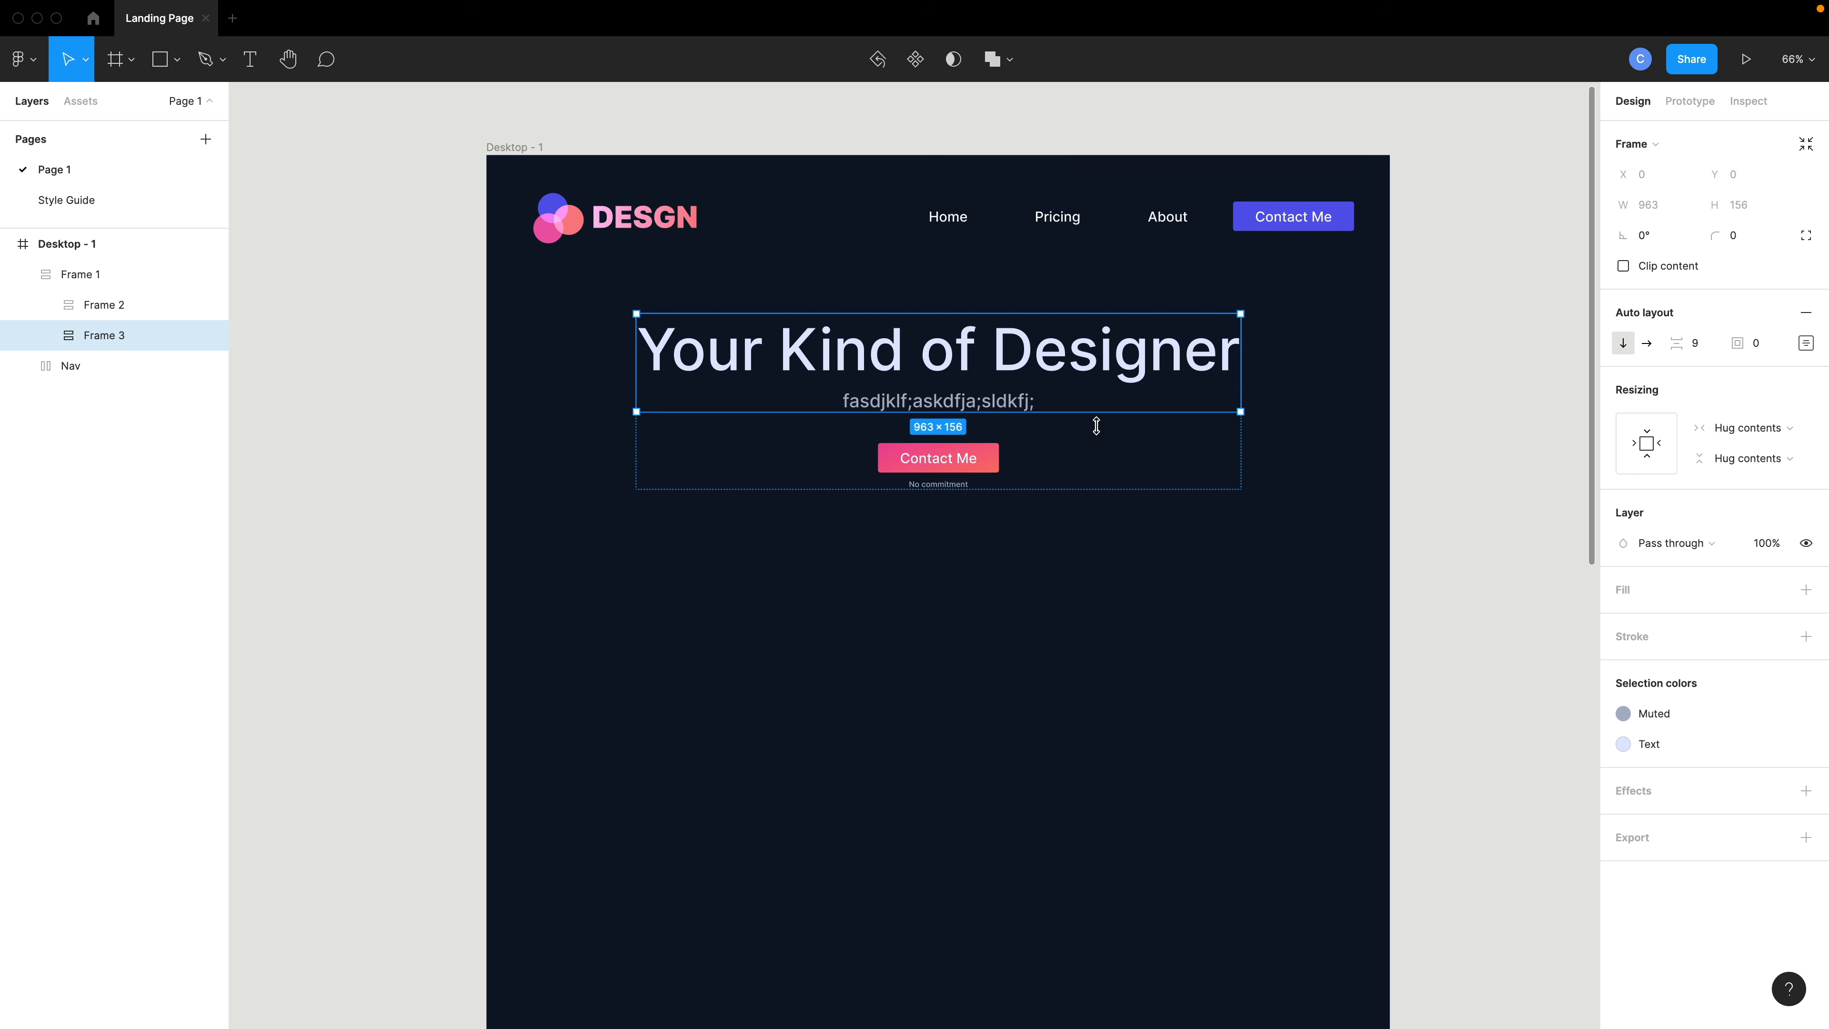
pyautogui.click(1290, 447)
pyautogui.moveTo(1000, 379); pyautogui.dragTo(996, 393)
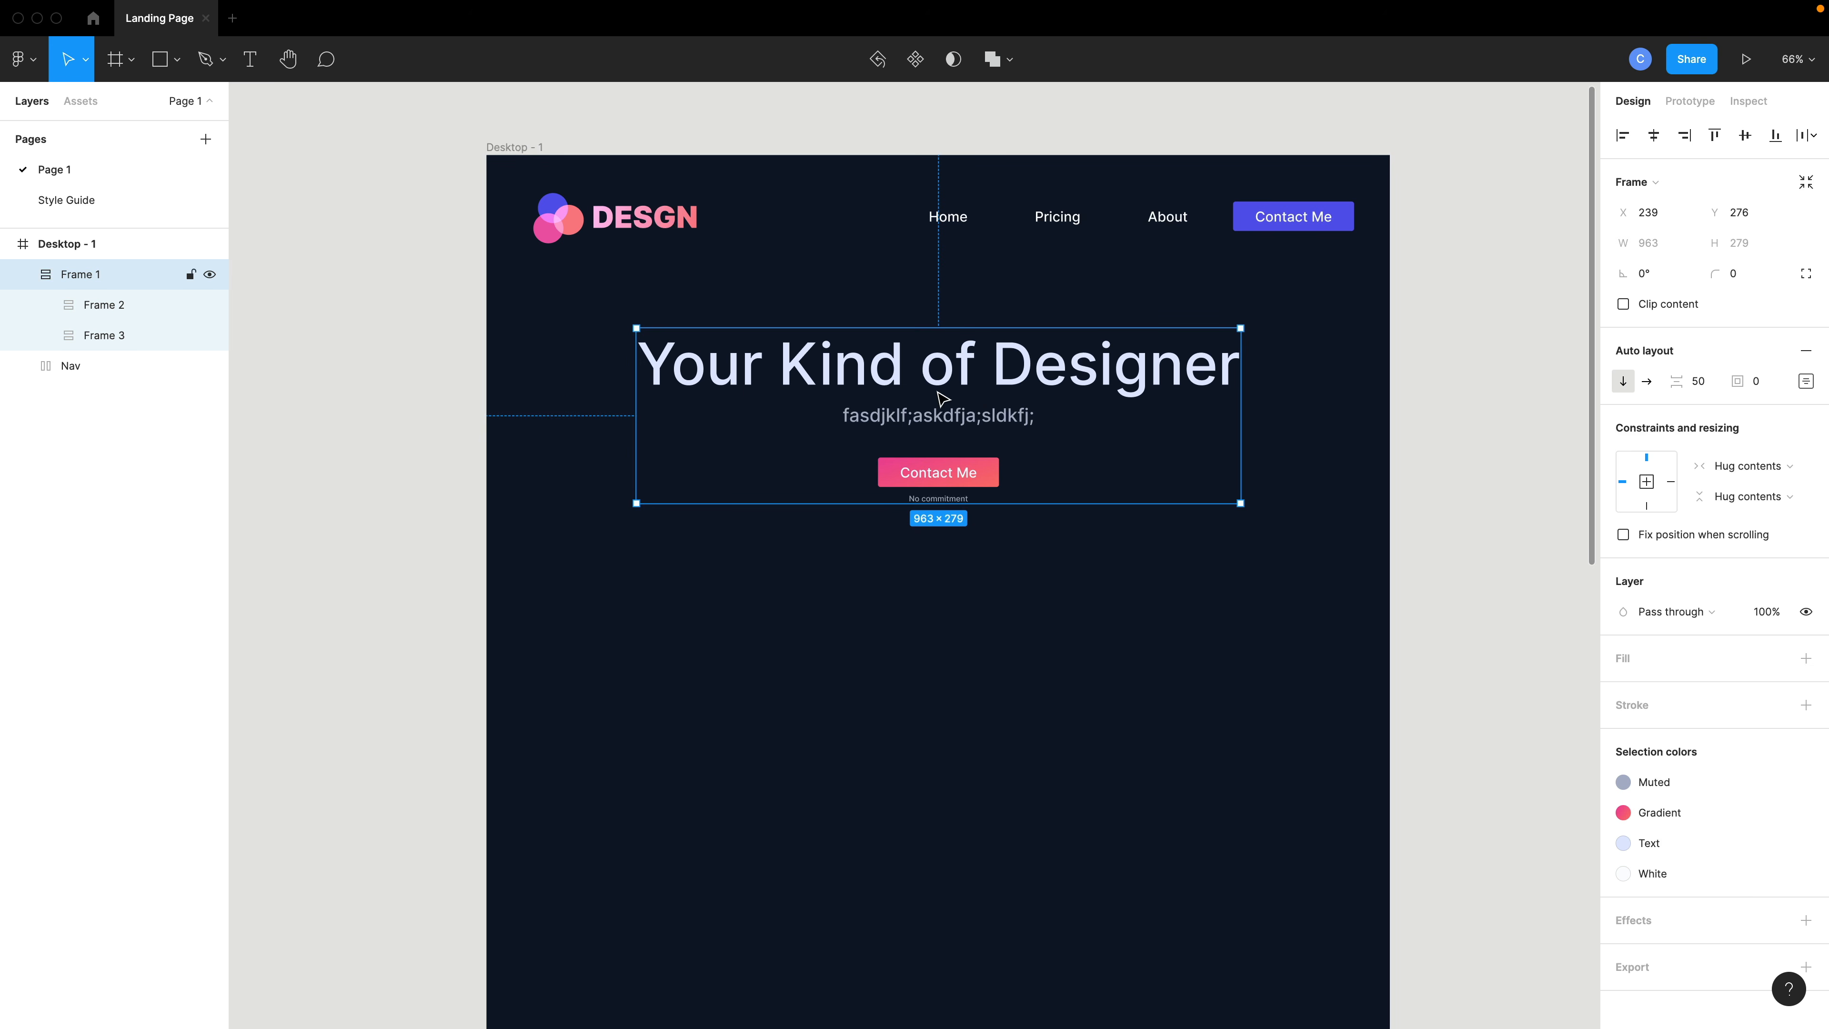
# - Measure the gap between the heading and the subtext inside the hero frame
pyautogui.click(952, 423)
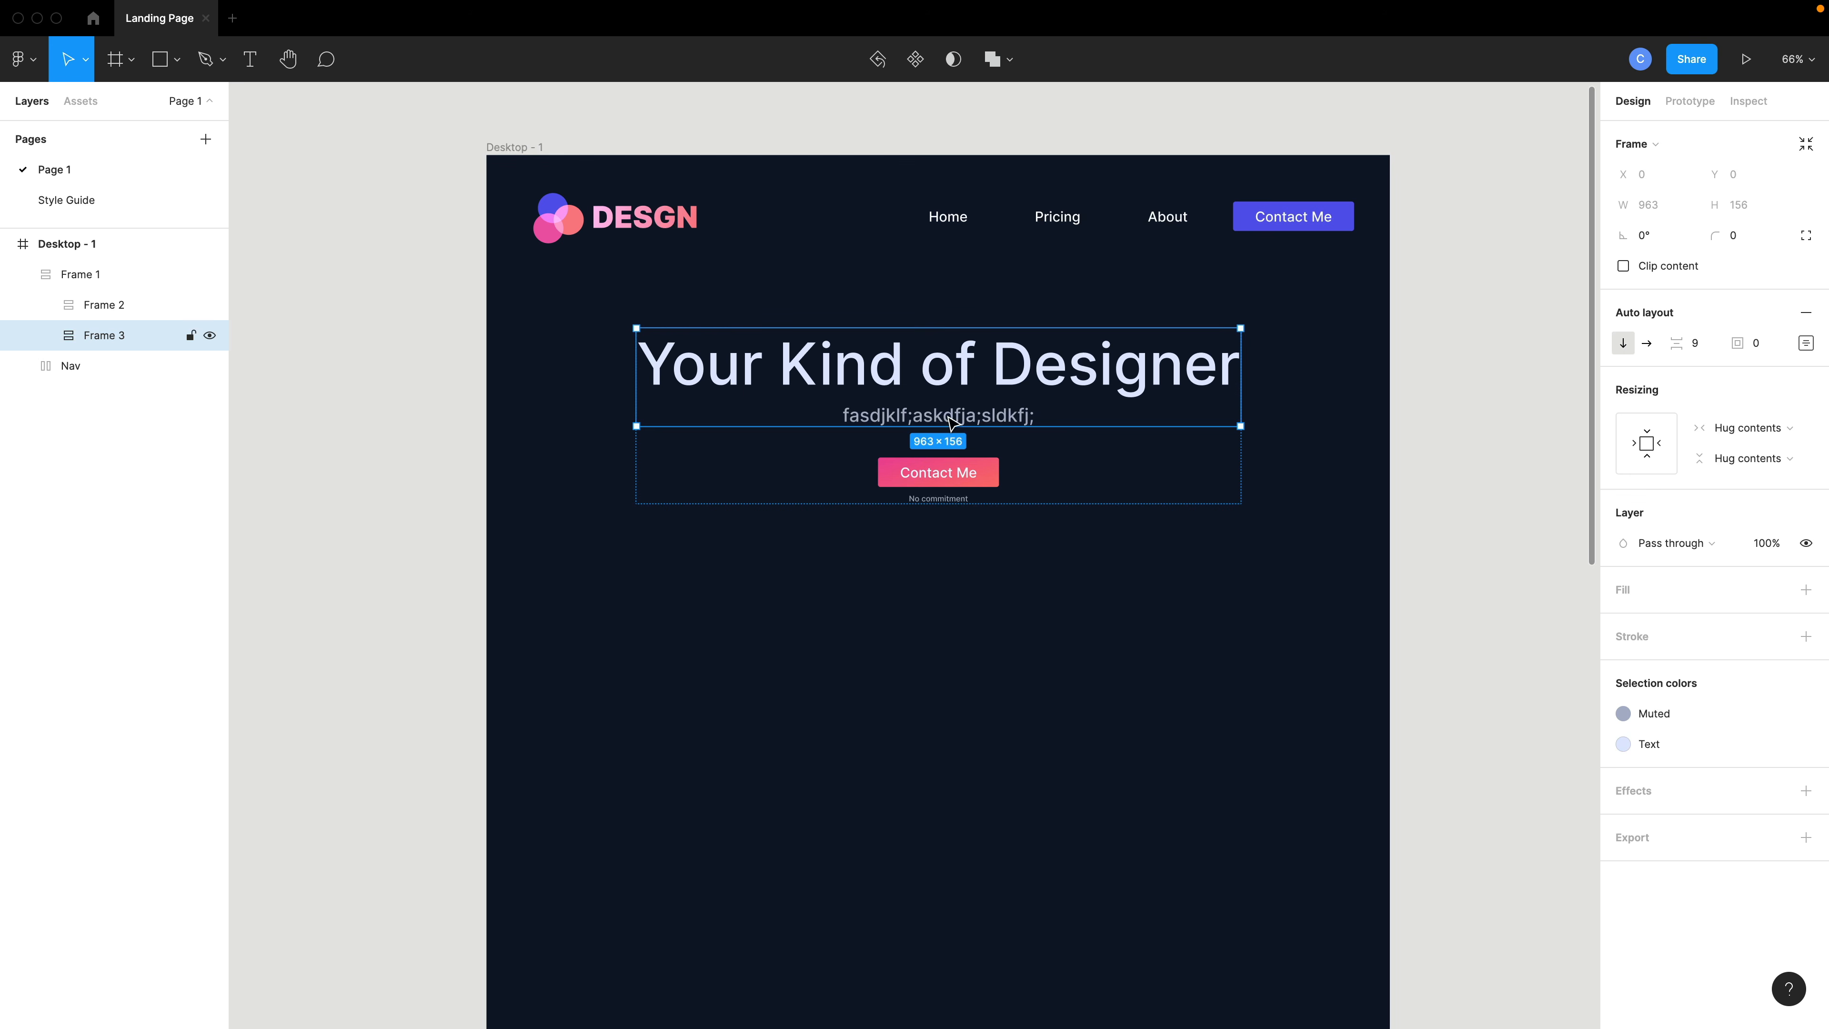
pyautogui.click(951, 383)
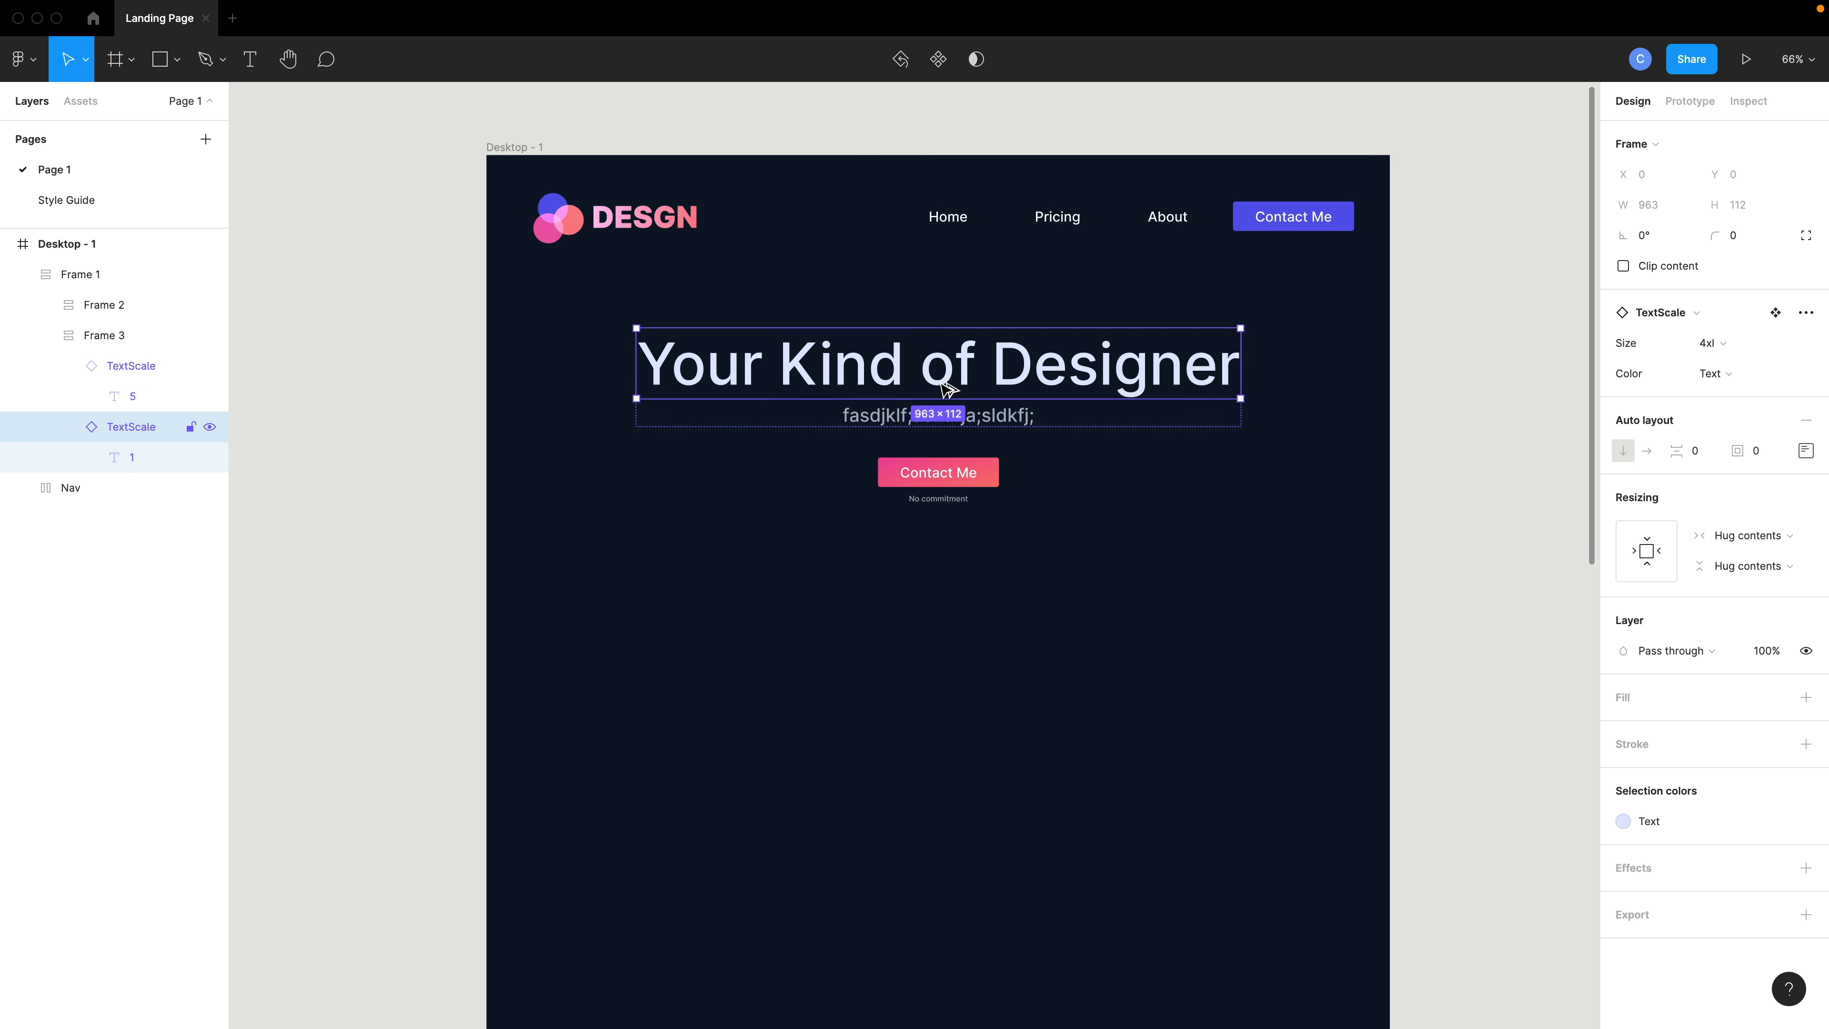
pyautogui.press('alt')
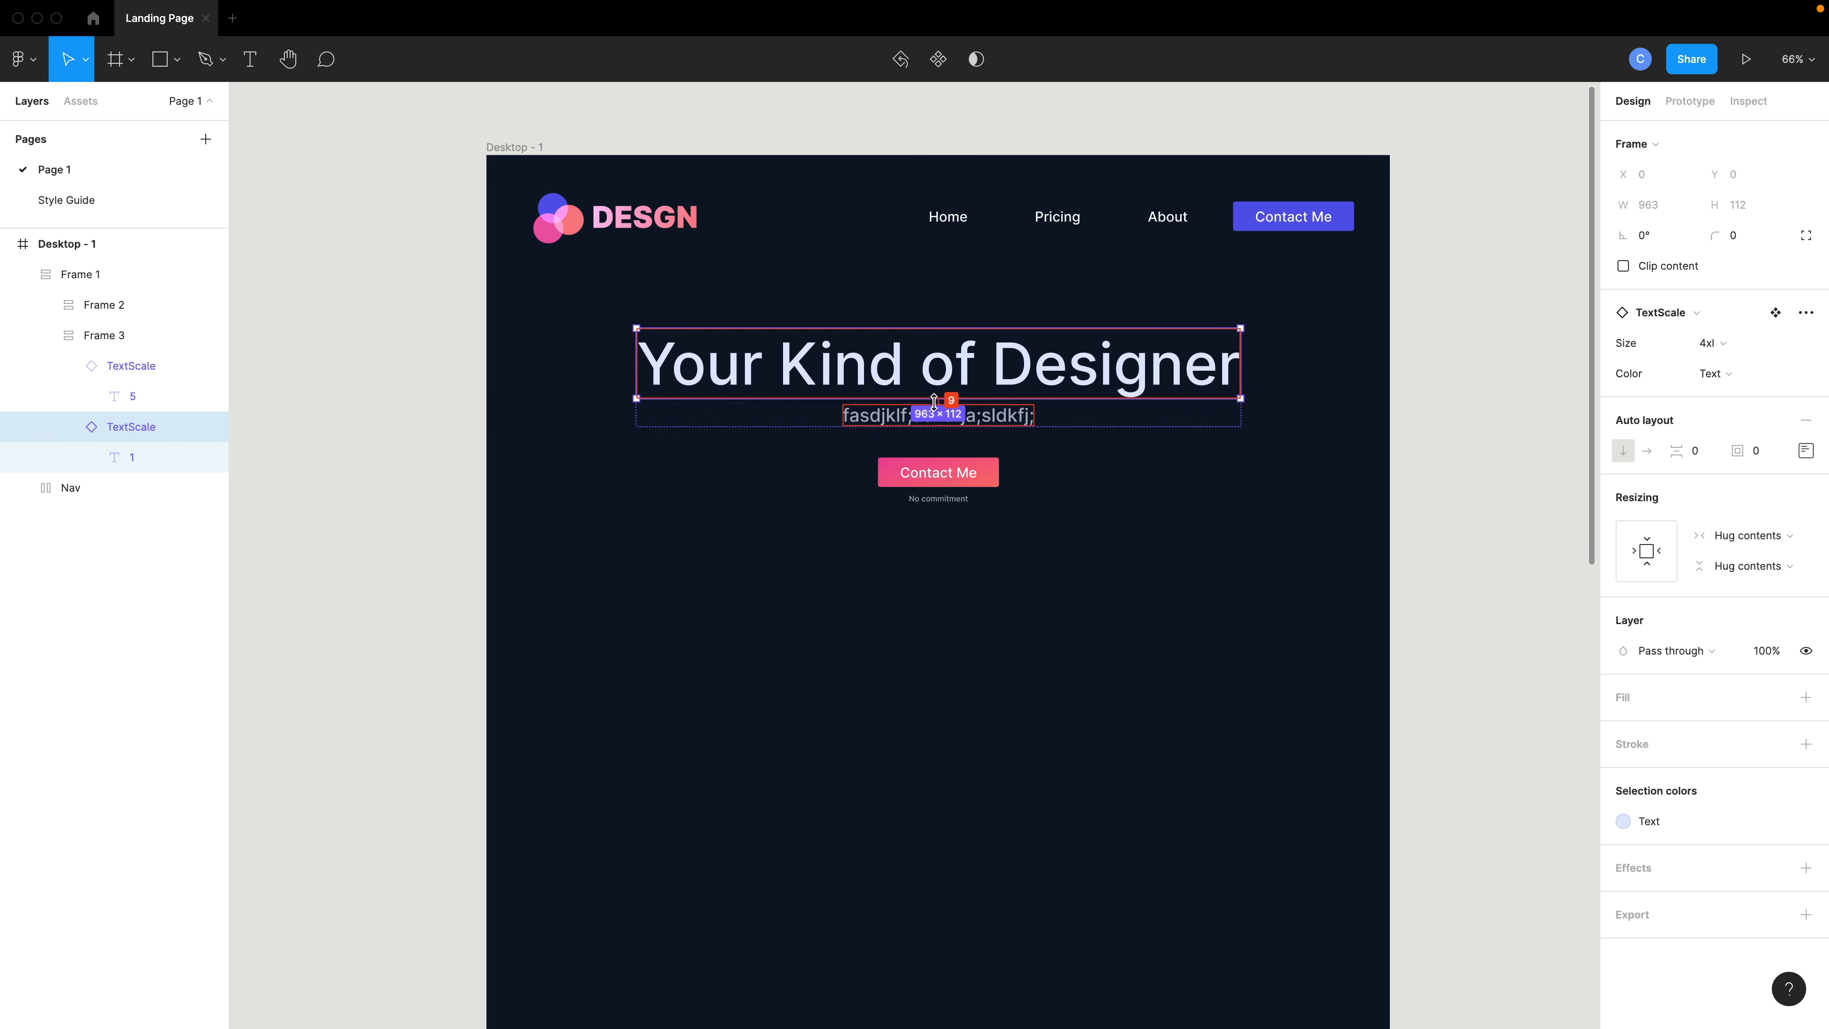
pyautogui.click(985, 417)
pyautogui.click(985, 418)
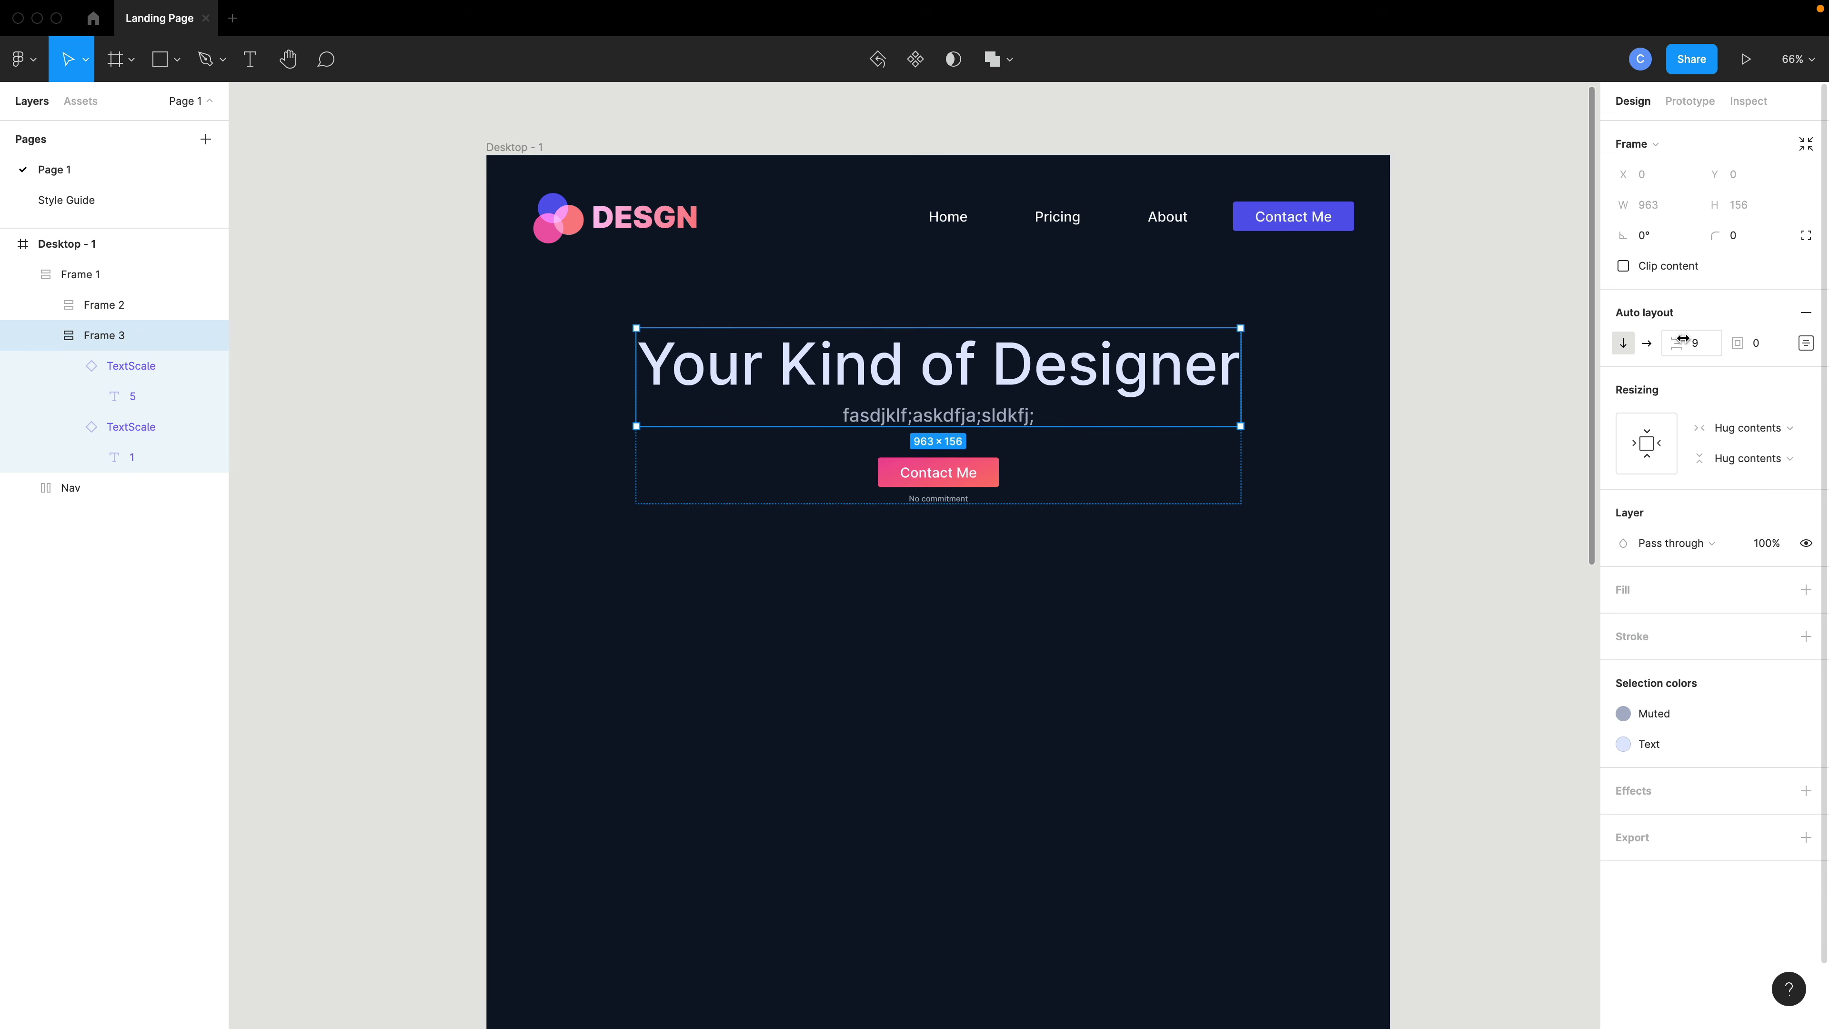
pyautogui.click(1082, 474)
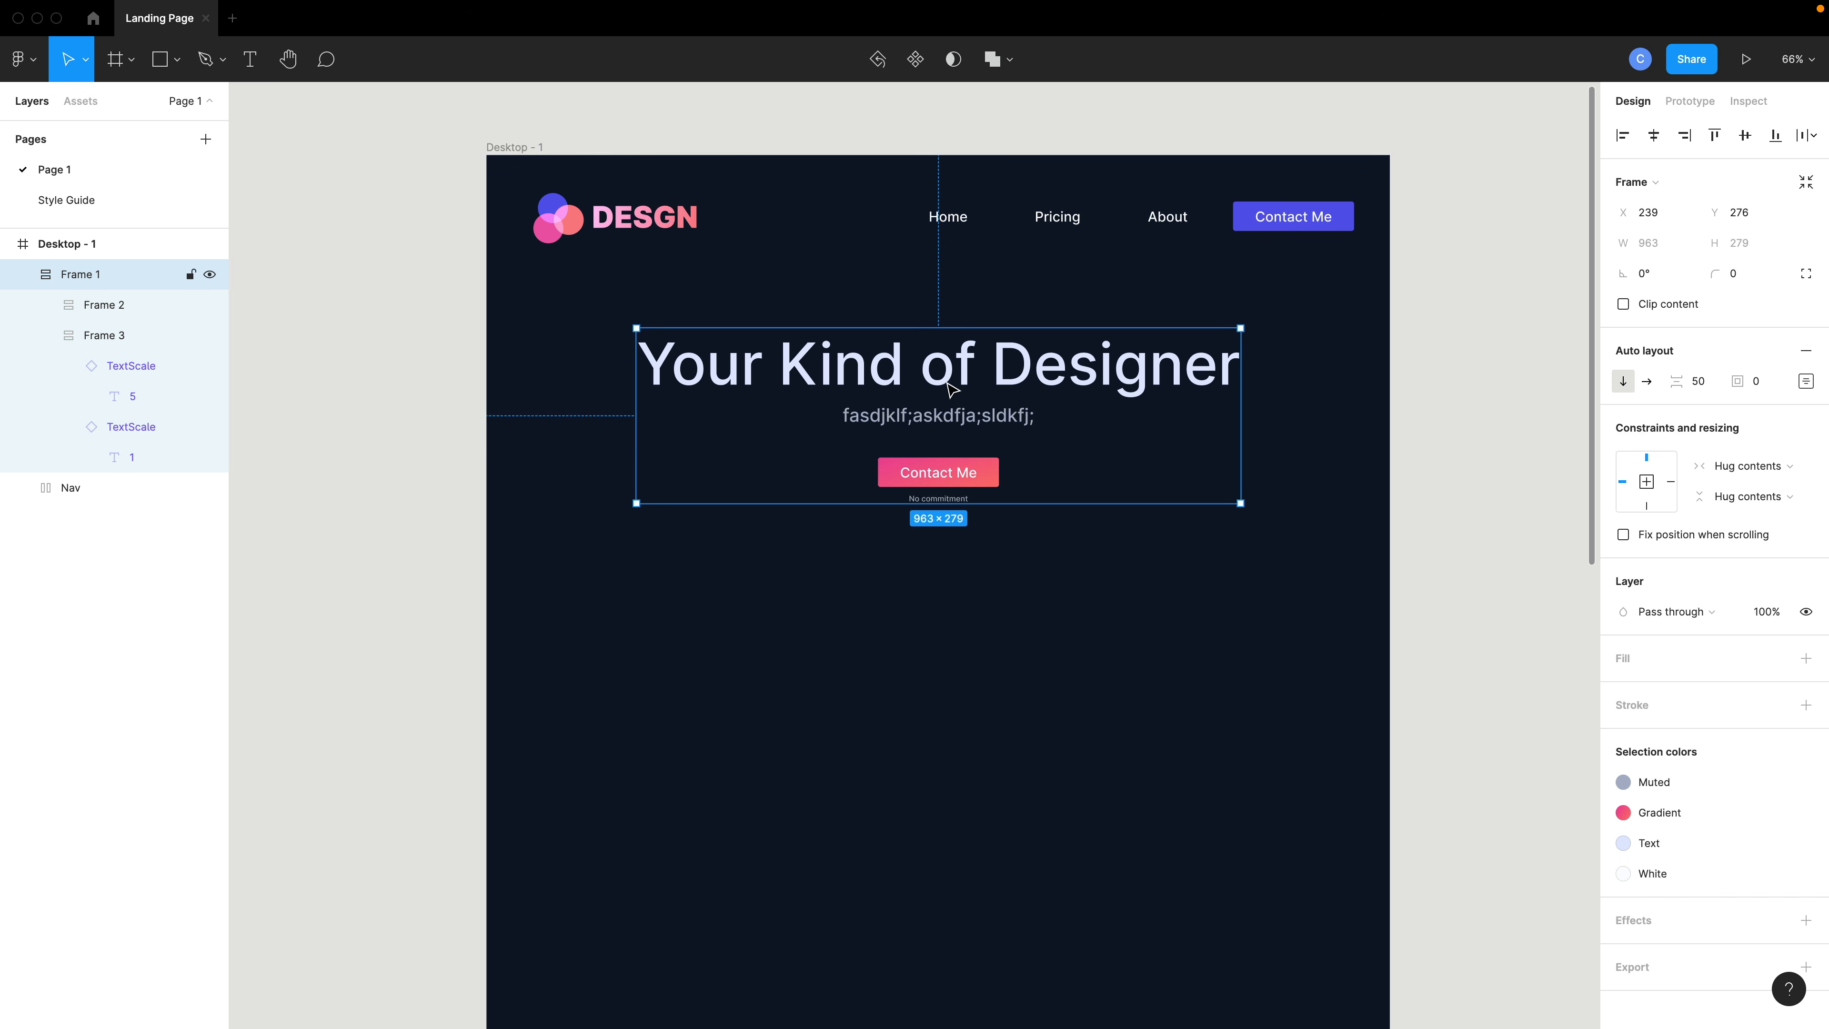
# - Rename the outer hero frame to Header and collapse it in the layers list
pyautogui.doubleClick(101, 276)
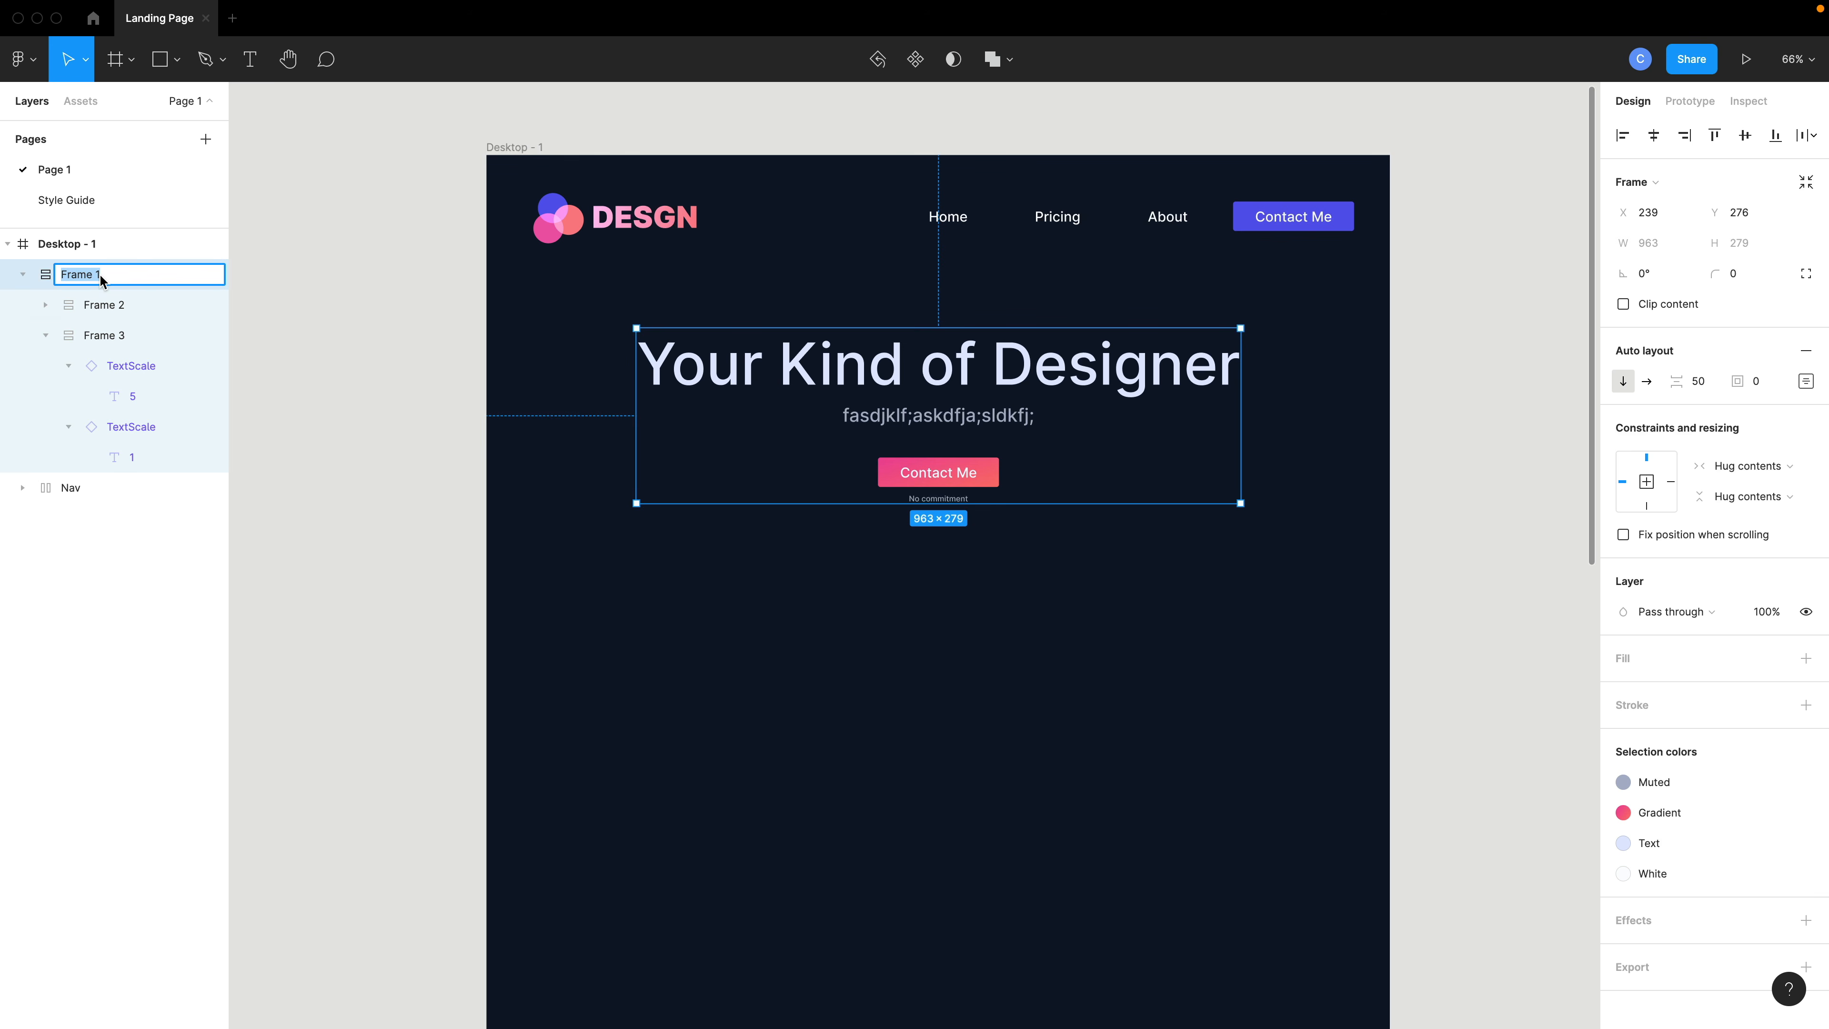
pyautogui.write('Header')
pyautogui.press('Return')
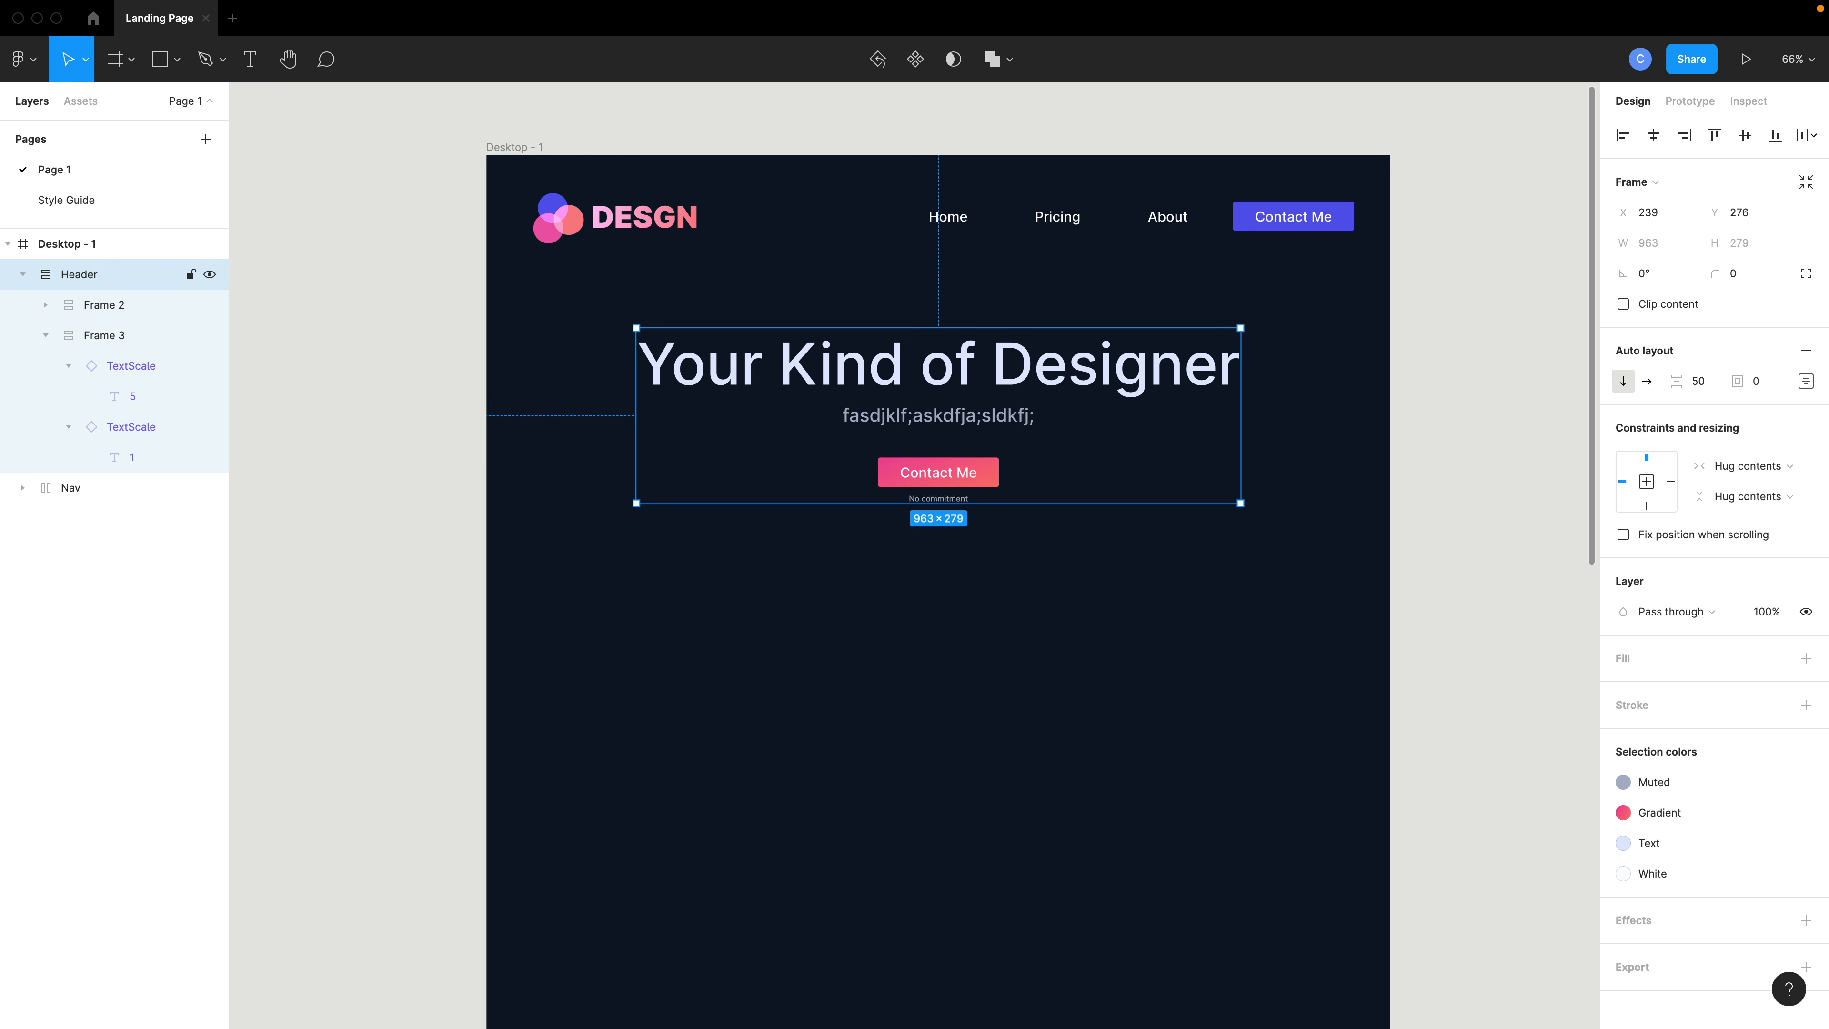
pyautogui.click(21, 275)
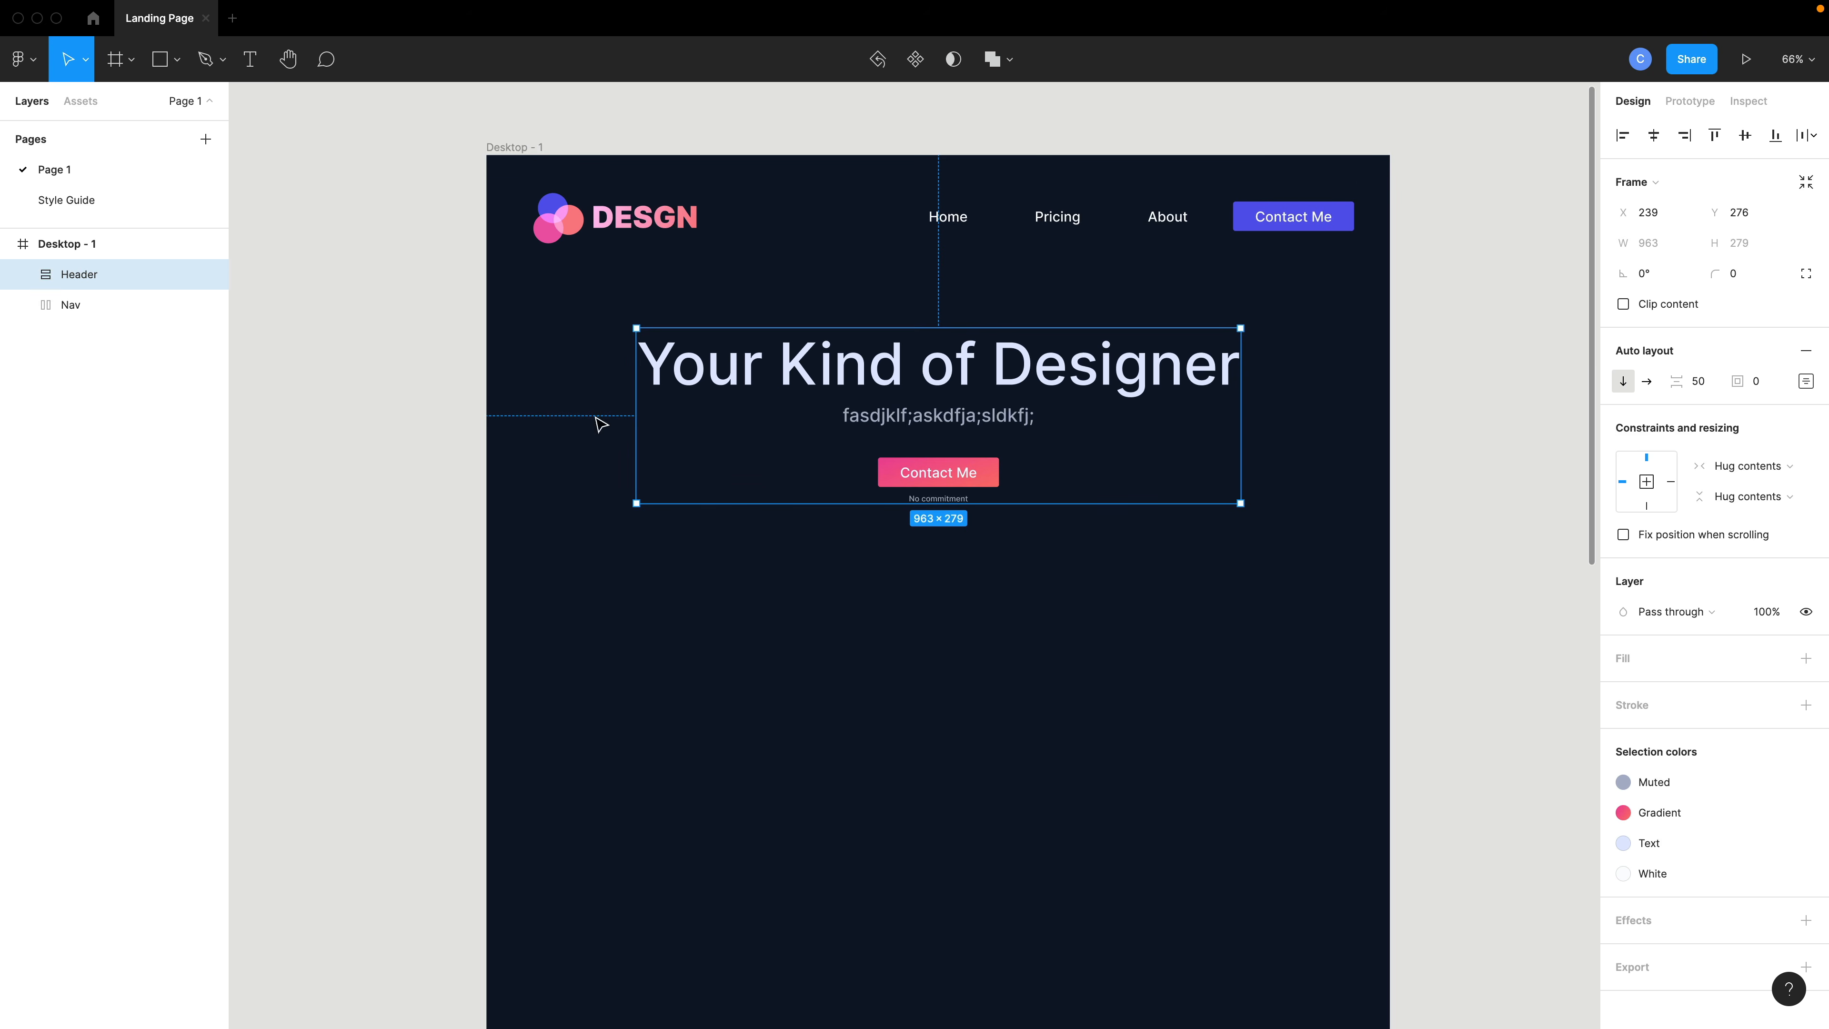
pyautogui.scroll(-2, 792, 570)
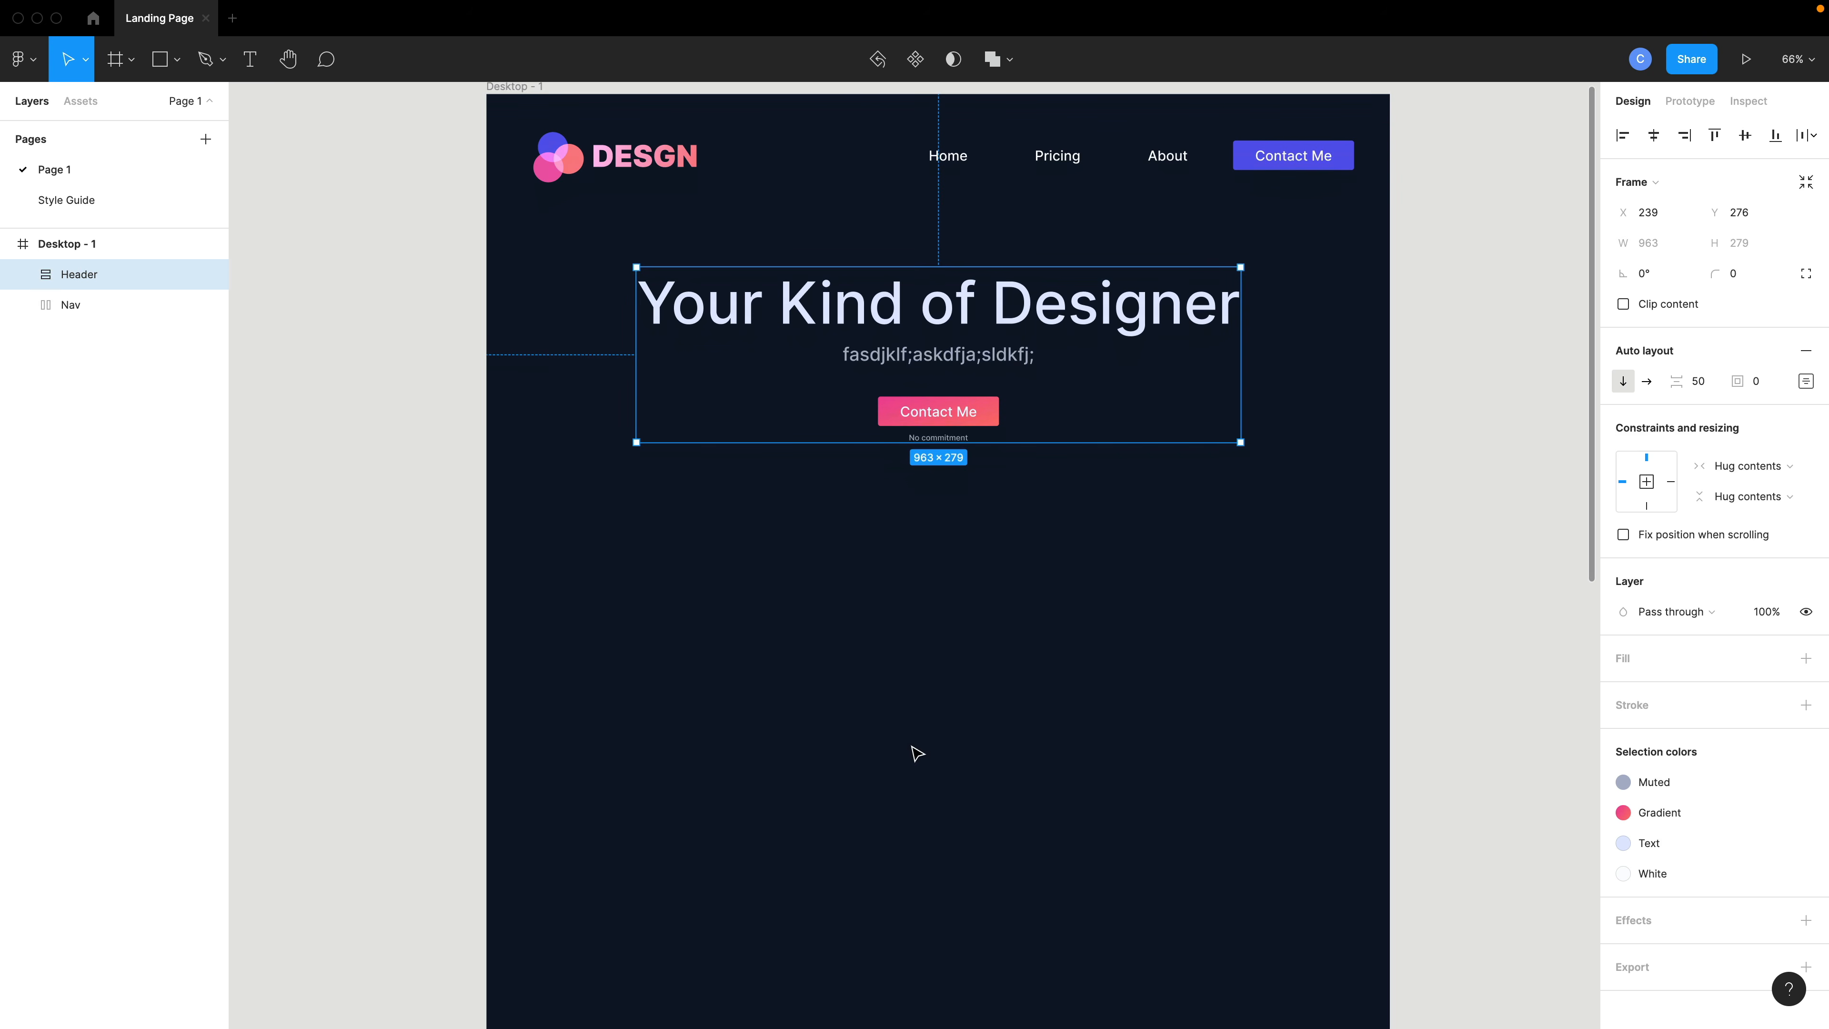
# - Switch to the browser, search unDraw illustrations for computer, and open the Programmer illustration
pyautogui.hotkey('ctrl', 'Left')
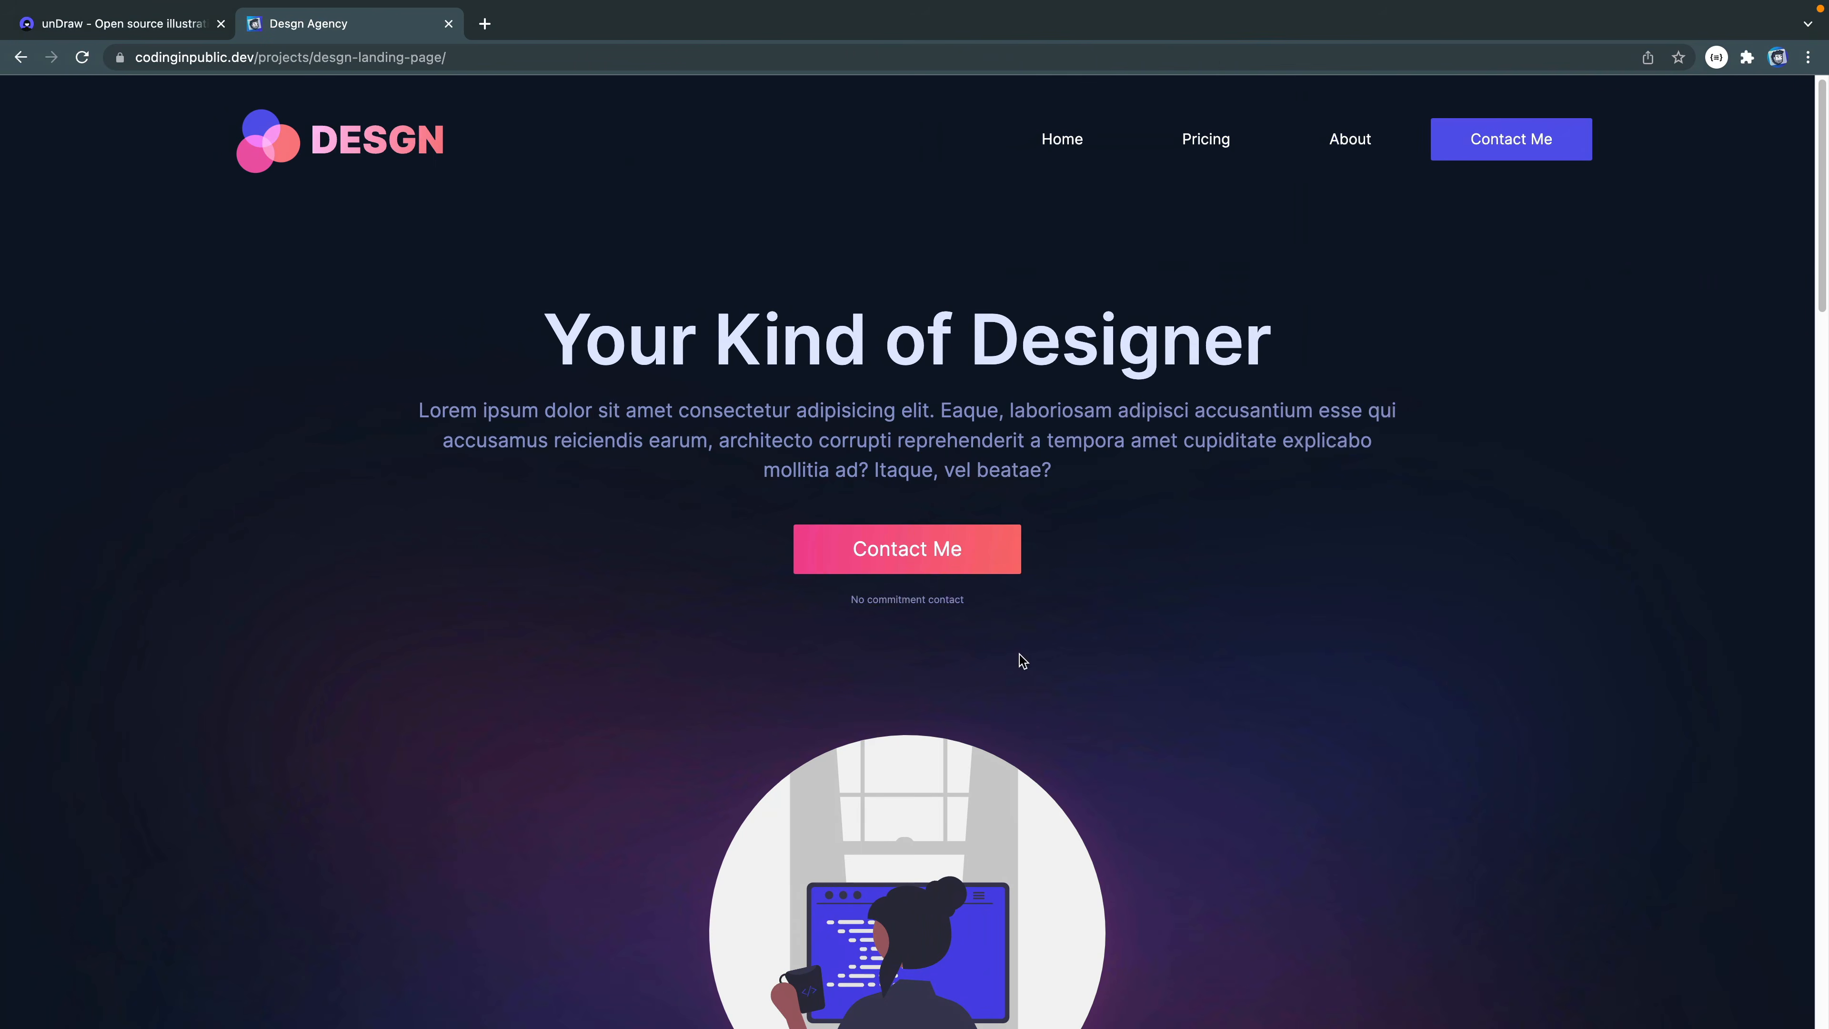
pyautogui.click(189, 32)
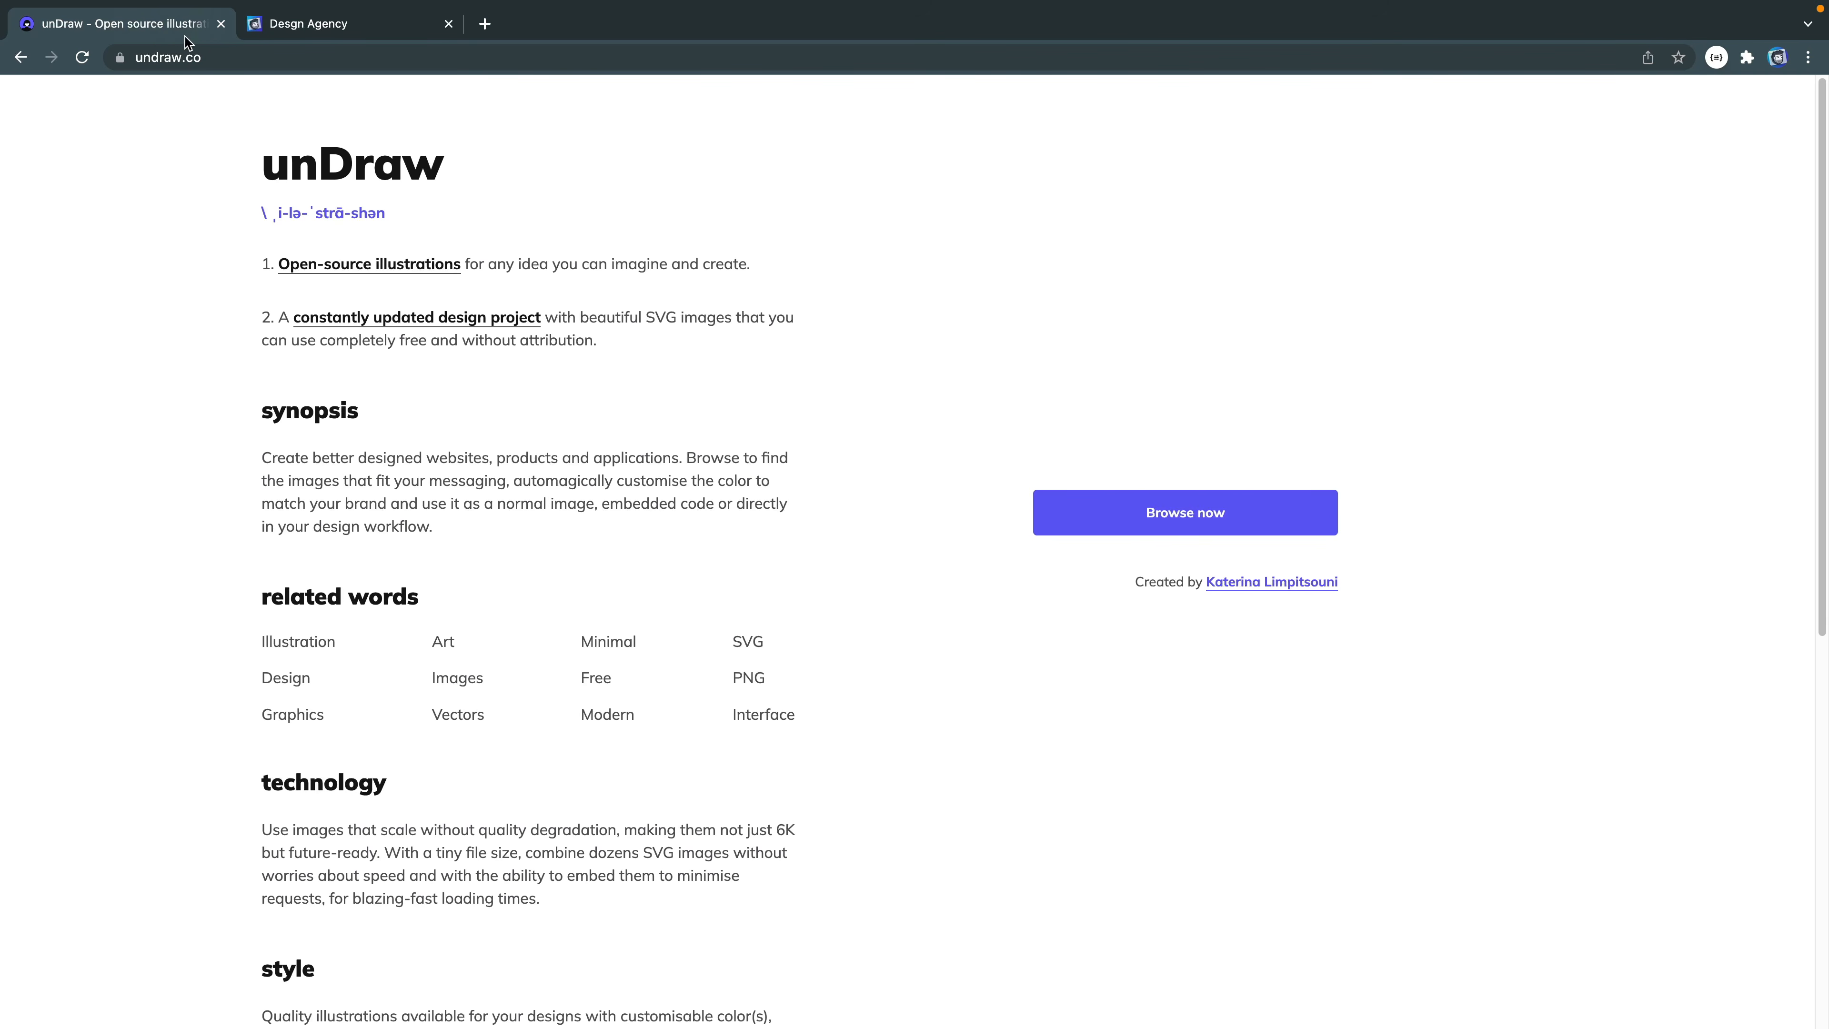
pyautogui.click(1199, 506)
pyautogui.click(1497, 169)
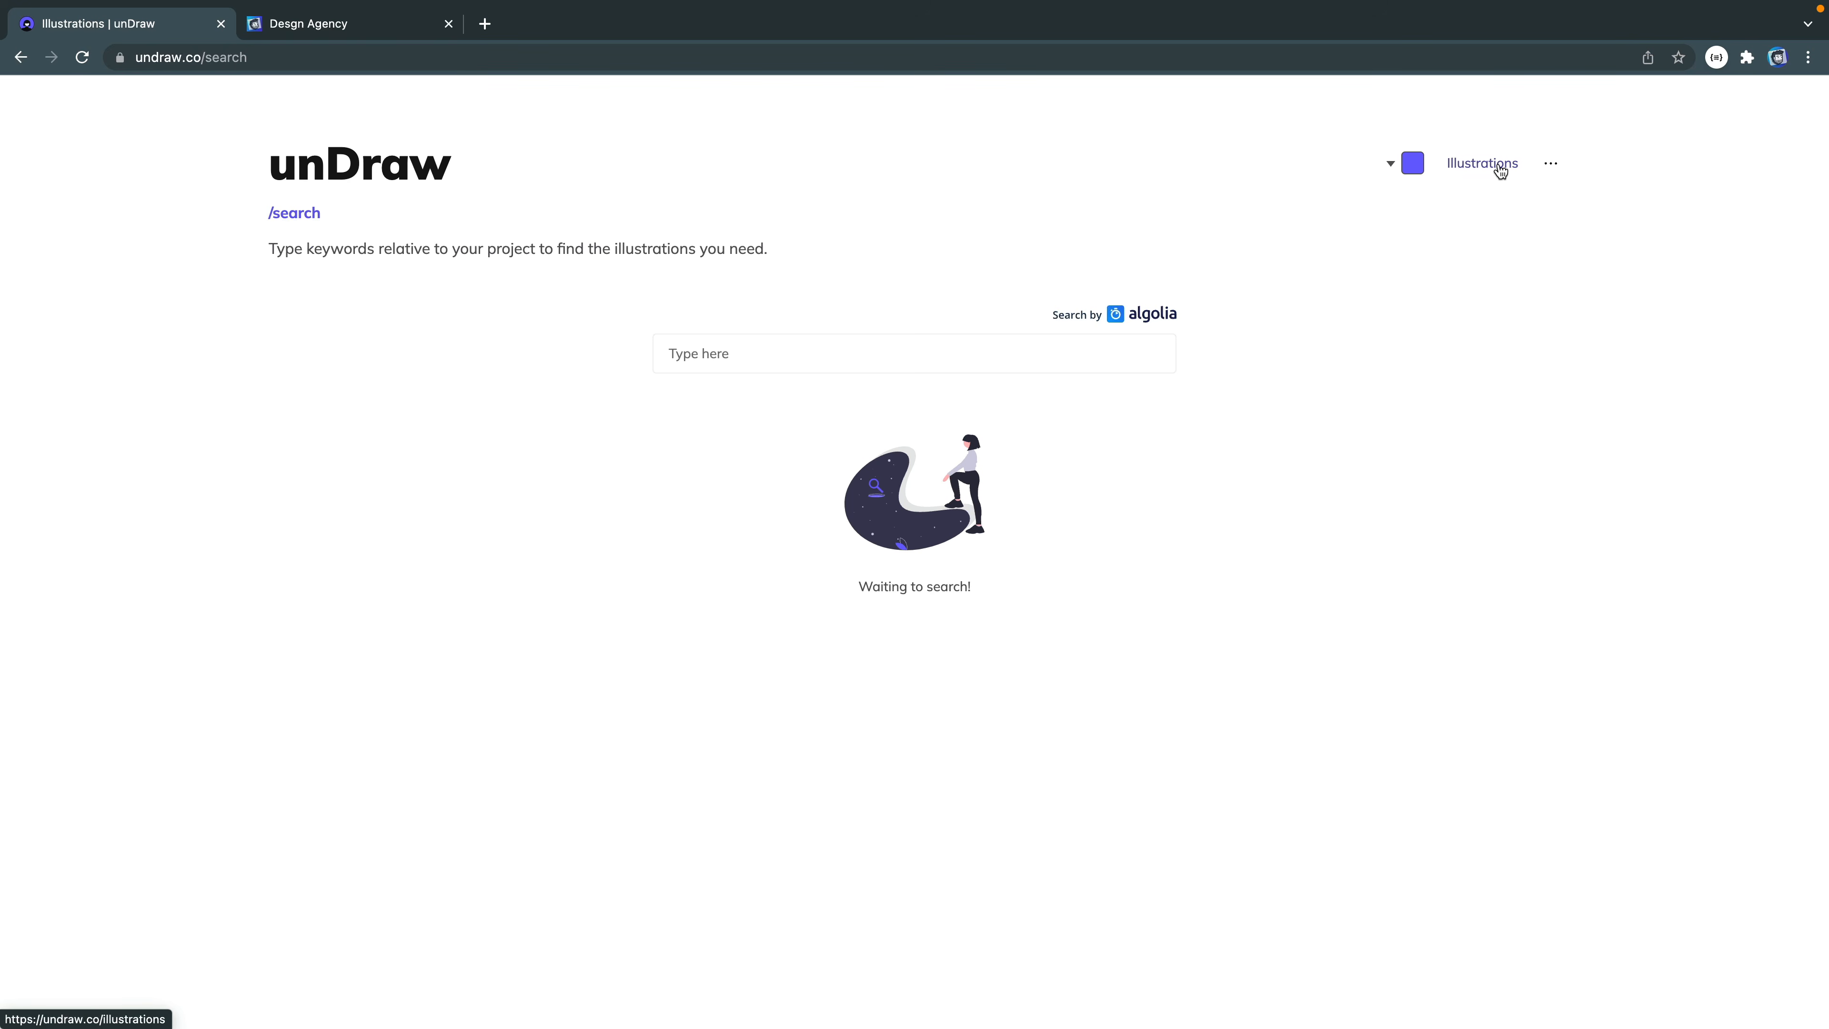
pyautogui.click(997, 353)
pyautogui.write('computer')
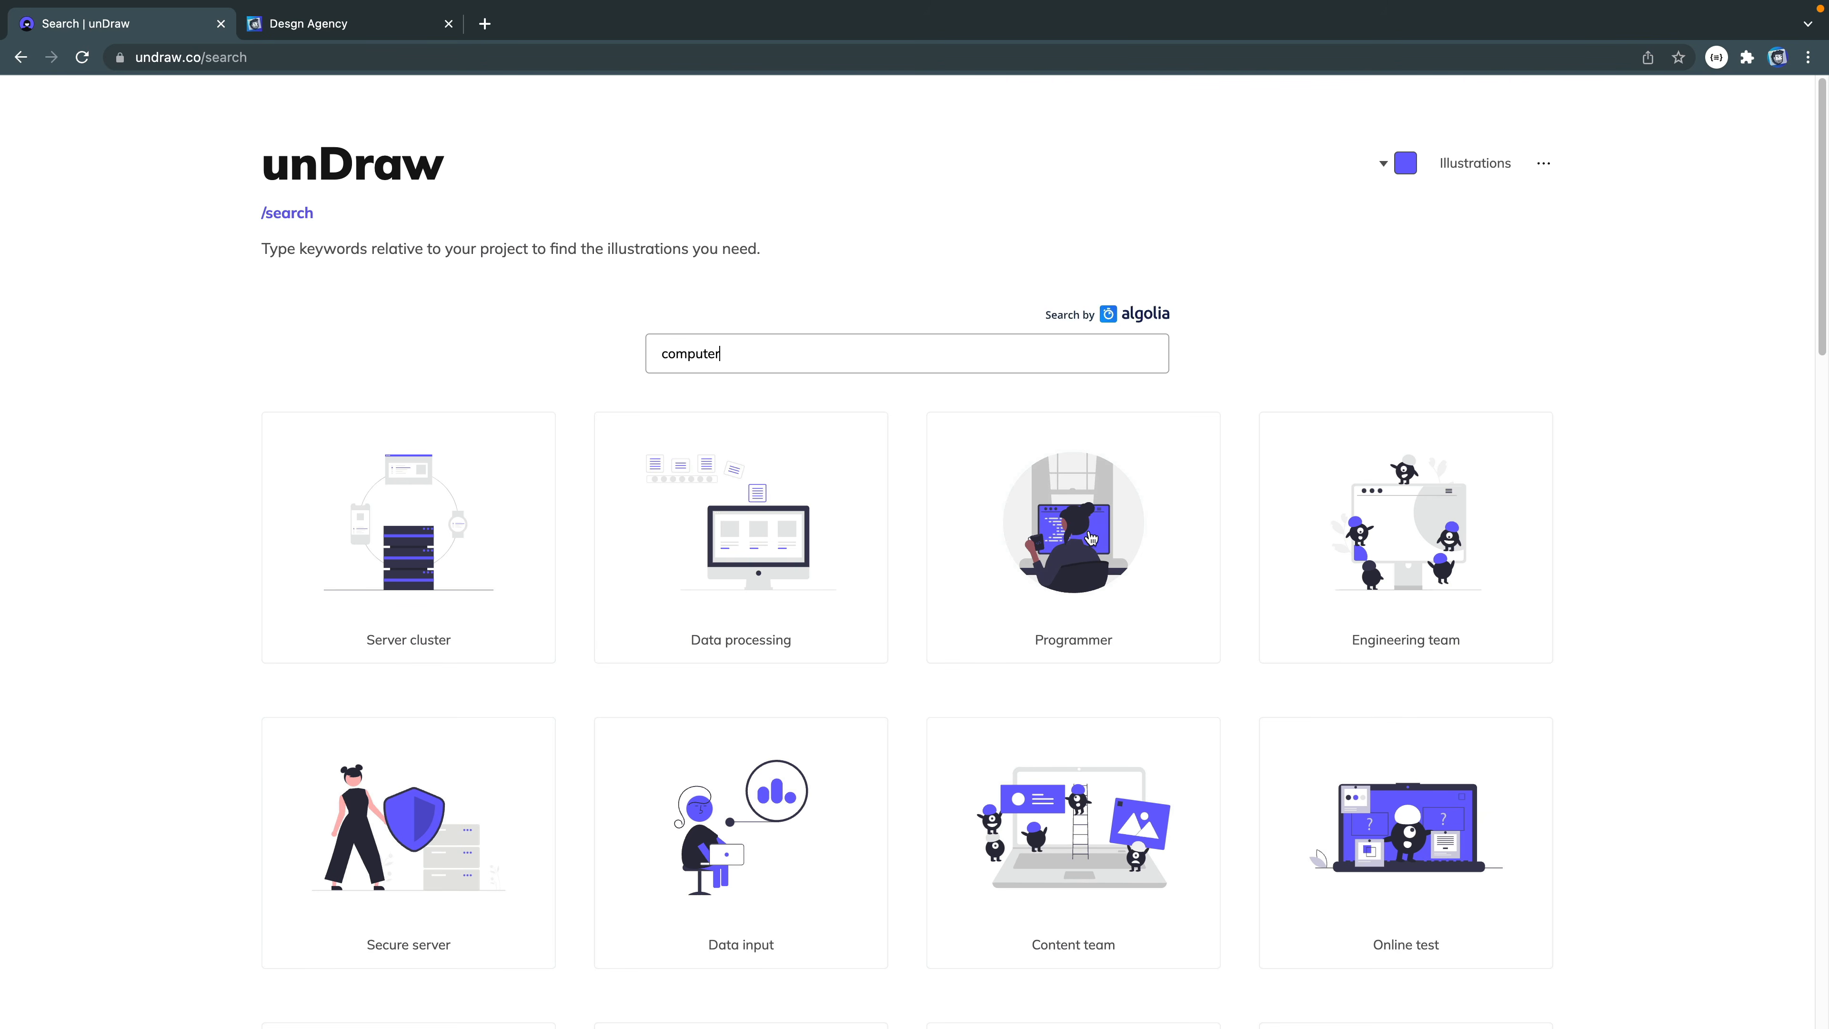
pyautogui.click(1093, 536)
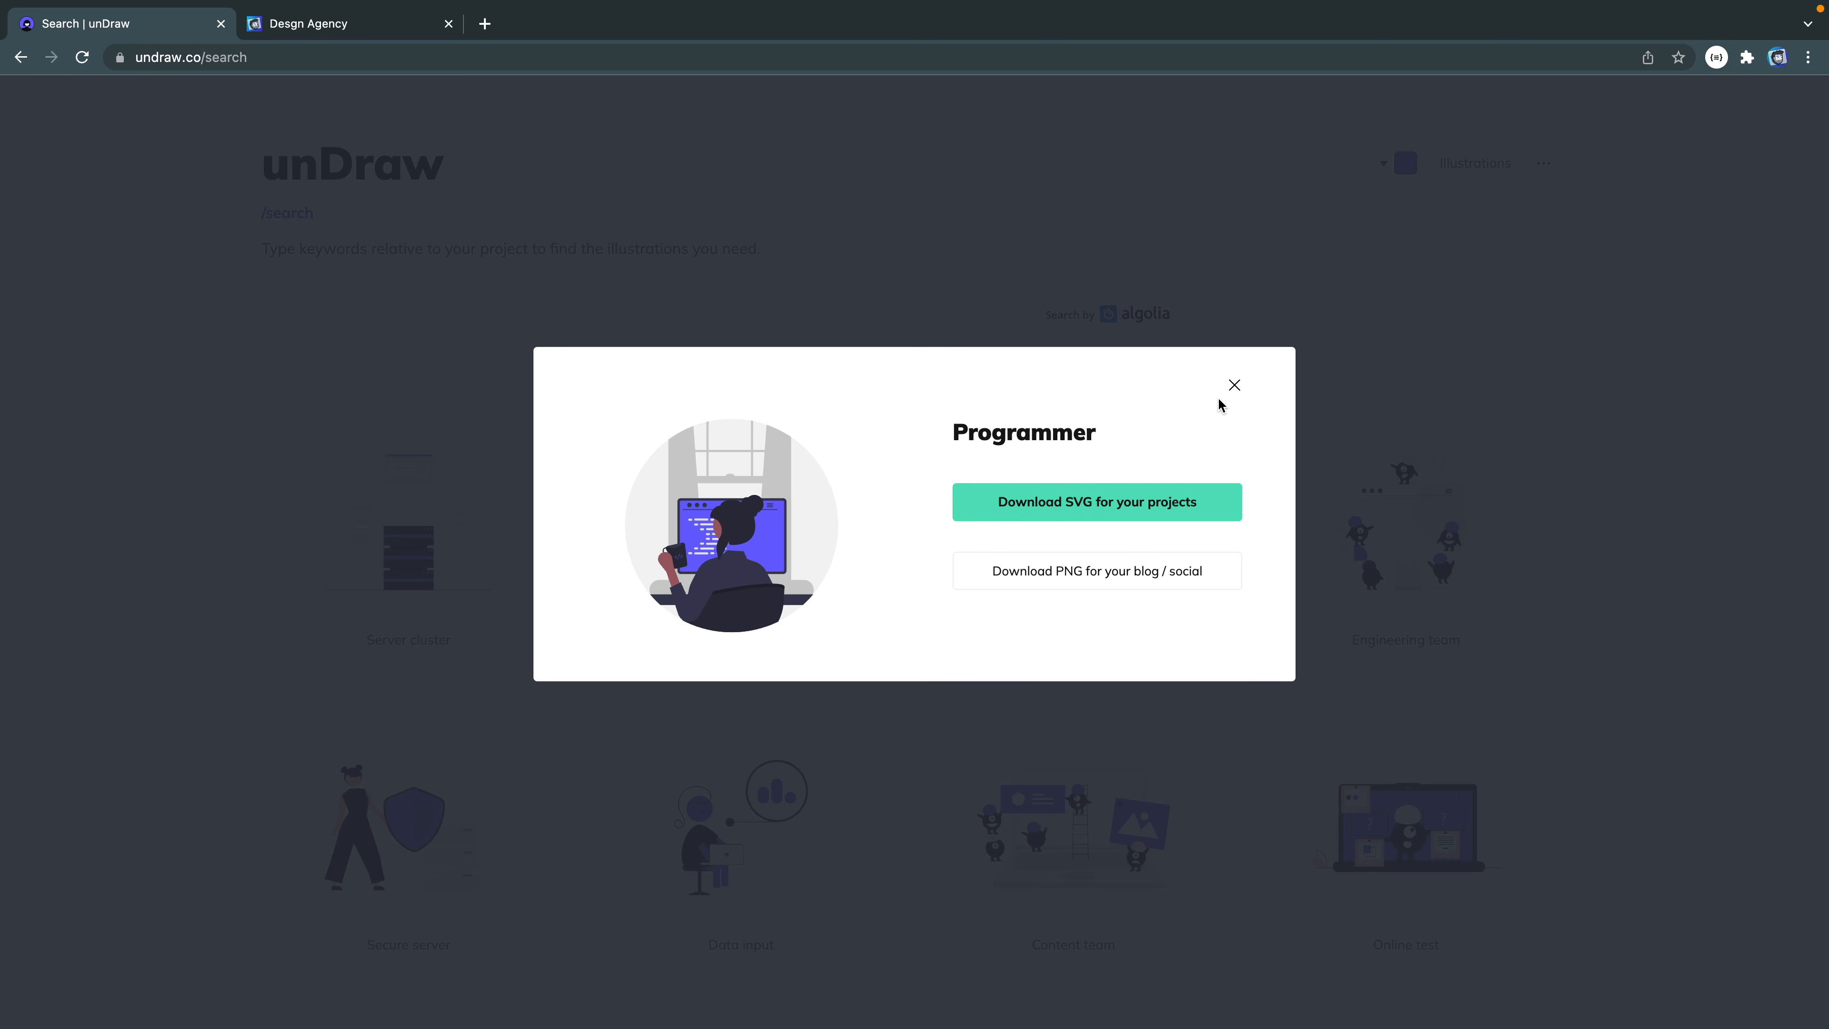
# - Paste the programmer illustration into the desktop frame and move it below the Contact Me button
pyautogui.hotkey('ctrl', 'Right')
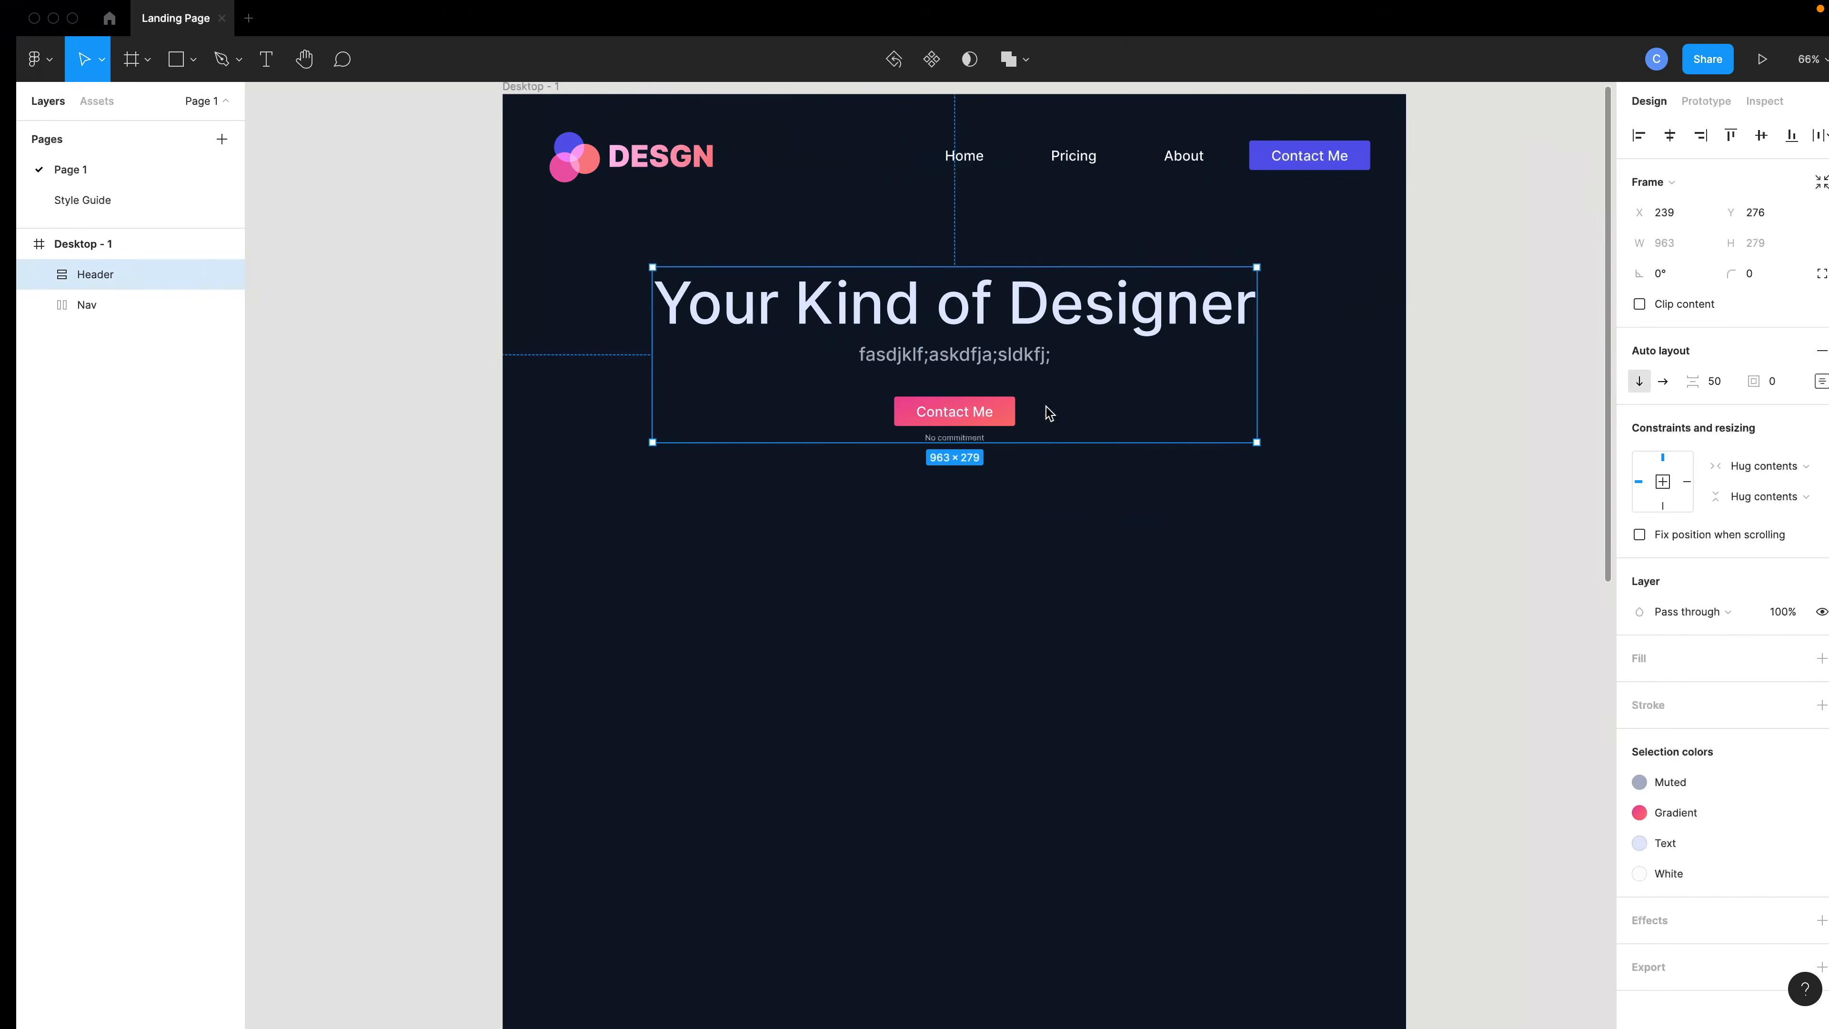
pyautogui.click(956, 564)
pyautogui.click(957, 563)
pyautogui.hotkey('ctrl', 'v')
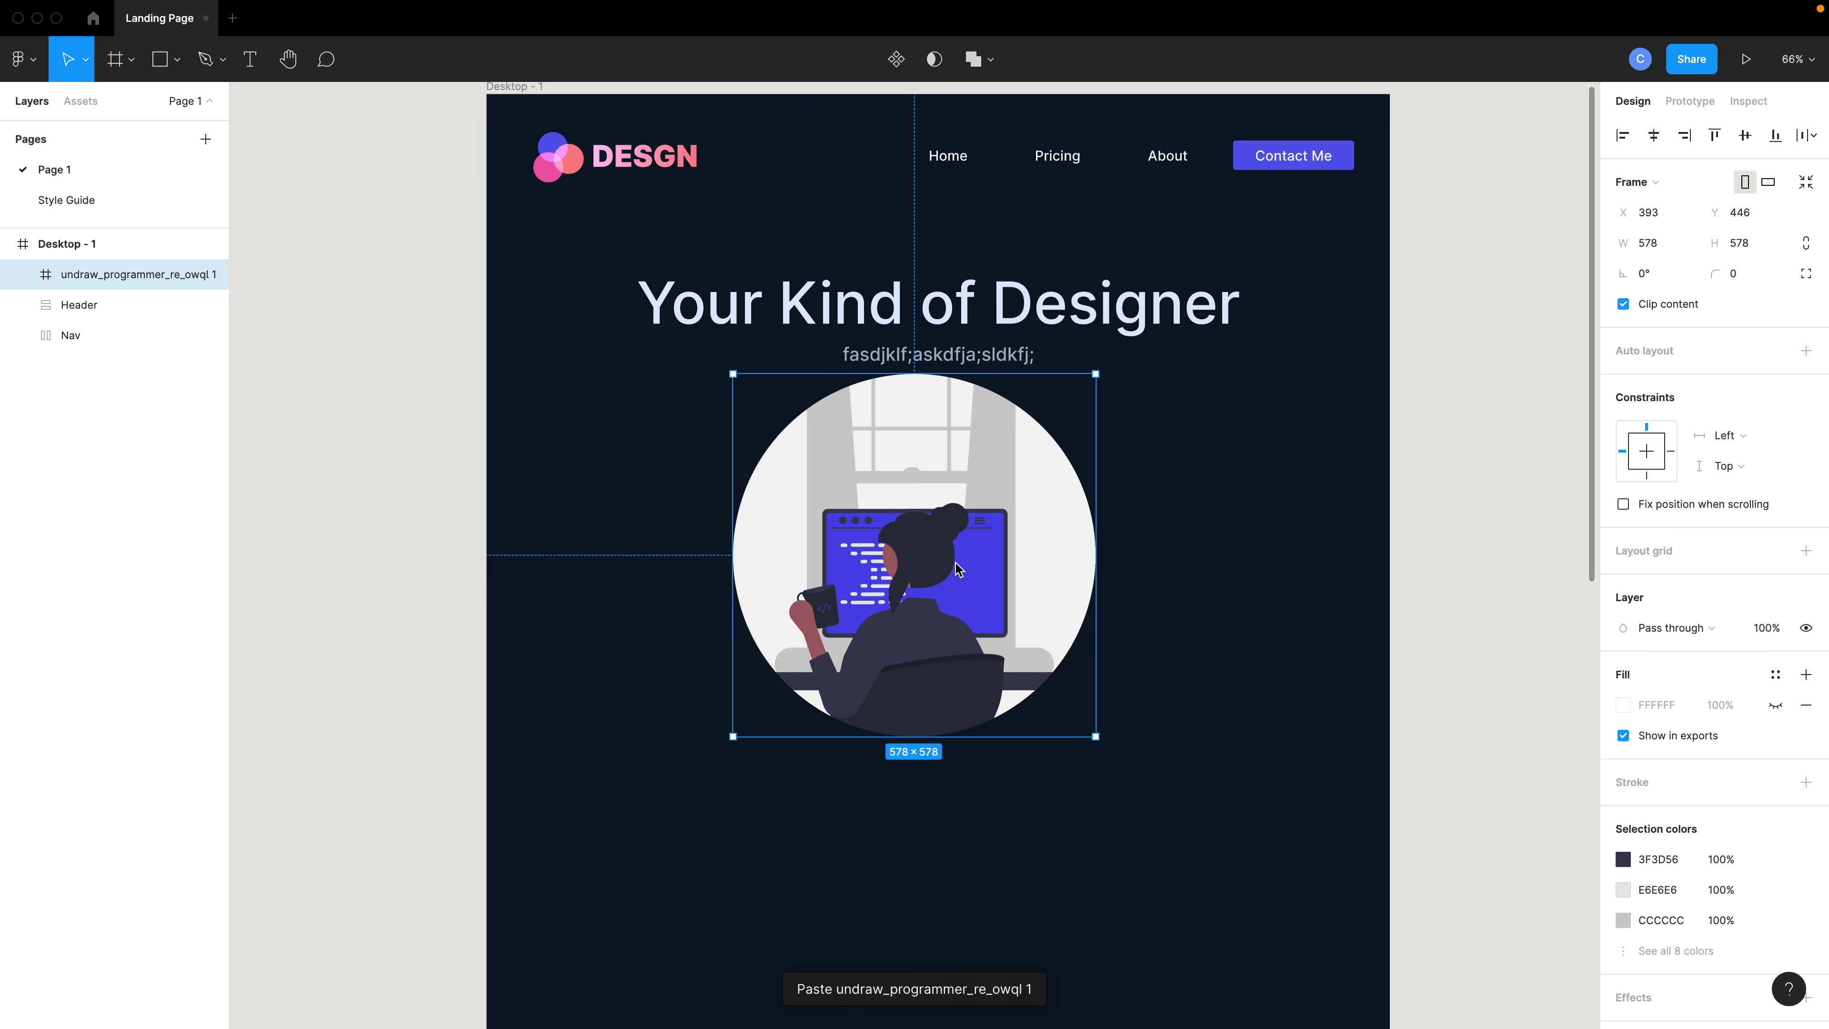
pyautogui.moveTo(957, 564); pyautogui.dragTo(974, 651)
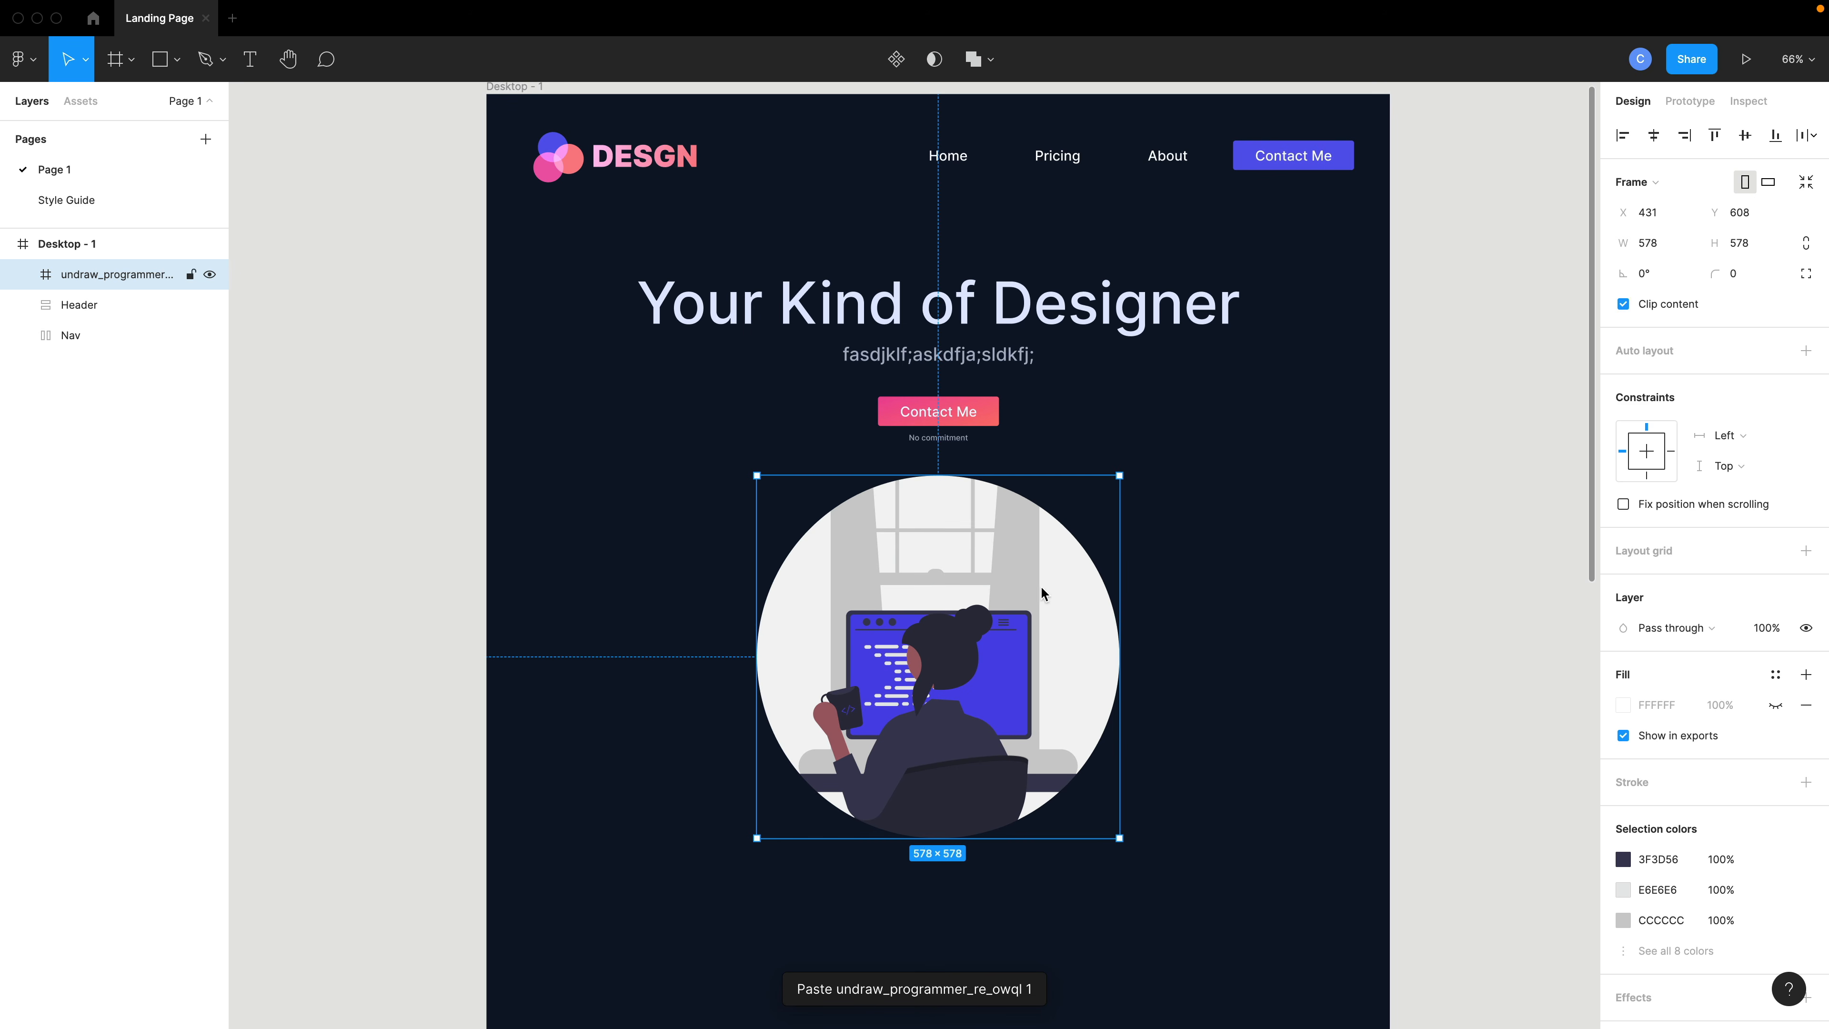
# - Scale the illustration down and center it below the button
pyautogui.moveTo(1118, 477); pyautogui.dragTo(917, 553)
pyautogui.moveTo(943, 645); pyautogui.dragTo(982, 602)
pyautogui.click(1198, 614)
pyautogui.scroll(-2, 1198, 614)
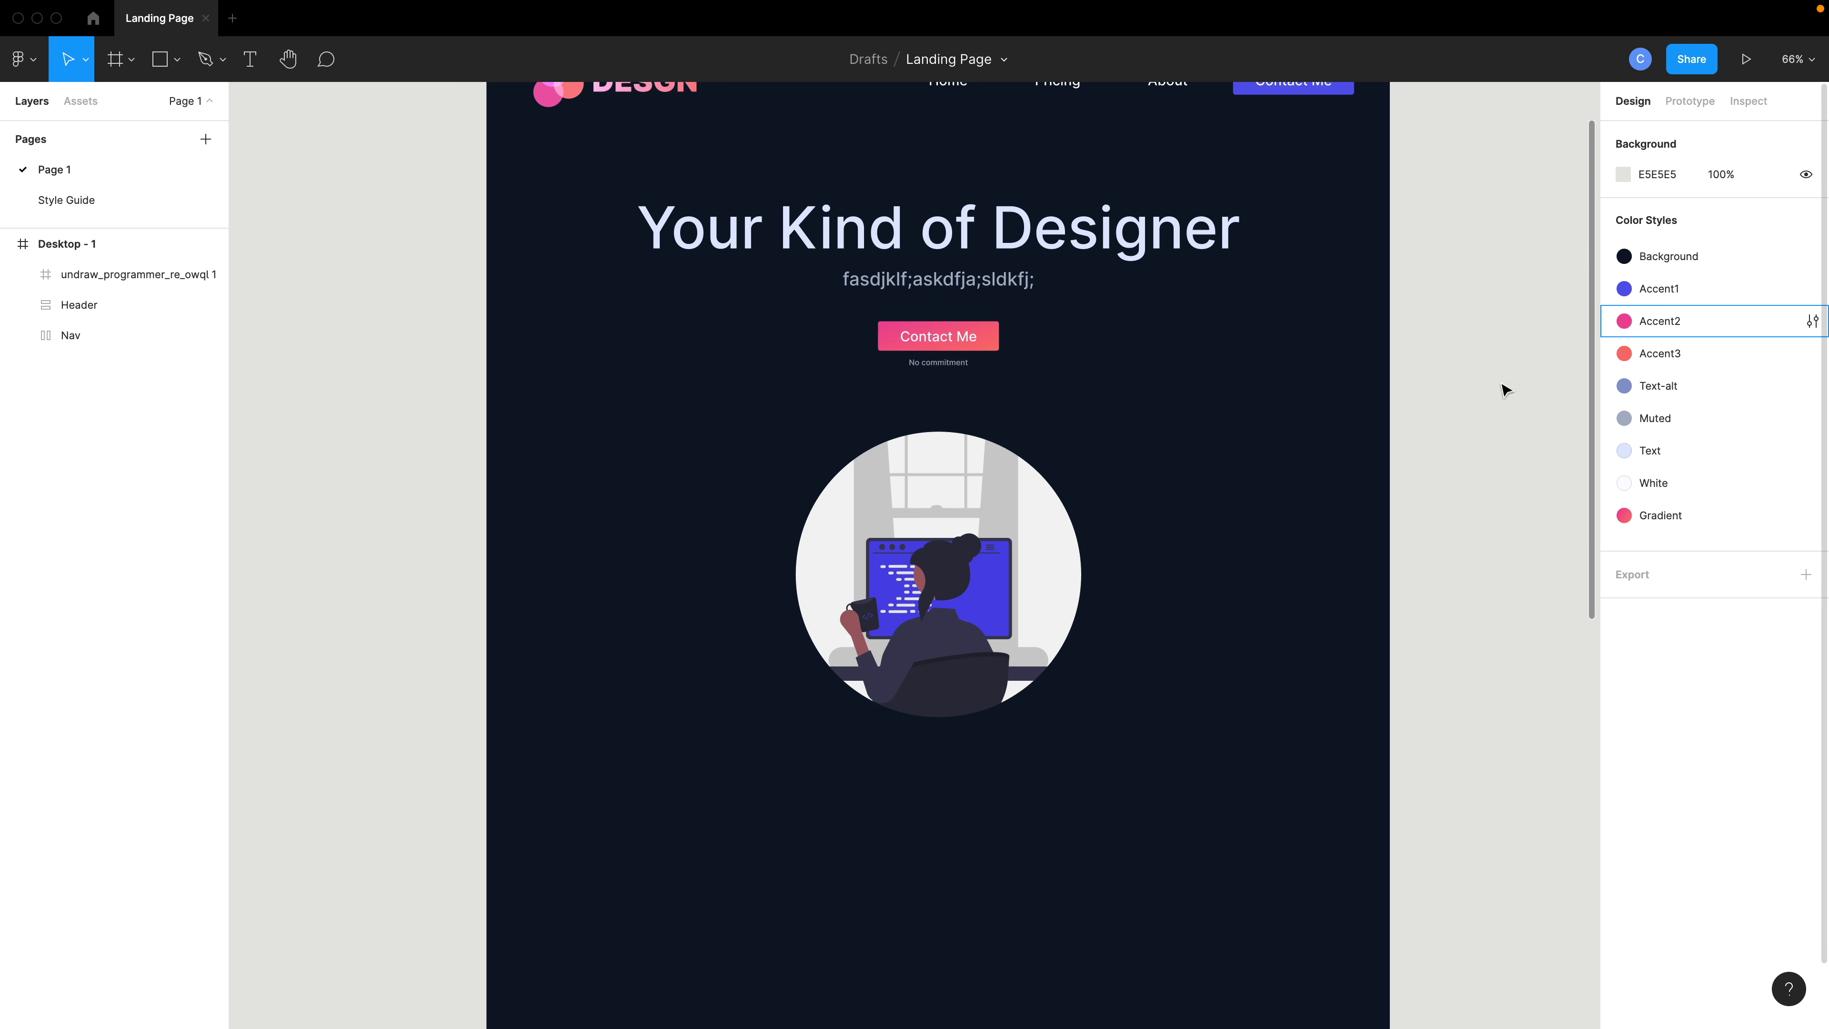
# - Draw a closed curved blob shape around the illustration with the Pen tool
pyautogui.click(206, 72)
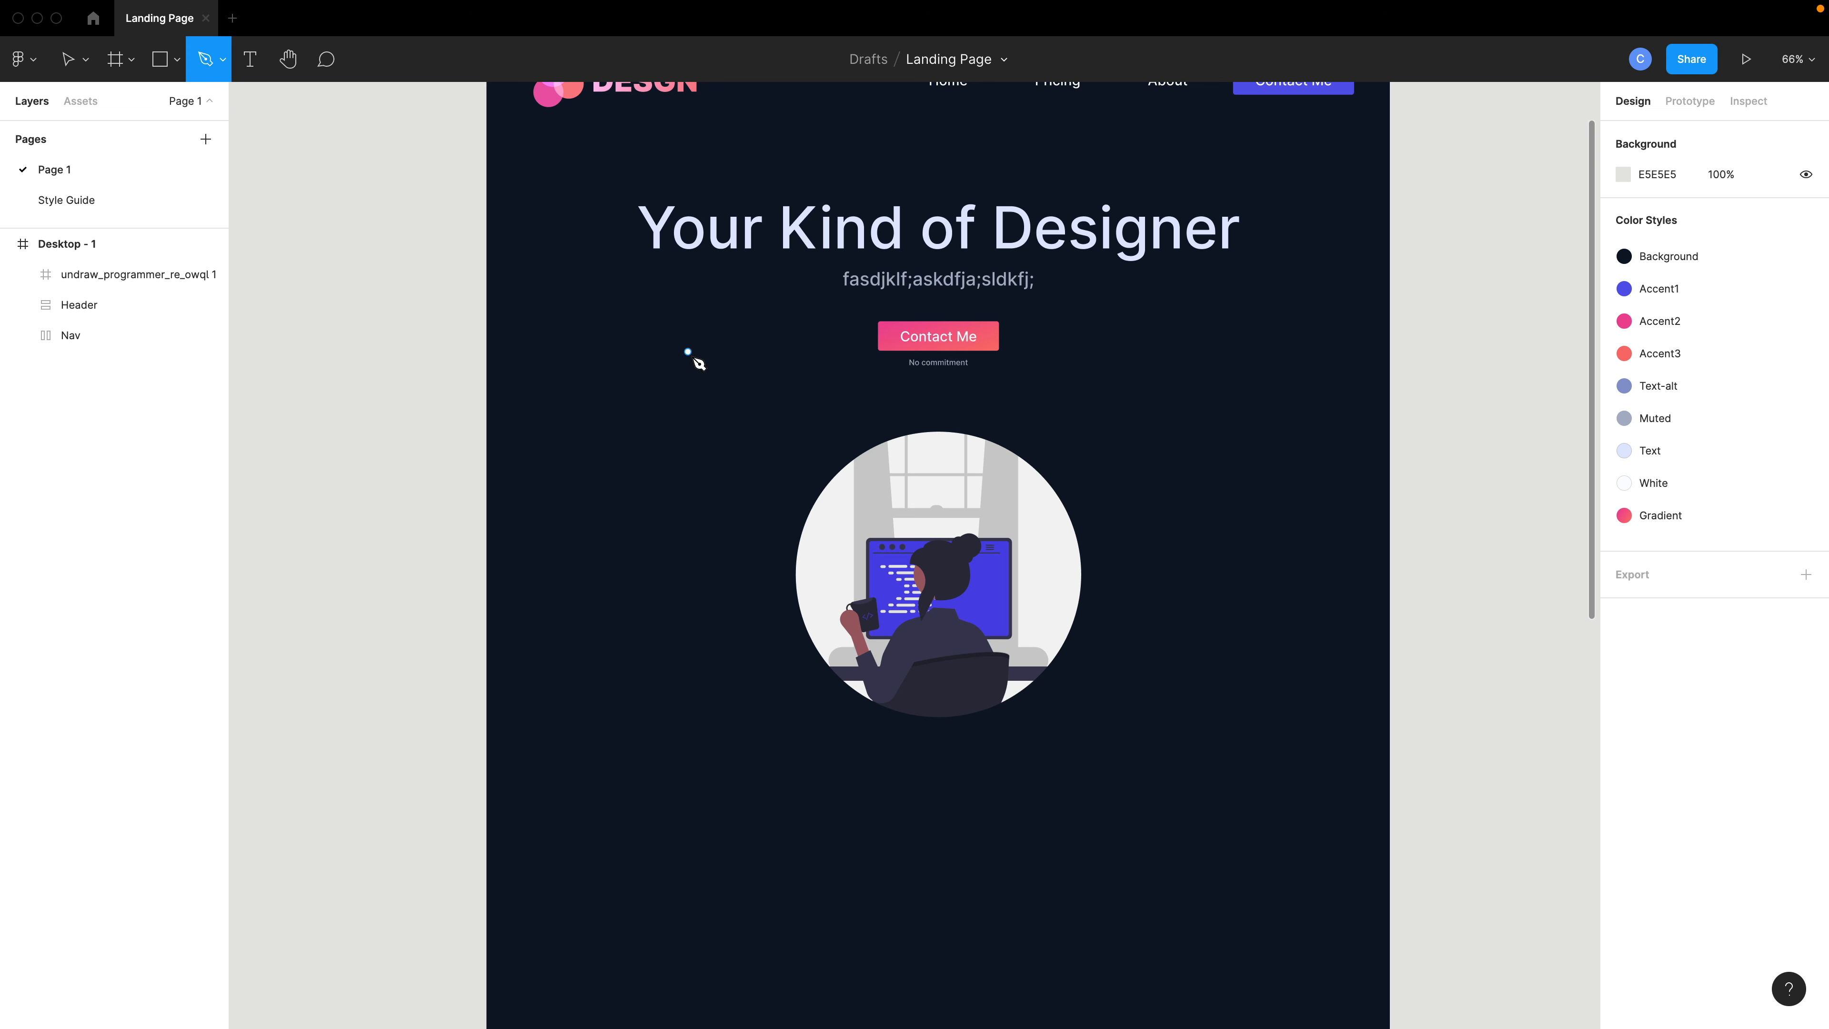
pyautogui.click(658, 342)
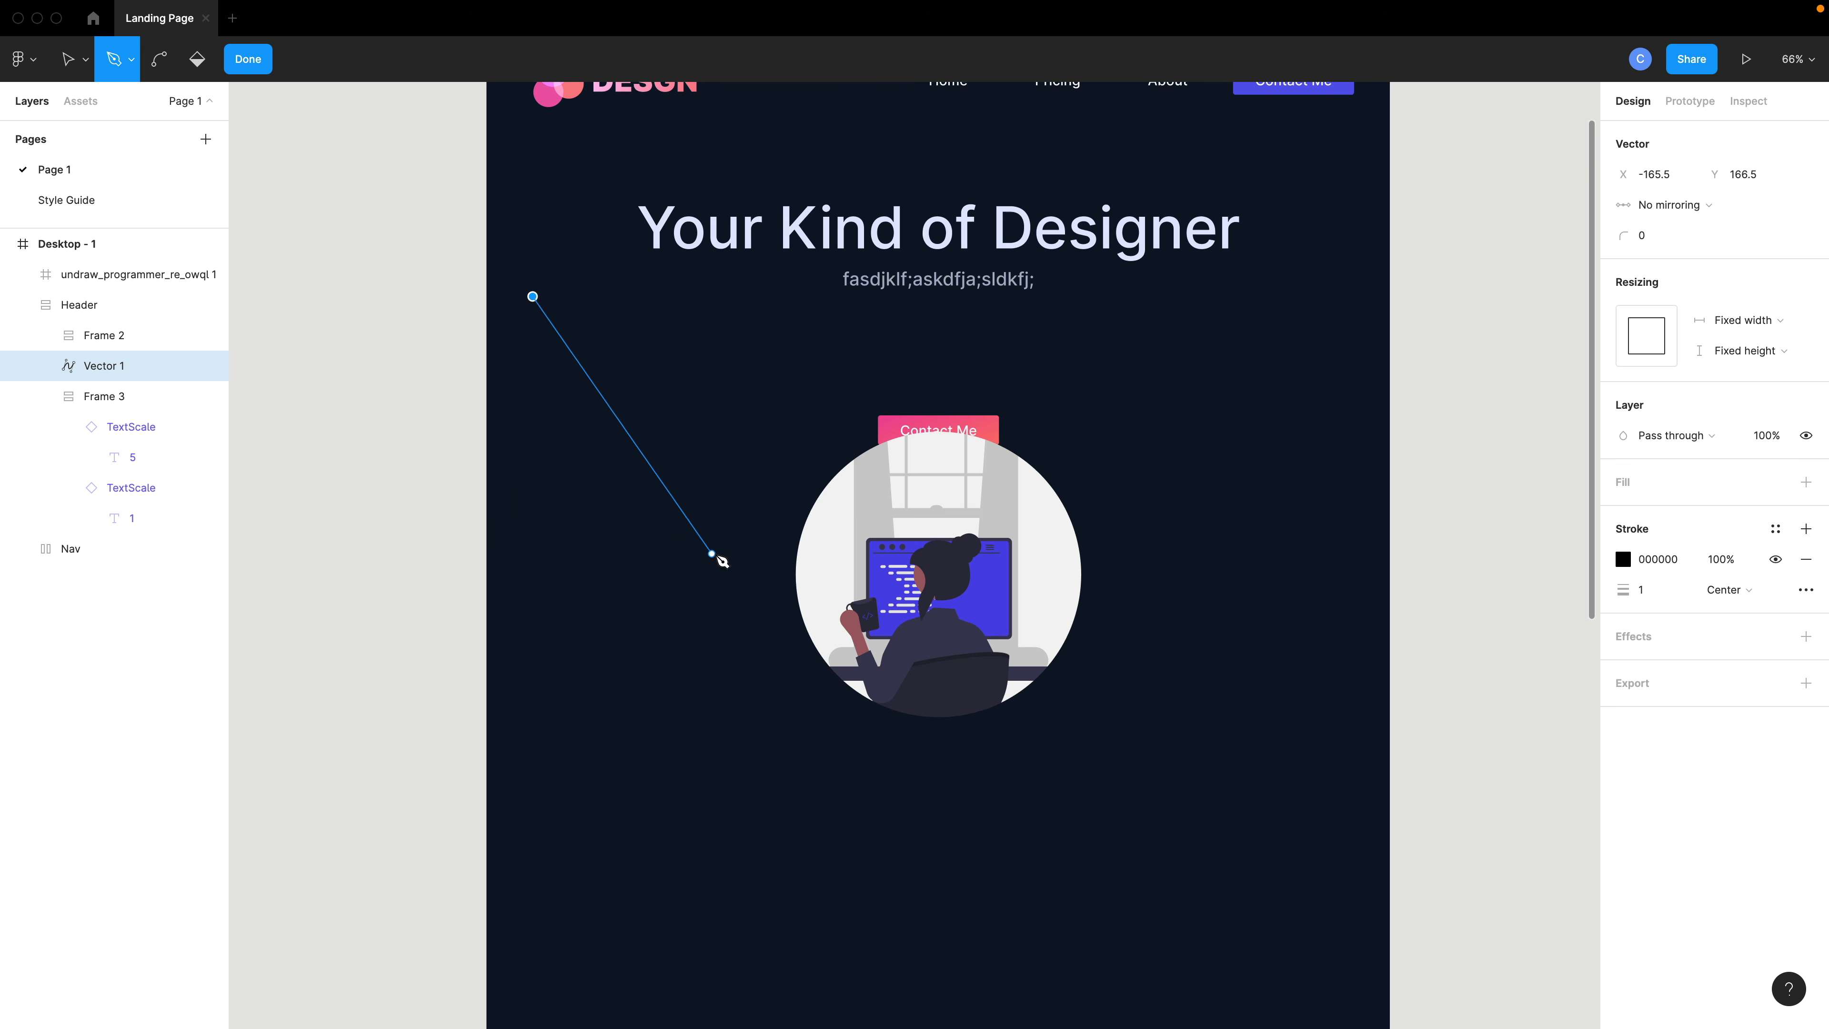
pyautogui.moveTo(713, 553); pyautogui.dragTo(686, 766)
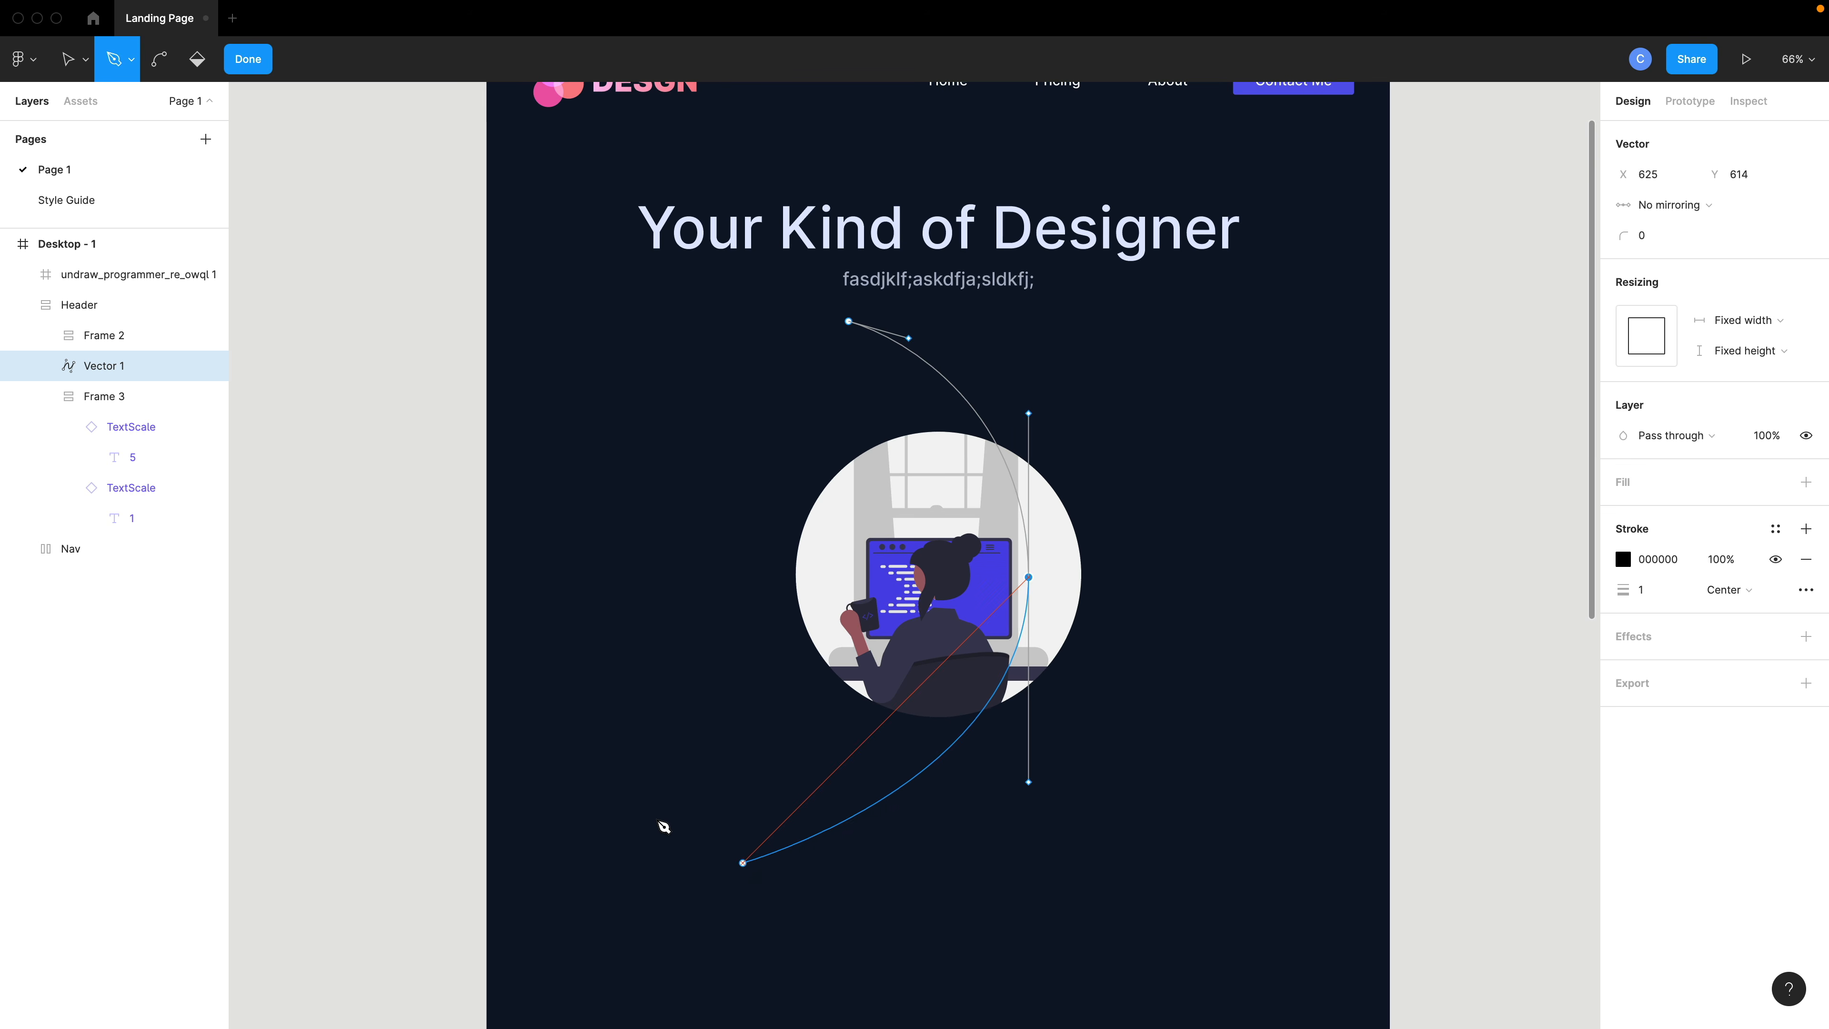
pyautogui.moveTo(872, 797); pyautogui.dragTo(744, 564)
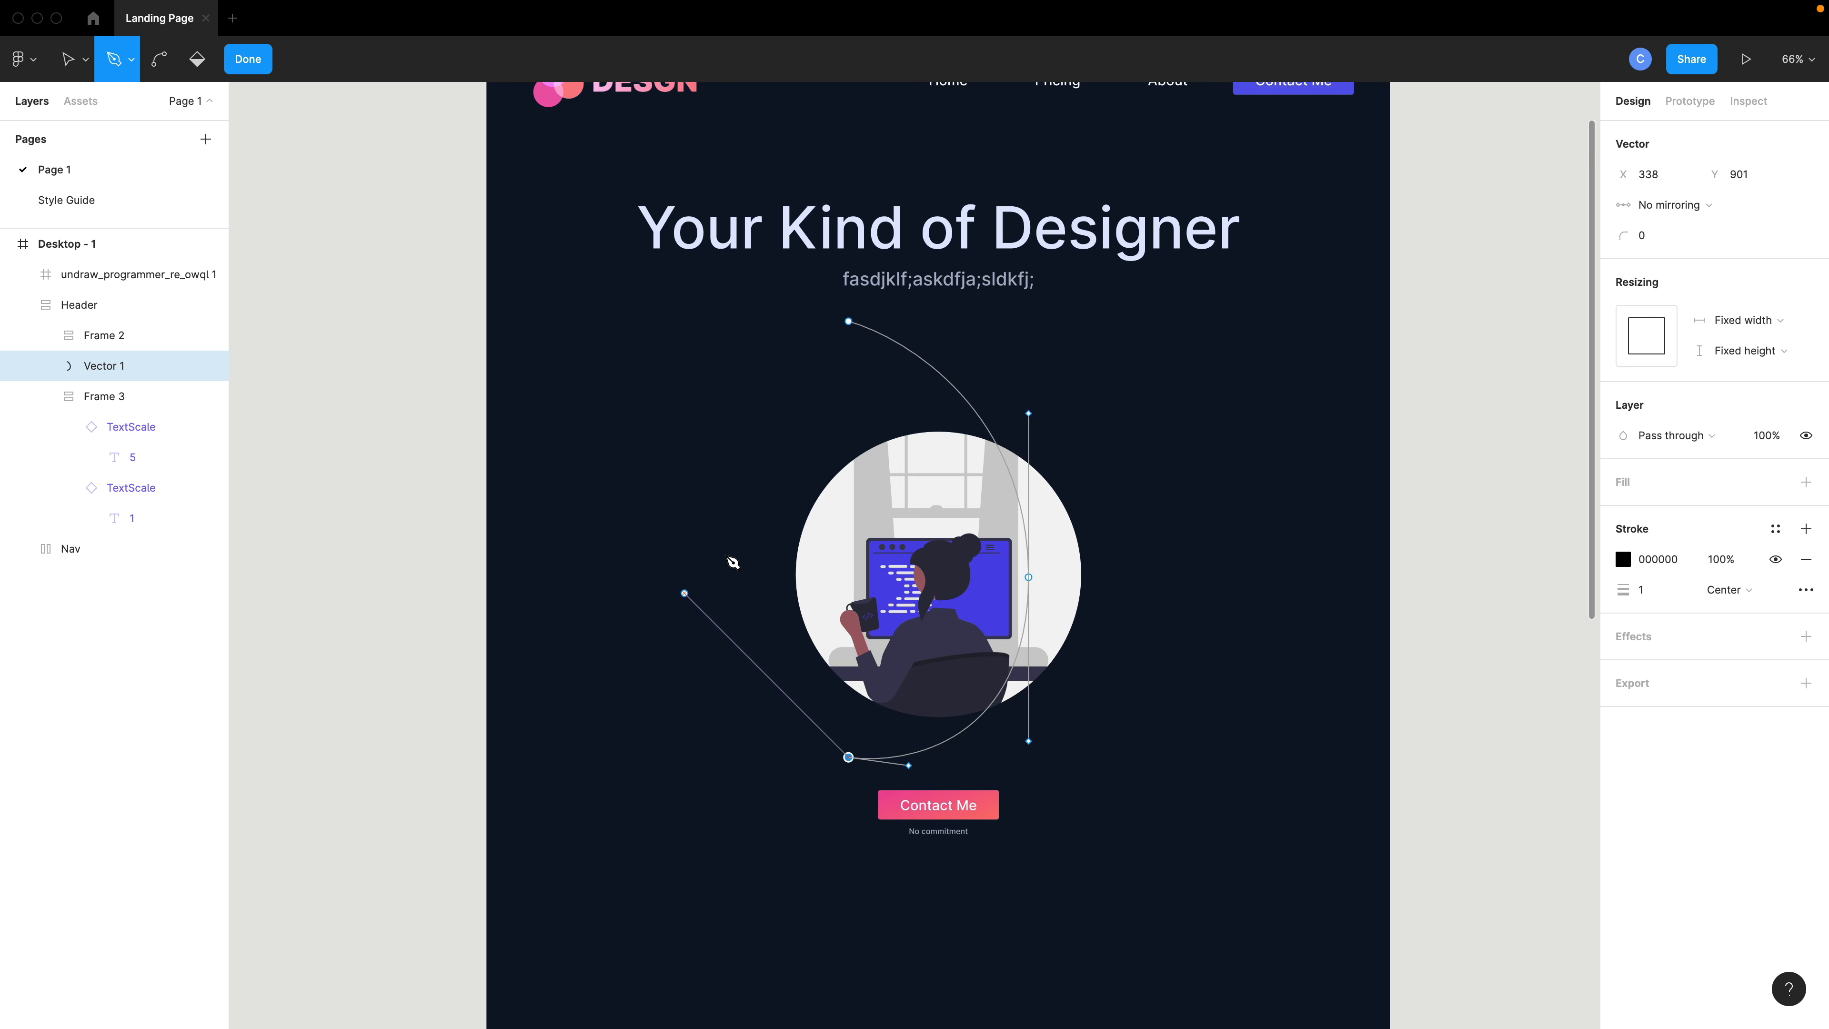
pyautogui.keyDown('shift'); pyautogui.click(728, 557); pyautogui.keyUp('shift')
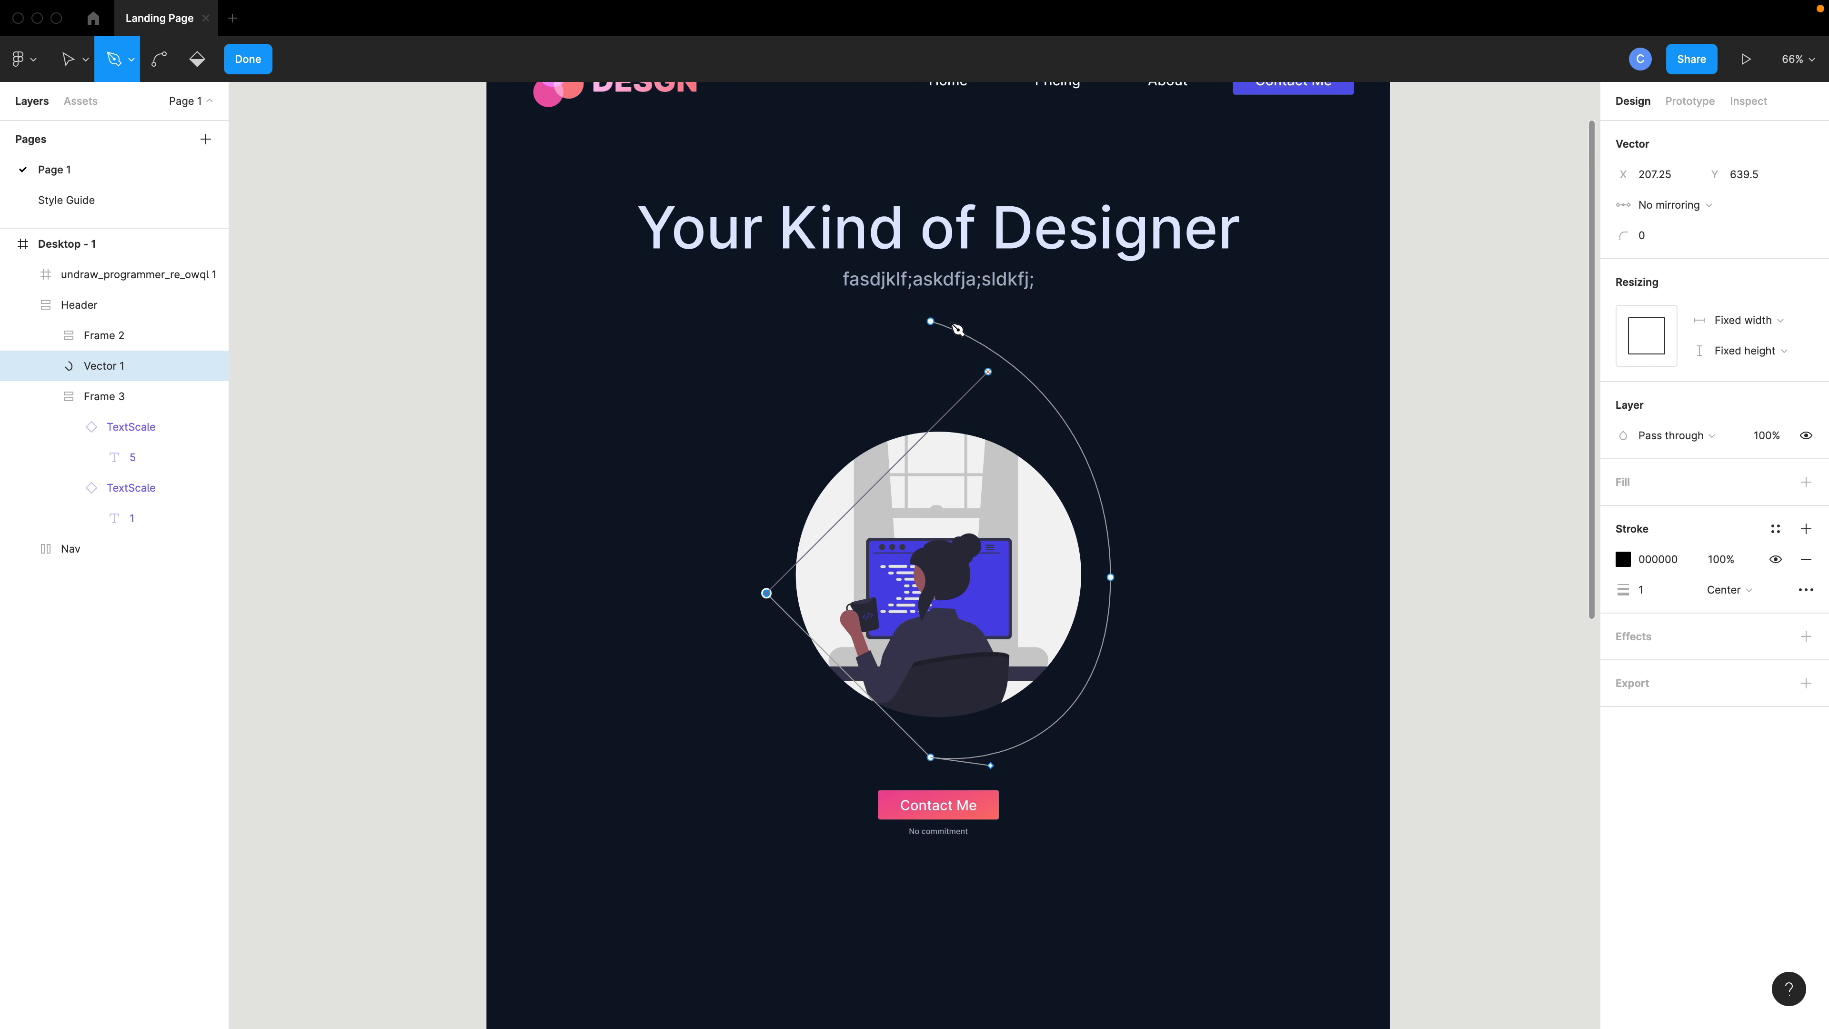
pyautogui.moveTo(929, 322); pyautogui.dragTo(900, 519)
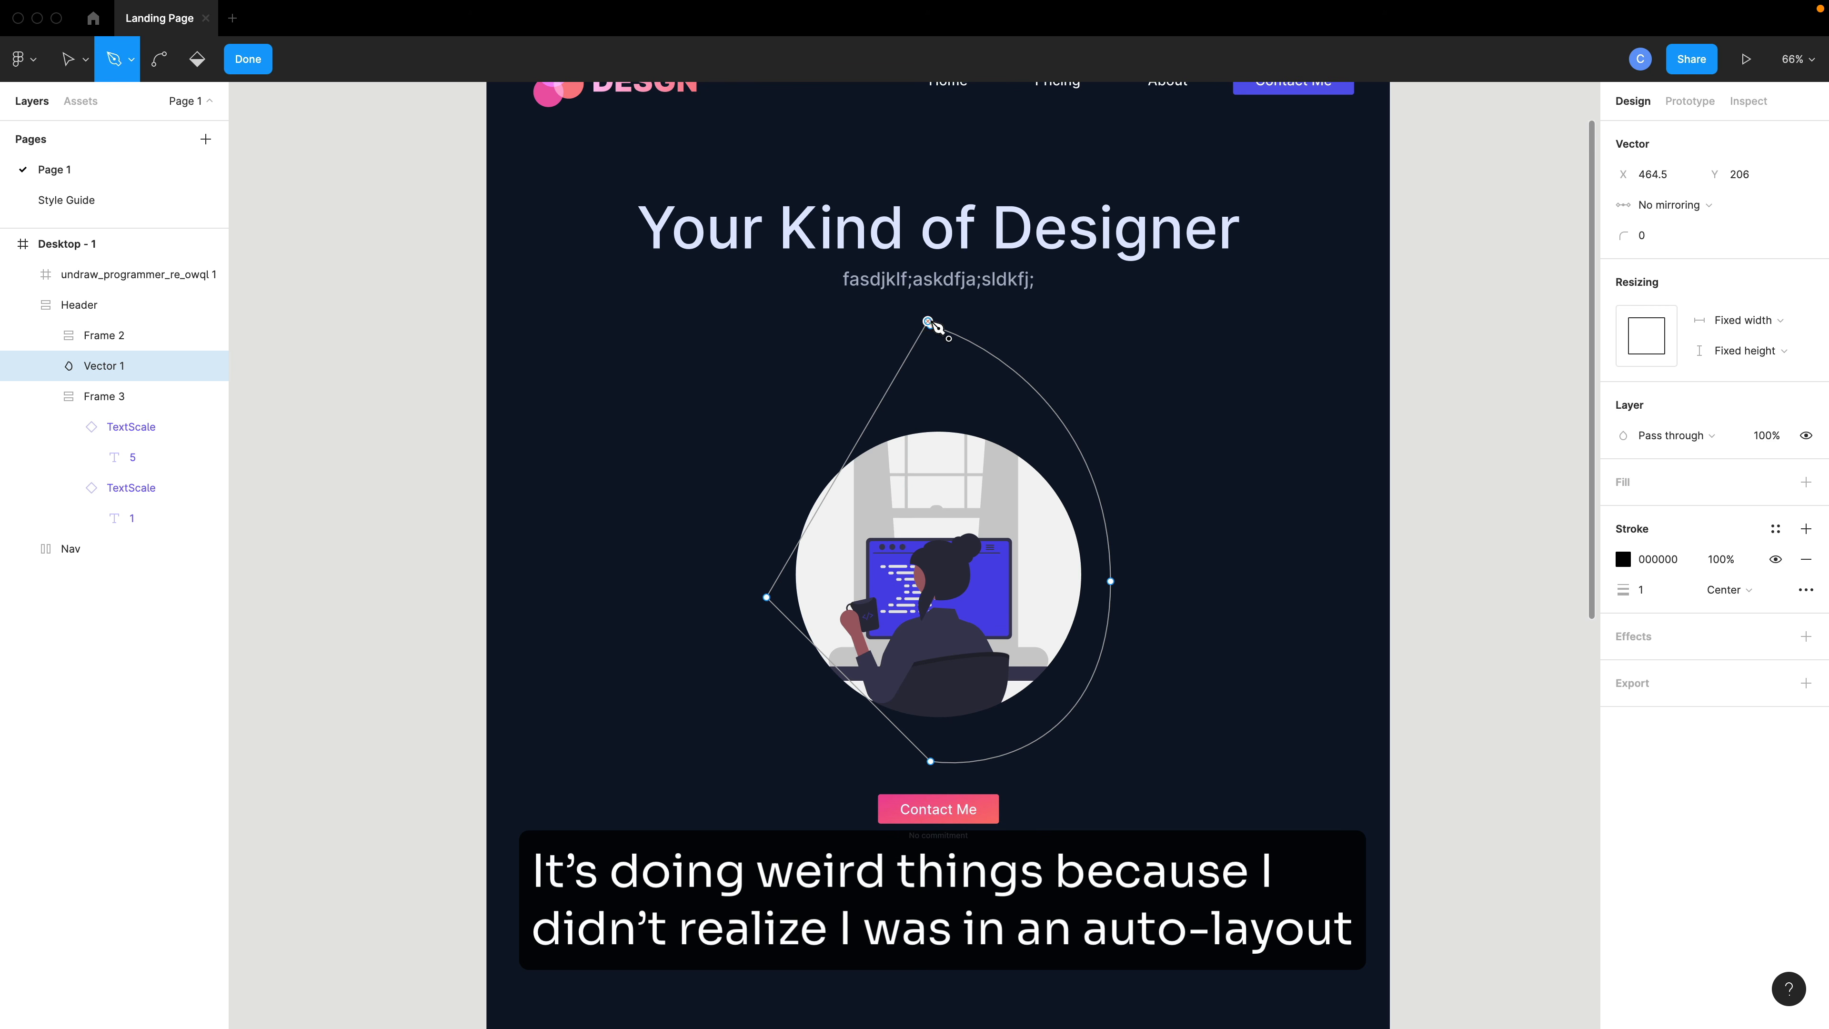
# - Undo recent point edits on the blob and re-drag one of its anchor points
pyautogui.press('super+z')
pyautogui.click(932, 323)
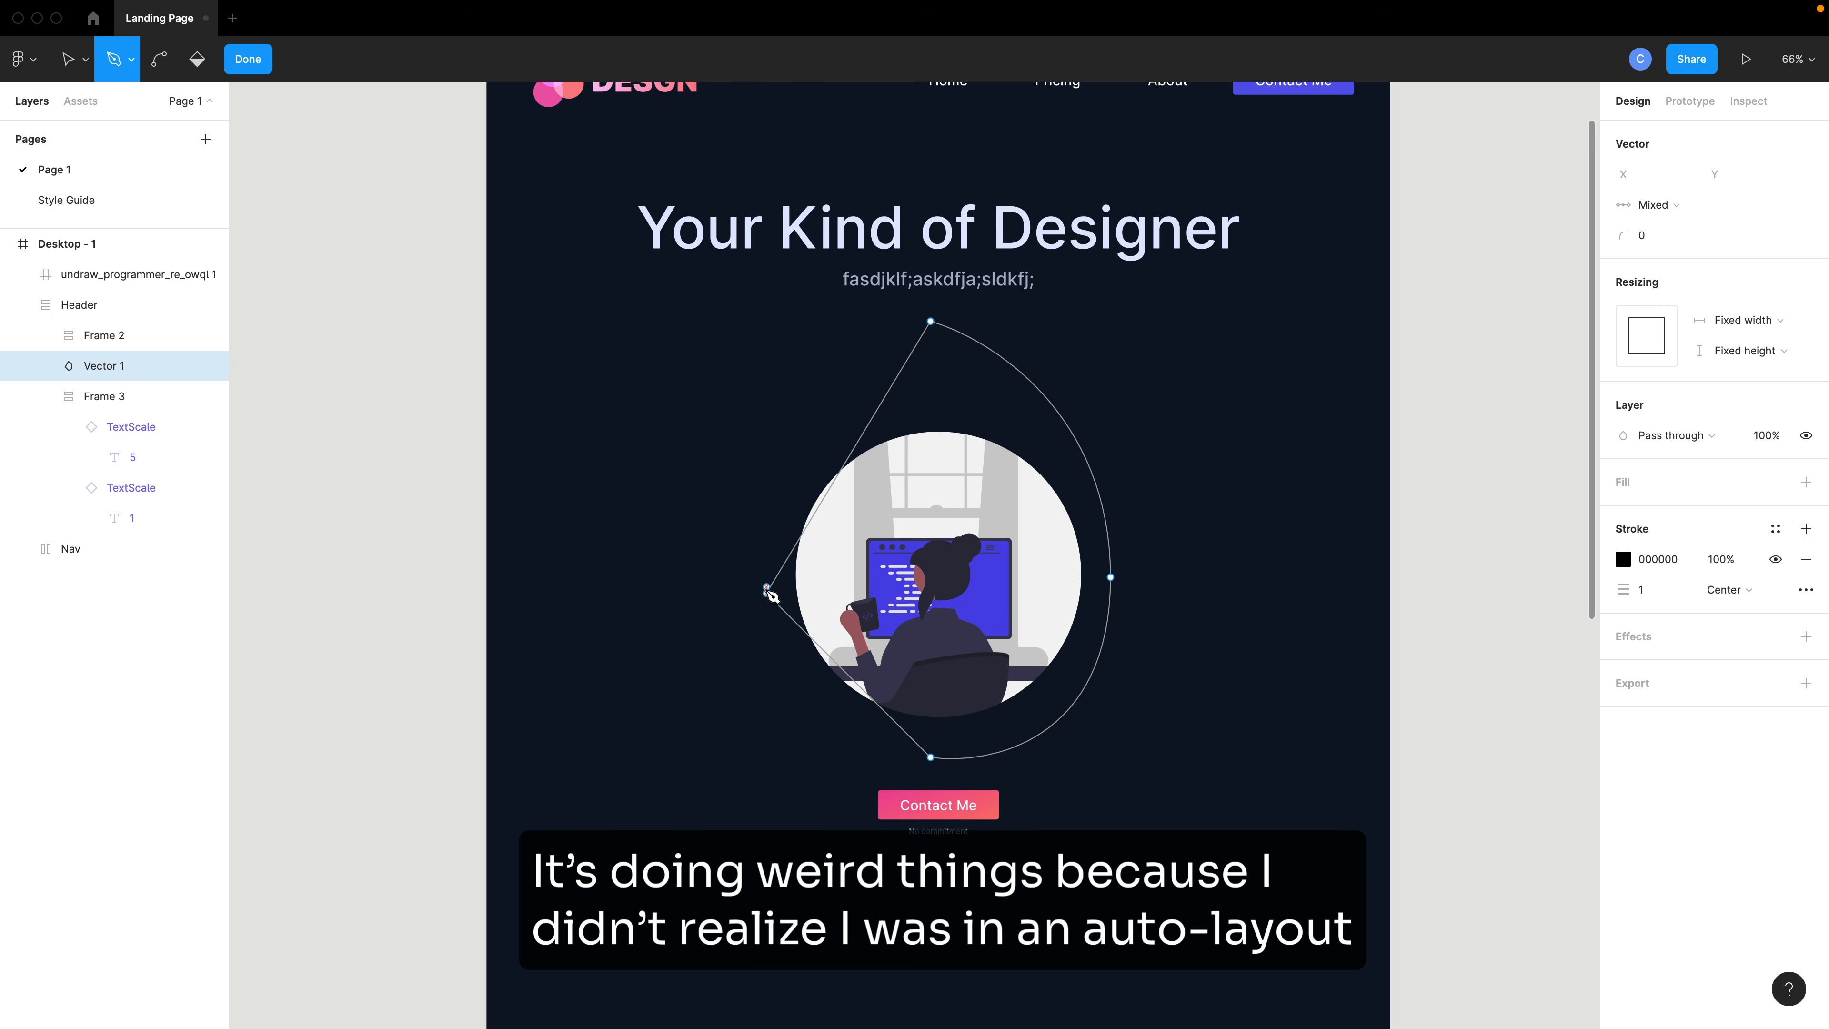
pyautogui.press('super+z')
pyautogui.click(767, 594)
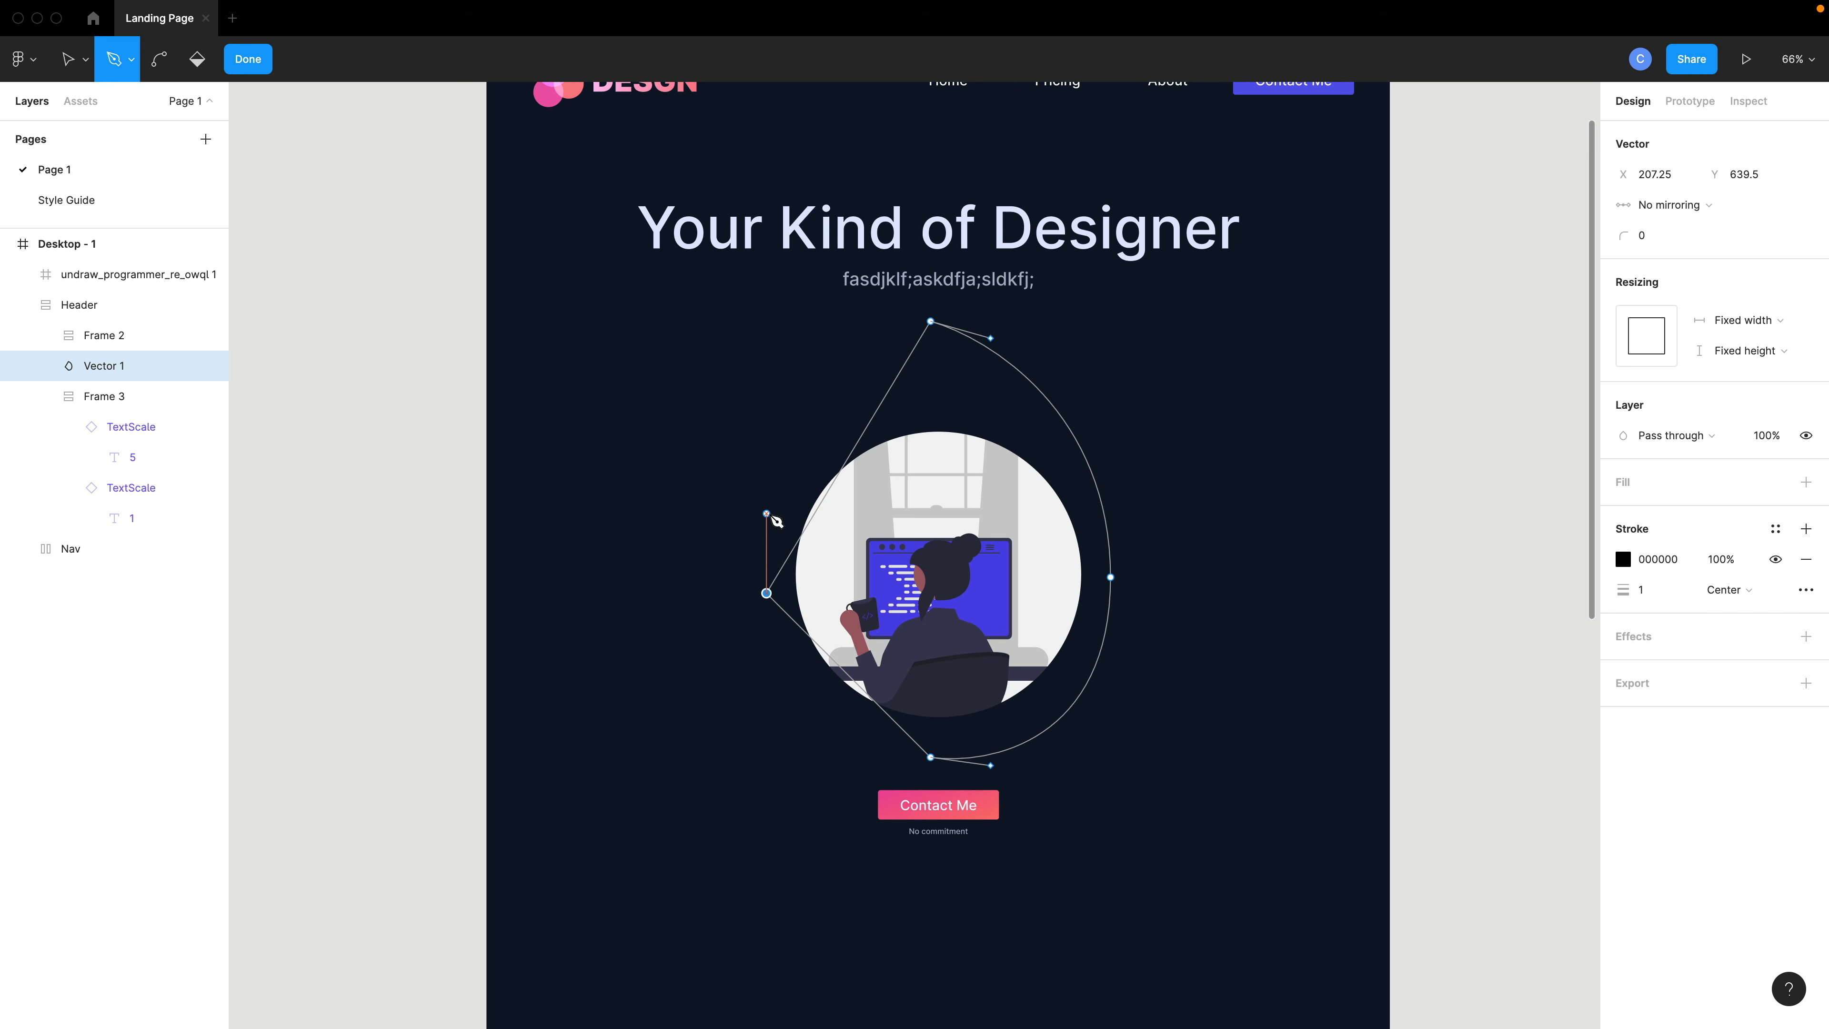
pyautogui.press('super+z')
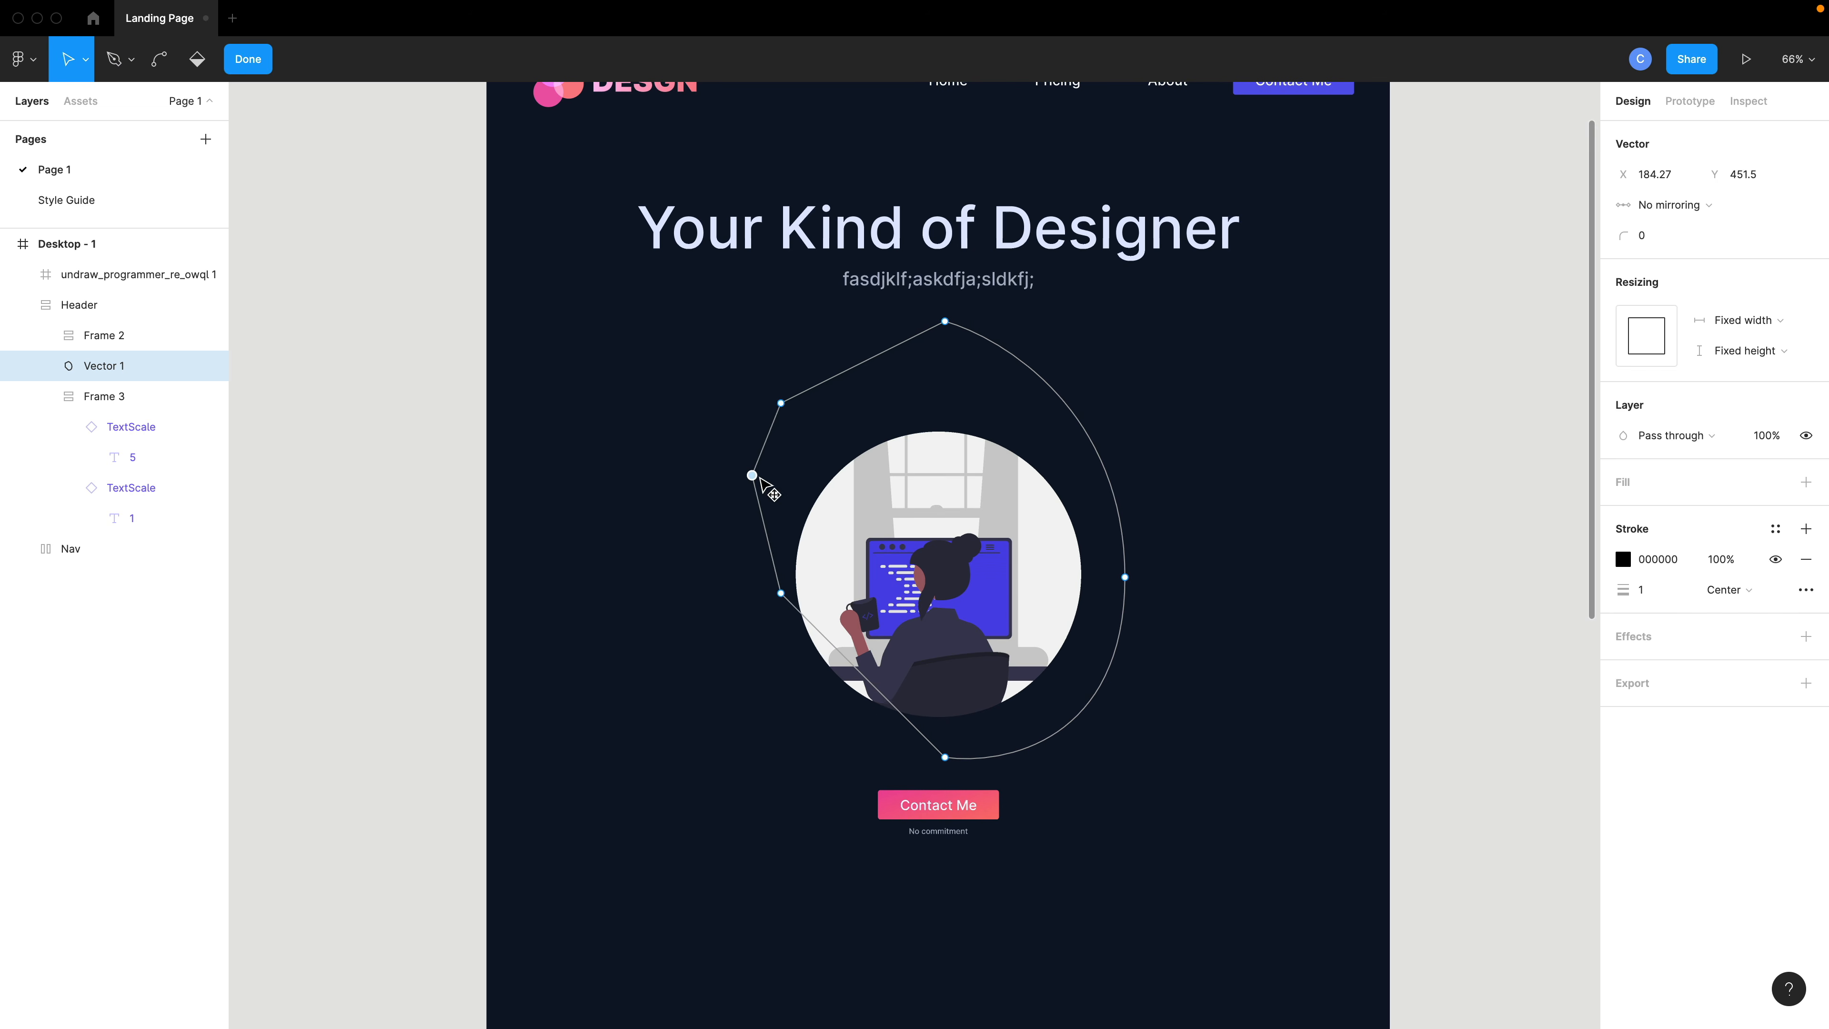
pyautogui.moveTo(761, 478); pyautogui.dragTo(767, 484)
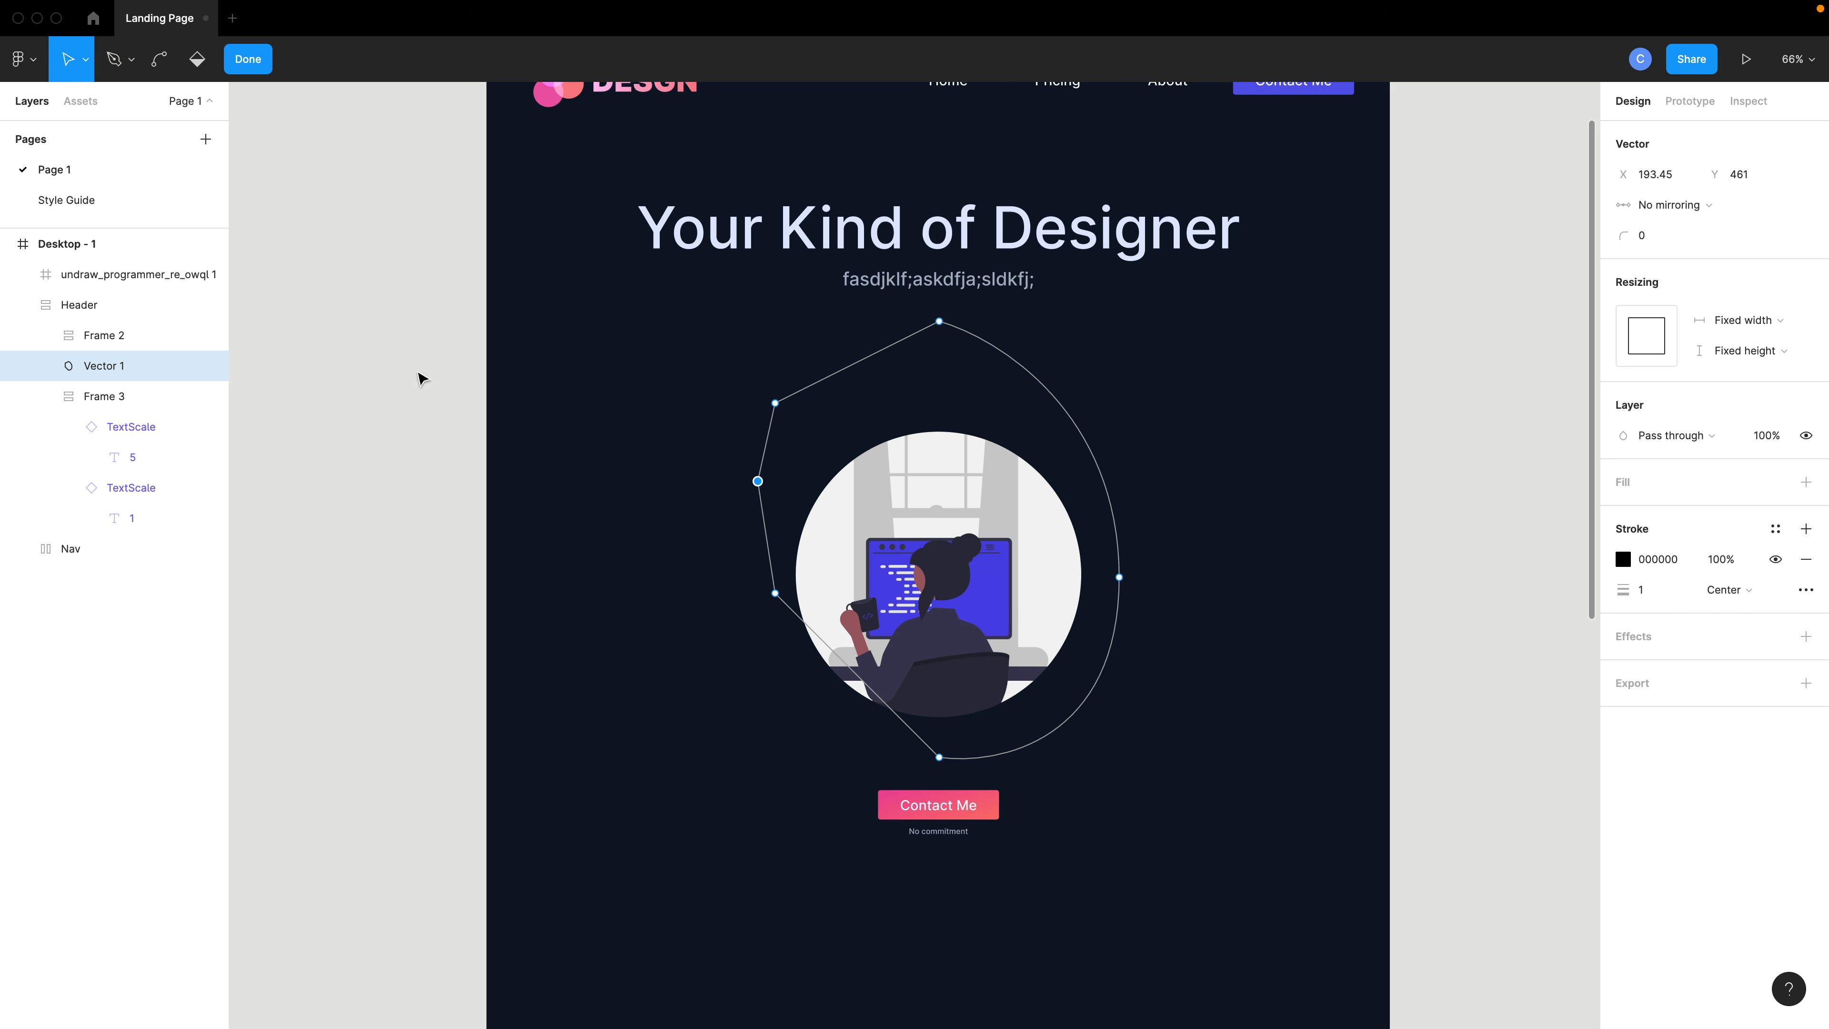
# - Switch to the Move tool and reshape the blob by dragging a group of its left anchor points outward
pyautogui.click(83, 64)
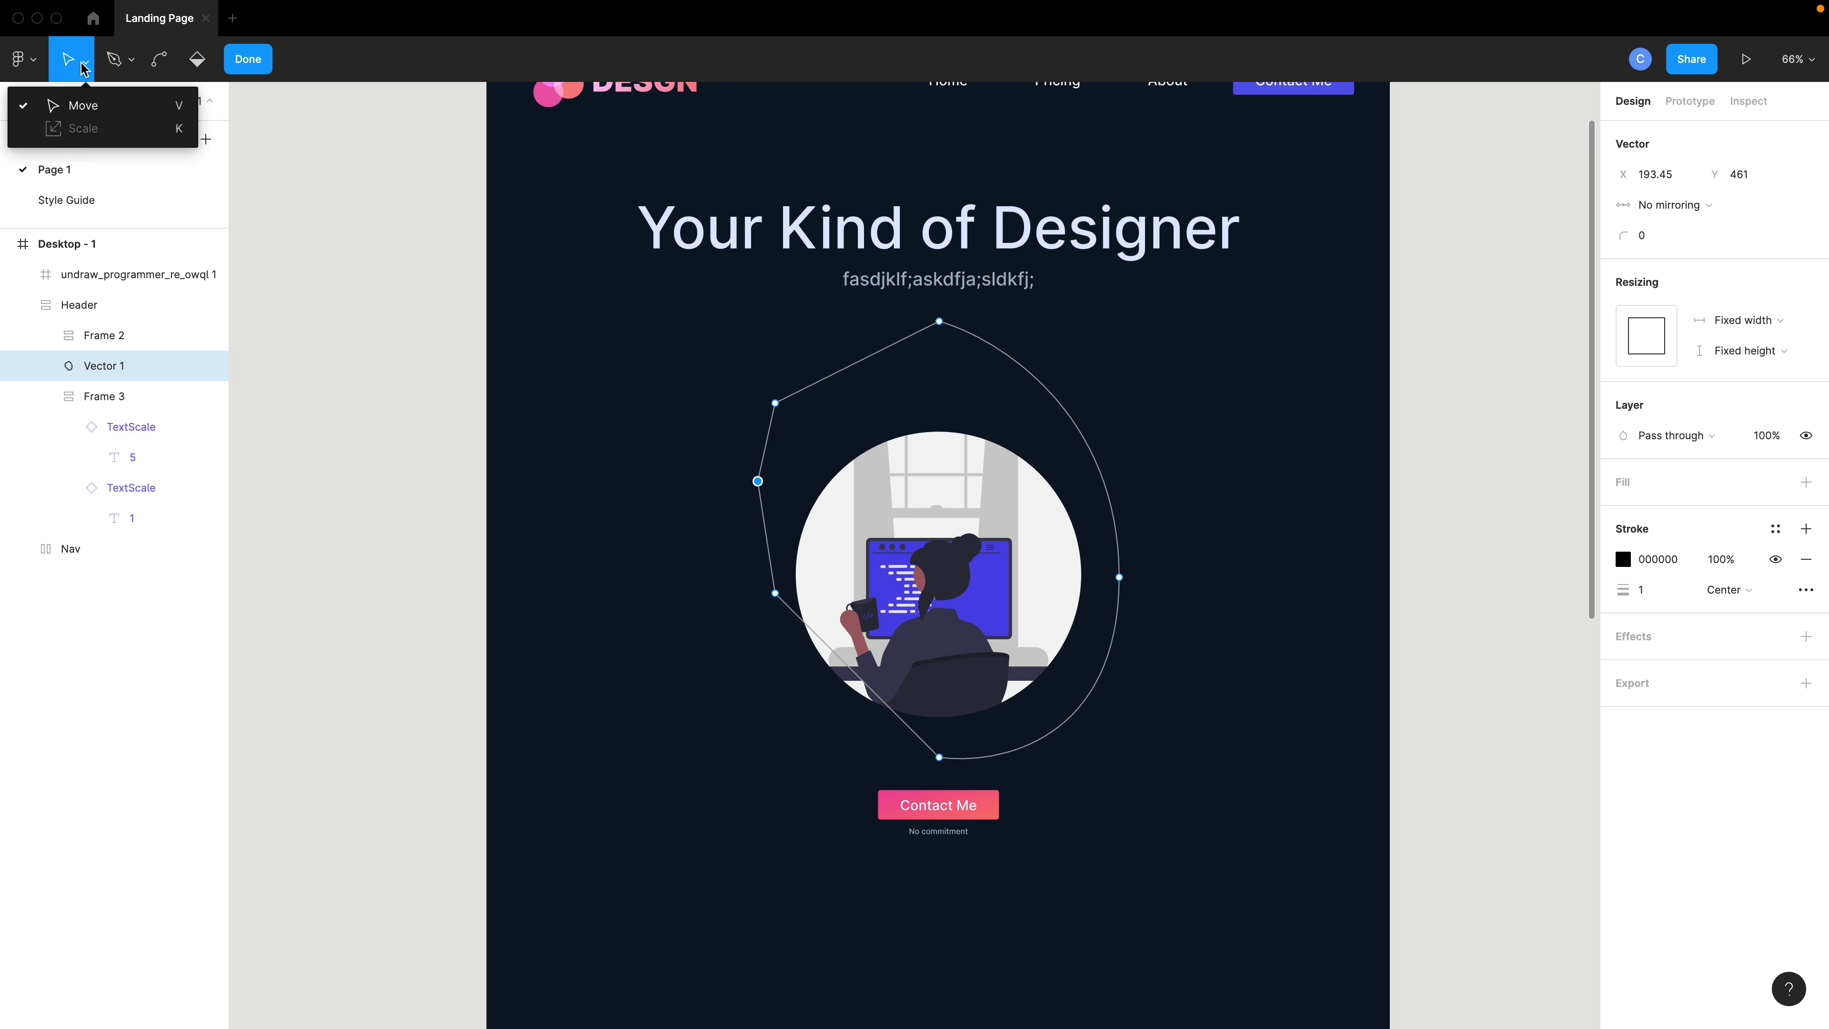
pyautogui.click(93, 102)
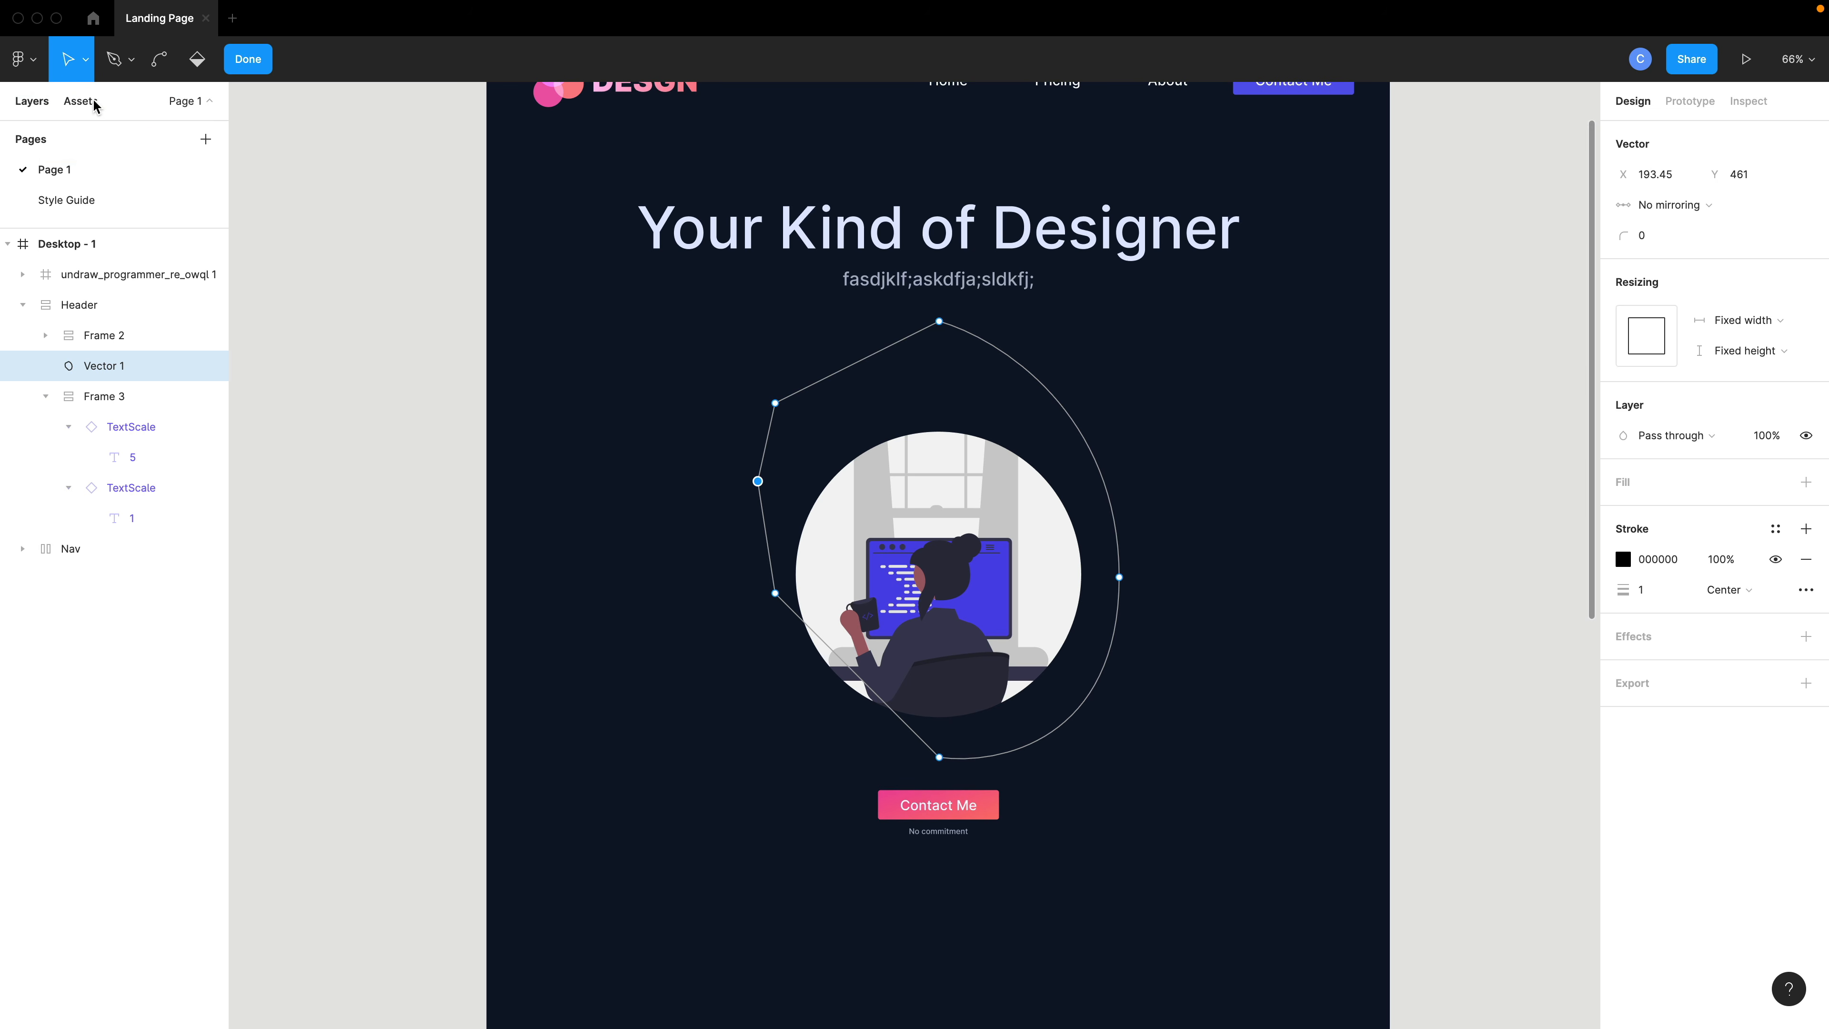
pyautogui.click(708, 369)
pyautogui.moveTo(731, 364); pyautogui.dragTo(789, 602)
pyautogui.moveTo(758, 480); pyautogui.dragTo(803, 489)
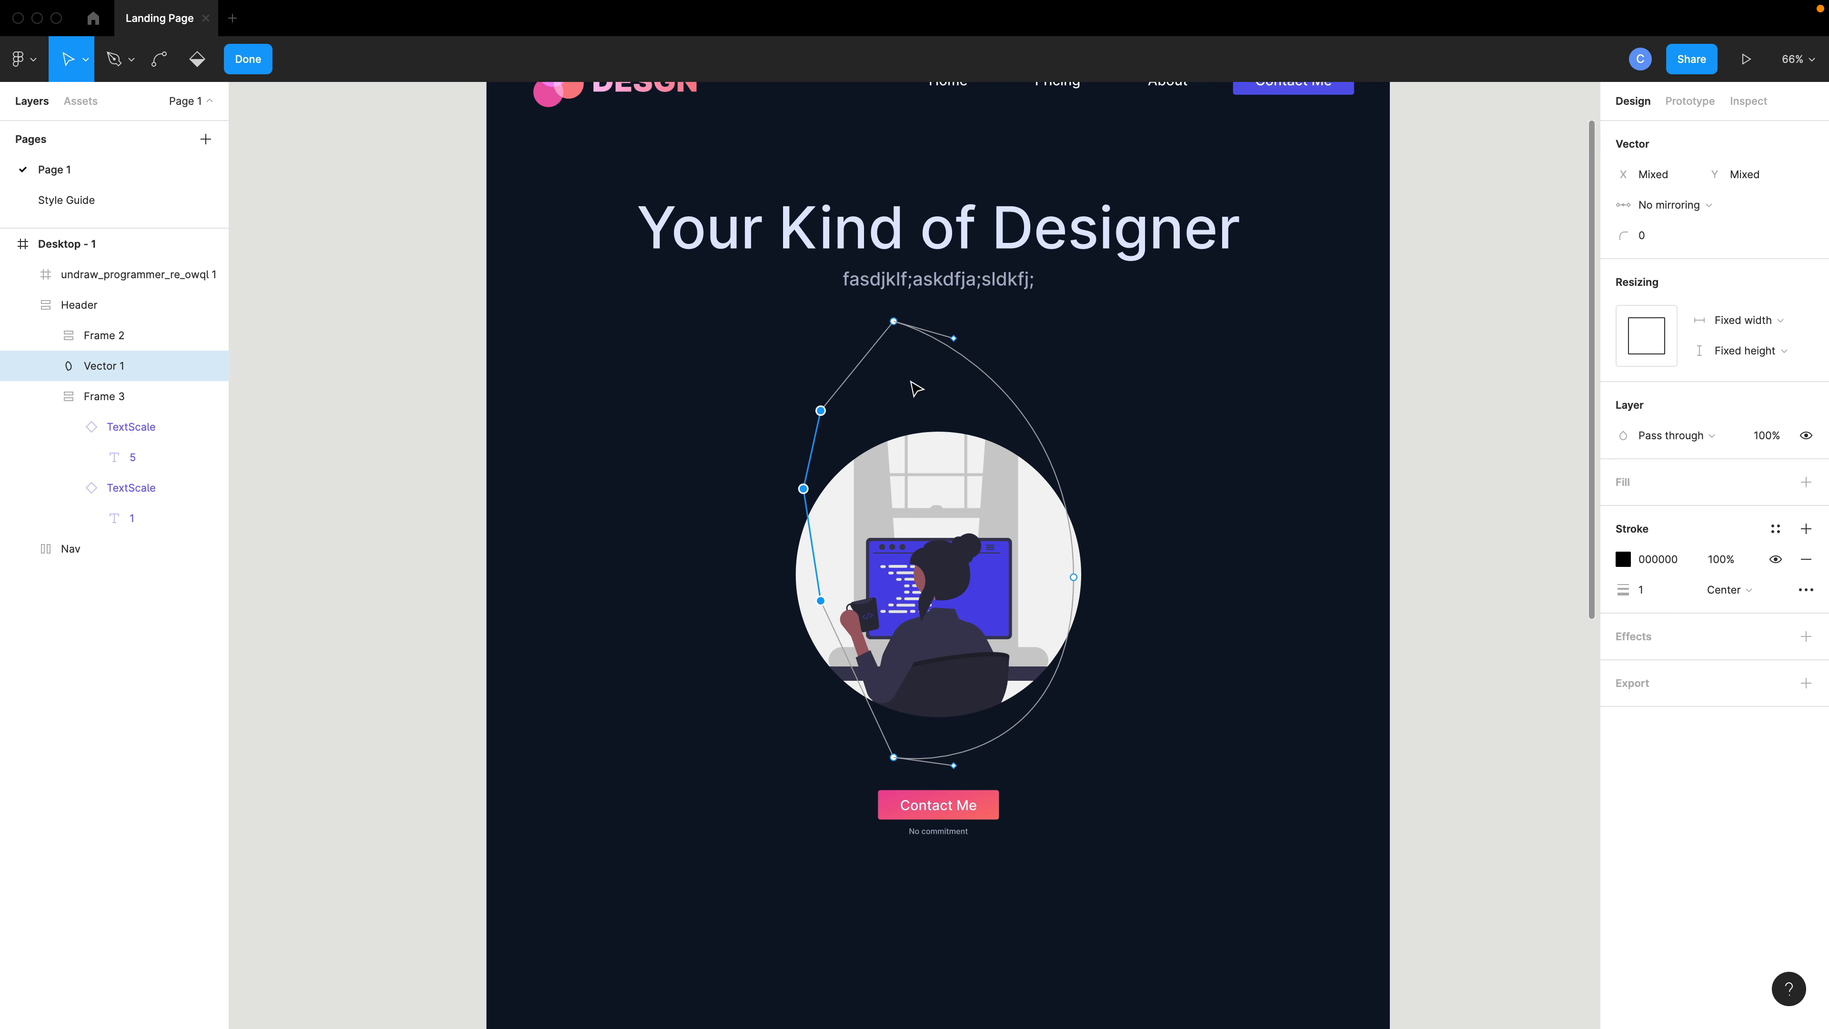
pyautogui.moveTo(821, 601); pyautogui.dragTo(819, 642)
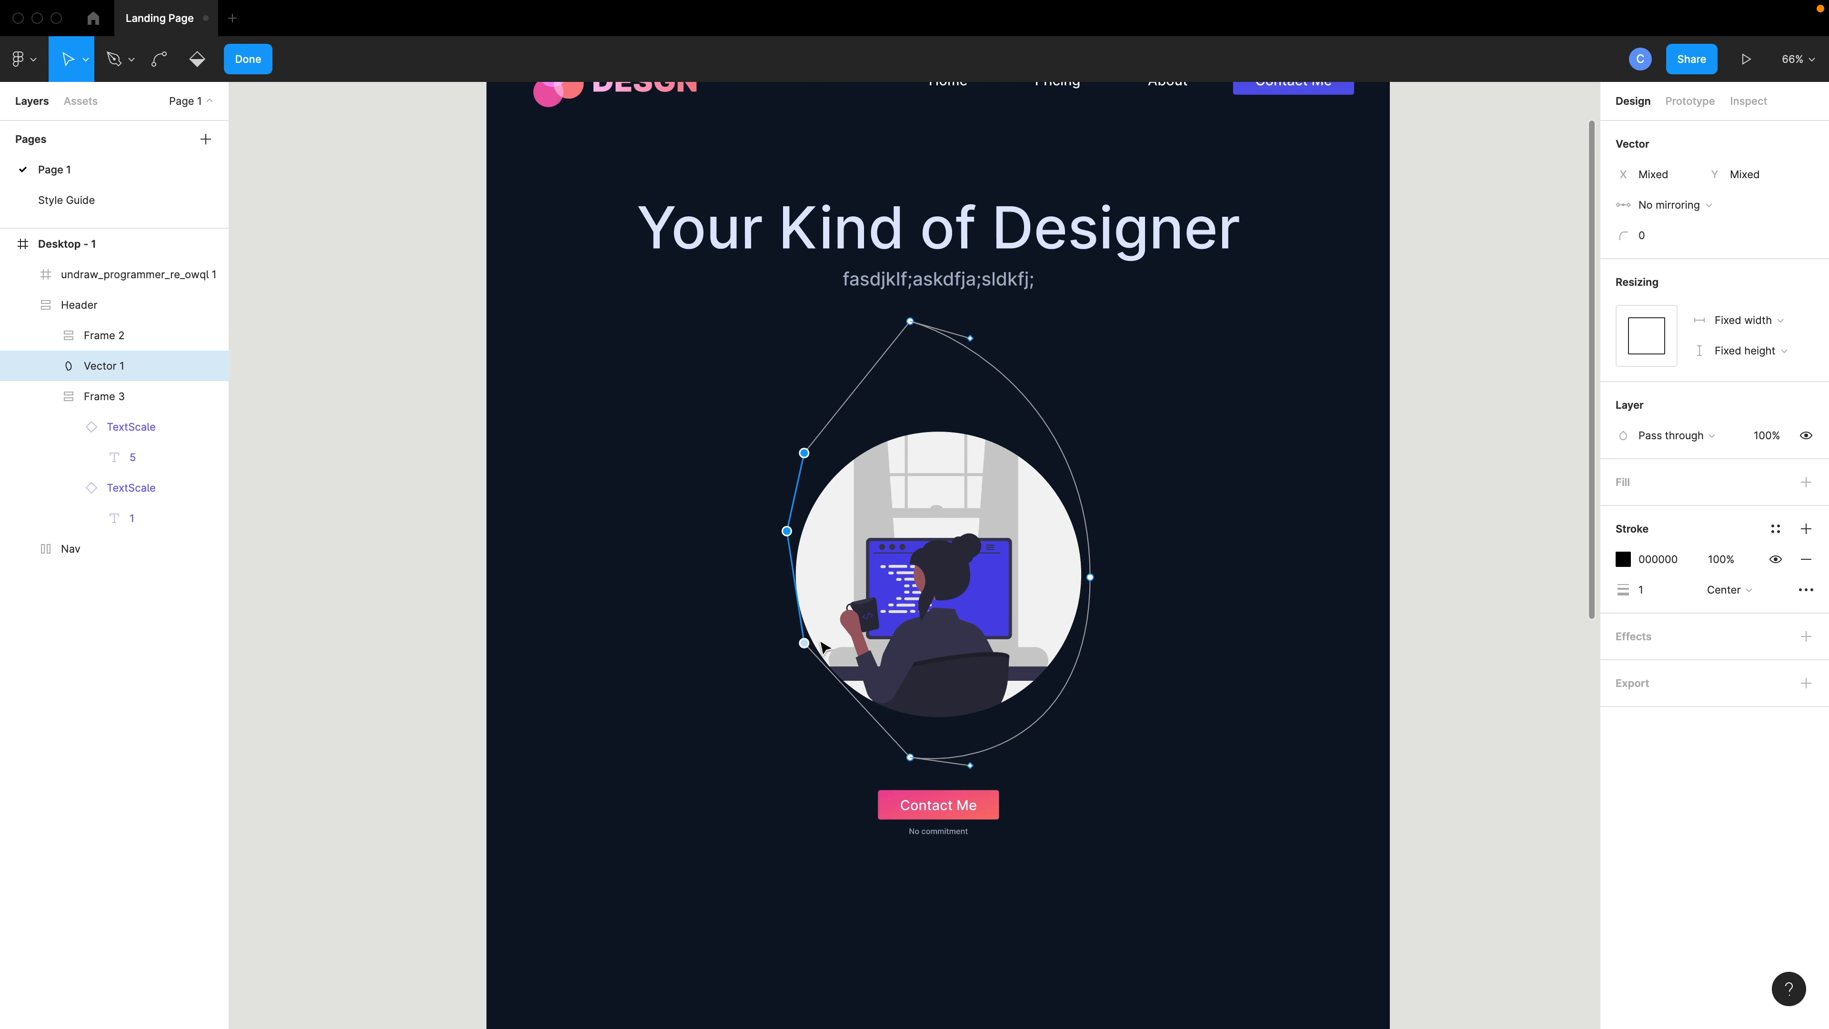
pyautogui.click(1201, 621)
pyautogui.click(925, 329)
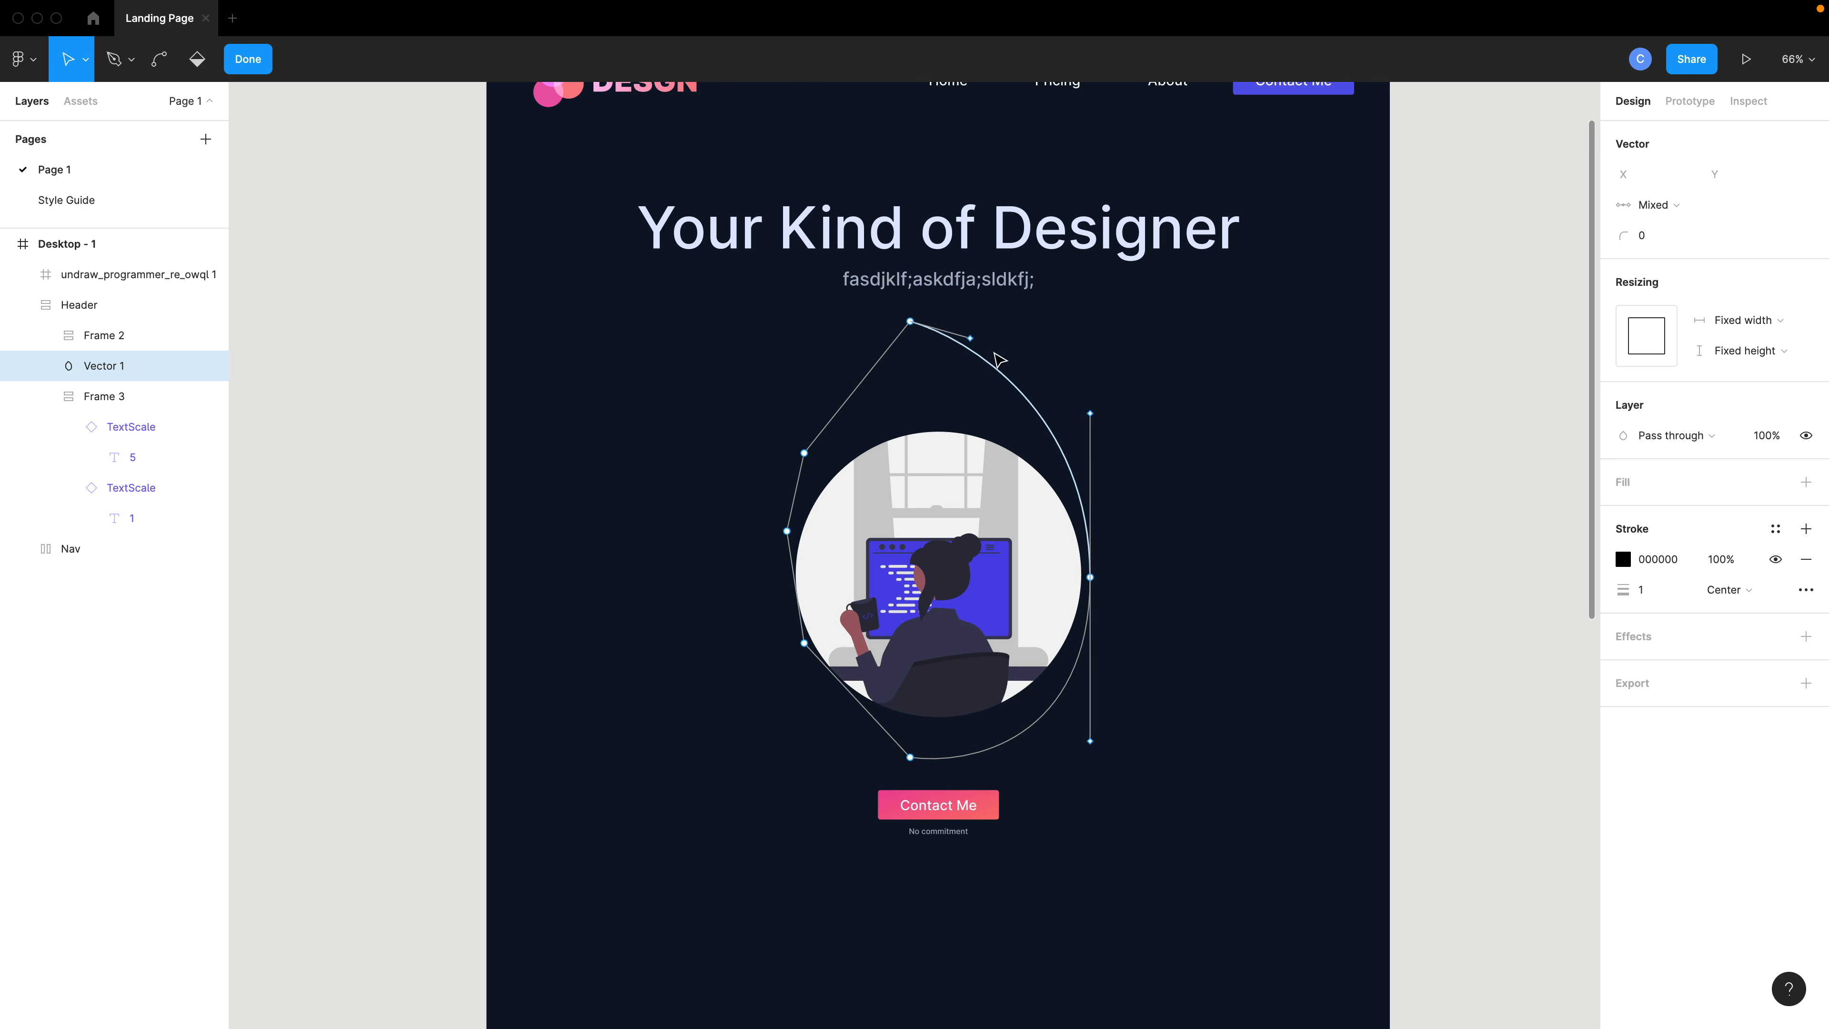
# - Try applying a color style to the blob's stroke, then undo it
pyautogui.click(1776, 530)
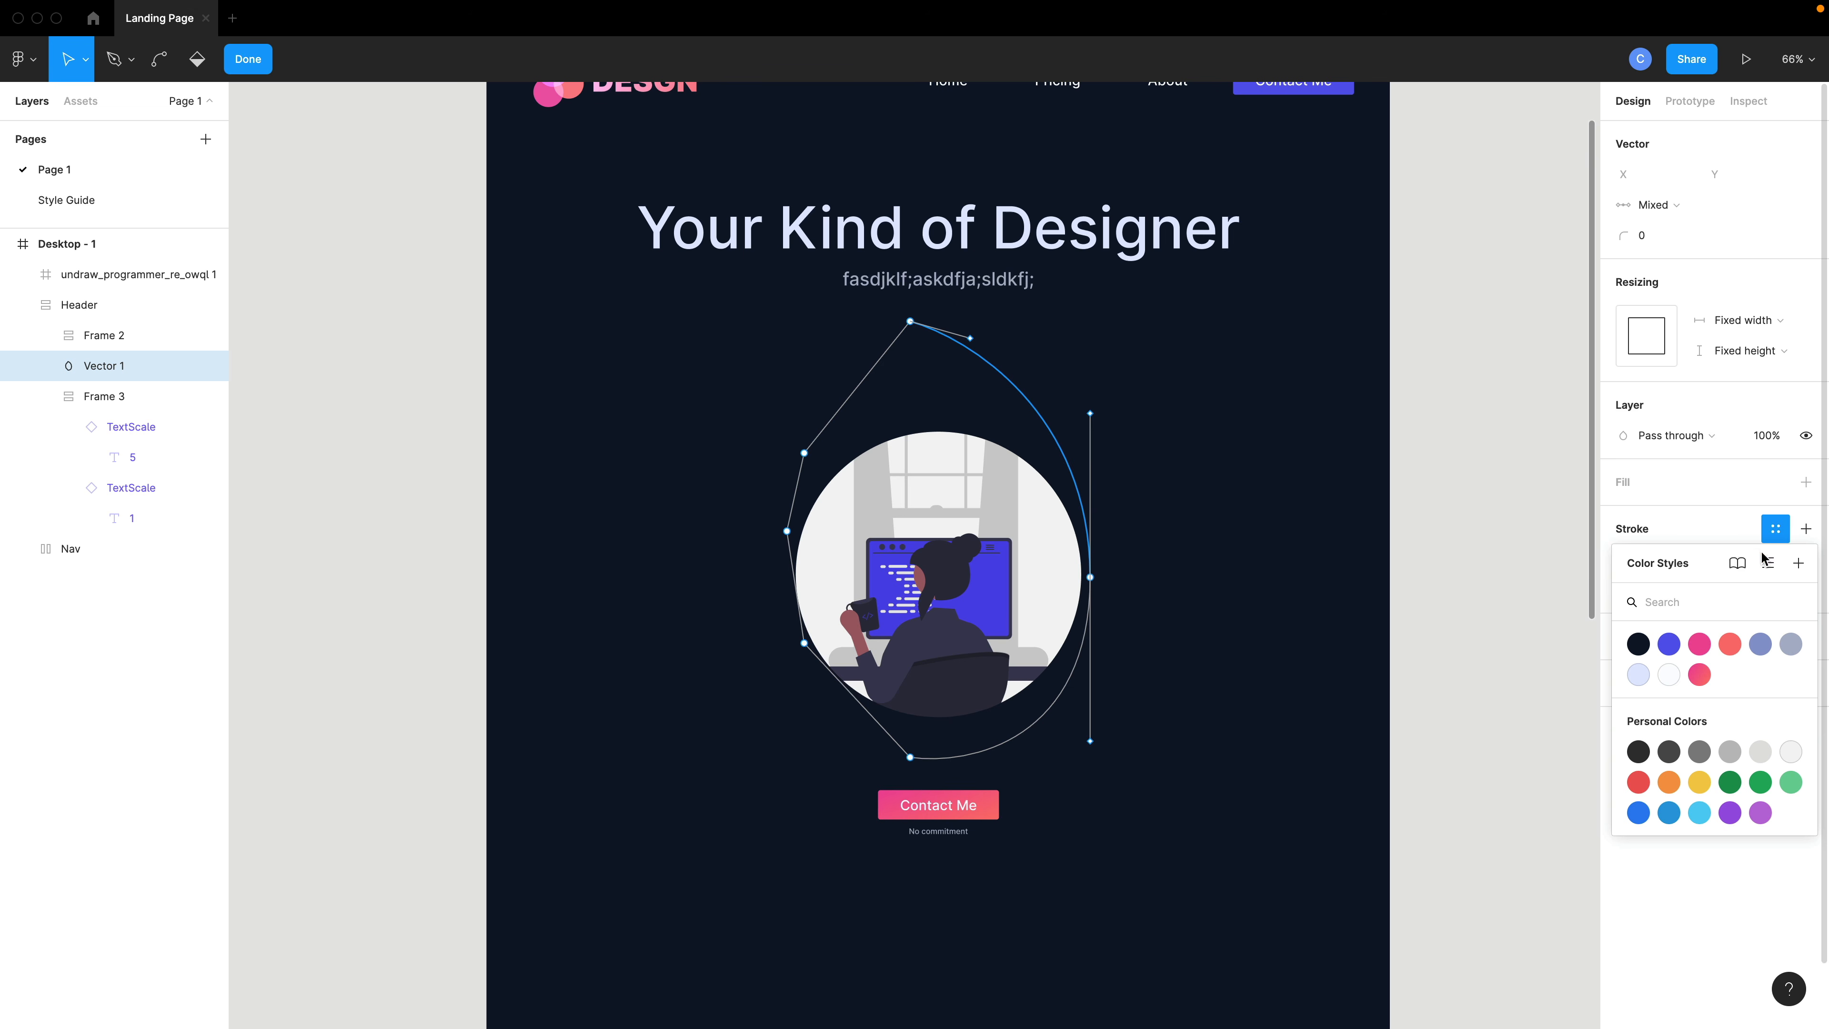
pyautogui.click(1696, 643)
pyautogui.press('super+z')
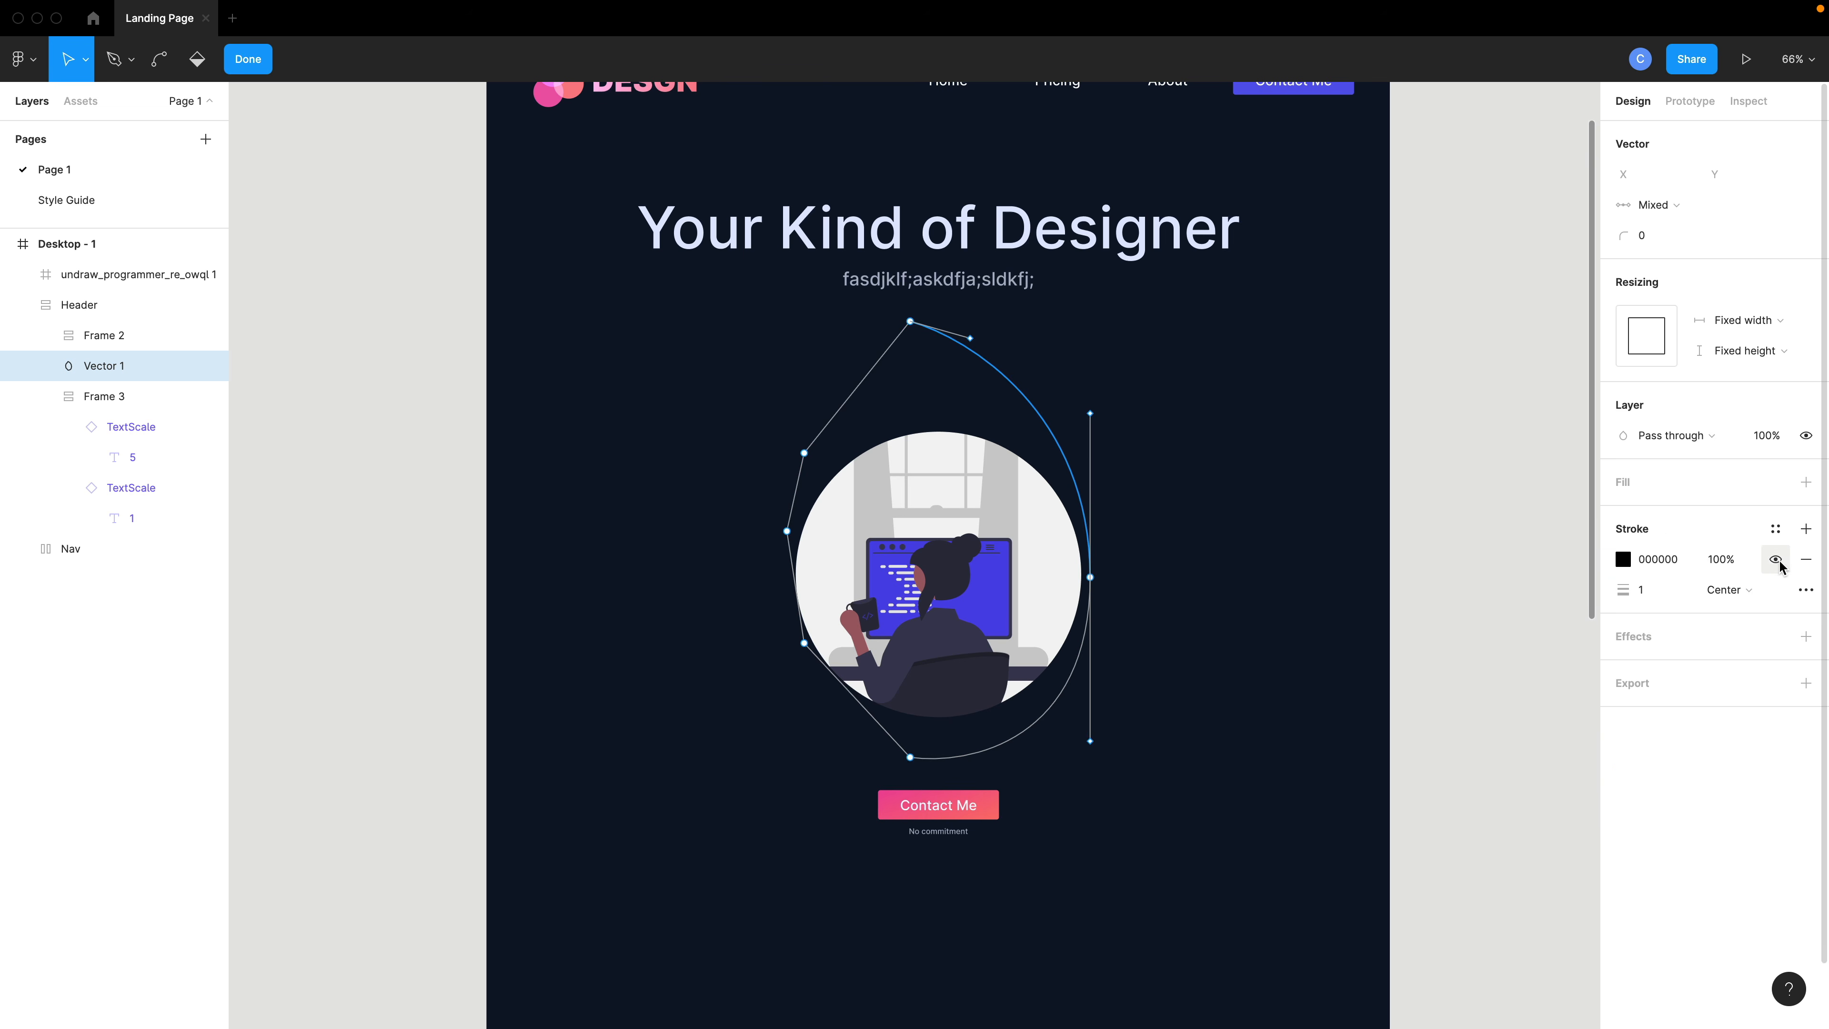
# - Replace the blob's stroke with an Accent2 fill and pull its bottom anchor point lower
pyautogui.click(1805, 560)
pyautogui.click(1806, 488)
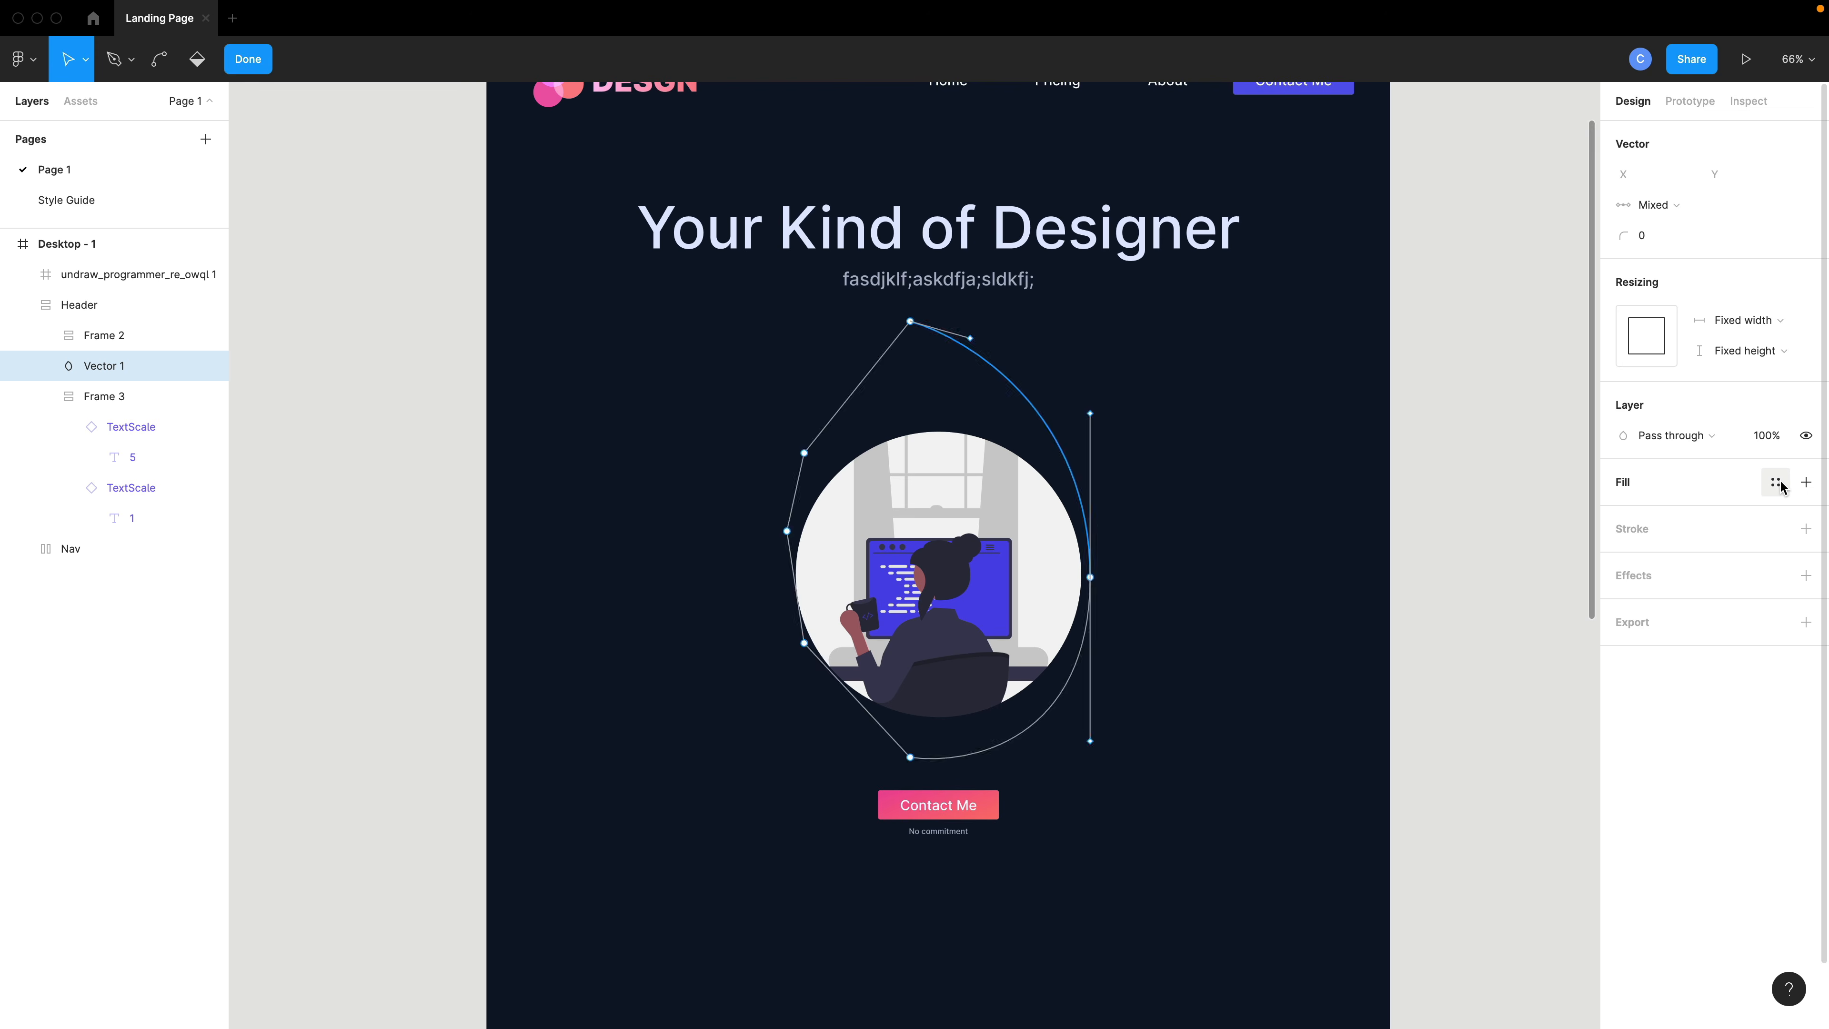
pyautogui.click(1776, 482)
pyautogui.click(1703, 602)
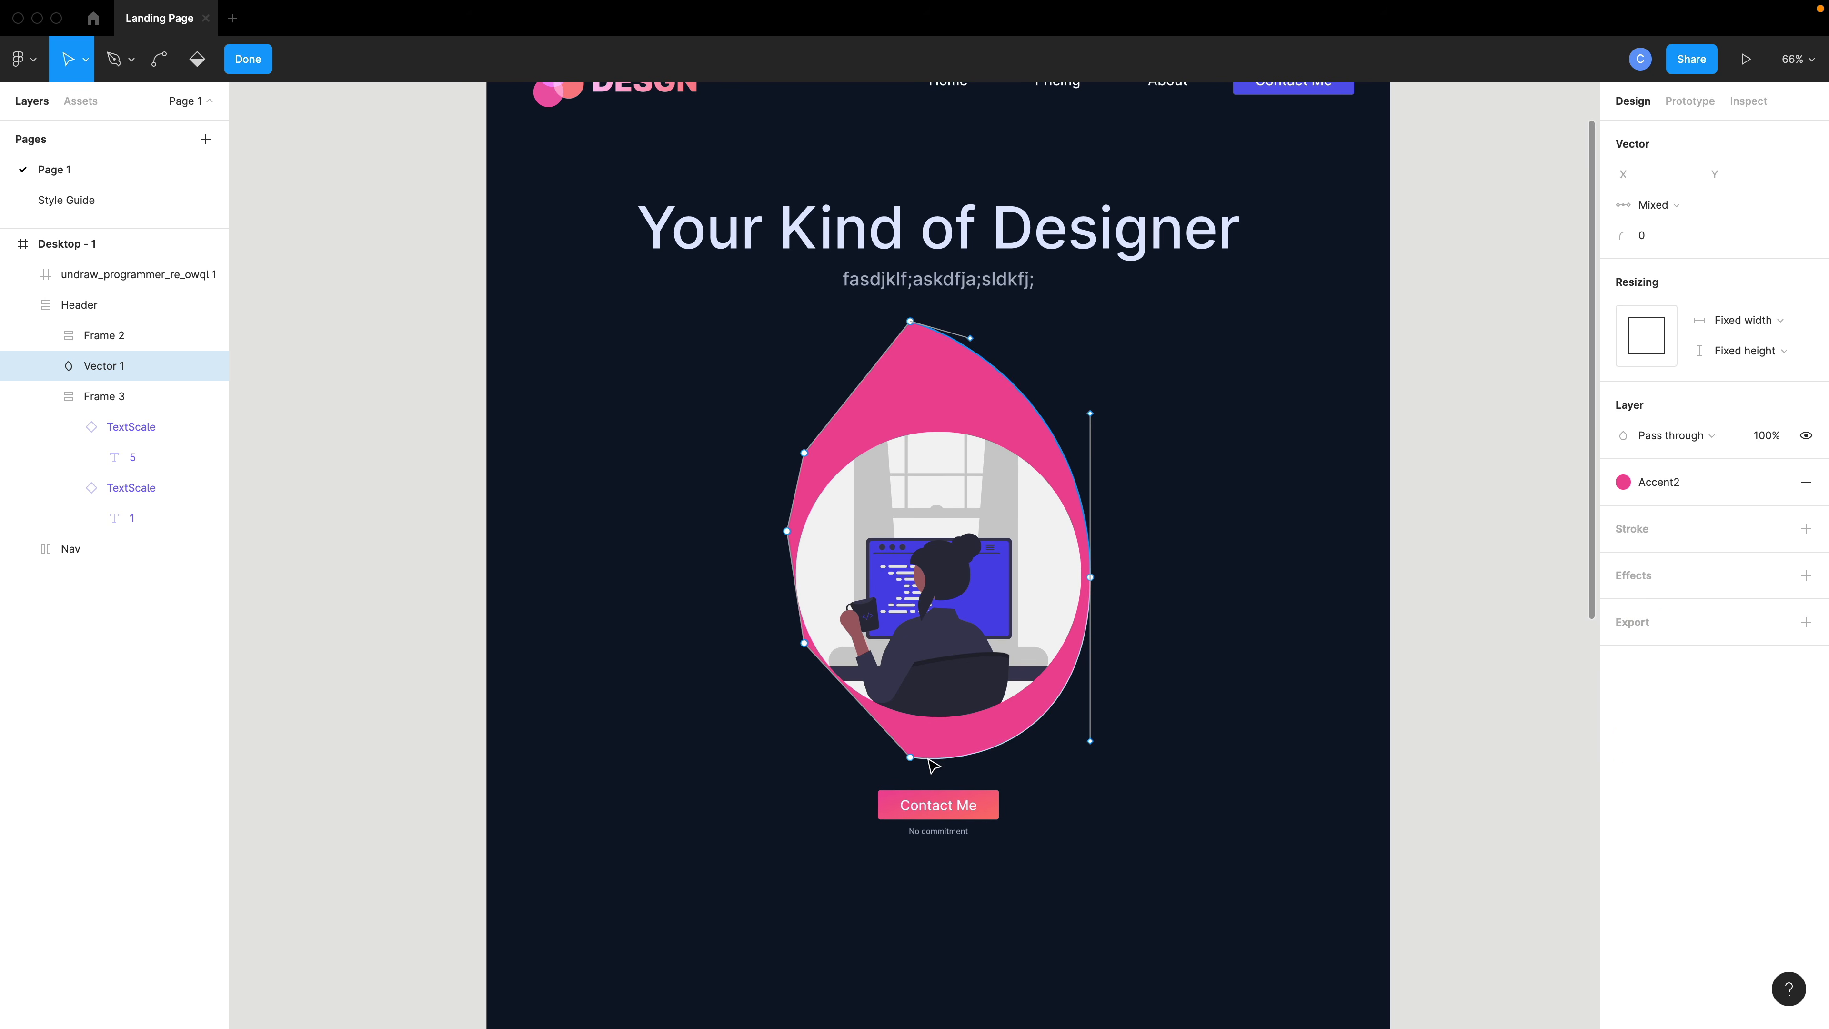
pyautogui.moveTo(916, 759); pyautogui.dragTo(947, 848)
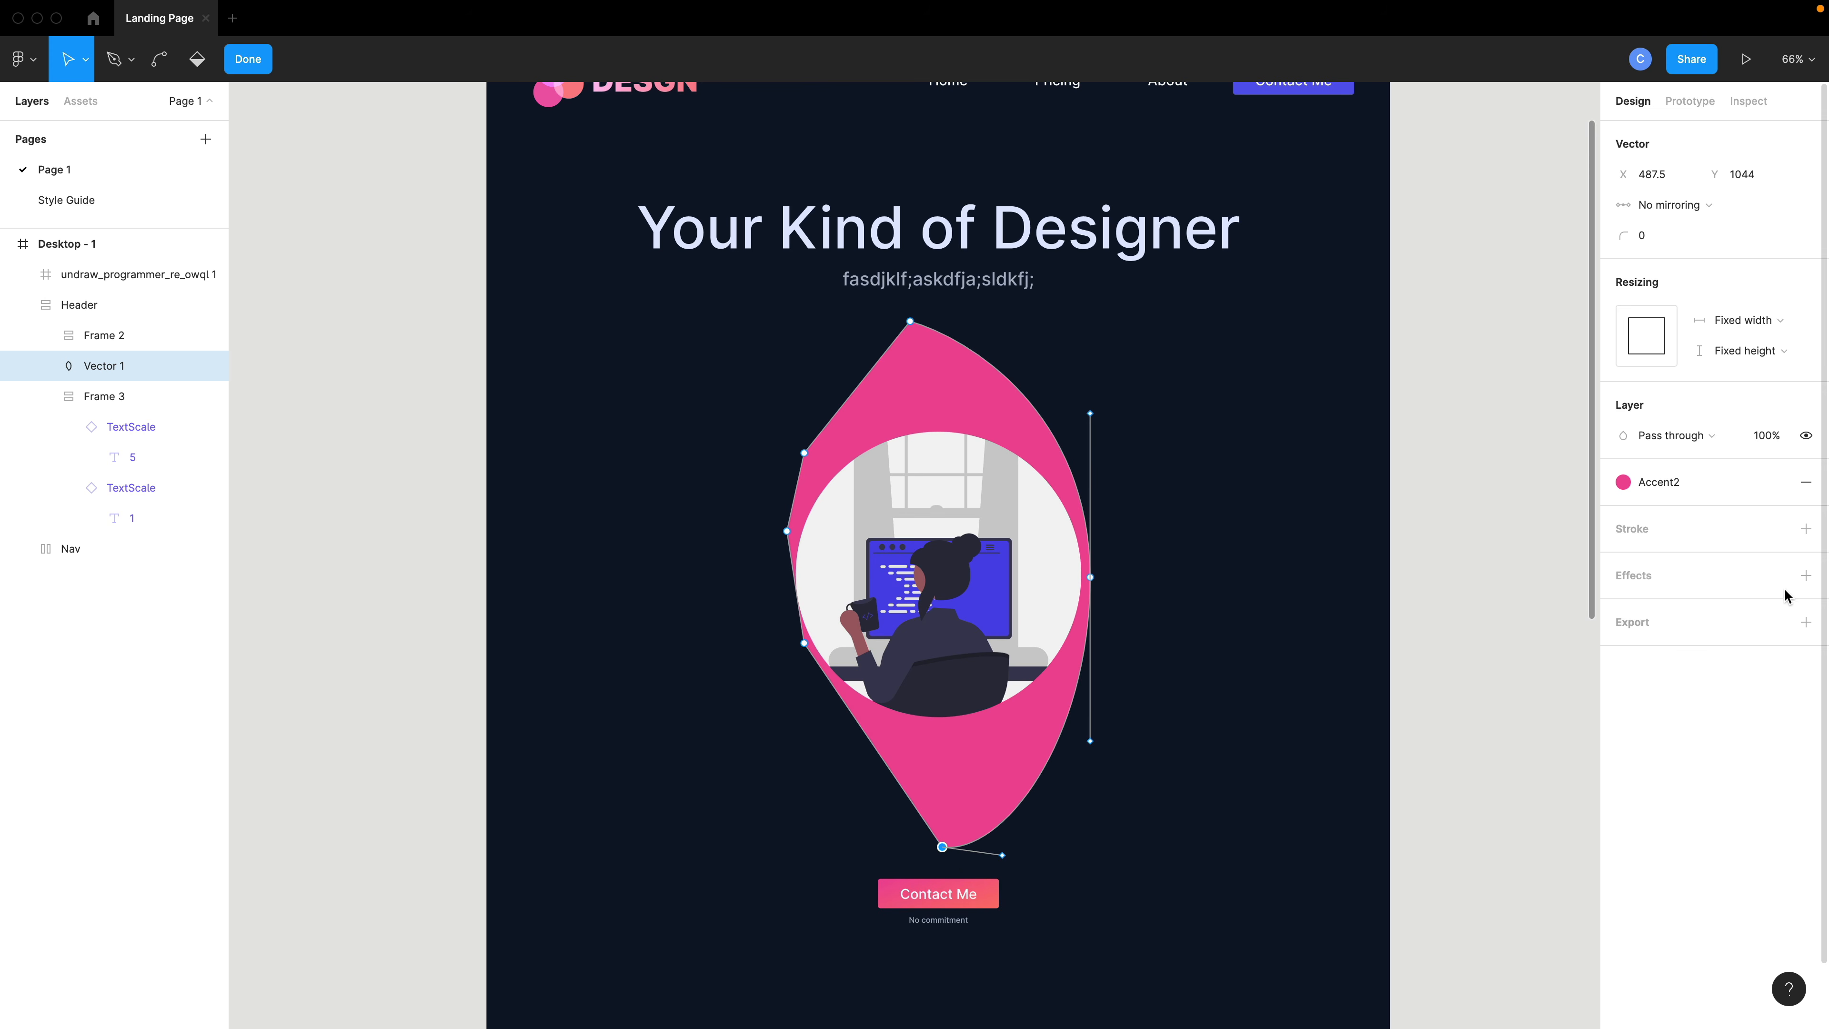
# - Add a Layer blur effect to the blob and set the blur to 200
pyautogui.click(1806, 577)
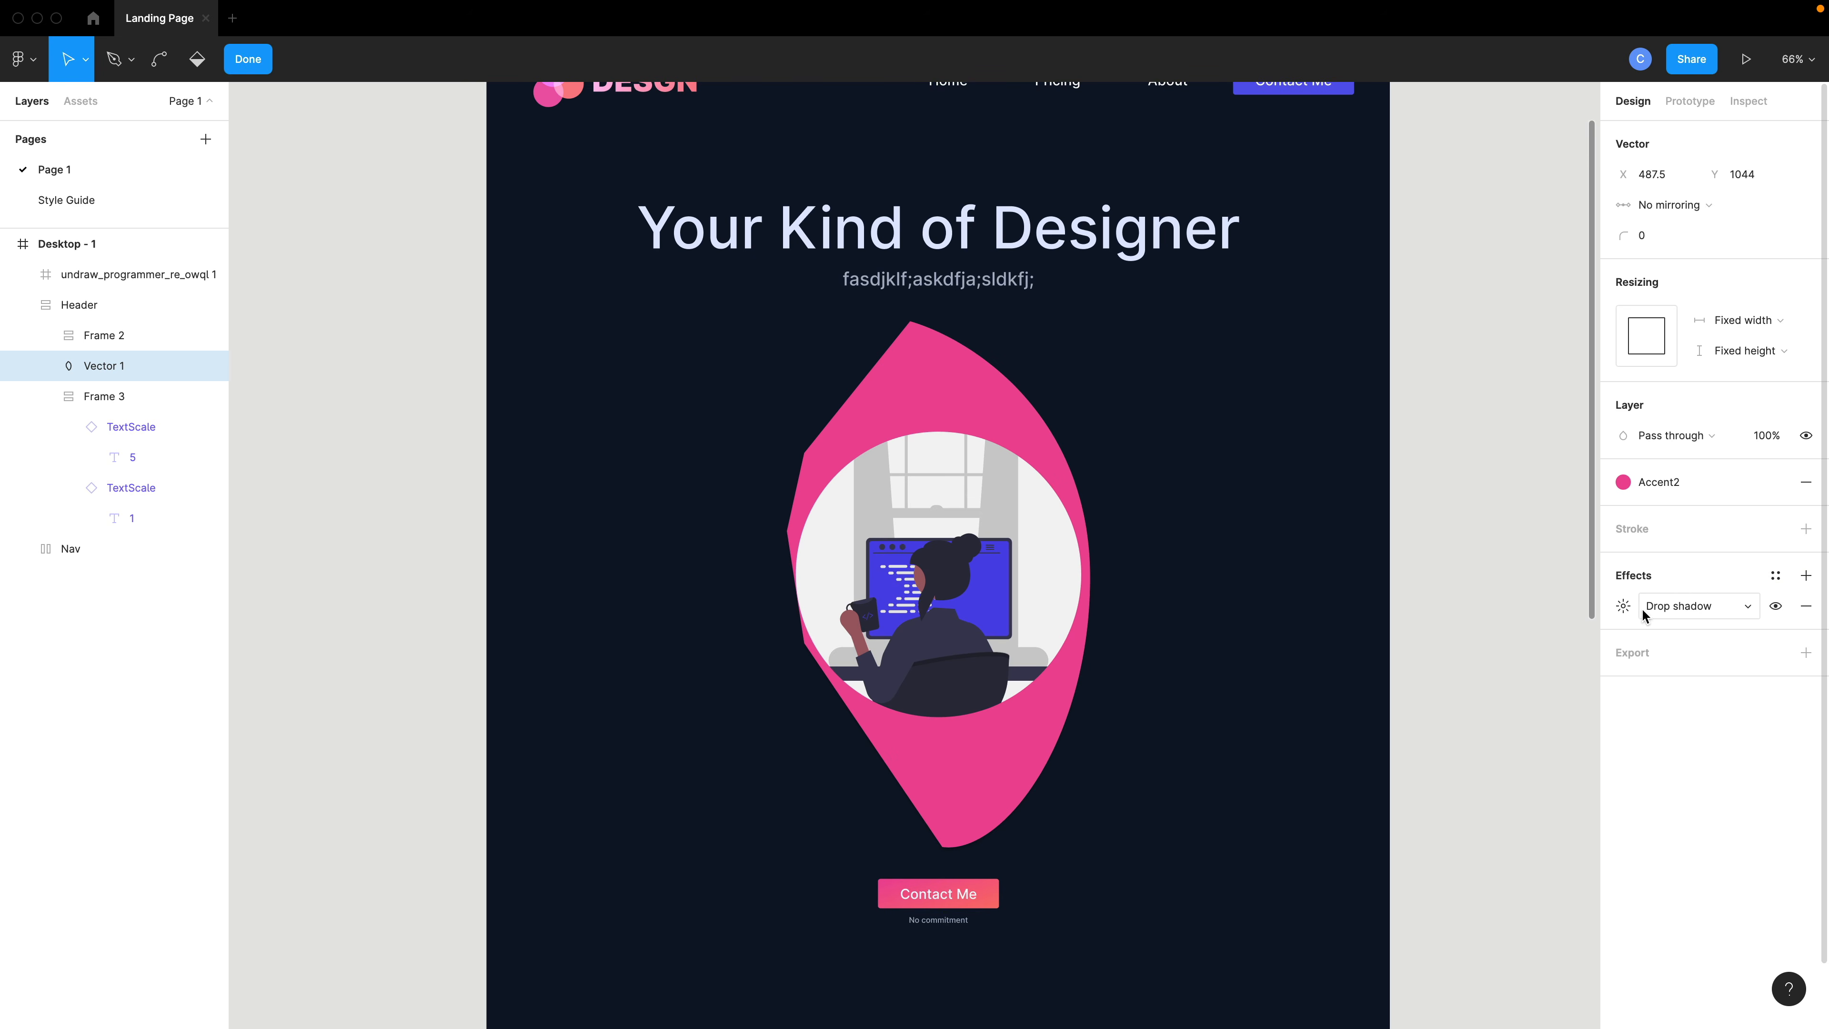
pyautogui.click(1624, 607)
pyautogui.click(1670, 606)
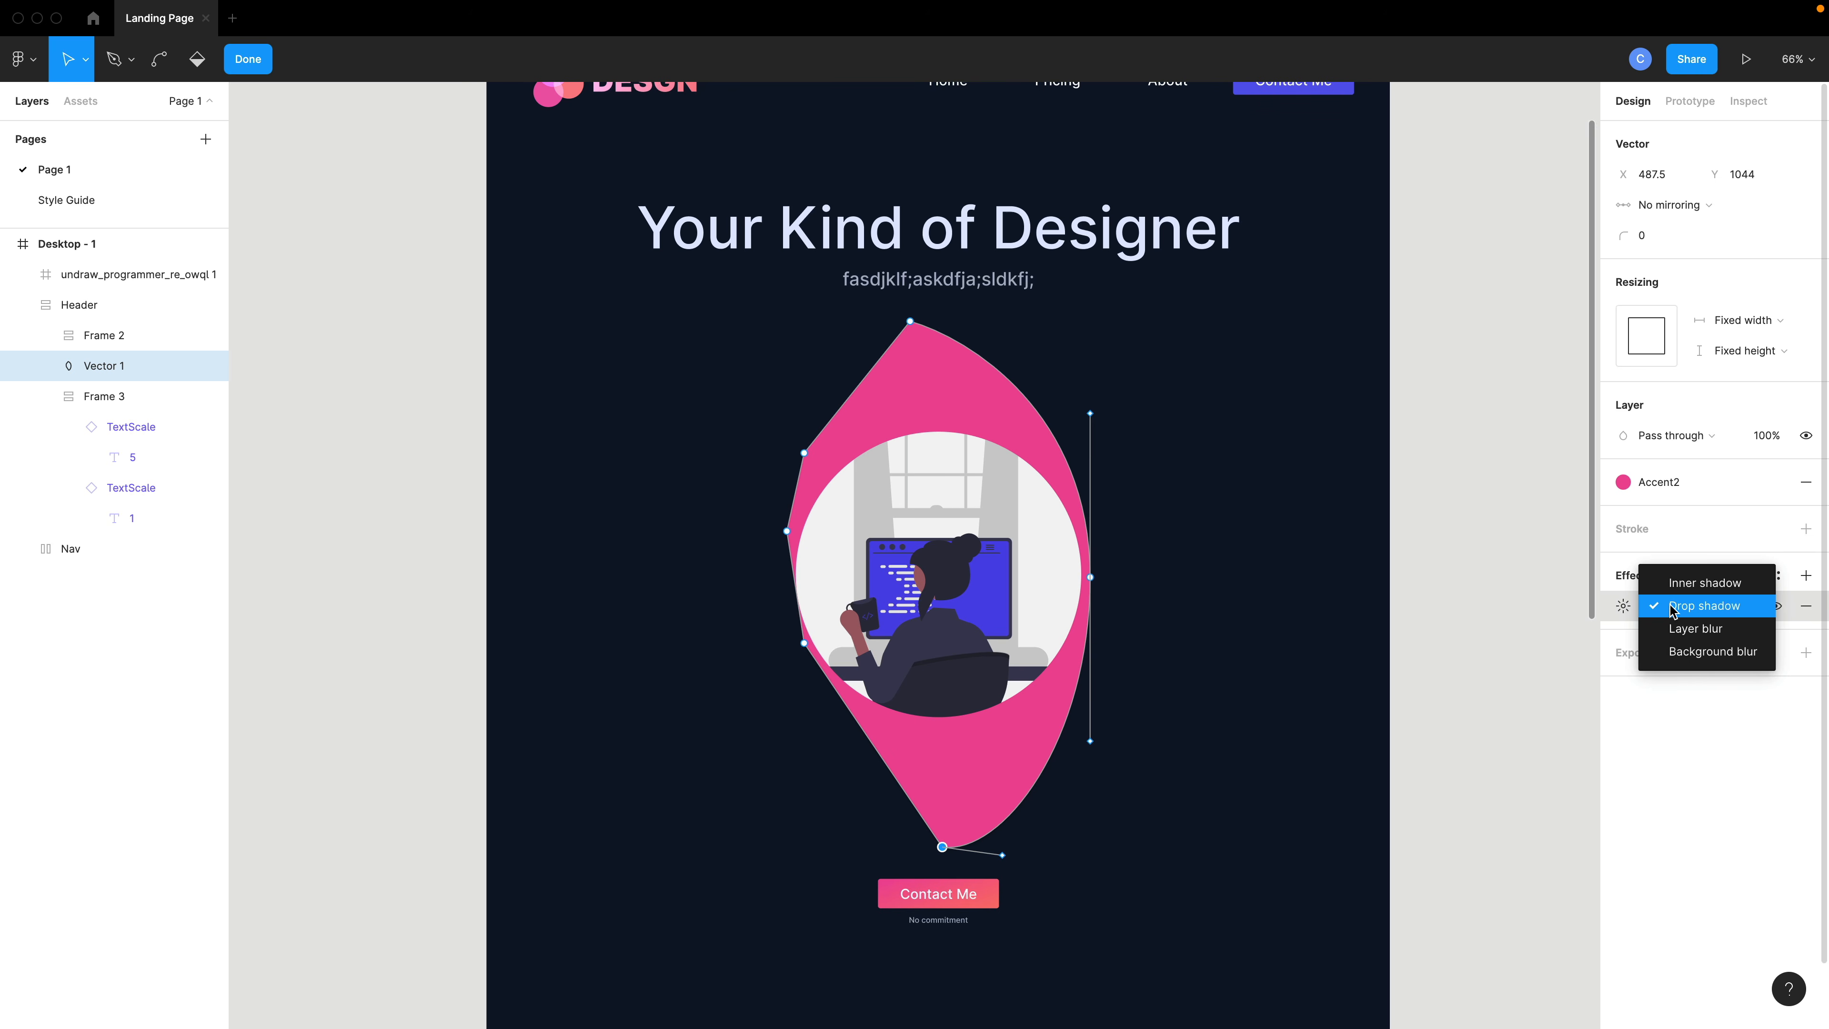
pyautogui.click(1695, 629)
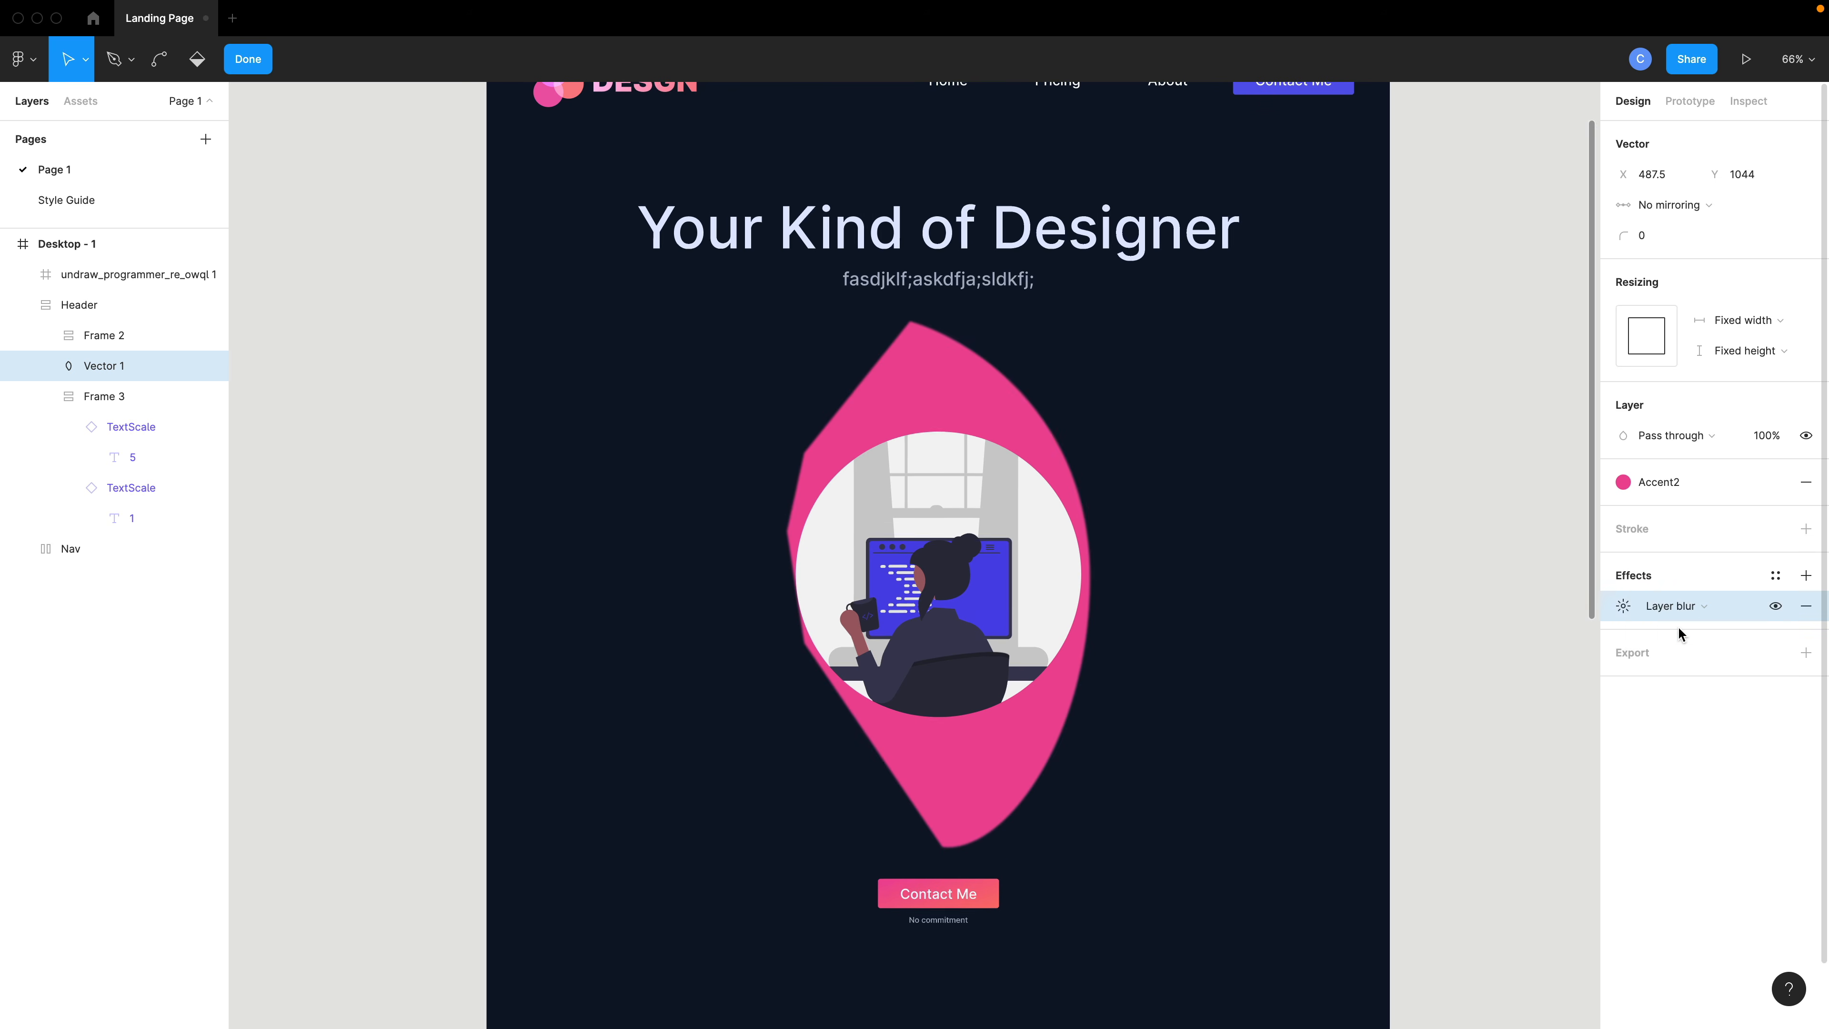
pyautogui.click(1624, 606)
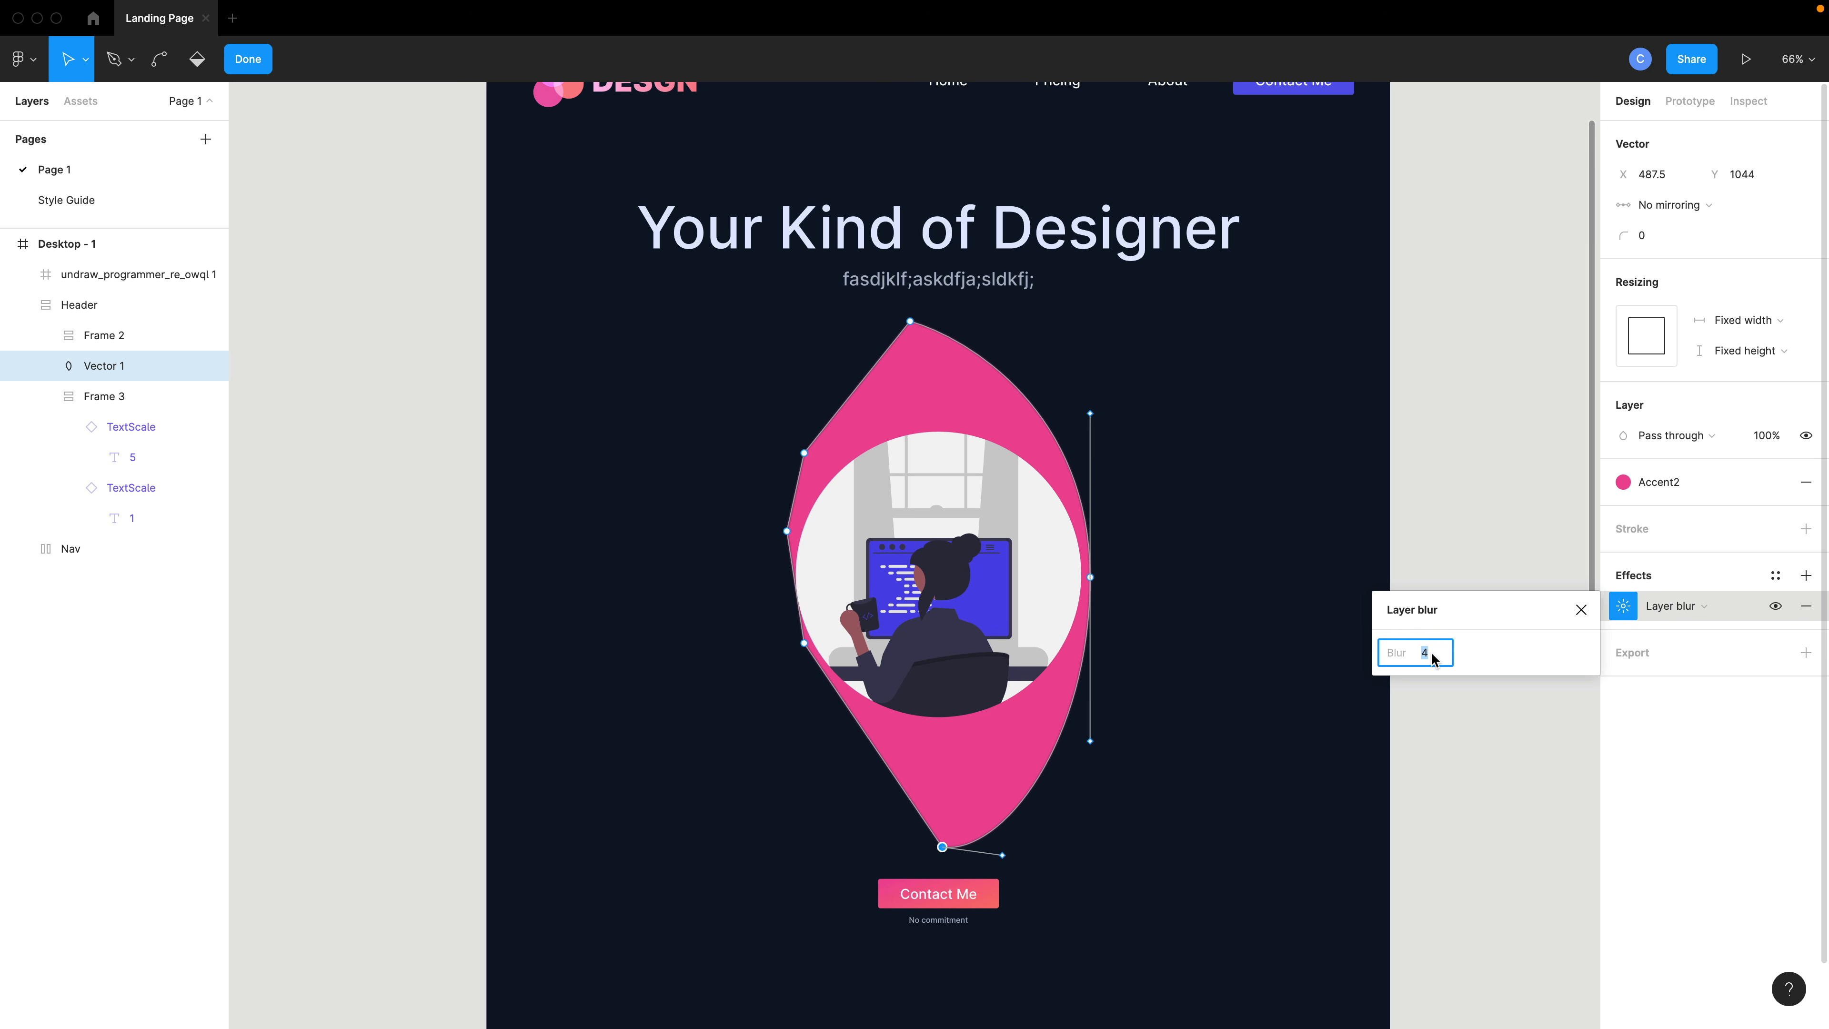
pyautogui.press('Return')
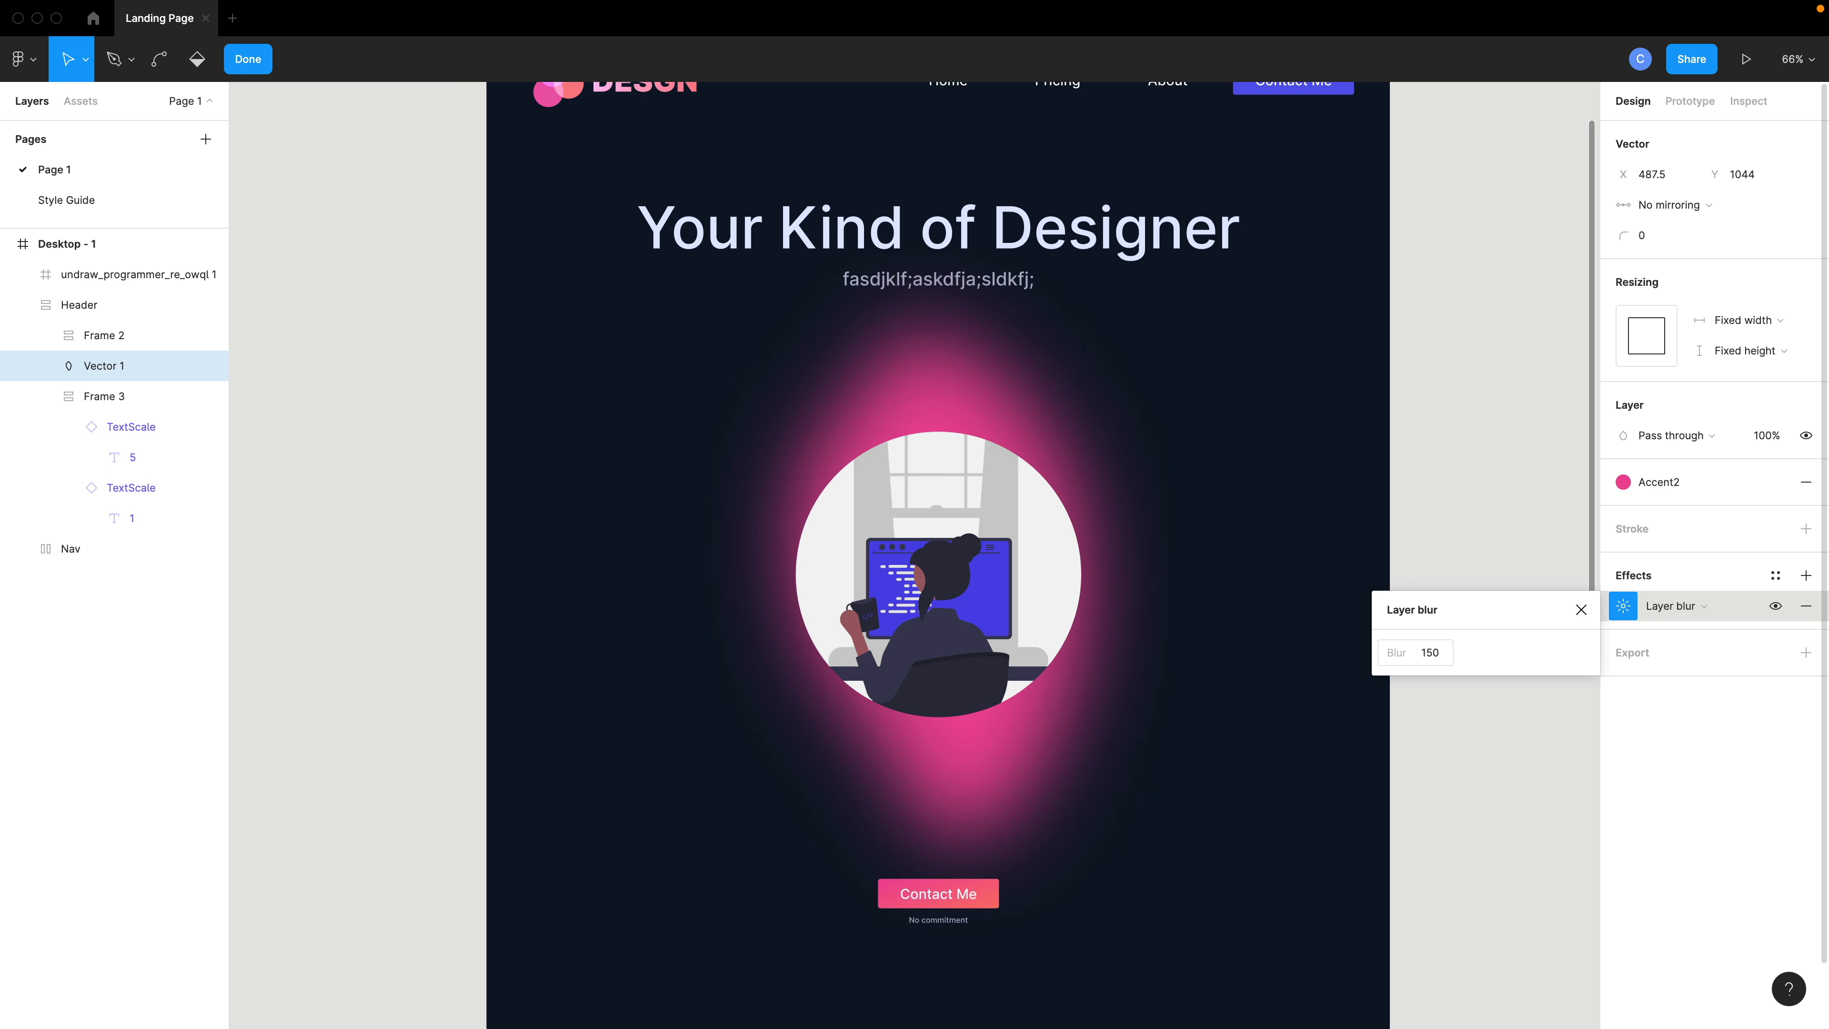
pyautogui.click(1433, 657)
pyautogui.write('200')
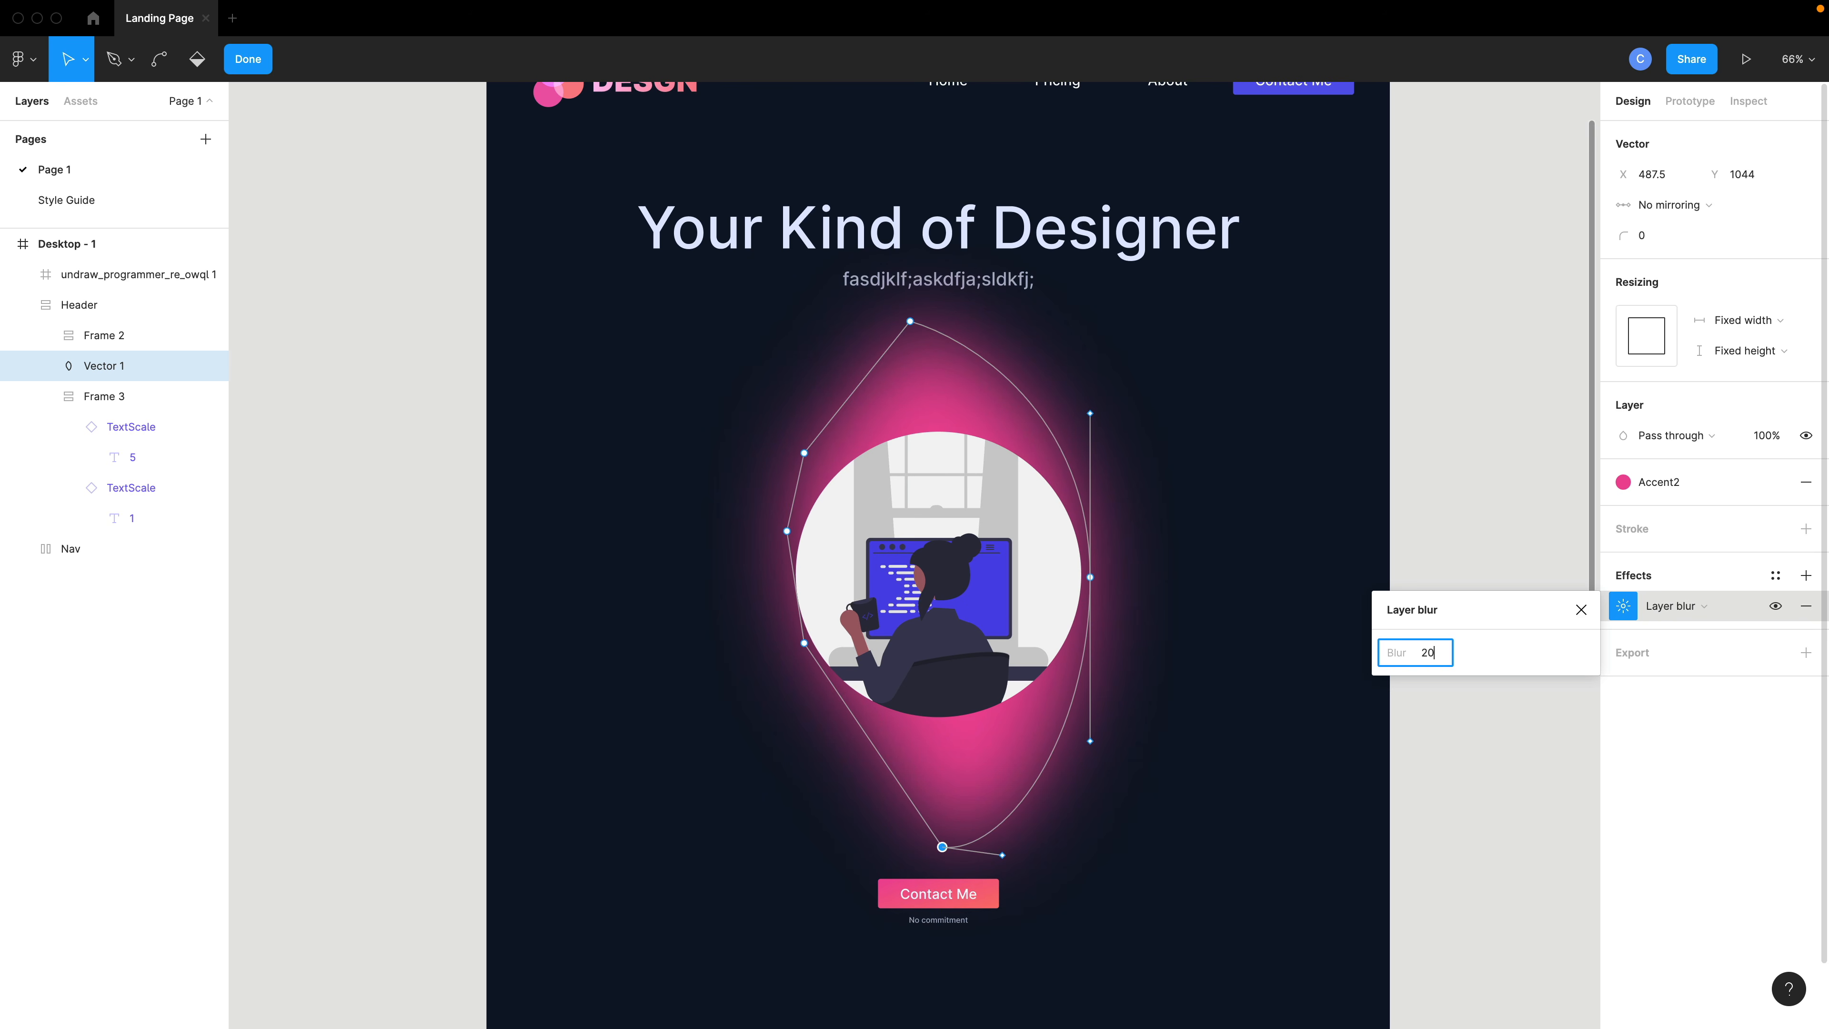
pyautogui.press('Return')
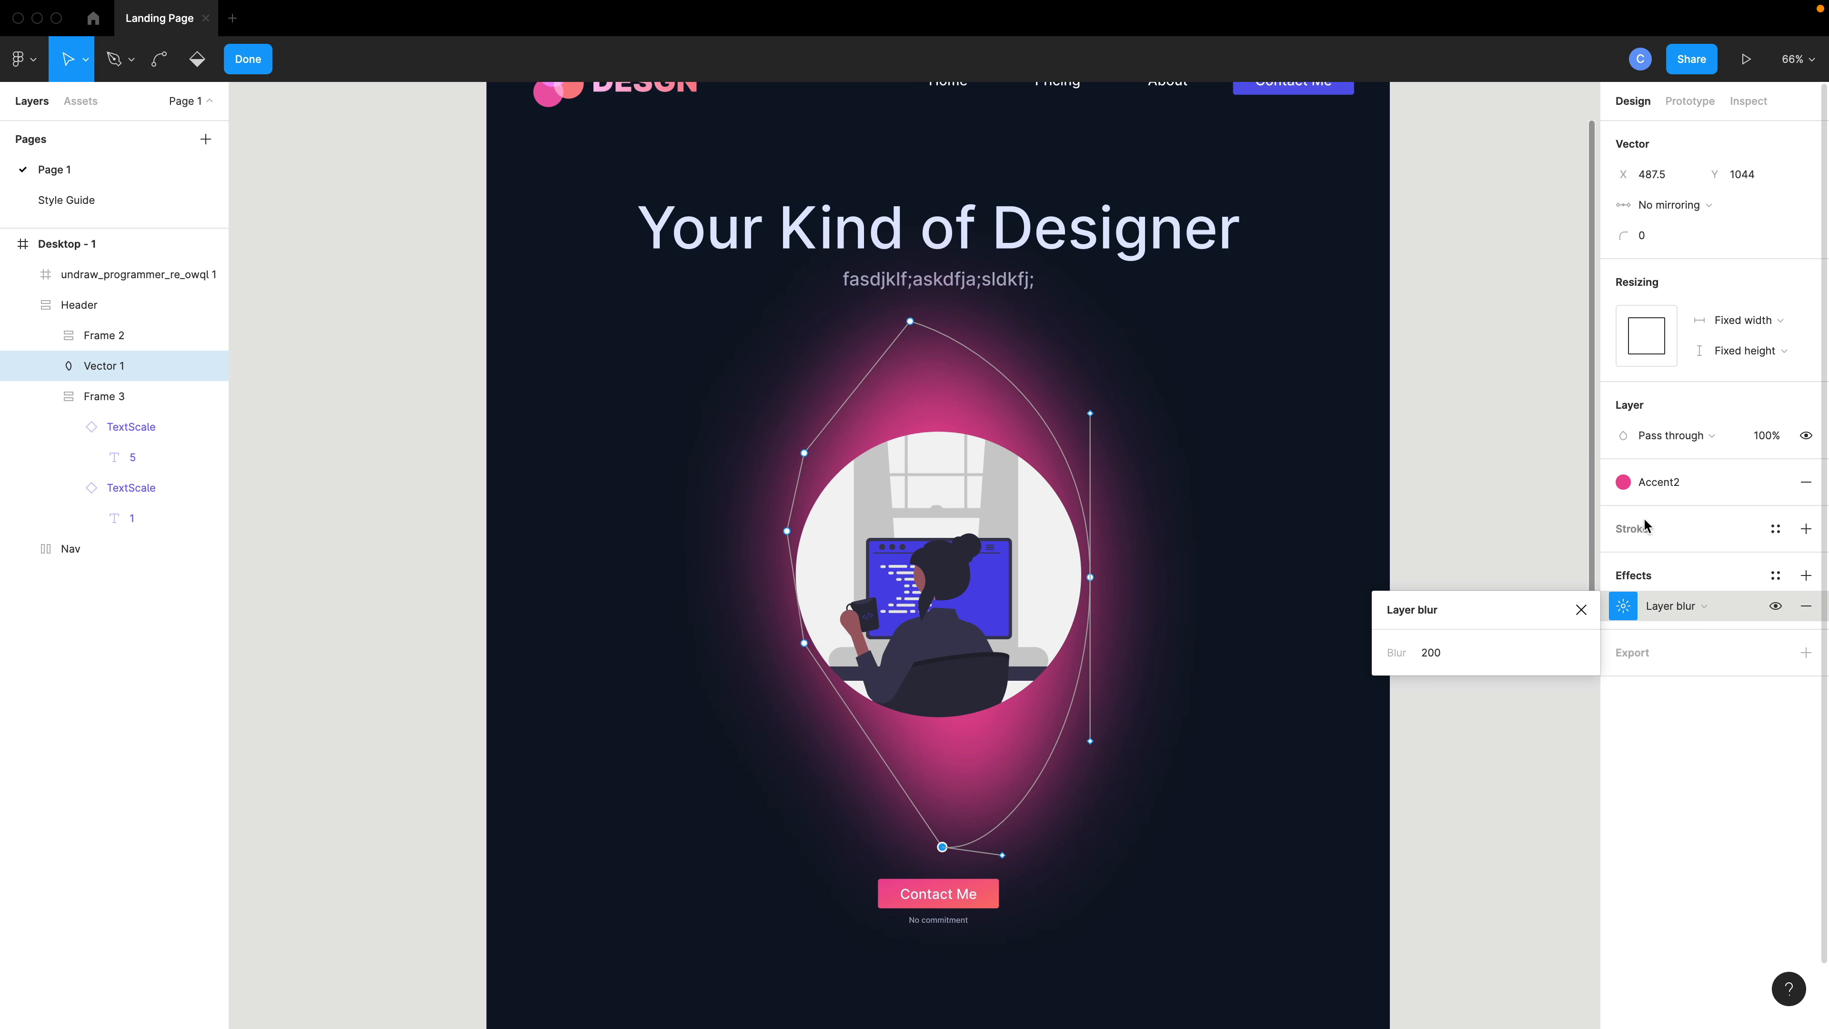
# - Detach the fill's color style and refill the blob with the pink local color EC4899
pyautogui.click(1624, 487)
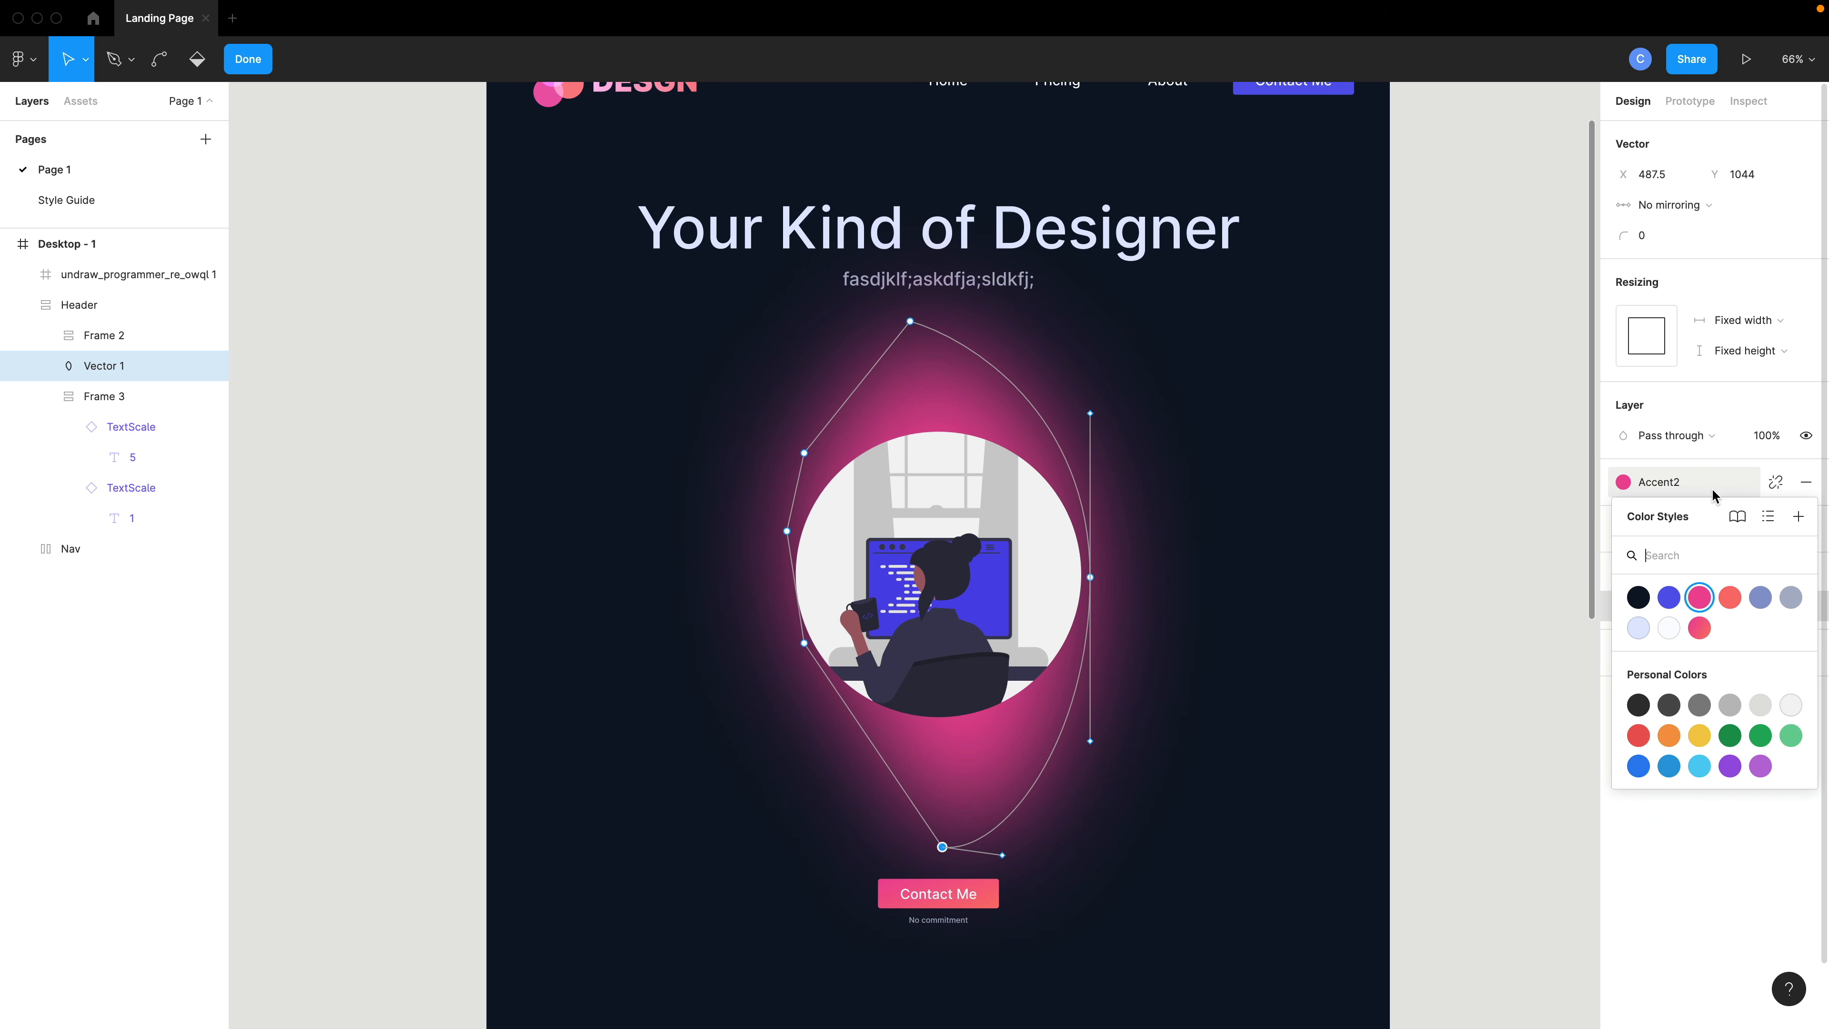
pyautogui.click(1771, 487)
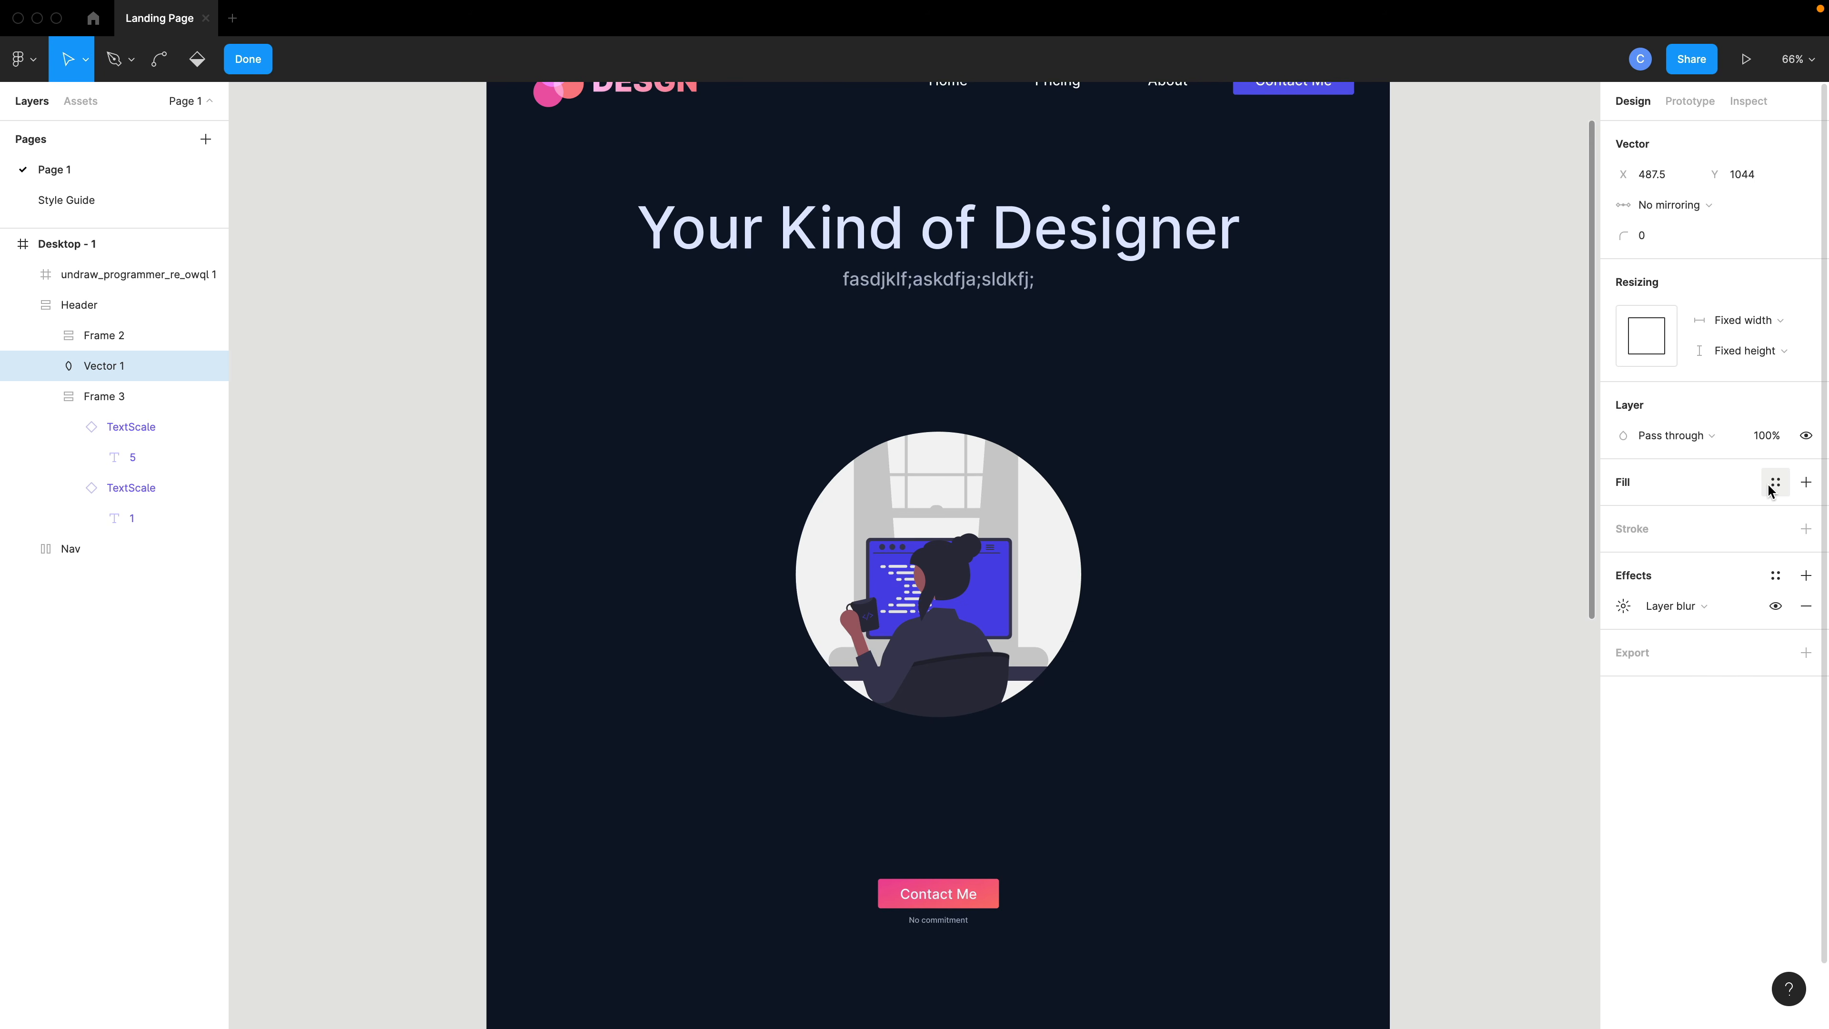
pyautogui.click(1807, 482)
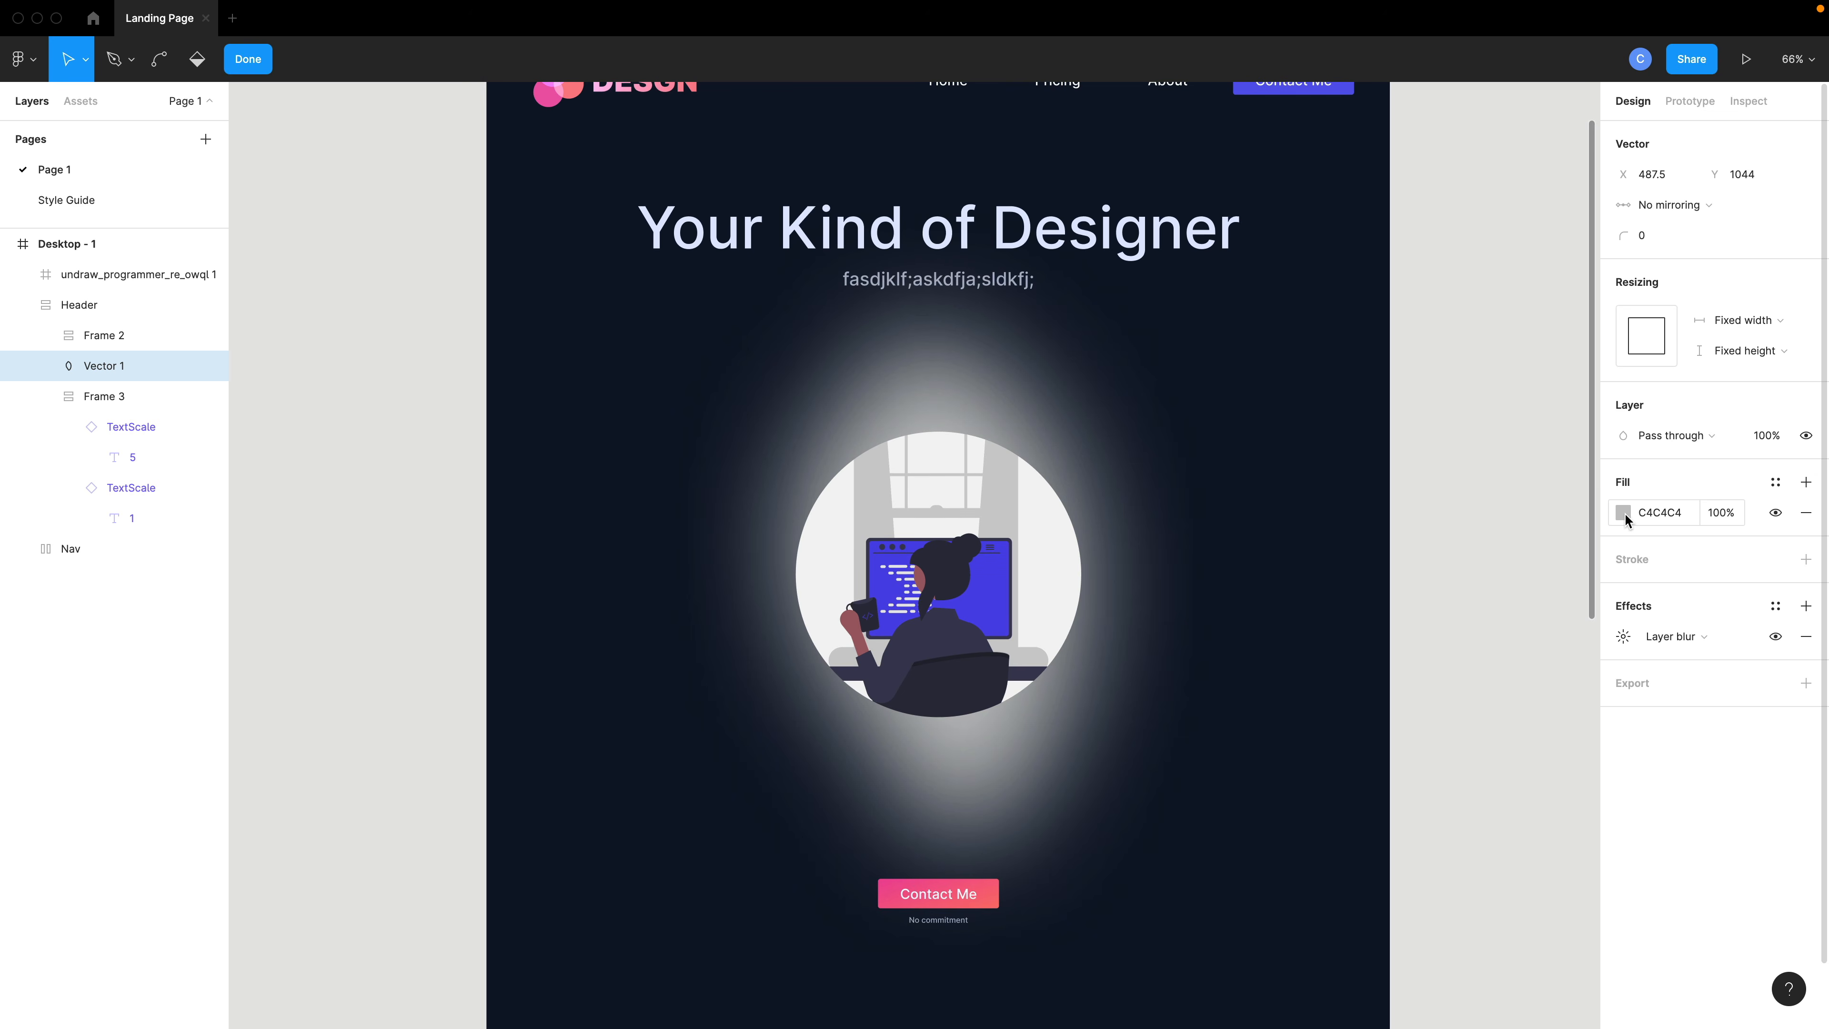
pyautogui.click(1625, 516)
pyautogui.click(1441, 922)
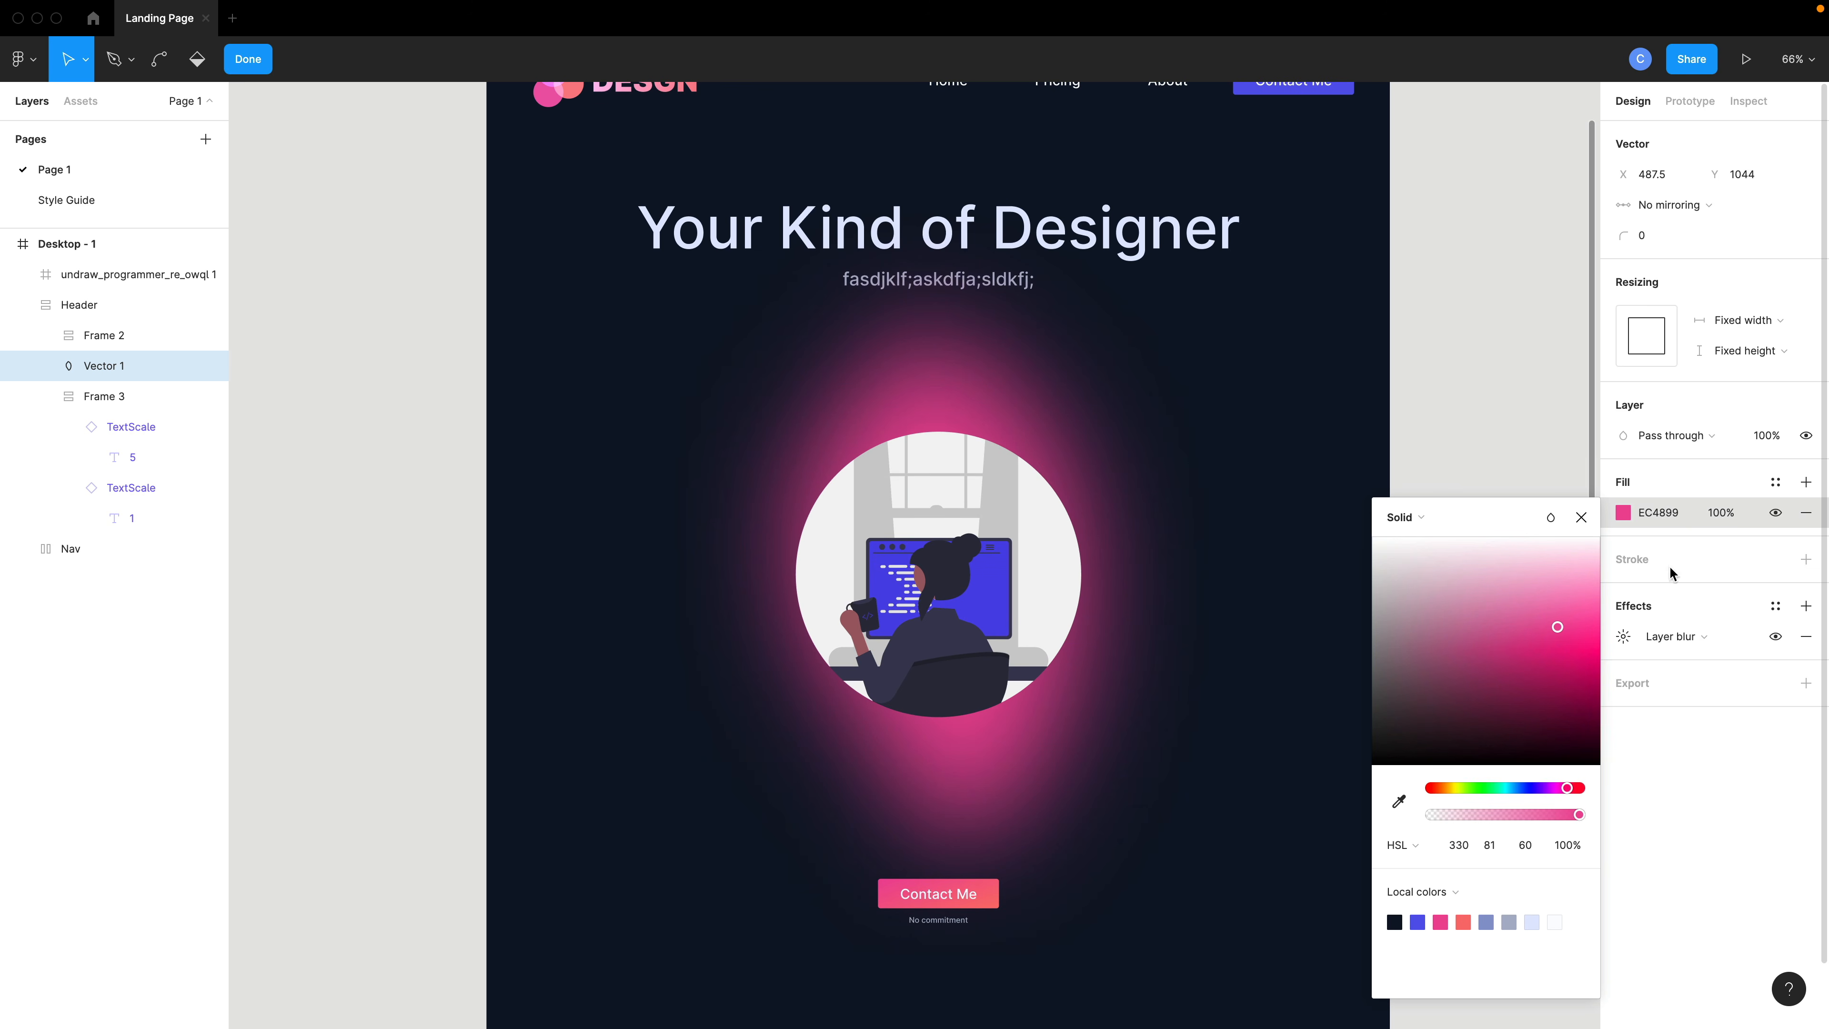
# - Set the blob's fill opacity to 30%
pyautogui.click(1722, 513)
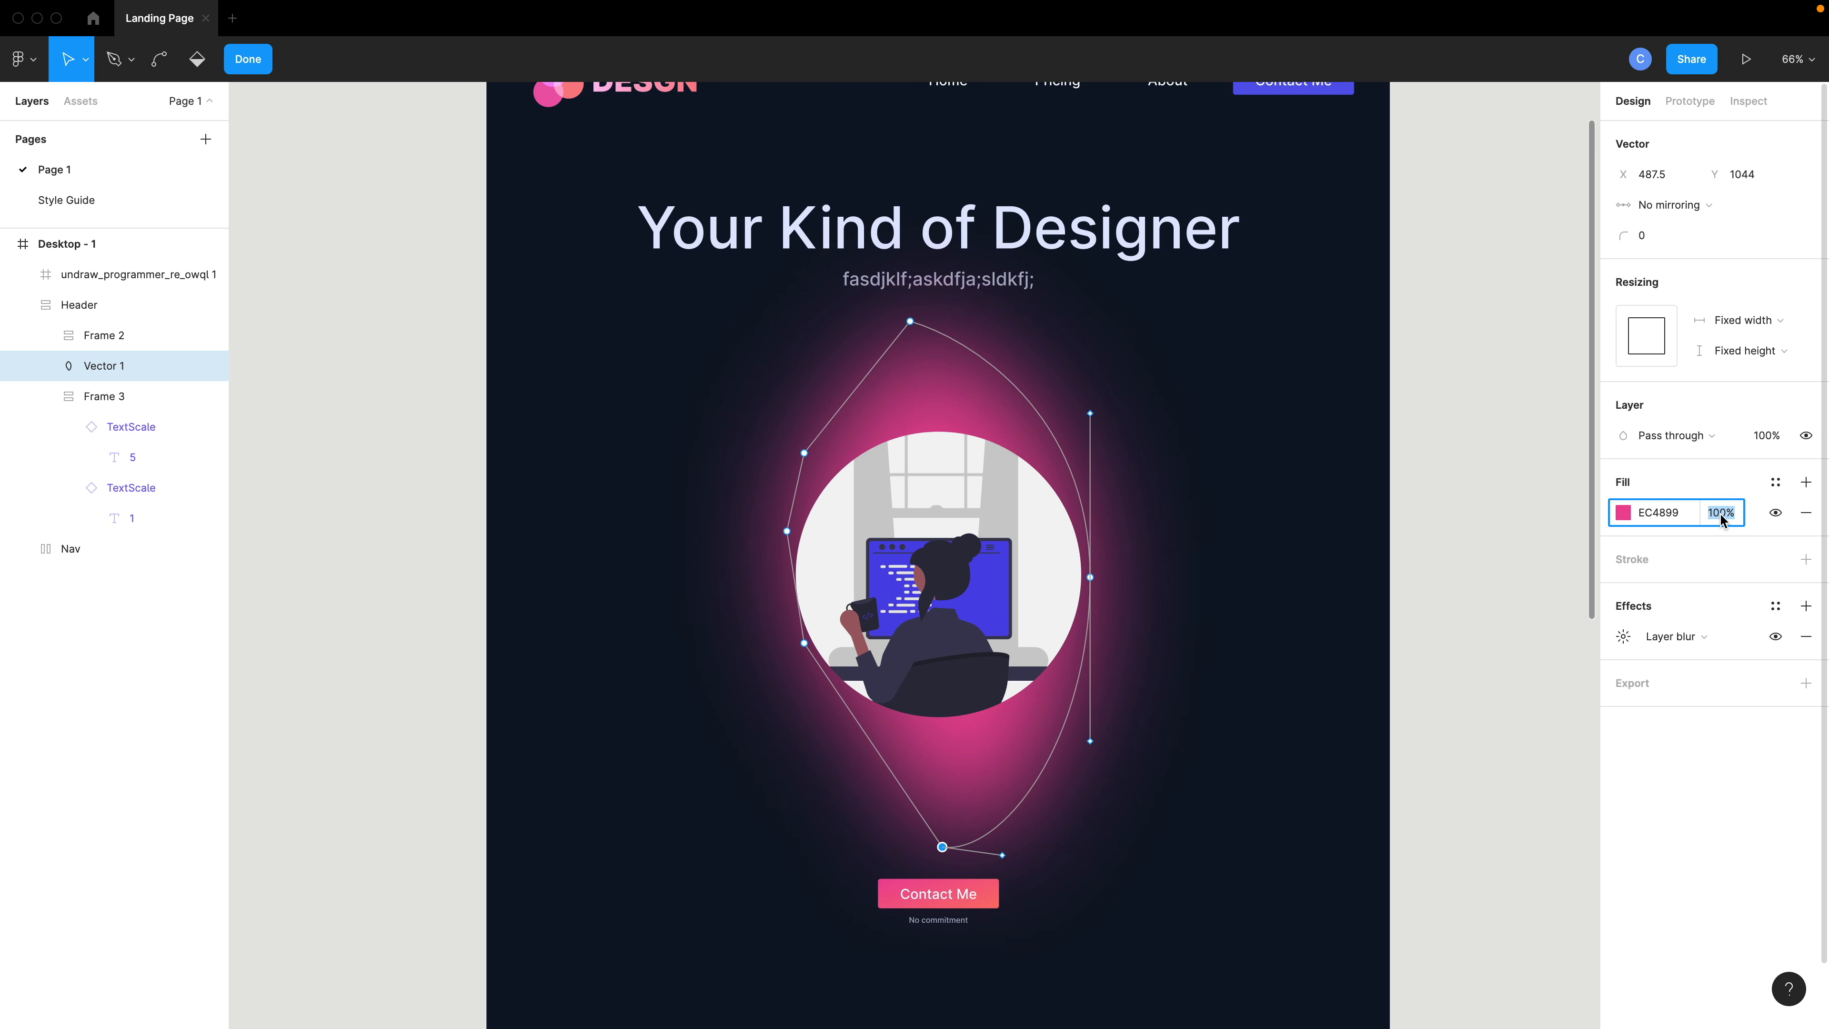
pyautogui.write('40')
pyautogui.press('Return')
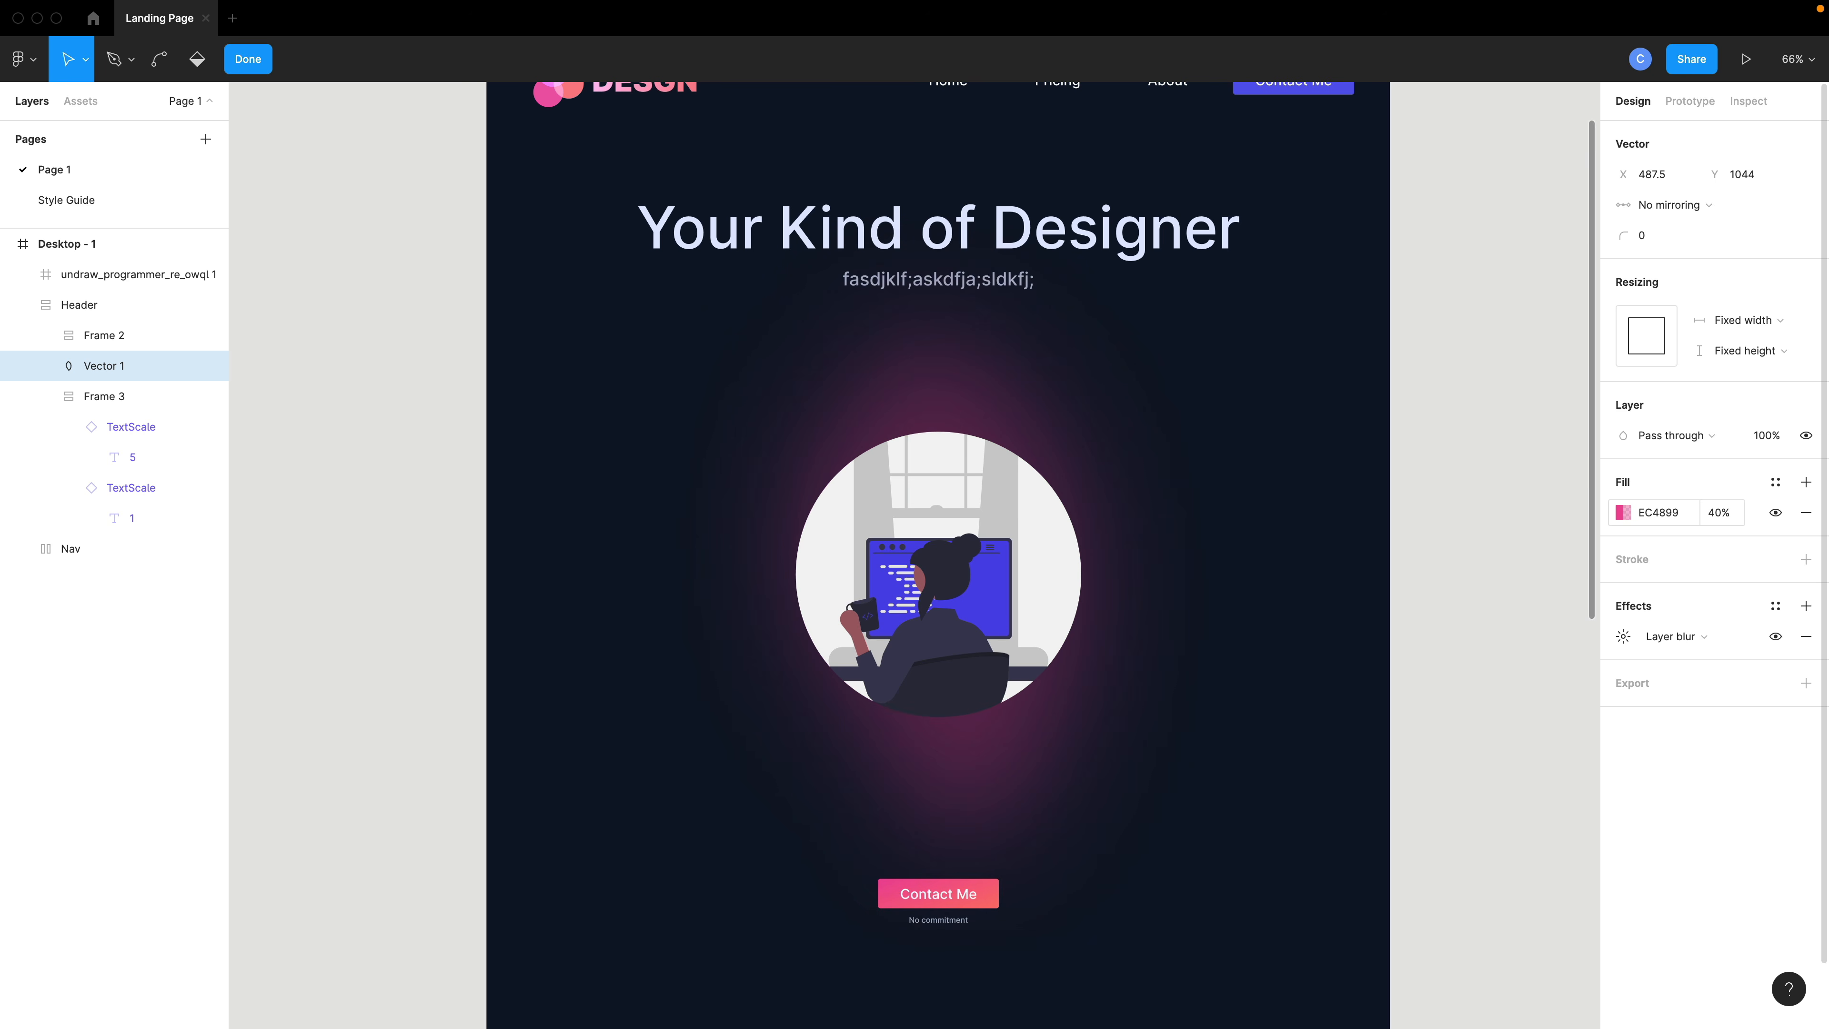
pyautogui.click(1718, 513)
pyautogui.write('30')
pyautogui.press('Return')
# - Exit point editing and move the blob layer out of Header so it sits below the illustration layer
pyautogui.press('Escape')
pyautogui.doubleClick(934, 366)
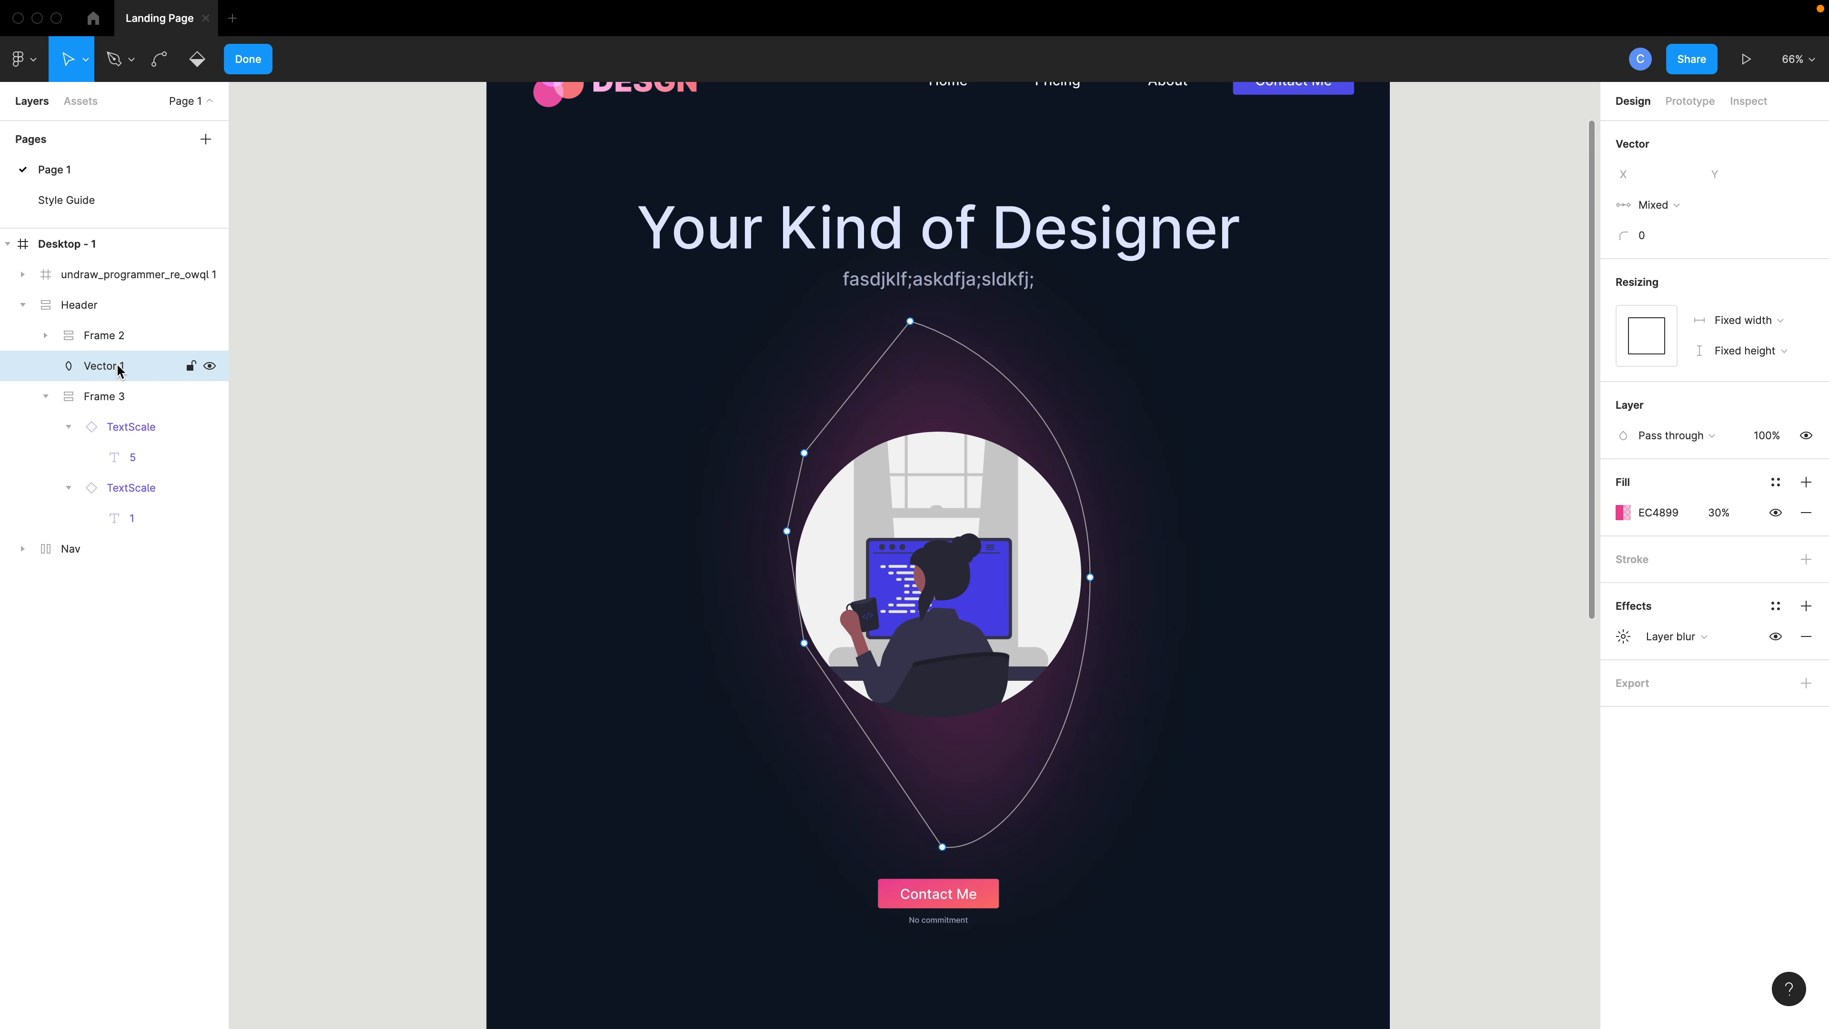
pyautogui.click(105, 281)
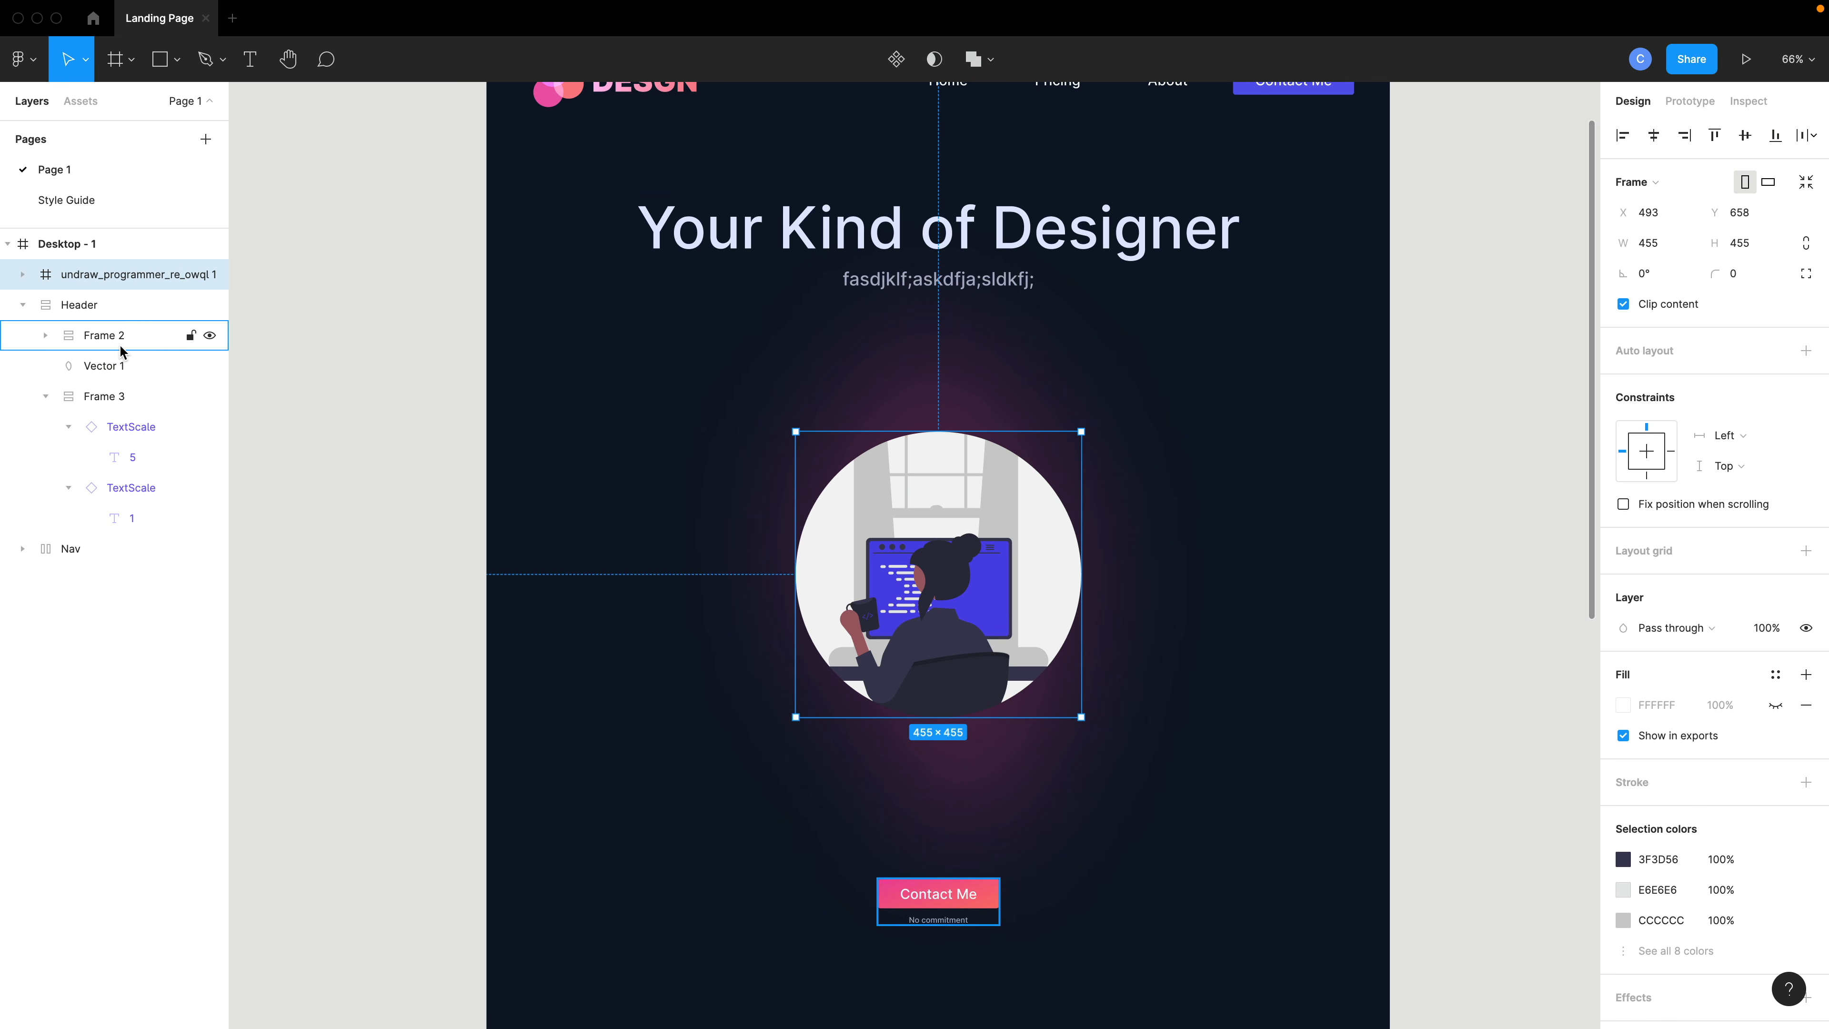
pyautogui.moveTo(130, 375); pyautogui.dragTo(79, 302)
pyautogui.click(23, 336)
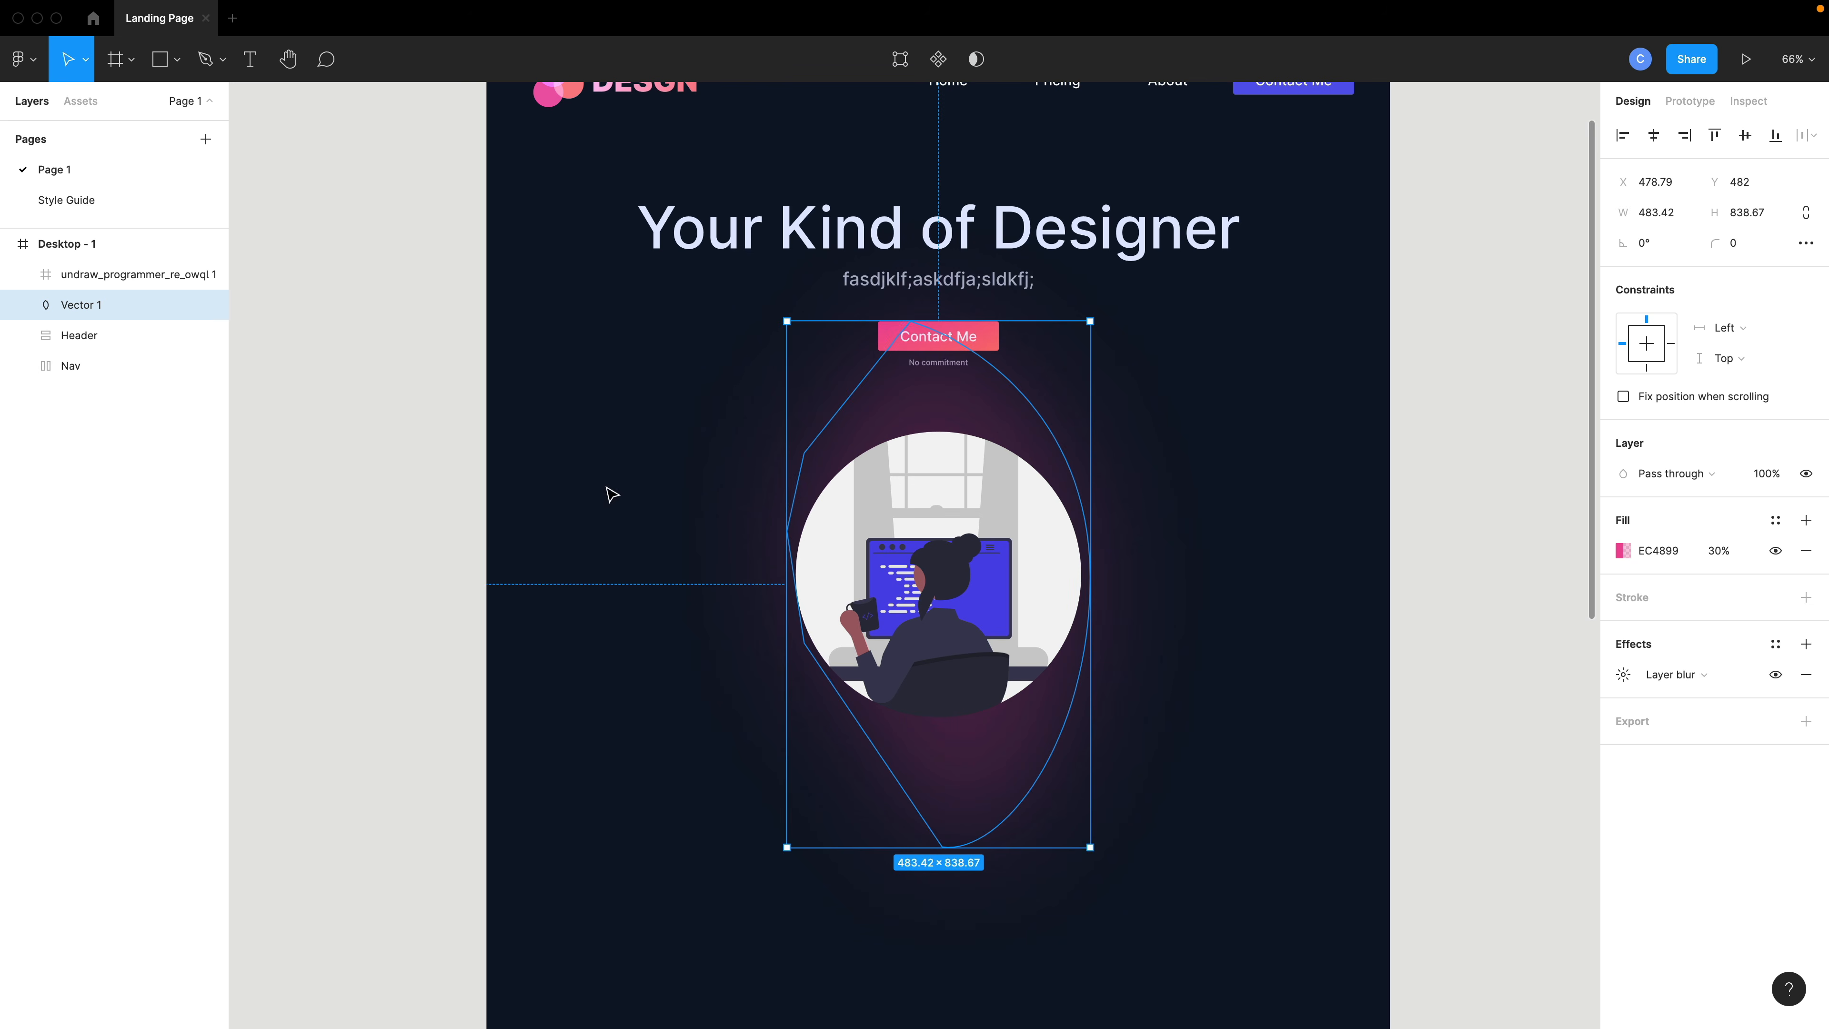
# - Move and stretch the blob to about 483 × 1019 and rotate it to 52°
pyautogui.moveTo(893, 436); pyautogui.dragTo(936, 650)
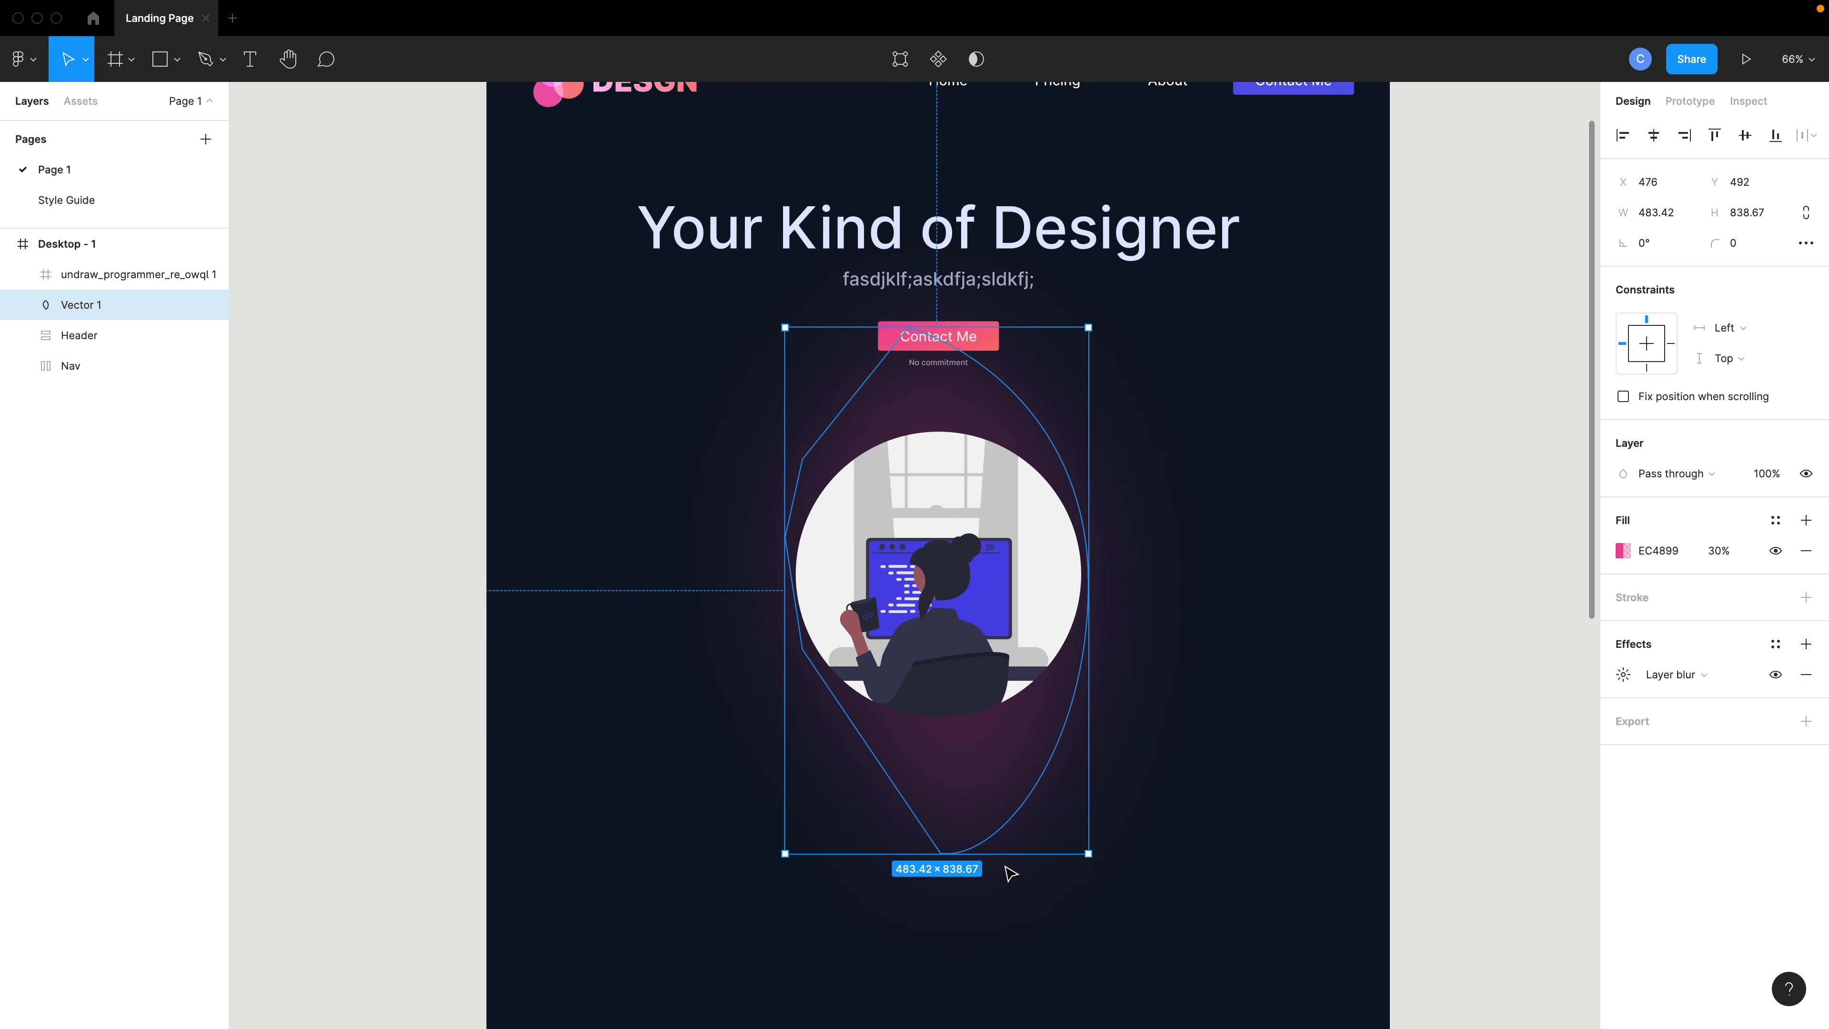
pyautogui.moveTo(1005, 855); pyautogui.dragTo(1004, 792)
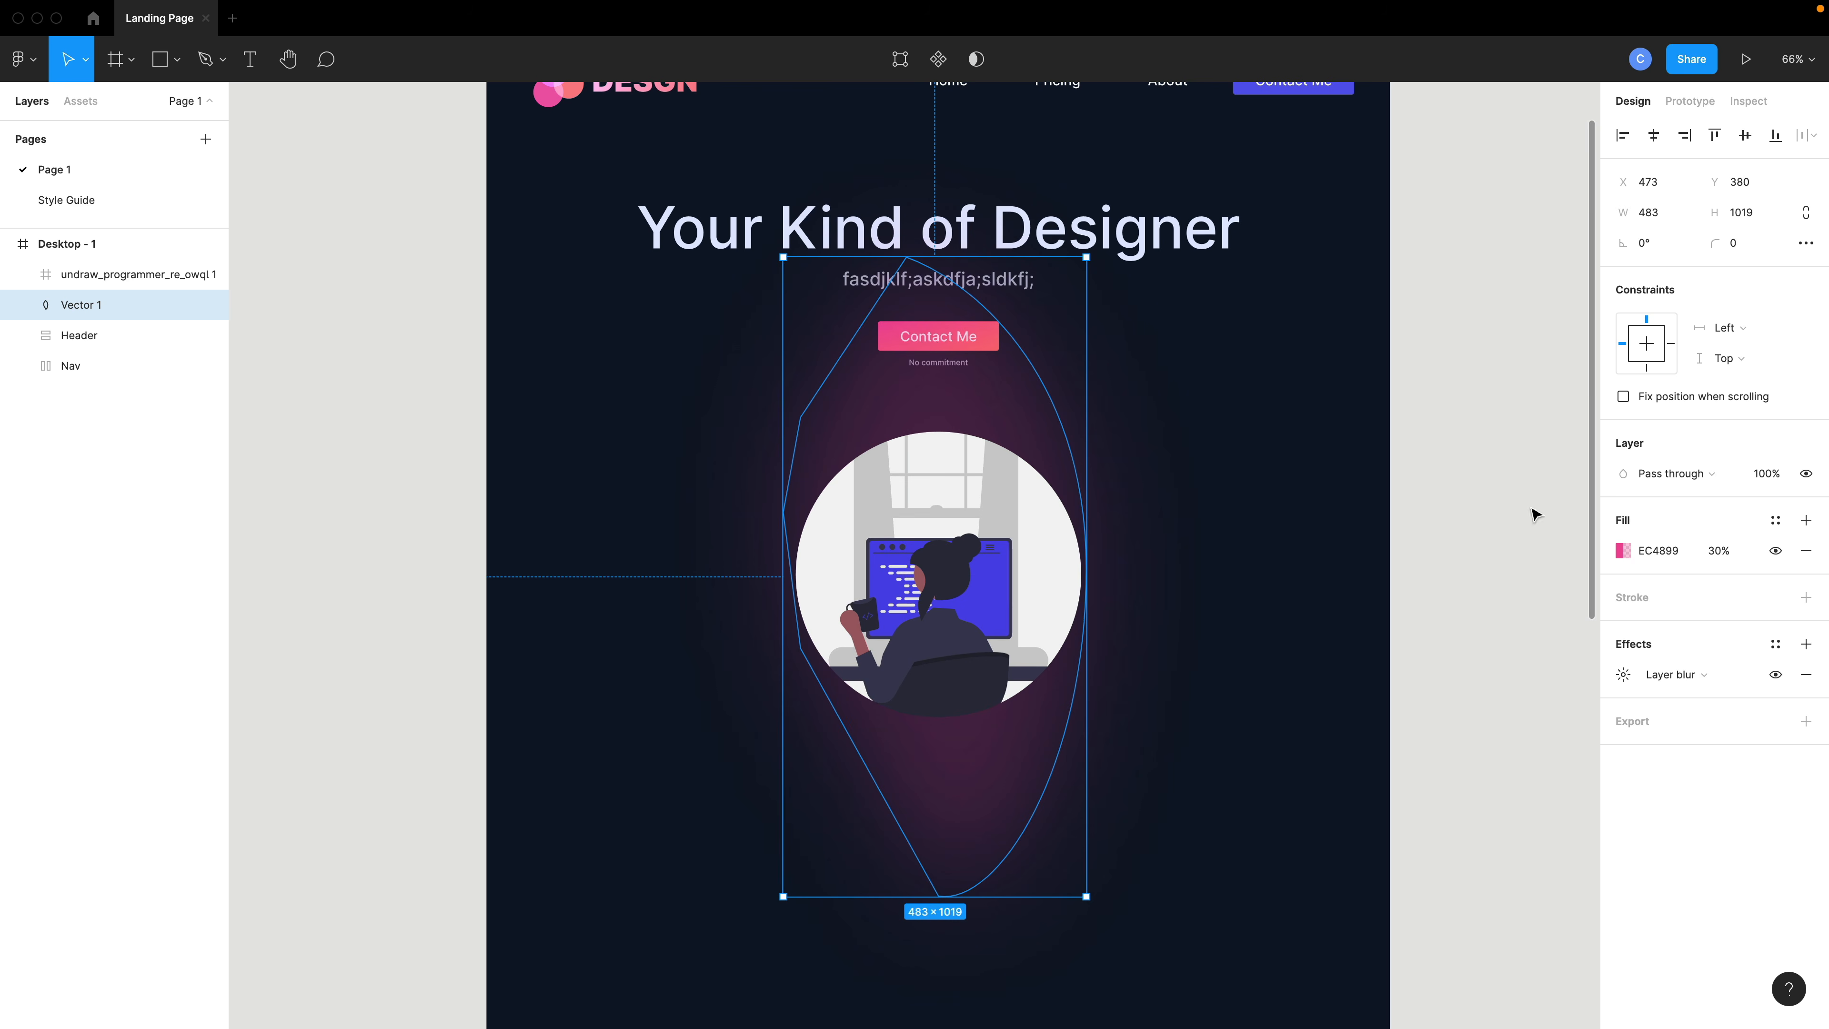
pyautogui.moveTo(1624, 243); pyautogui.dragTo(1522, 255)
pyautogui.moveTo(1109, 694); pyautogui.dragTo(1140, 717)
# - Increase the blob's layer blur to 250
pyautogui.click(1671, 674)
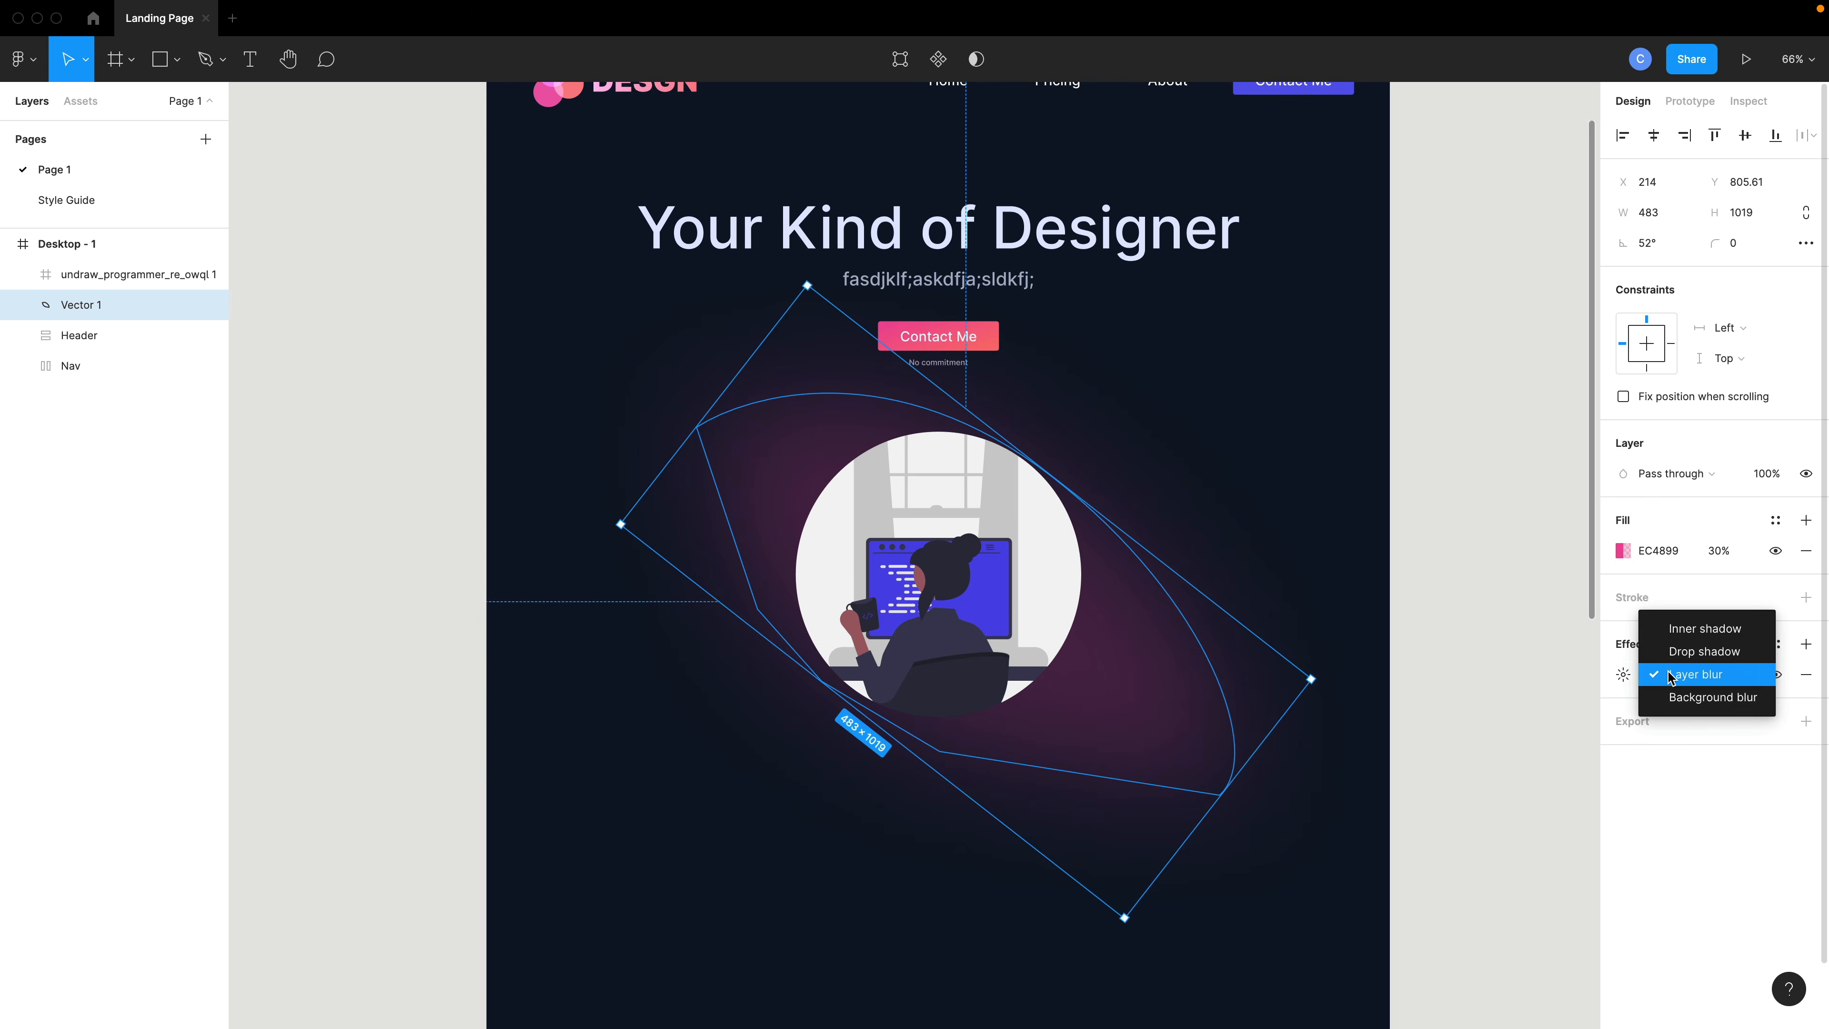
pyautogui.click(1627, 677)
pyautogui.click(1625, 676)
pyautogui.write('250')
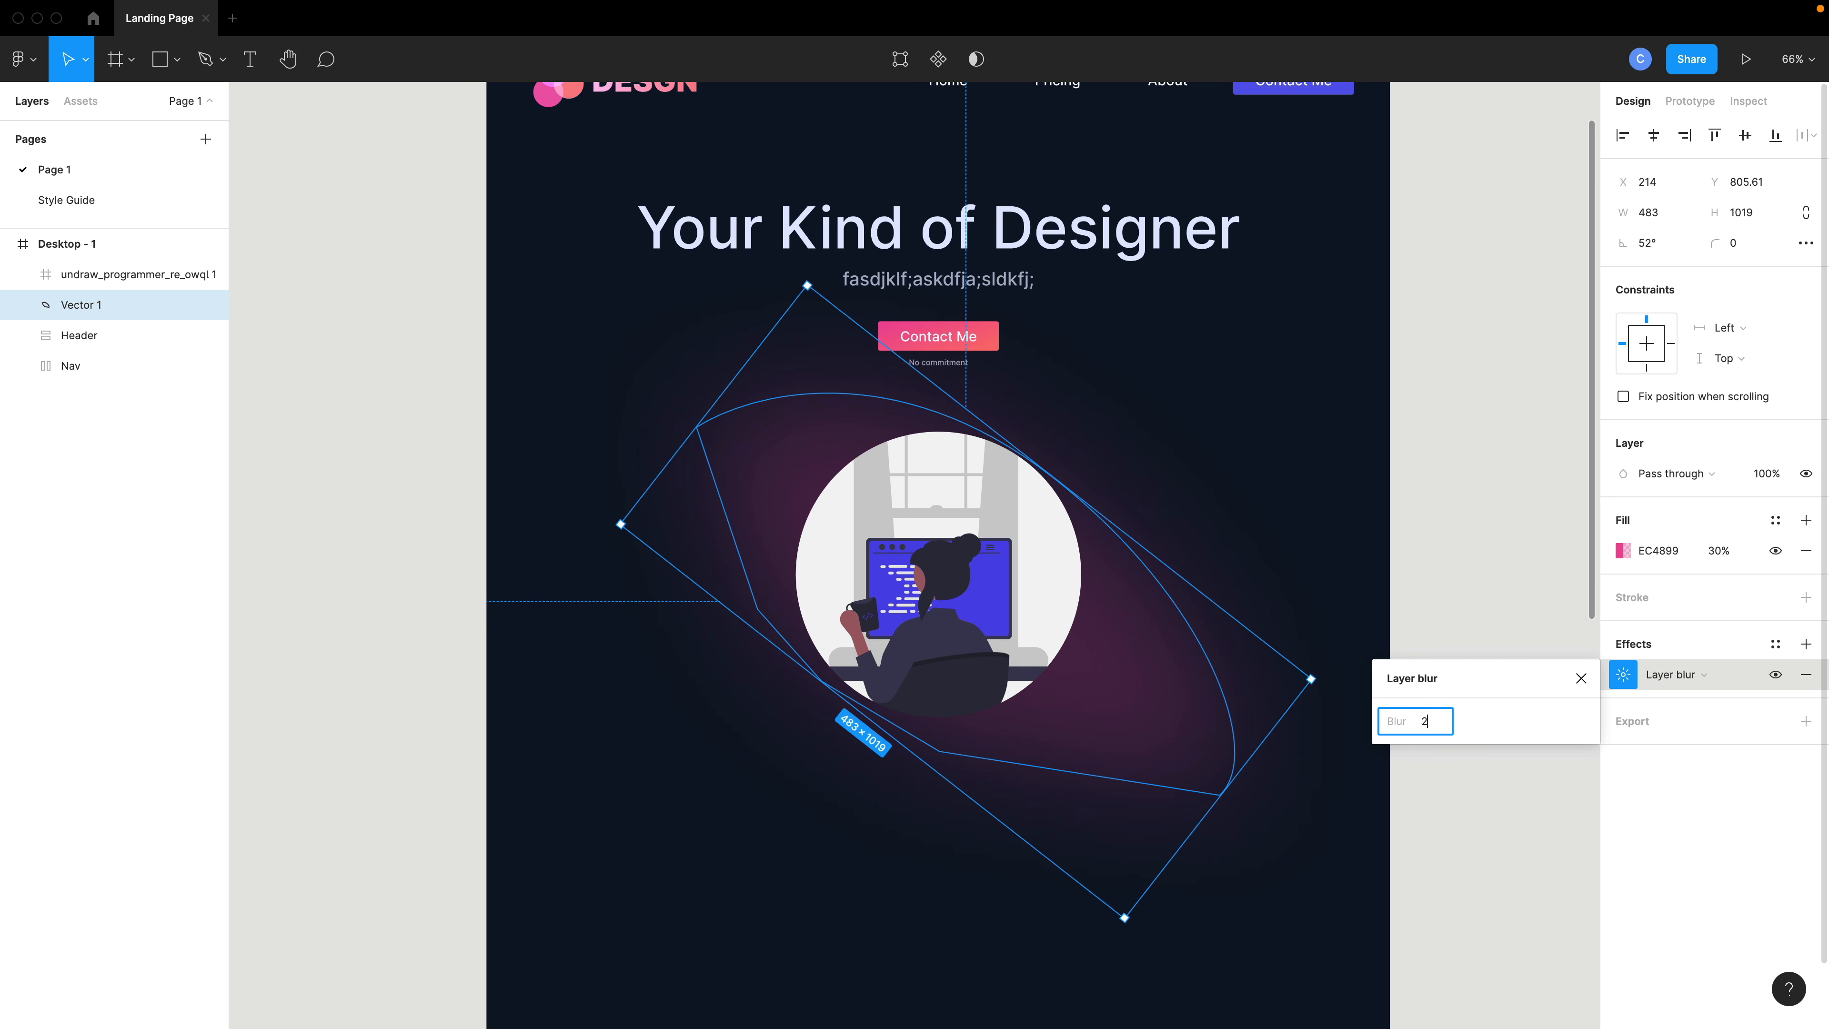
pyautogui.press('Return')
# - Paste a copy of the blob and rotate the copy to -45°
pyautogui.click(1125, 509)
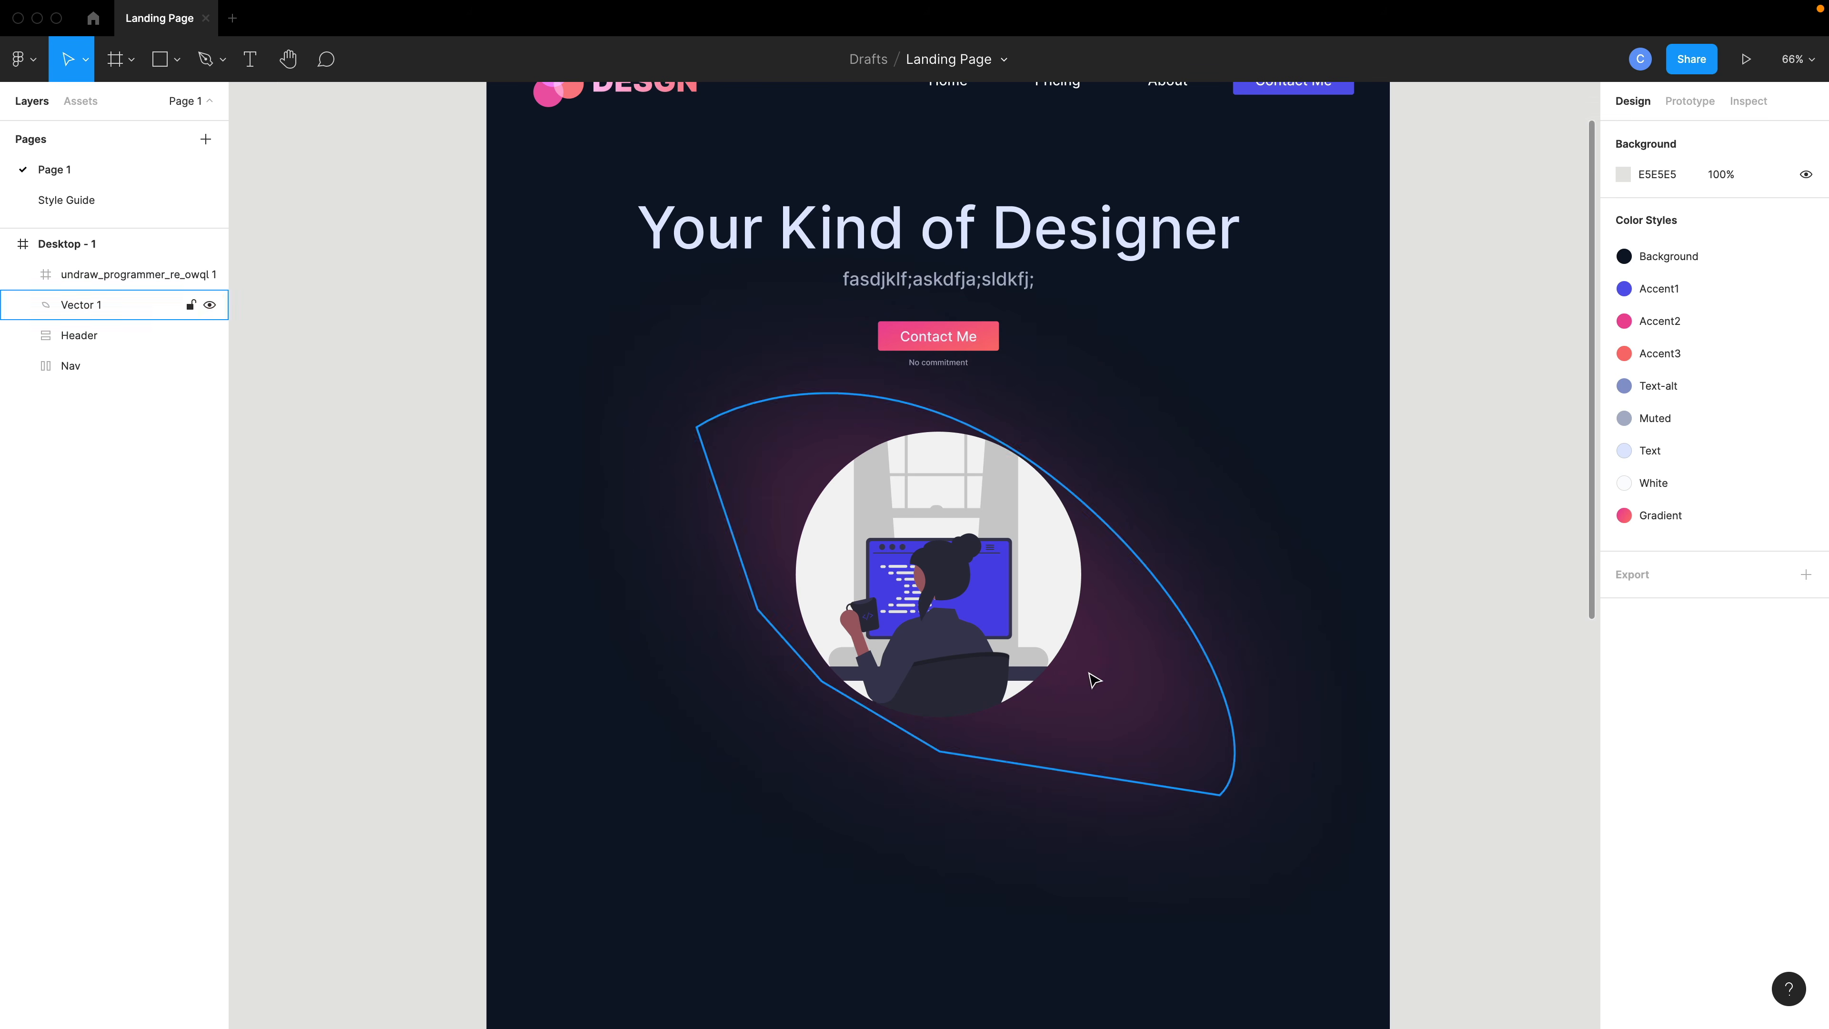
pyautogui.click(1090, 675)
pyautogui.hotkey('ctrl', 'v')
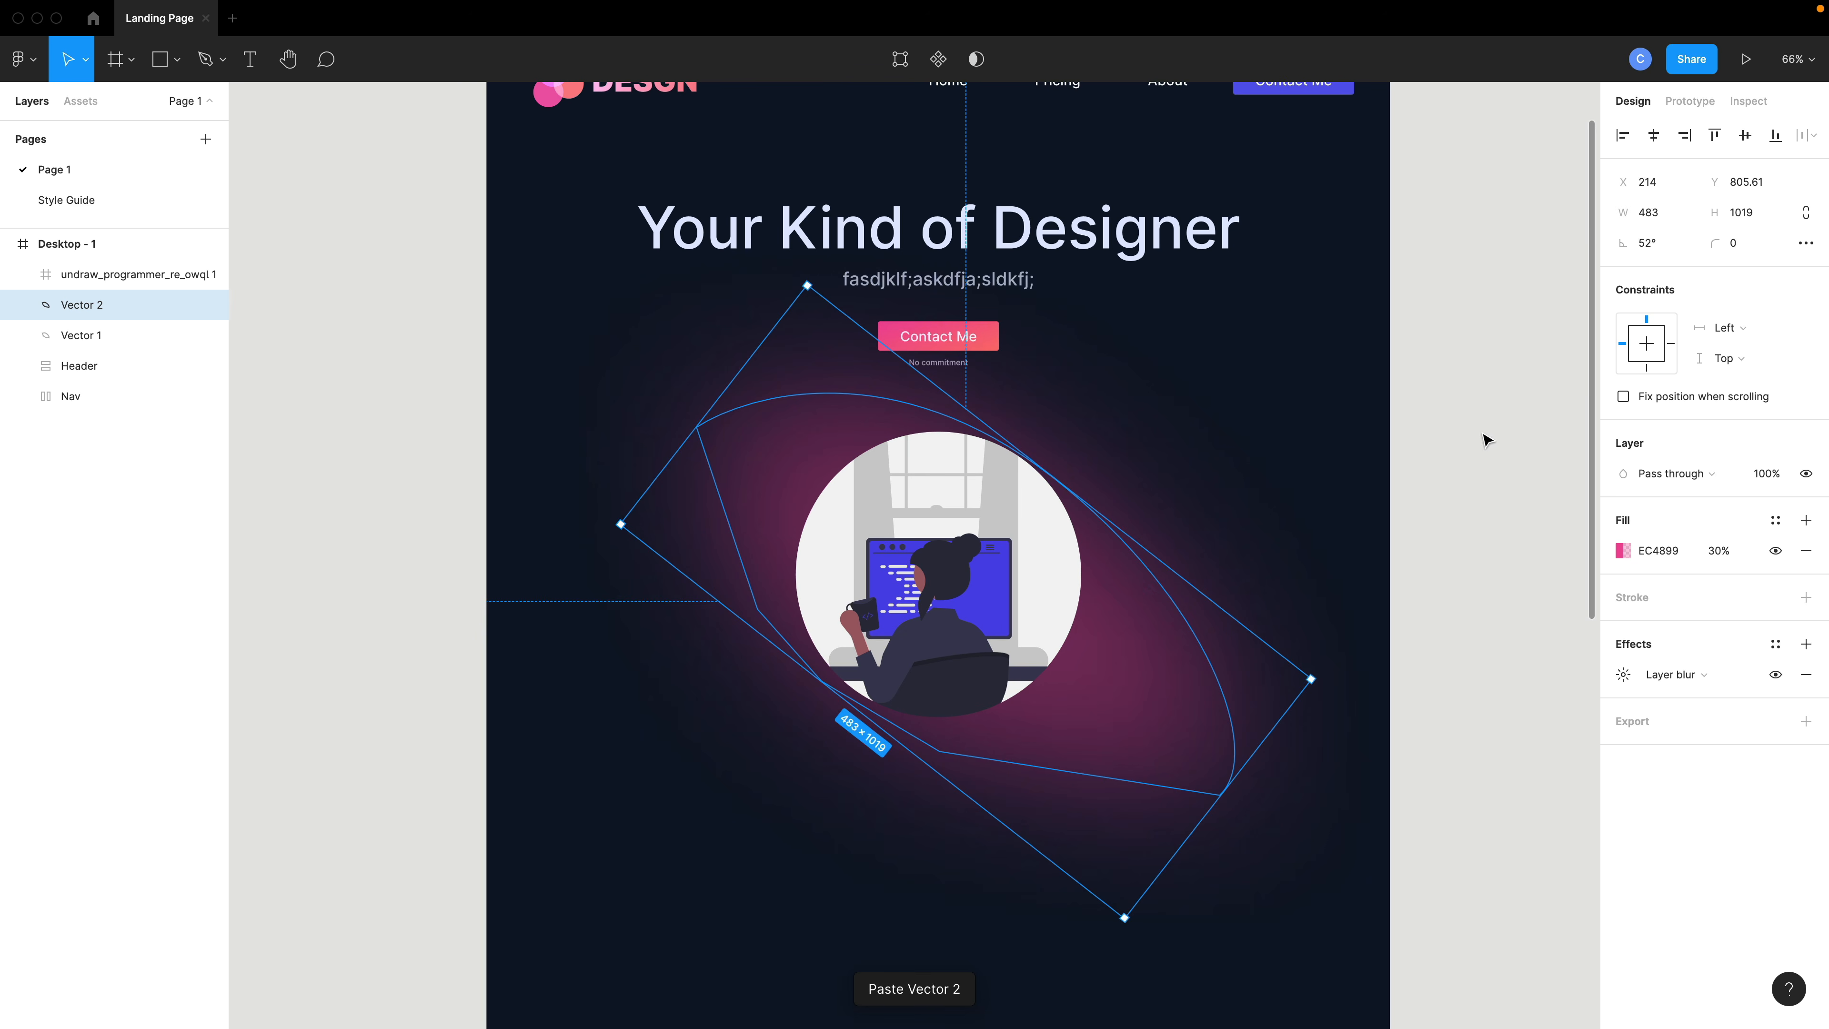
pyautogui.moveTo(1632, 249); pyautogui.dragTo(1820, 290)
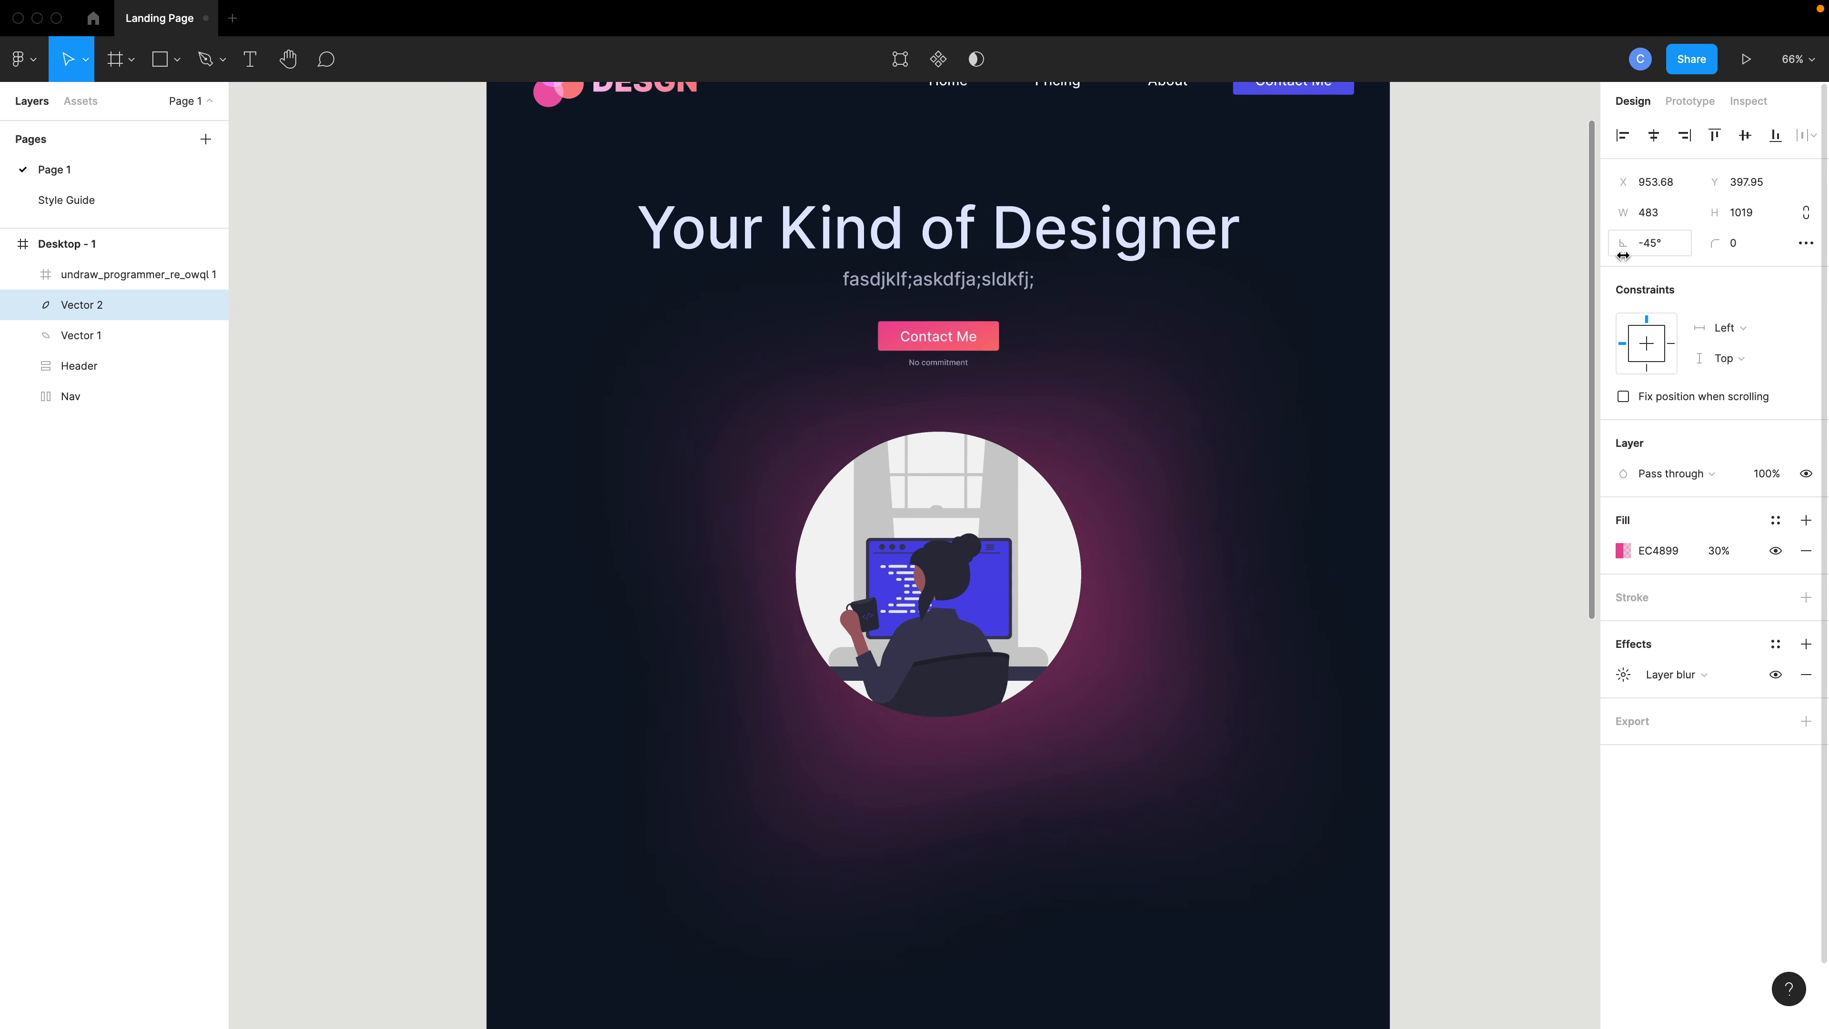
# - Change the copied blob's fill to the blue Accent1 colour at 30% opacity
pyautogui.click(1623, 551)
pyautogui.click(1417, 937)
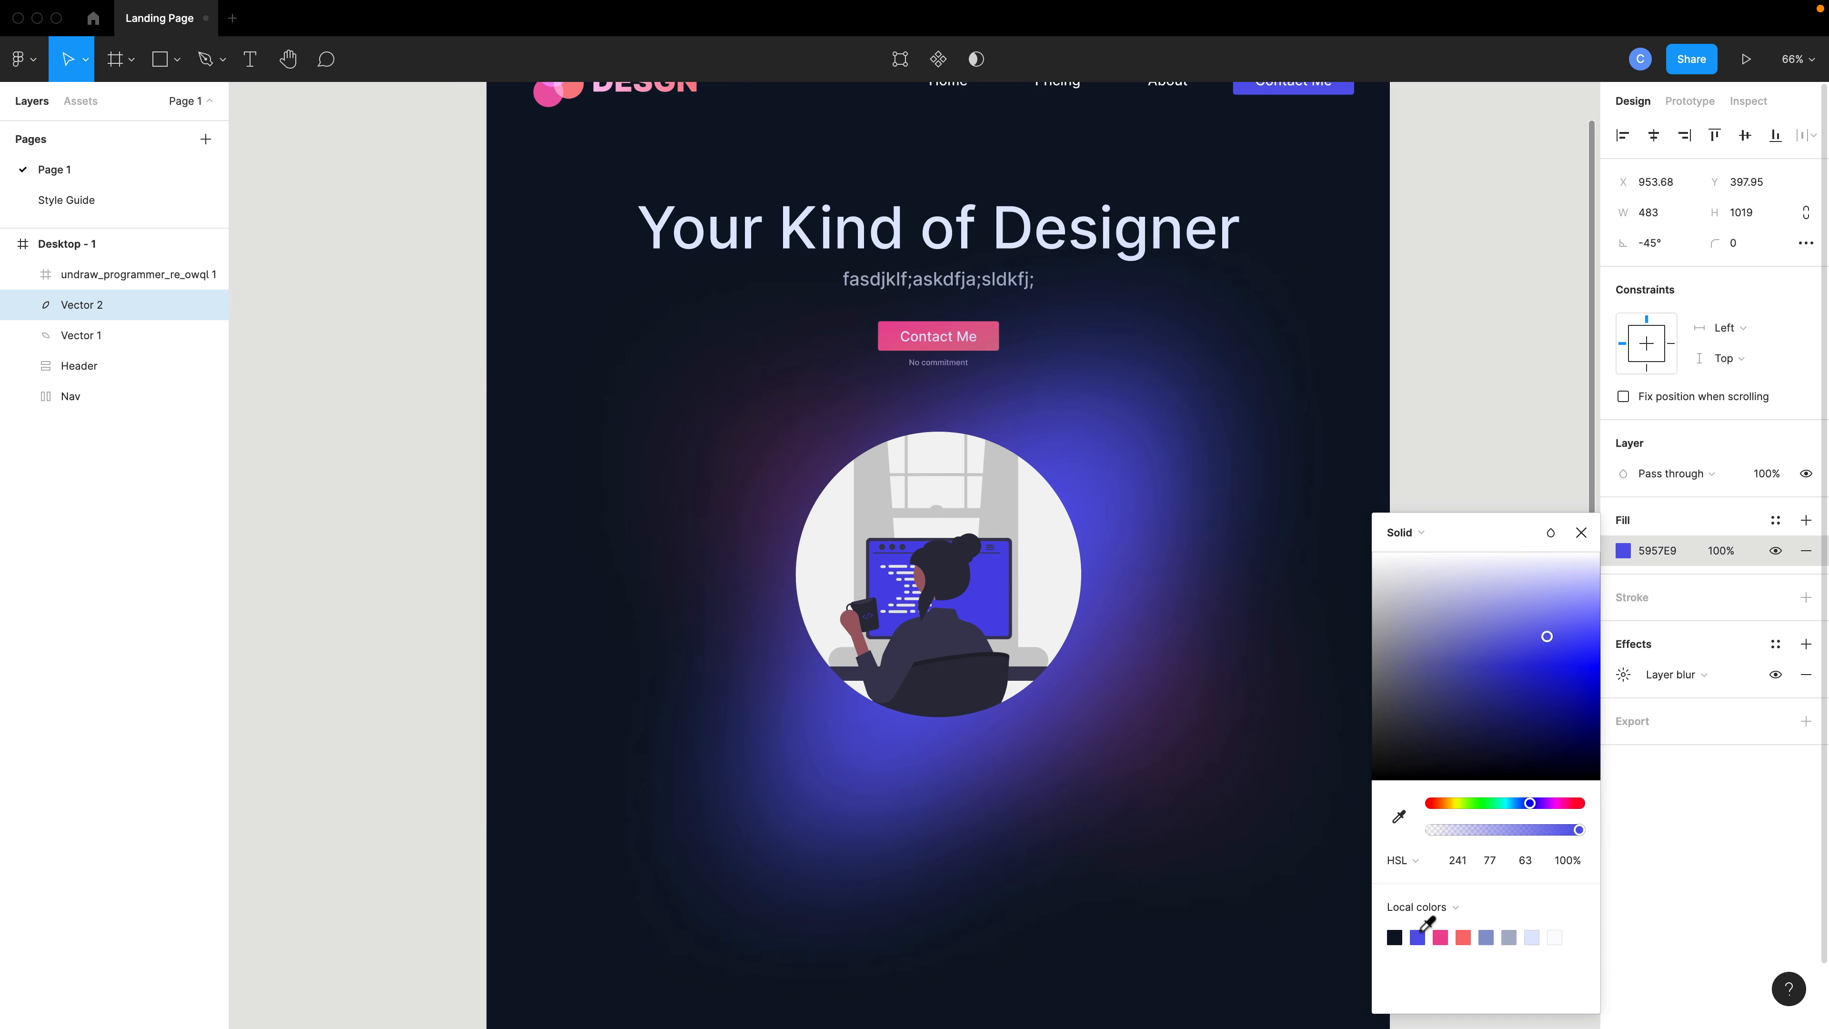
pyautogui.click(1736, 551)
pyautogui.write('30')
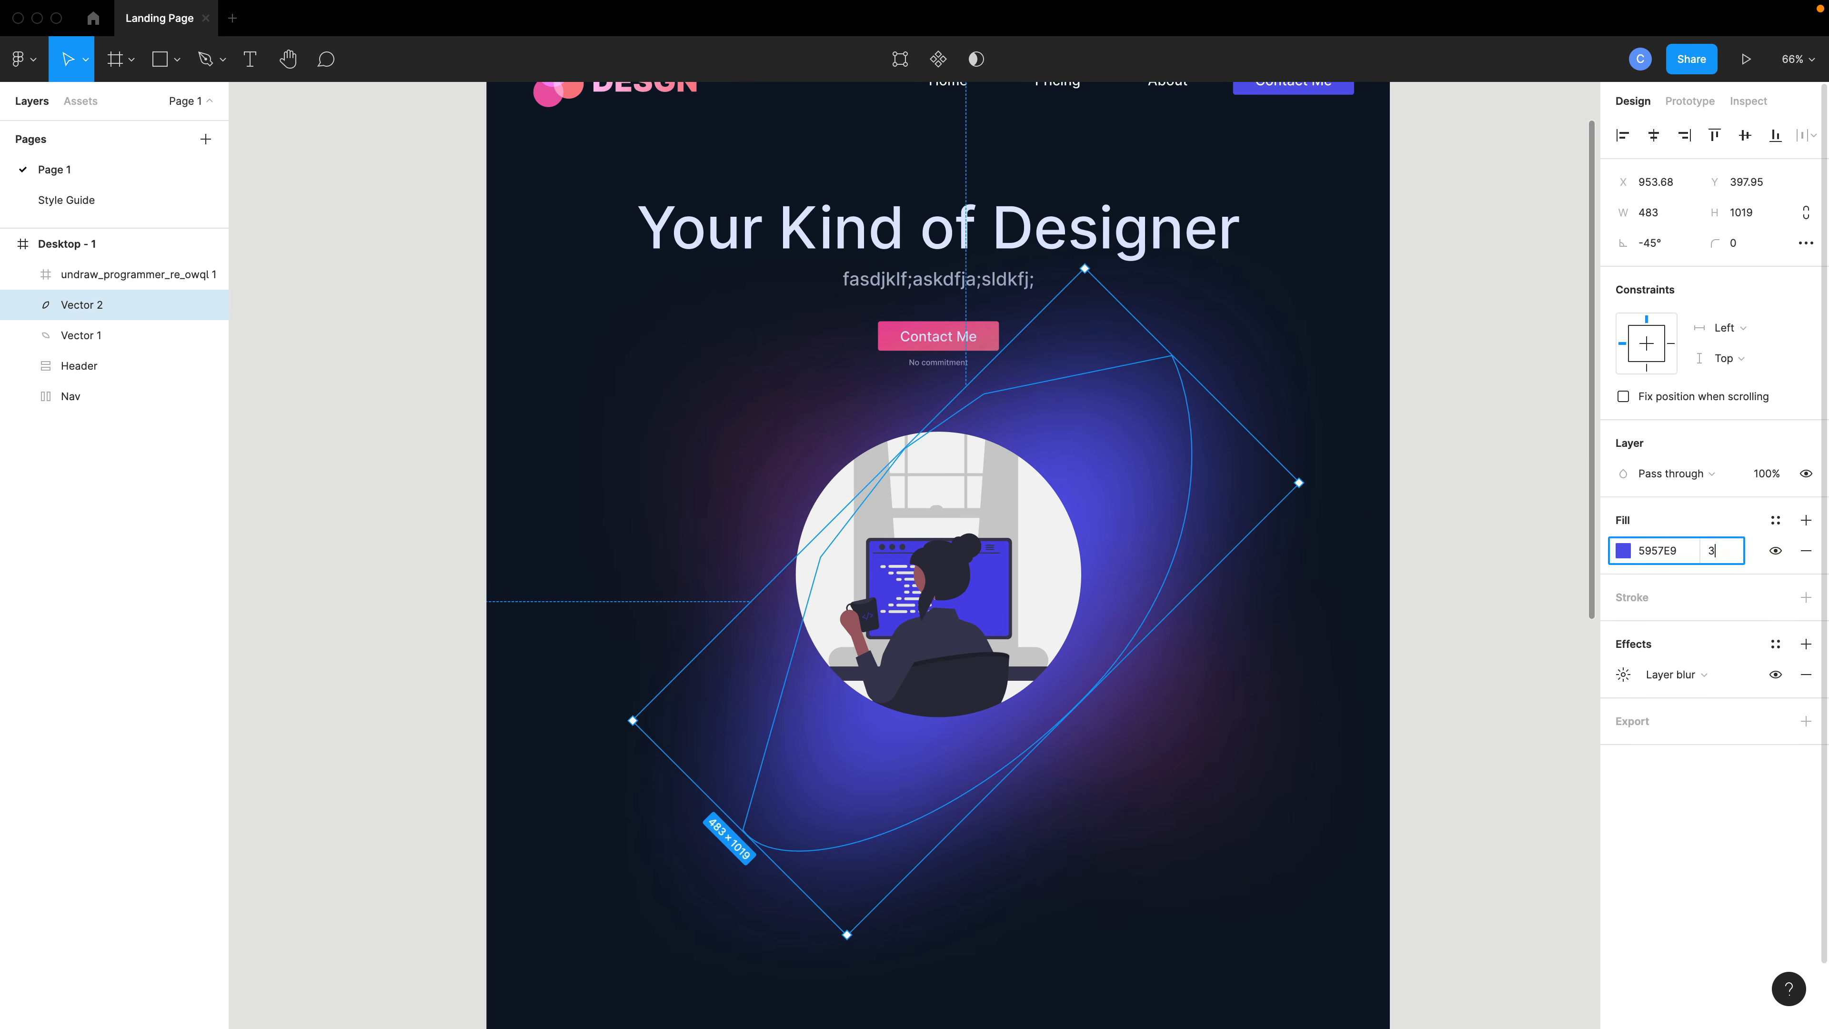
pyautogui.press('Return')
# - Select both blobs and shift them together slightly up and to the left behind the illustration
pyautogui.click(1434, 477)
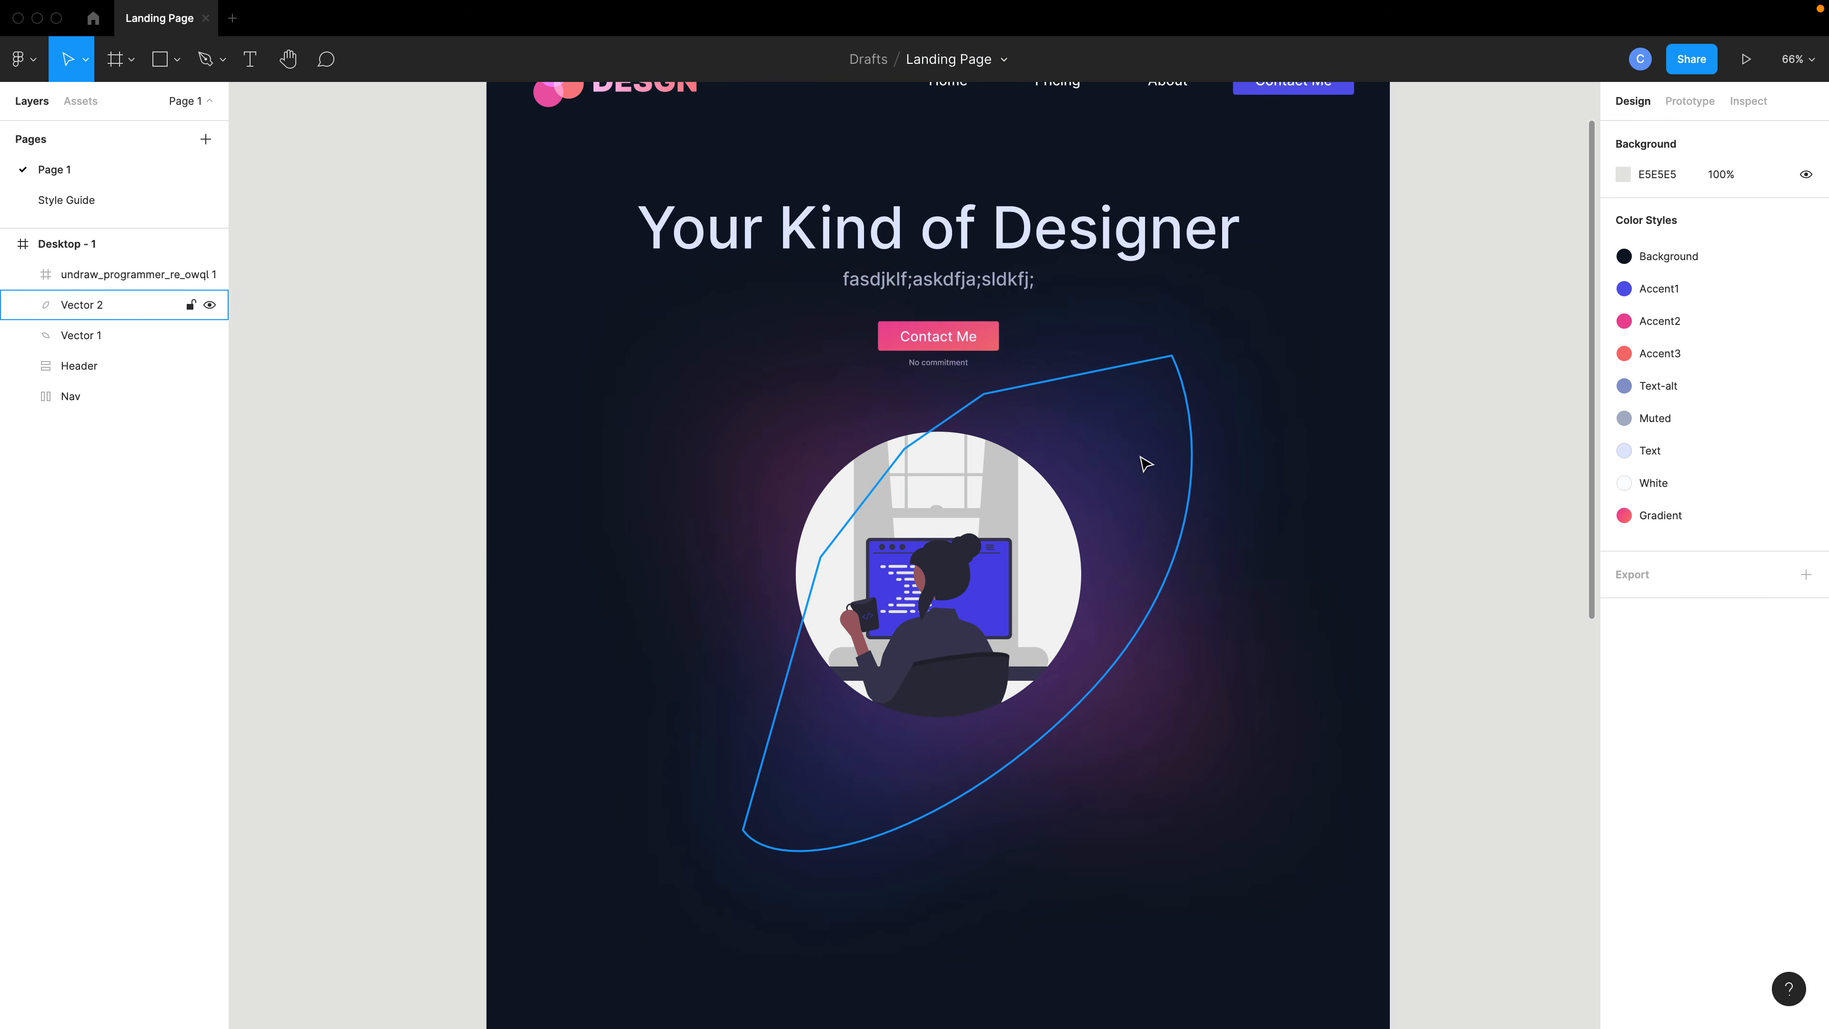
pyautogui.moveTo(1144, 462); pyautogui.dragTo(1095, 467)
pyautogui.keyDown('shift'); pyautogui.click(768, 445); pyautogui.keyUp('shift')
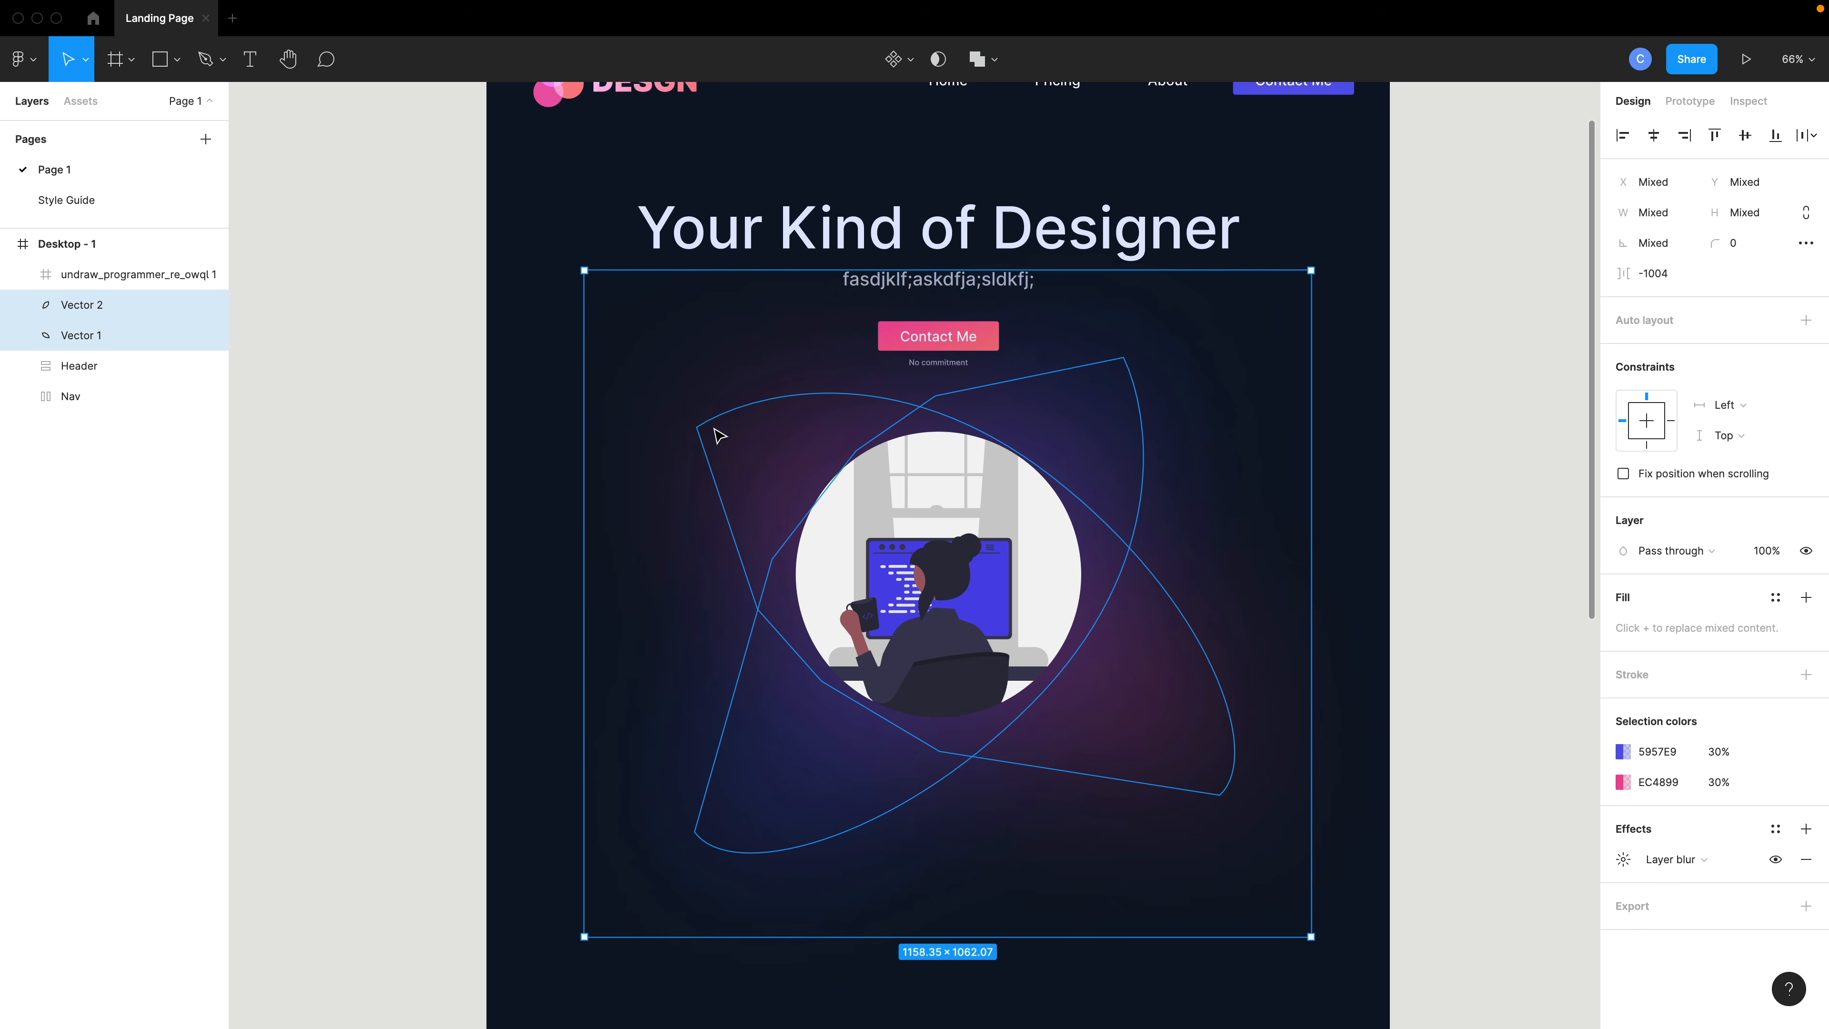
pyautogui.moveTo(551, 257); pyautogui.dragTo(508, 228)
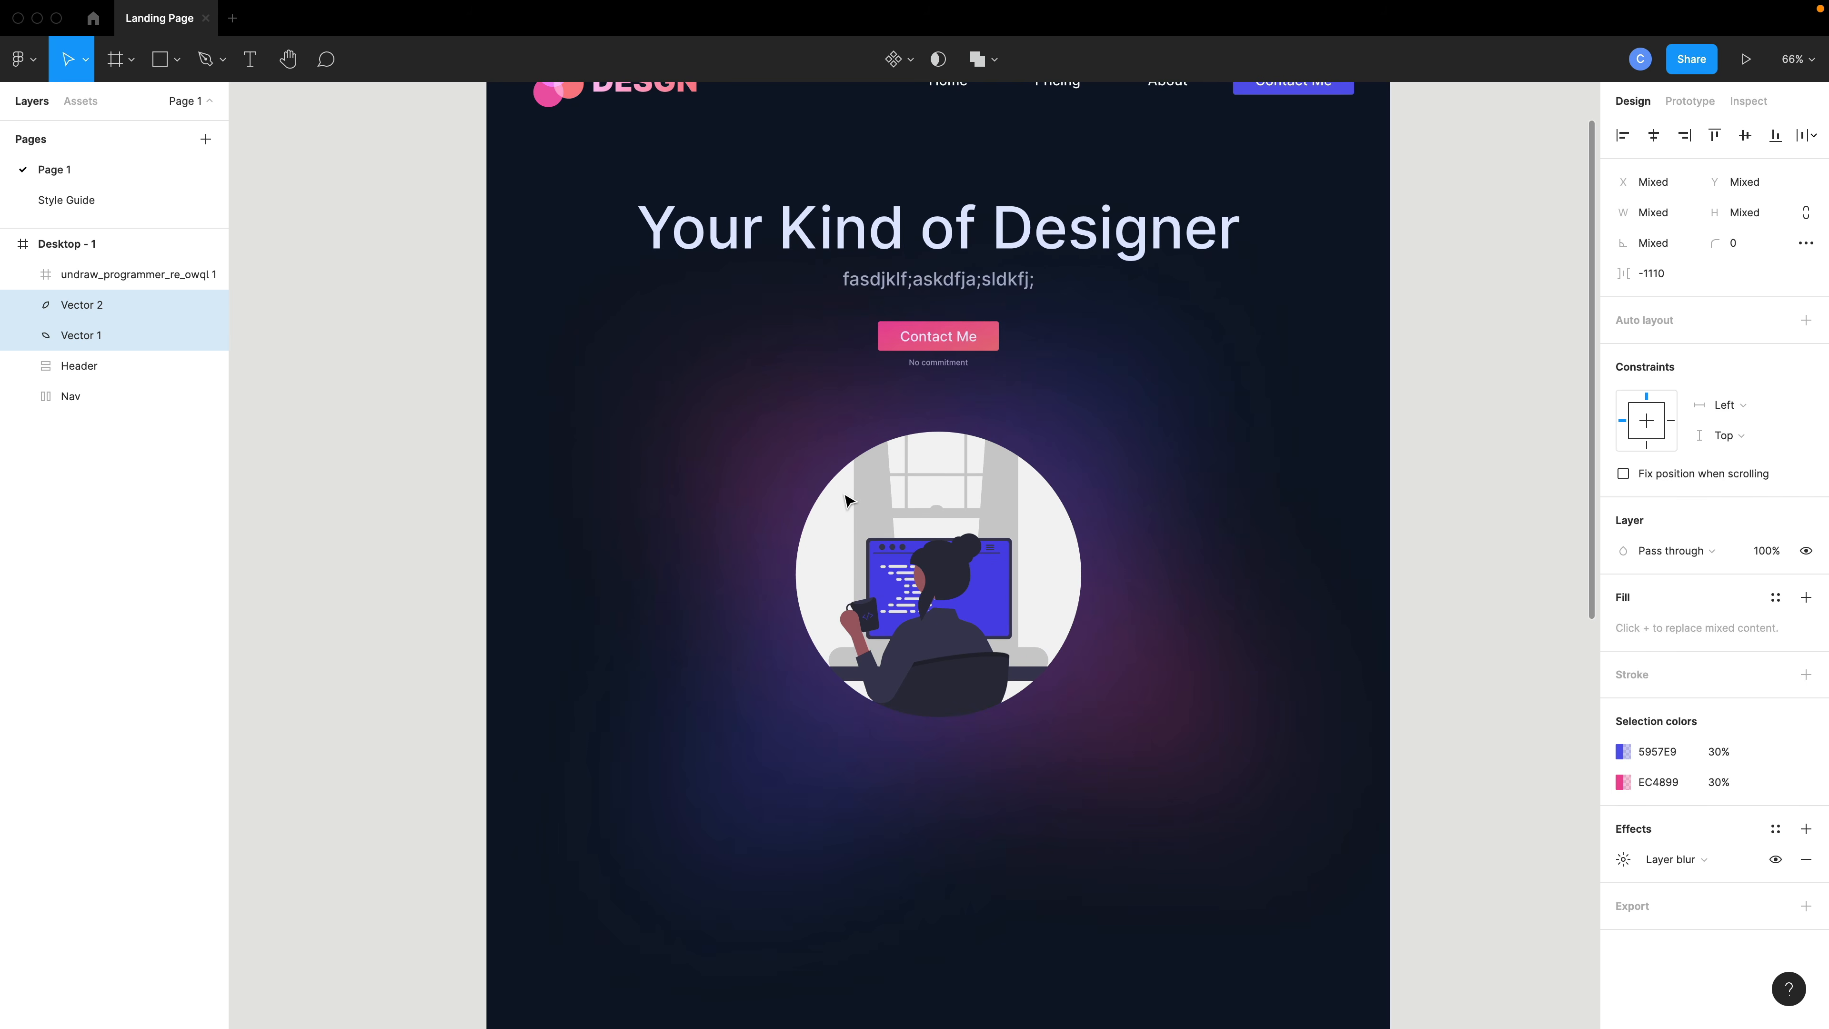
# - Group the two blobs and name the group Blur
pyautogui.rightClick(765, 441)
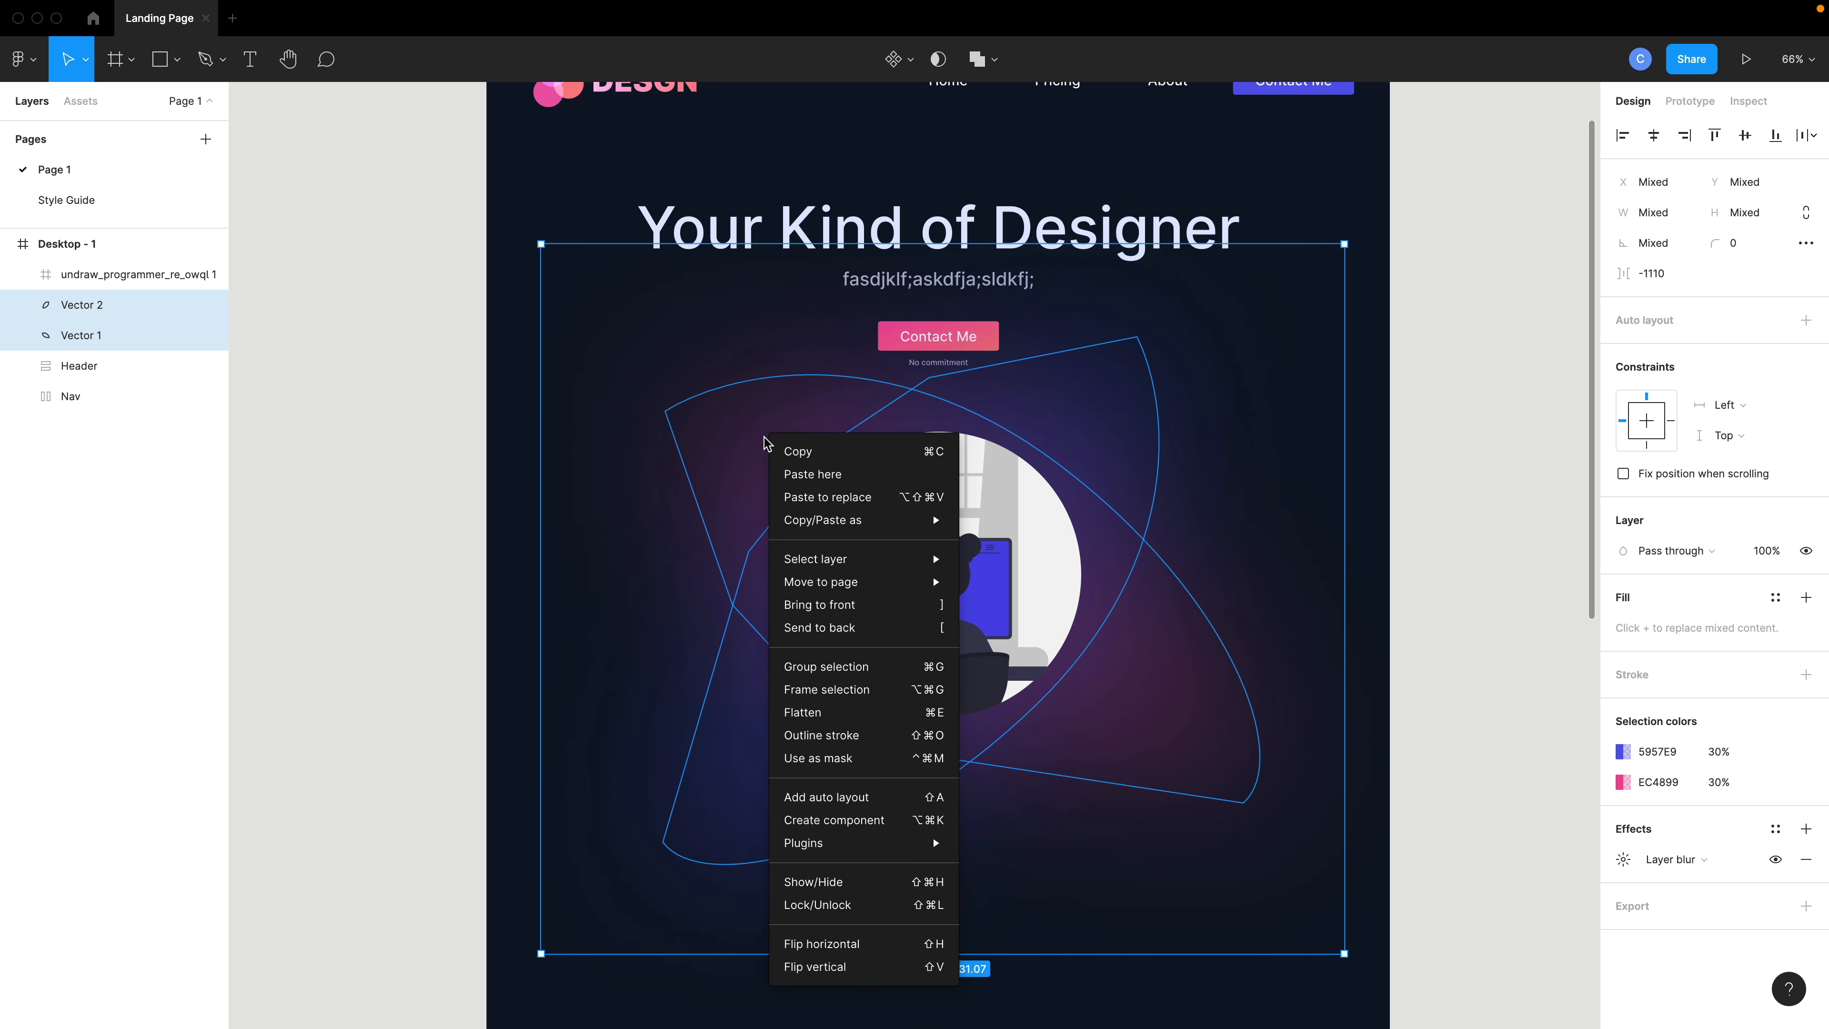
pyautogui.click(888, 670)
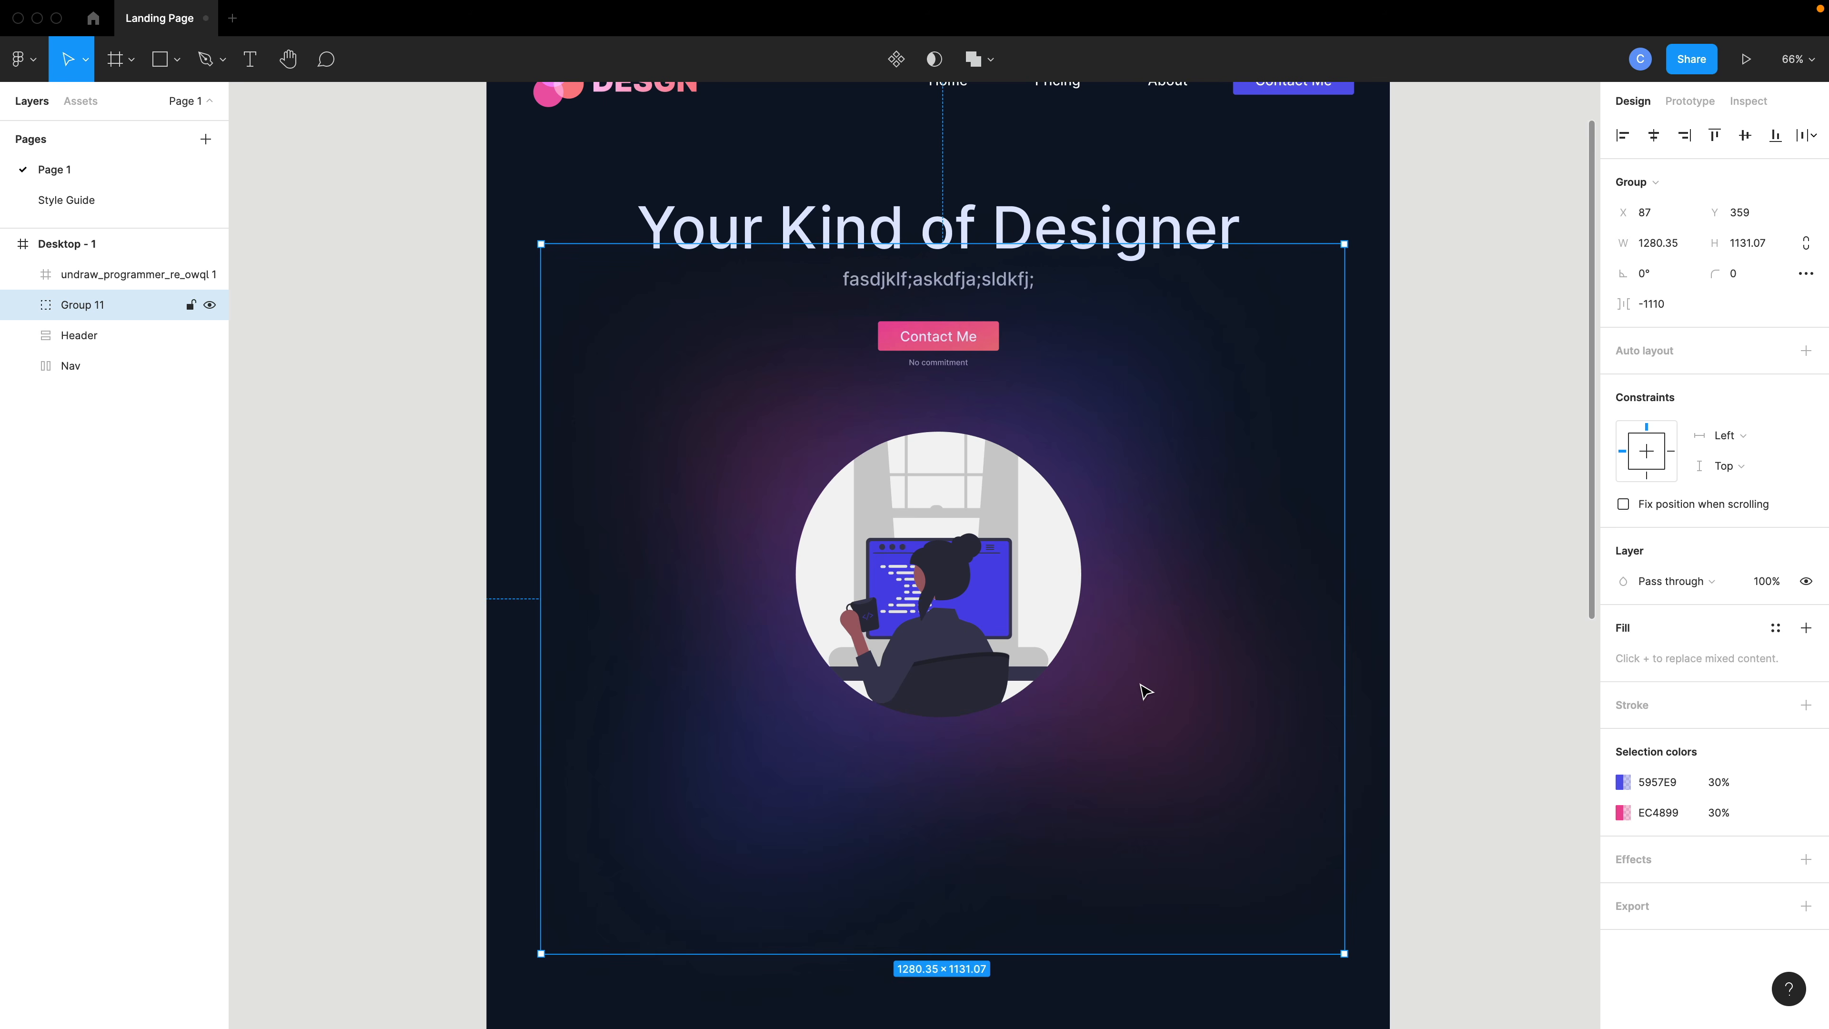
pyautogui.doubleClick(99, 305)
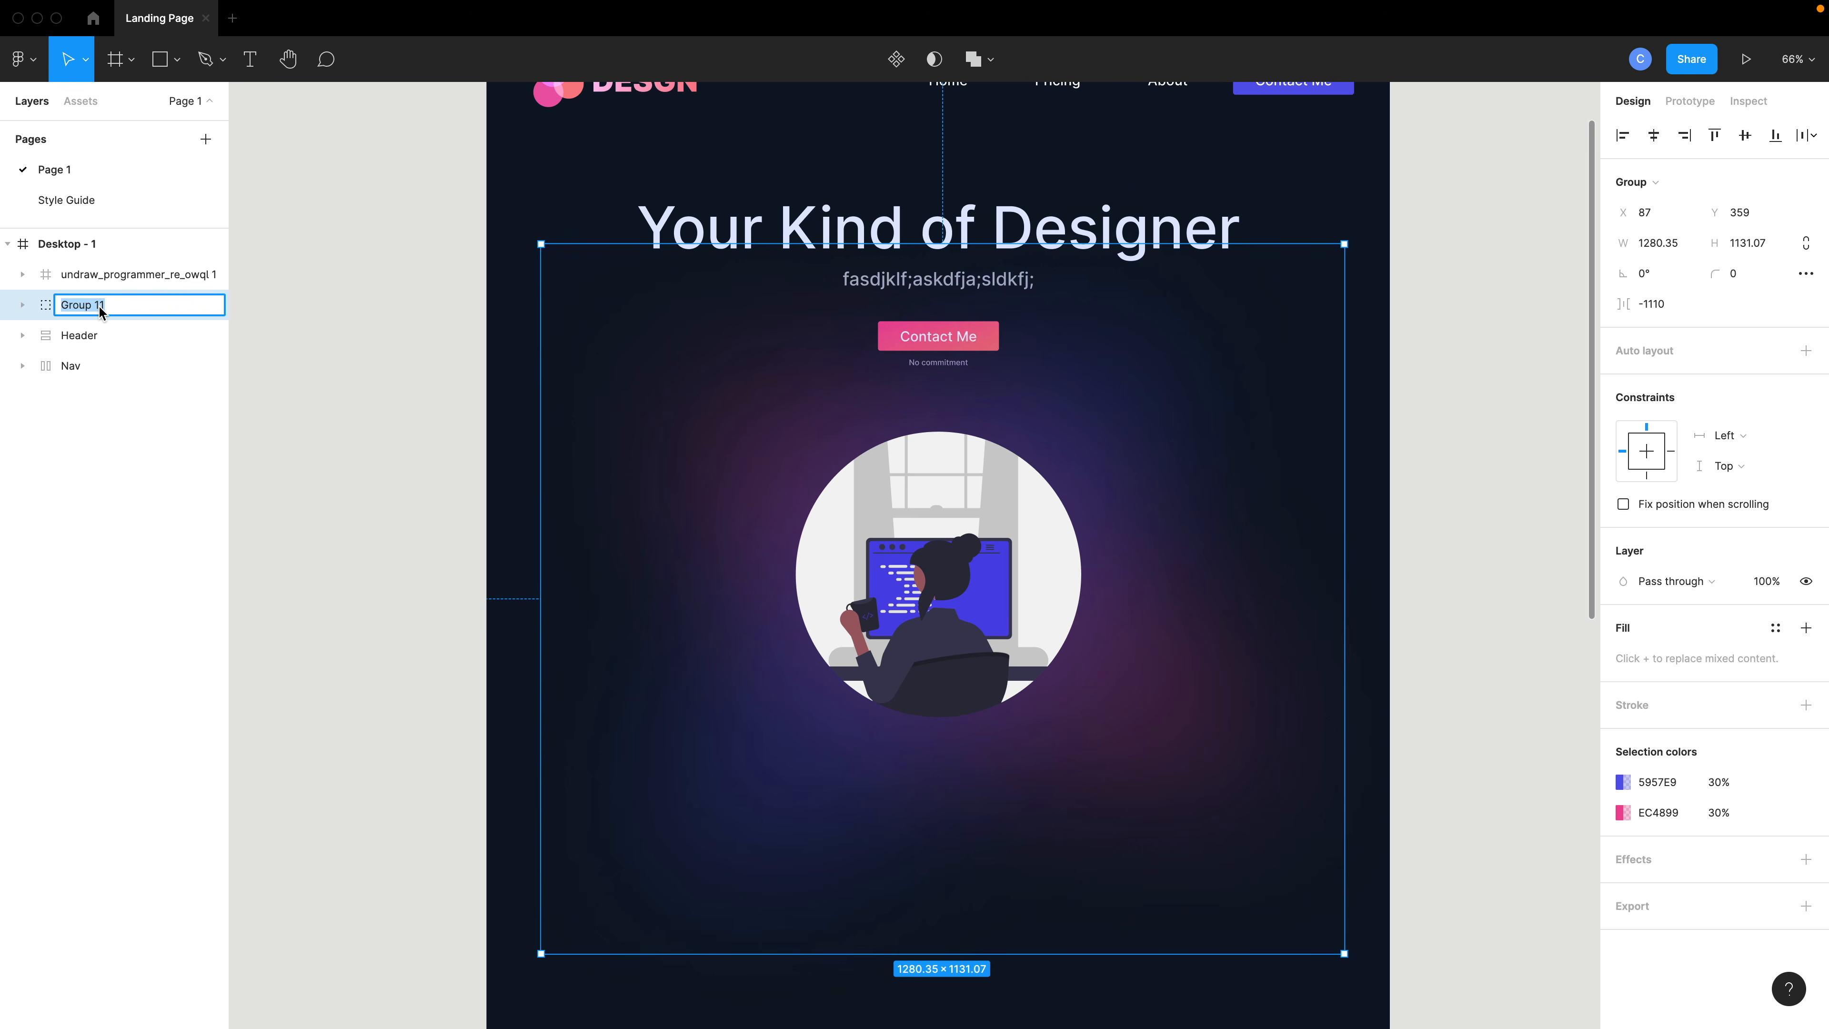
pyautogui.write('Blur')
pyautogui.press('Return')
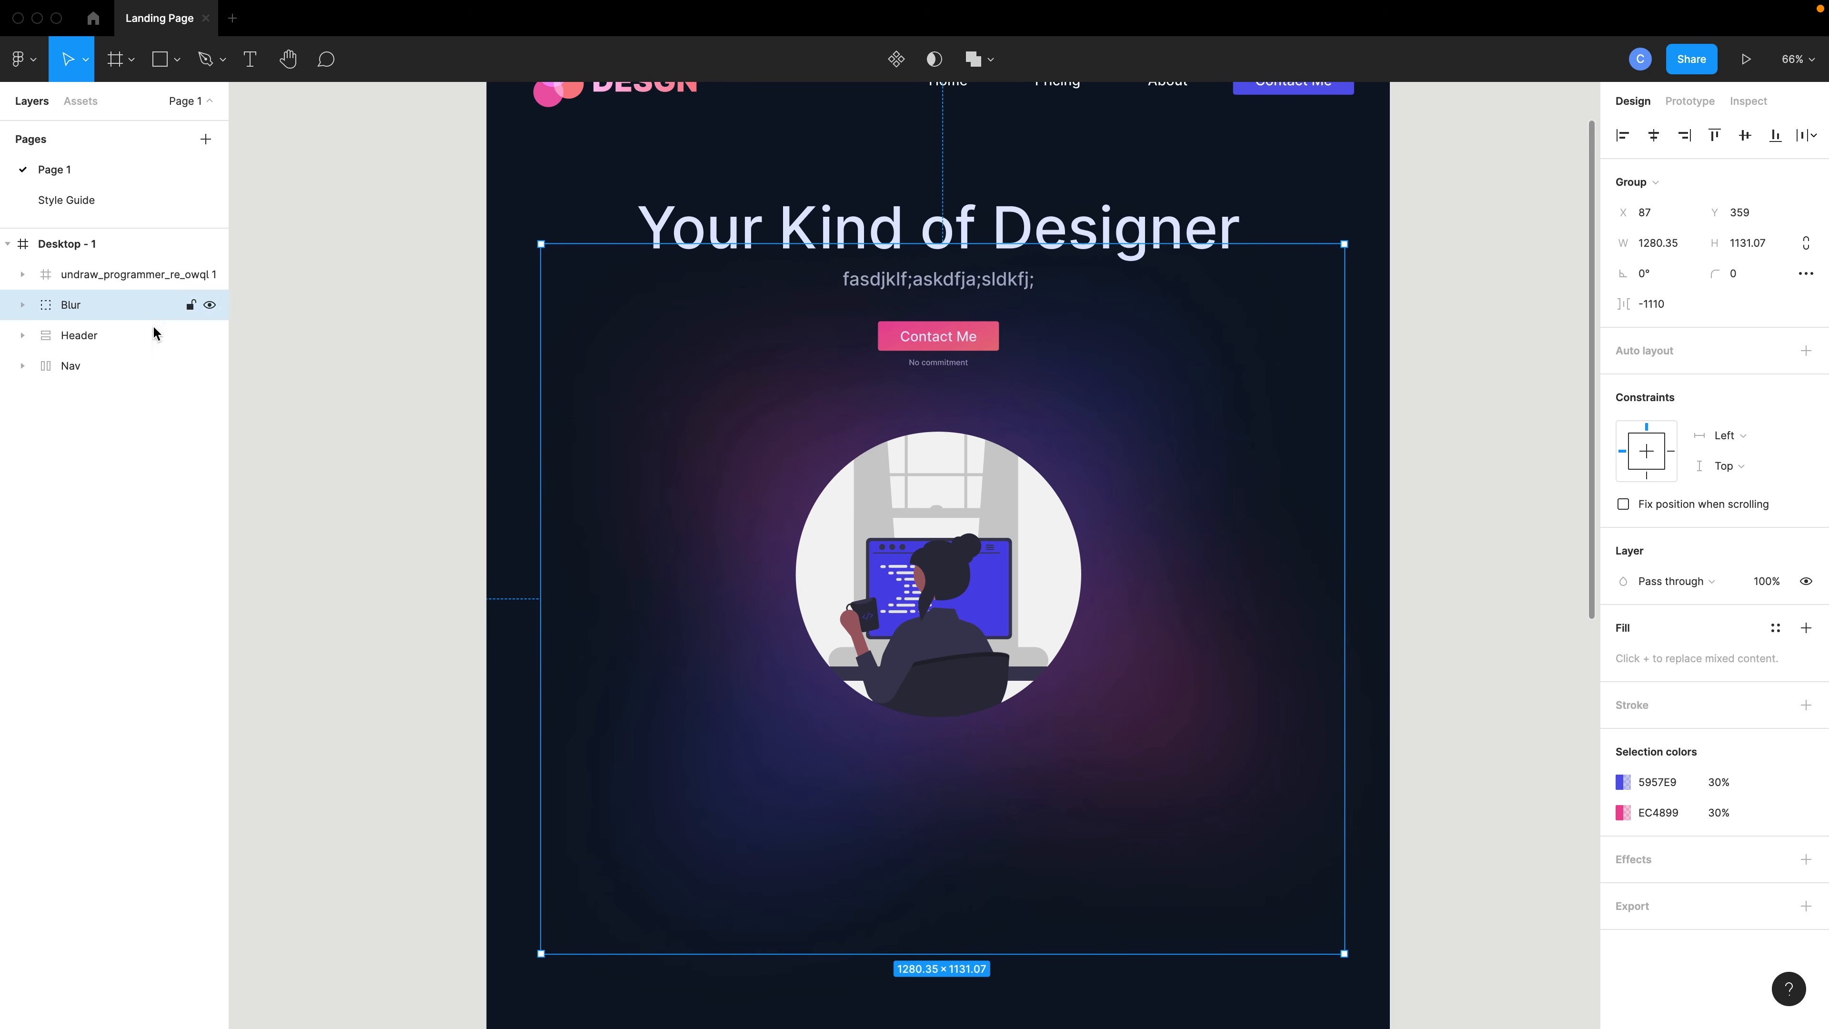
# - Duplicate the Blur group and move the copy further down the page below the hero
pyautogui.moveTo(83, 306); pyautogui.dragTo(88, 461)
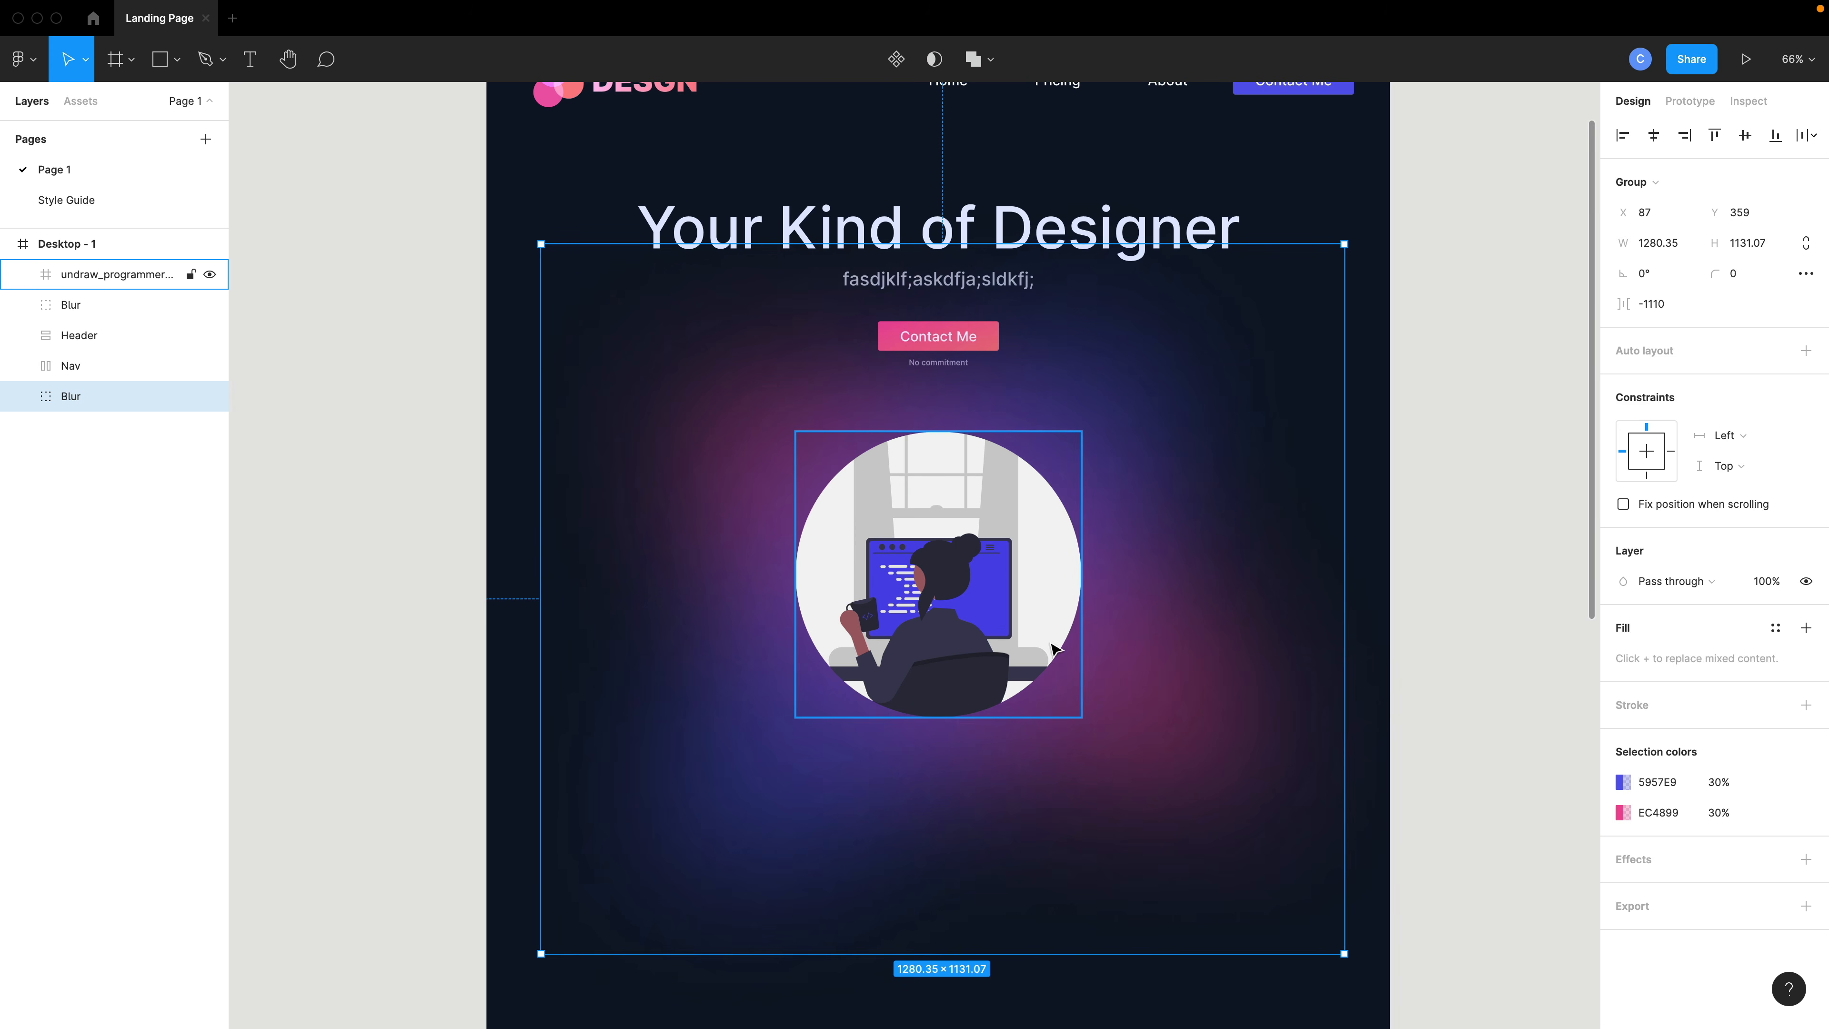
pyautogui.moveTo(1052, 646); pyautogui.dragTo(1078, 1027)
pyautogui.scroll(-3, 1071, 858)
pyautogui.scroll(5, 922, 707)
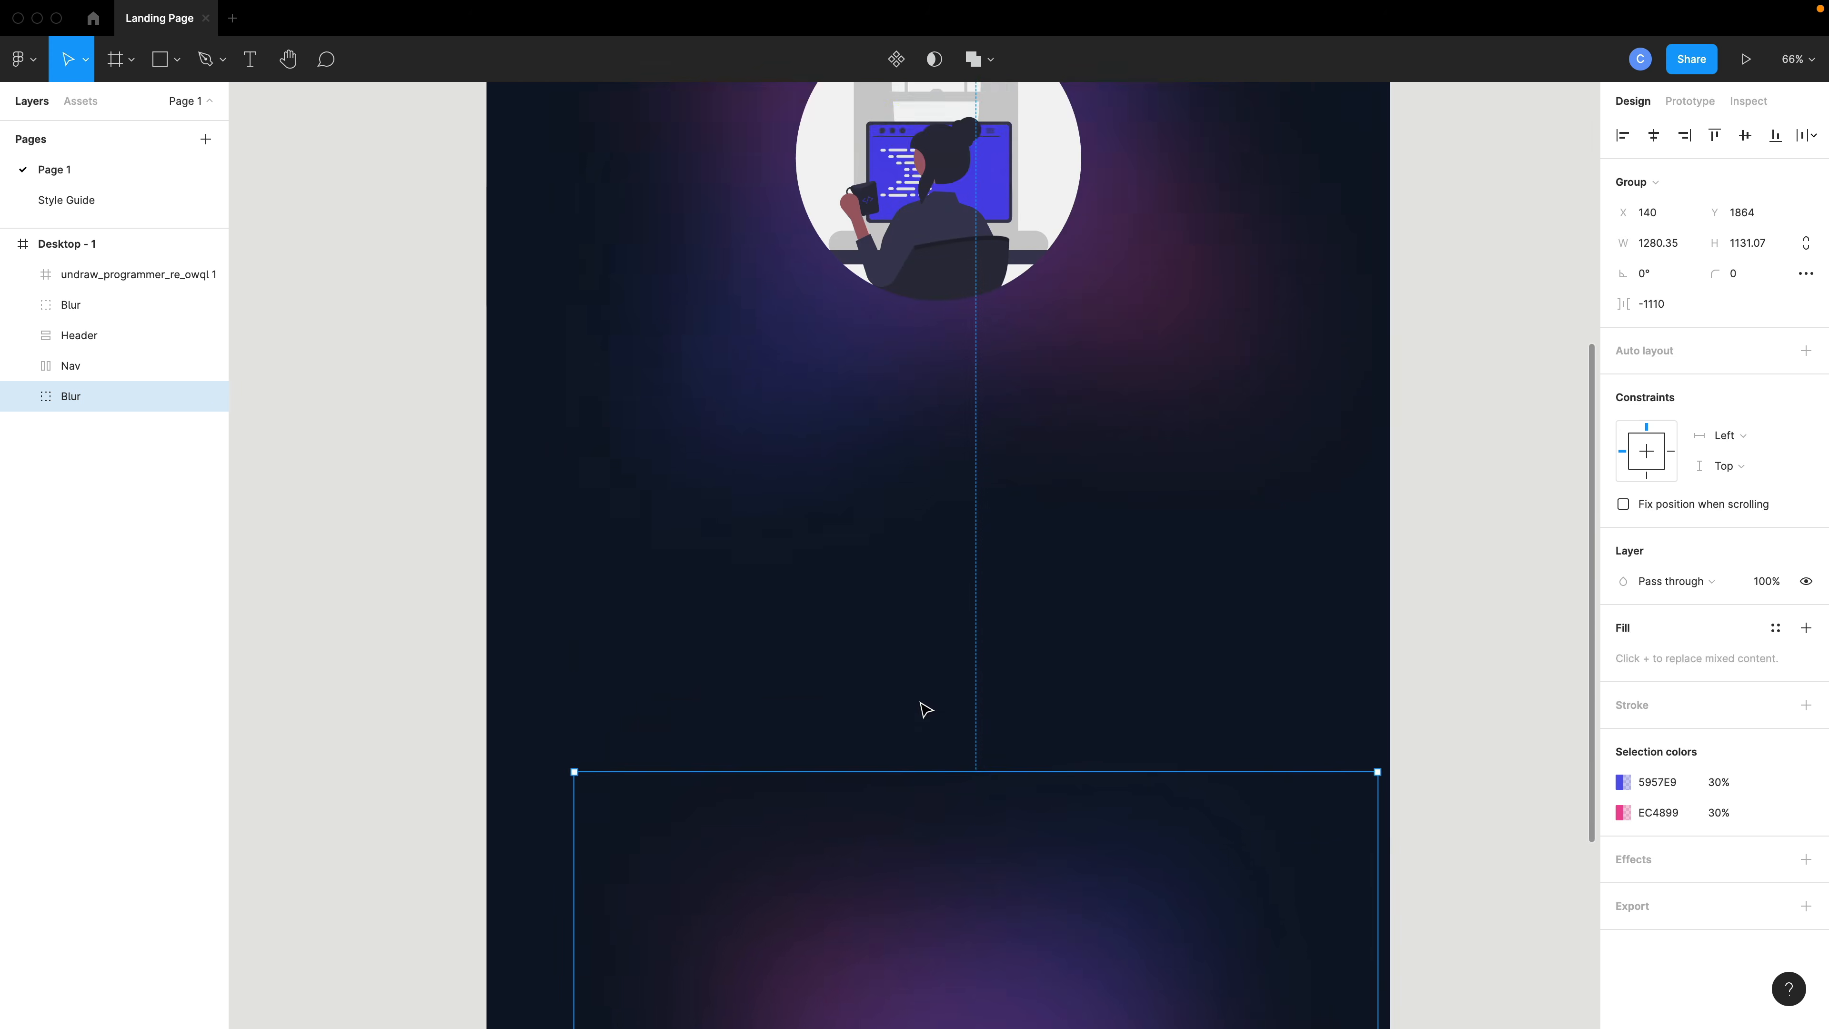
# - Group the programmer illustration with the upper Blur group and name the new group Header Image
pyautogui.click(108, 301)
pyautogui.keyDown('shift'); pyautogui.click(99, 278); pyautogui.keyUp('shift')
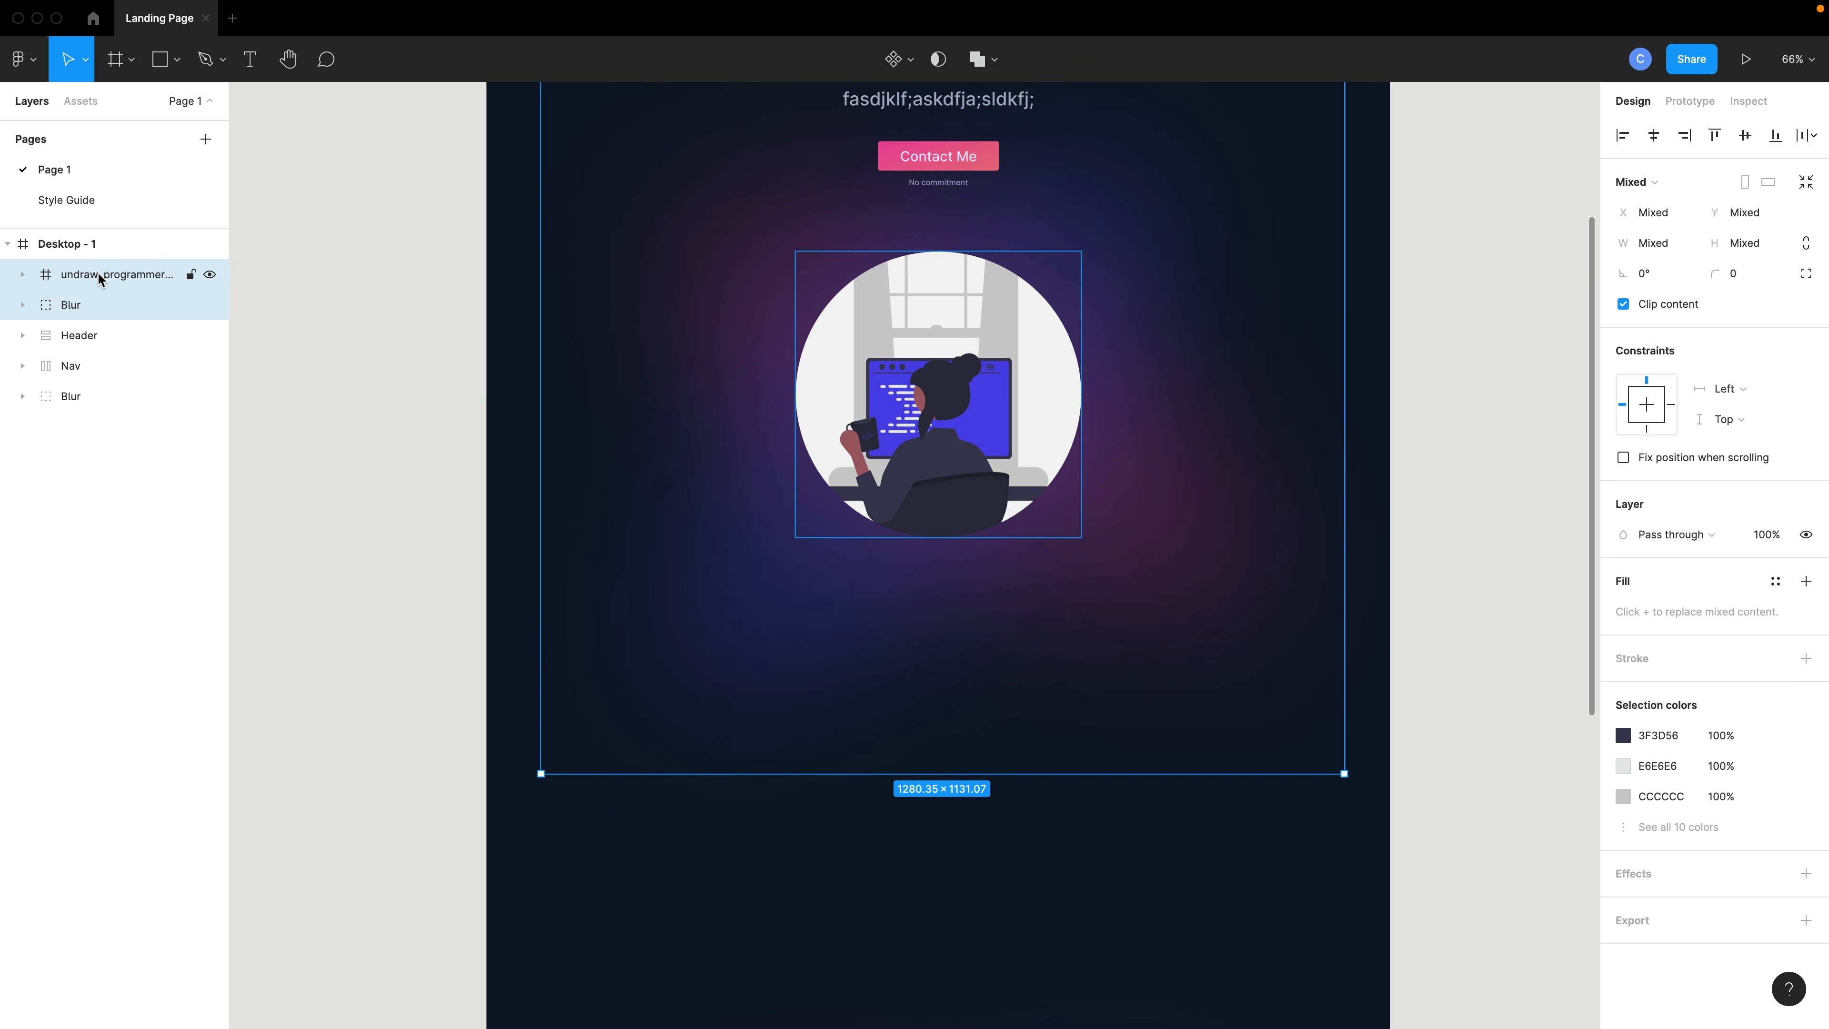
pyautogui.scroll(2, 747, 527)
pyautogui.scroll(2, 749, 530)
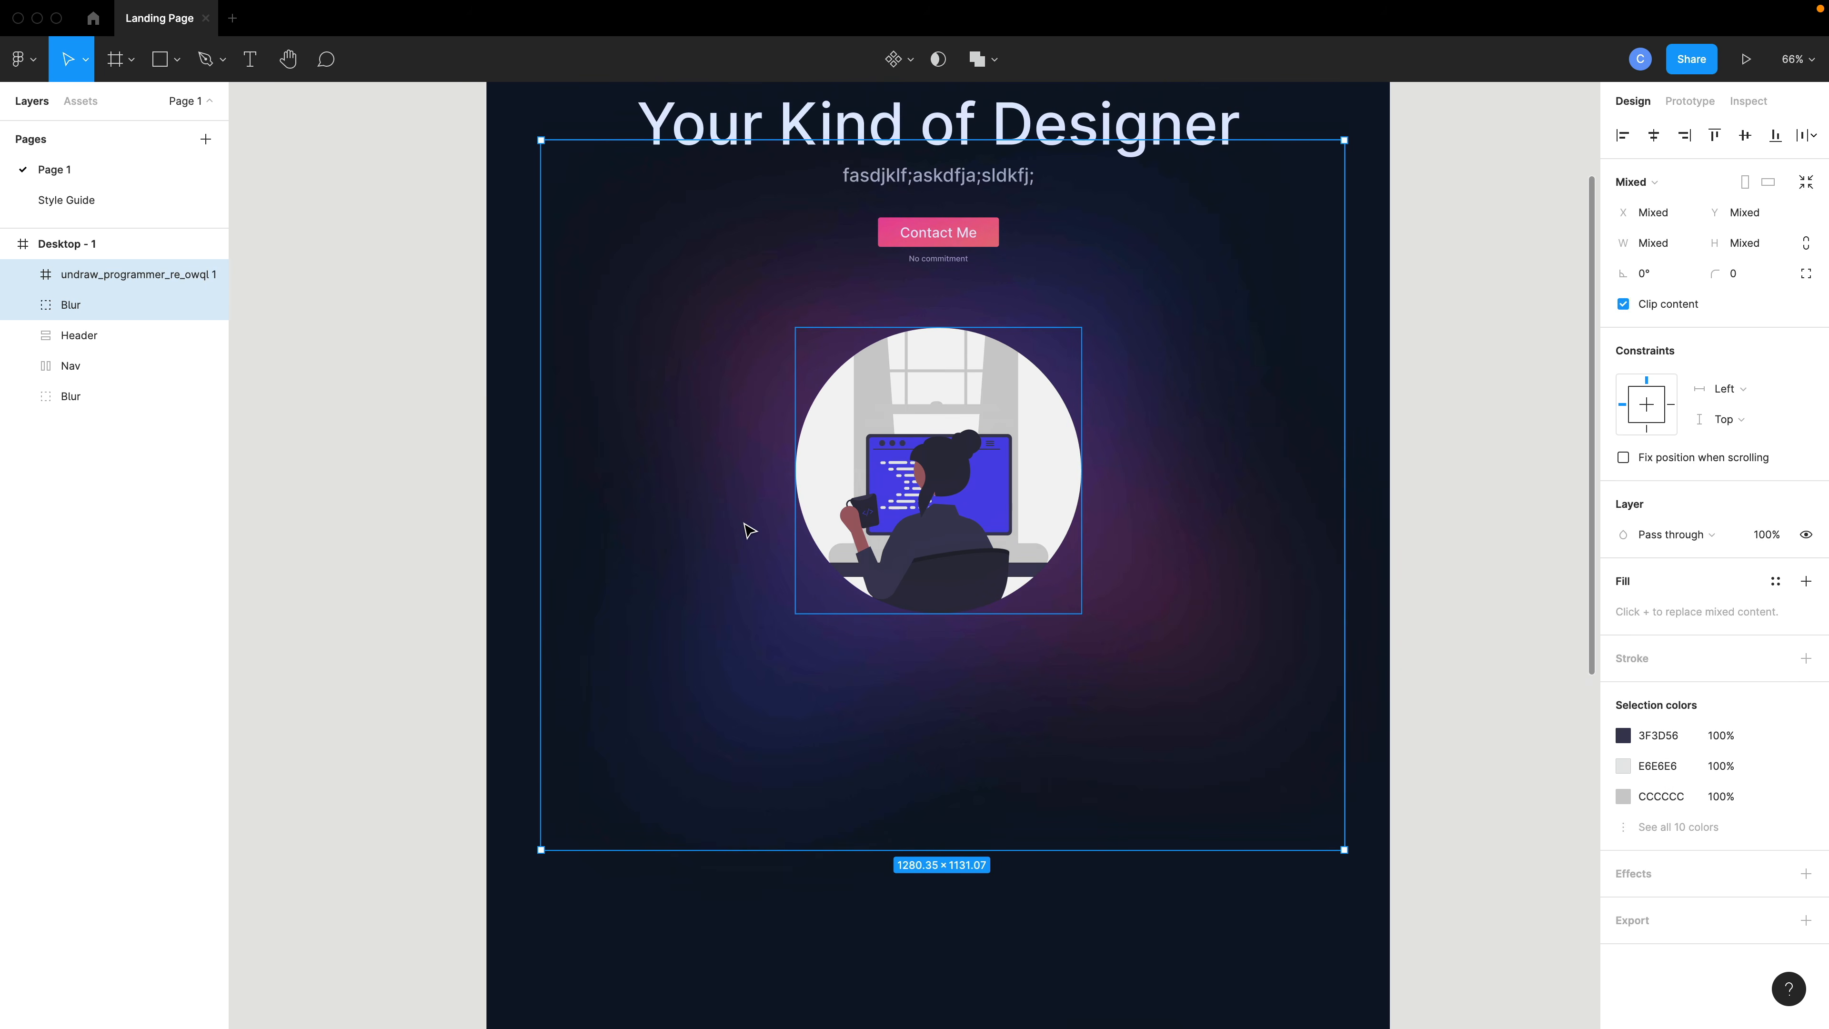
pyautogui.hotkey('ctrl', 'g')
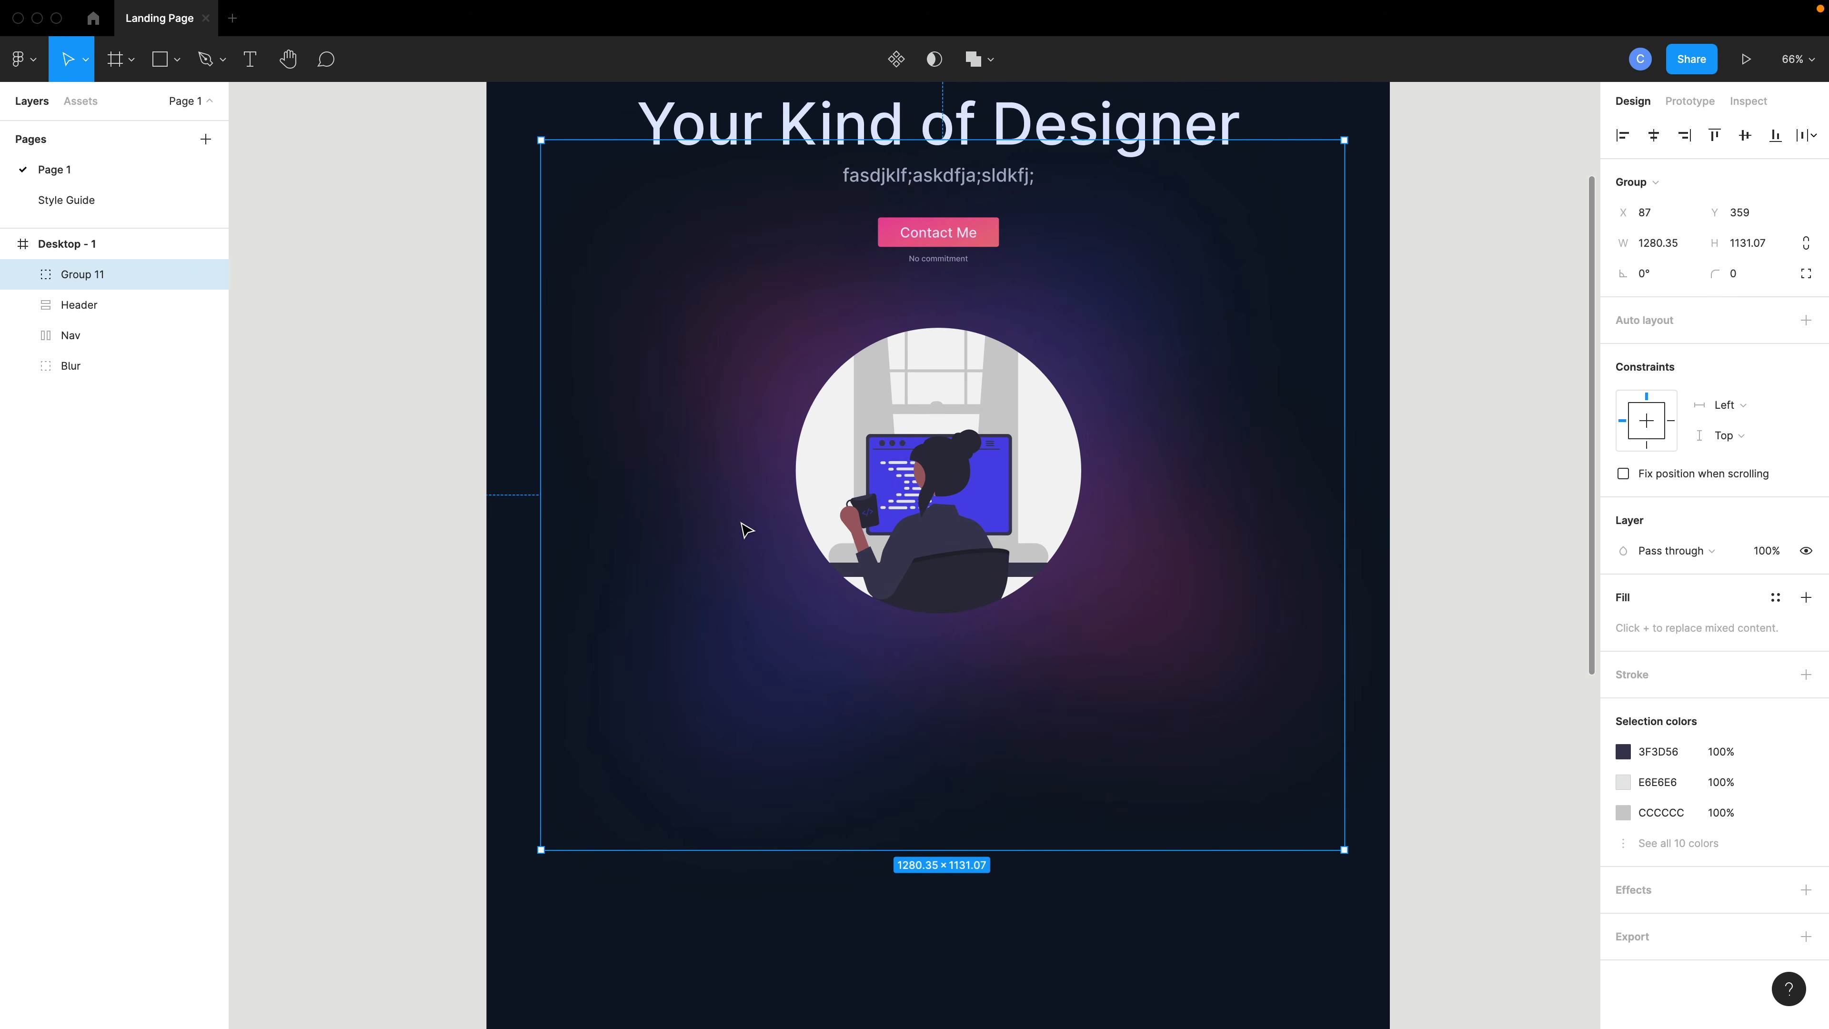
pyautogui.doubleClick(82, 282)
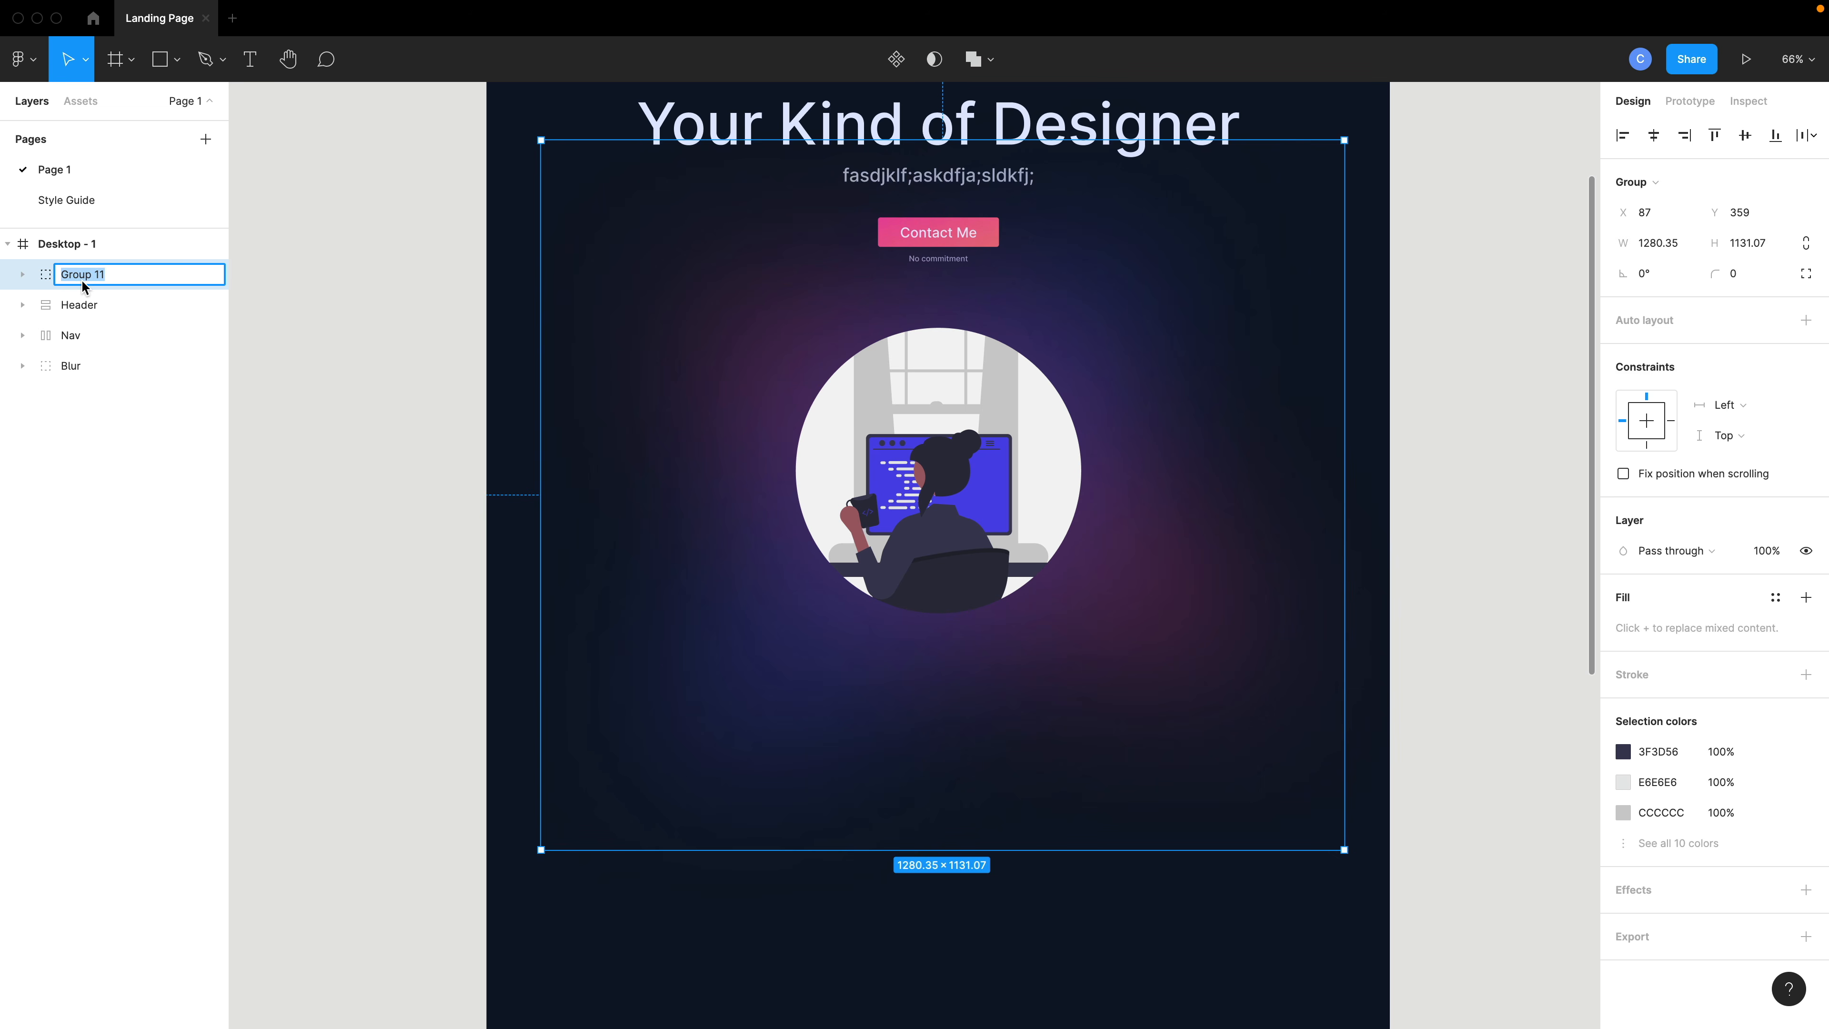
pyautogui.write('Header Image')
pyautogui.press('Return')
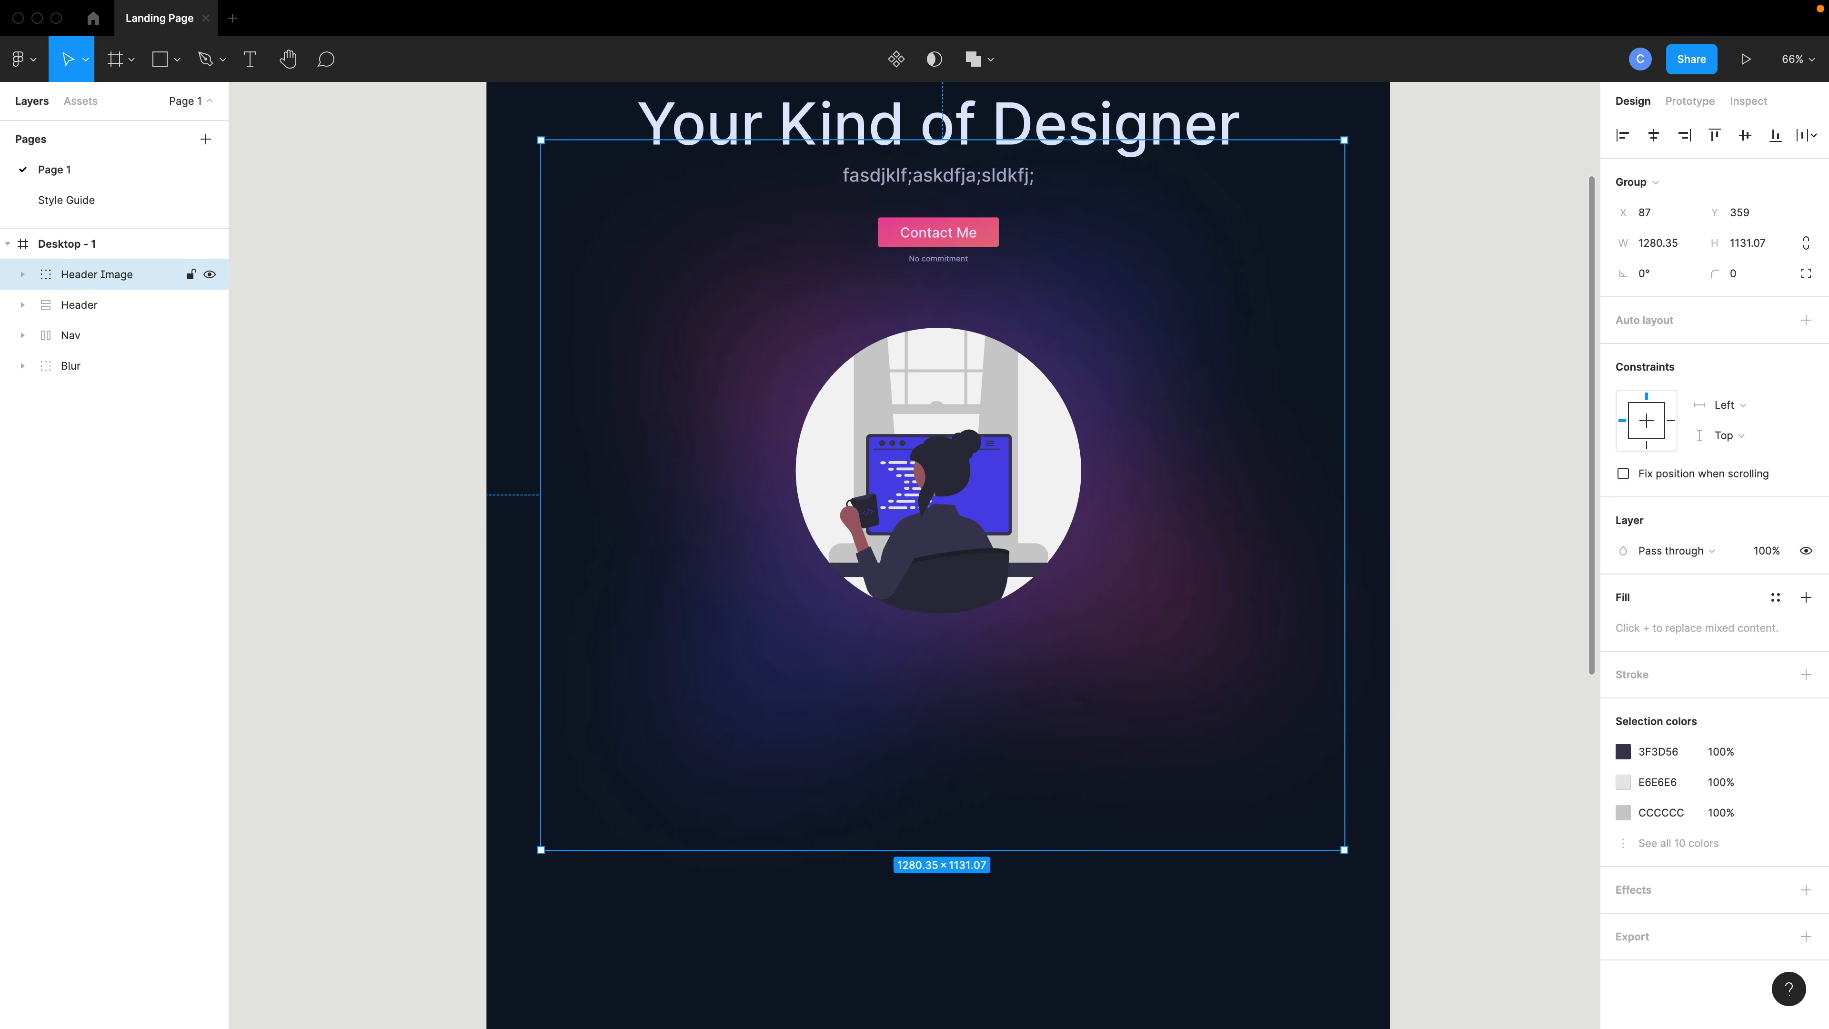
# - Switch to the browser's Desgn Agency tab and scroll through the reference landing page below the hero
pyautogui.scroll(-5, 817, 645)
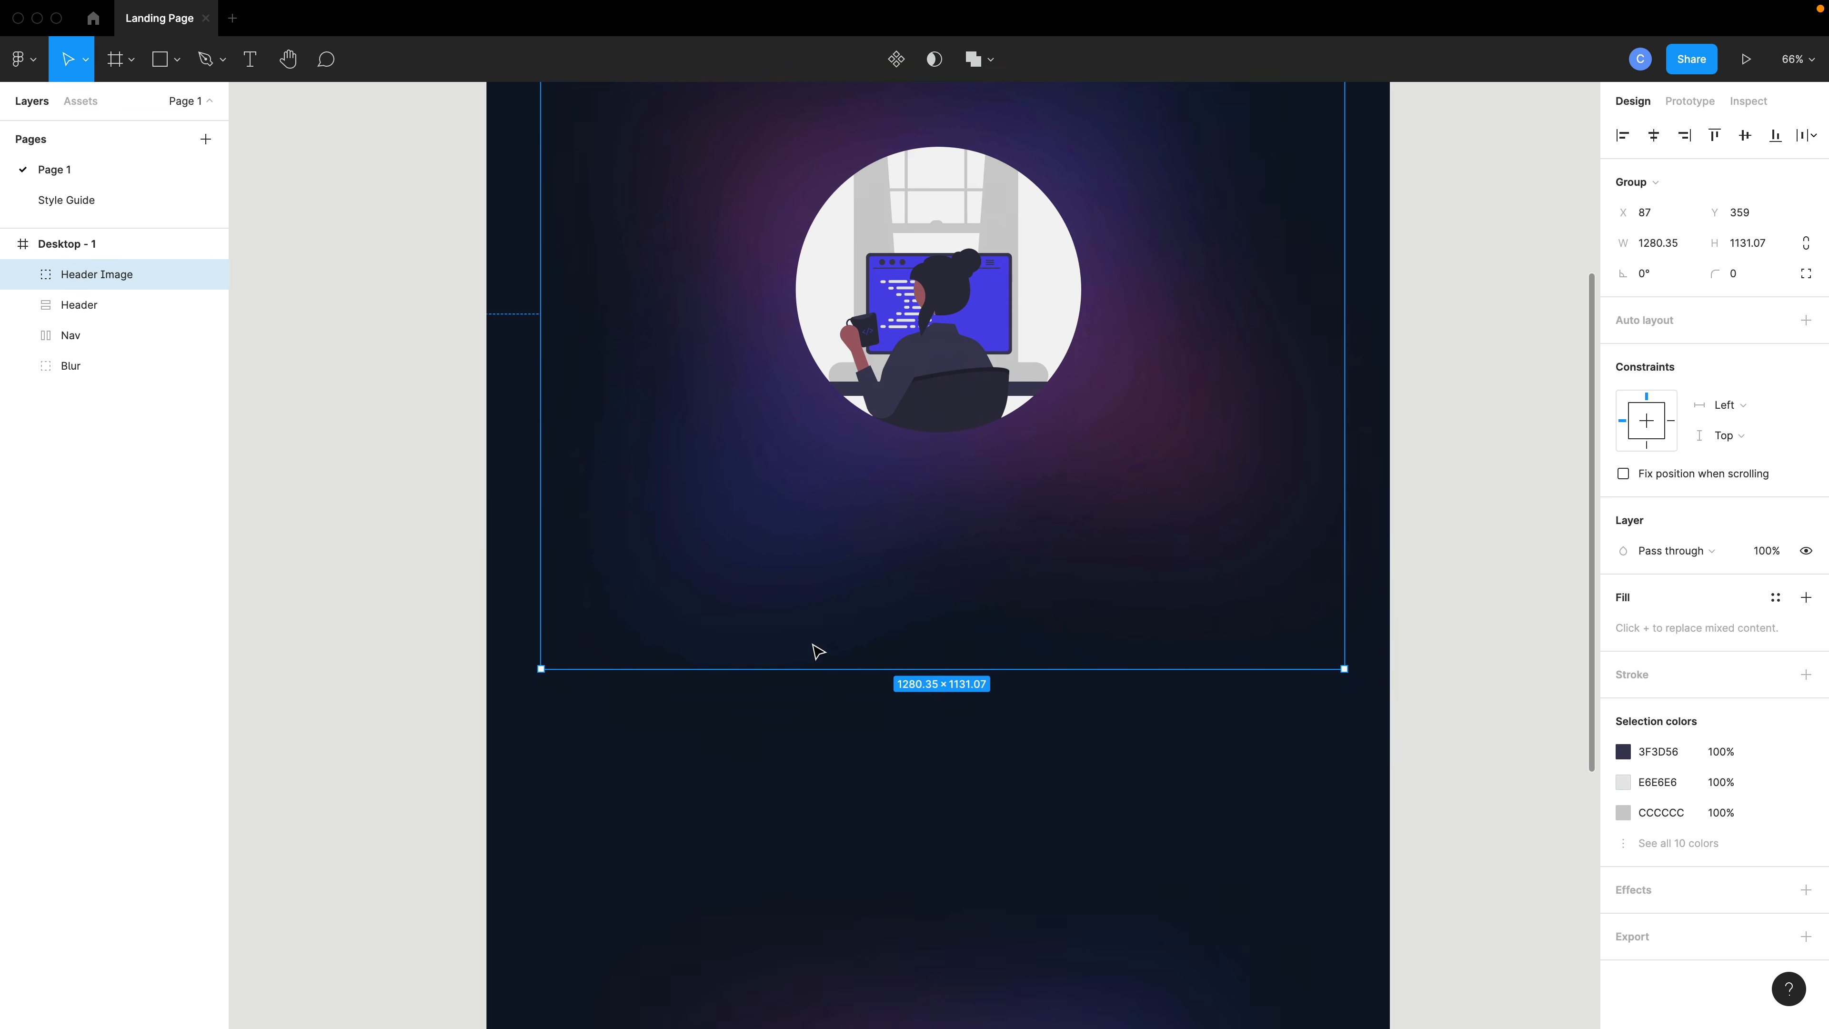
pyautogui.click(952, 787)
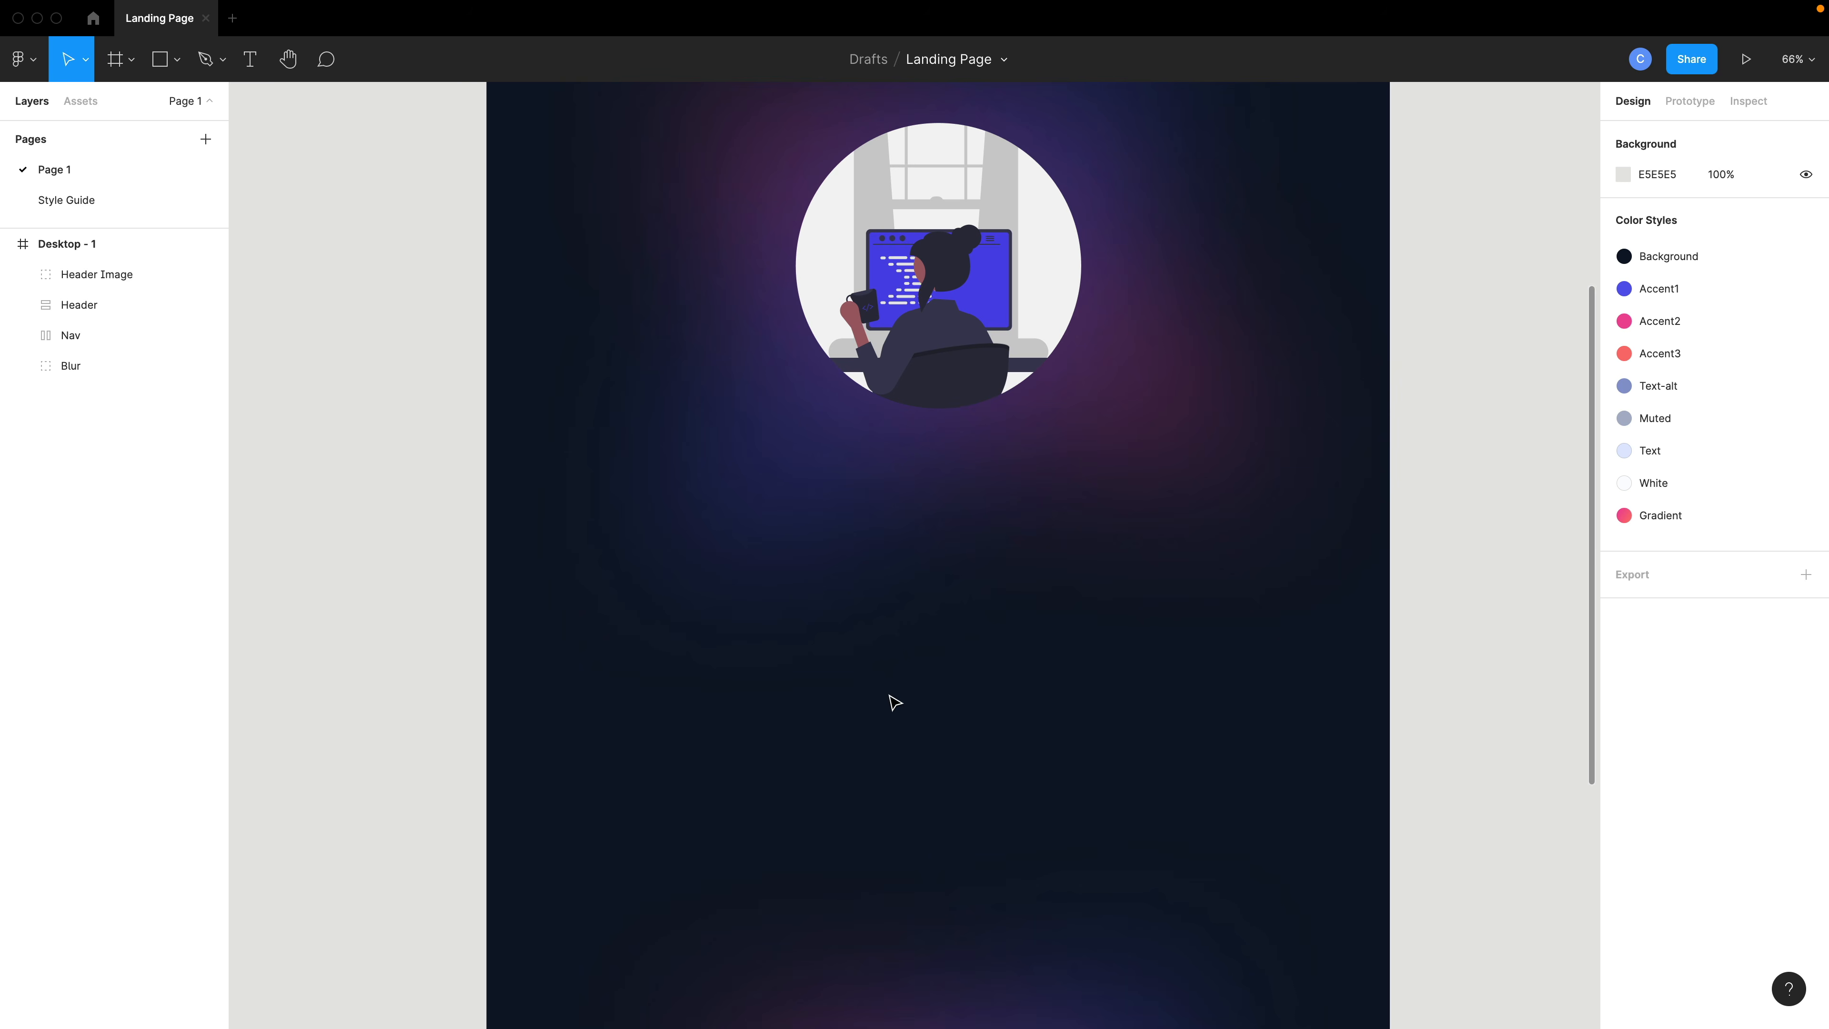
pyautogui.hotkey('ctrl', 'Left')
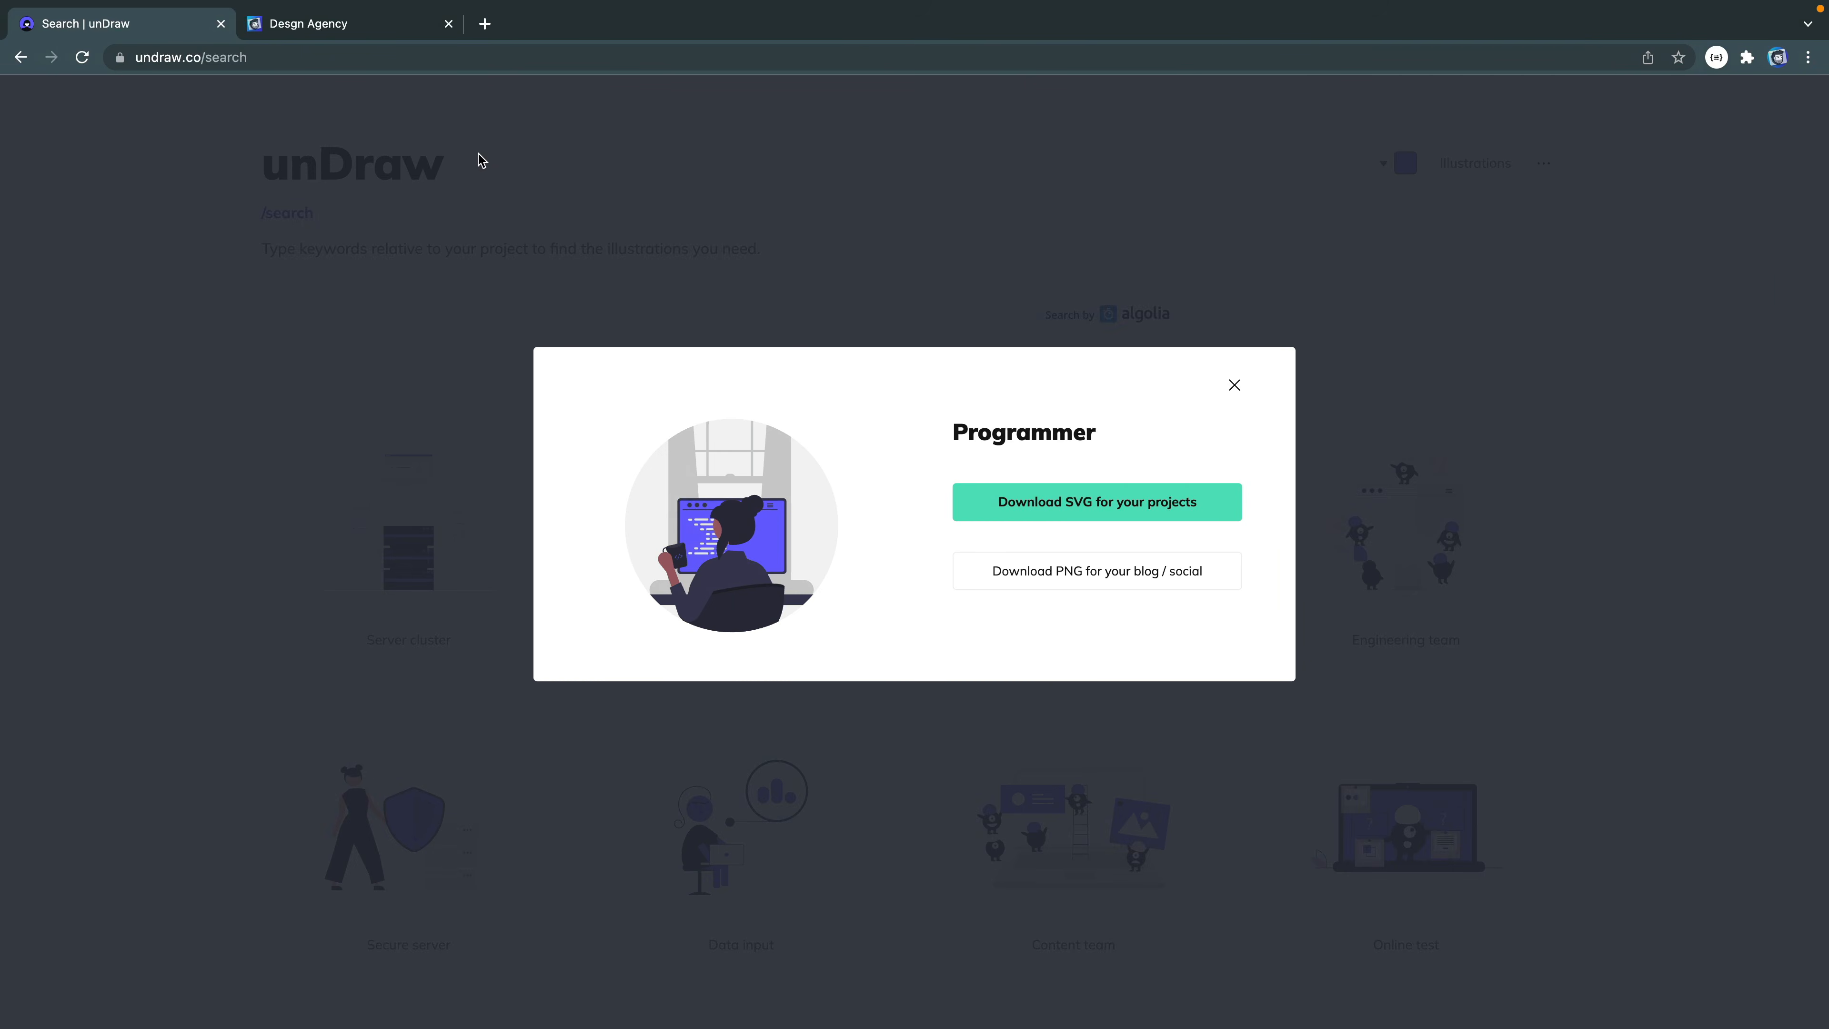
pyautogui.click(375, 31)
pyautogui.scroll(-12, 742, 575)
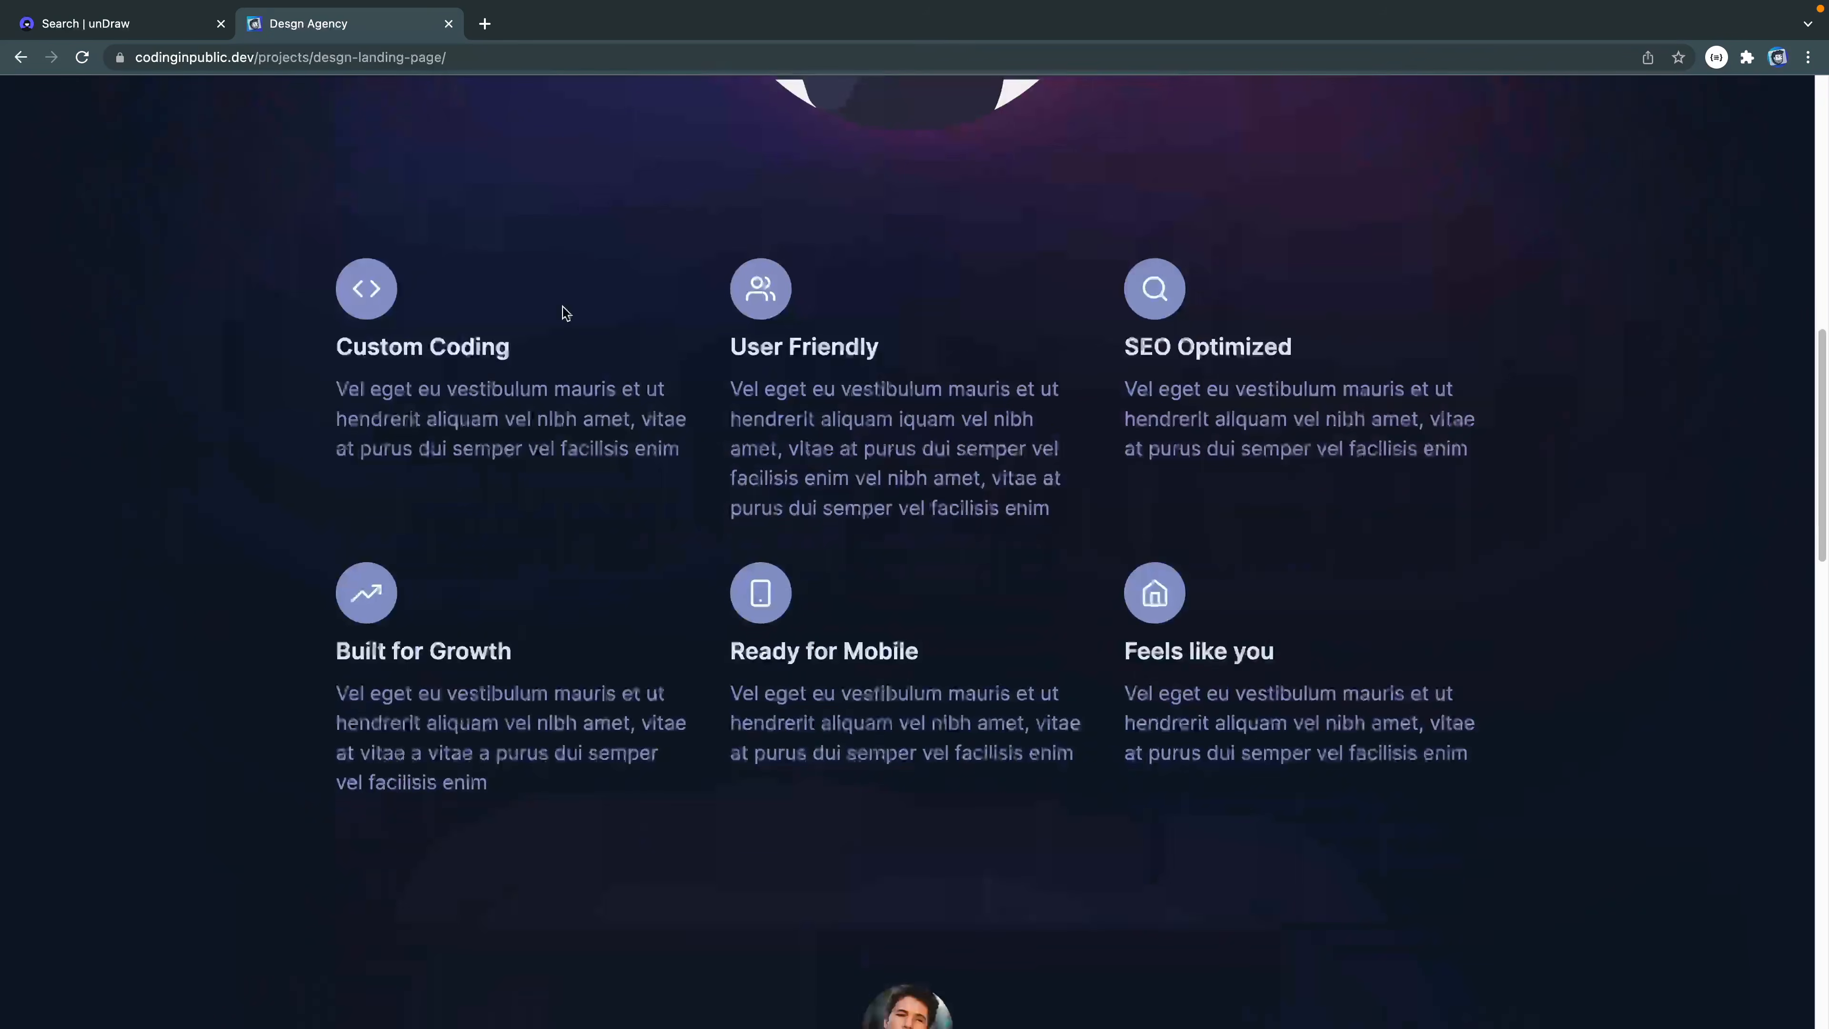
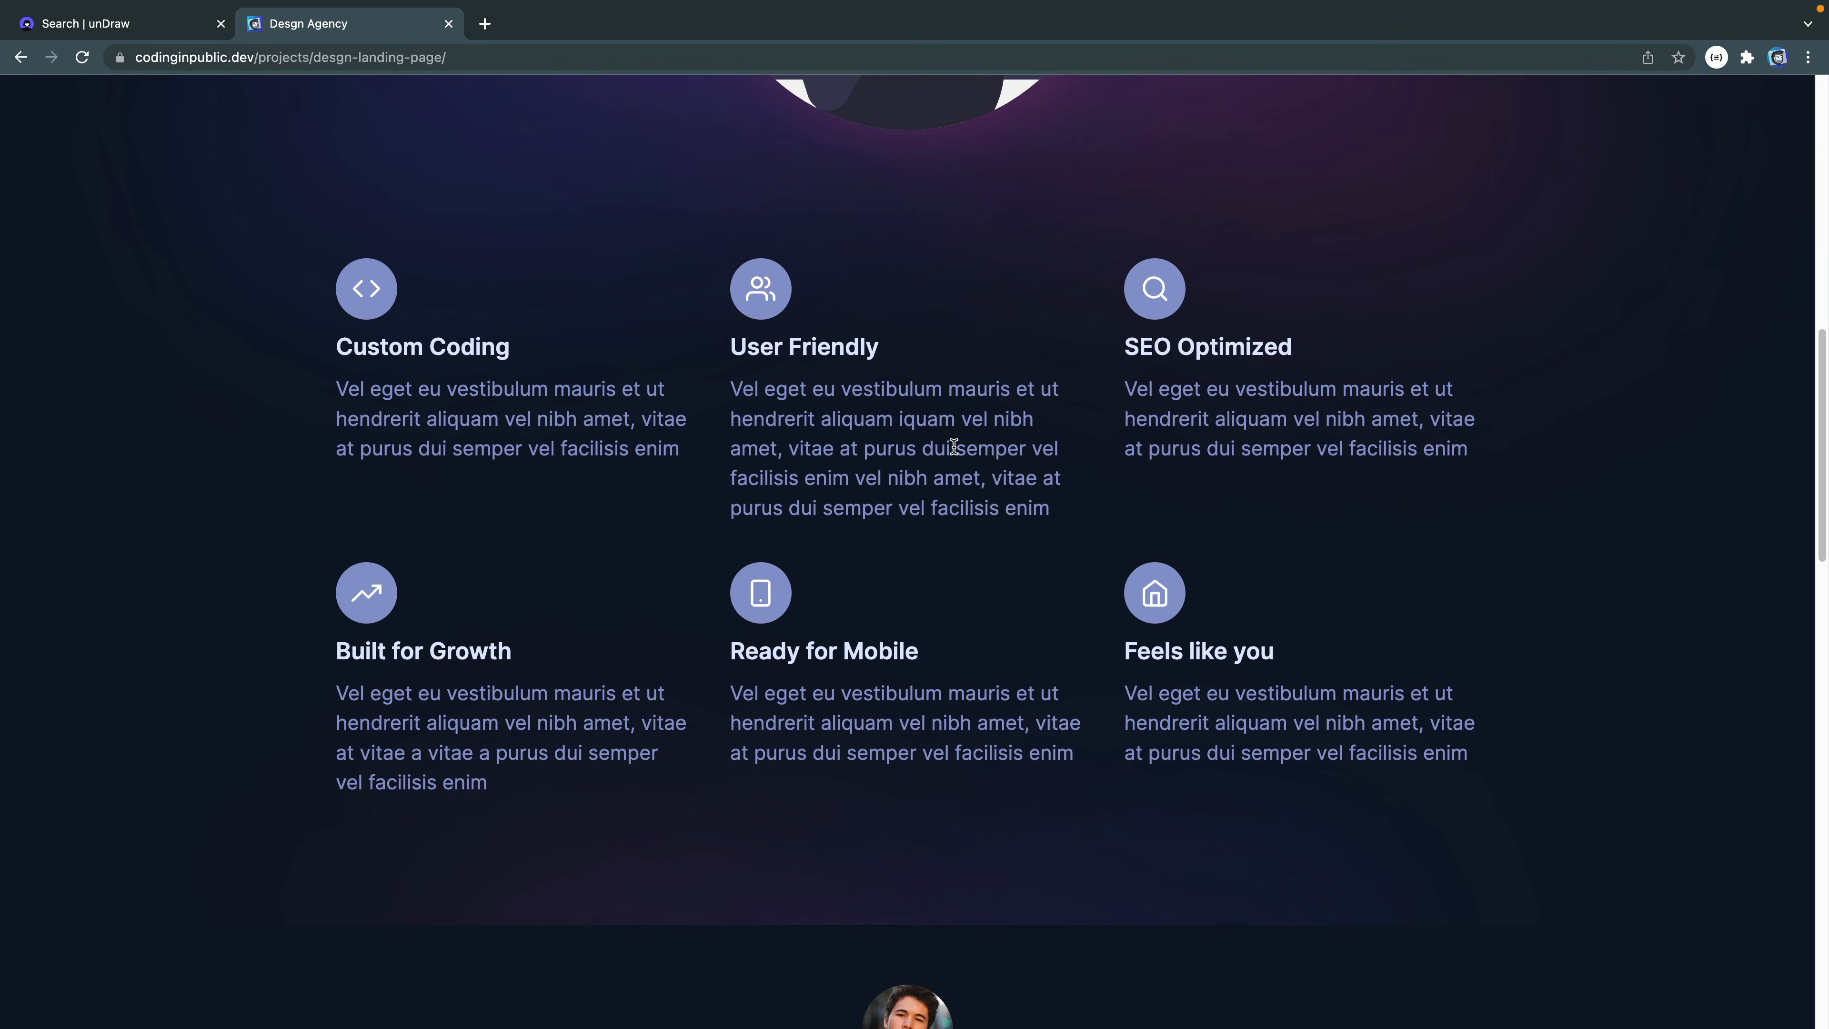
# - Switch back to Figma and draw a small circle about 62 × 62 px below the hero illustration
pyautogui.hotkey('ctrl', 'Right')
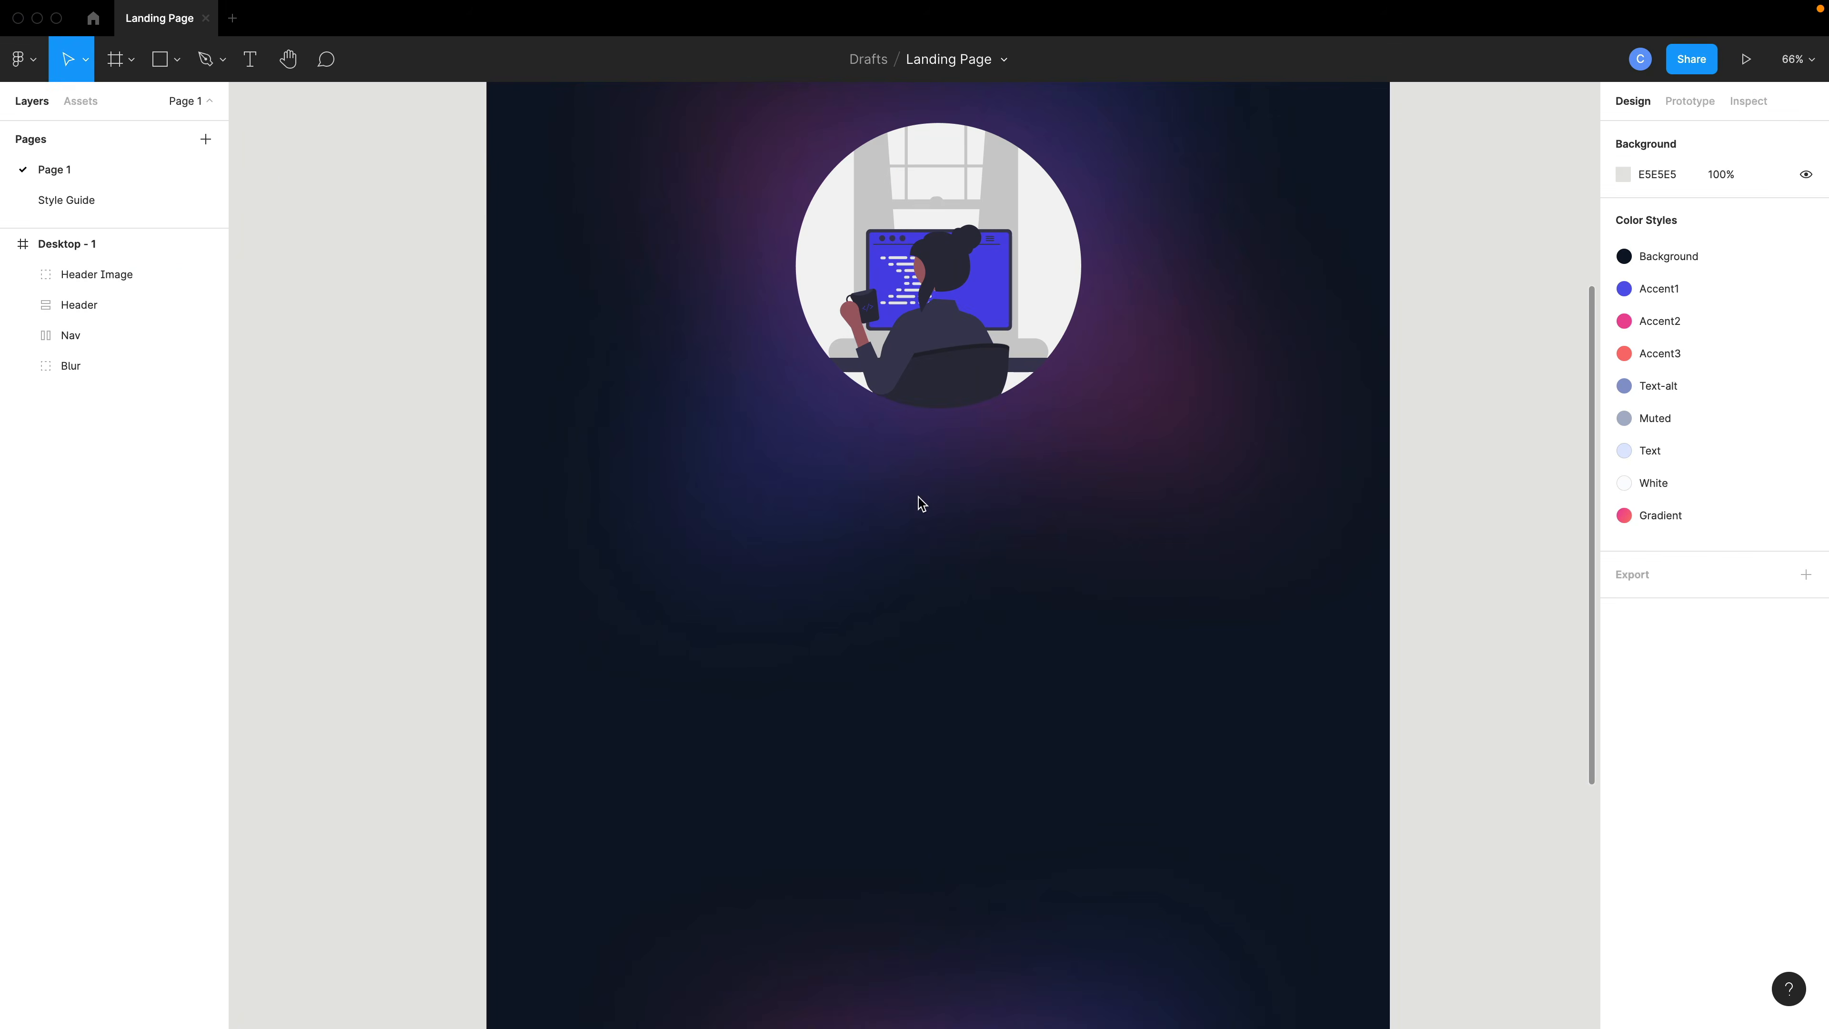
pyautogui.click(176, 61)
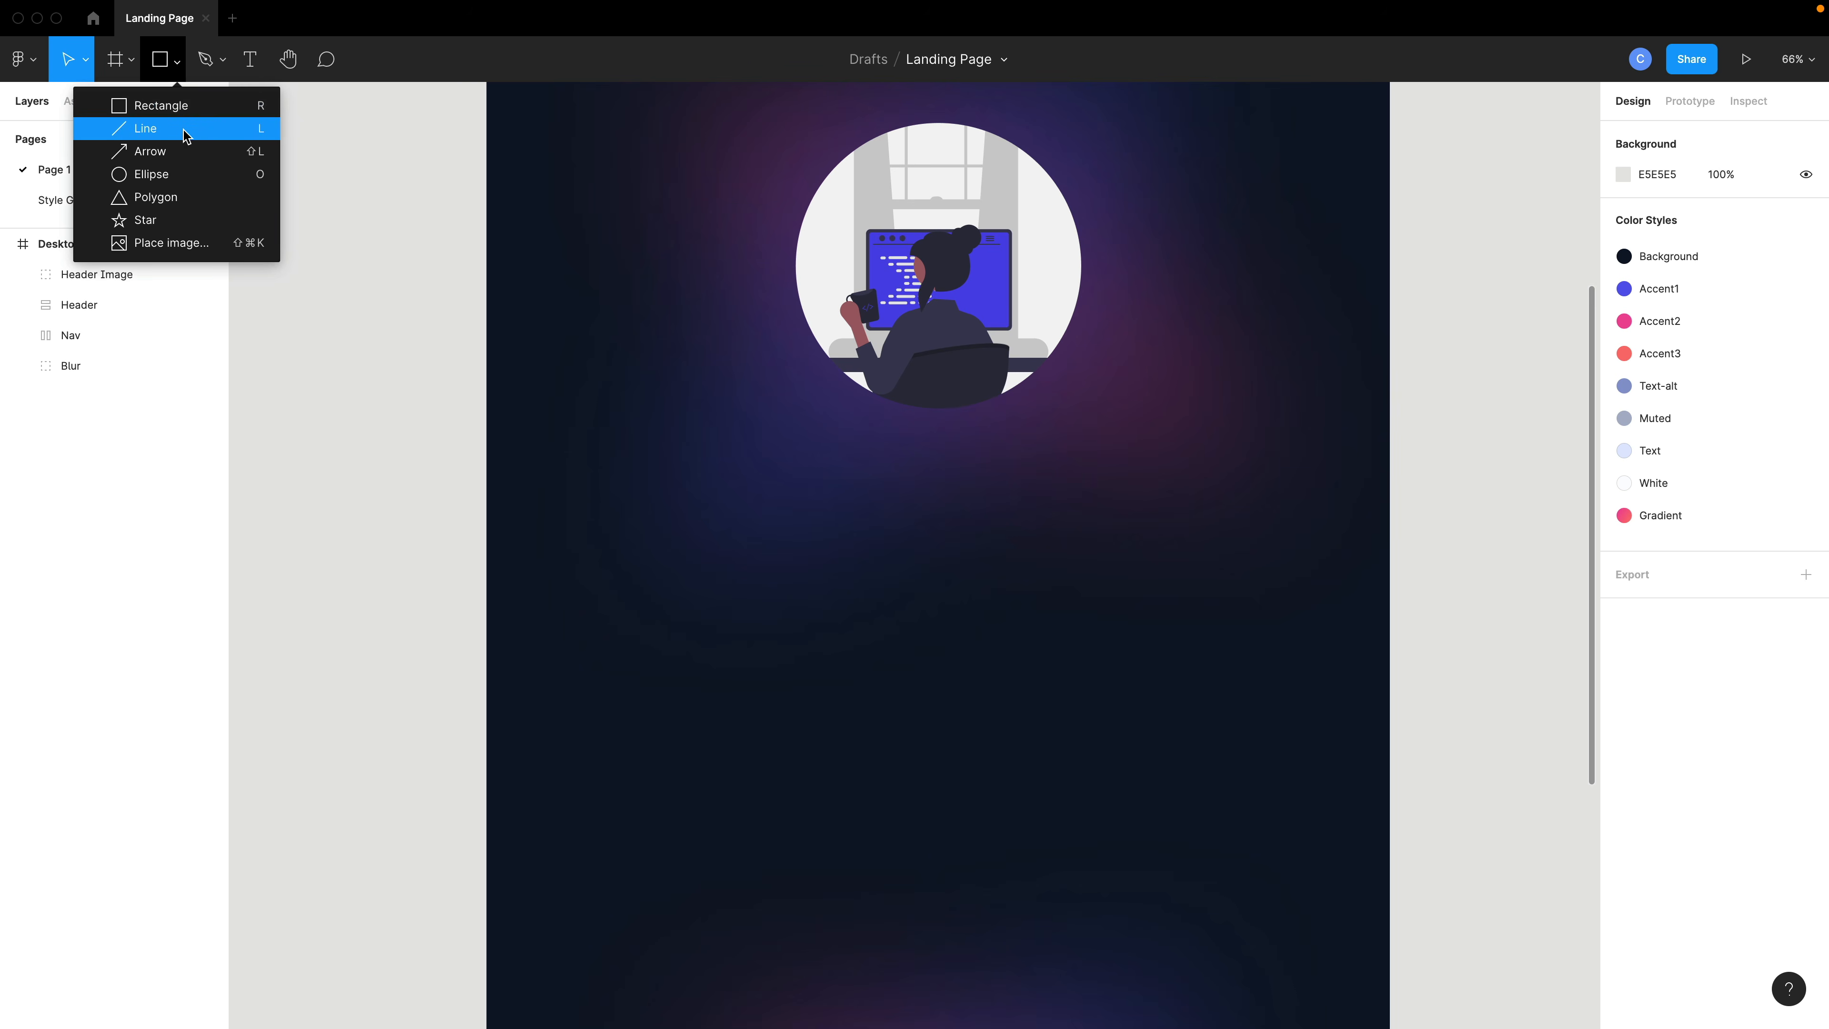
pyautogui.click(200, 176)
pyautogui.moveTo(647, 573)
pyautogui.mouseDown()
pyautogui.moveTo(703, 627)
pyautogui.moveTo(685, 611)
pyautogui.mouseUp()
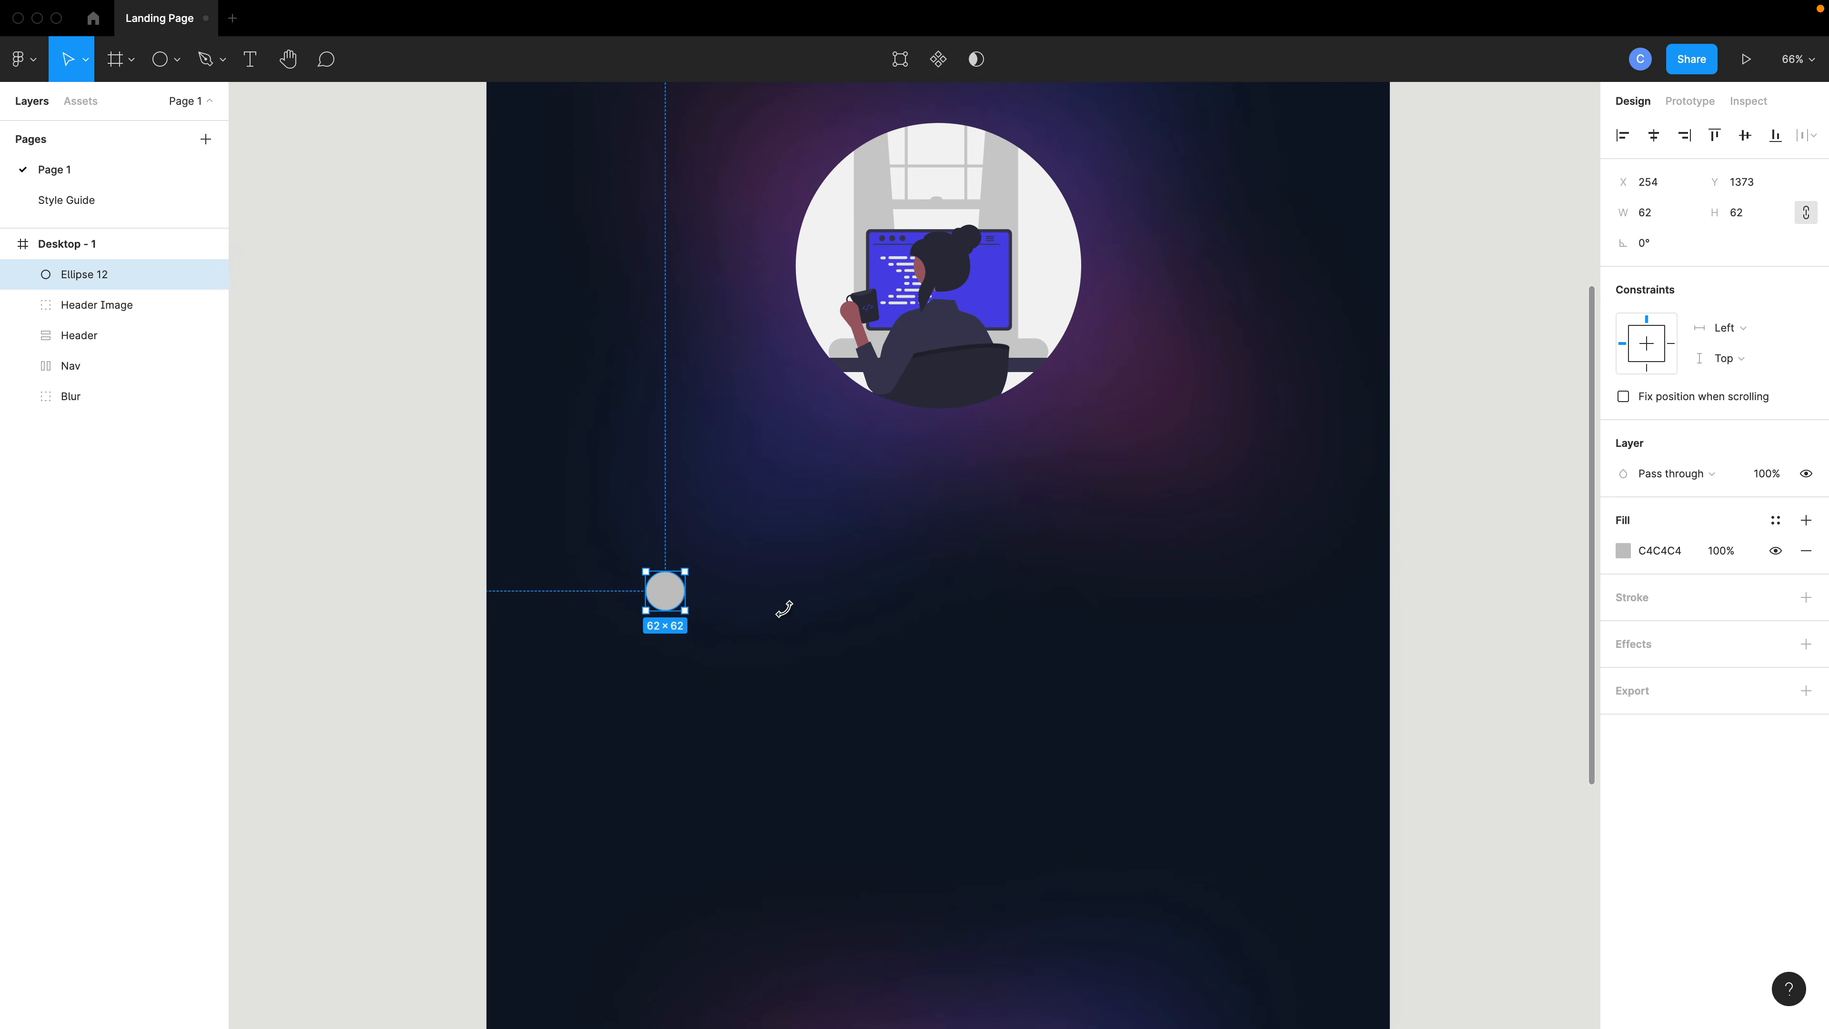
# - Fill the circle with the Text-alt color style
pyautogui.click(1776, 520)
pyautogui.click(1638, 667)
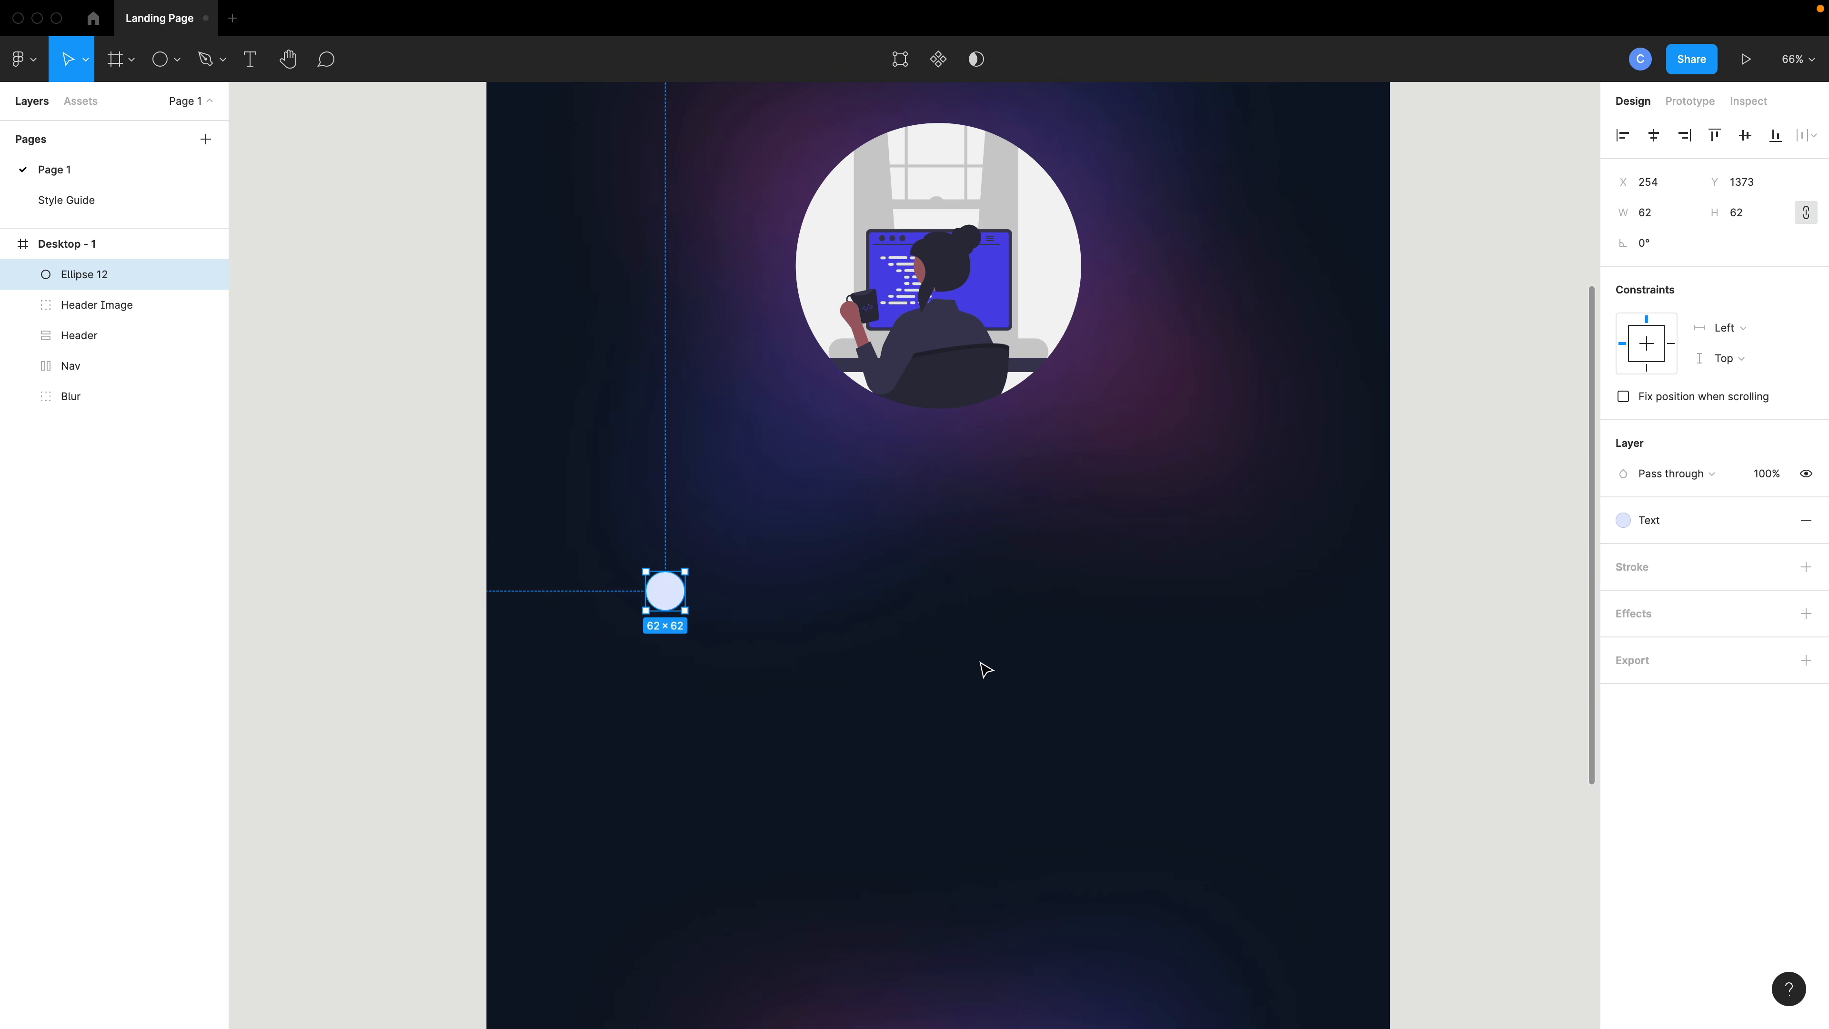
pyautogui.scroll(-1, 1080, 649)
pyautogui.click(1646, 525)
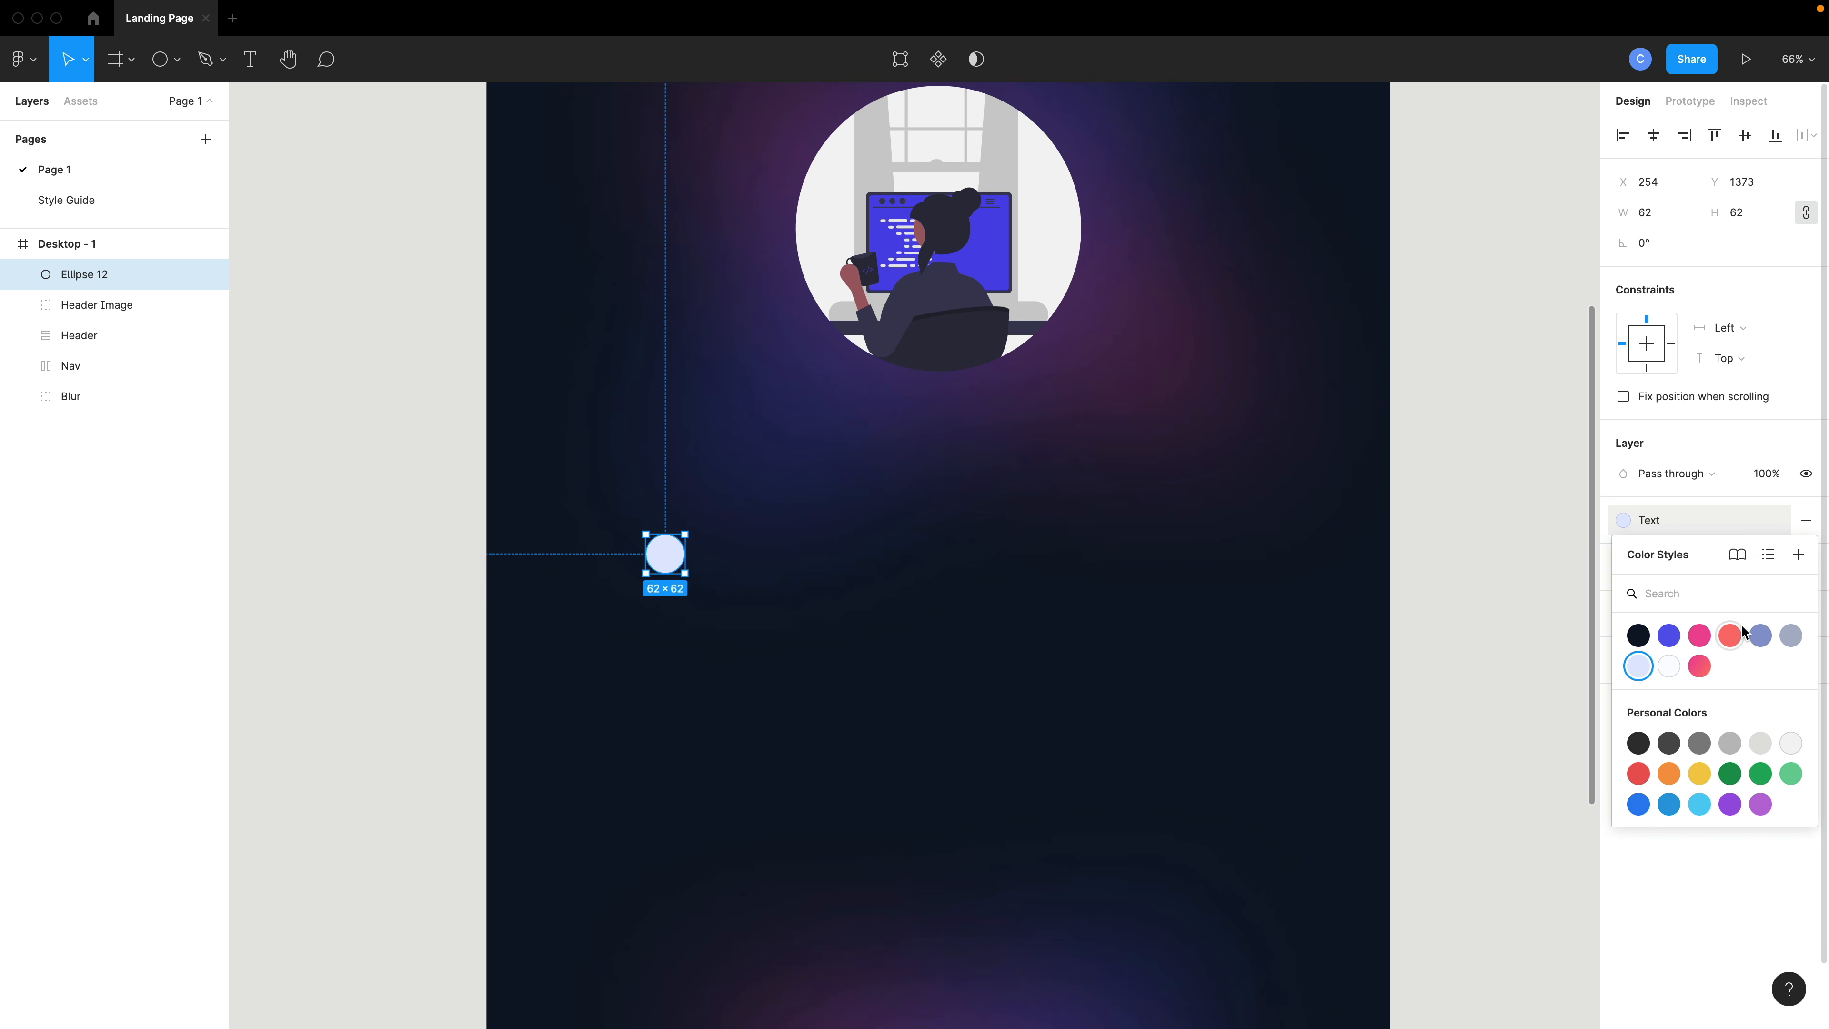
pyautogui.click(1761, 635)
pyautogui.scroll(1, 644, 580)
pyautogui.scroll(4, 644, 581)
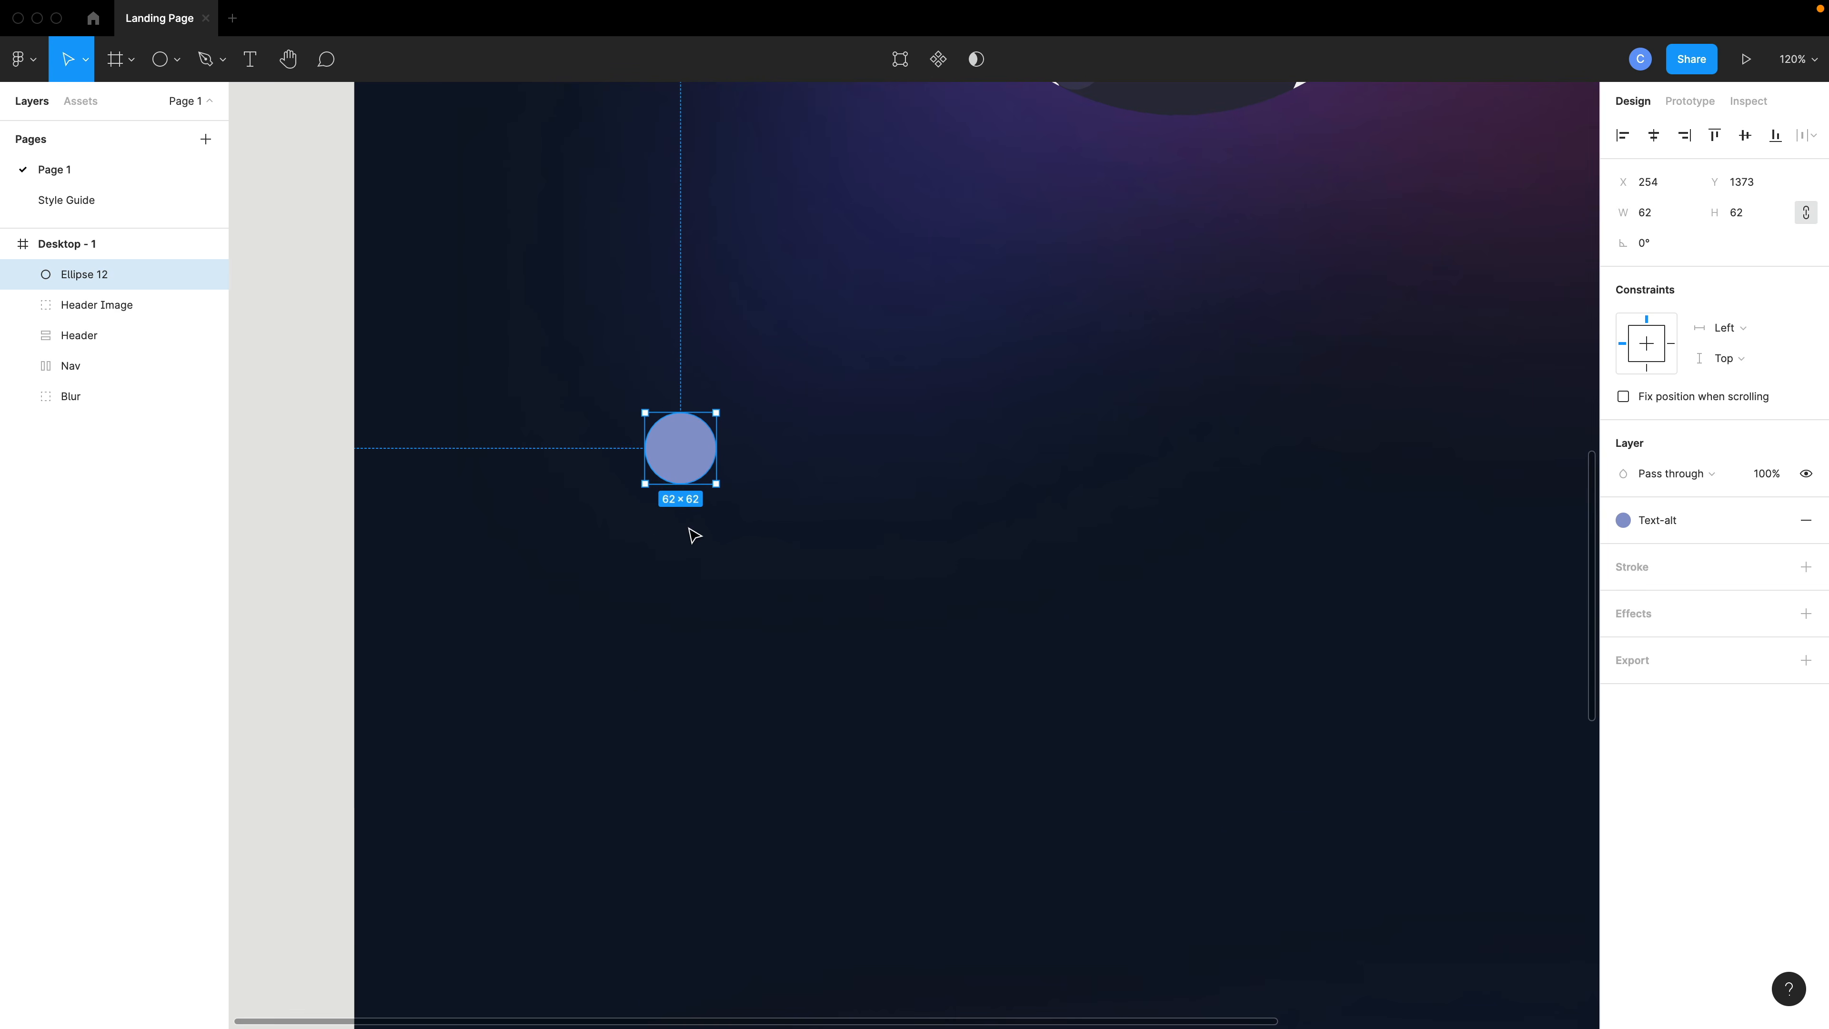
pyautogui.click(693, 534)
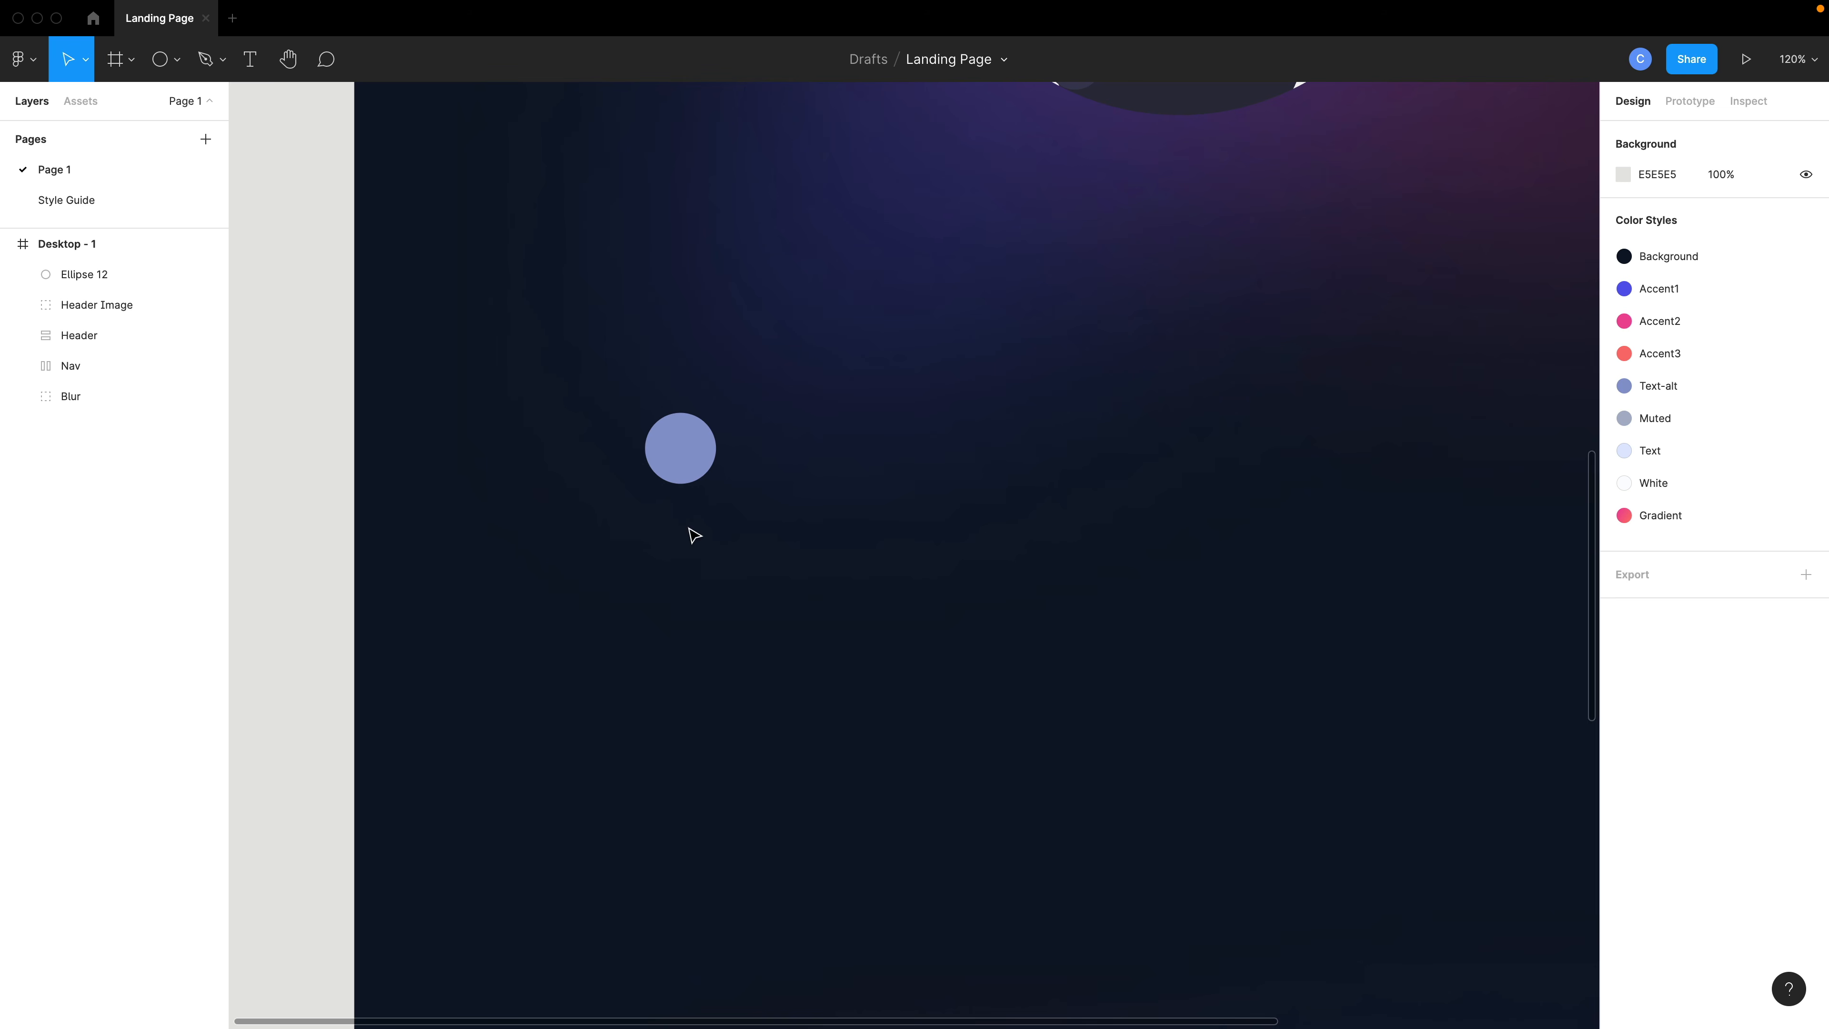
# - Insert a TextScale component instance and set its size variant to md
pyautogui.hotkey('shift', 'i')
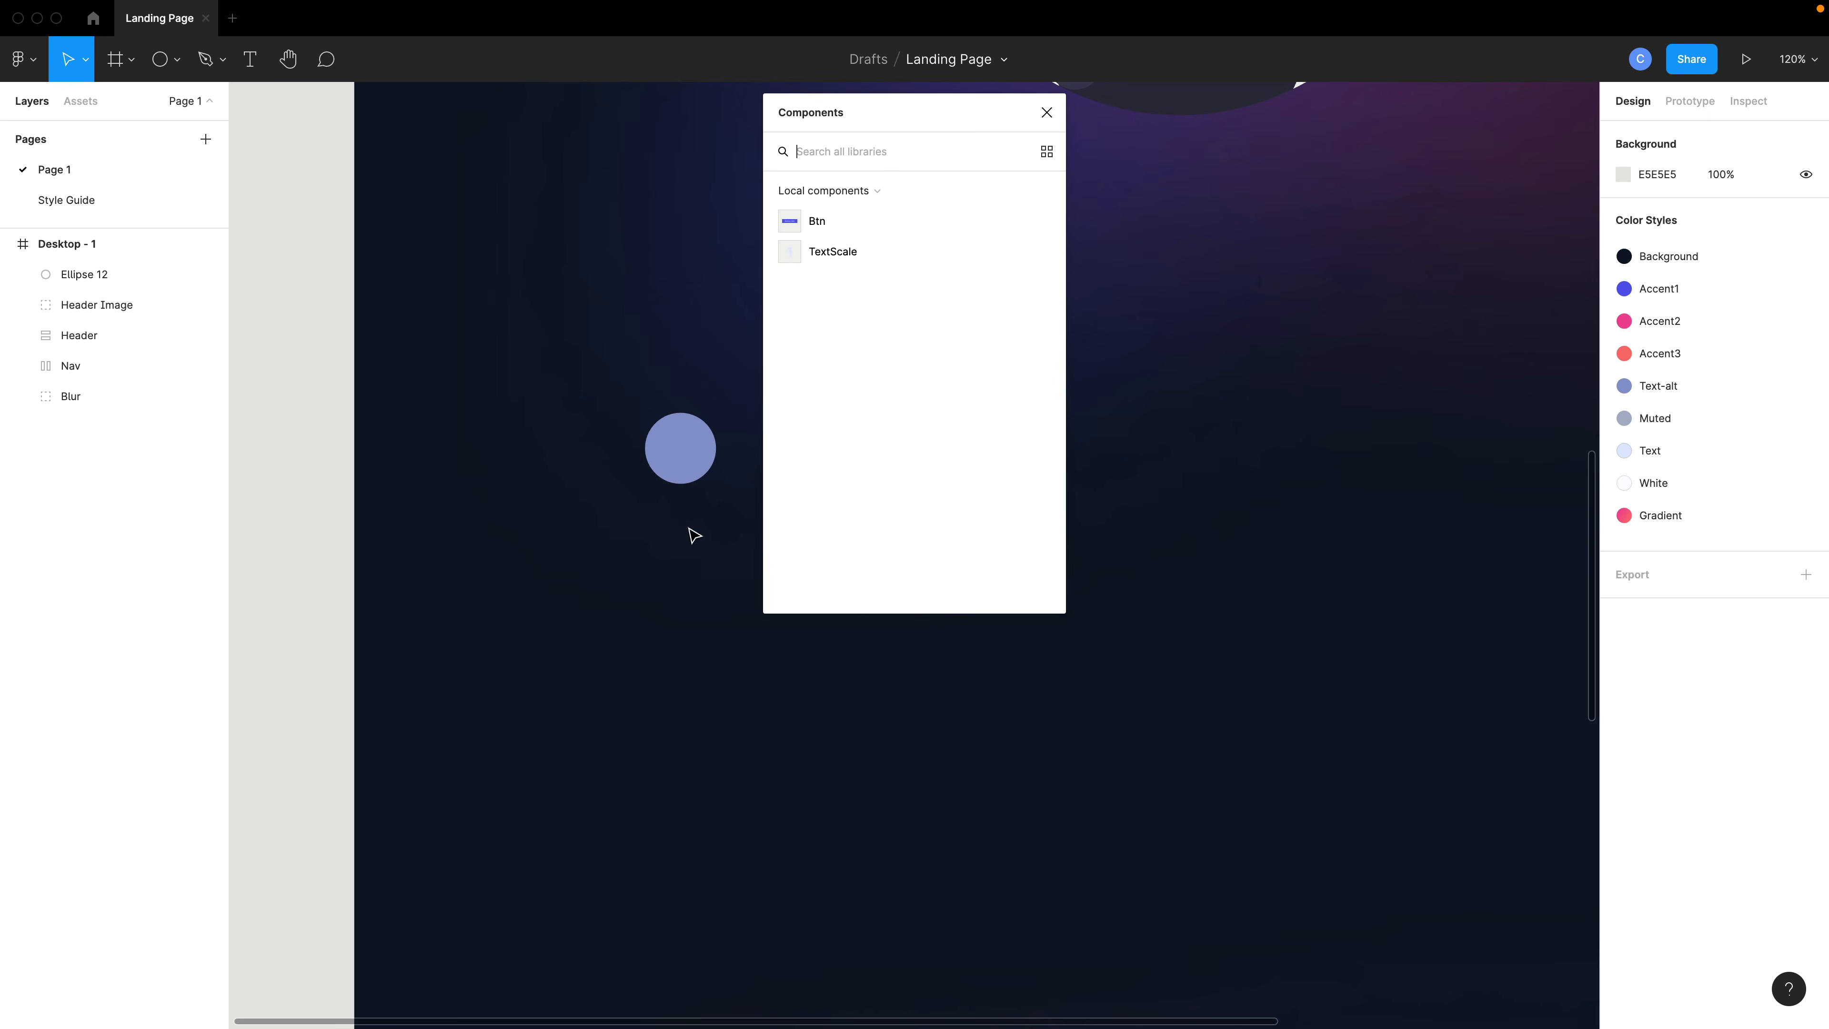
pyautogui.click(821, 251)
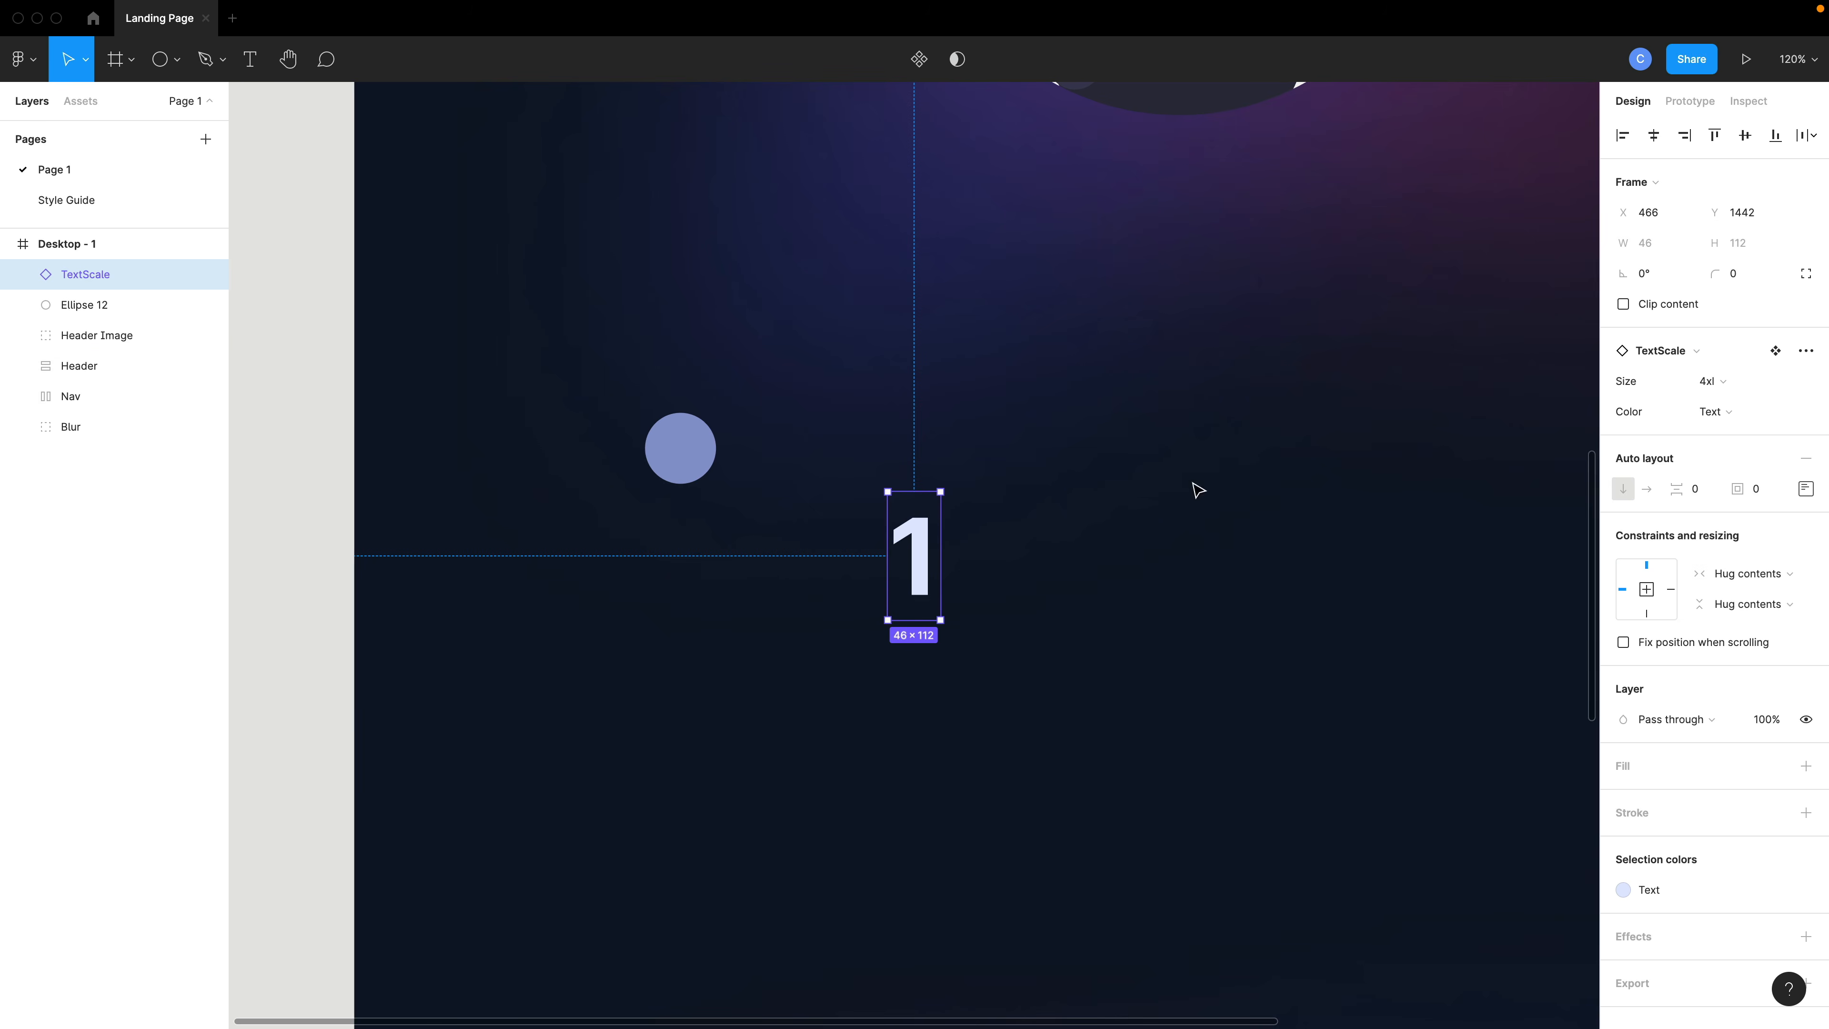
pyautogui.click(1701, 382)
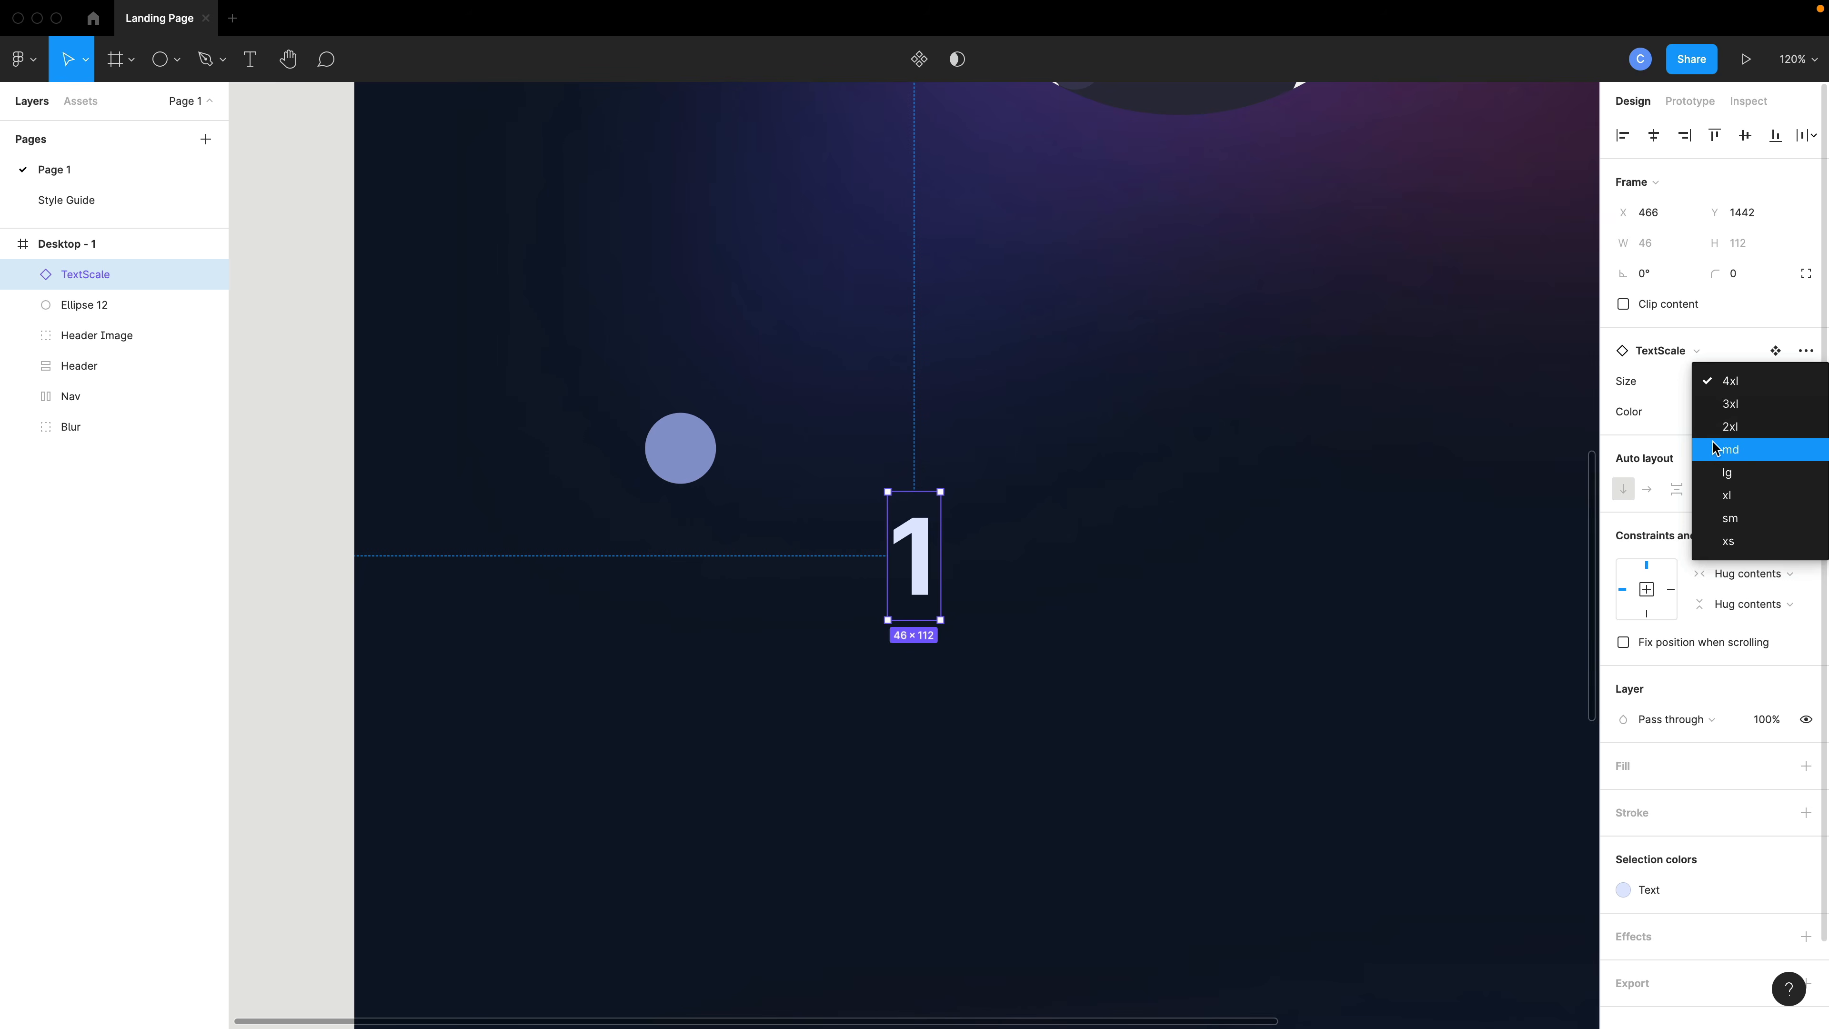
pyautogui.click(1729, 450)
# - Replace the instance's text with Cloud-based and move it directly below the circle
pyautogui.doubleClick(900, 517)
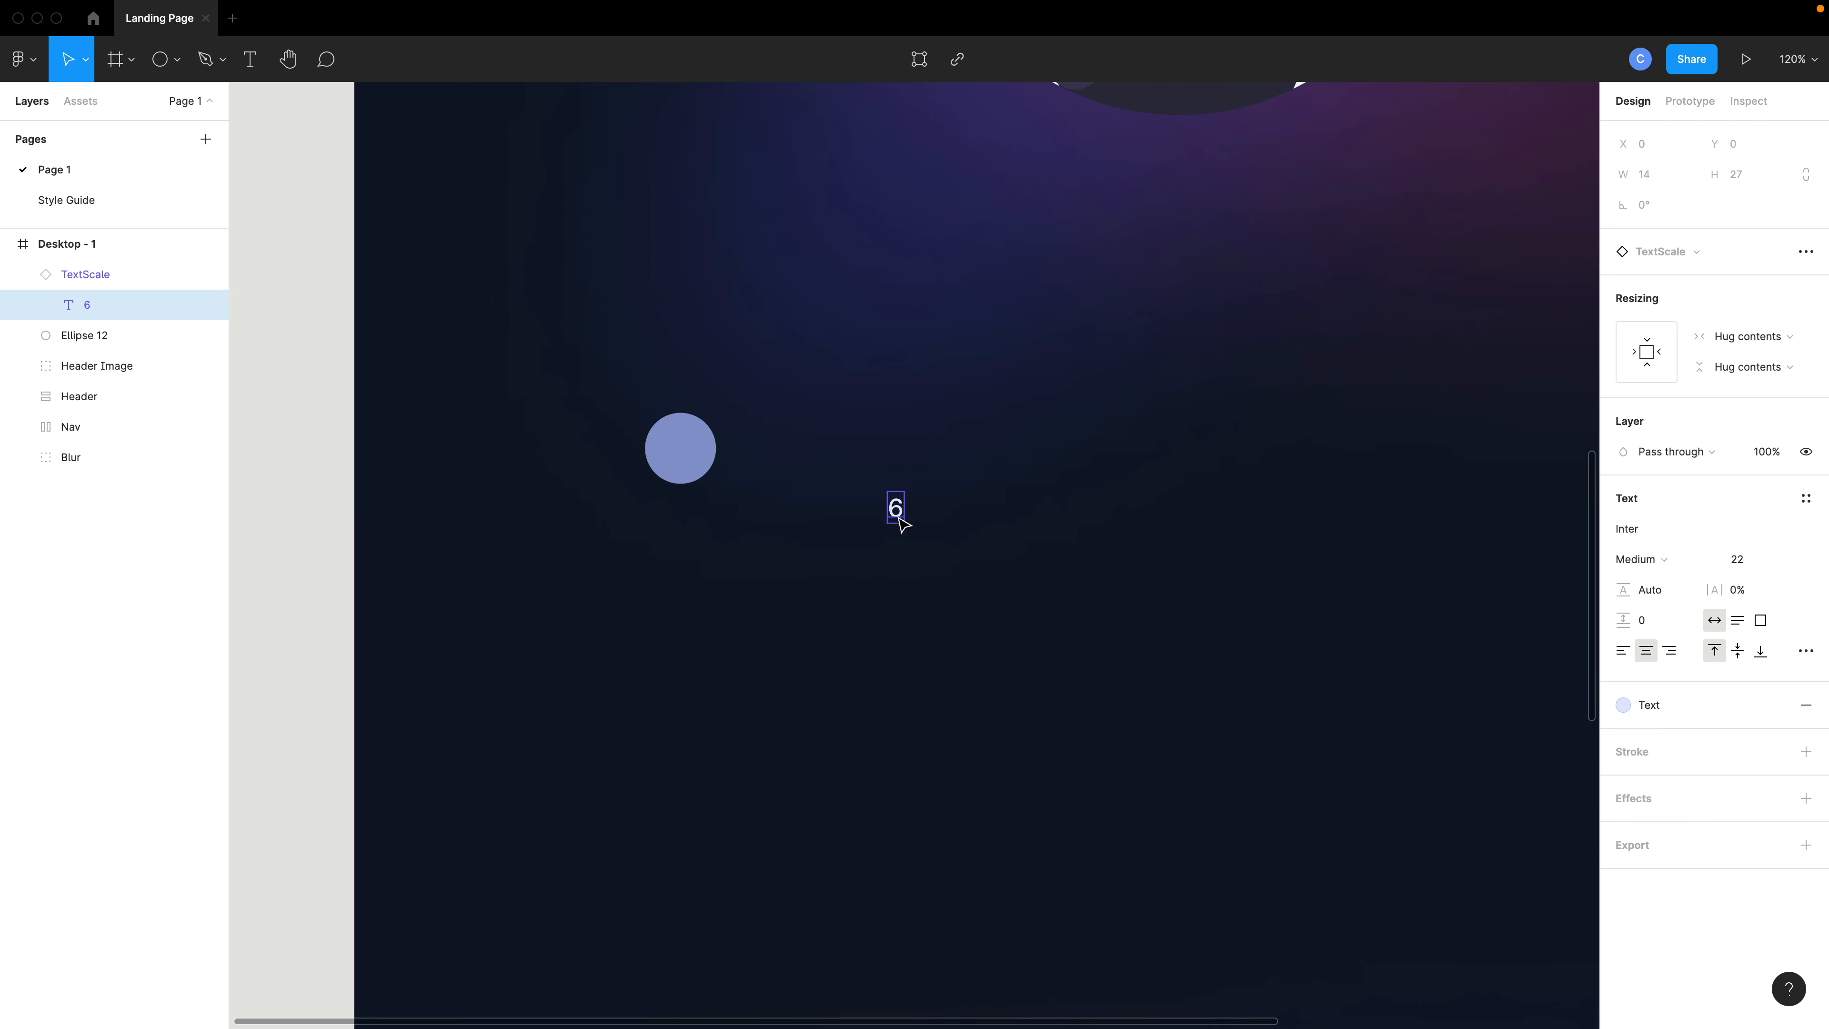
pyautogui.doubleClick(896, 512)
pyautogui.write('Cloud-based')
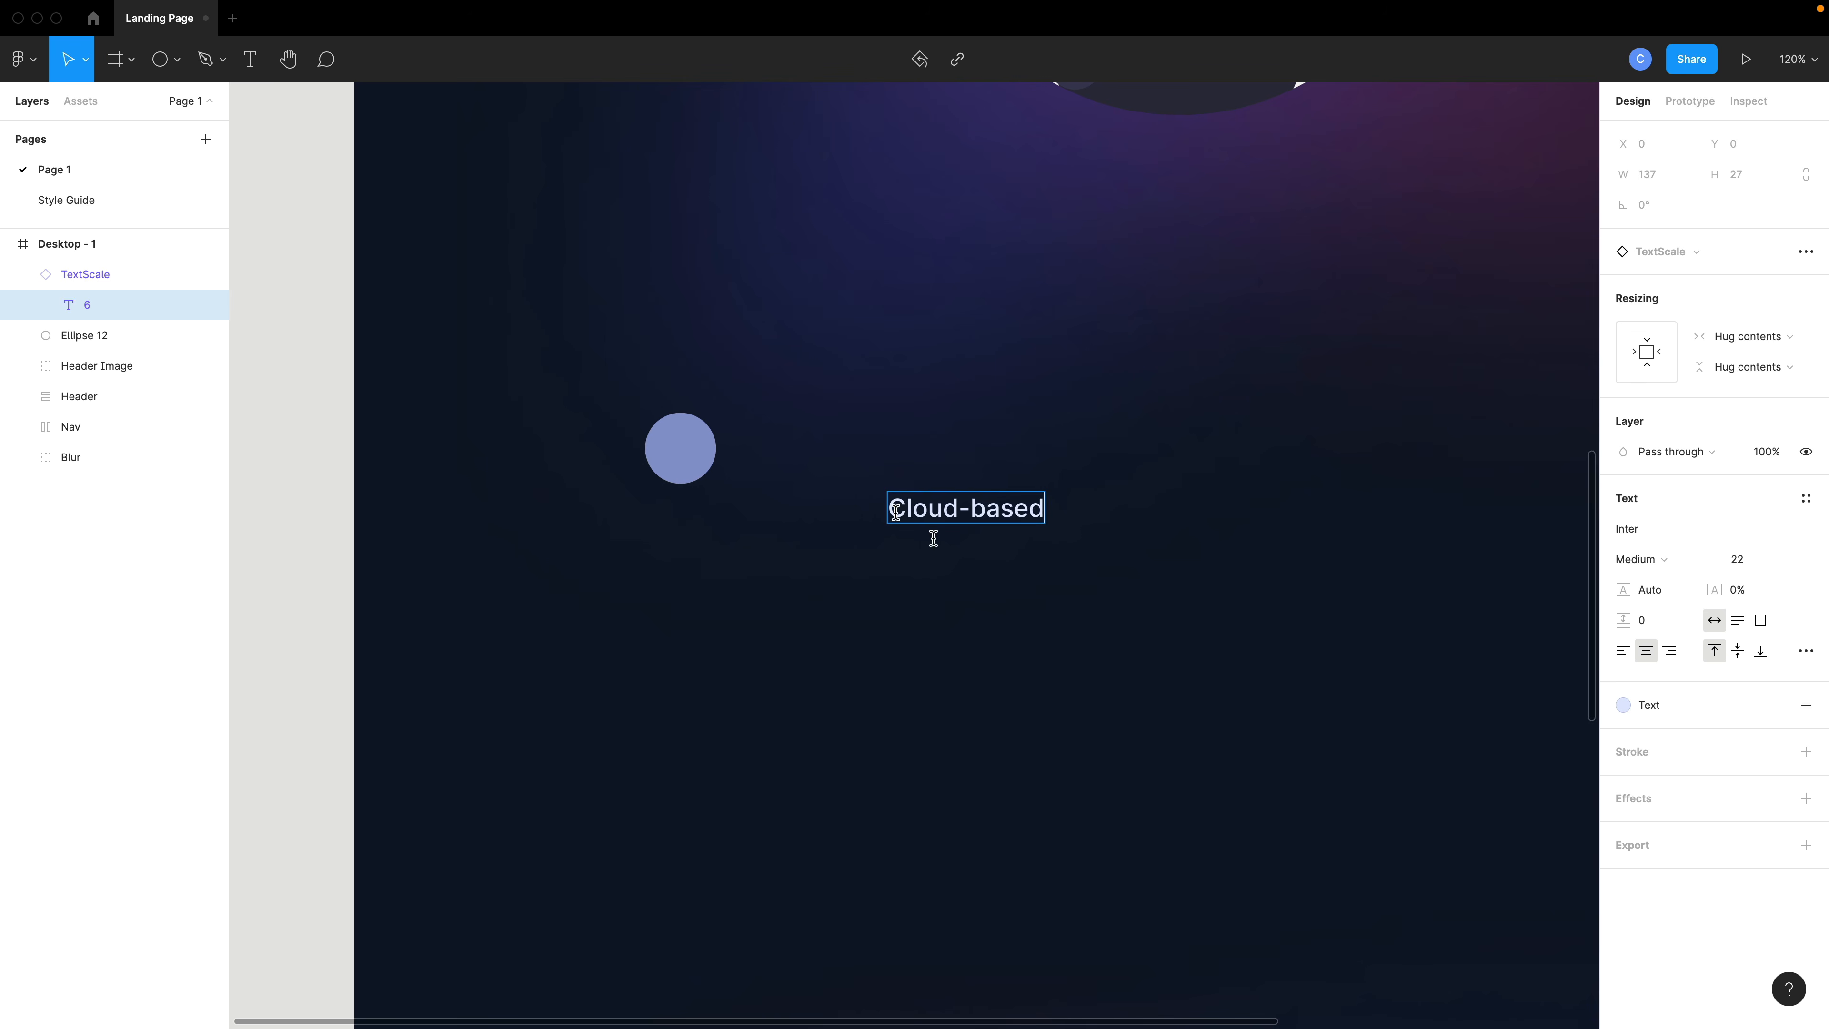
pyautogui.press('Escape')
pyautogui.press('Escape')
pyautogui.moveTo(832, 522); pyautogui.dragTo(689, 524)
pyautogui.click(697, 604)
pyautogui.click(693, 530)
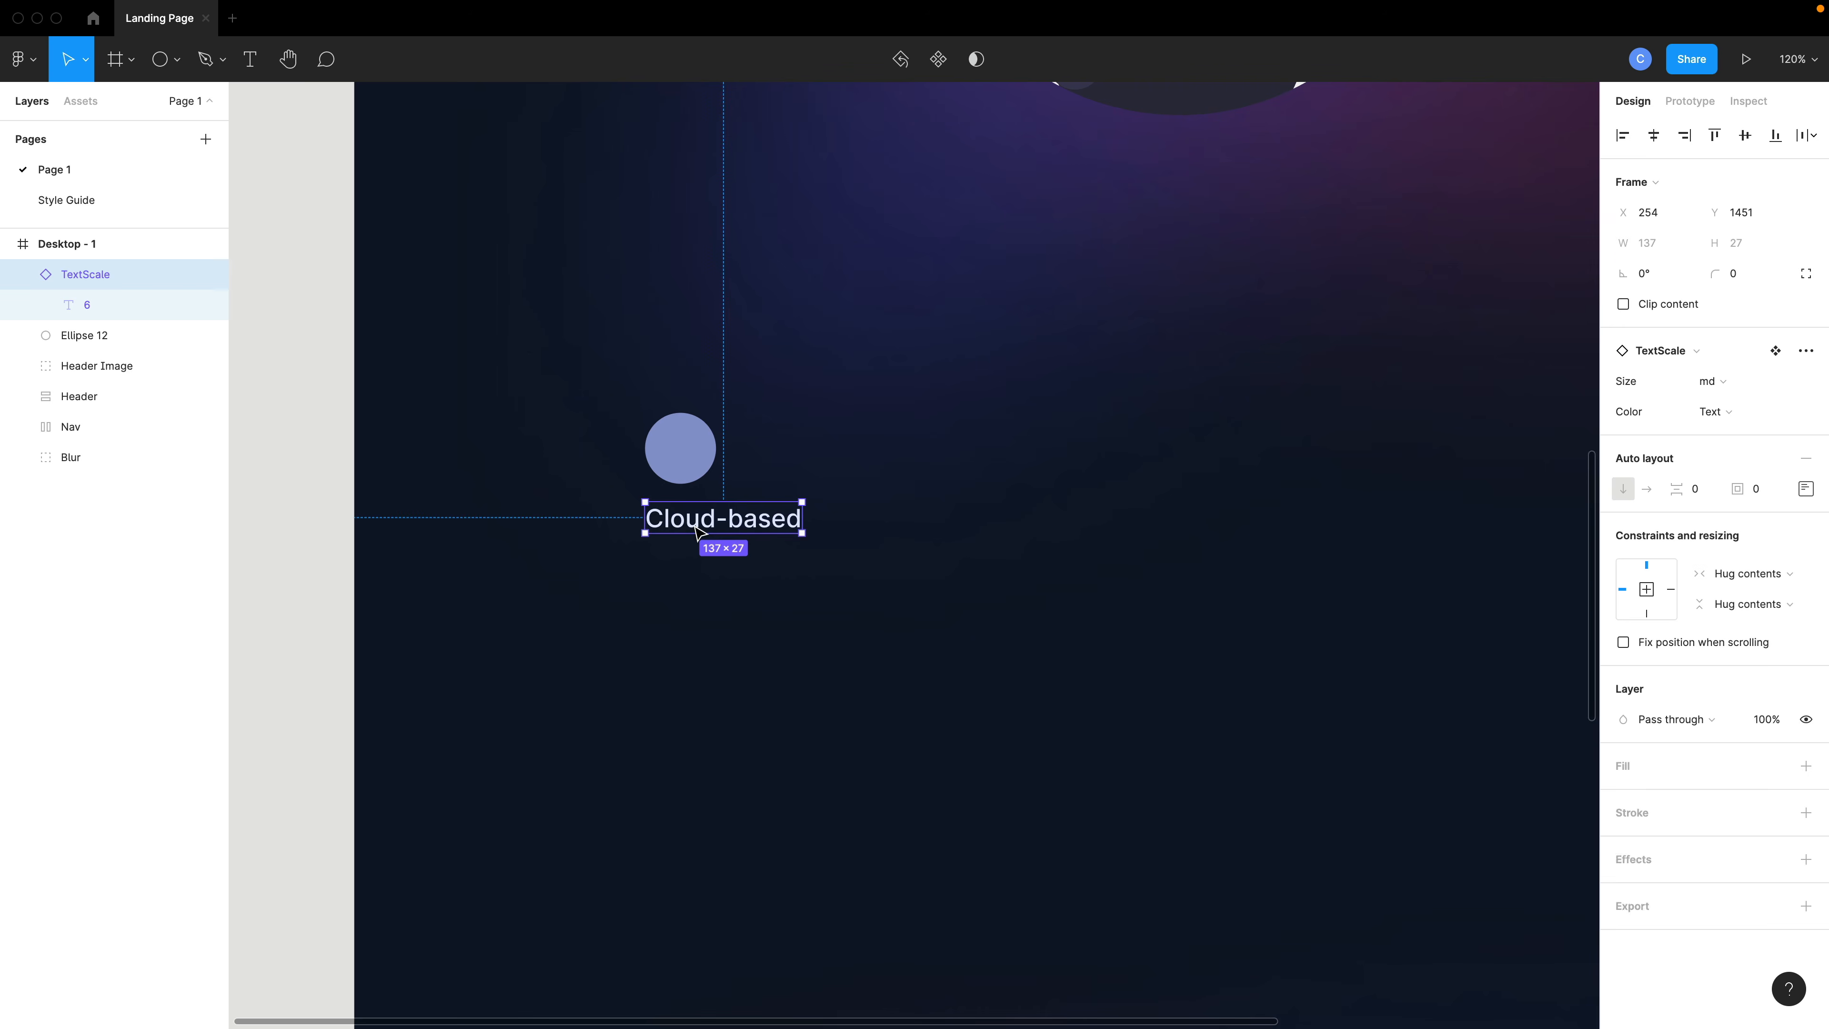
# - Duplicate the Cloud-based text beneath itself and set the copy's size variant to sm
pyautogui.hotkey('ctrl', 'c')
pyautogui.hotkey('ctrl', 'v')
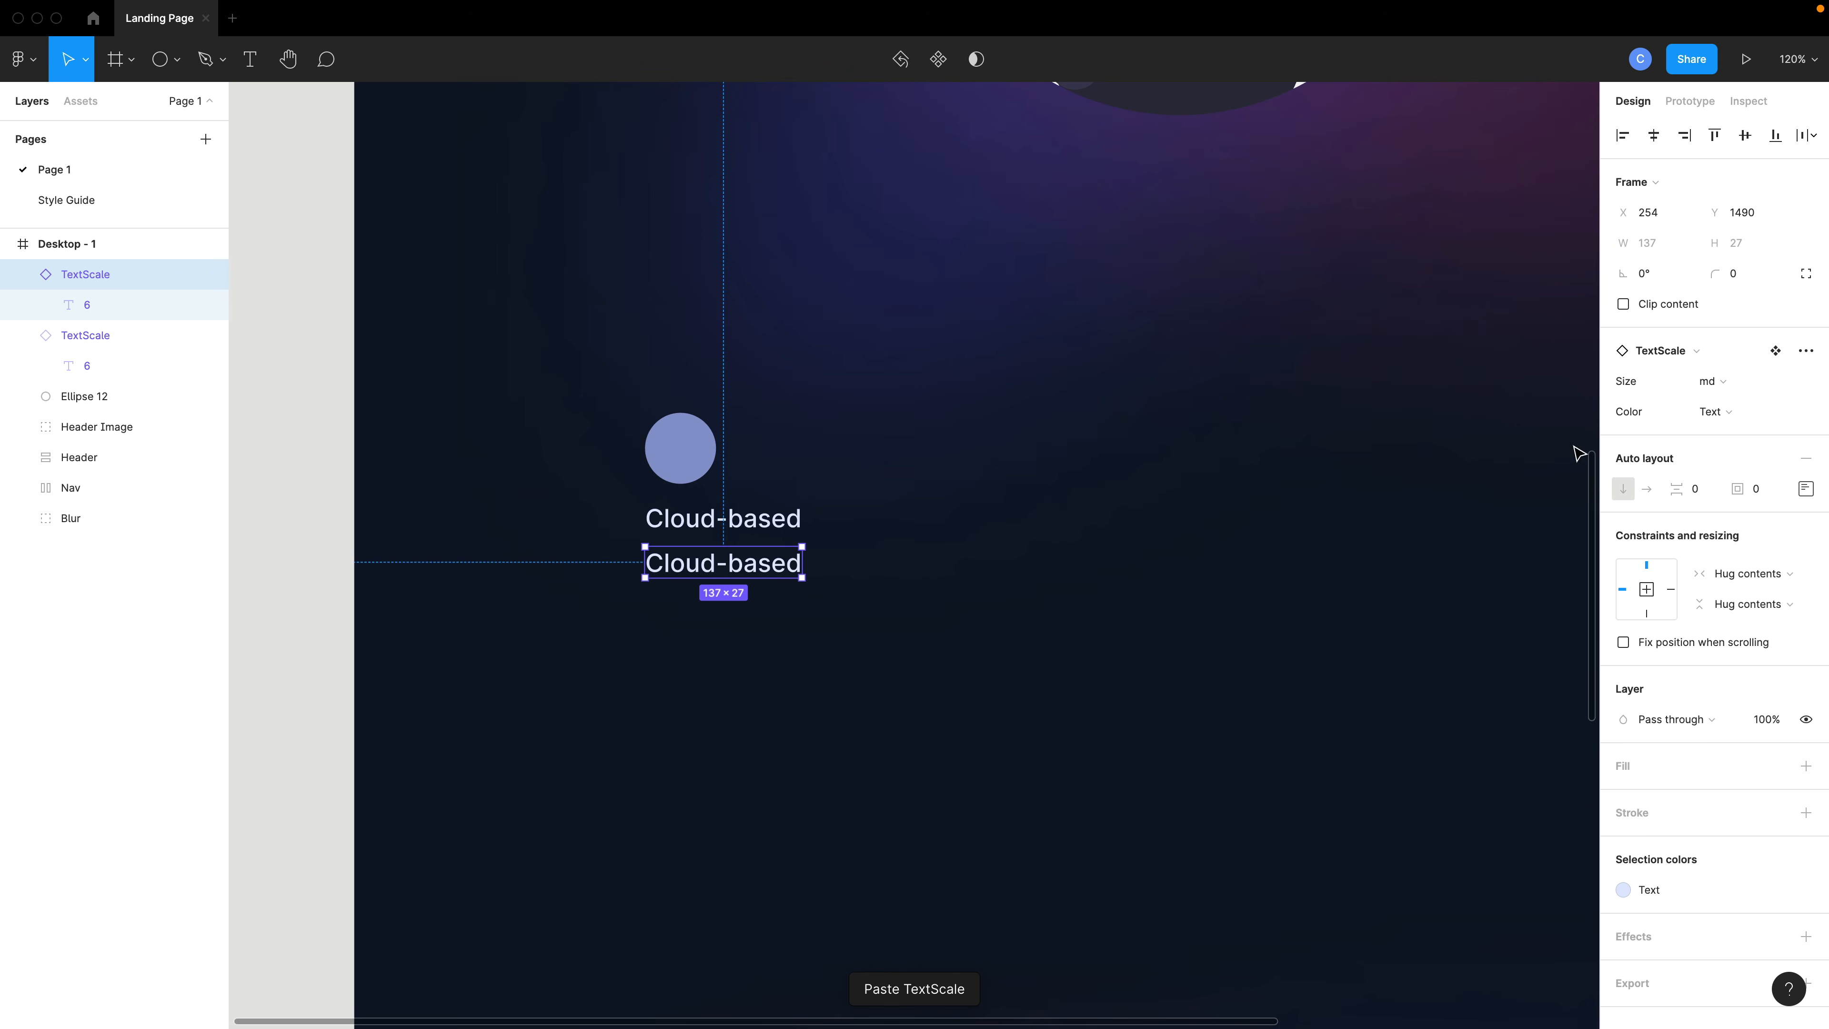
pyautogui.click(1709, 382)
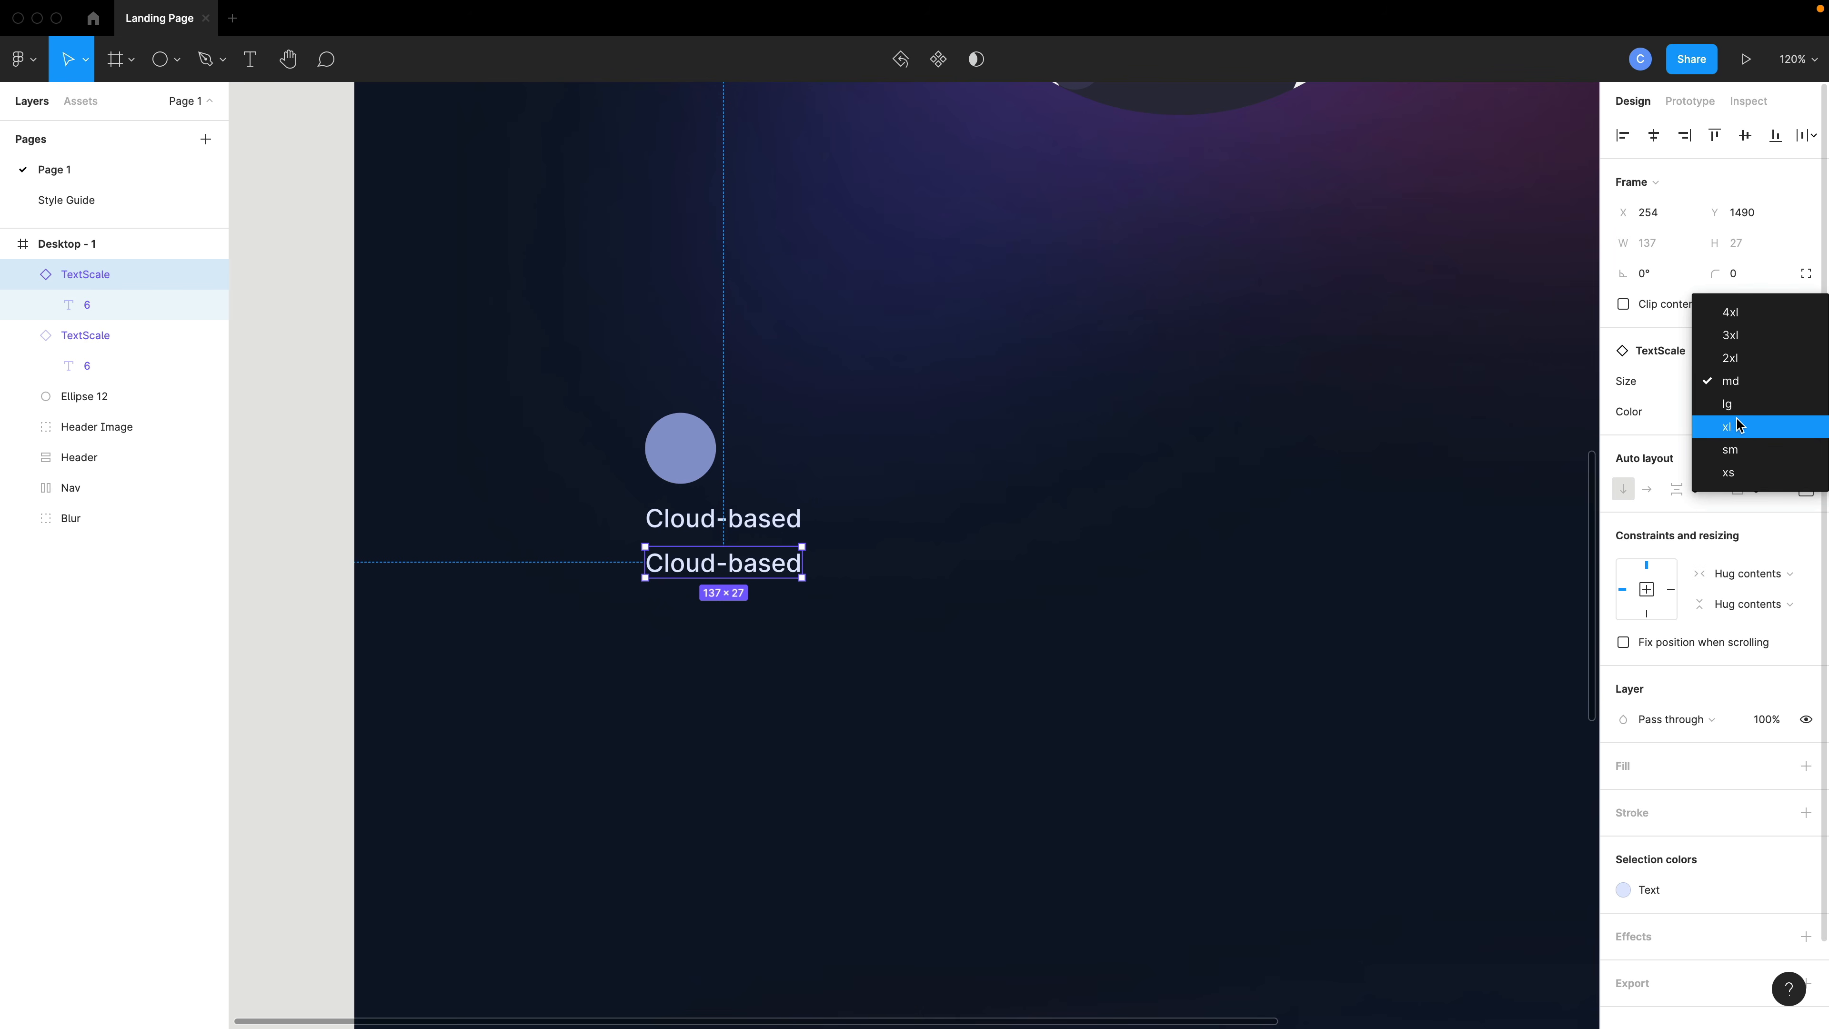
pyautogui.click(1730, 450)
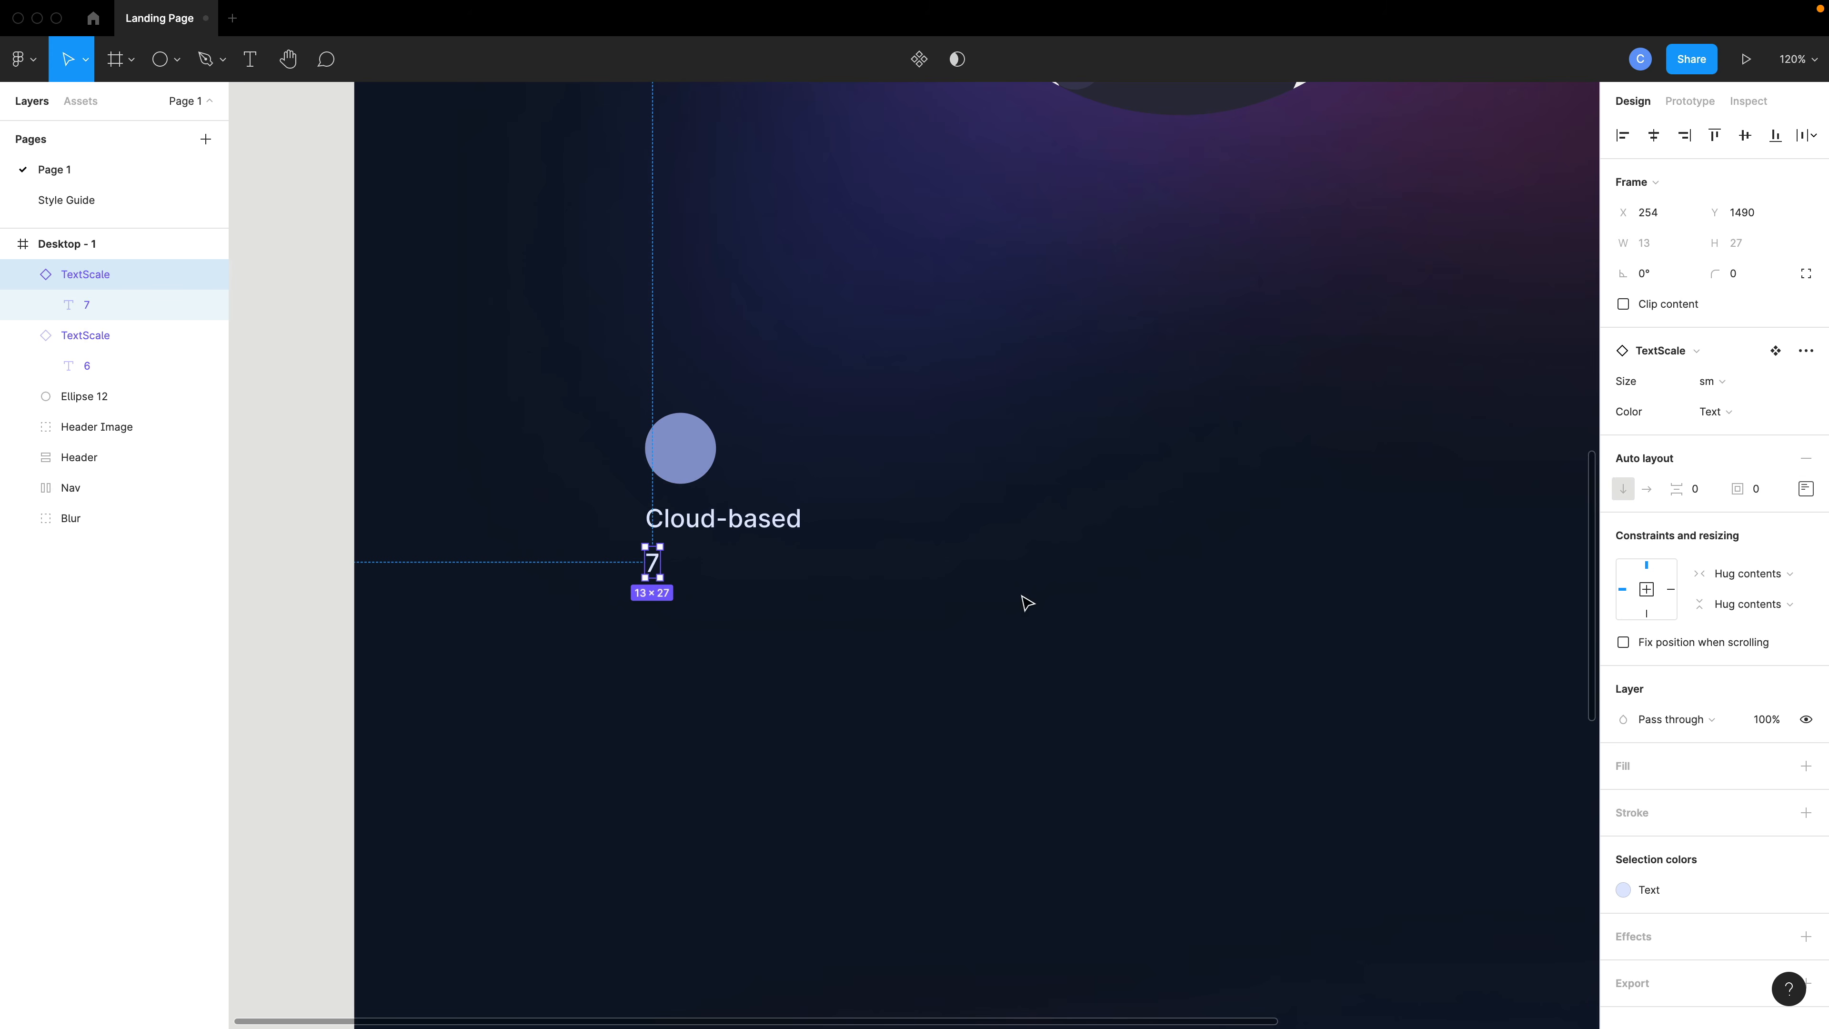
# - Replace the copy's text with placeholder gibberish and move it slightly further down
pyautogui.doubleClick(653, 564)
pyautogui.write(';akljdf; lakjdf;l akjsdf;lk jasd;flkja d;lfka')
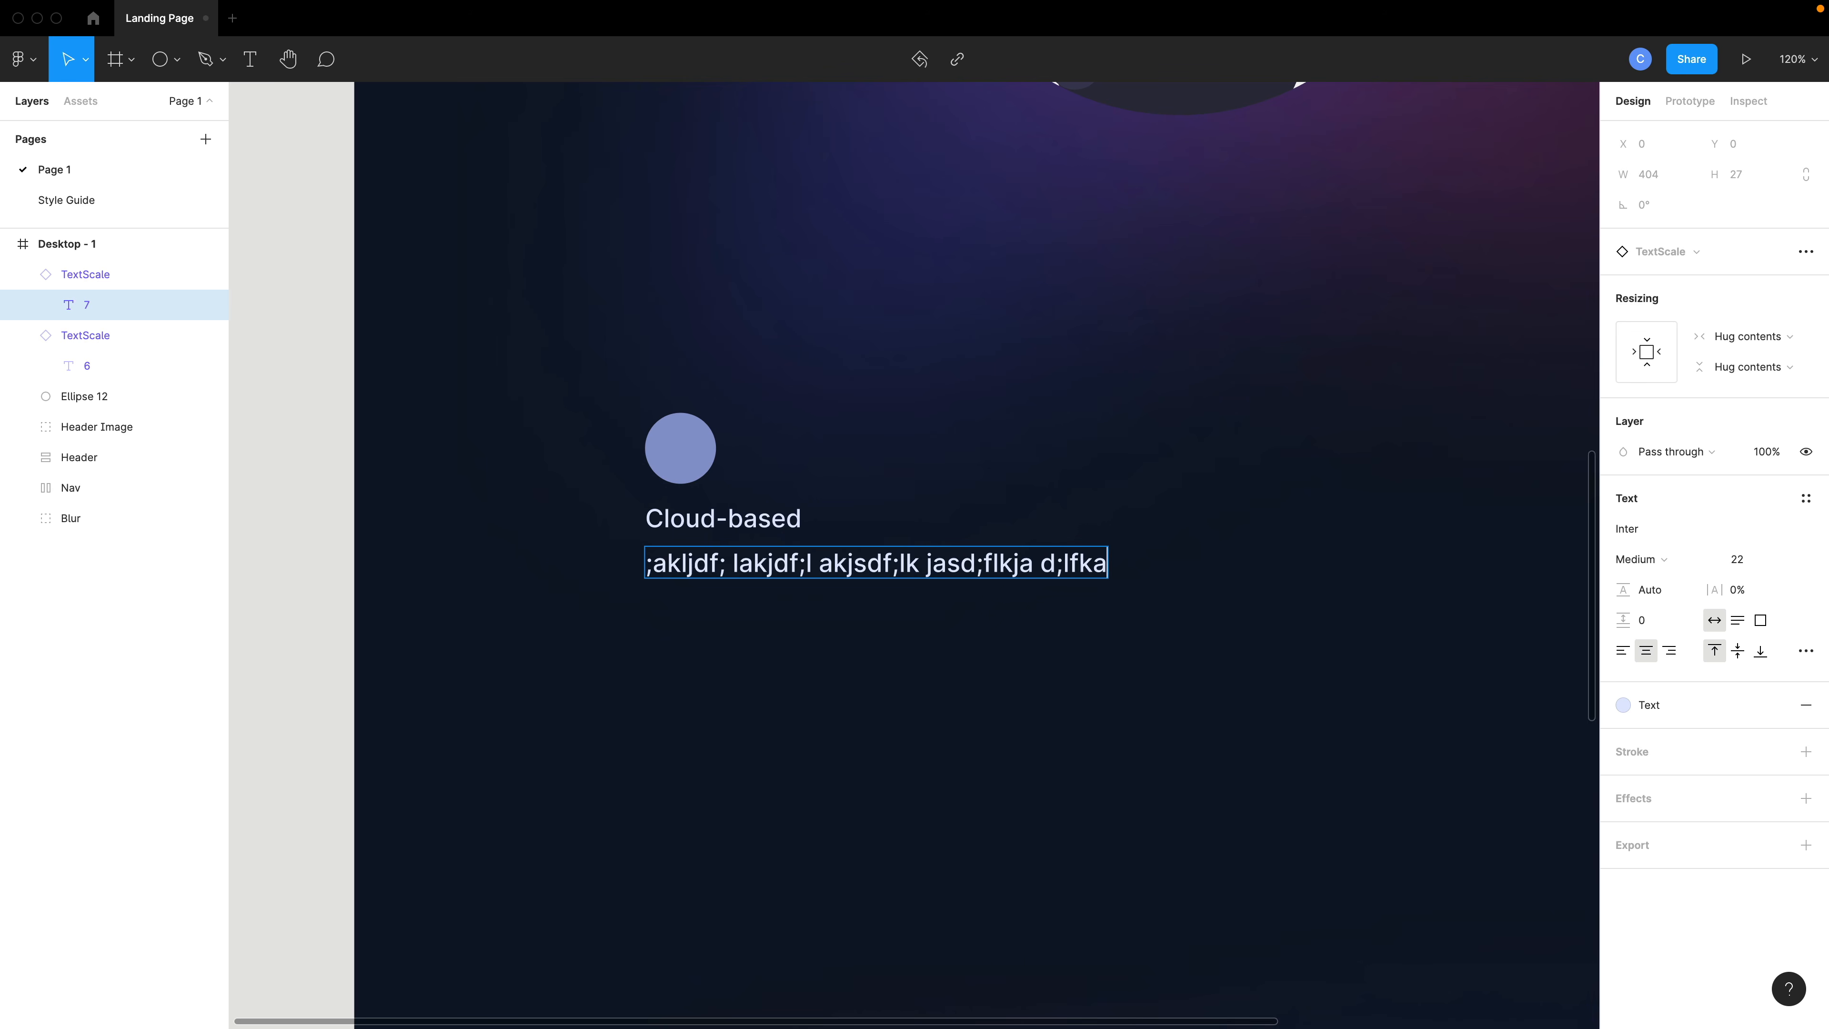
pyautogui.press('Escape')
pyautogui.click(1113, 574)
pyautogui.moveTo(939, 561); pyautogui.dragTo(938, 587)
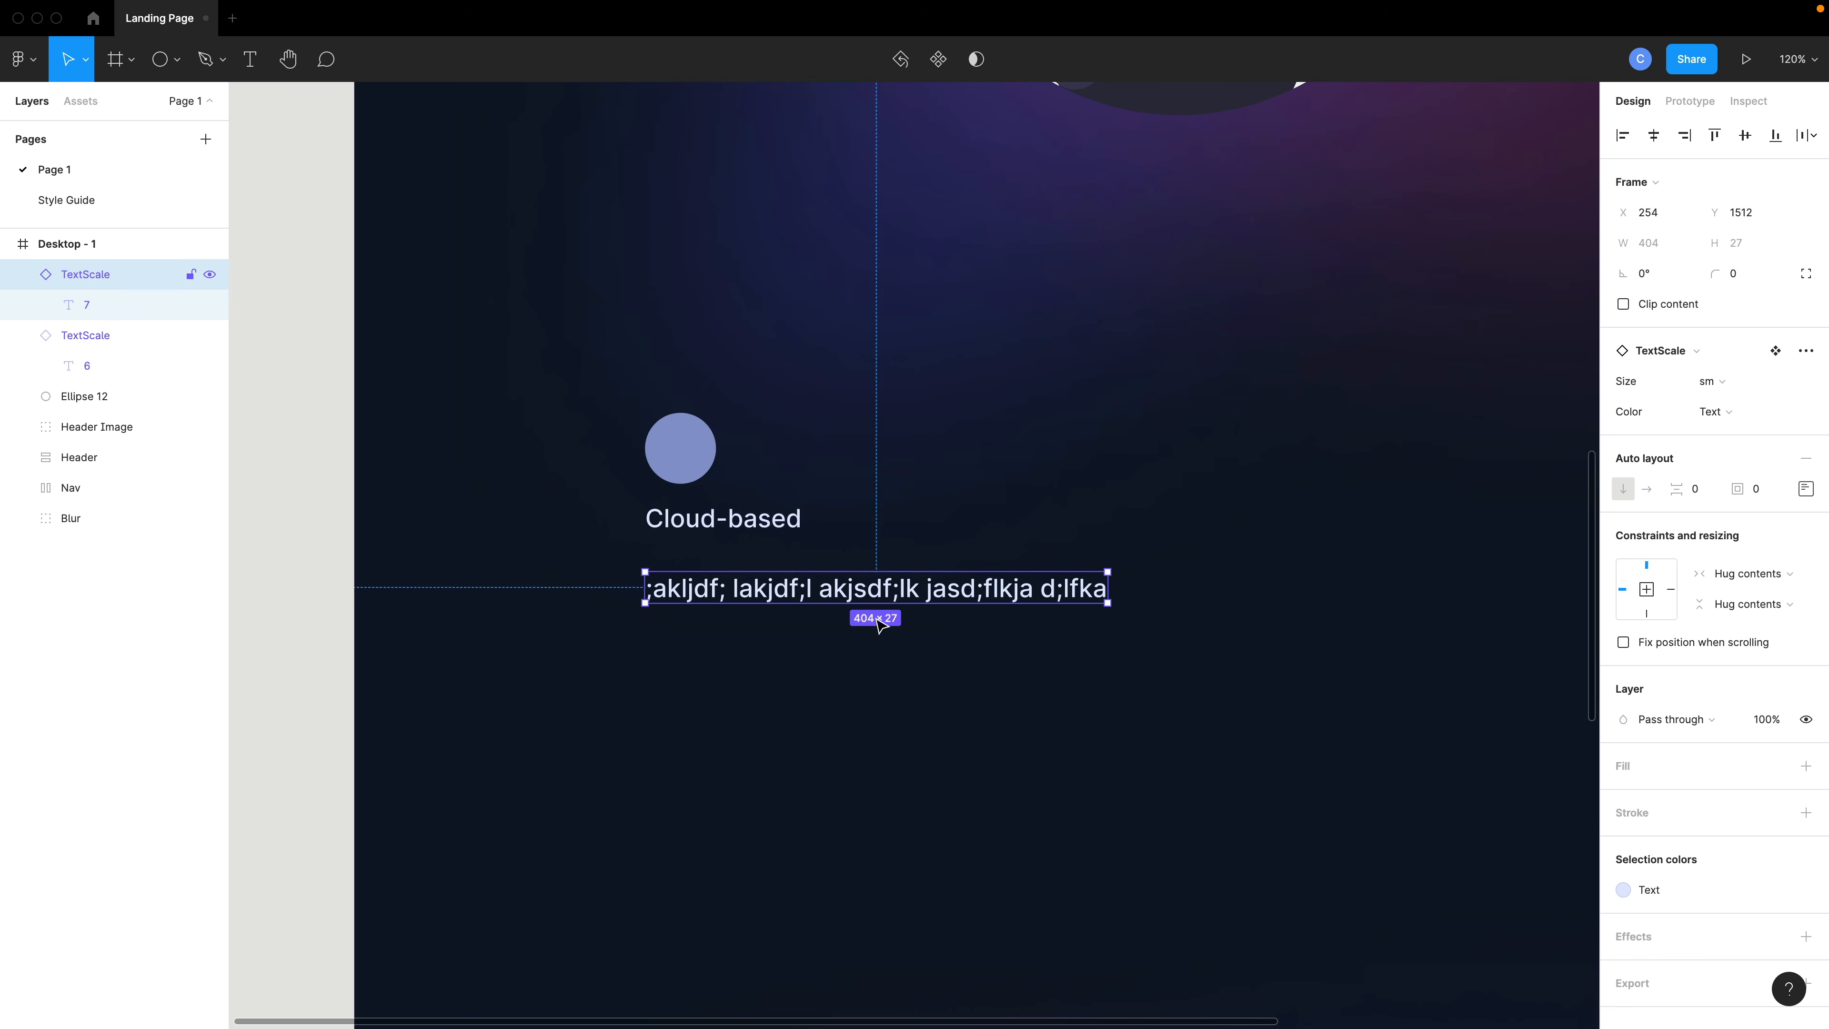
# - Select the circle and the Cloud-based heading and wrap them in an auto layout frame
pyautogui.click(726, 515)
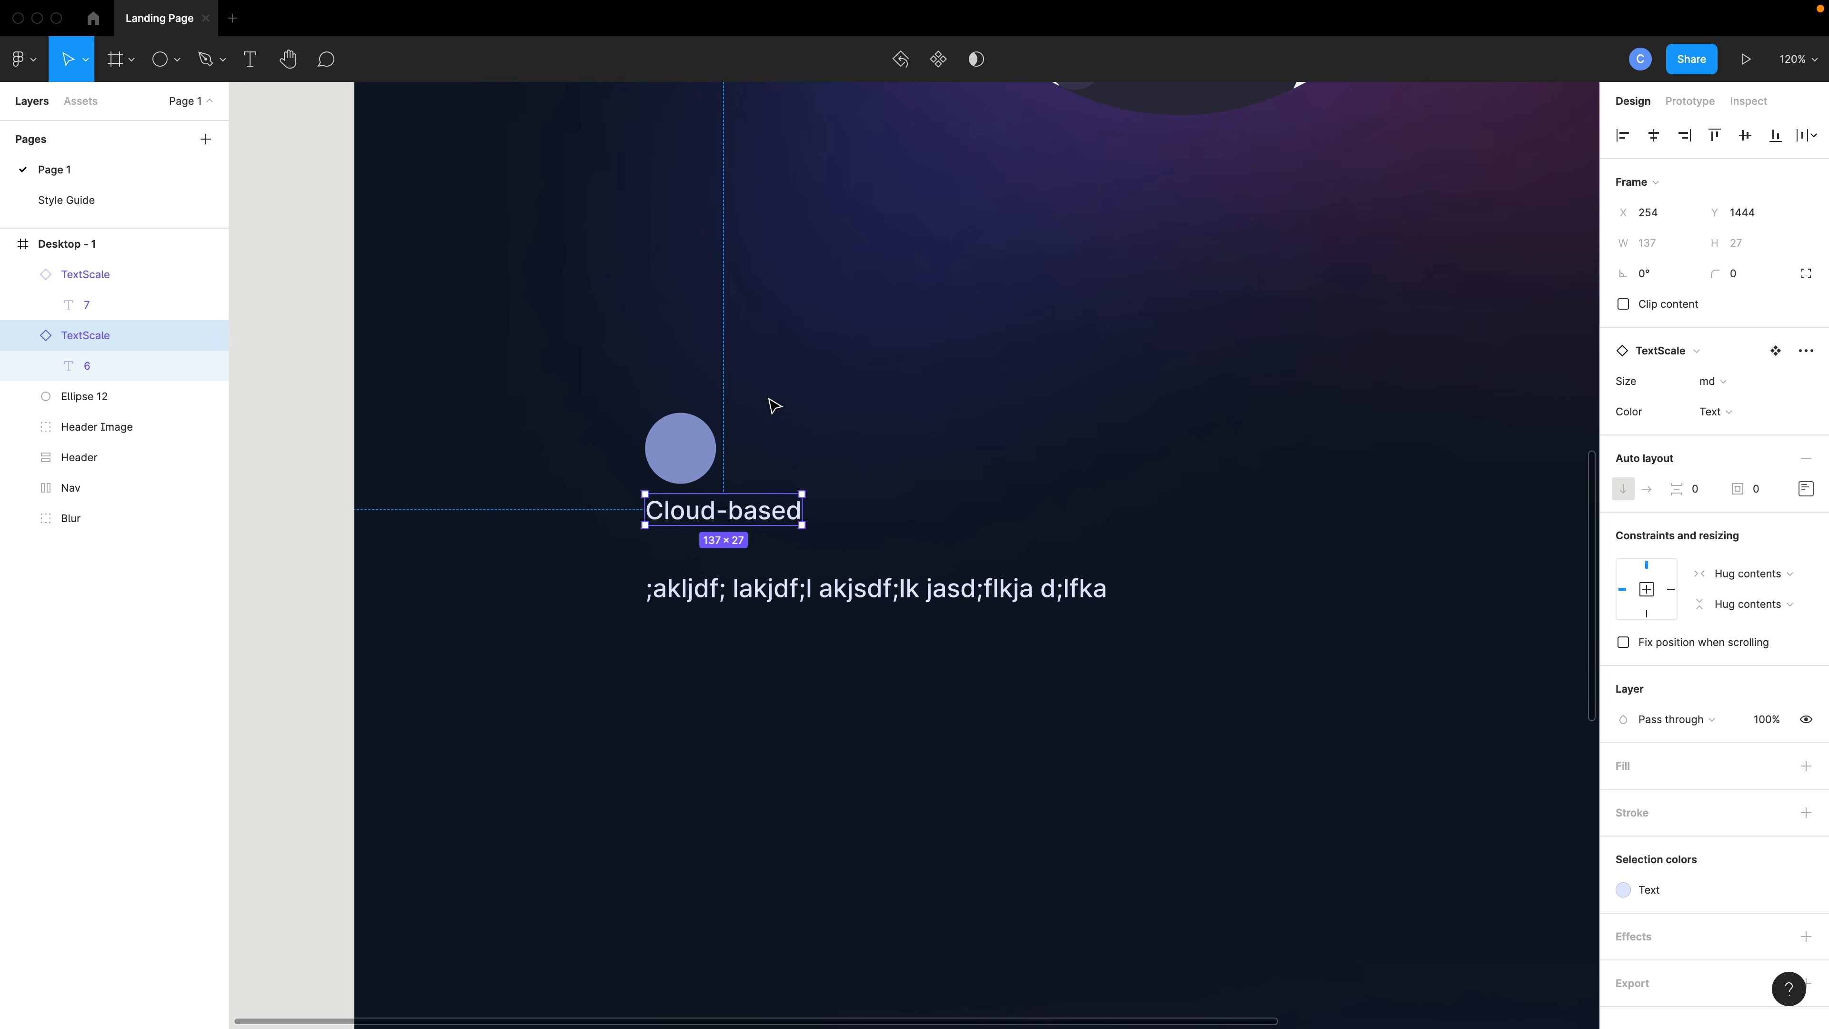
pyautogui.click(678, 442)
pyautogui.keyDown('shift'); pyautogui.click(660, 512); pyautogui.keyUp('shift')
pyautogui.hotkey('shift', 'a')
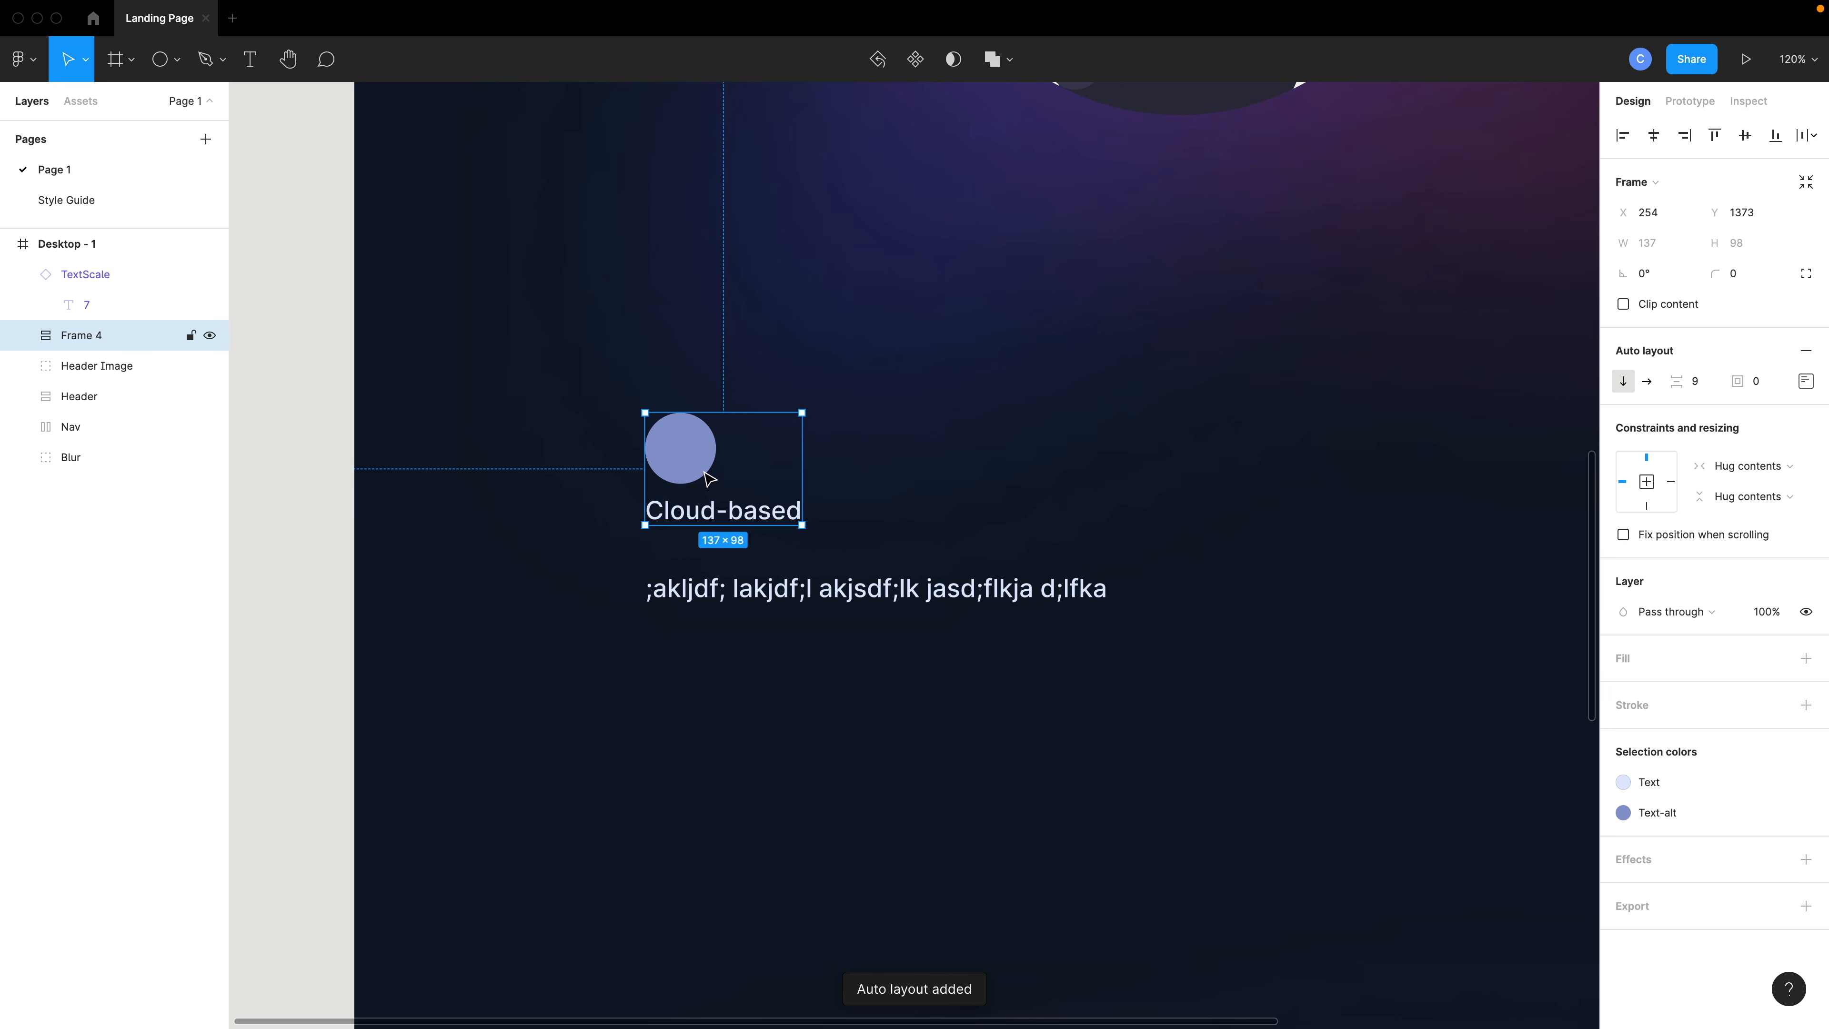
# - Wrap that frame and the placeholder text in a vertical auto layout frame and adjust its spacing
pyautogui.moveTo(547, 433); pyautogui.dragTo(826, 651)
pyautogui.hotkey('shift', 'a')
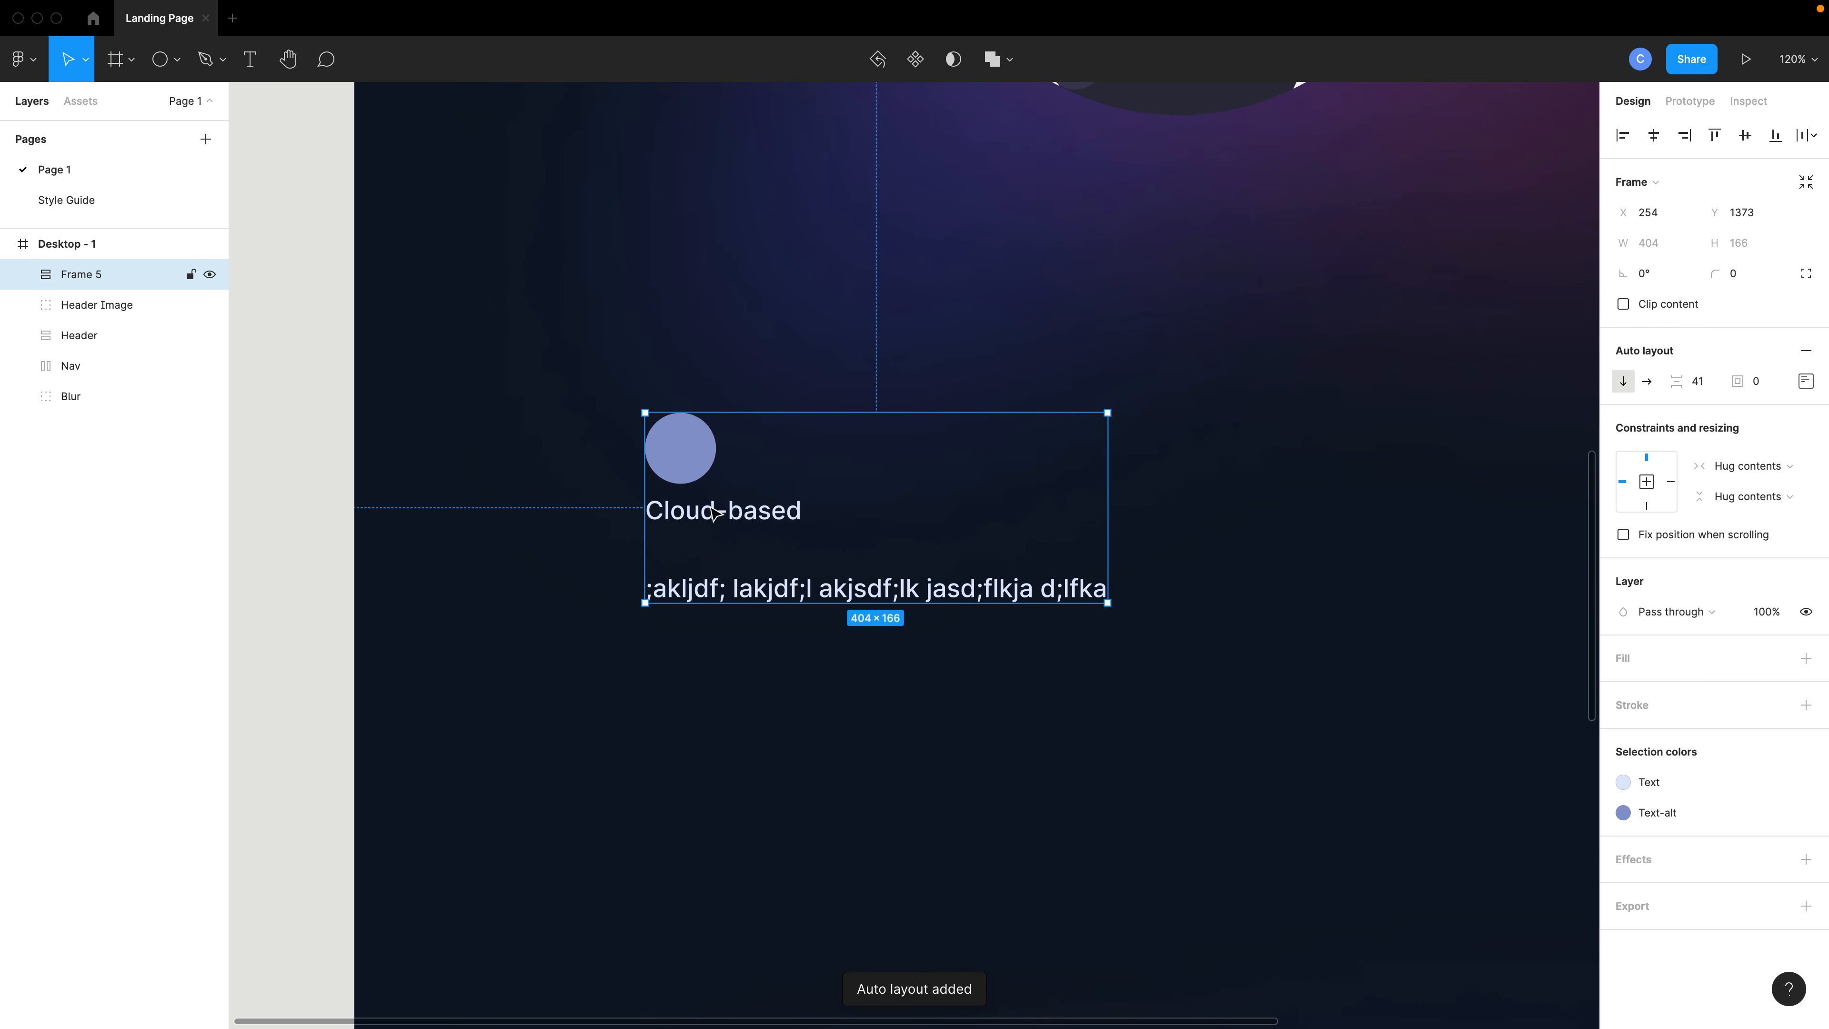
pyautogui.moveTo(1683, 382); pyautogui.dragTo(1679, 382)
pyautogui.click(1151, 515)
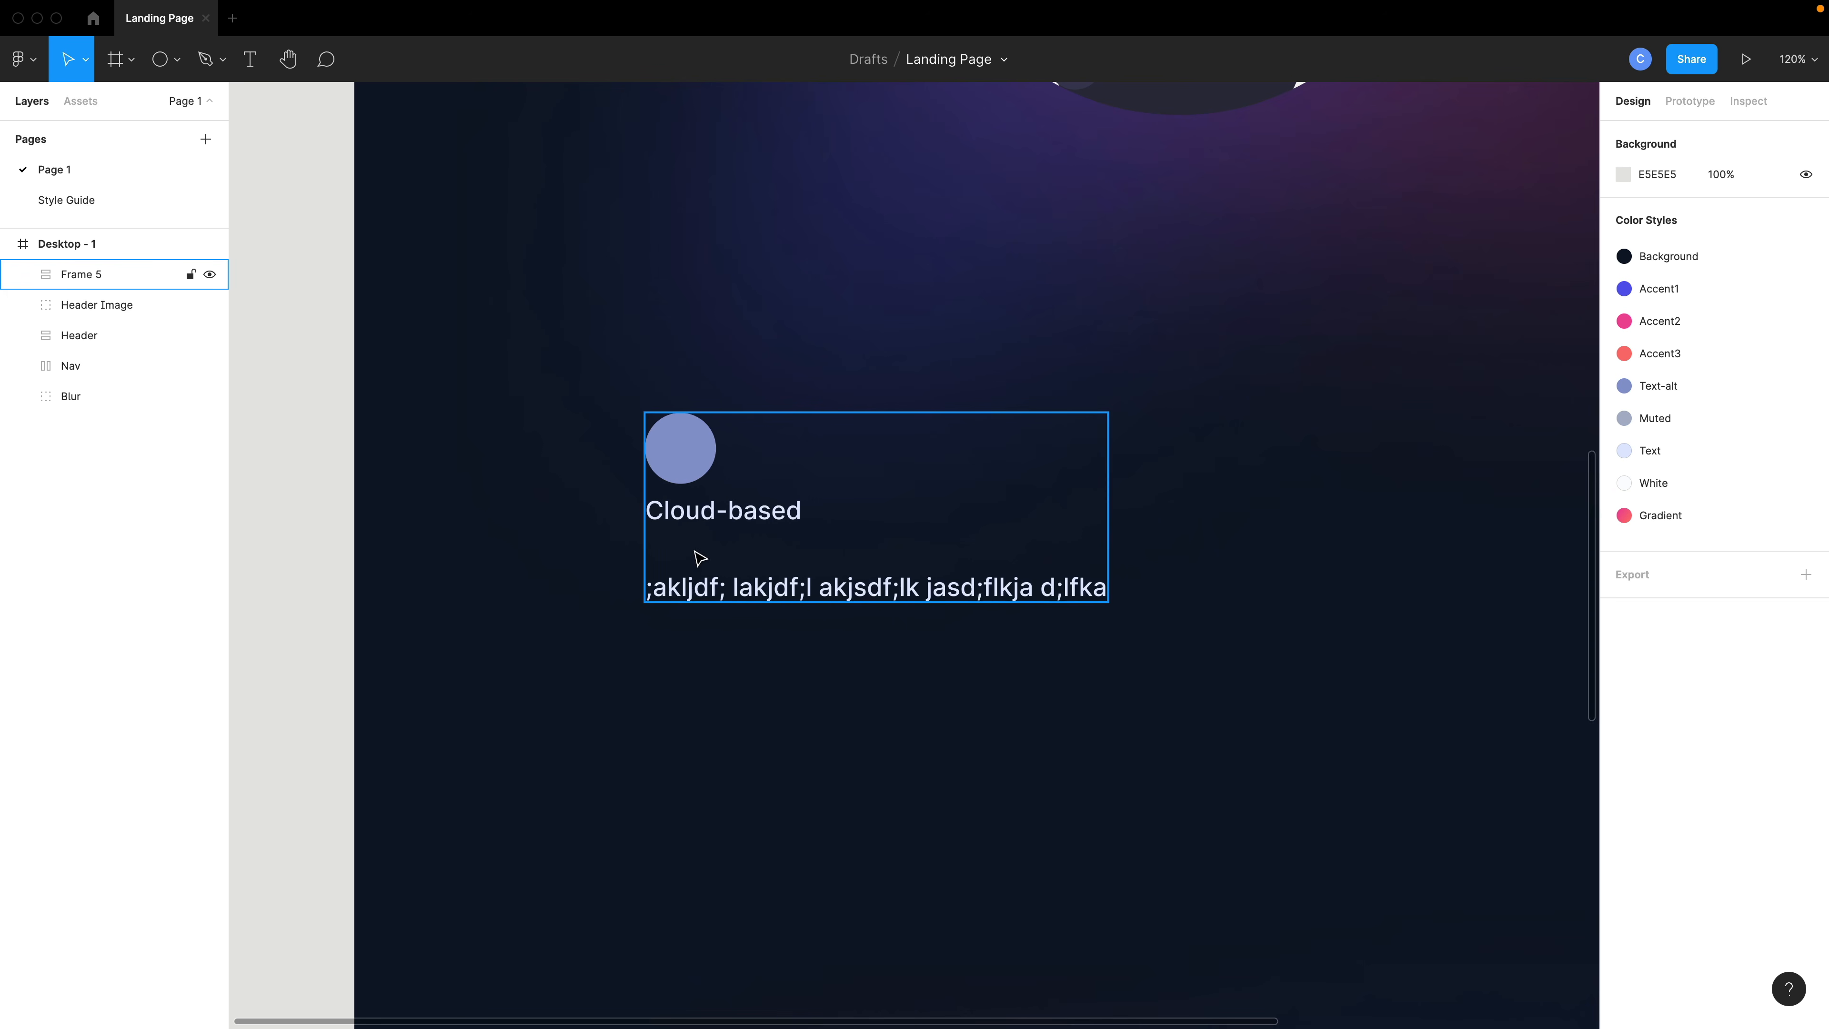
# - Set the placeholder text instance's color variant to Muted
pyautogui.doubleClick(735, 593)
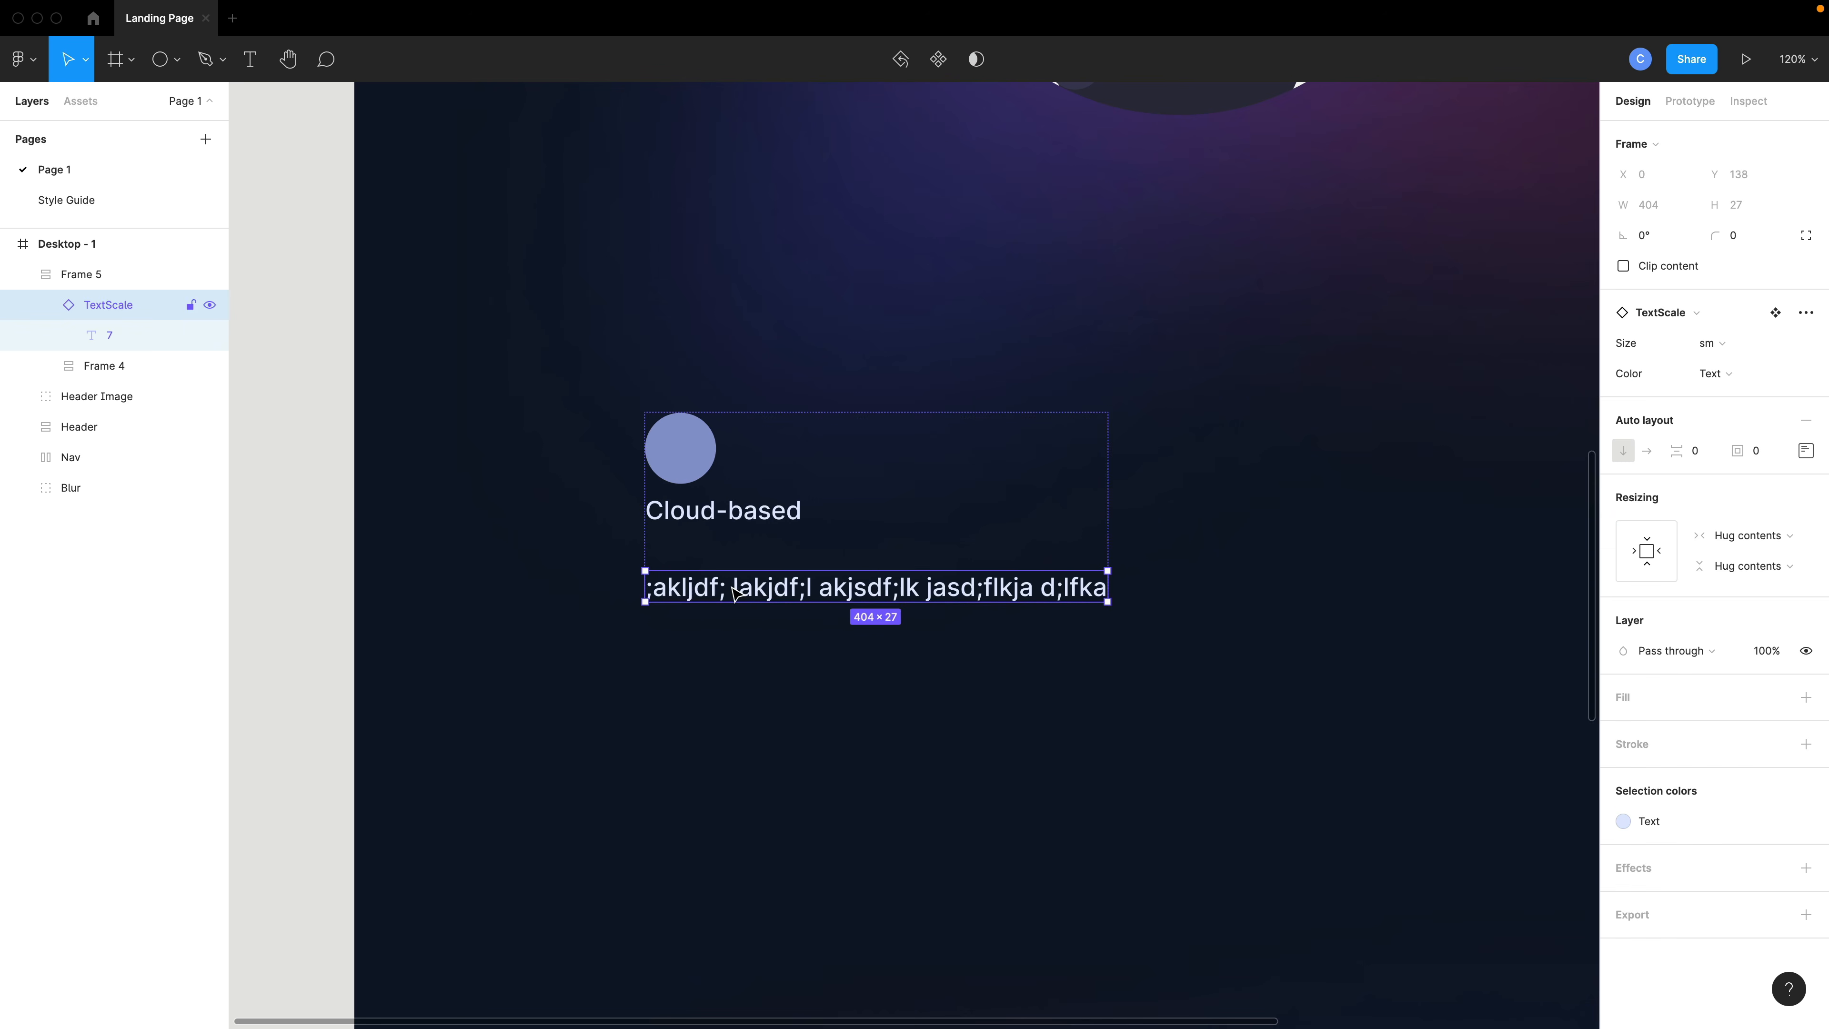
pyautogui.click(1717, 373)
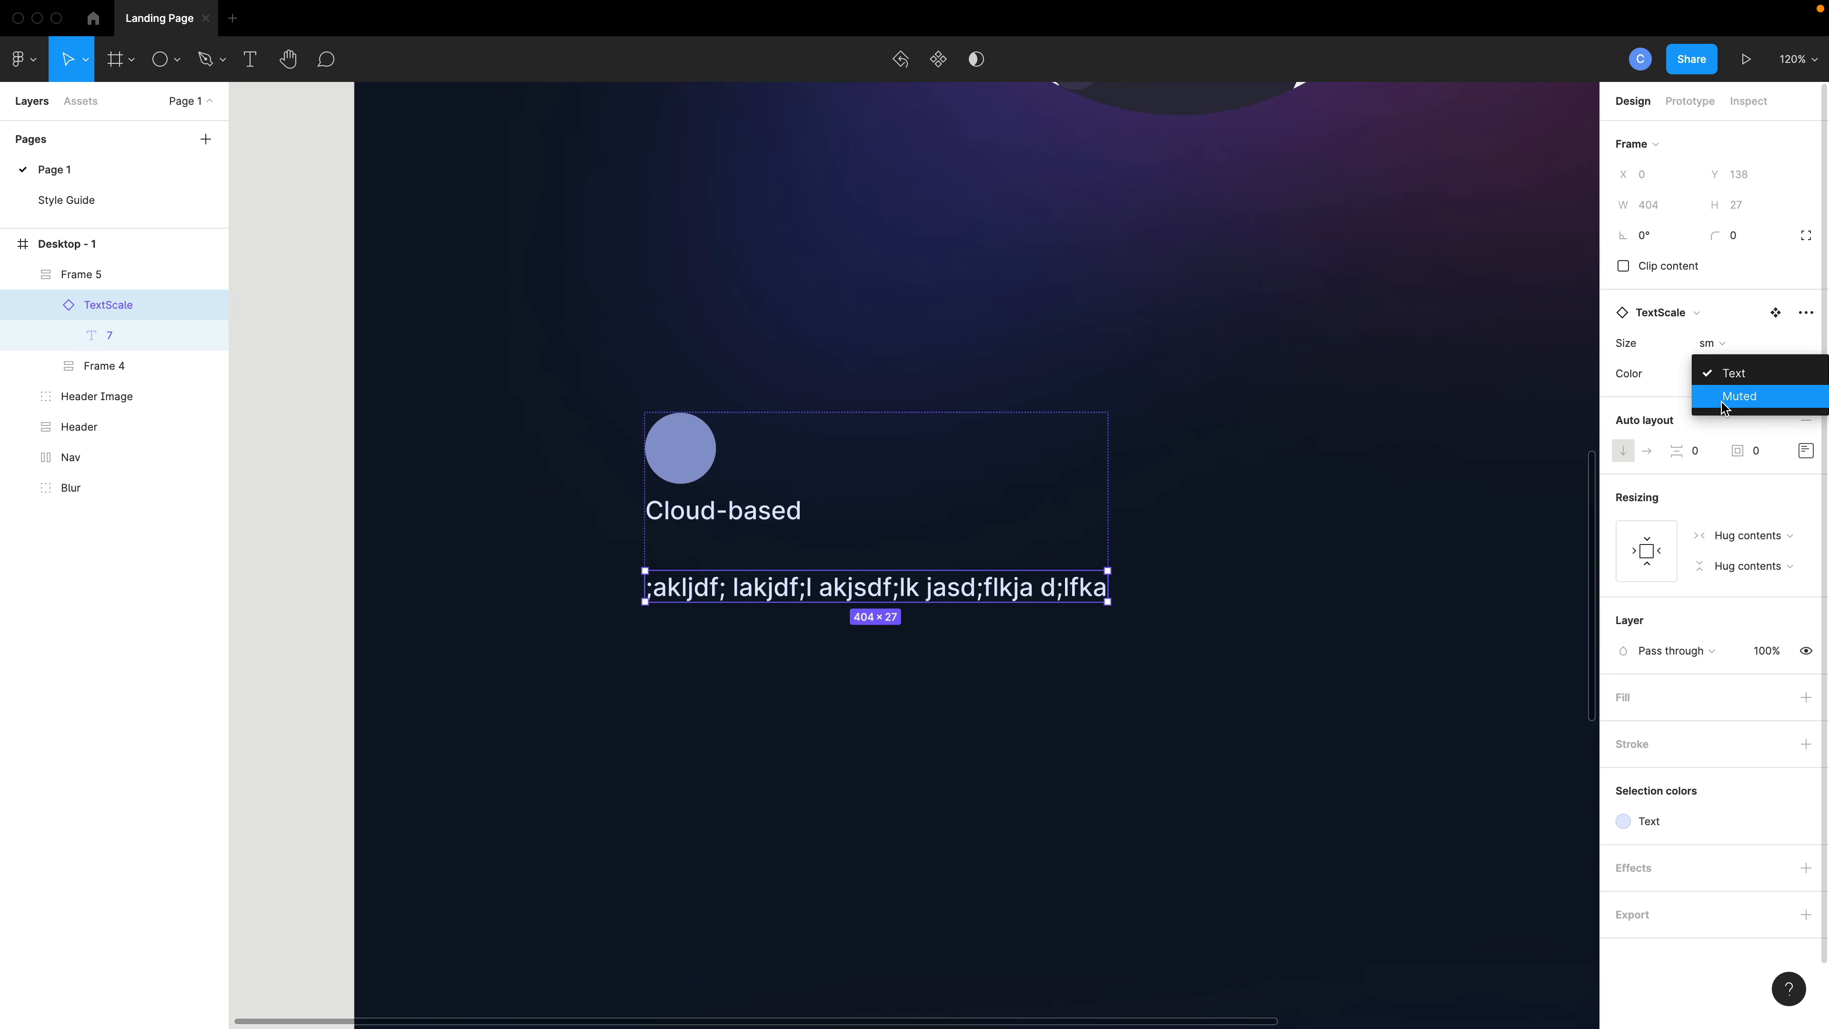
pyautogui.click(1718, 394)
# - Inspect the heading, the frame and the placeholder text instances to compare their size and color settings
pyautogui.click(742, 513)
pyautogui.doubleClick(744, 514)
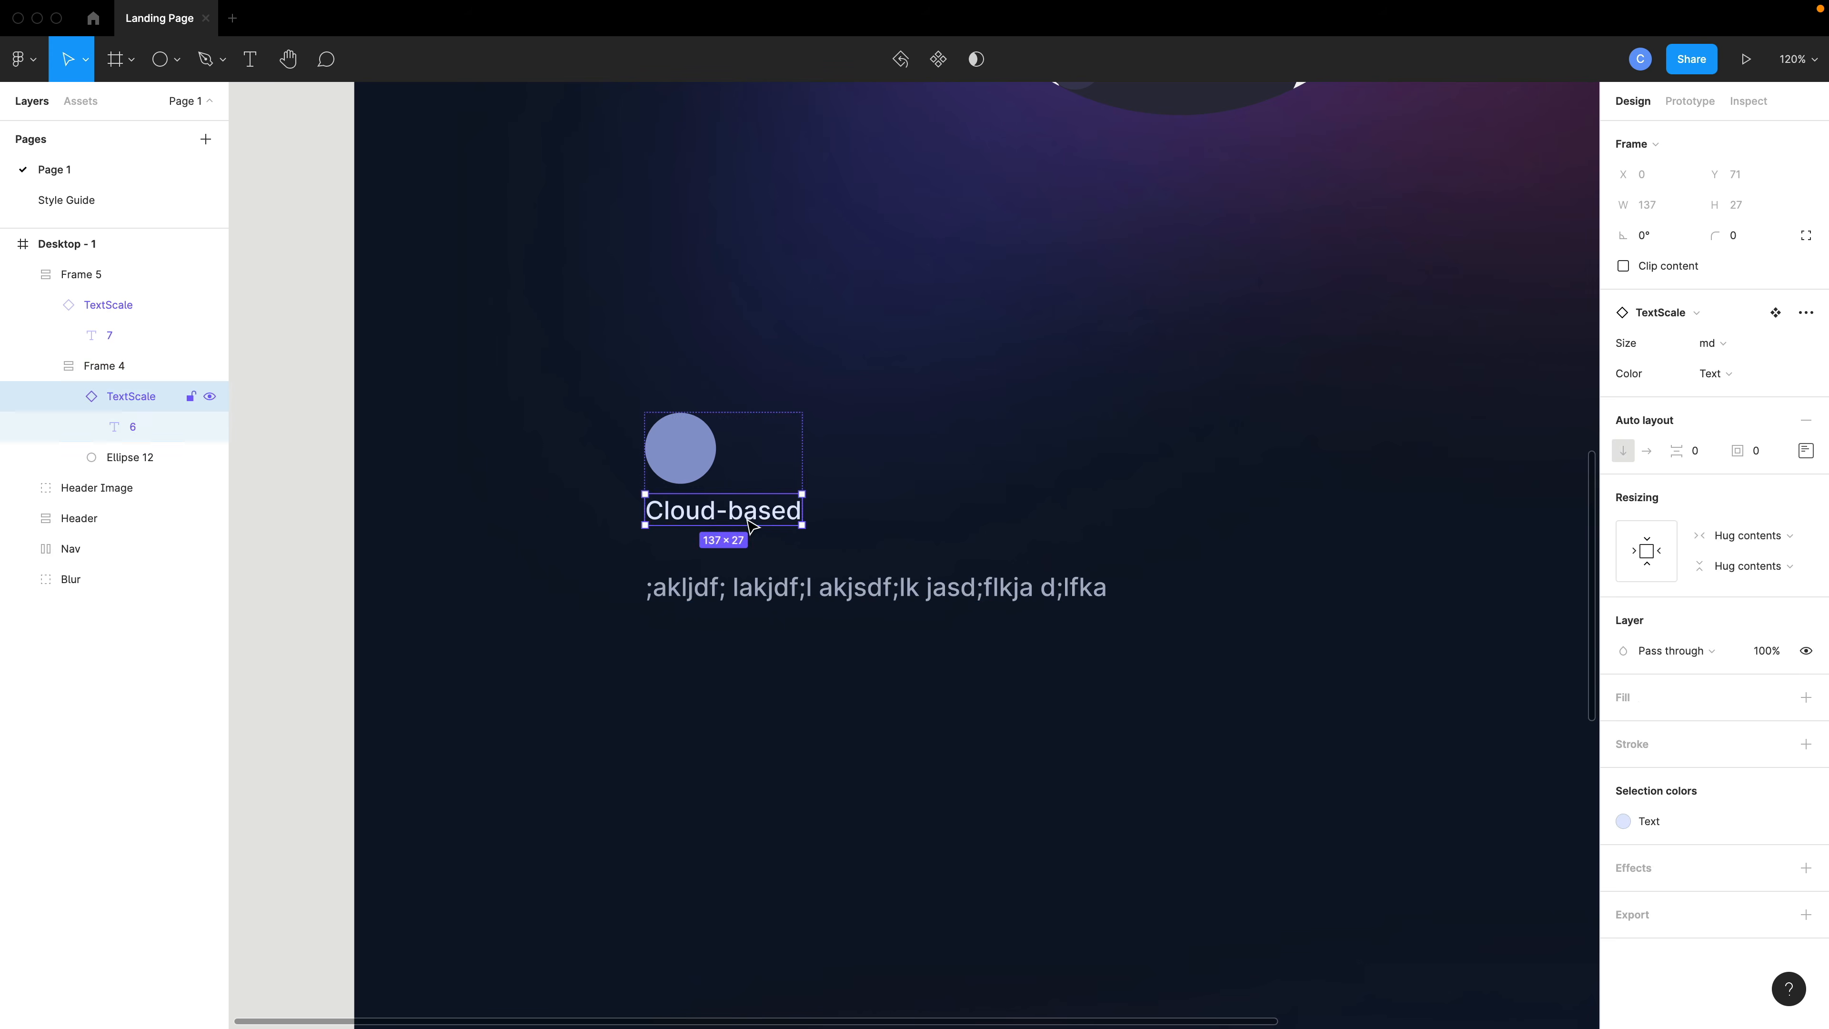
pyautogui.doubleClick(746, 517)
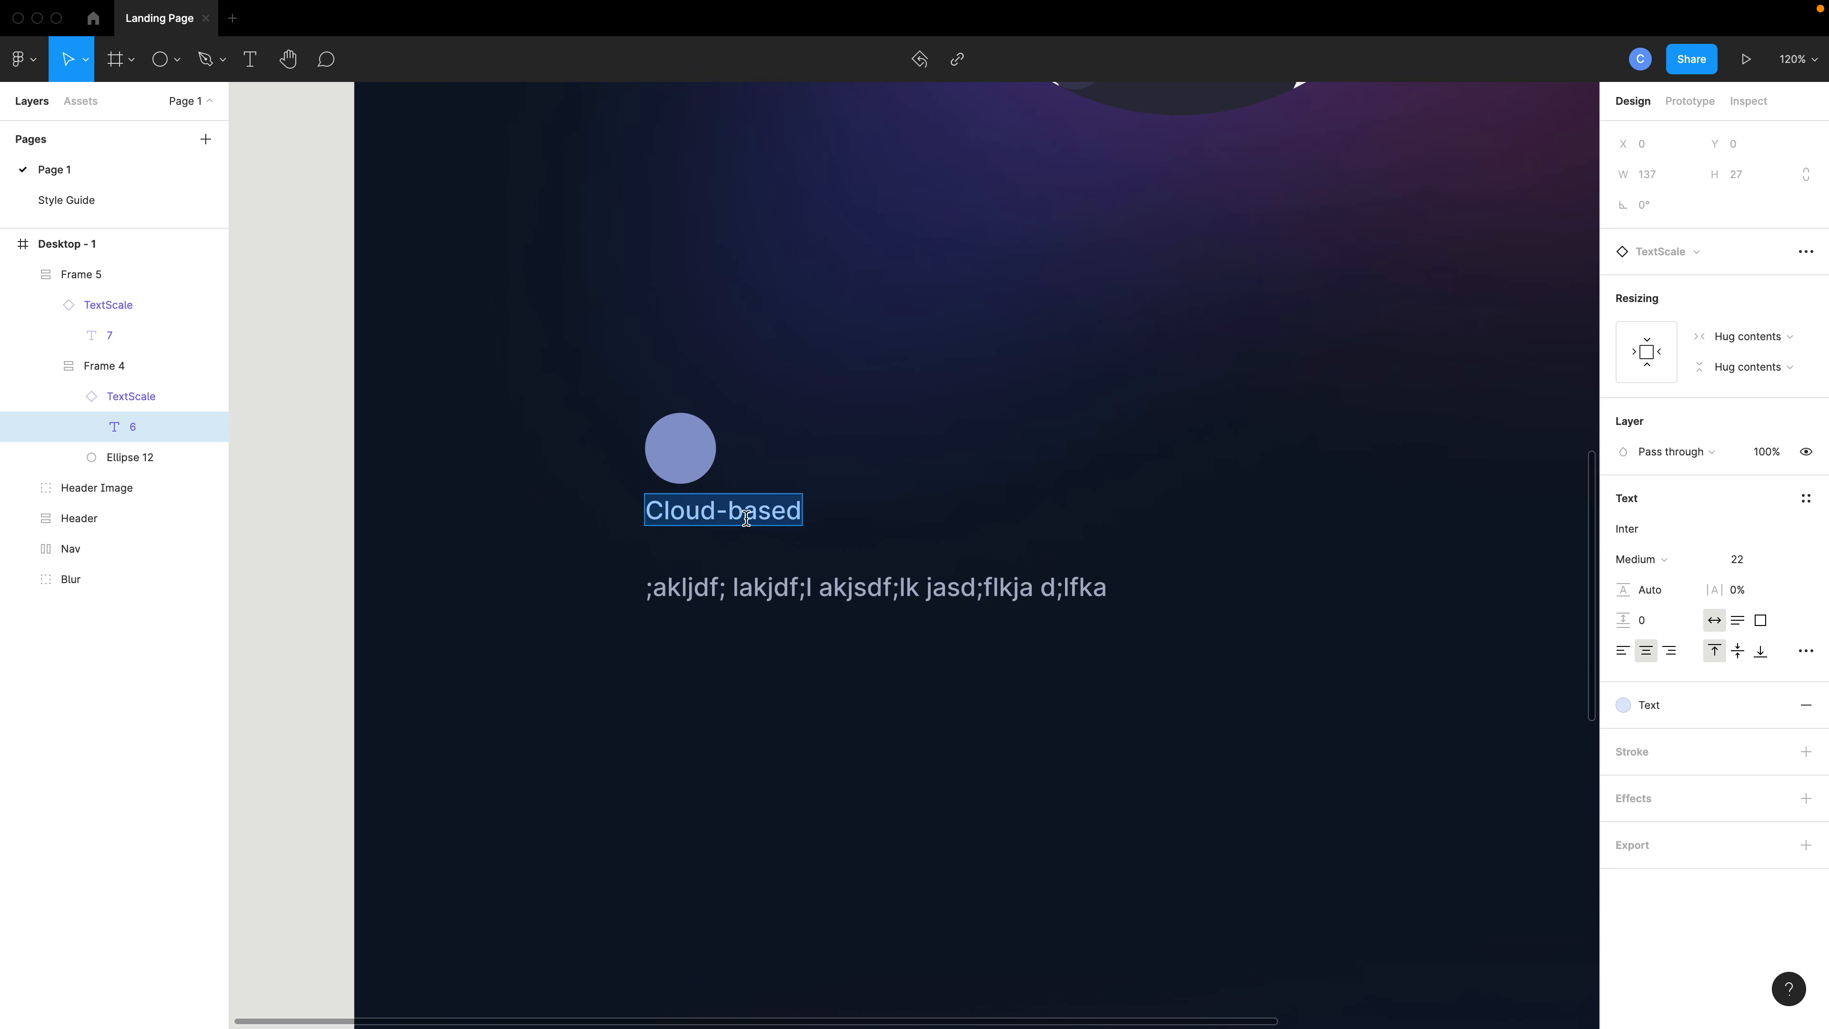
pyautogui.click(883, 592)
pyautogui.click(779, 526)
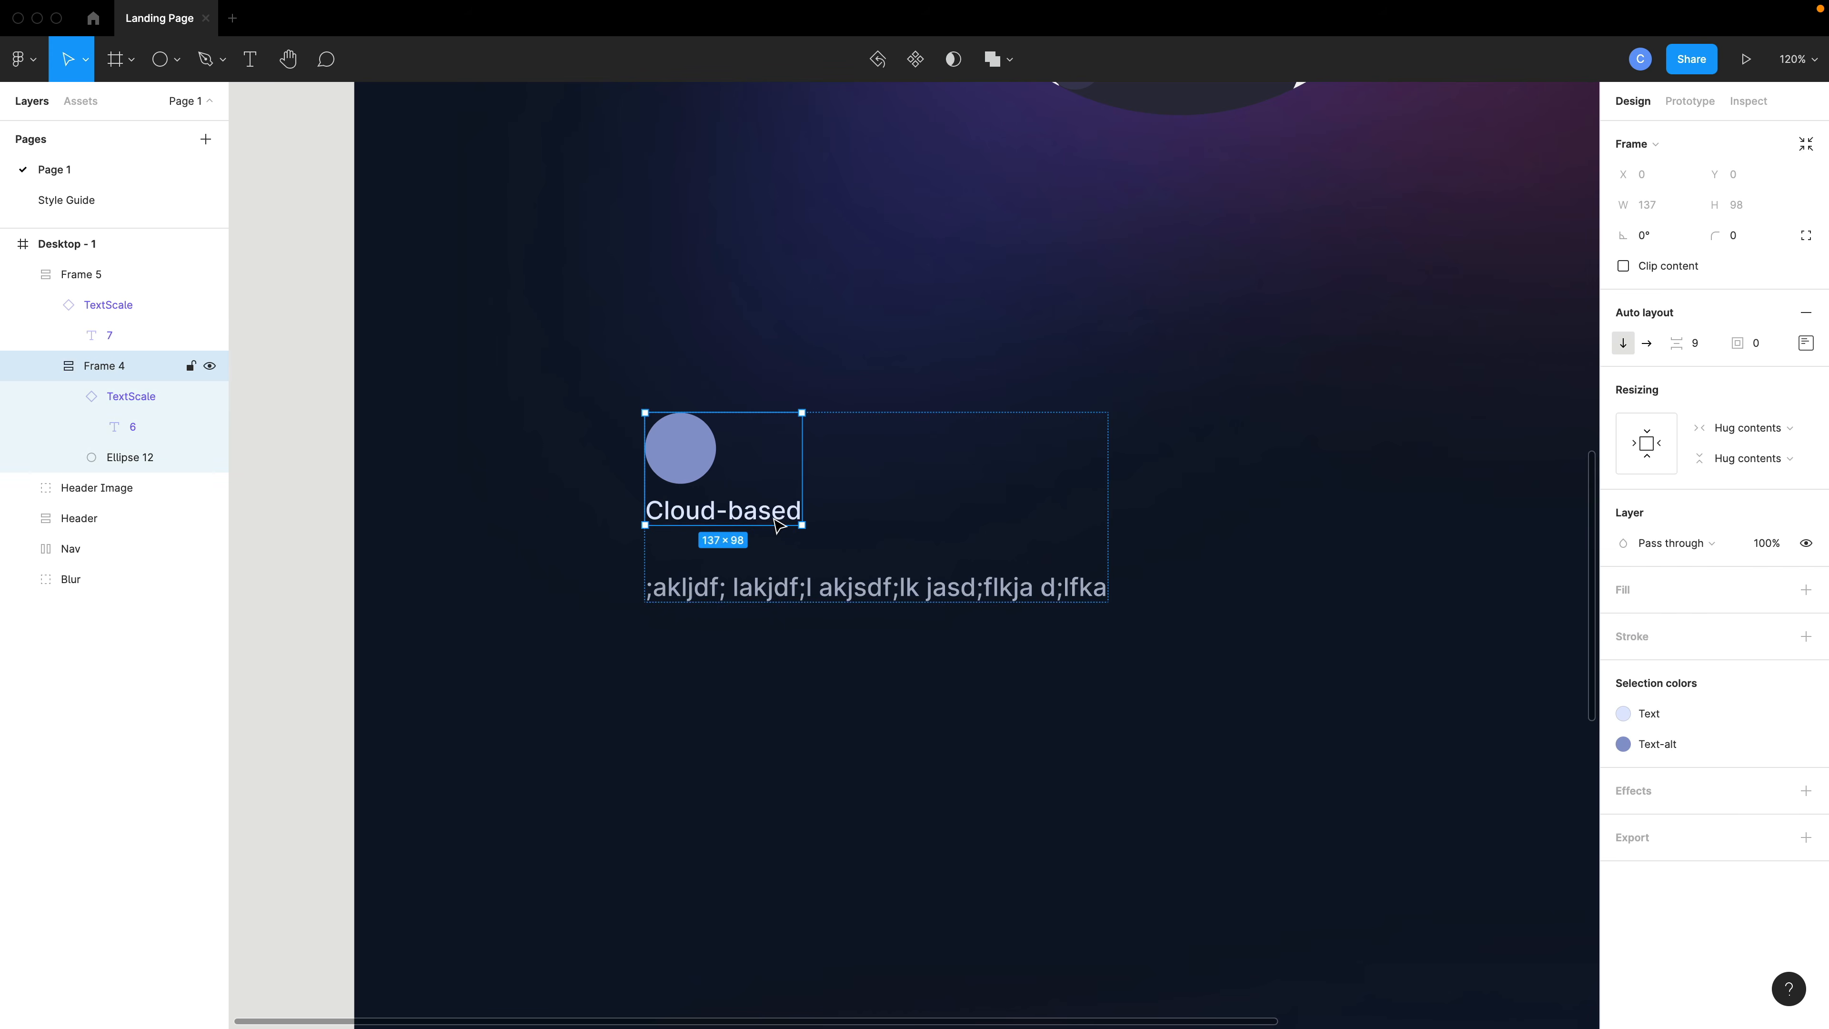
pyautogui.doubleClick(779, 525)
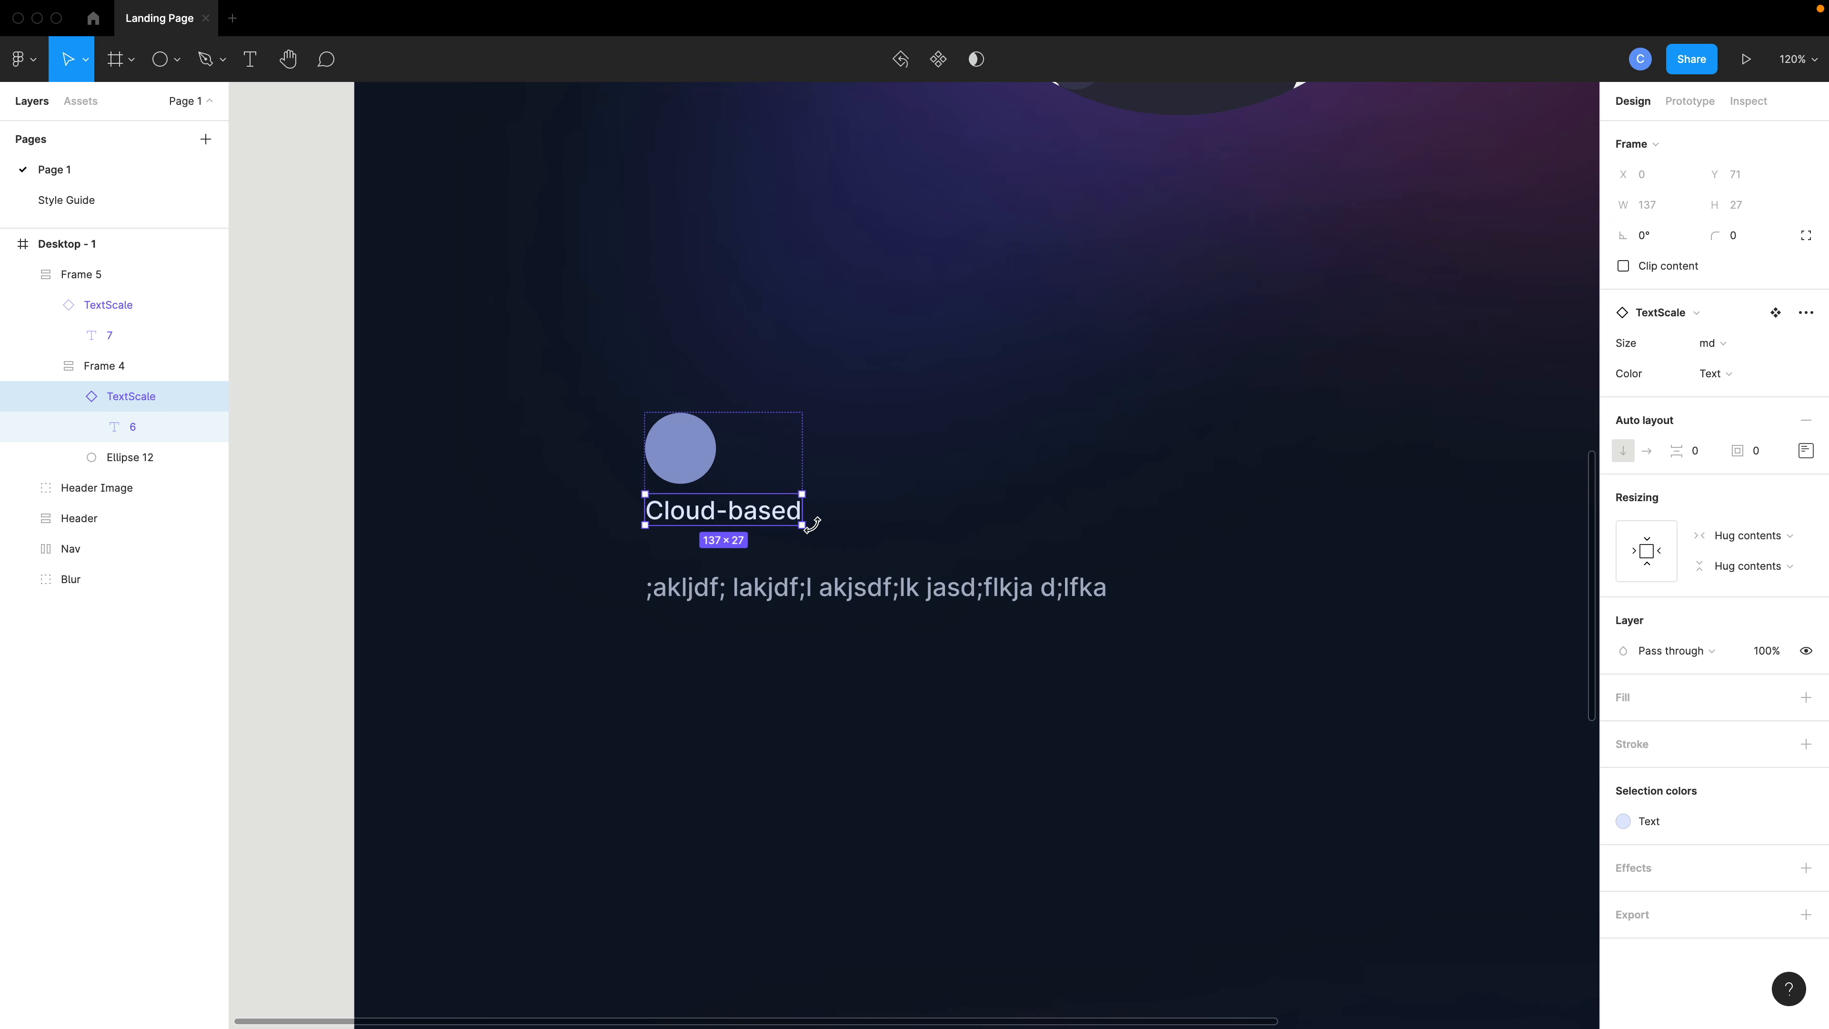
pyautogui.click(812, 590)
pyautogui.doubleClick(812, 590)
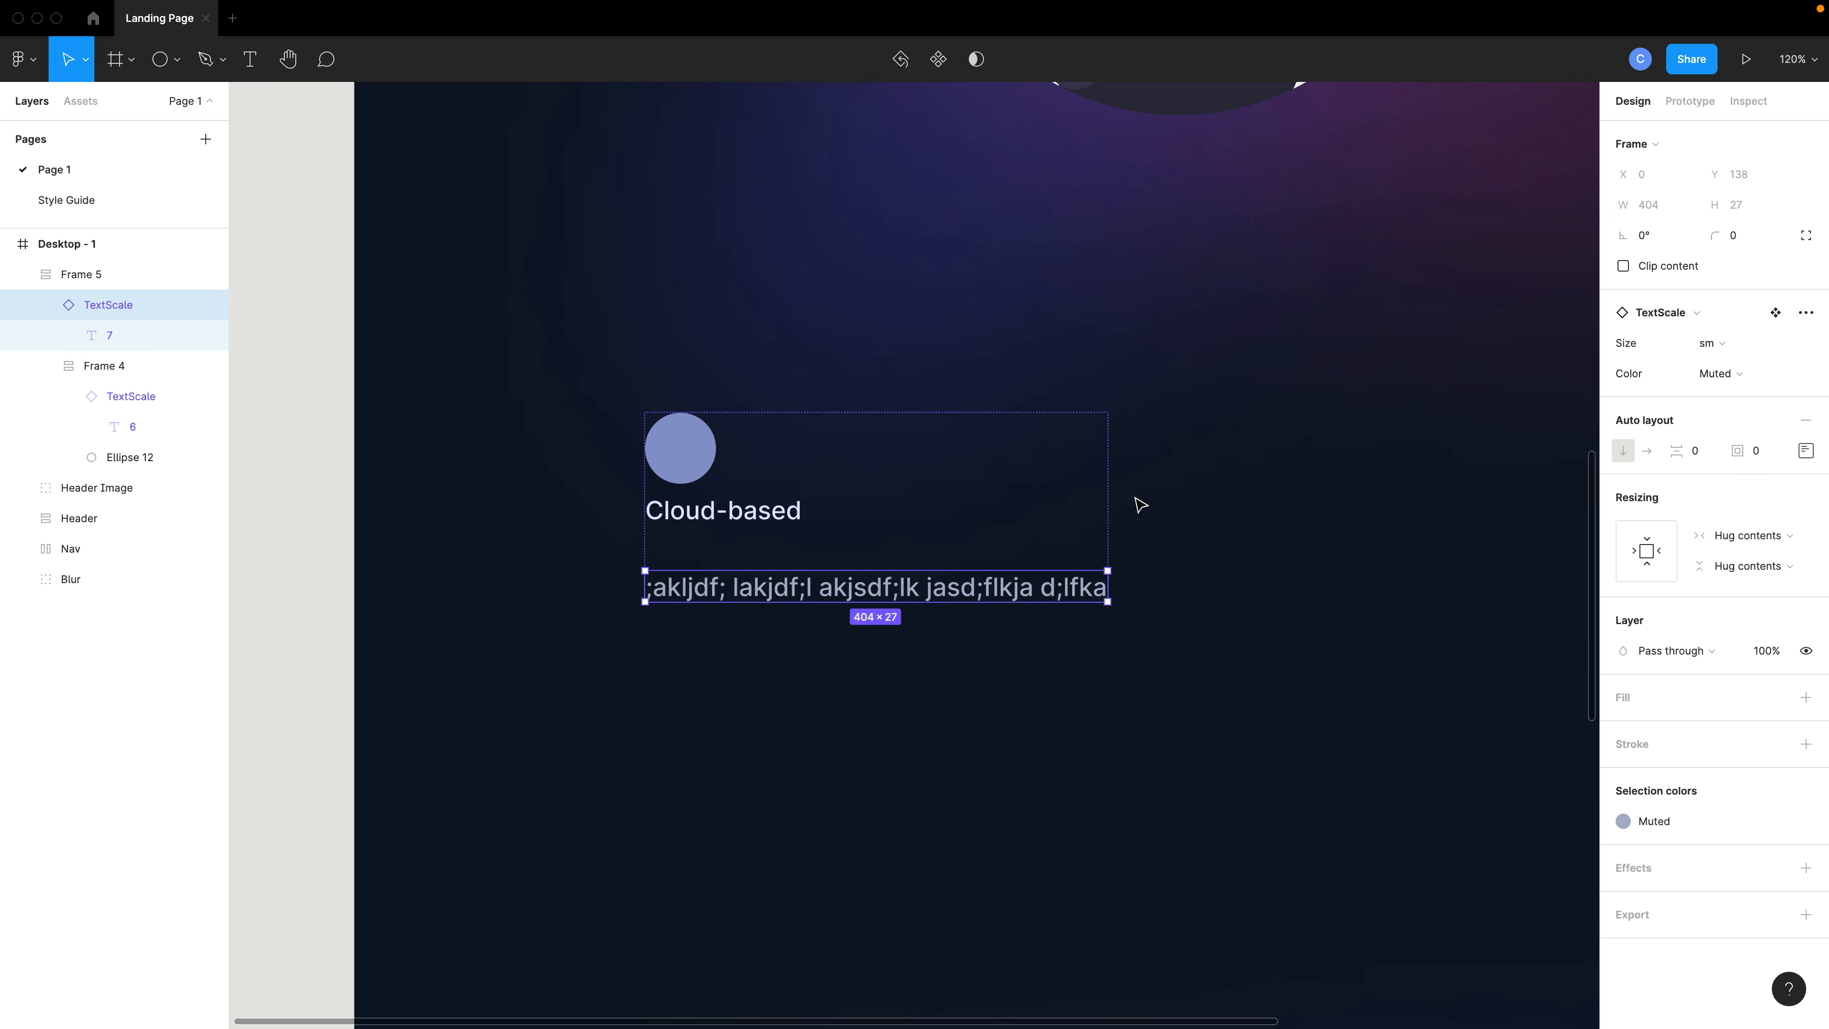
pyautogui.click(1153, 503)
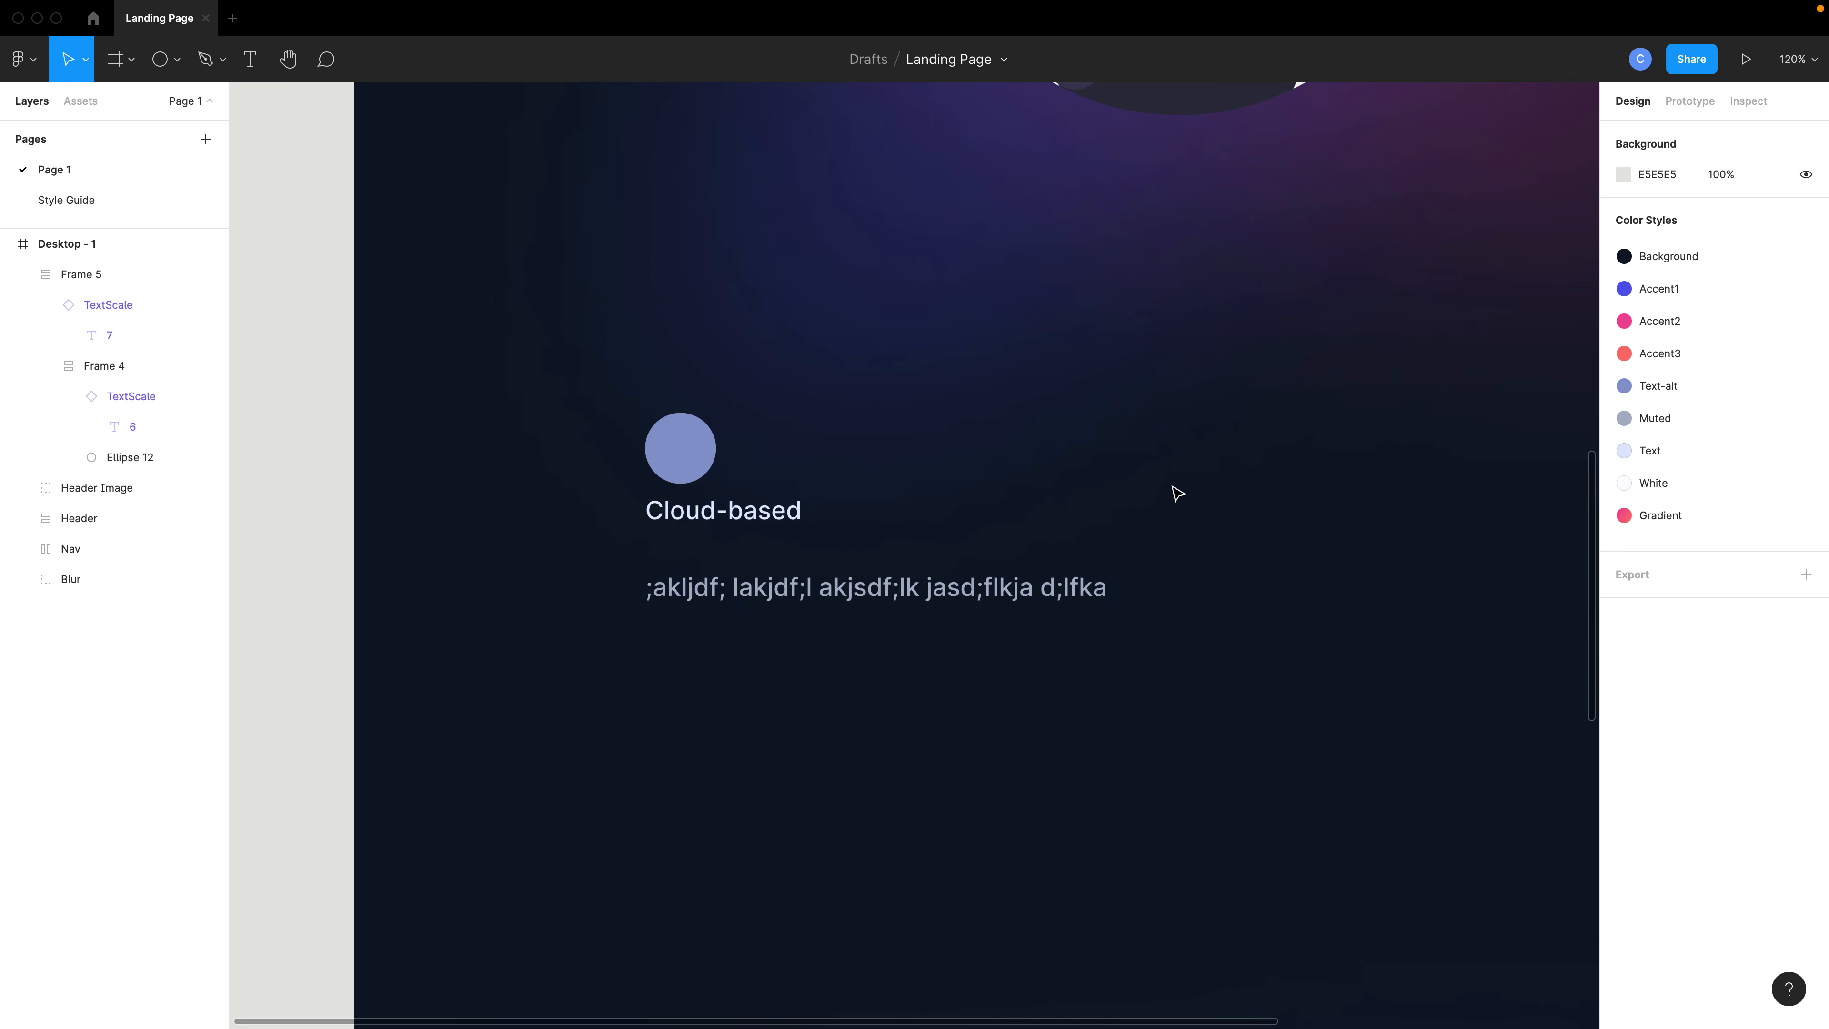
# - Open the Style Guide page and examine the TextScale type scale and its size variants
pyautogui.click(79, 199)
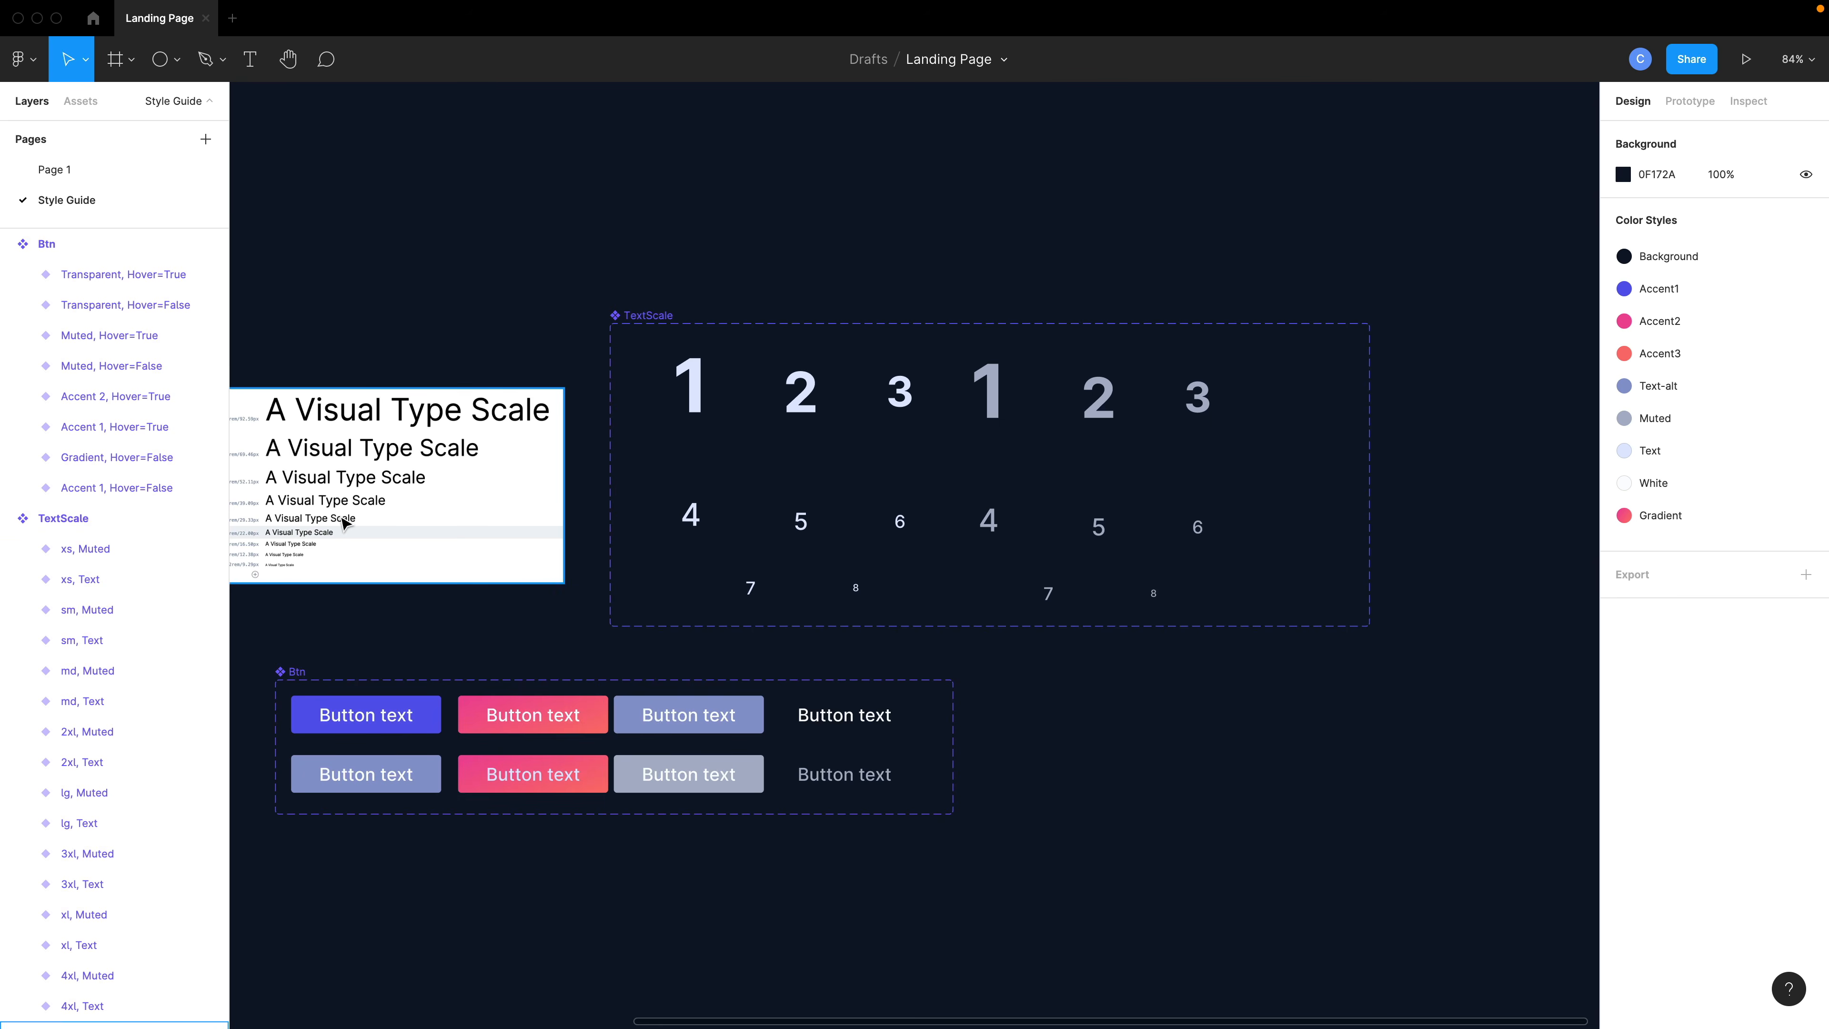
pyautogui.scroll(6, 339, 519)
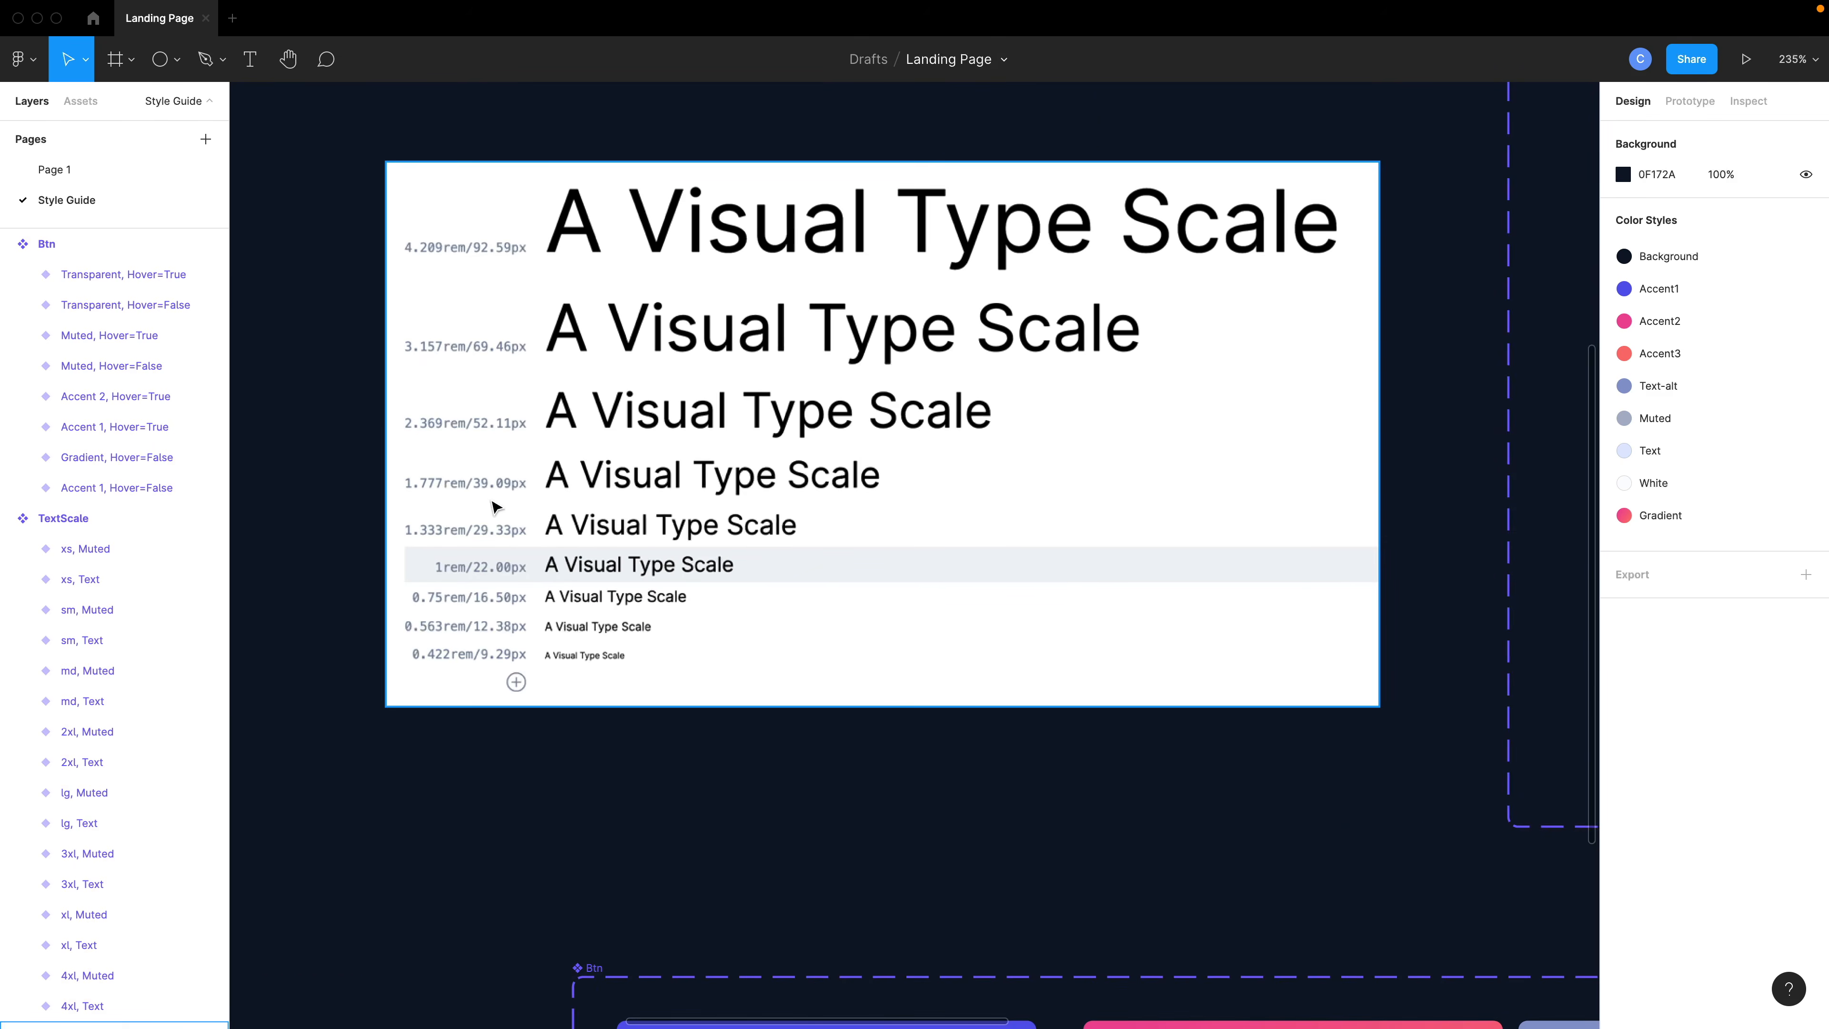
pyautogui.scroll(-5, 811, 598)
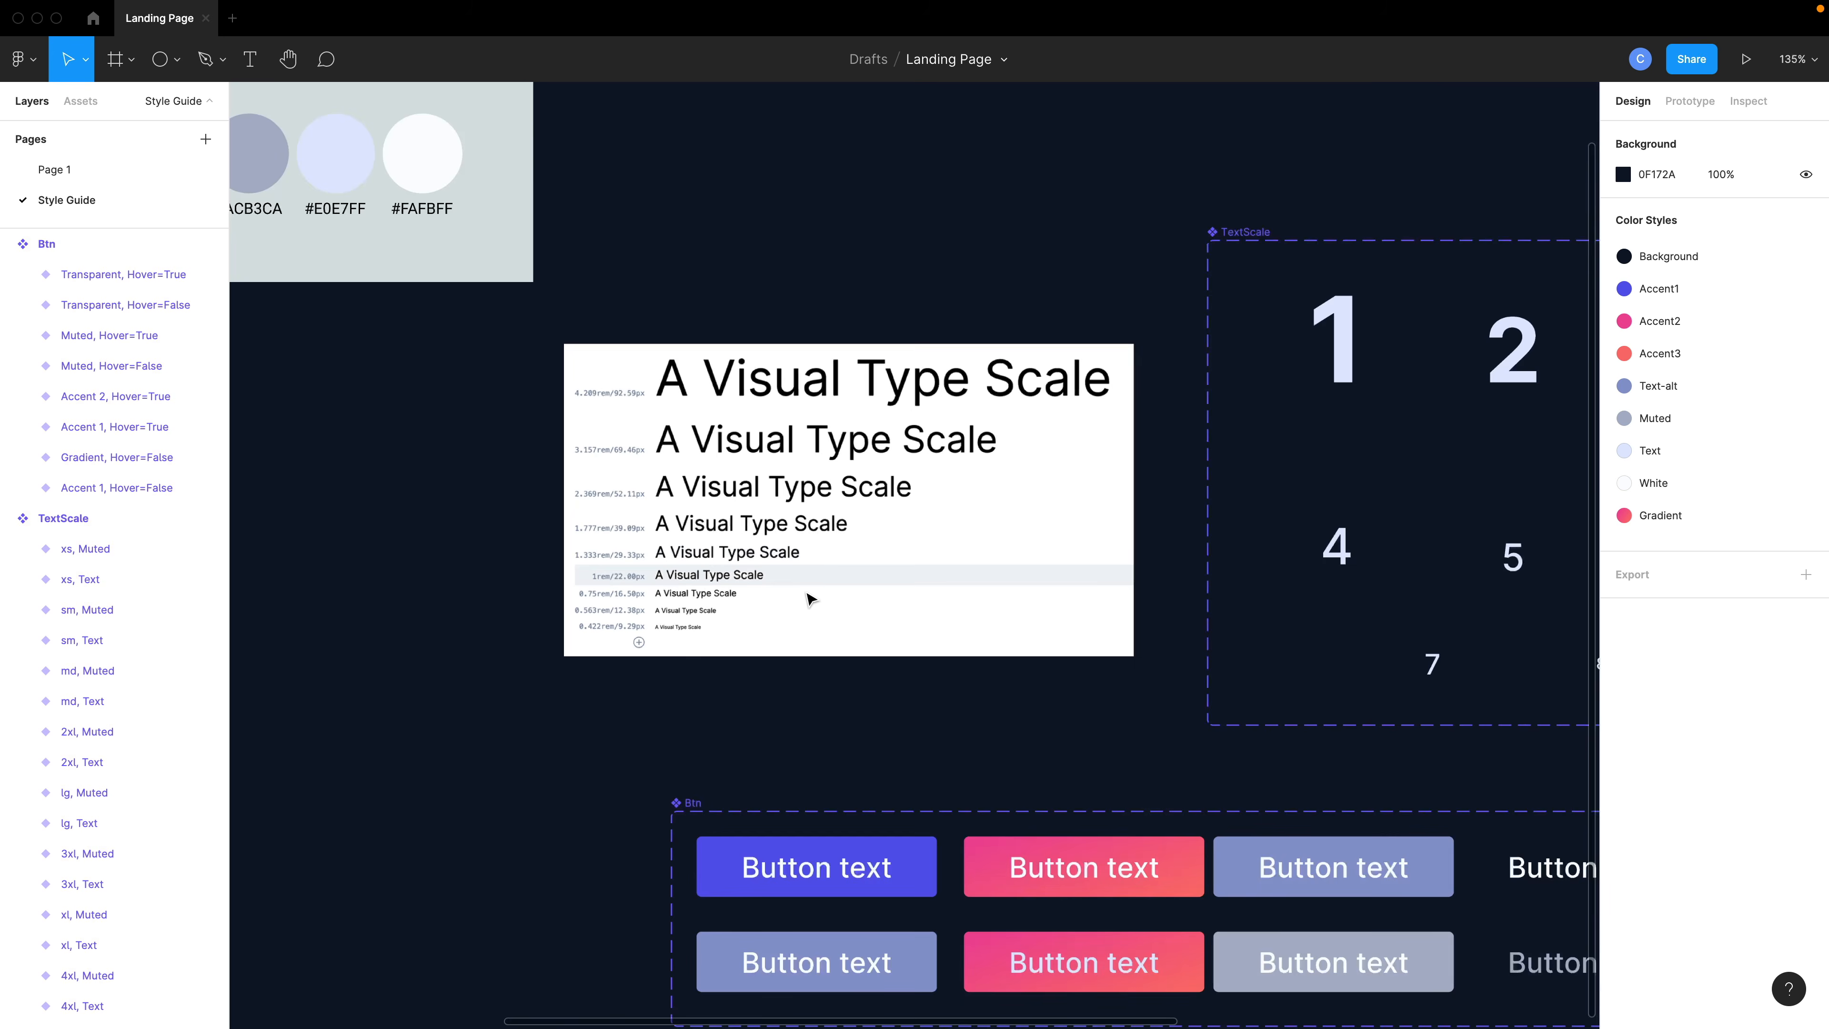
pyautogui.scroll(4, 811, 598)
pyautogui.hscroll(5, 812, 598)
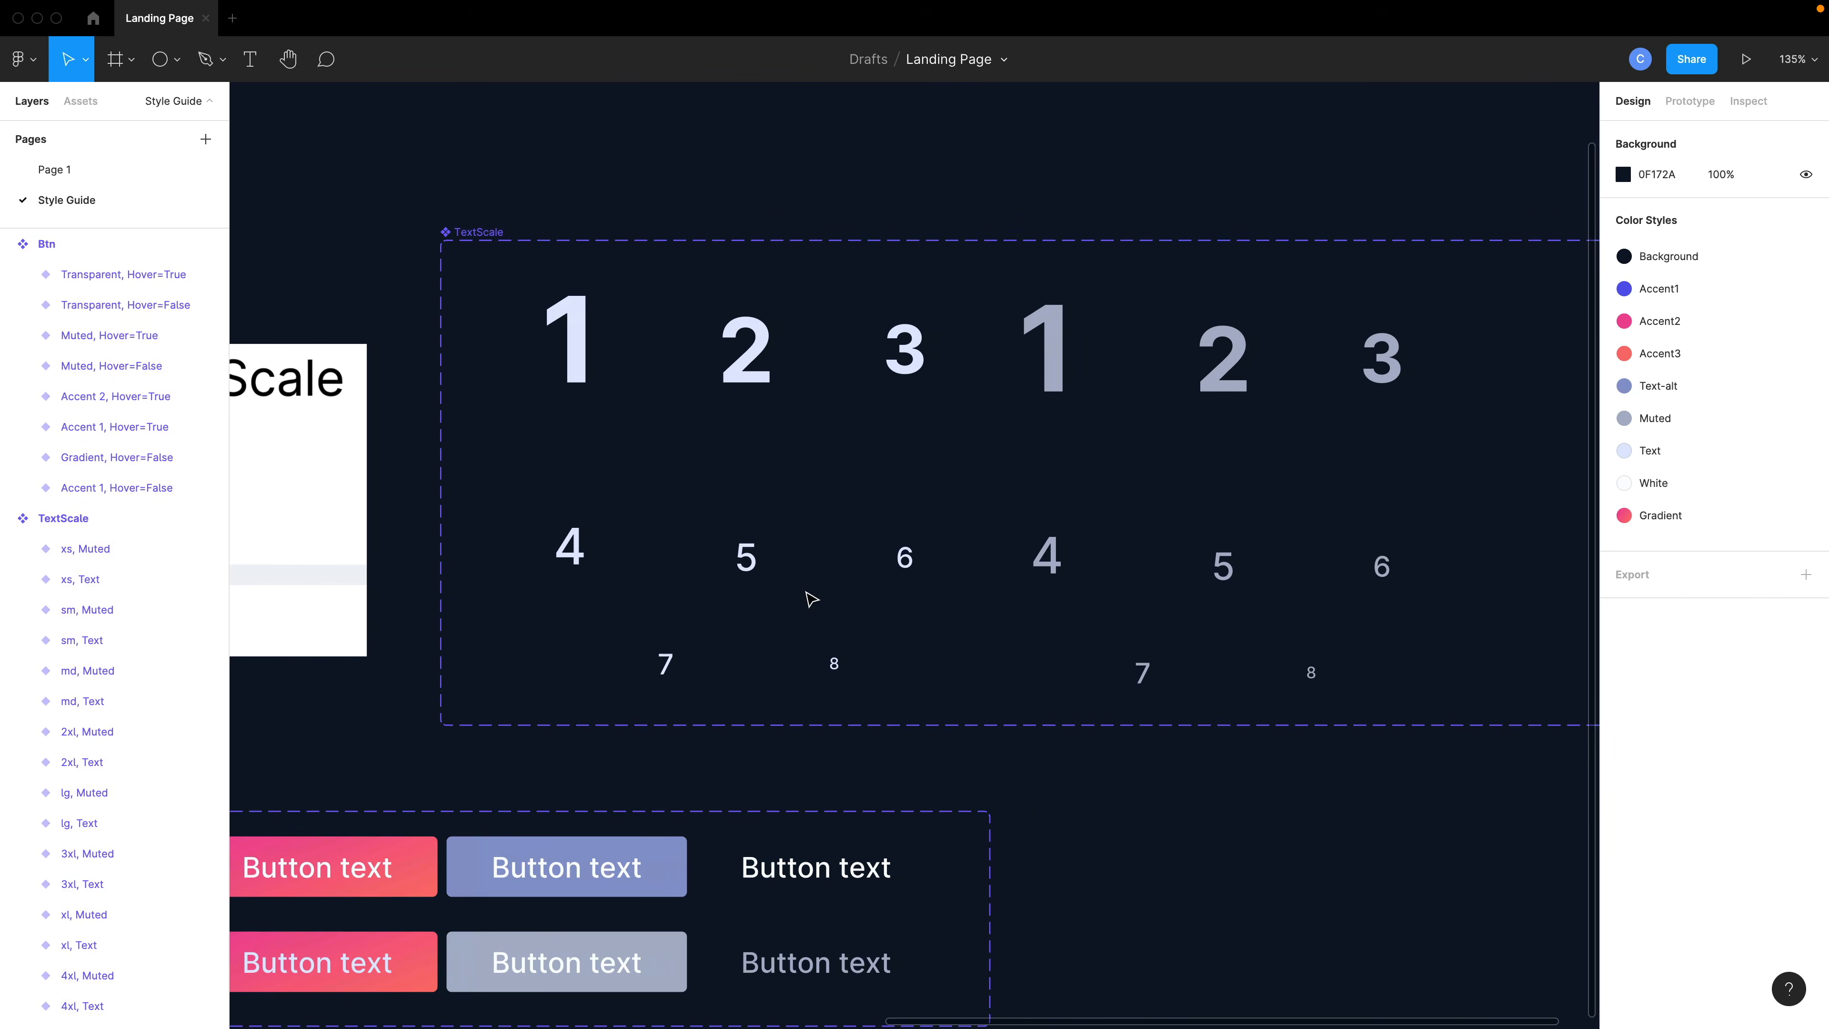
pyautogui.click(868, 564)
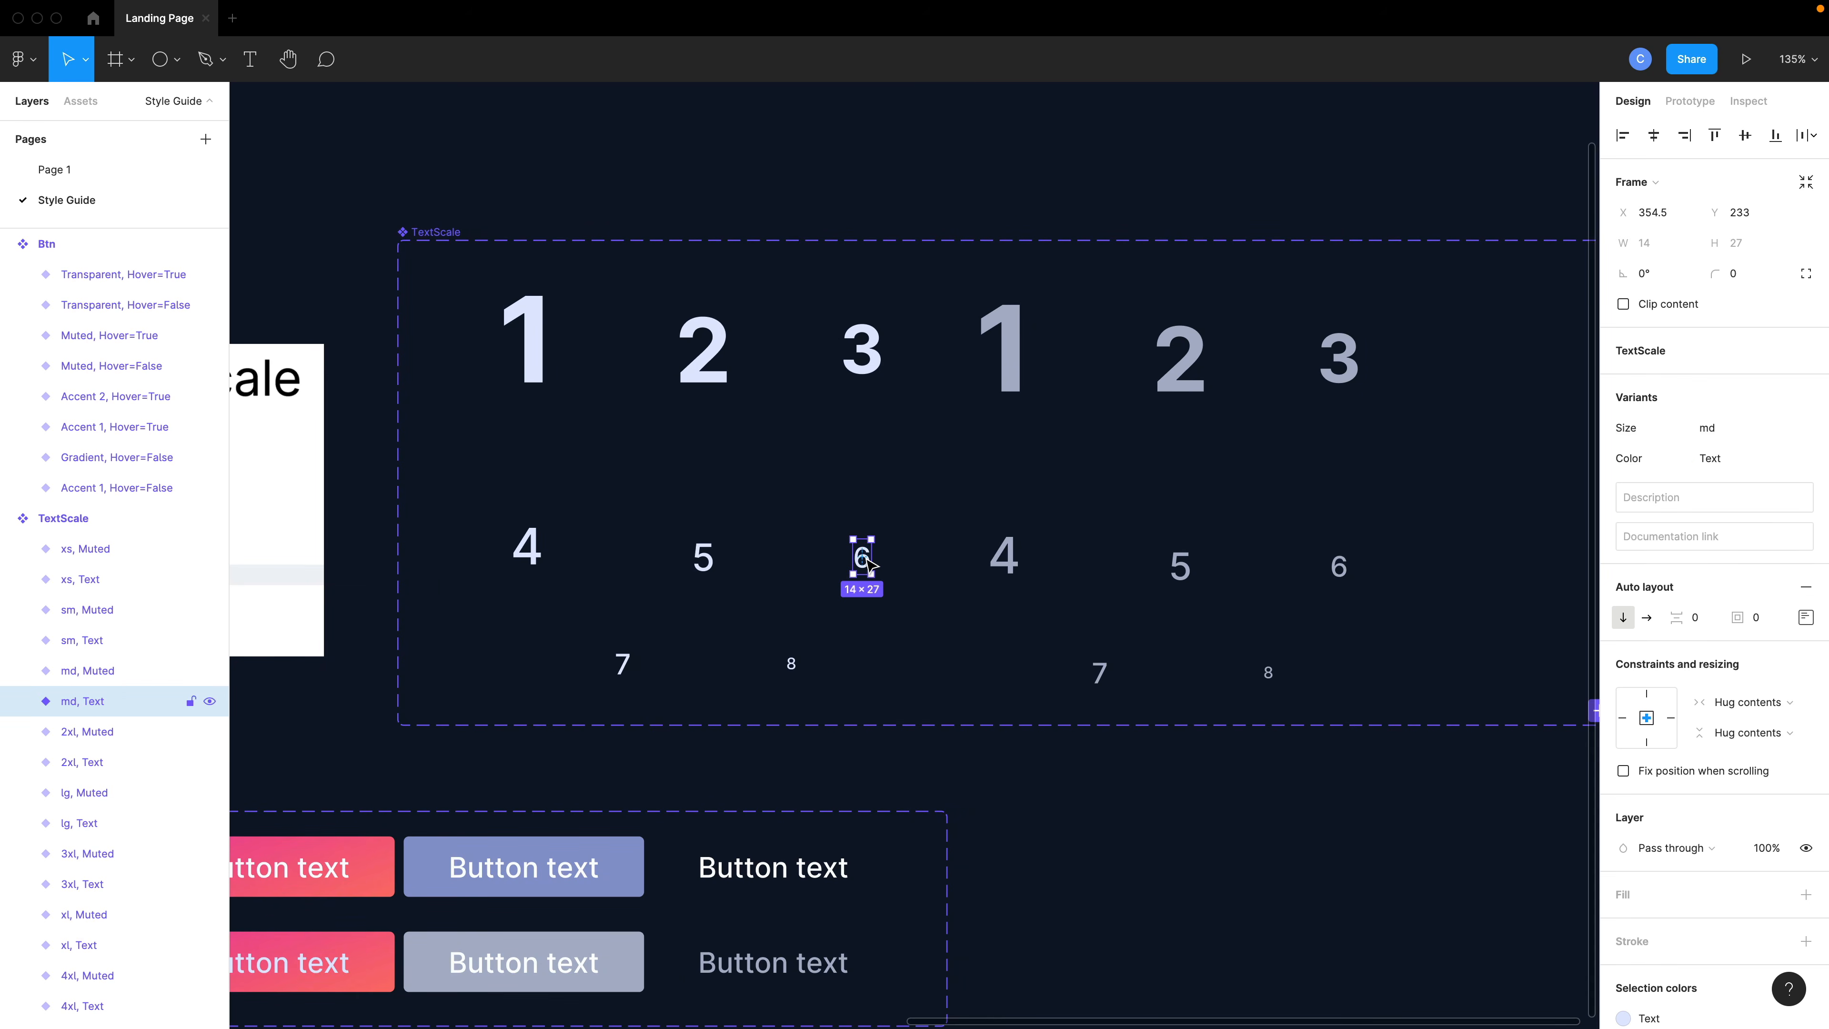
# - Set the font size of the md, Muted TextScale variant's text to 29.33
pyautogui.doubleClick(868, 564)
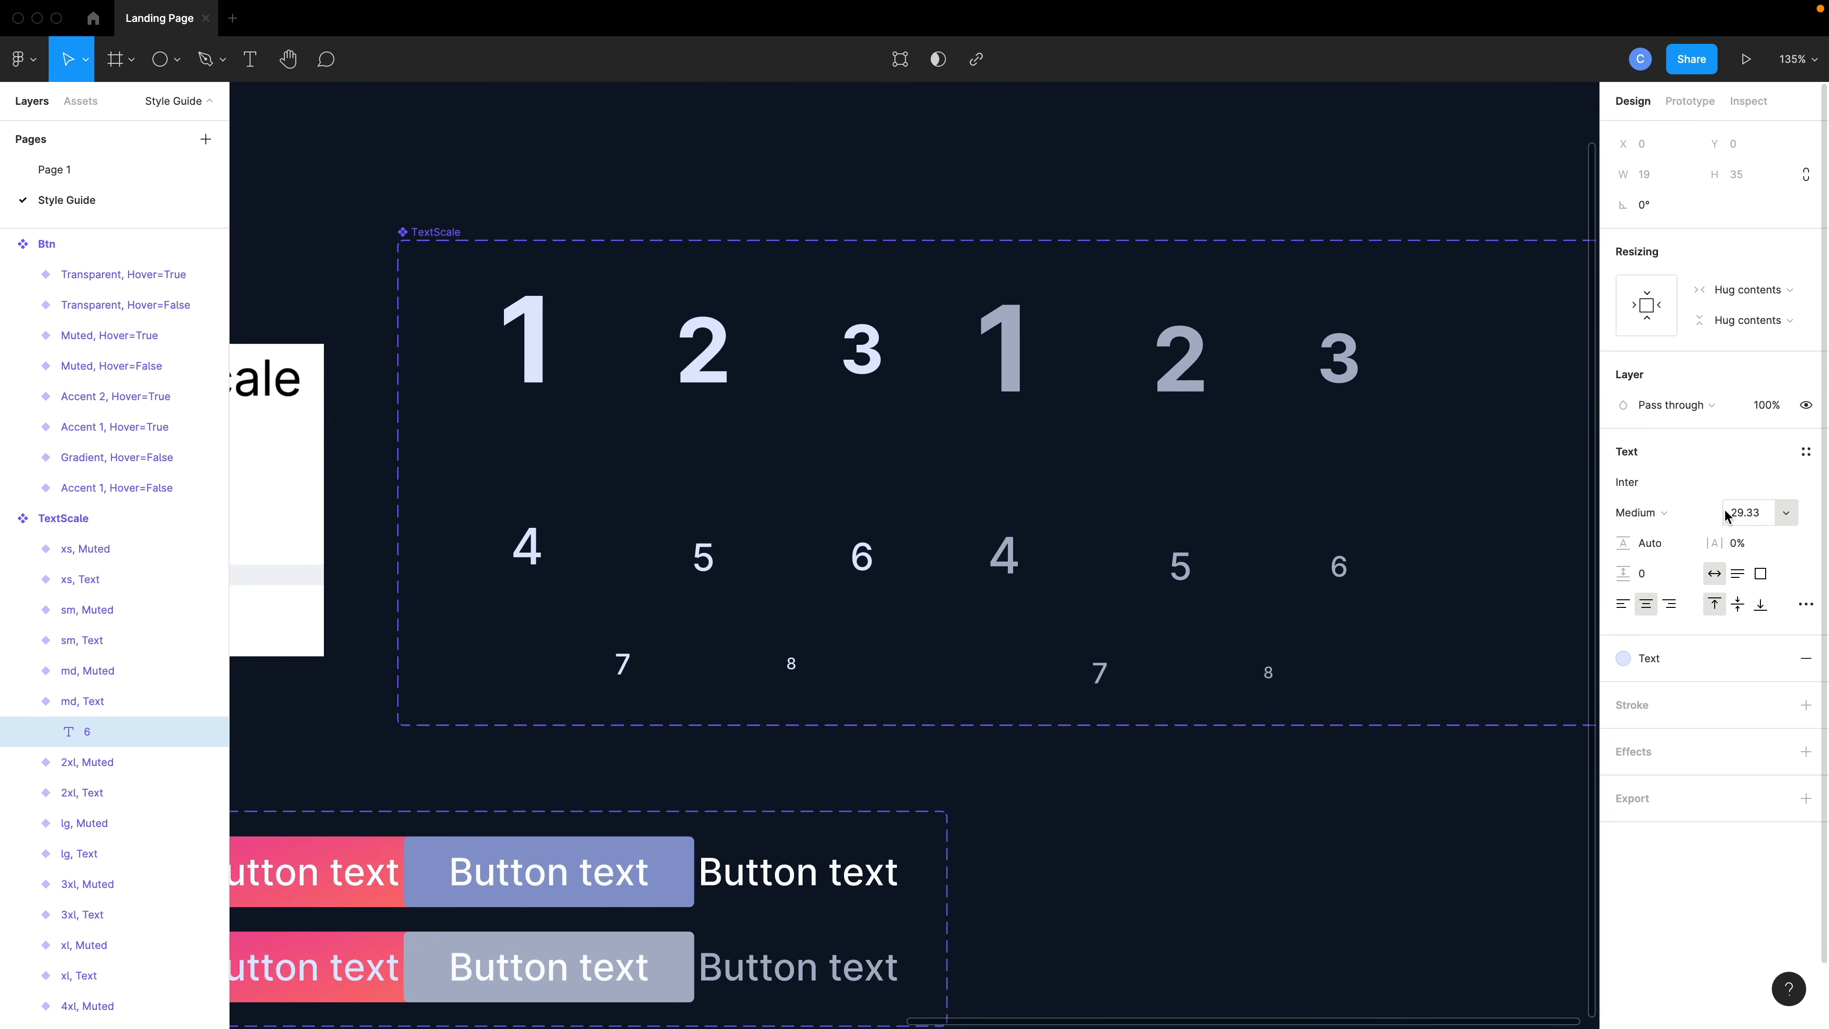
pyautogui.click(1339, 565)
pyautogui.click(1740, 512)
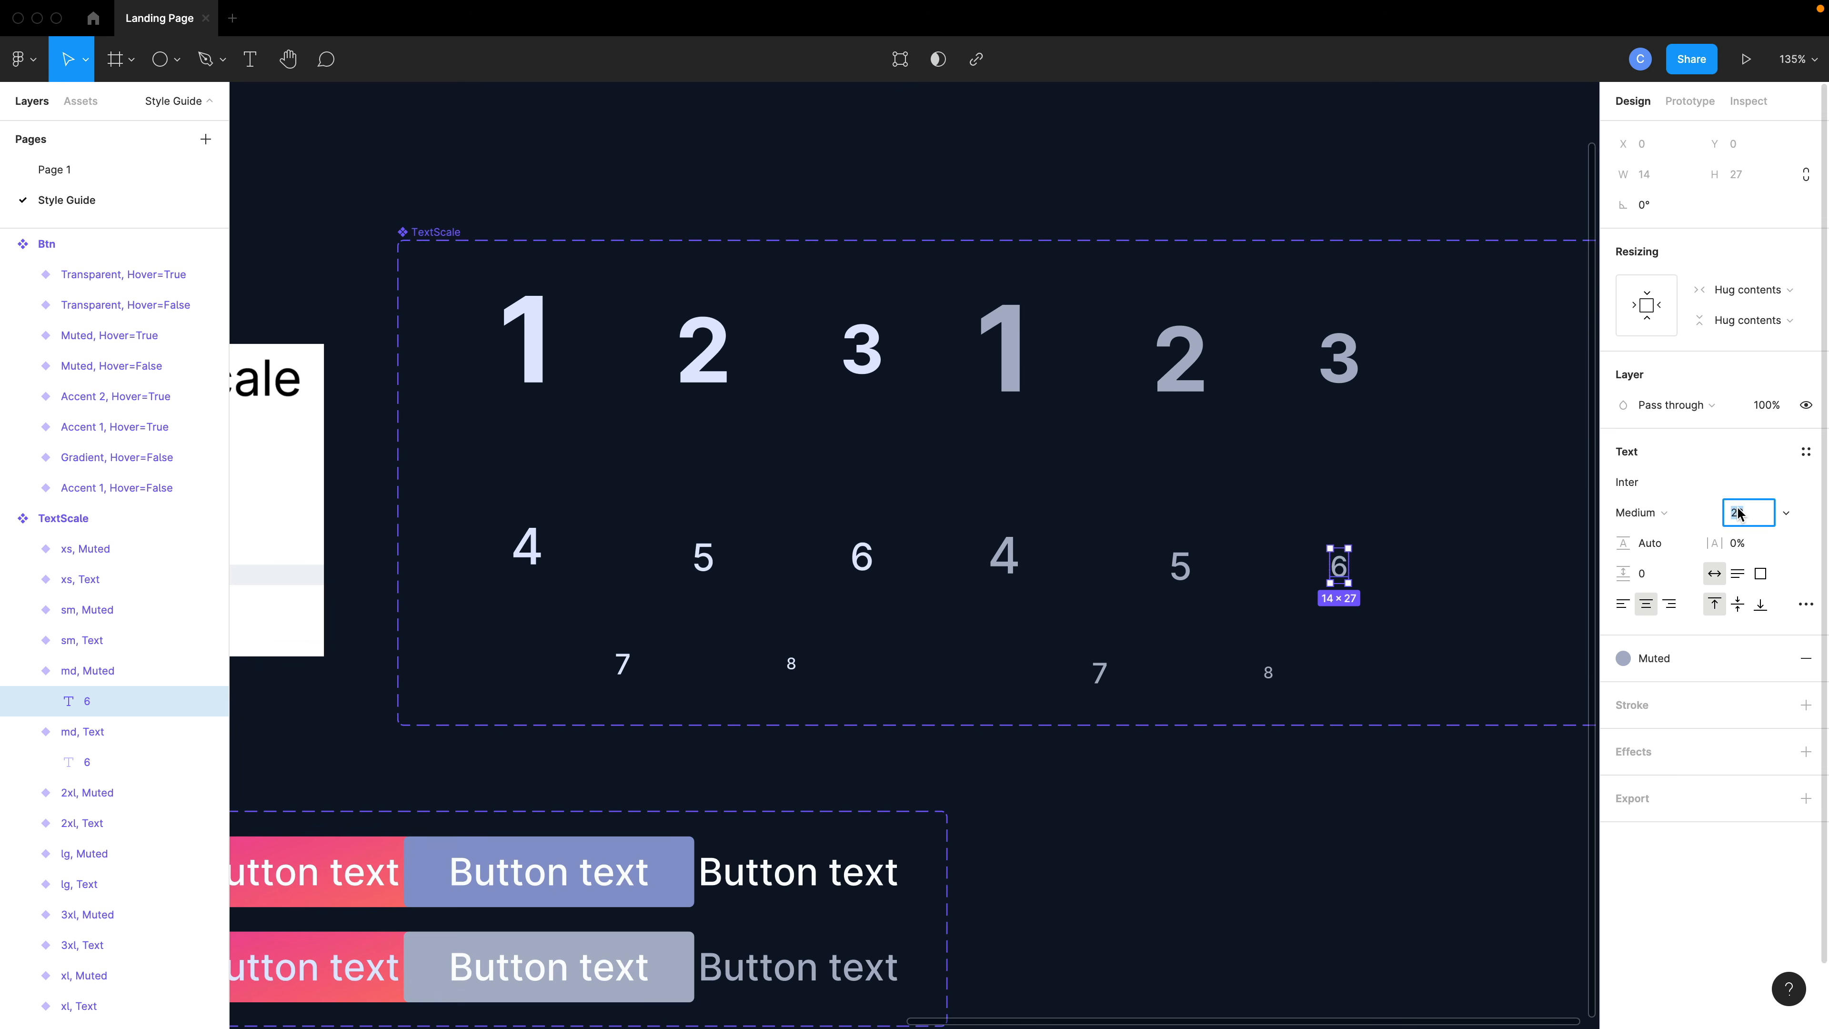
pyautogui.write('29.33')
pyautogui.press('Return')
# - Set the text instance inside the first button variant to the sm size
pyautogui.scroll(-3, 1303, 580)
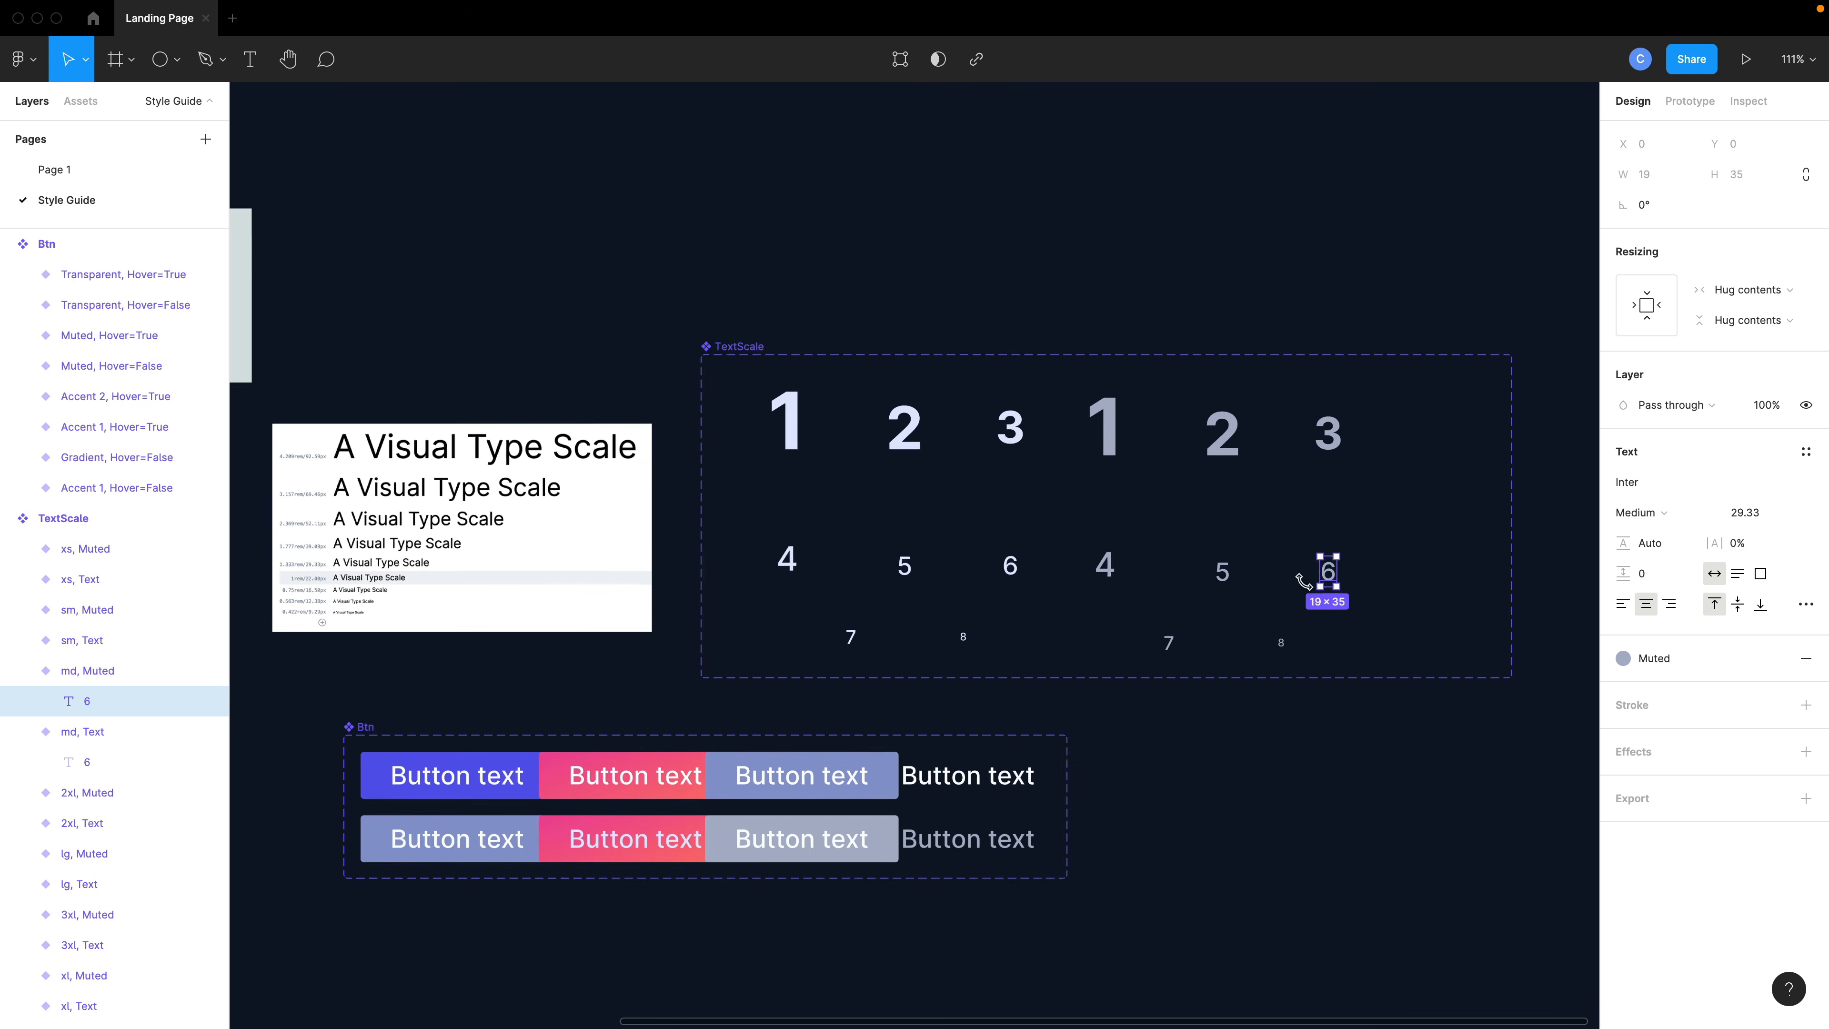
pyautogui.moveTo(1188, 956); pyautogui.dragTo(383, 752)
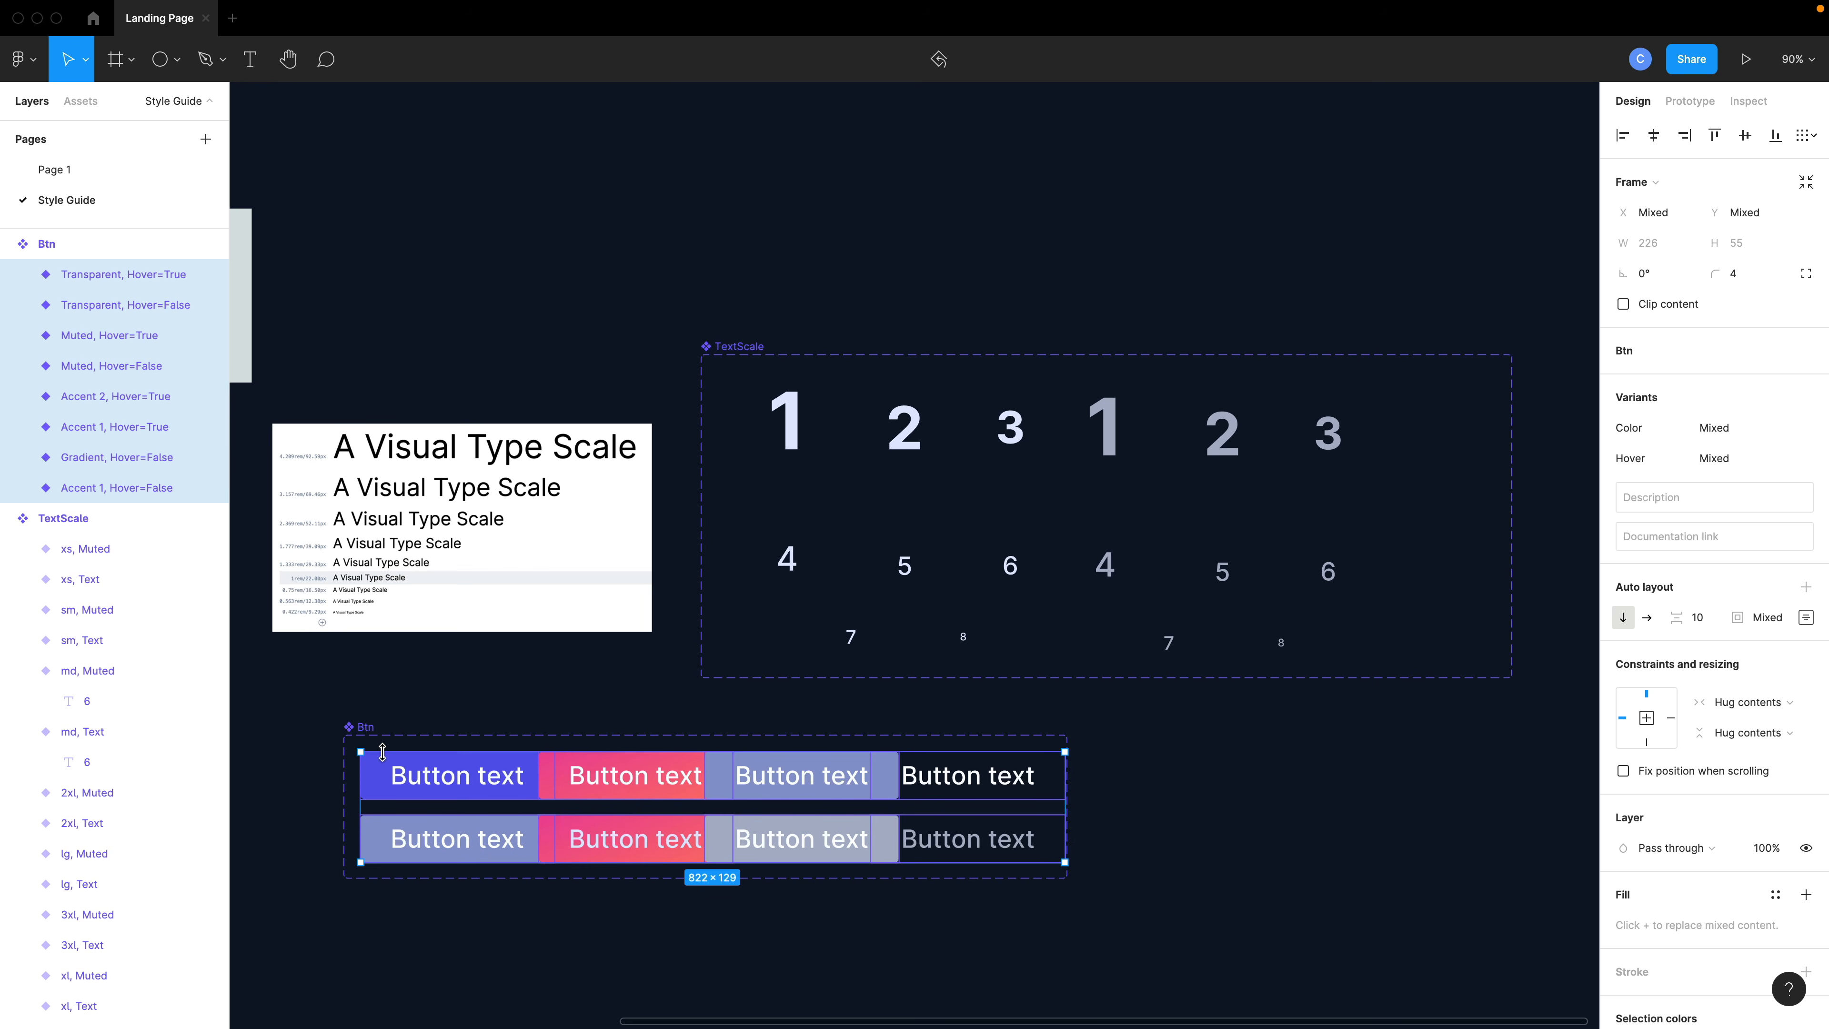
pyautogui.click(416, 787)
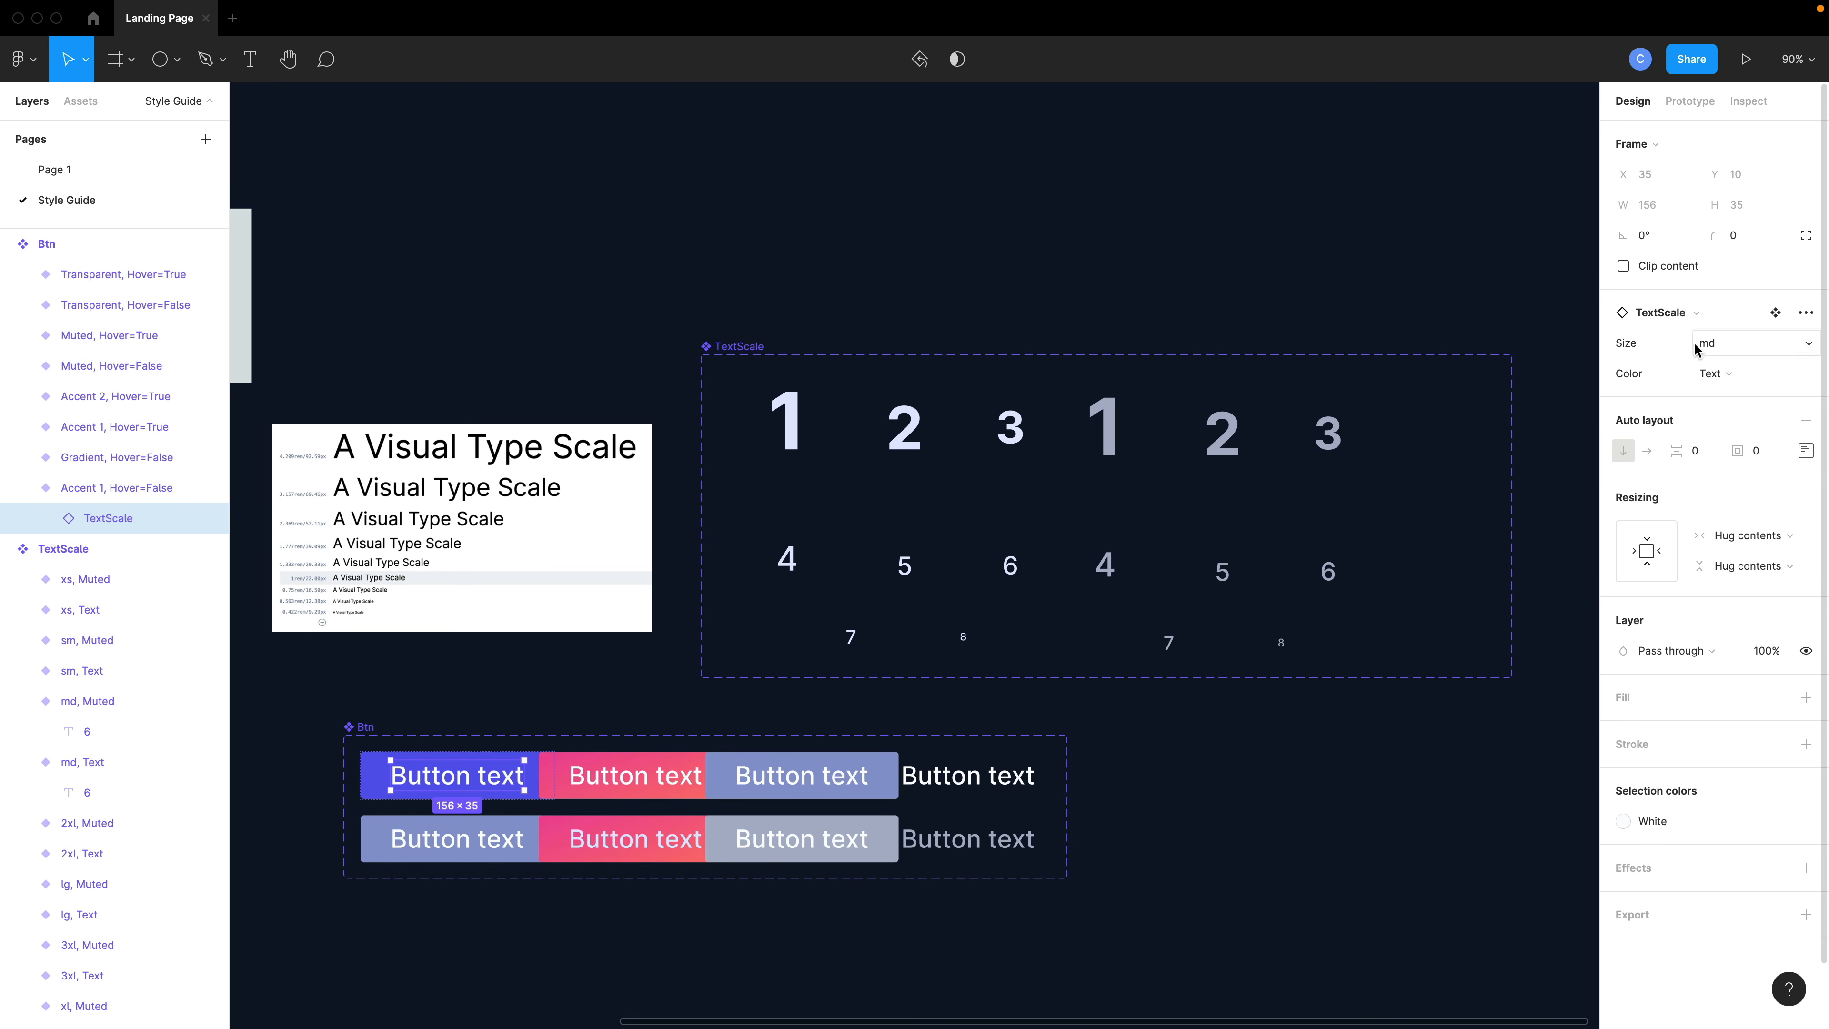
pyautogui.click(1710, 343)
pyautogui.click(1729, 412)
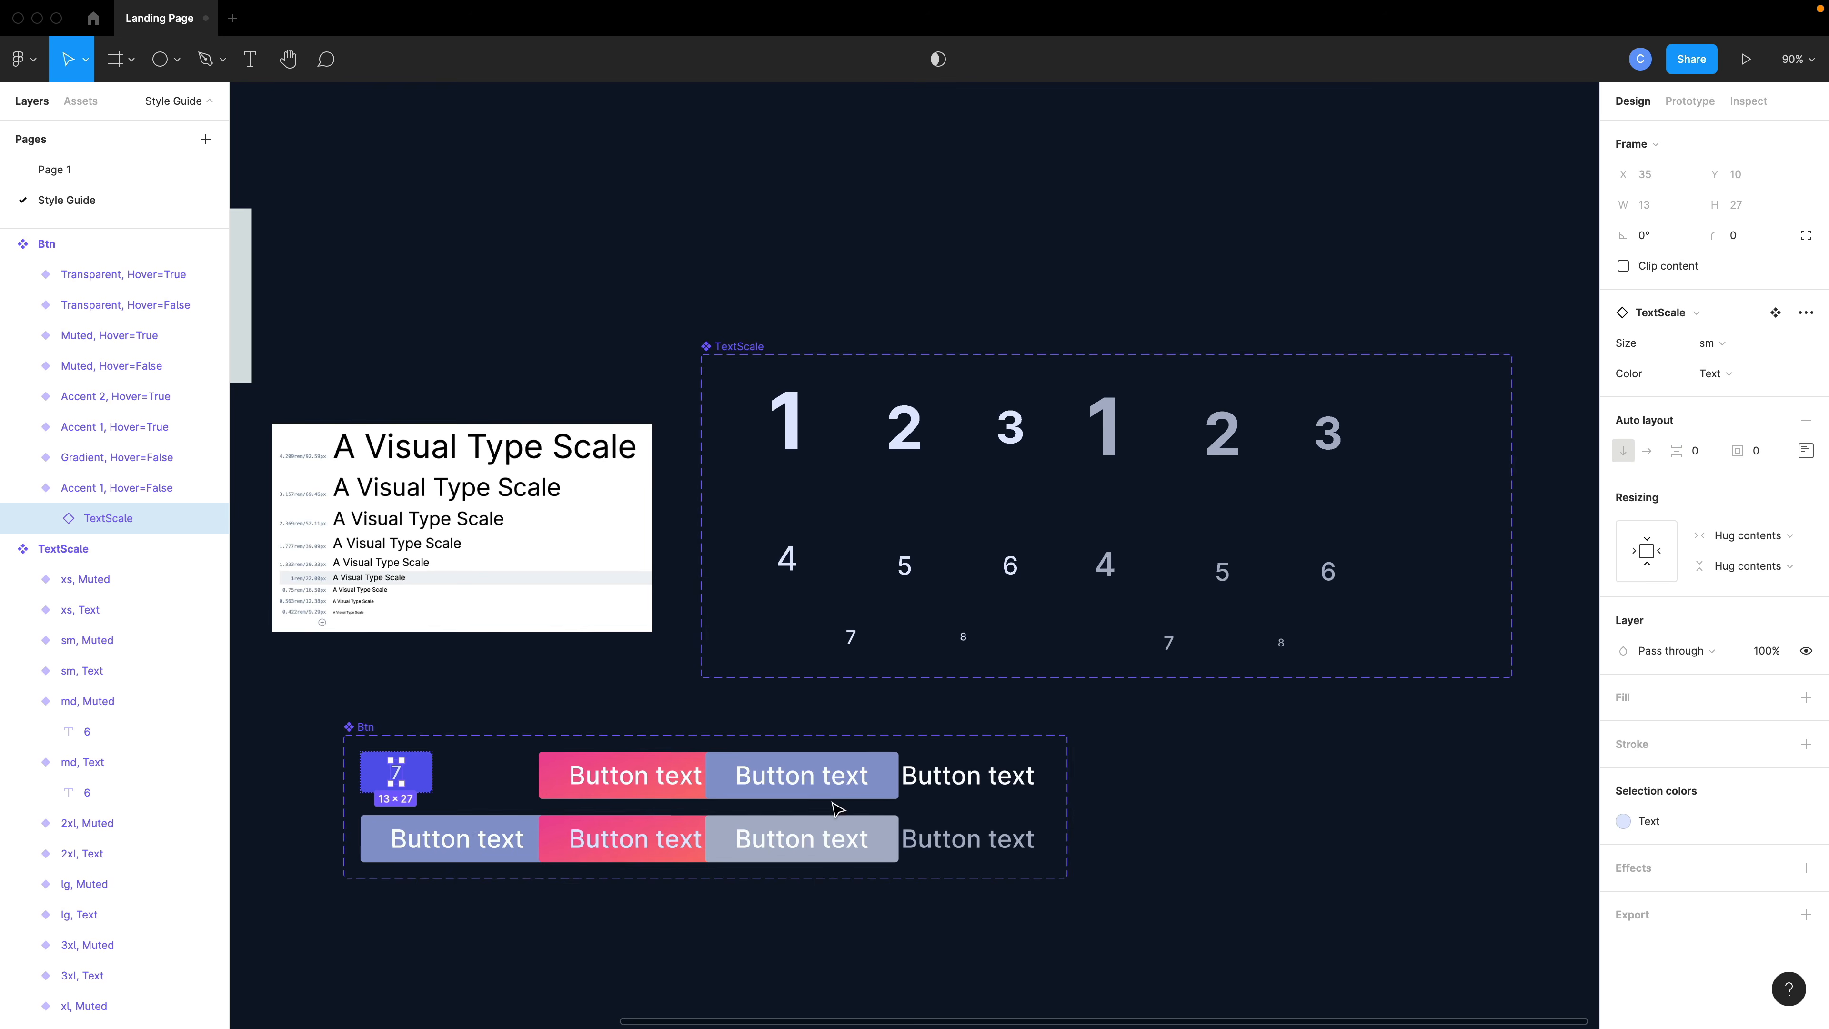
# - Apply the sm text size to the text instances of the remaining top-row button variants
pyautogui.click(605, 790)
pyautogui.click(605, 790)
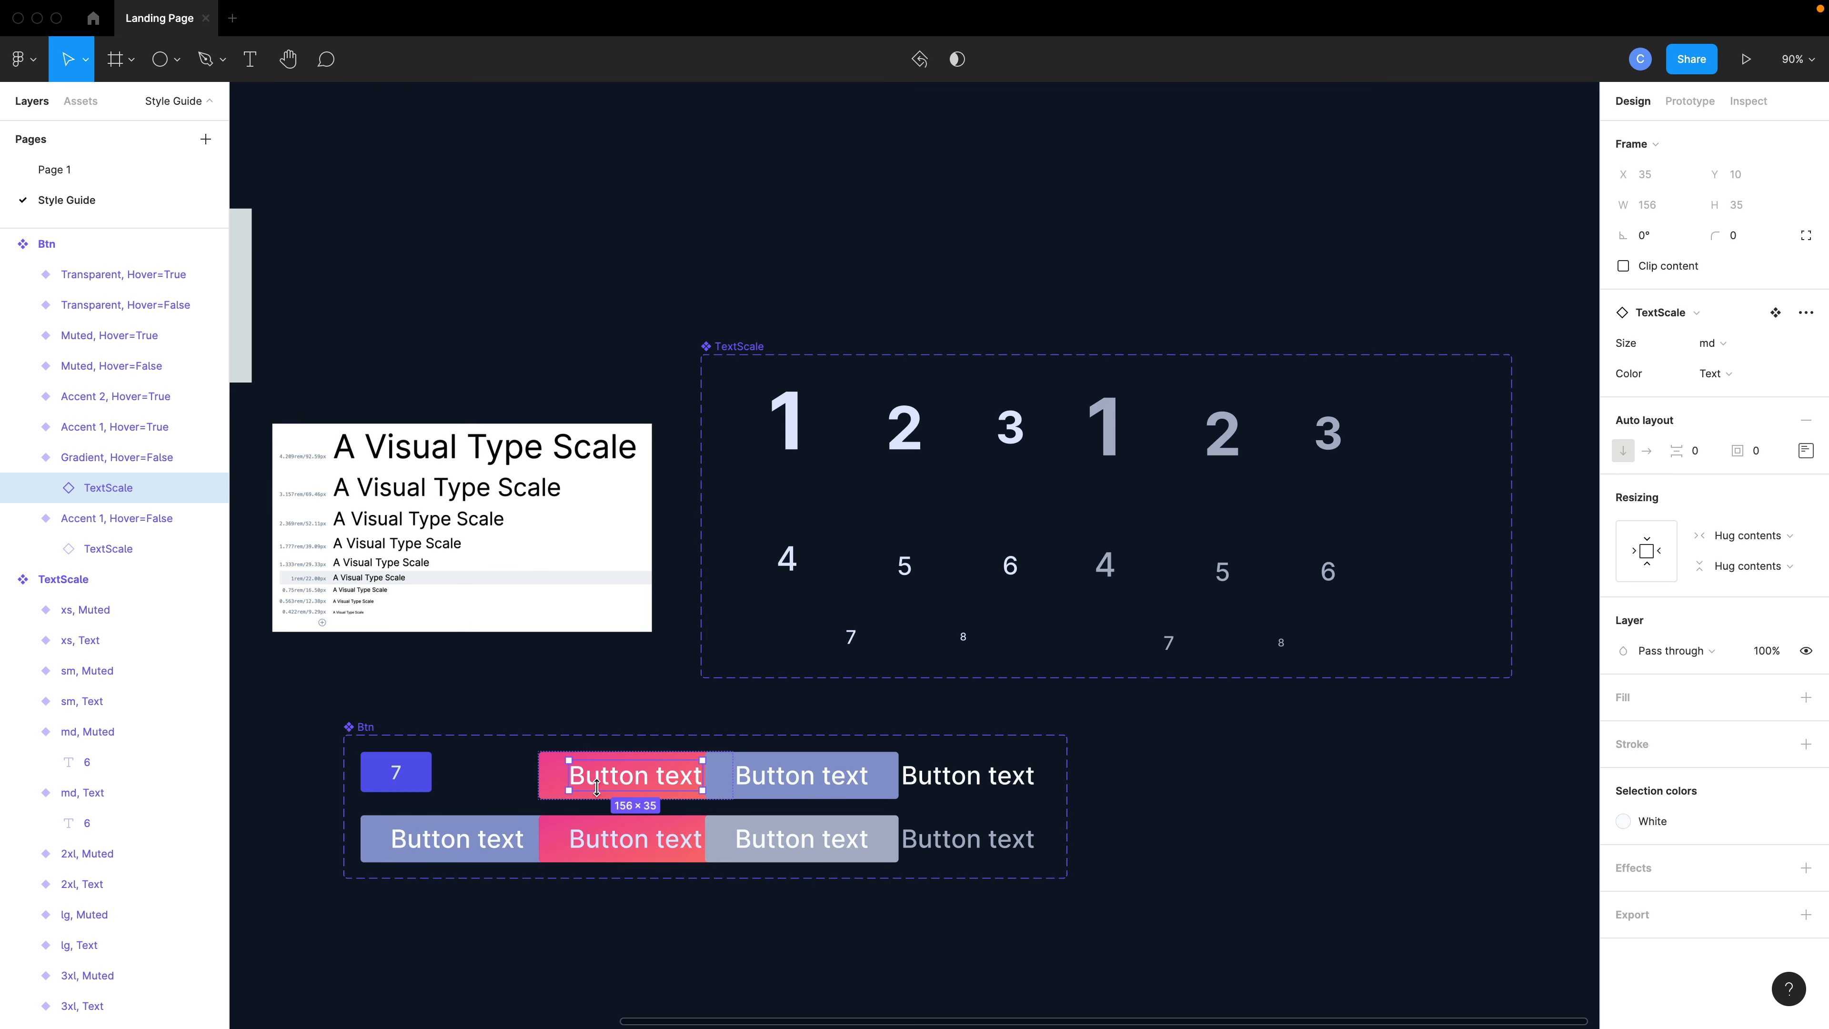
pyautogui.keyDown('shift'); pyautogui.click(437, 845); pyautogui.keyUp('shift')
pyautogui.click(604, 781)
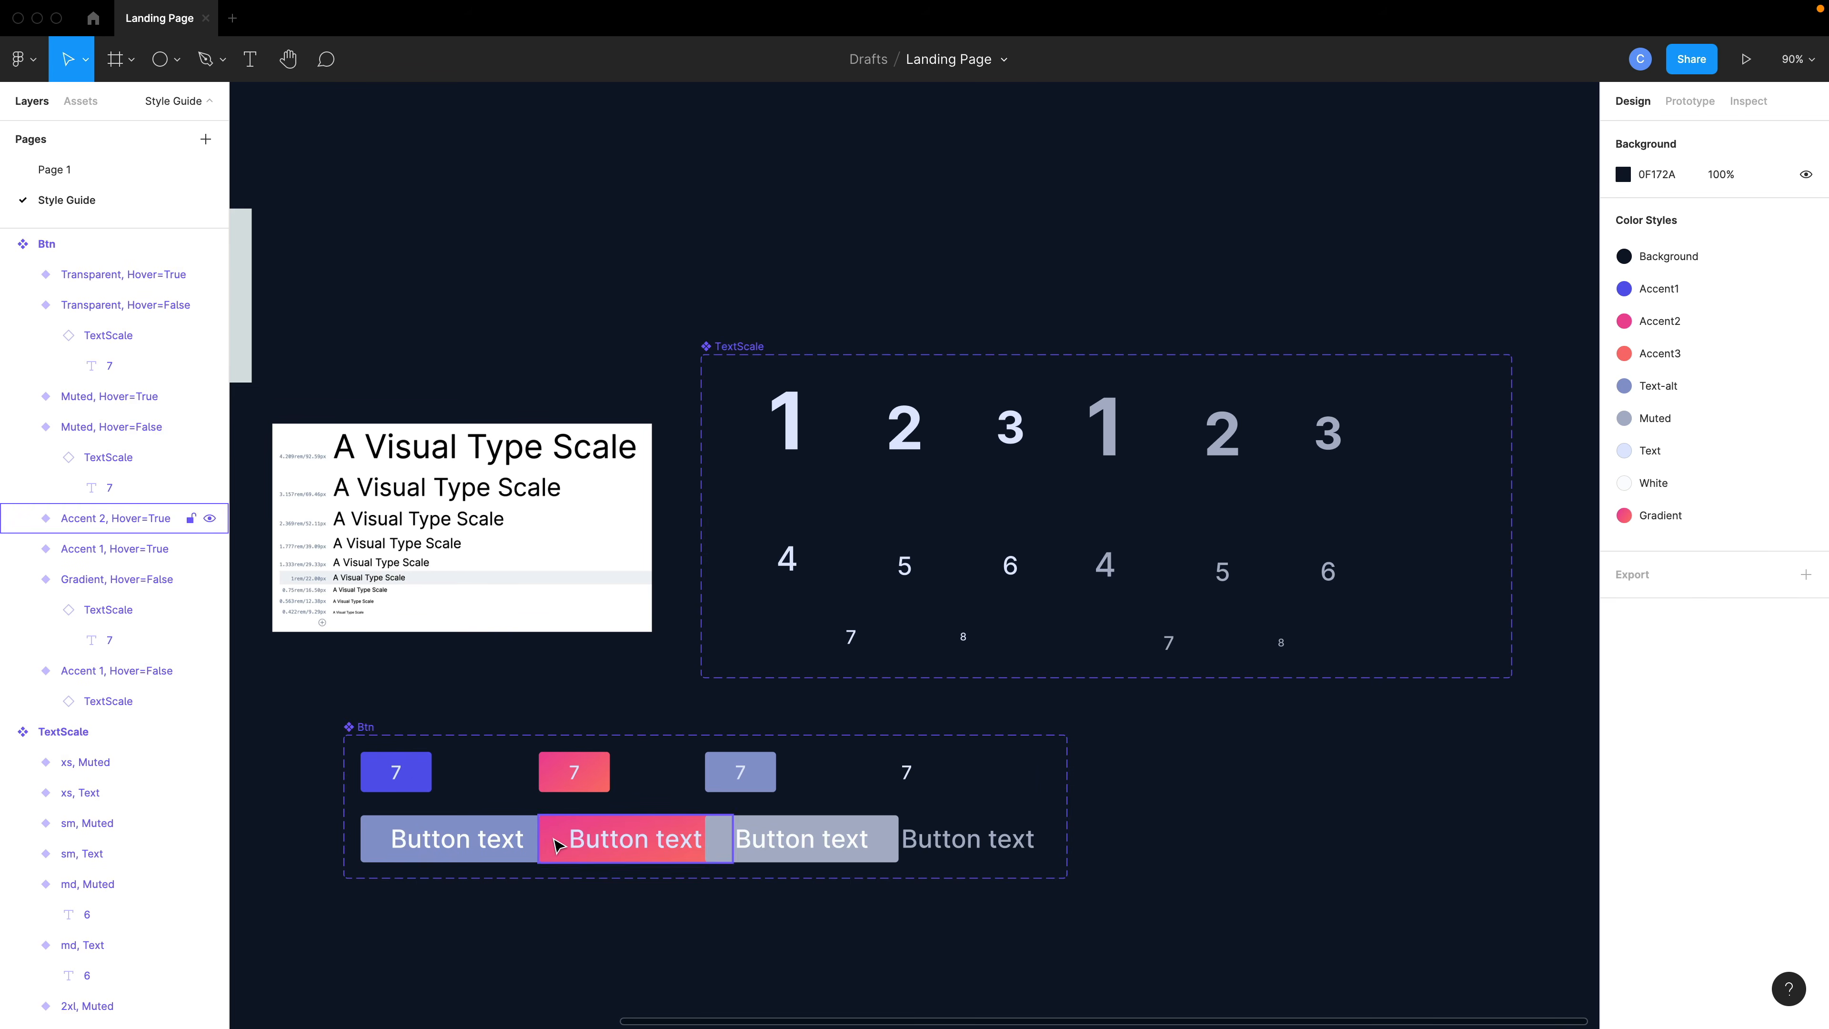
# - Return to Page 1 and inspect the feature block's heading and placeholder text layers
pyautogui.click(80, 171)
pyautogui.click(774, 596)
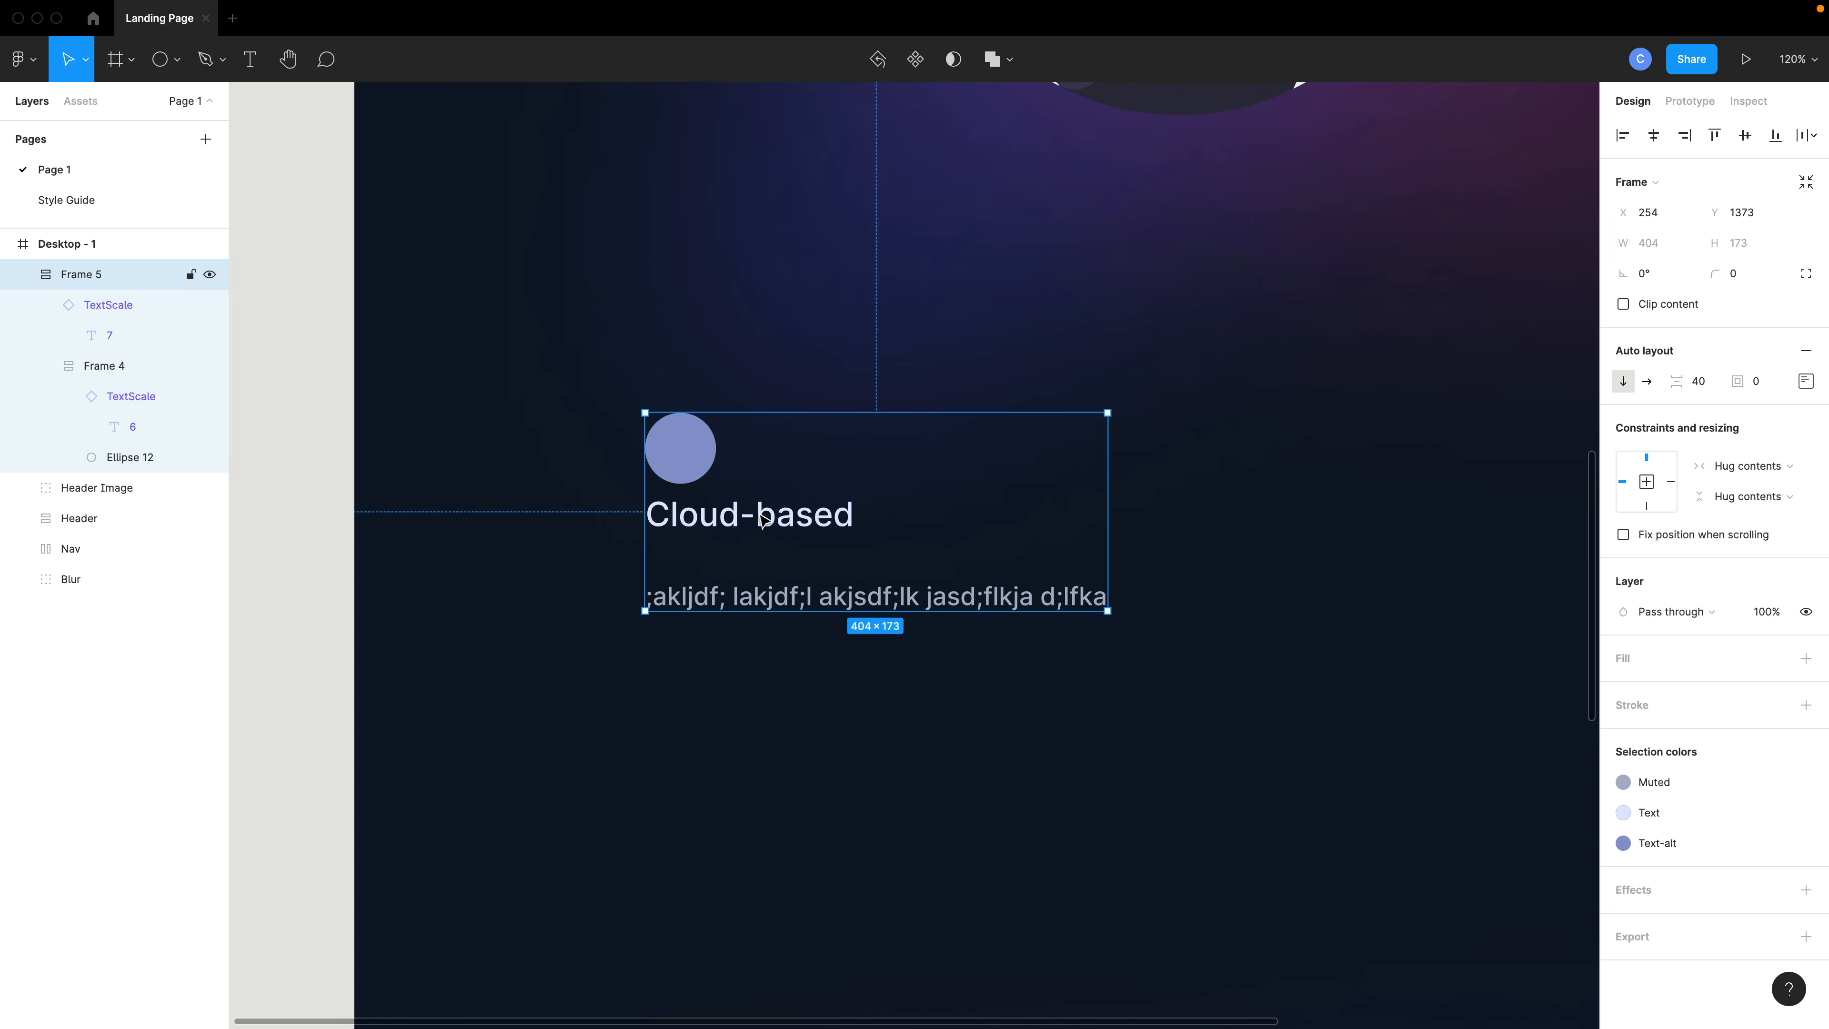
pyautogui.doubleClick(746, 508)
pyautogui.doubleClick(734, 518)
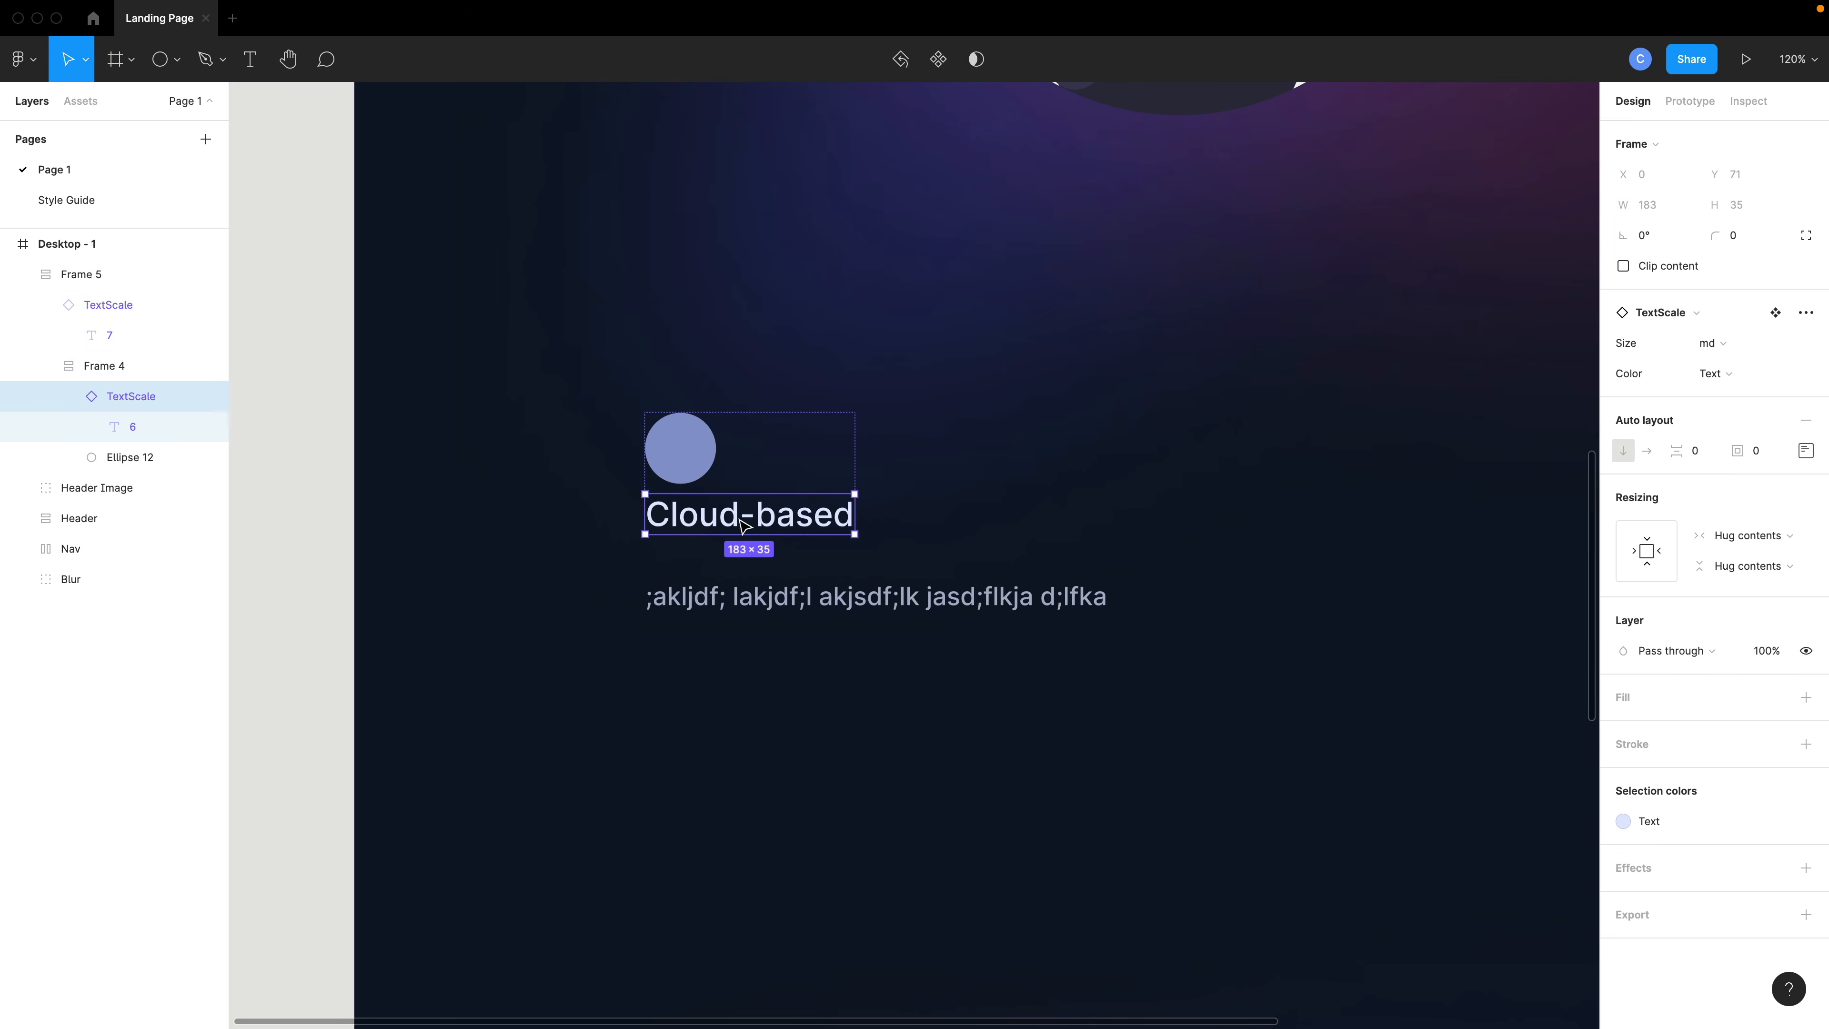
pyautogui.doubleClick(738, 528)
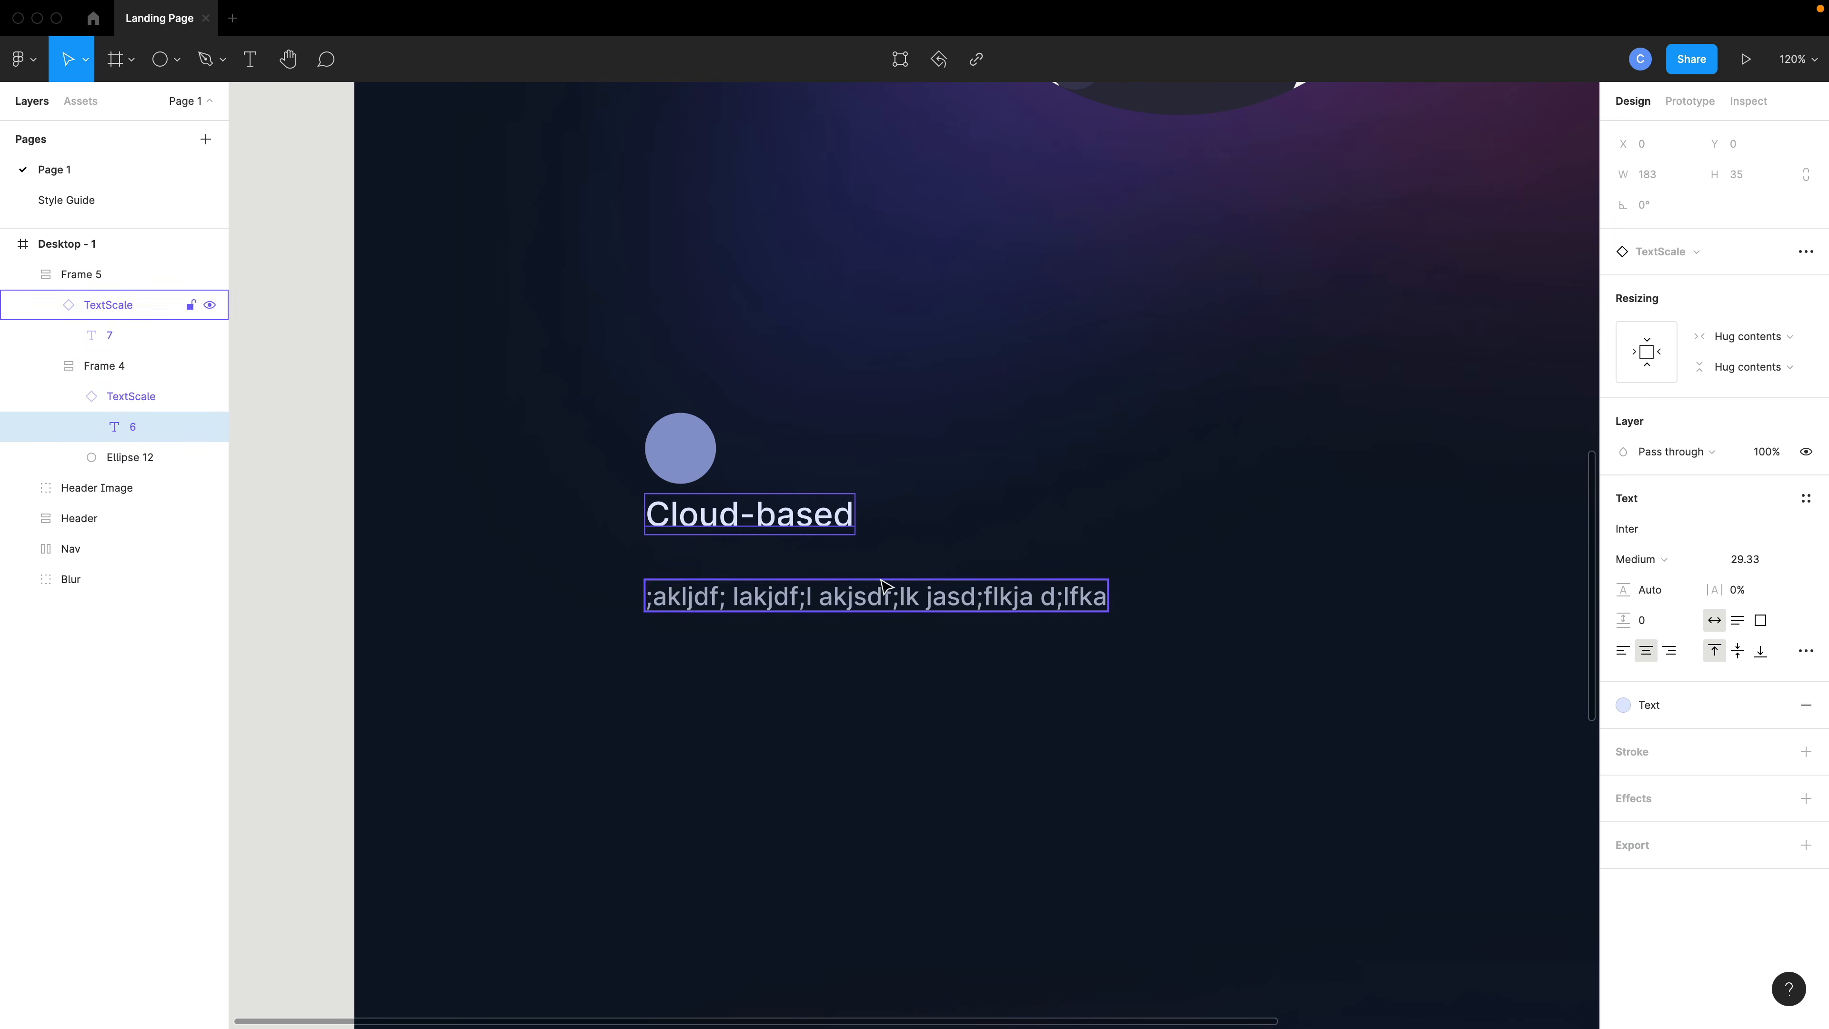
pyautogui.click(868, 602)
pyautogui.doubleClick(891, 602)
pyautogui.click(892, 671)
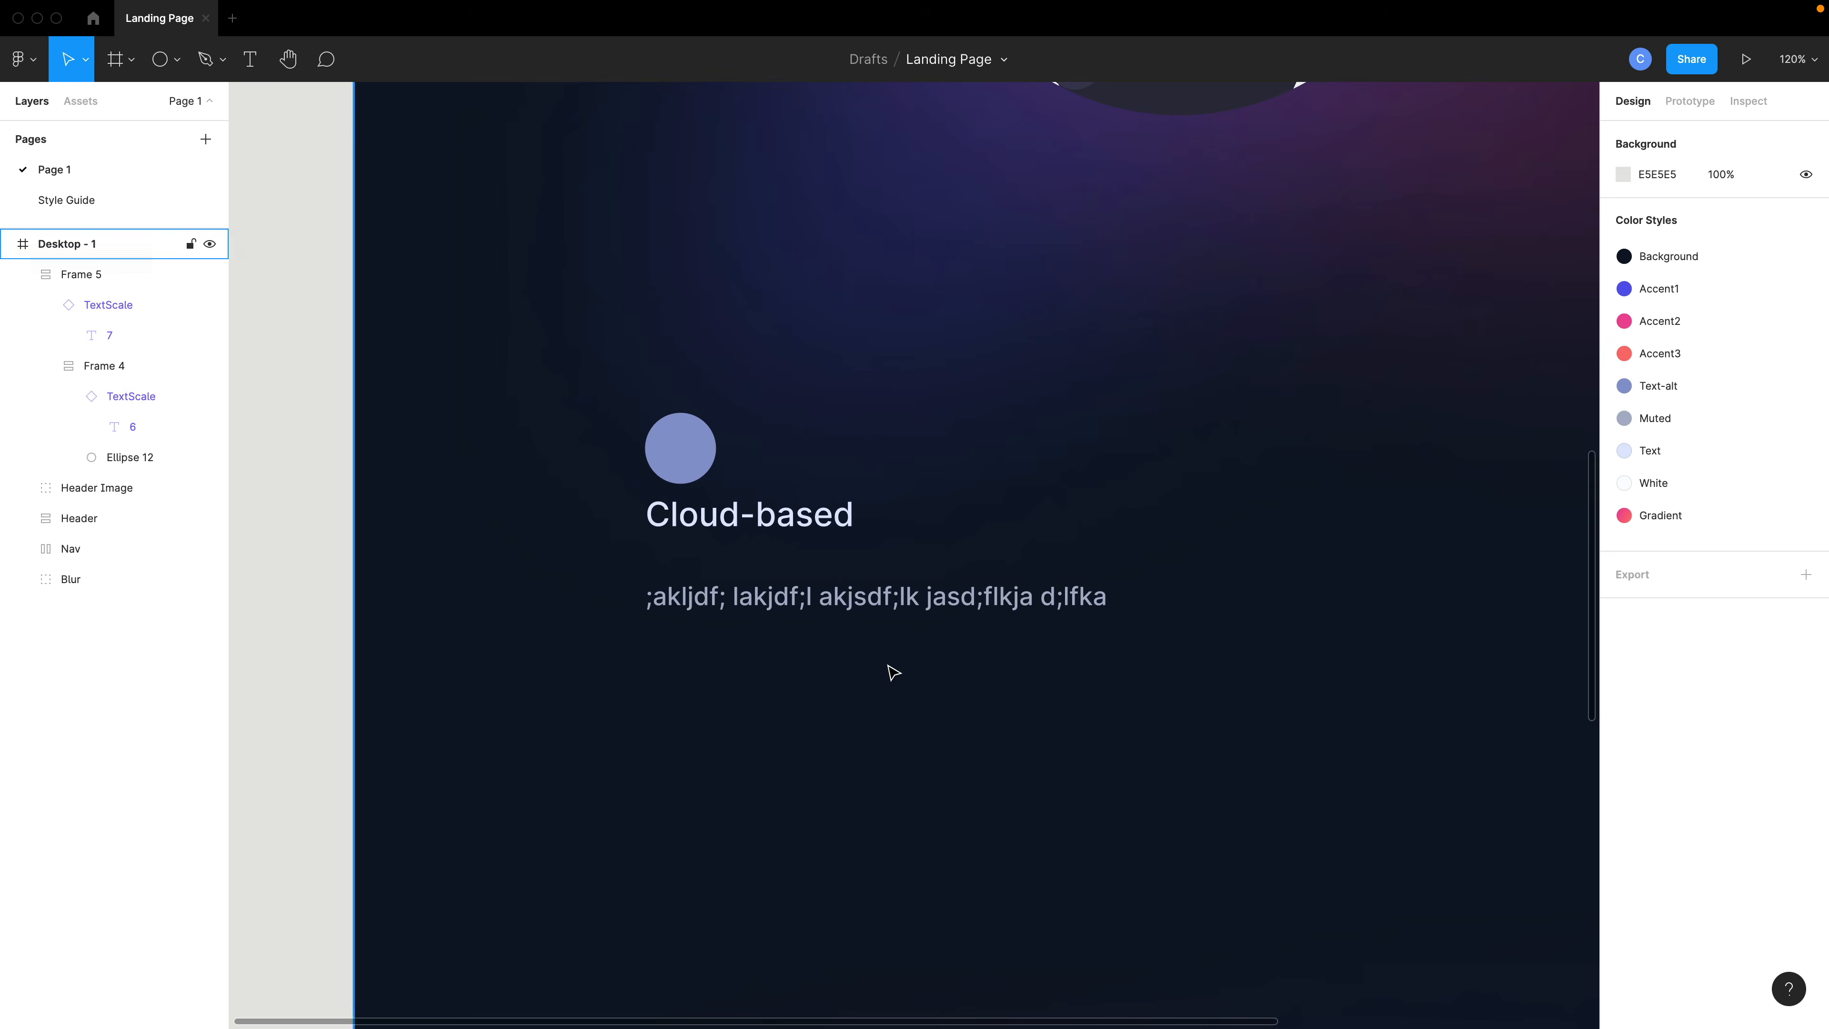
# - Try to resize the placeholder text instance inside the feature block by dragging its corner, and undo it
pyautogui.scroll(-5, 890, 670)
pyautogui.click(835, 580)
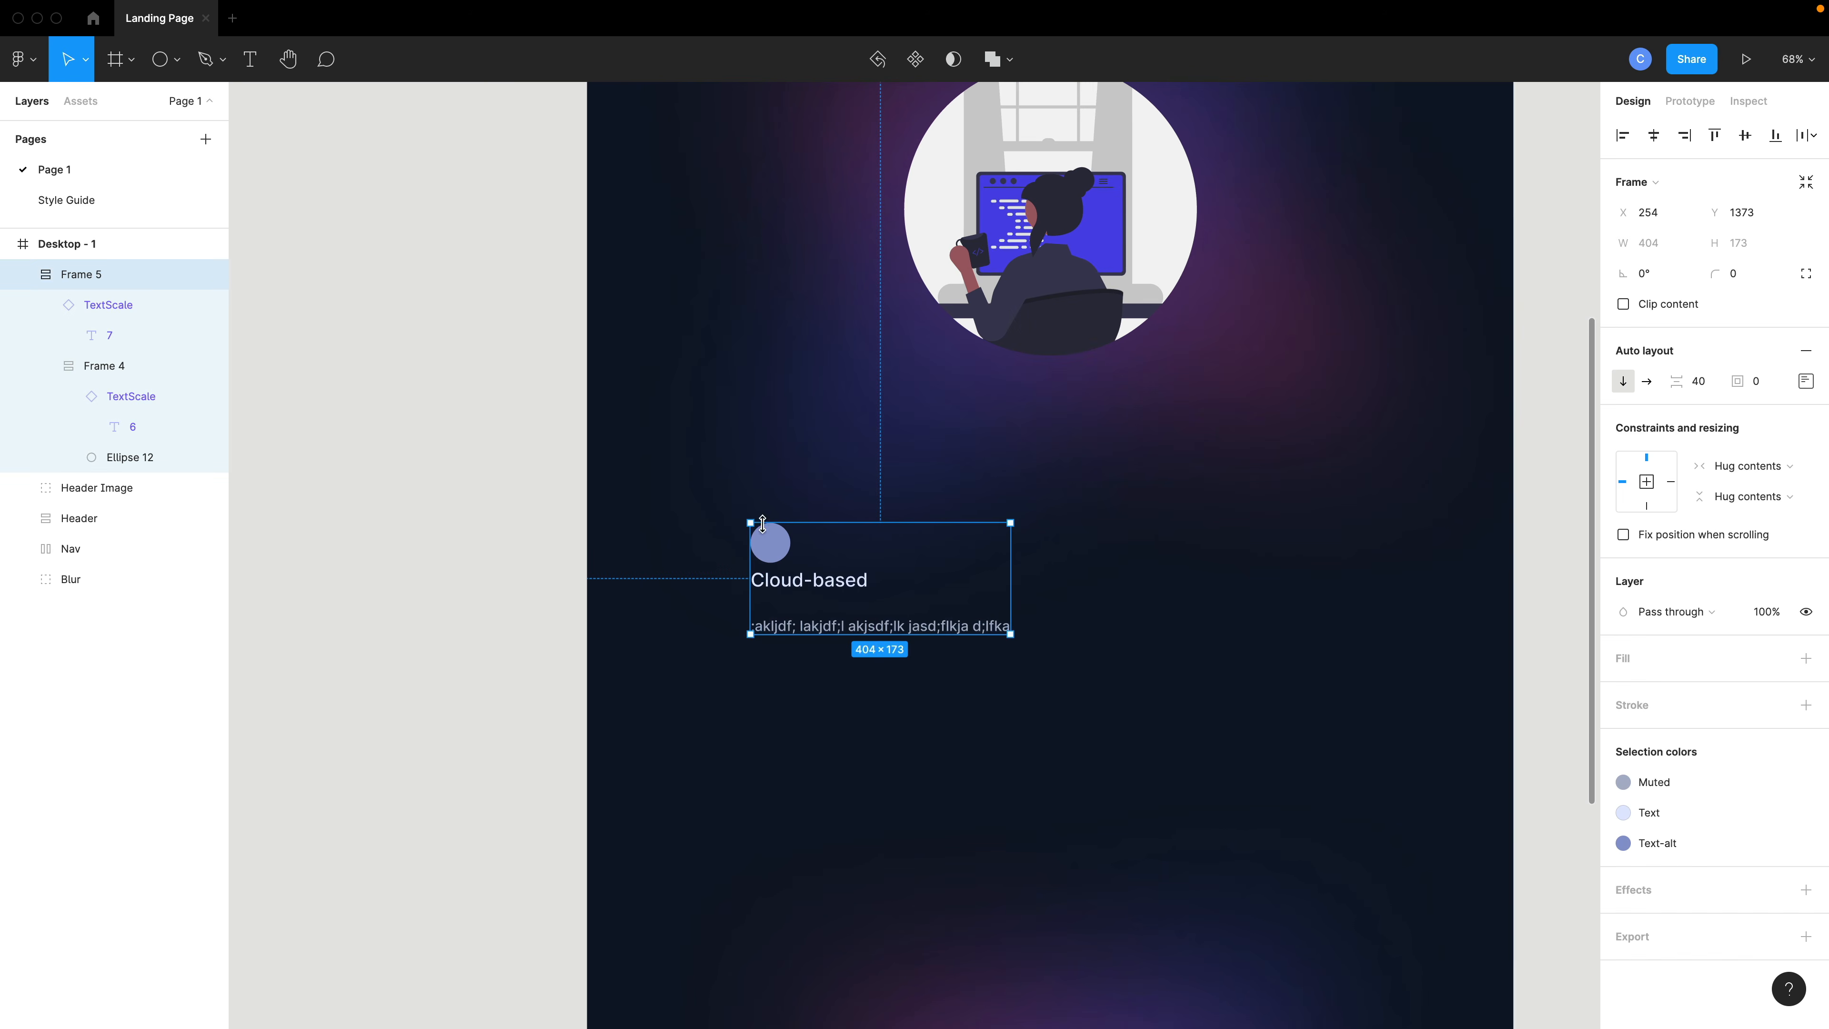
pyautogui.click(973, 677)
pyautogui.click(963, 633)
pyautogui.doubleClick(975, 634)
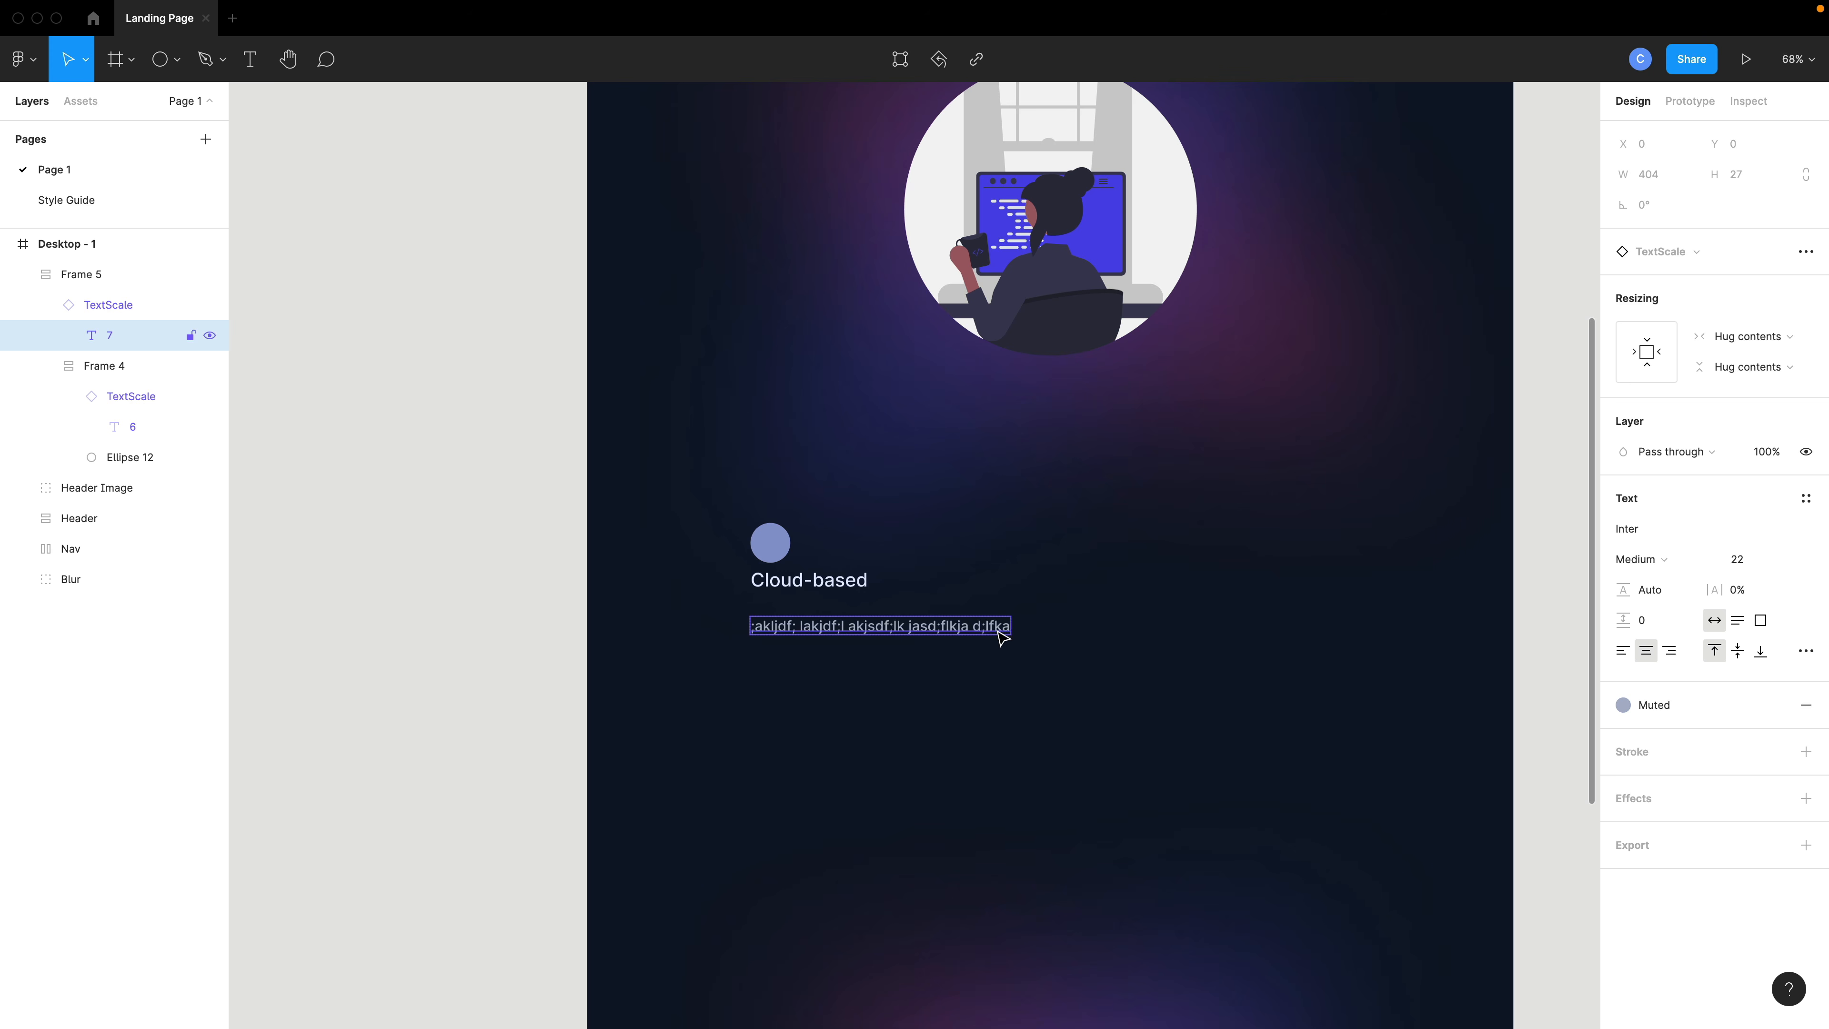
pyautogui.doubleClick(994, 628)
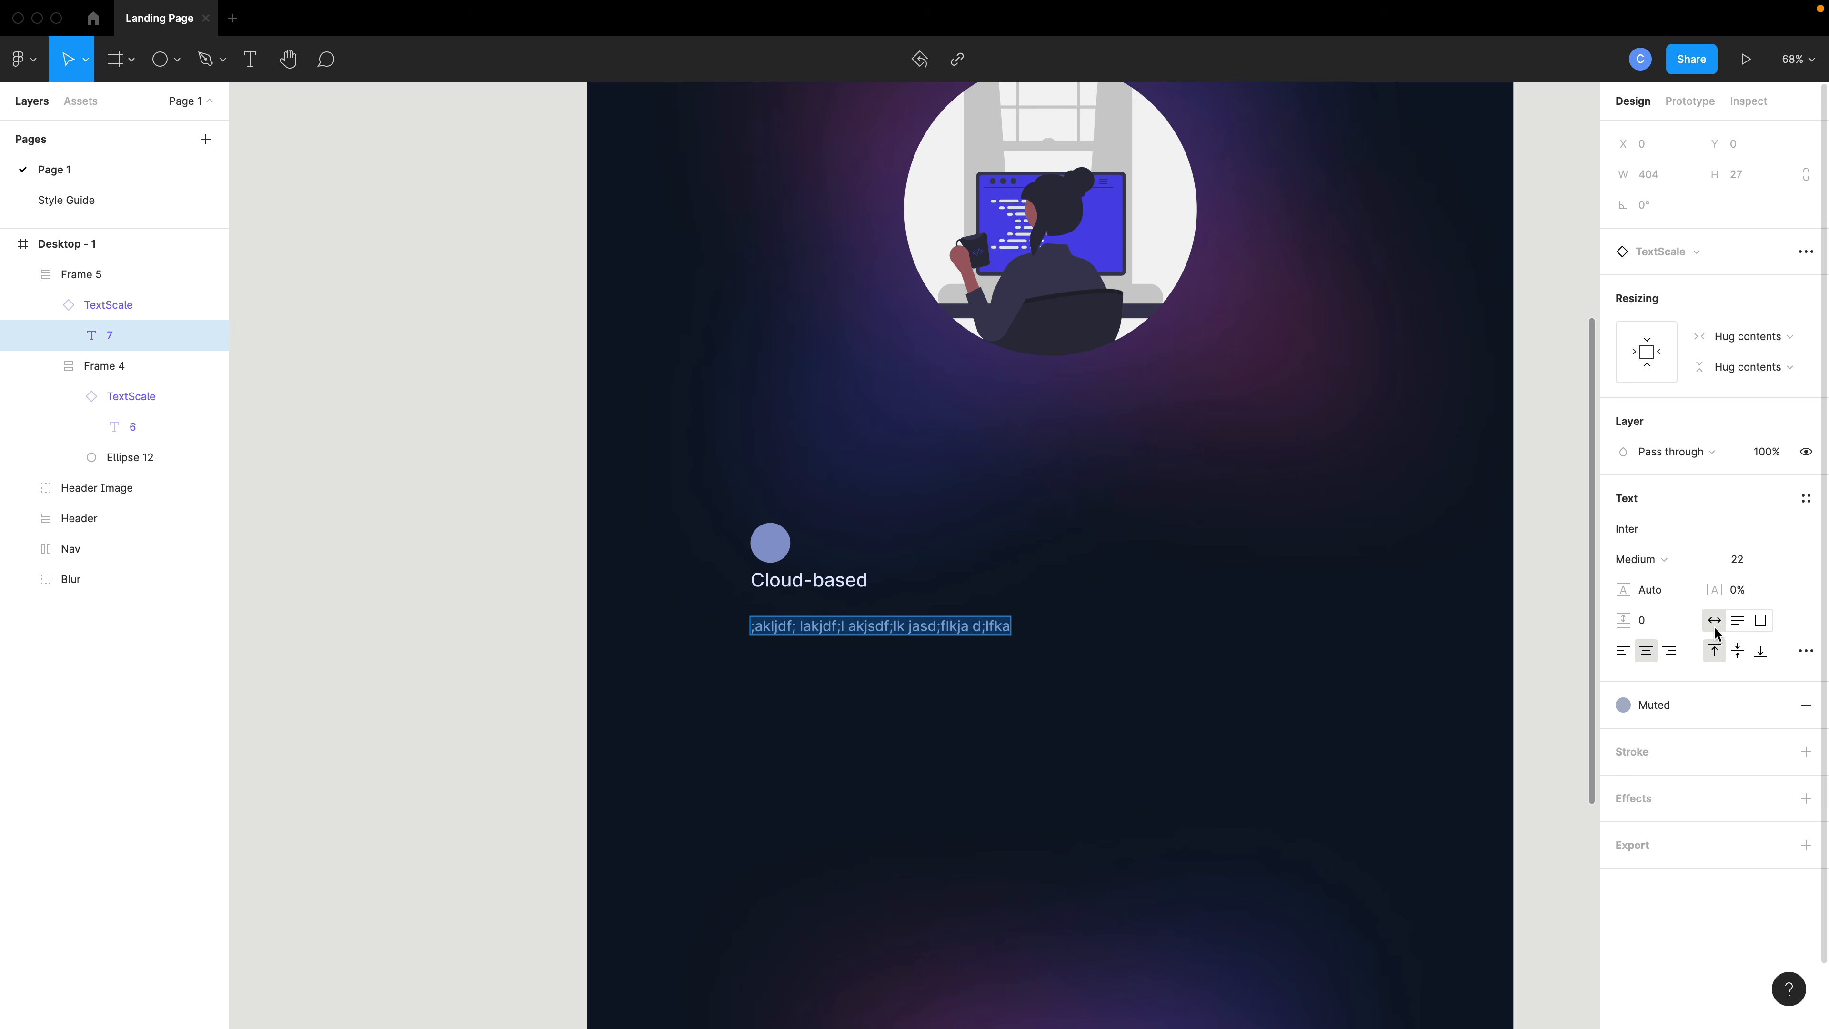
pyautogui.press('Escape')
pyautogui.click(1002, 647)
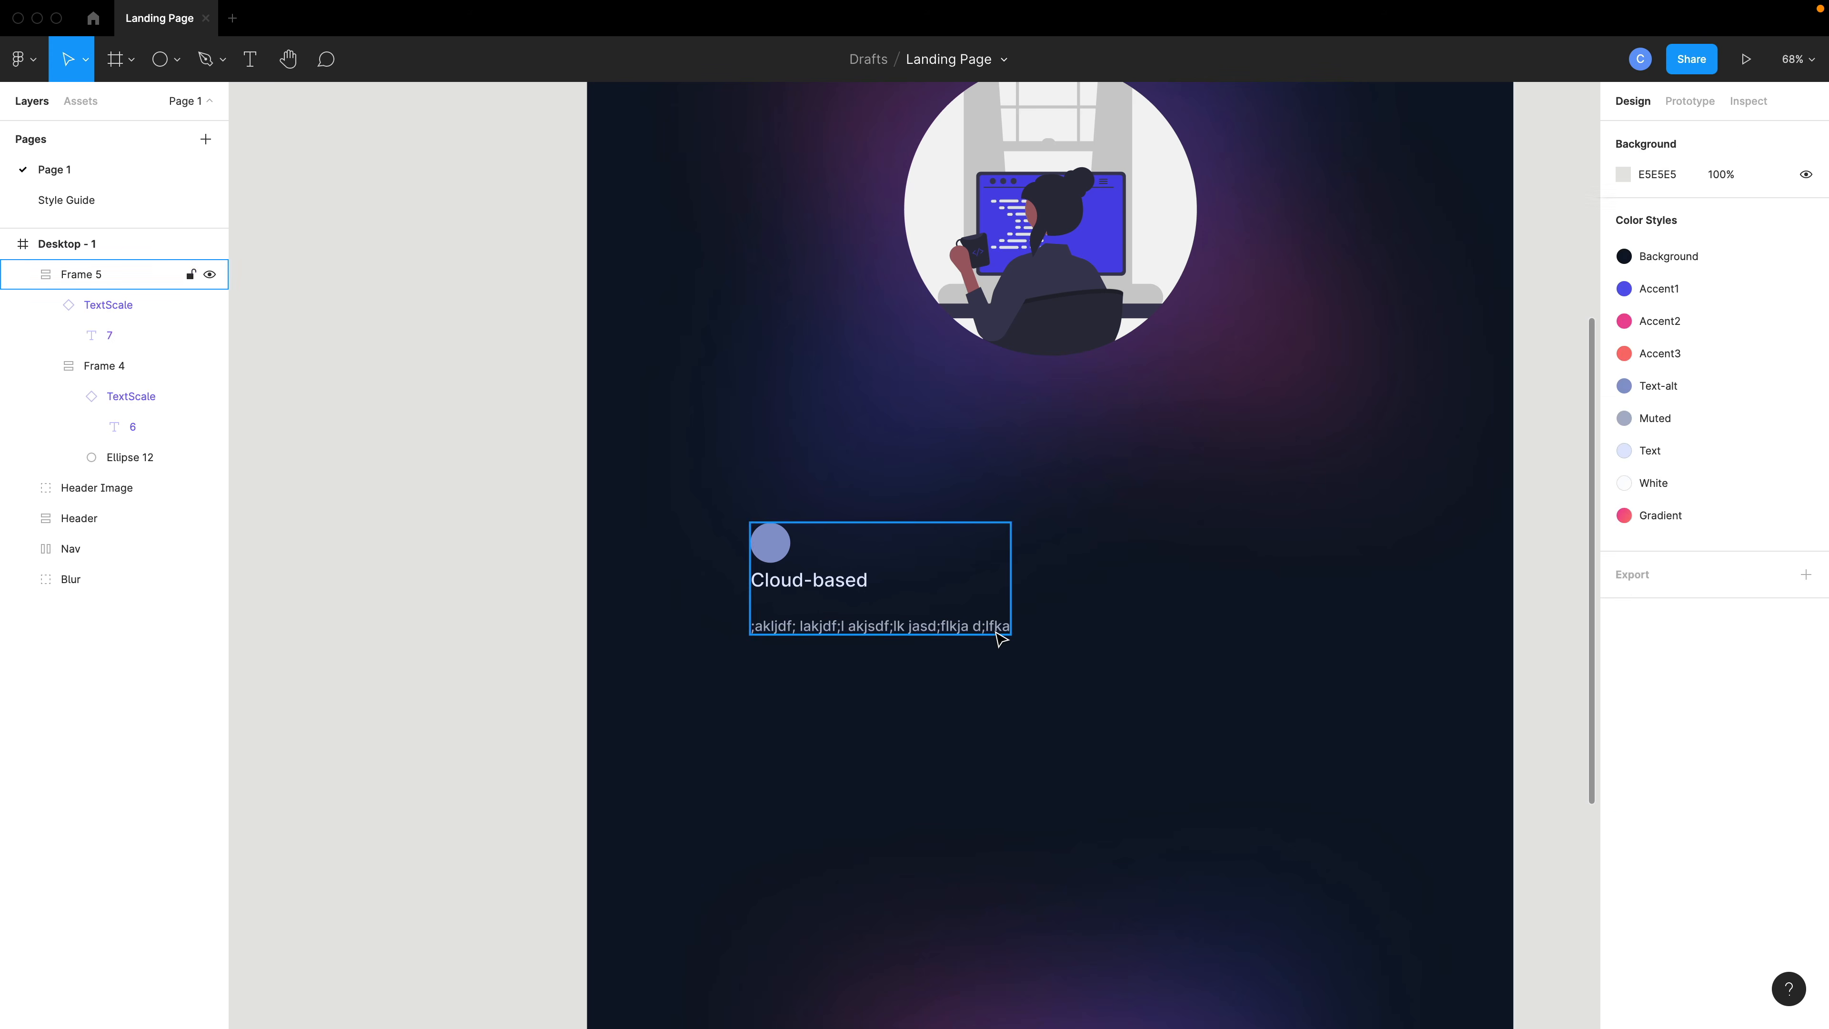
pyautogui.click(998, 630)
pyautogui.doubleClick(996, 626)
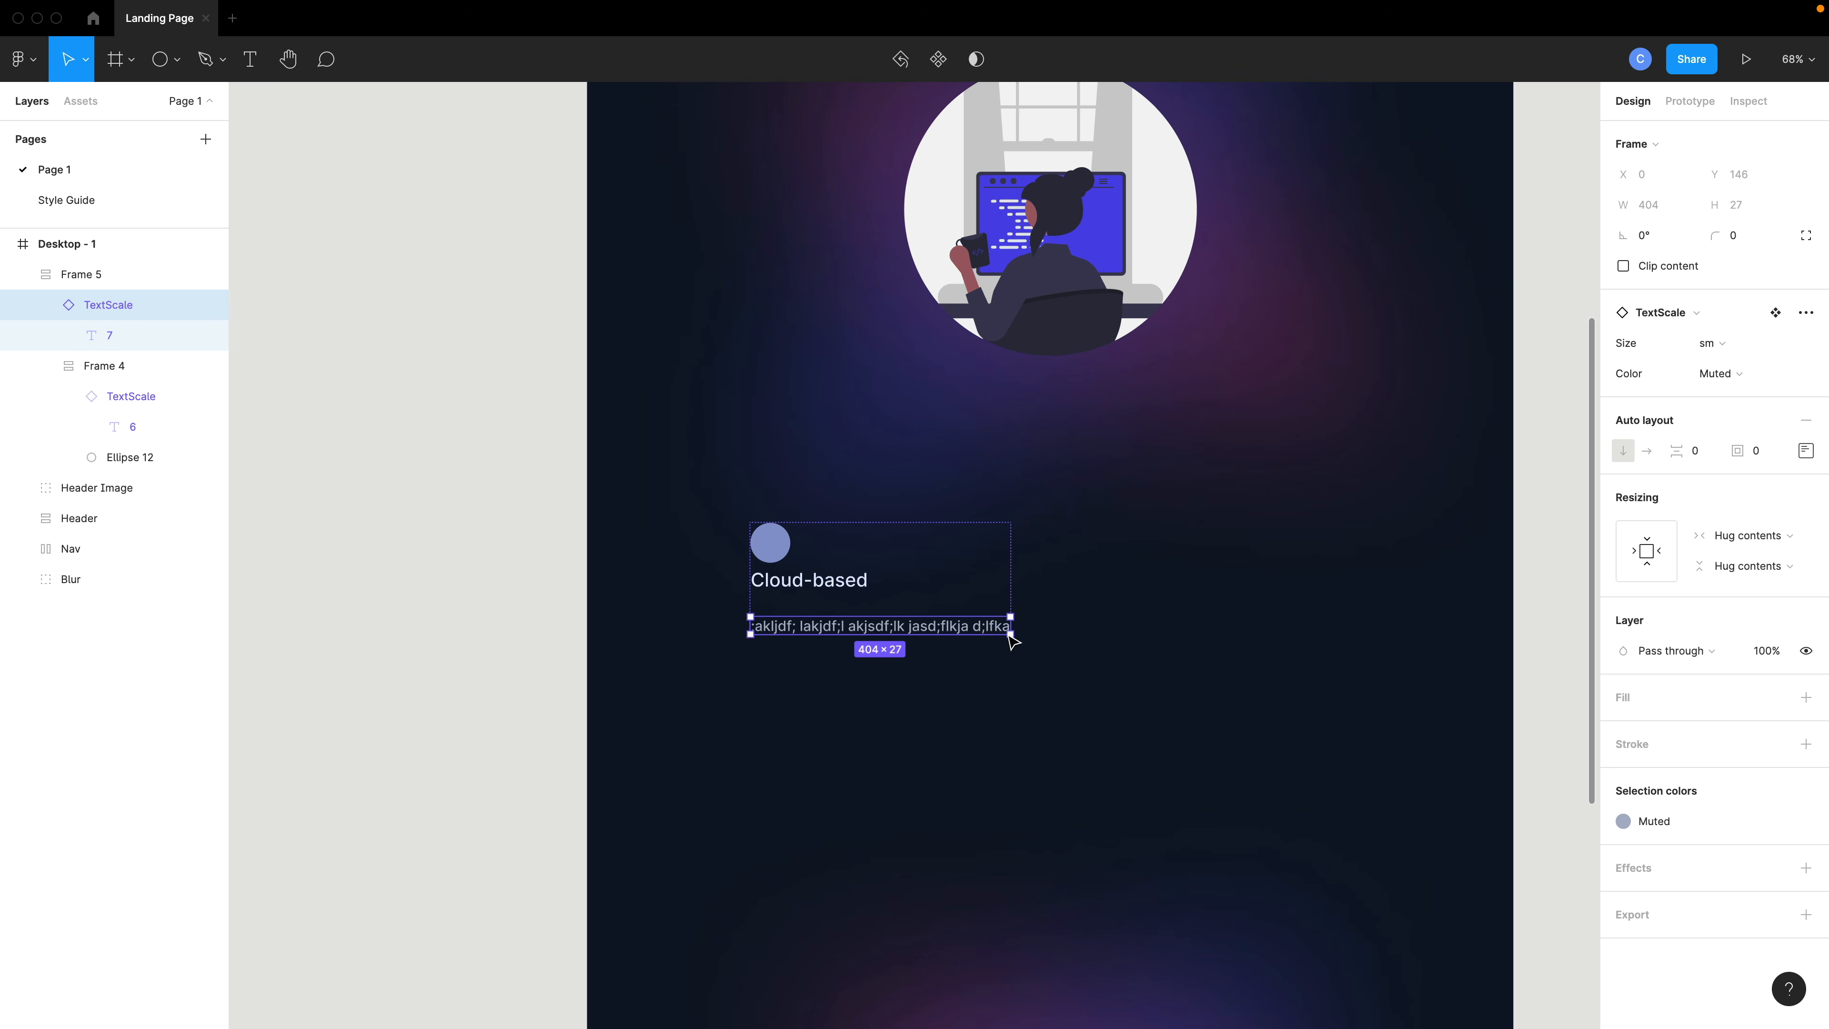
pyautogui.moveTo(1013, 635); pyautogui.dragTo(898, 769)
pyautogui.hotkey('ctrl', 'z')
pyautogui.hotkey('ctrl', 'z')
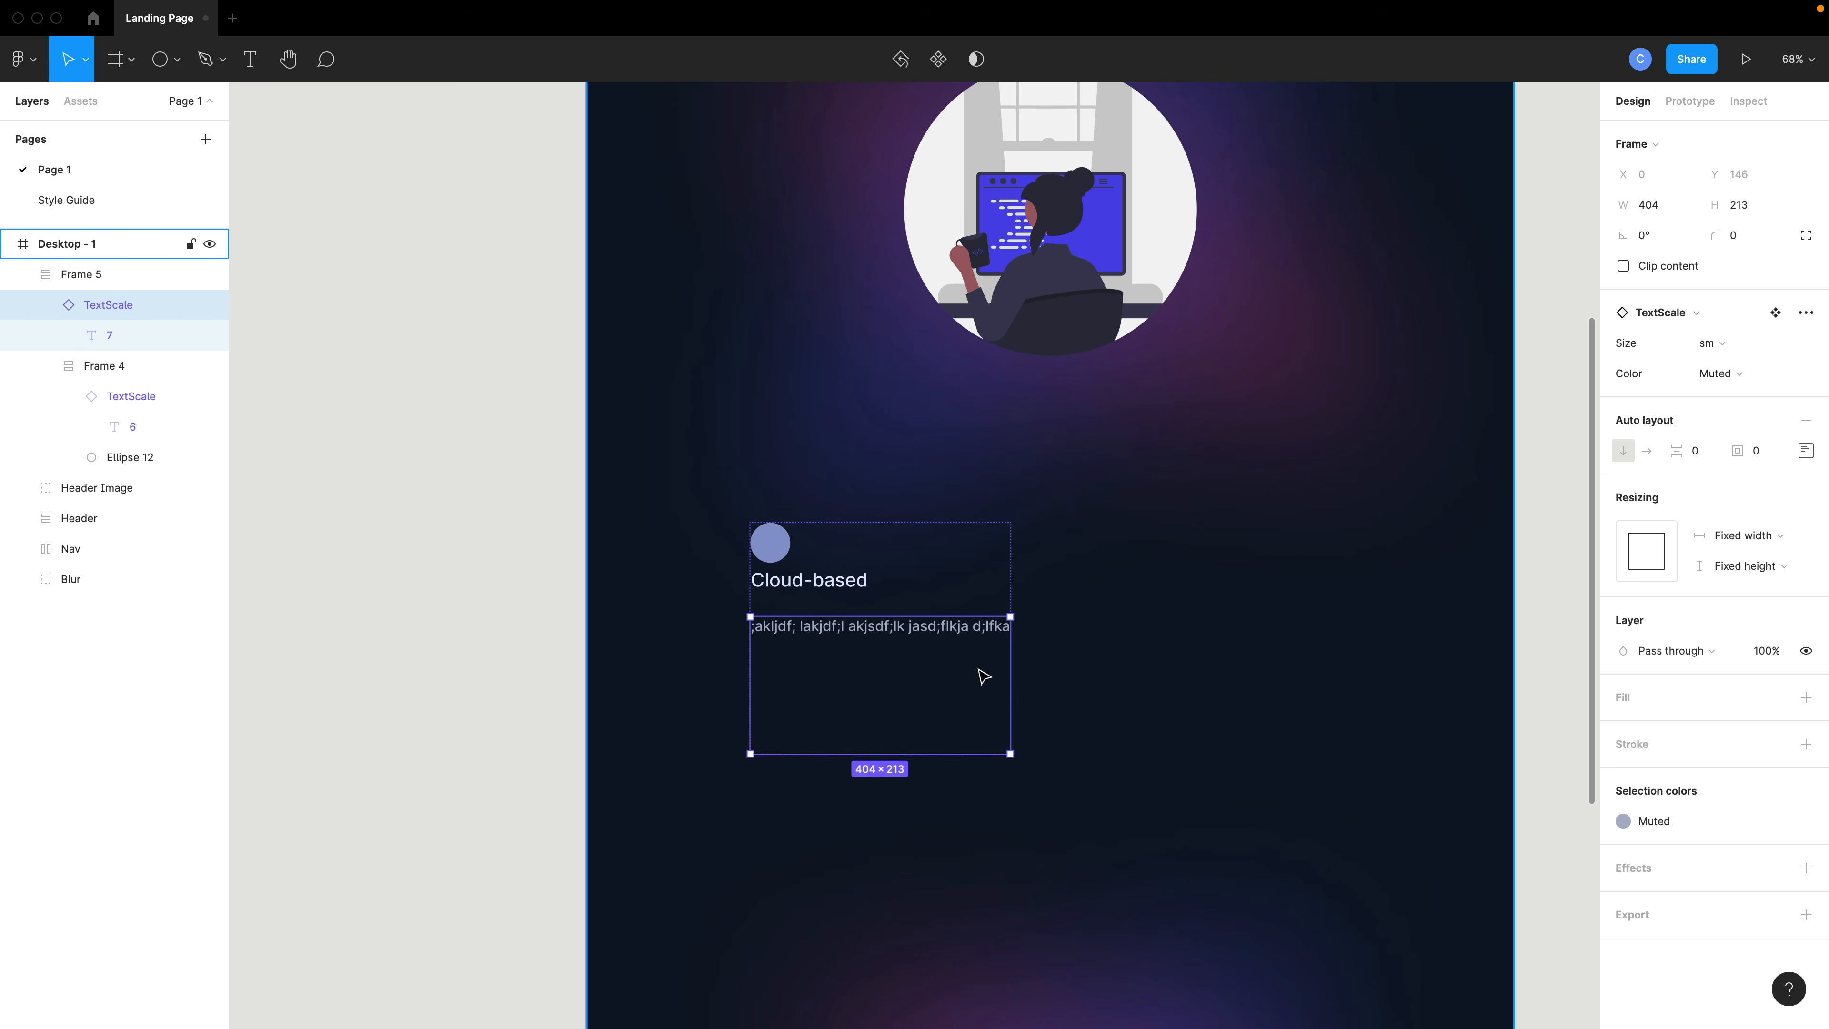
# - Switch the placeholder text layer's resizing mode to fixed size
pyautogui.doubleClick(981, 633)
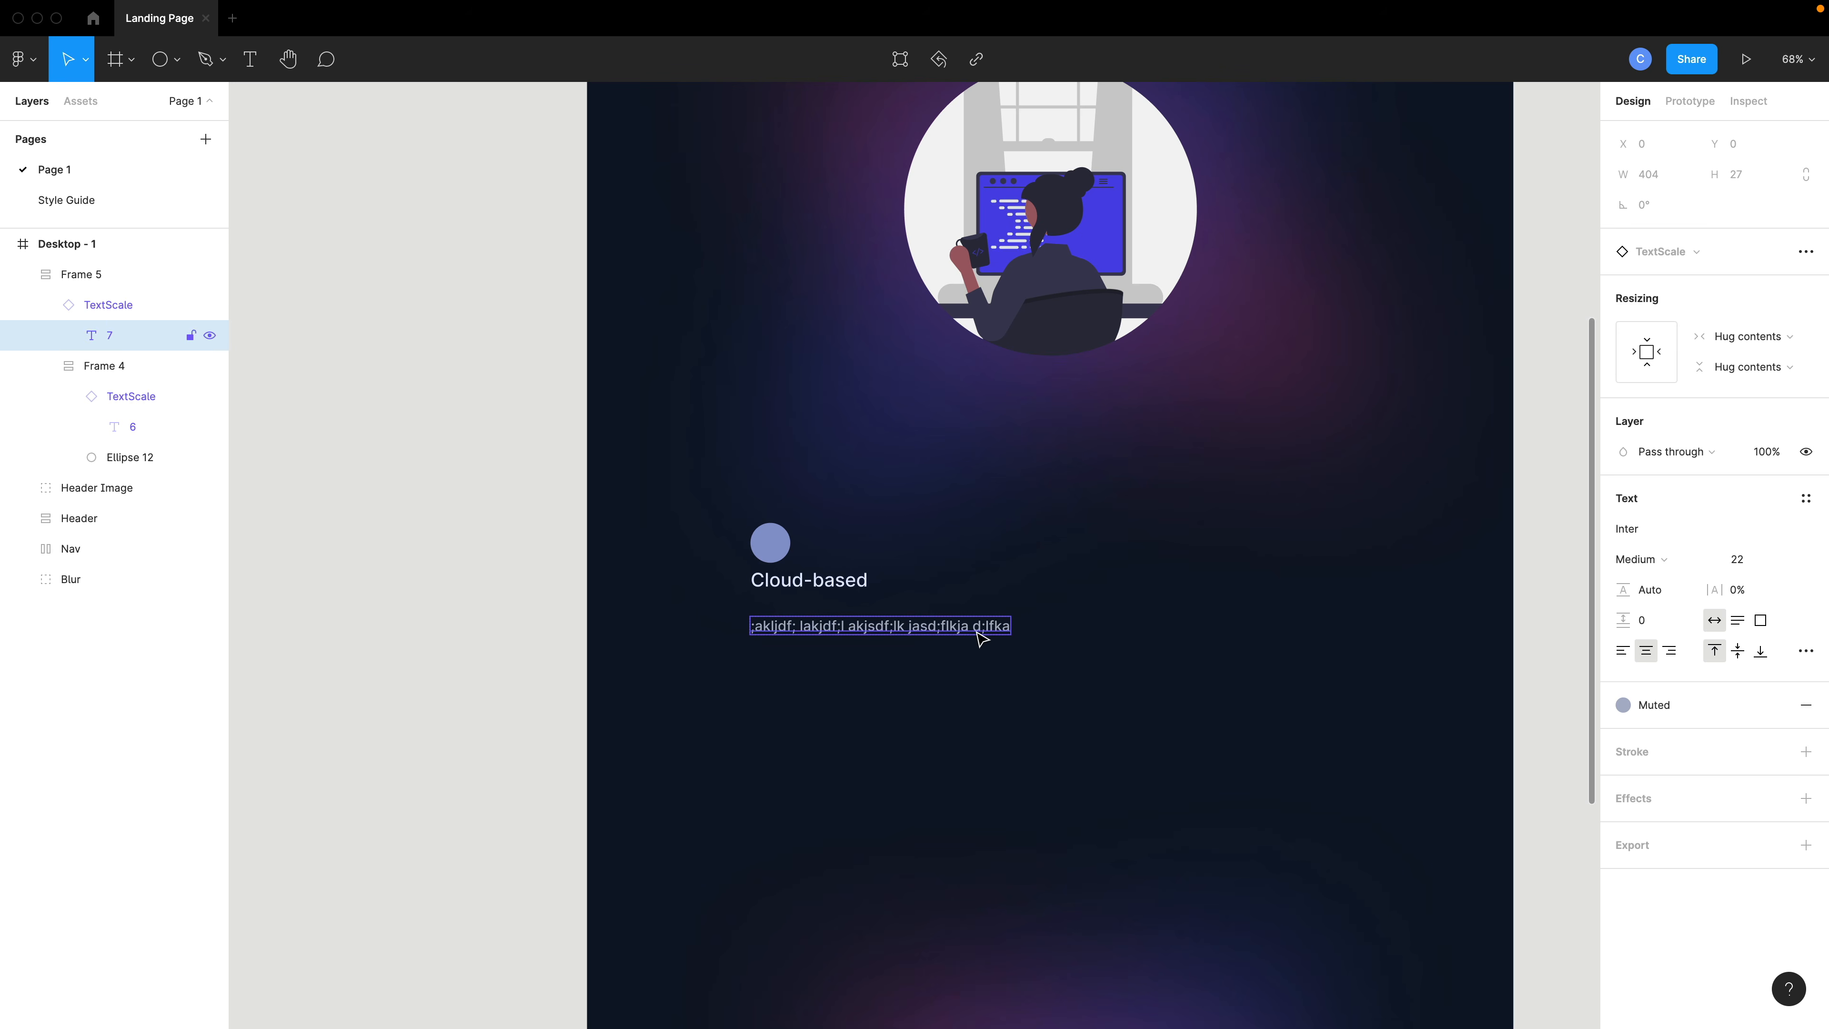
pyautogui.doubleClick(981, 634)
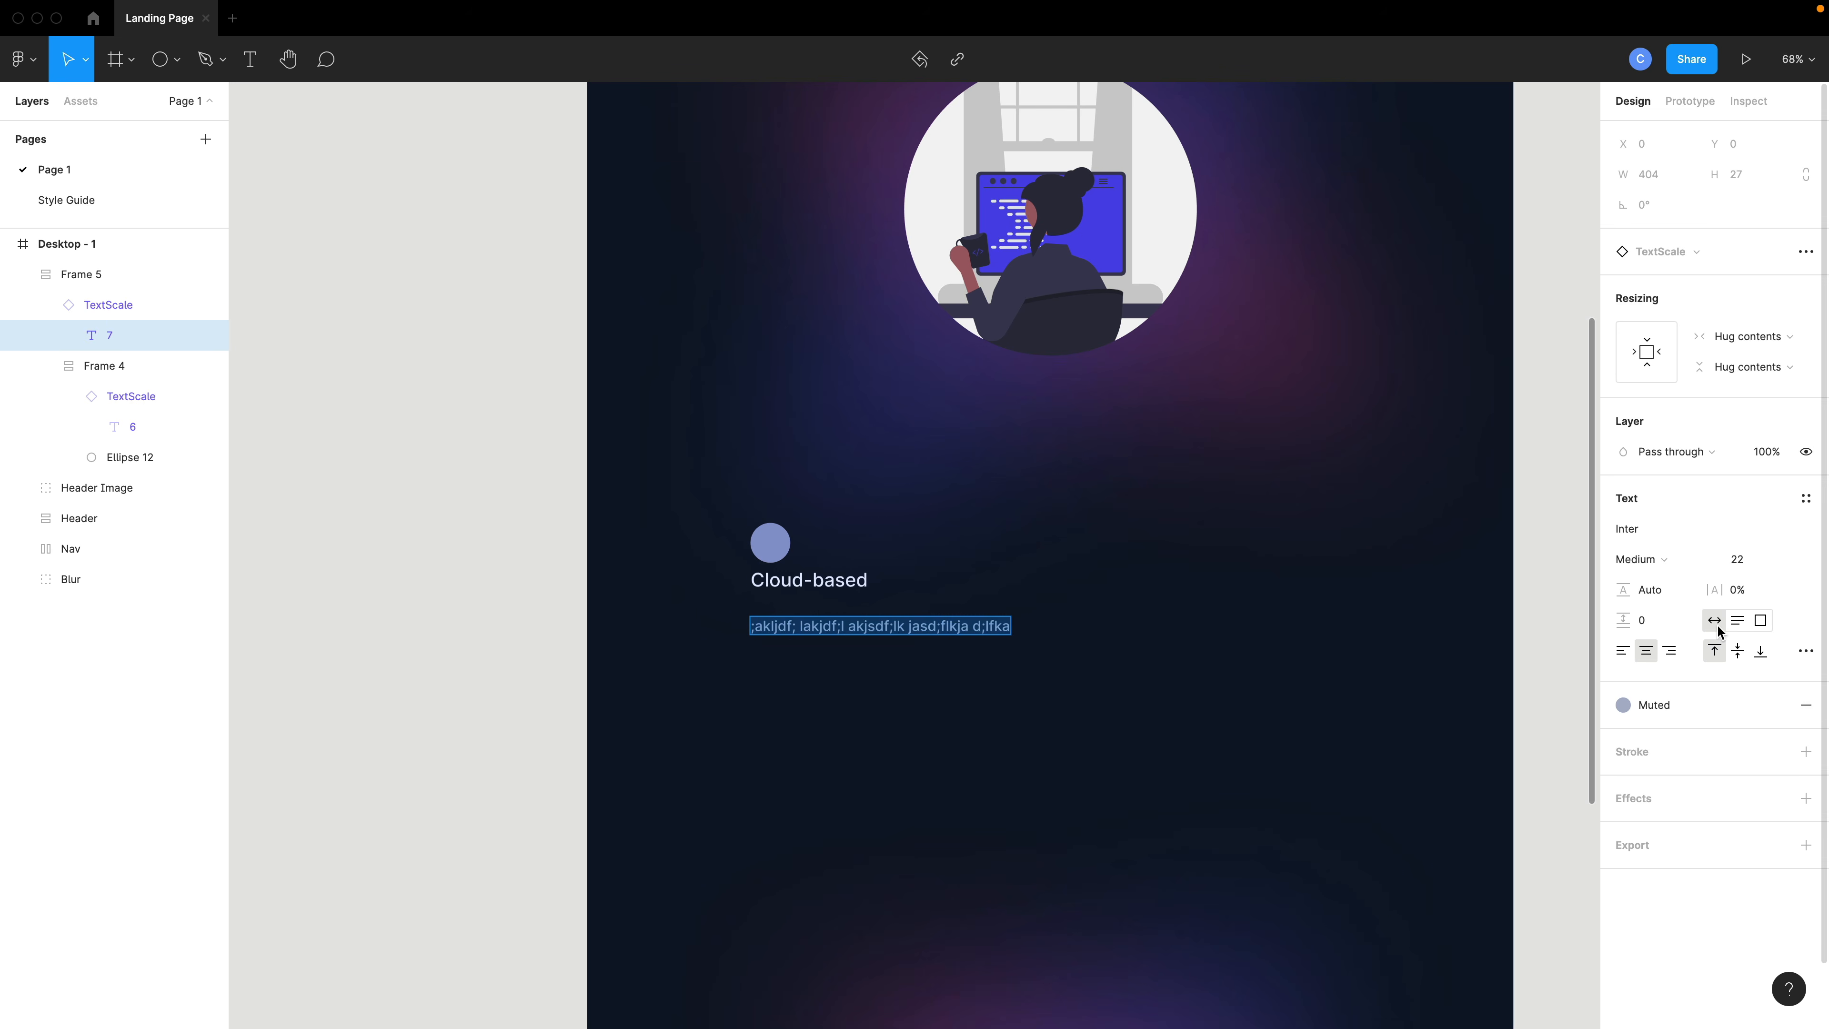
pyautogui.click(1738, 621)
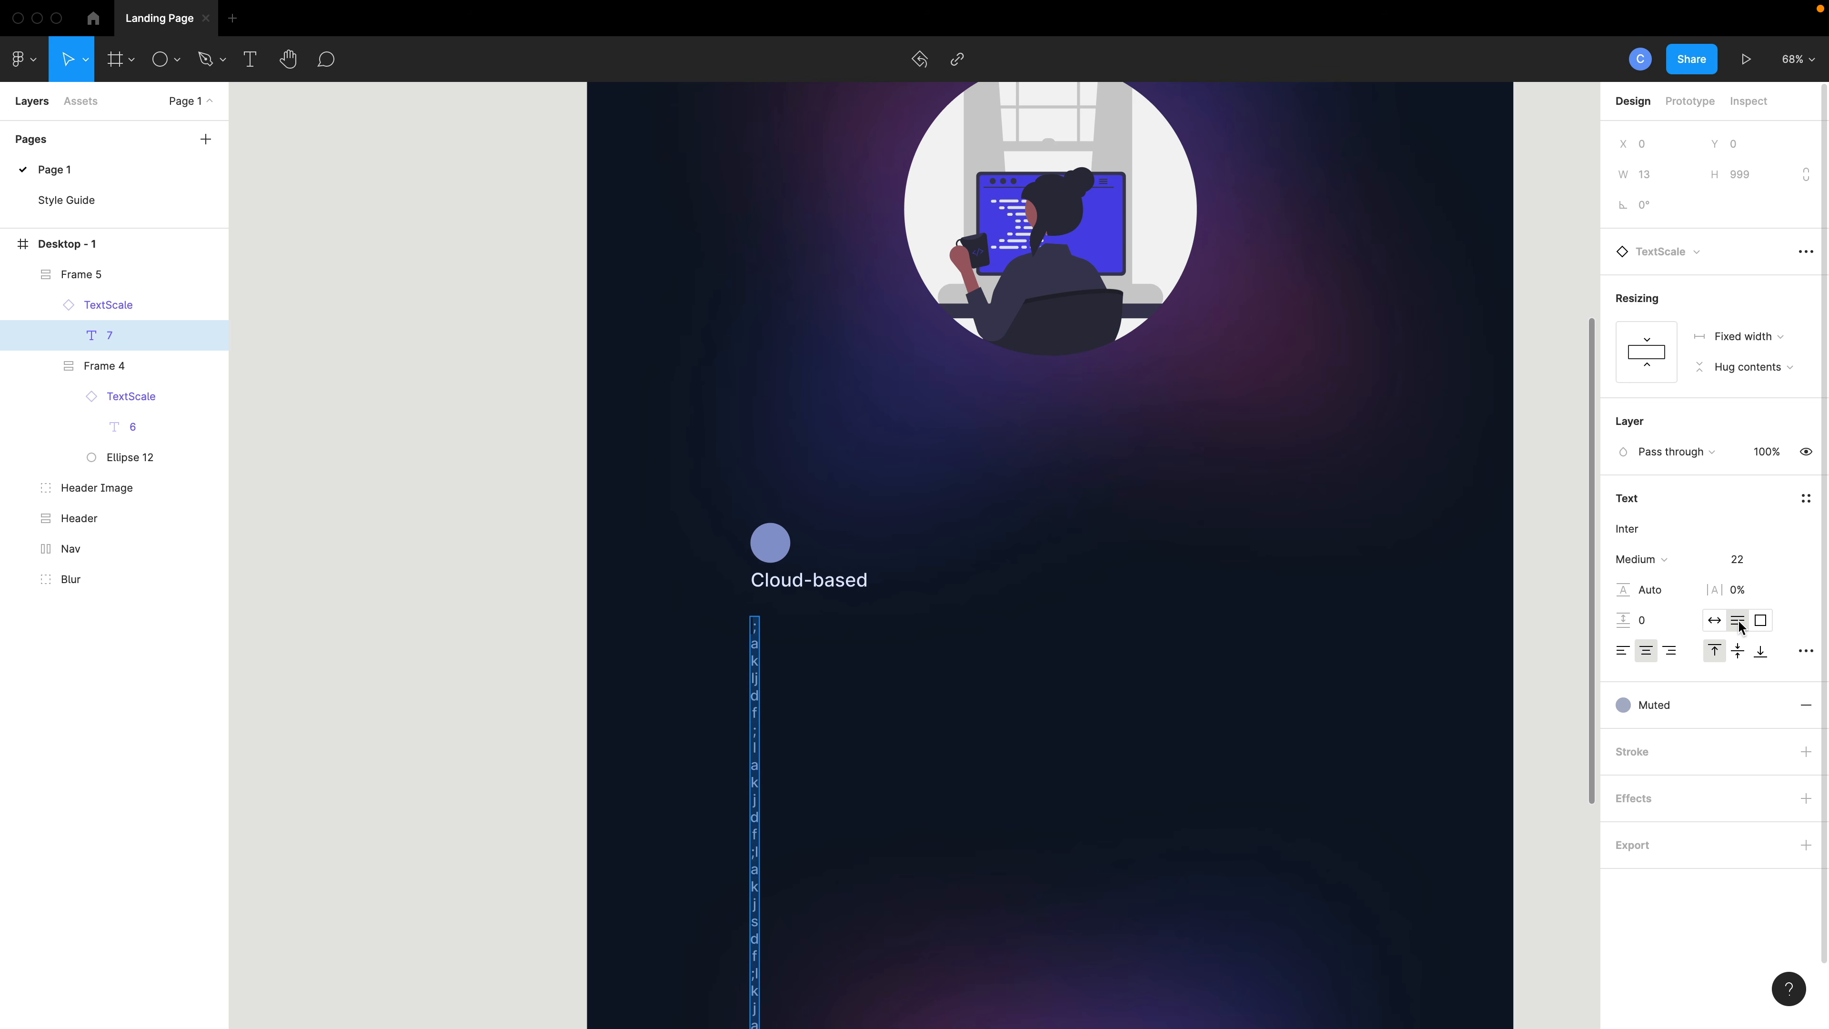
pyautogui.click(1715, 621)
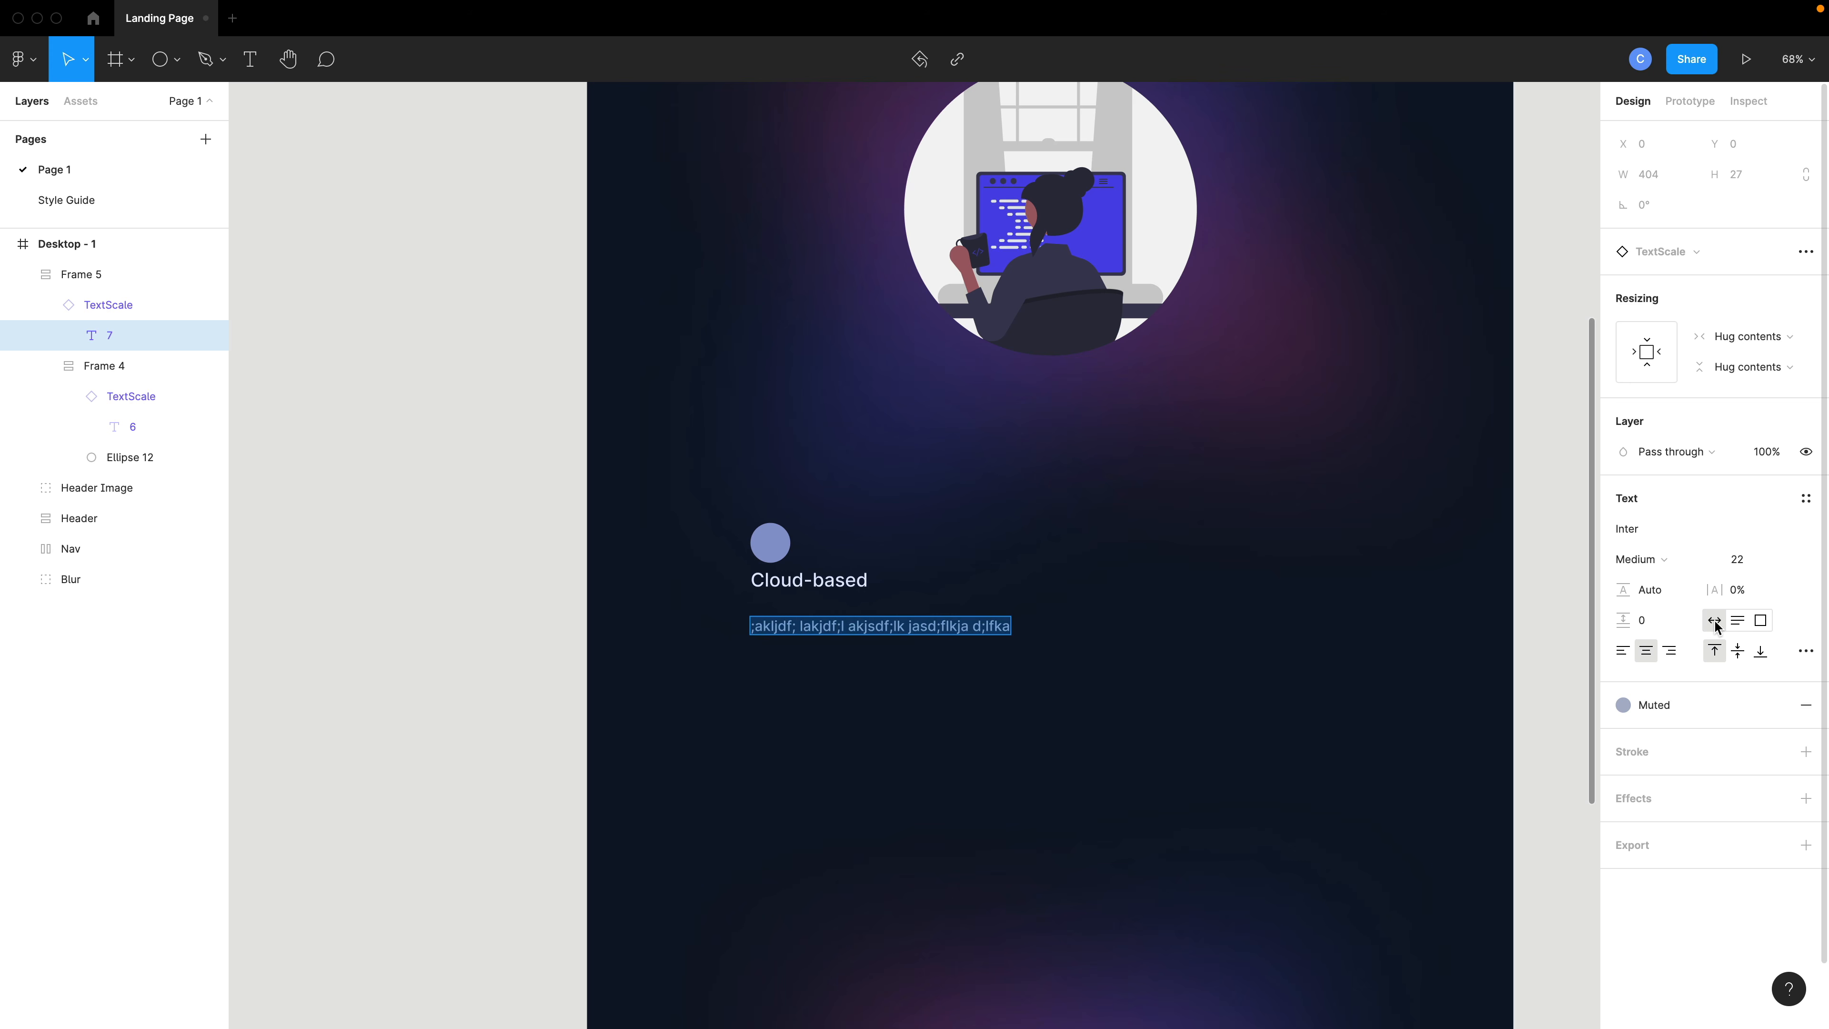
pyautogui.click(1761, 621)
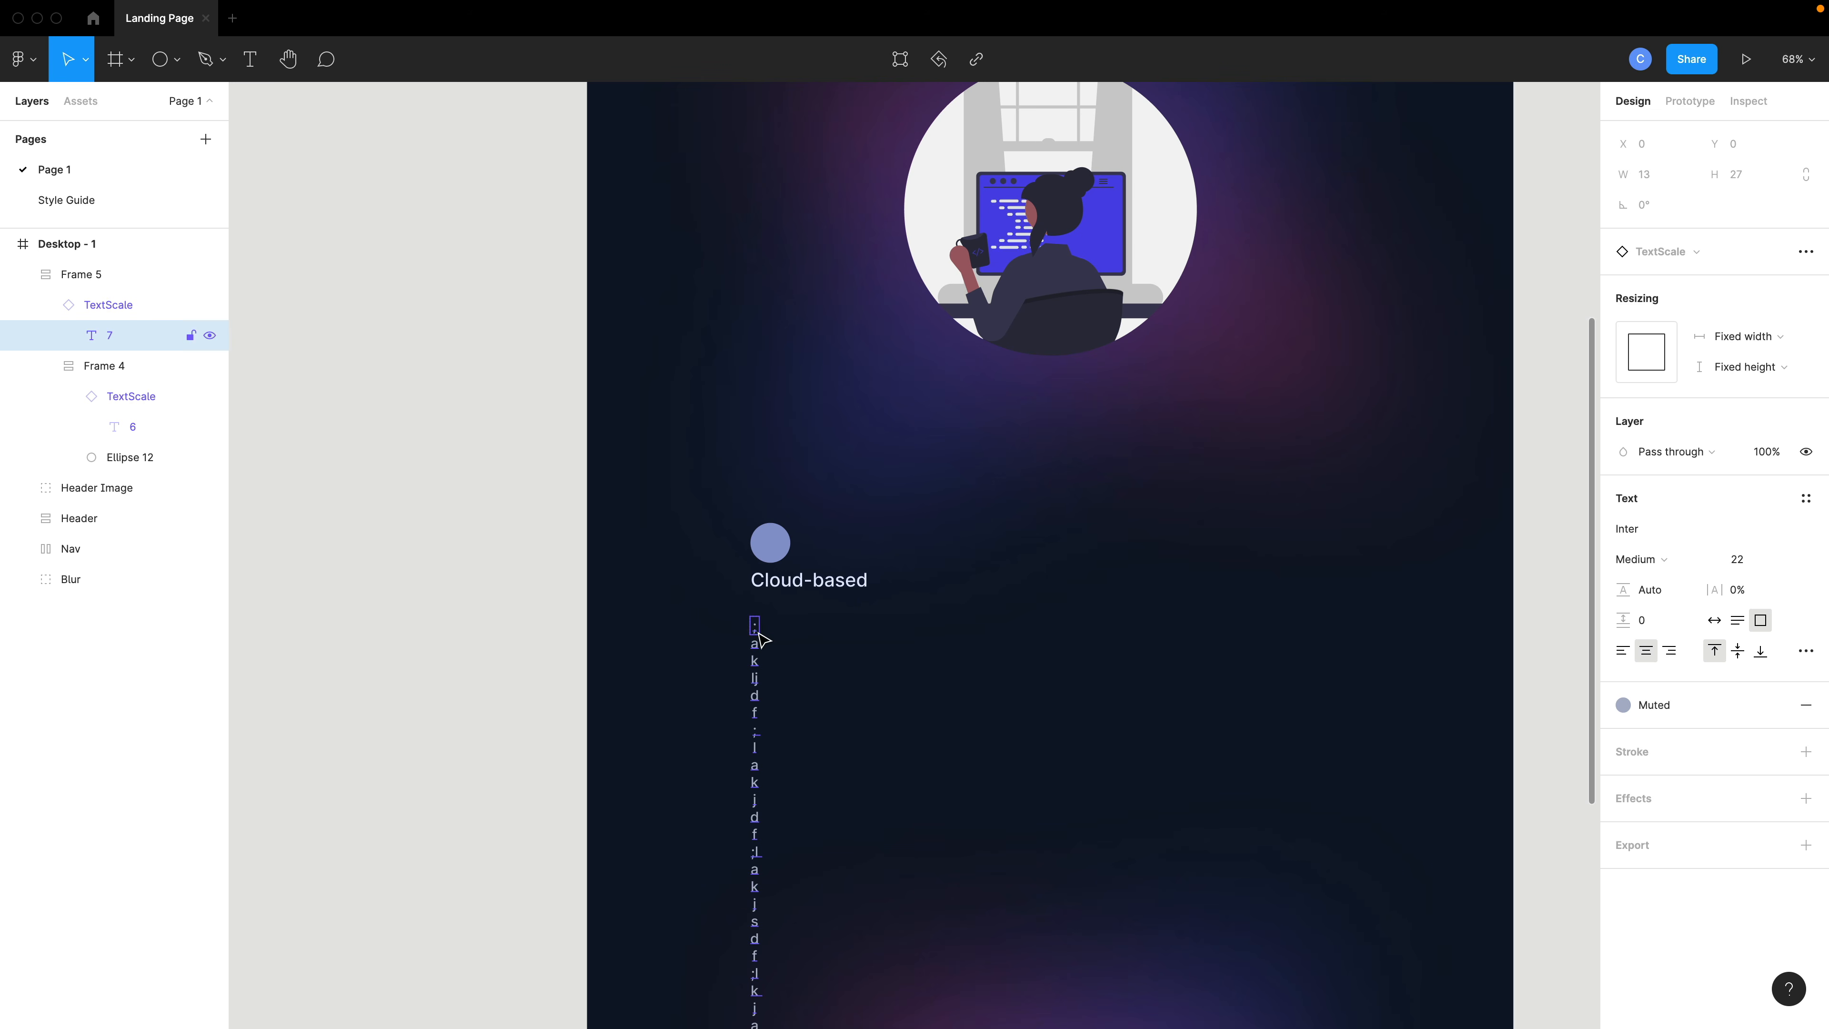
pyautogui.press('Escape')
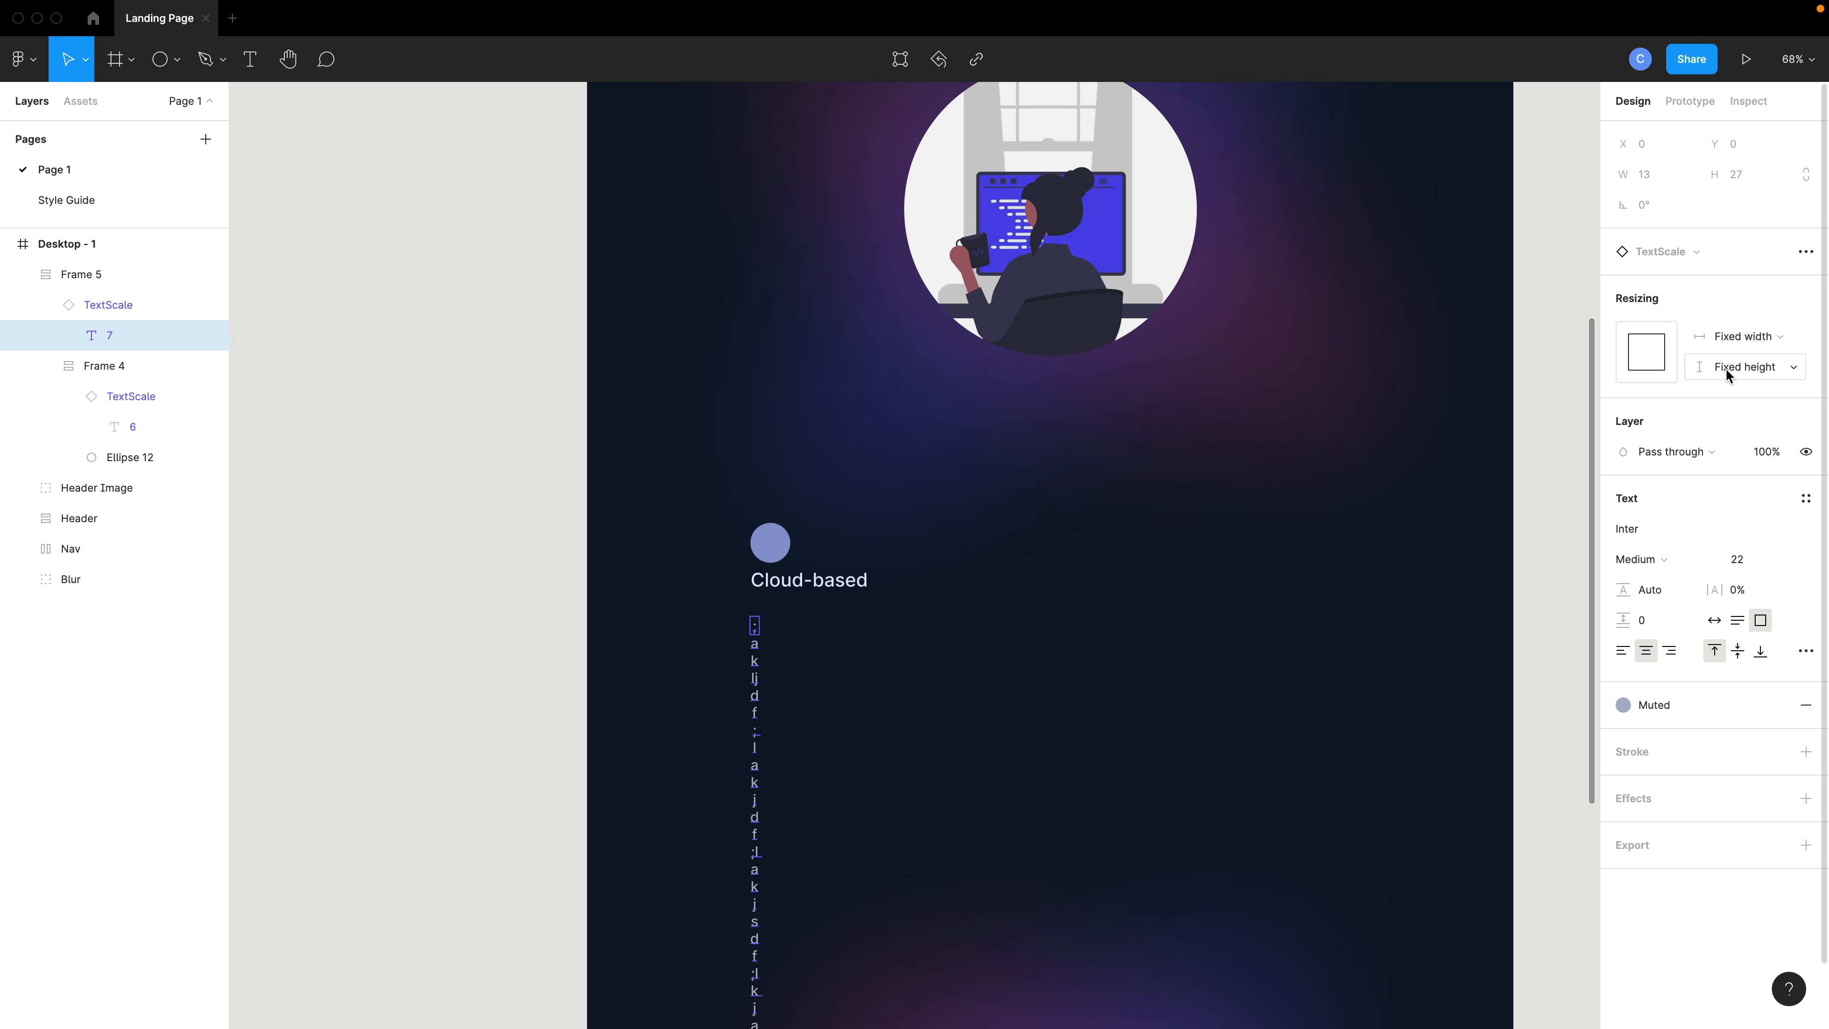
# - Set the placeholder text instance's width and height to fixed
pyautogui.click(1739, 336)
pyautogui.click(1749, 382)
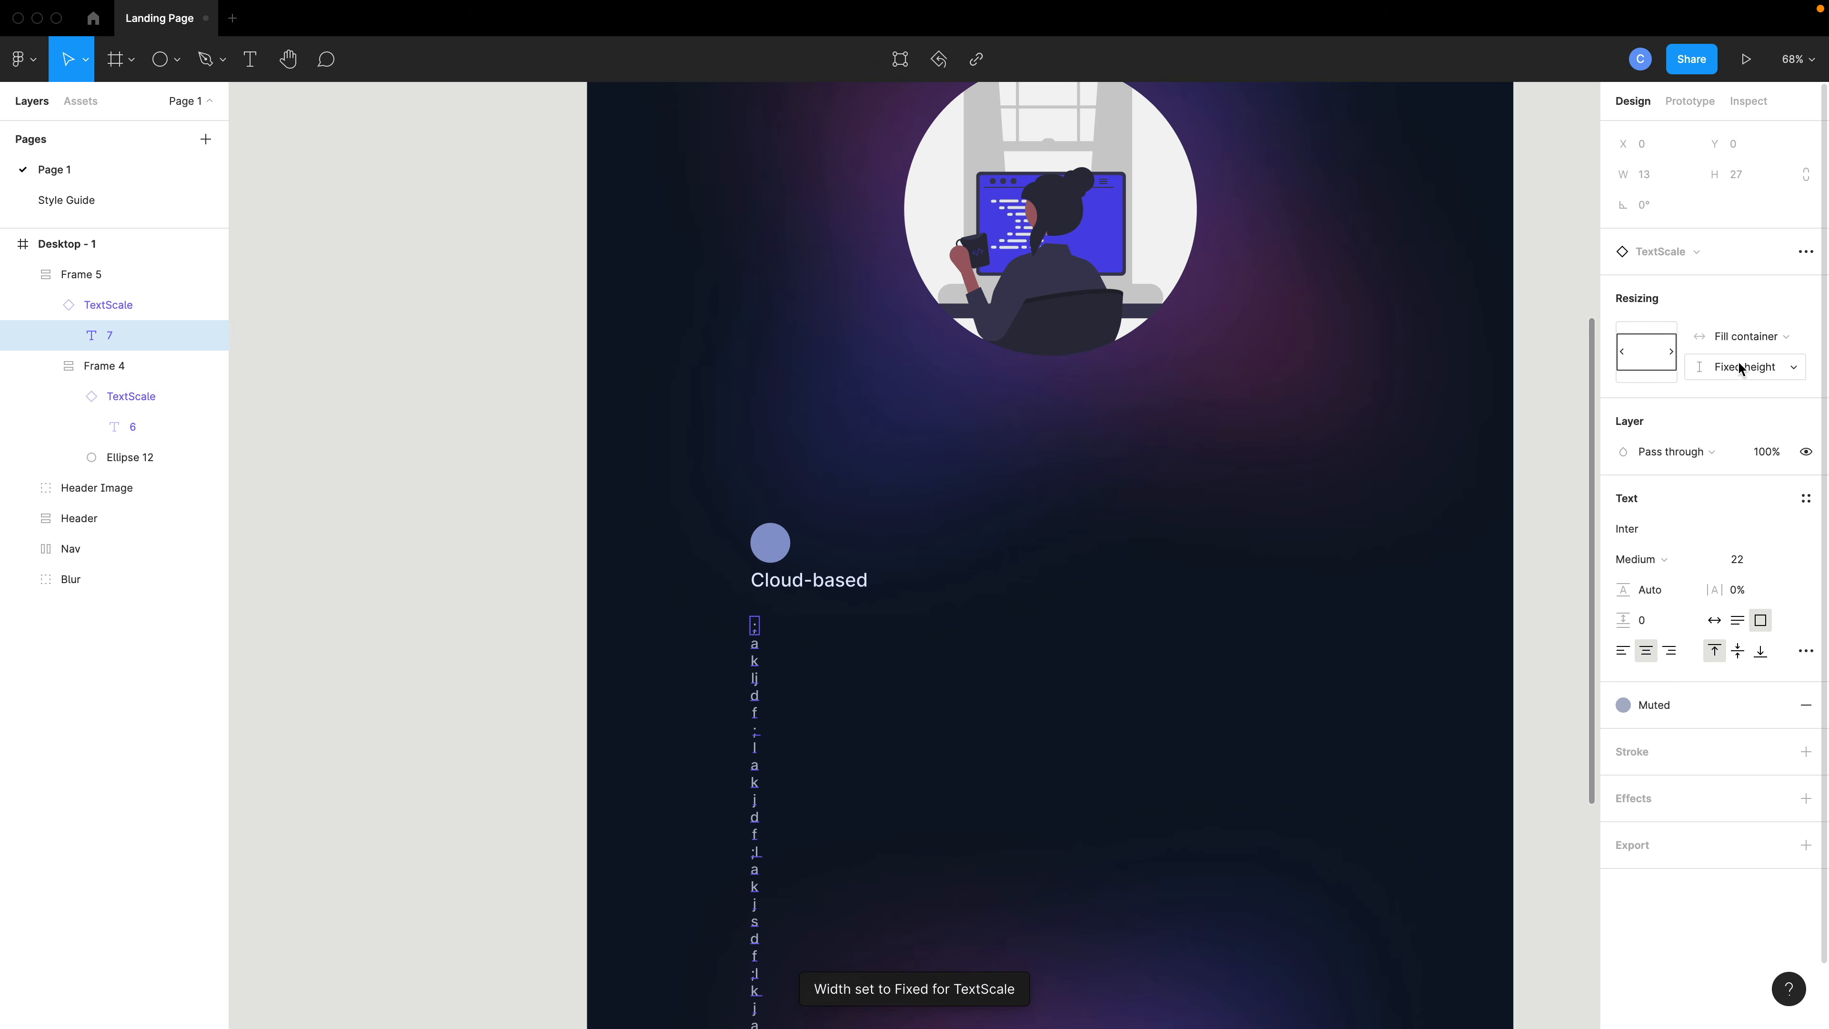
pyautogui.click(1746, 366)
pyautogui.click(1752, 412)
# - Drag the placeholder text instance out of the feature frame to just below the Cloud-based heading
pyautogui.click(771, 654)
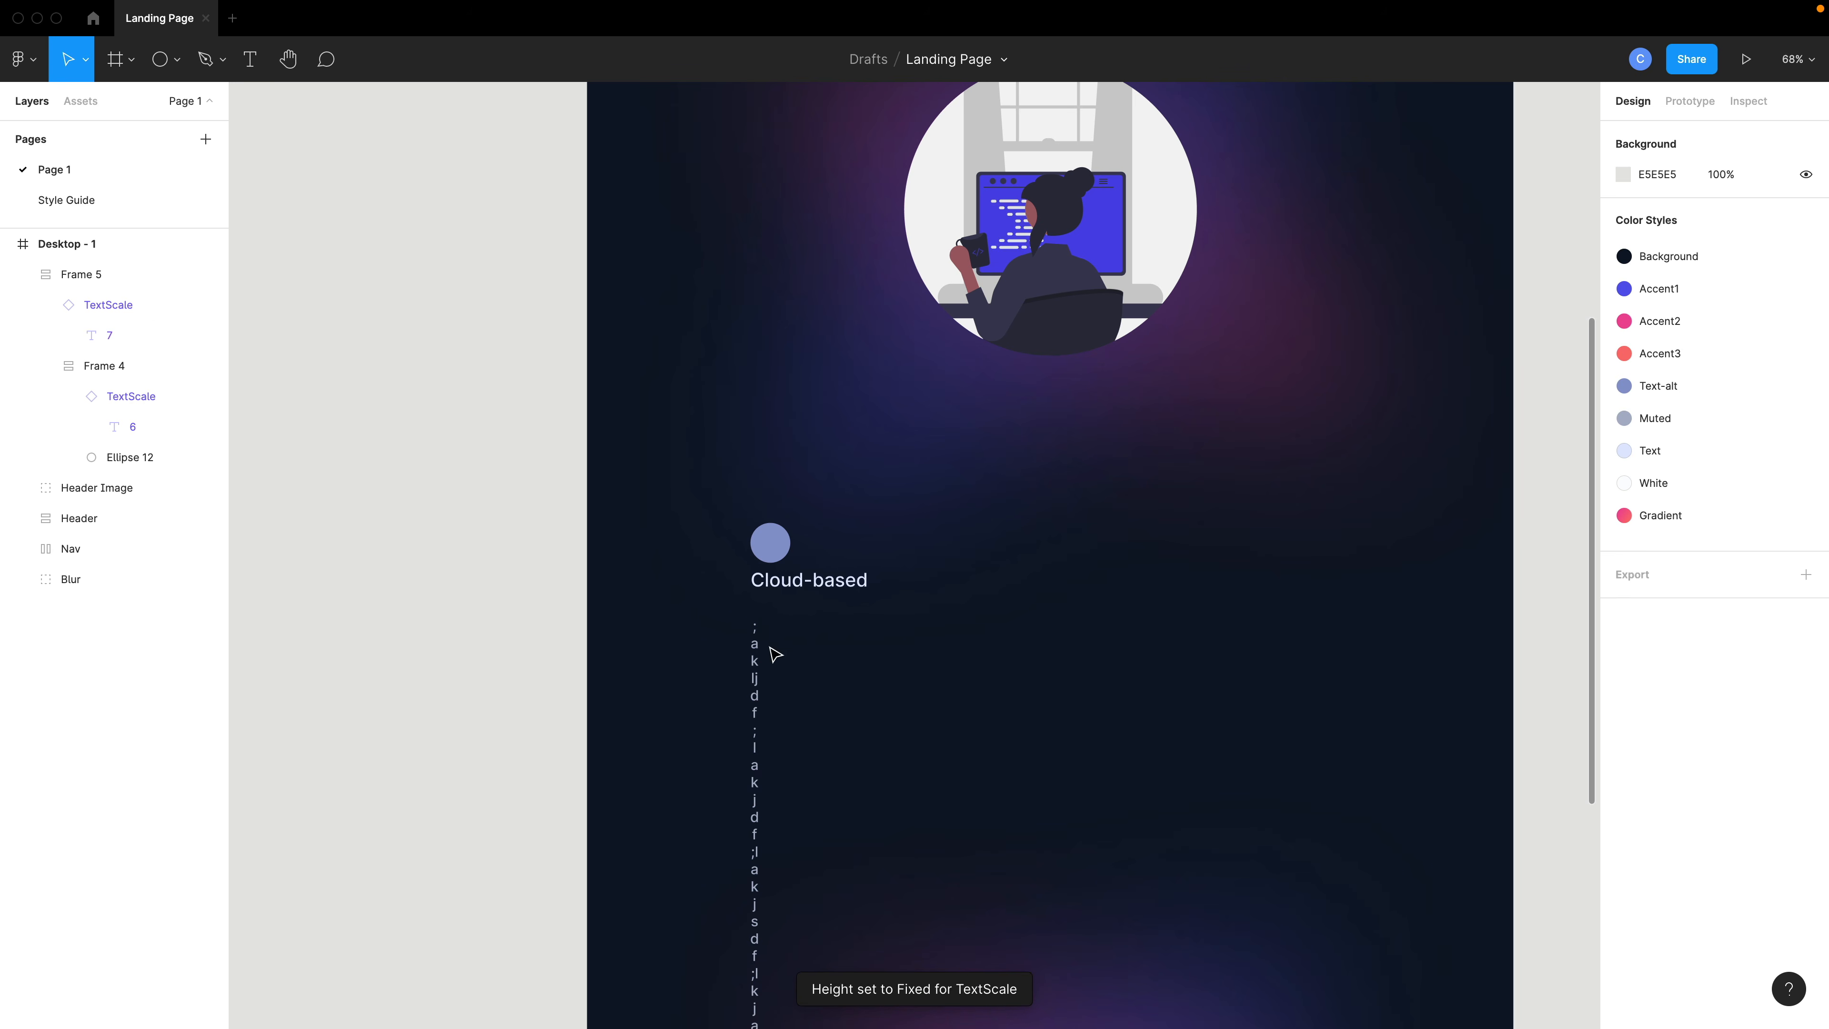
pyautogui.click(766, 634)
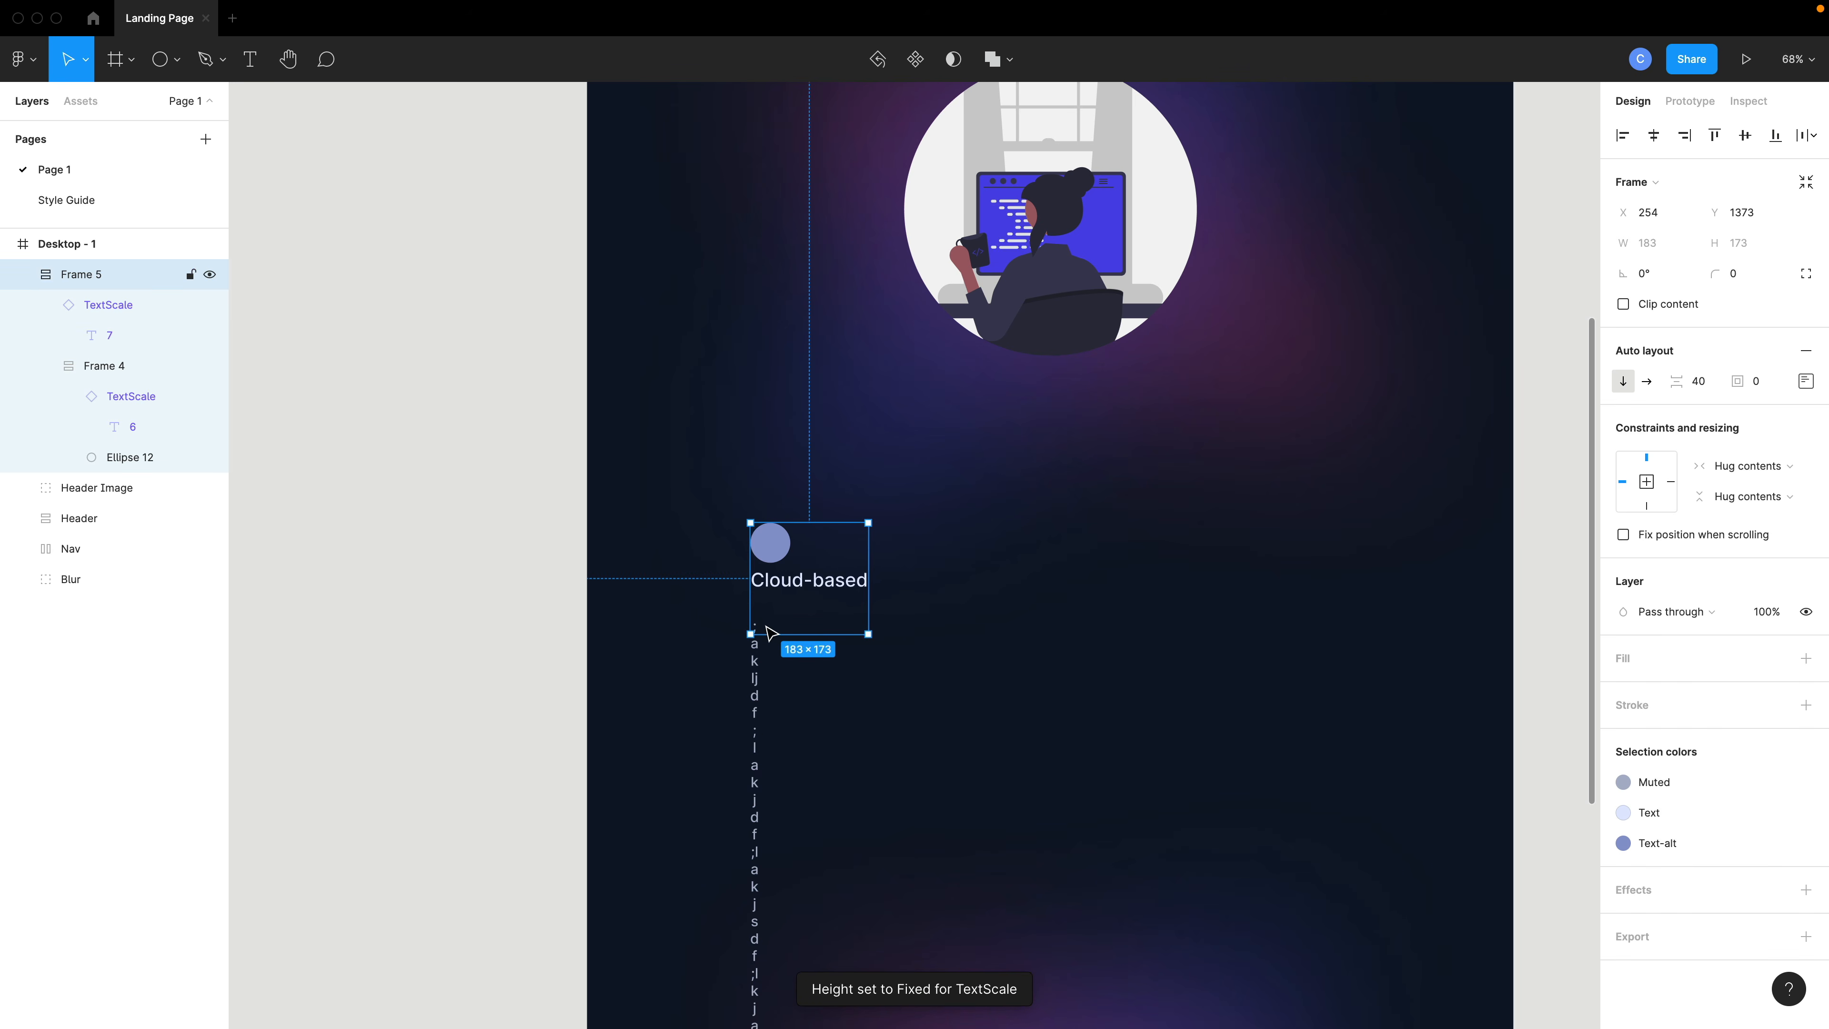
pyautogui.click(149, 312)
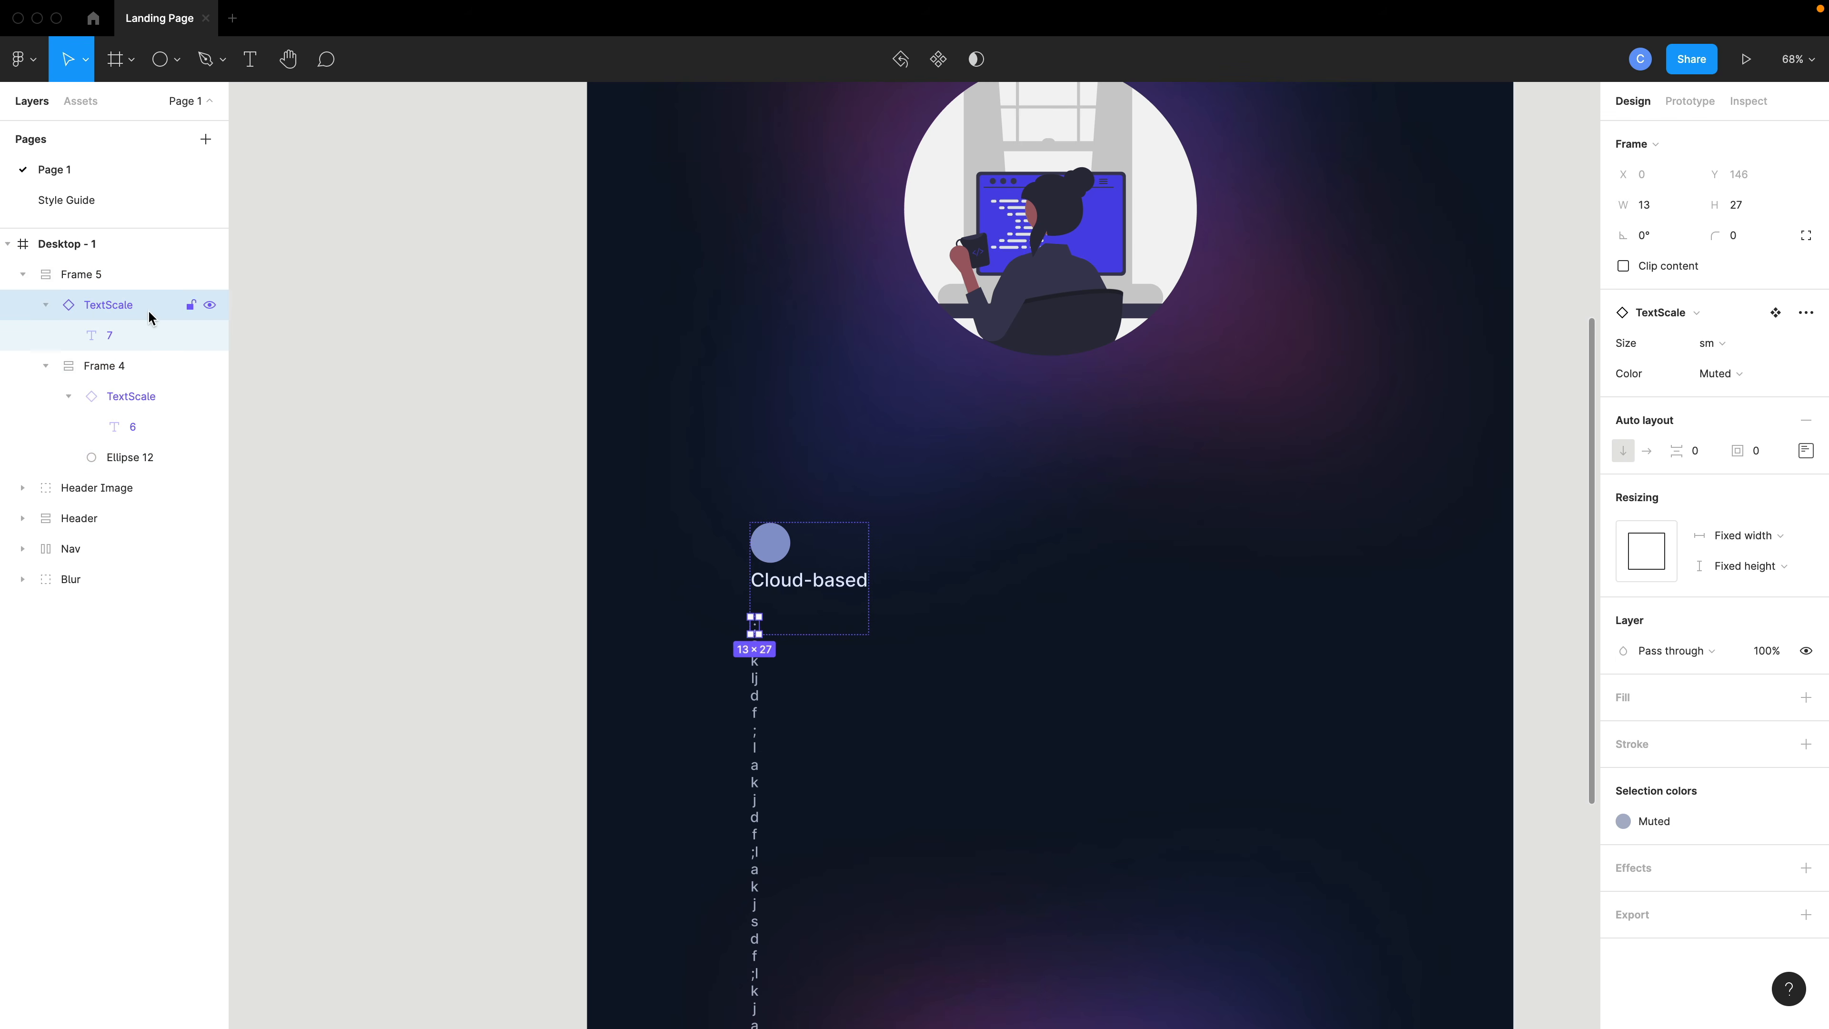
pyautogui.moveTo(764, 617); pyautogui.dragTo(888, 641)
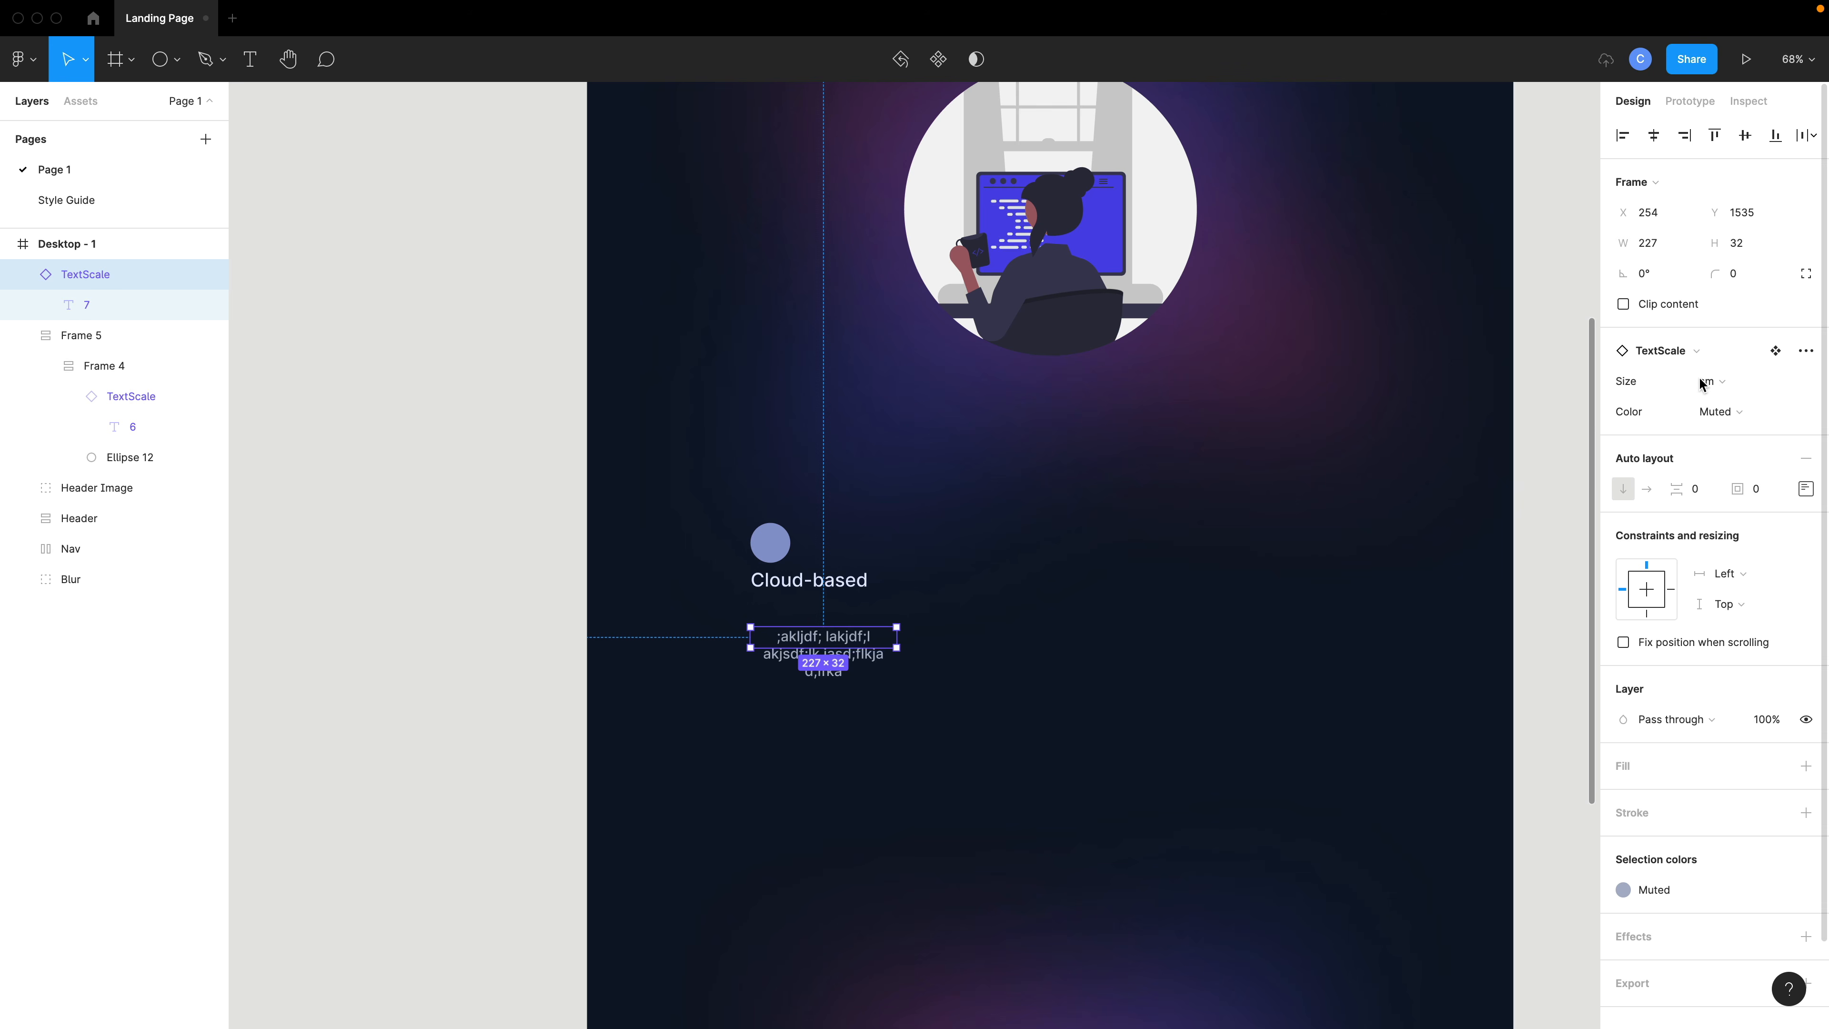
# - Resize the placeholder text instance to about 258 × 65
pyautogui.click(987, 641)
pyautogui.doubleClick(851, 648)
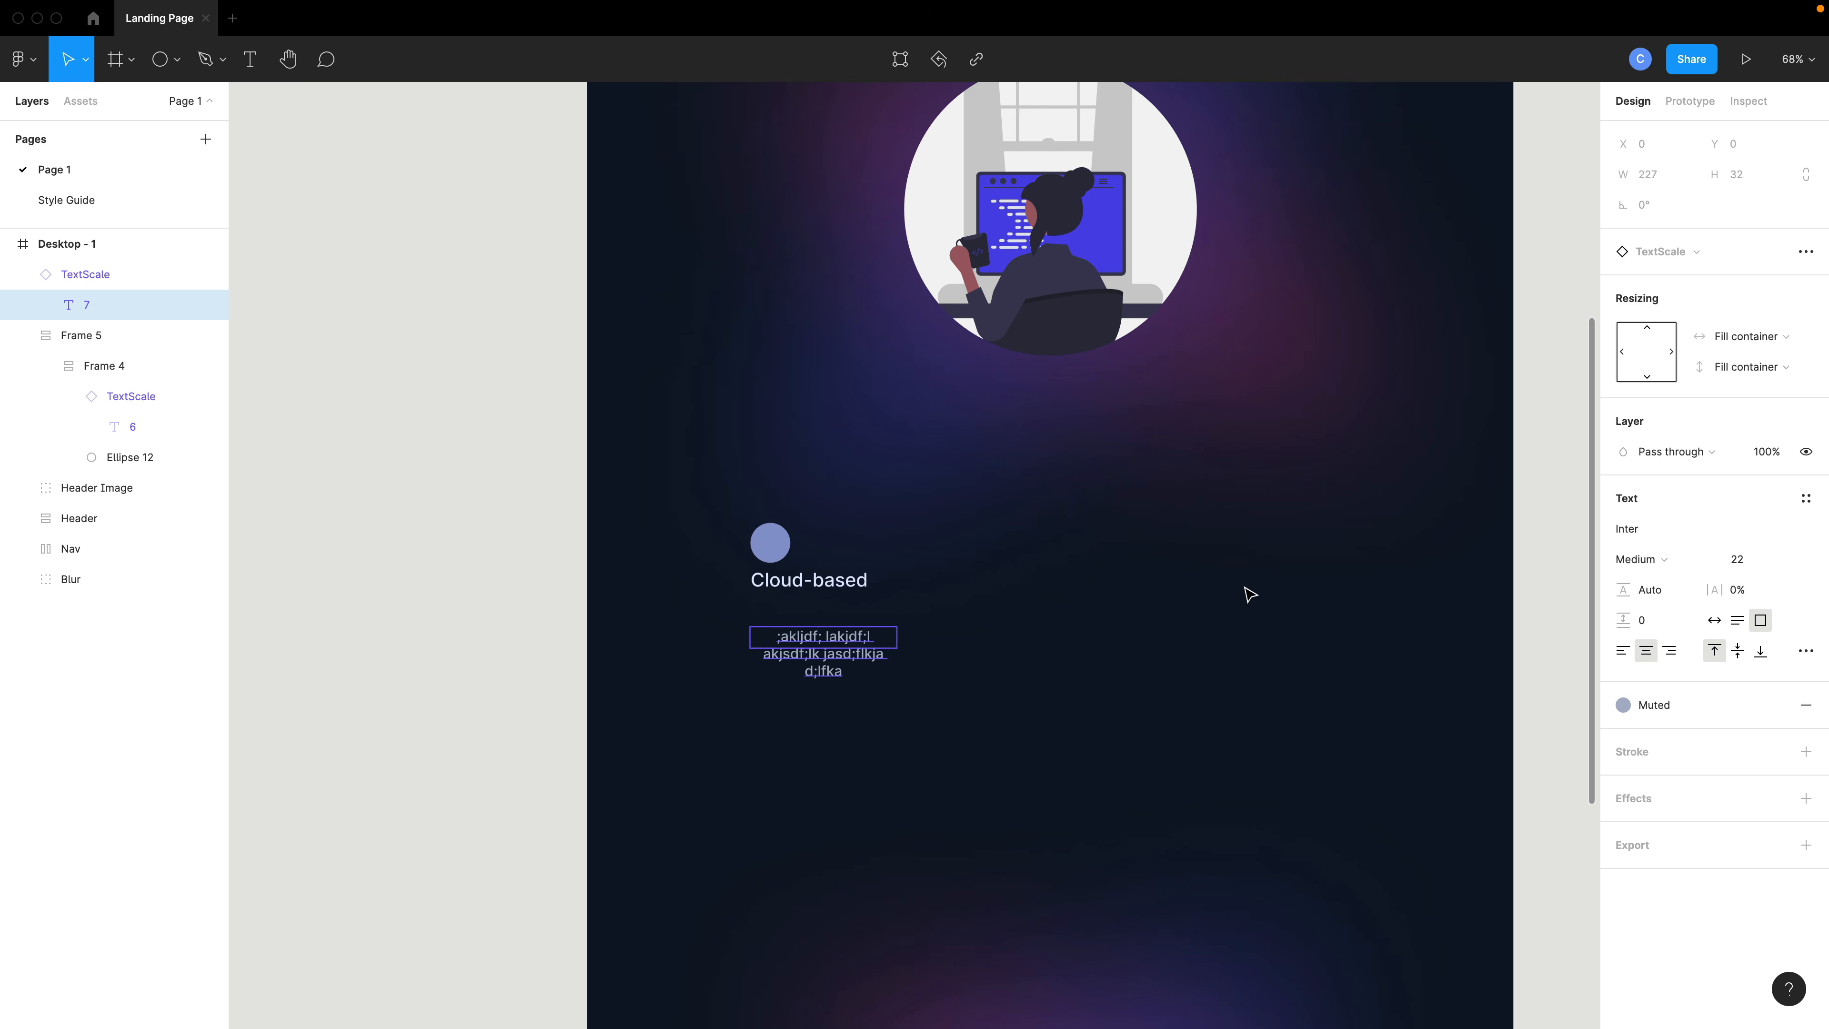
pyautogui.click(978, 693)
pyautogui.scroll(5, 845, 665)
pyautogui.click(829, 619)
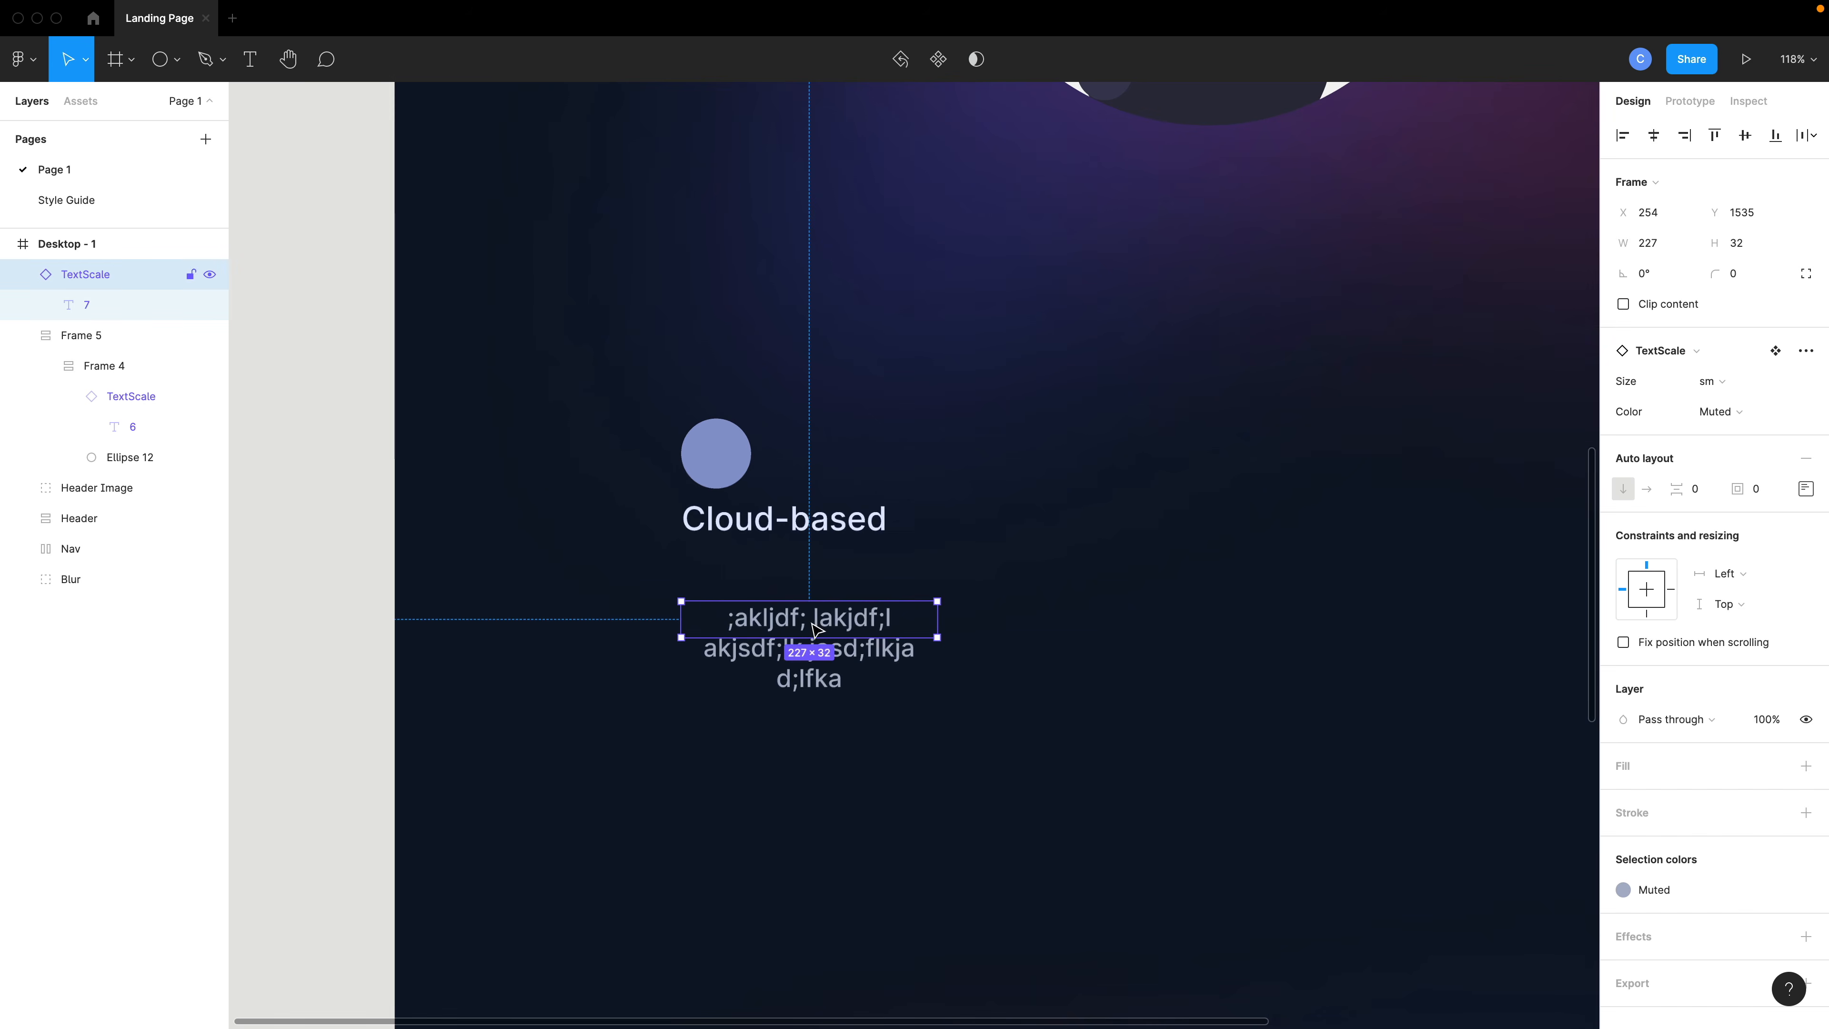
pyautogui.moveTo(938, 640); pyautogui.dragTo(972, 676)
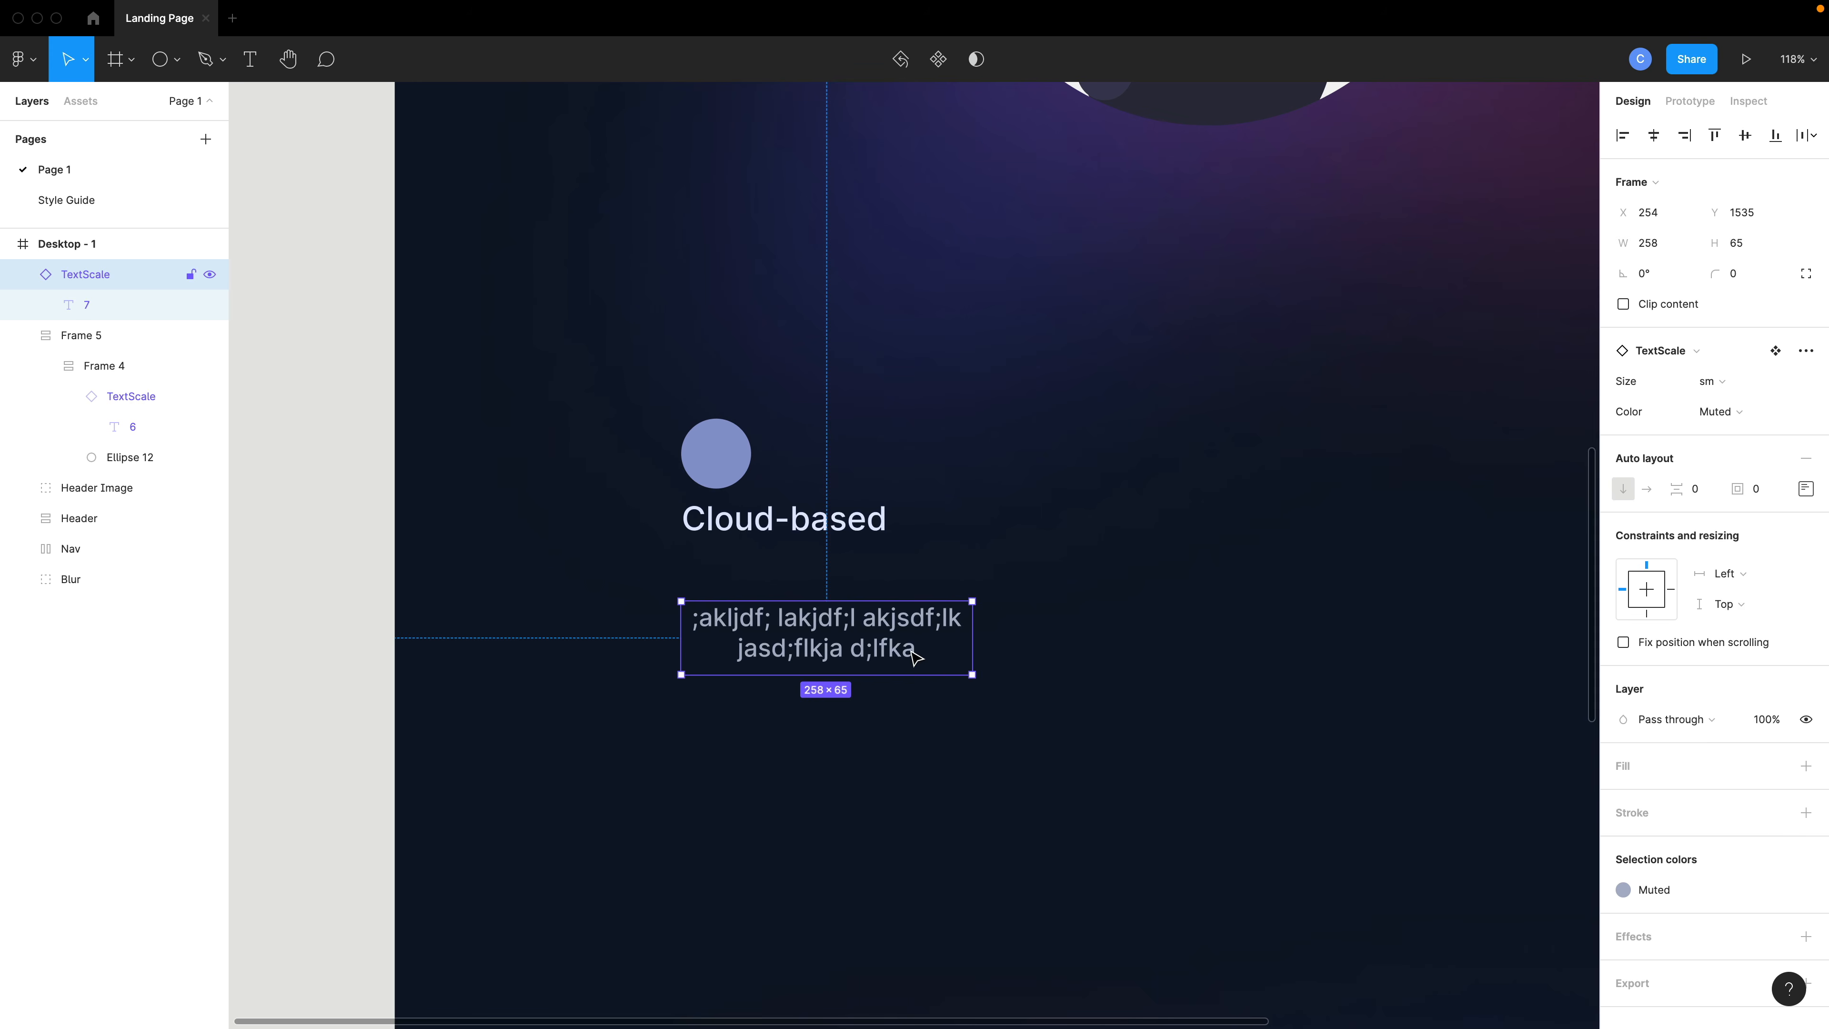
# - Left-align the placeholder paragraph text
pyautogui.doubleClick(884, 656)
pyautogui.doubleClick(876, 652)
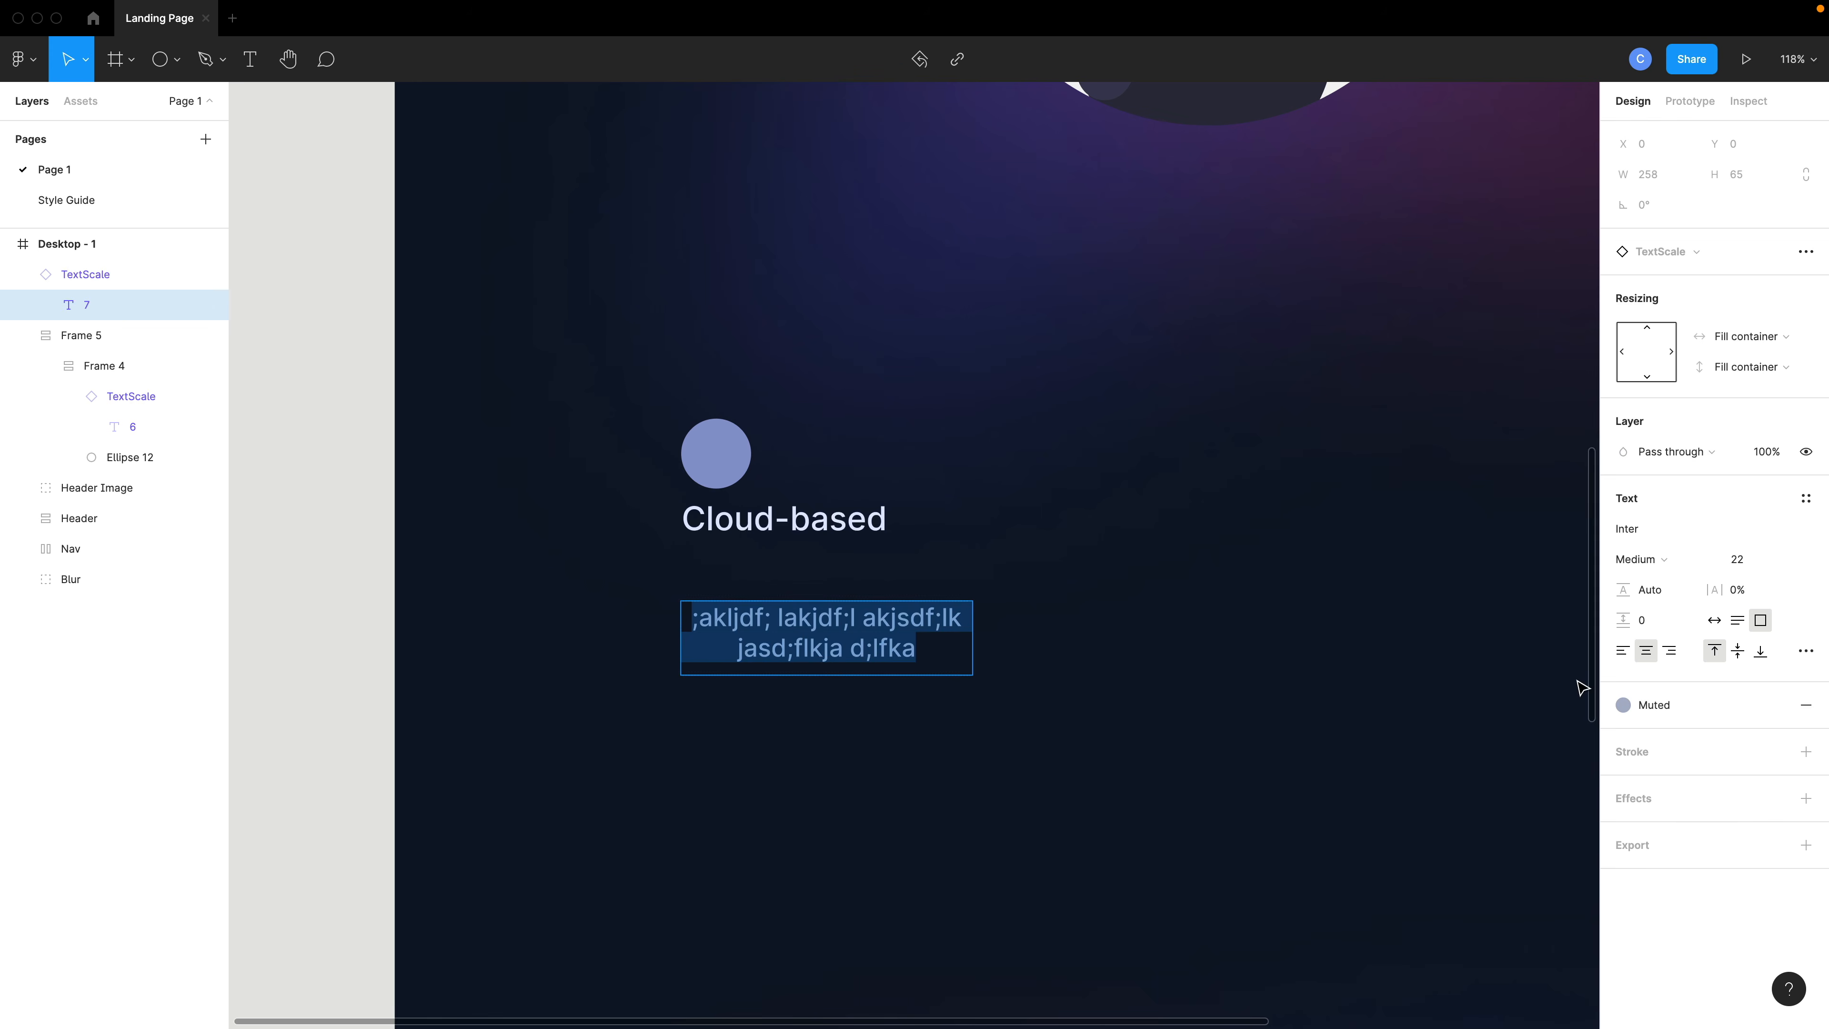
pyautogui.click(1623, 651)
pyautogui.press('Escape')
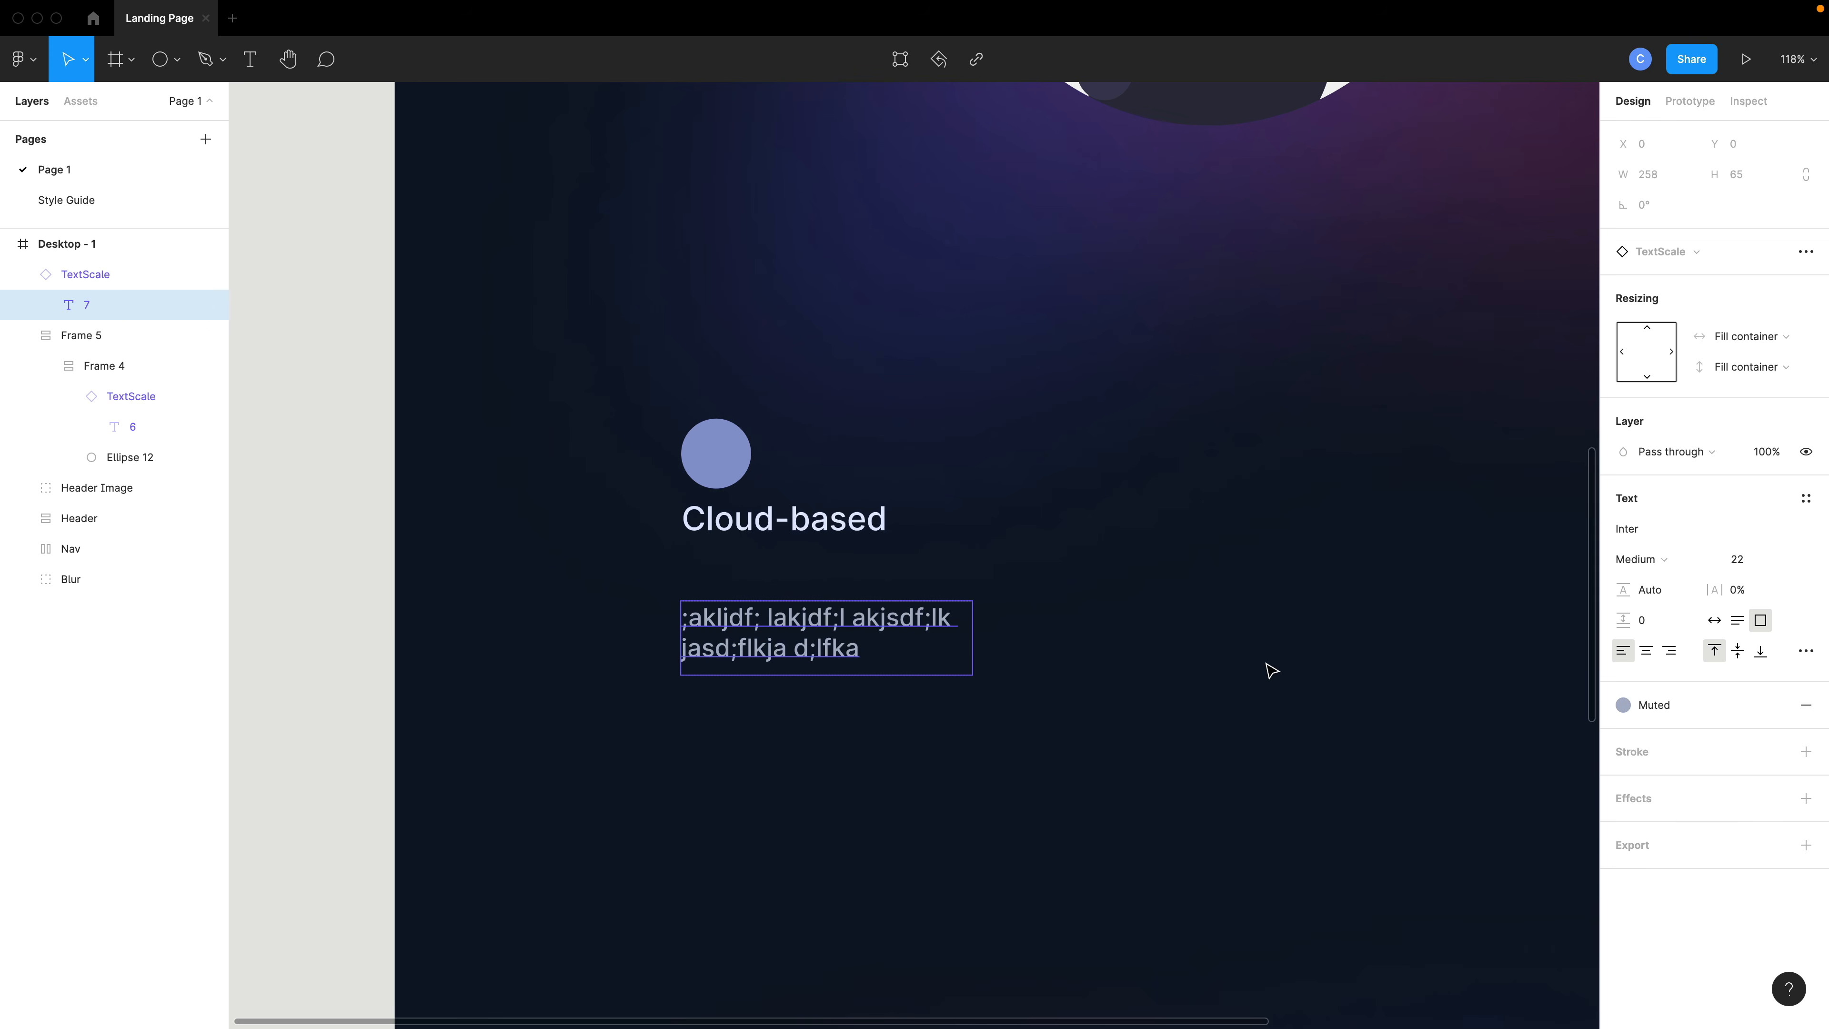
pyautogui.click(912, 683)
pyautogui.click(887, 648)
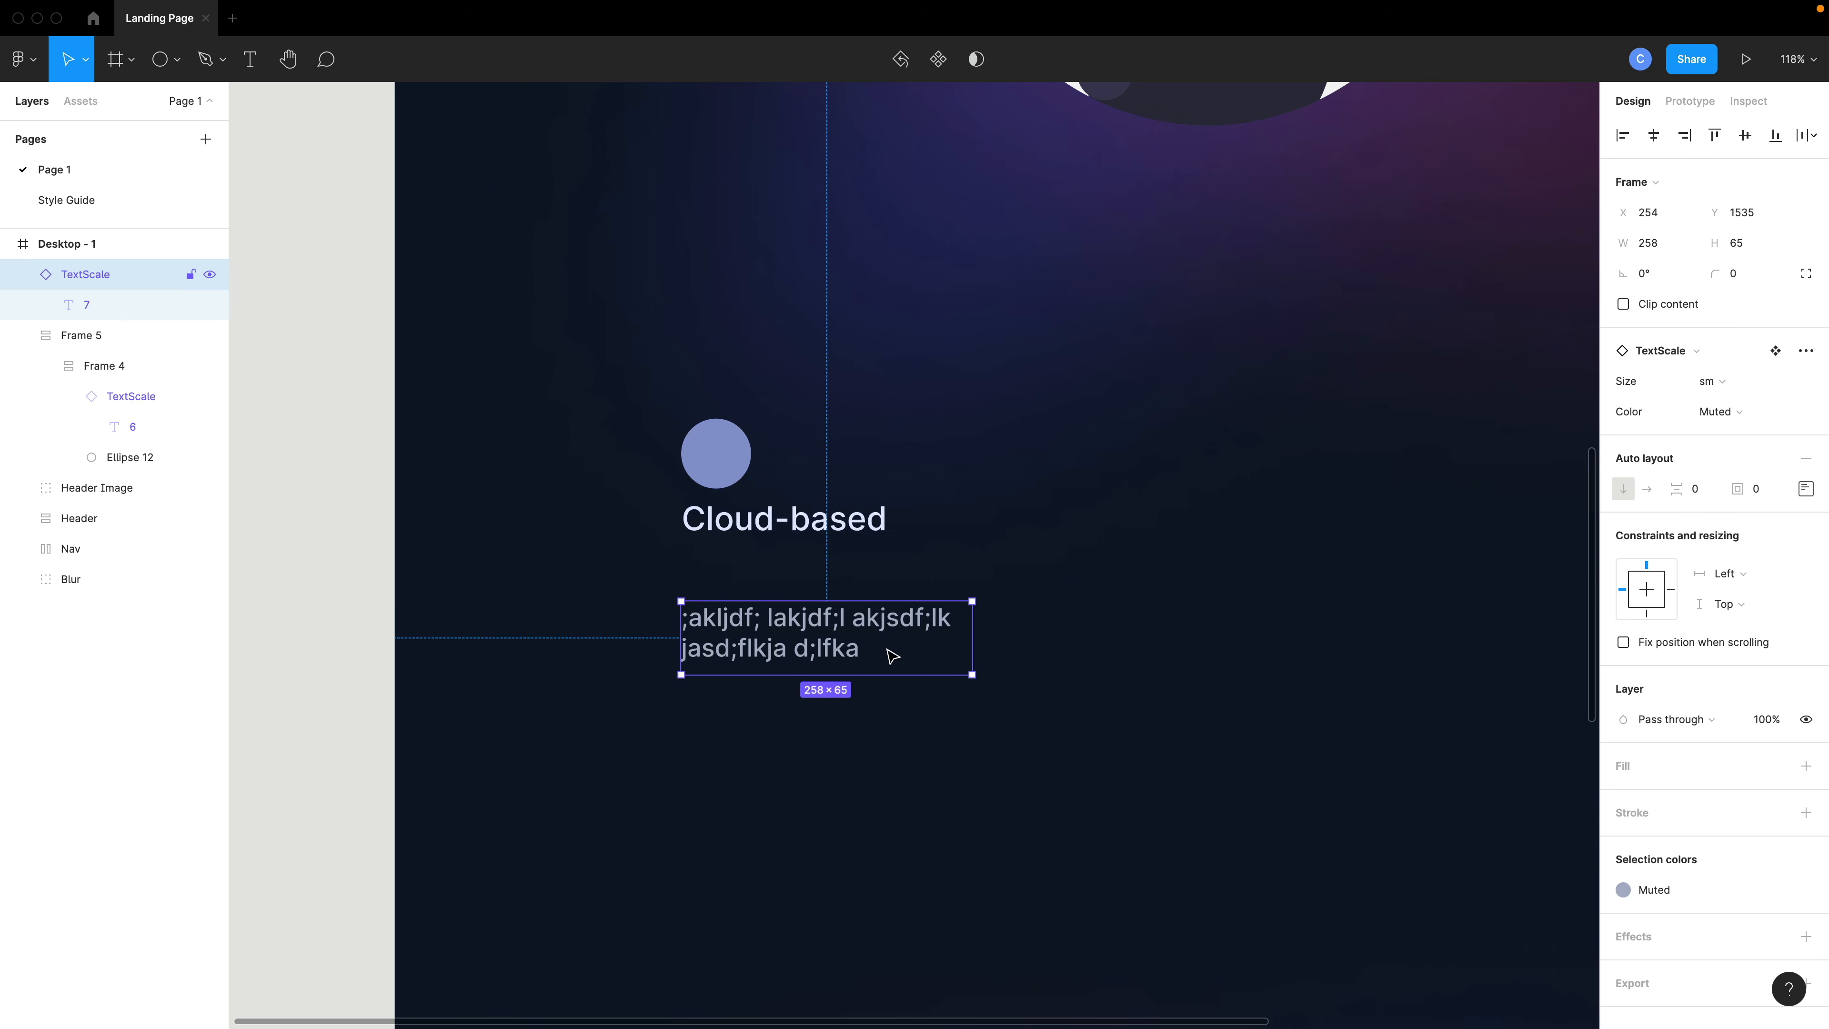
# - Resize the placeholder text instance to about 249 × 58
pyautogui.moveTo(972, 676); pyautogui.dragTo(962, 669)
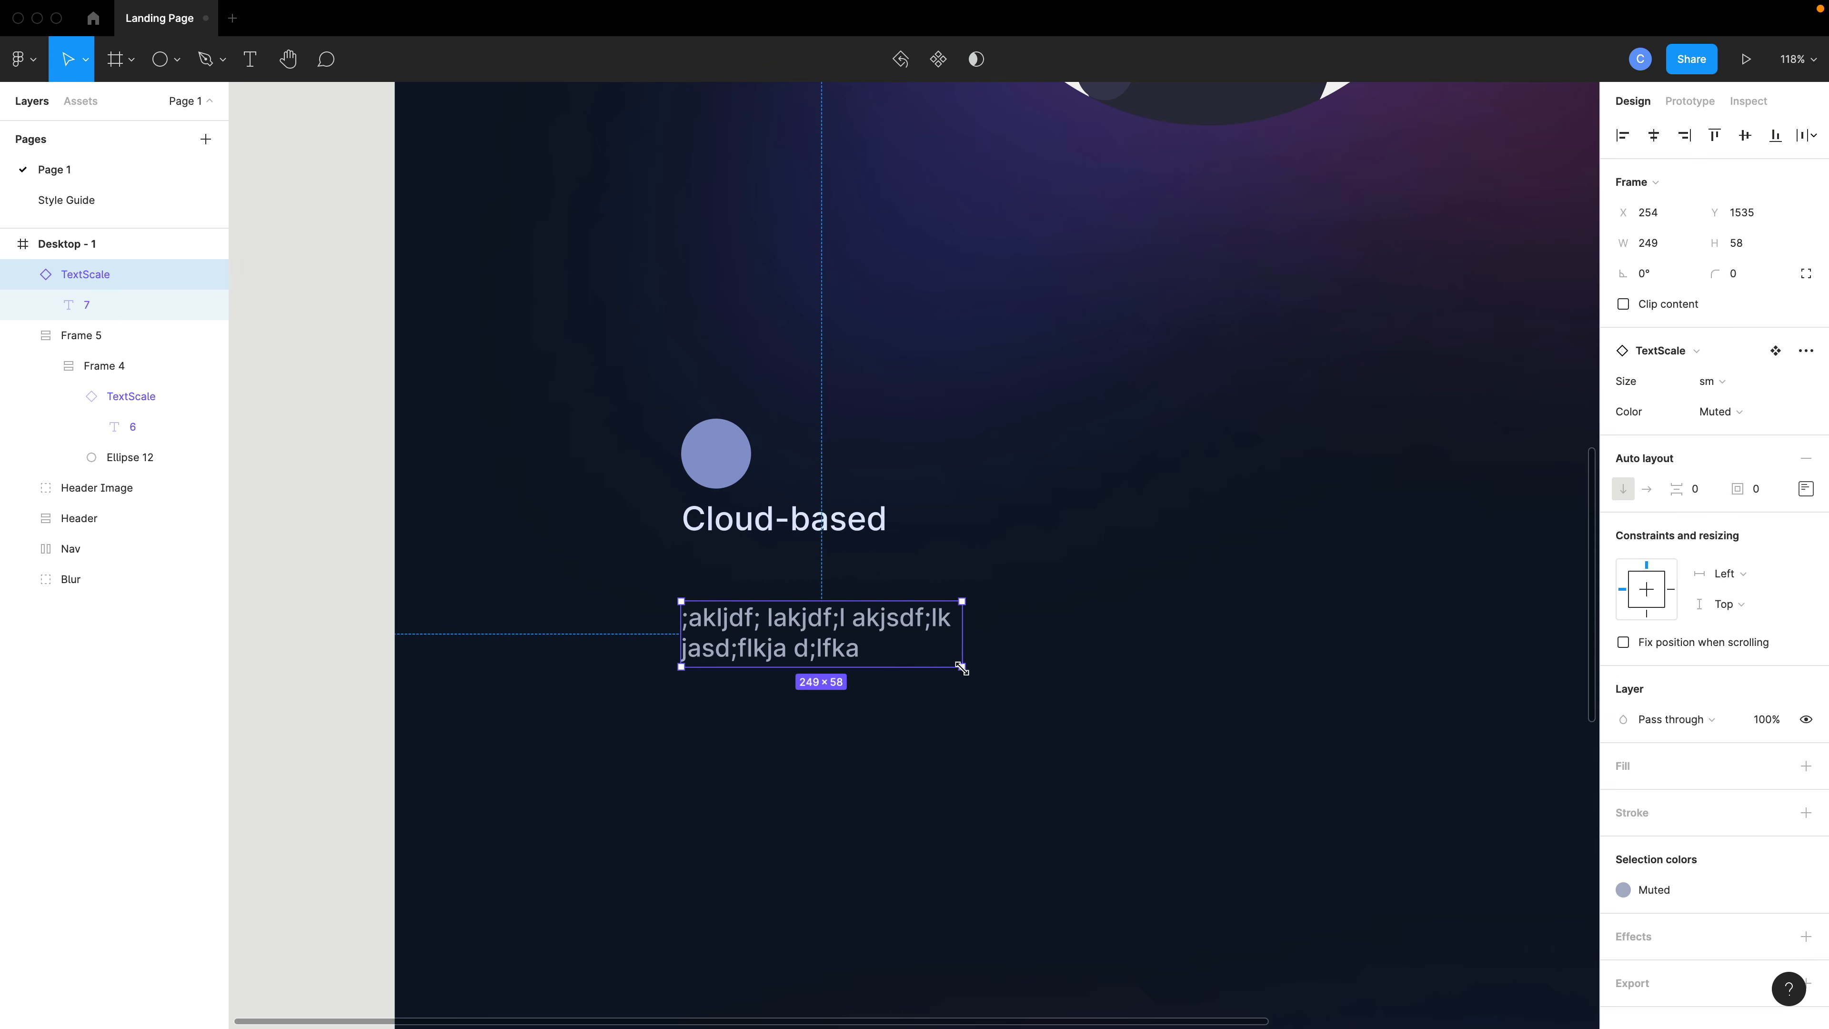
pyautogui.scroll(-5, 940, 660)
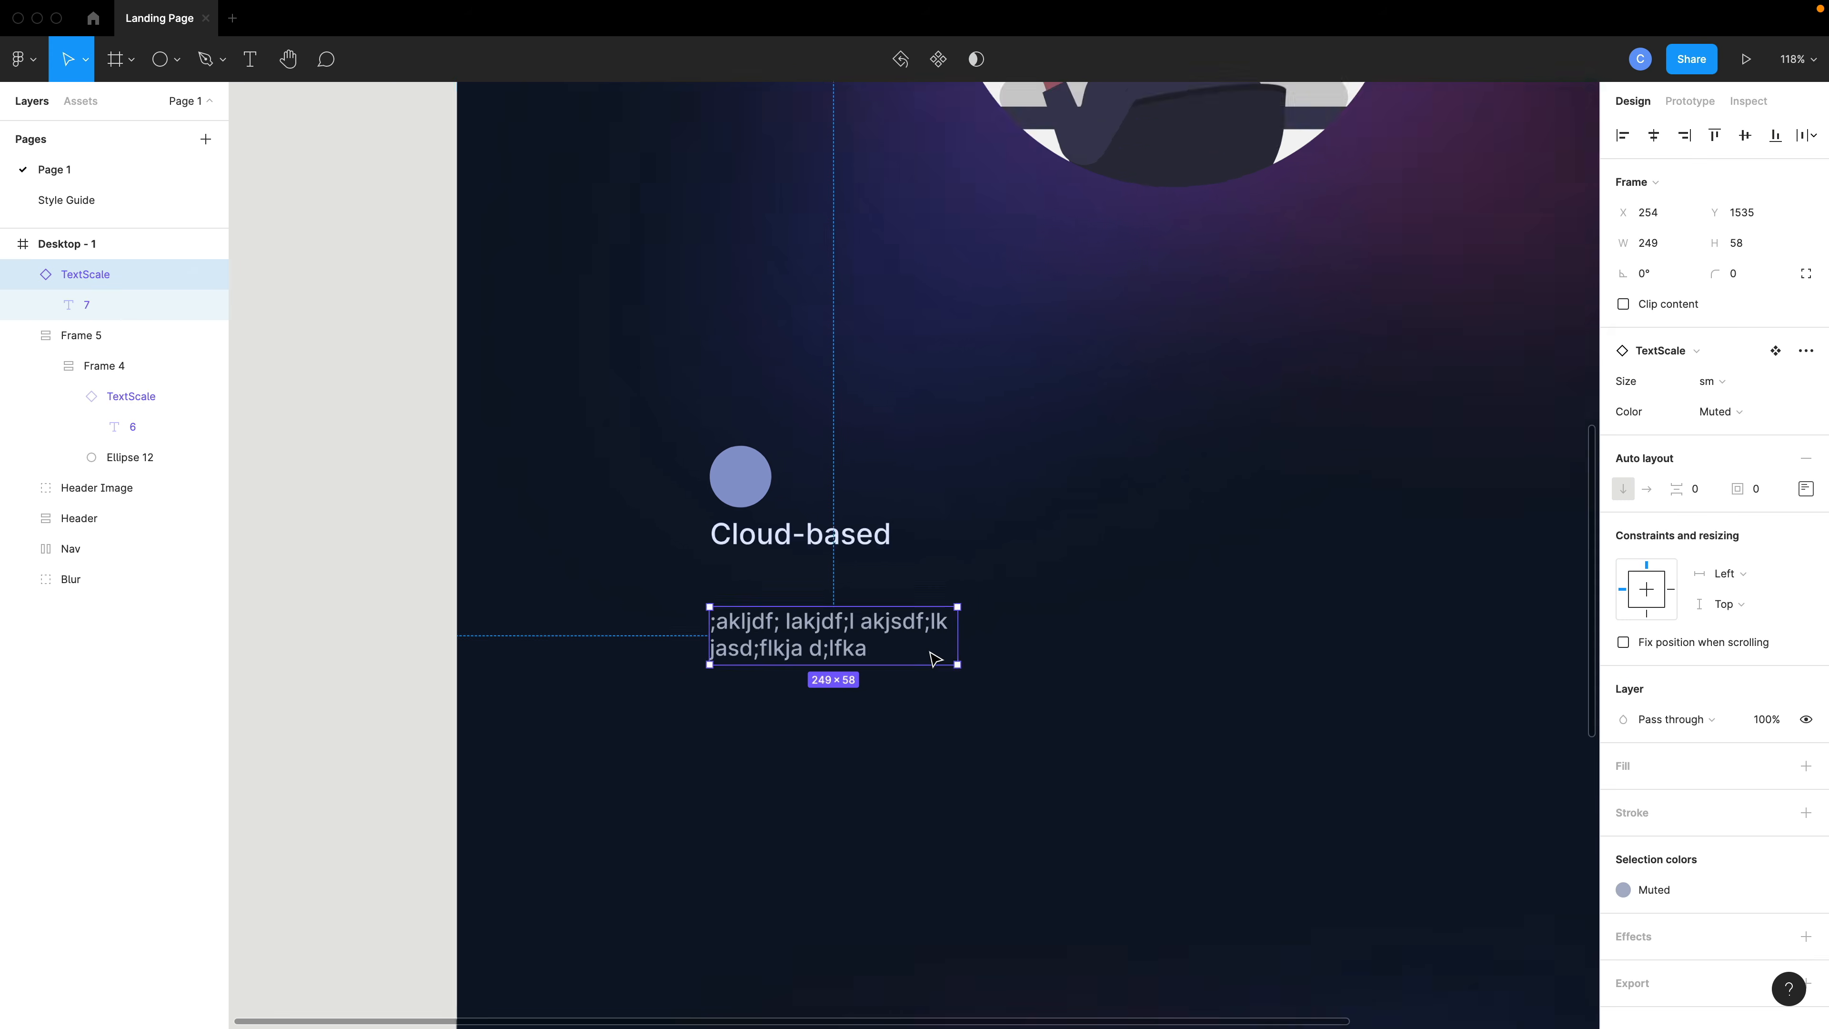
pyautogui.moveTo(1037, 686); pyautogui.dragTo(743, 478)
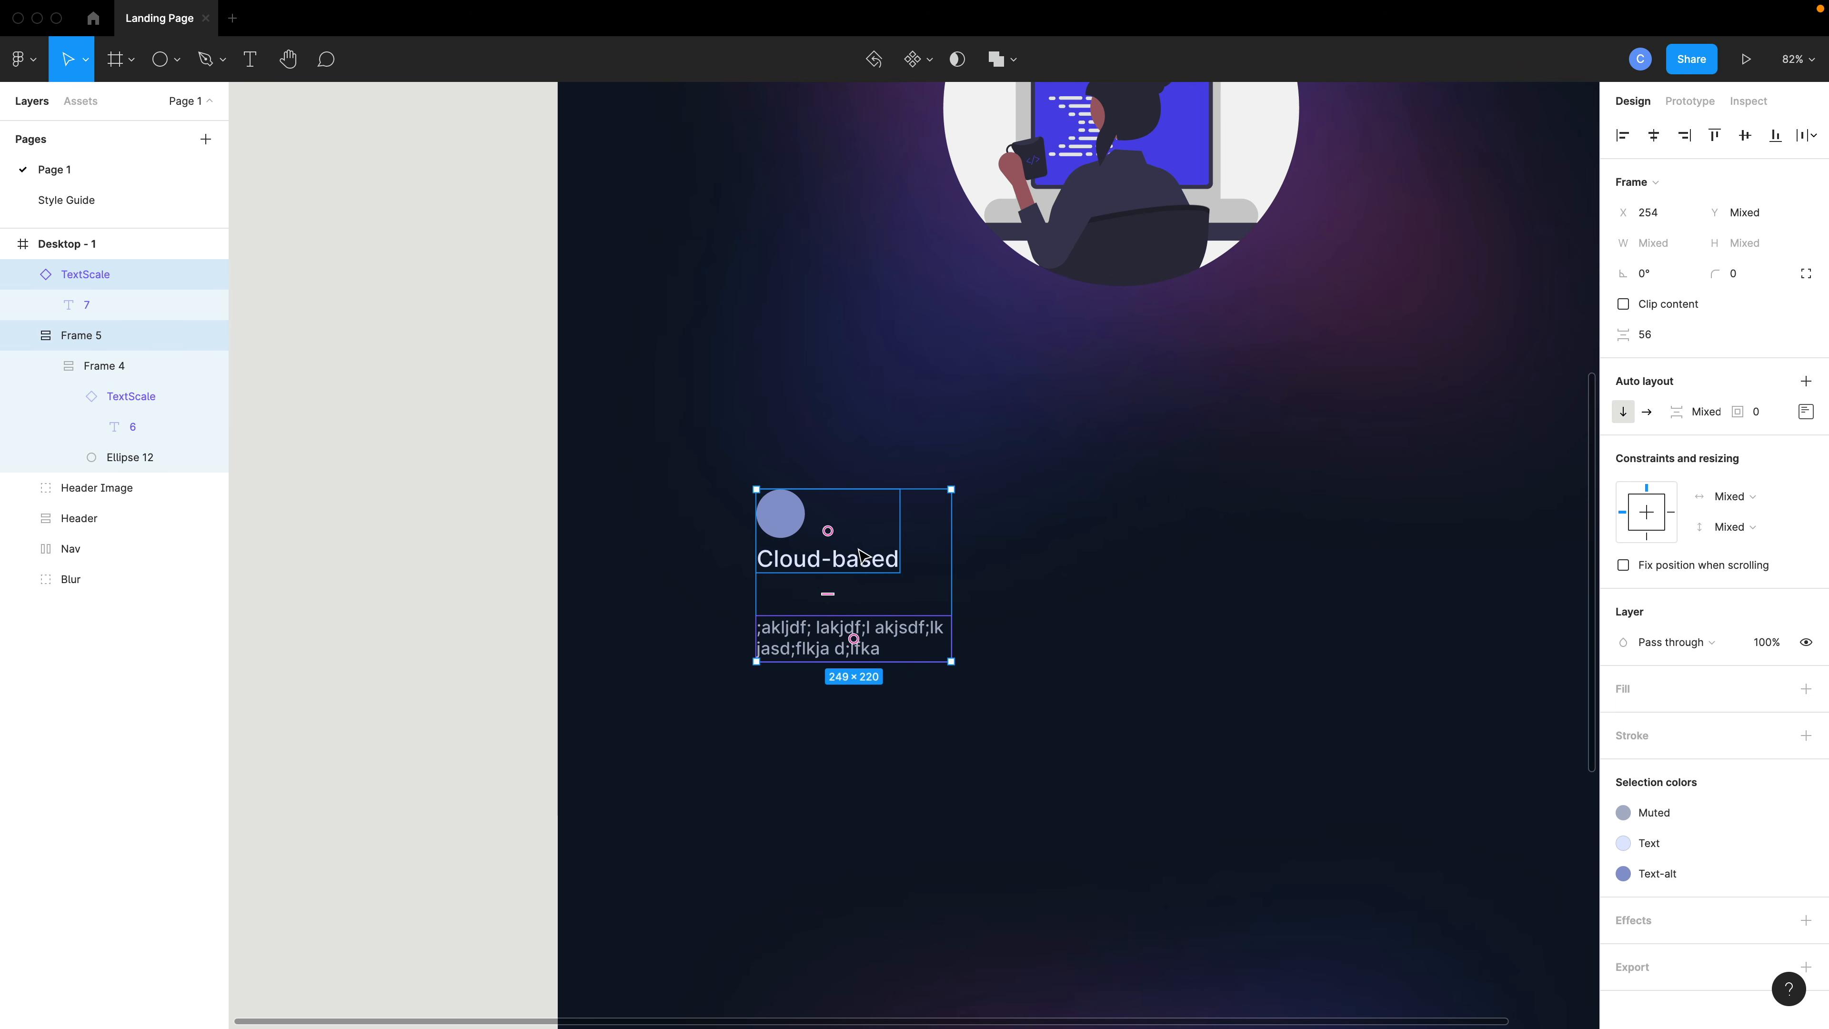
pyautogui.hotkey('shift', 'a')
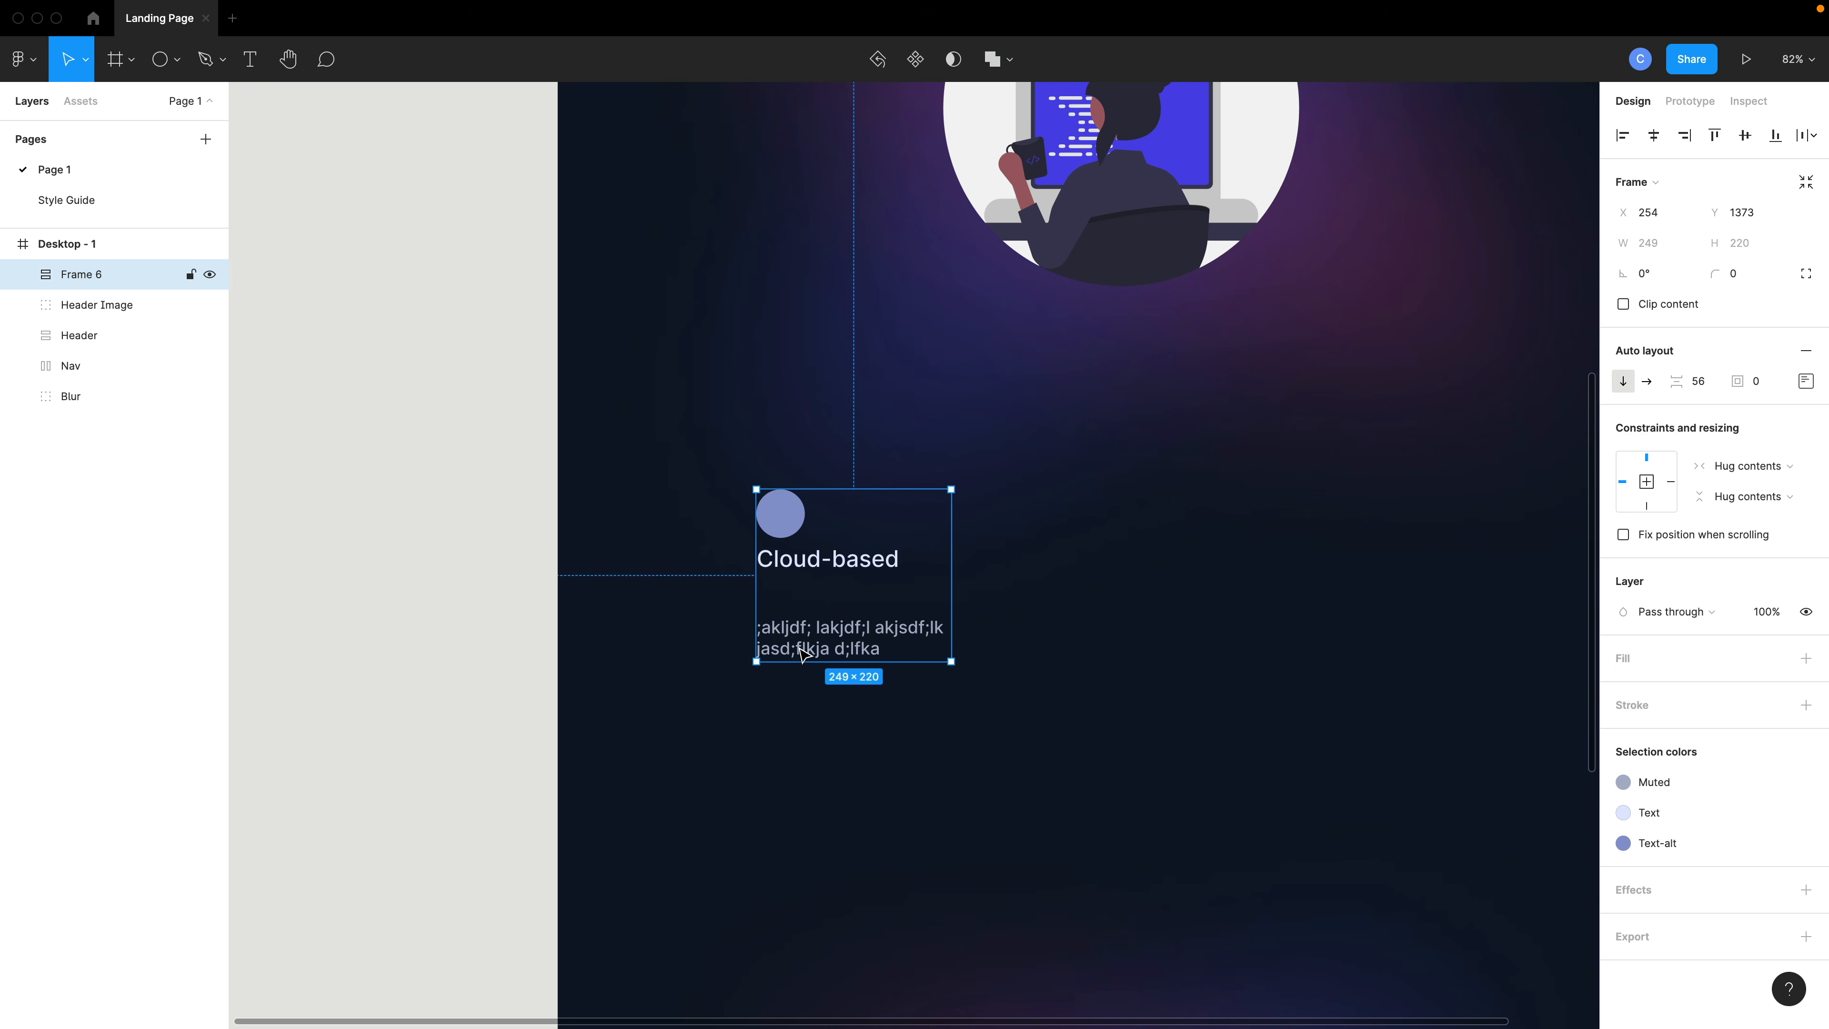
pyautogui.hotkey('ctrl', 'z')
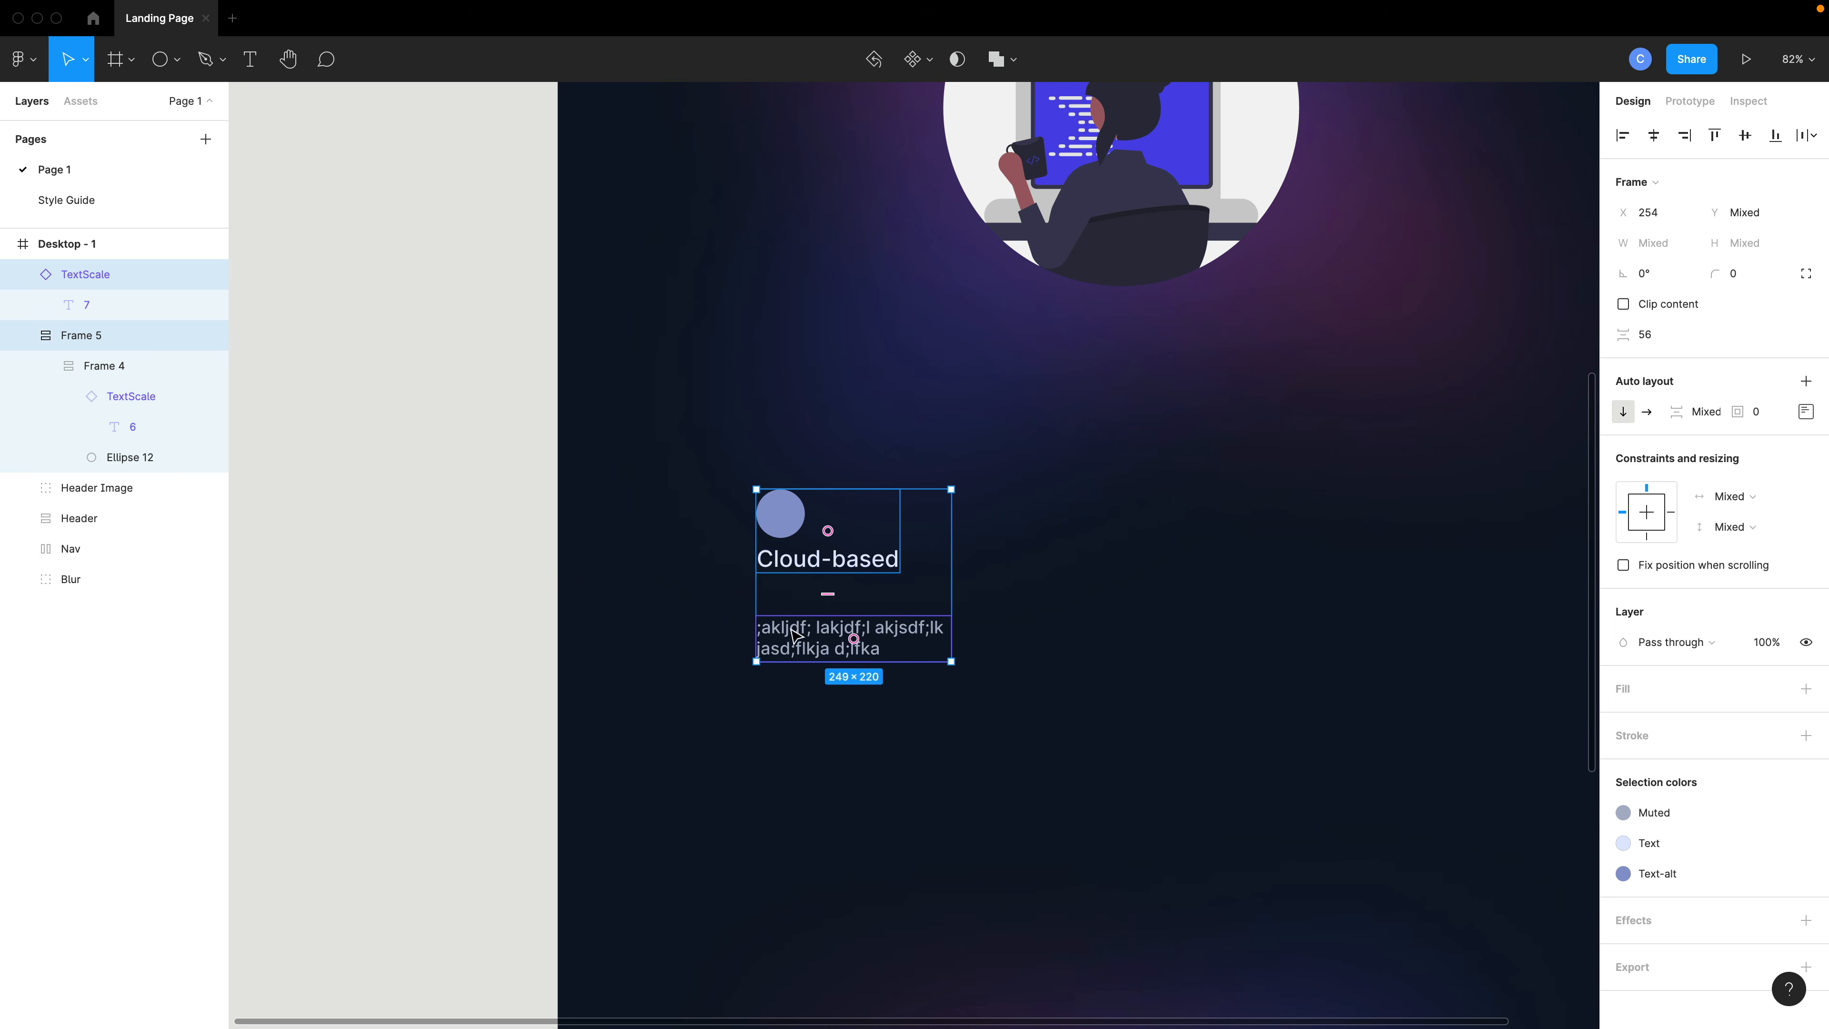
# - Move the placeholder text instance into the feature frame, below the icon and heading group
pyautogui.click(46, 367)
pyautogui.click(115, 369)
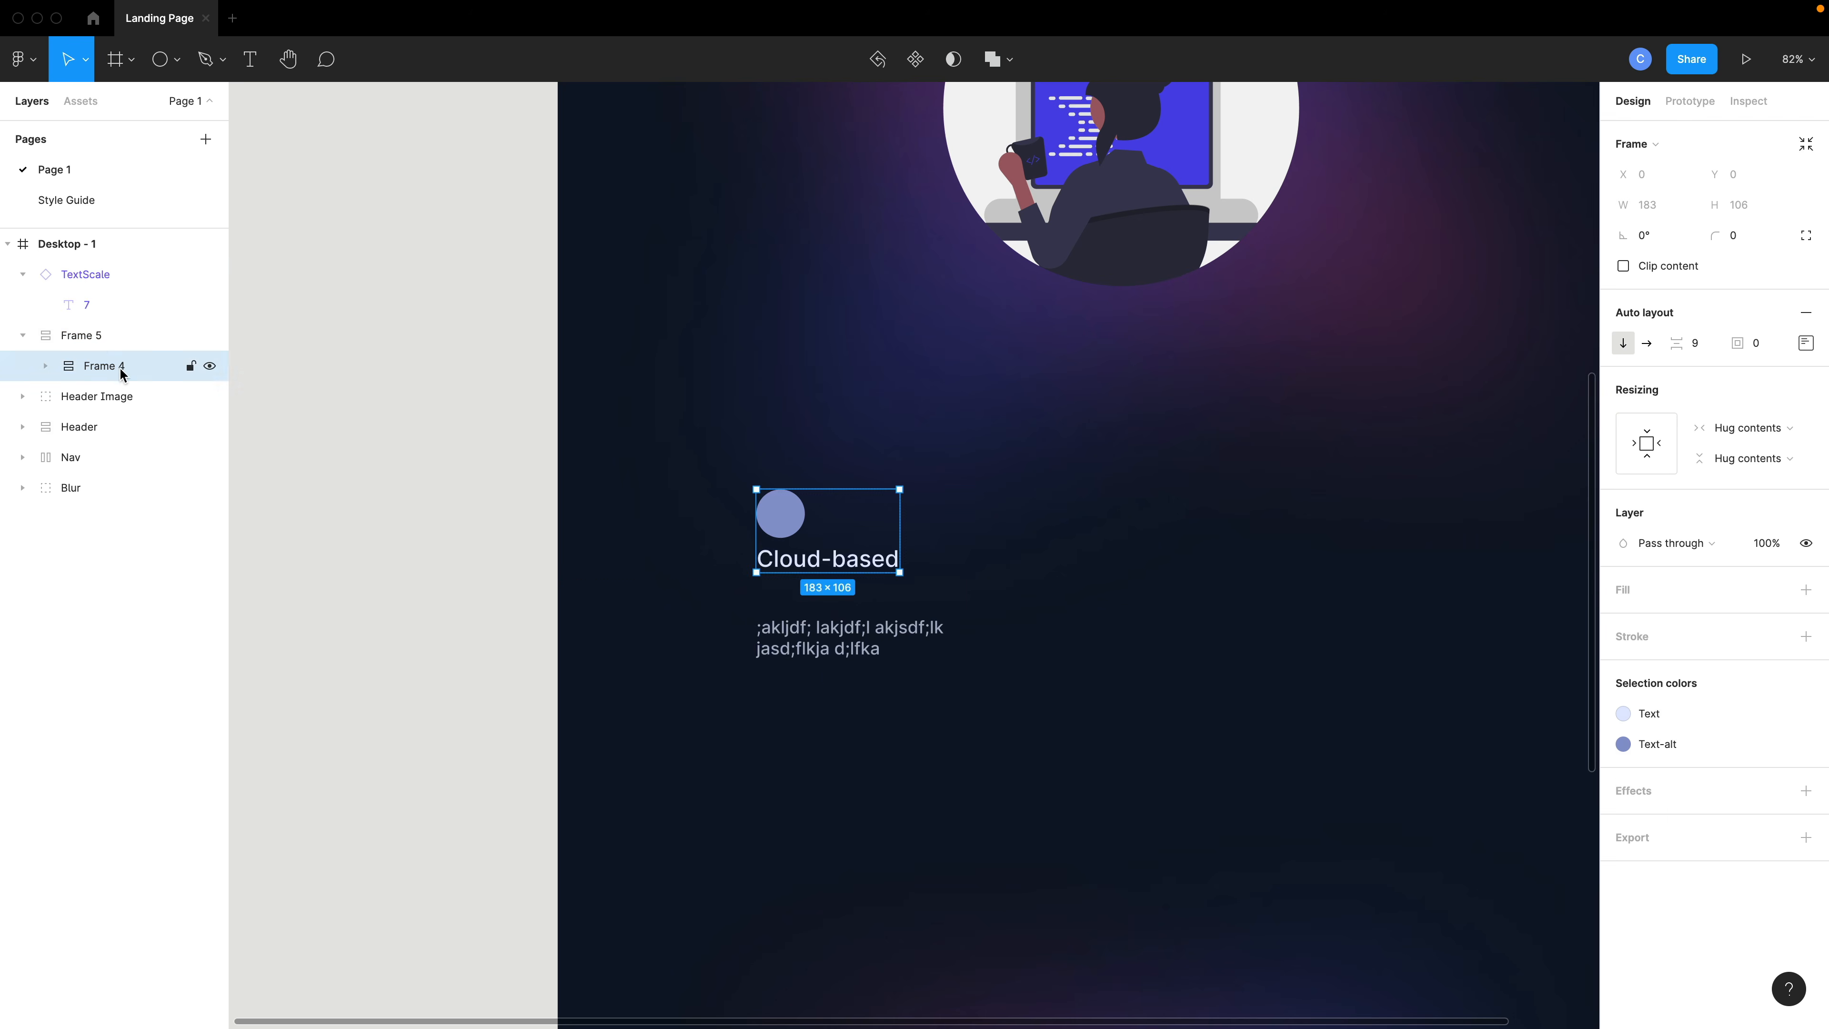
pyautogui.click(93, 337)
pyautogui.moveTo(77, 275); pyautogui.dragTo(98, 354)
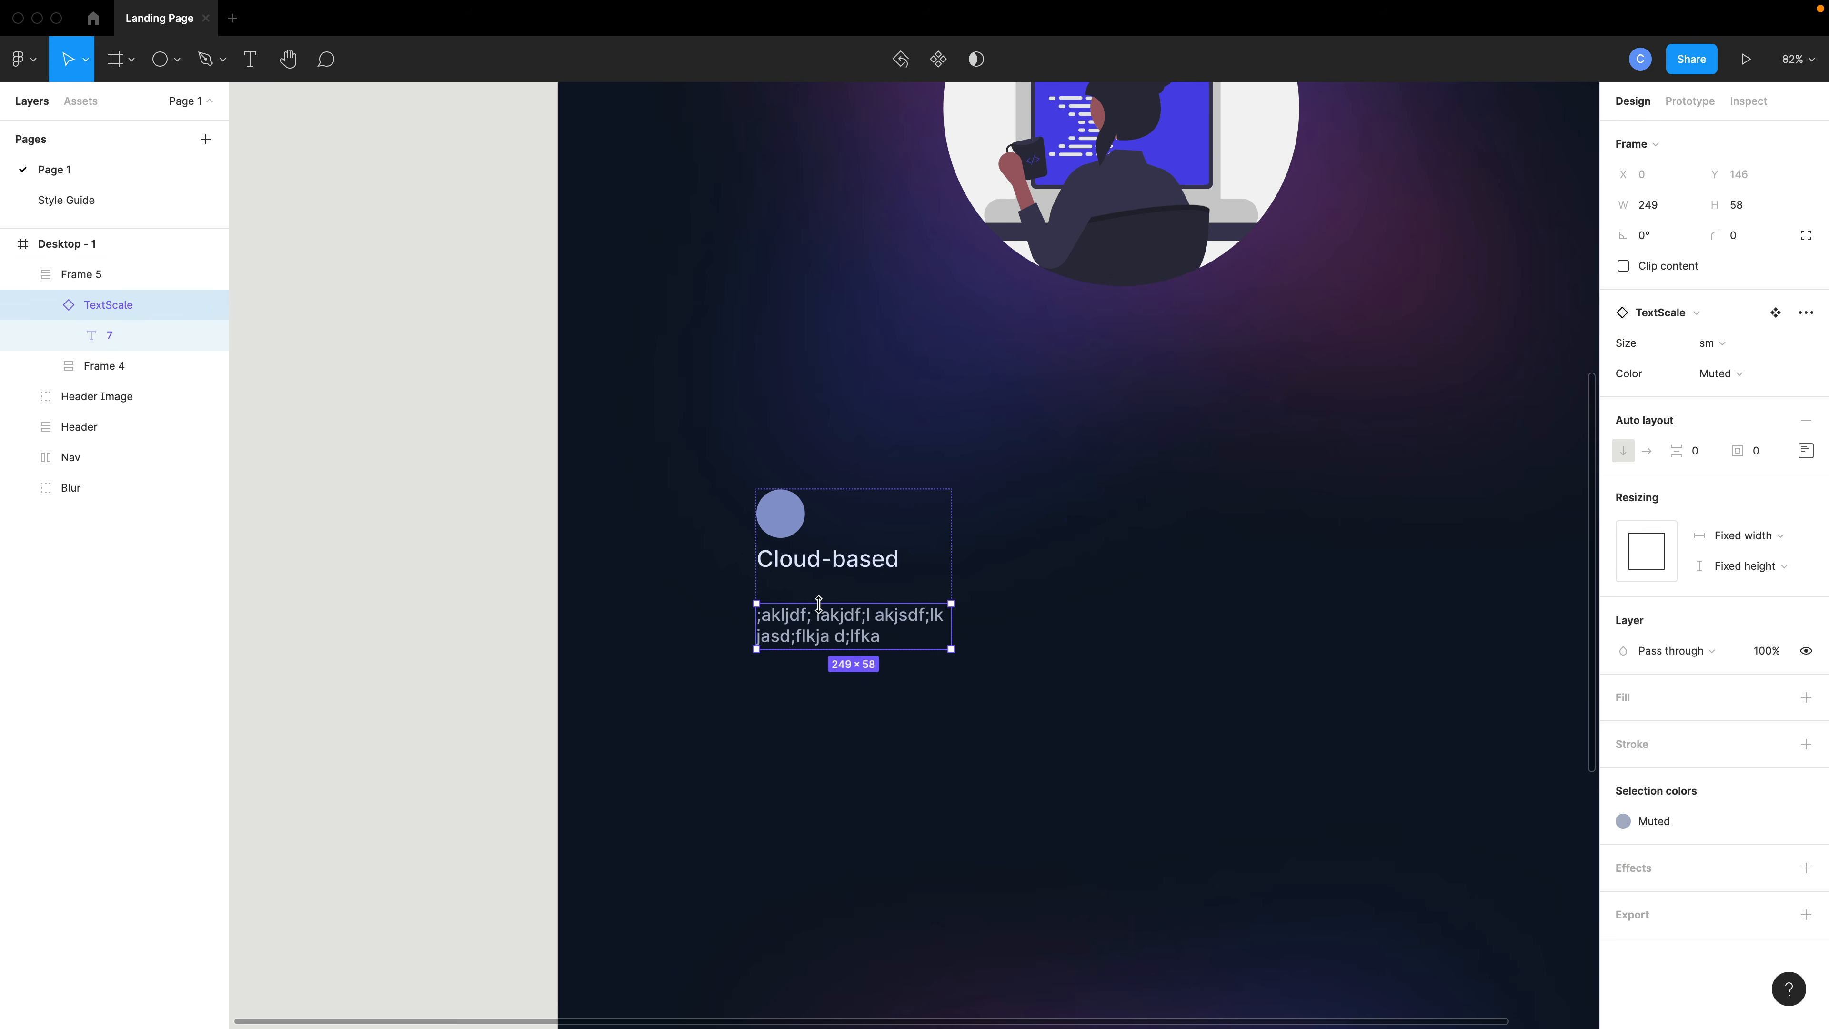
pyautogui.click(84, 279)
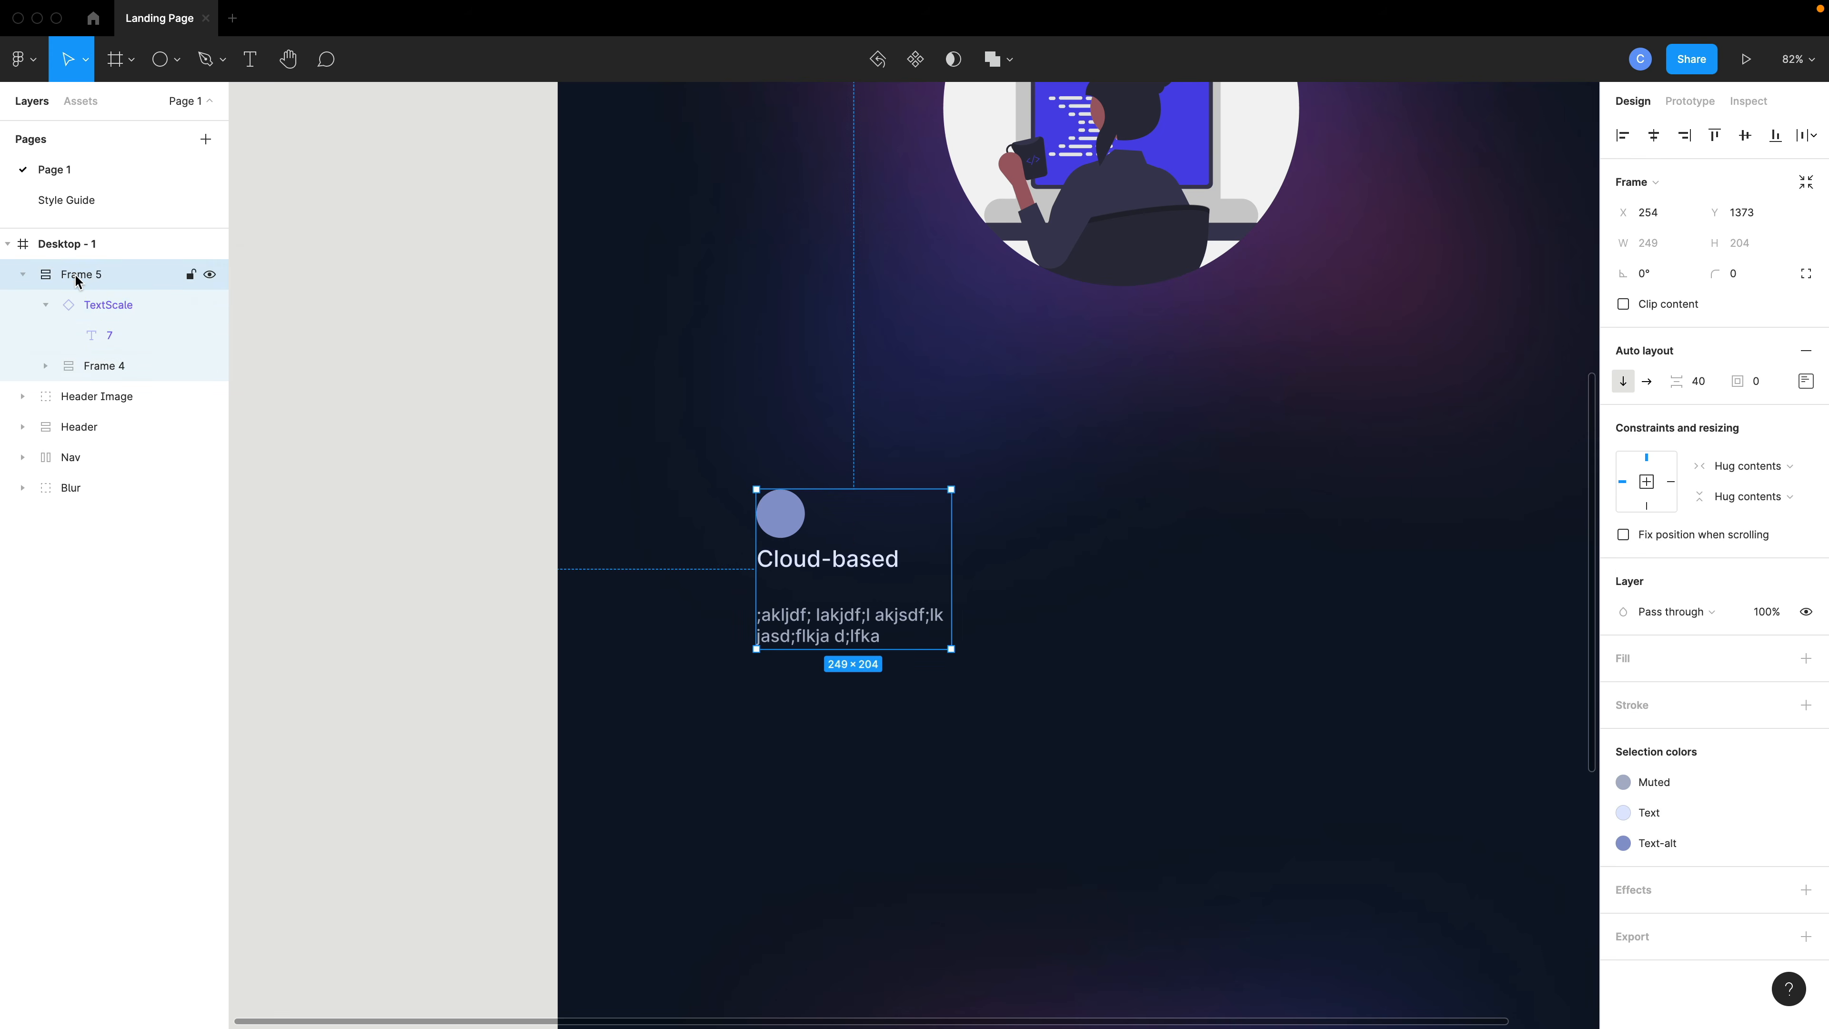
# - Rename the feature frame to Card and collapse it in the layer list
pyautogui.doubleClick(79, 276)
pyautogui.write('Card')
pyautogui.press('Return')
pyautogui.click(14, 274)
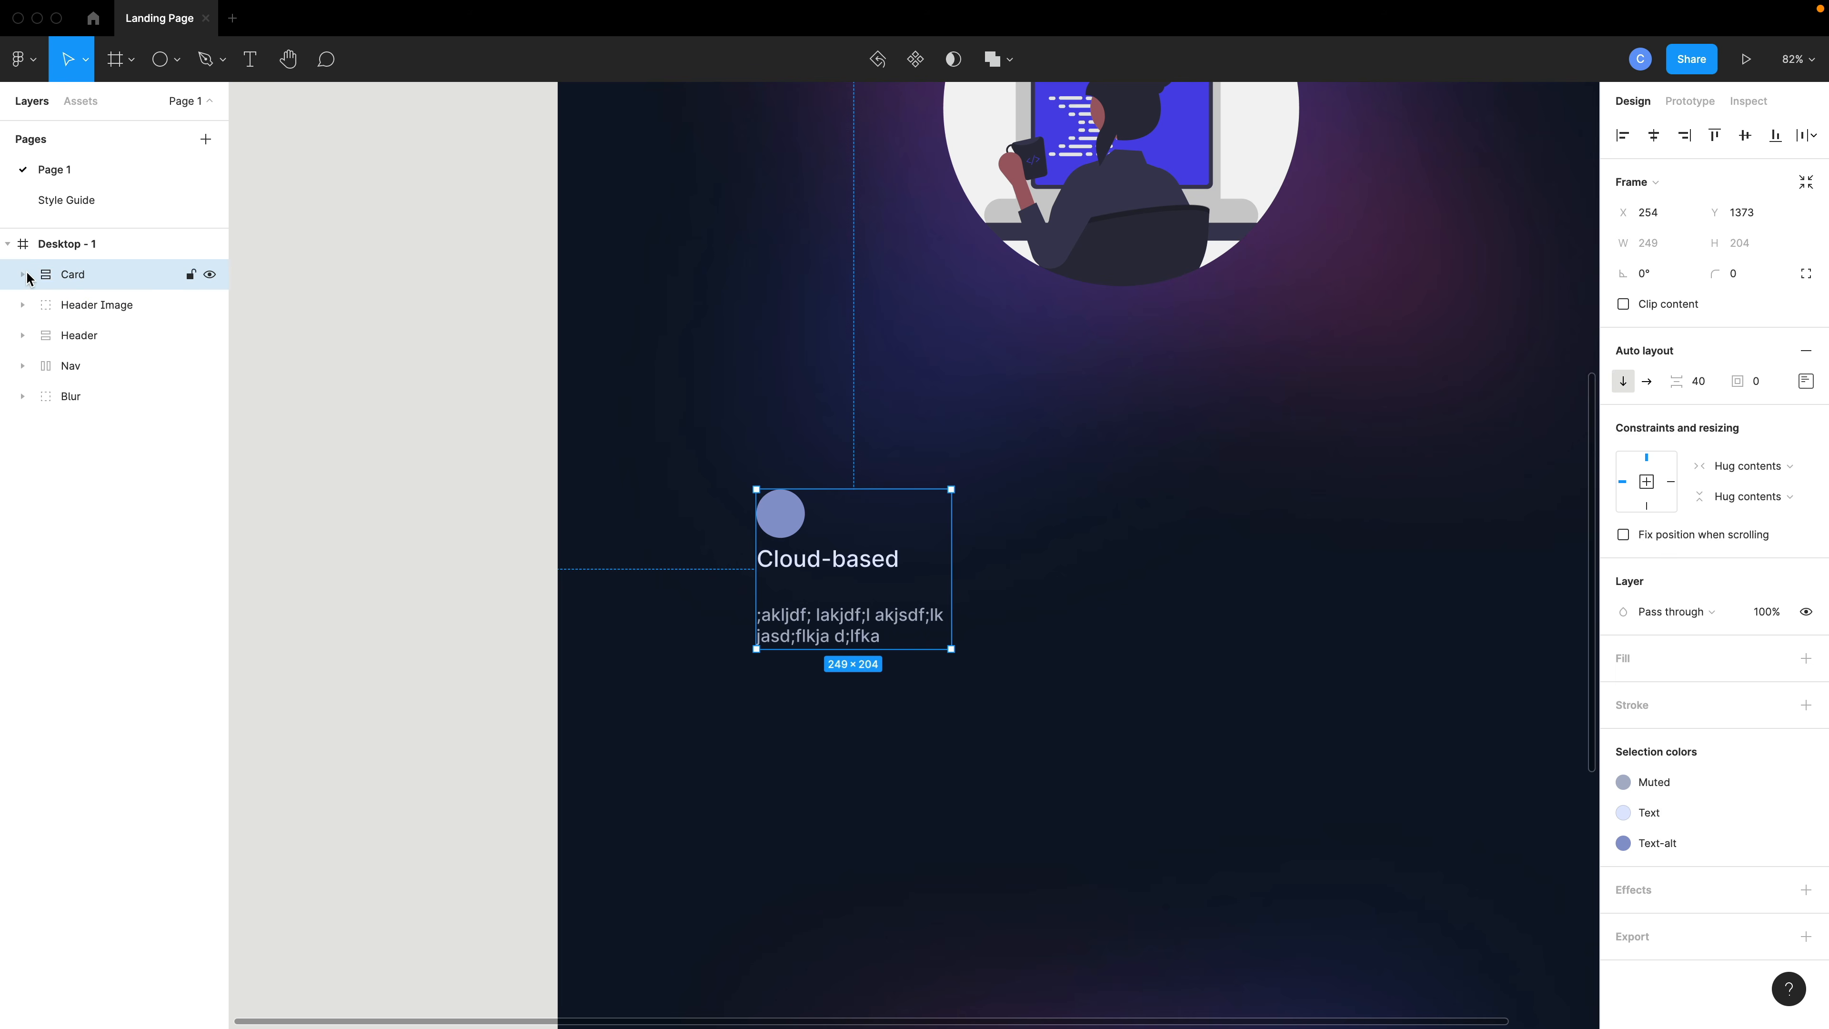
# - Duplicate the card twice to make a row of three cards side by side
pyautogui.click(936, 684)
pyautogui.click(846, 606)
pyautogui.moveTo(846, 606); pyautogui.dragTo(1351, 618)
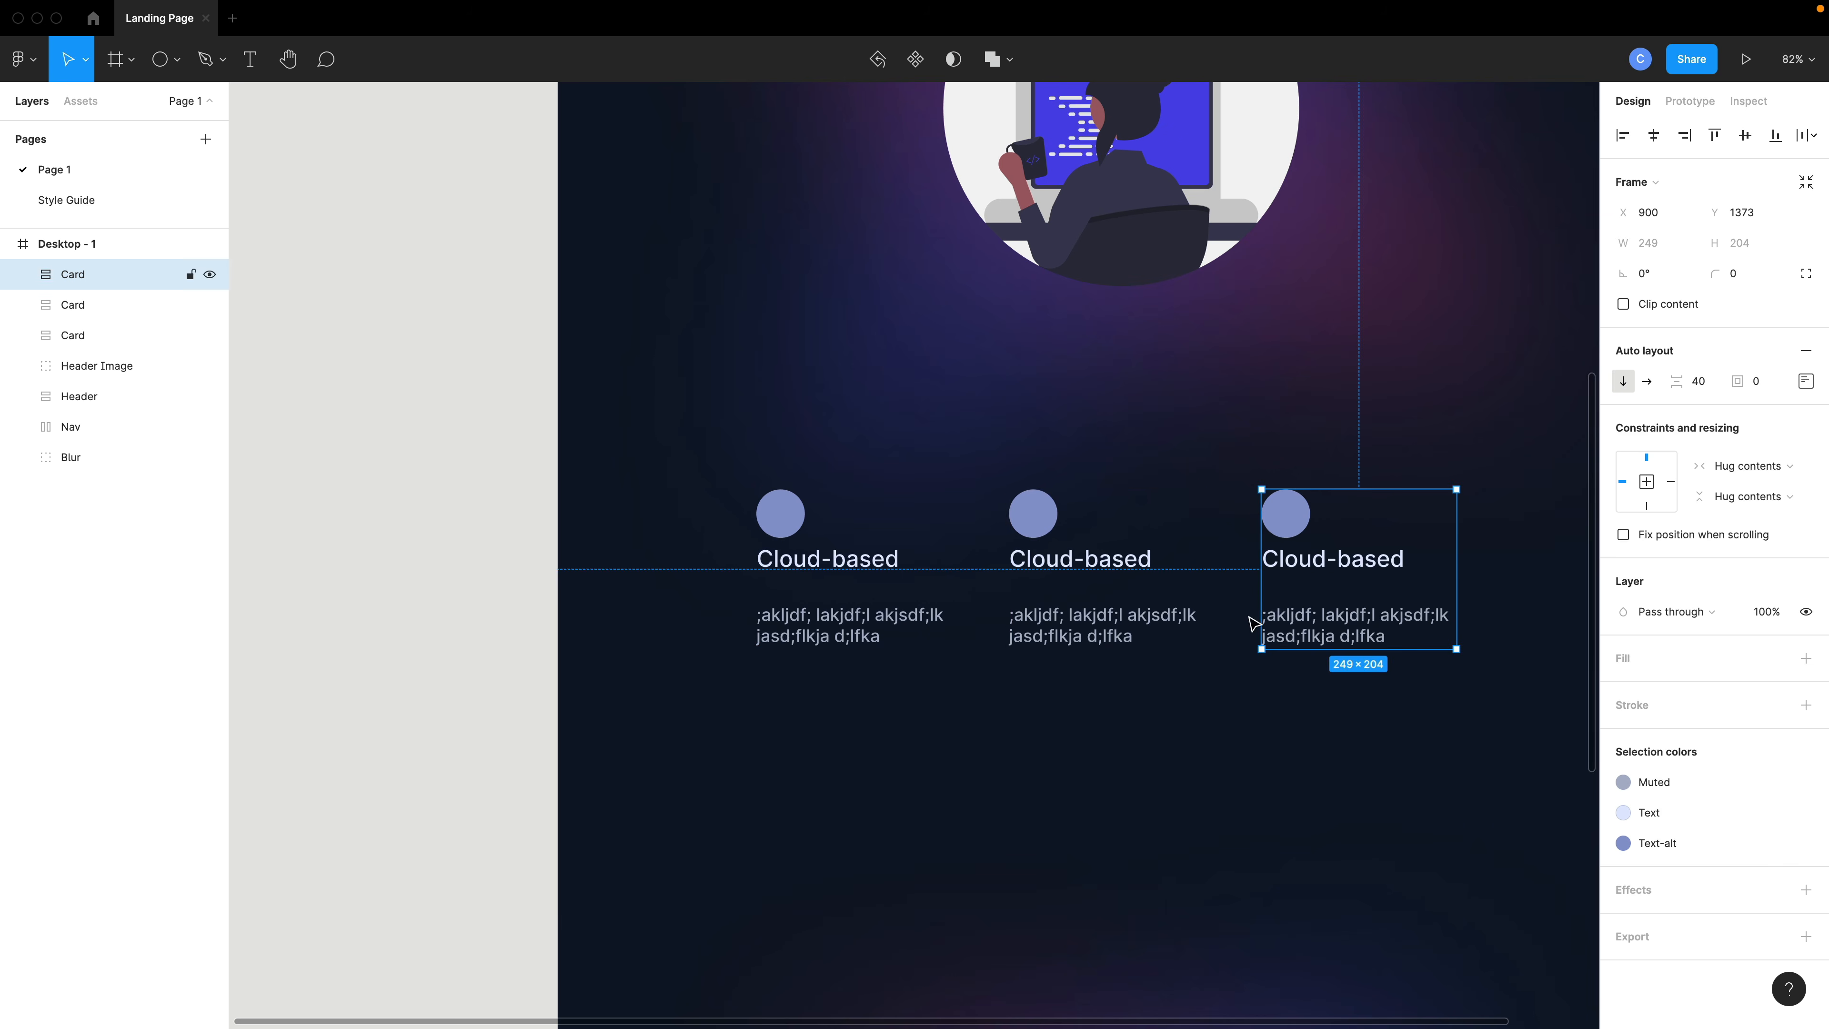
# - Select all three cards and wrap them in a horizontal auto layout frame
pyautogui.keyDown('shift'); pyautogui.click(1122, 620); pyautogui.keyUp('shift')
pyautogui.keyDown('shift'); pyautogui.click(834, 613); pyautogui.keyUp('shift')
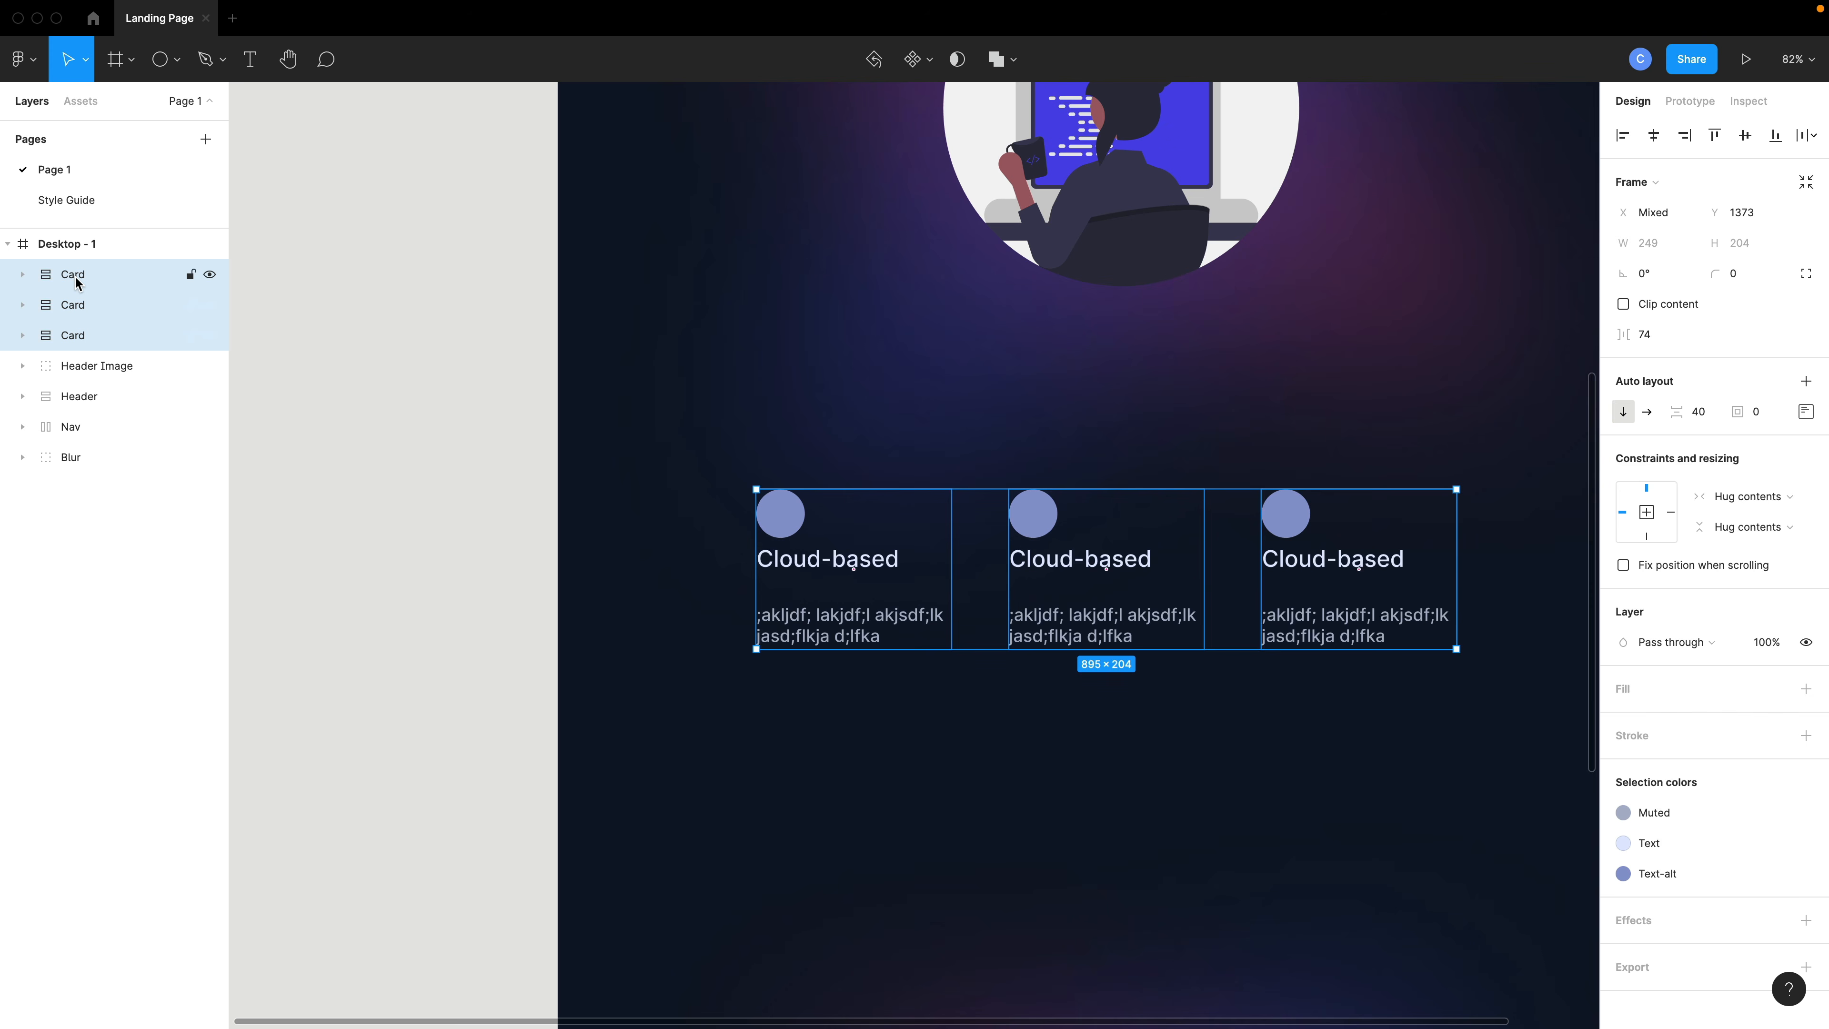
pyautogui.hotkey('shift', 'a')
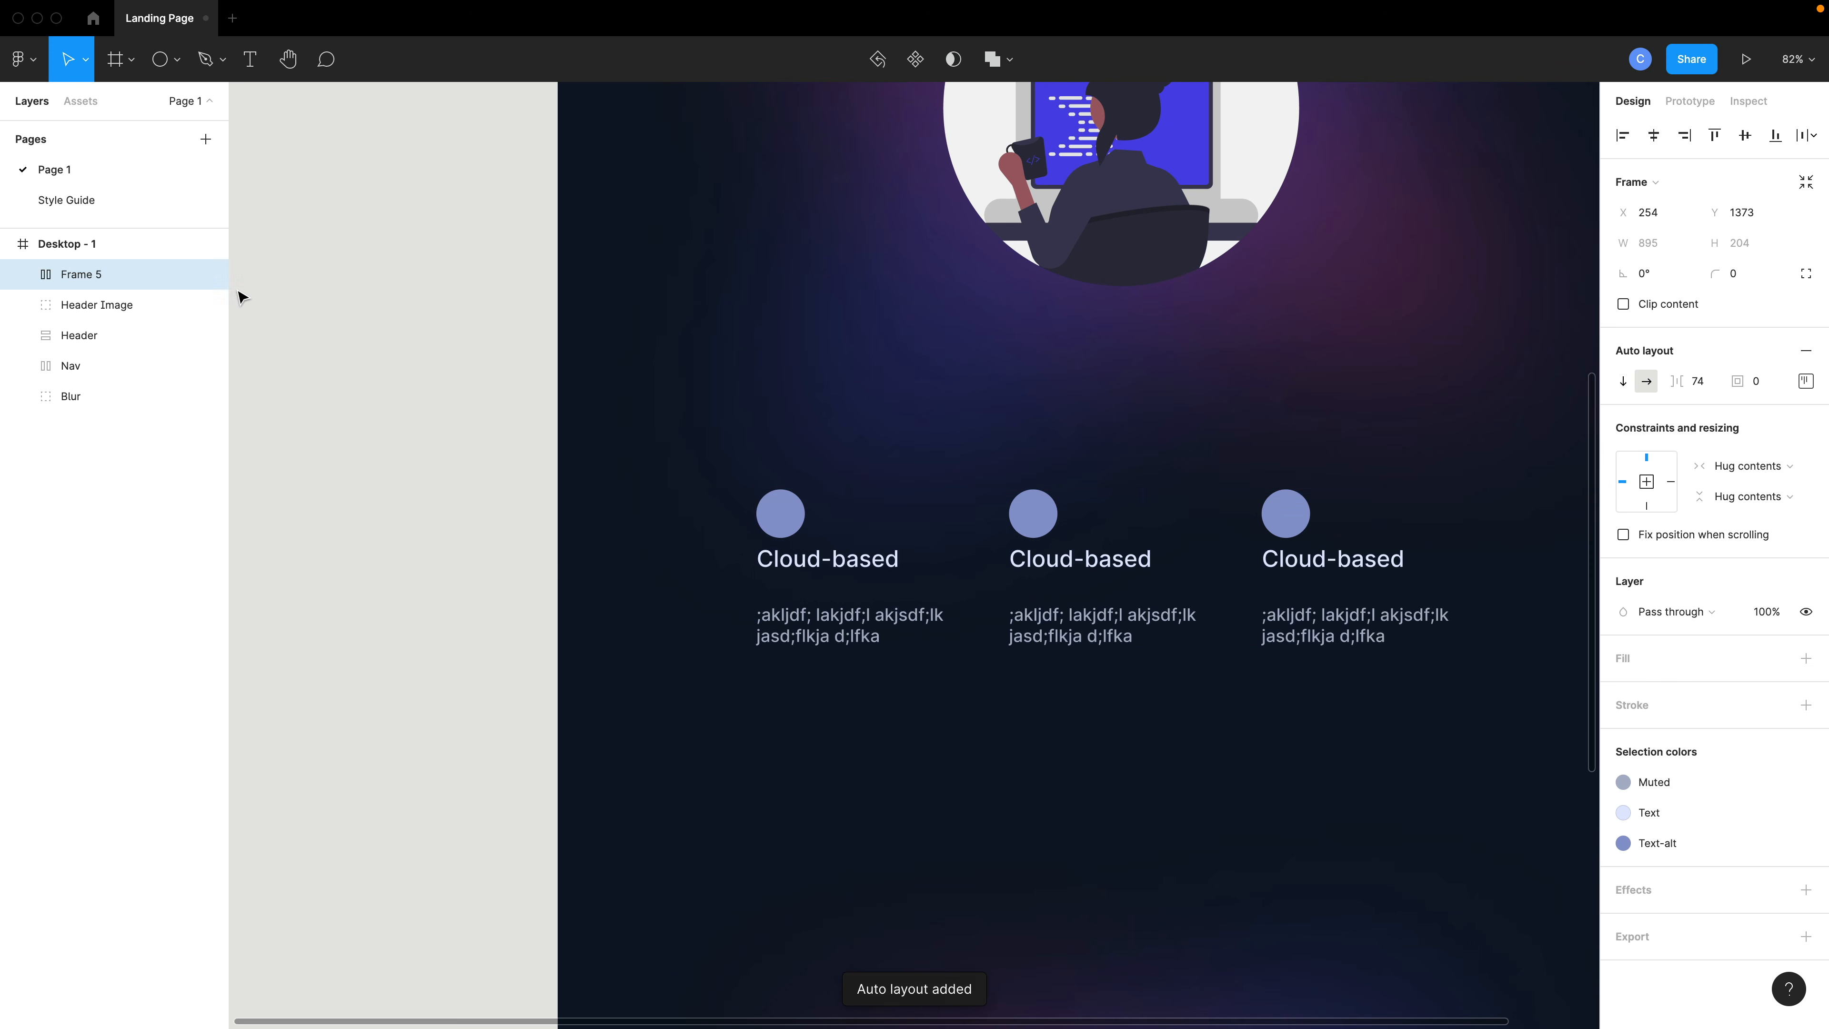
# - Set the card row's item spacing to 89 and center-align its contents
pyautogui.hscroll(5, 1155, 645)
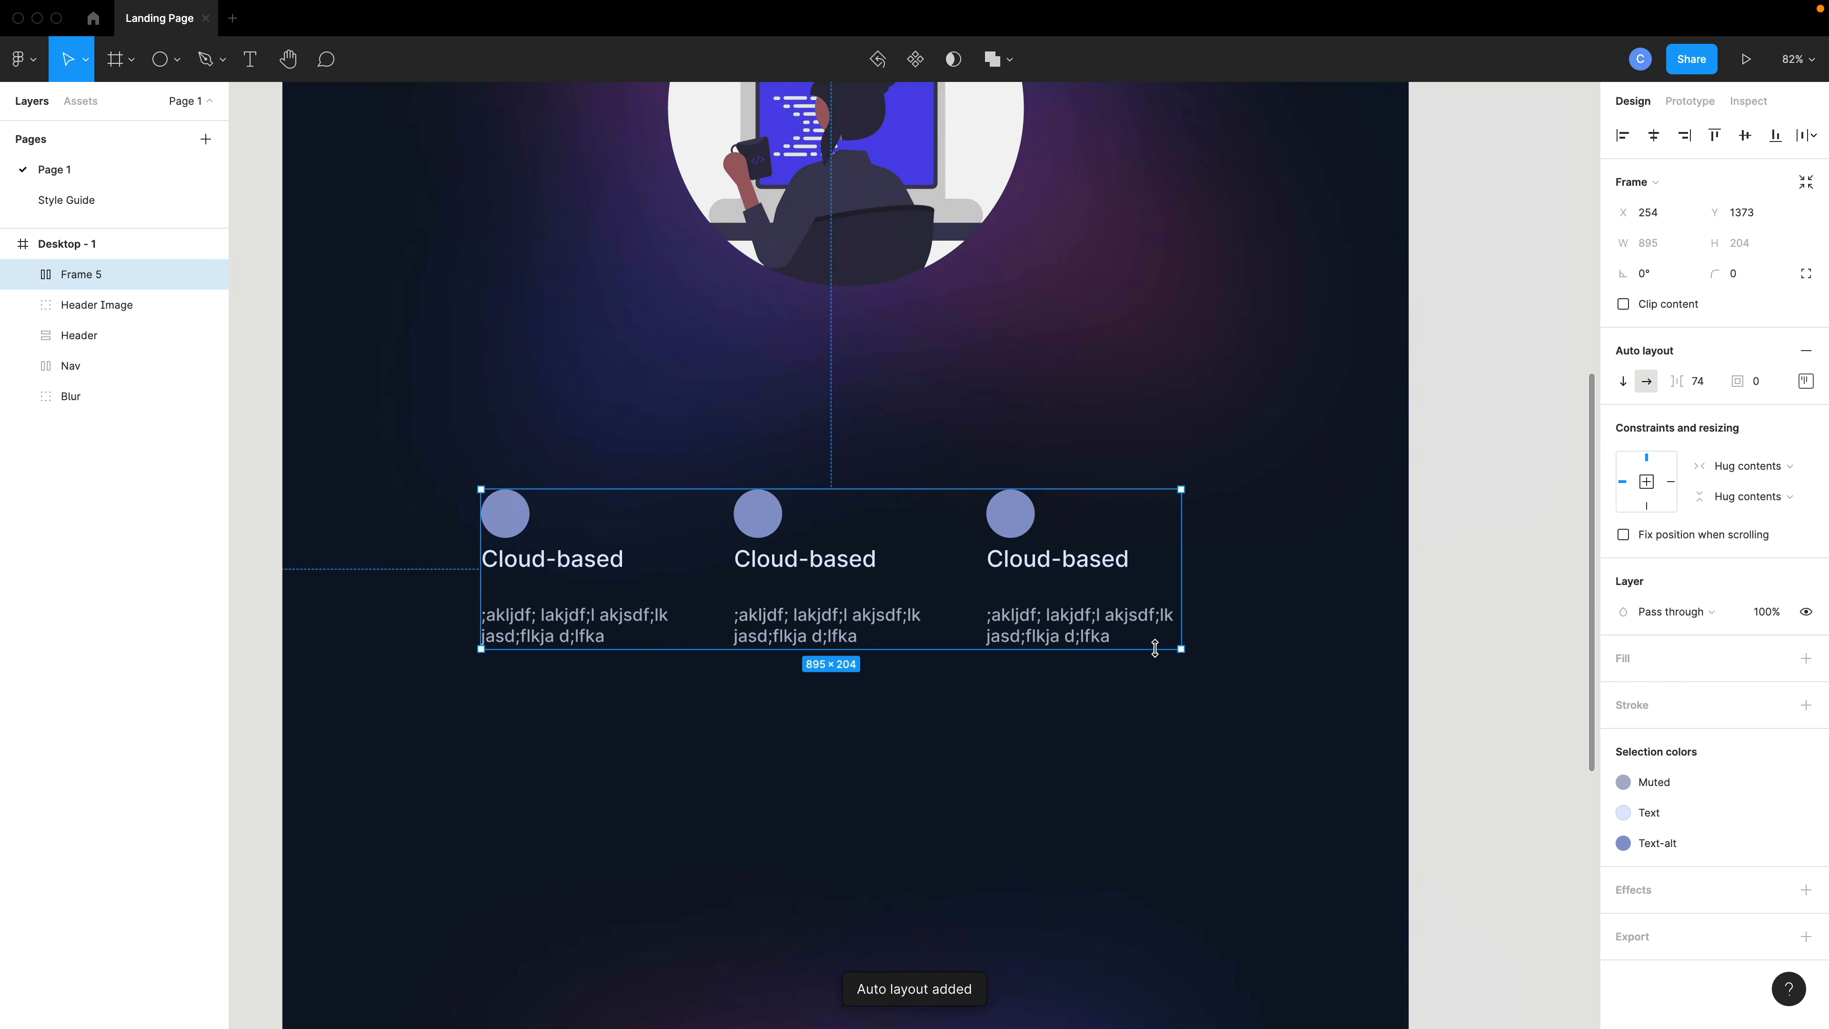
pyautogui.moveTo(1684, 382)
pyautogui.mouseDown()
pyautogui.moveTo(1665, 384)
pyautogui.moveTo(1734, 384)
pyautogui.moveTo(1619, 384)
pyautogui.moveTo(1711, 388)
pyautogui.mouseUp()
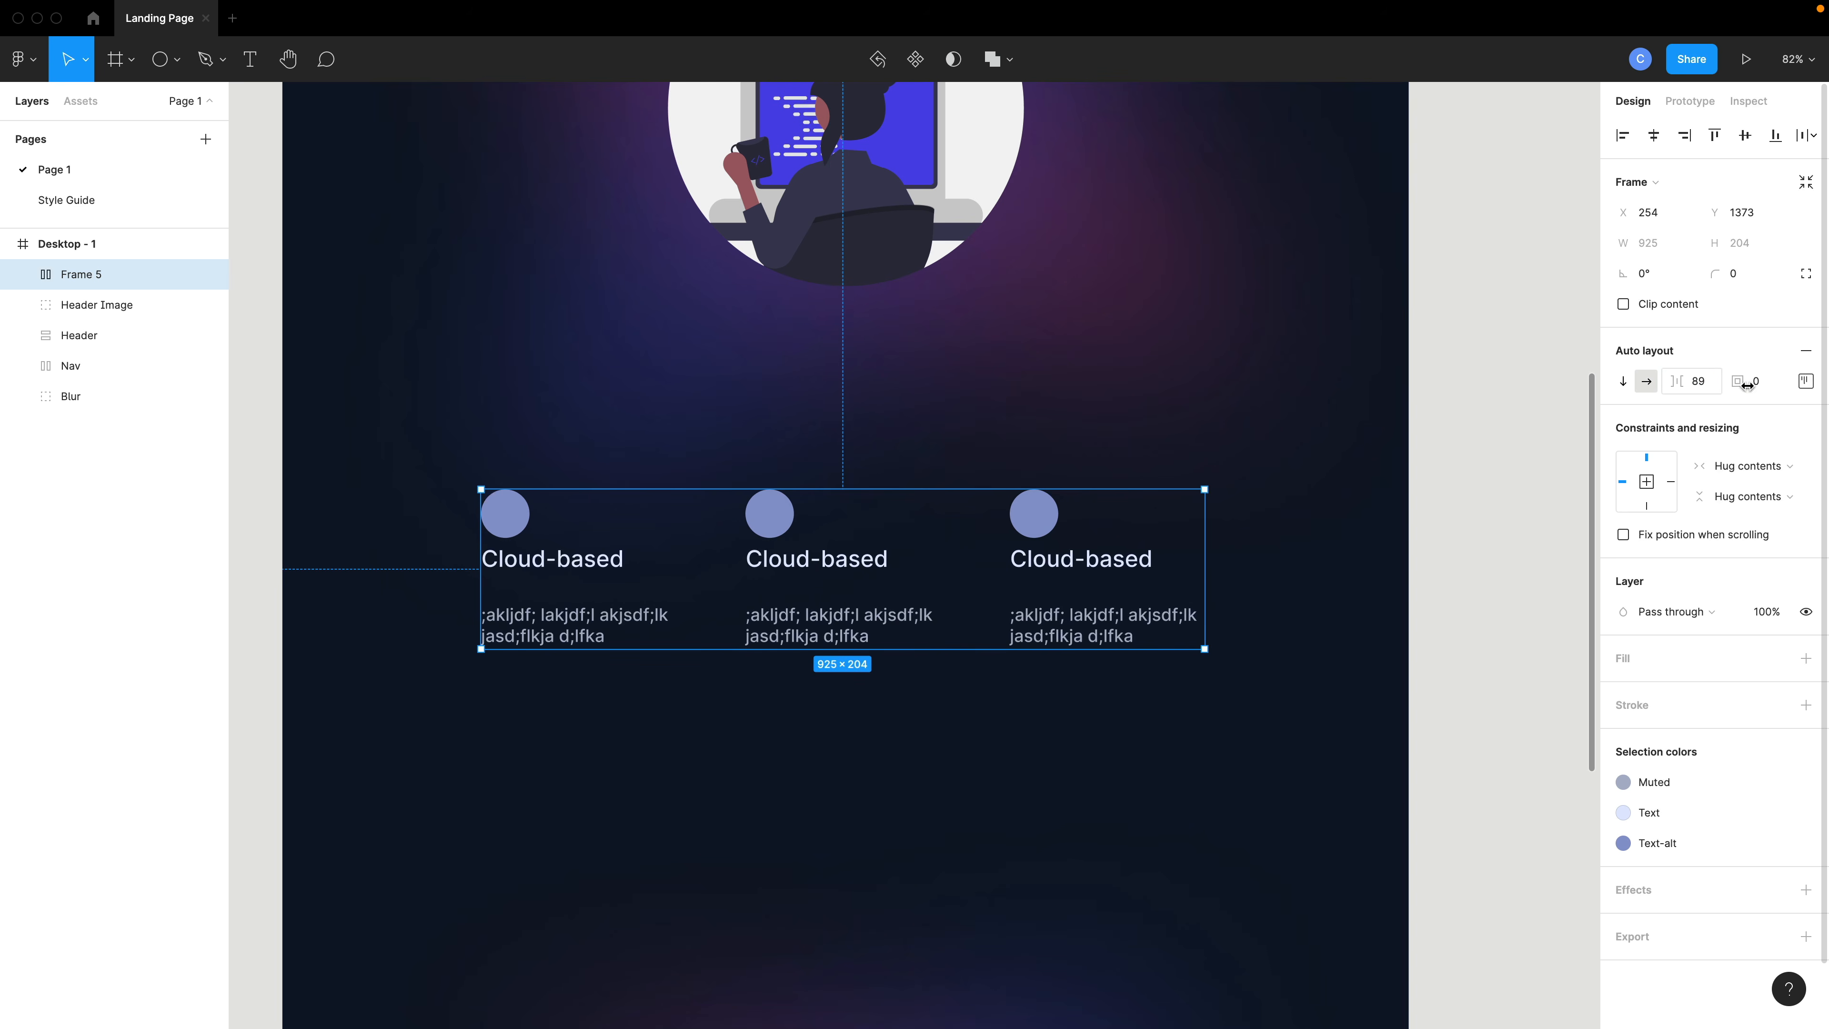
pyautogui.click(1807, 380)
pyautogui.click(1743, 489)
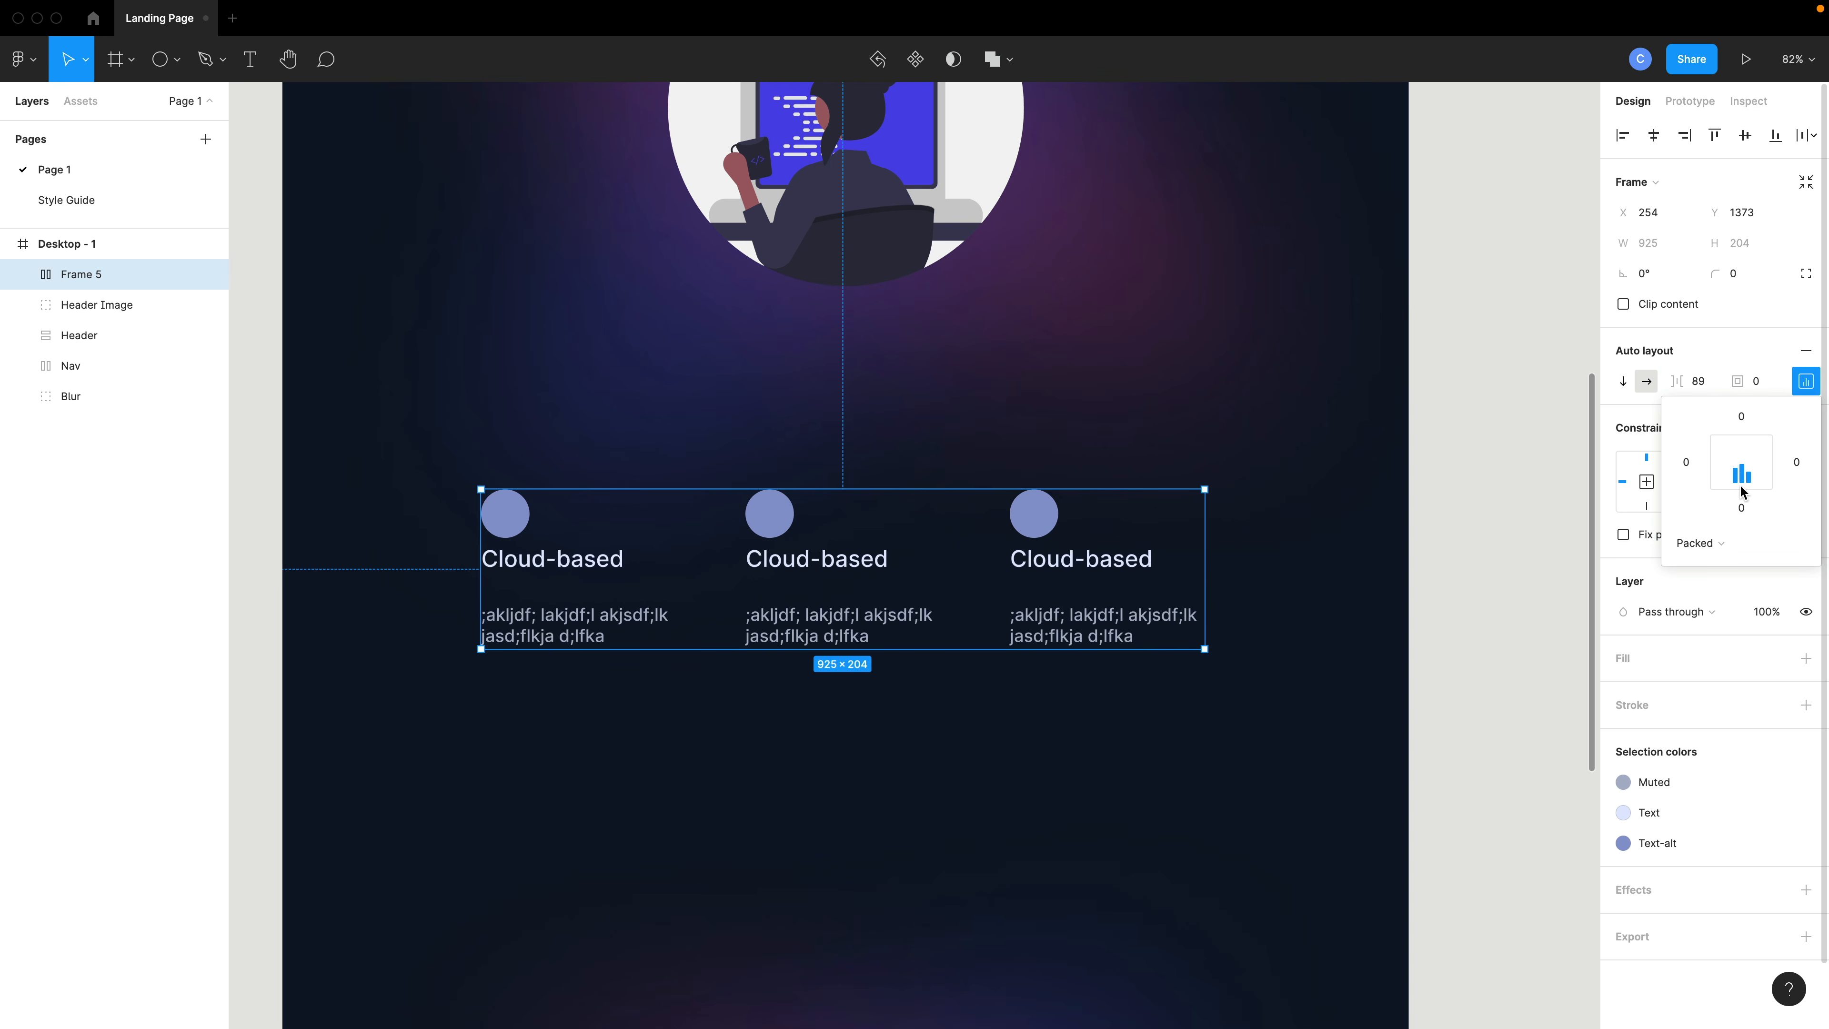
pyautogui.click(1741, 463)
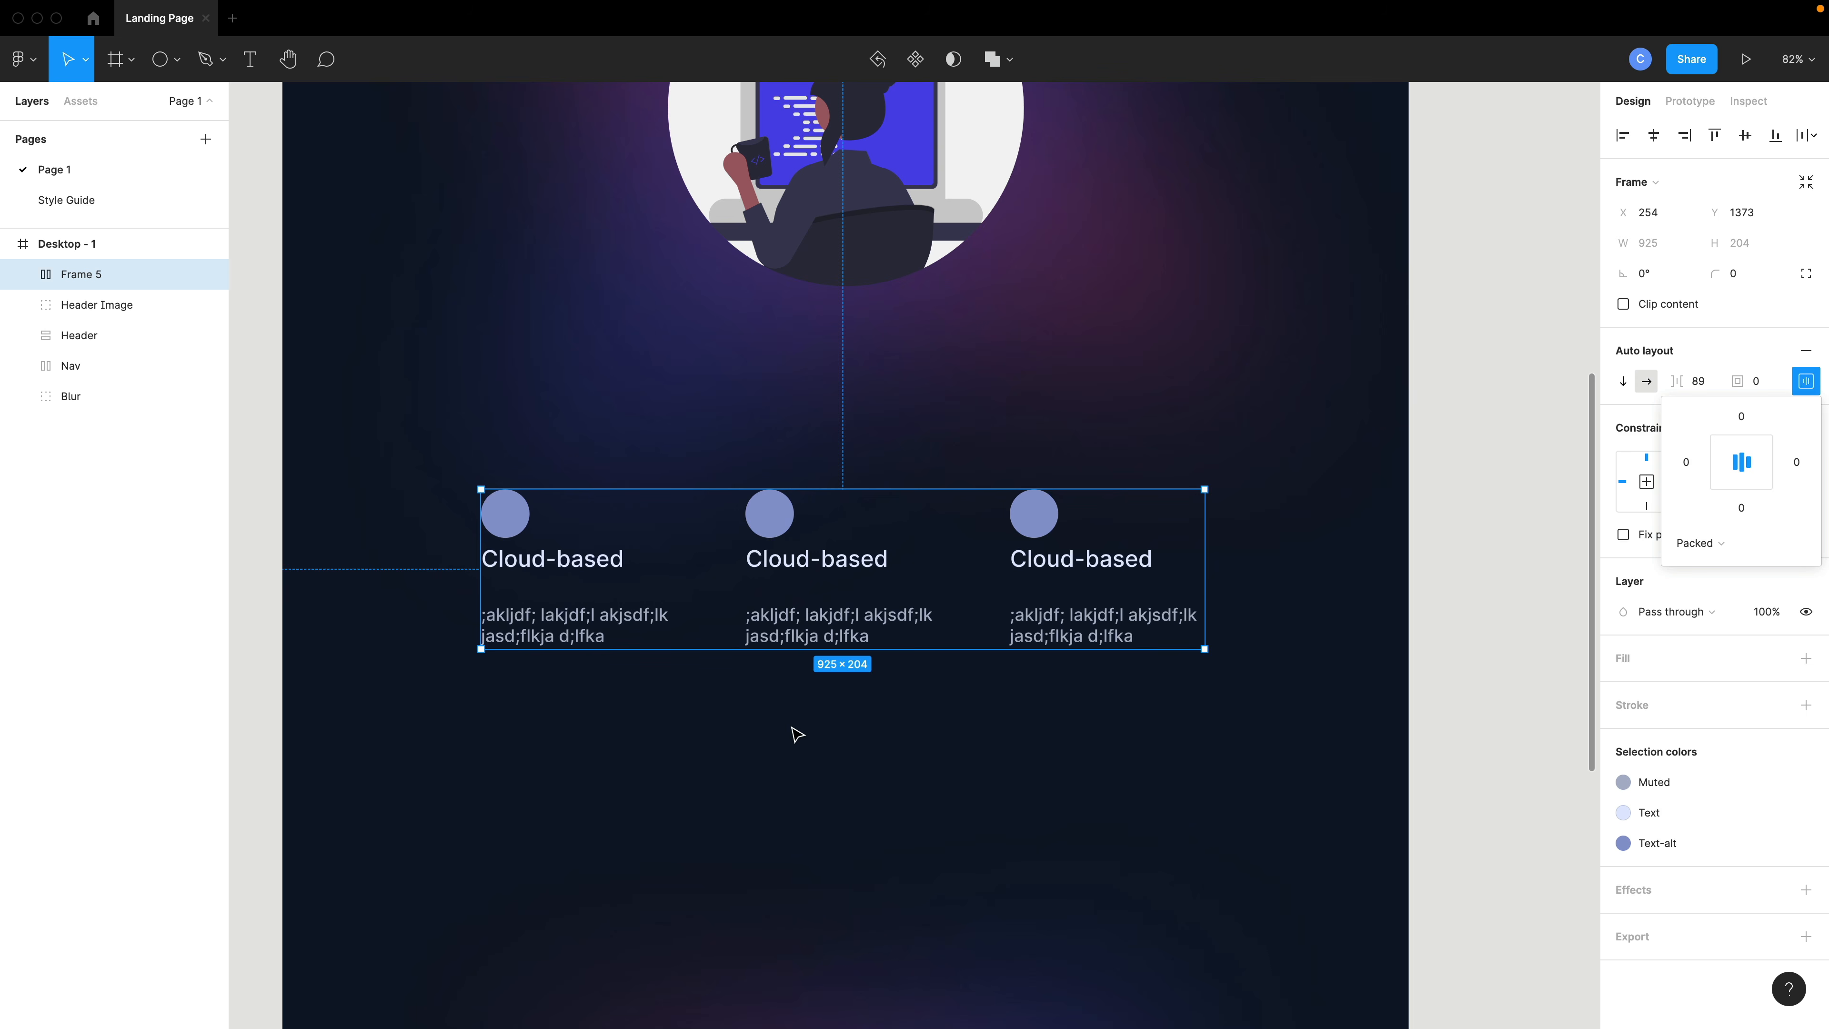
# - Duplicate the card row below the original to form a second row of cards
pyautogui.scroll(-2, 796, 735)
pyautogui.click(857, 636)
pyautogui.click(849, 557)
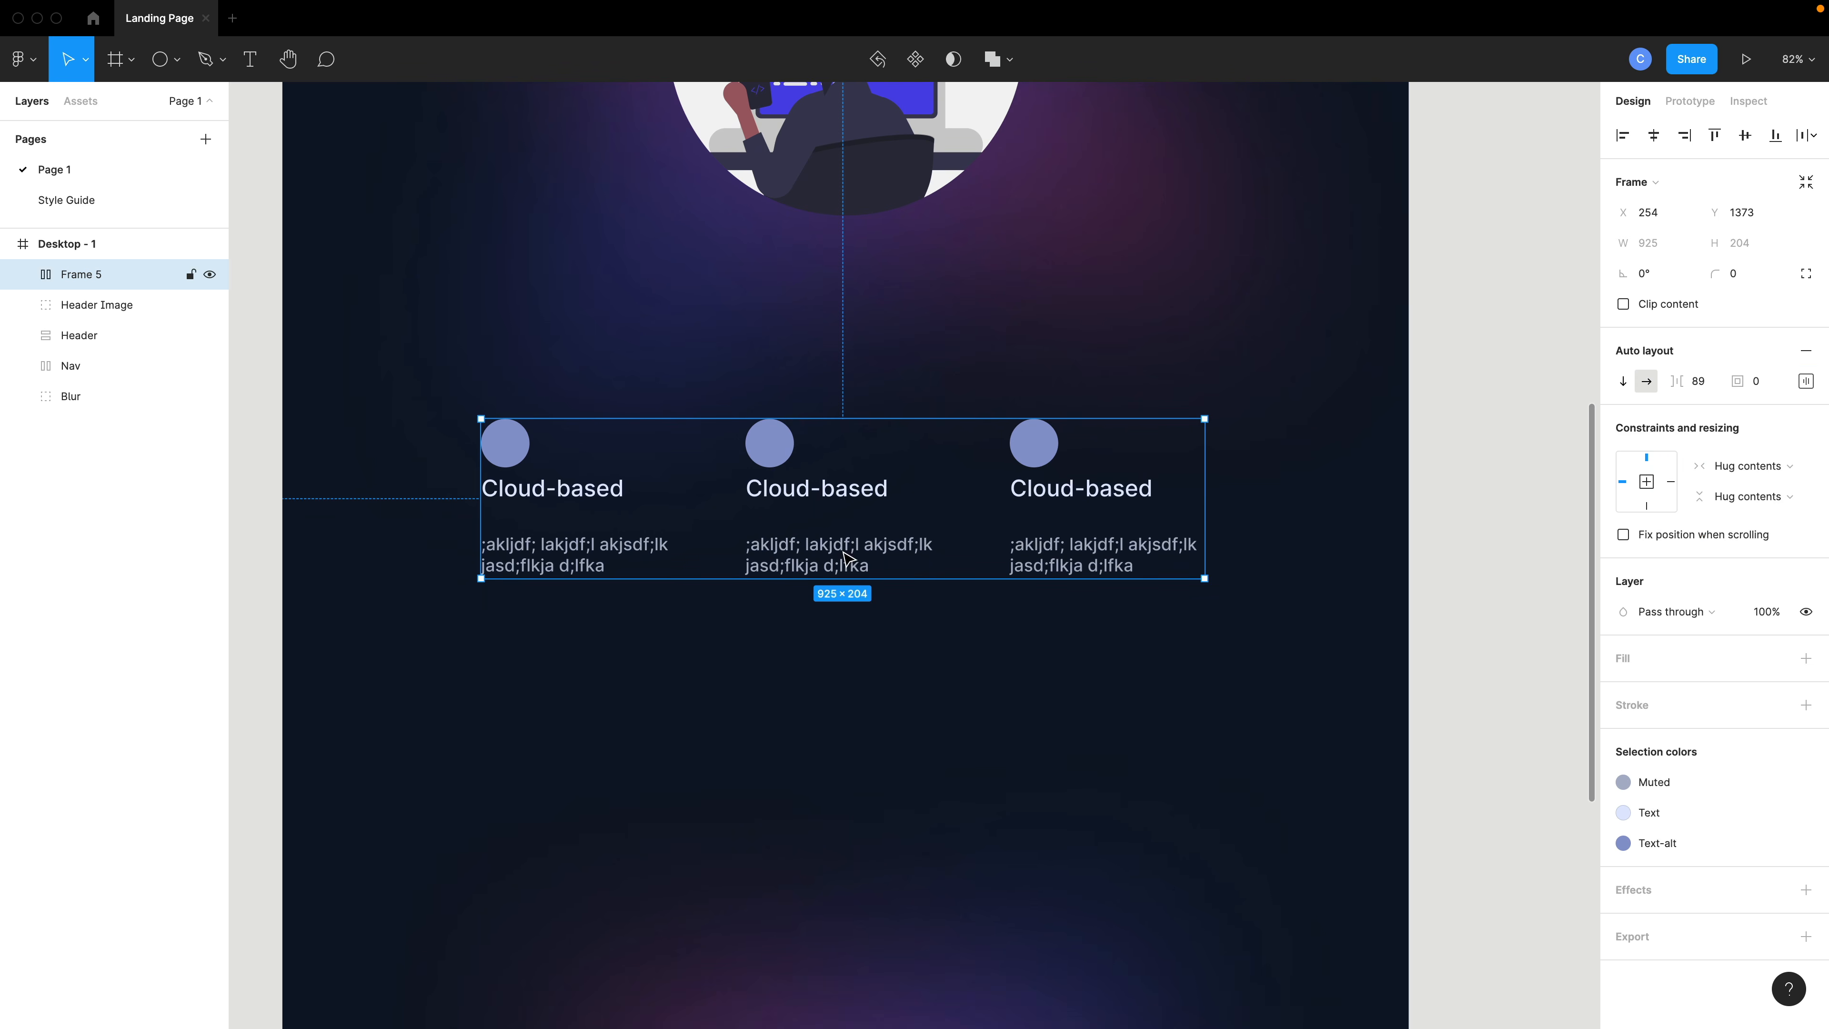
pyautogui.moveTo(843, 545); pyautogui.dragTo(841, 742)
# - Select both card rows and wrap them in a vertical auto layout frame
pyautogui.keyDown('shift'); pyautogui.click(829, 536); pyautogui.keyUp('shift')
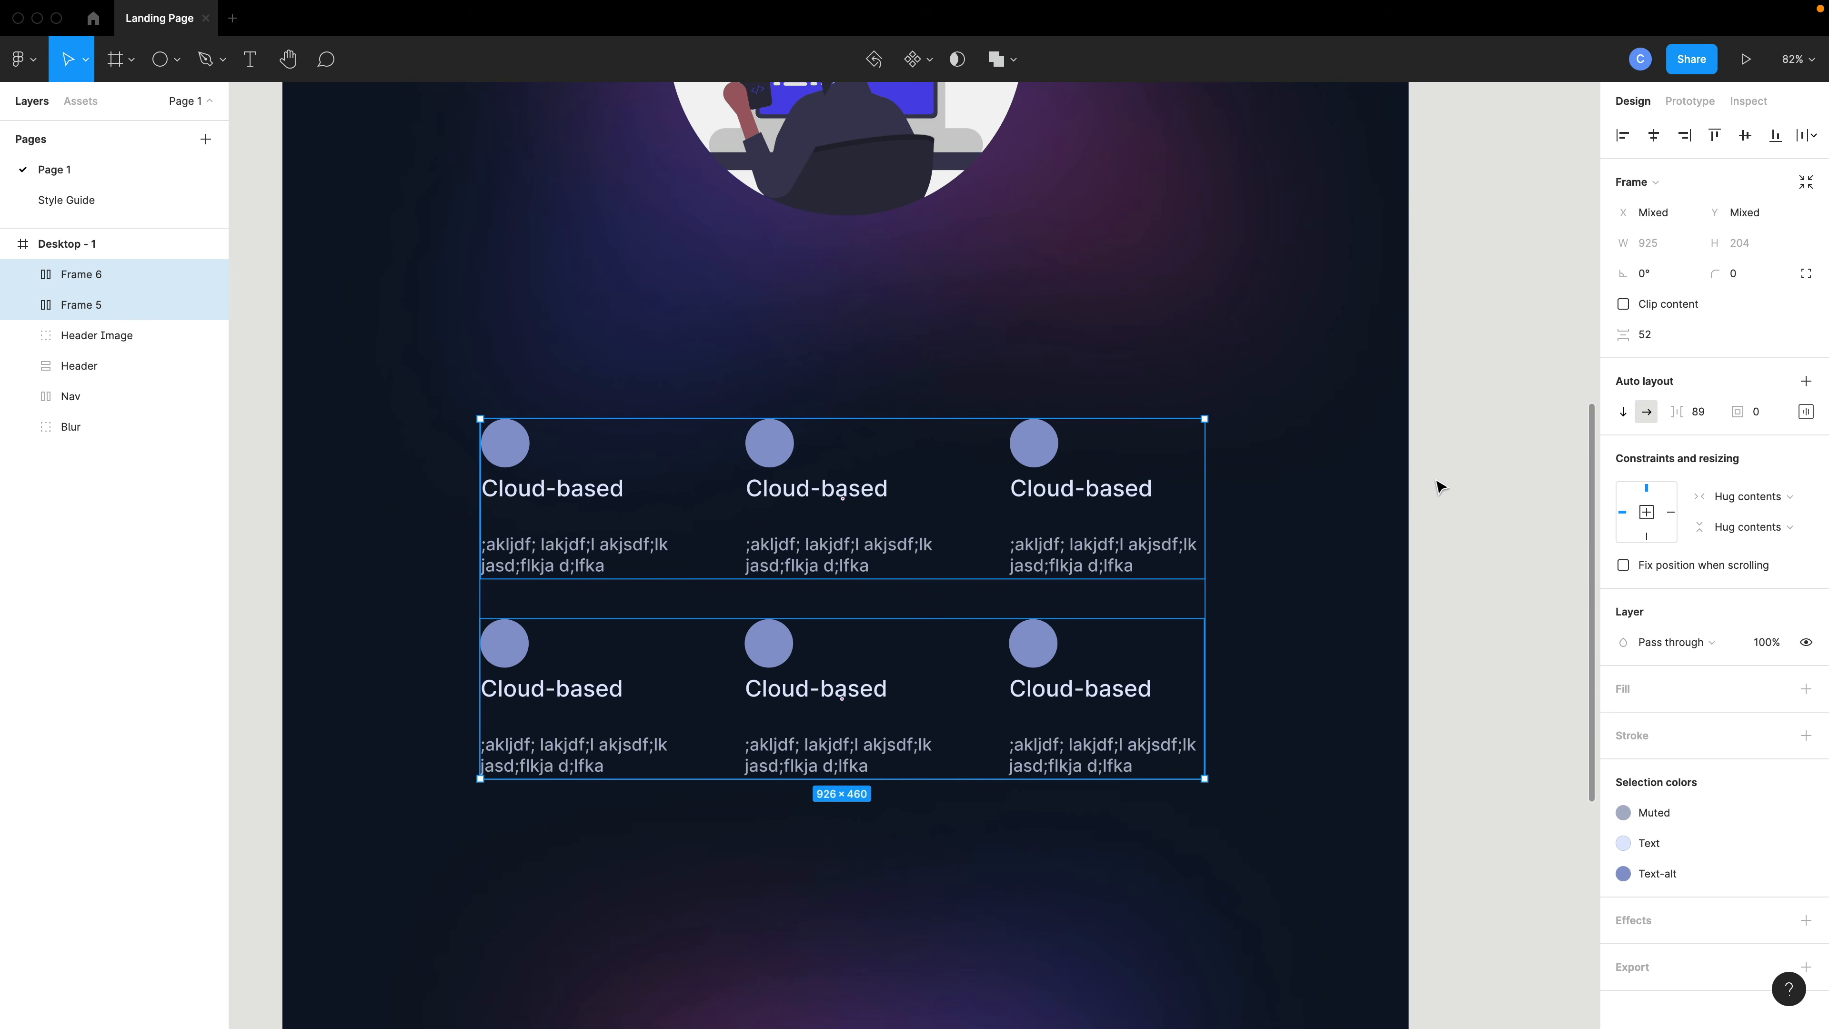
pyautogui.hotkey('shift', 'a')
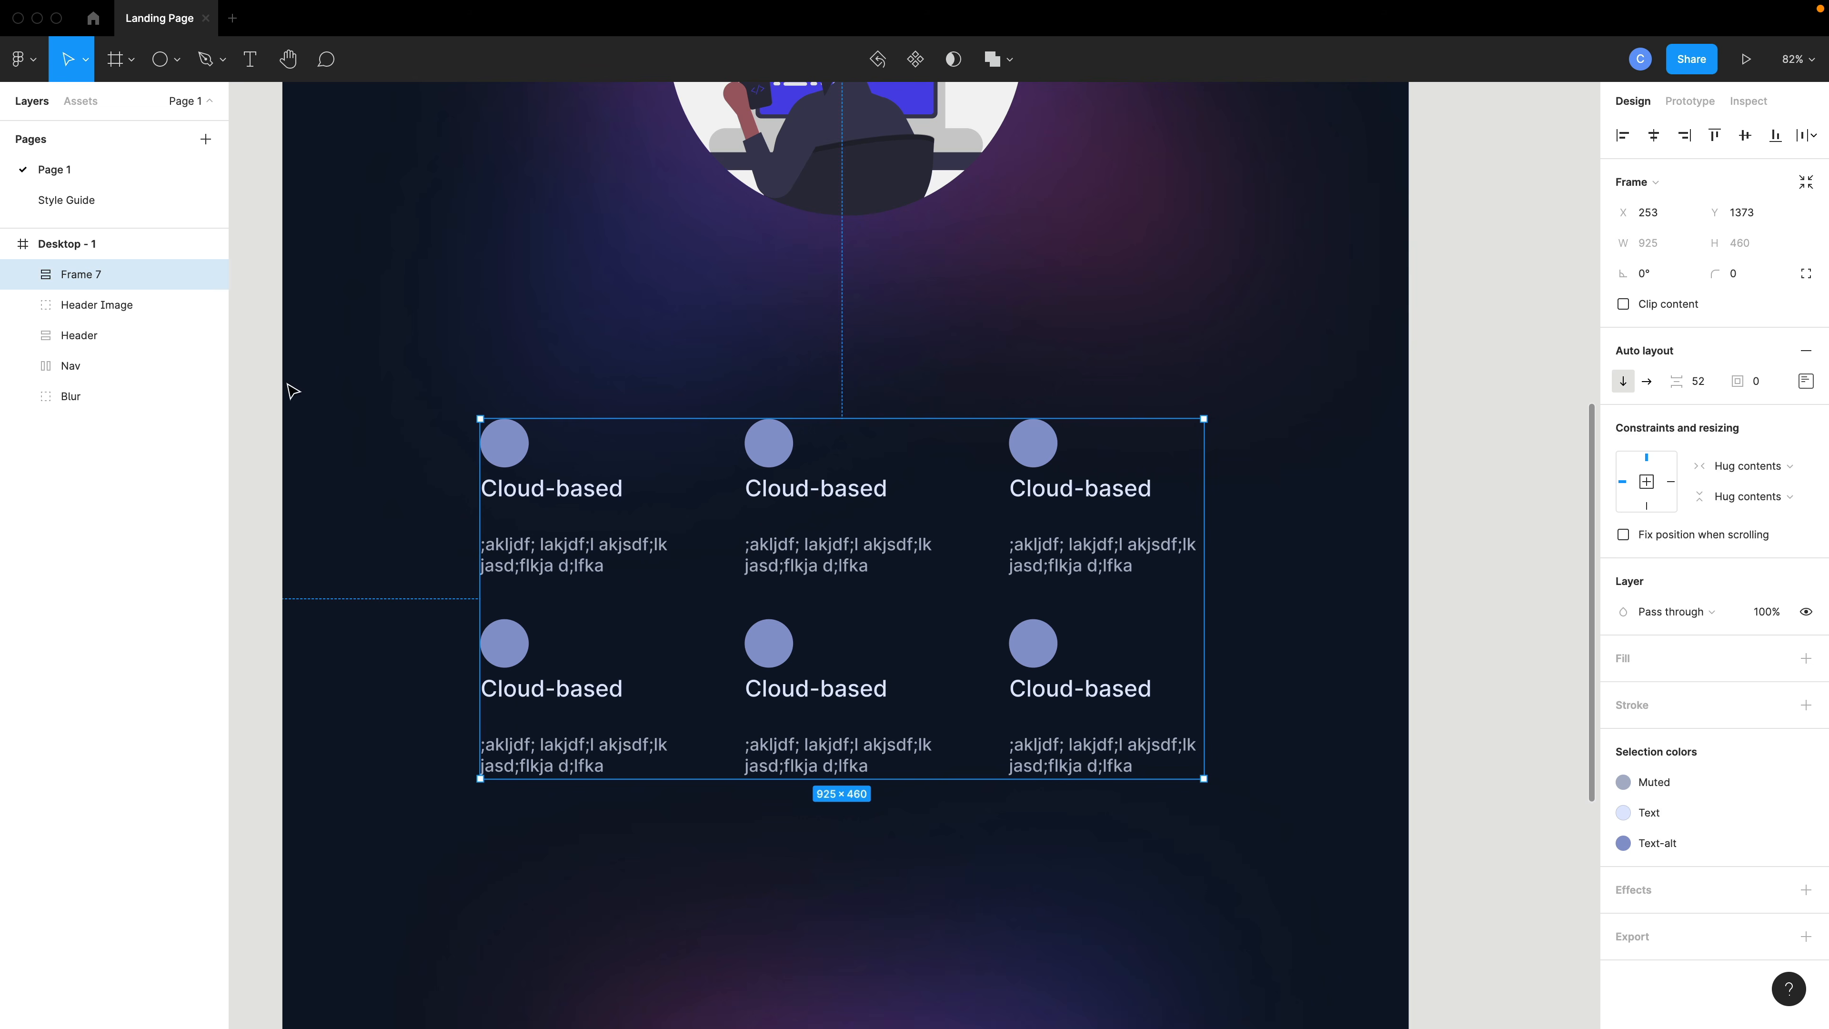
# - Inspect the nested rows and cards inside the new vertical frame in the layer list
pyautogui.click(26, 275)
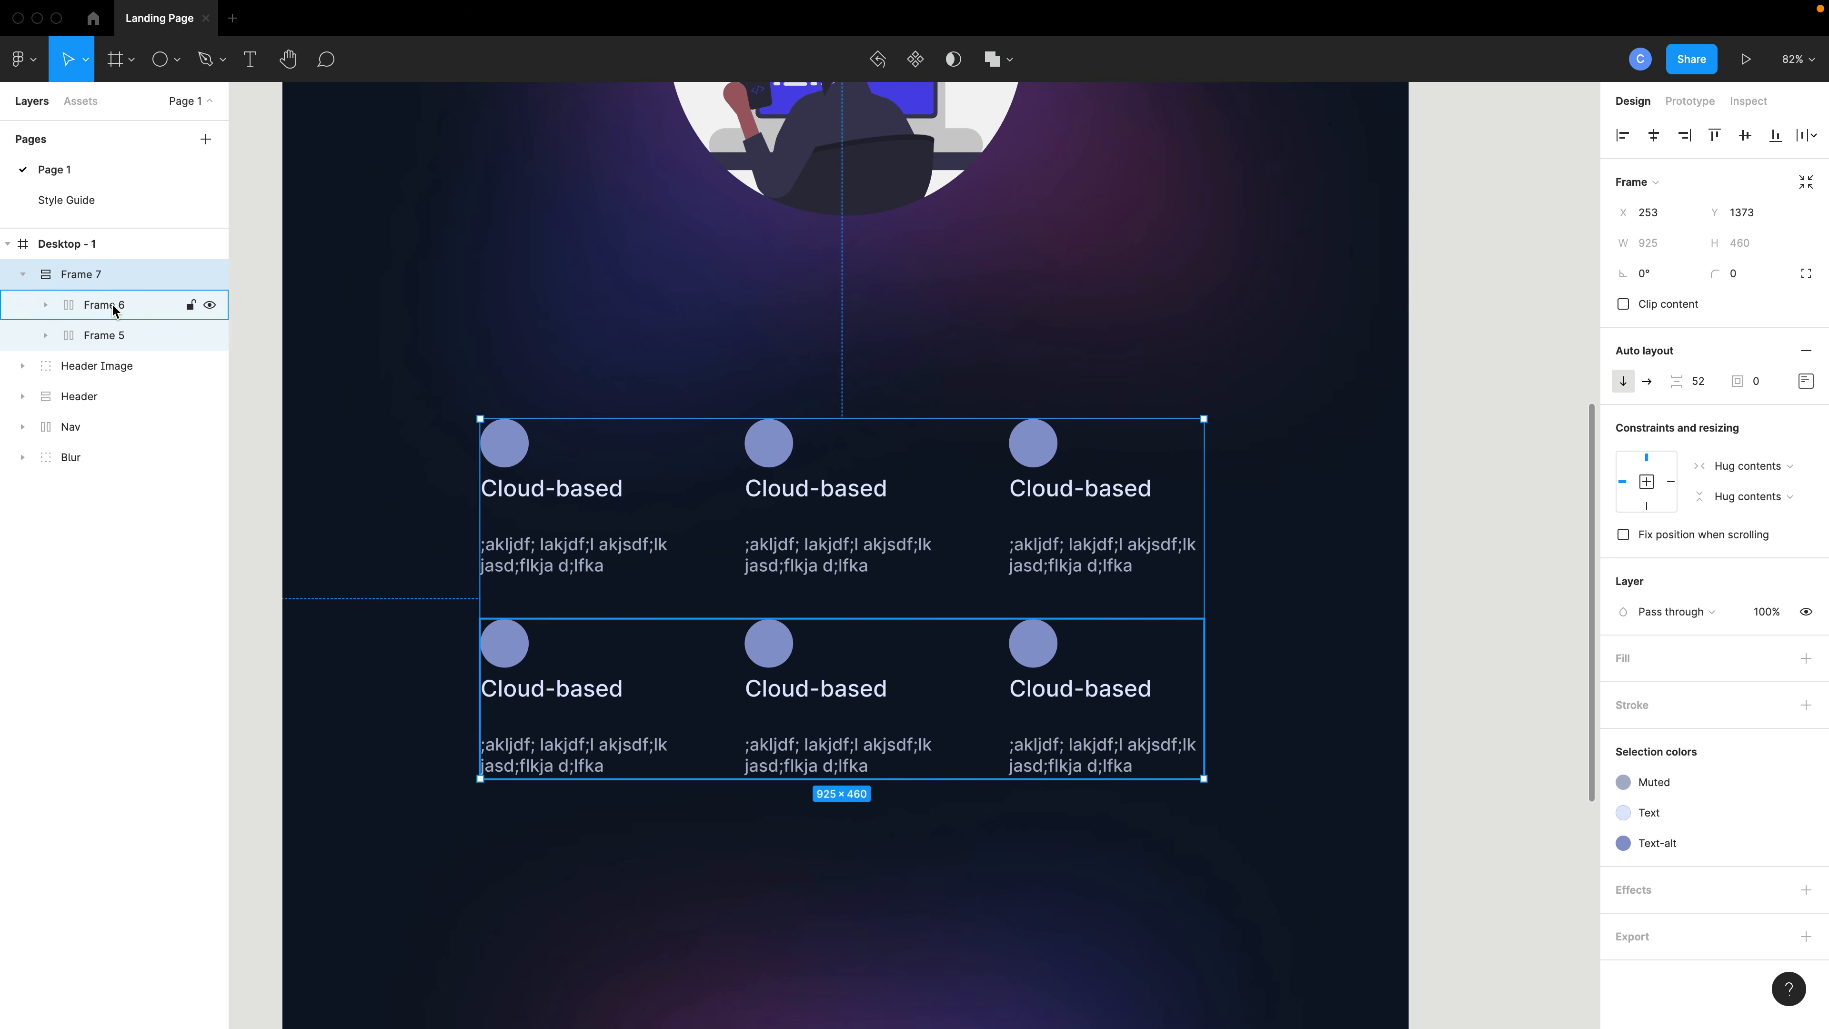
pyautogui.click(115, 336)
pyautogui.click(114, 306)
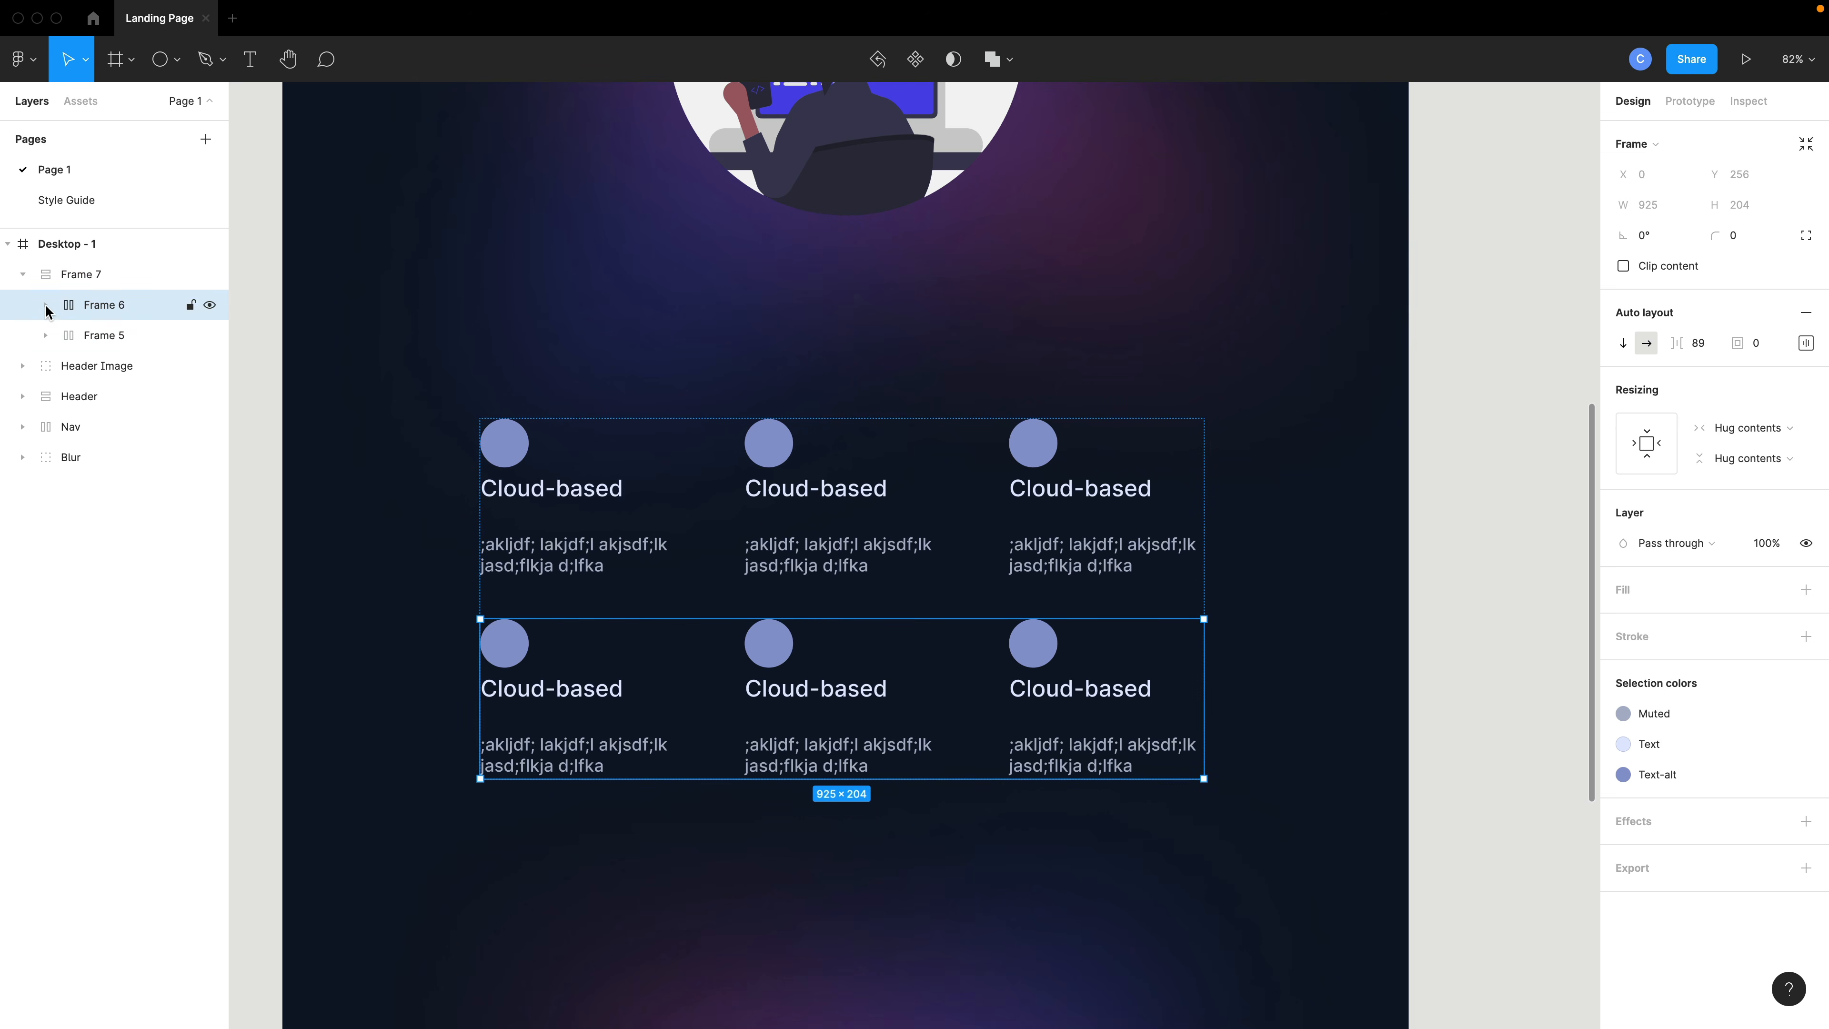
pyautogui.click(47, 306)
pyautogui.click(116, 336)
pyautogui.click(115, 366)
pyautogui.click(116, 396)
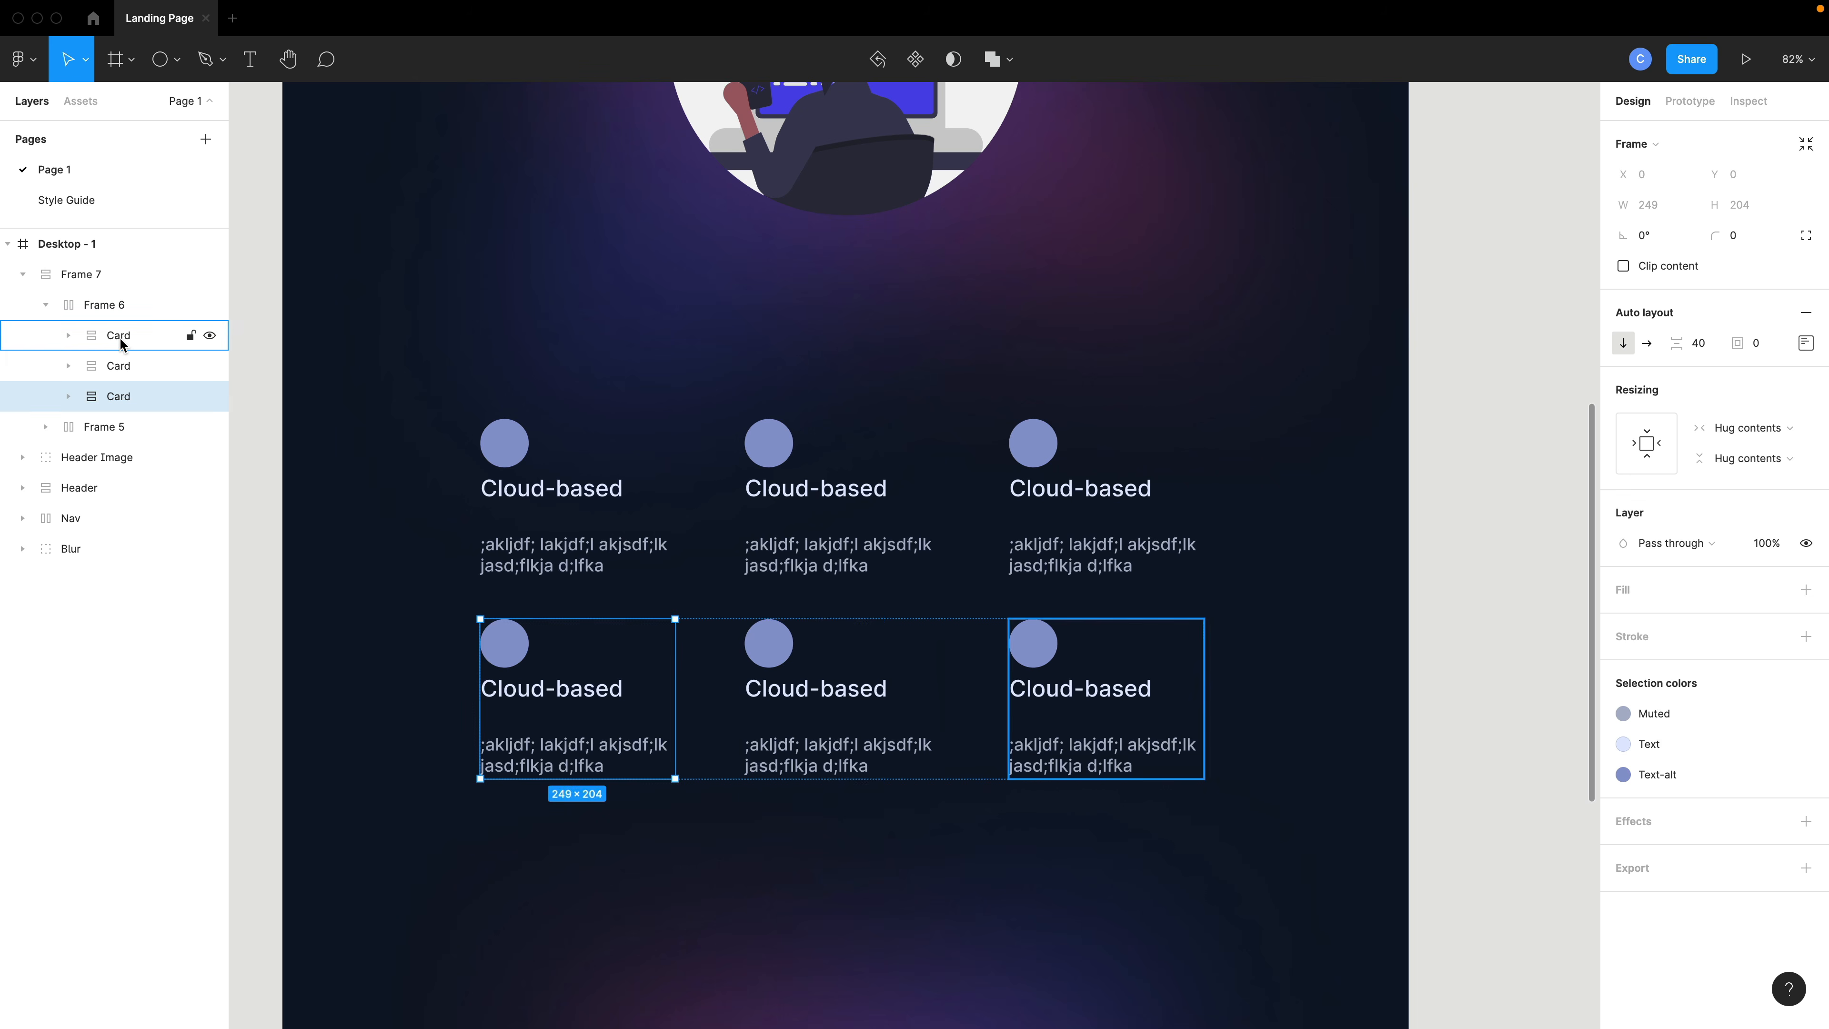
pyautogui.click(101, 308)
pyautogui.click(44, 305)
pyautogui.click(36, 285)
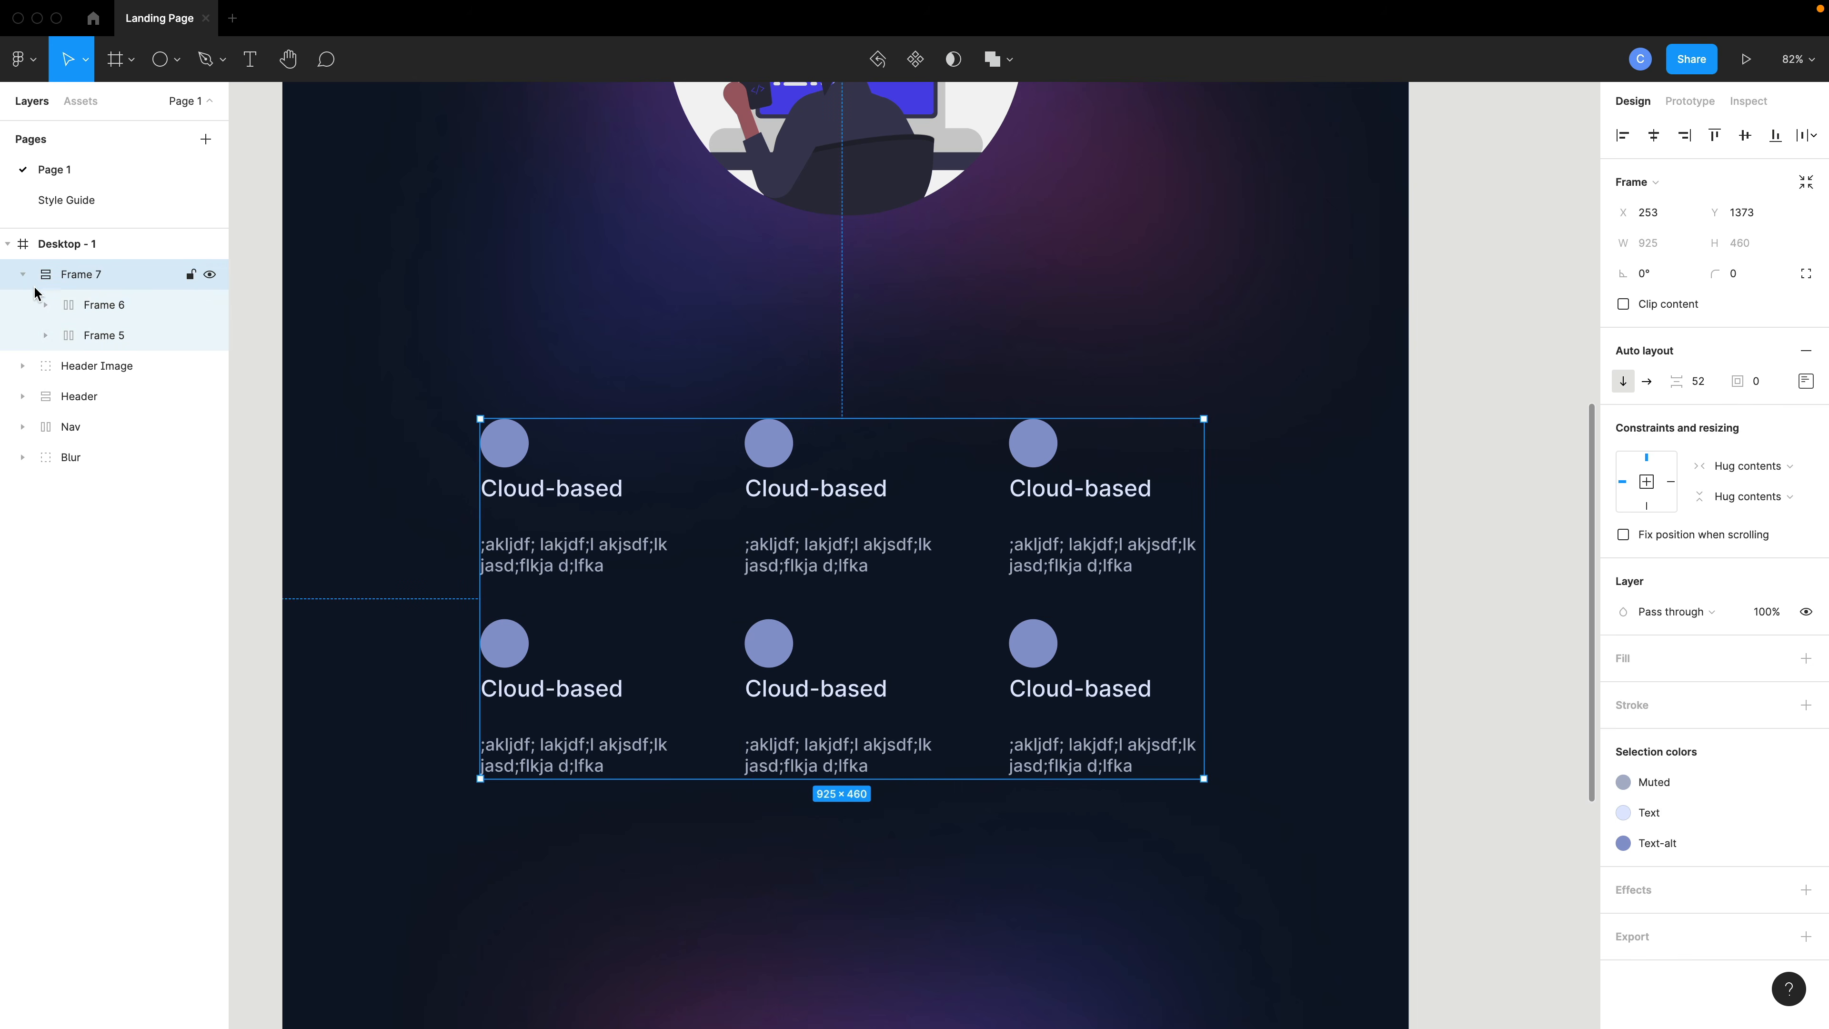
# - Rename the vertical frame holding both rows to Cards
pyautogui.doubleClick(82, 281)
pyautogui.write('Cards')
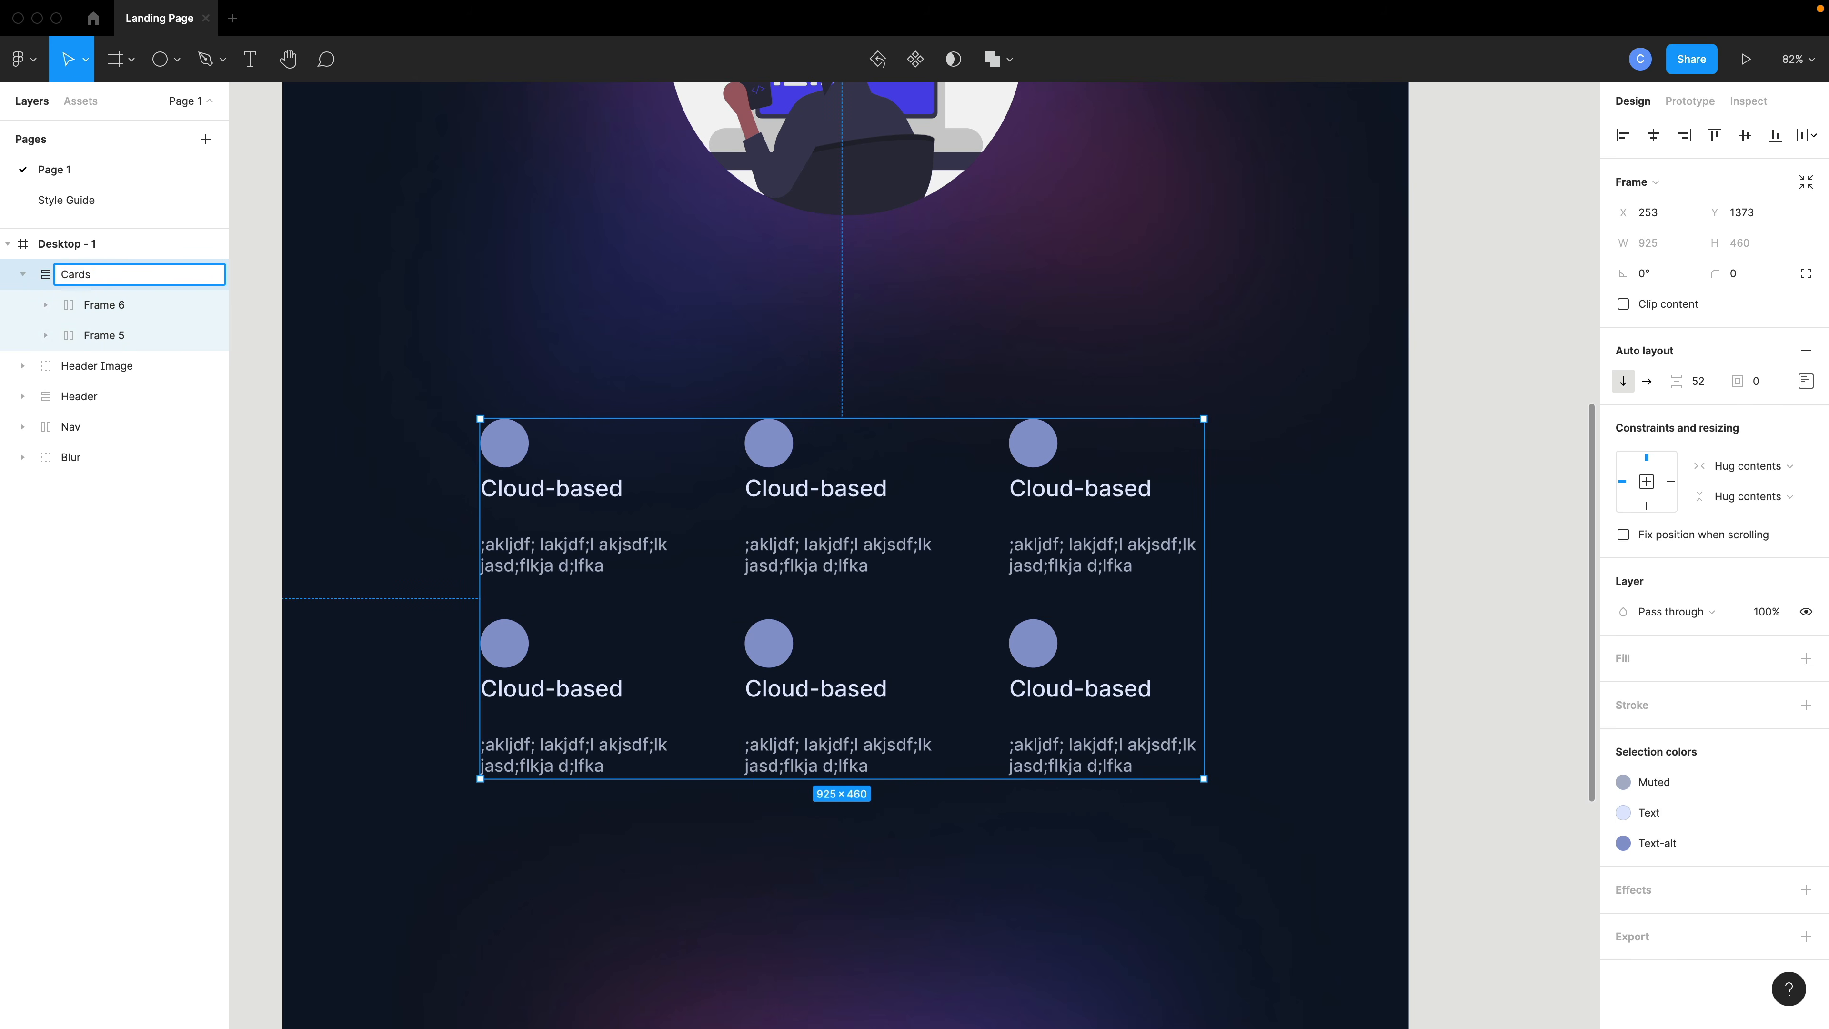
pyautogui.press('Return')
pyautogui.click(23, 274)
# - Move the Cards frame up slightly, closer to the hero image
pyautogui.click(616, 335)
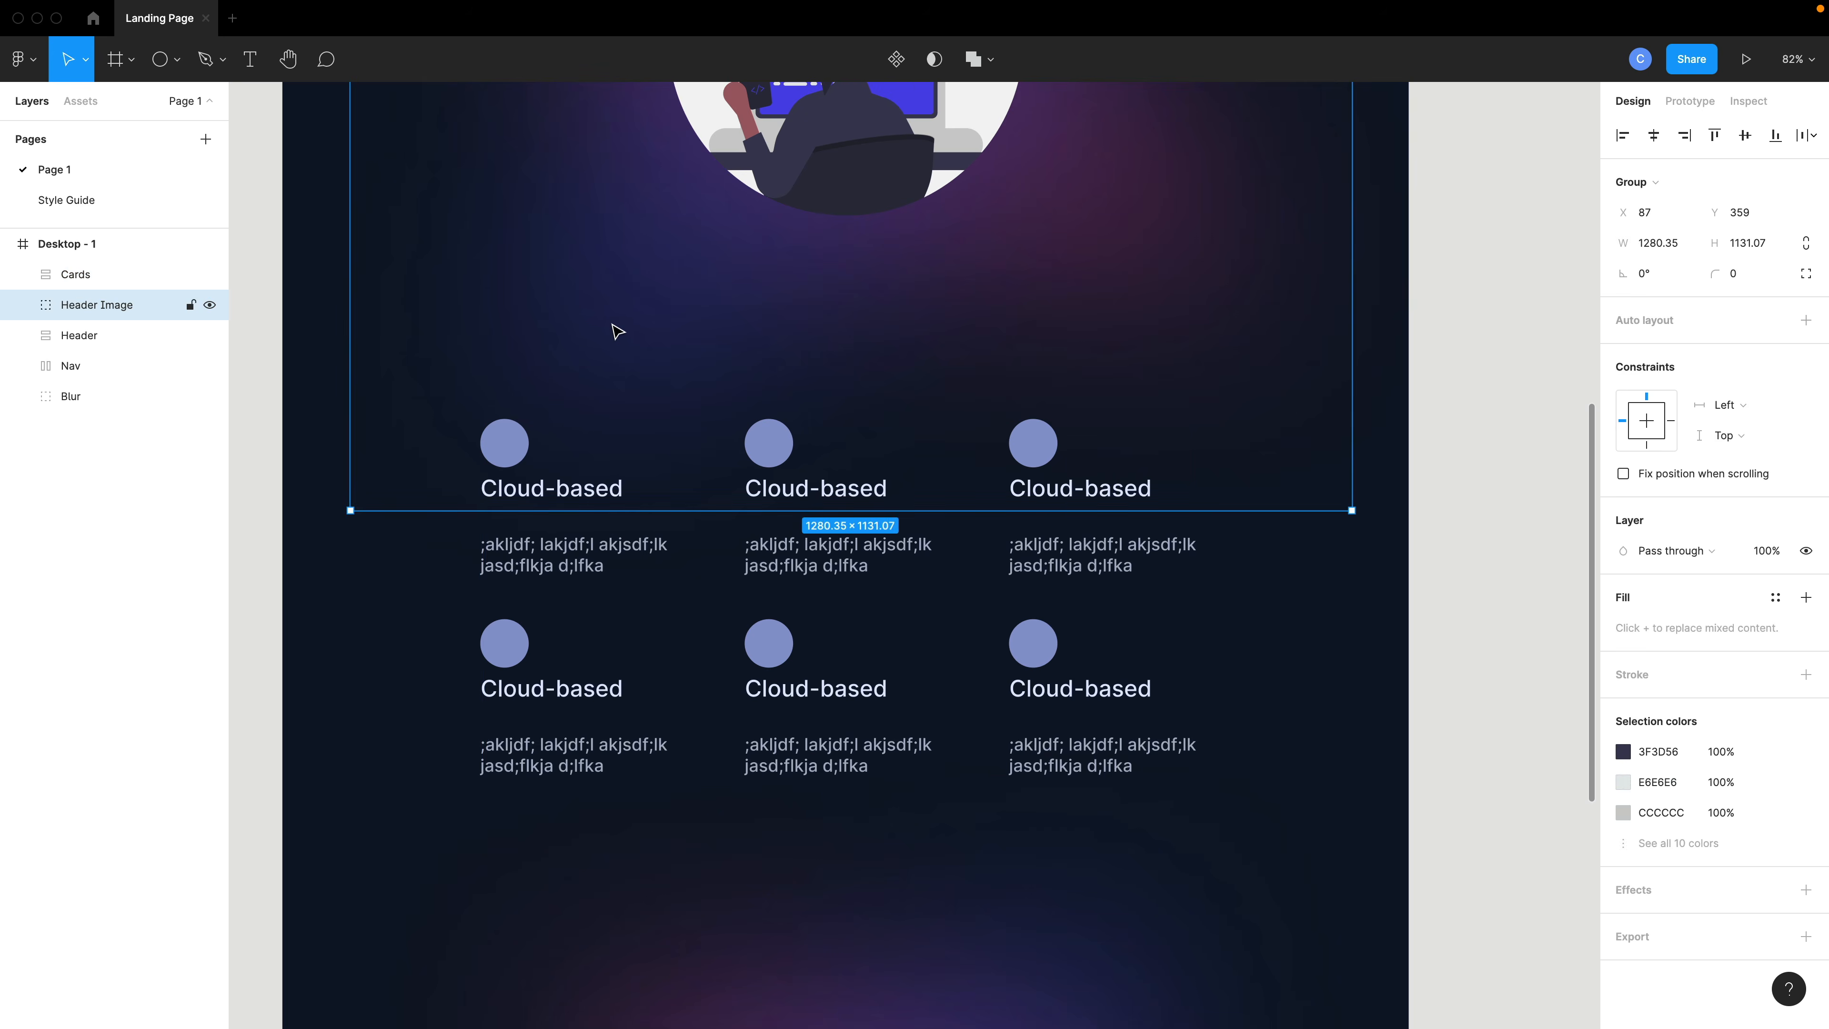
pyautogui.scroll(-3, 658, 335)
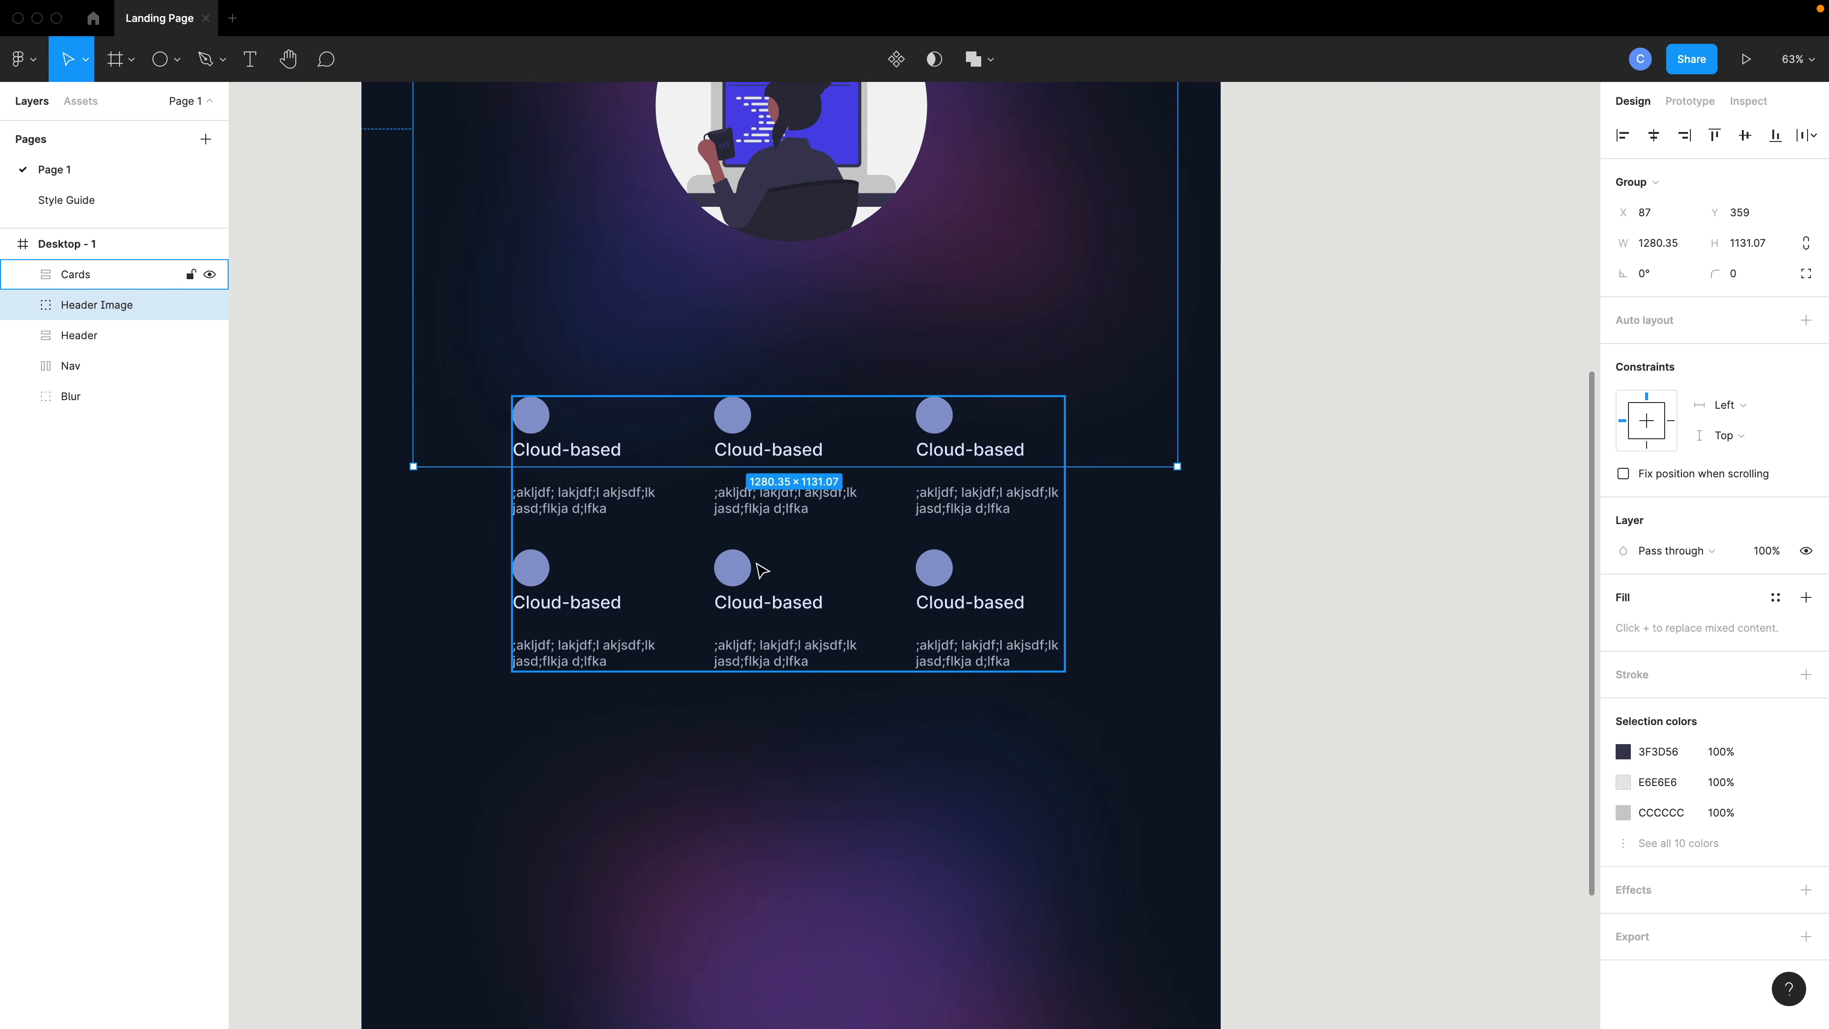
pyautogui.moveTo(762, 569); pyautogui.dragTo(805, 537)
pyautogui.click(878, 680)
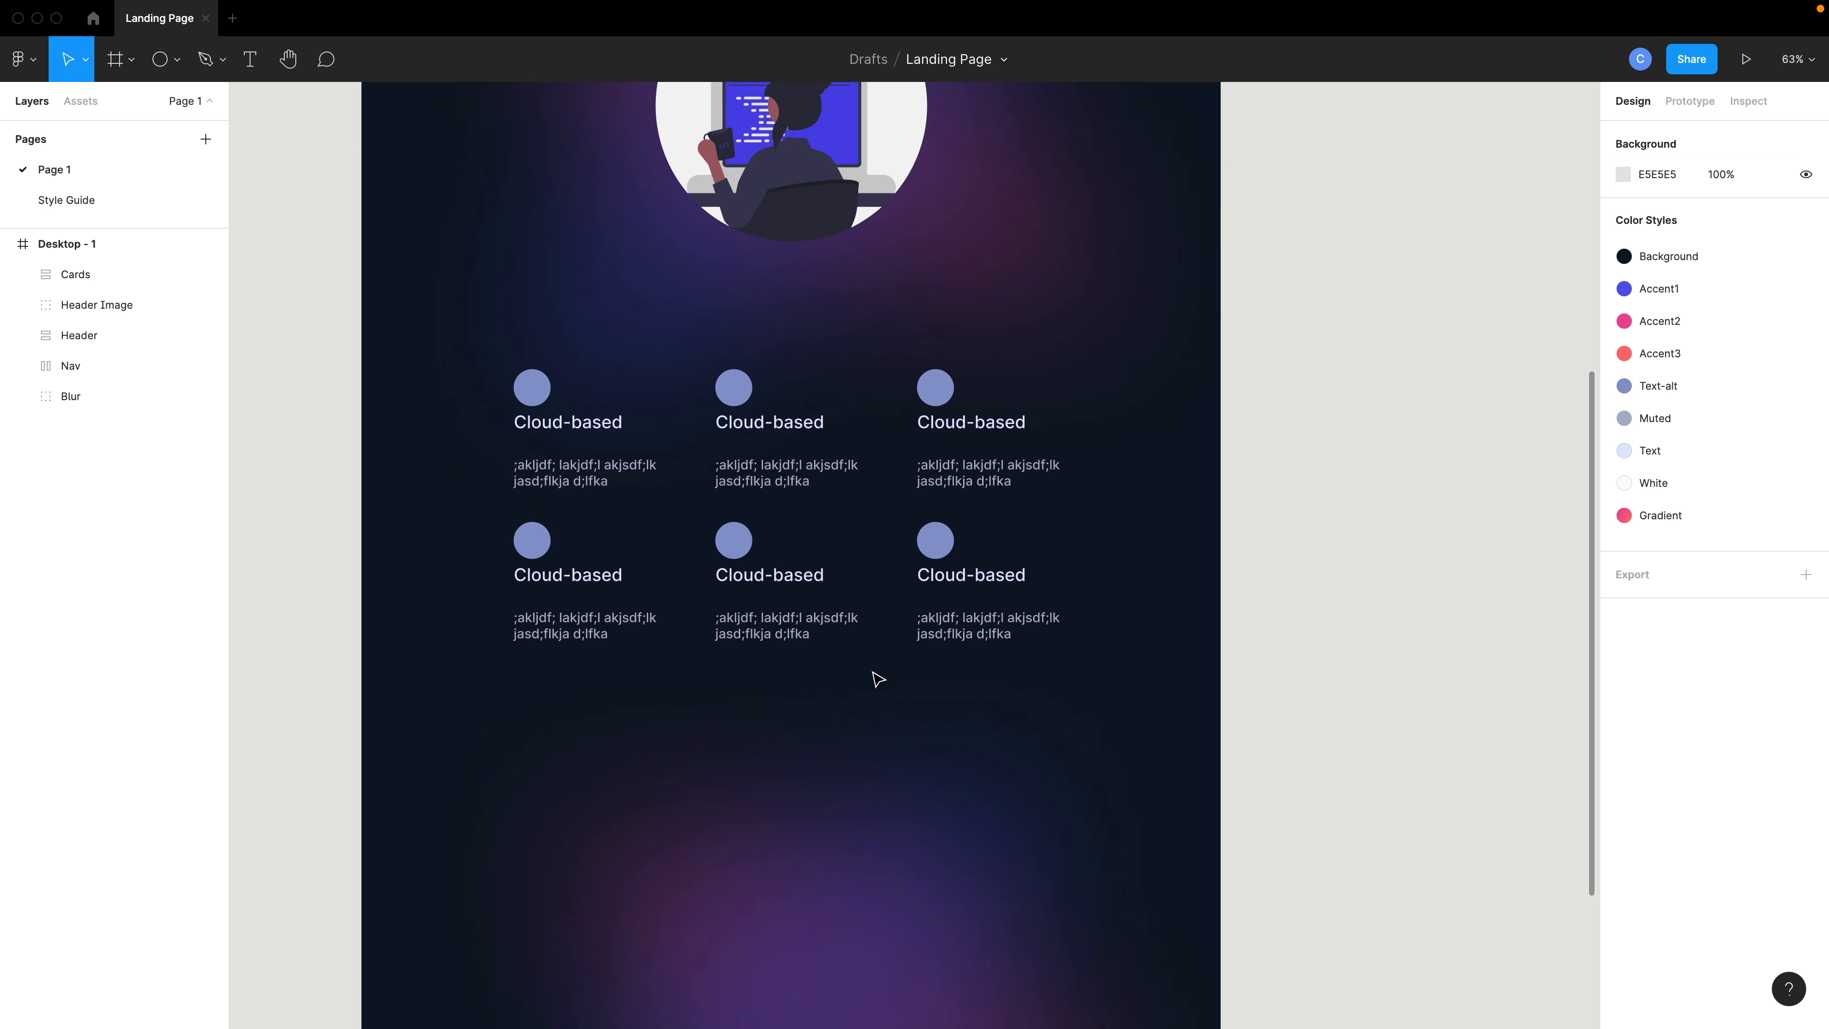
# - Compare the area below the cards with the reference site's testimonial section
pyautogui.scroll(-6, 878, 679)
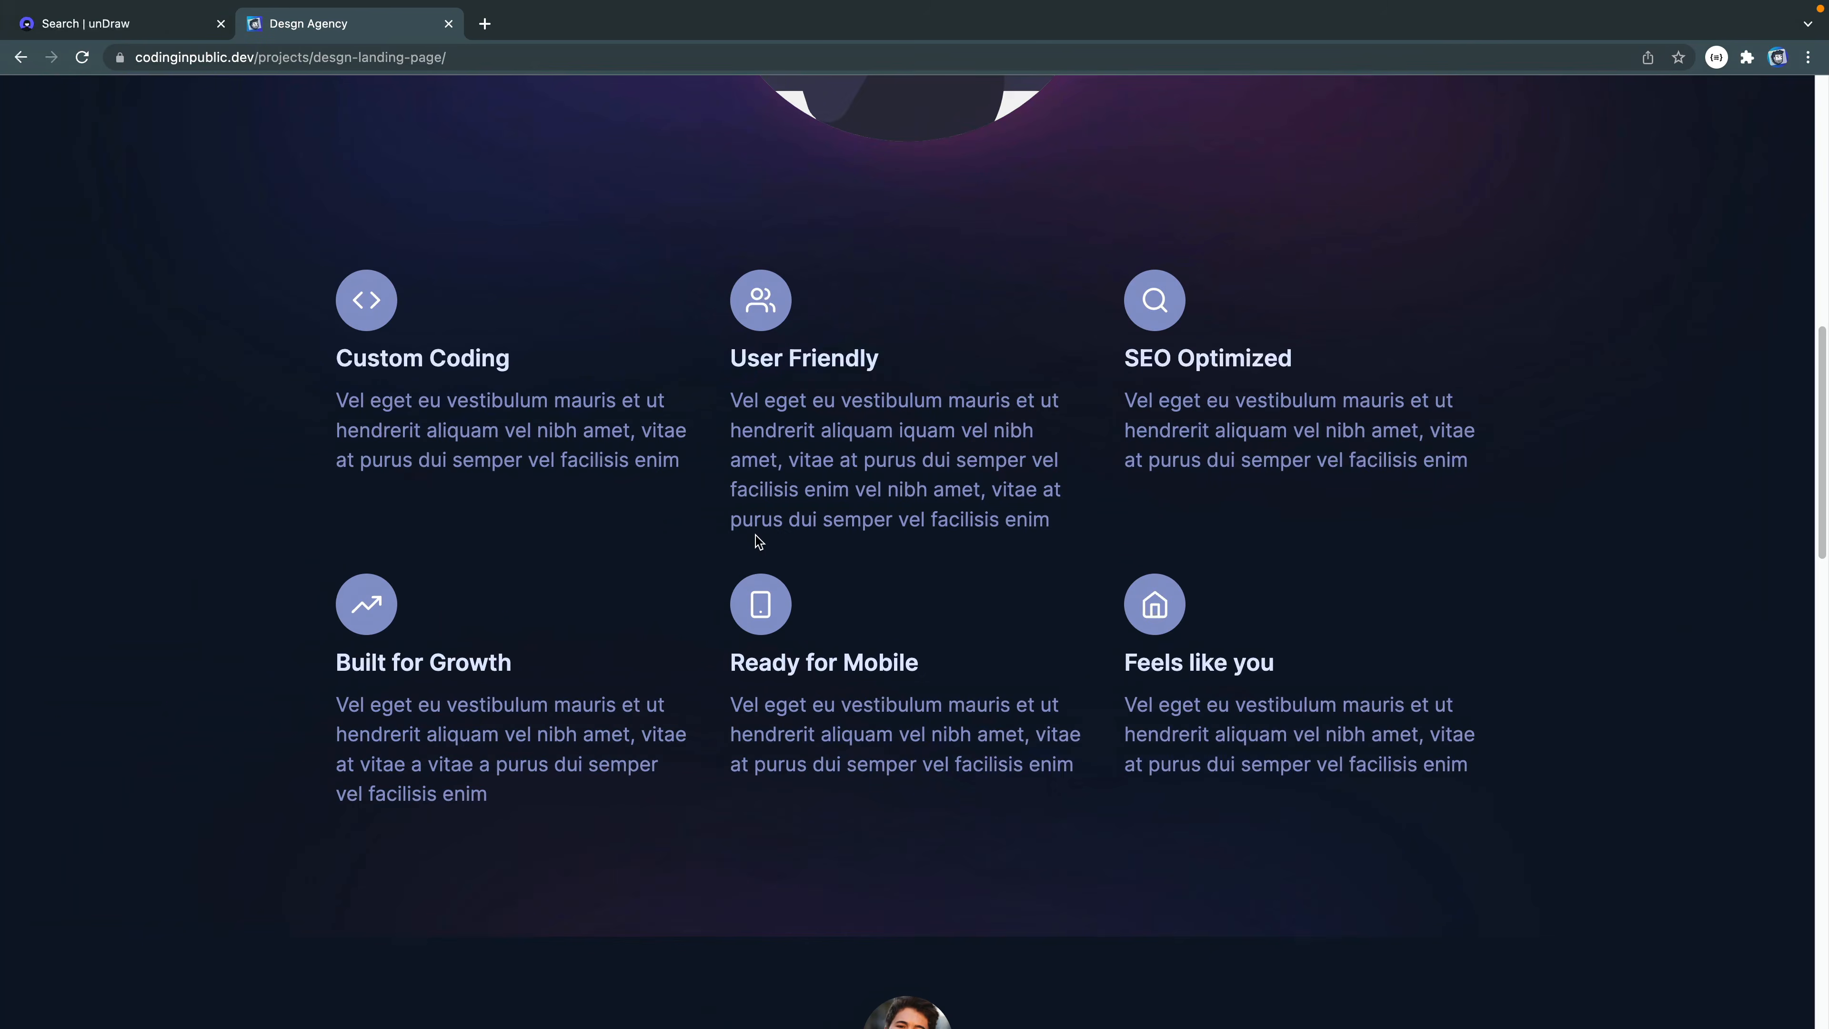
pyautogui.scroll(-5, 756, 538)
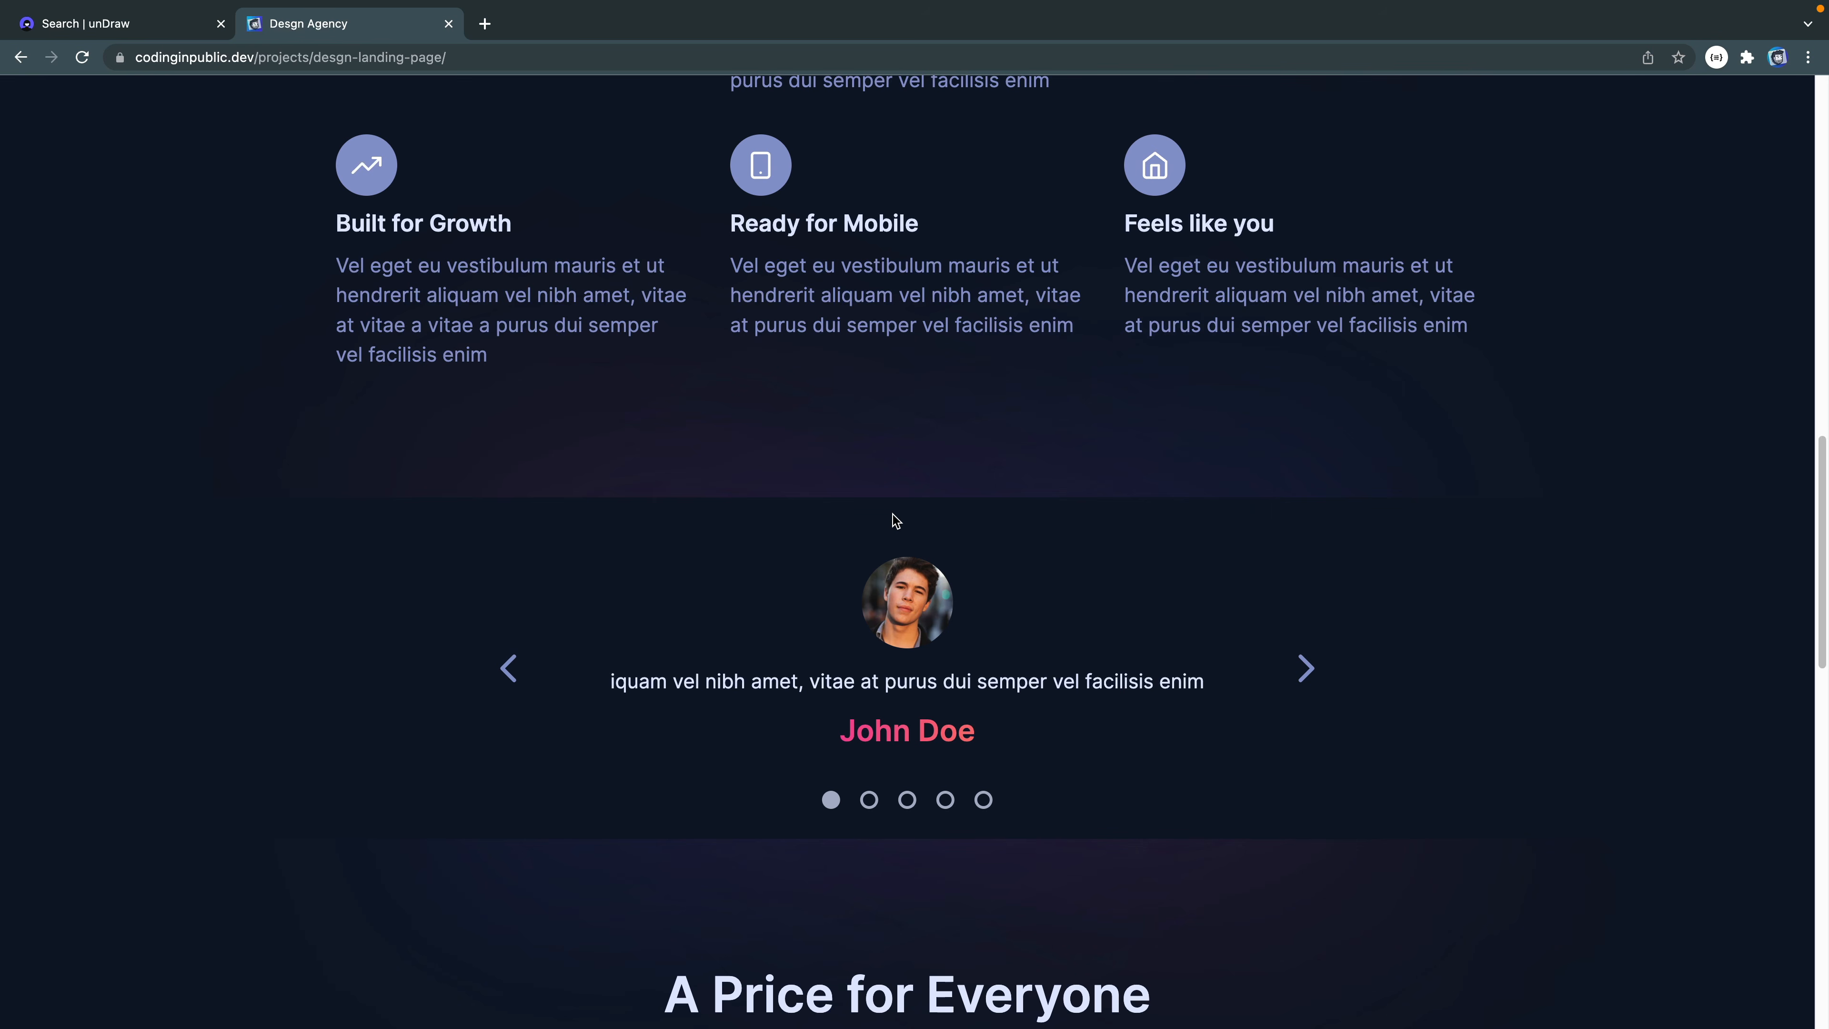
pyautogui.hotkey('ctrl', 'Right')
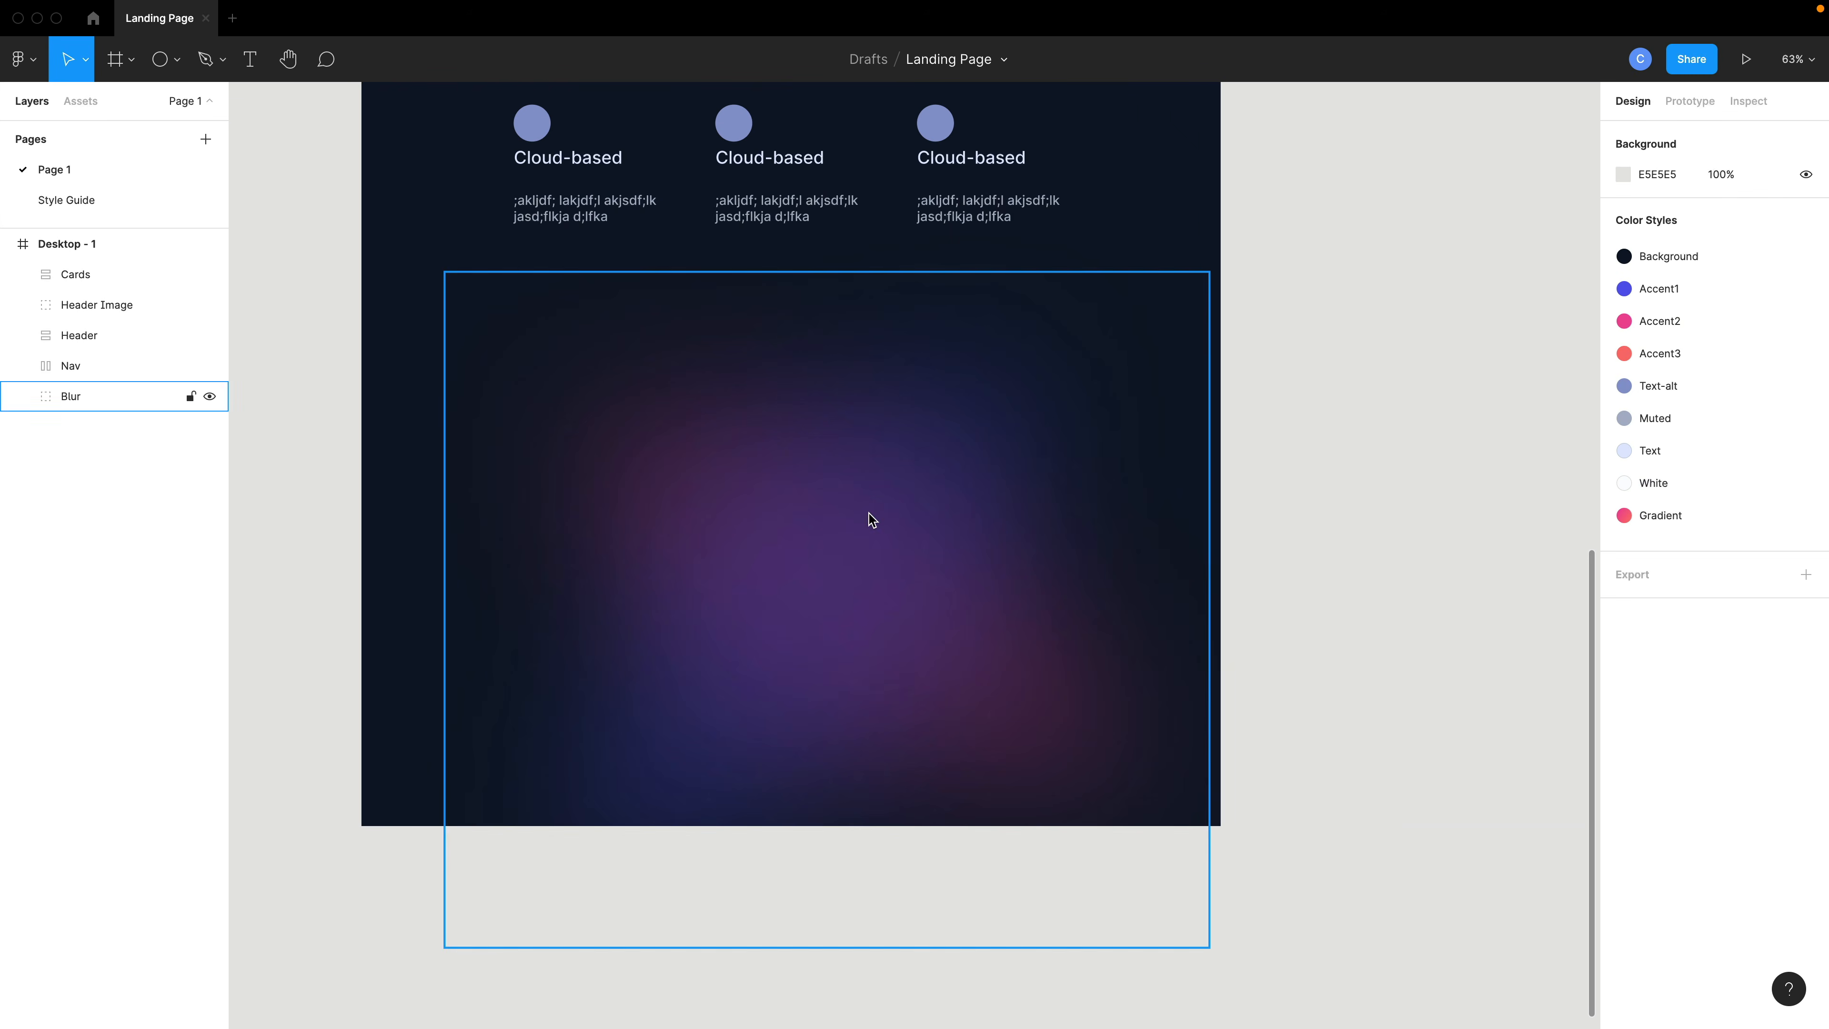
# - Draw a circle about 114 × 114 below the cards for the testimonial avatar
pyautogui.click(162, 65)
pyautogui.moveTo(712, 359); pyautogui.dragTo(797, 441)
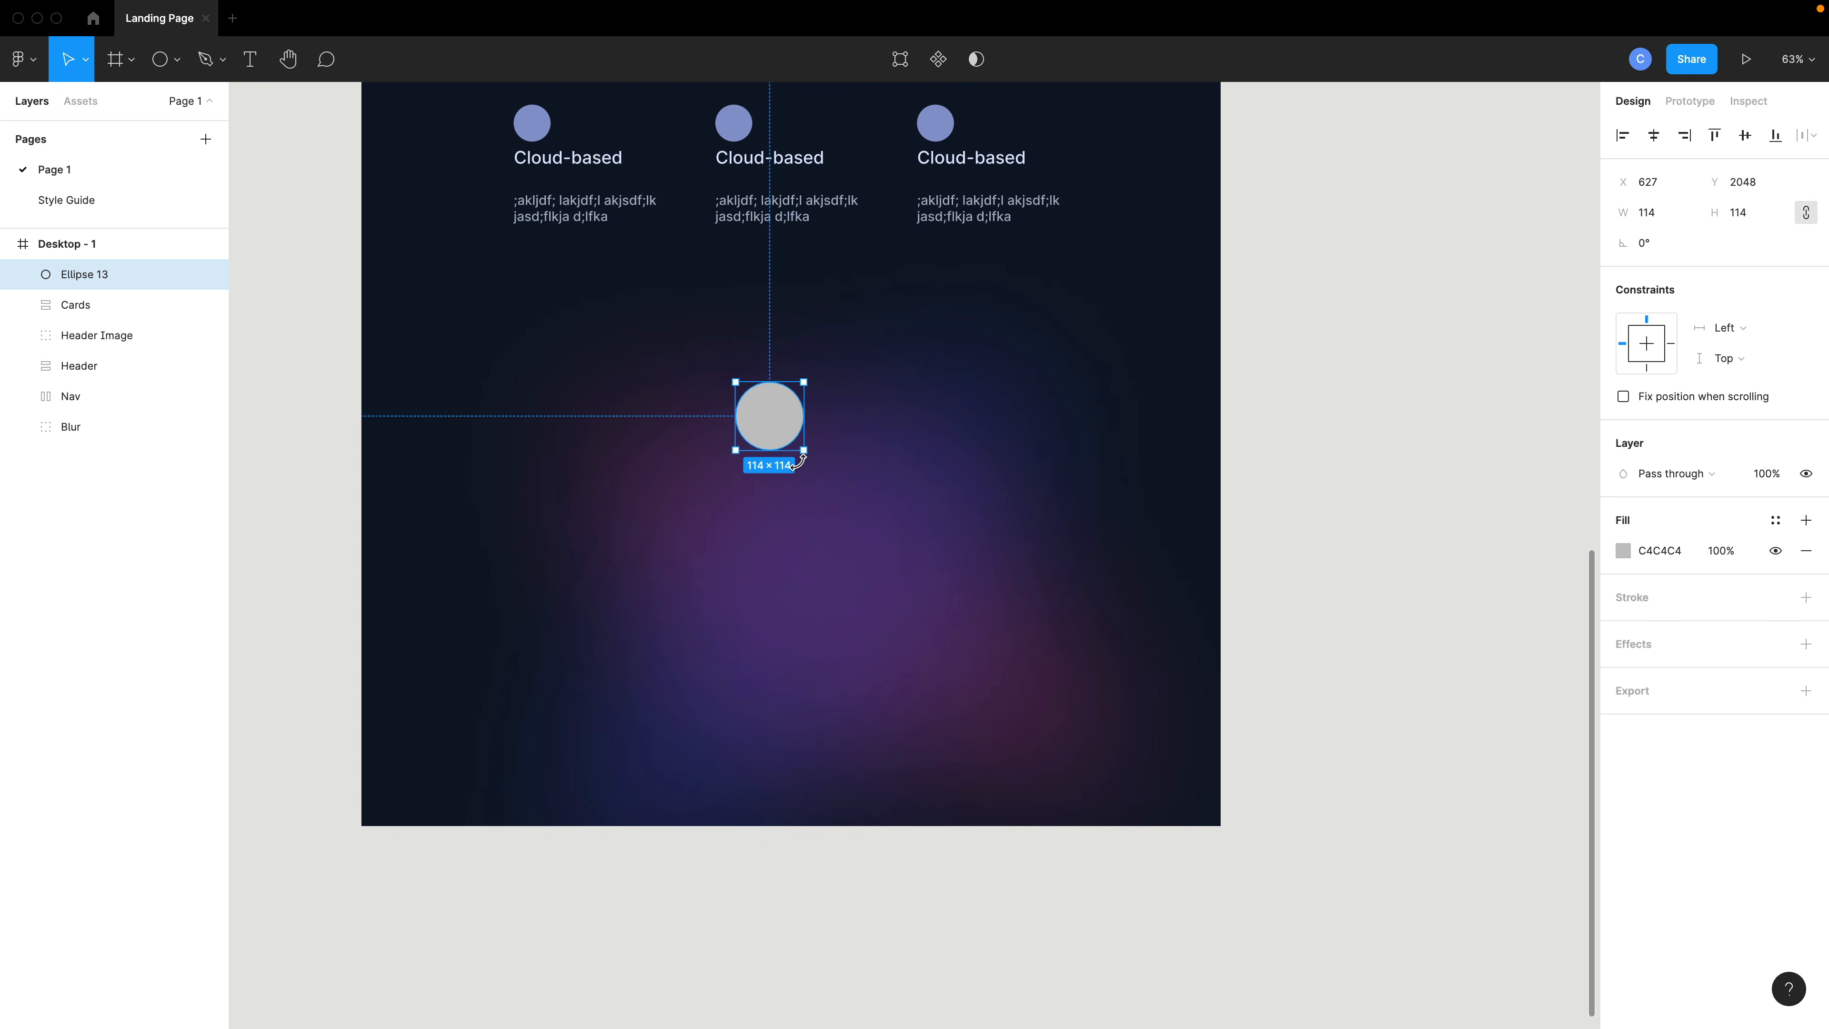
# - Copy a card's placeholder text instance and paste it onto the canvas
pyautogui.scroll(2, 801, 499)
pyautogui.doubleClick(766, 284)
pyautogui.doubleClick(766, 284)
pyautogui.doubleClick(766, 284)
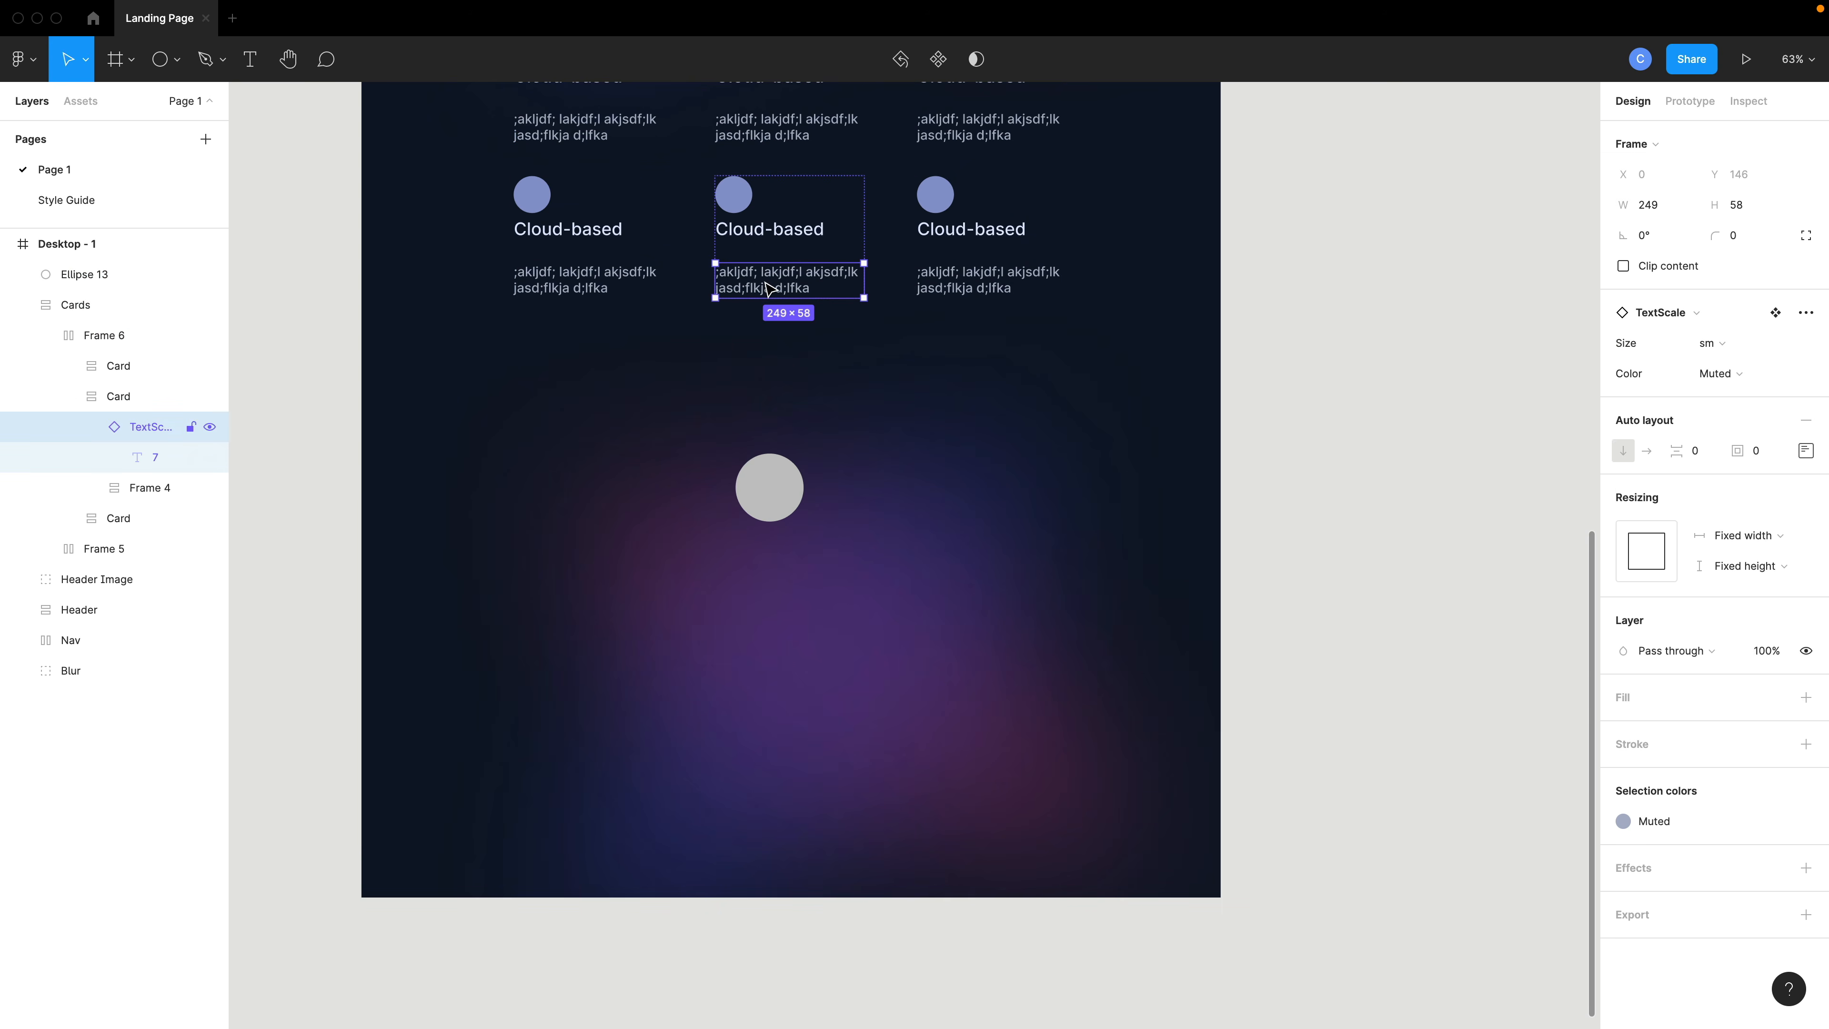
pyautogui.hotkey('ctrl', 'c')
pyautogui.click(768, 513)
pyautogui.hotkey('ctrl', 'v')
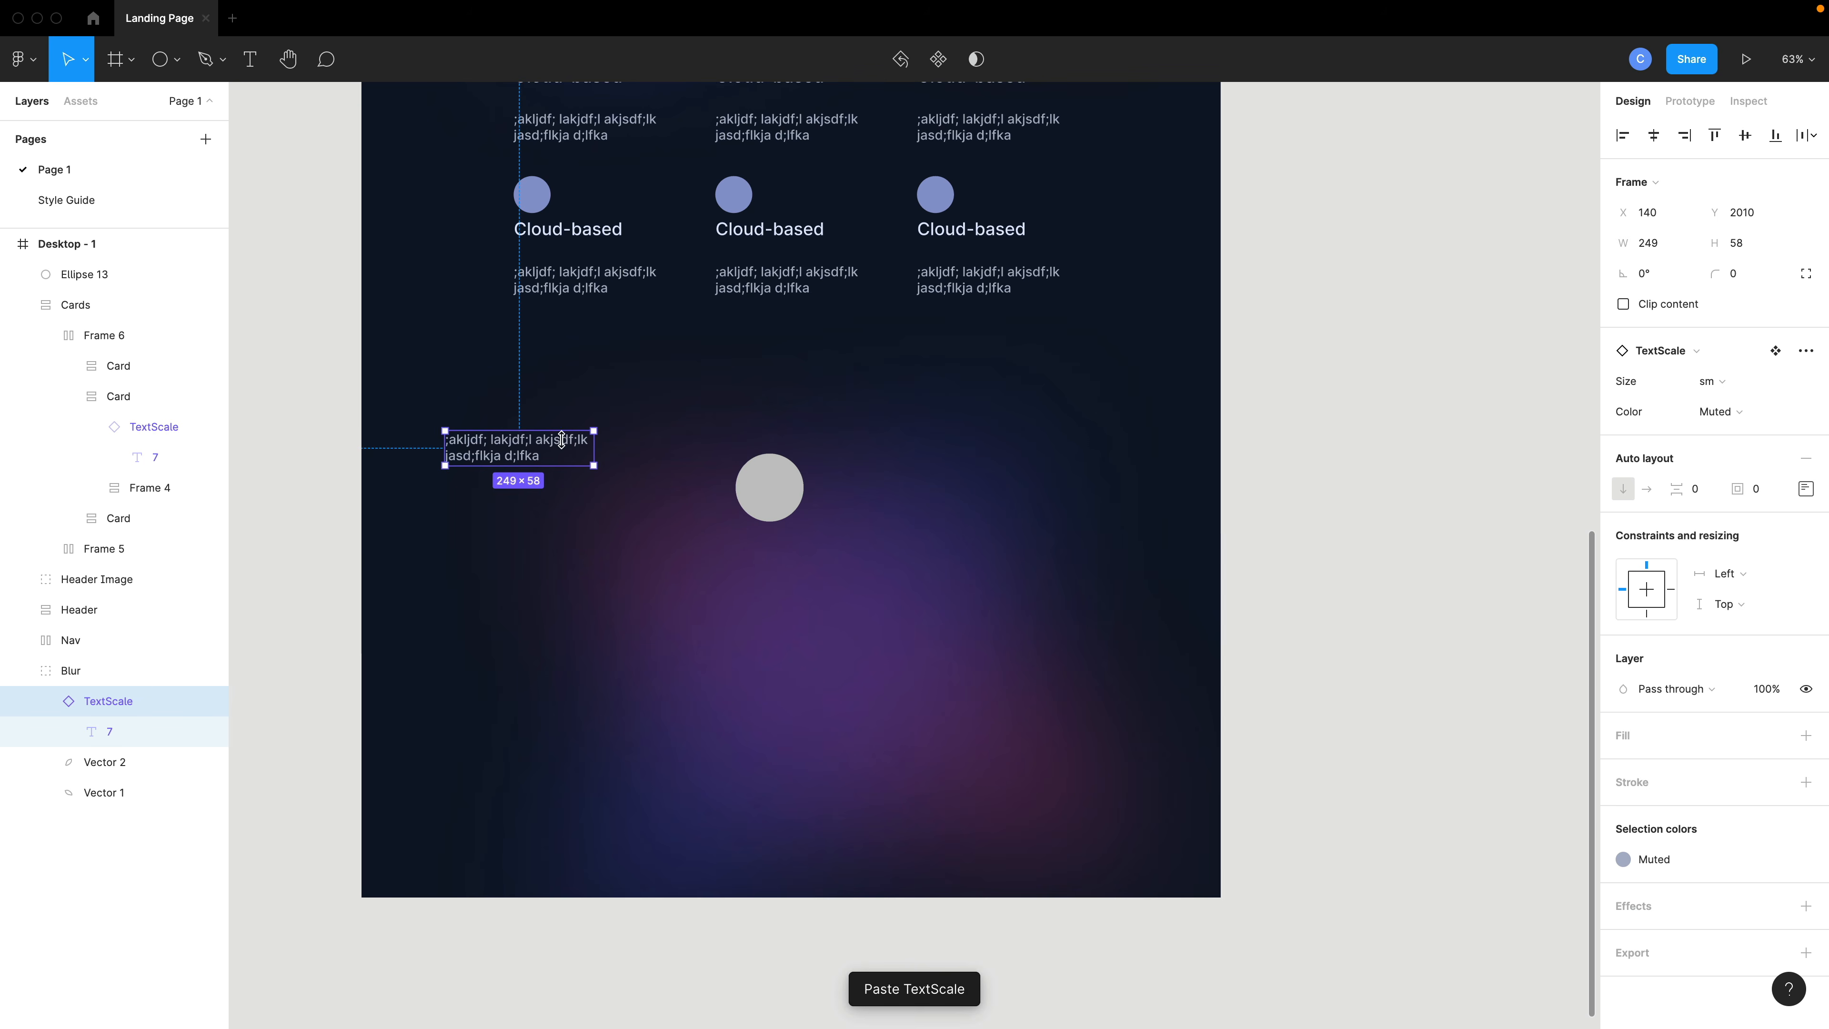
# - Move the pasted text instance below the circle and center-align its text
pyautogui.moveTo(562, 440); pyautogui.dragTo(788, 564)
pyautogui.doubleClick(785, 566)
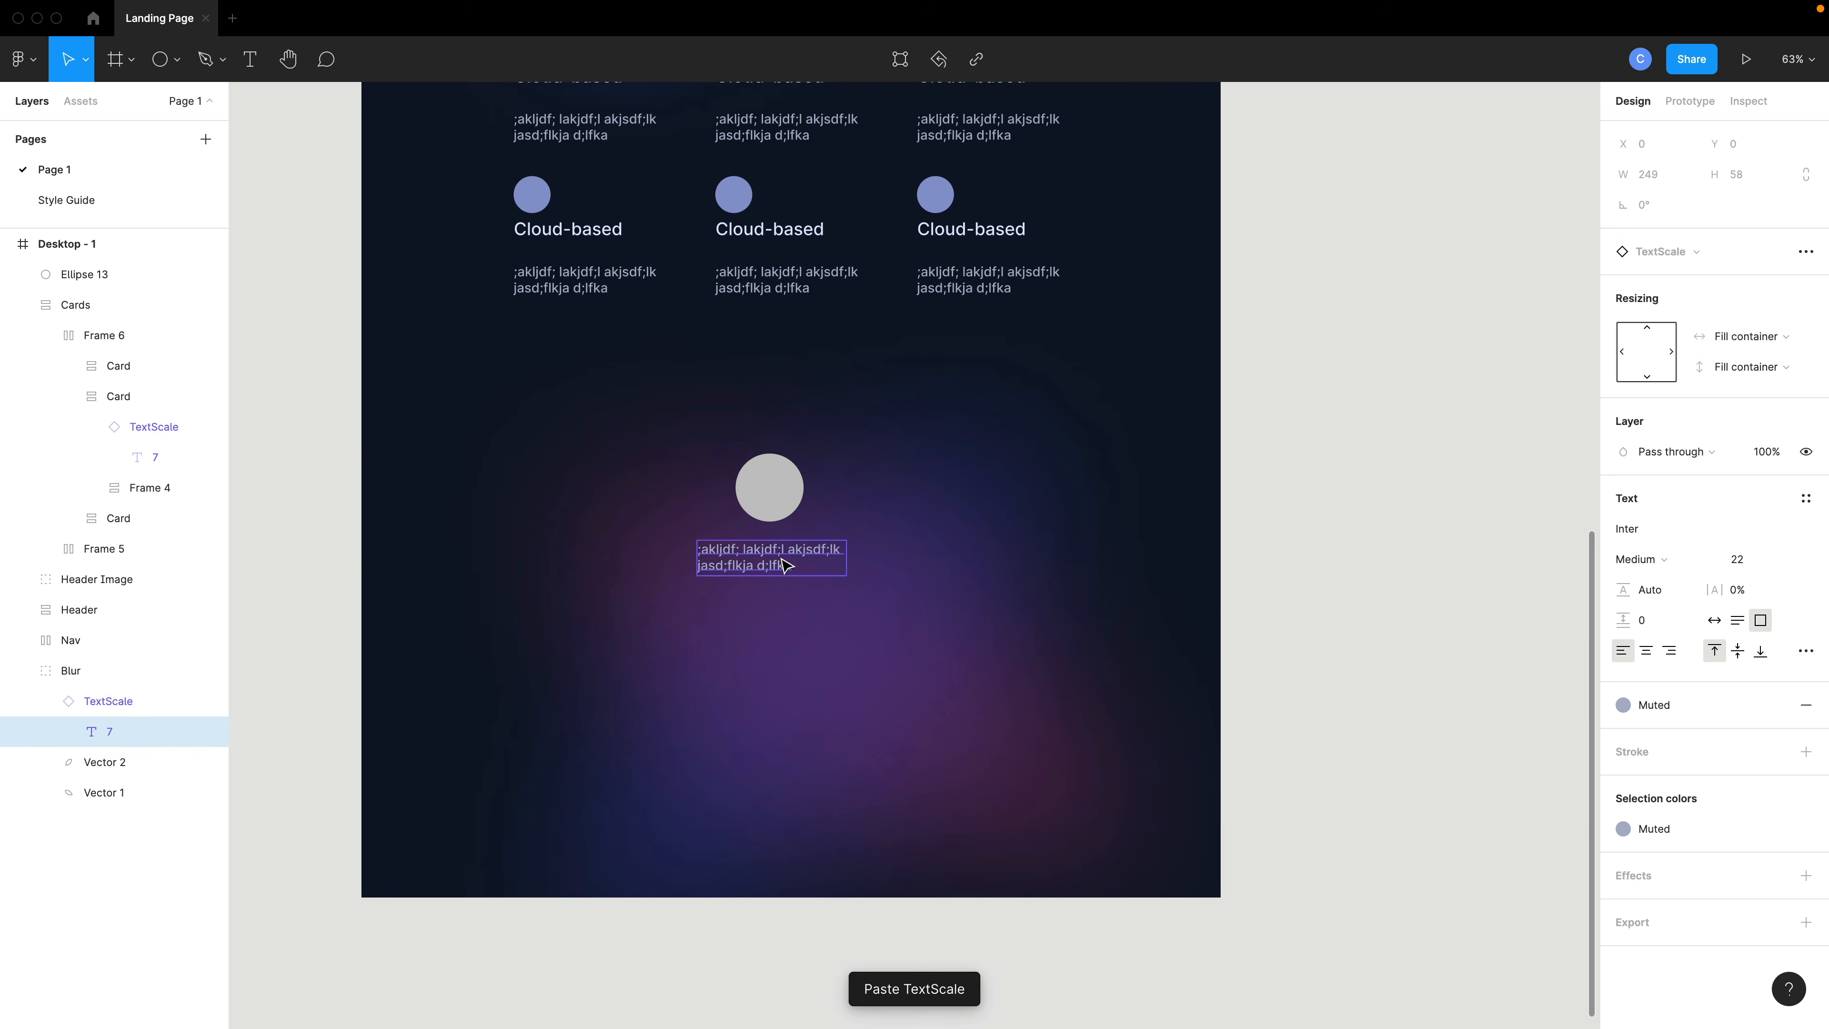
pyautogui.click(1648, 652)
# - Paste a second copy of the text instance below the first one
pyautogui.press('Escape')
pyautogui.moveTo(849, 569); pyautogui.dragTo(810, 613)
pyautogui.hotkey('ctrl', 'v')
pyautogui.doubleClick(809, 613)
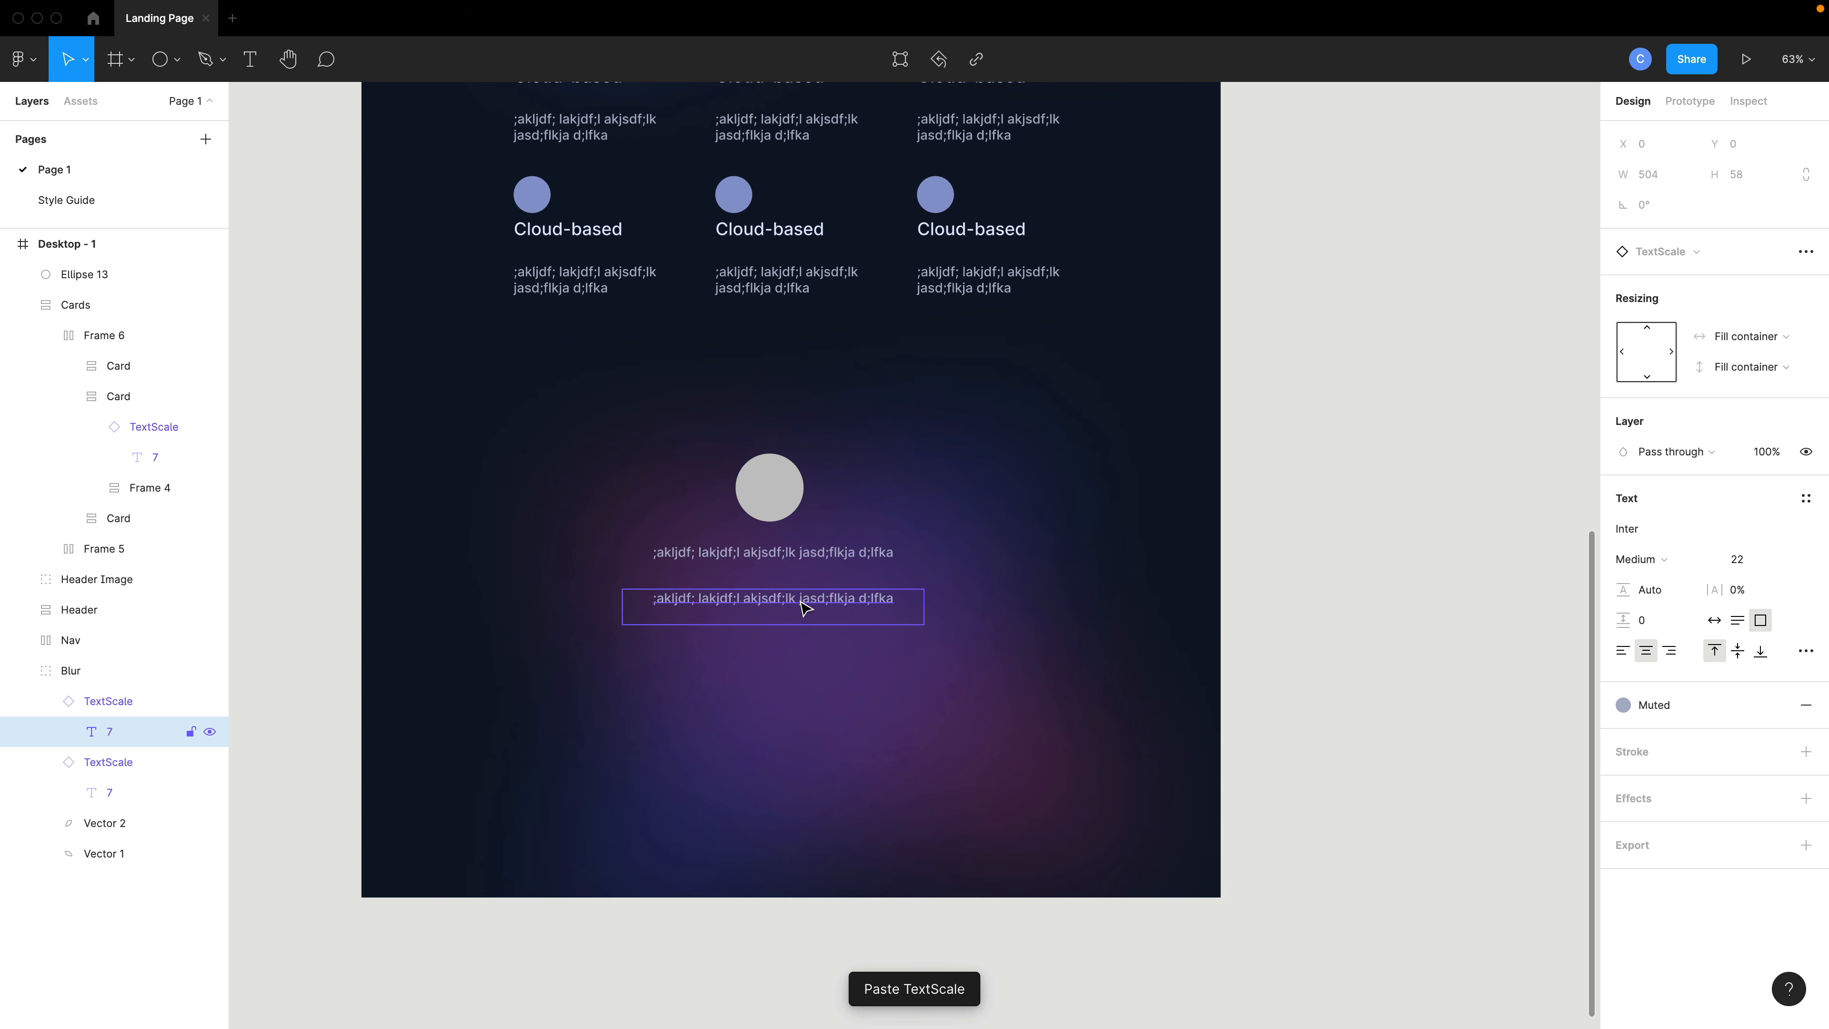
# - Set the lower text instance's size variant to lg
pyautogui.press('Escape')
pyautogui.doubleClick(802, 604)
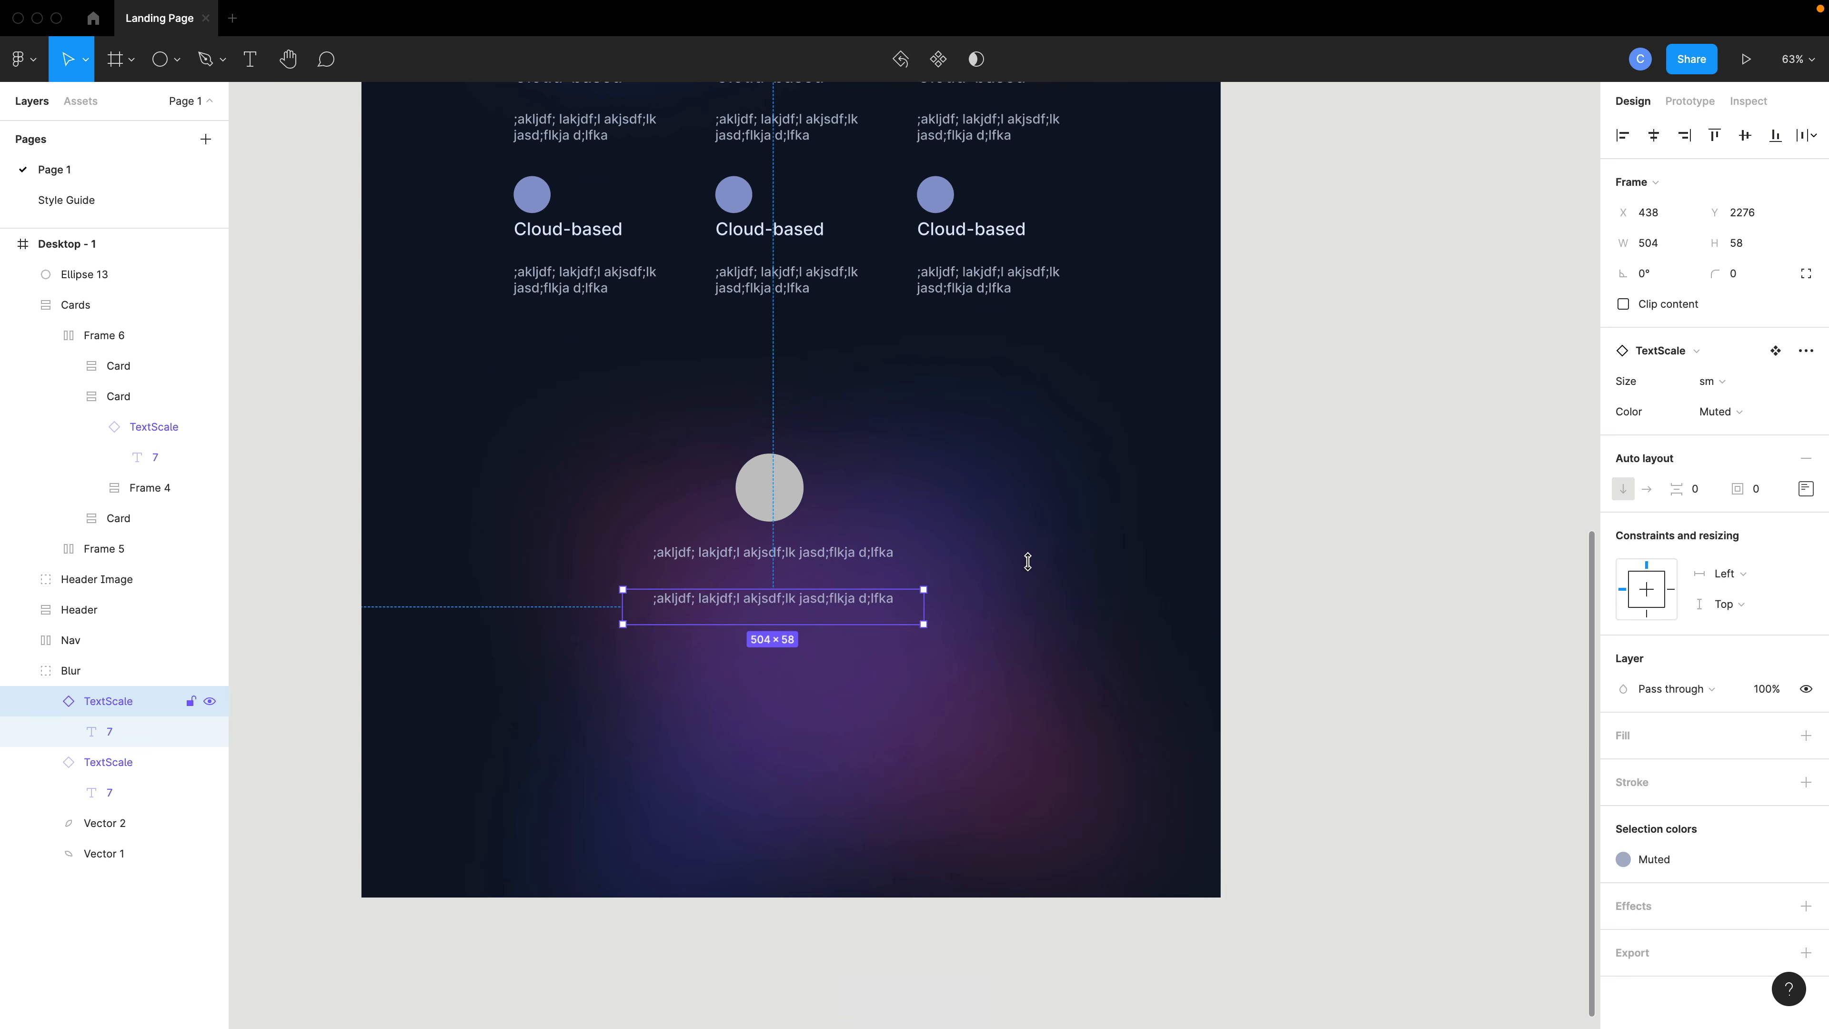
pyautogui.click(1720, 388)
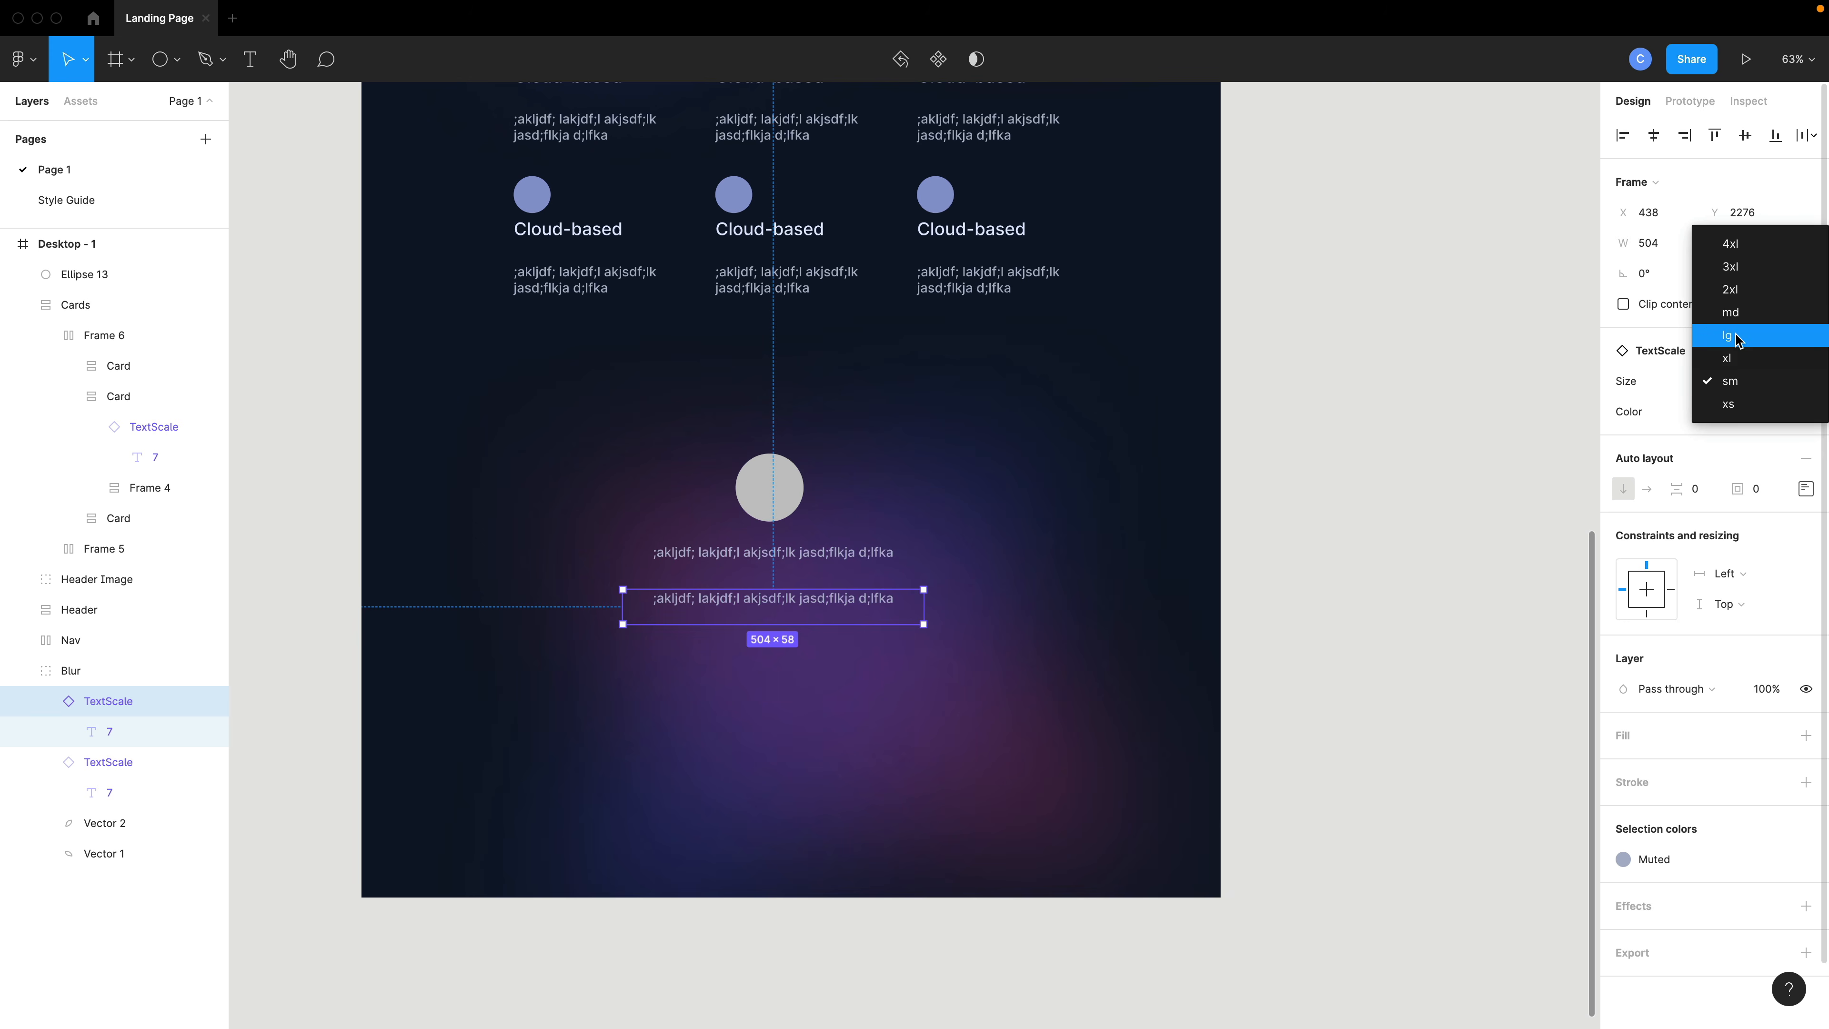
pyautogui.click(1727, 336)
# - Replace the lower text instance's content with a placeholder person's name for the testimonial author
pyautogui.doubleClick(633, 601)
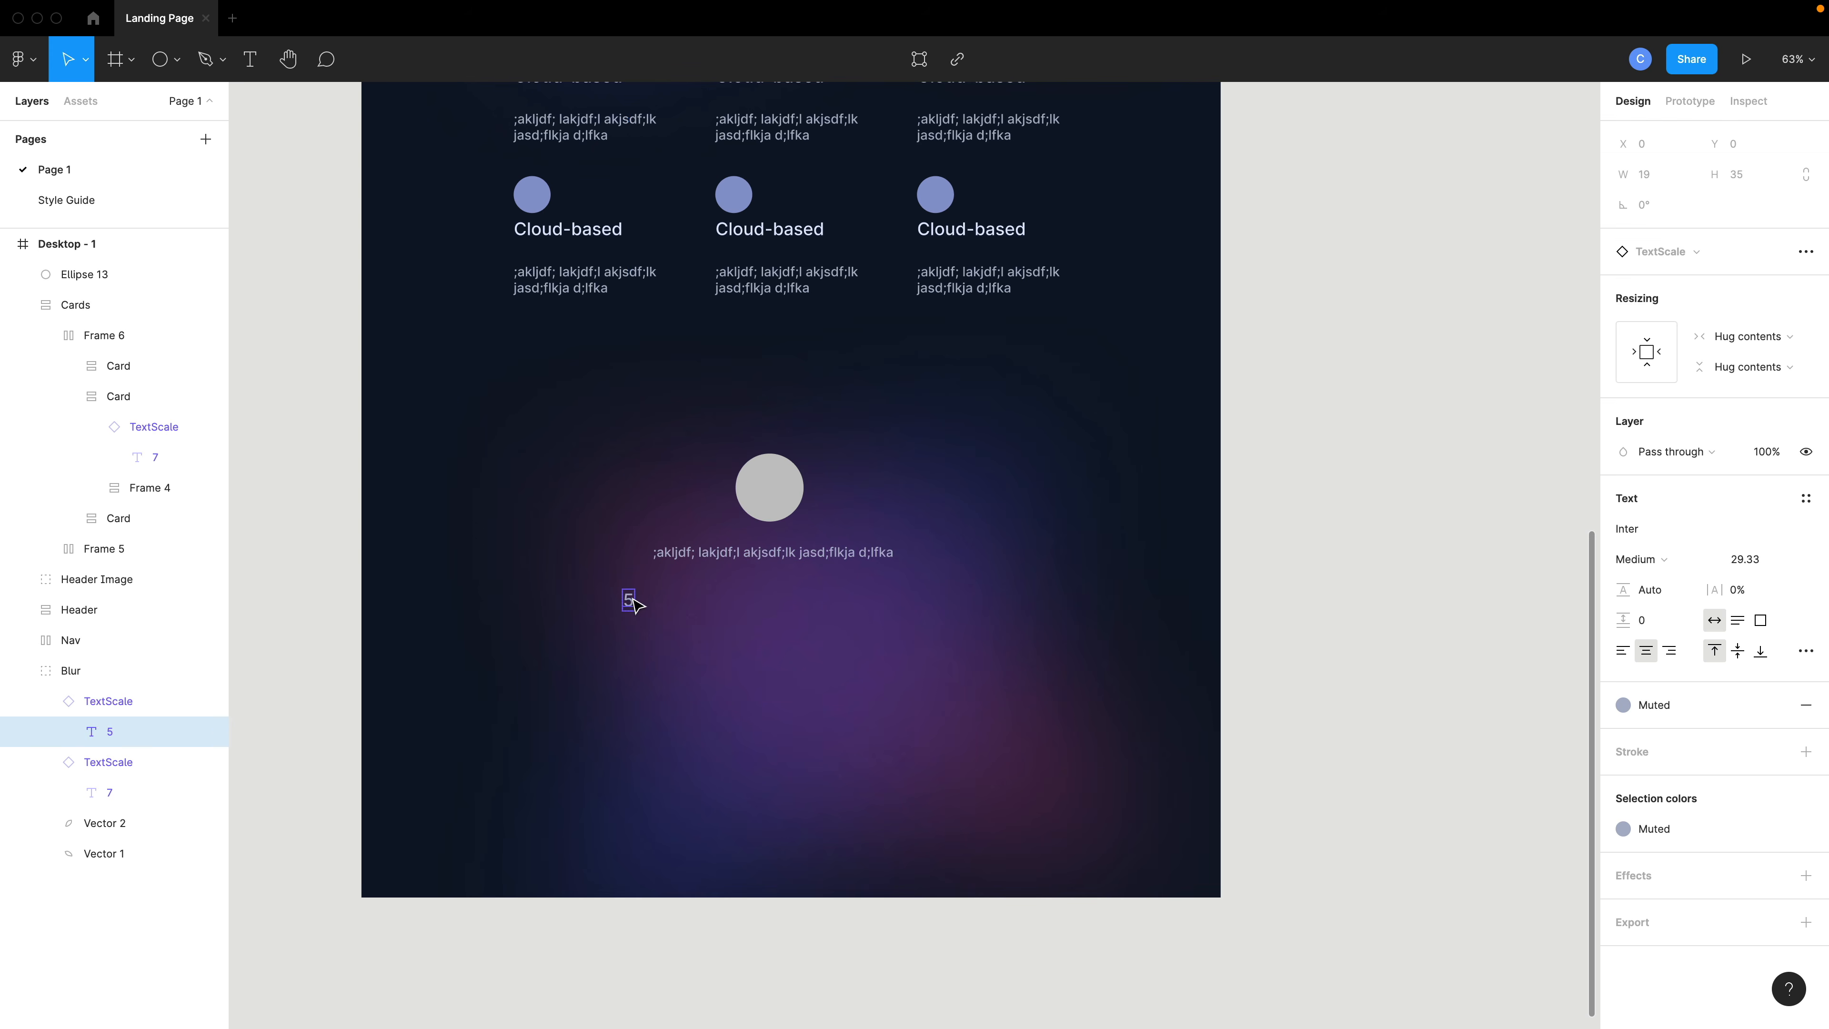
pyautogui.press('h')
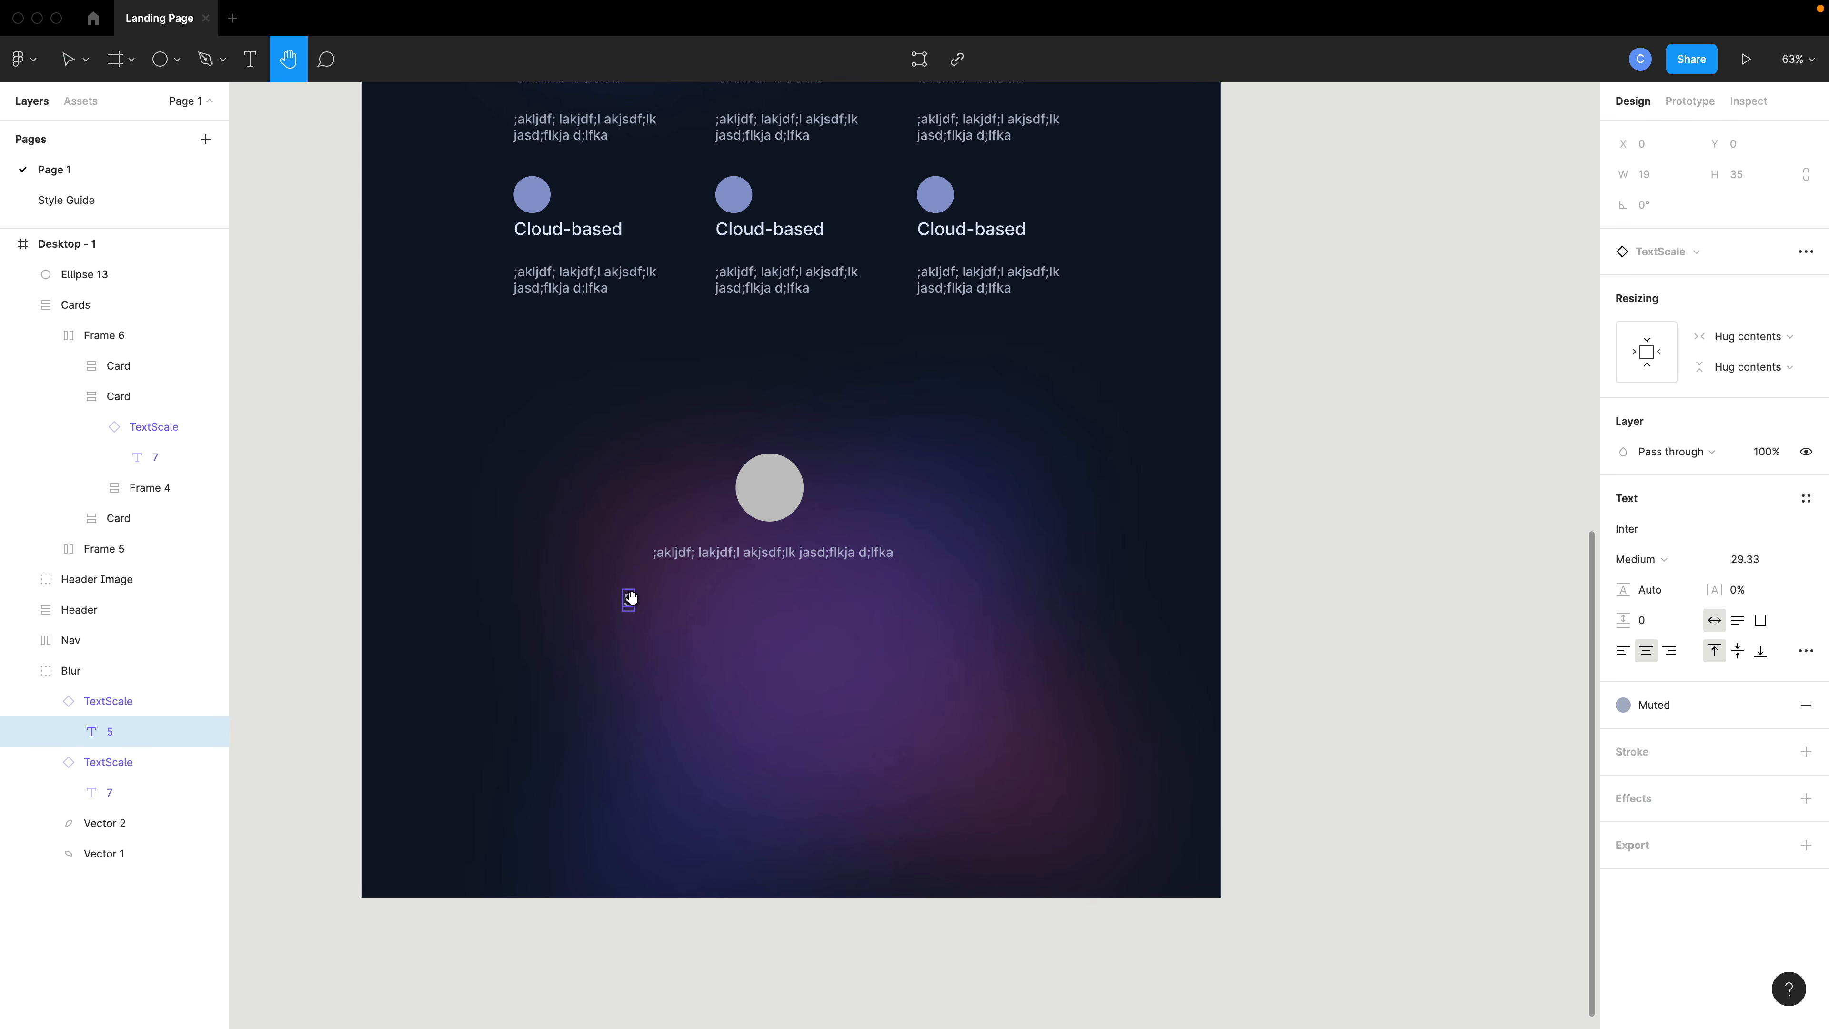
pyautogui.press('n')
pyautogui.scroll(10, 865, 851)
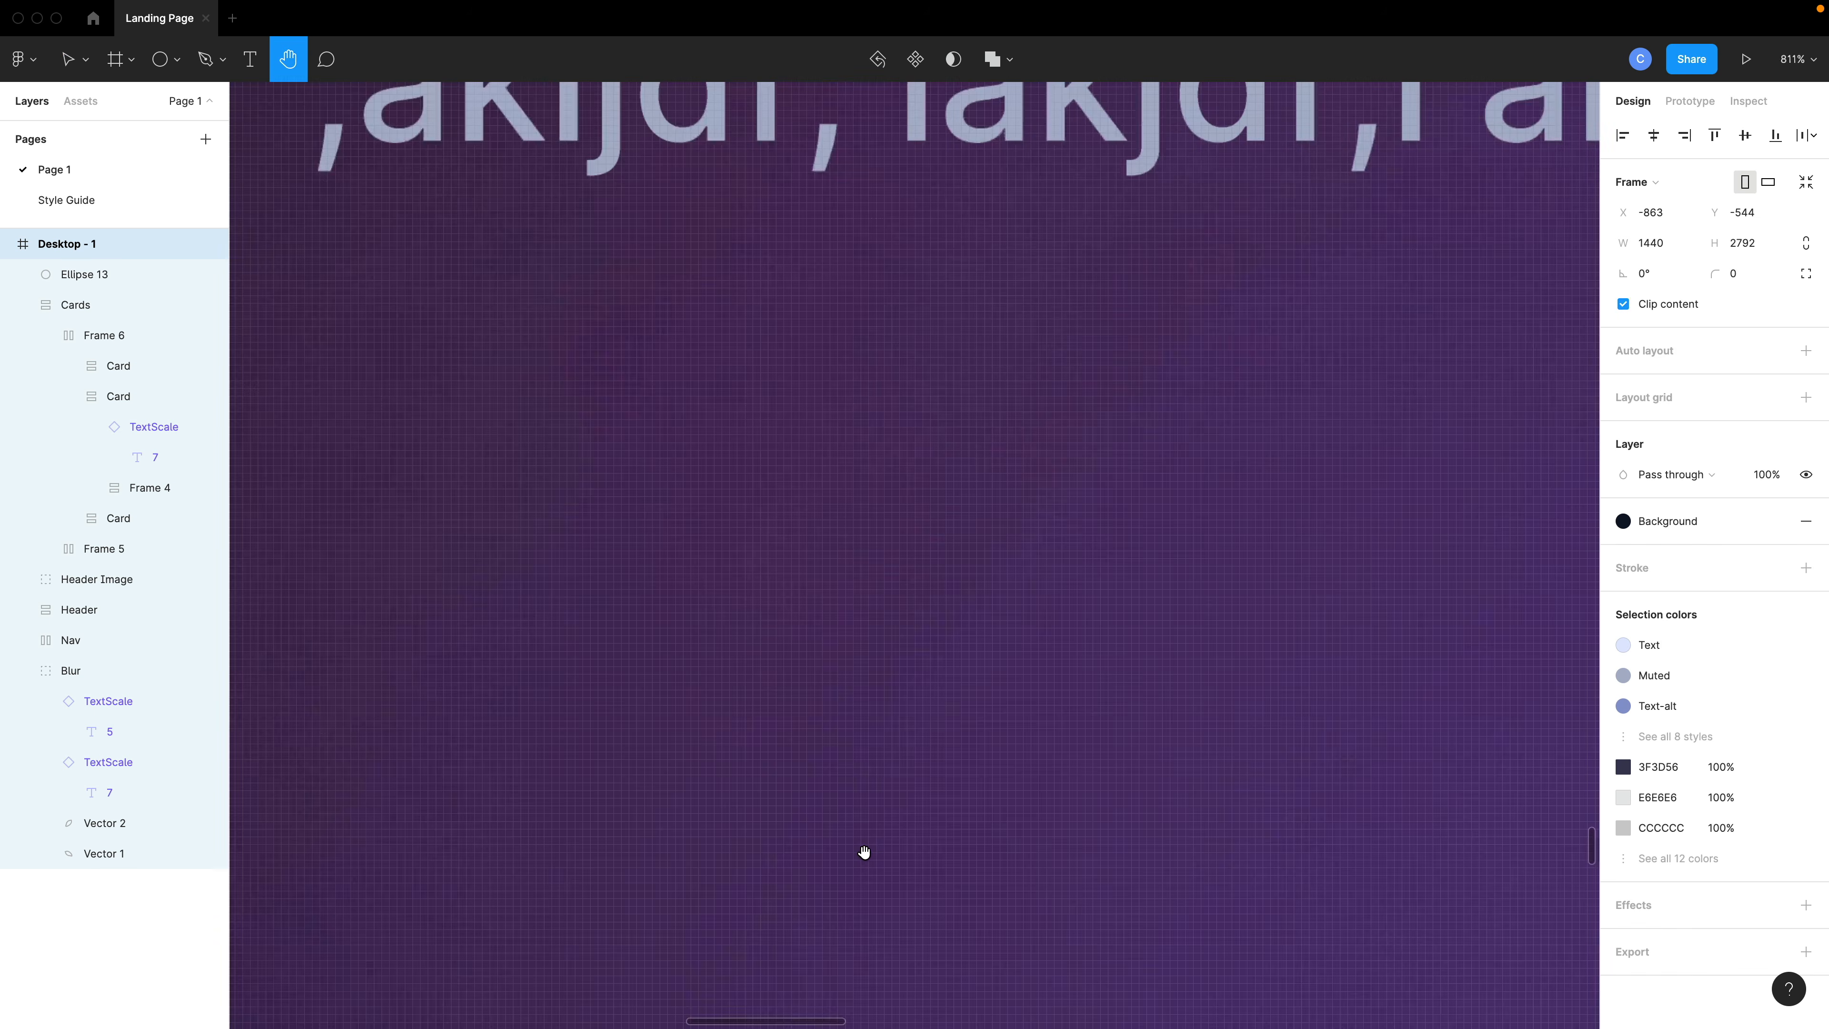
pyautogui.scroll(-6, 864, 851)
pyautogui.press('v')
pyautogui.doubleClick(720, 828)
pyautogui.doubleClick(720, 828)
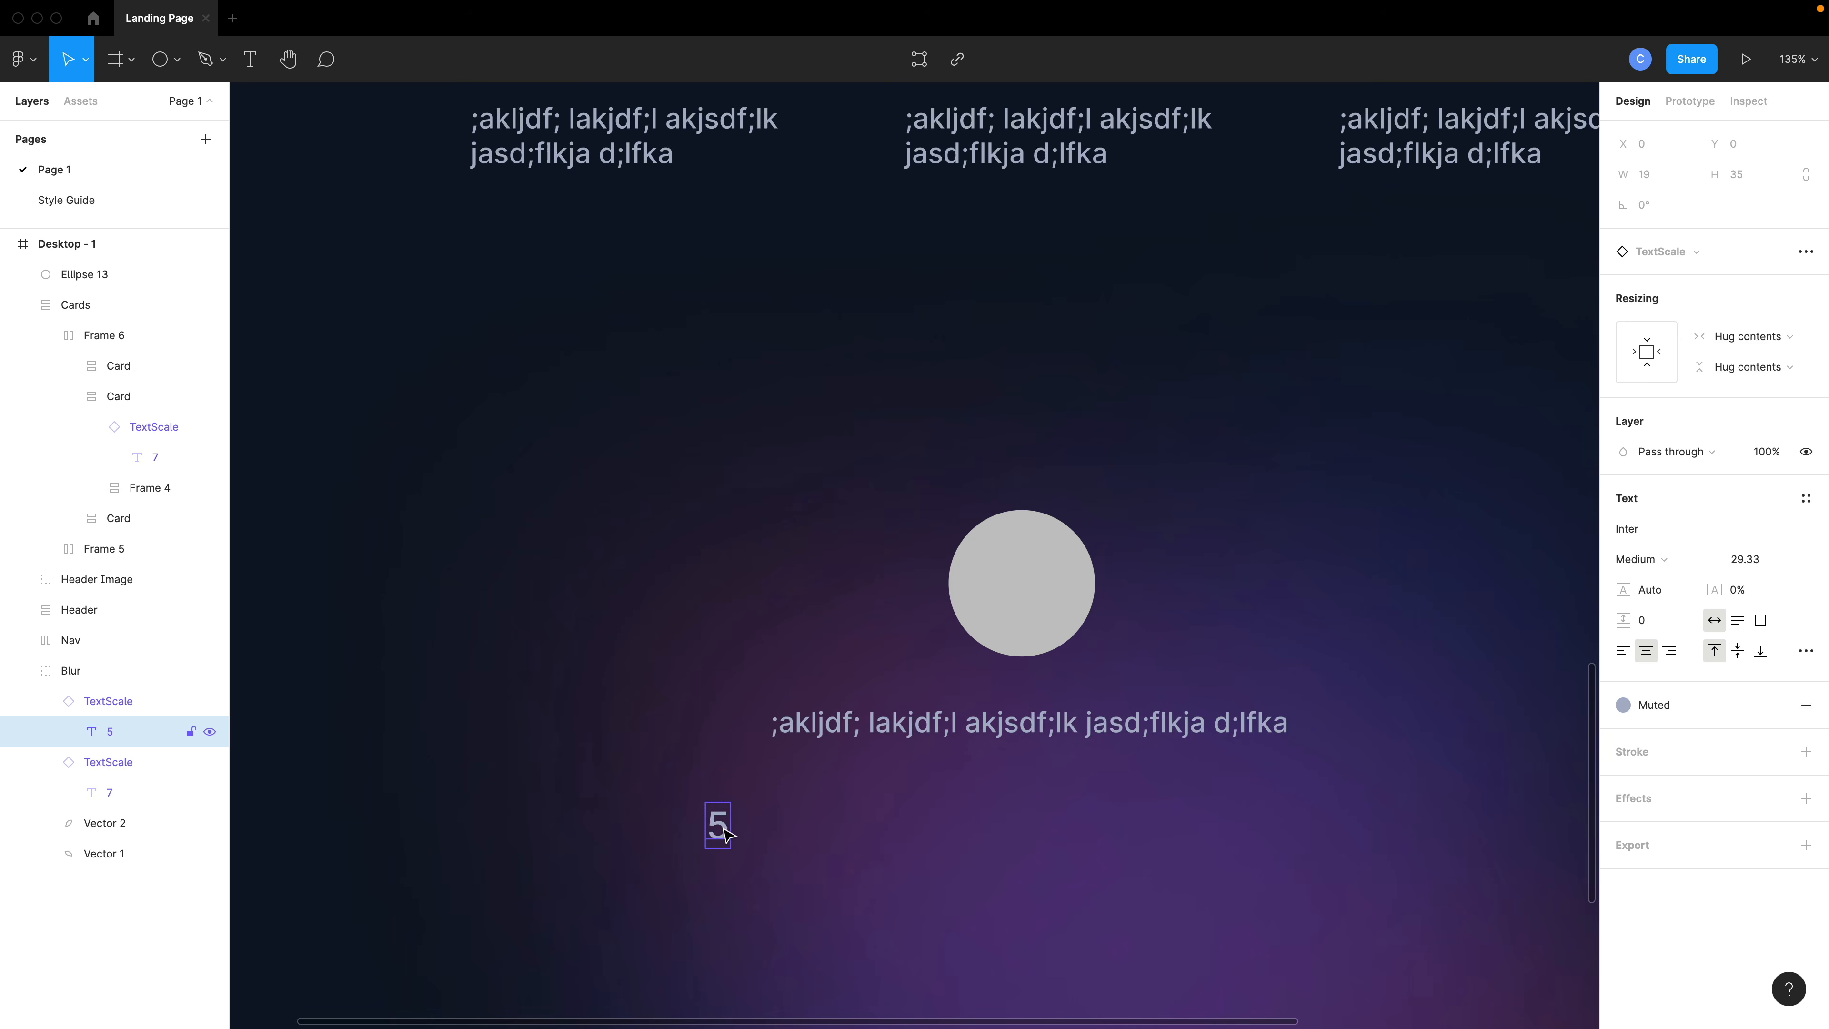
pyautogui.doubleClick(724, 828)
pyautogui.write('John Doe')
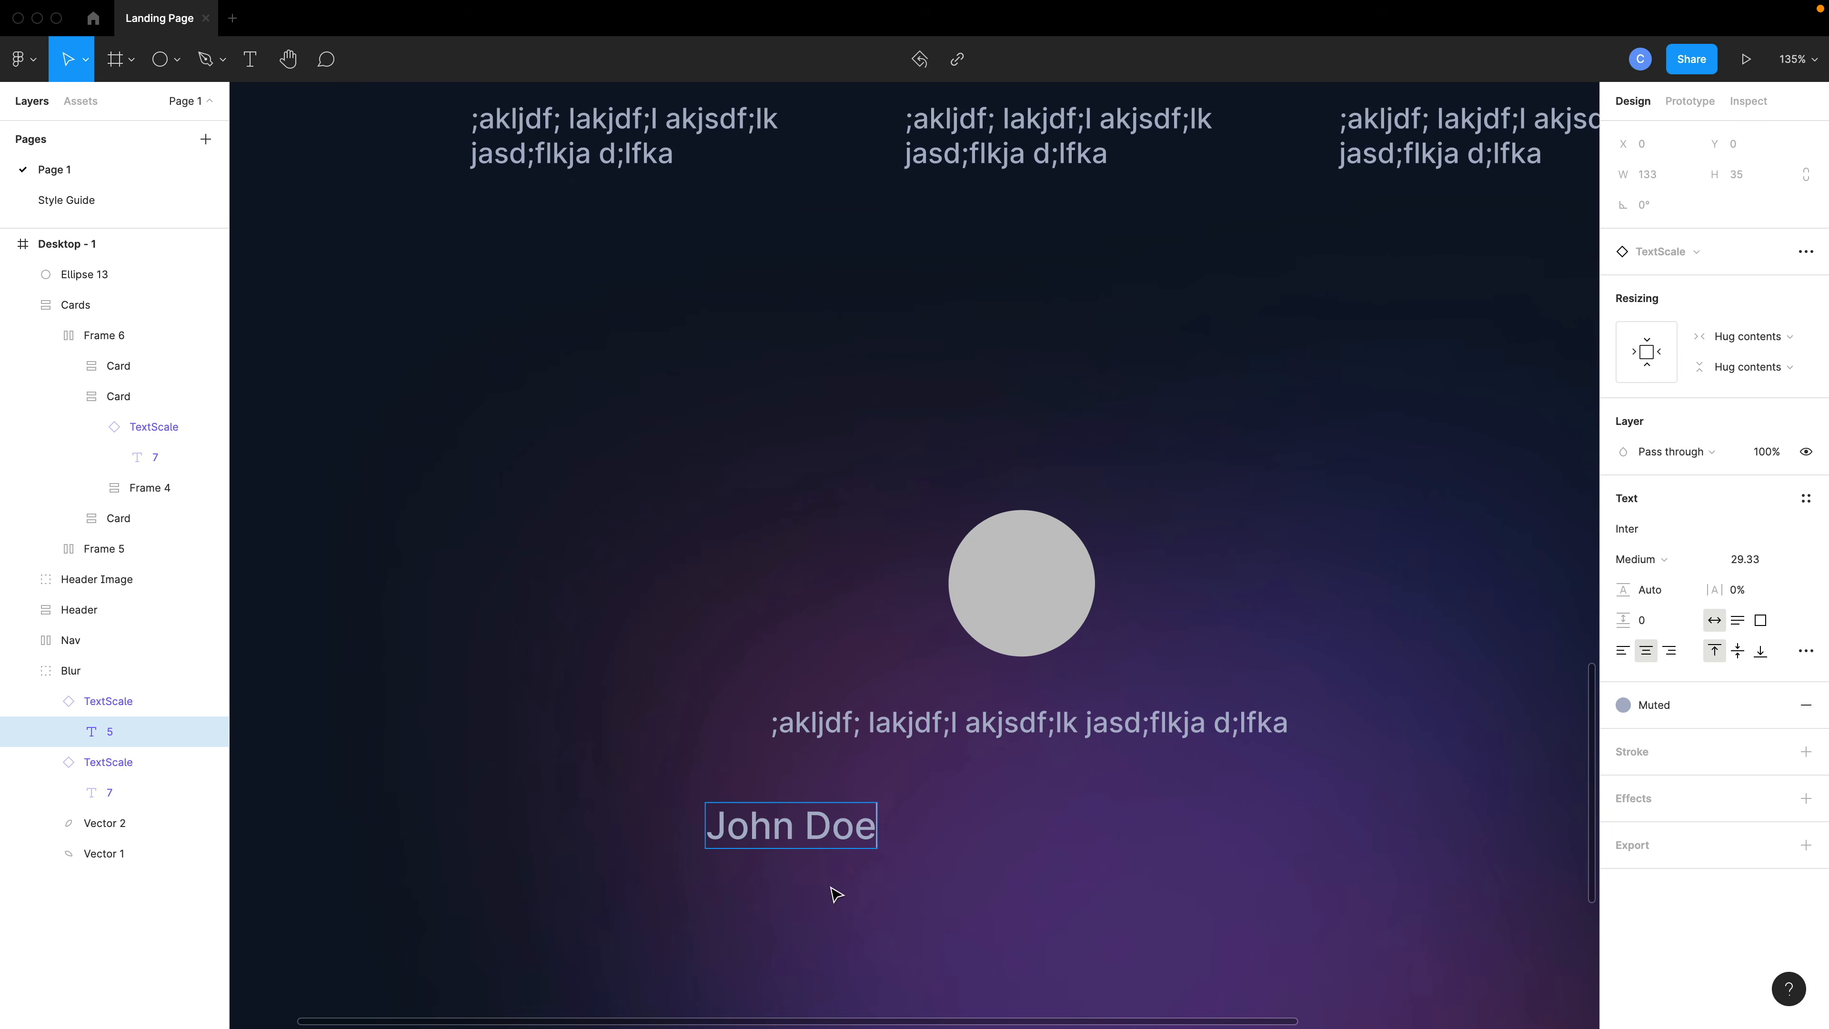
# - Make the author name Bold and center it beneath the avatar circle
pyautogui.scroll(-2, 836, 894)
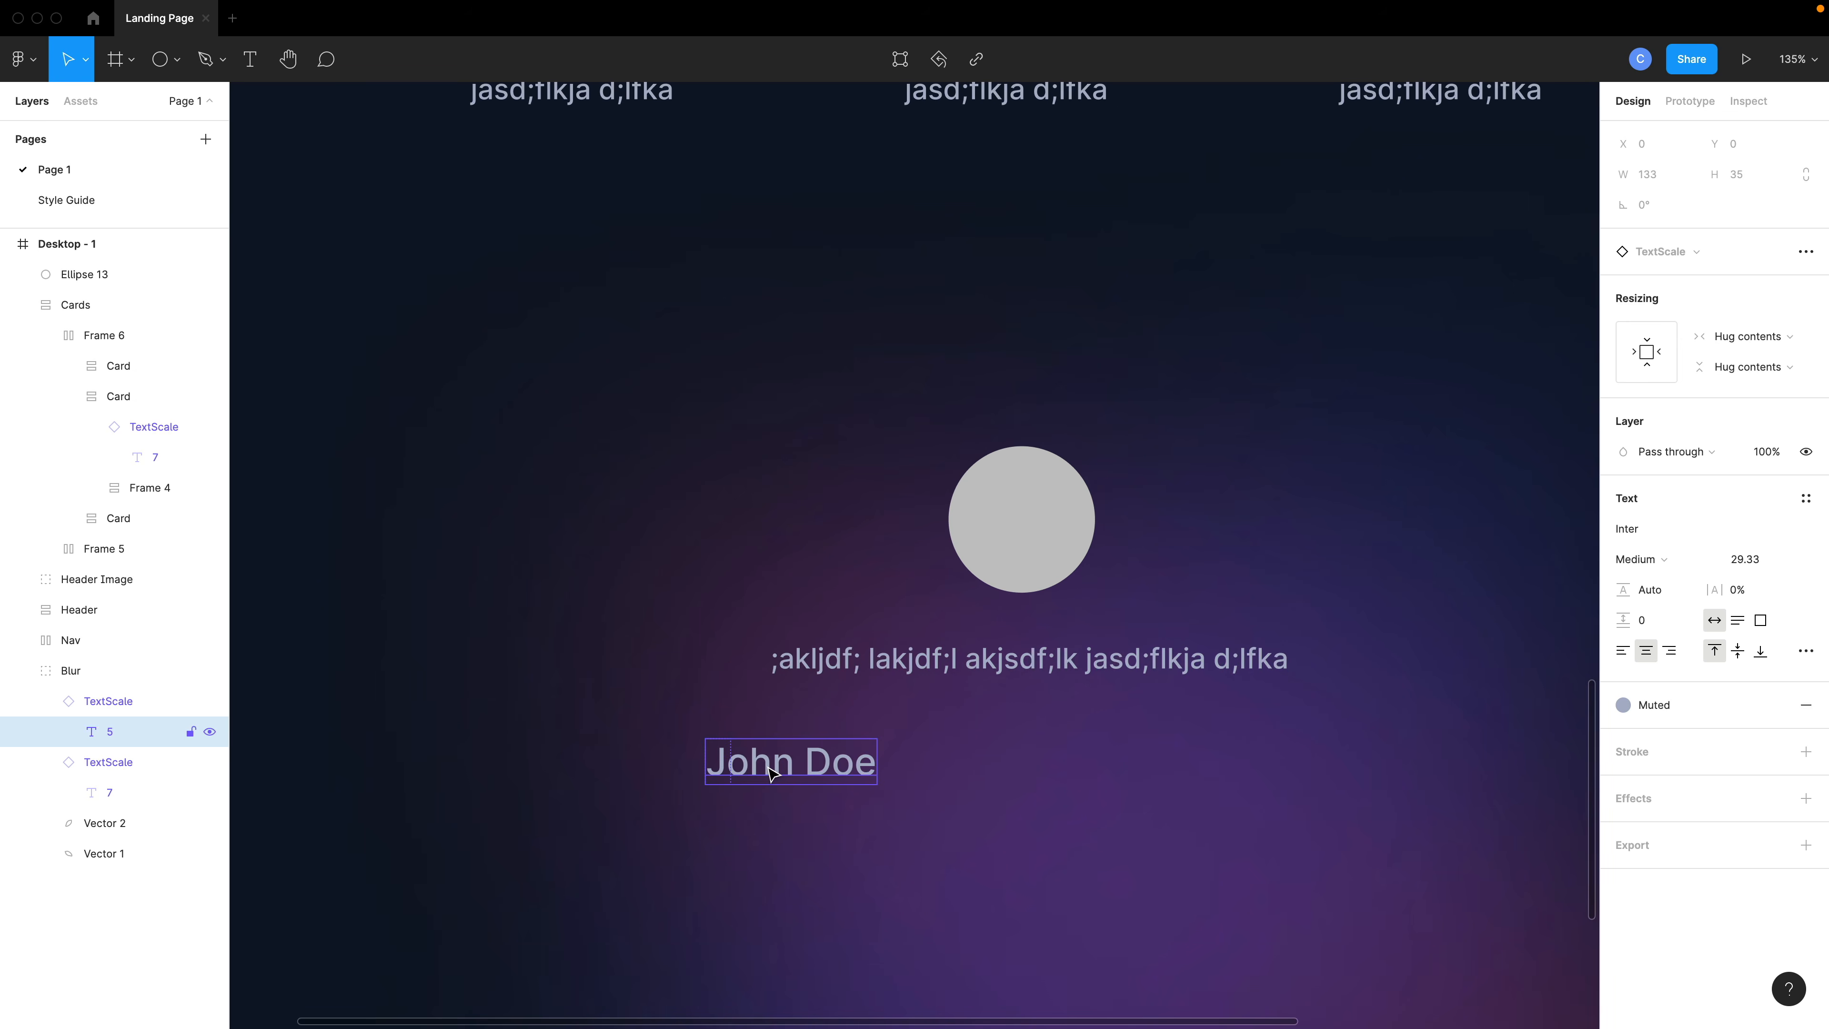
pyautogui.moveTo(865, 753); pyautogui.dragTo(1130, 724)
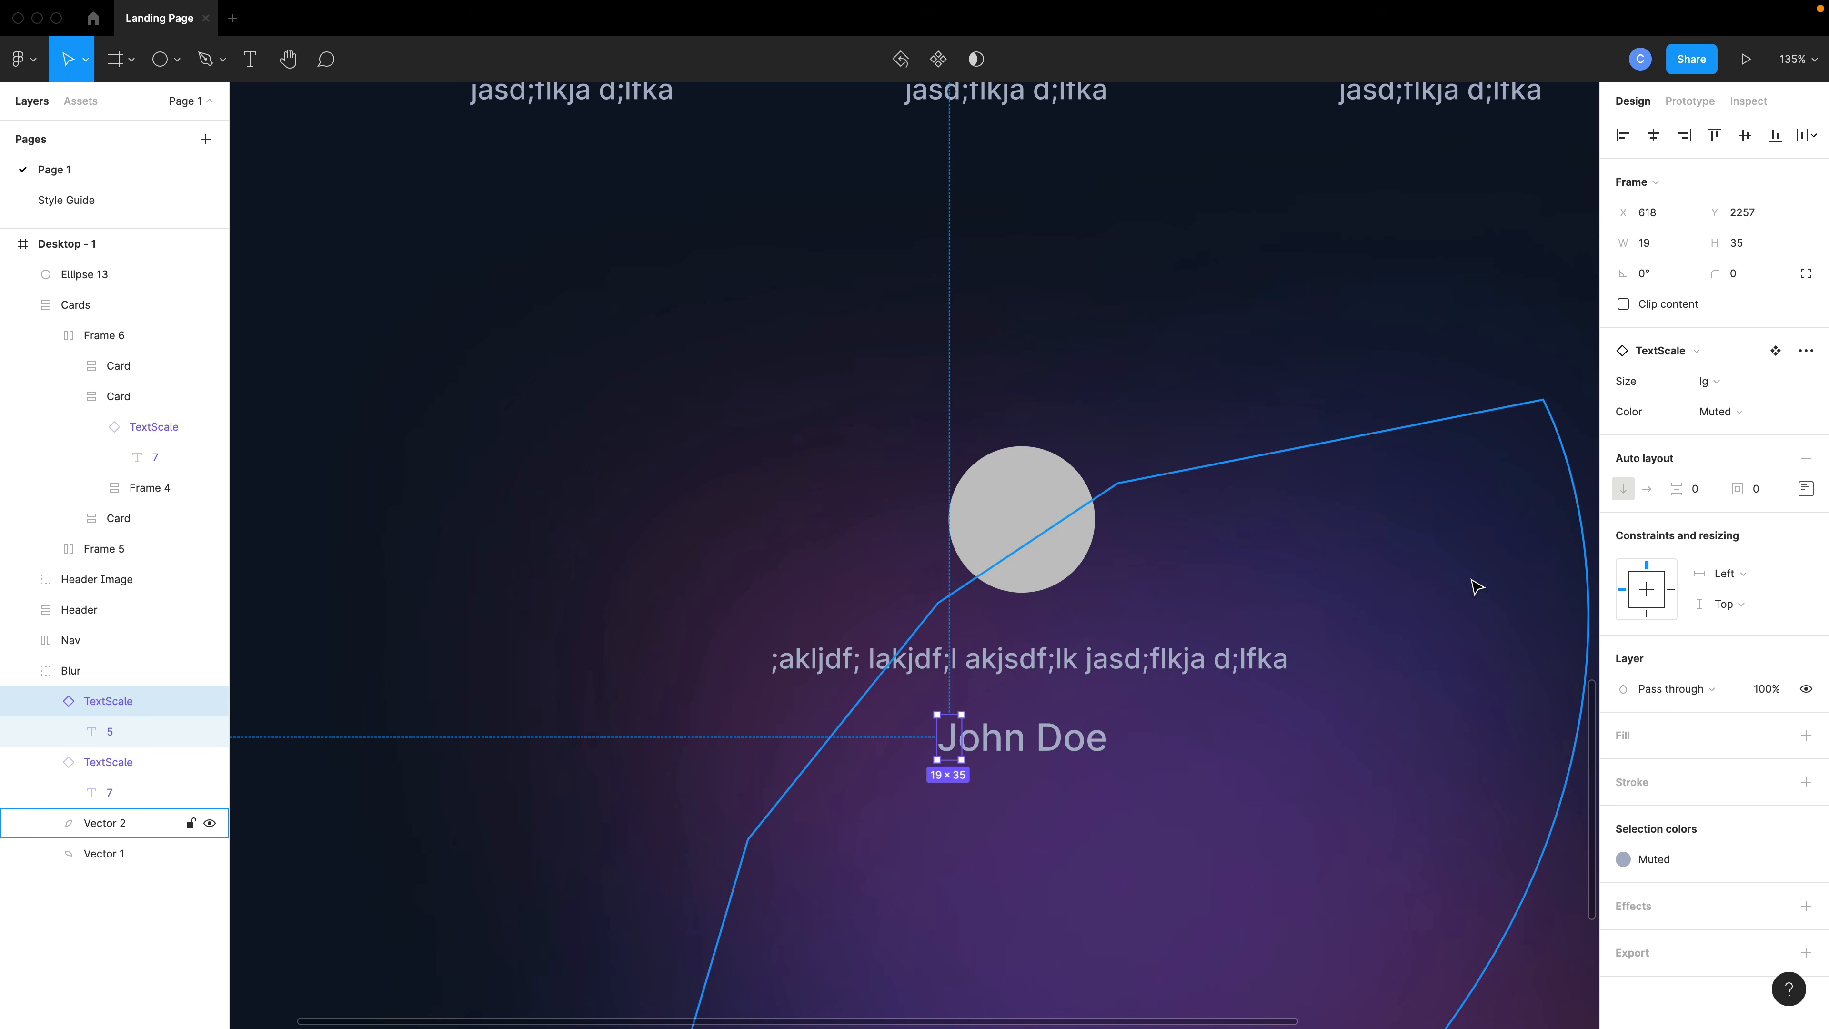
pyautogui.doubleClick(1028, 746)
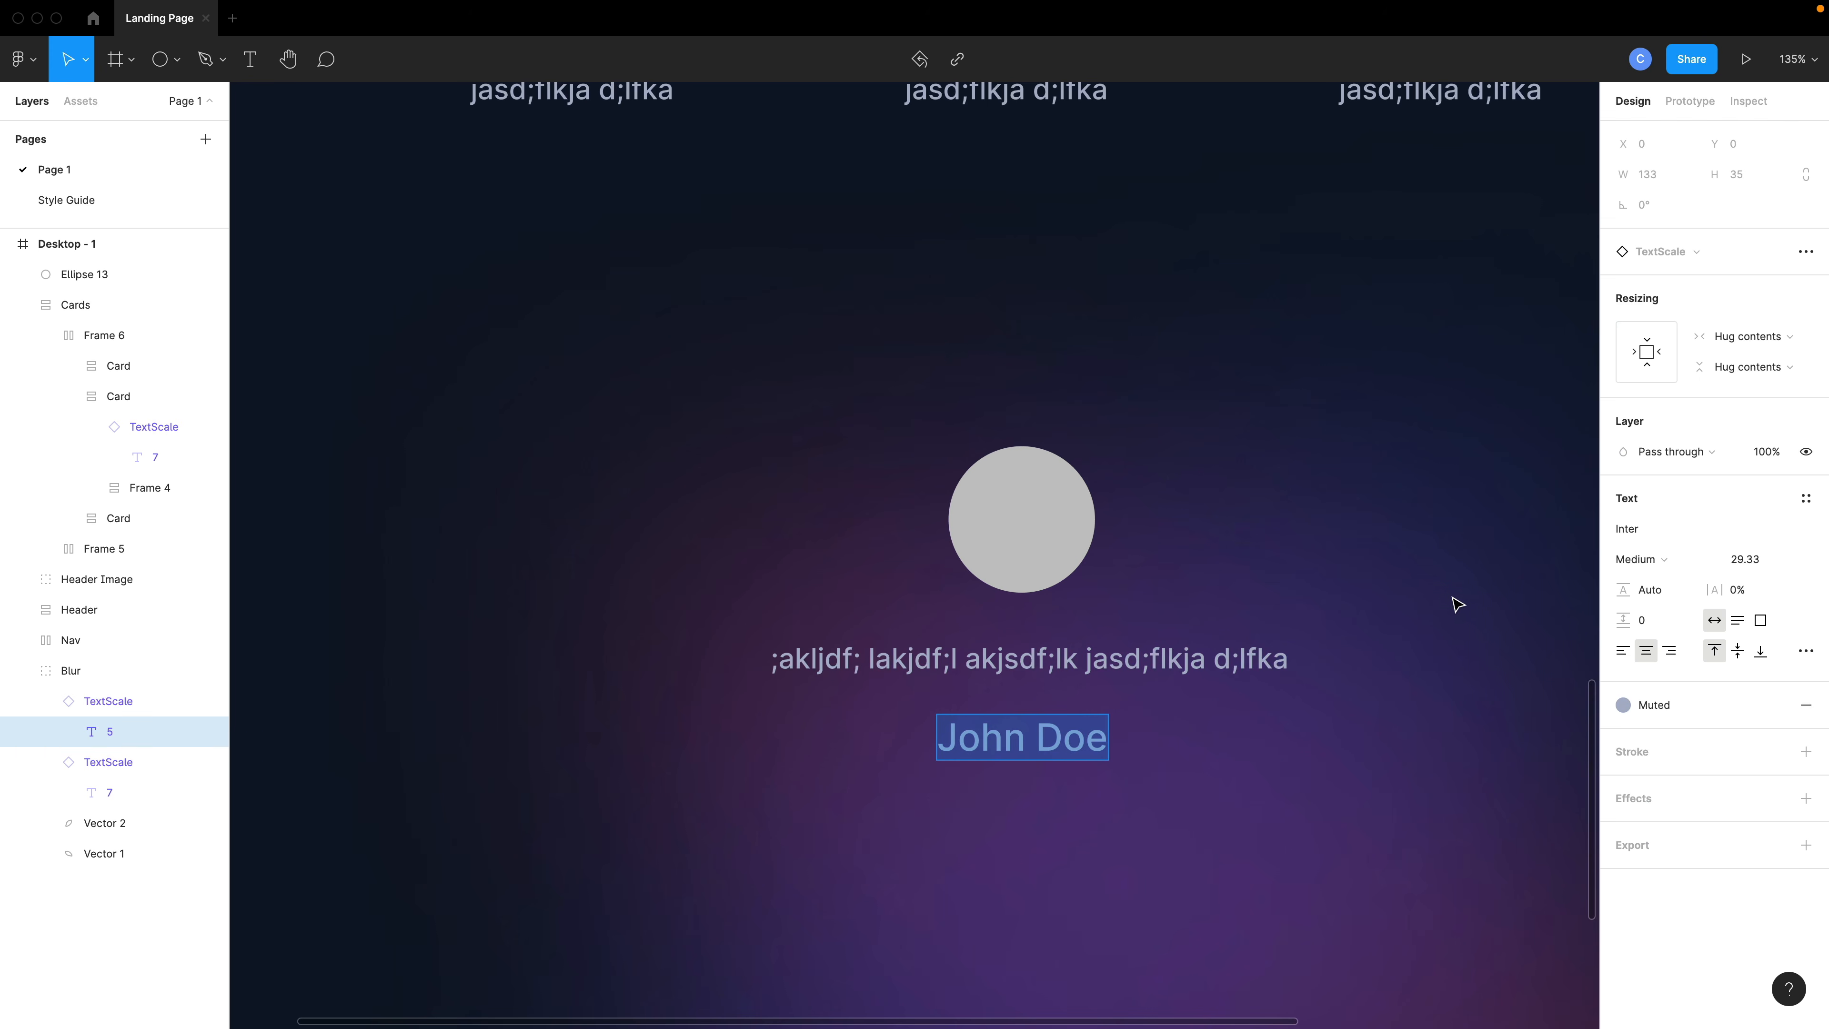
pyautogui.click(1644, 560)
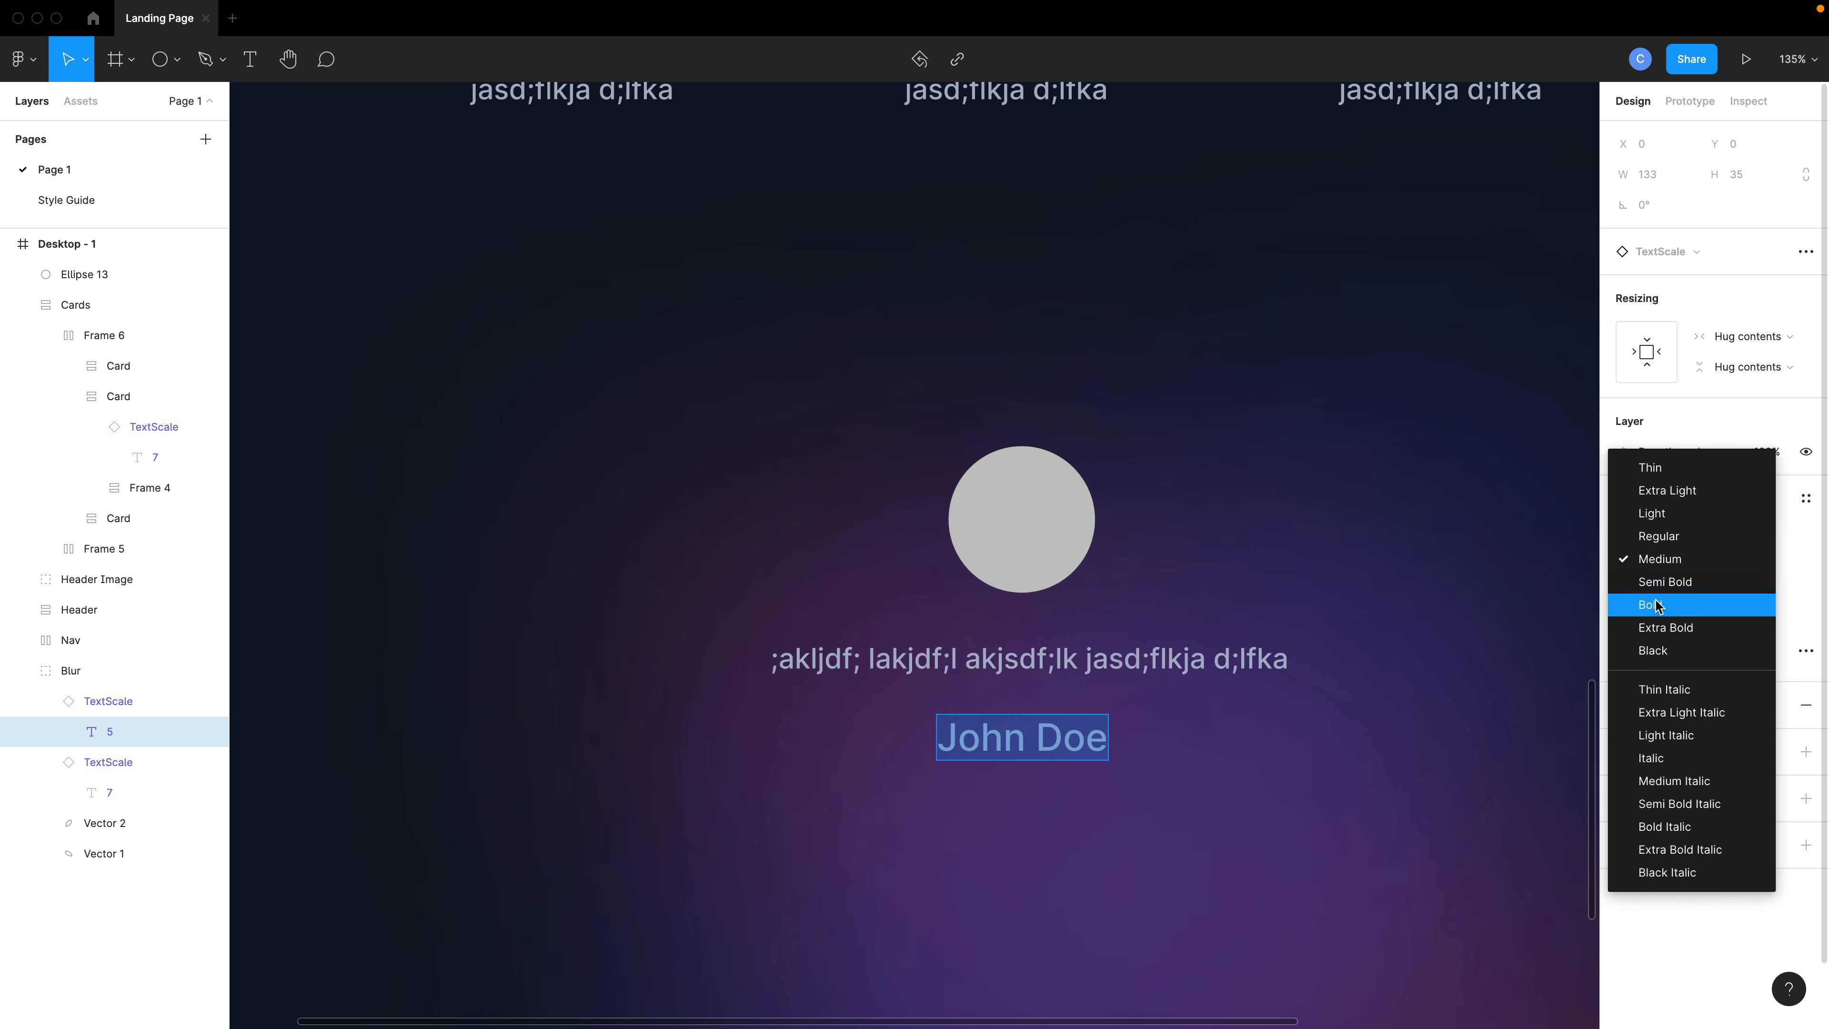
pyautogui.click(1655, 597)
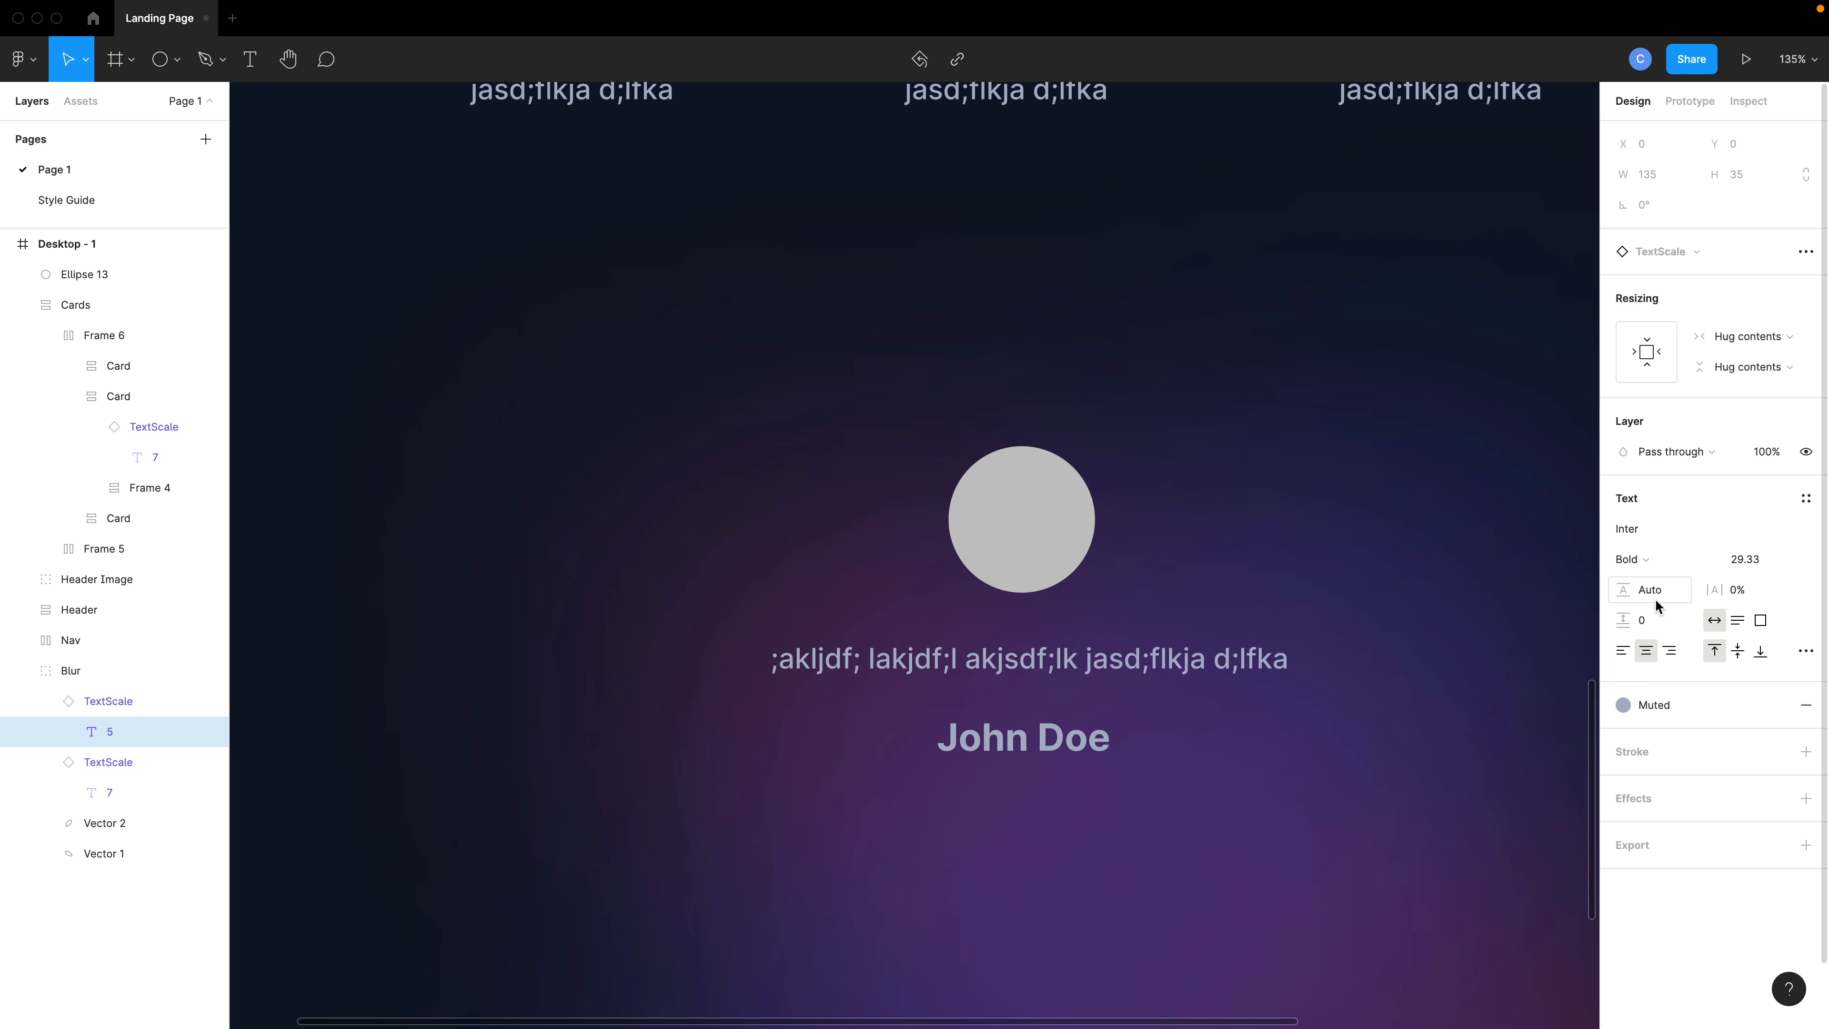
pyautogui.click(1013, 752)
pyautogui.hotkey('shift', 'Right')
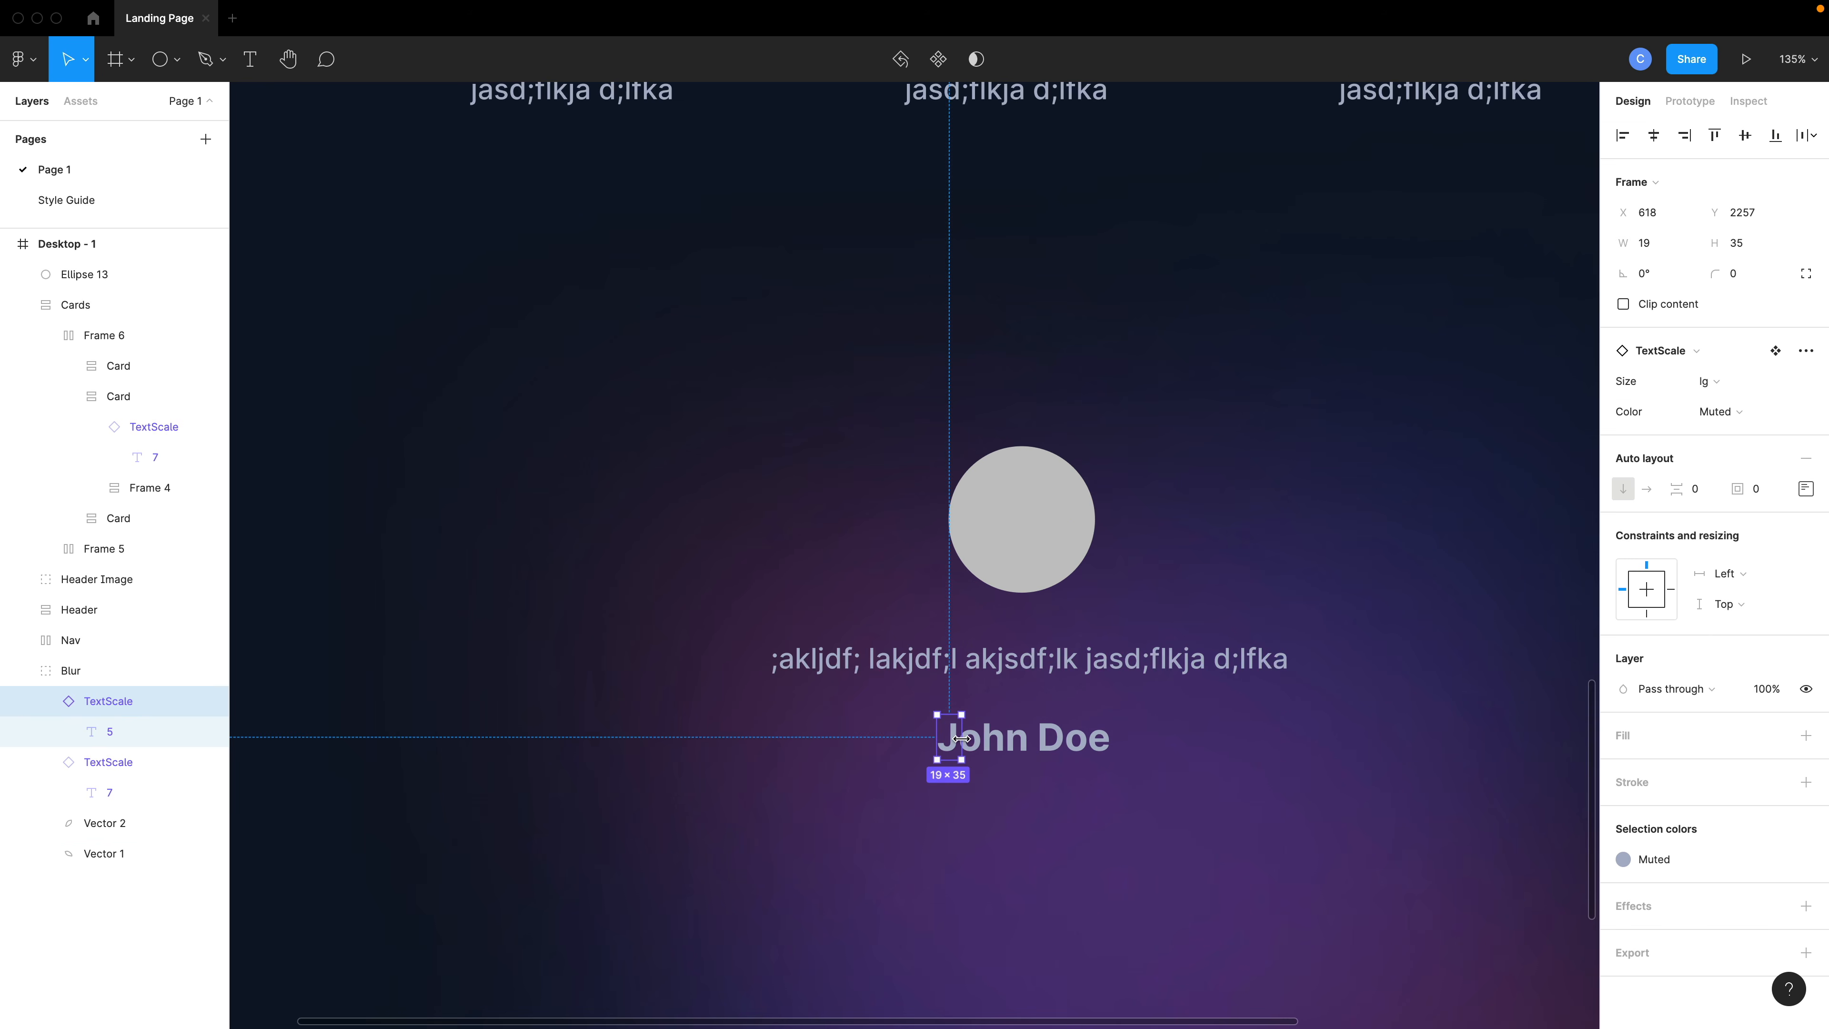
pyautogui.moveTo(963, 738); pyautogui.dragTo(1055, 745)
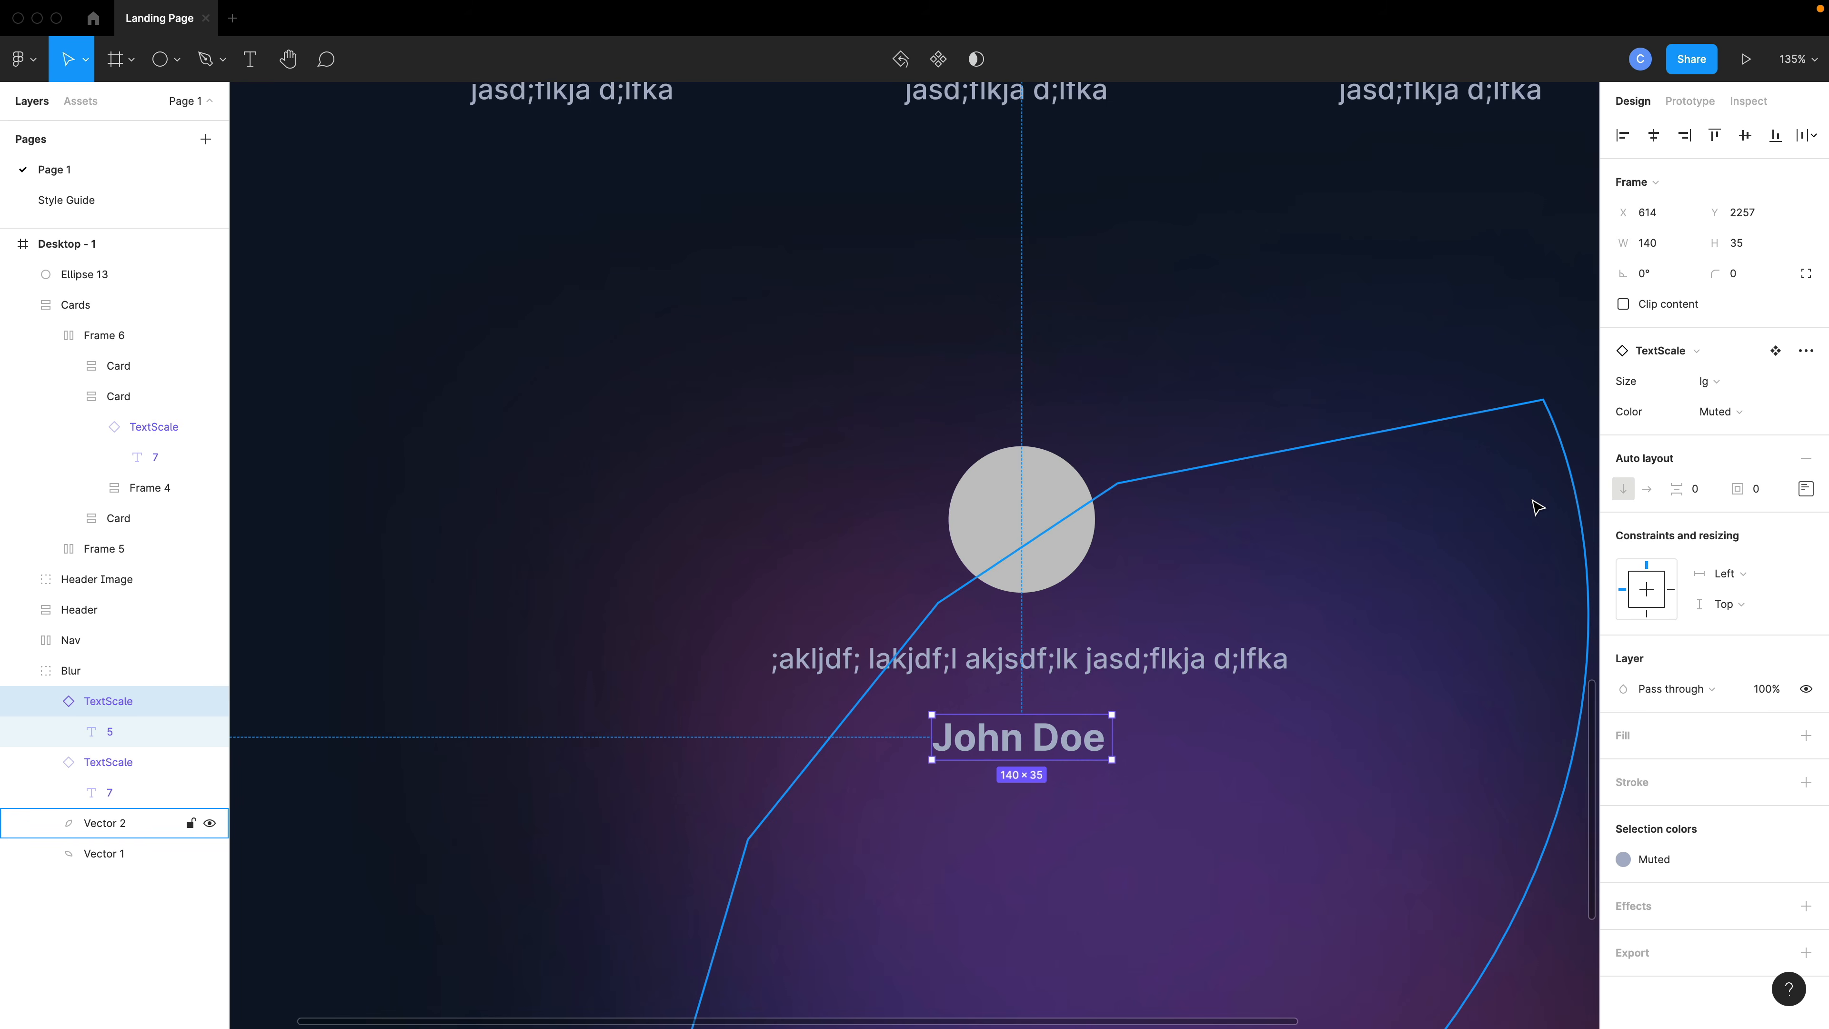
# - Apply the pink Gradient color style to the author name and nudge it slightly up toward the quote
pyautogui.click(1651, 861)
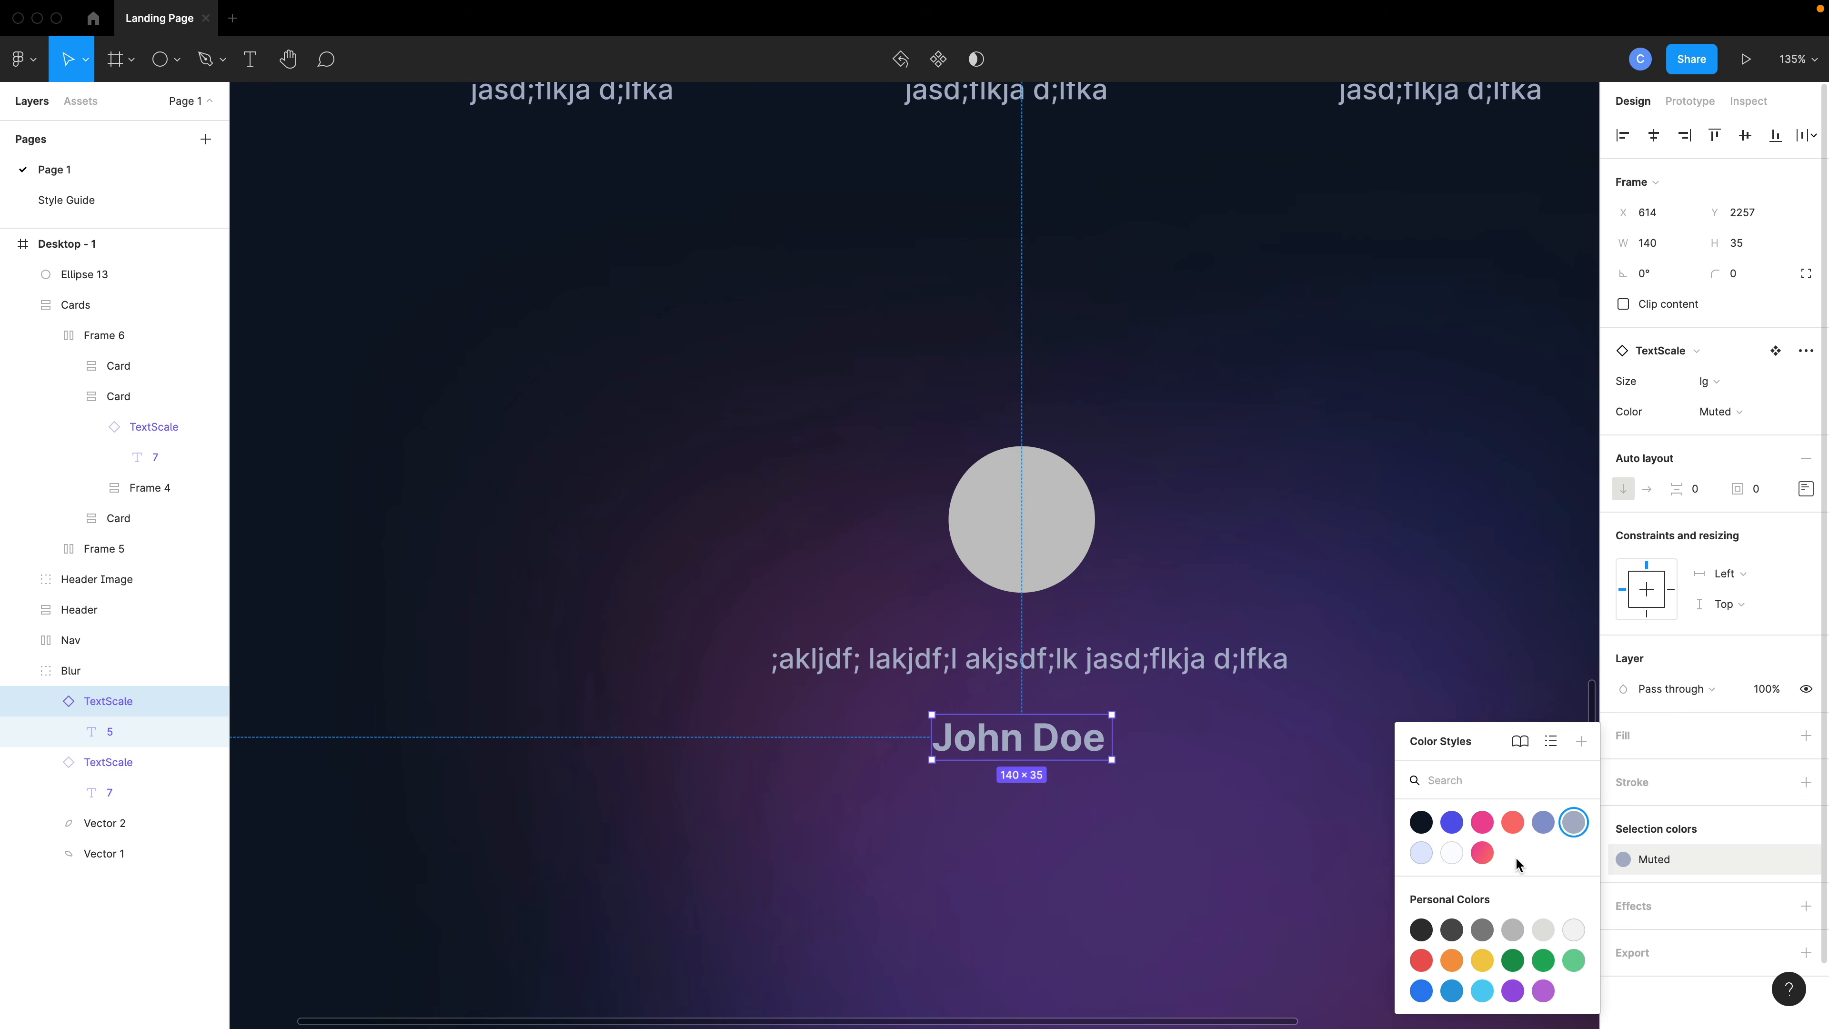
pyautogui.click(1482, 852)
pyautogui.click(1205, 789)
pyautogui.scroll(-2, 1205, 789)
pyautogui.scroll(-3, 1205, 788)
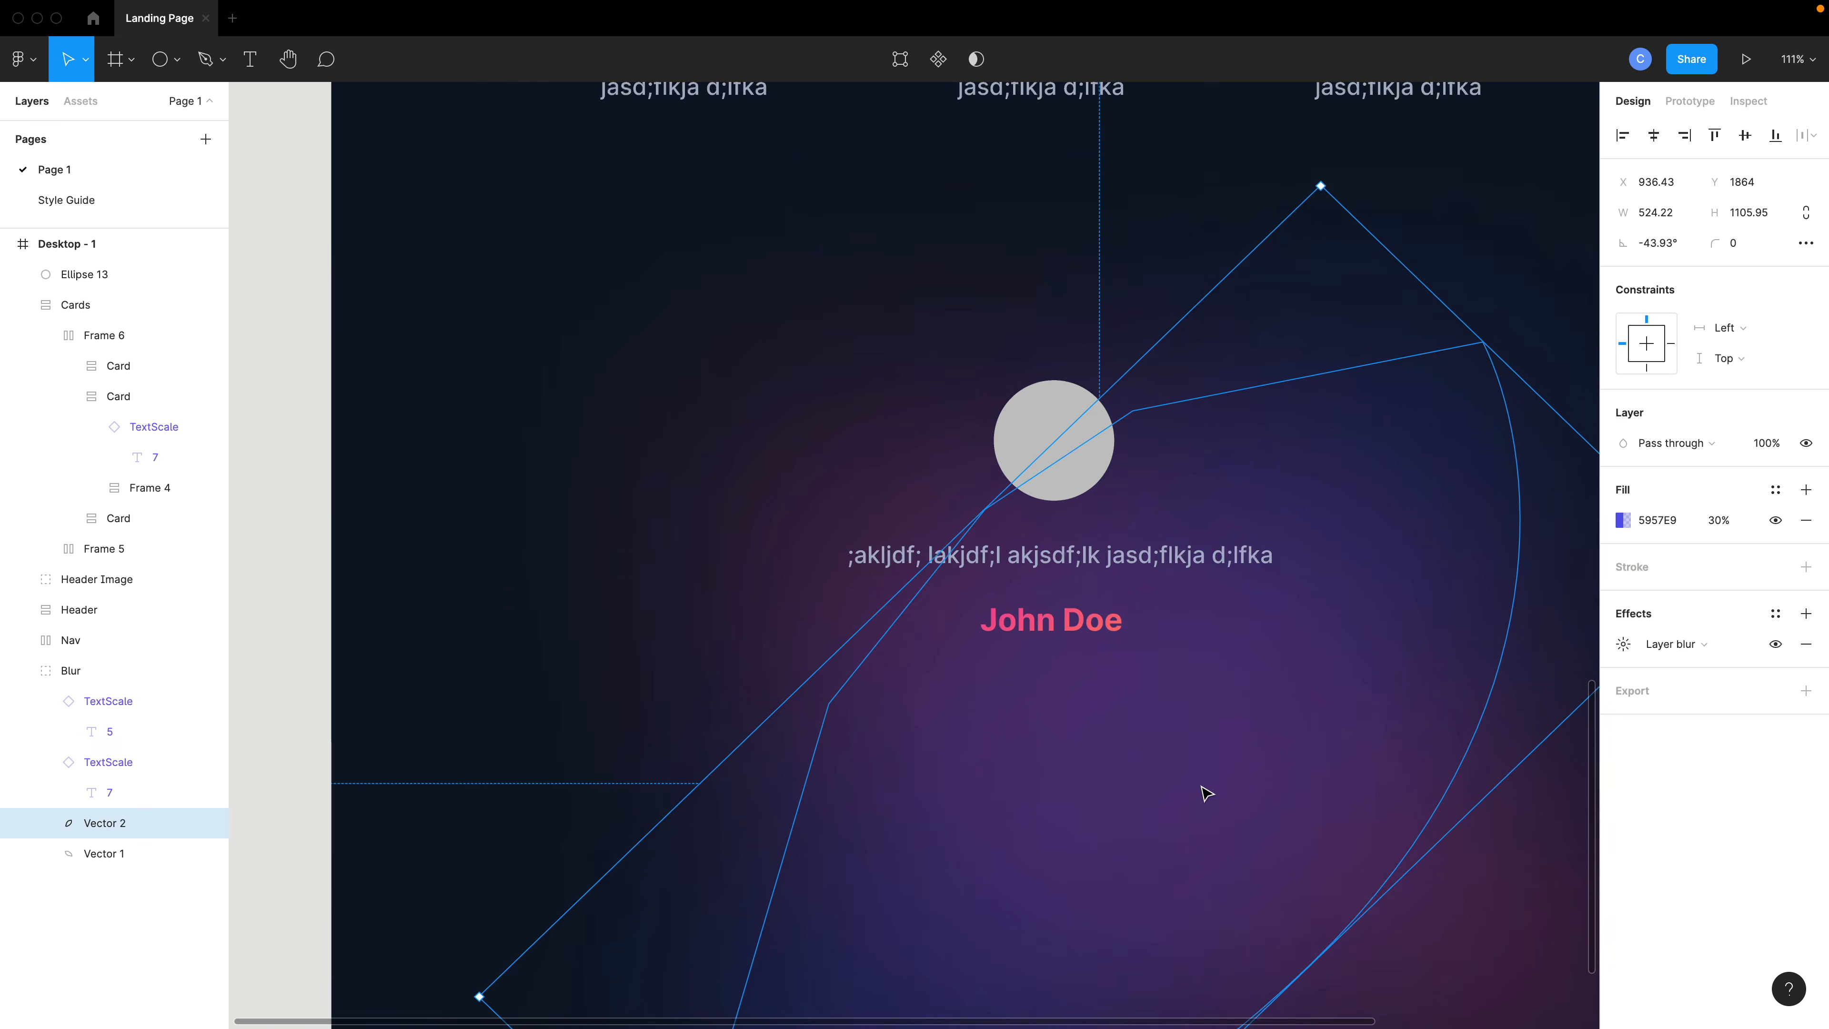
pyautogui.scroll(-1, 1207, 792)
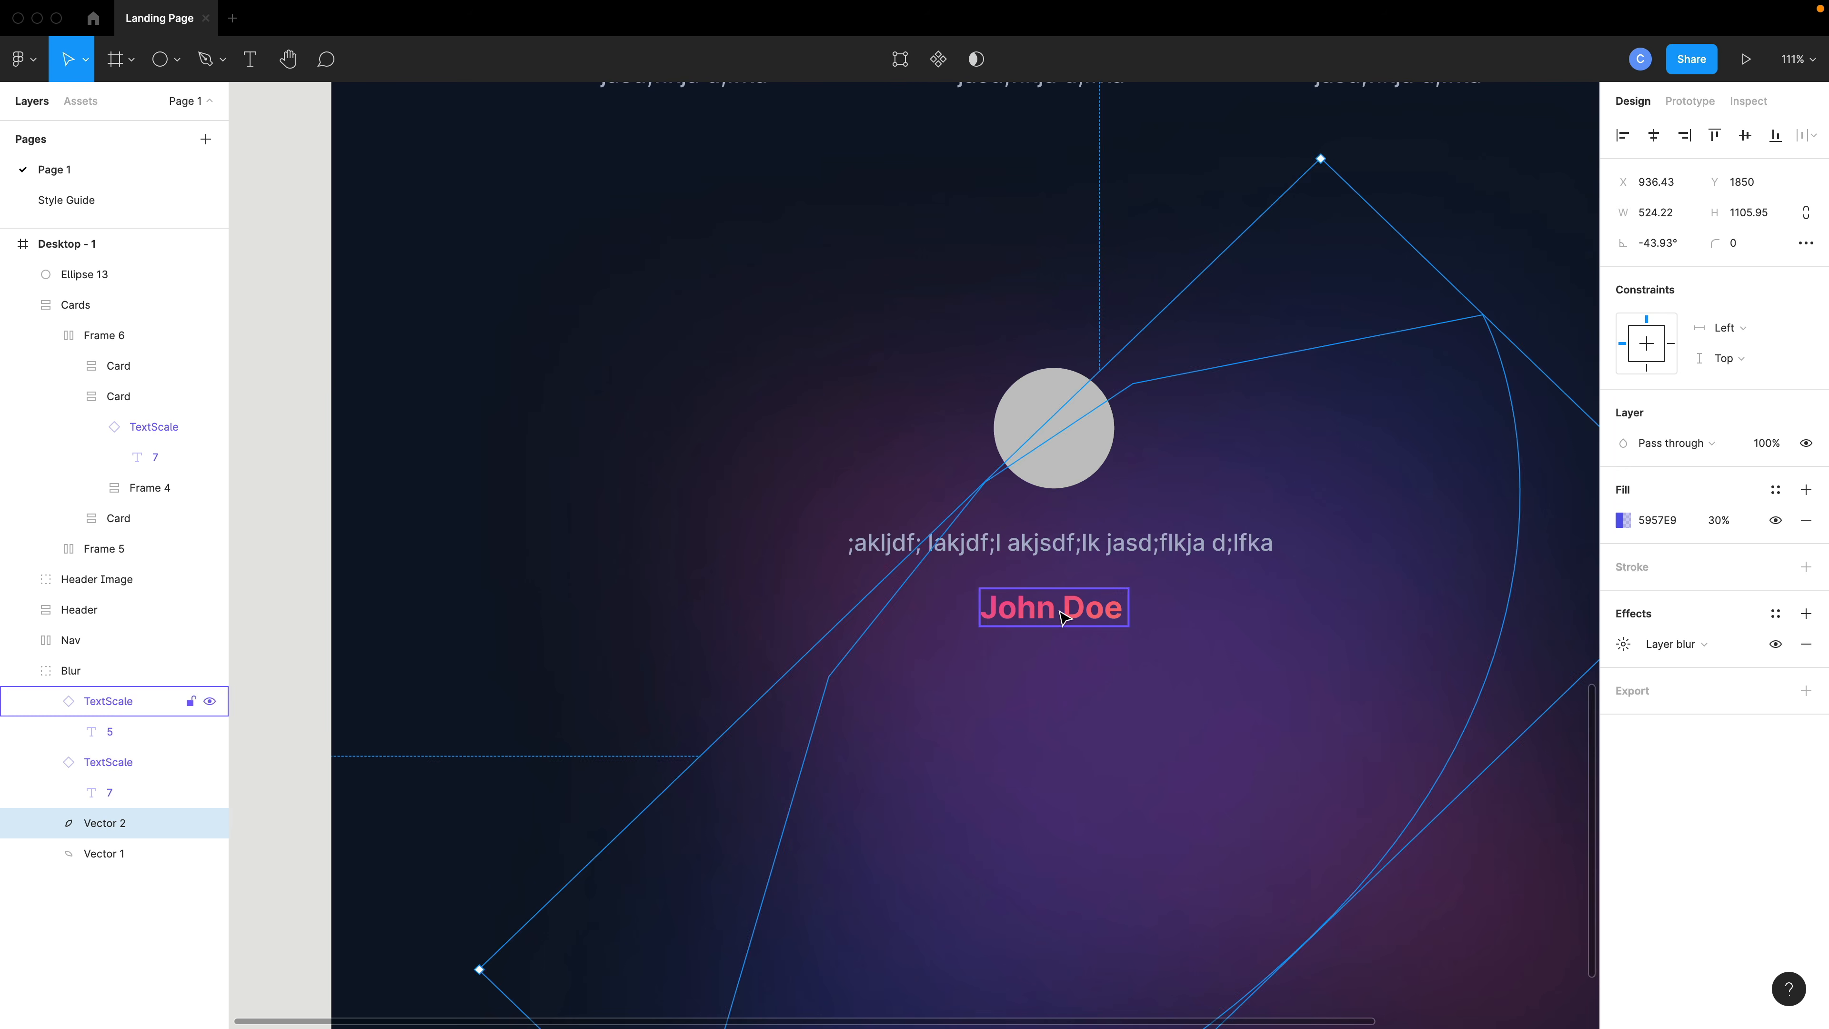
pyautogui.click(1064, 617)
pyautogui.moveTo(1062, 617); pyautogui.dragTo(1063, 609)
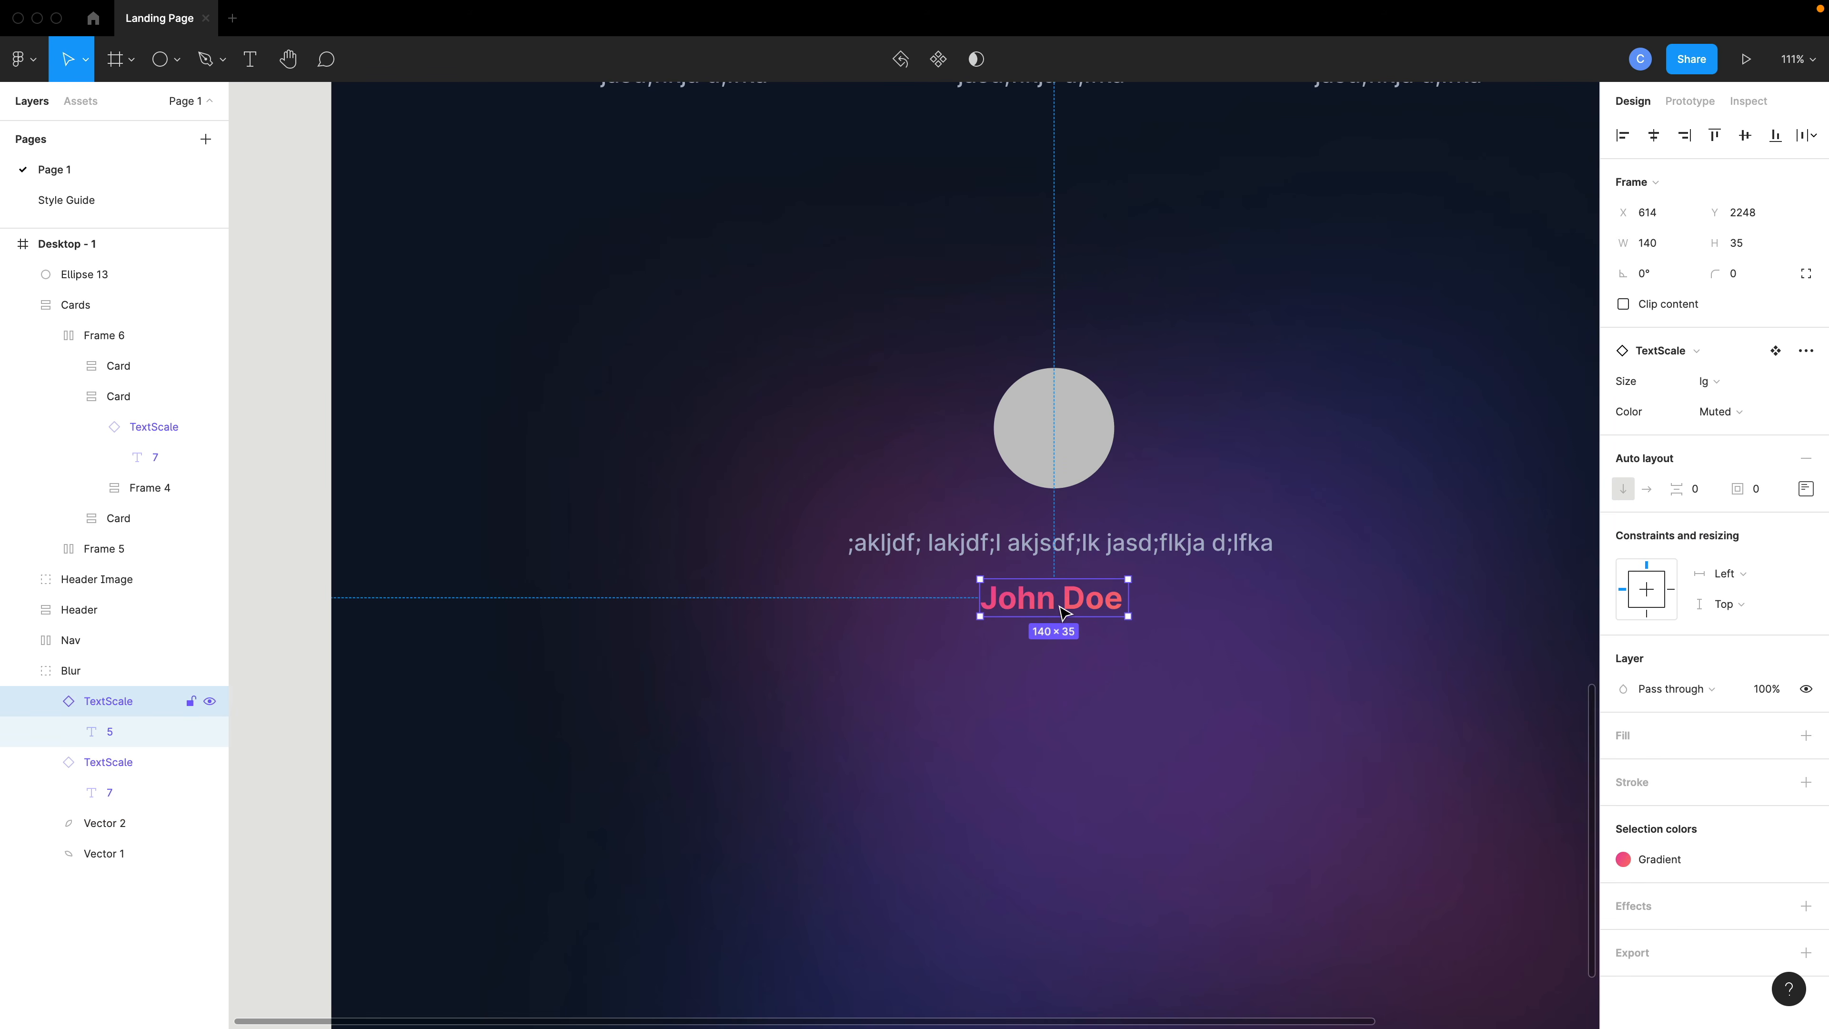
# - Duplicate the avatar circle and place the copy below the author name for a second testimonial
pyautogui.click(1055, 450)
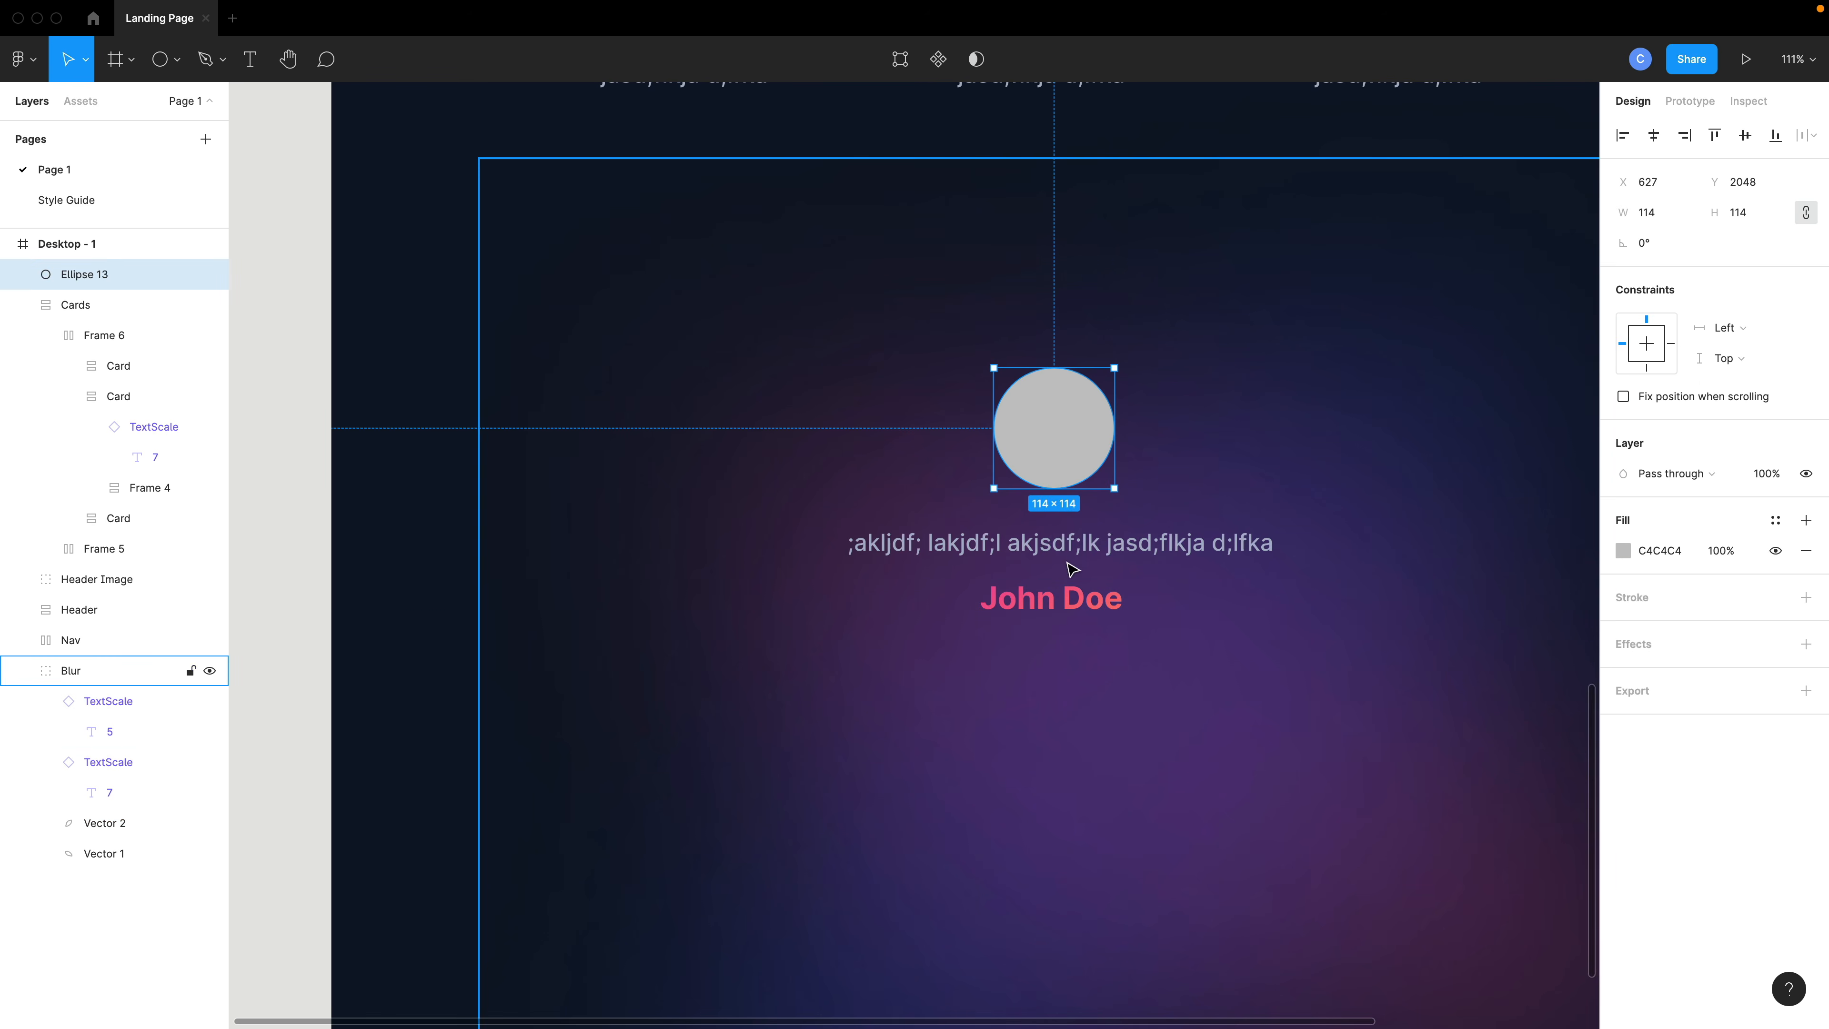
pyautogui.scroll(-1, 1030, 526)
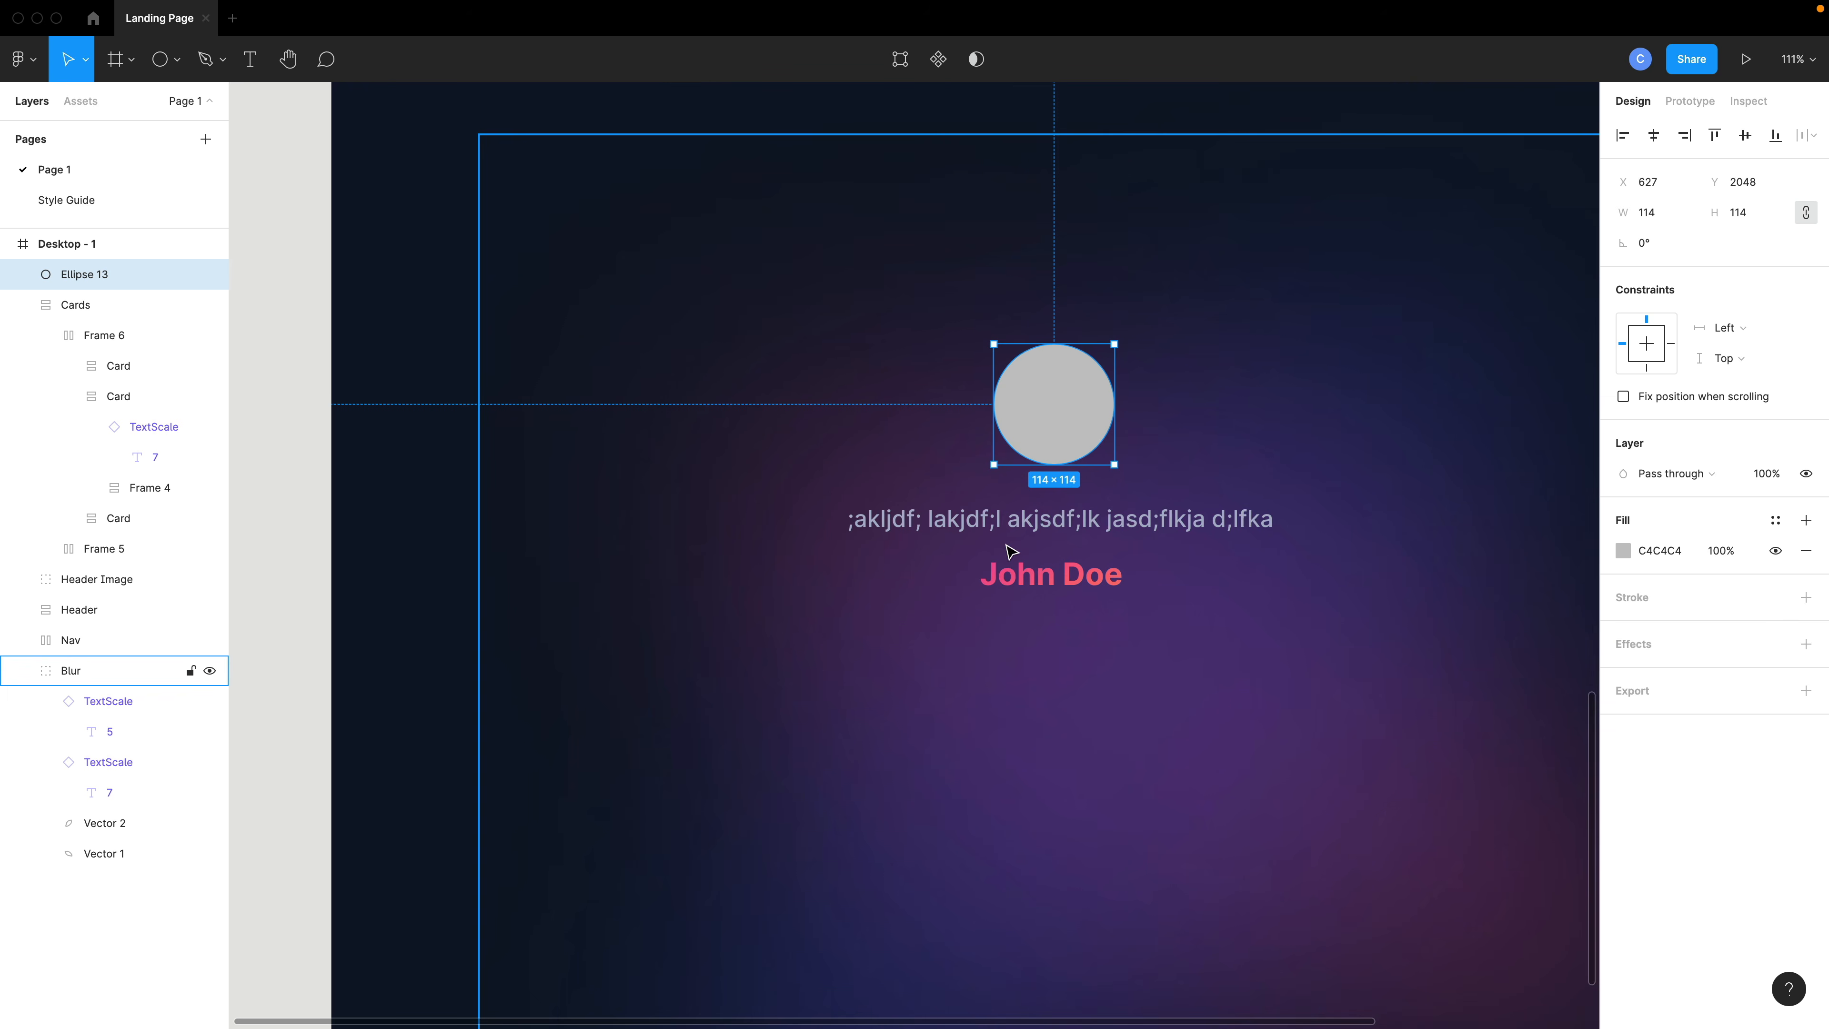
pyautogui.hotkey('ctrl', 'c')
pyautogui.hotkey('ctrl', 'v')
pyautogui.moveTo(1057, 432); pyautogui.dragTo(954, 785)
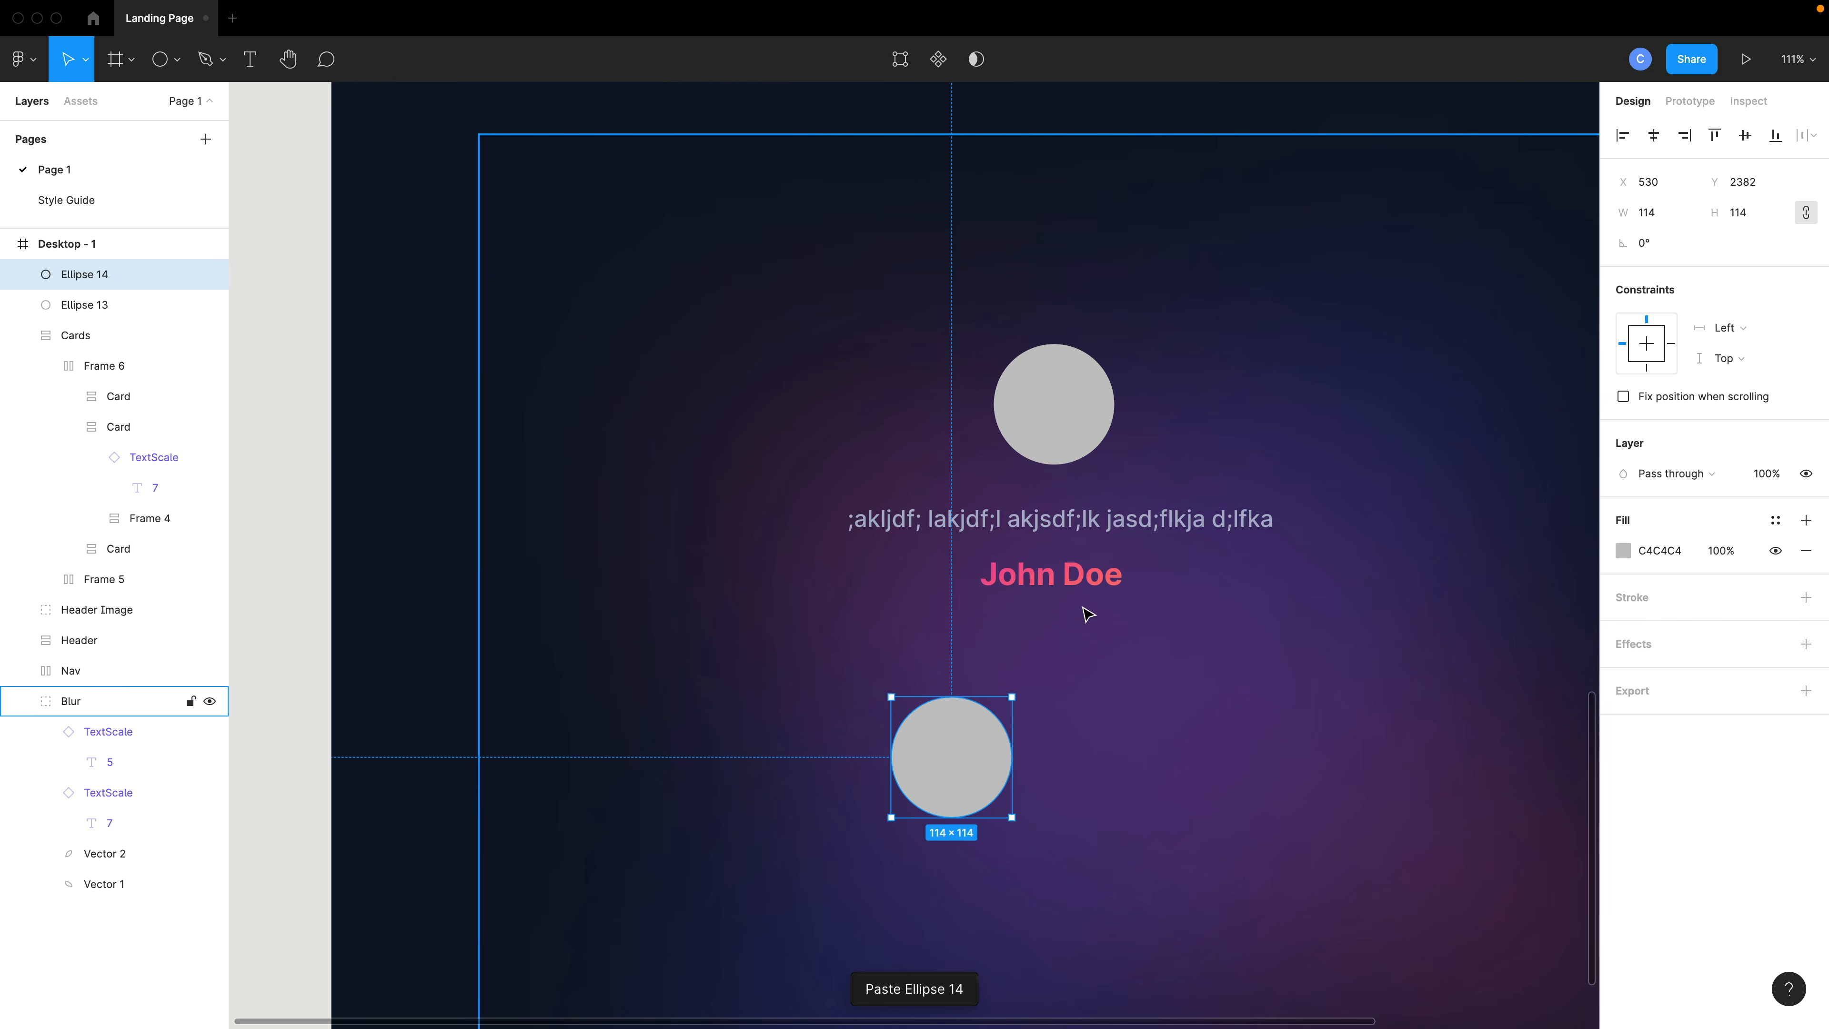
# - Shrink the quote text box's height to fit its single line
pyautogui.click(1053, 588)
pyautogui.doubleClick(1053, 585)
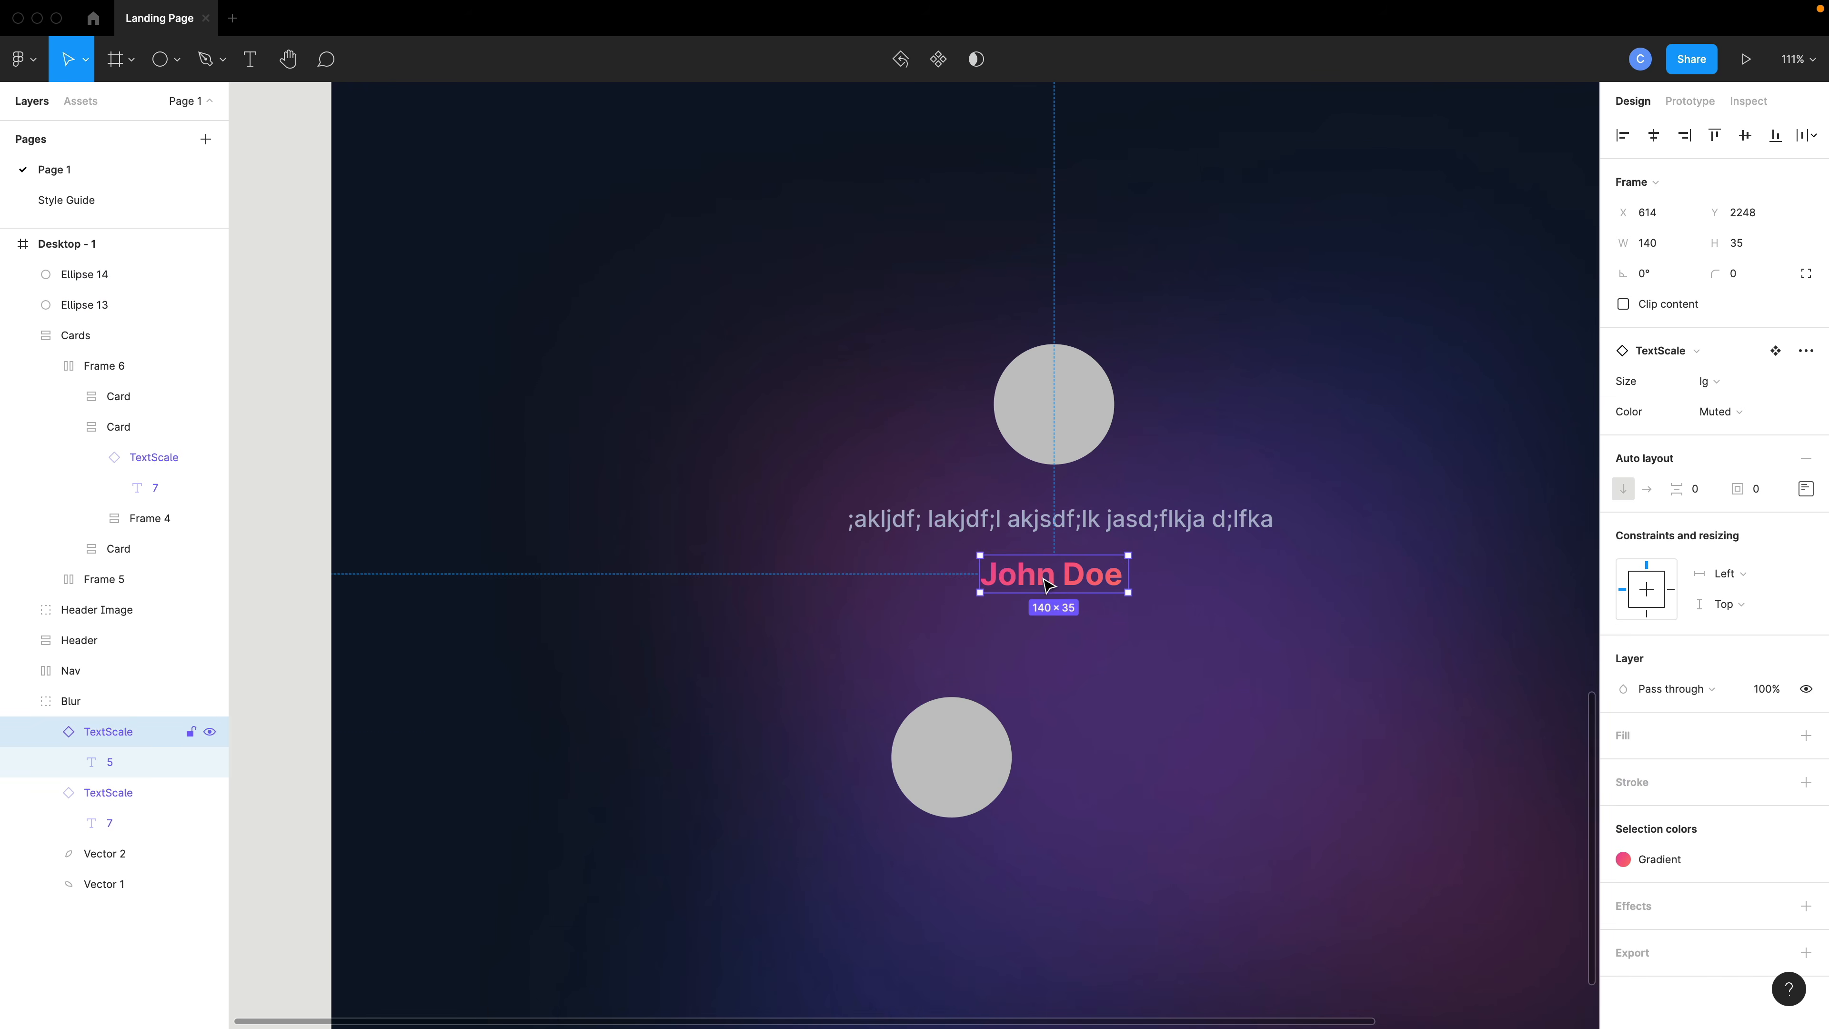
pyautogui.keyDown('shift'); pyautogui.click(1055, 442); pyautogui.keyUp('shift')
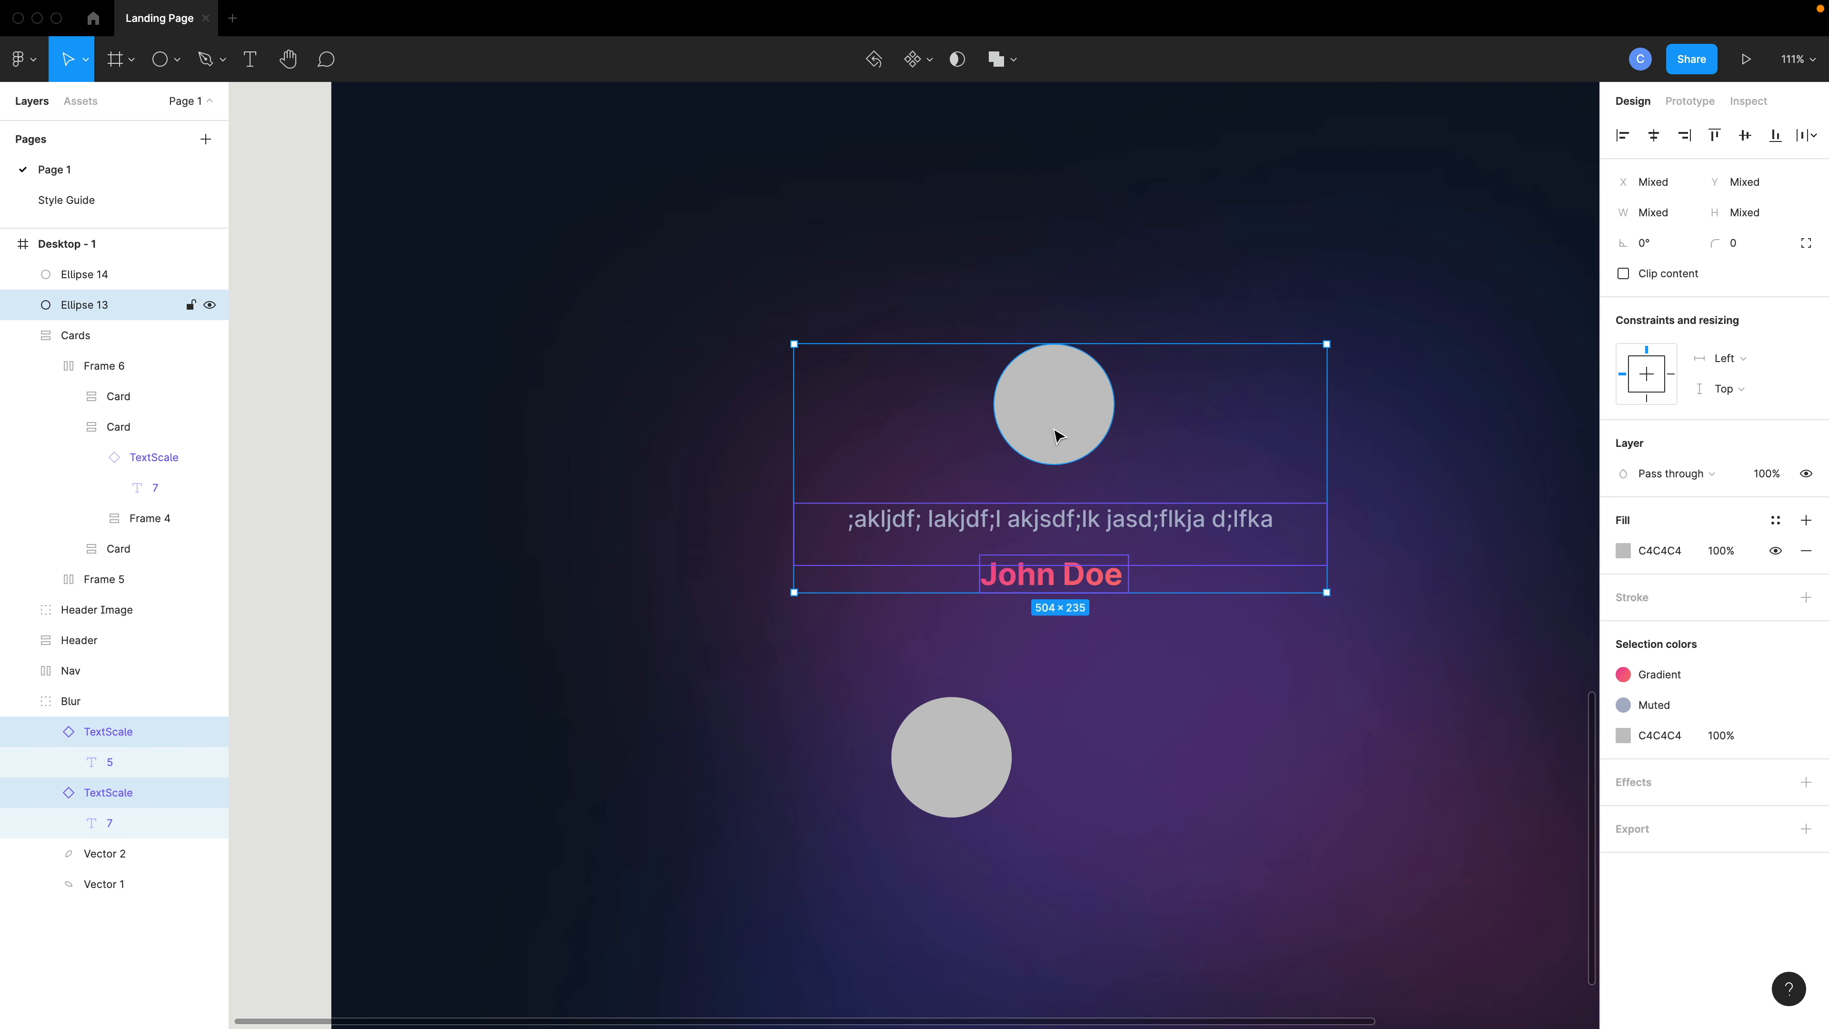
pyautogui.click(952, 540)
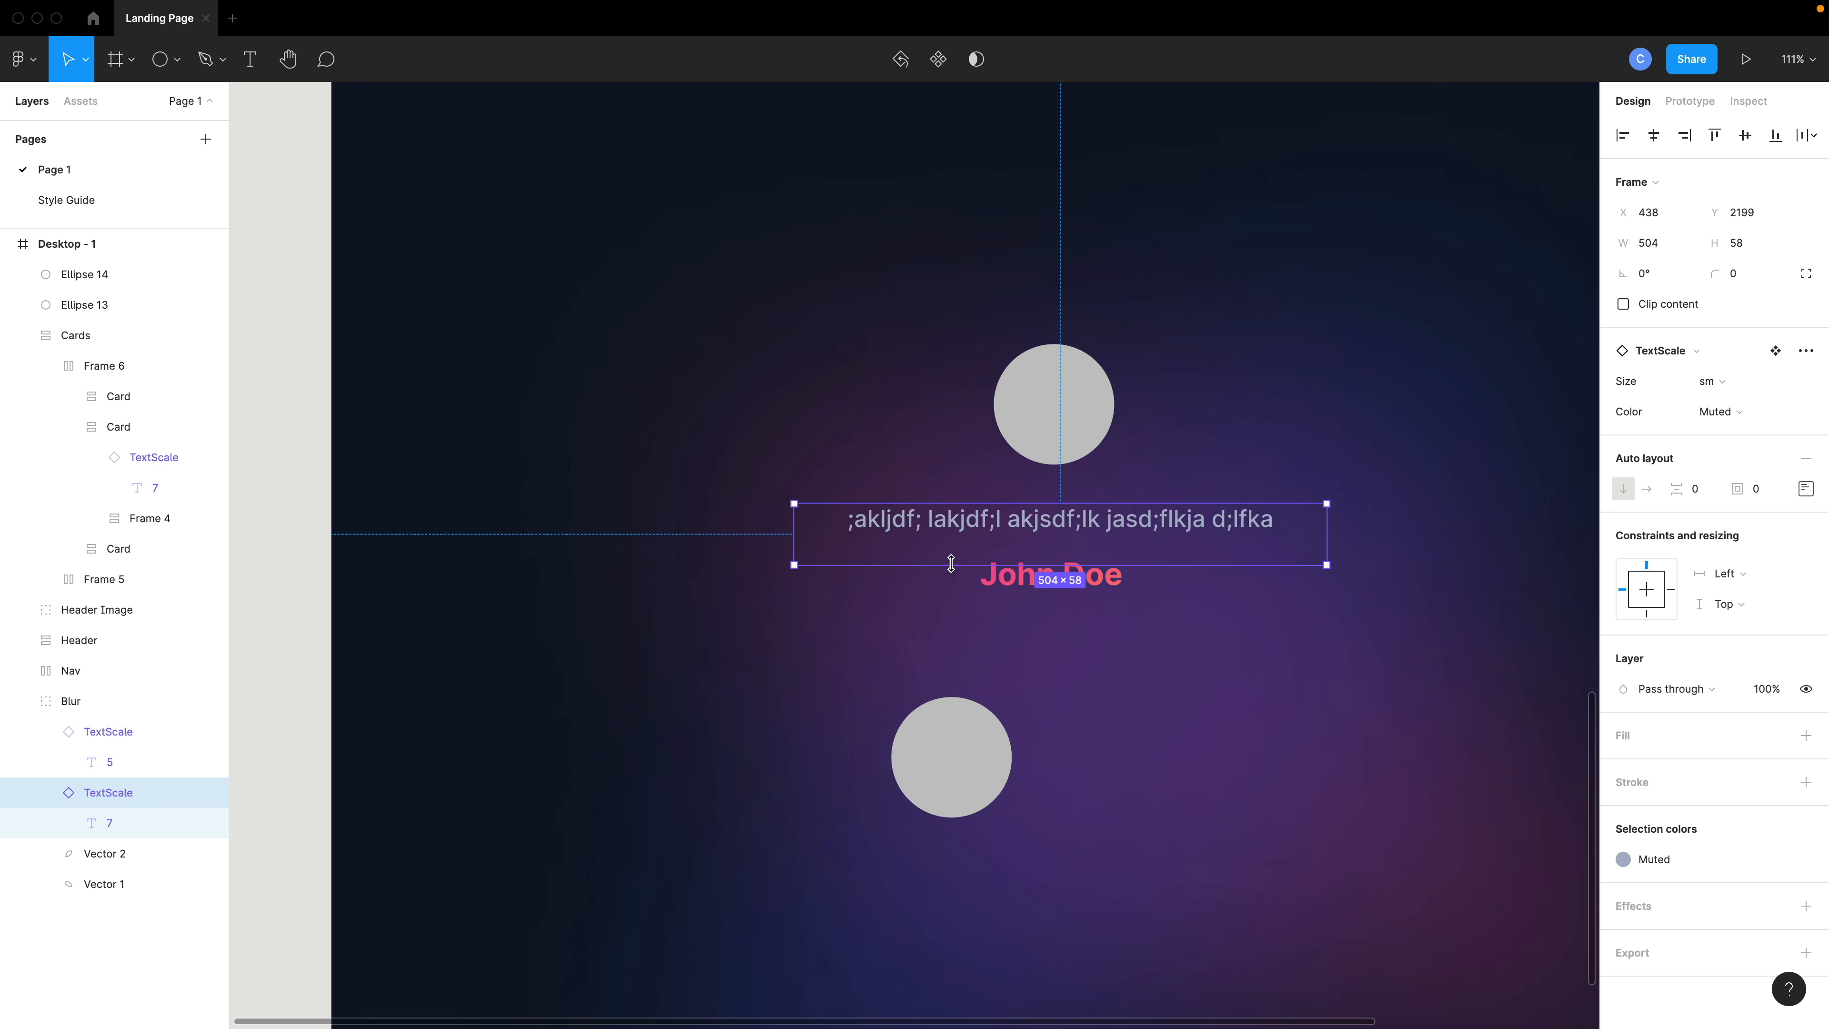
pyautogui.moveTo(938, 570); pyautogui.dragTo(919, 539)
# - Set the quote text to auto width and narrow its instance to about 411 wide
pyautogui.scroll(-3, 920, 546)
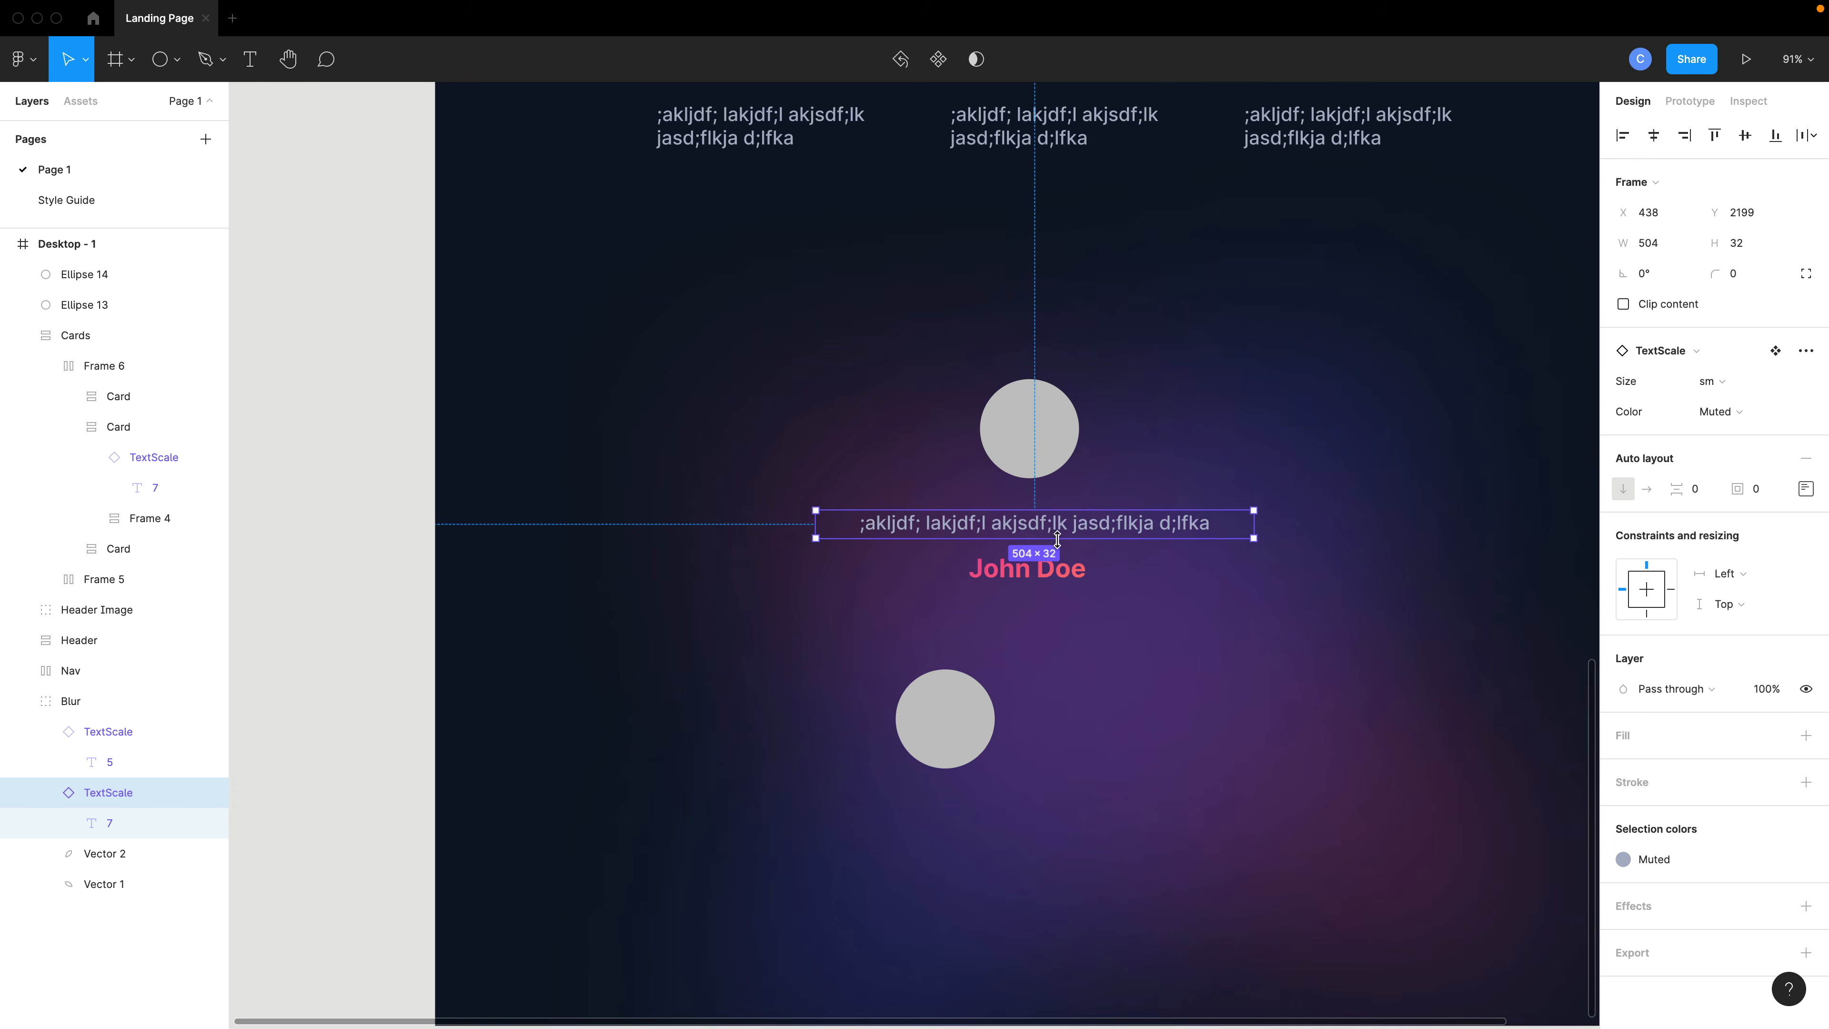
pyautogui.scroll(3, 1057, 539)
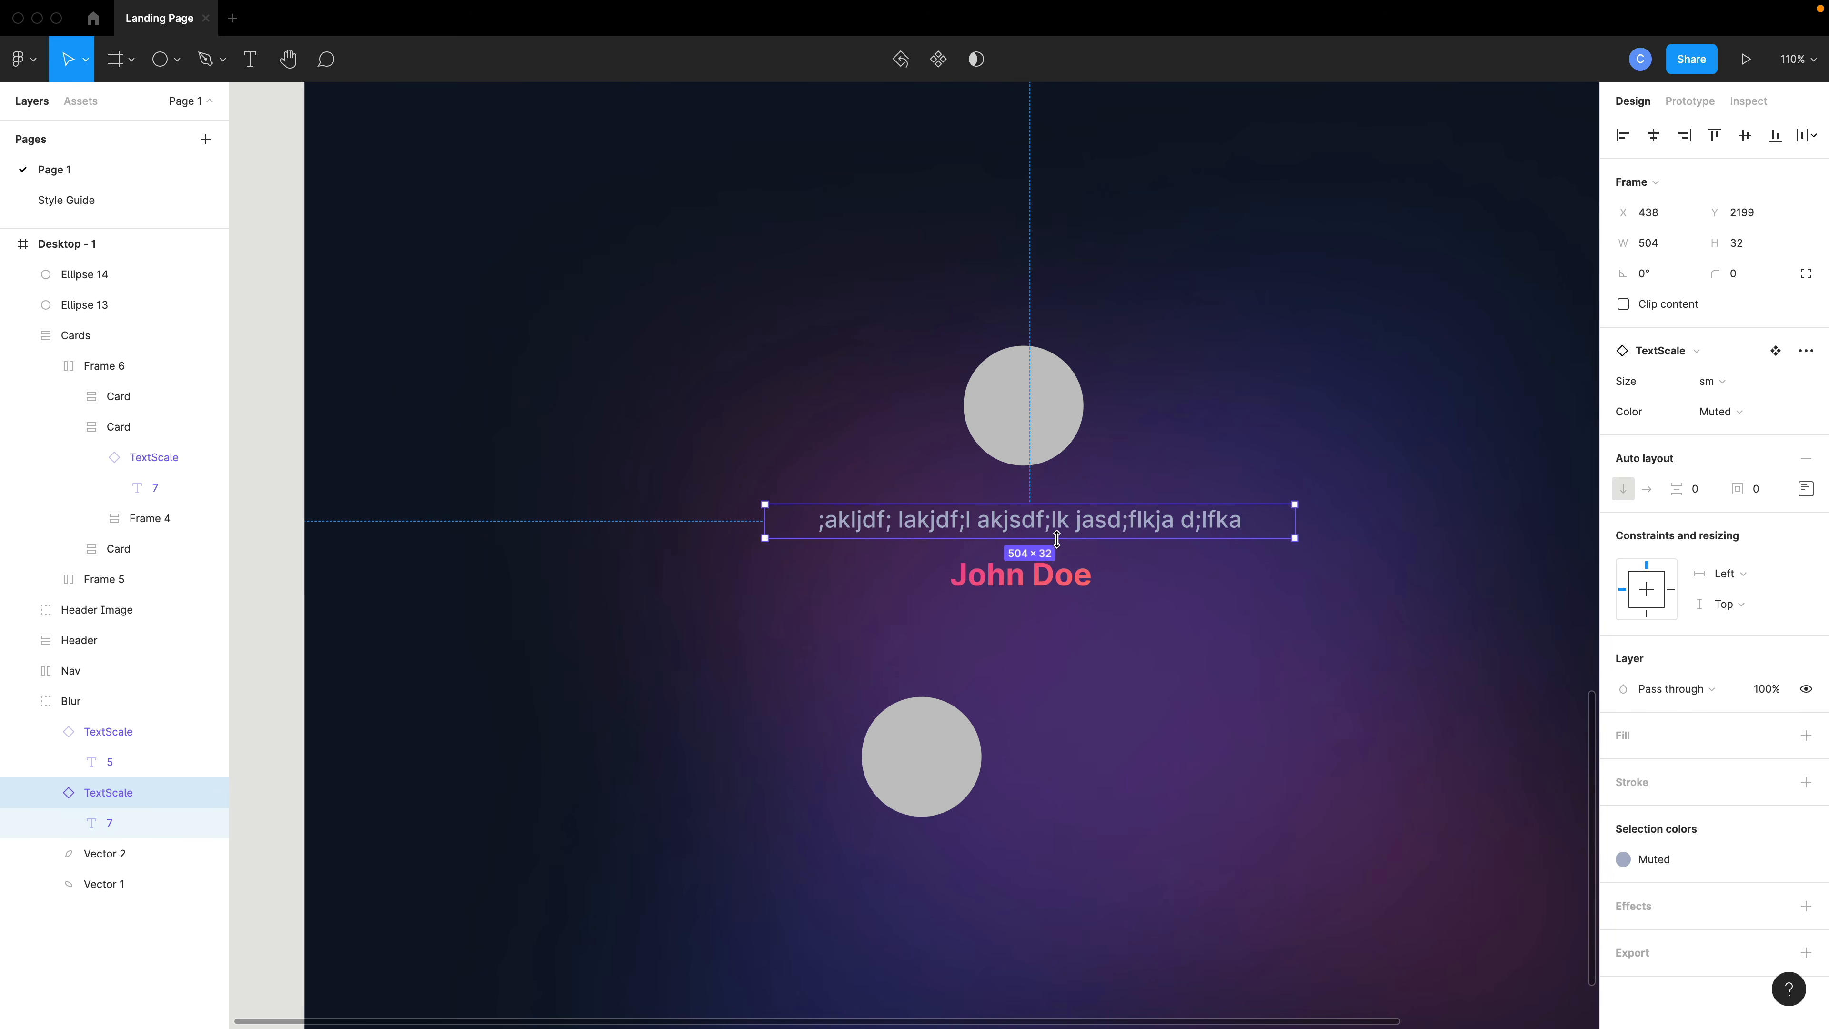
pyautogui.doubleClick(1073, 534)
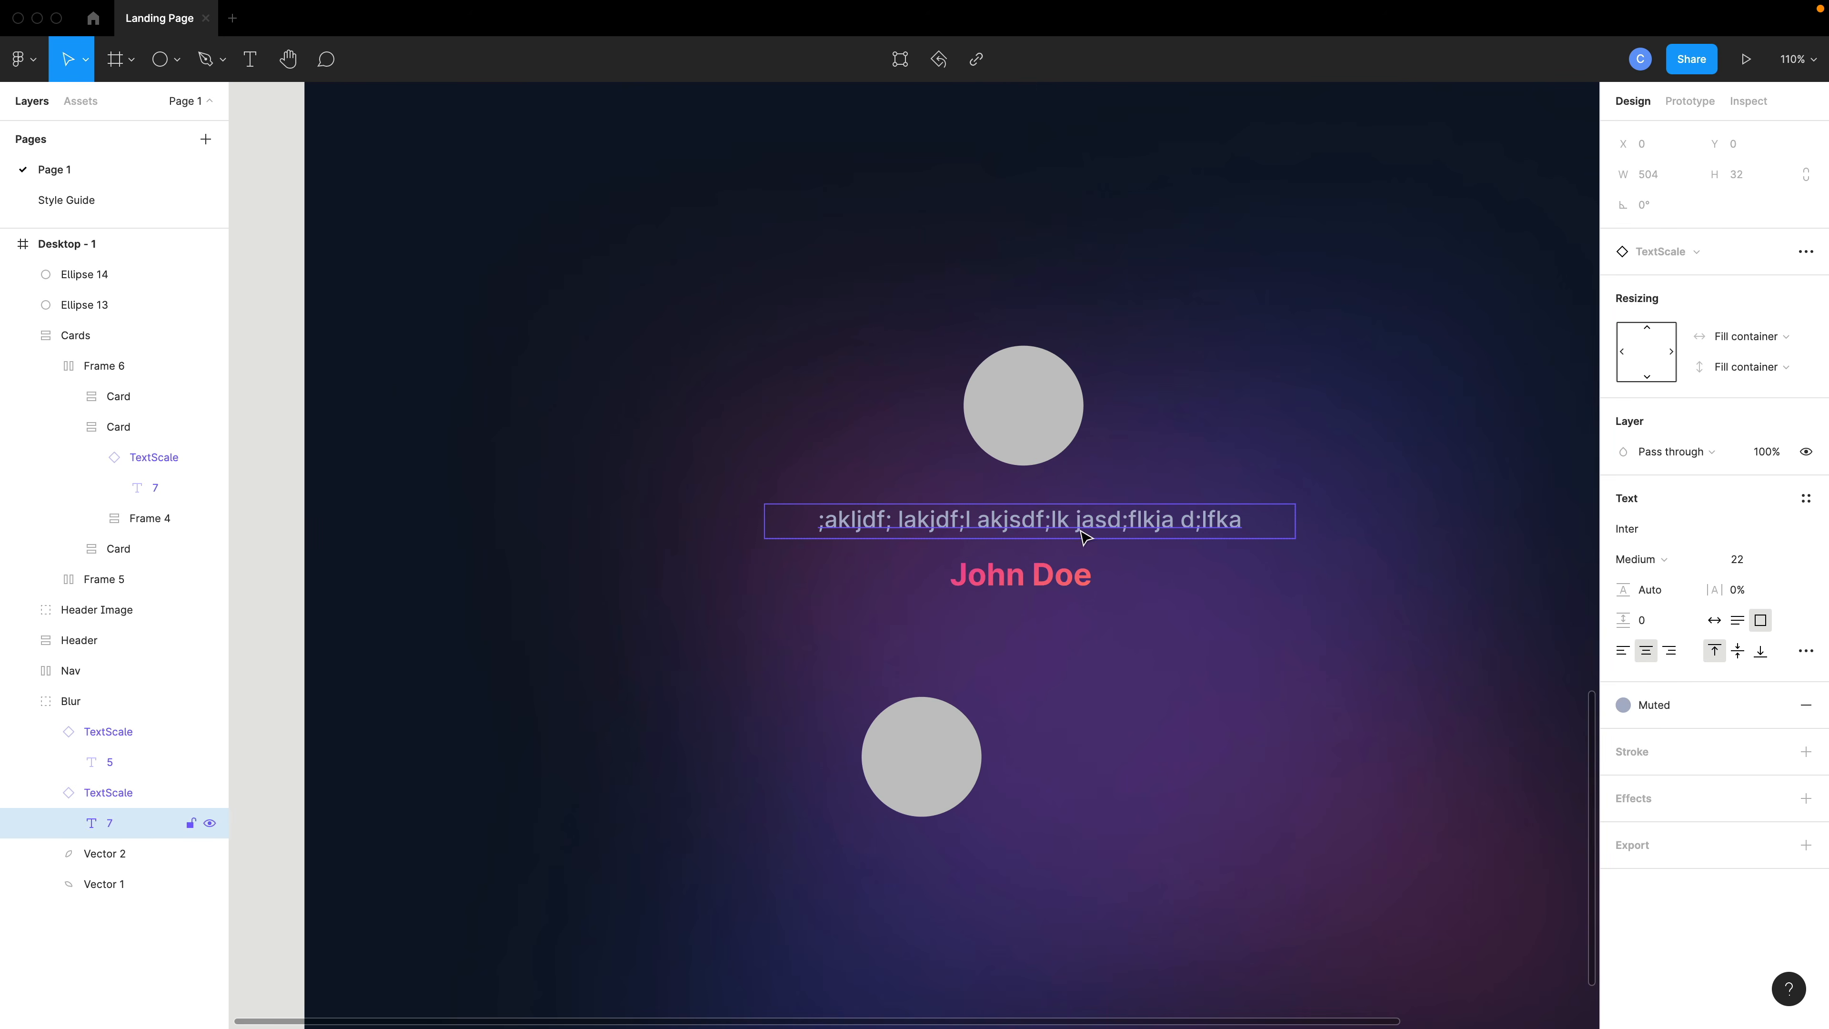
pyautogui.click(1717, 623)
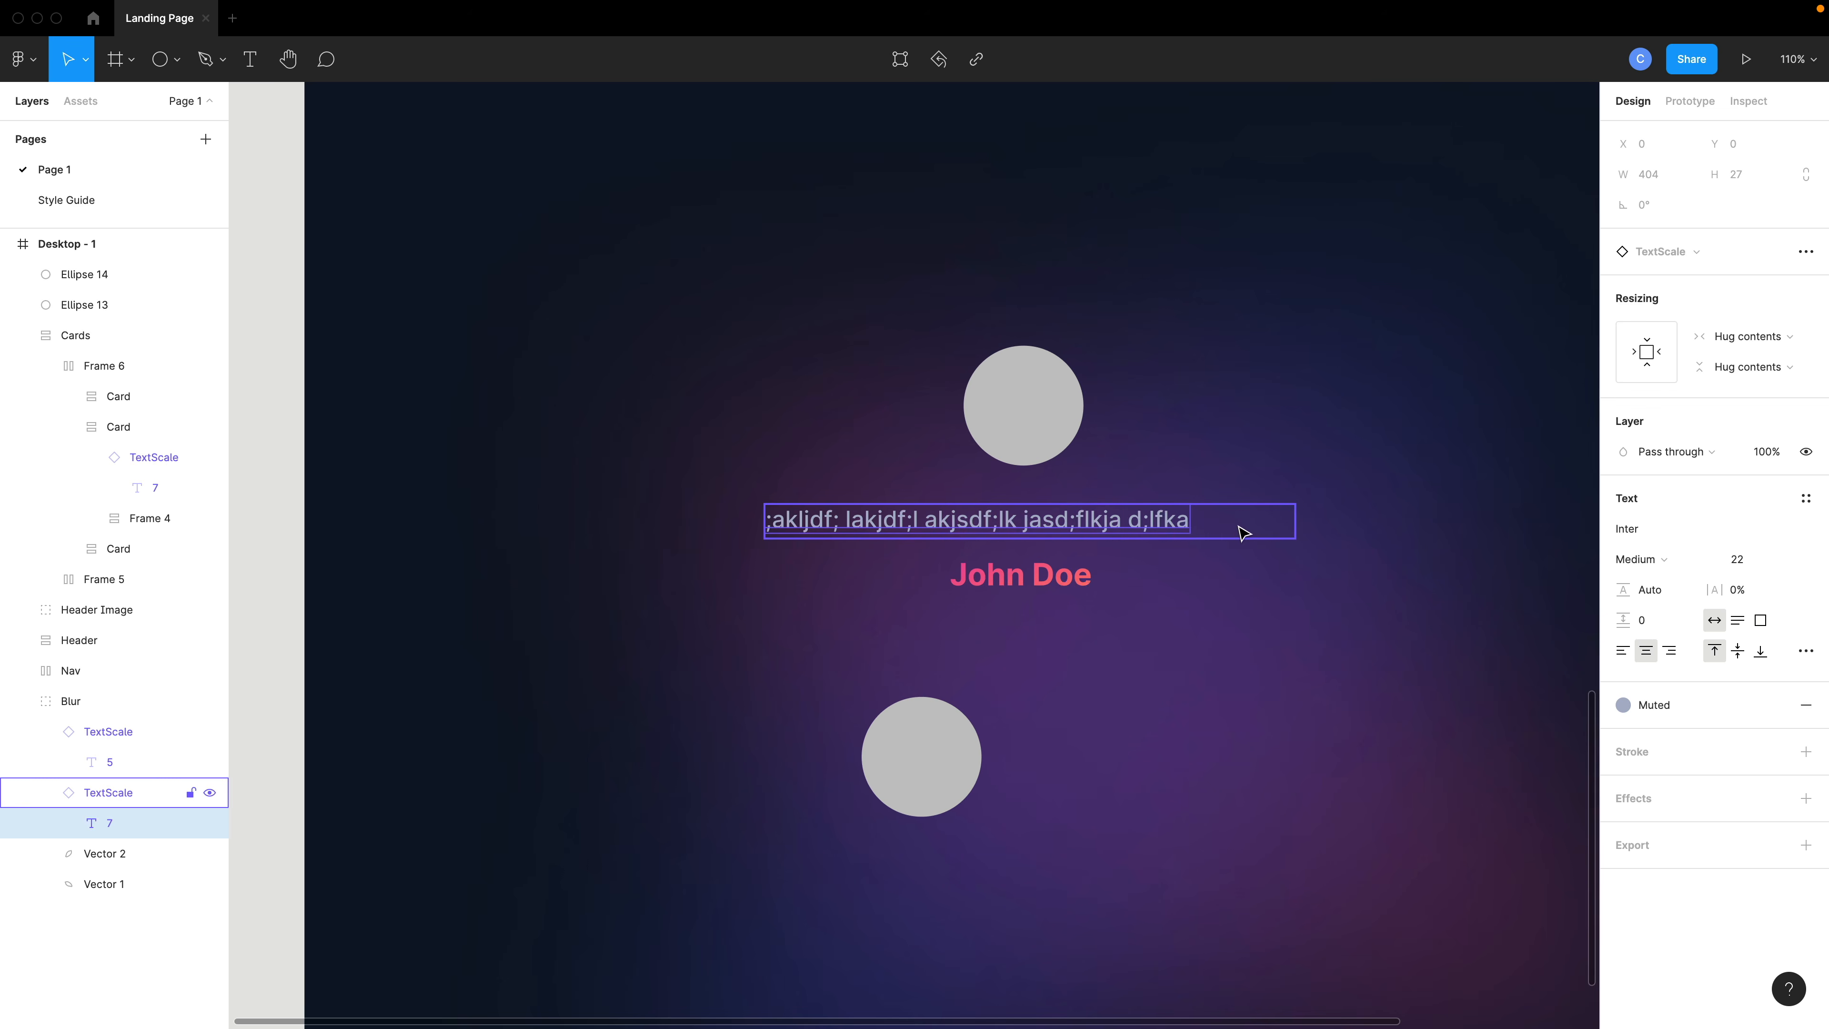
pyautogui.click(1264, 525)
pyautogui.moveTo(1294, 537); pyautogui.dragTo(1197, 536)
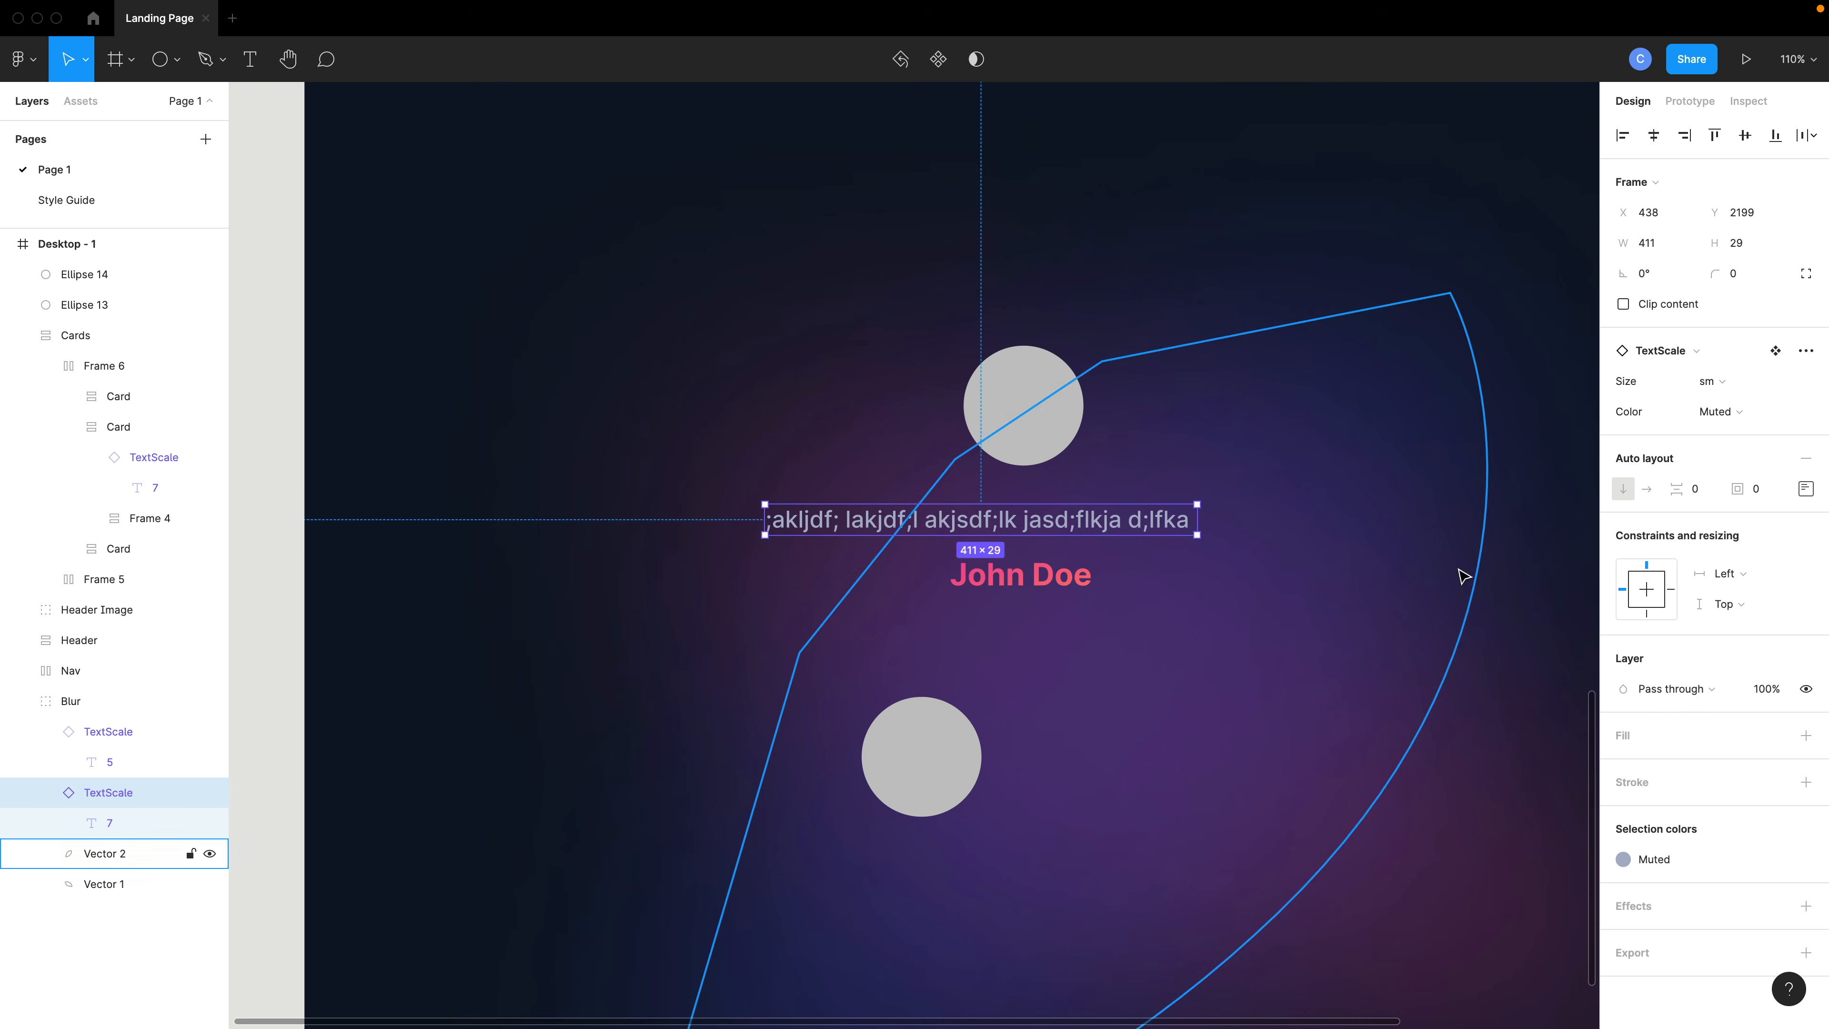
# - Set the quote instance's constraints to Center horizontally and vertically
pyautogui.click(1804, 489)
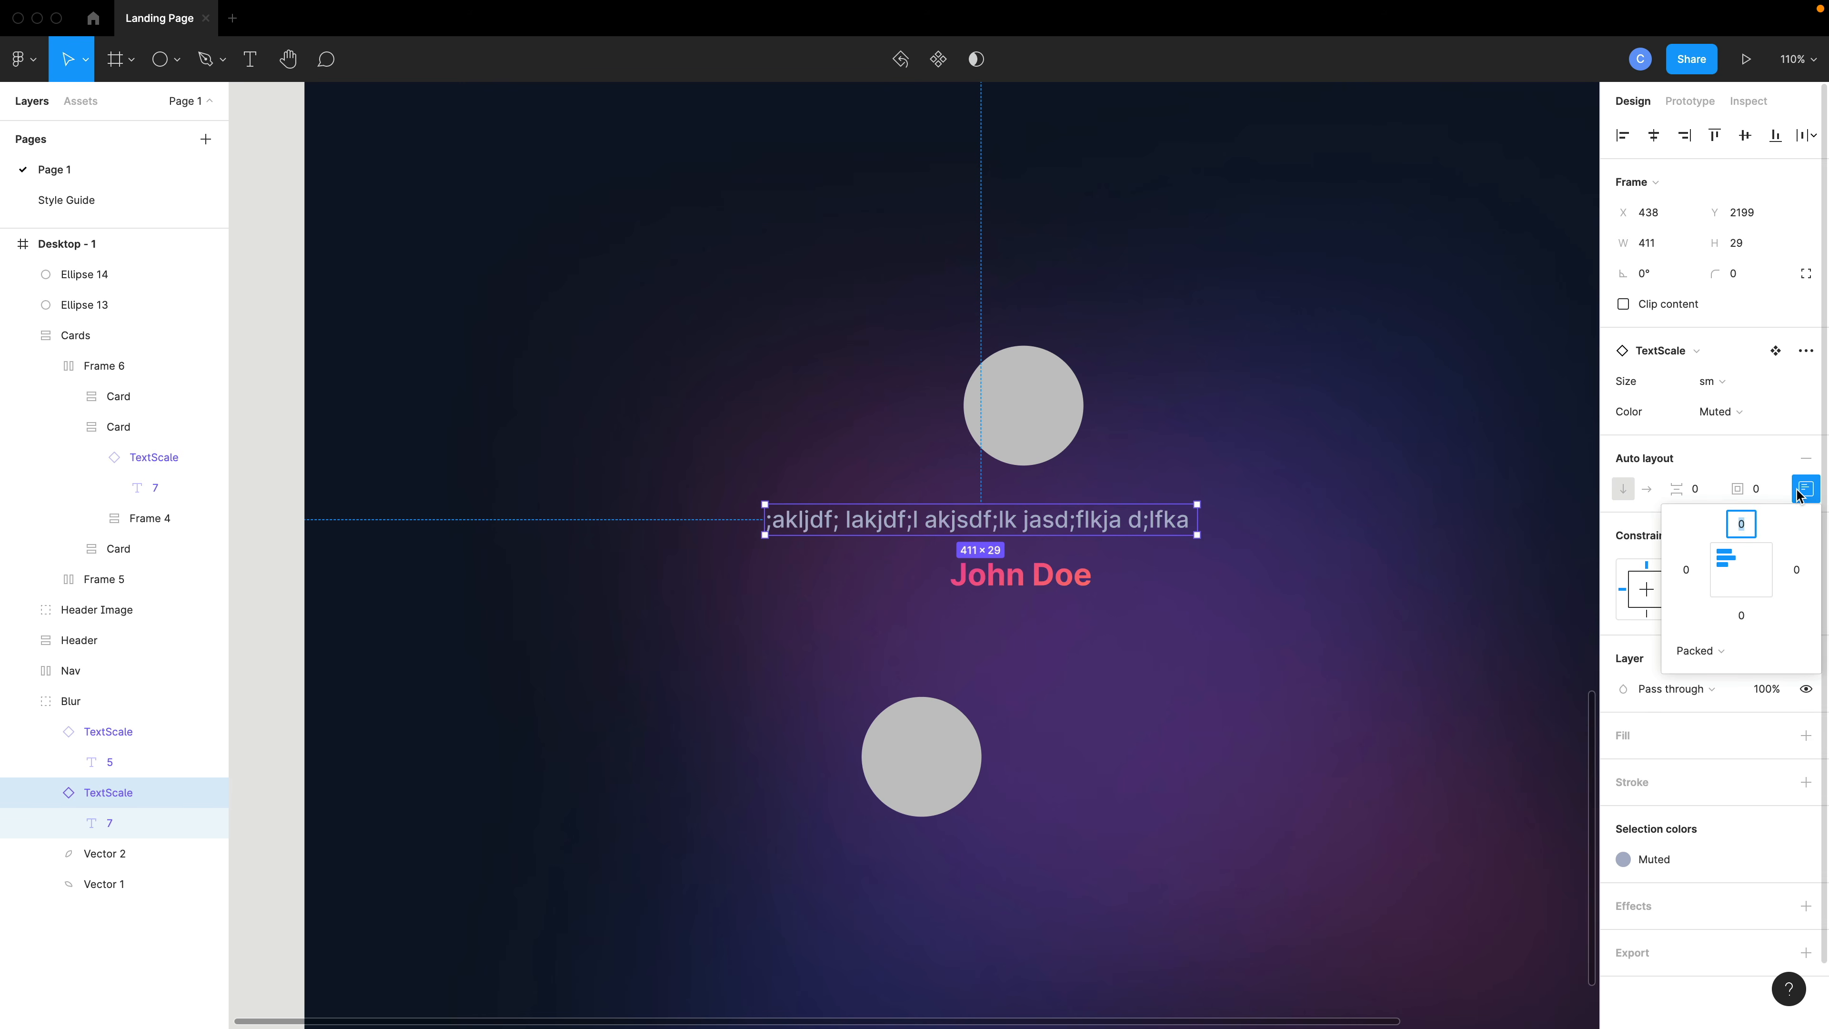
pyautogui.click(1798, 495)
pyautogui.click(1643, 590)
pyautogui.click(1646, 585)
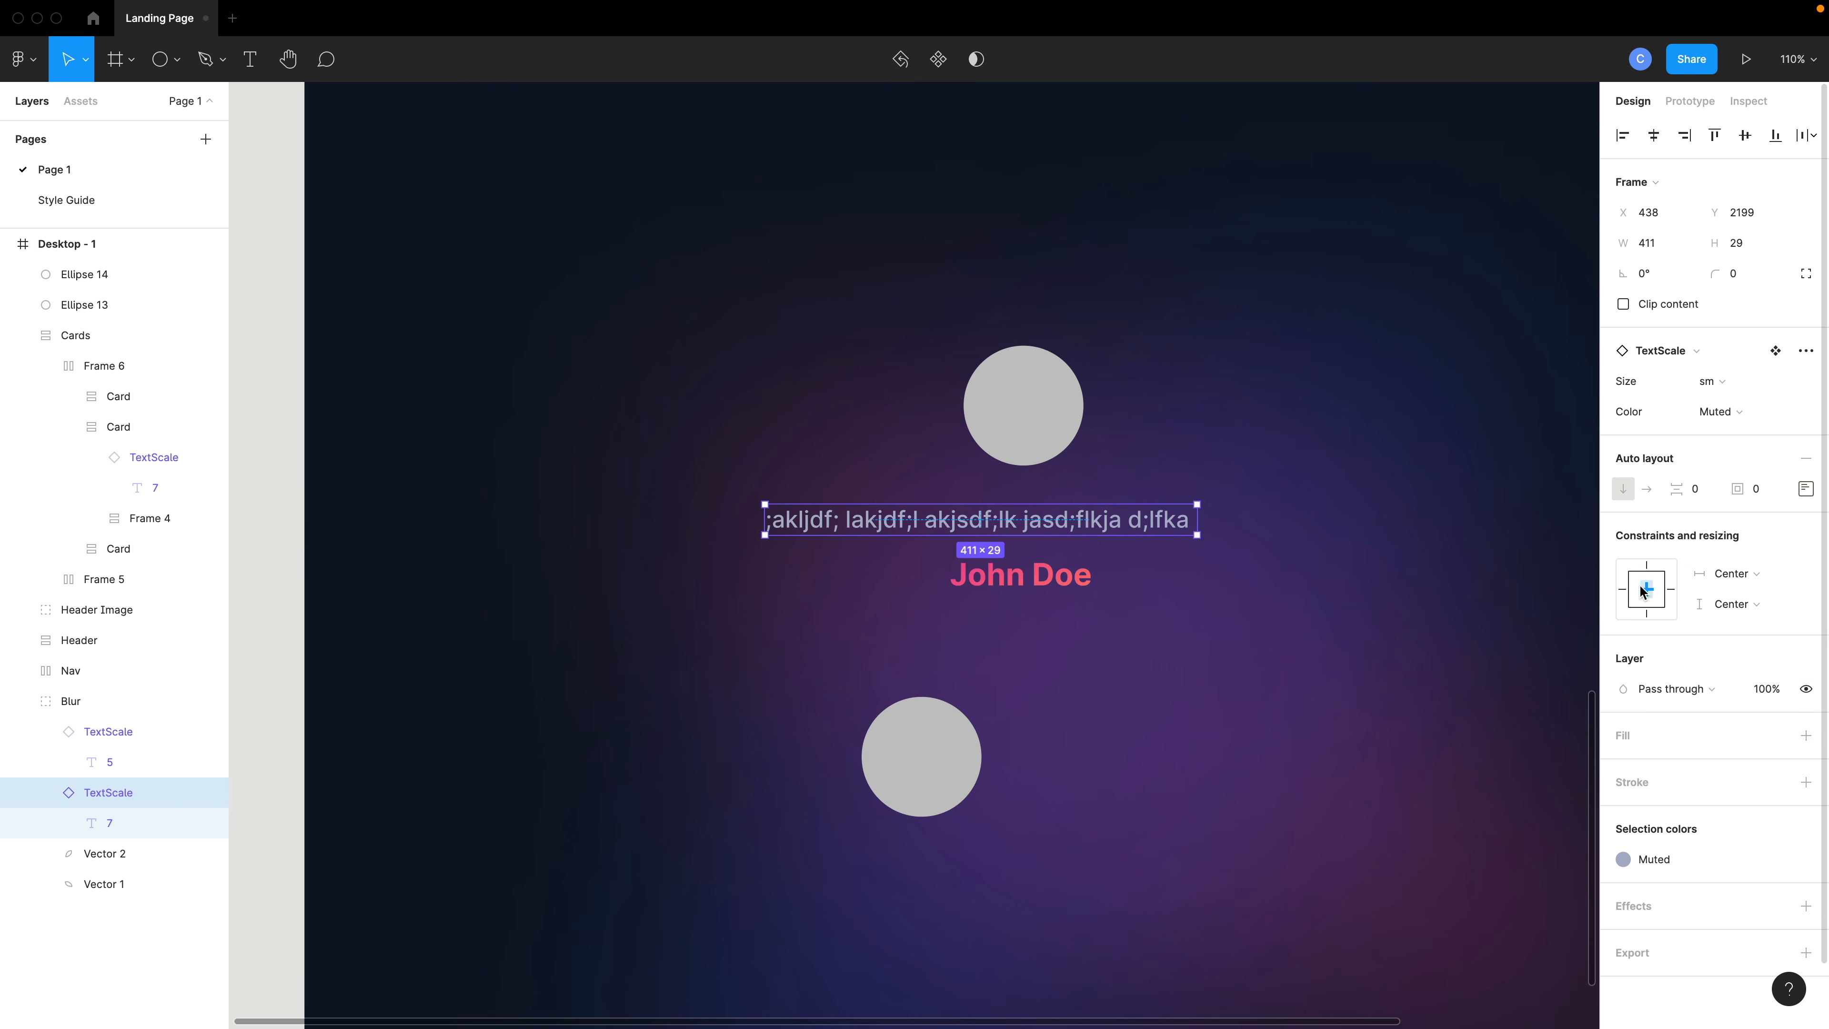
# - Move the quote text so it is centered under the avatar circle
pyautogui.click(1022, 573)
pyautogui.click(1006, 533)
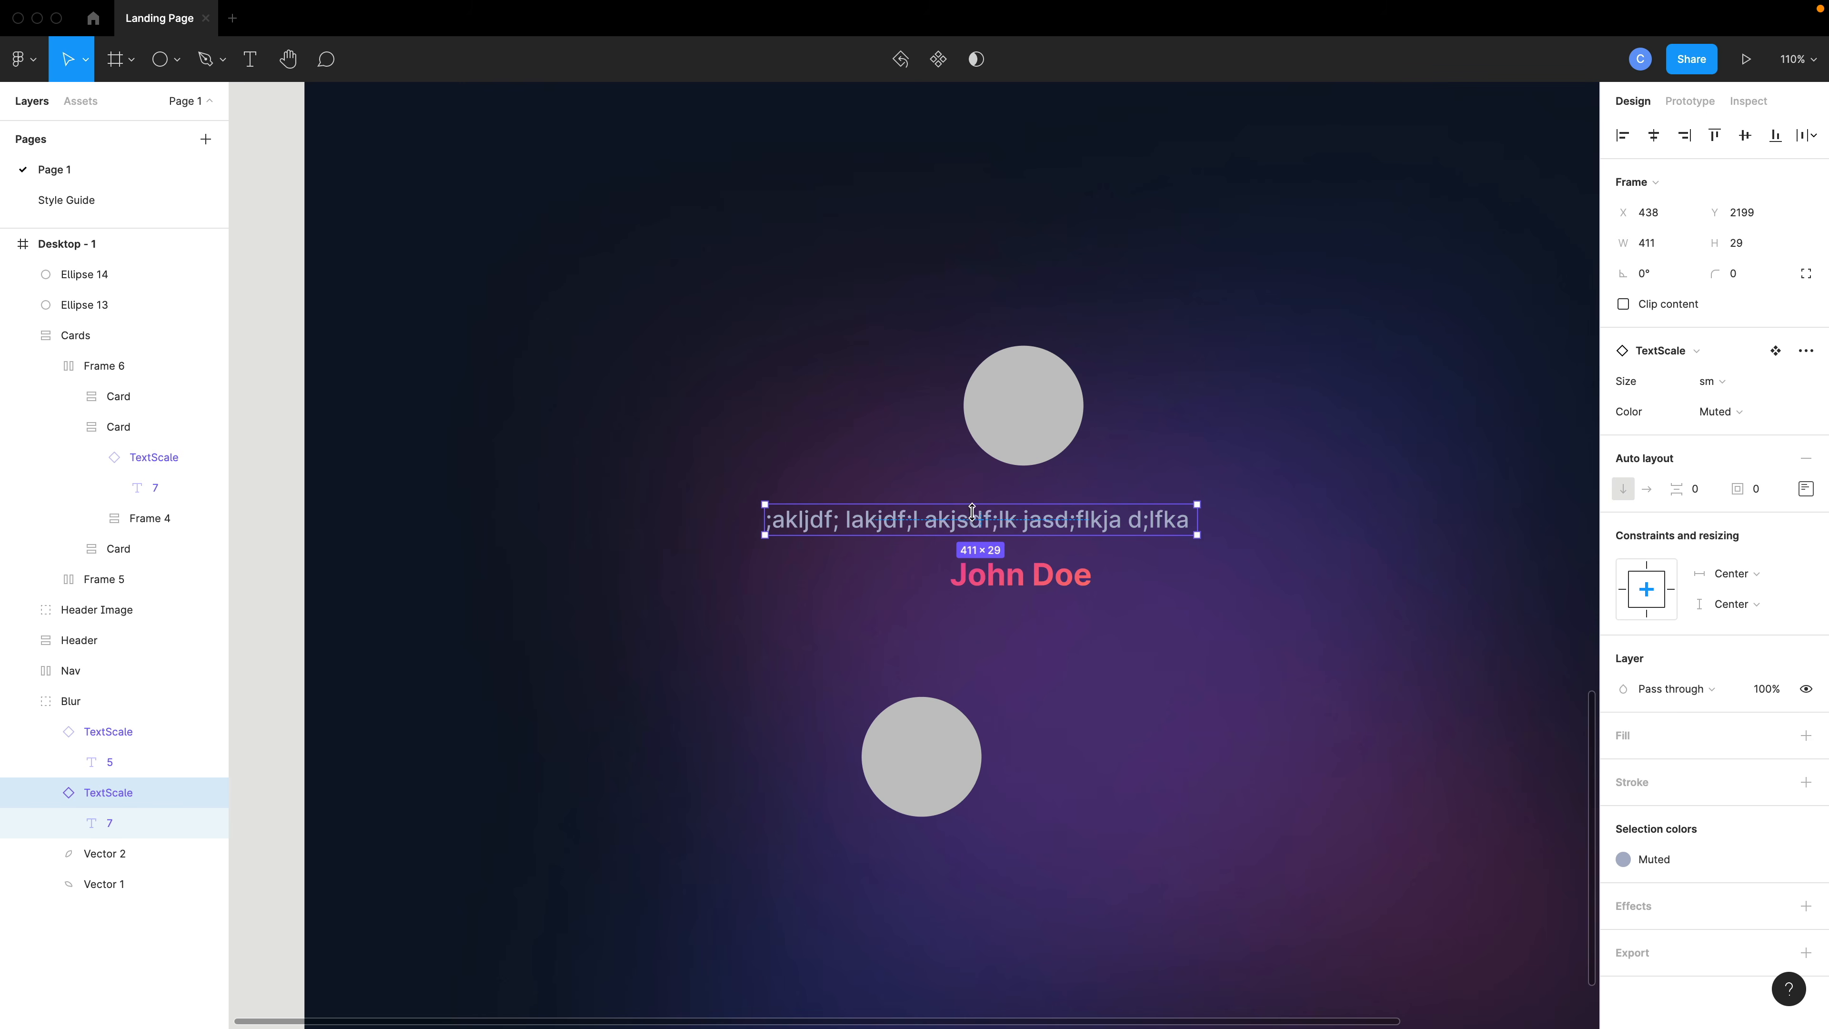
pyautogui.moveTo(995, 525); pyautogui.dragTo(1037, 520)
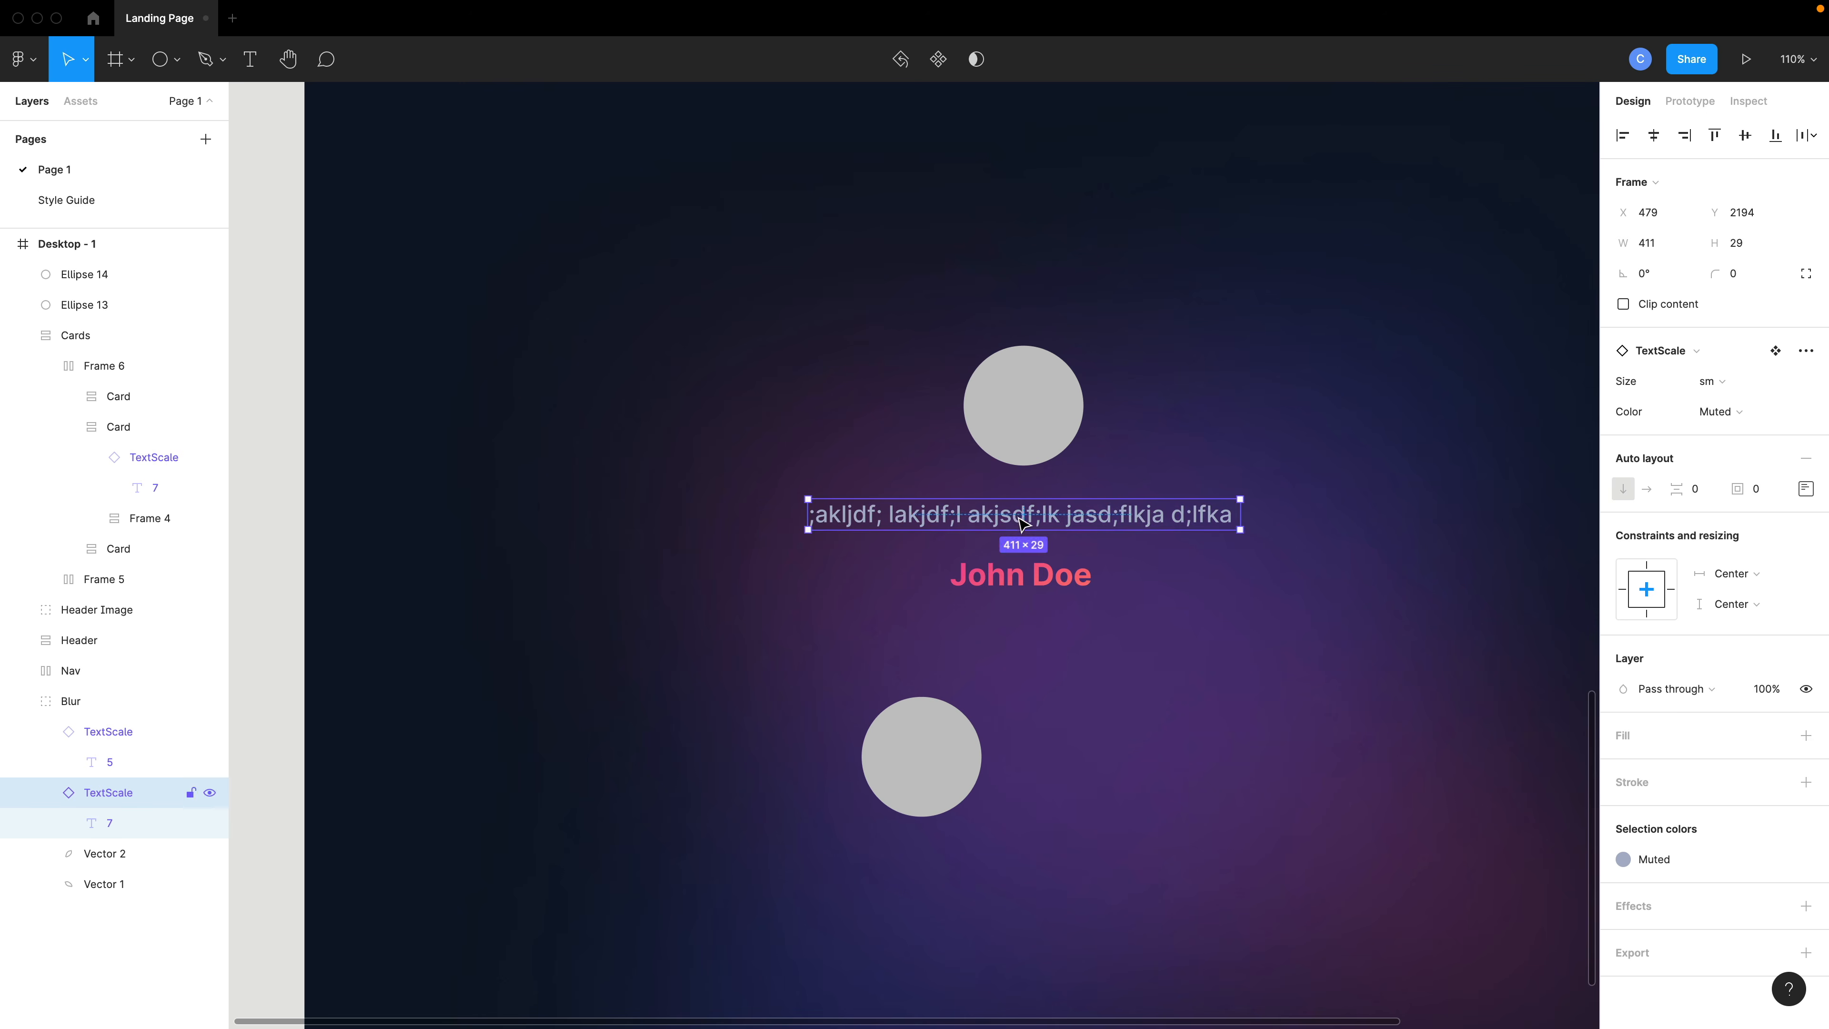
# - Wrap the avatar circle, quote and author name together in a vertical auto layout frame
pyautogui.keyDown('shift'); pyautogui.click(1034, 437); pyautogui.keyUp('shift')
pyautogui.keyDown('shift'); pyautogui.click(1043, 575); pyautogui.keyUp('shift')
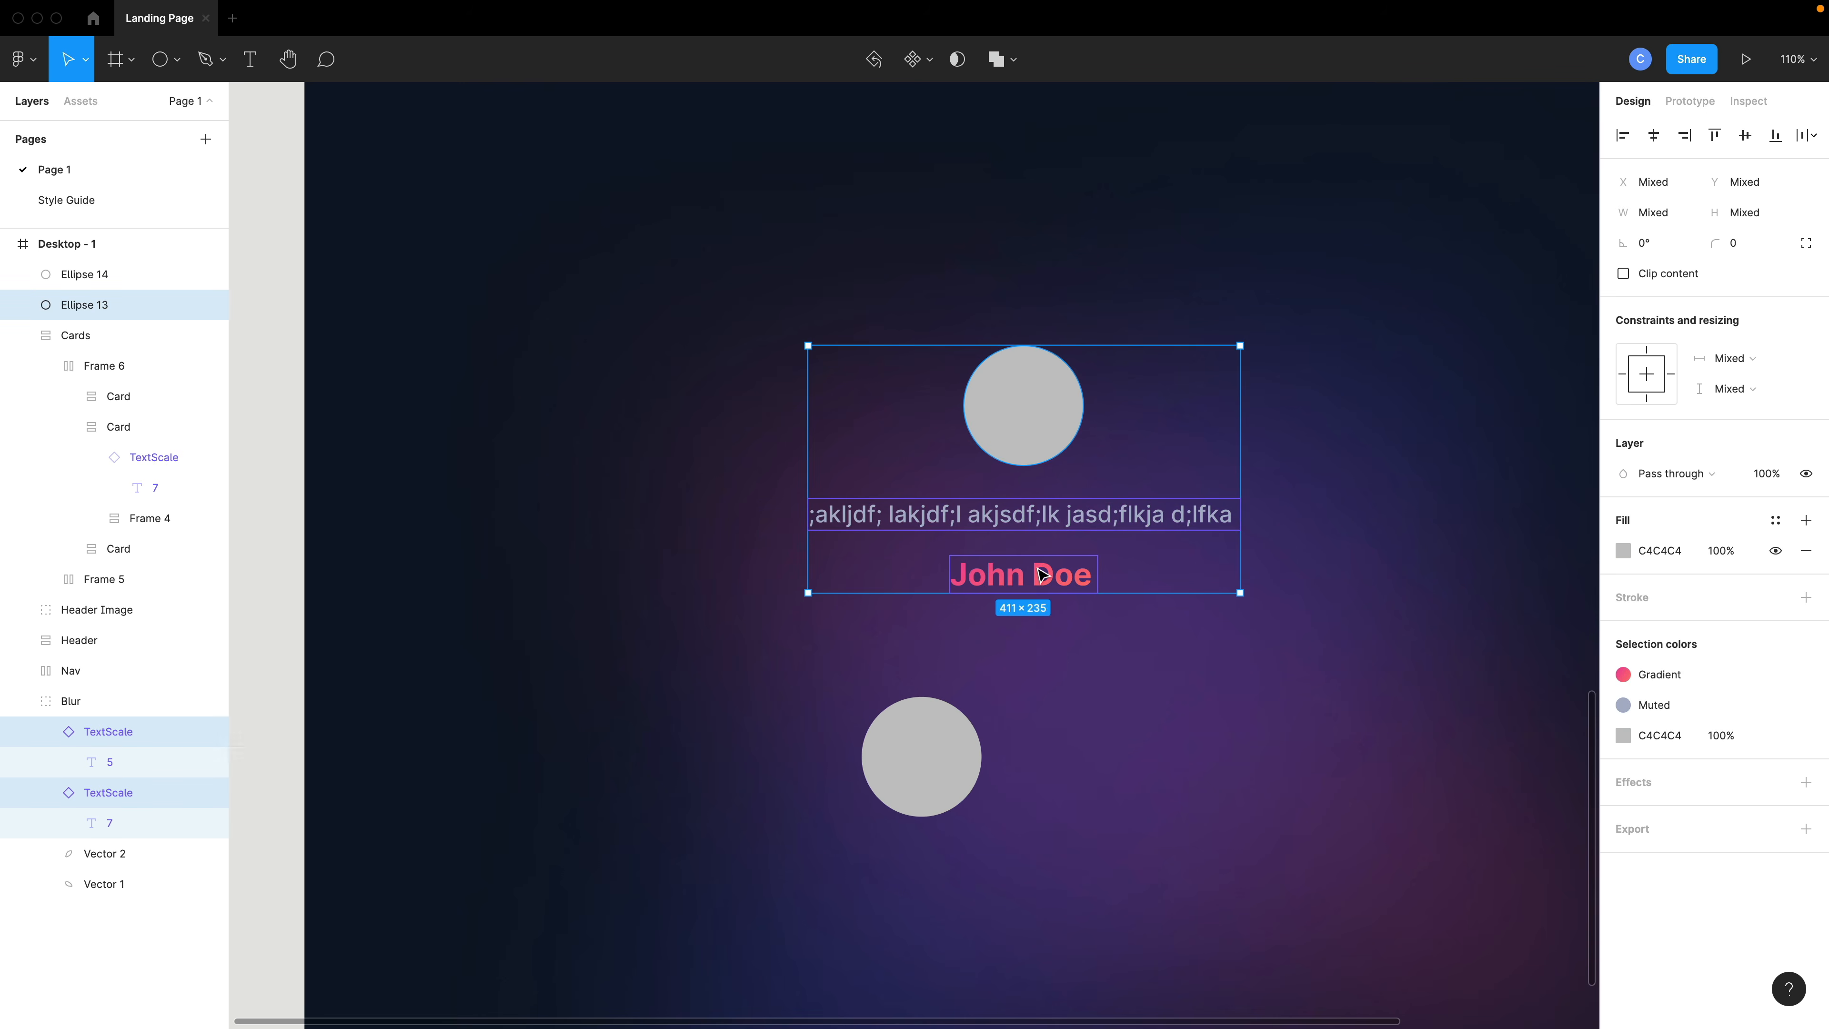
pyautogui.hotkey('shift', 'a')
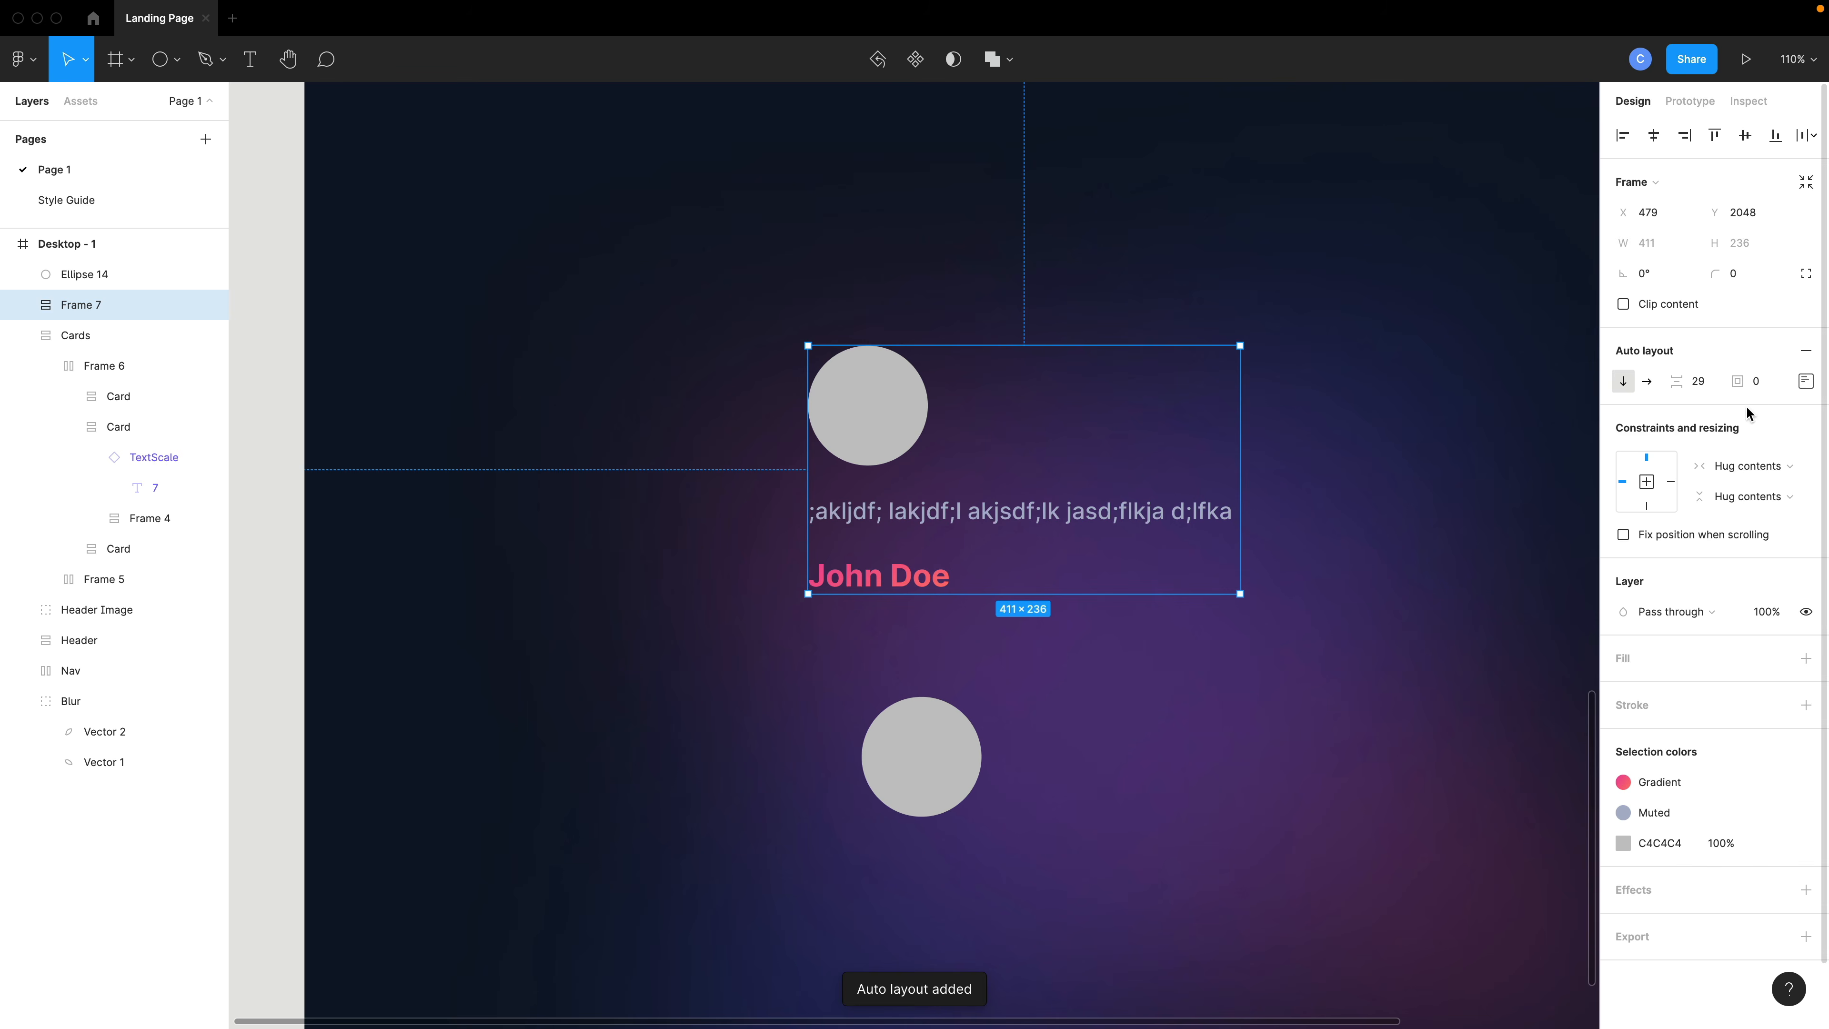
# - Center-align the avatar, quote and author name inside the vertical auto layout frame
pyautogui.click(1806, 382)
pyautogui.click(1742, 462)
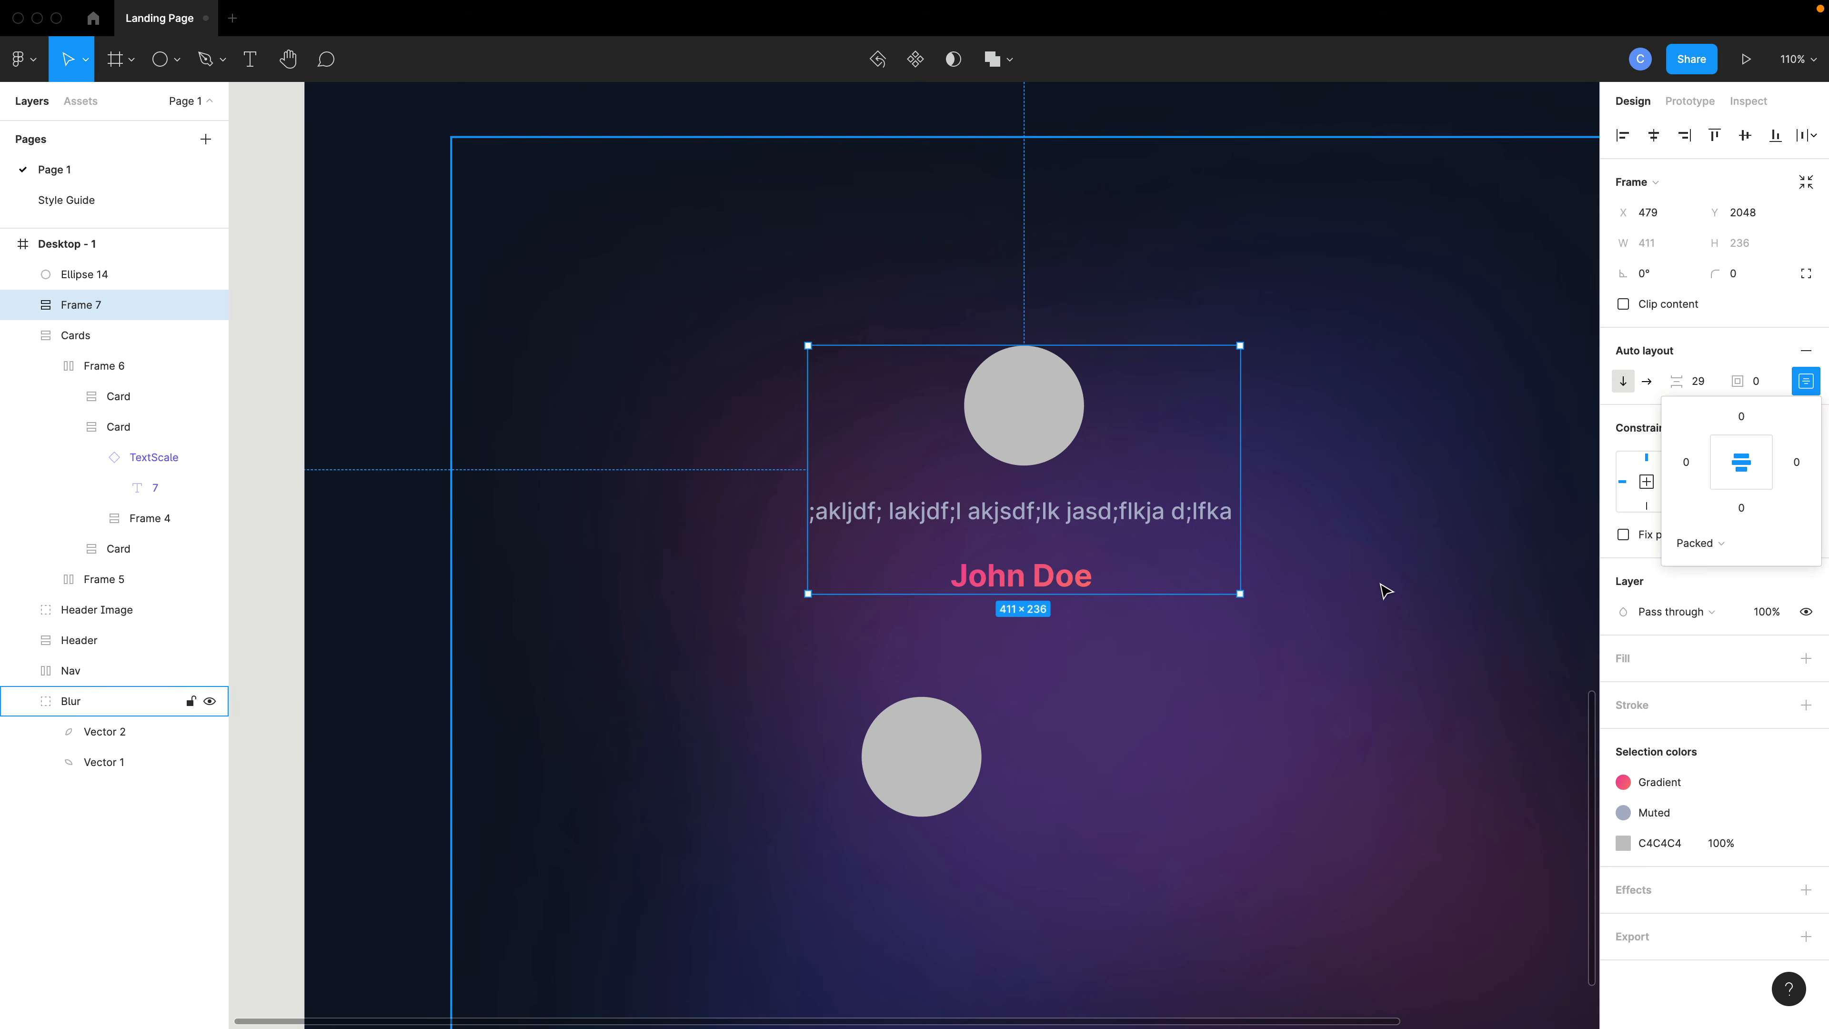
# - Shrink the lower circle to about 19 × 19 and fill it with the White color style
pyautogui.click(1273, 614)
pyautogui.scroll(-5, 1239, 609)
pyautogui.click(1019, 717)
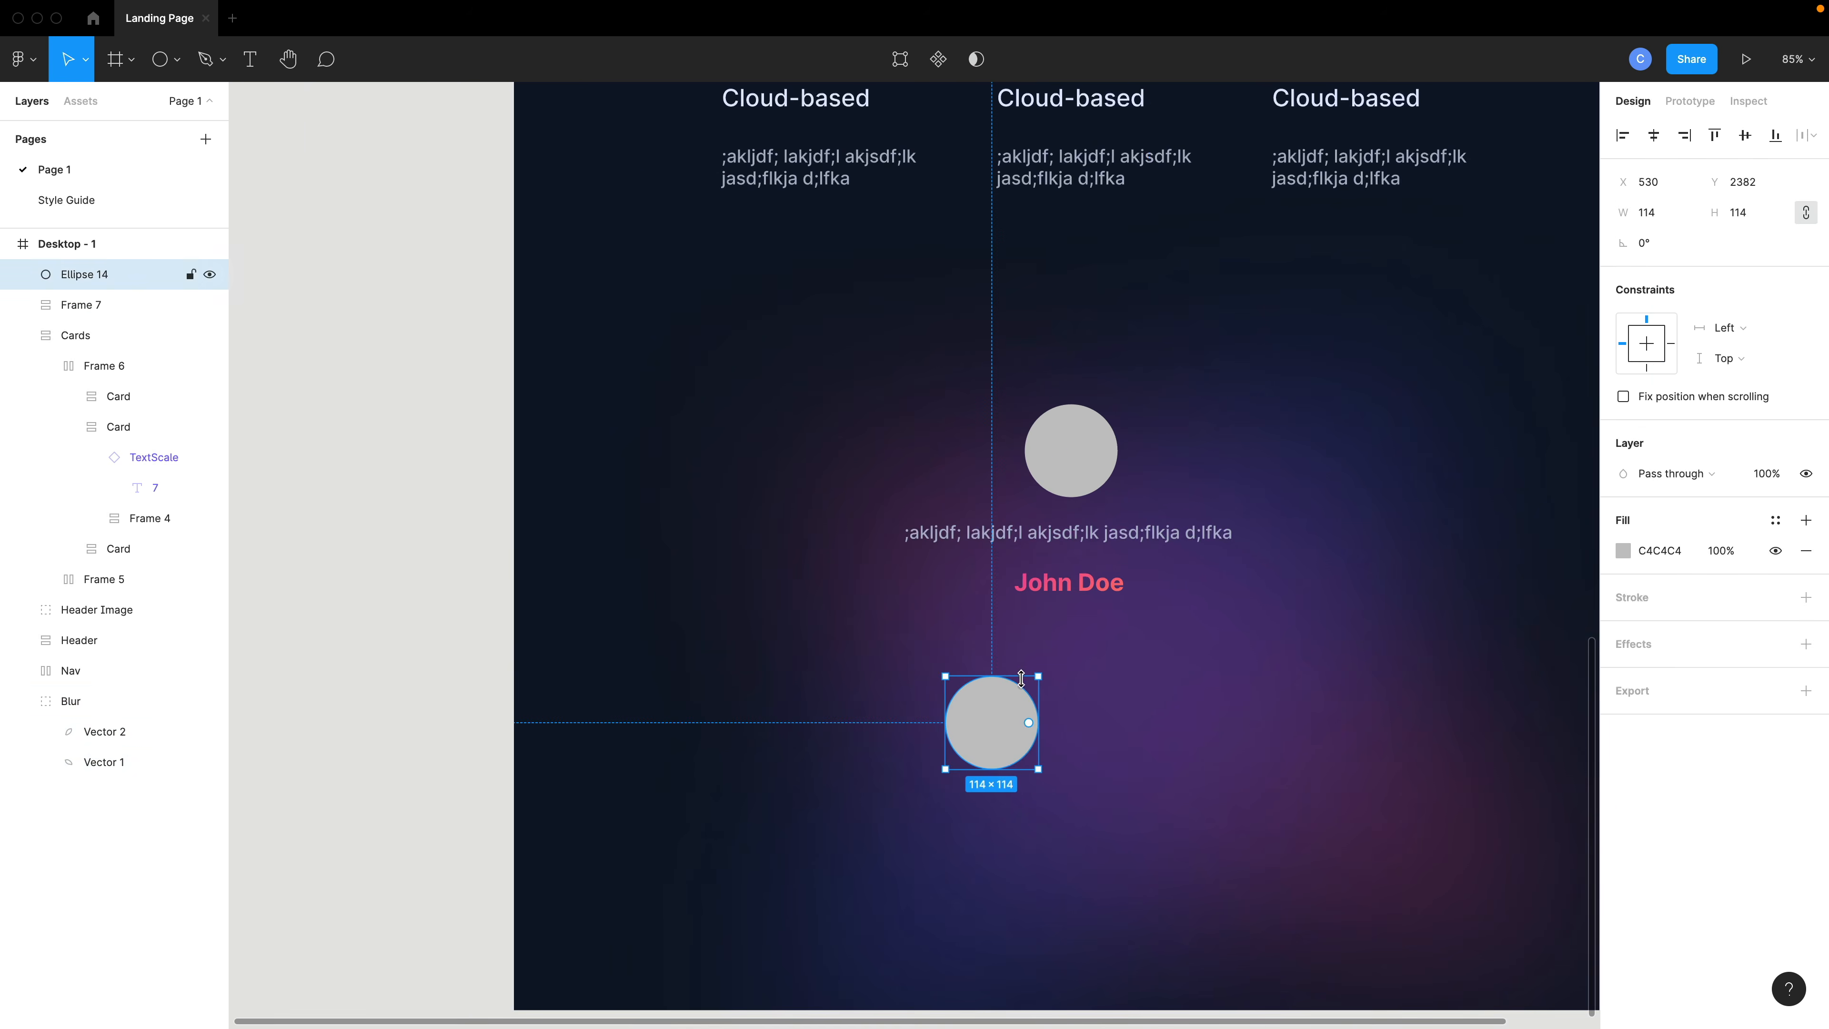
pyautogui.moveTo(1036, 676); pyautogui.dragTo(1004, 645)
pyautogui.scroll(5, 1029, 652)
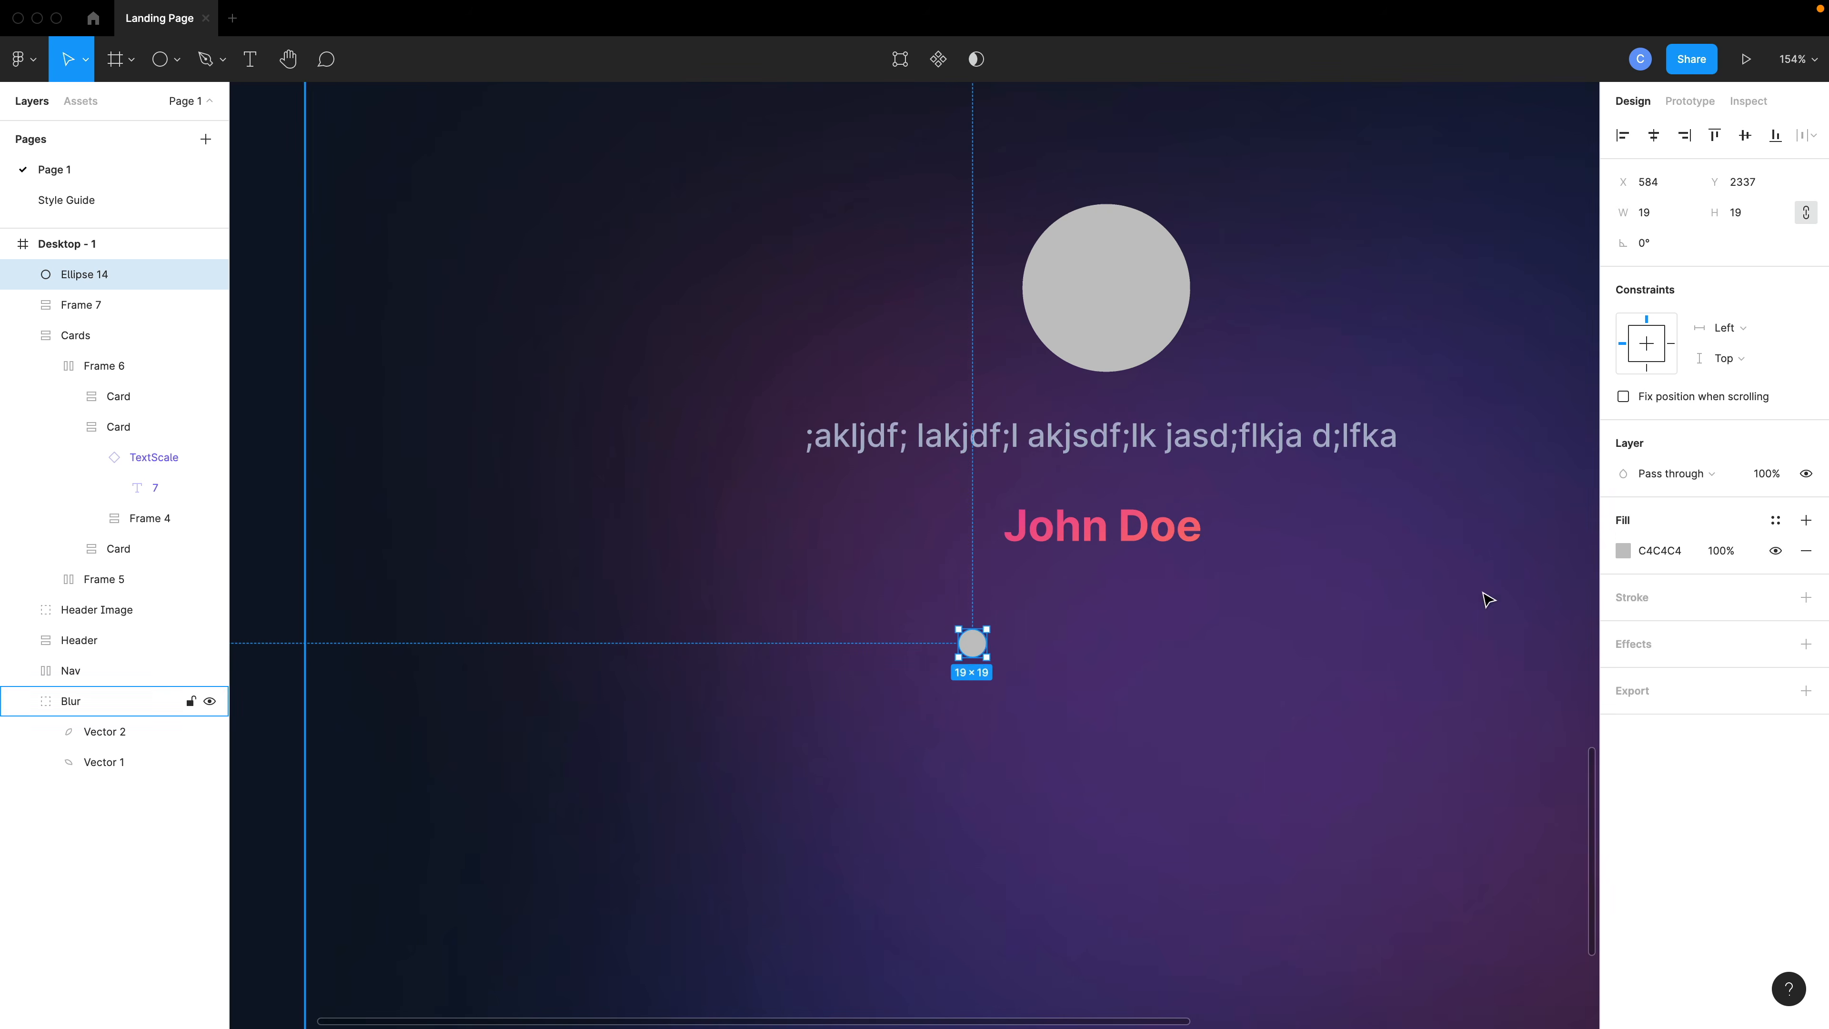
pyautogui.click(1776, 520)
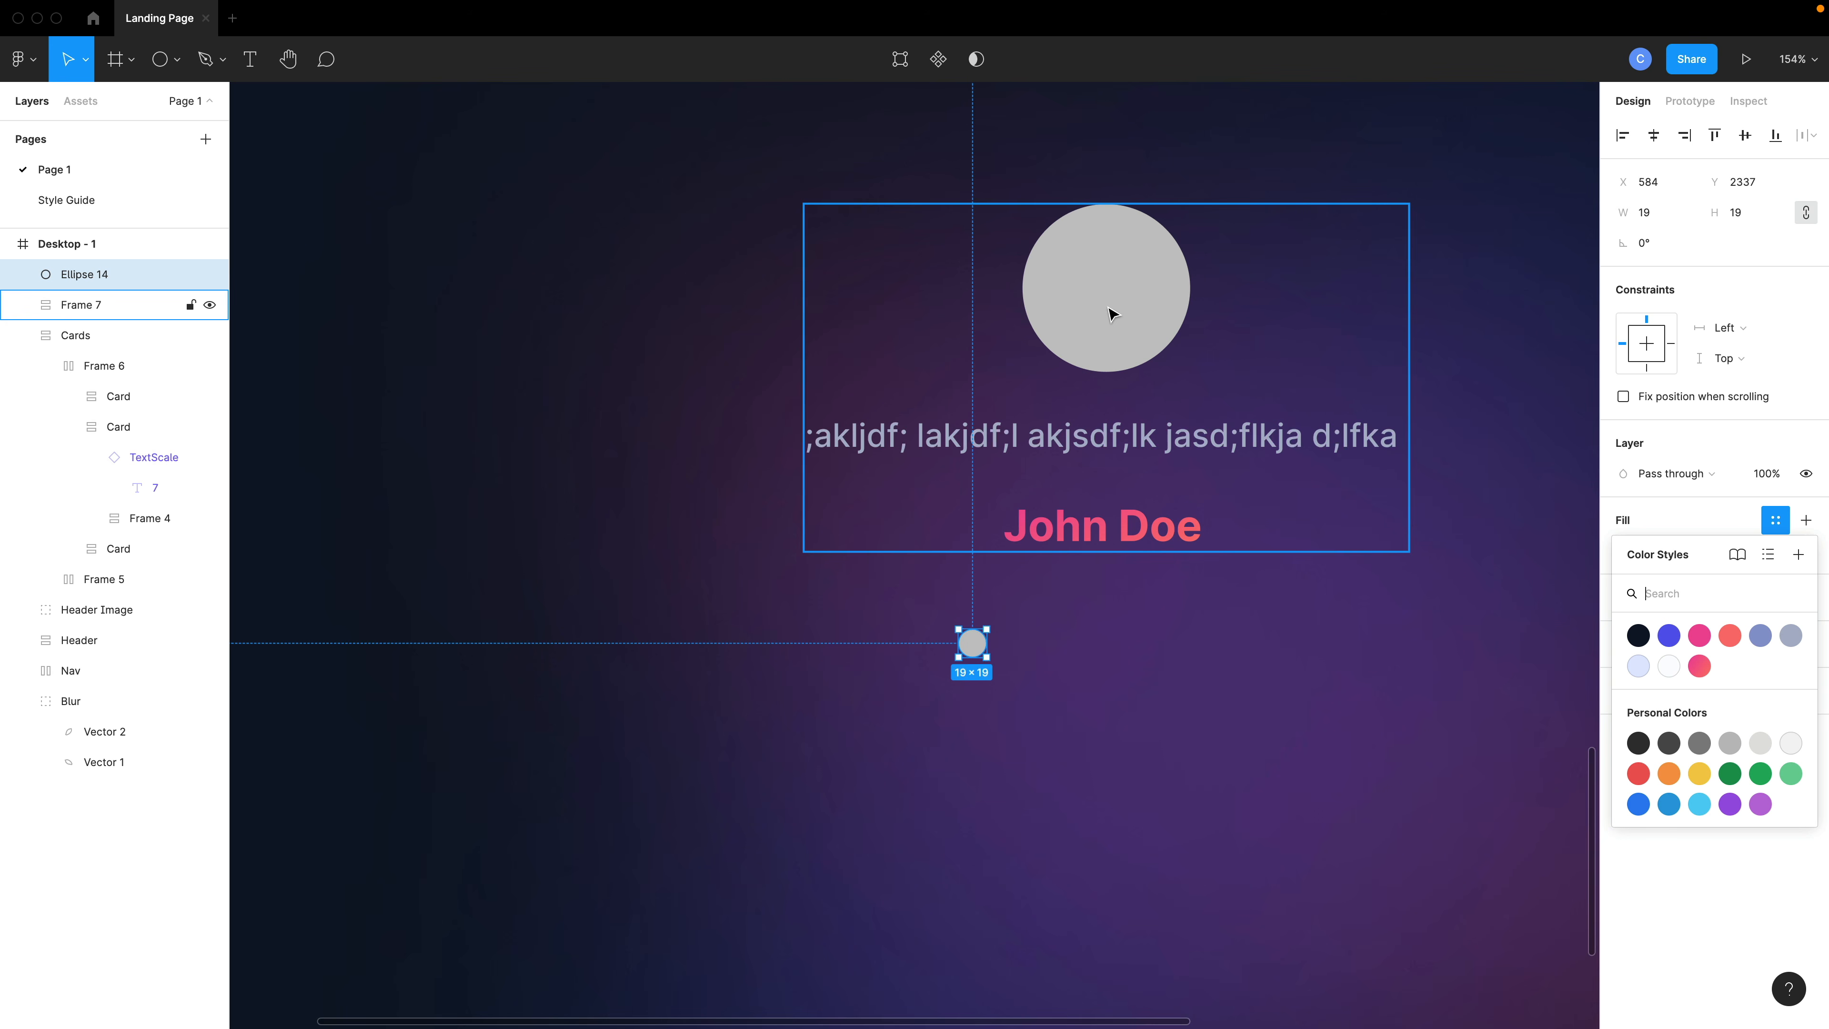
pyautogui.click(1669, 666)
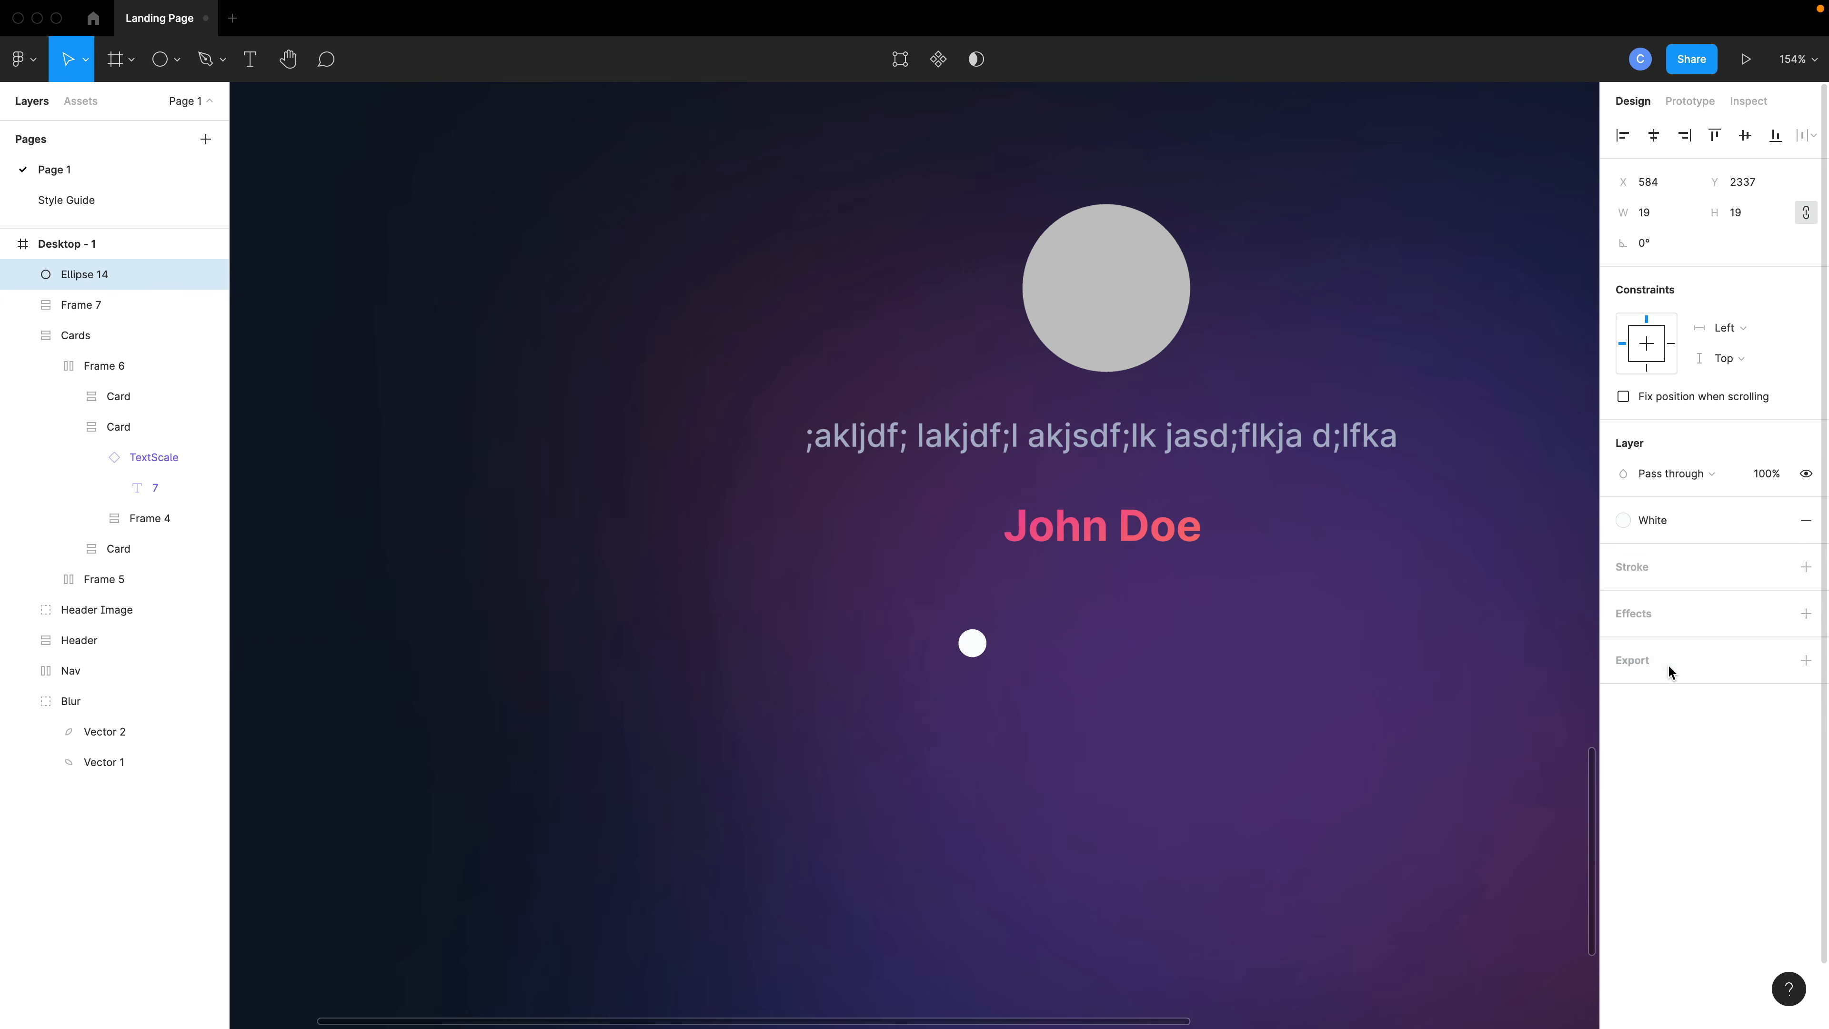
# - Duplicate the small white dot into a horizontal row of five dots below the author name
pyautogui.scroll(2, 1025, 658)
pyautogui.moveTo(965, 657); pyautogui.dragTo(1197, 626)
pyautogui.press('super+v')
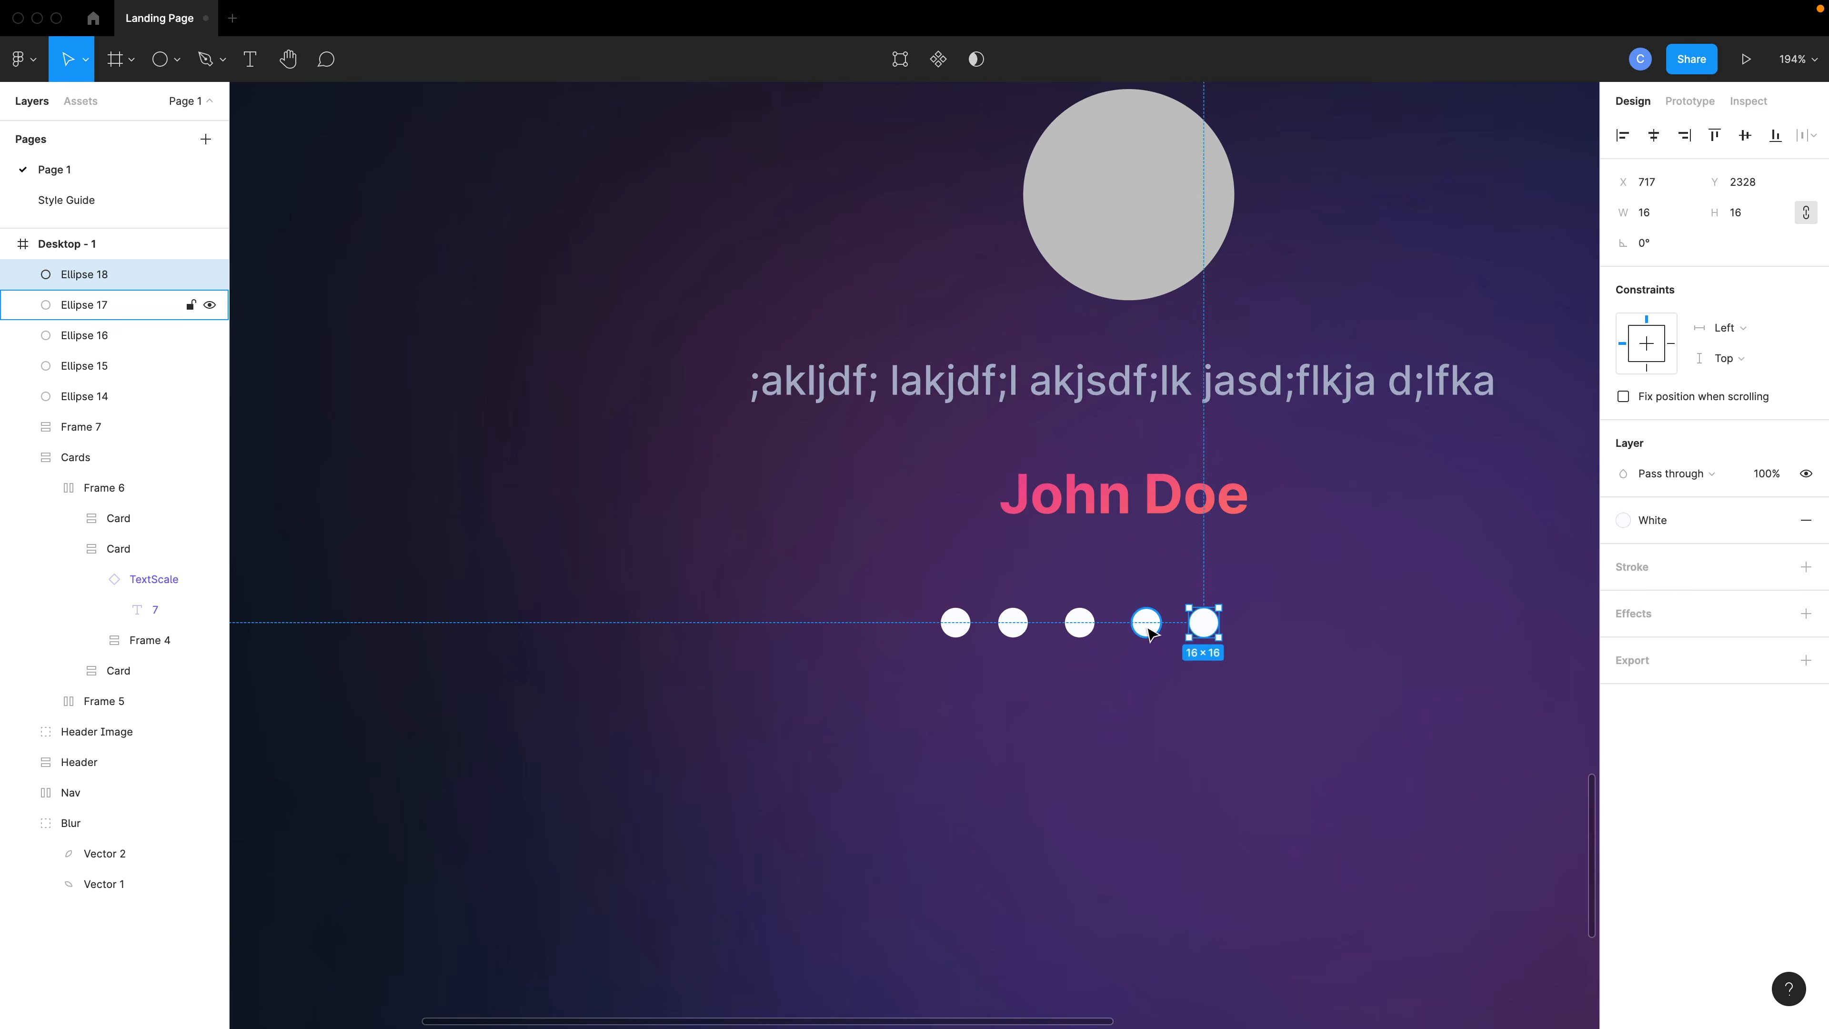
# - Turn the four right-hand dots into white outline rings with no fill and a 3 stroke weight
pyautogui.keyDown('shift'); pyautogui.click(1146, 626); pyautogui.keyUp('shift')
pyautogui.keyDown('shift'); pyautogui.click(1079, 626); pyautogui.keyUp('shift')
pyautogui.keyDown('shift'); pyautogui.click(1013, 627); pyautogui.keyUp('shift')
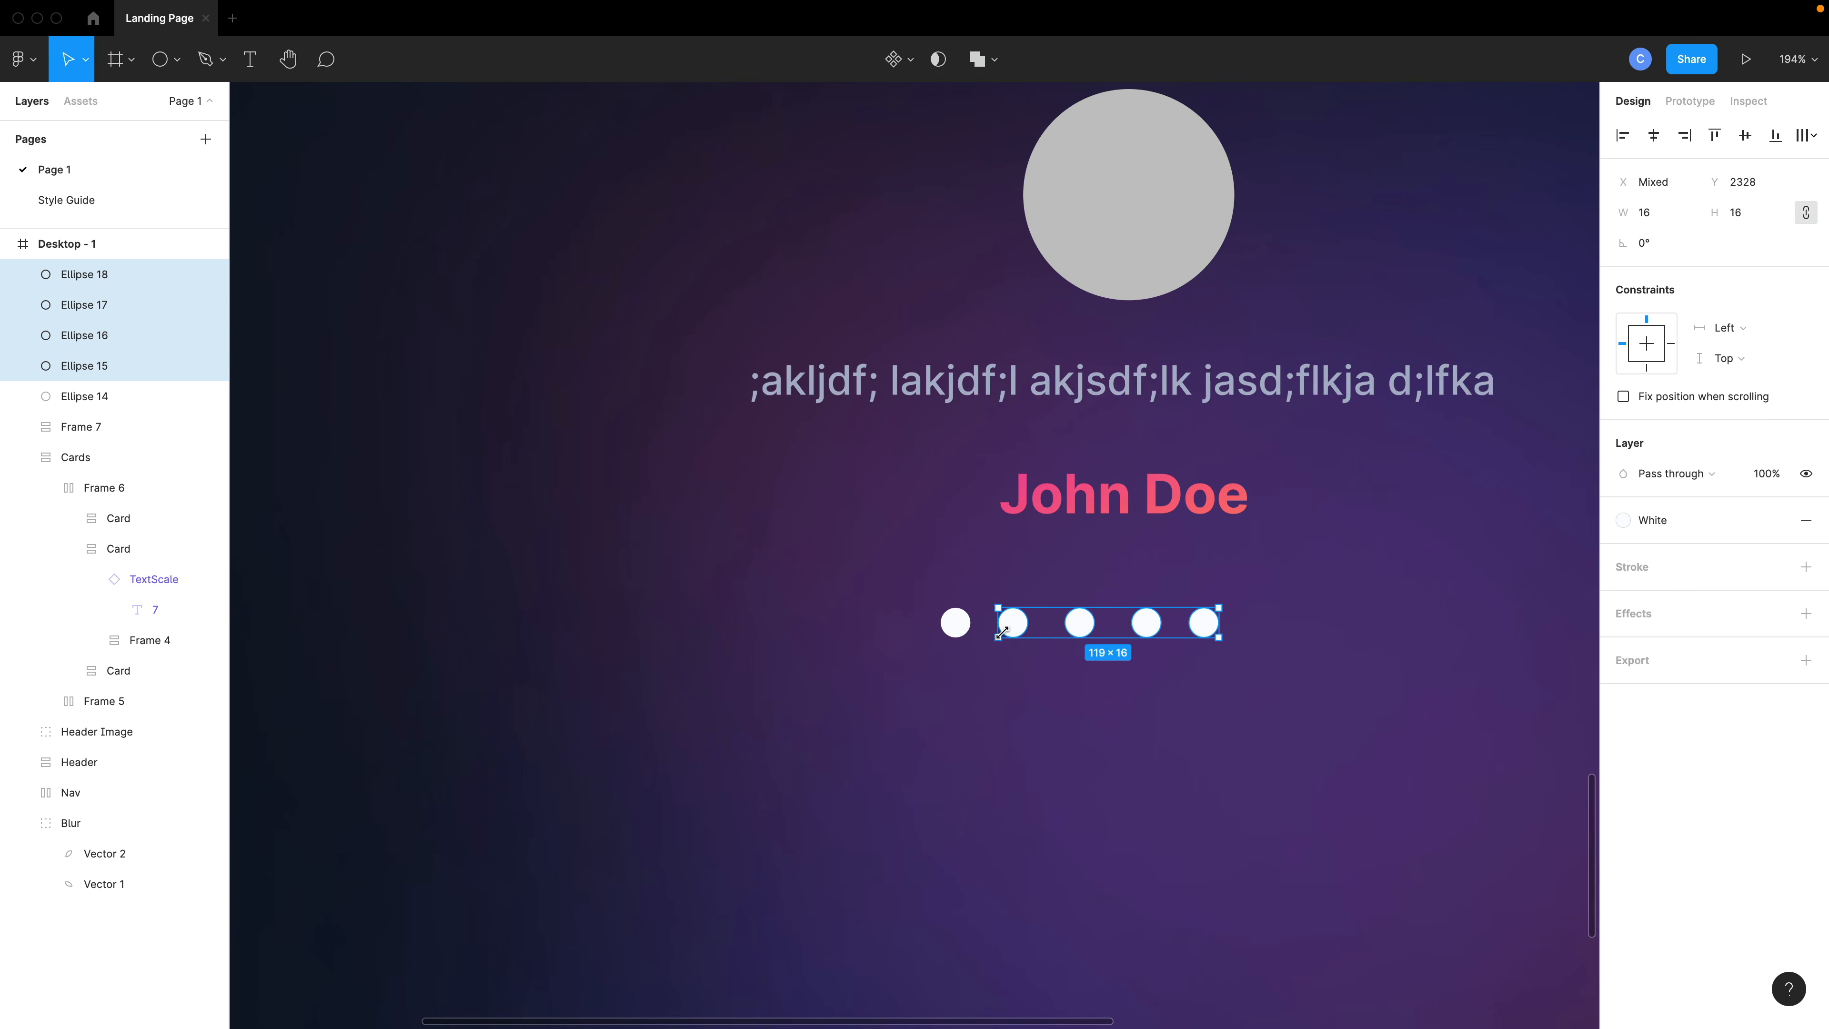
pyautogui.click(1807, 522)
pyautogui.click(1806, 567)
pyautogui.click(1776, 567)
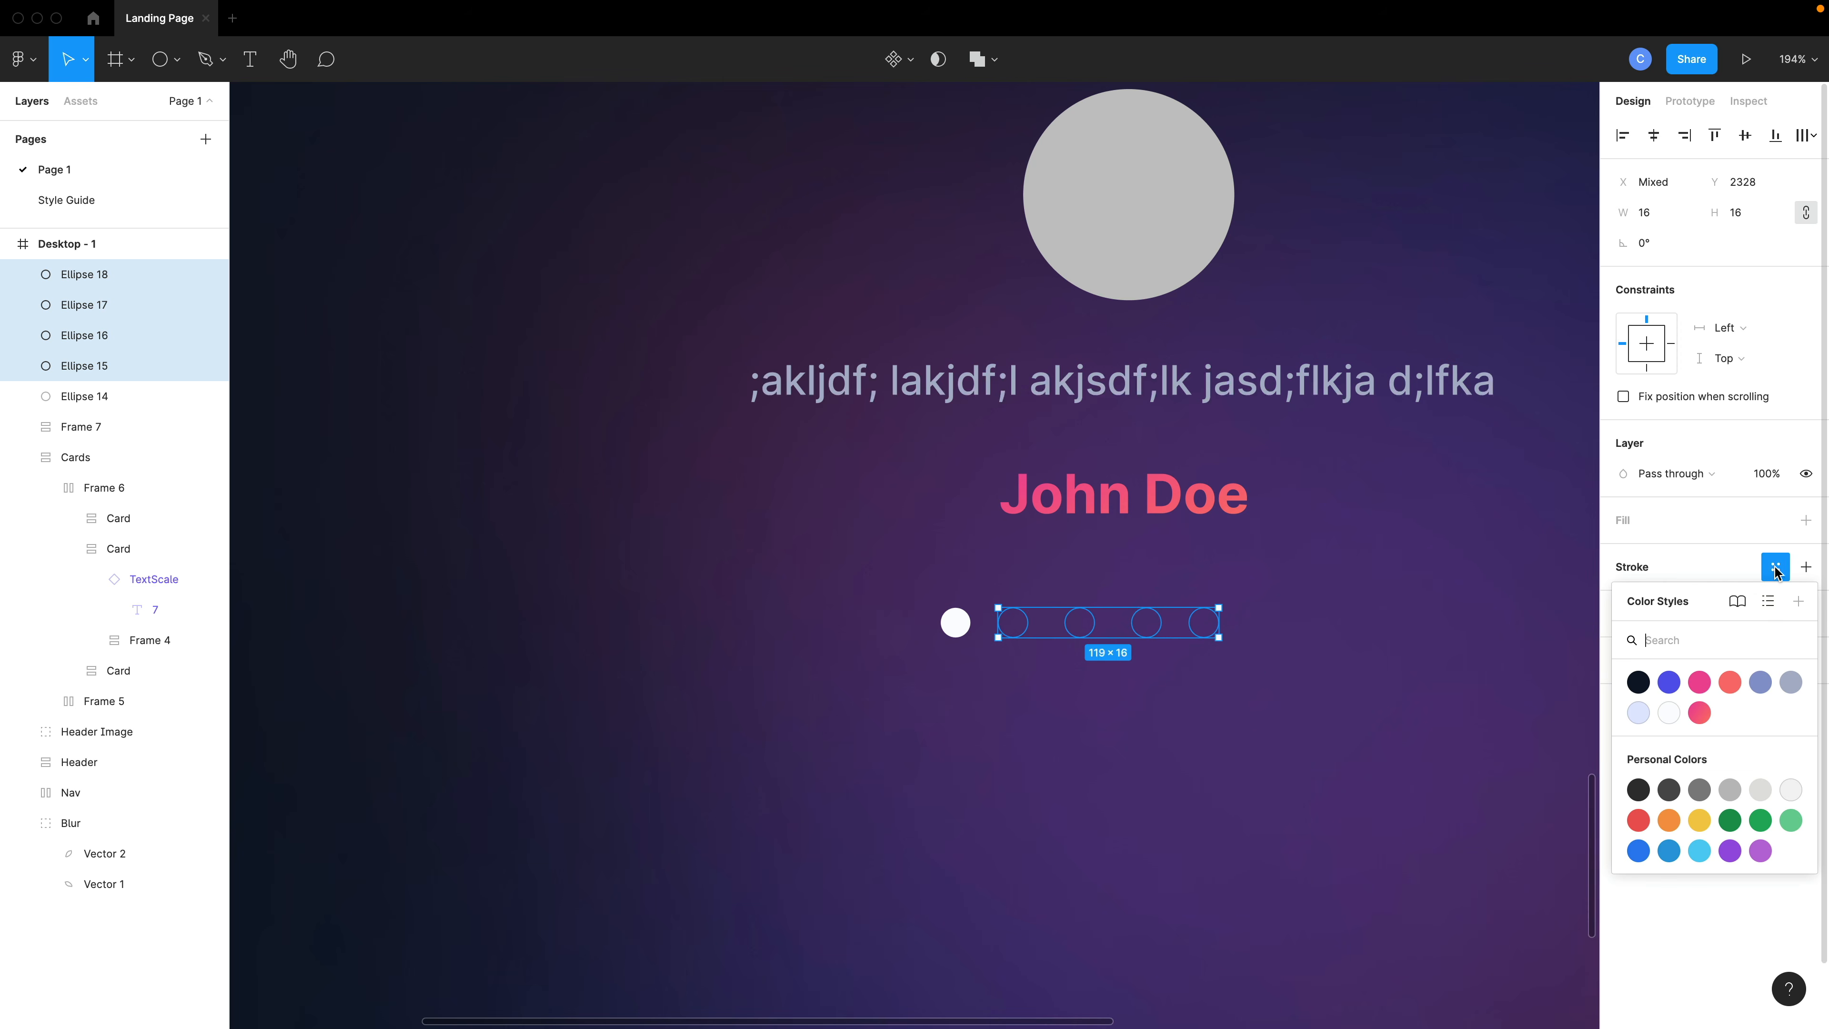
pyautogui.click(1677, 714)
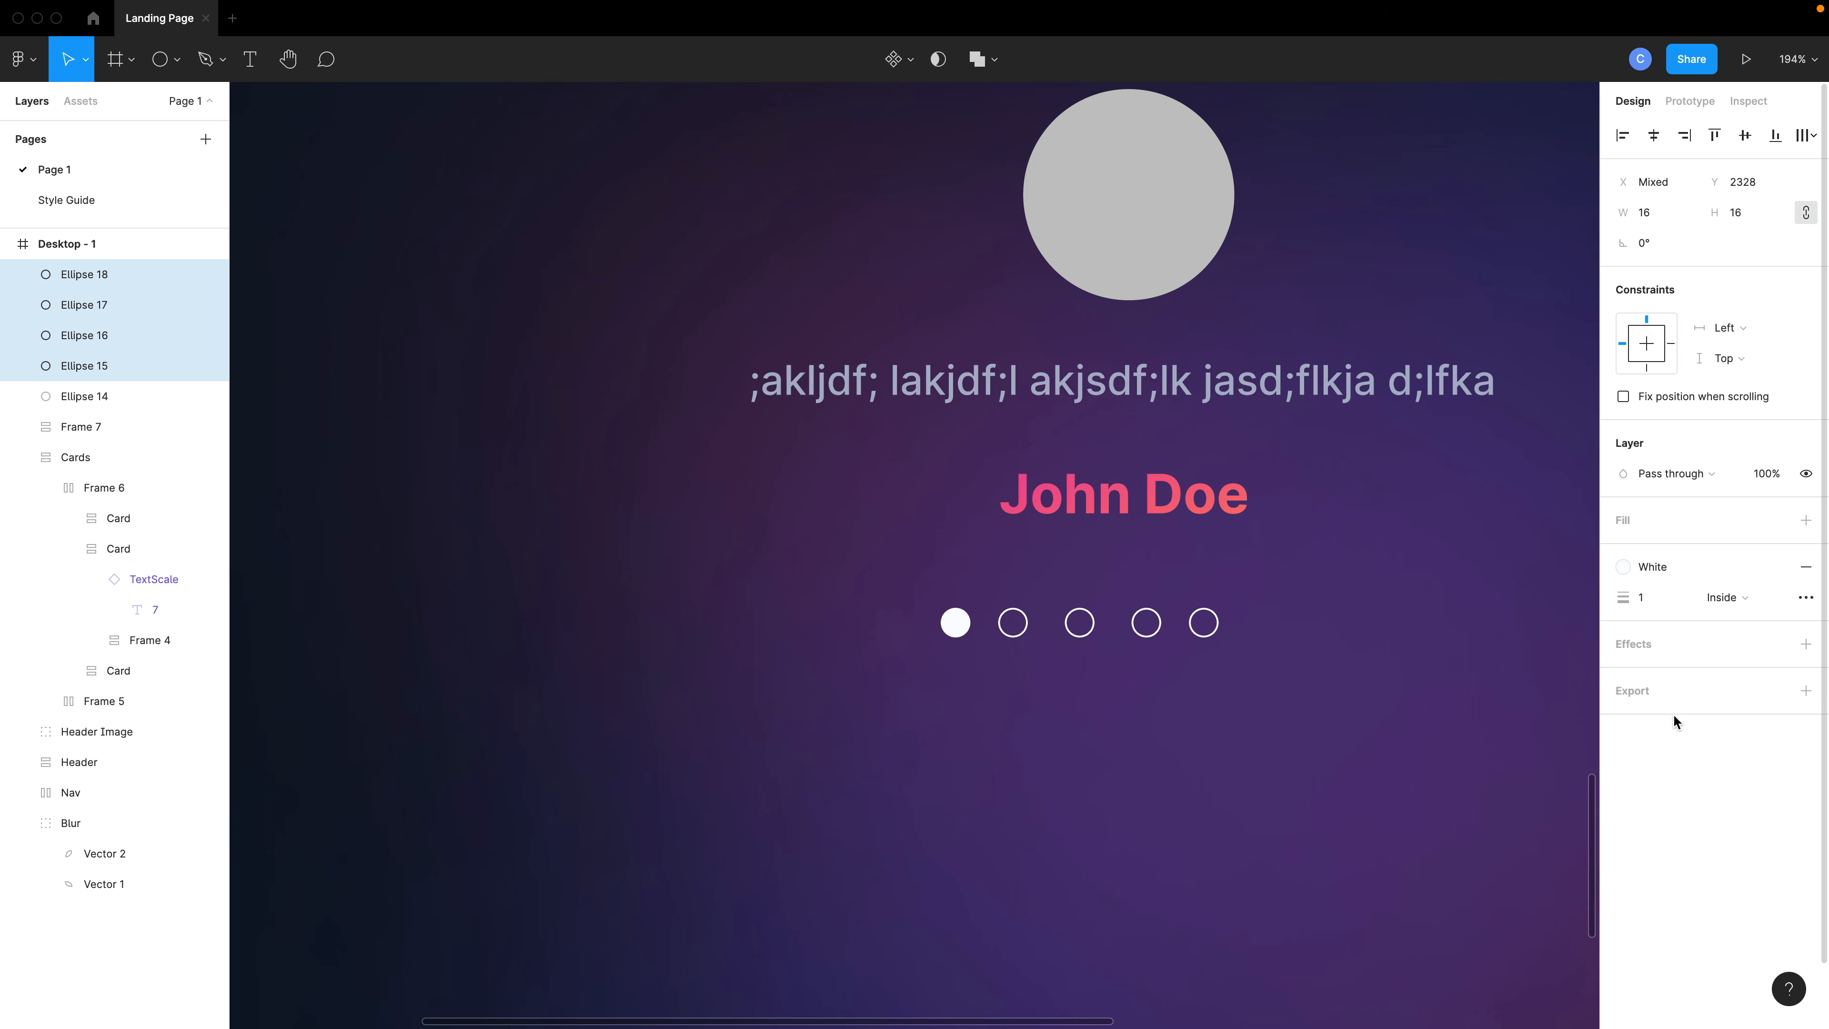
pyautogui.moveTo(1624, 609); pyautogui.dragTo(1629, 609)
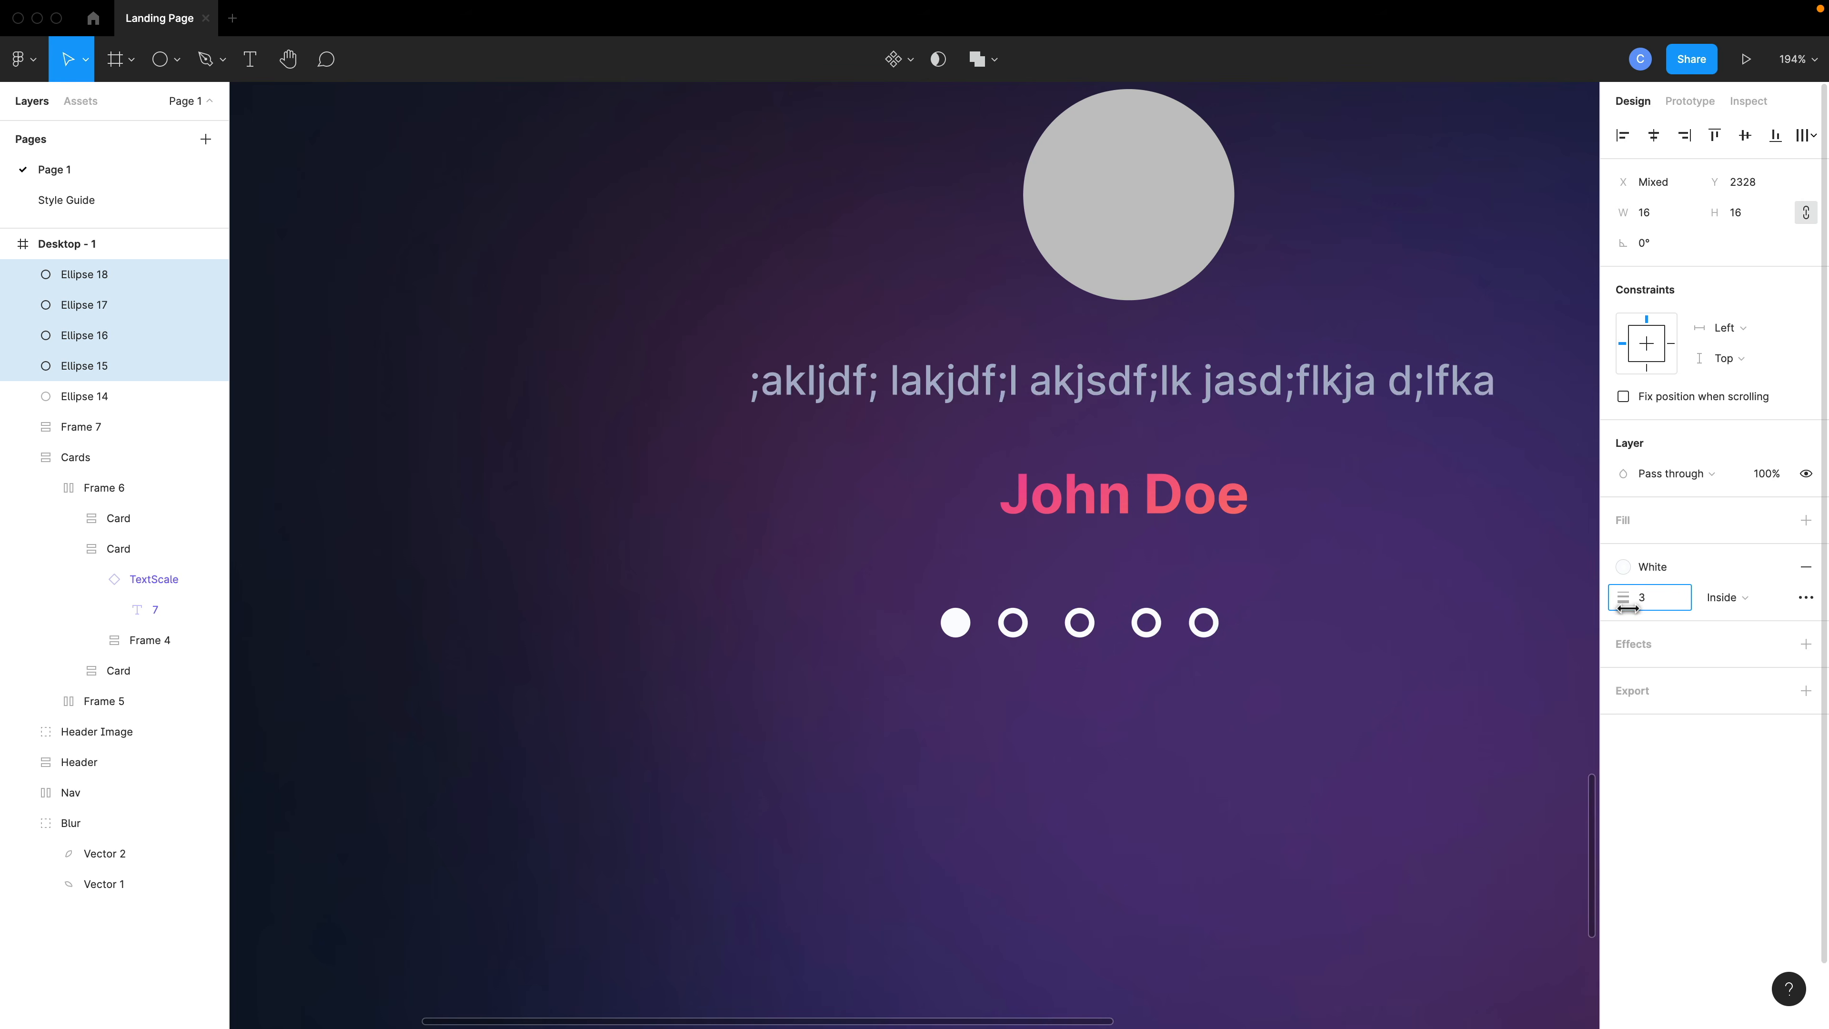
# - Select all five dots and wrap them in a horizontal auto layout frame
pyautogui.scroll(-3, 1446, 651)
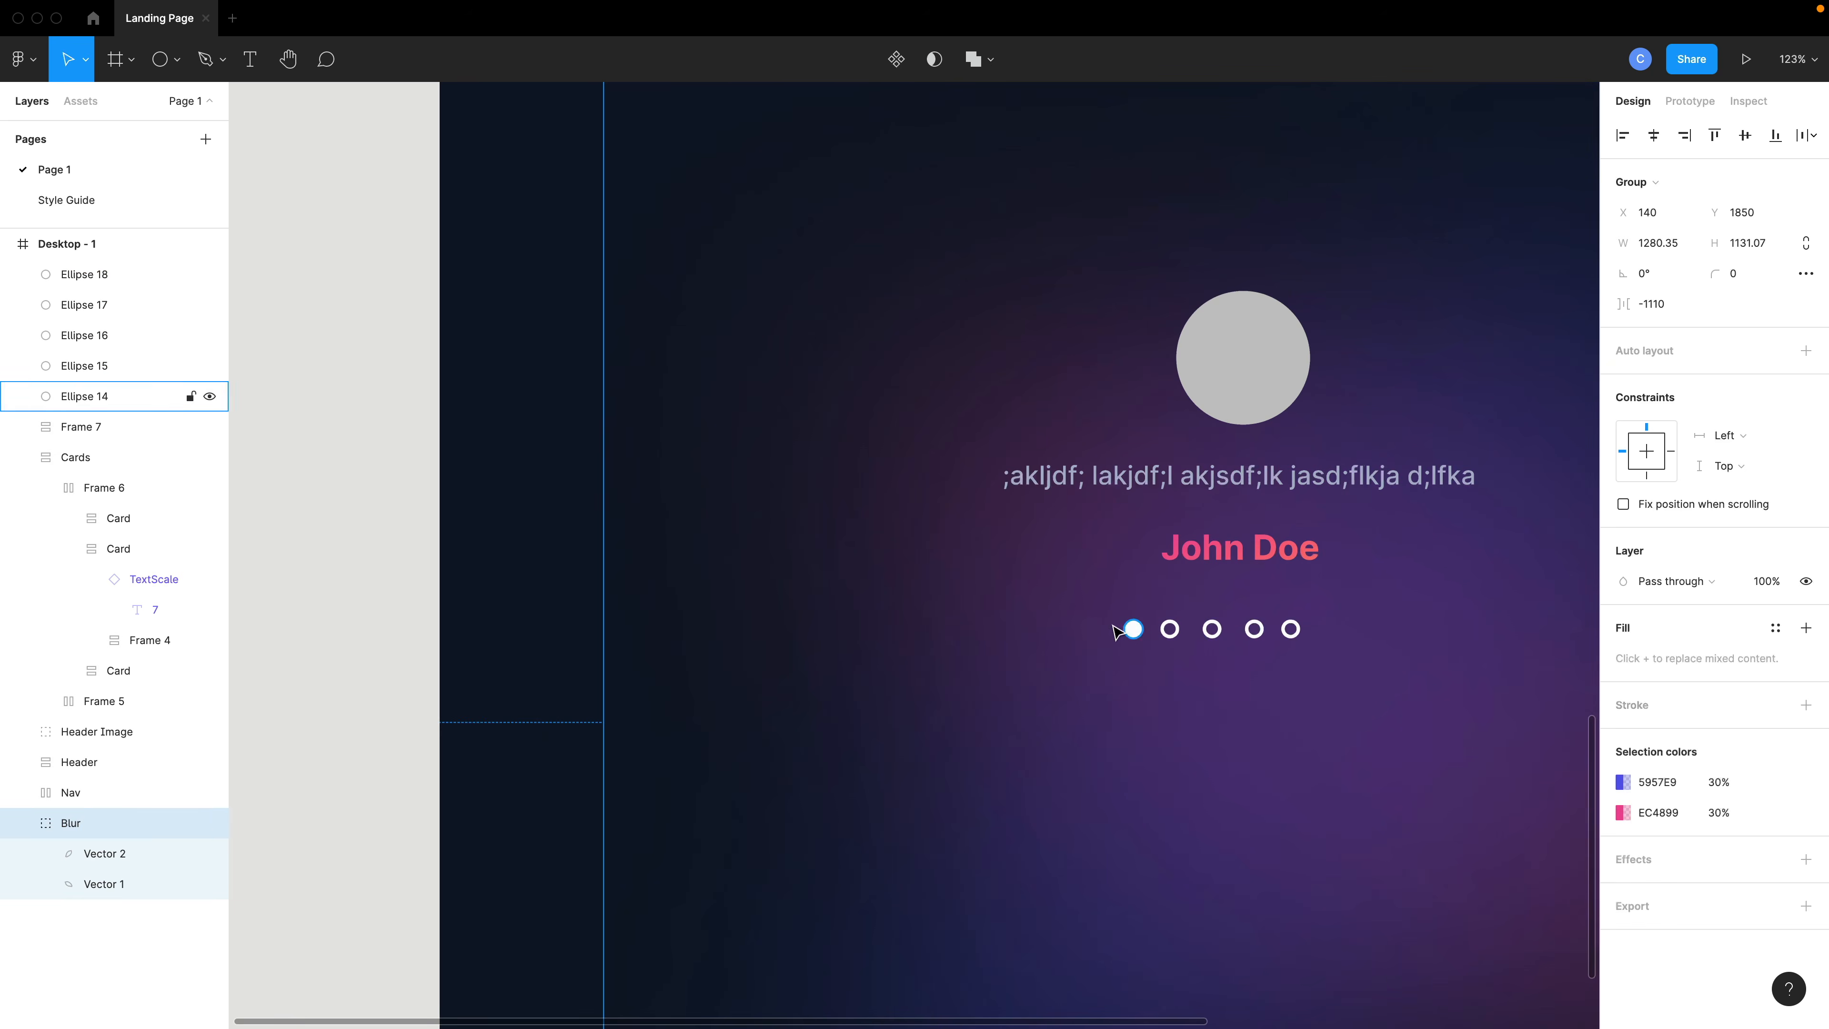
pyautogui.click(1133, 629)
pyautogui.keyDown('shift'); pyautogui.click(1171, 629); pyautogui.keyUp('shift')
pyautogui.keyDown('shift'); pyautogui.click(1213, 629); pyautogui.keyUp('shift')
pyautogui.keyDown('shift'); pyautogui.click(1255, 629); pyautogui.keyUp('shift')
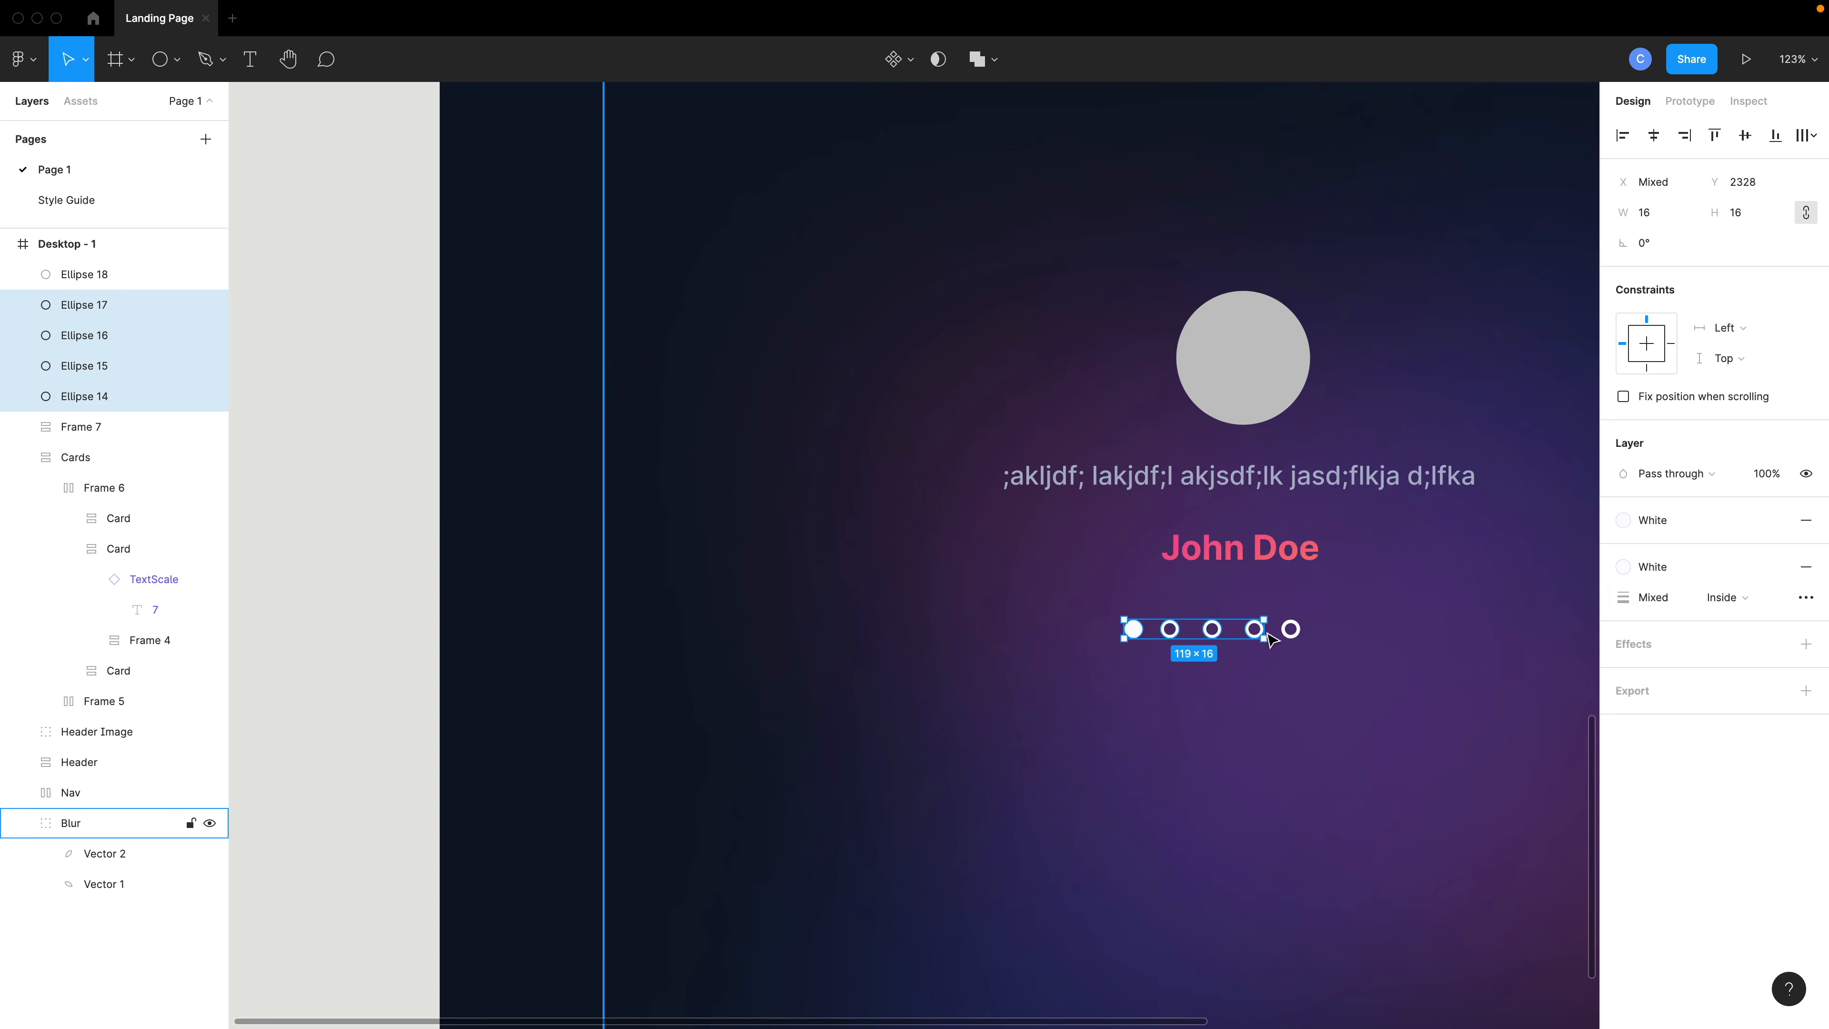
pyautogui.keyDown('shift'); pyautogui.click(1290, 629); pyautogui.keyUp('shift')
pyautogui.scroll(1, 1289, 649)
pyautogui.scroll(3, 1286, 645)
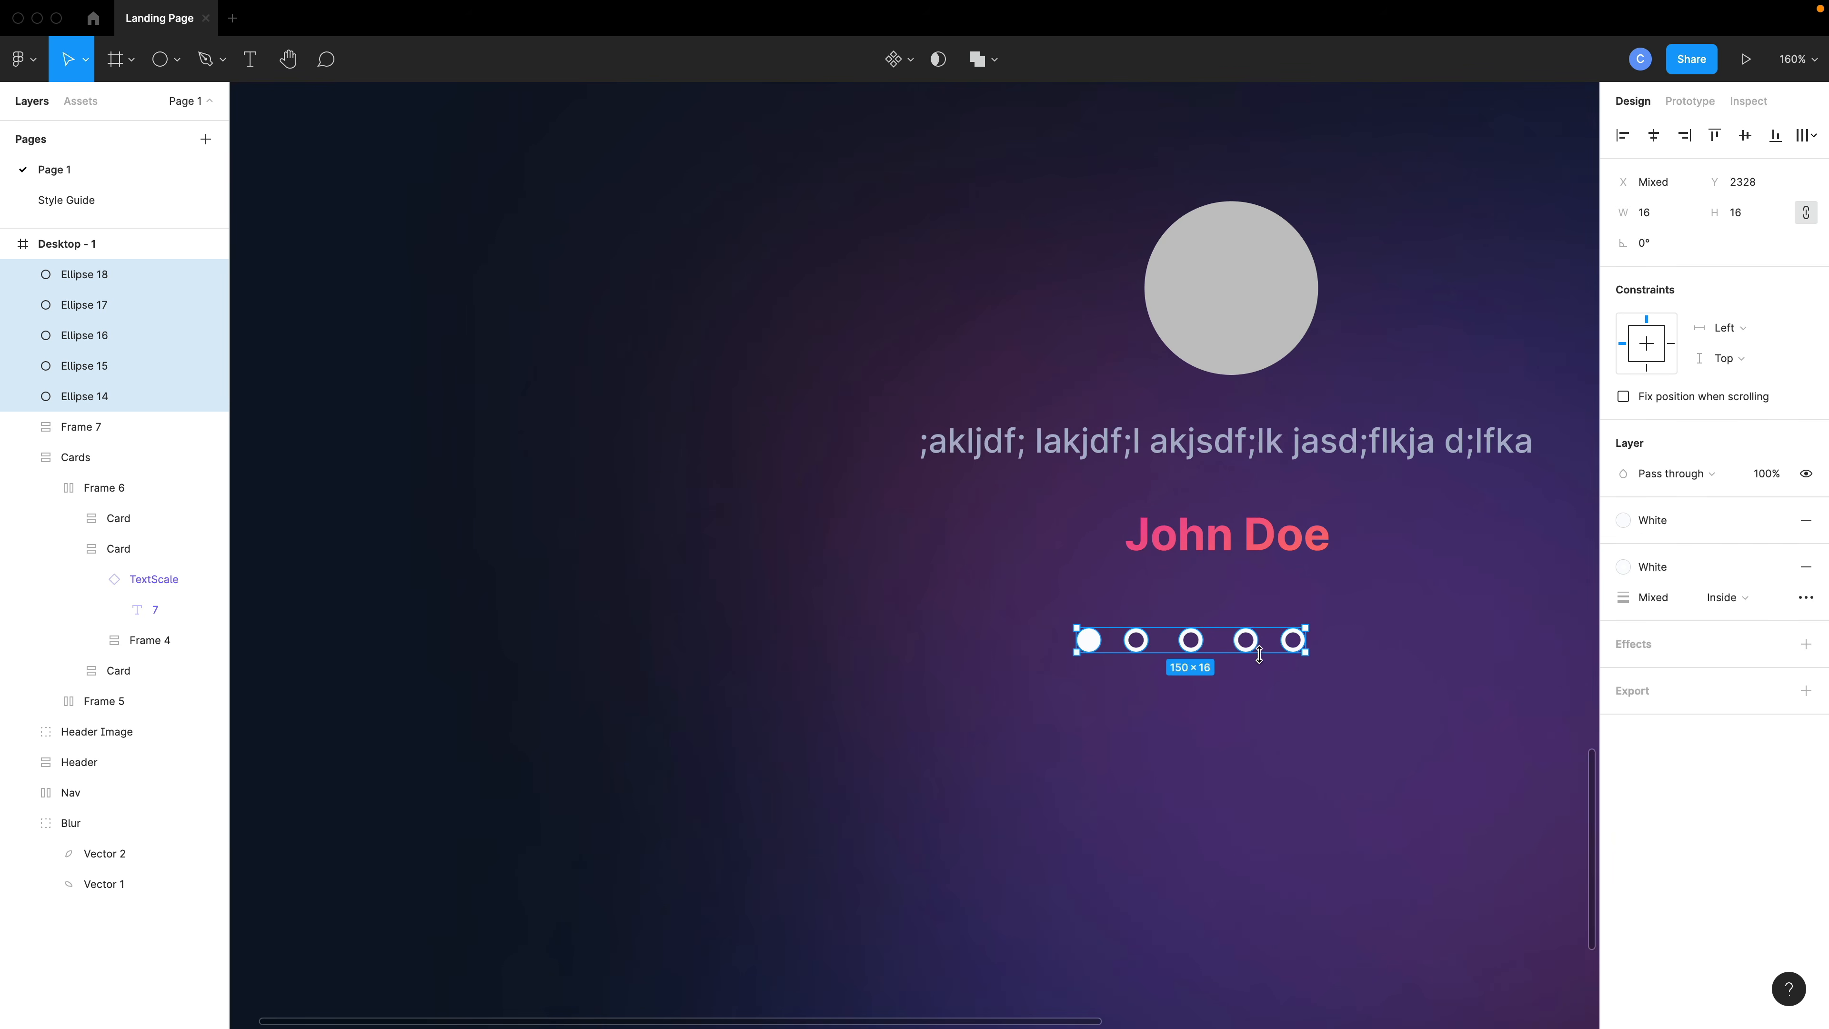
pyautogui.hotkey('shift', 'a')
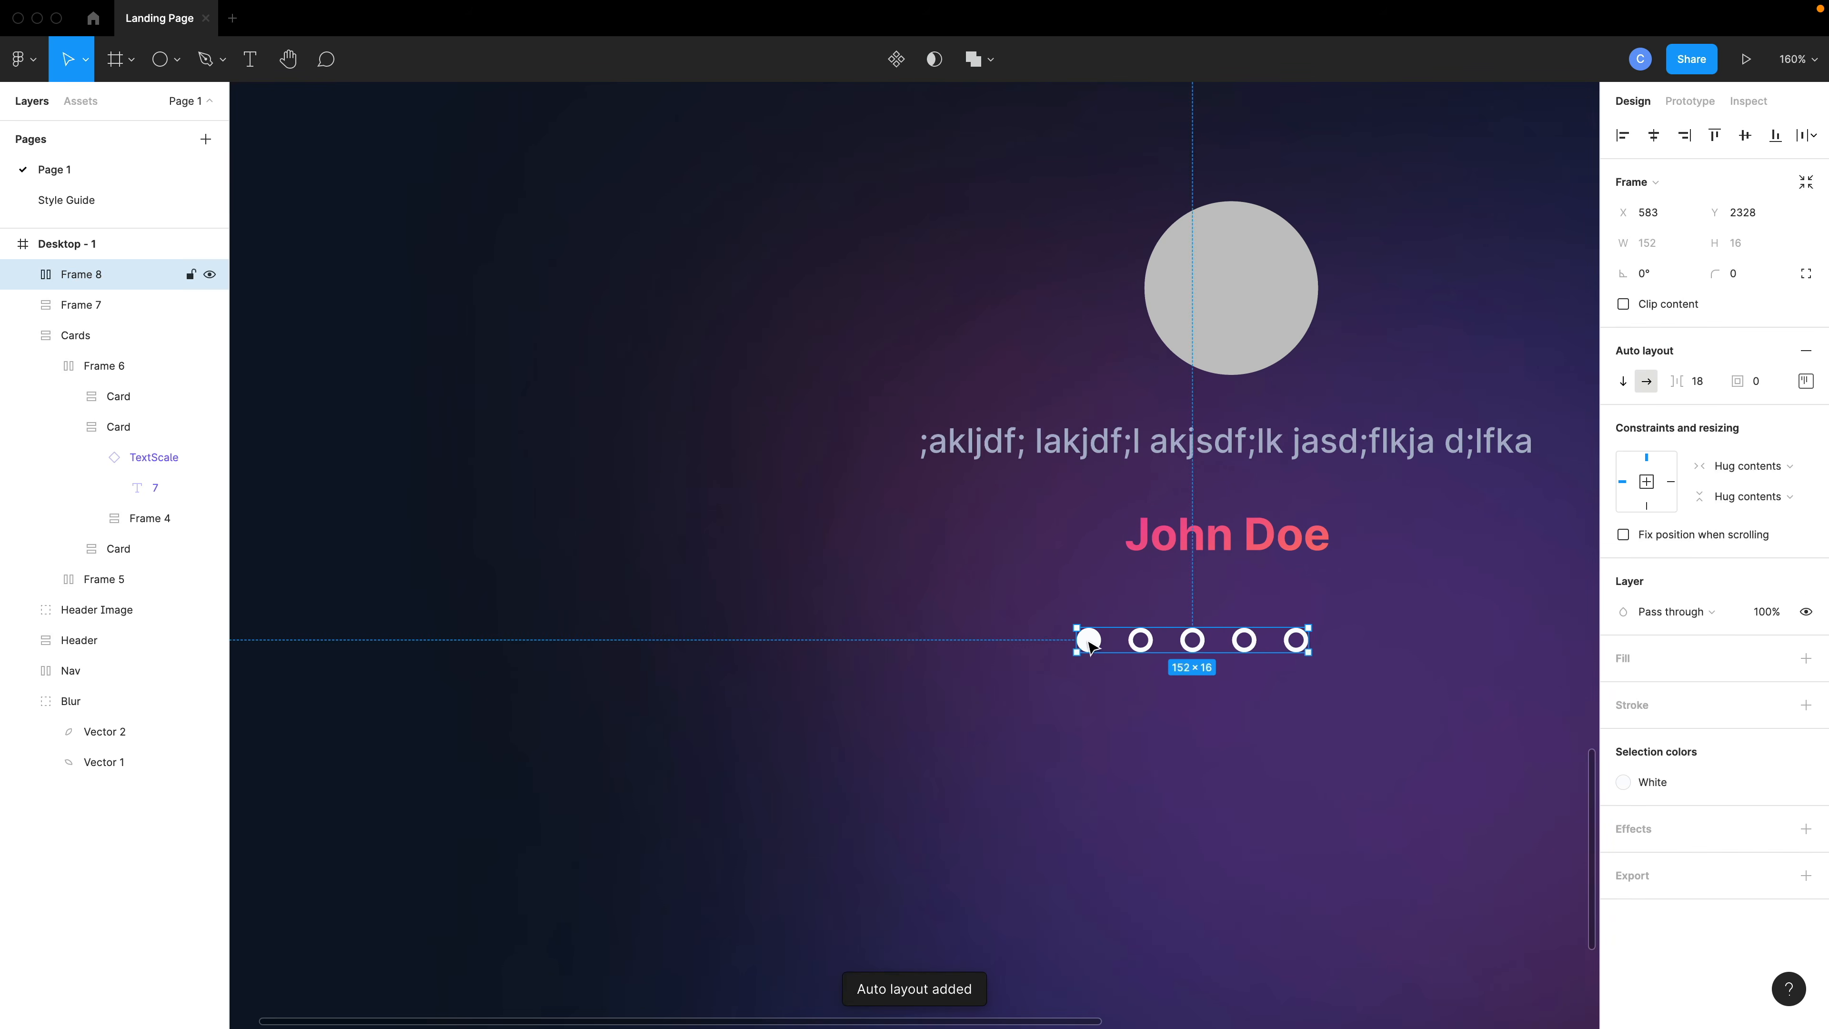
# - Move the dot row so it sits centered under the author name
pyautogui.moveTo(1195, 643); pyautogui.dragTo(1235, 629)
pyautogui.scroll(-5, 1235, 629)
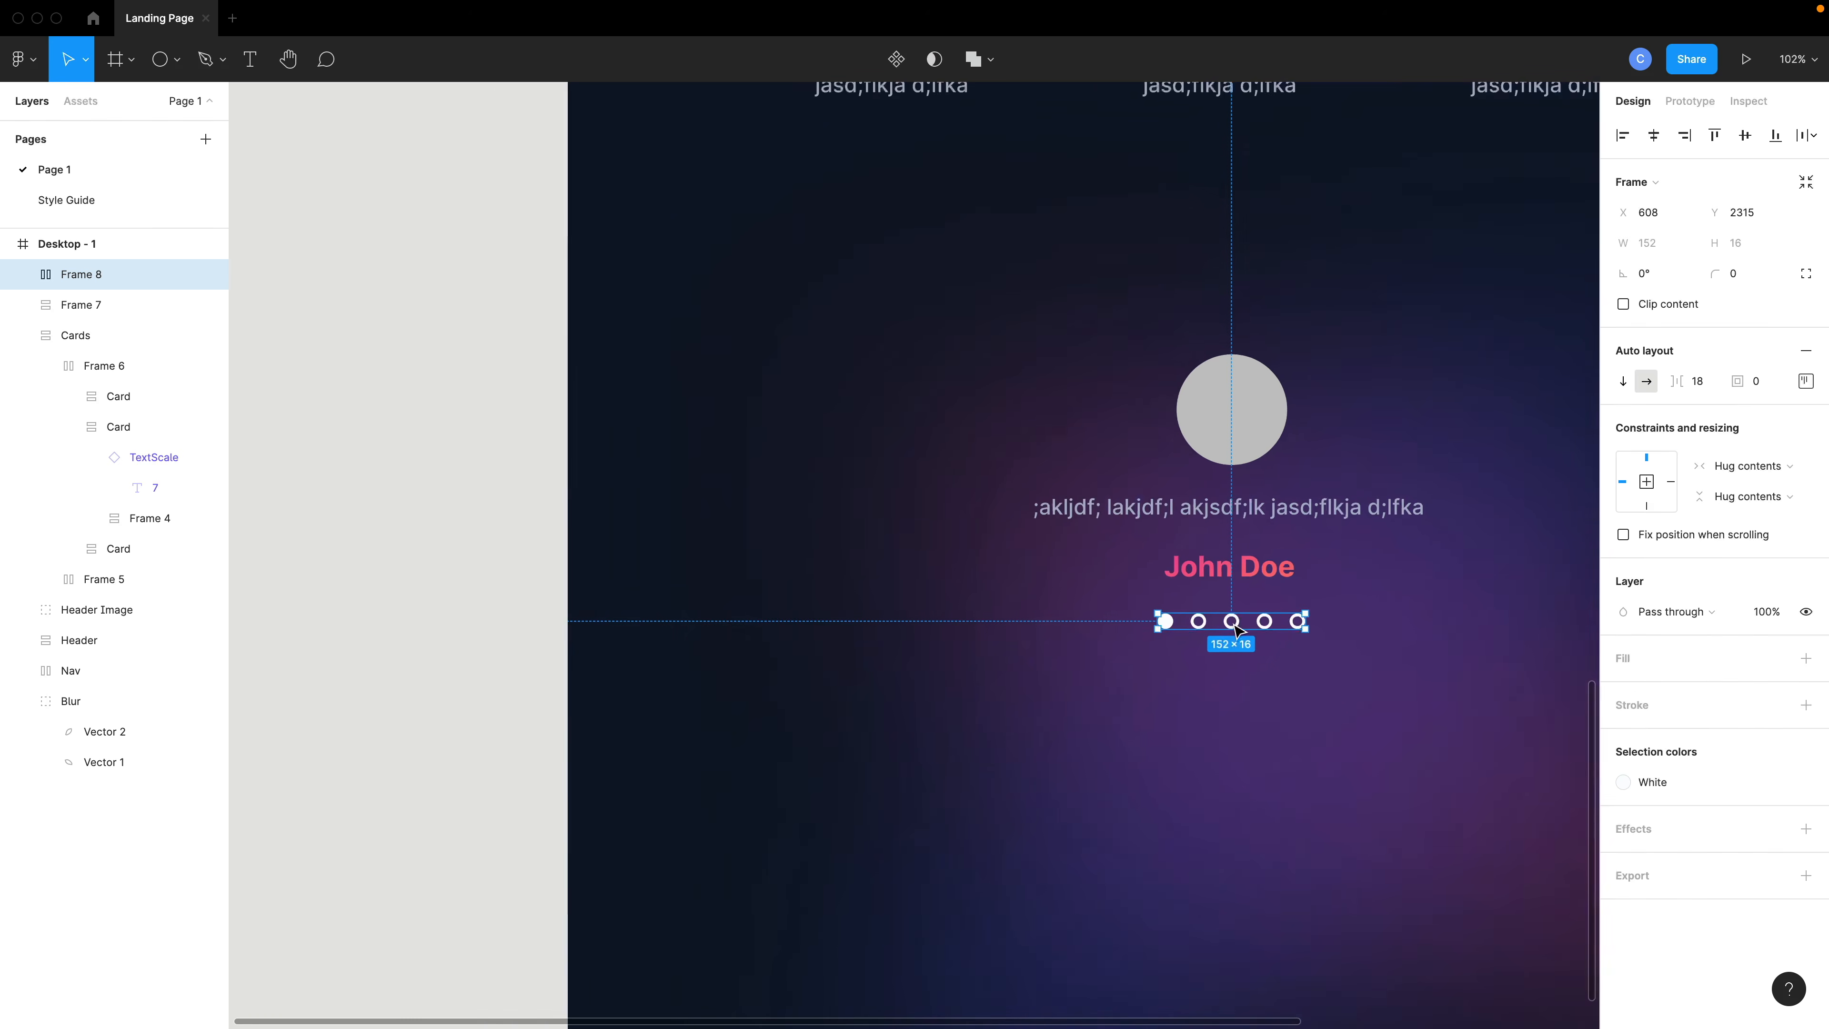
pyautogui.hscroll(4, 1237, 629)
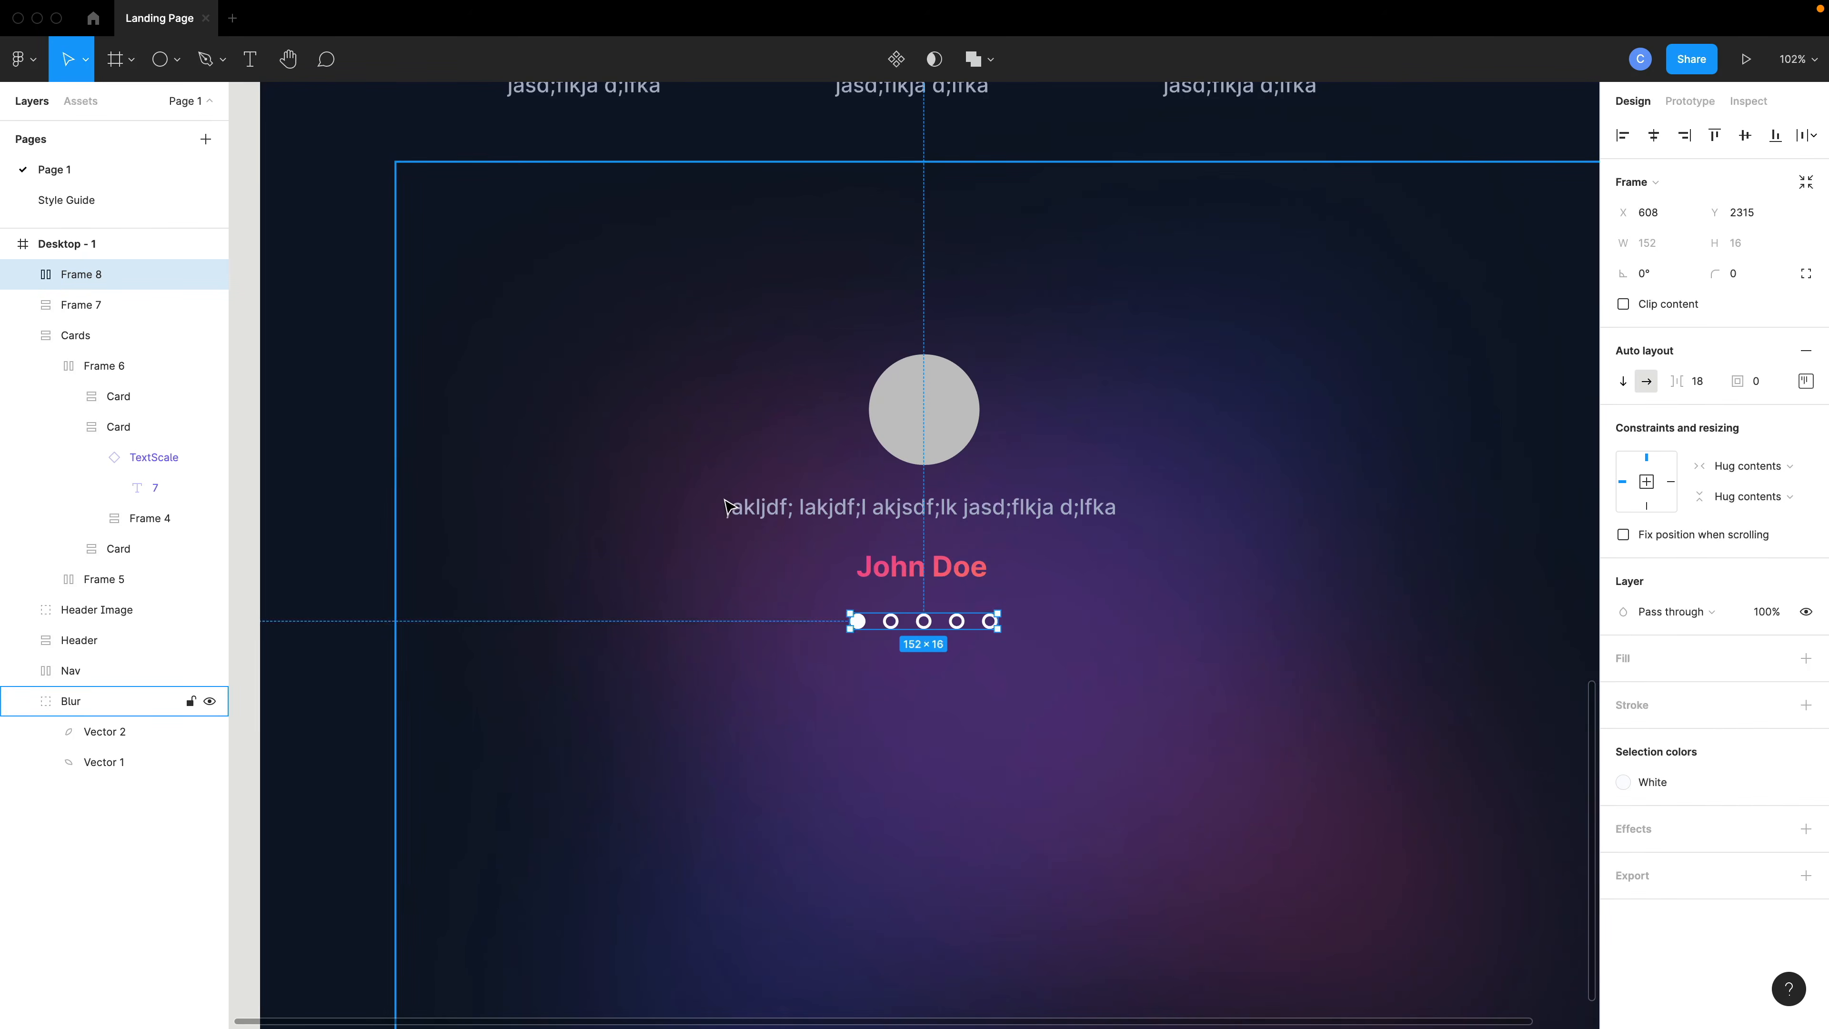
# - Draw a small oval about 23 × 51 with the Ellipse tool and duplicate it to the testimonial's other side
pyautogui.click(163, 62)
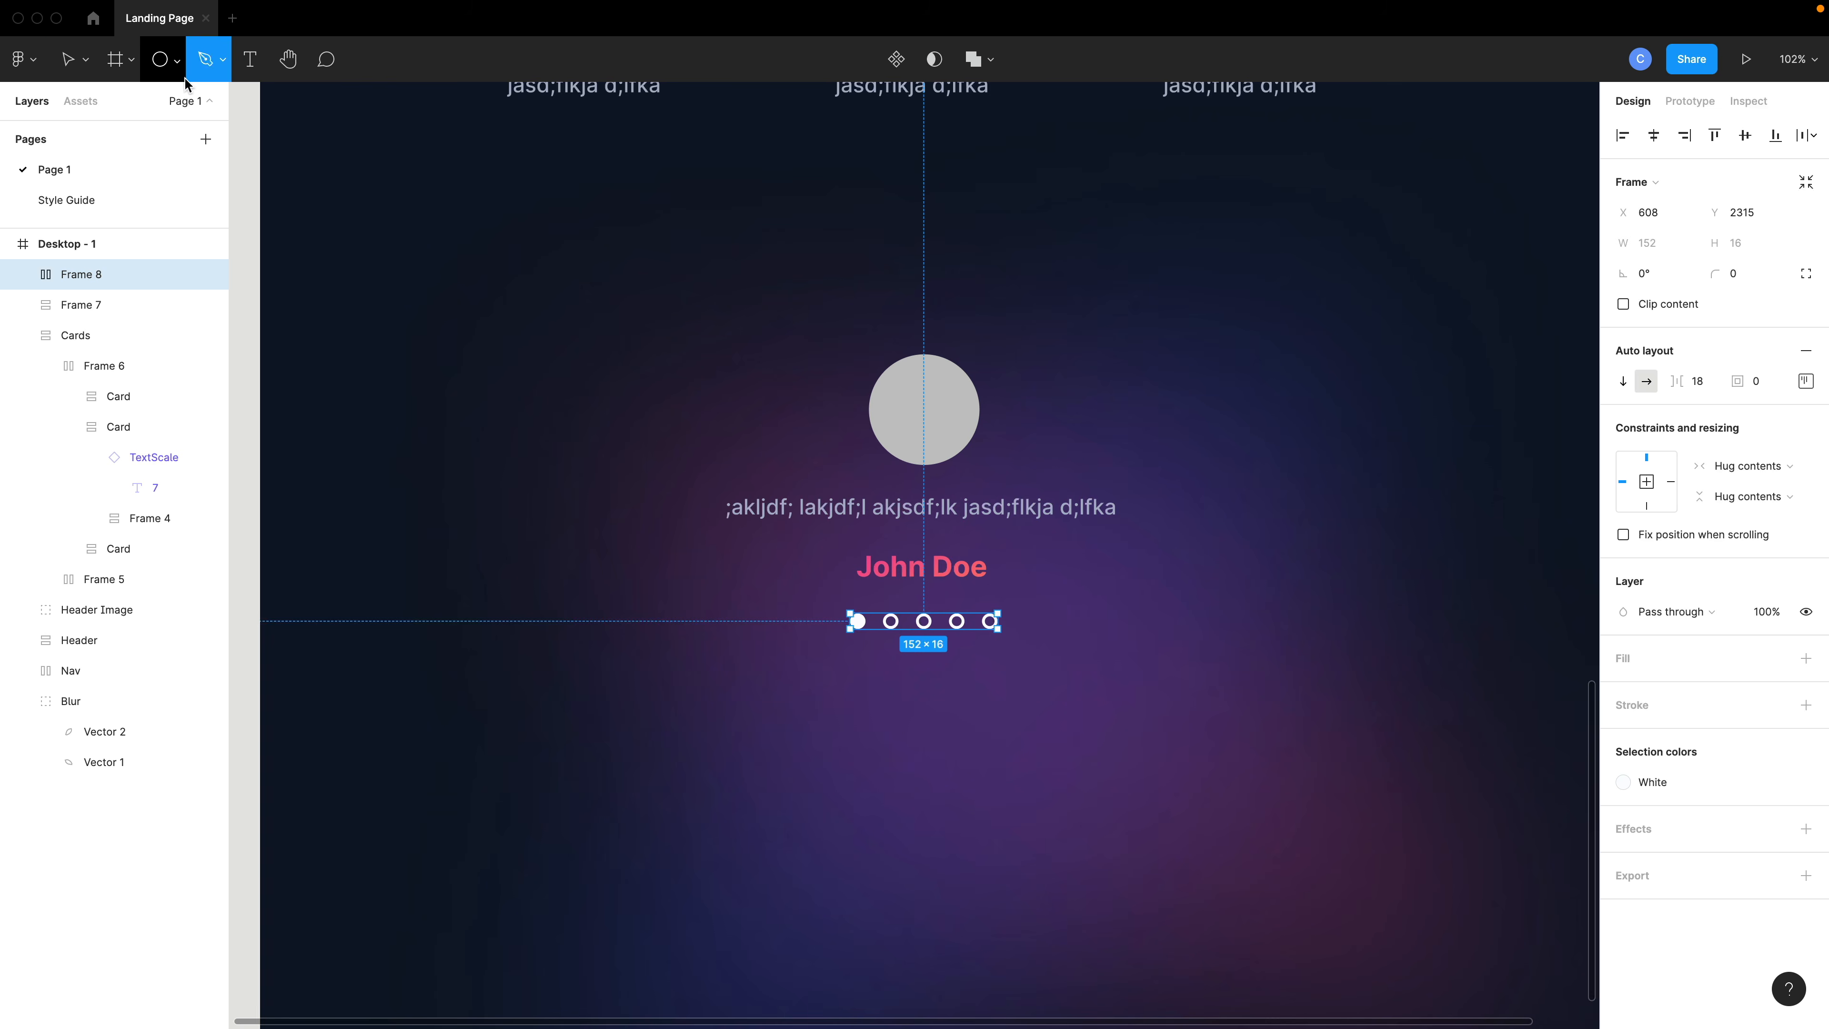
pyautogui.click(182, 68)
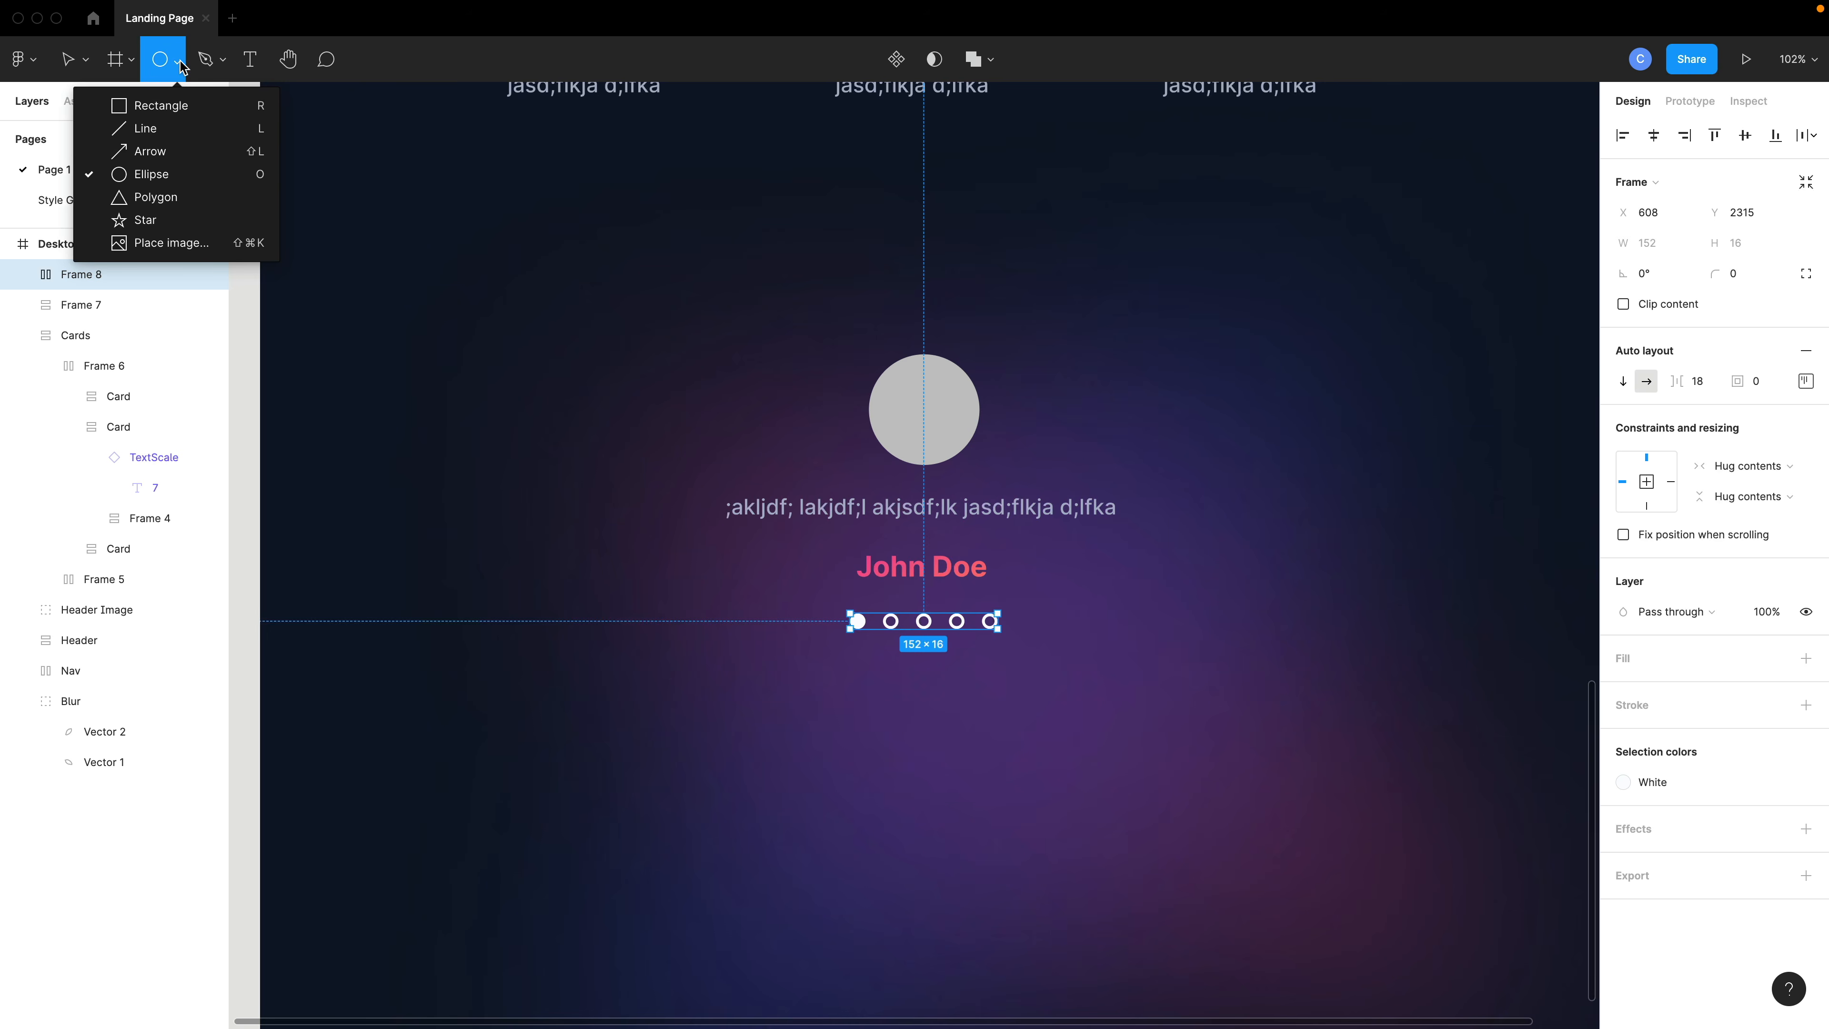
pyautogui.click(182, 176)
pyautogui.moveTo(554, 444)
pyautogui.mouseDown()
pyautogui.moveTo(576, 493)
pyautogui.moveTo(1200, 503)
pyautogui.moveTo(1316, 471)
pyautogui.mouseUp()
pyautogui.press('super+c')
pyautogui.press('super+v')
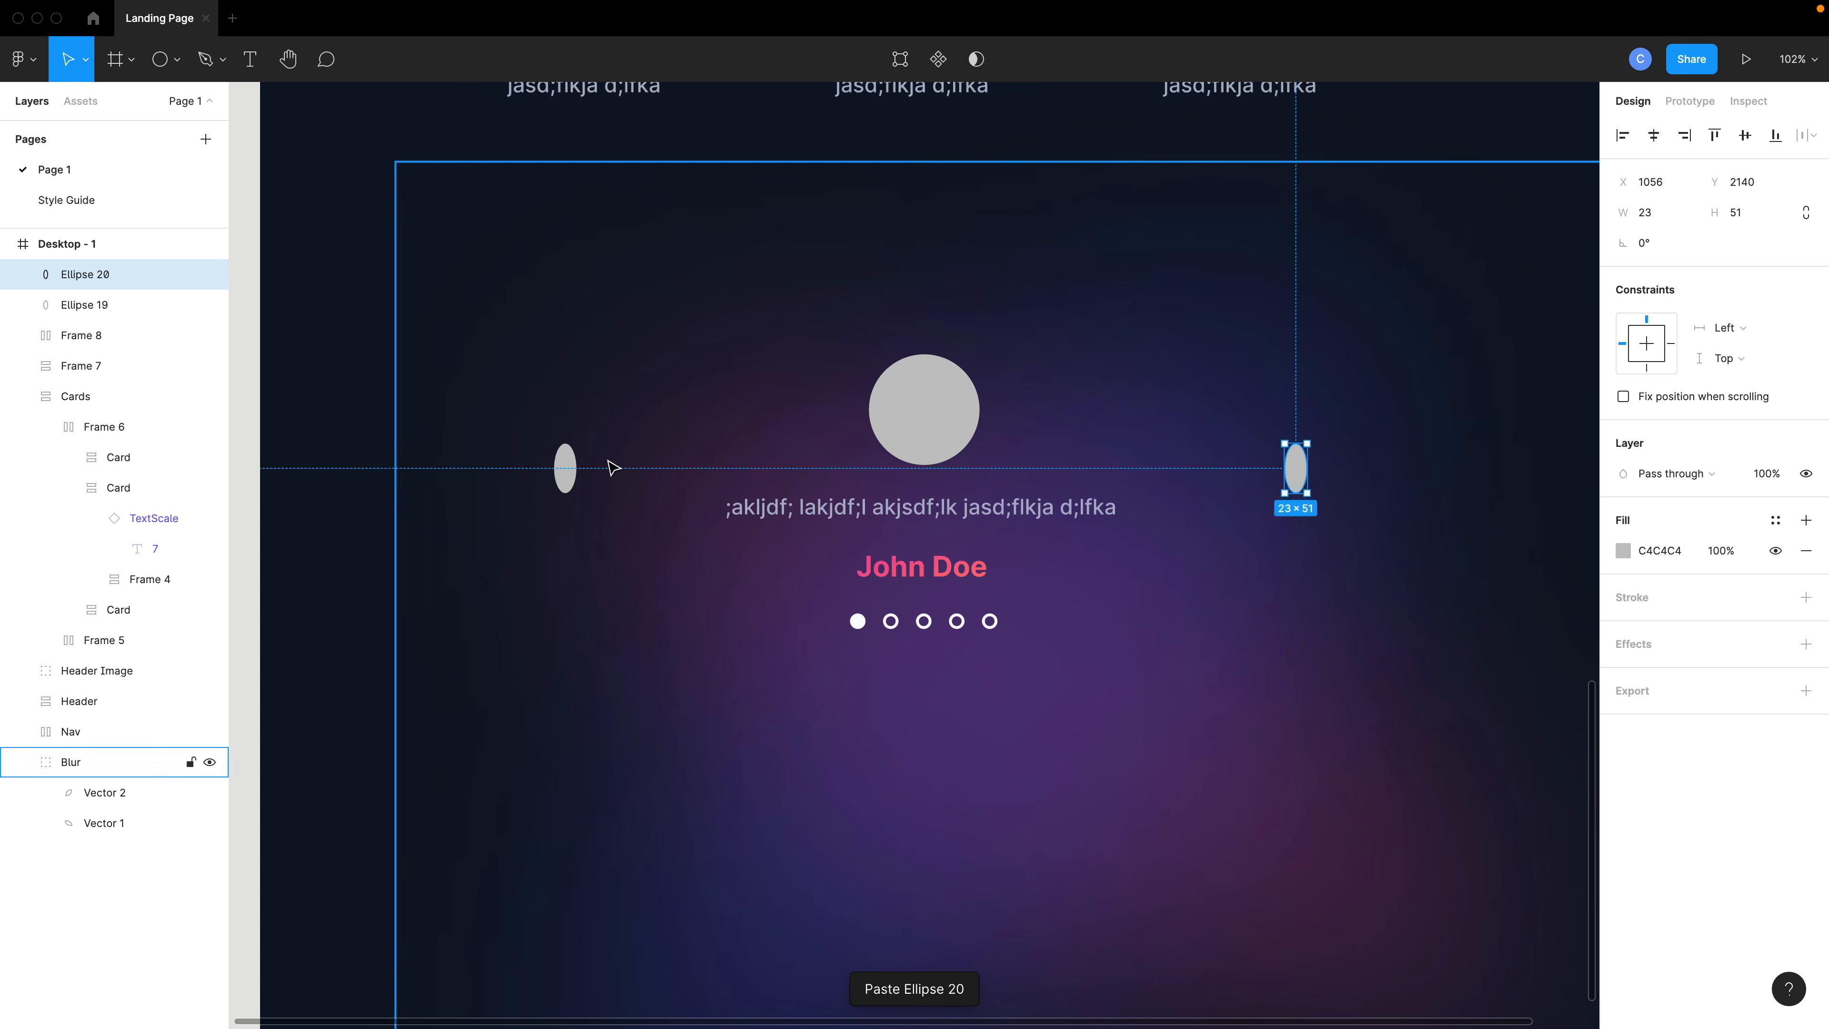
# - Wrap both ovals and the testimonial frame in a horizontal auto layout and center its items vertically
pyautogui.keyDown('shift'); pyautogui.click(566, 471); pyautogui.keyUp('shift')
pyautogui.click(924, 409)
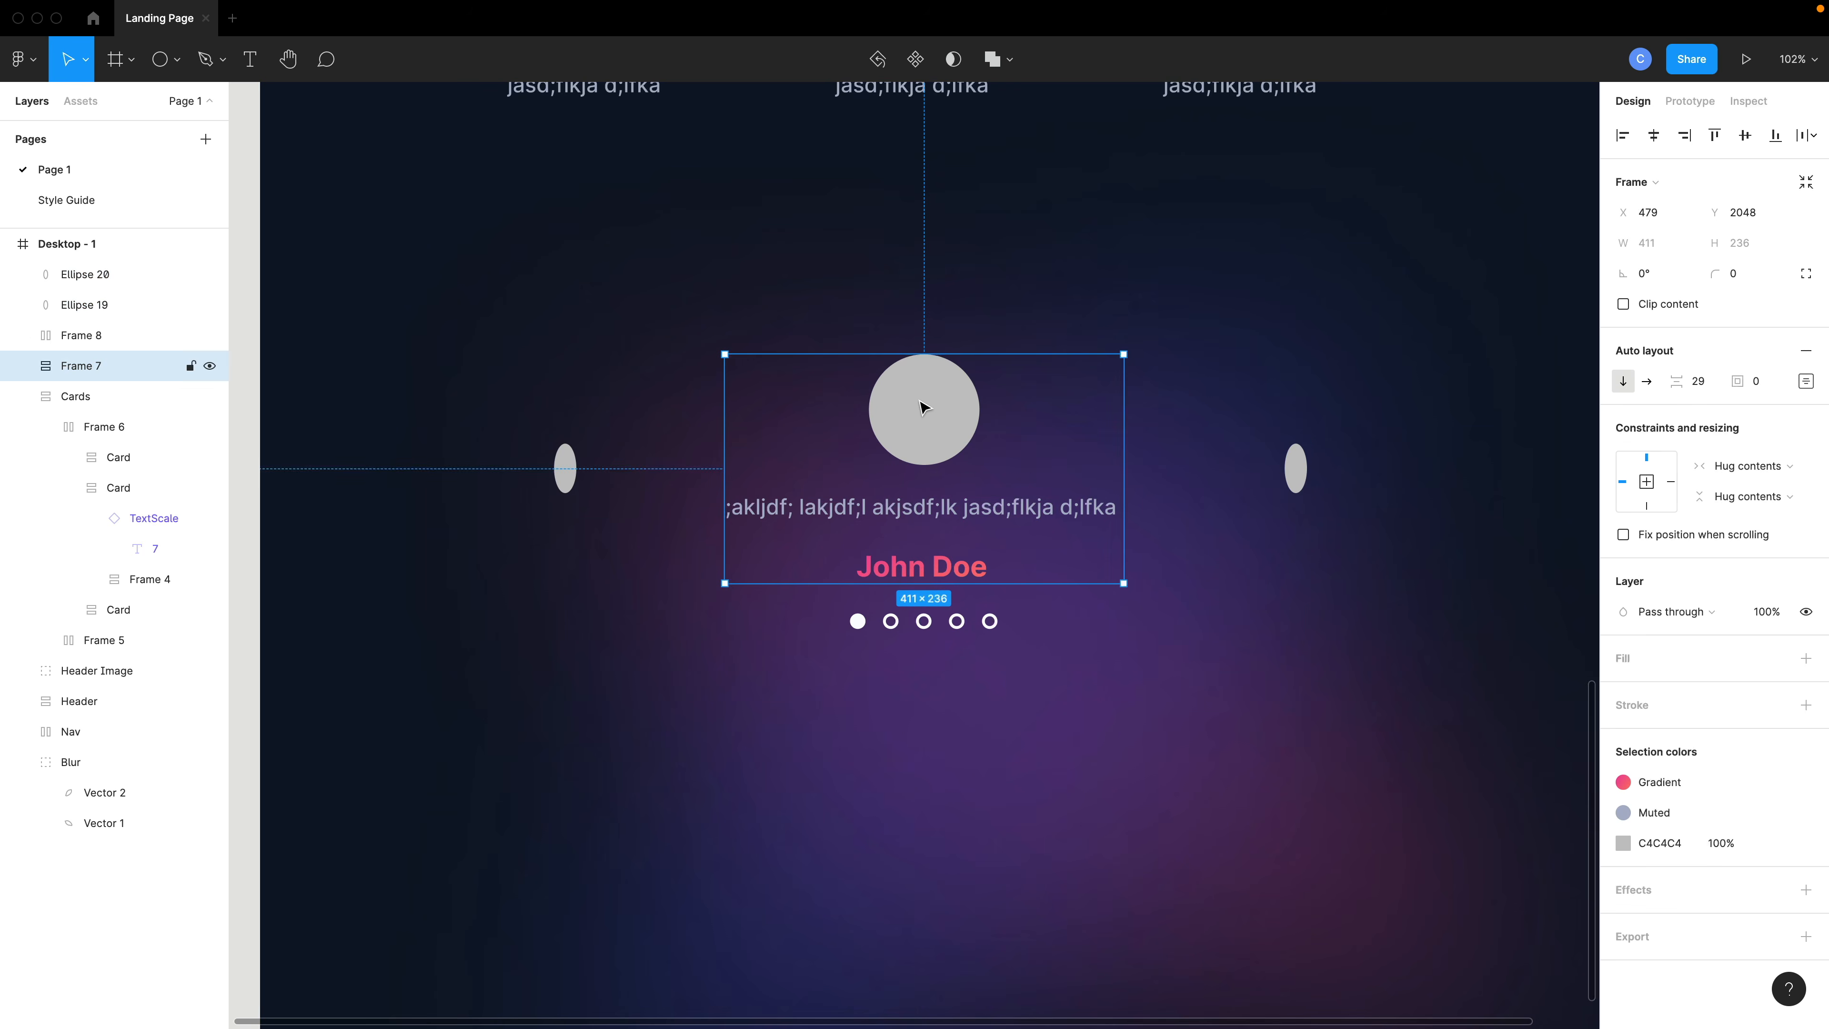
pyautogui.keyDown('shift'); pyautogui.click(569, 472); pyautogui.keyUp('shift')
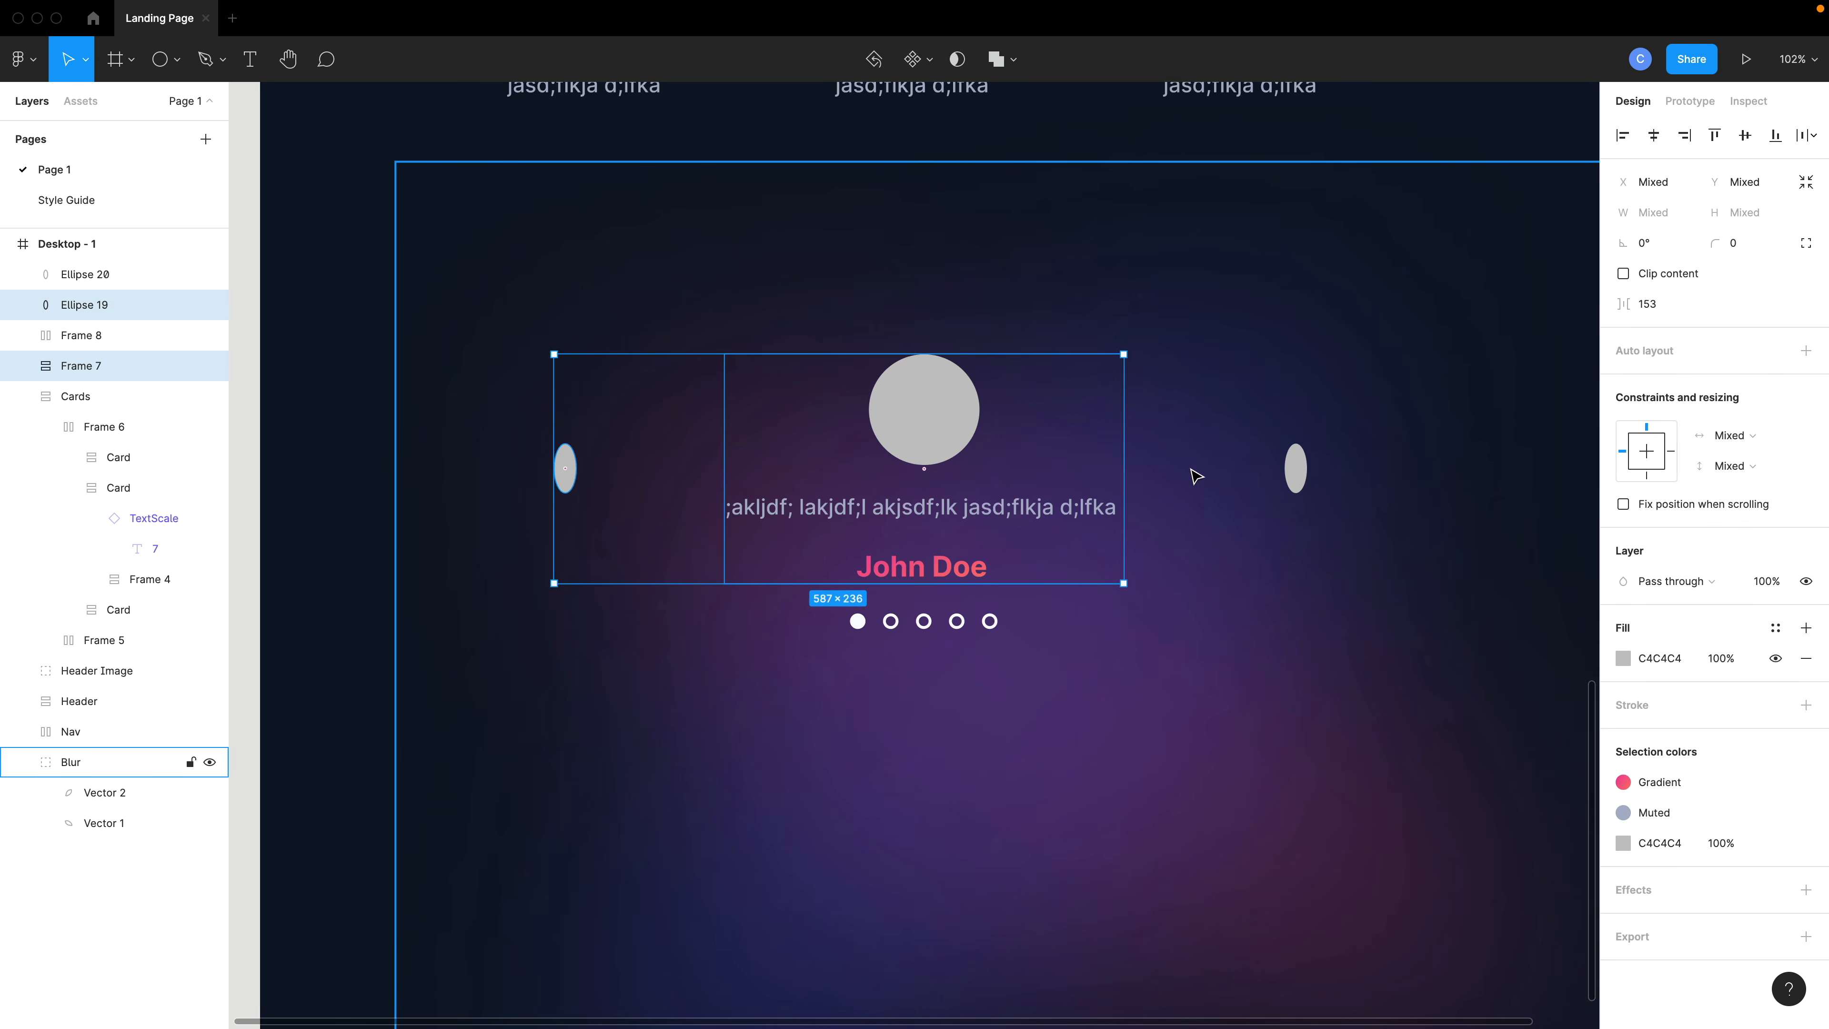
pyautogui.keyDown('shift'); pyautogui.click(1296, 471); pyautogui.keyUp('shift')
pyautogui.hotkey('shift', 'a')
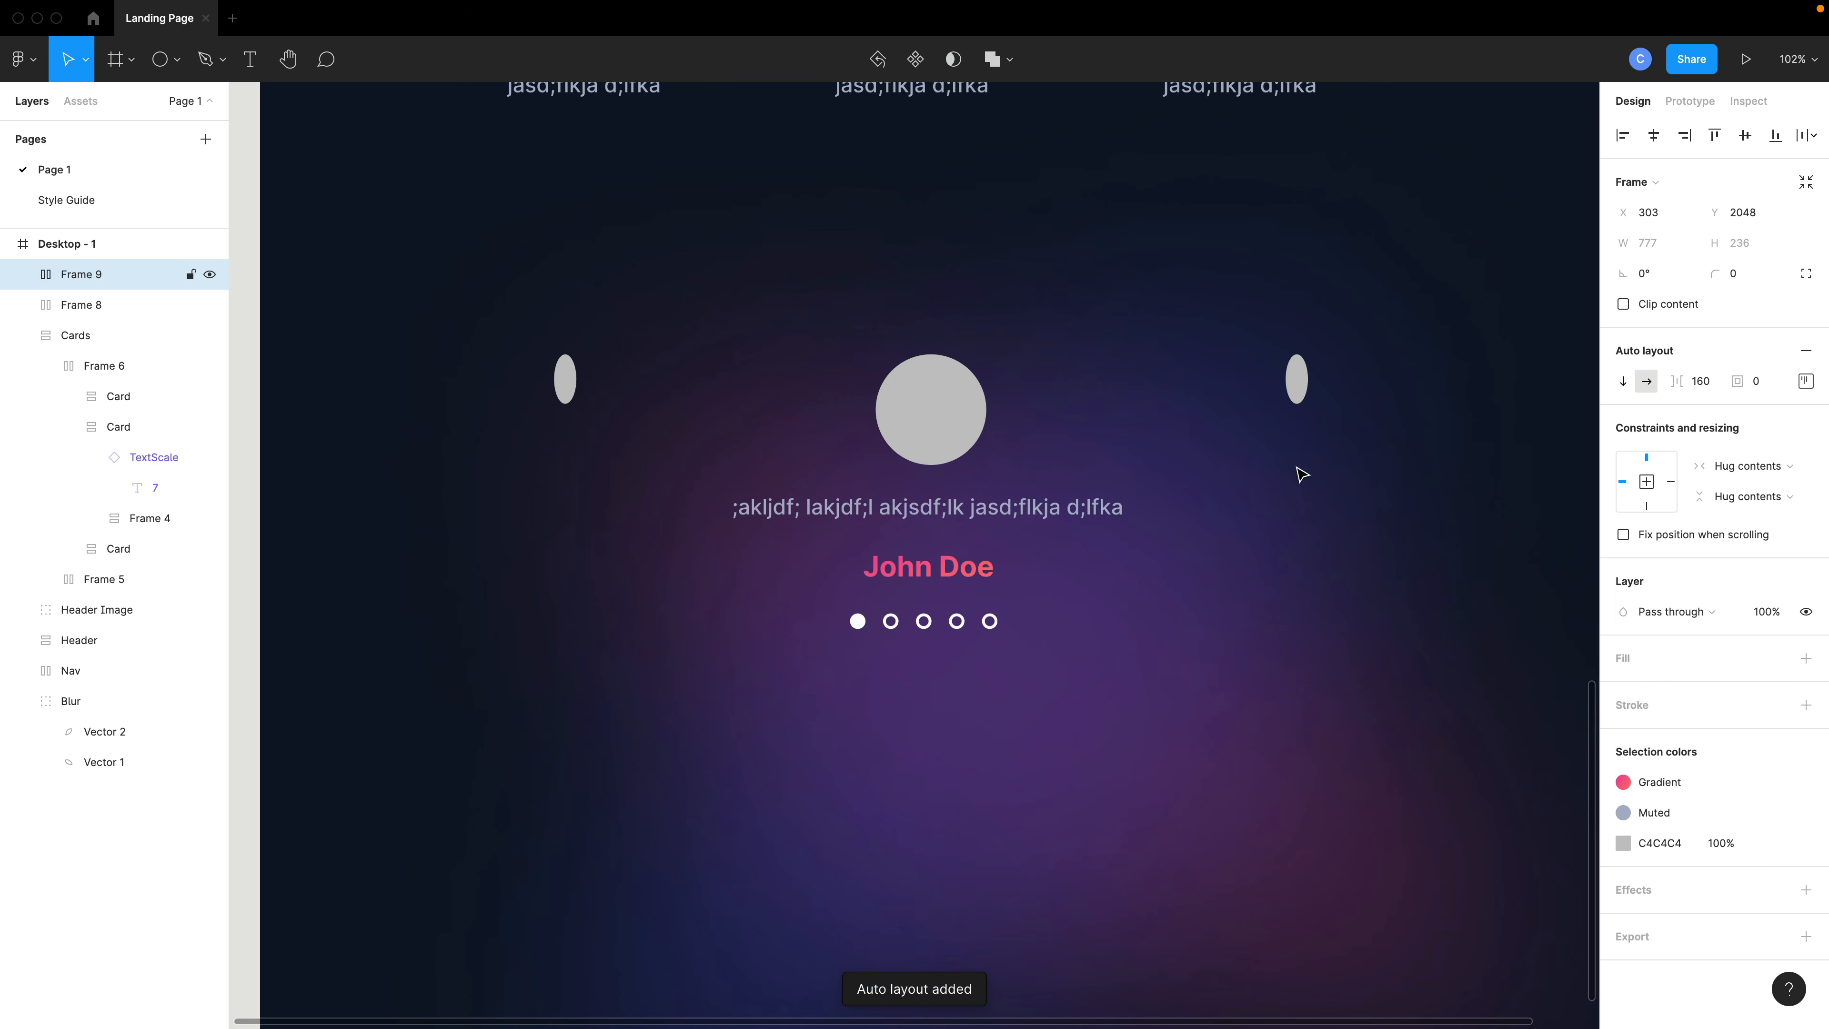
pyautogui.click(1805, 382)
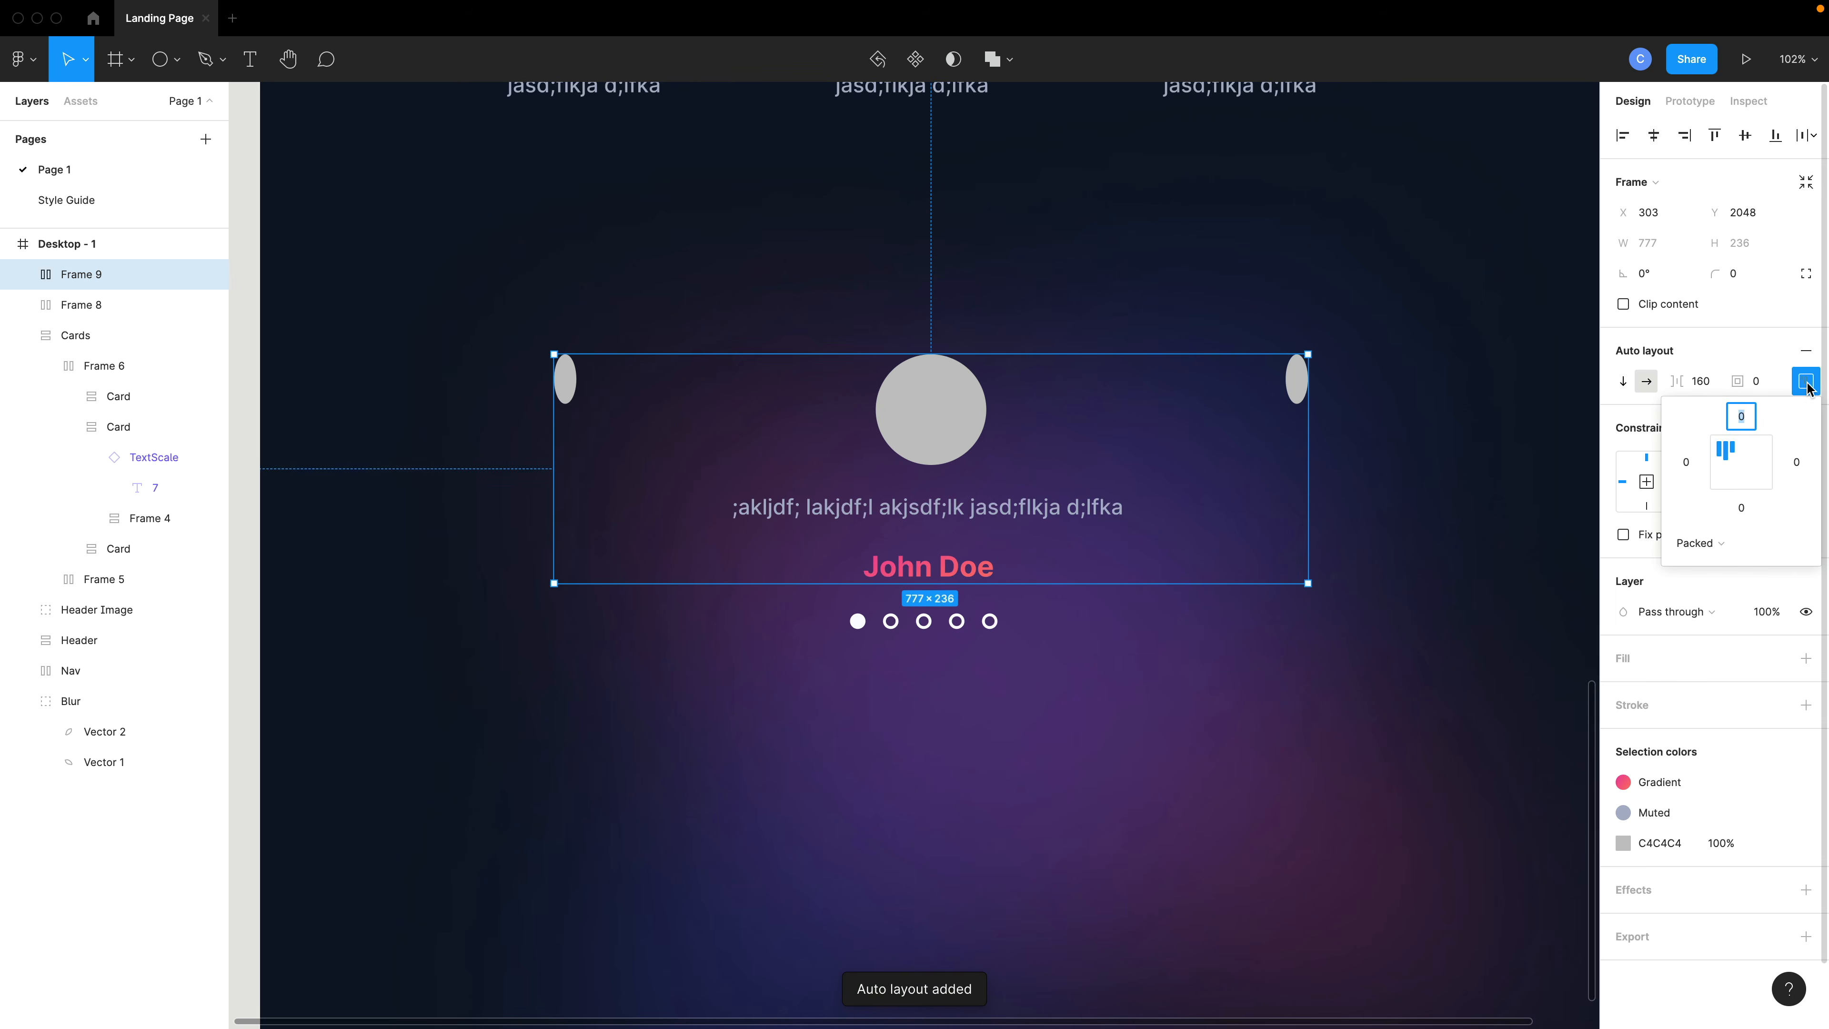
pyautogui.click(1738, 465)
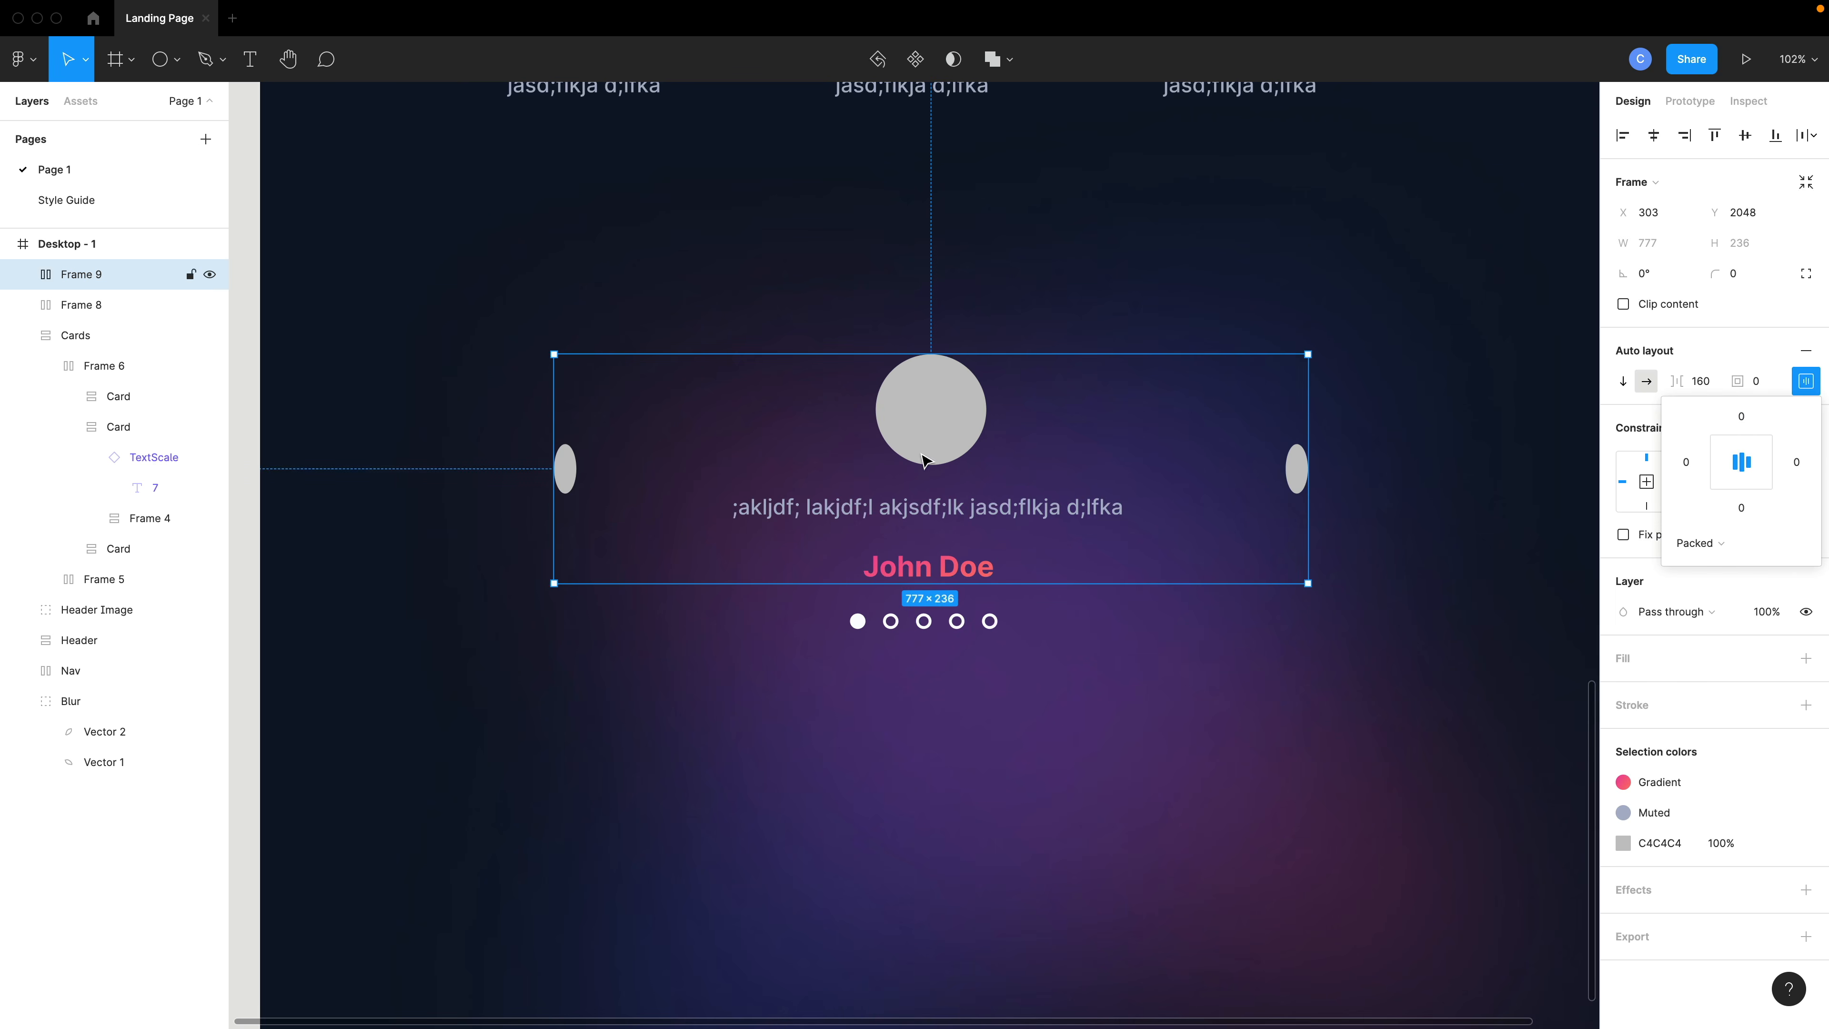
# - Wrap the oval row and dot row in a vertical auto layout frame with centered alignment
pyautogui.keyDown('shift'); pyautogui.click(986, 627); pyautogui.keyUp('shift')
pyautogui.hotkey('shift', 'a')
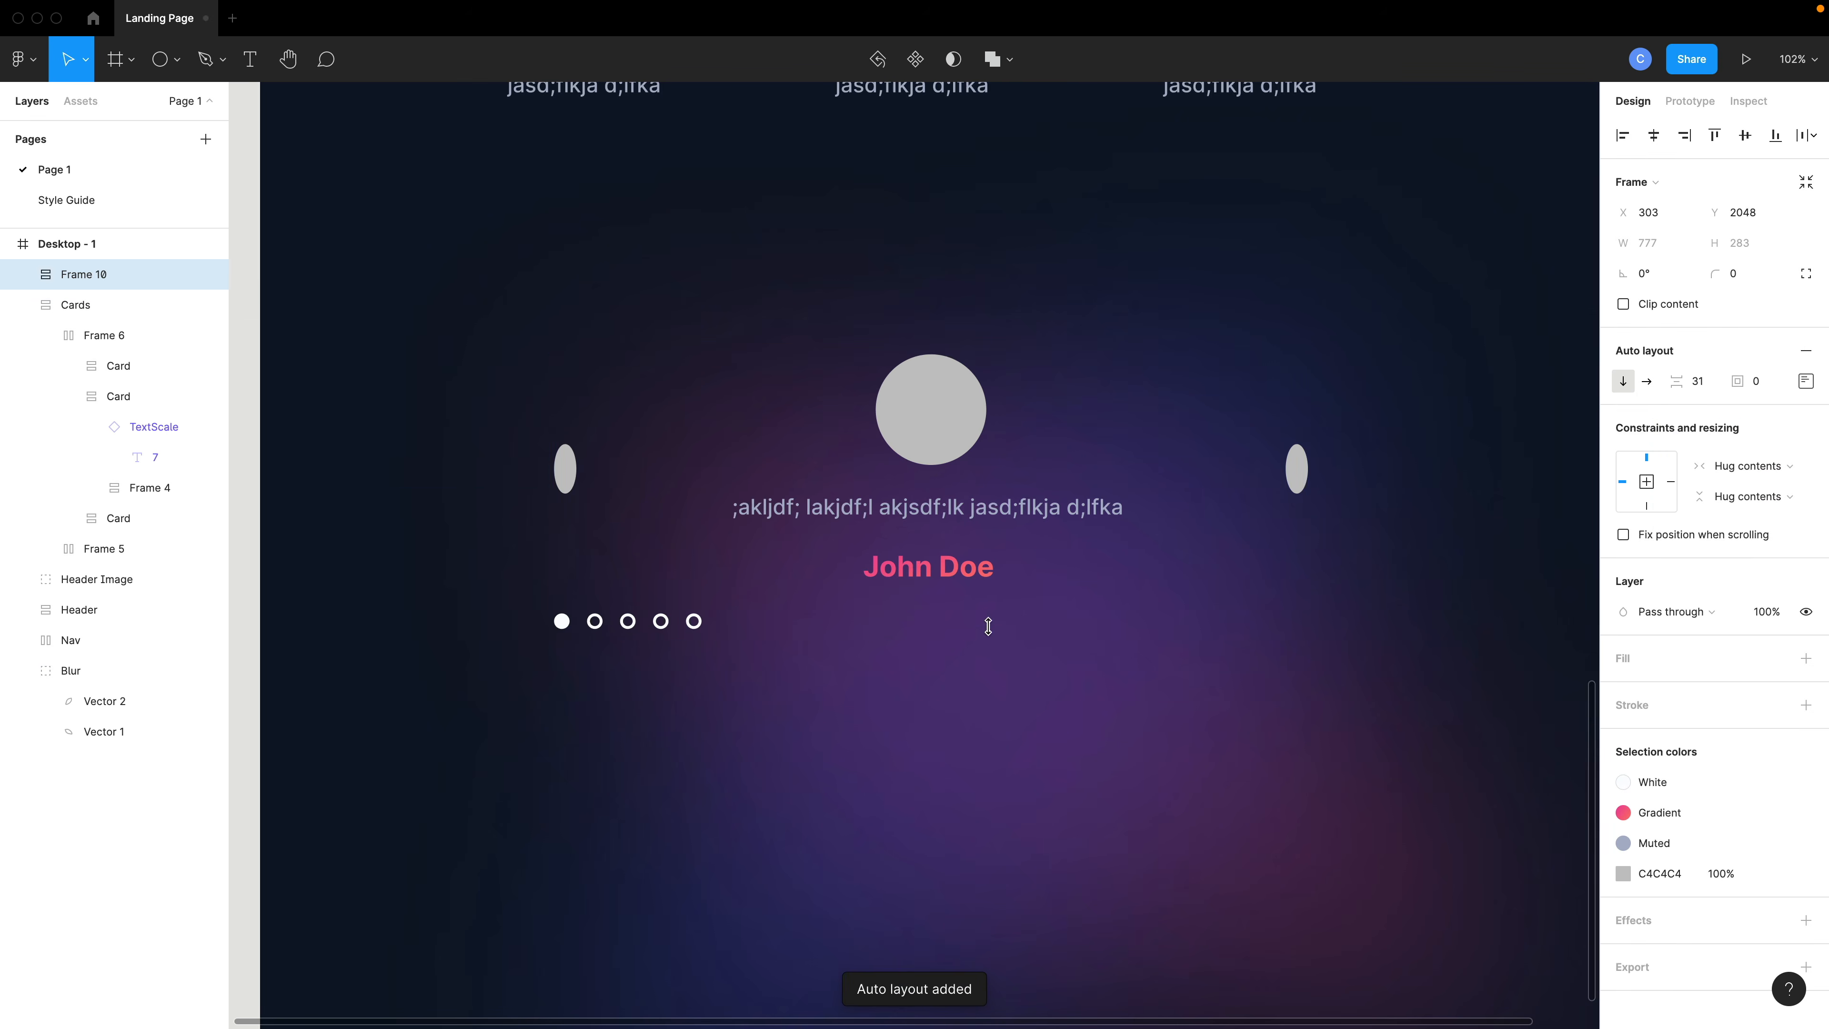
pyautogui.click(1801, 388)
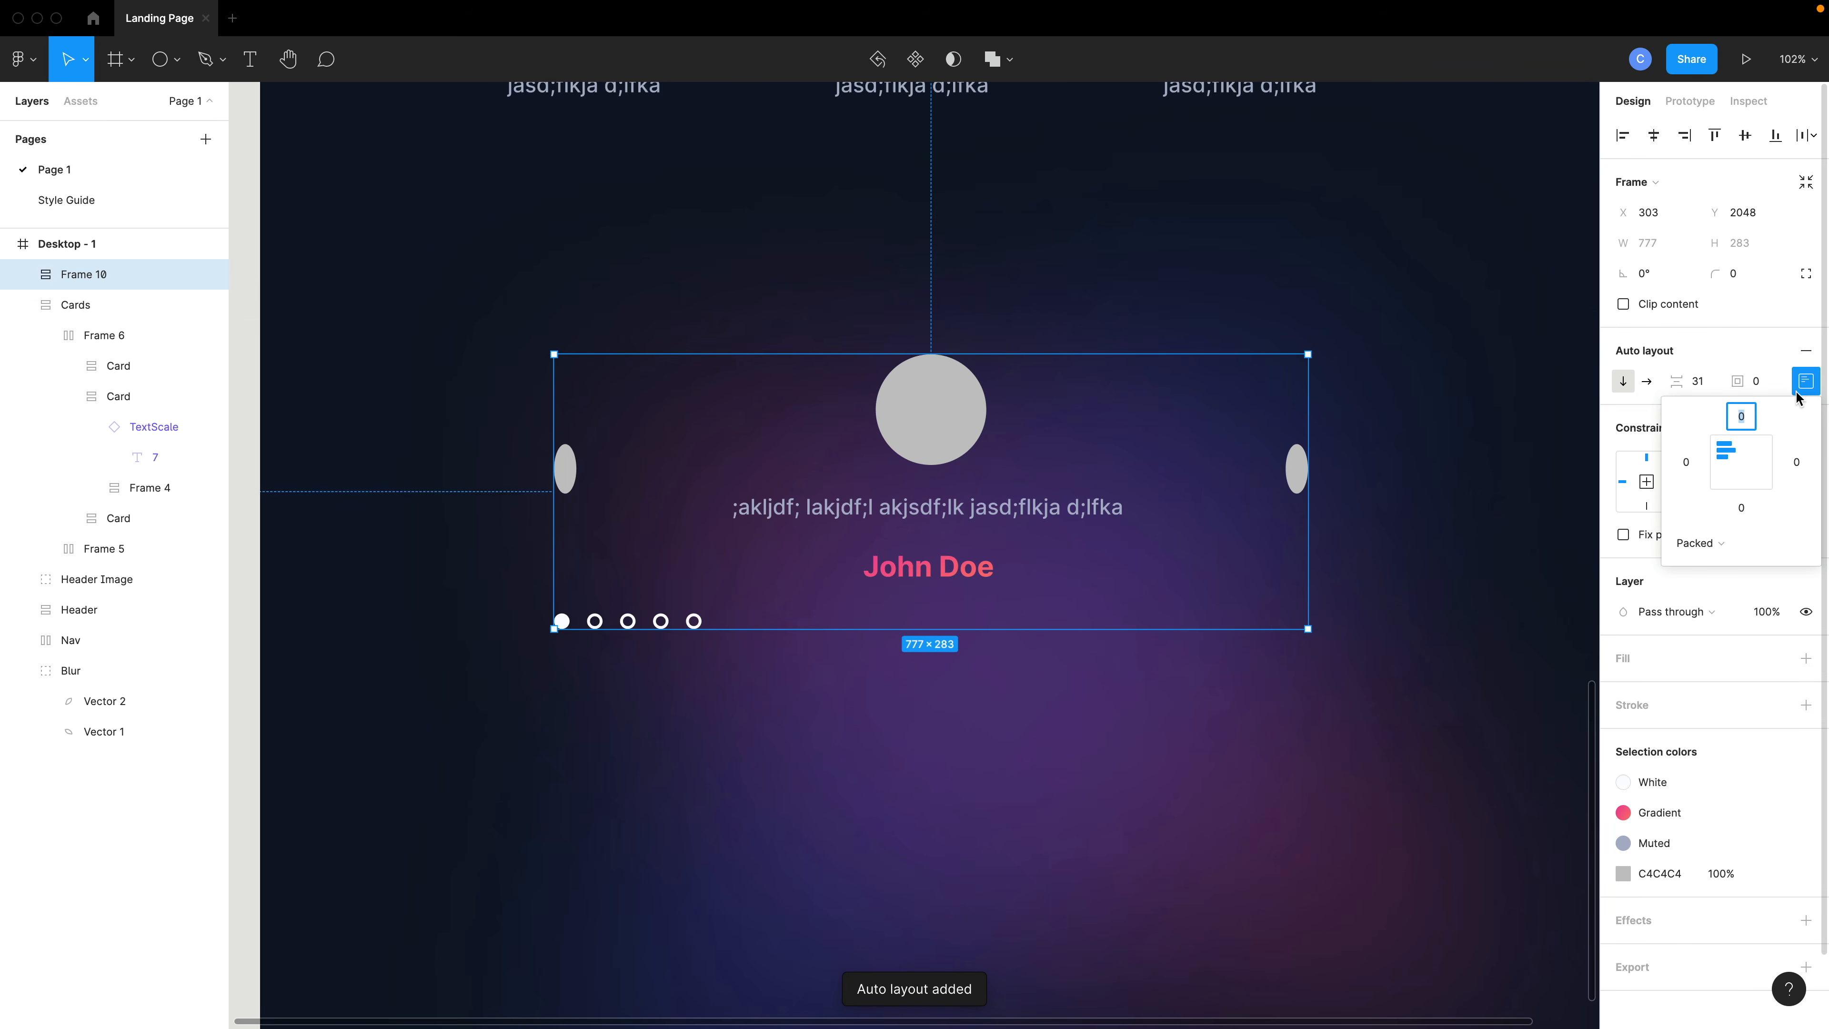
pyautogui.click(1743, 463)
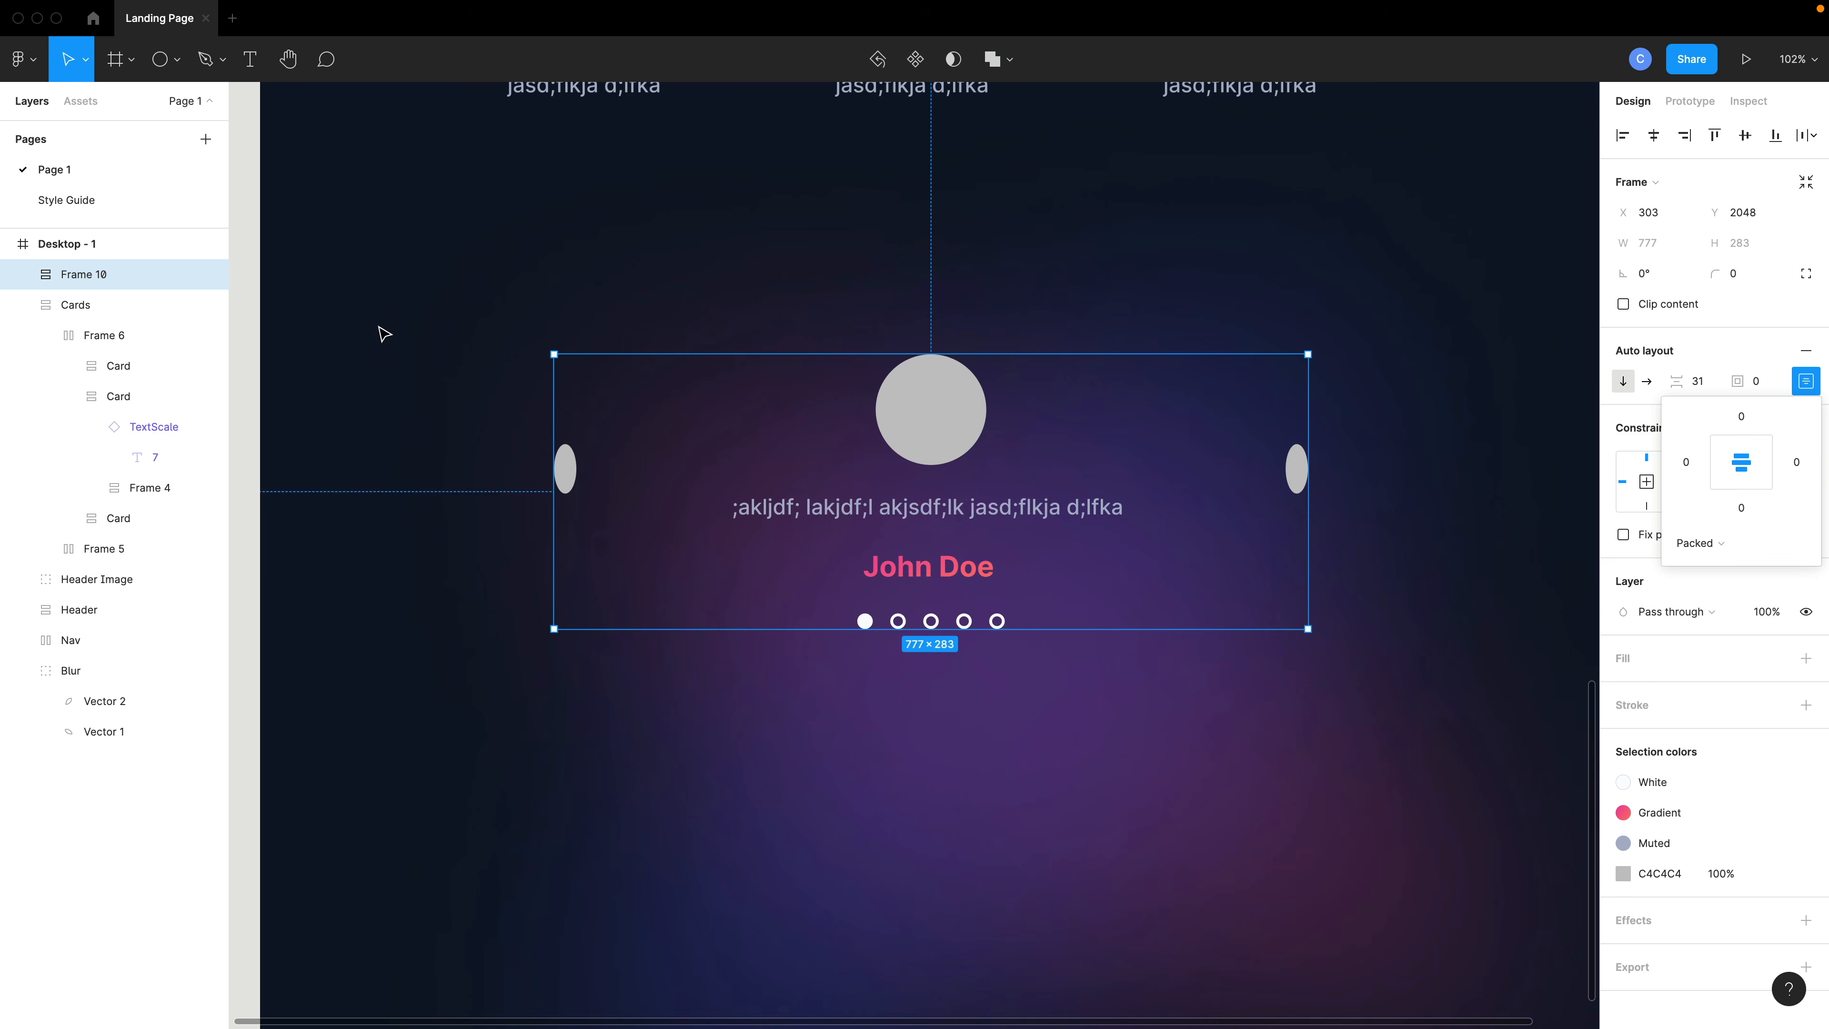
# - Rename the new frame as Testimonials and collapse the layer tree
pyautogui.doubleClick(86, 274)
pyautogui.write('Testimonials')
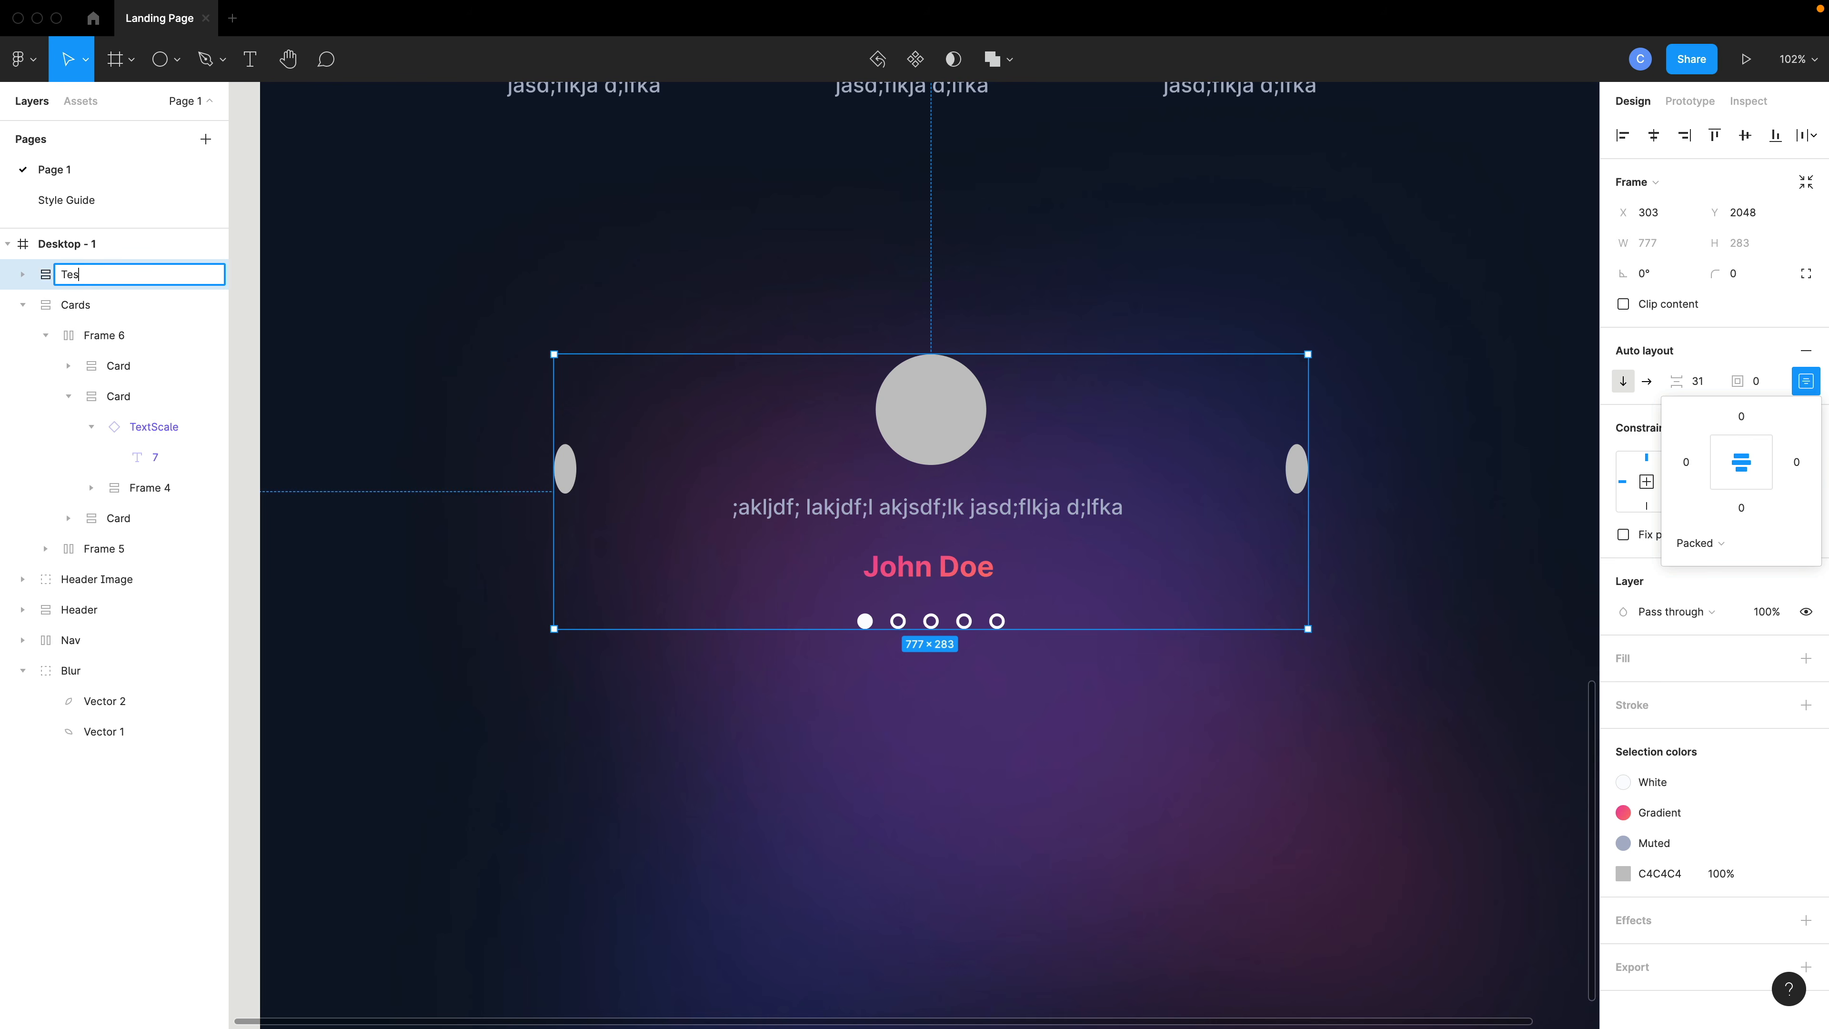
pyautogui.press('Return')
pyautogui.click(16, 306)
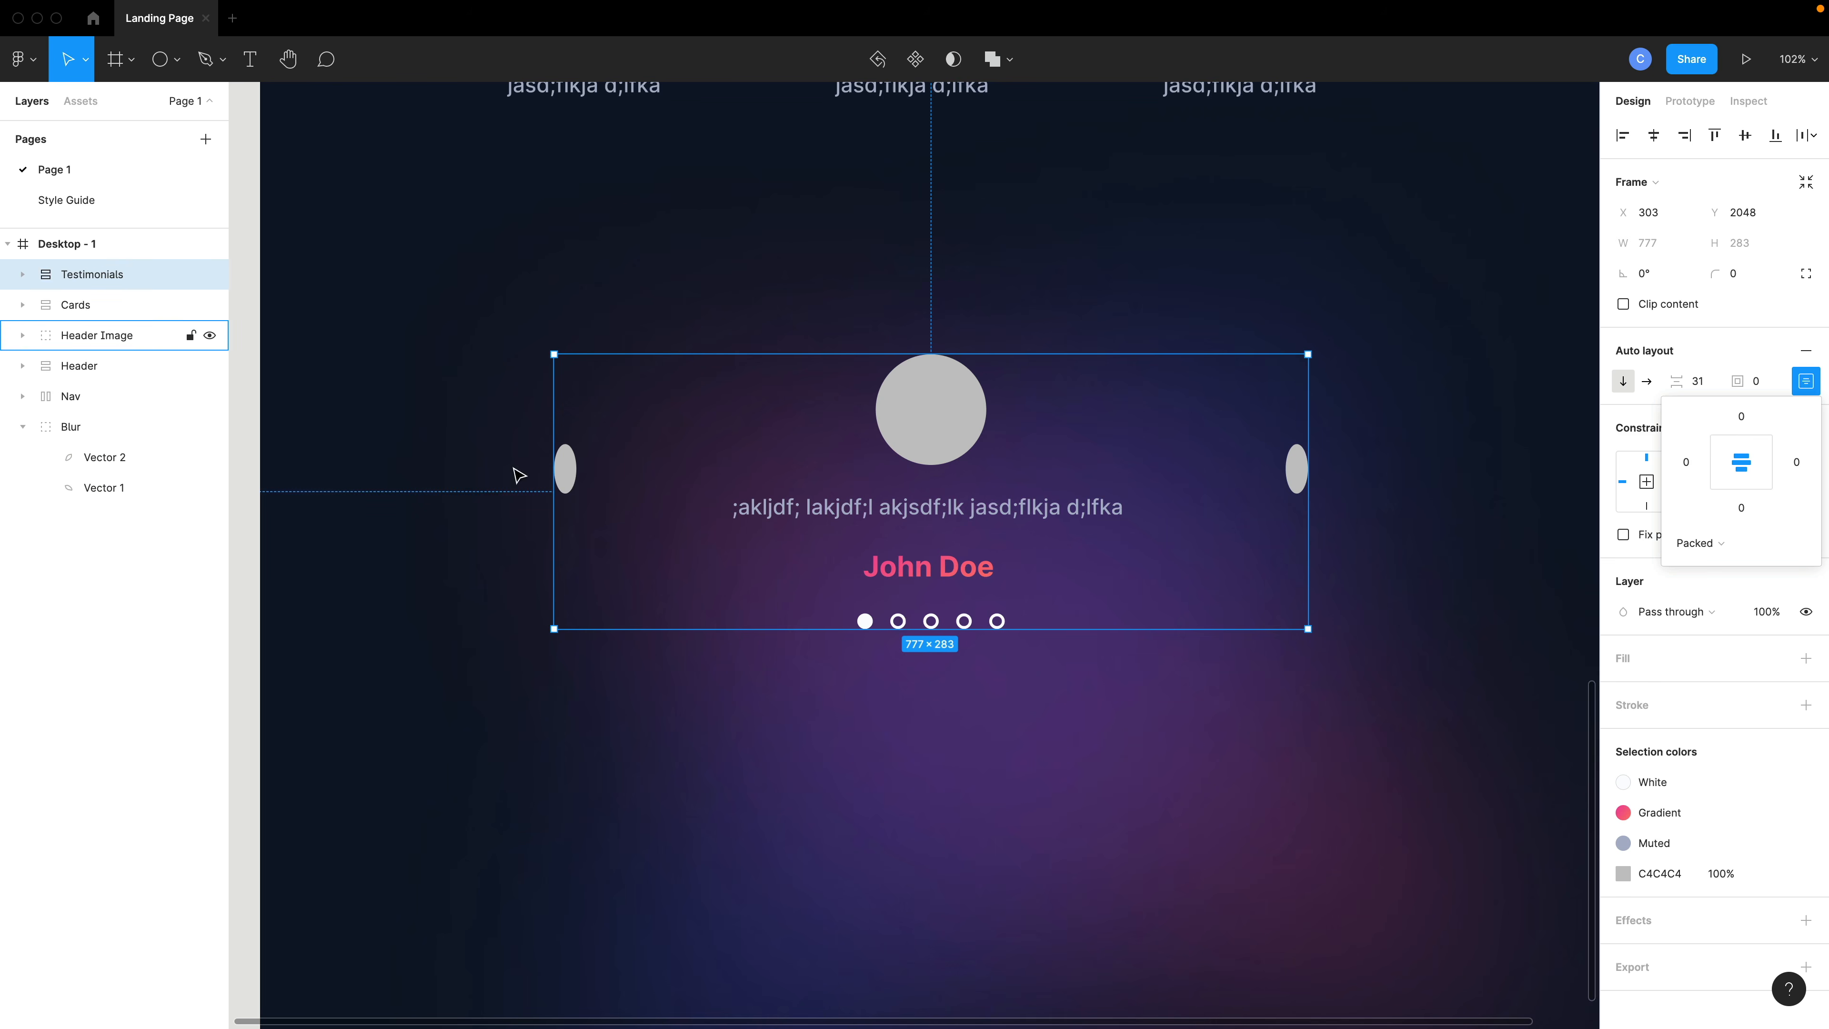
# - Draw a full-width rectangle about 1440 × 397 across the testimonial area and fill it with the Background color style
pyautogui.scroll(-5, 518, 474)
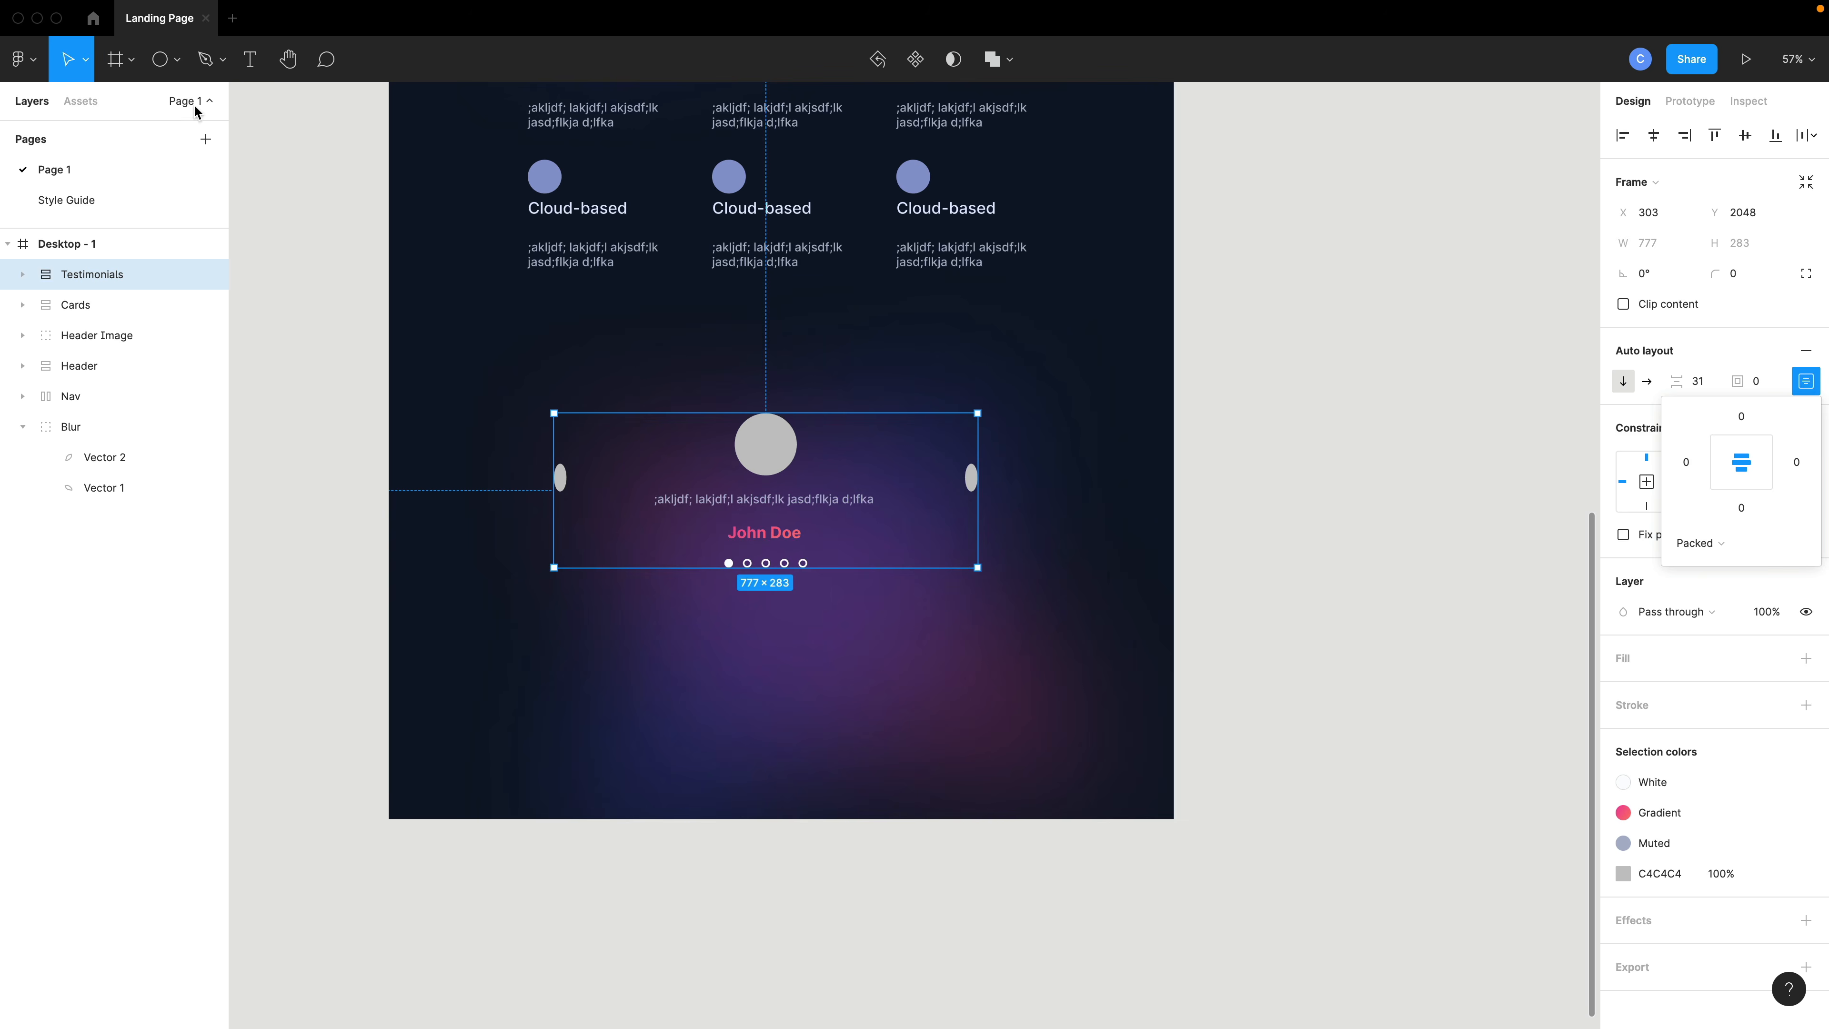
pyautogui.click(176, 59)
pyautogui.click(166, 102)
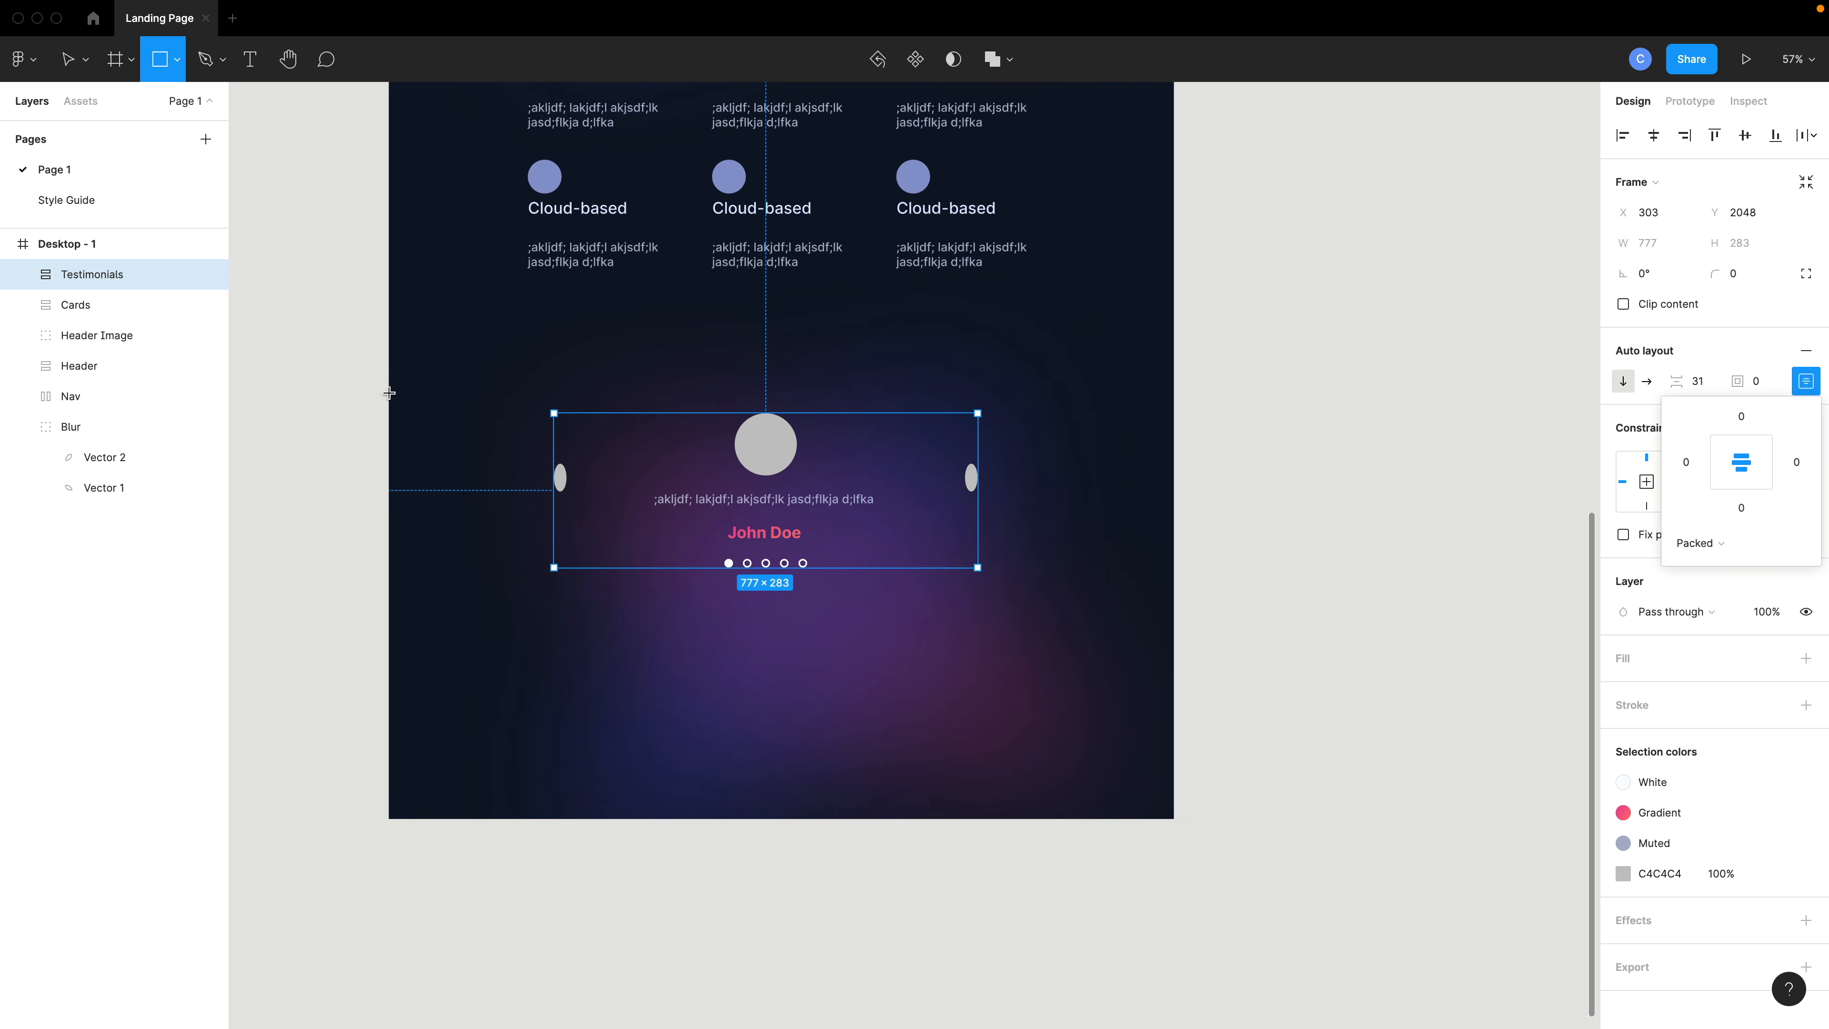
pyautogui.moveTo(393, 385); pyautogui.dragTo(1168, 603)
pyautogui.click(1776, 520)
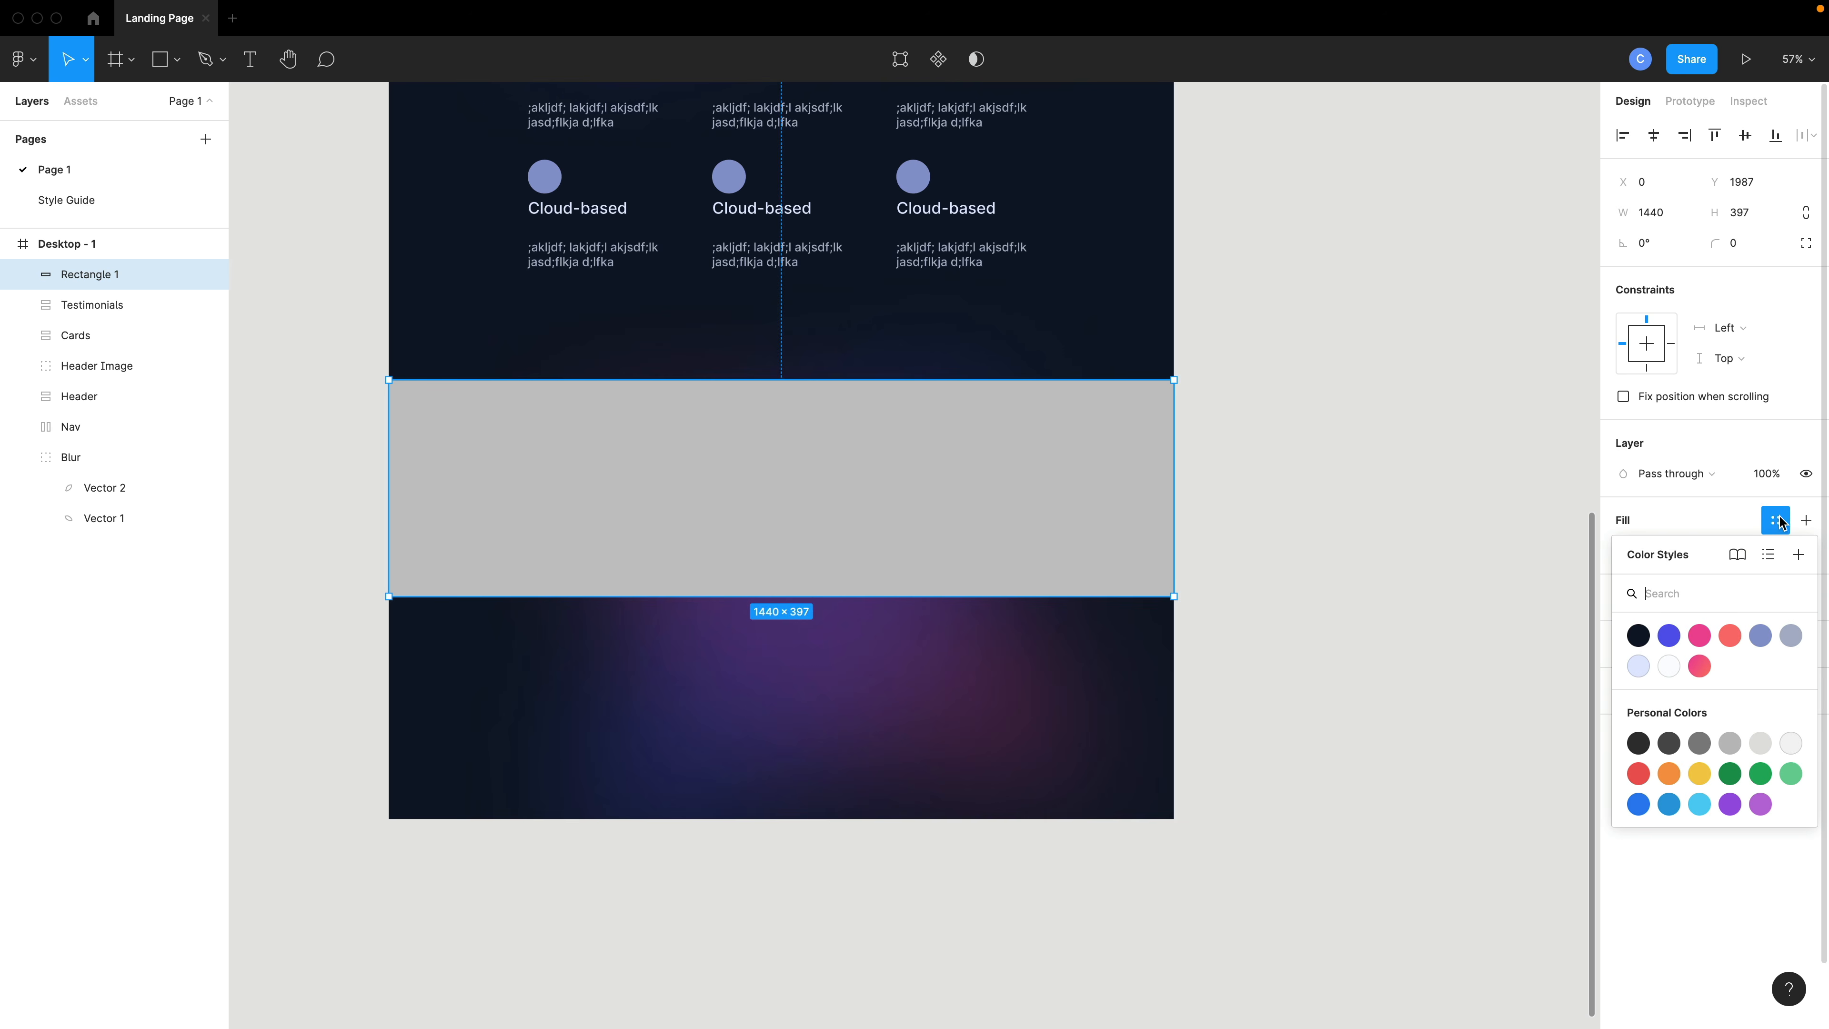
pyautogui.click(1637, 634)
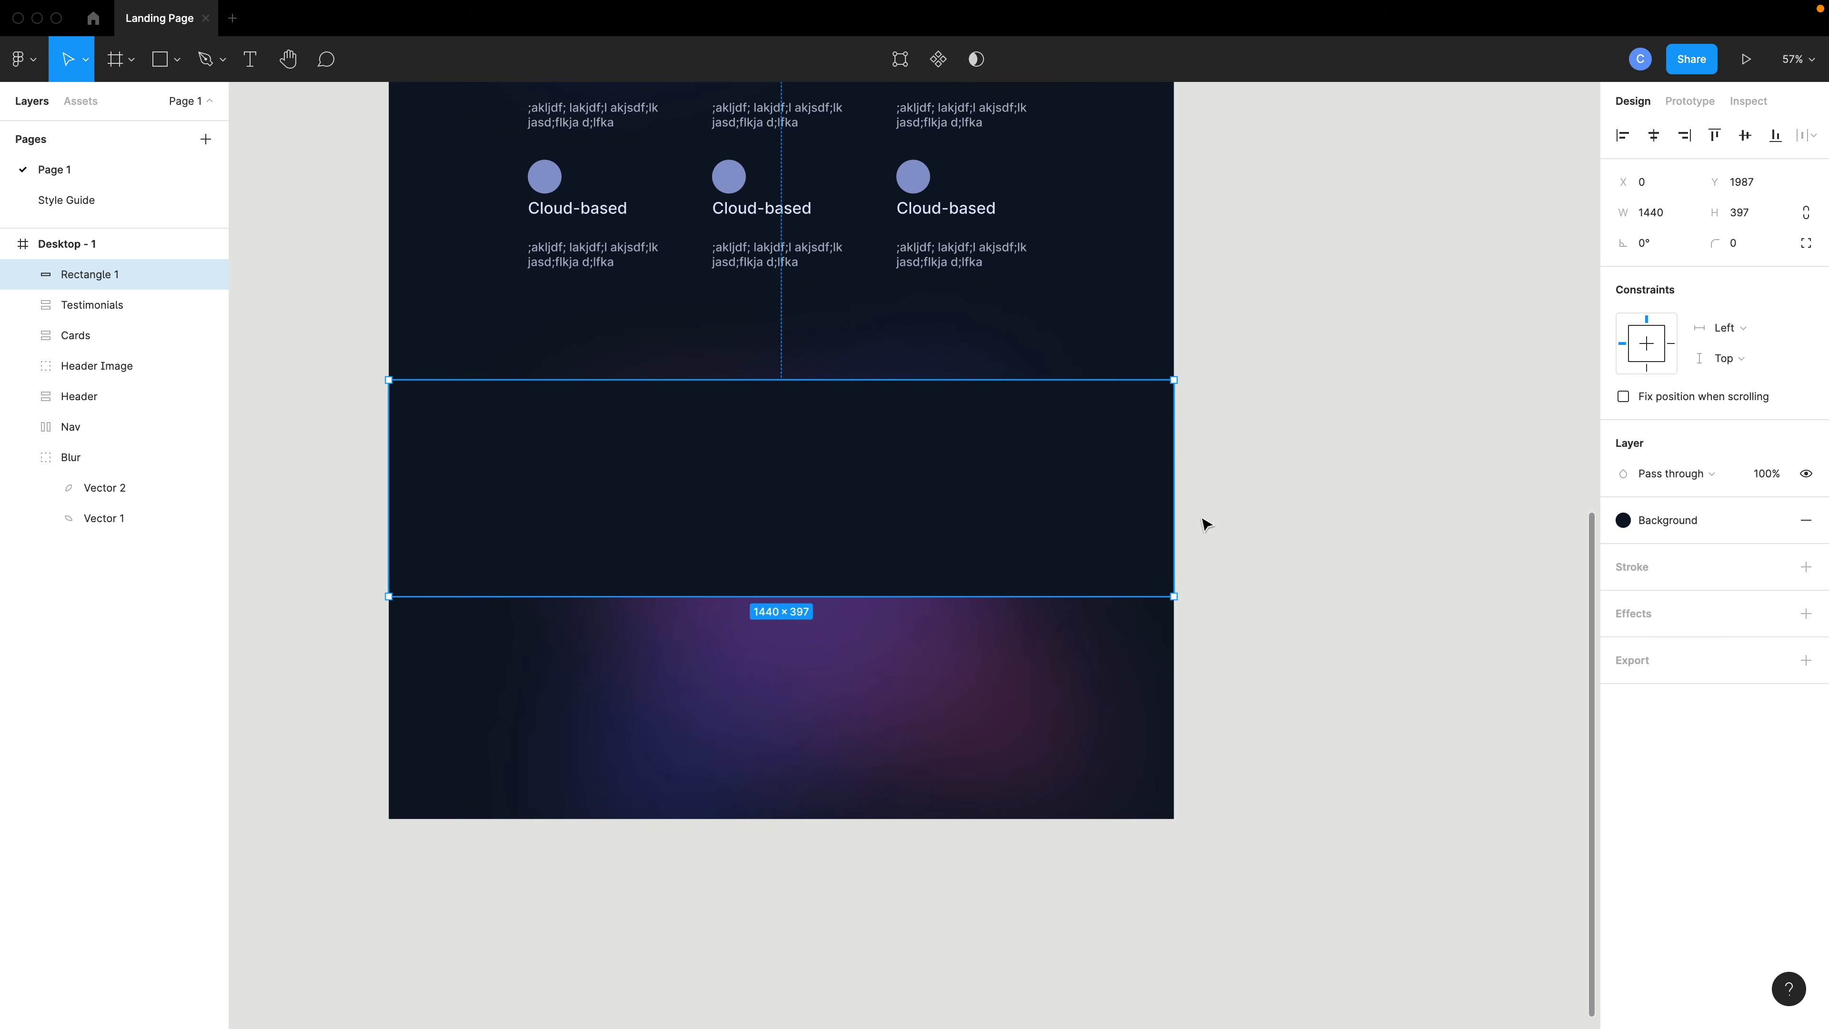
# - Move the rectangle beneath the Testimonials frame in the layer order and nudge it slightly lower
pyautogui.moveTo(90, 274); pyautogui.dragTo(91, 323)
pyautogui.moveTo(1061, 561); pyautogui.dragTo(1060, 571)
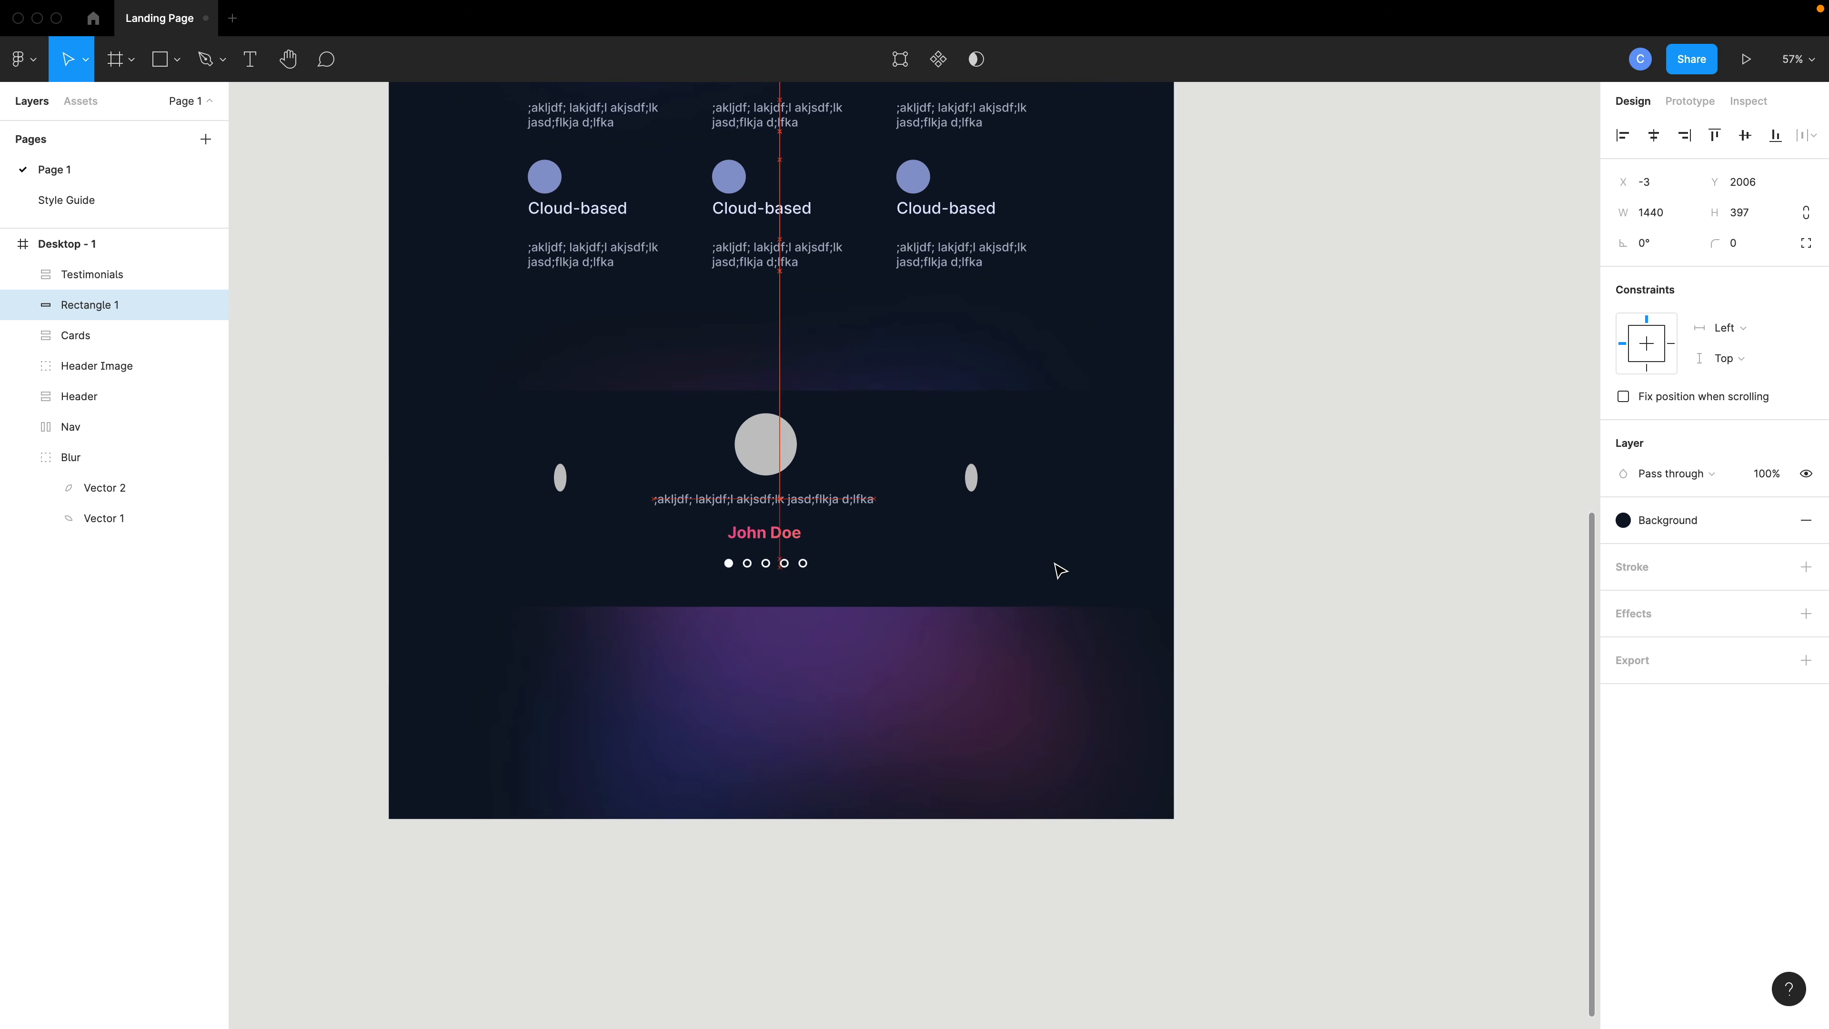
pyautogui.click(850, 699)
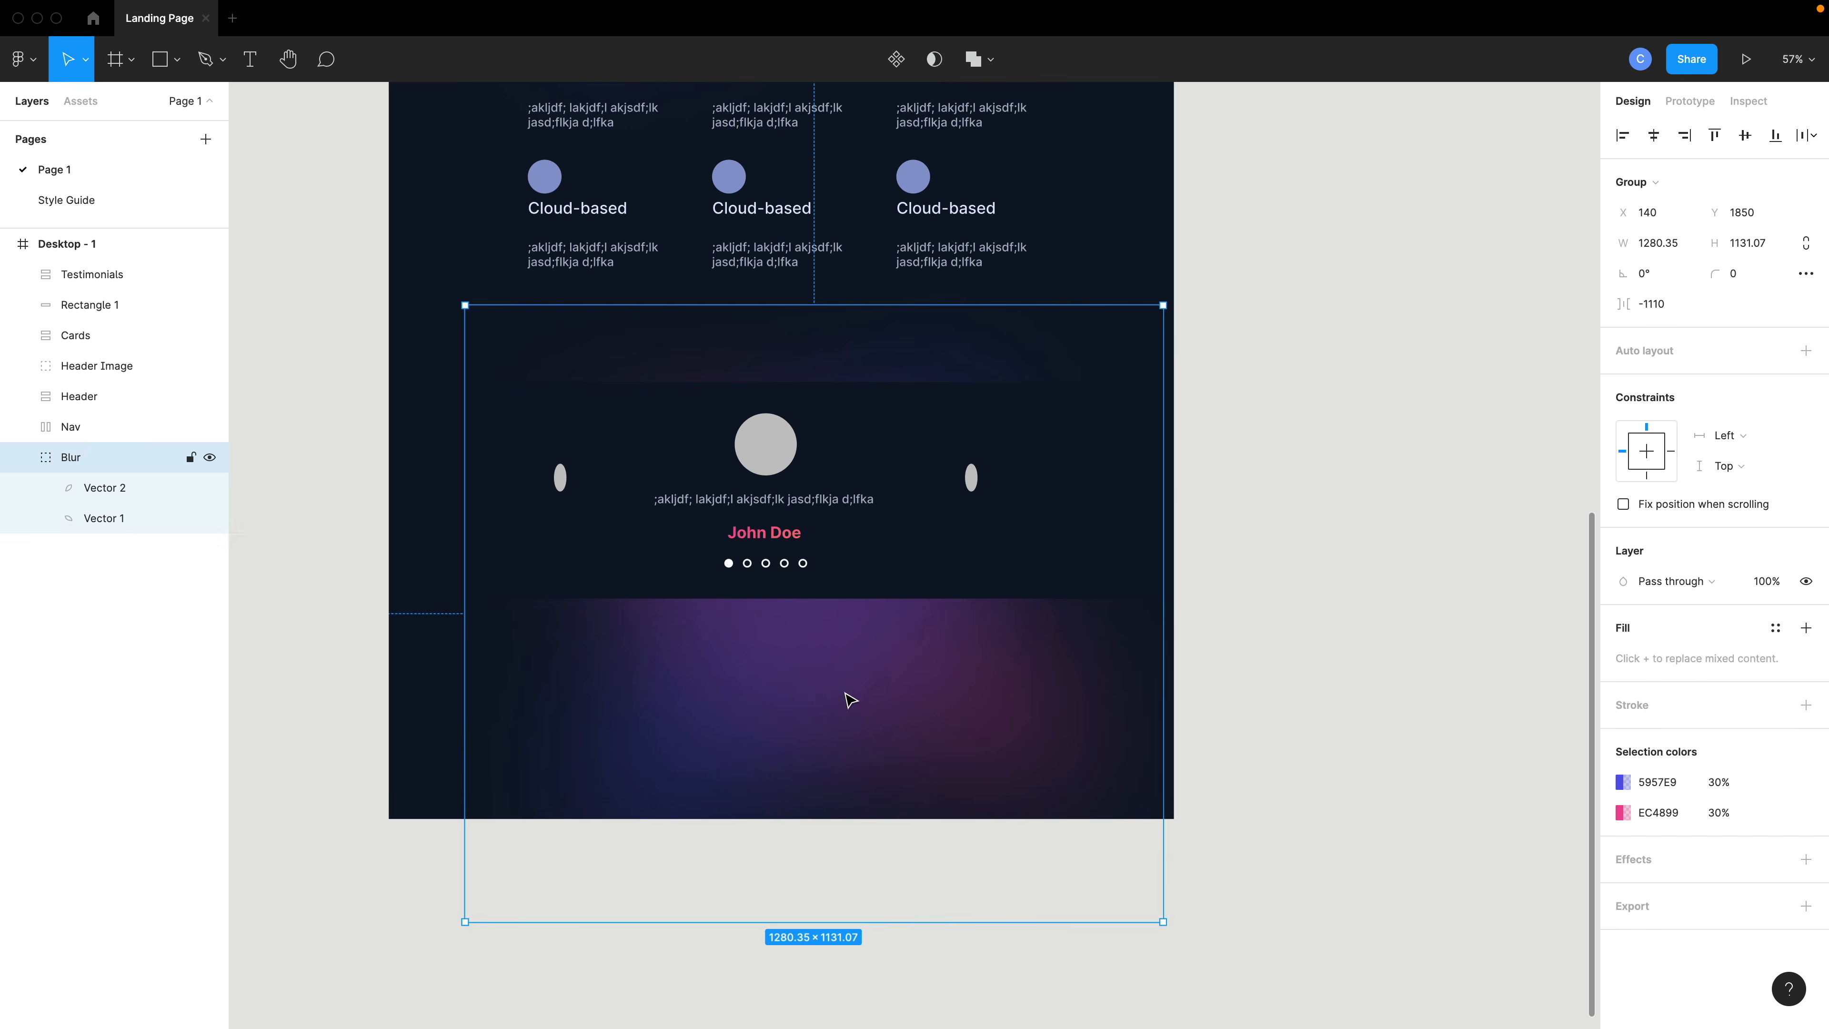
# - Move and resize the Blur glow group to about 976 × 862 so it sits behind the testimonial section
pyautogui.moveTo(850, 699); pyautogui.dragTo(816, 611)
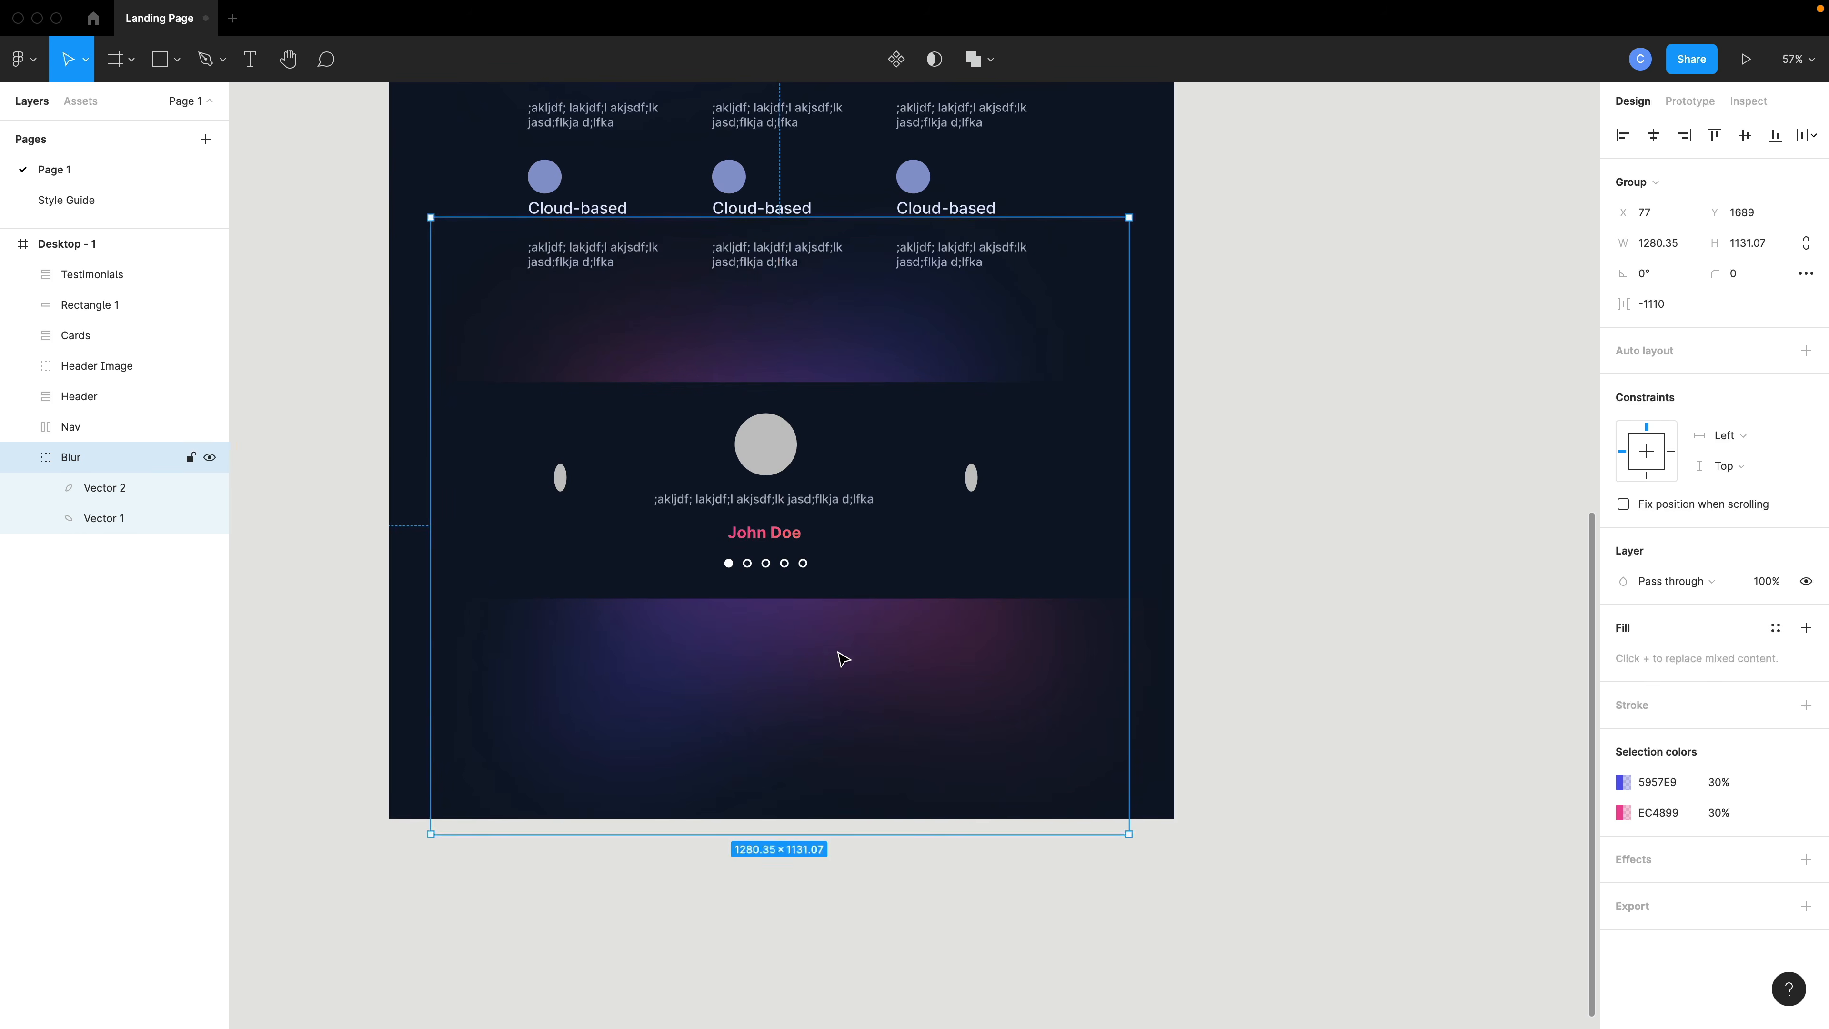
pyautogui.scroll(-2, 844, 660)
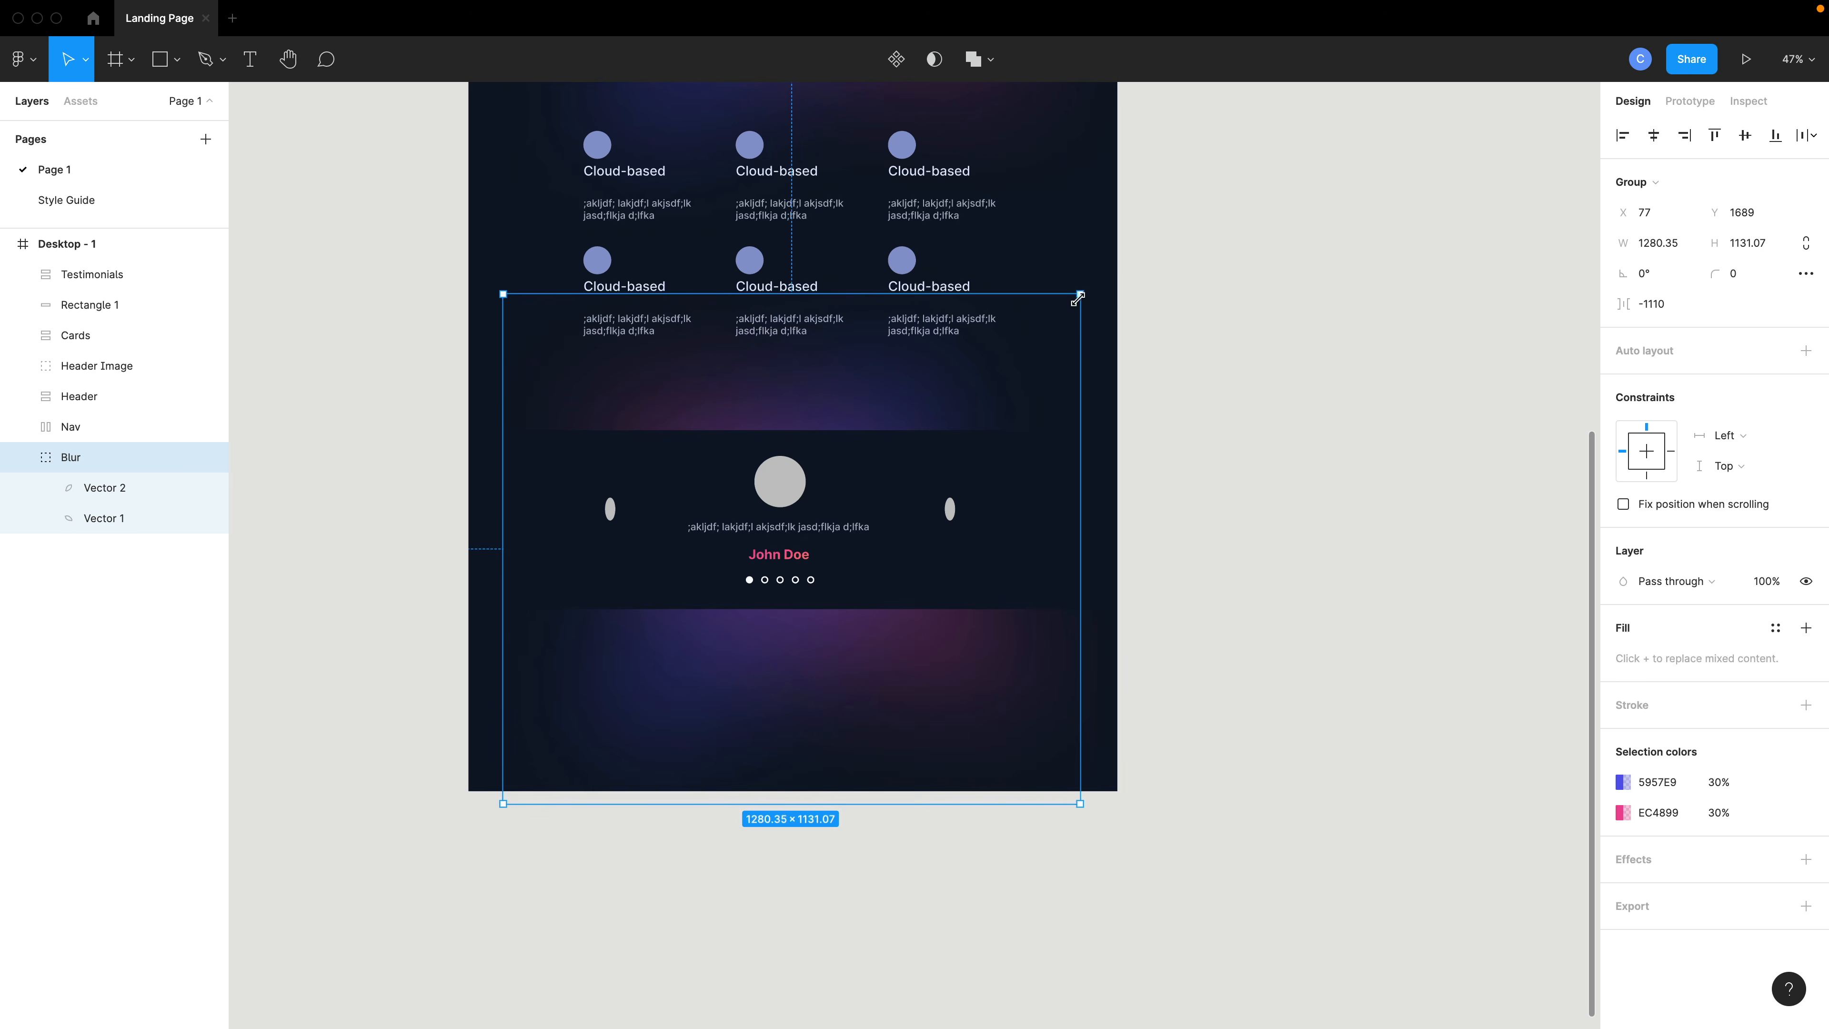
pyautogui.moveTo(1078, 298); pyautogui.dragTo(942, 415)
pyautogui.moveTo(706, 653); pyautogui.dragTo(756, 579)
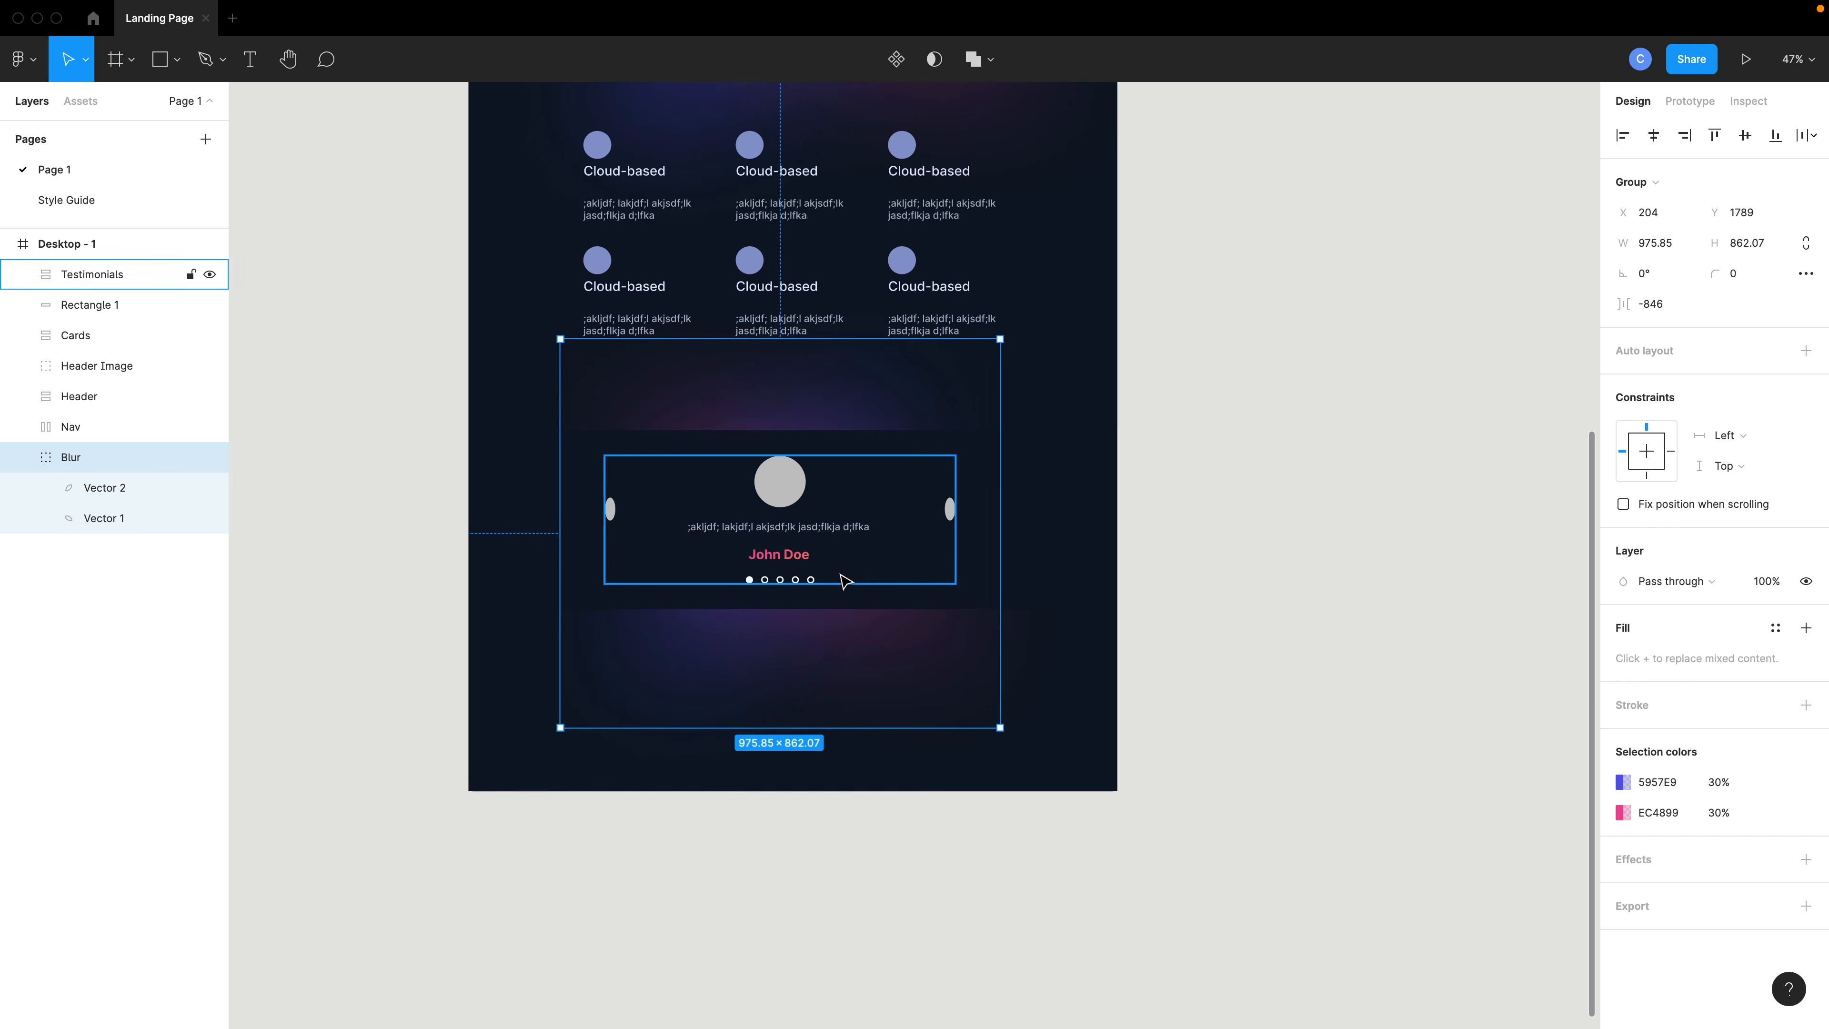
# - Paste a copy of the Blur group onto the canvas beside the desktop frame
pyautogui.moveTo(804, 658); pyautogui.dragTo(1433, 579)
pyautogui.press('super+v')
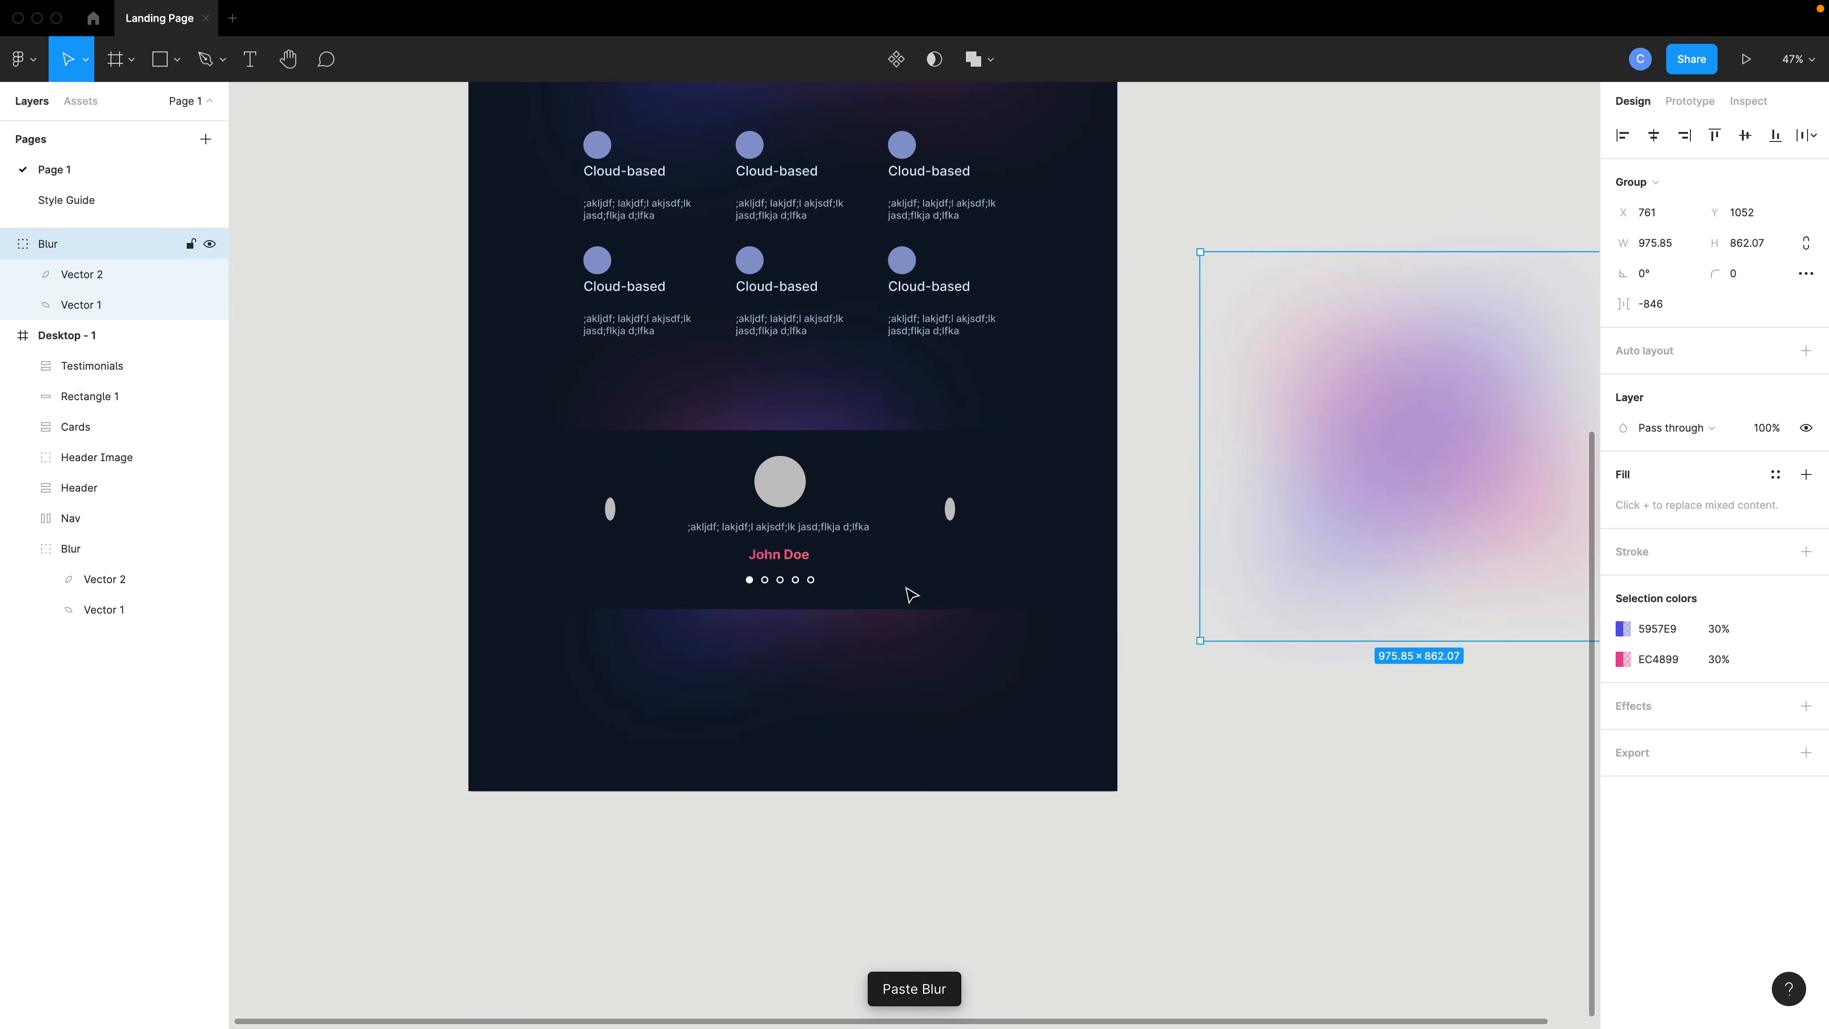
pyautogui.scroll(3, 735, 498)
pyautogui.press('Escape')
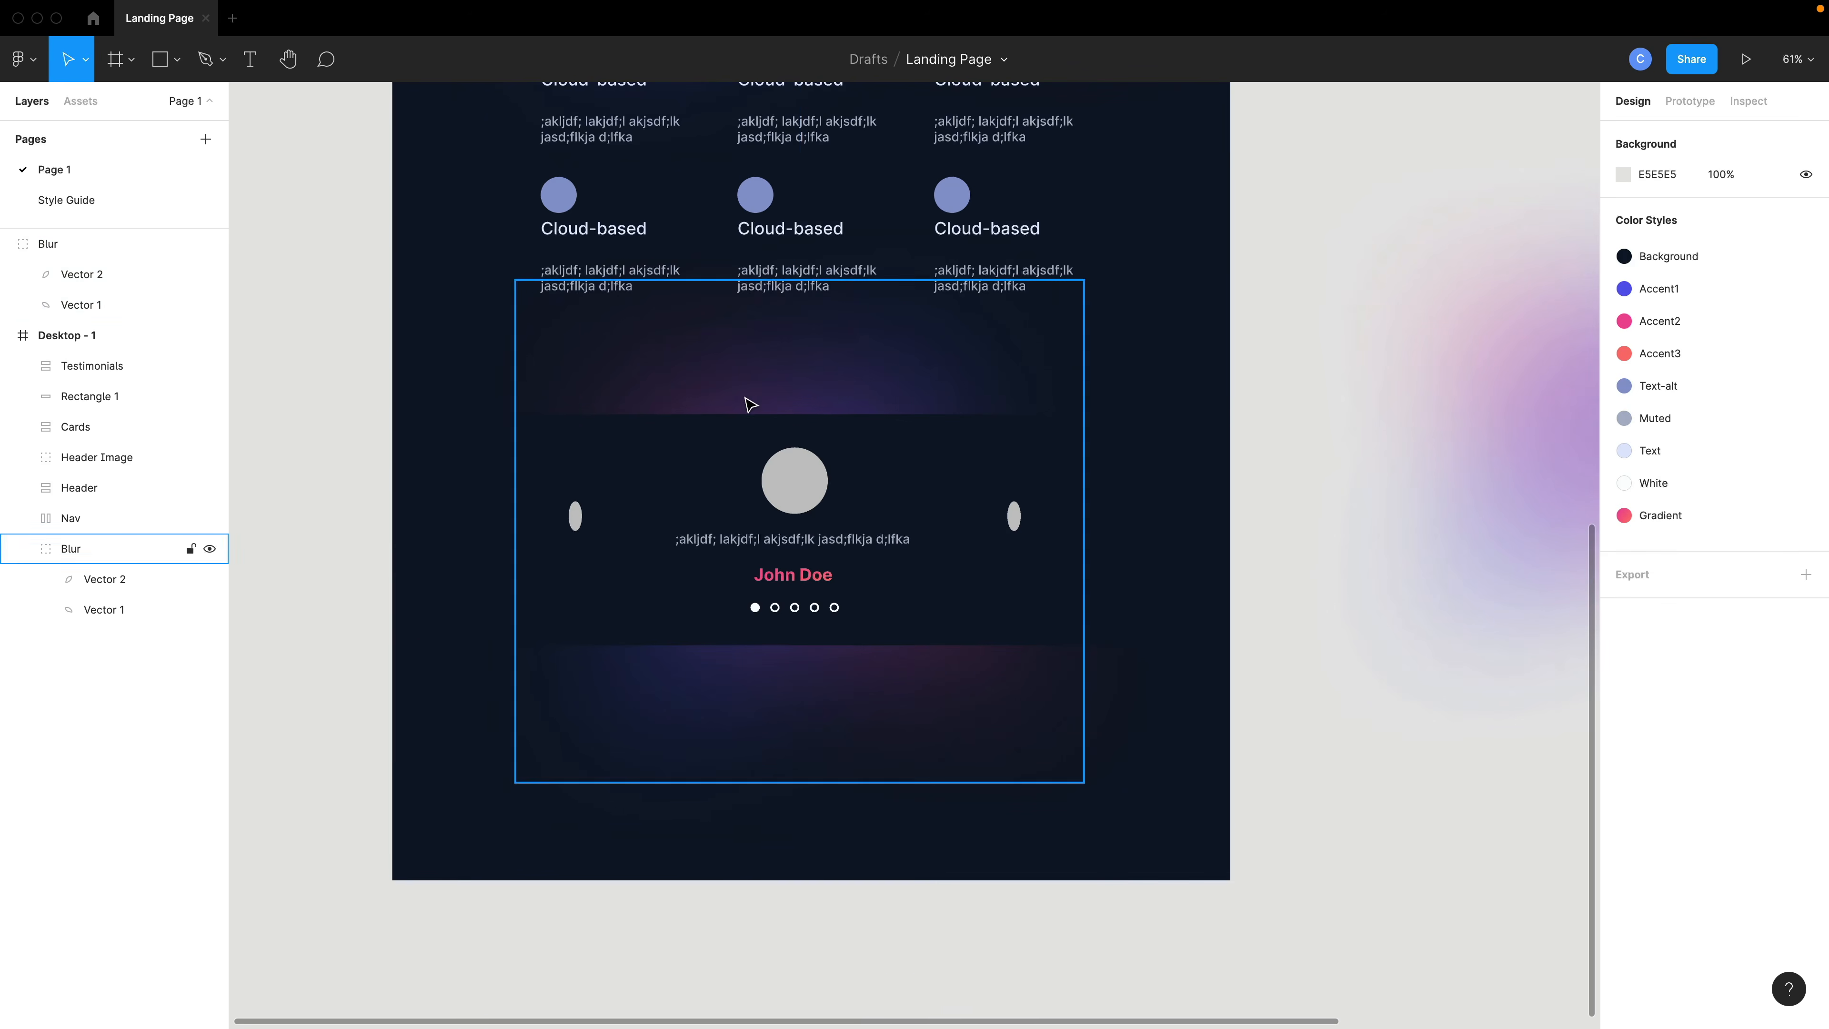
pyautogui.click(749, 403)
pyautogui.keyDown('shift'); pyautogui.click(459, 480); pyautogui.keyUp('shift')
pyautogui.scroll(-2, 1376, 532)
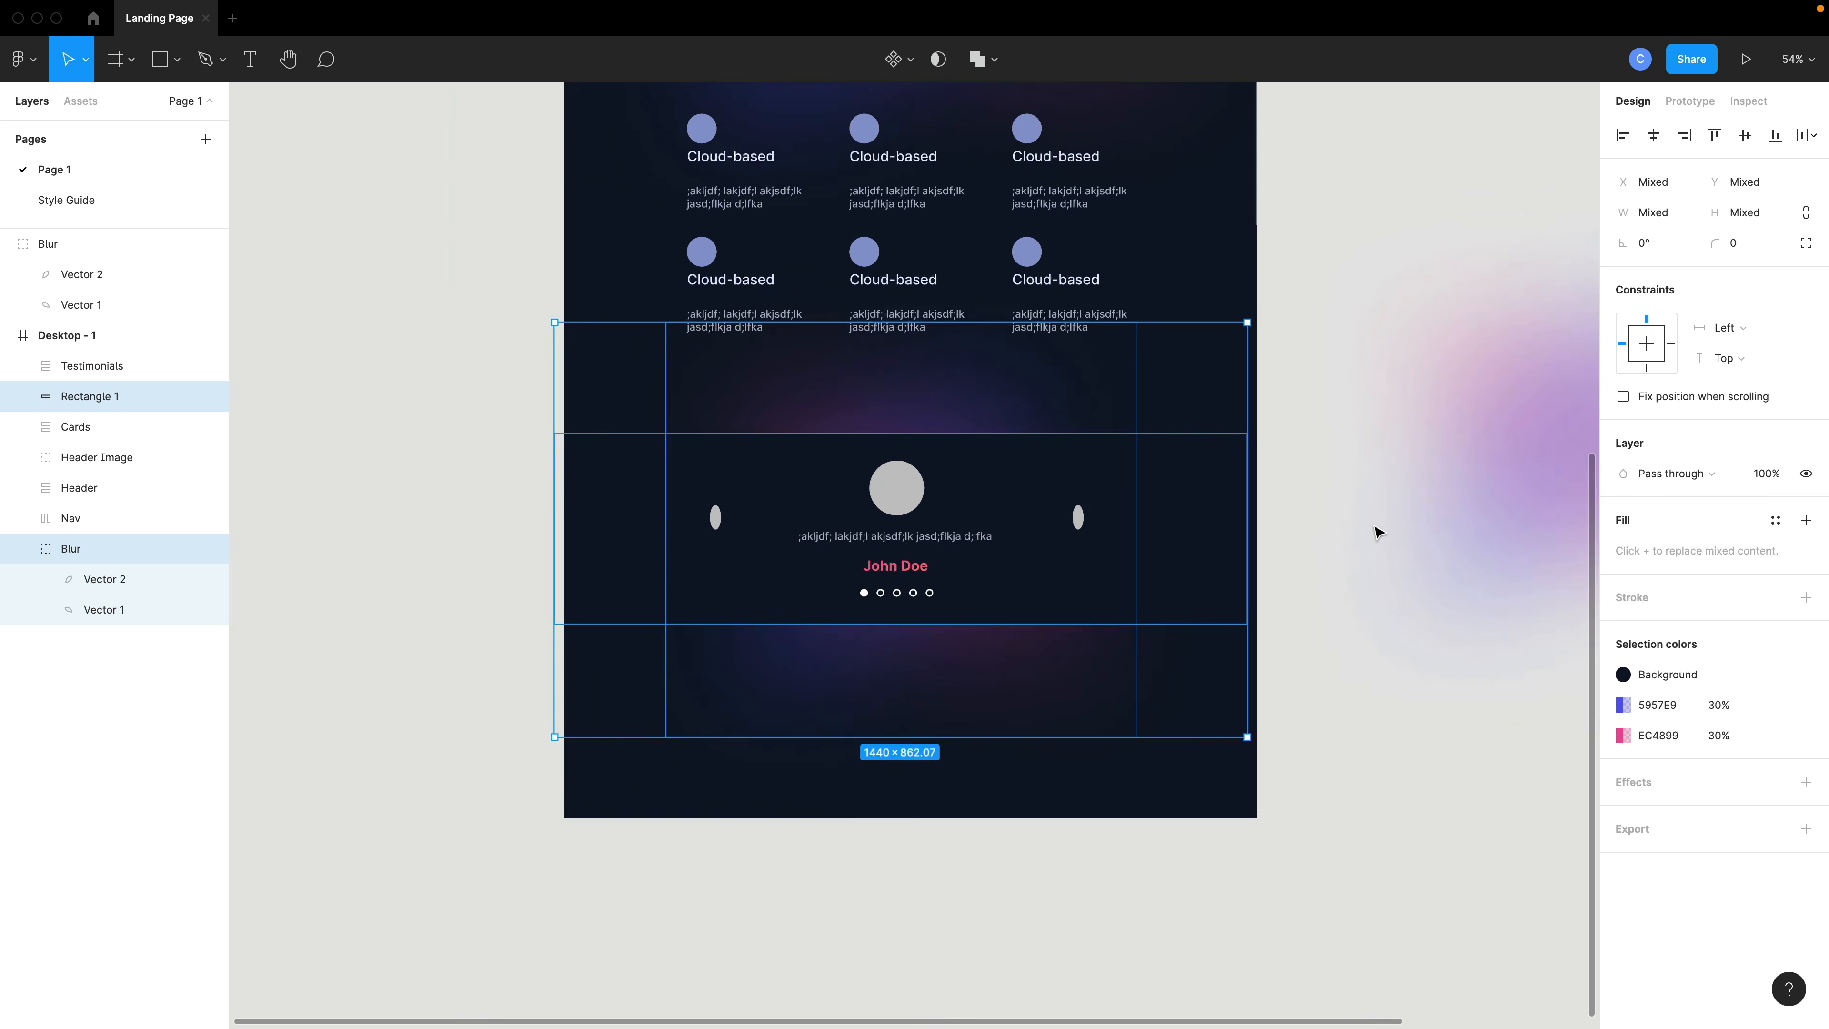
pyautogui.hscroll(4, 1376, 531)
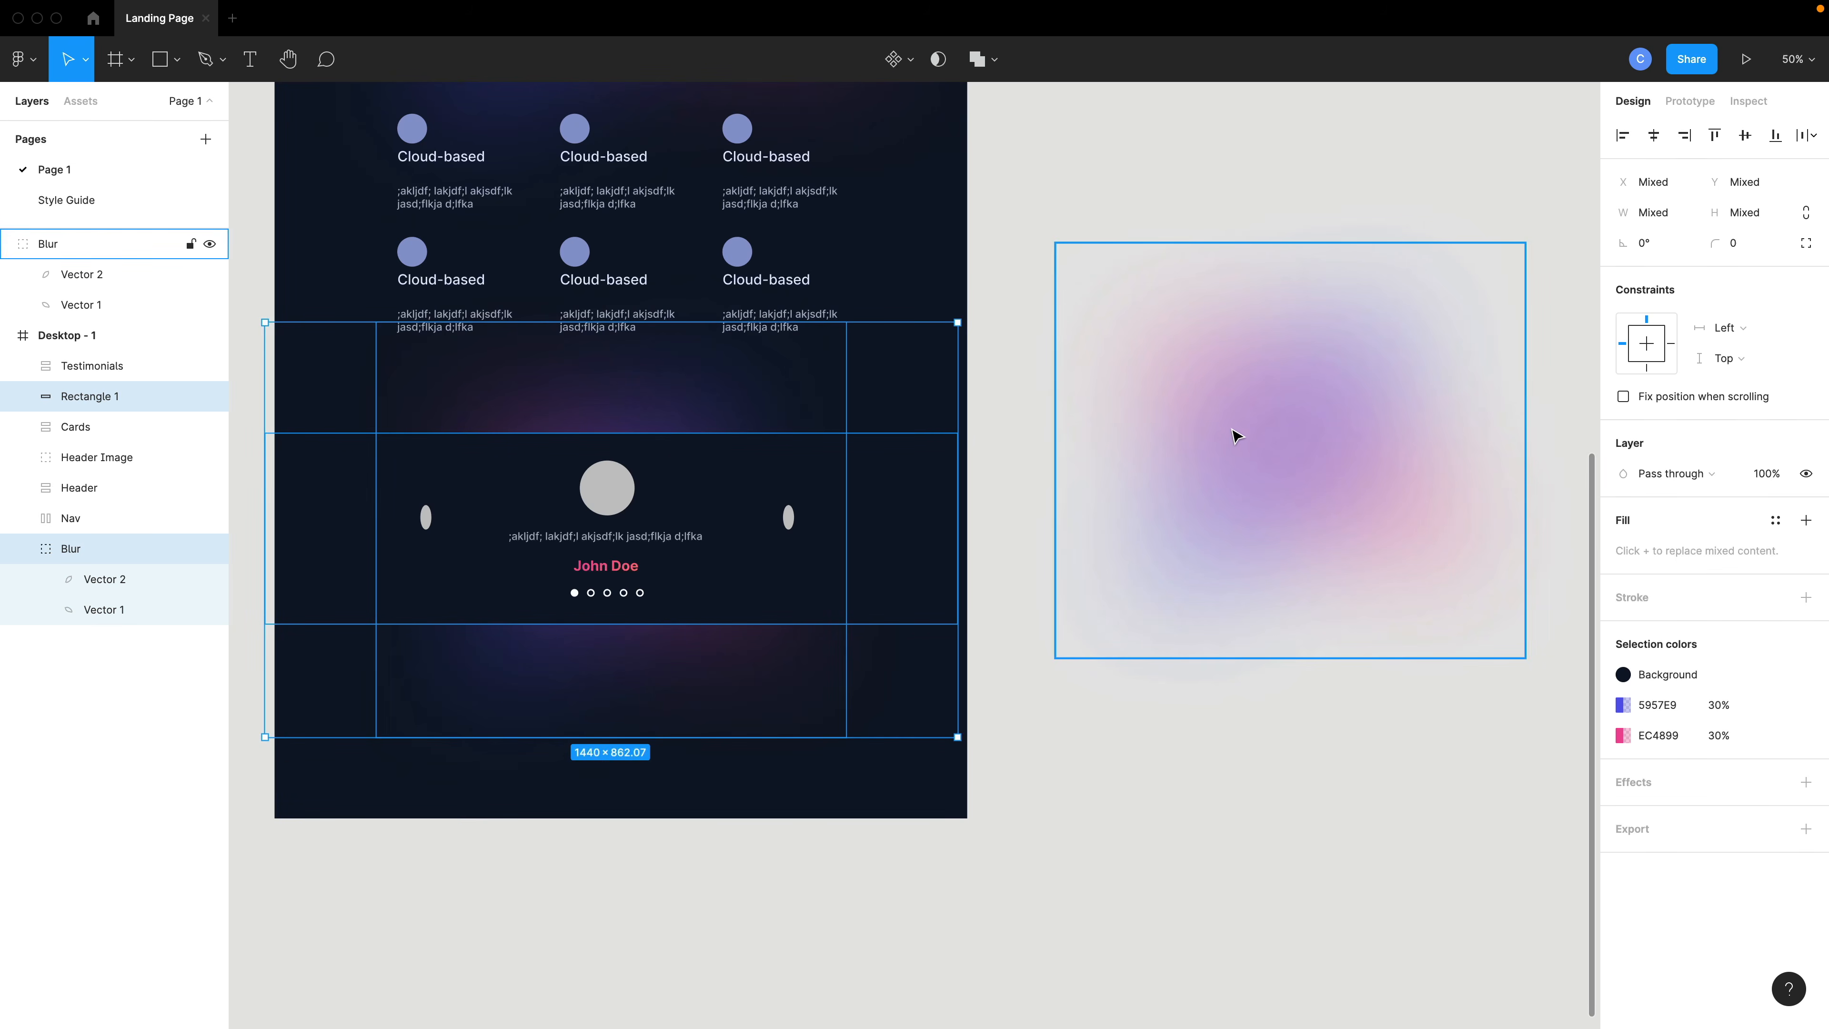
pyautogui.hscroll(-2, 1229, 436)
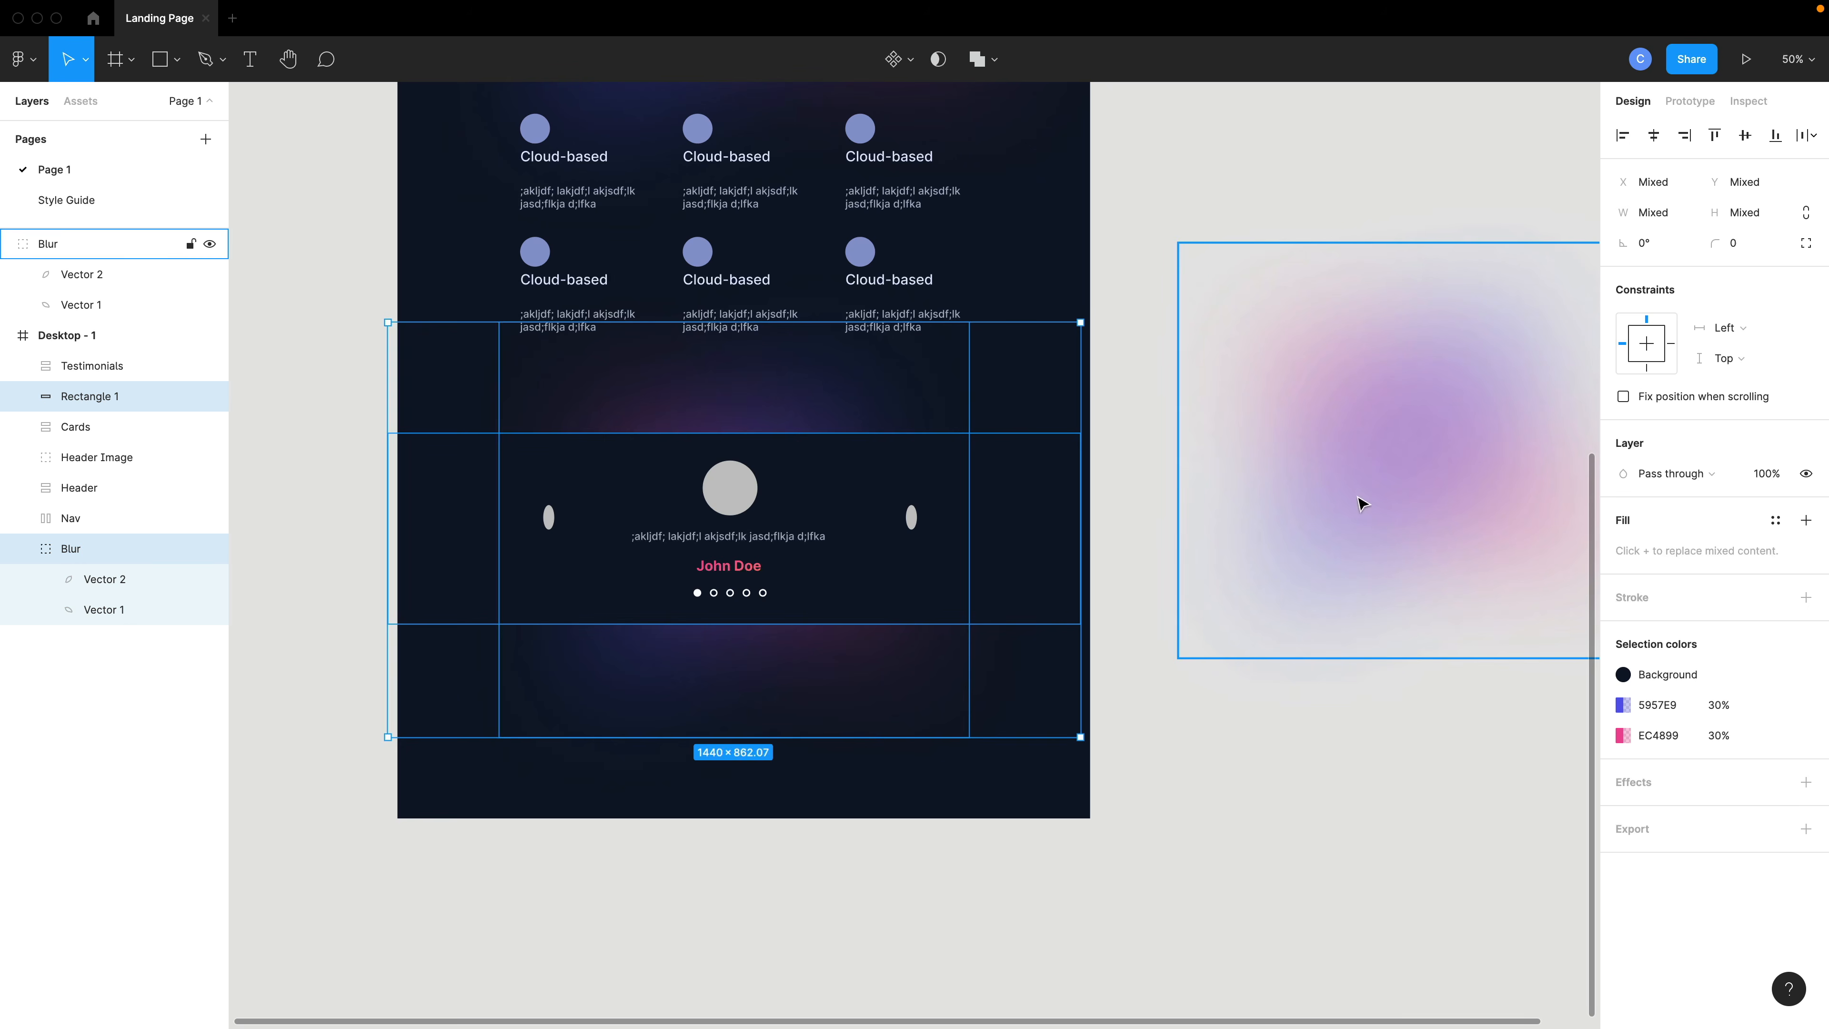
pyautogui.hscroll(-1, 537, 504)
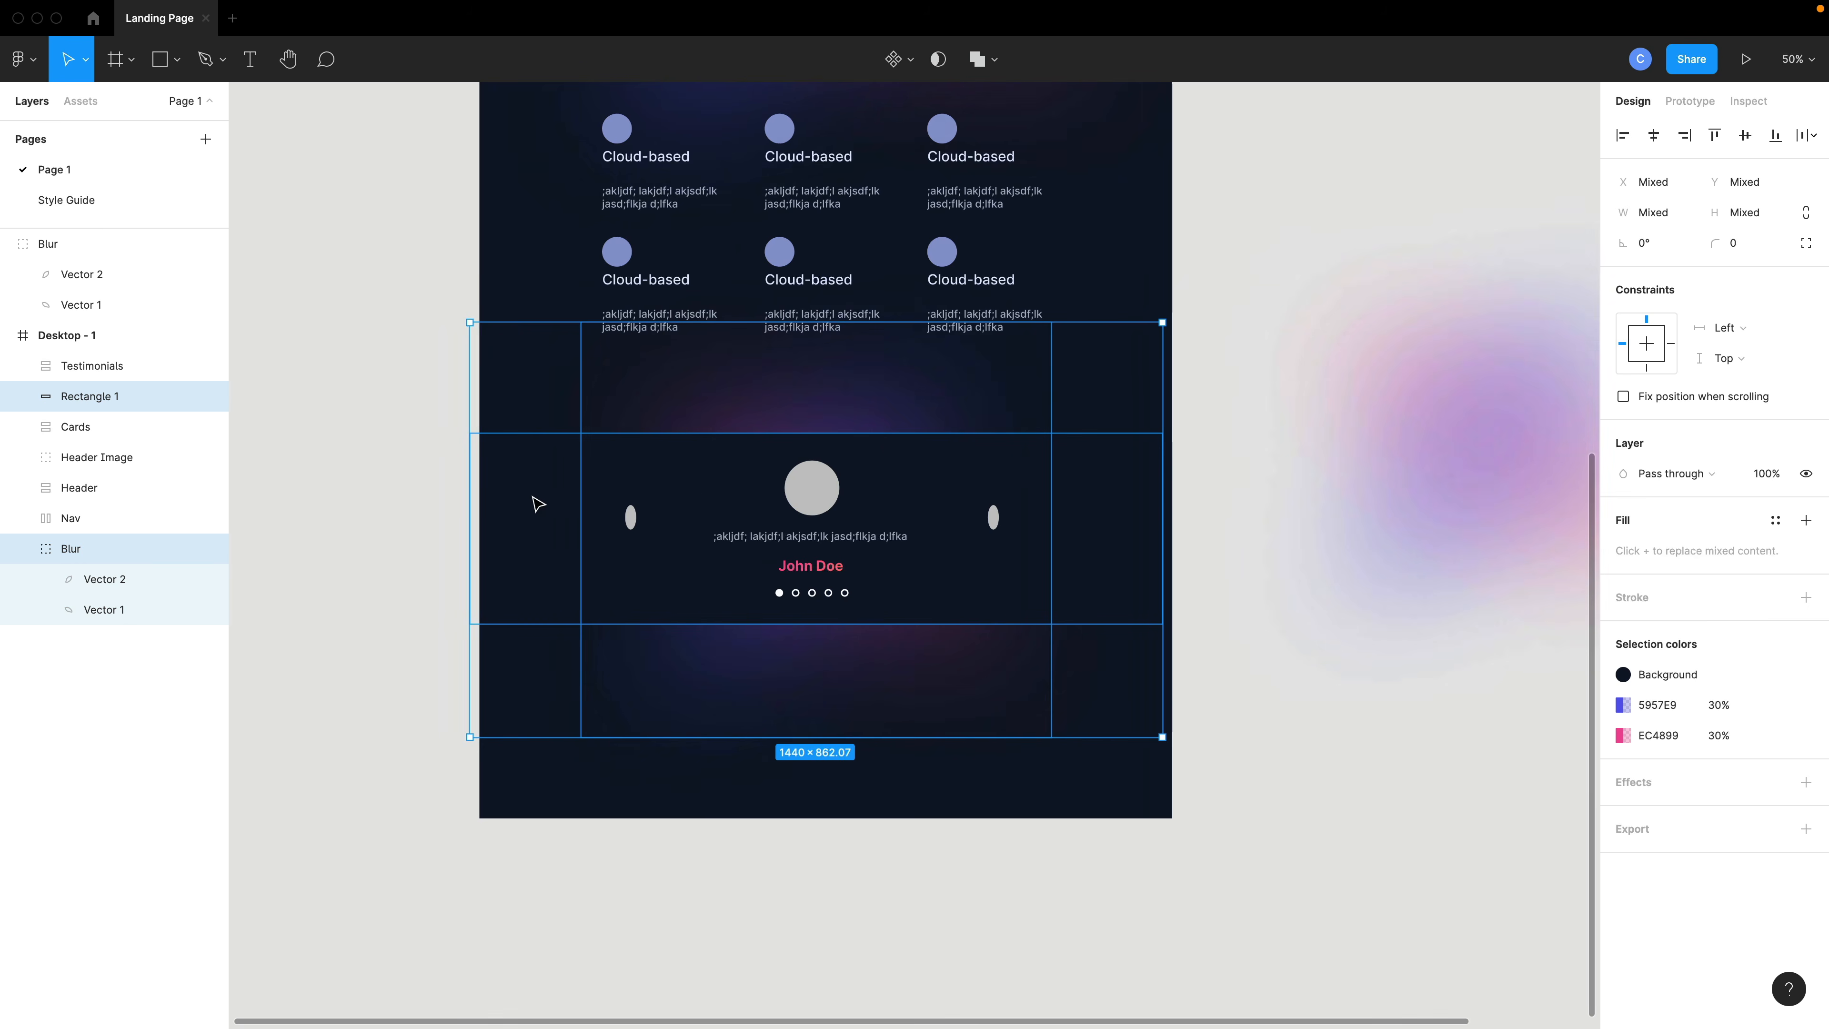
pyautogui.scroll(2, 623, 468)
pyautogui.press('Escape')
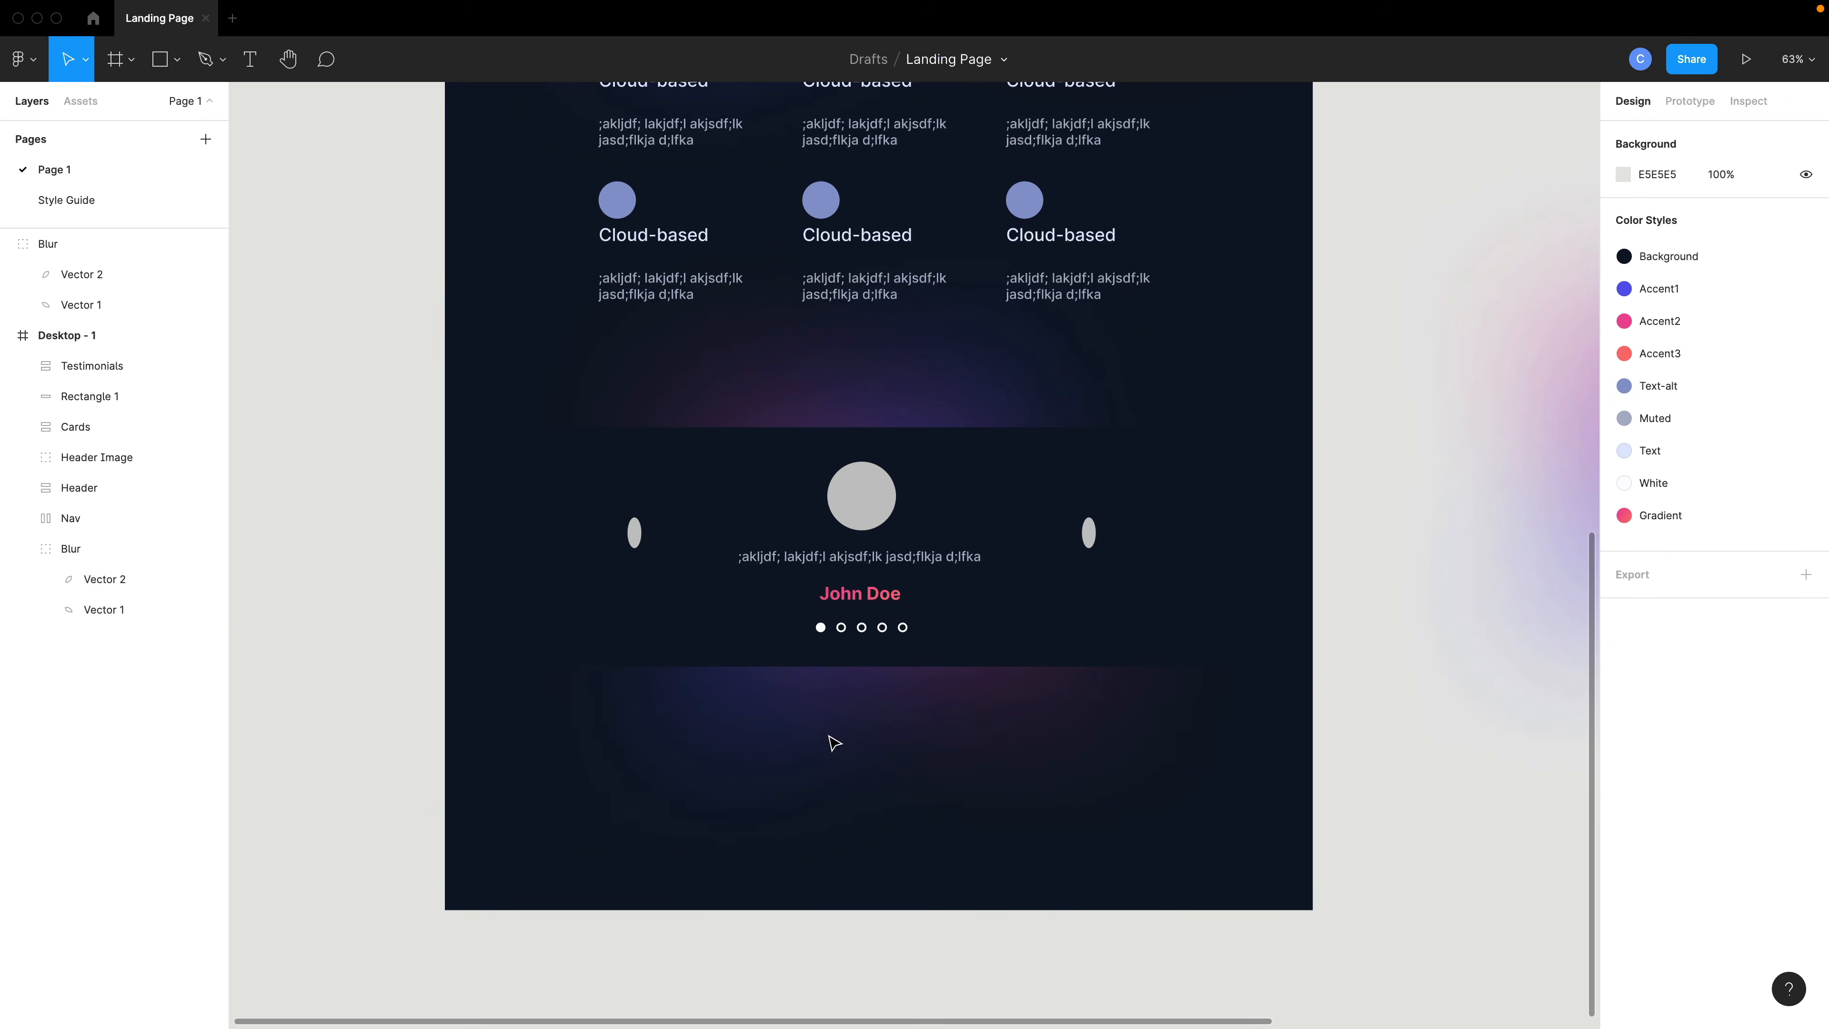
# - Try to move the pasted Blur group into the desktop frame, then undo the move
pyautogui.click(729, 729)
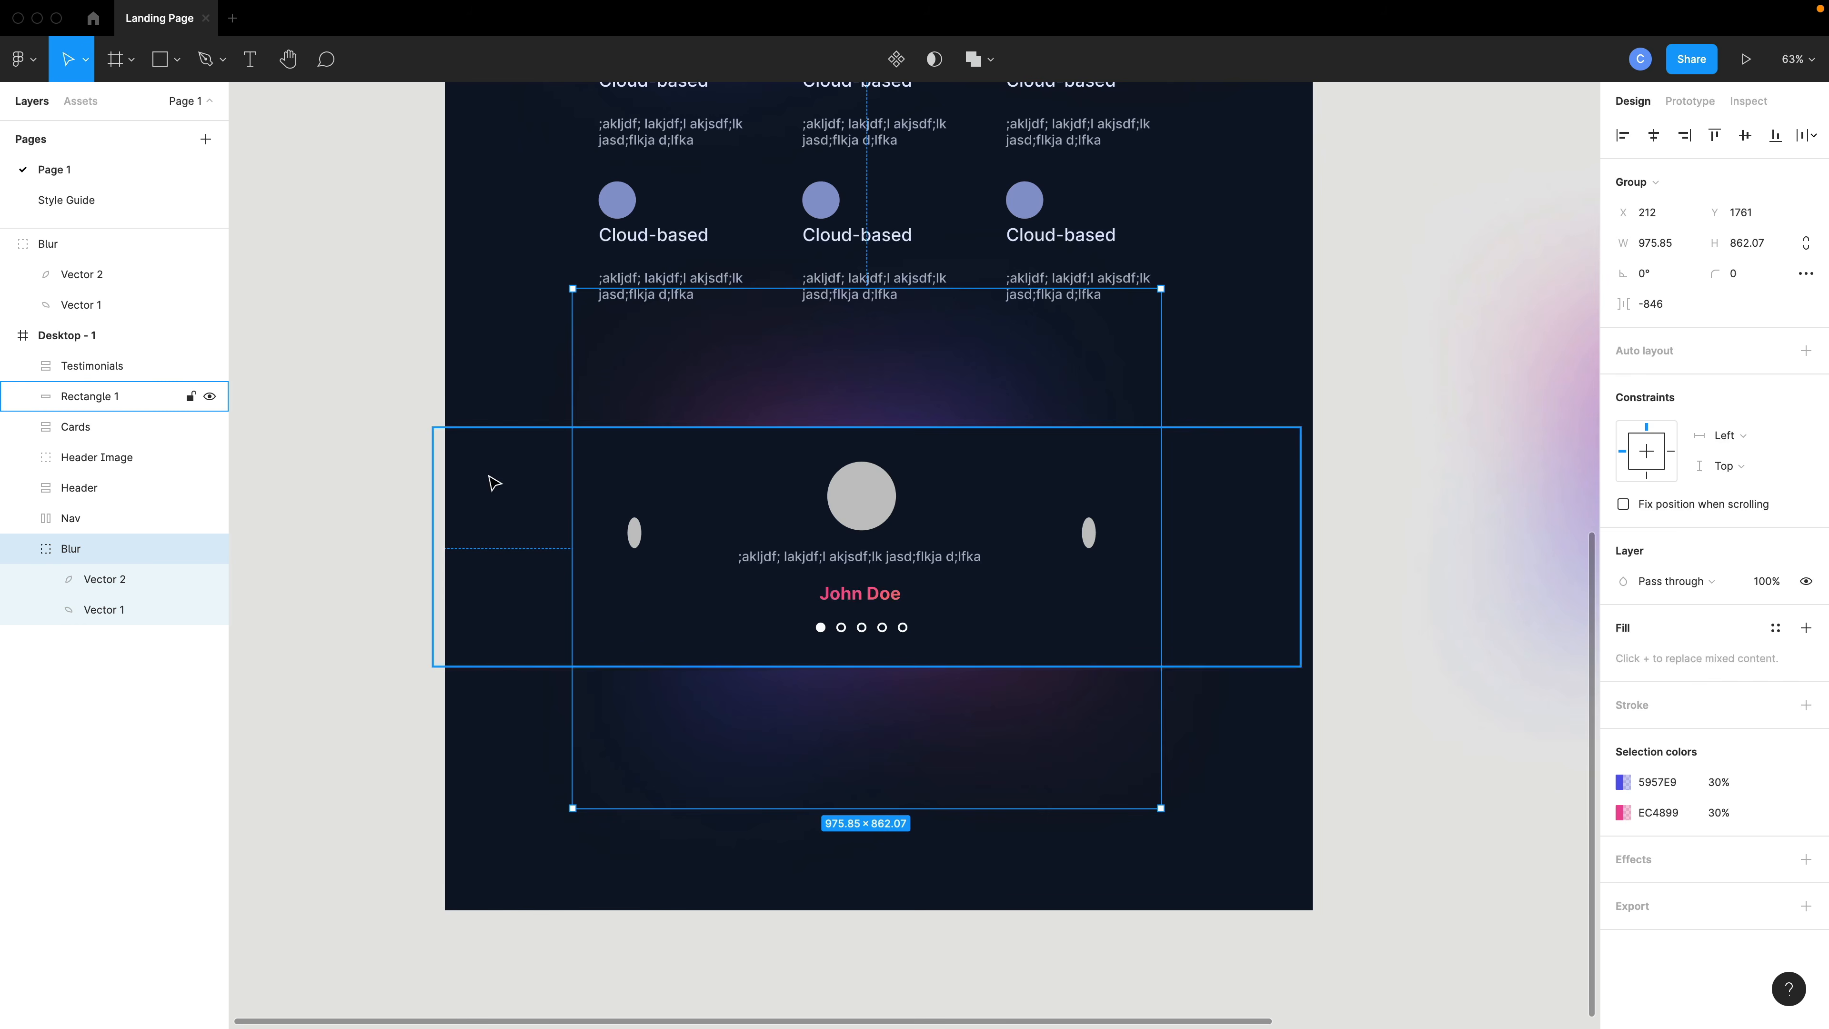
pyautogui.click(85, 368)
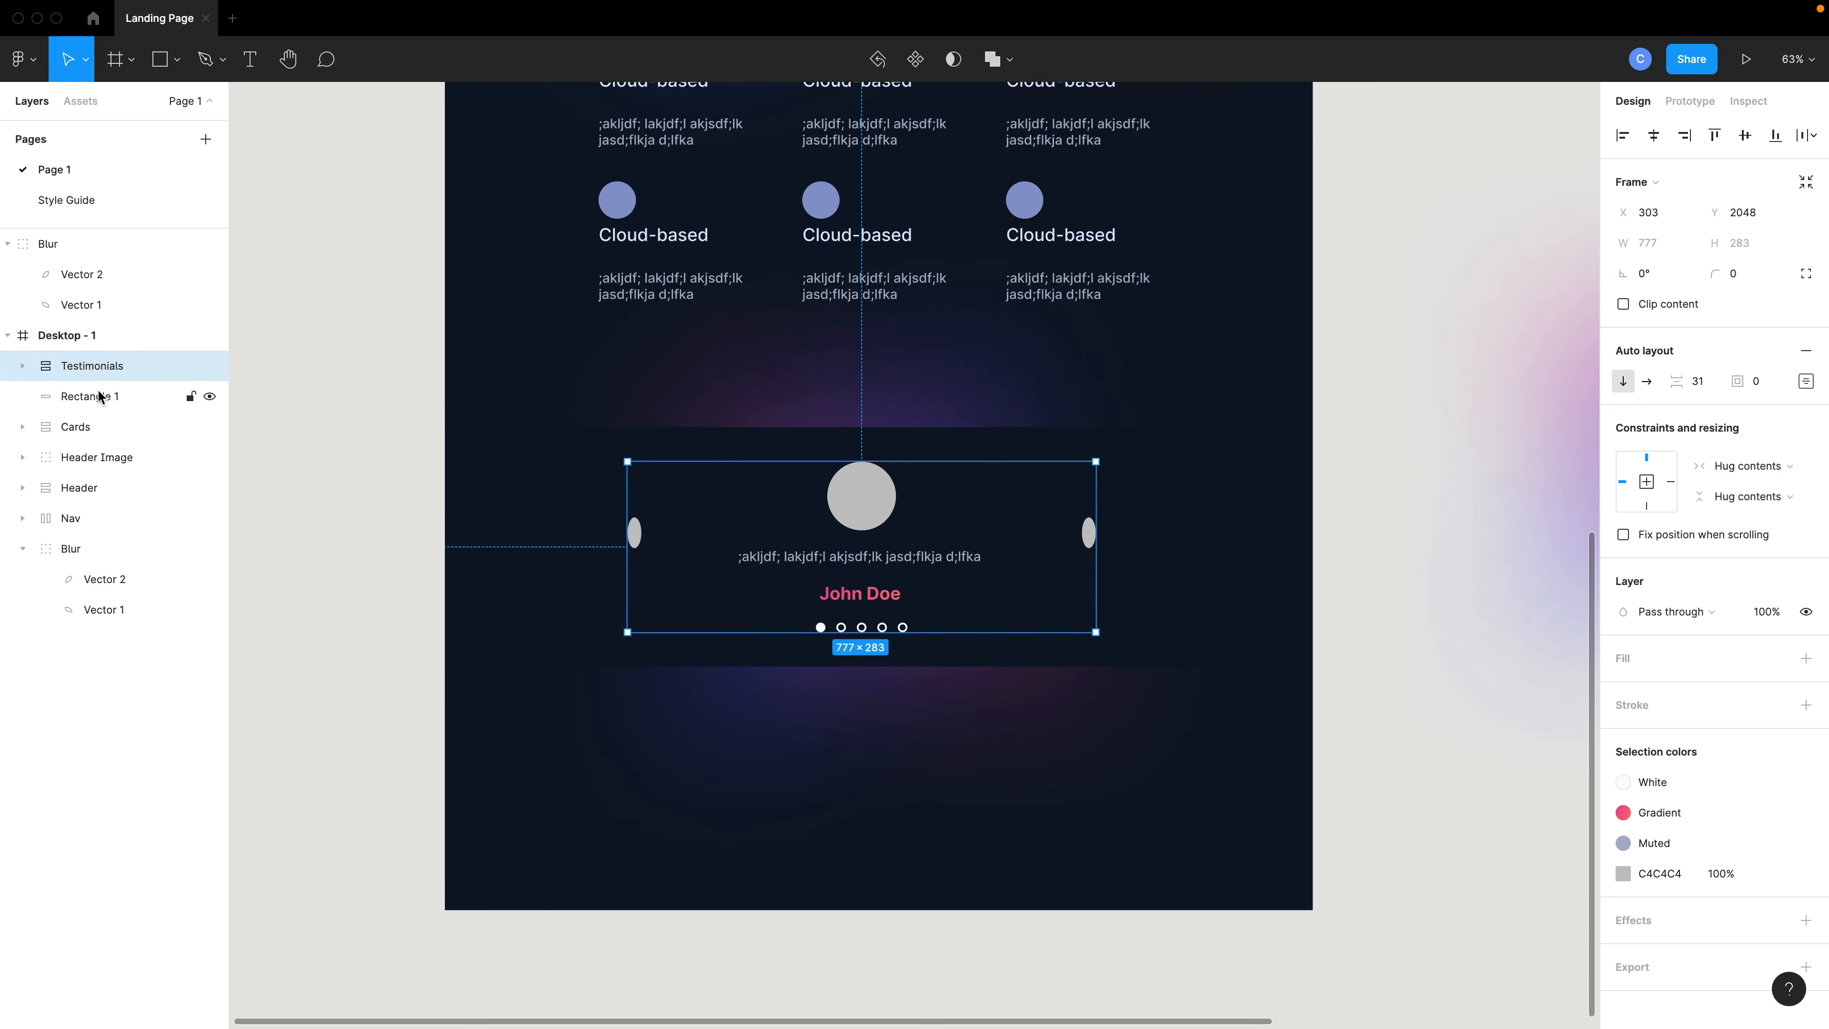
pyautogui.moveTo(47, 243); pyautogui.dragTo(75, 368)
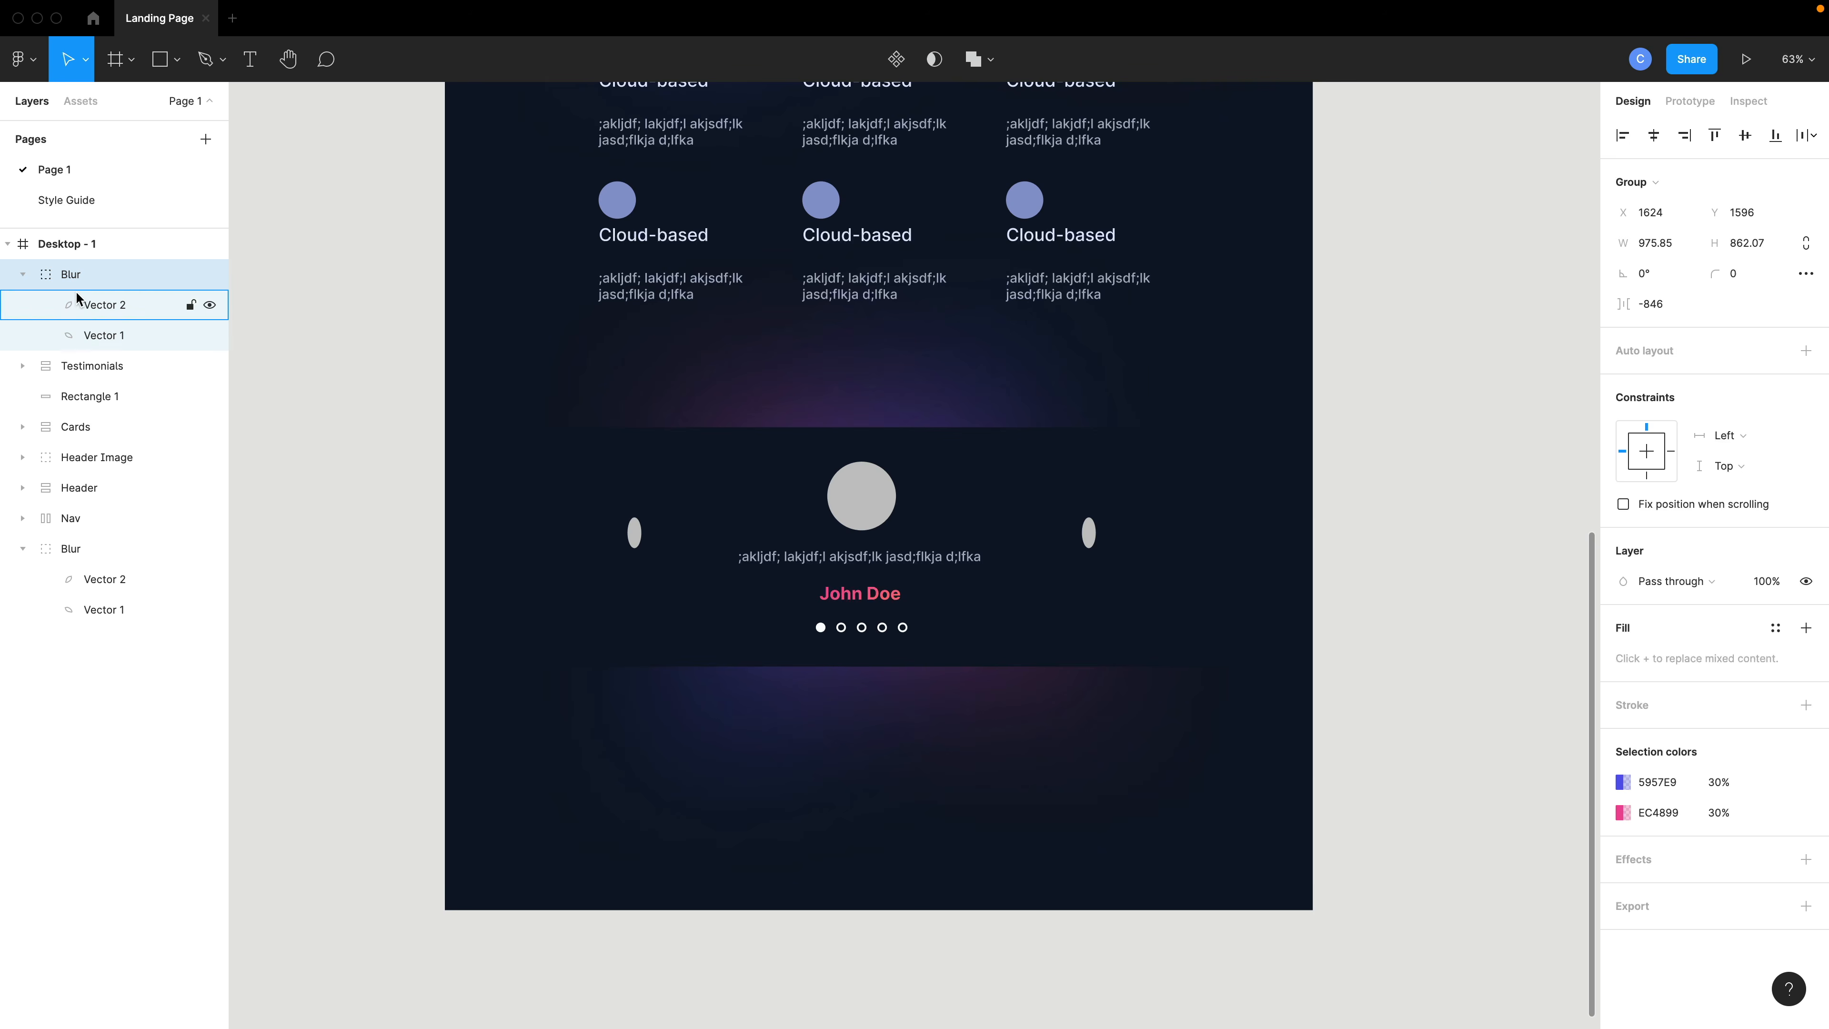
pyautogui.hotkey('ctrl', 'z')
# - Group the Testimonials frame, background rectangle and Blur group, and rename the group Testimony Section
pyautogui.click(83, 365)
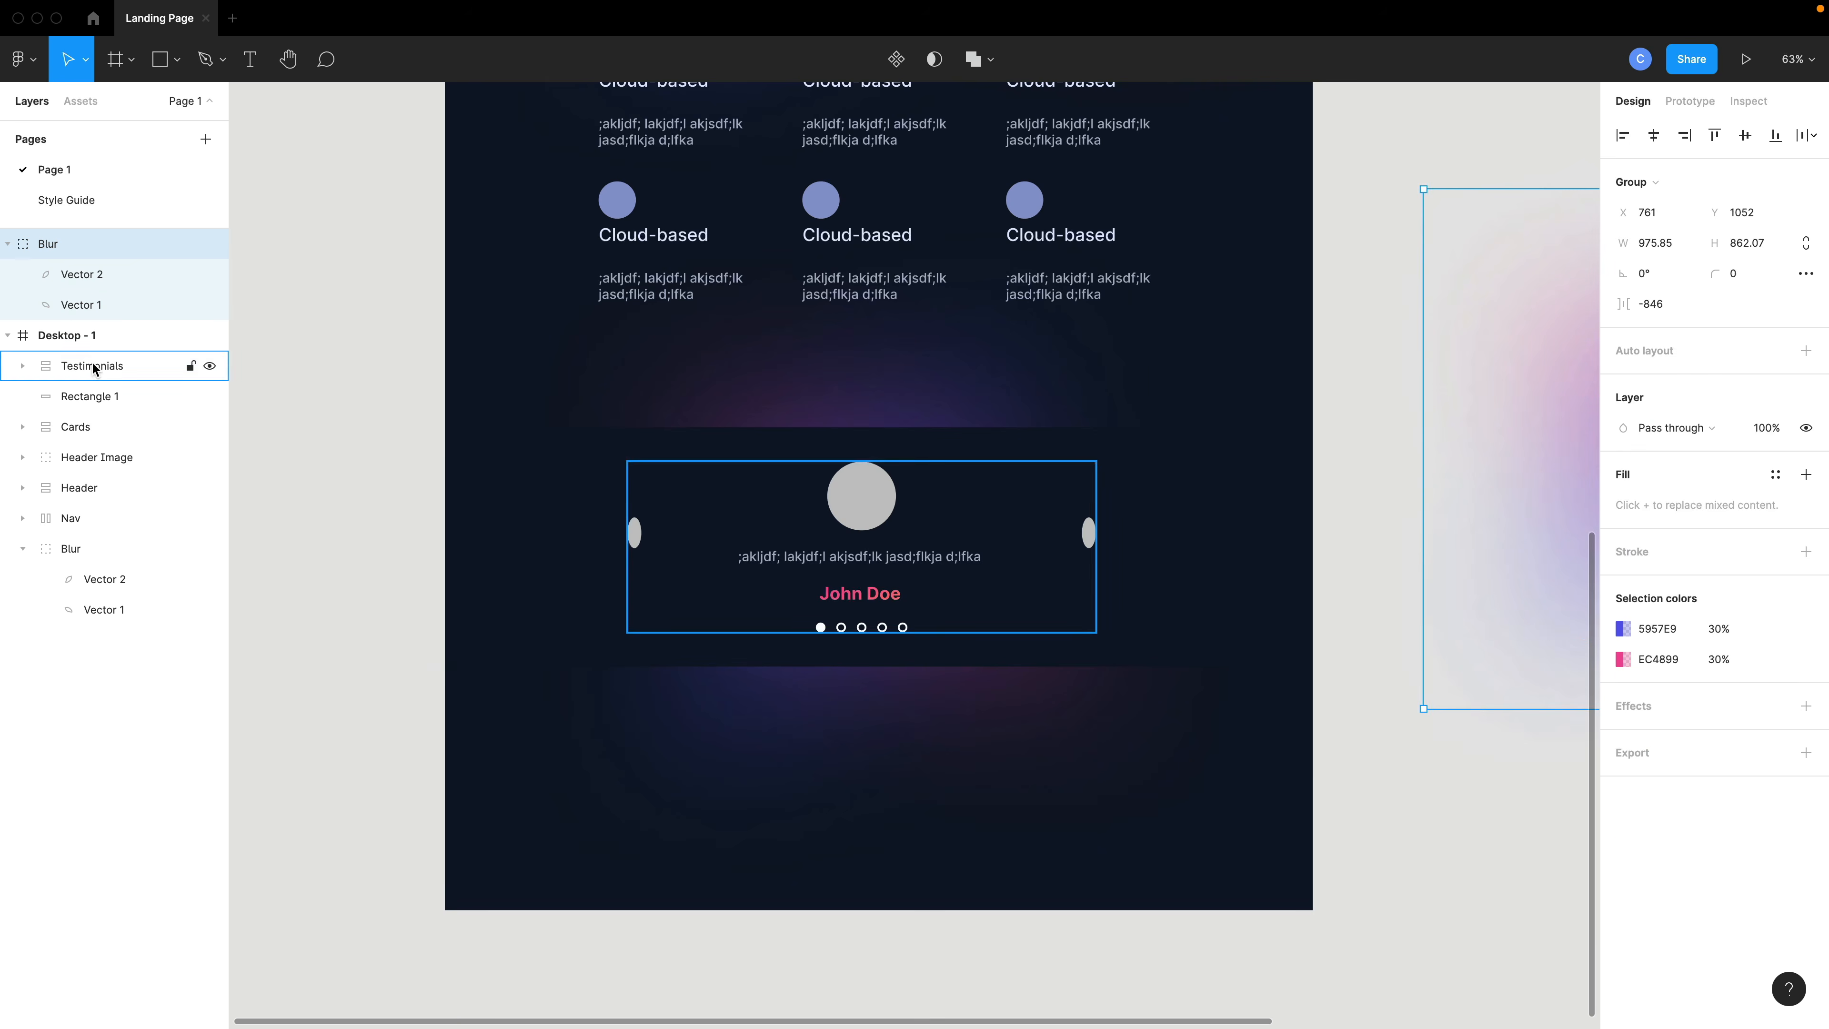
pyautogui.keyDown('shift'); pyautogui.click(91, 397); pyautogui.keyUp('shift')
pyautogui.keyDown('shift'); pyautogui.click(78, 551); pyautogui.keyUp('shift')
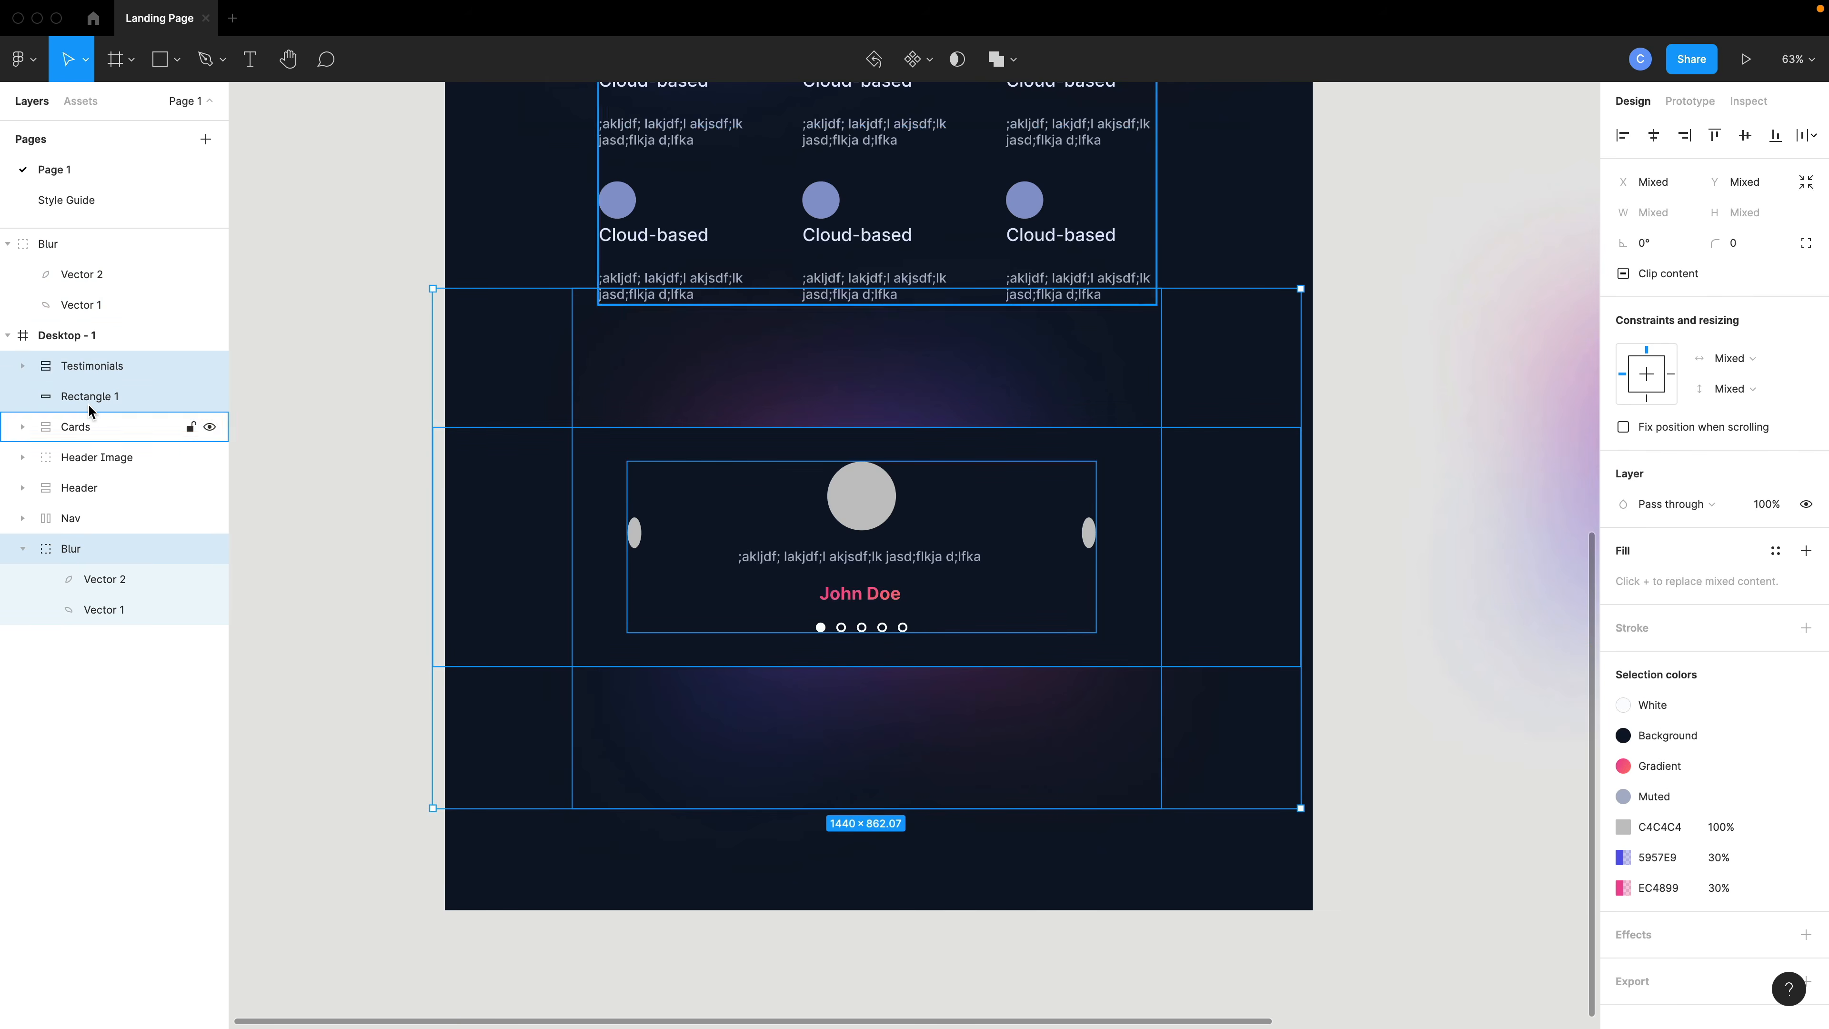
pyautogui.press('super+g')
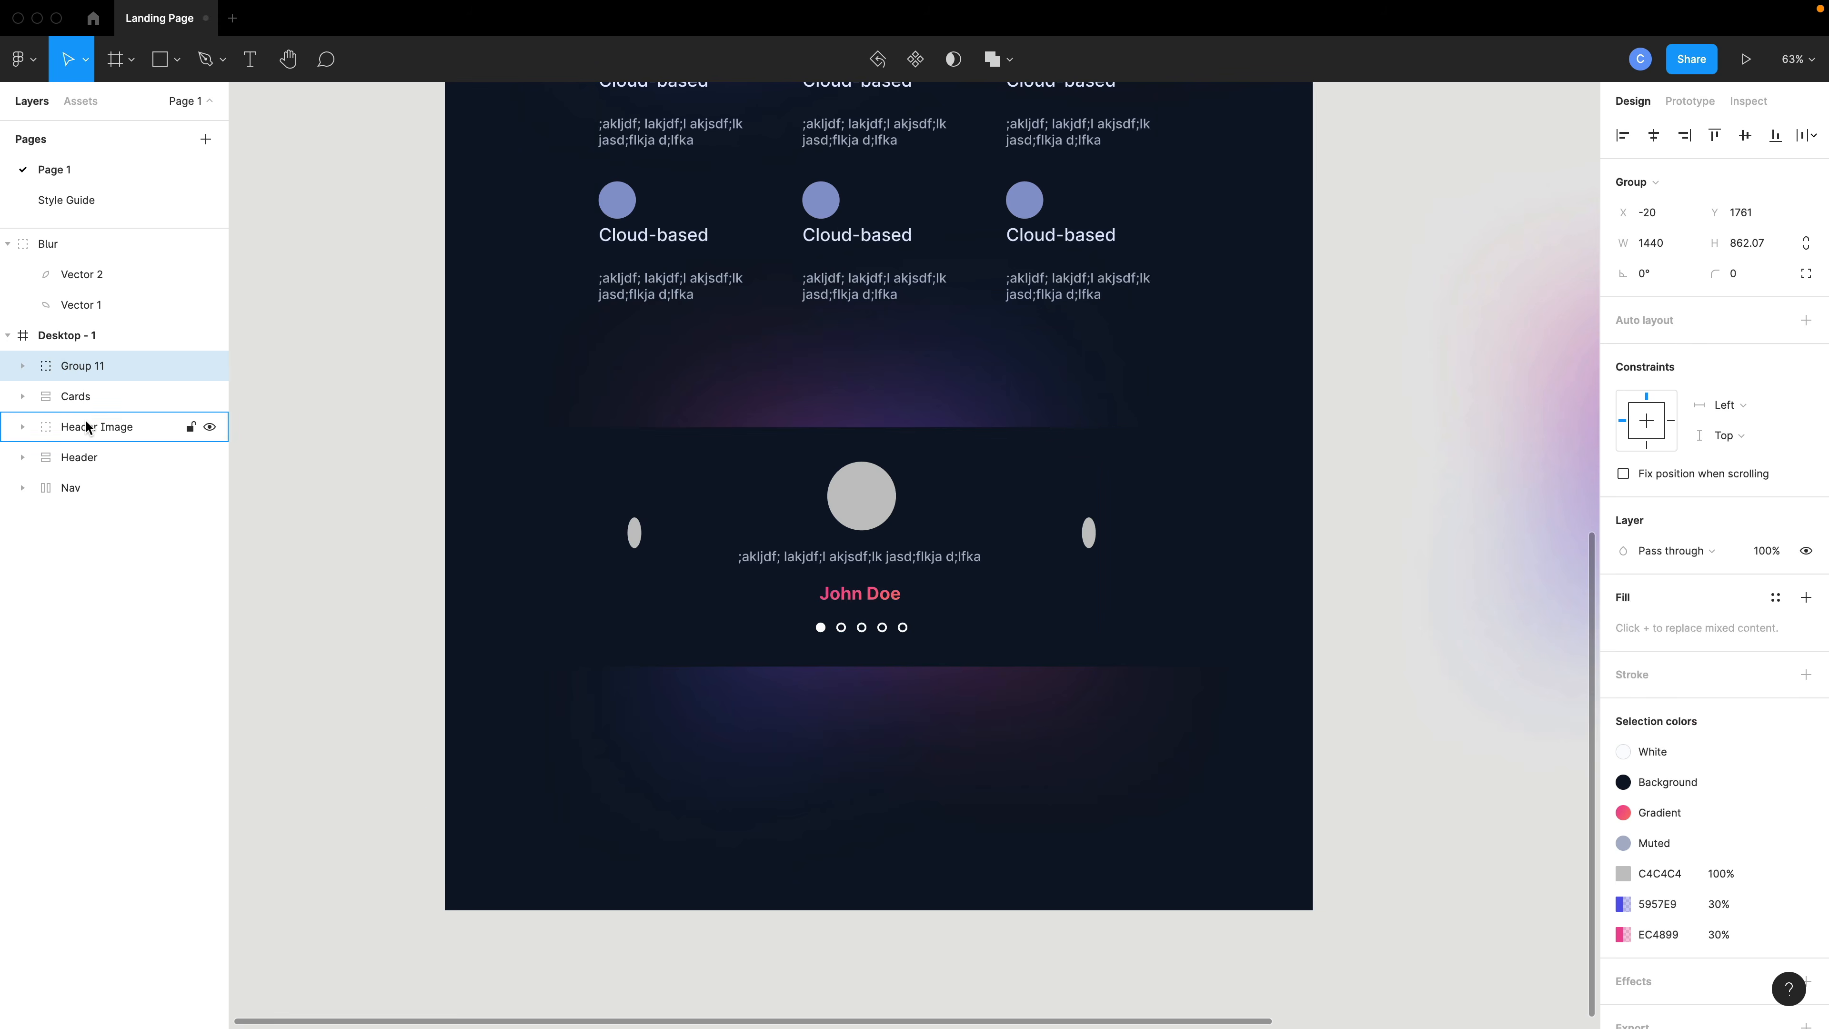
pyautogui.doubleClick(89, 367)
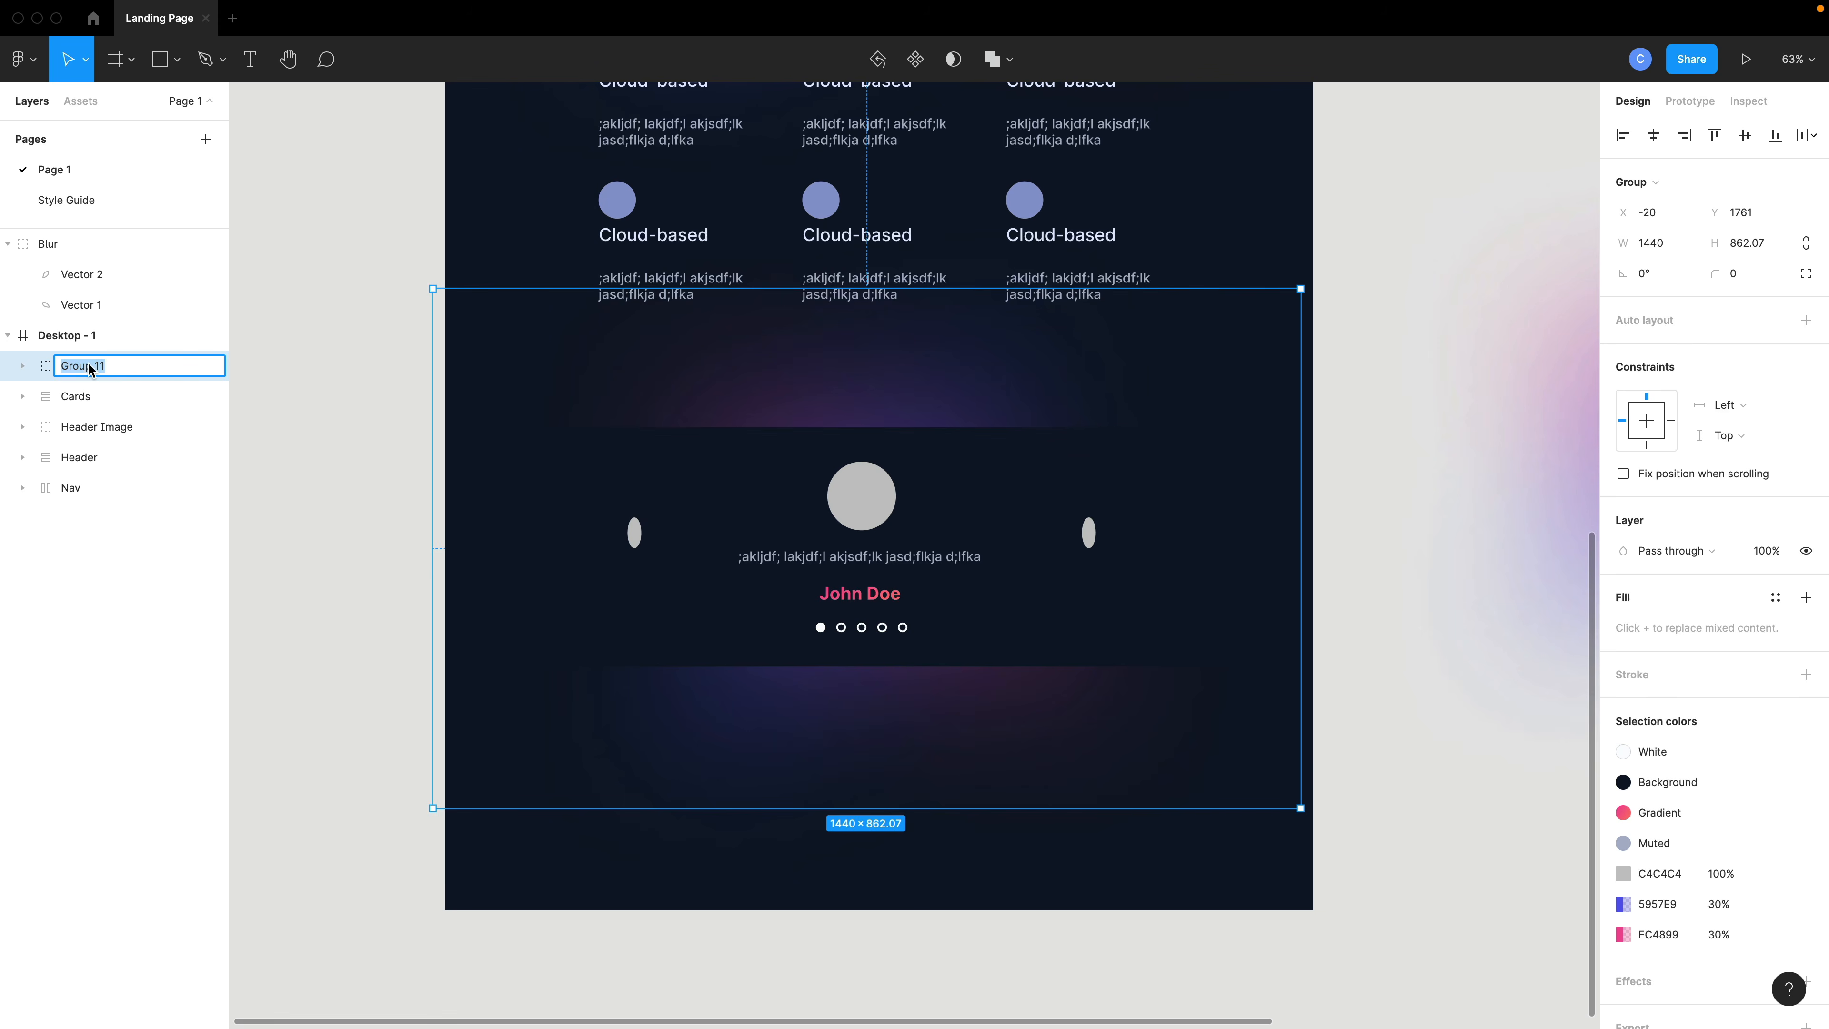
pyautogui.write('Testimony Section')
pyautogui.press('Return')
# - Nudge the Testimony Section group horizontally to line up with the desktop frame
pyautogui.scroll(-2, 670, 703)
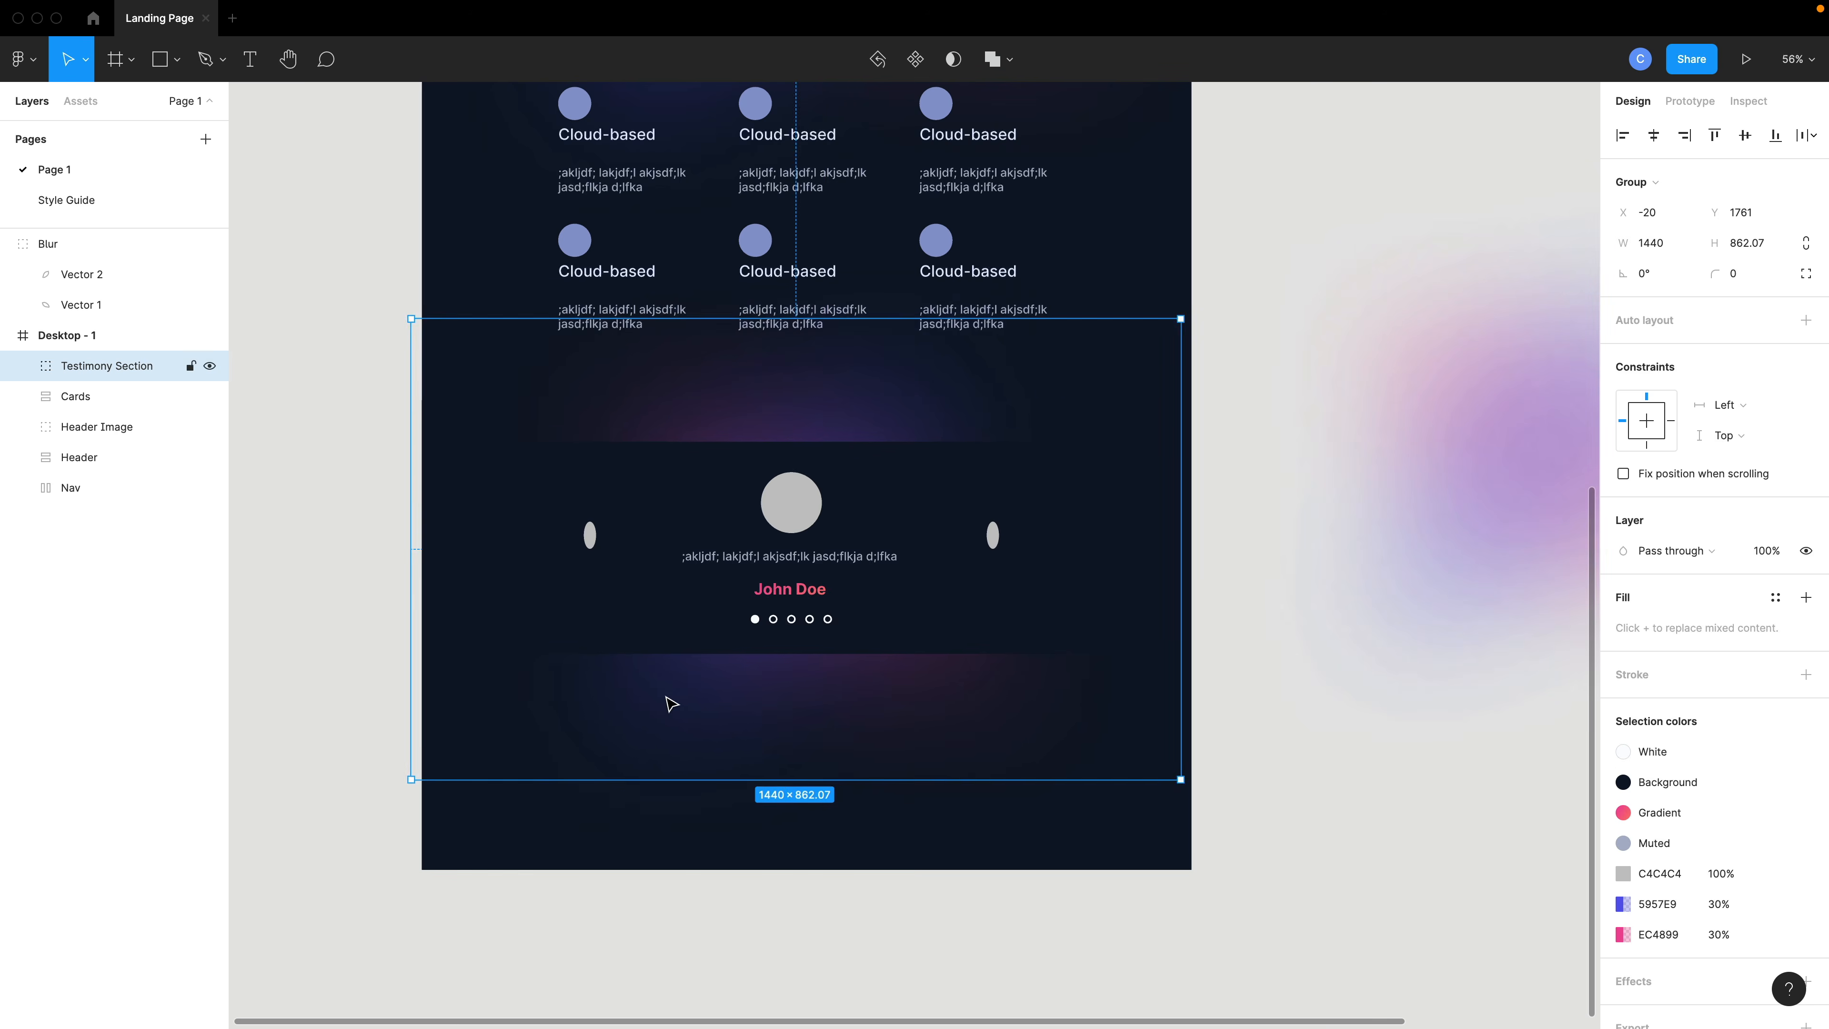
pyautogui.moveTo(670, 703); pyautogui.dragTo(695, 706)
pyautogui.scroll(-5, 695, 706)
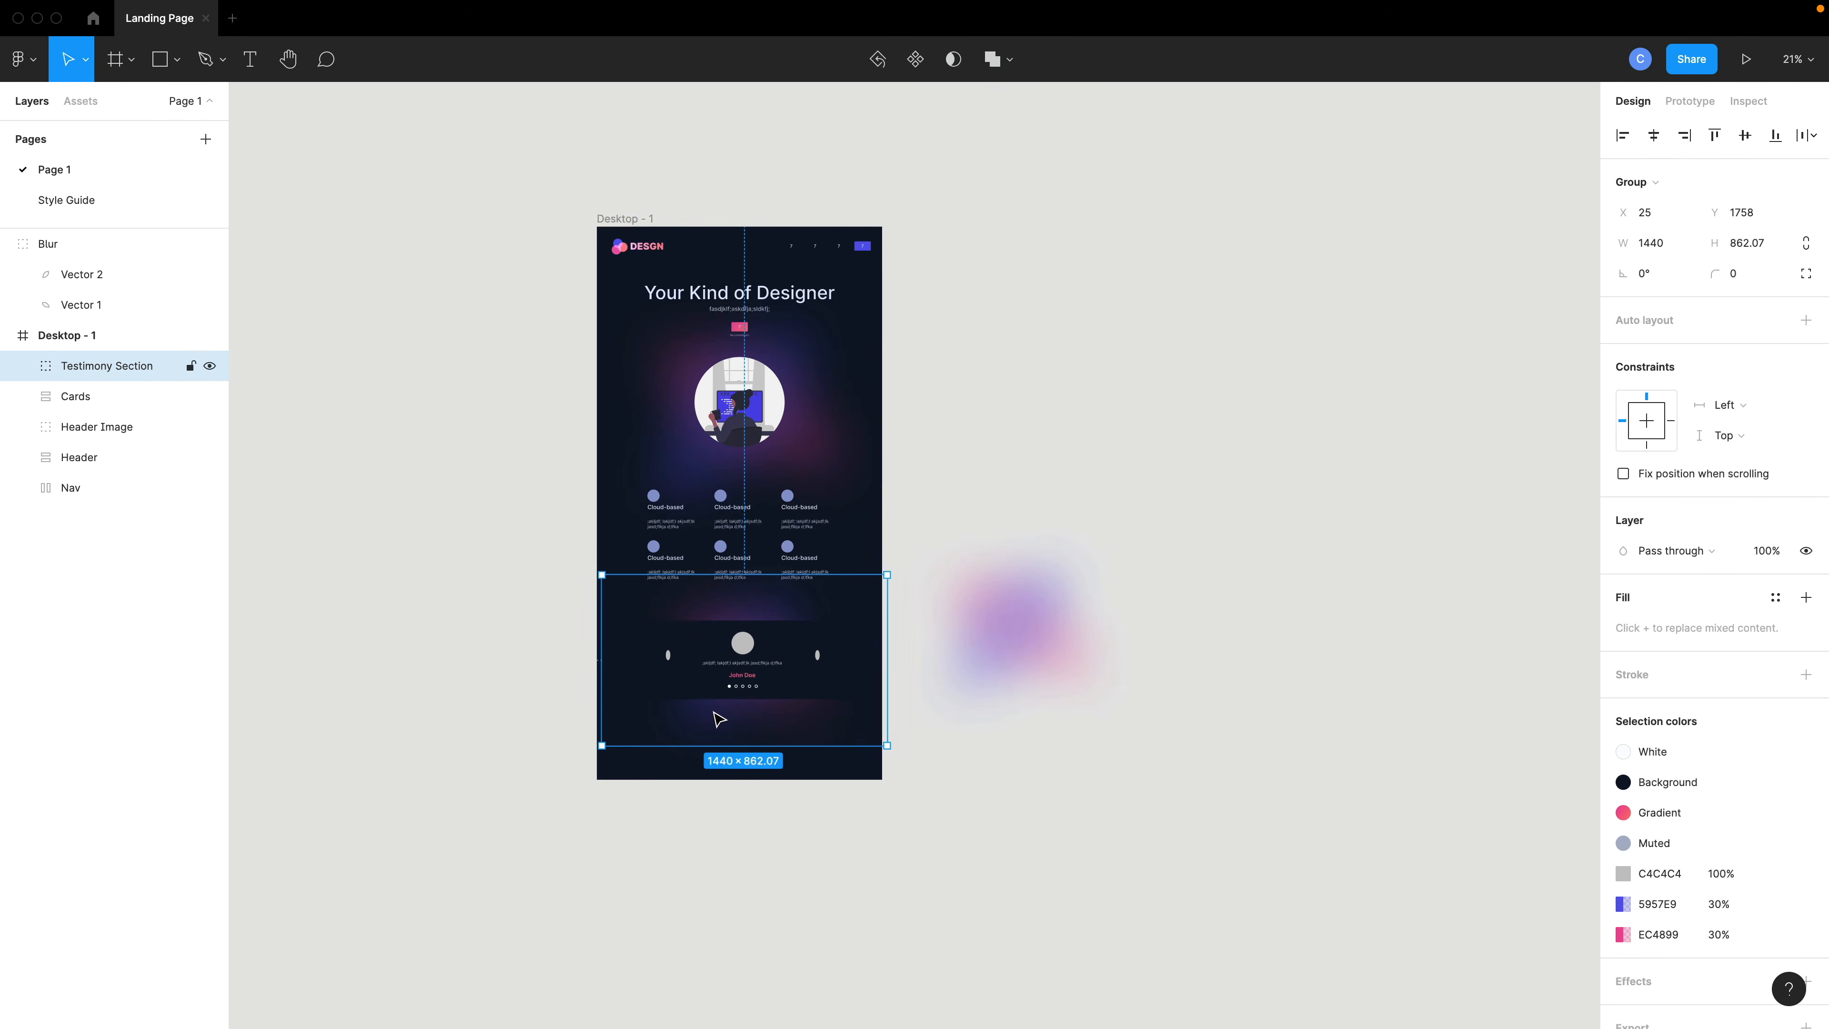
pyautogui.moveTo(720, 723); pyautogui.dragTo(714, 722)
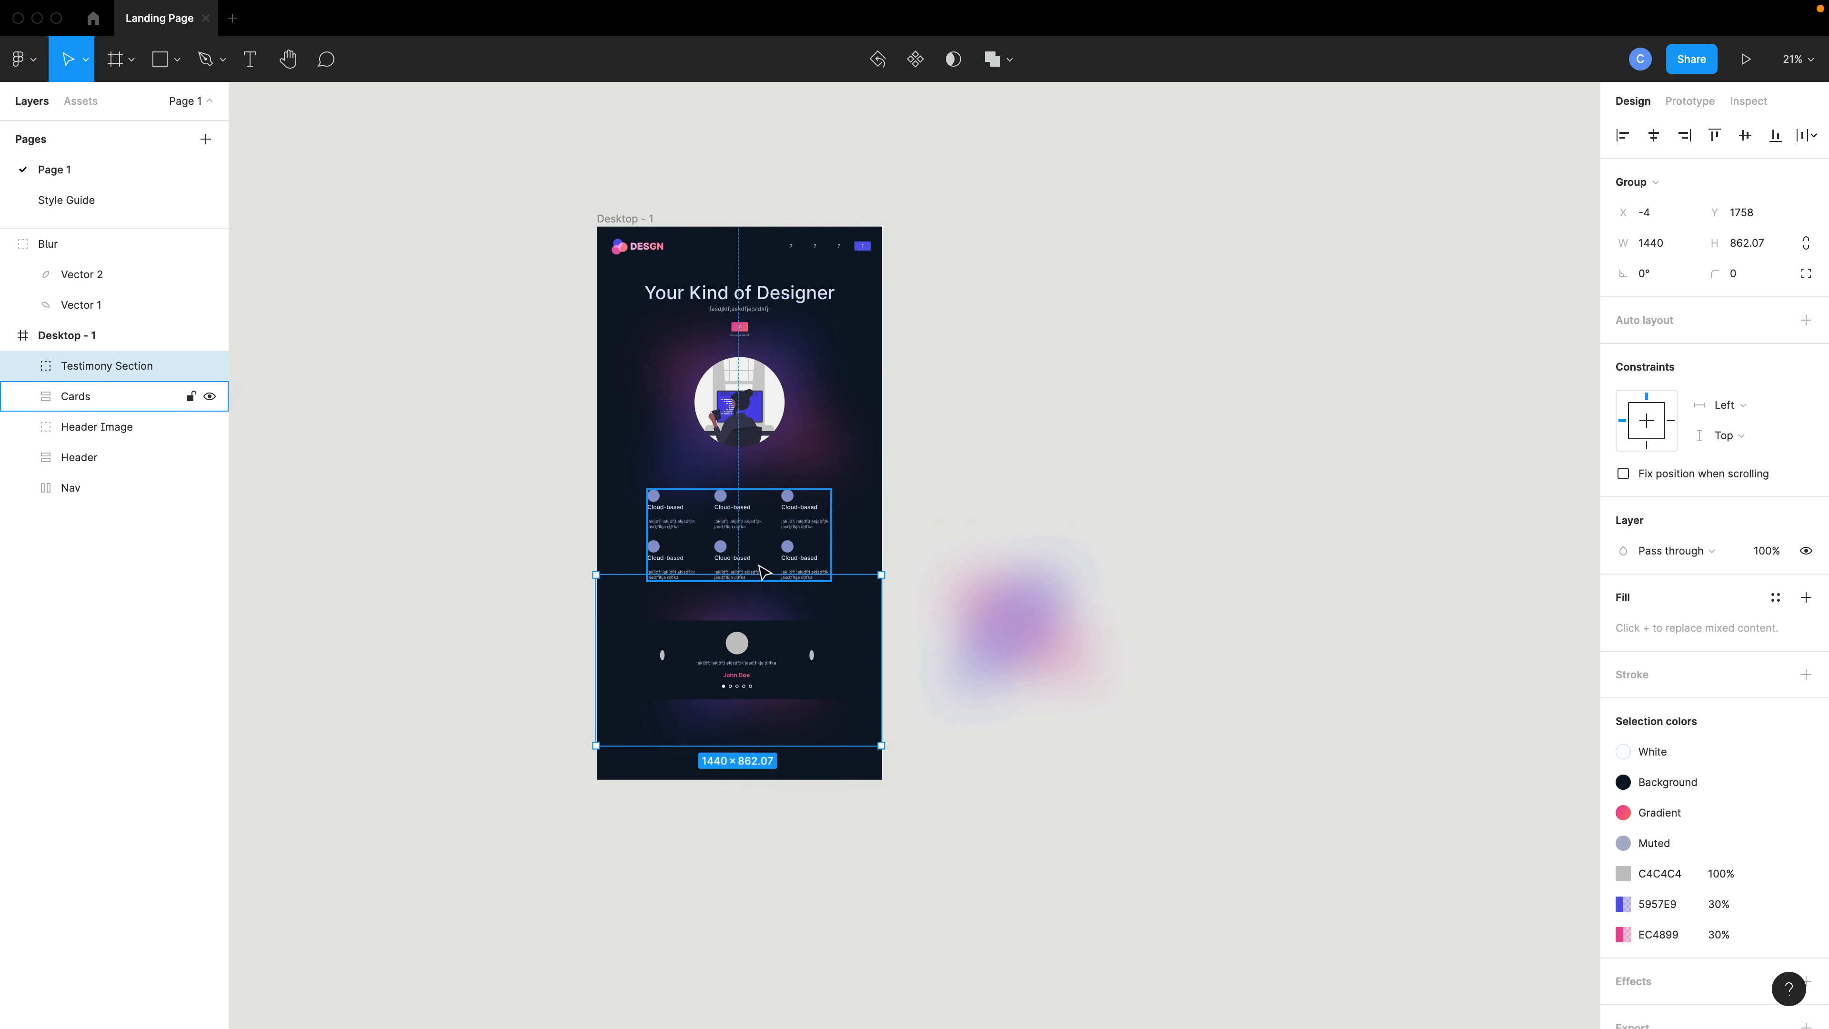
# - Extend the Desktop - 1 frame's height to about 5012
pyautogui.click(79, 339)
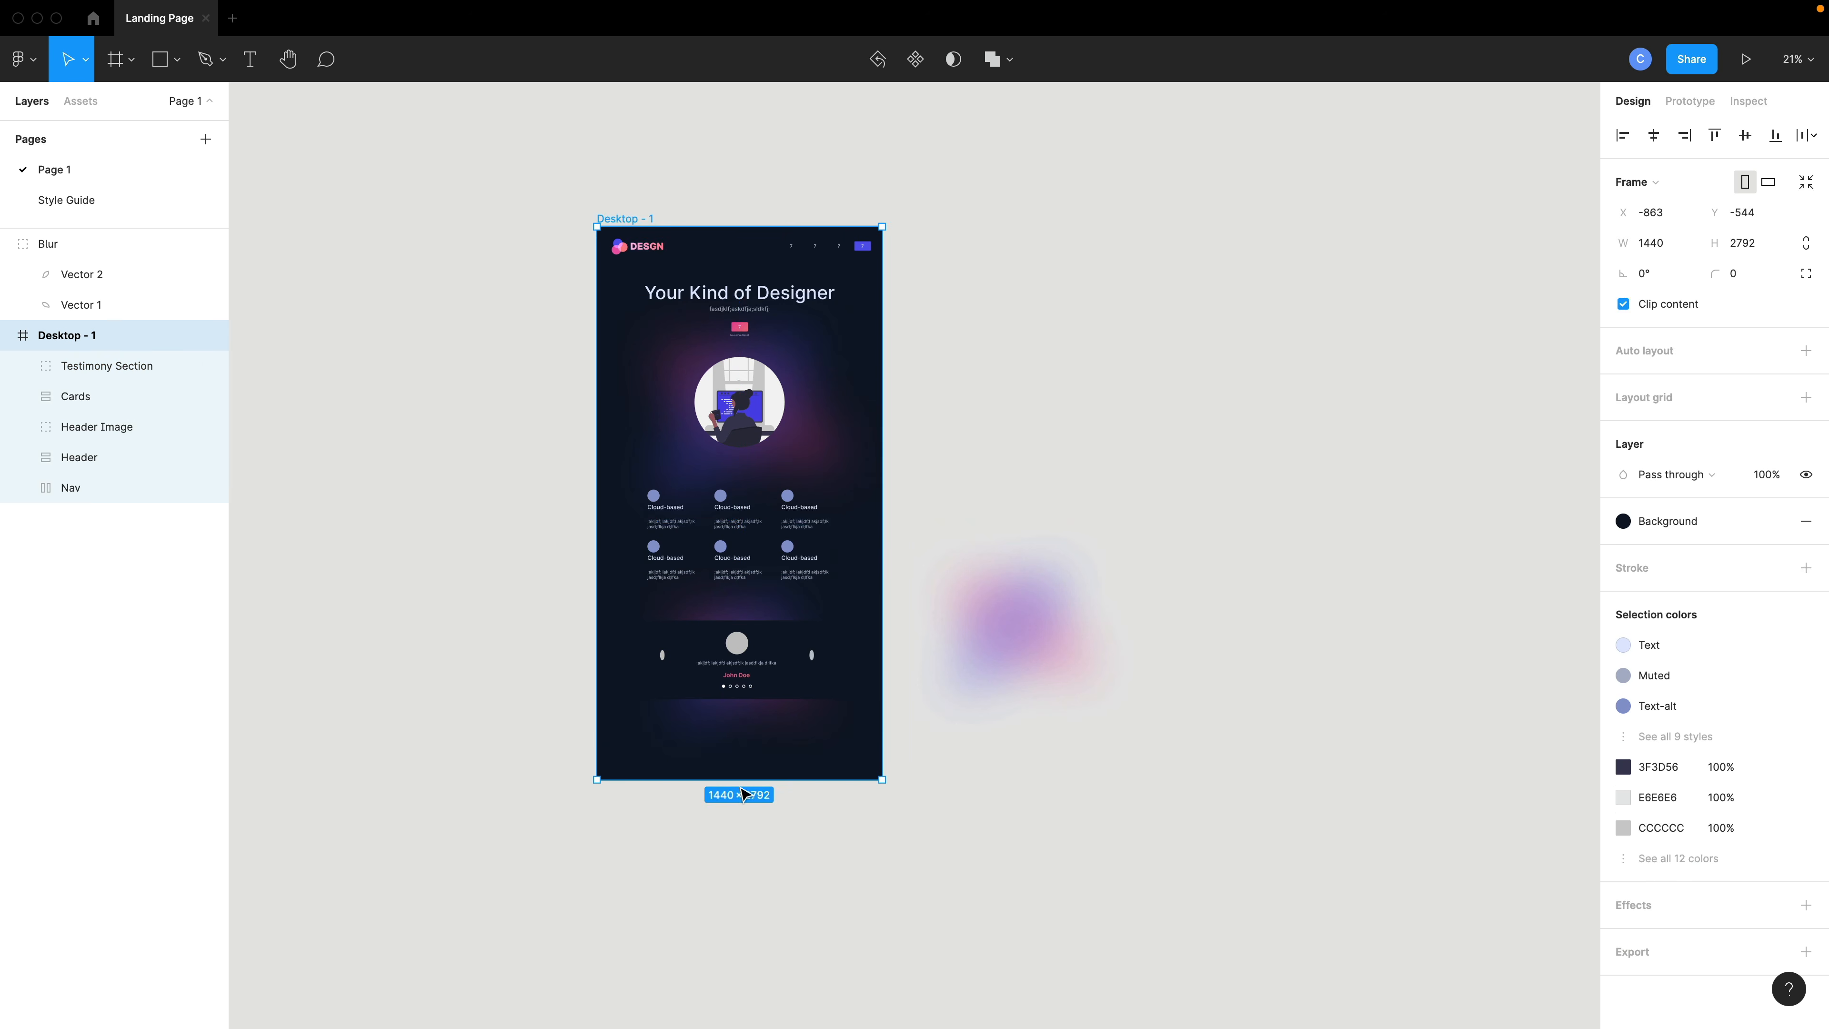
pyautogui.moveTo(736, 795); pyautogui.dragTo(780, 1012)
# - Change the hero button's label to Contact Me
pyautogui.scroll(5, 779, 872)
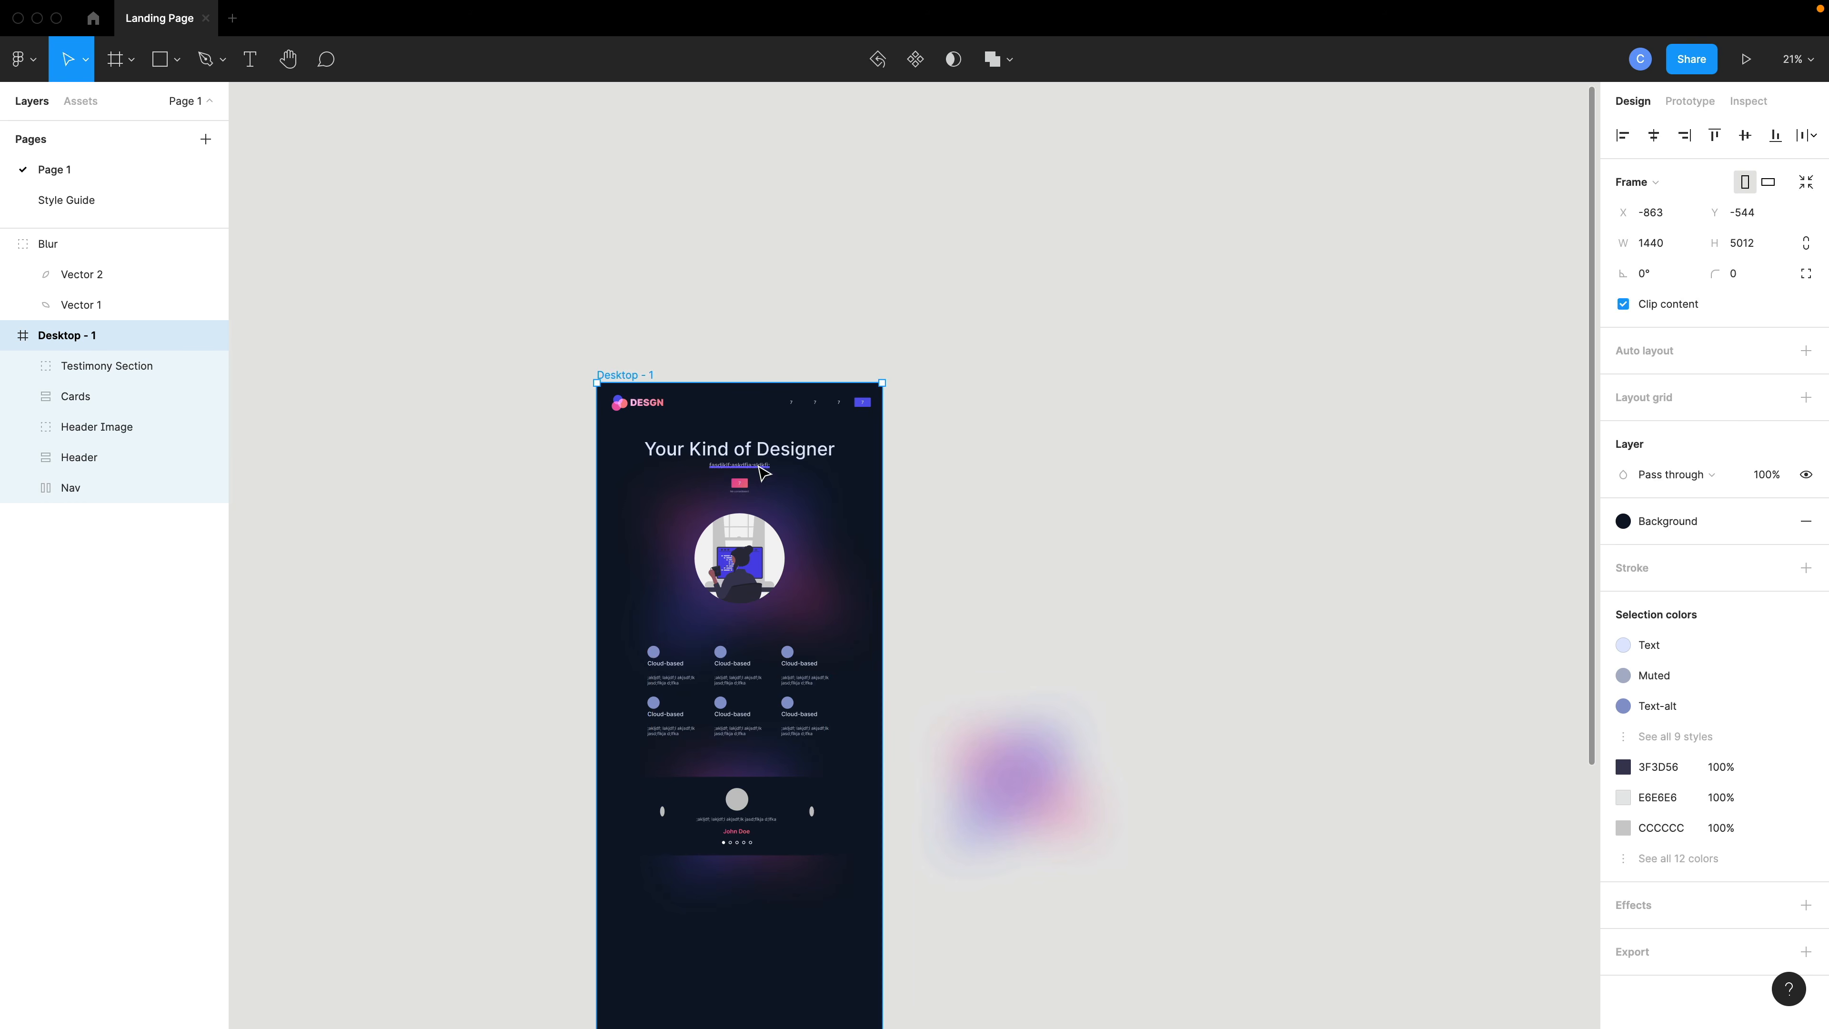
pyautogui.scroll(2, 745, 510)
pyautogui.scroll(6, 746, 510)
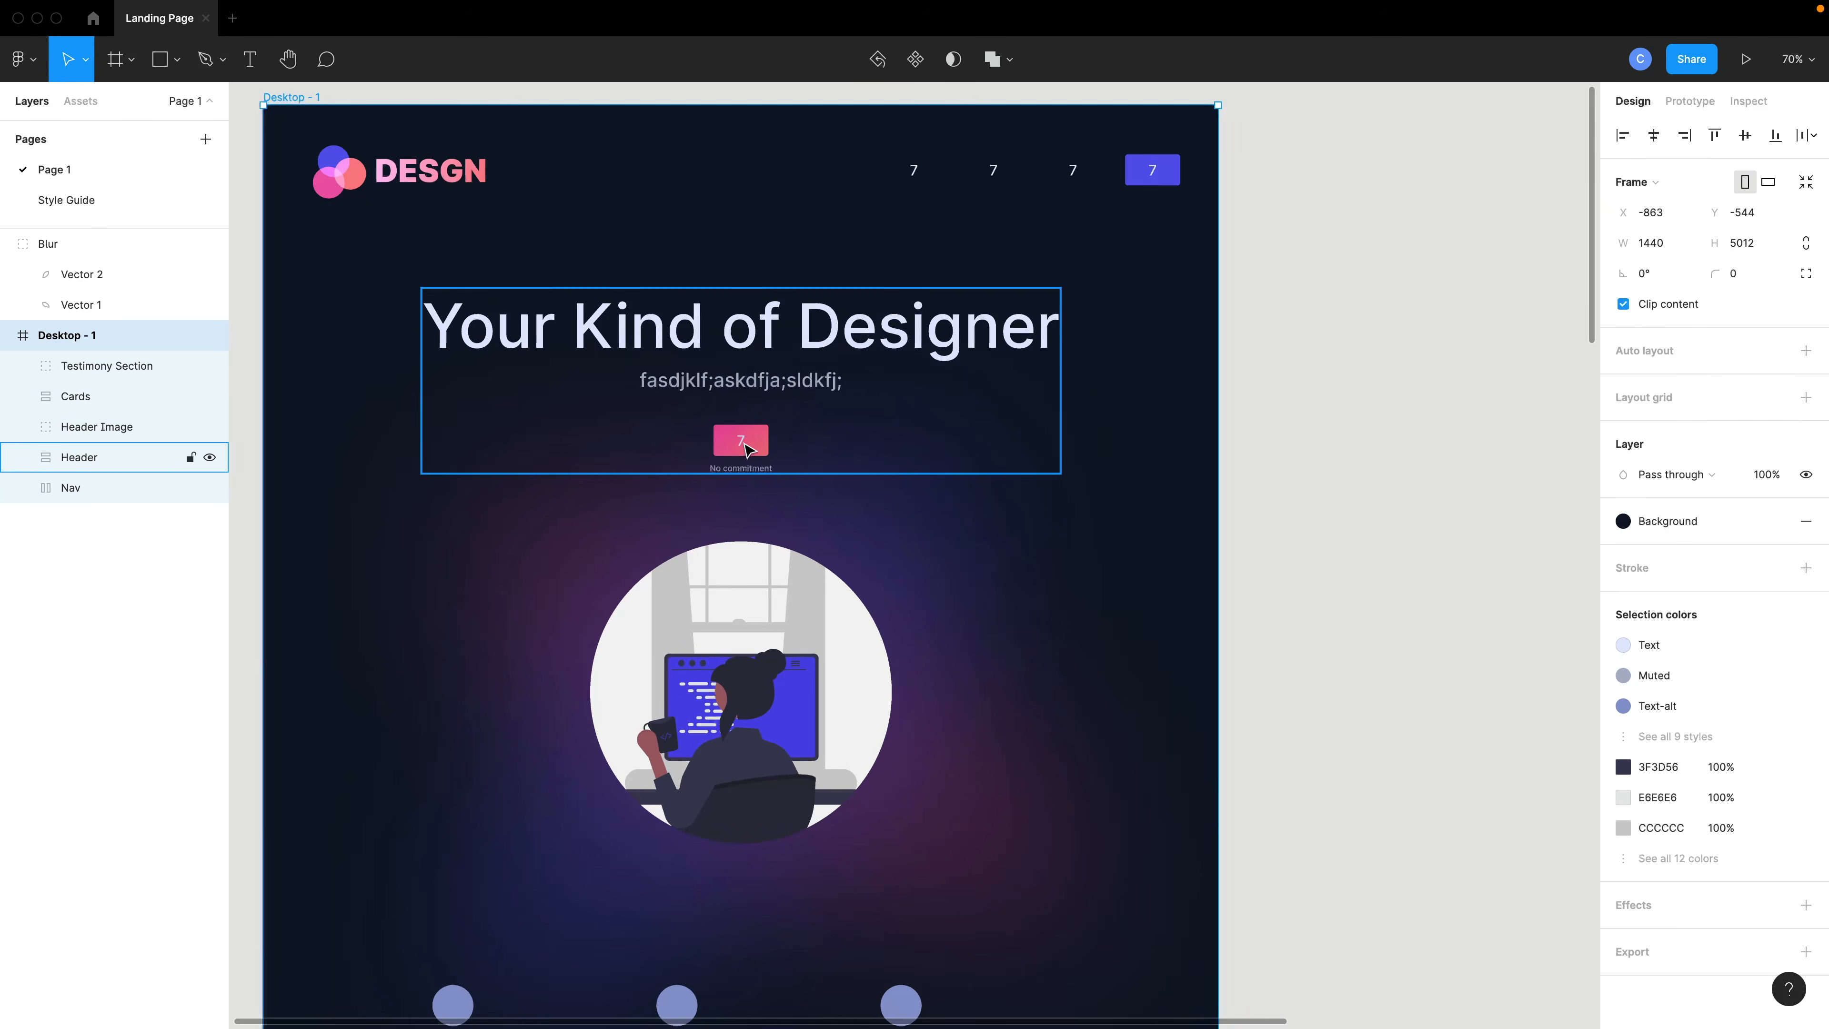
pyautogui.keyDown('super'); pyautogui.click(742, 441); pyautogui.keyUp('super')
pyautogui.doubleClick(741, 443)
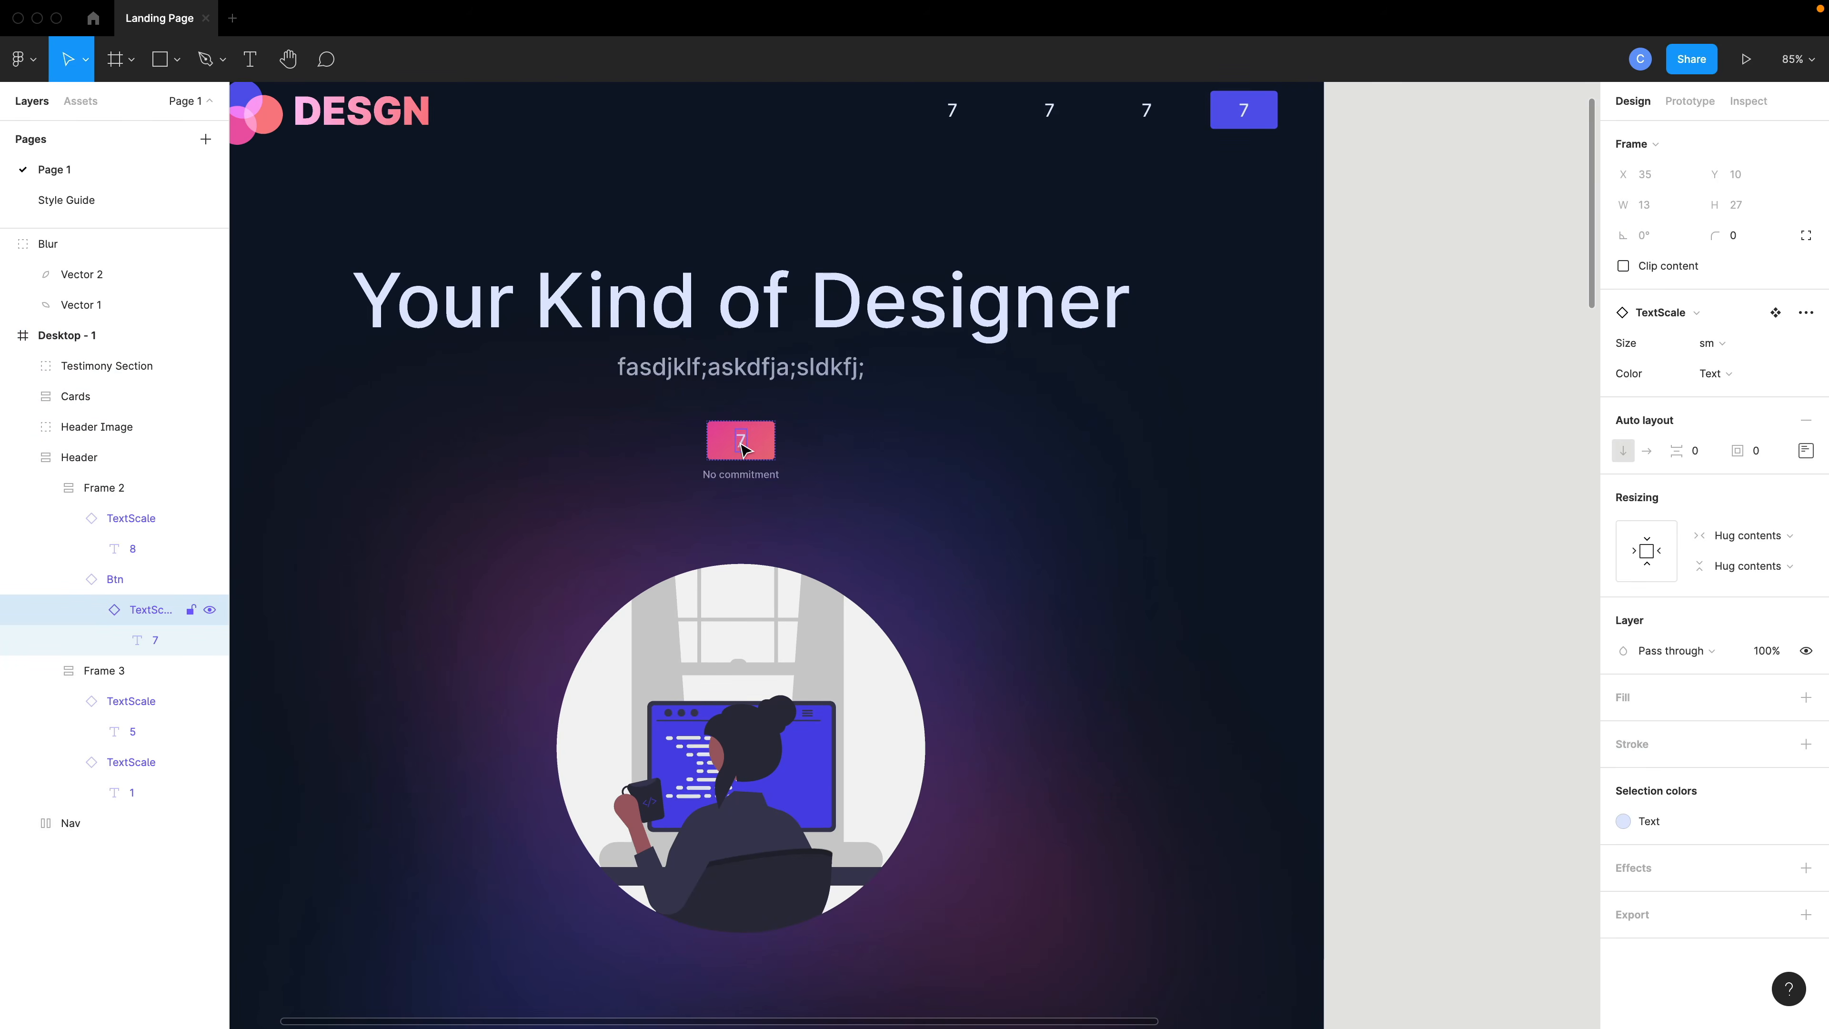
pyautogui.doubleClick(740, 444)
pyautogui.doubleClick(742, 441)
pyautogui.scroll(2, 781, 492)
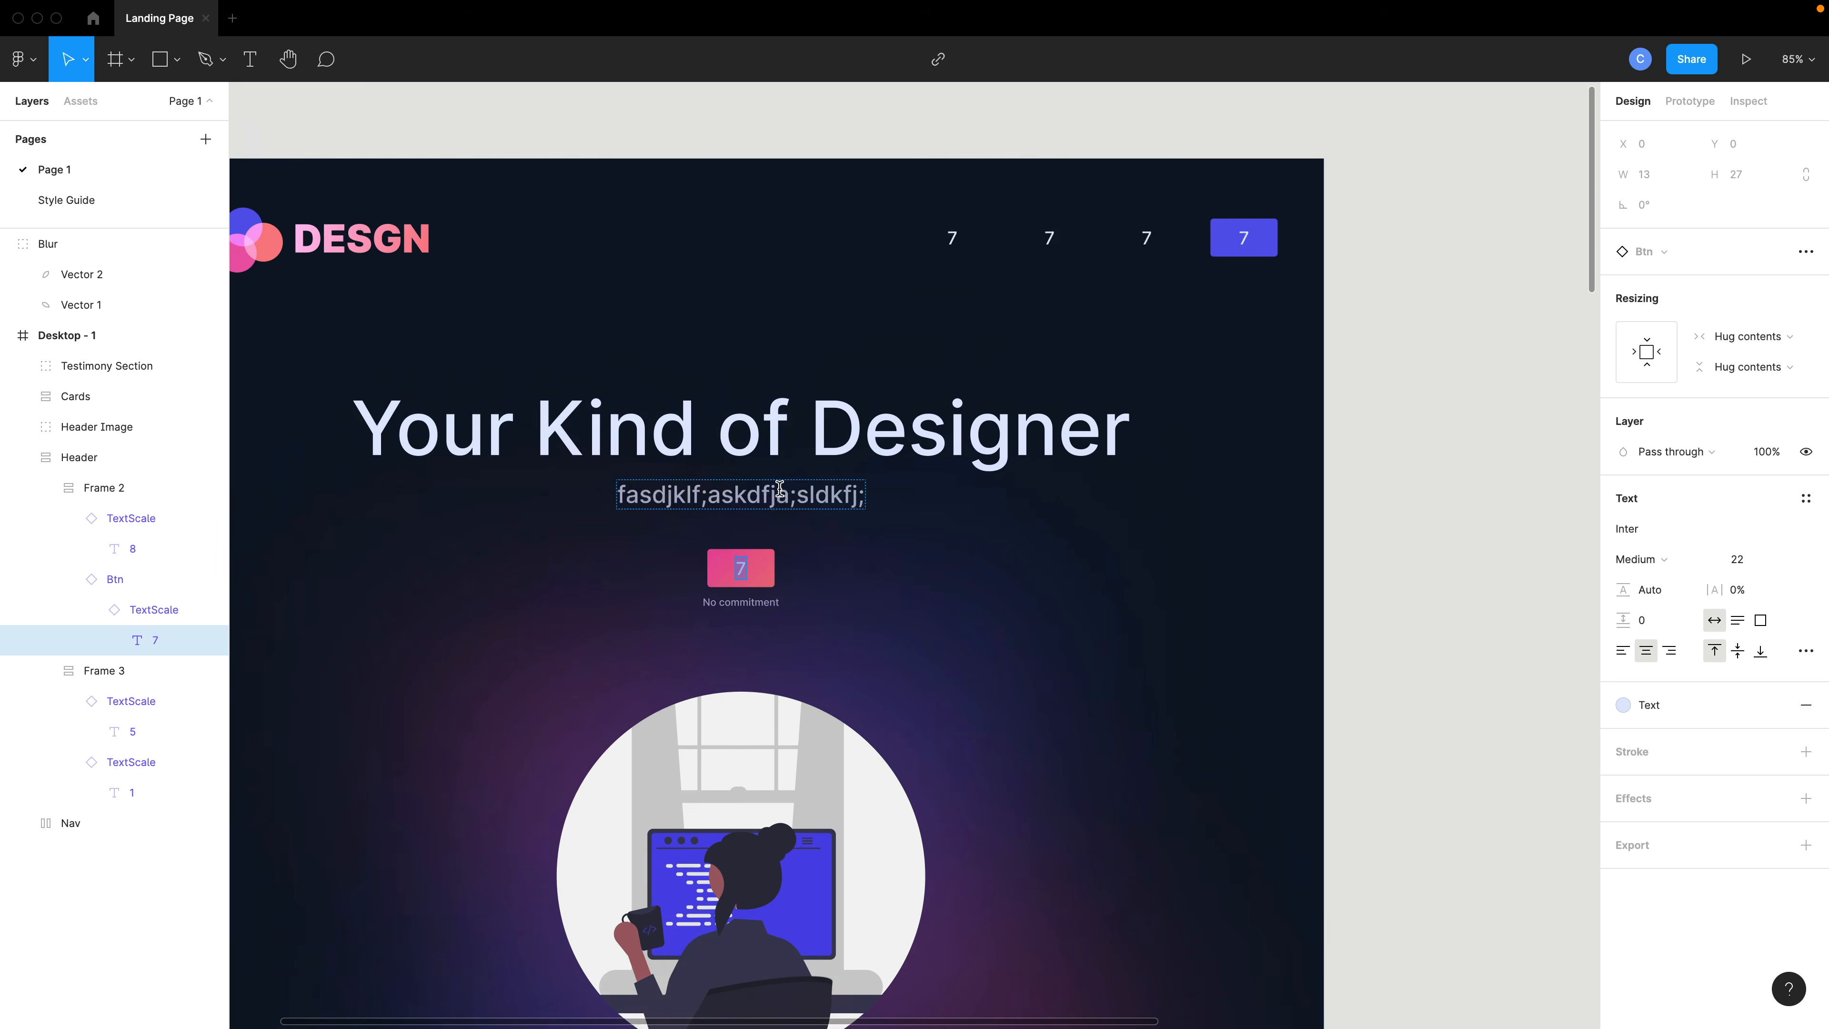
pyautogui.write('Cont')
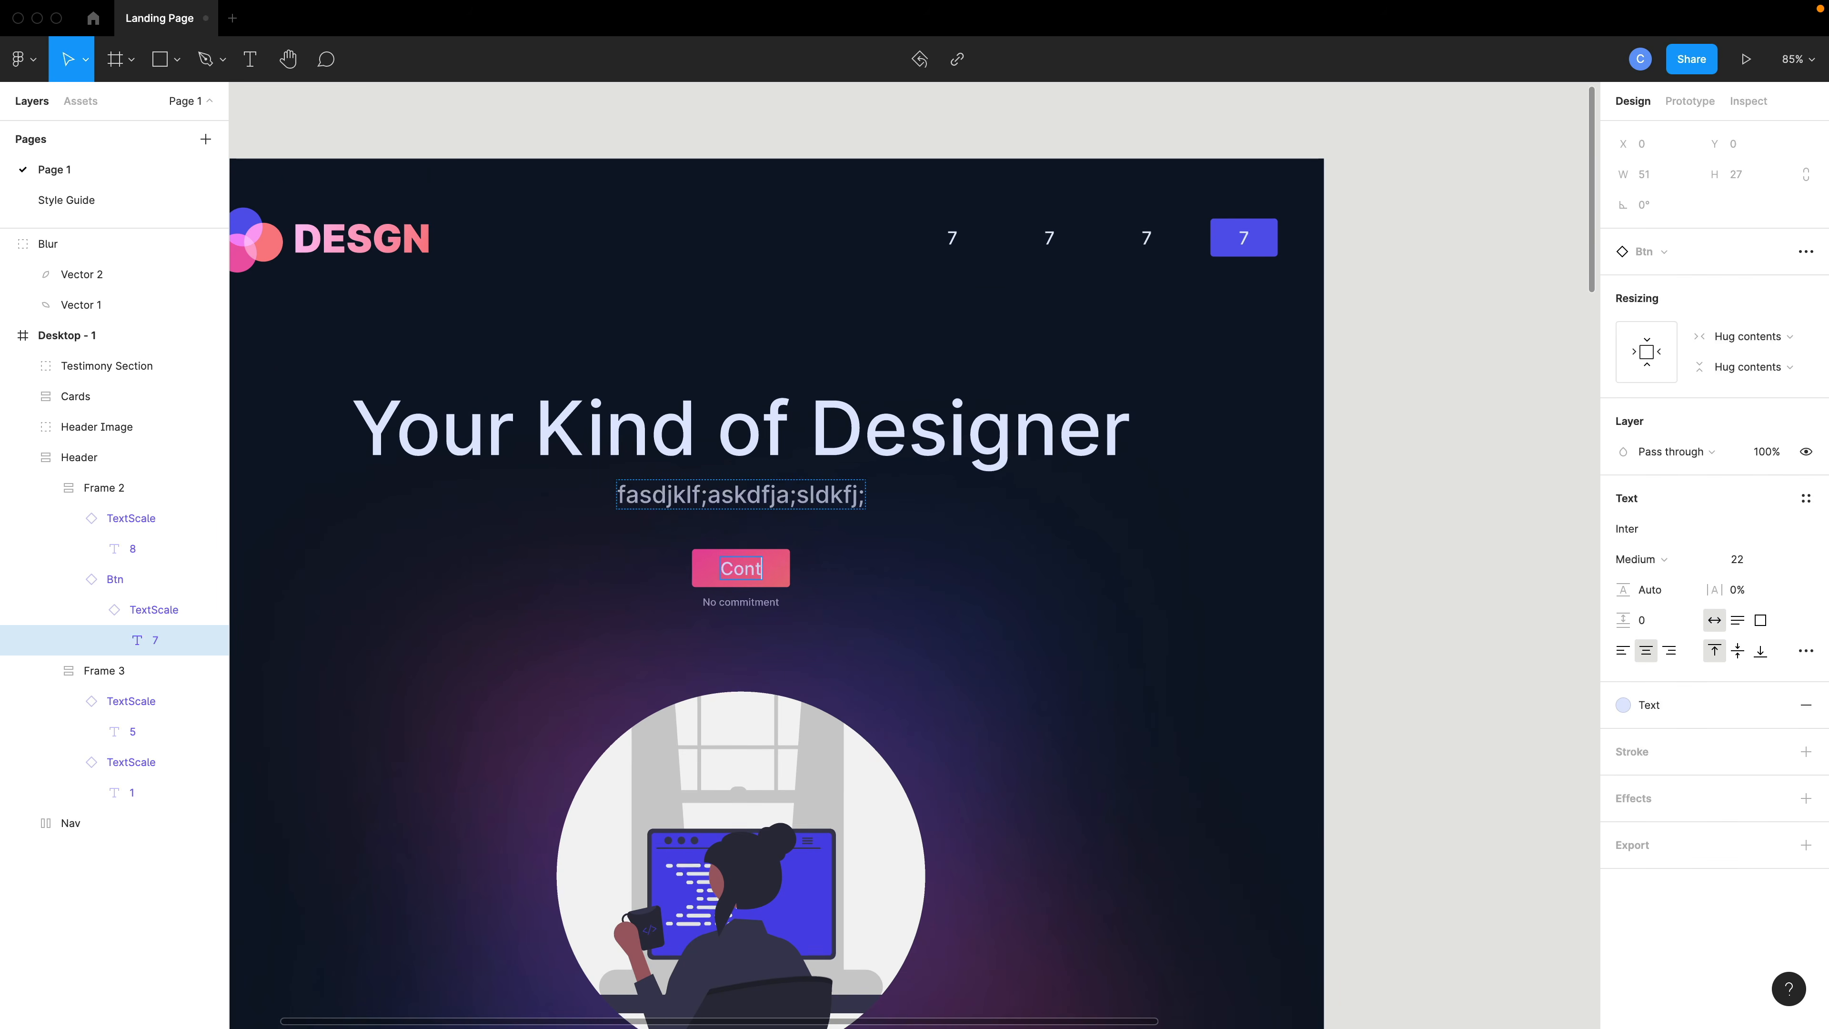
pyautogui.write('act Me')
# - Copy the Contact Me text into the last navigation button's label
pyautogui.press('super+a')
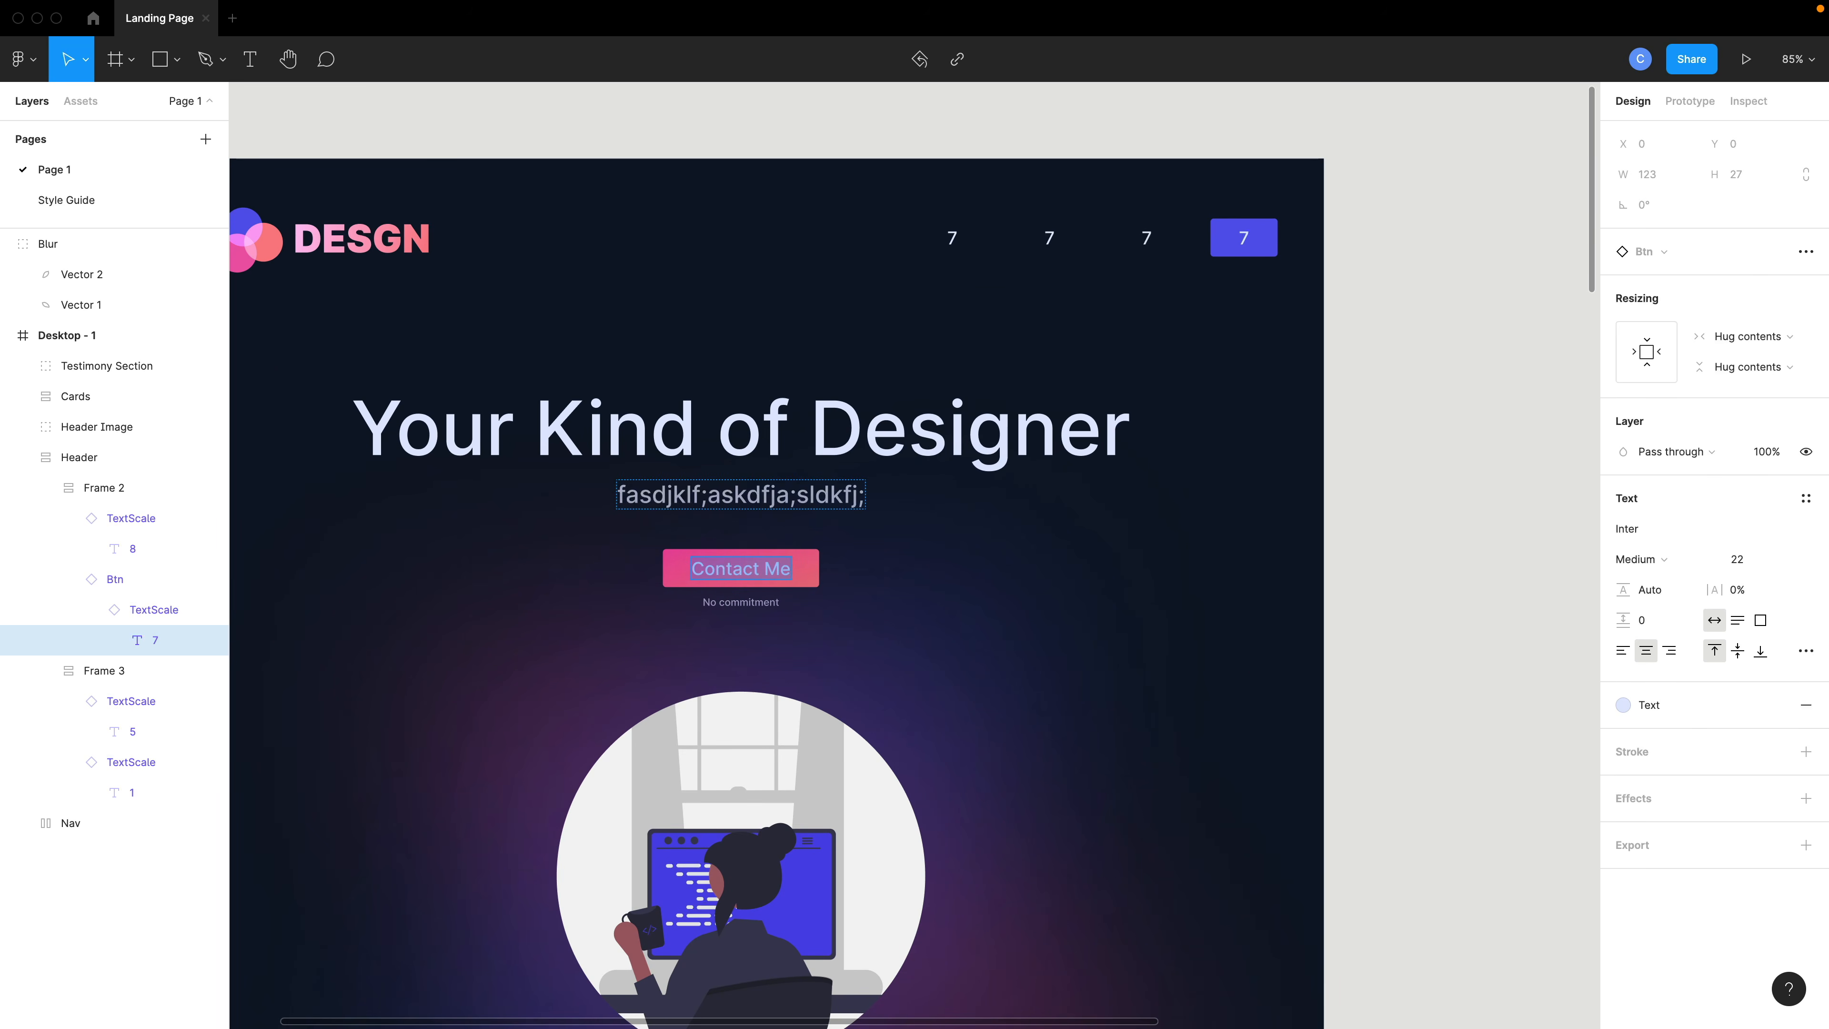
pyautogui.doubleClick(1244, 238)
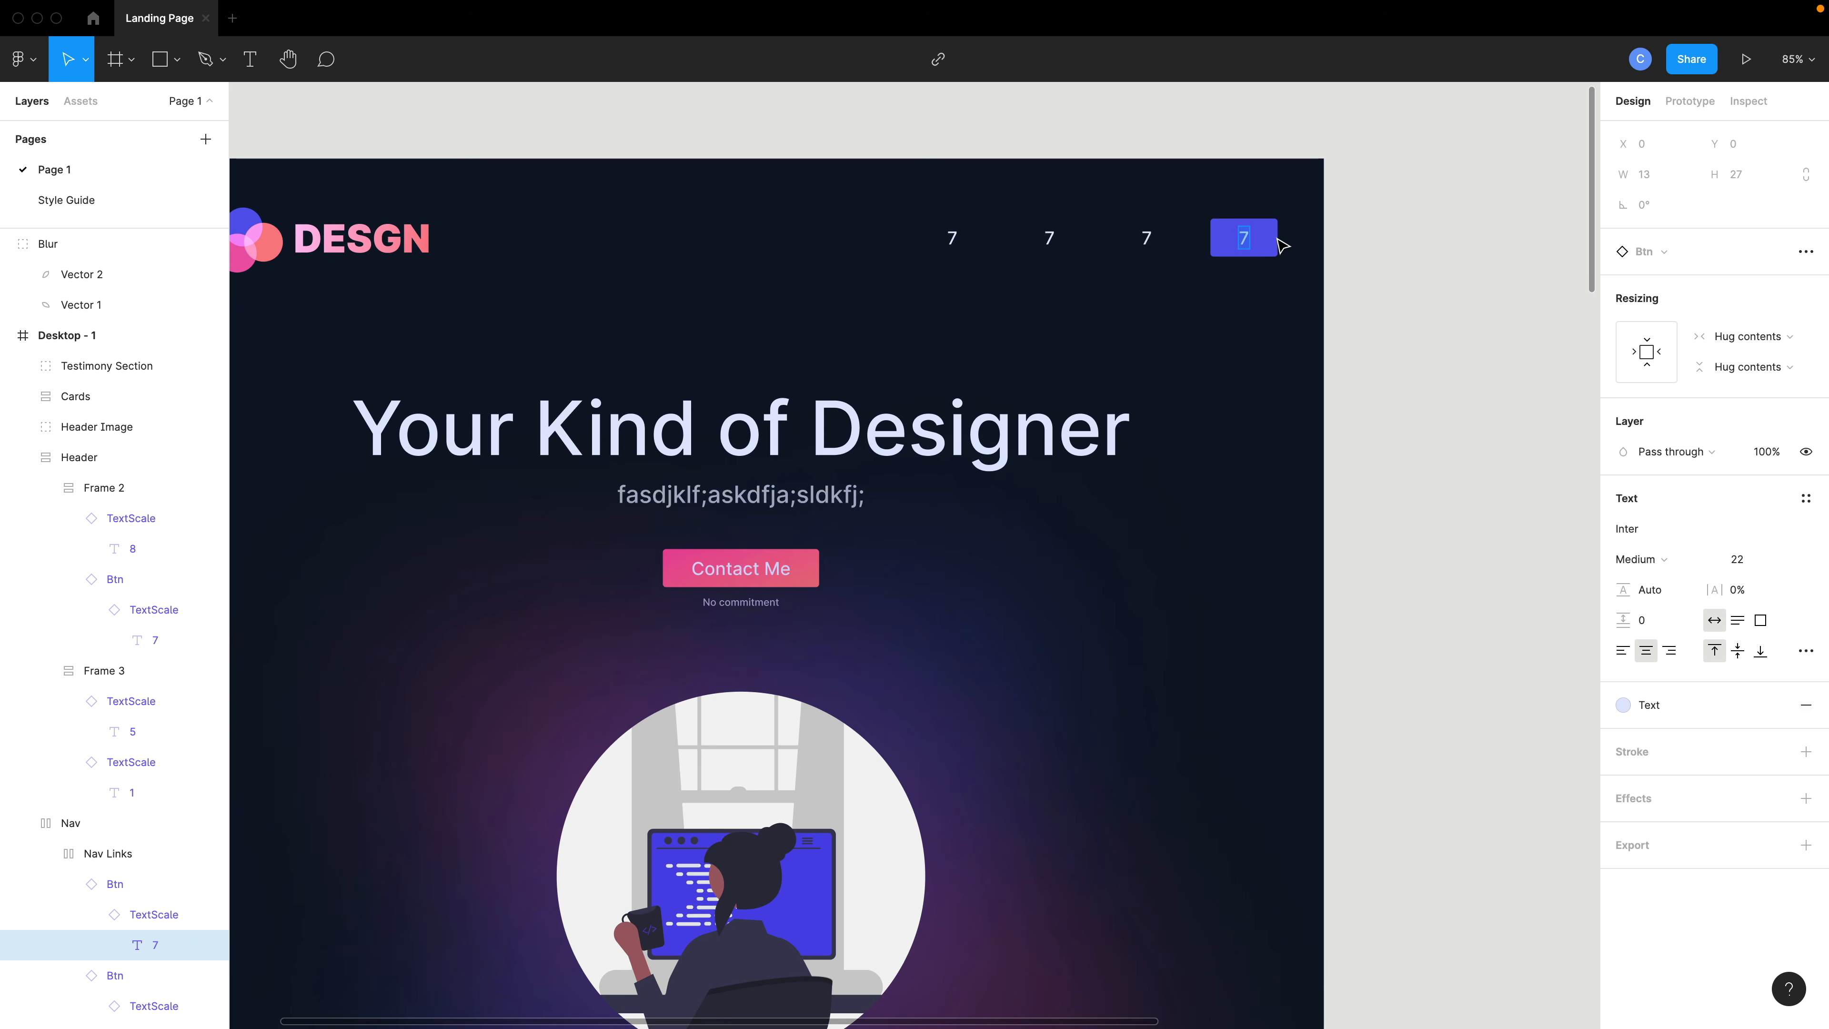
pyautogui.press('super+shift+v')
pyautogui.press('Return')
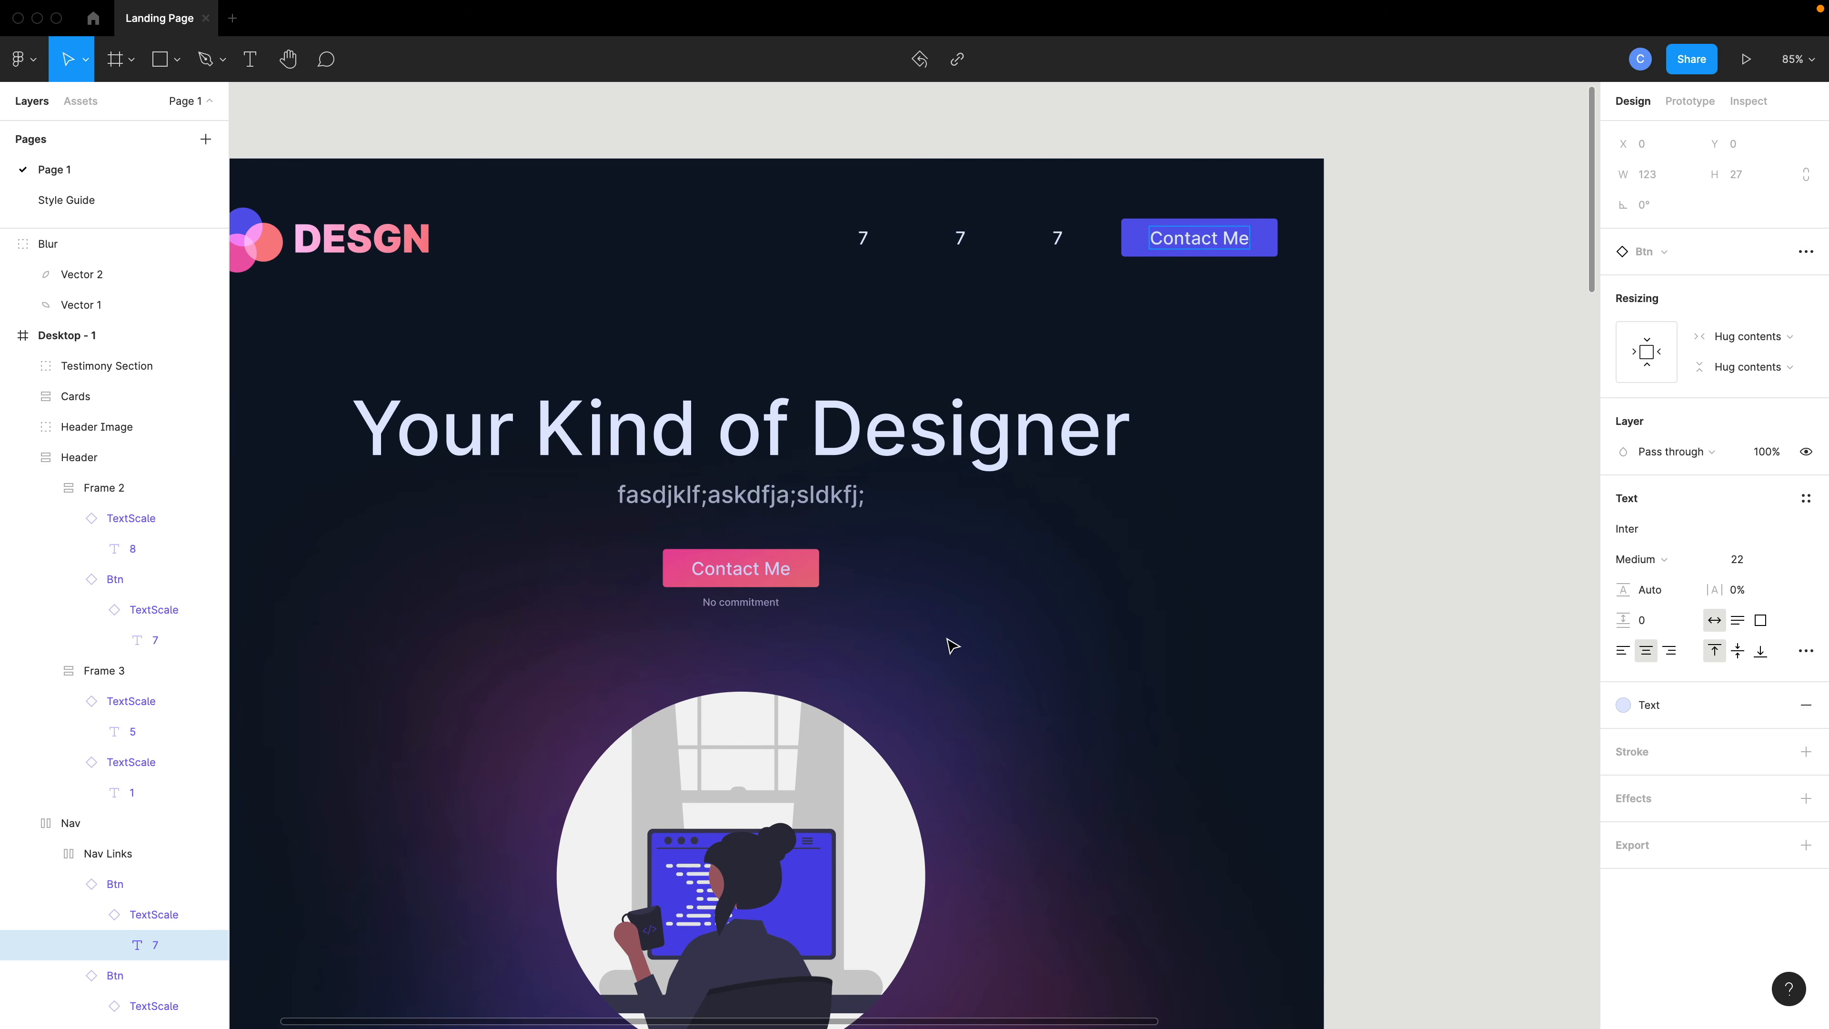
pyautogui.press('Escape')
# - Scroll through the design to review the hero, cards and testimonial sections
pyautogui.scroll(-2, 952, 645)
pyautogui.scroll(-10, 952, 646)
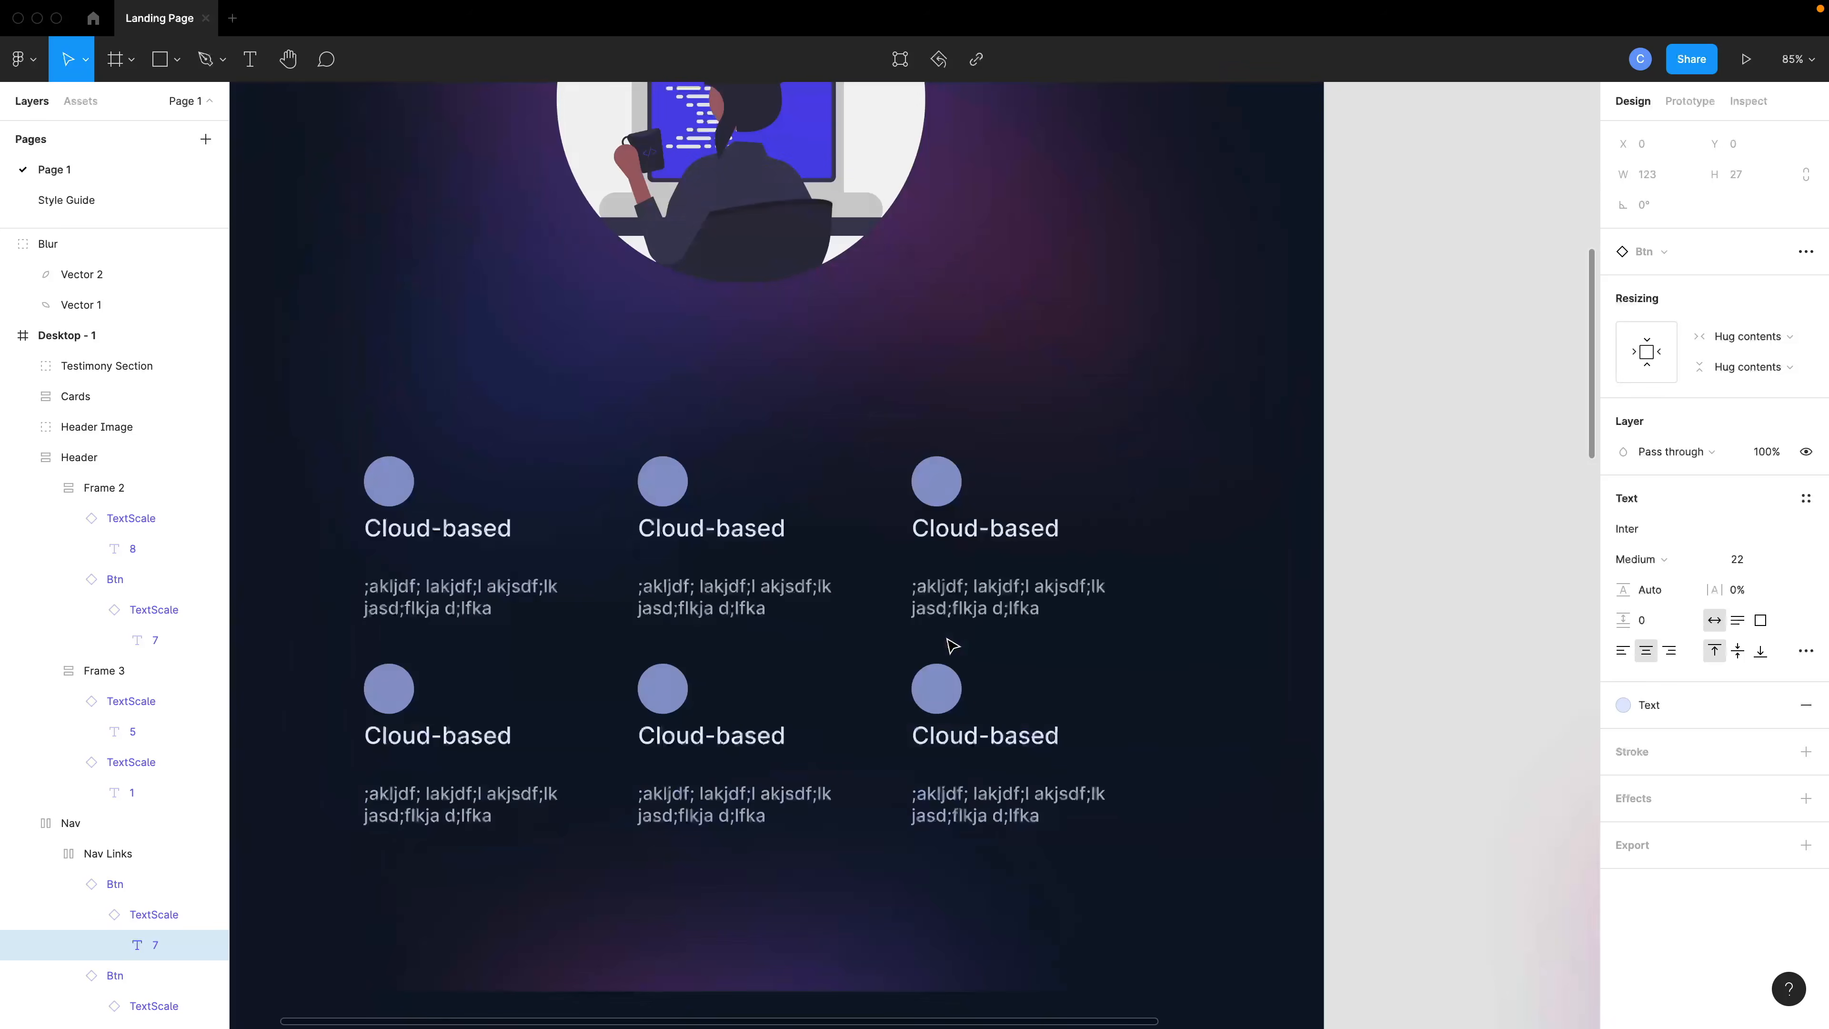
pyautogui.keyDown('ctrl'); pyautogui.scroll(-2, 952, 646); pyautogui.keyUp('ctrl')
pyautogui.scroll(-10, 953, 645)
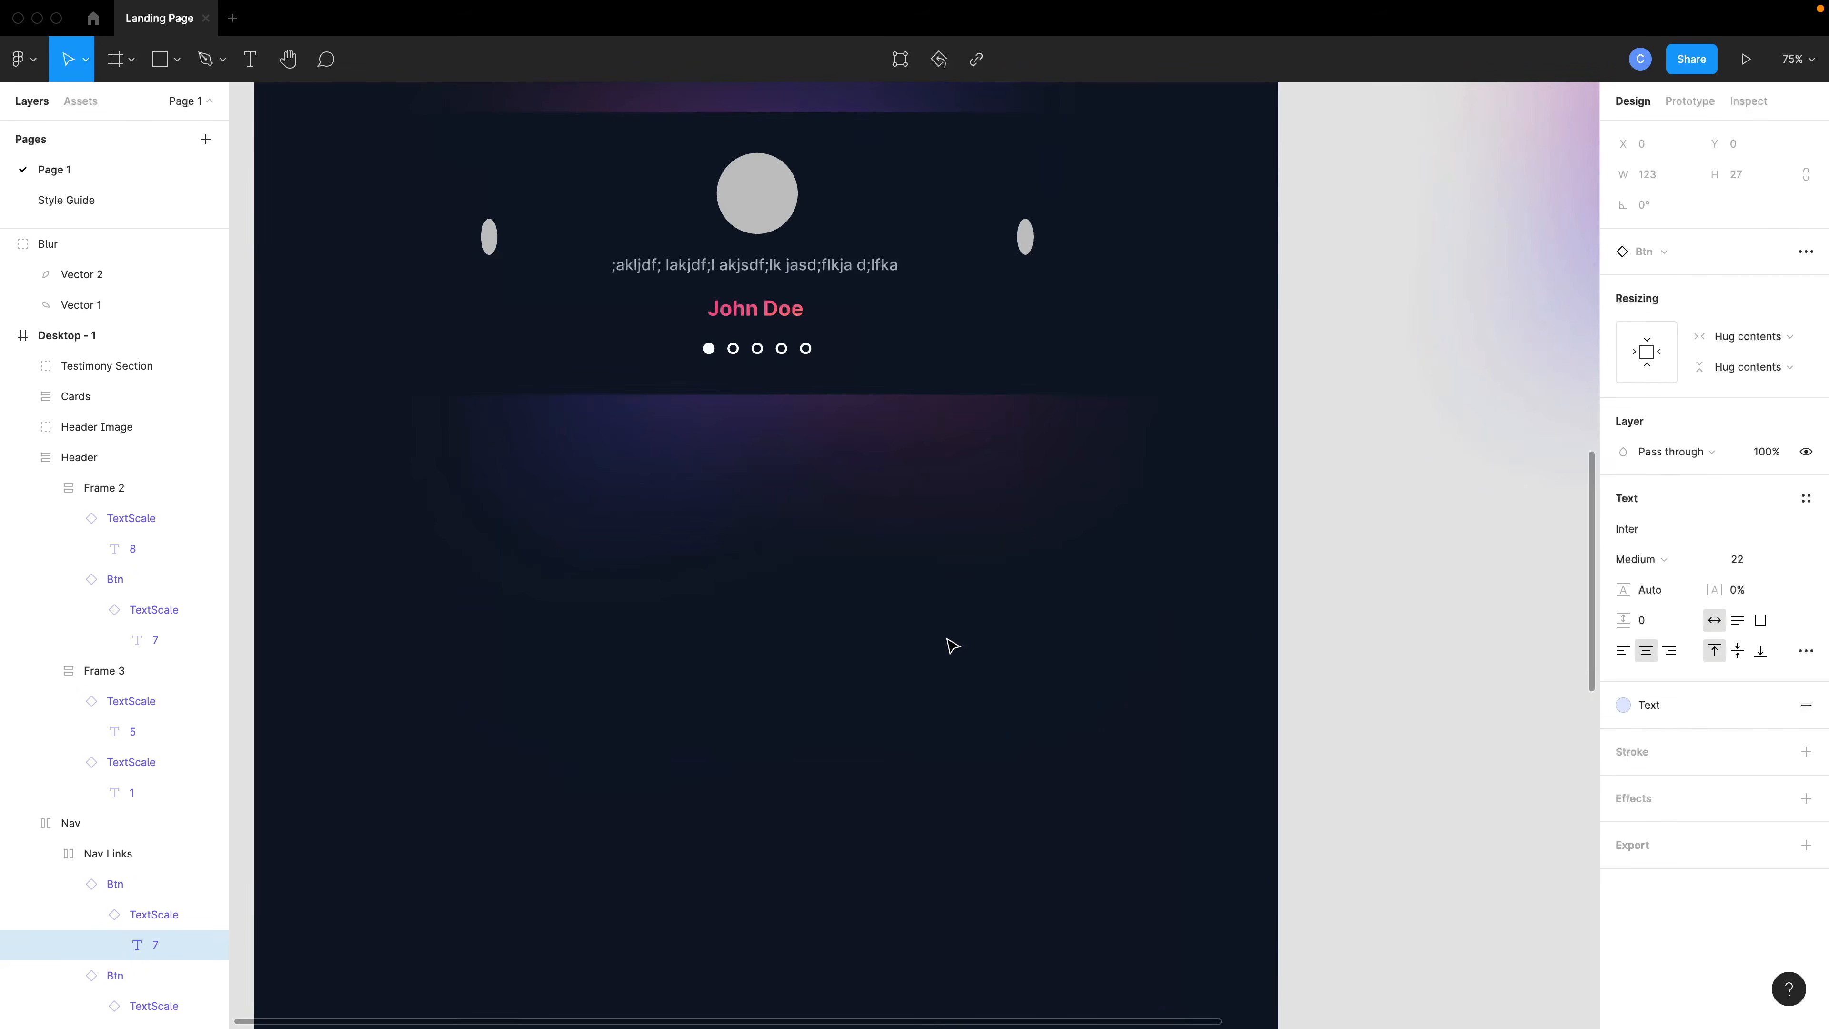
pyautogui.scroll(15, 924, 532)
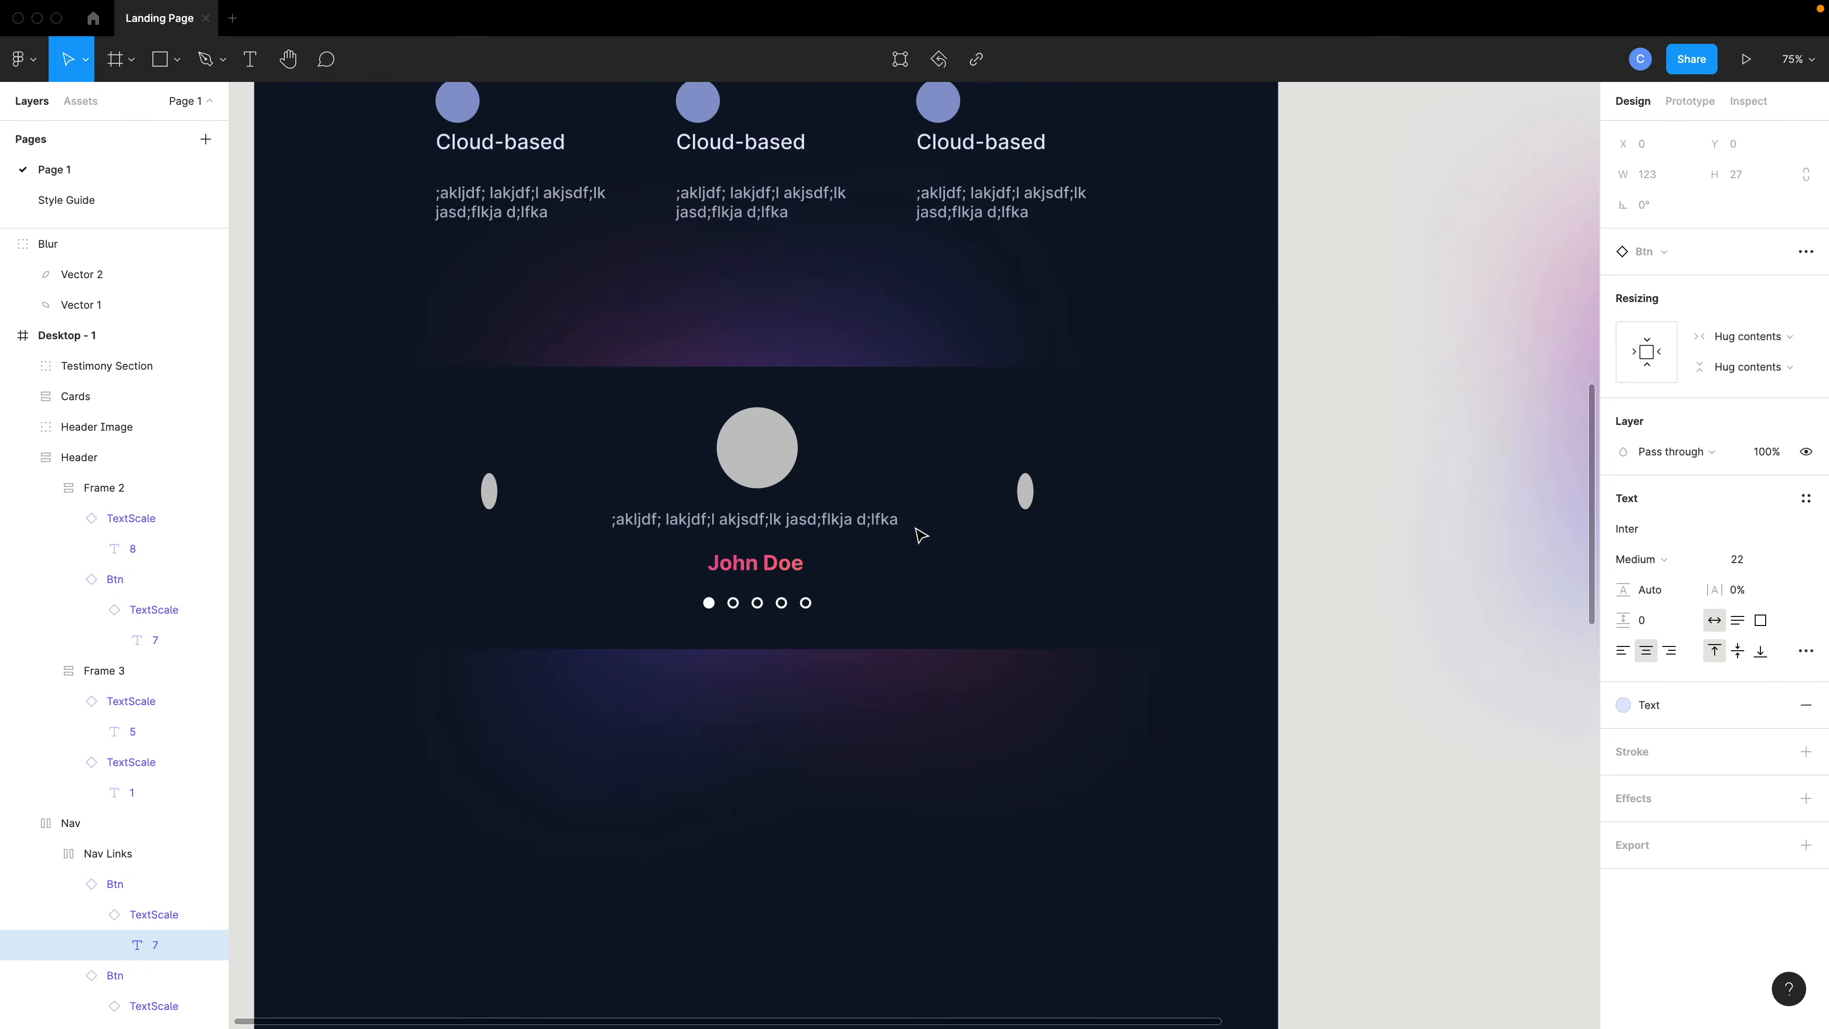
pyautogui.scroll(-6, 920, 536)
pyautogui.click(920, 536)
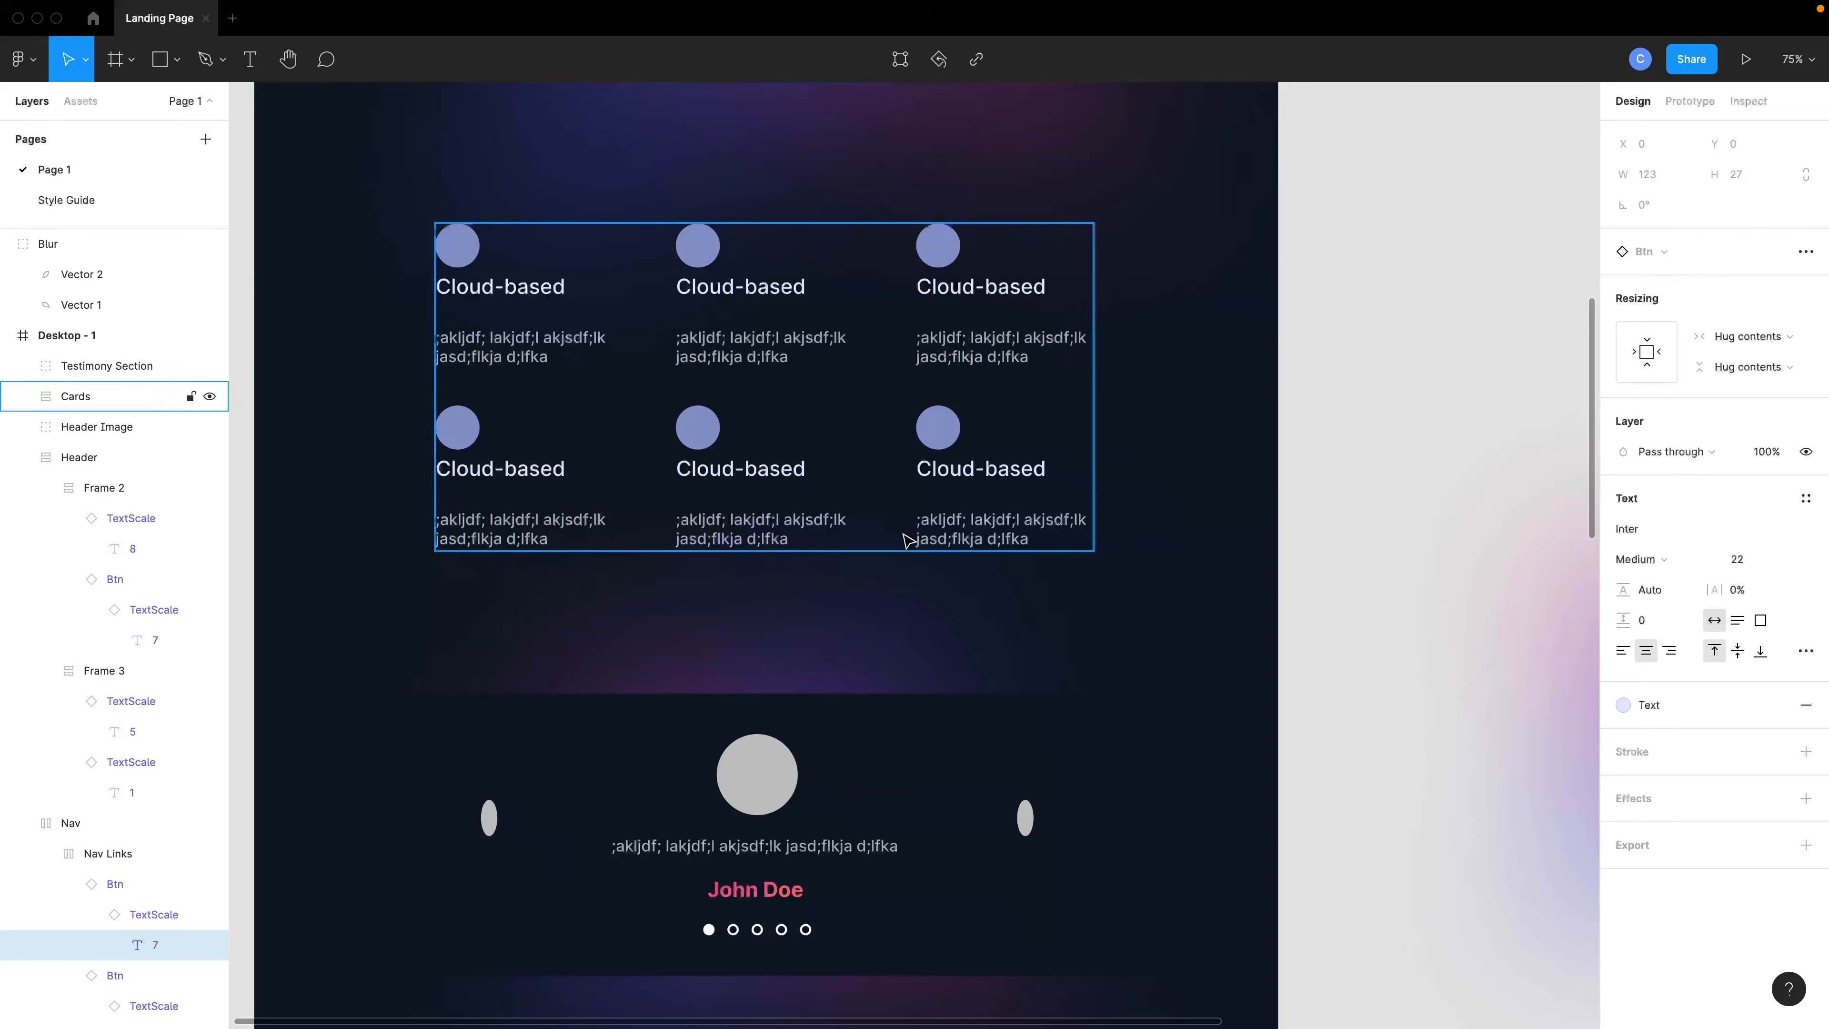
# - Switch to the browser and scroll through the reference DESGN agency site's sections
pyautogui.press('super+Tab')
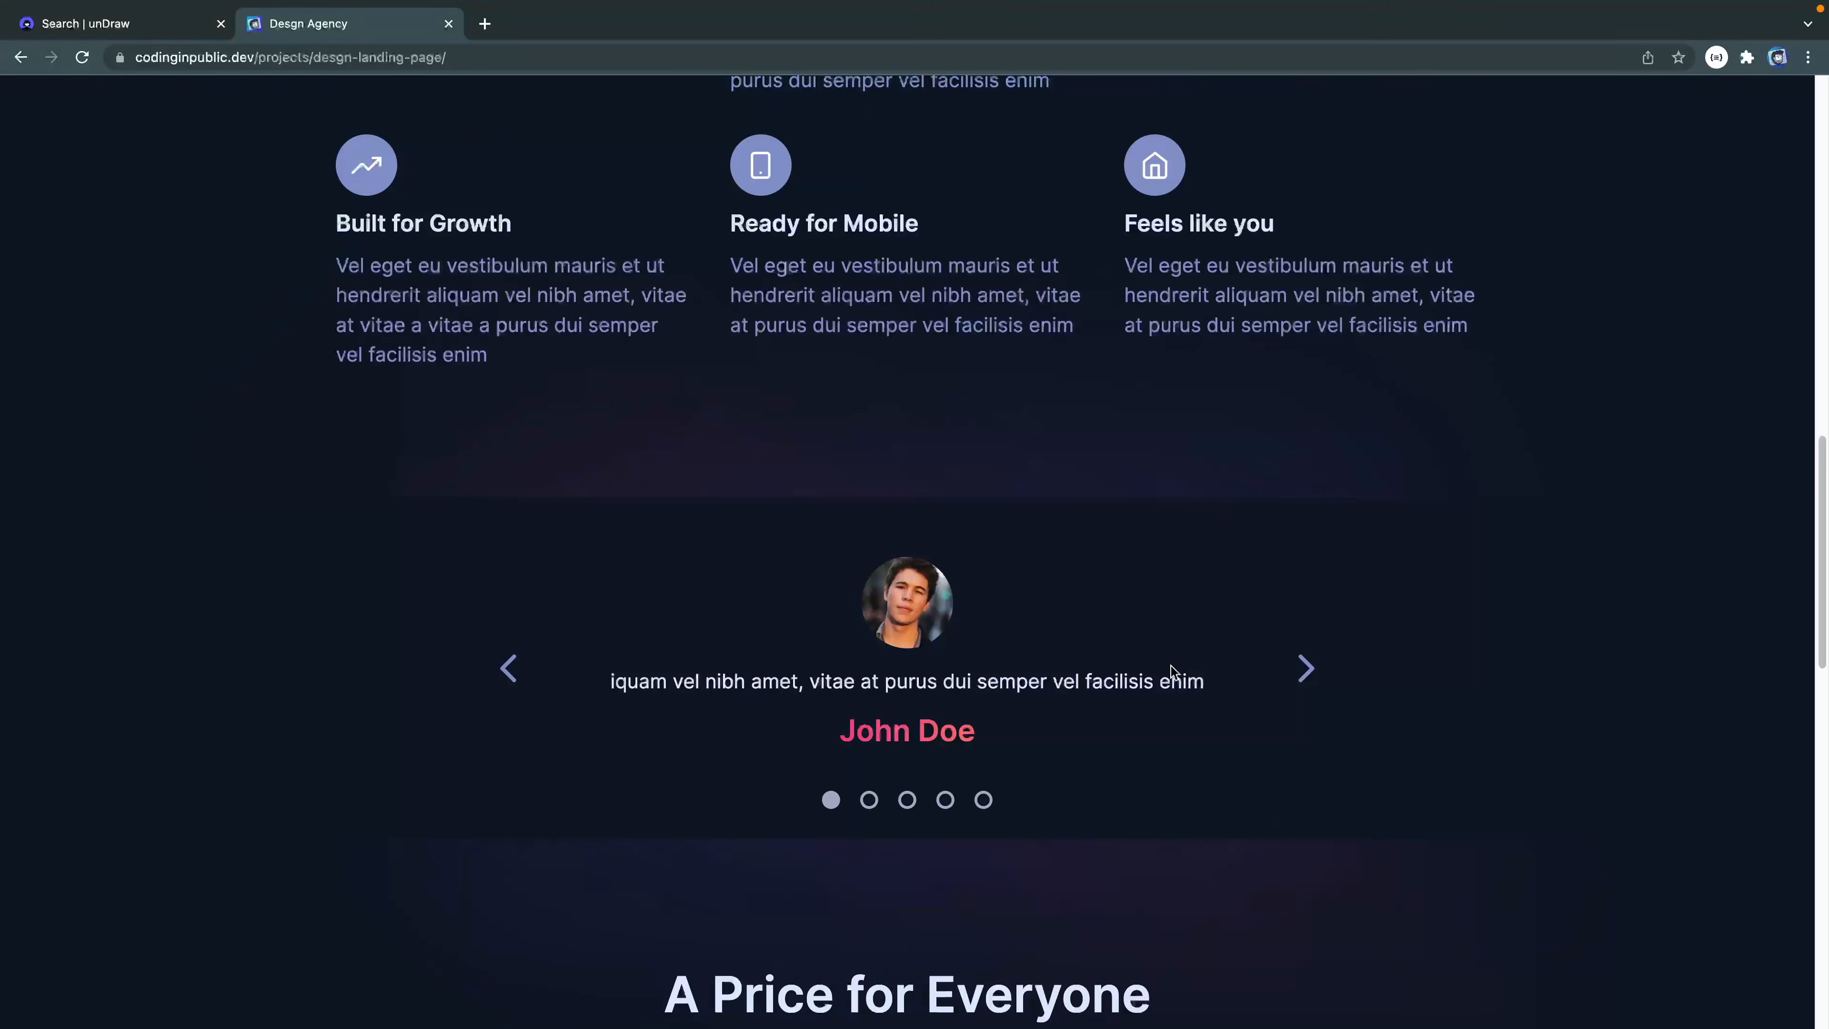
pyautogui.scroll(-6, 885, 735)
pyautogui.scroll(-4, 888, 735)
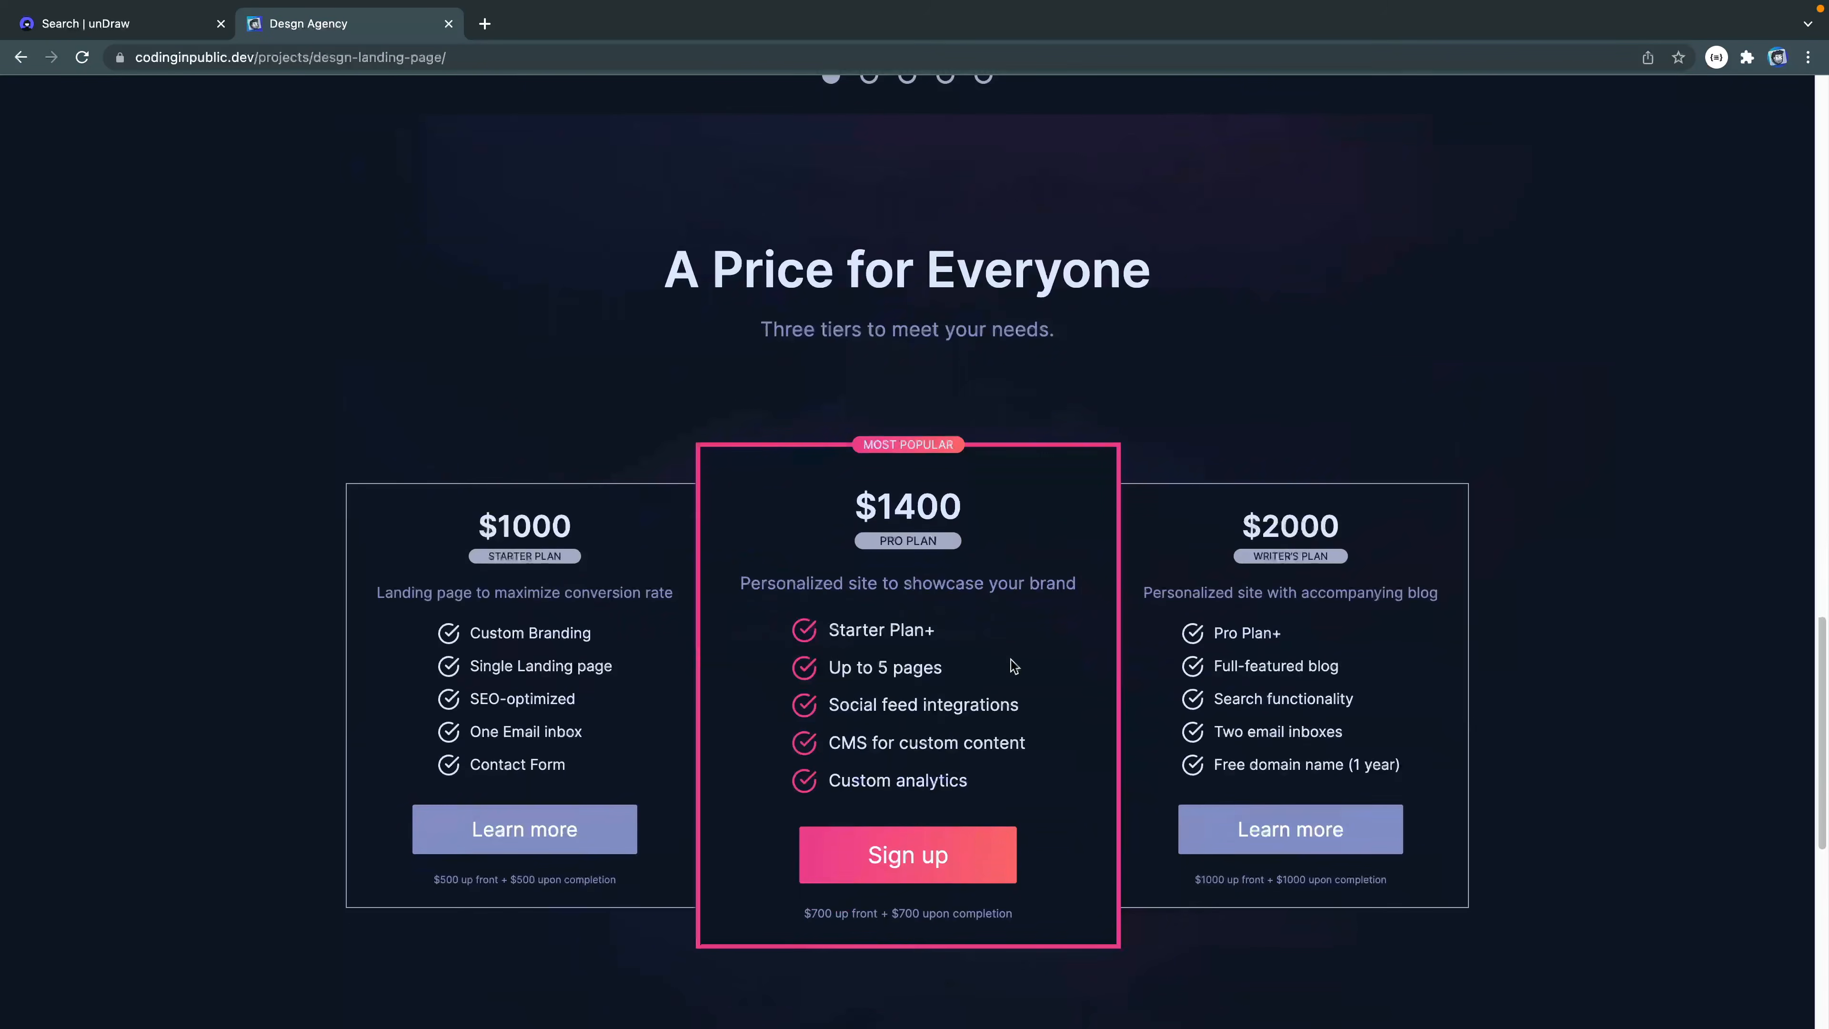
pyautogui.scroll(-9, 1011, 661)
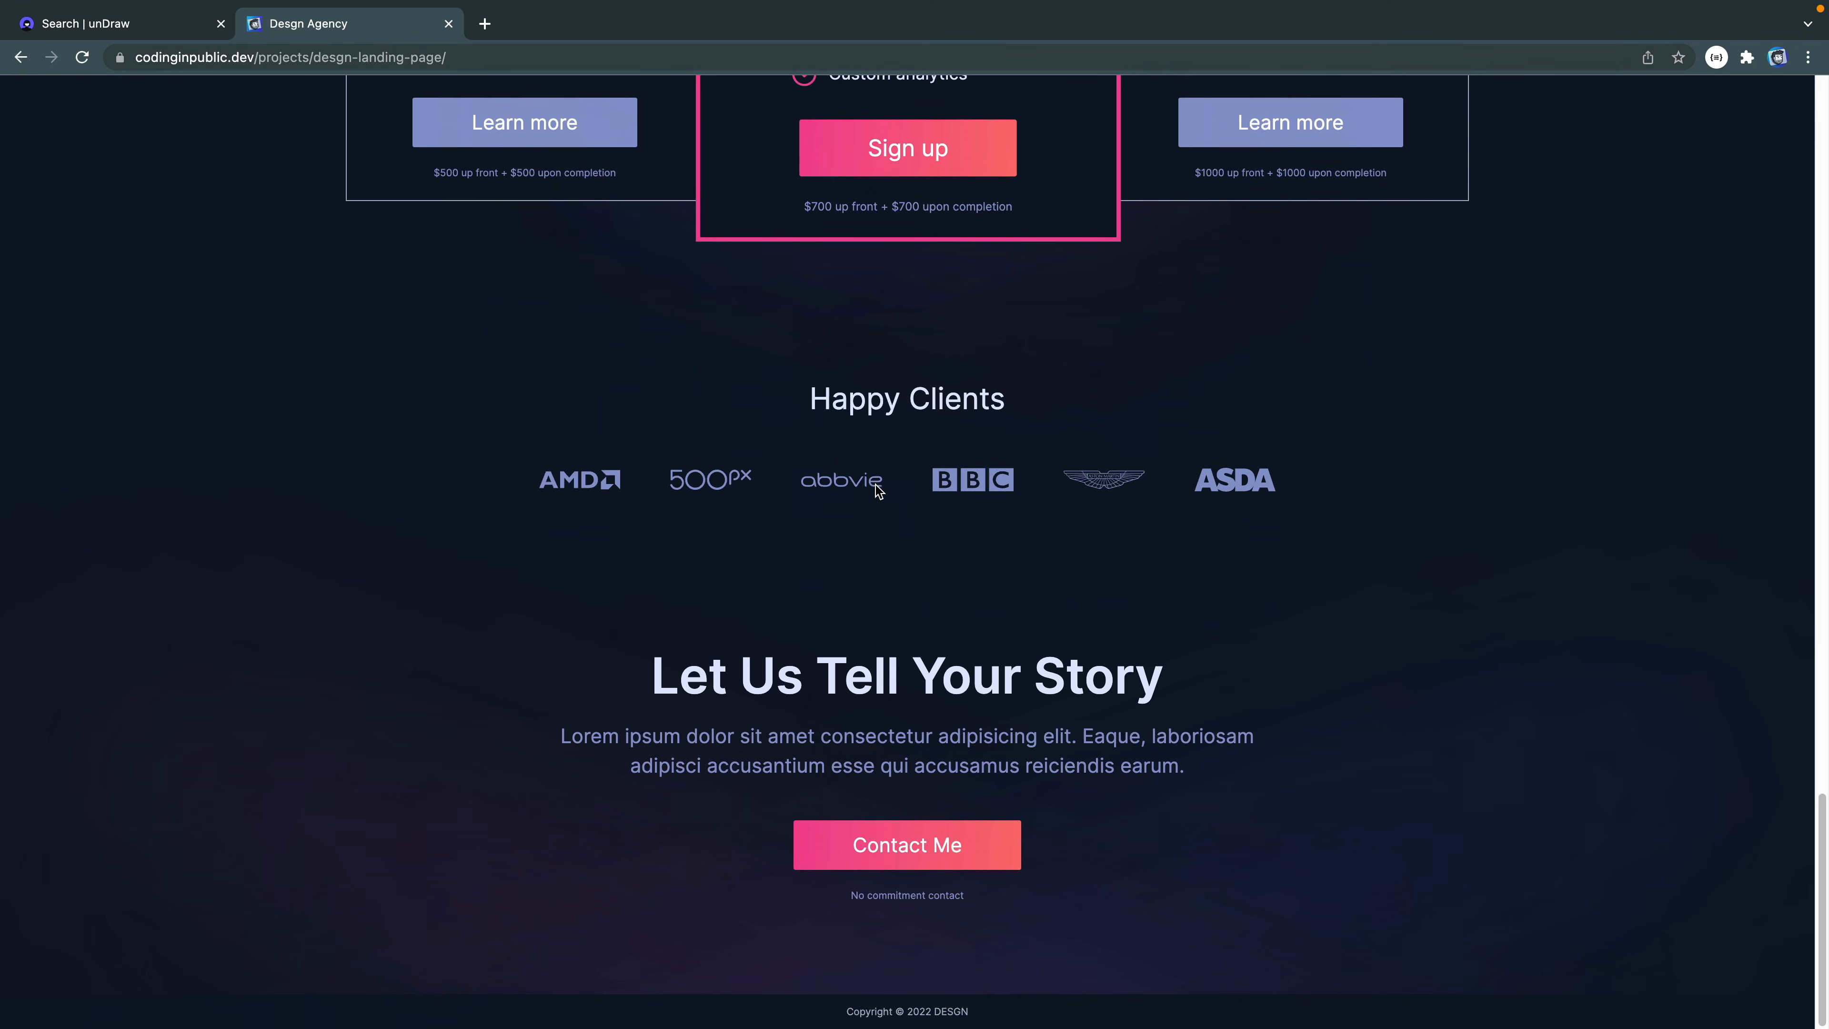
pyautogui.scroll(15, 877, 490)
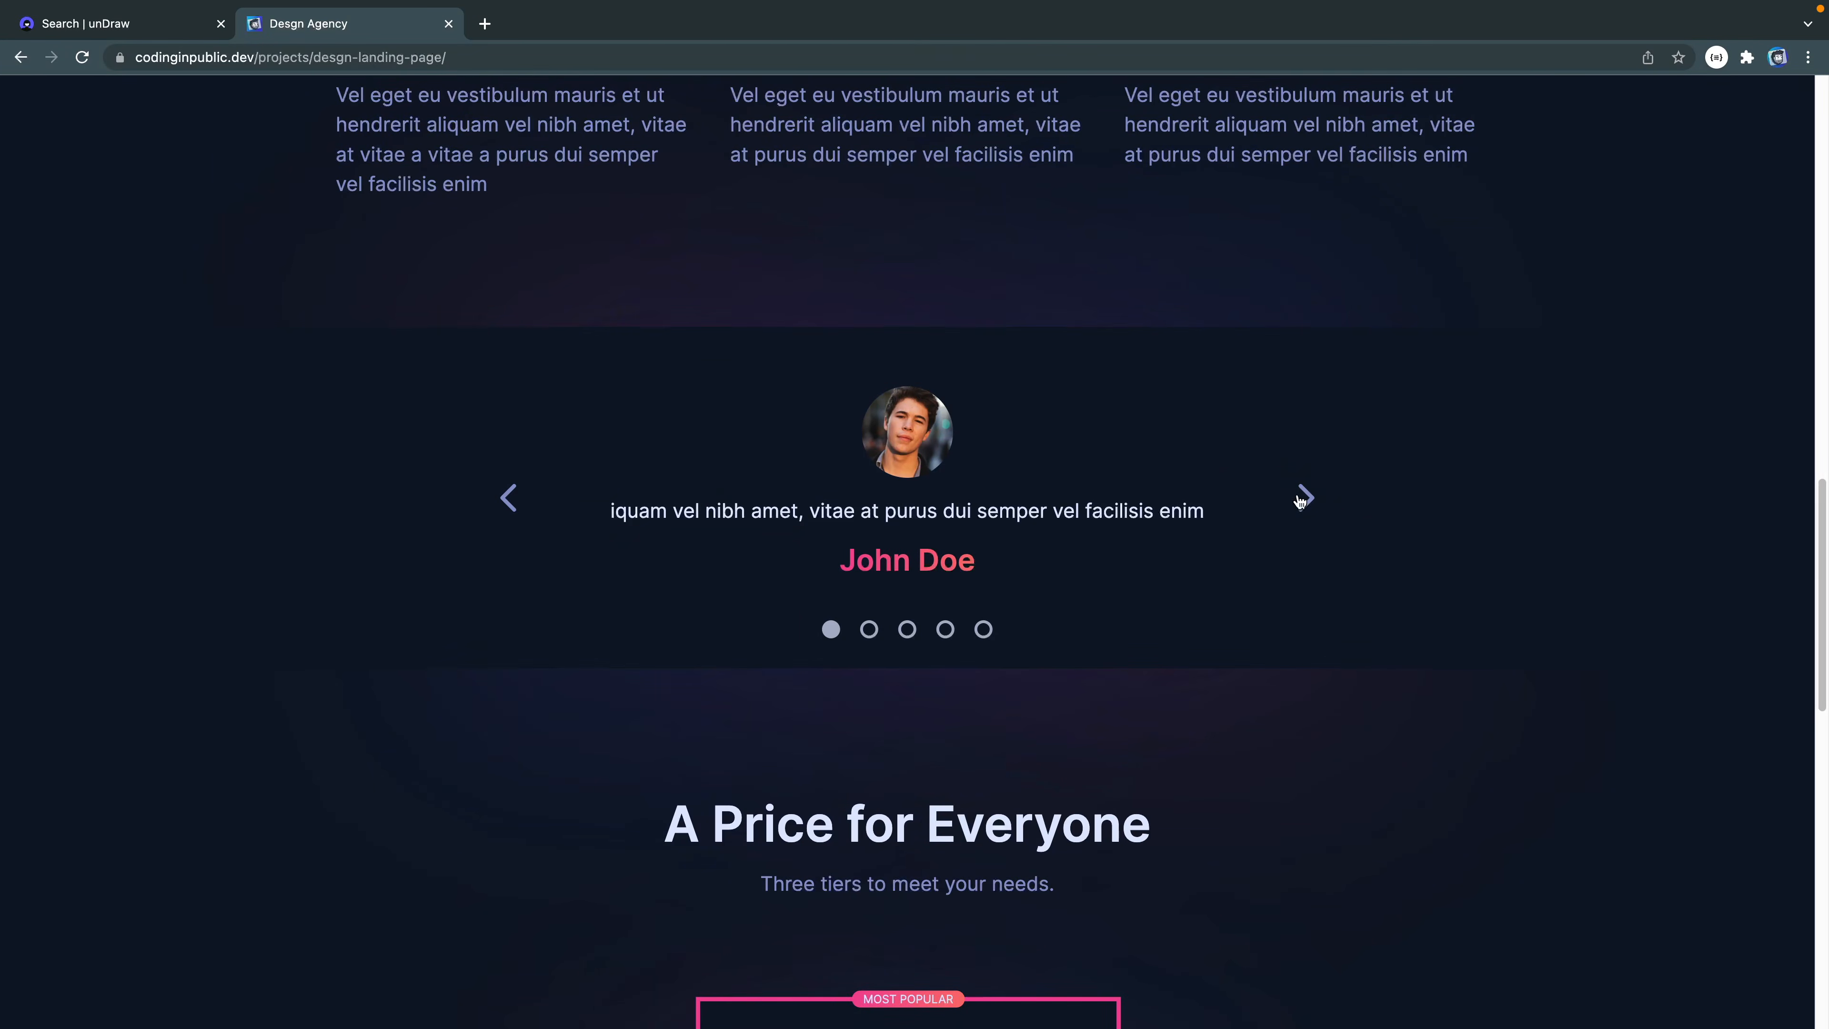
pyautogui.scroll(8, 1081, 592)
pyautogui.scroll(3, 1082, 592)
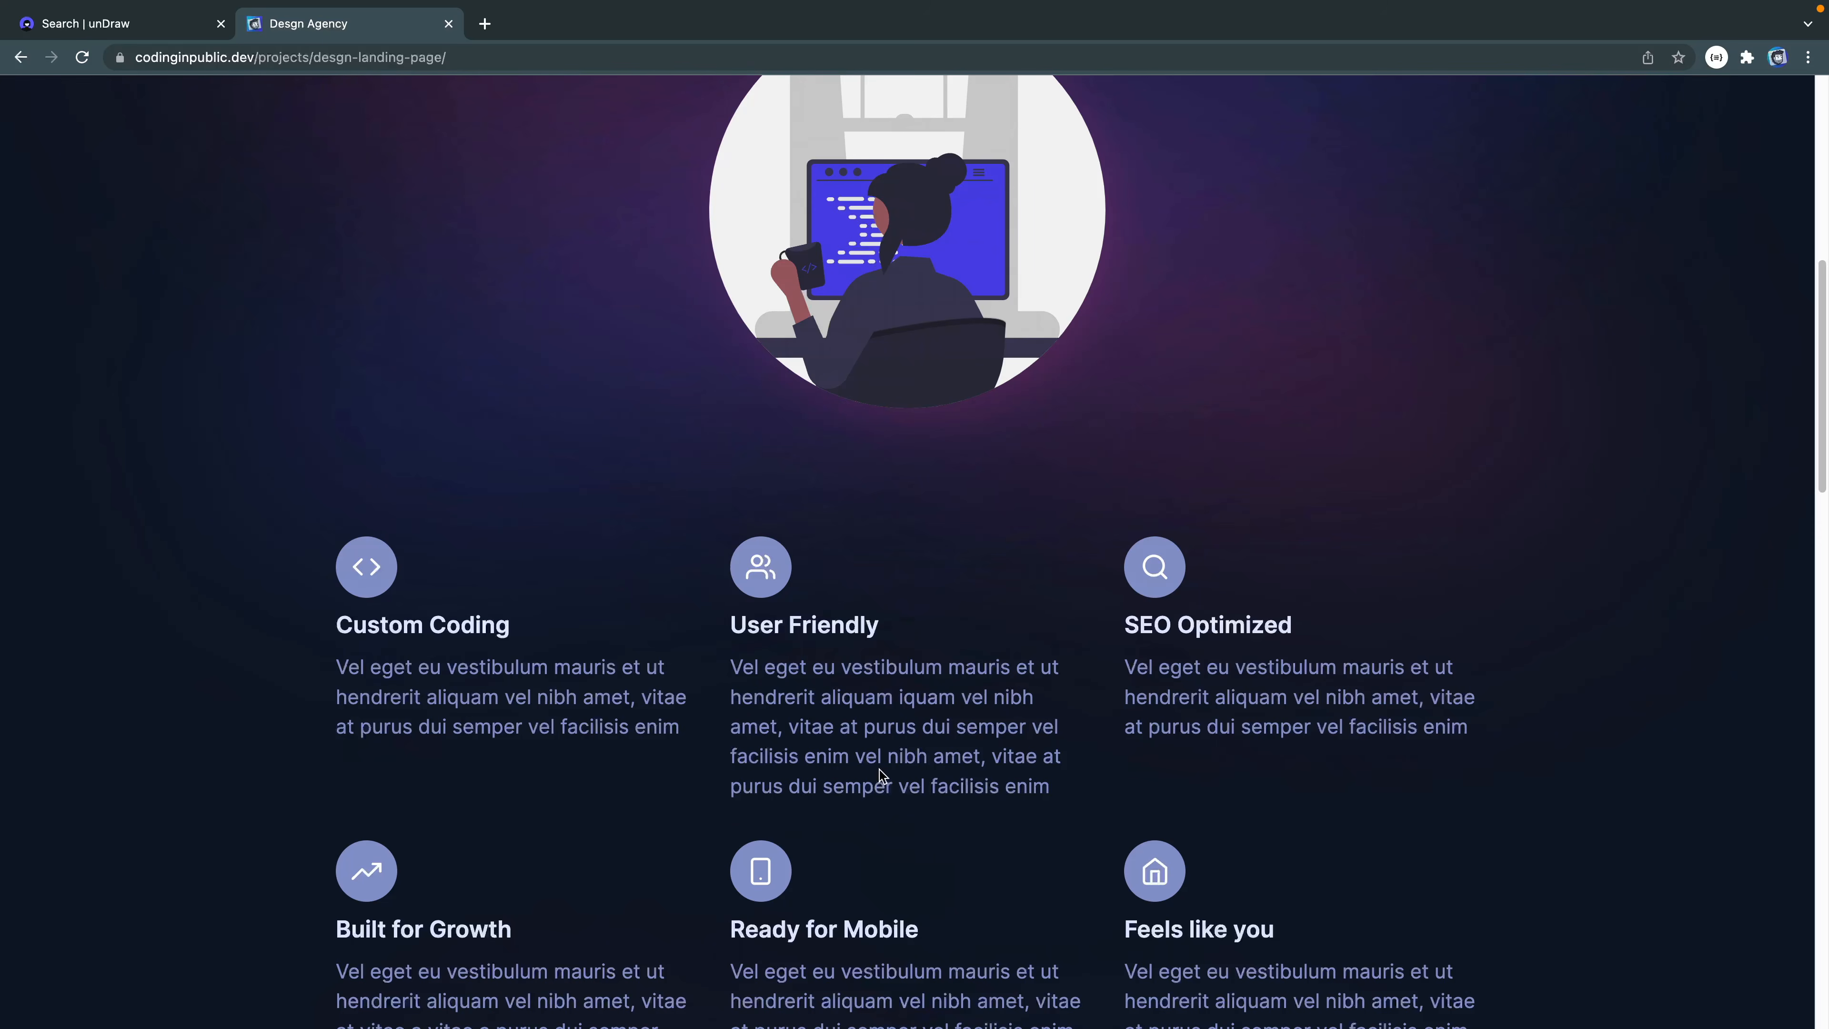
pyautogui.scroll(10, 879, 773)
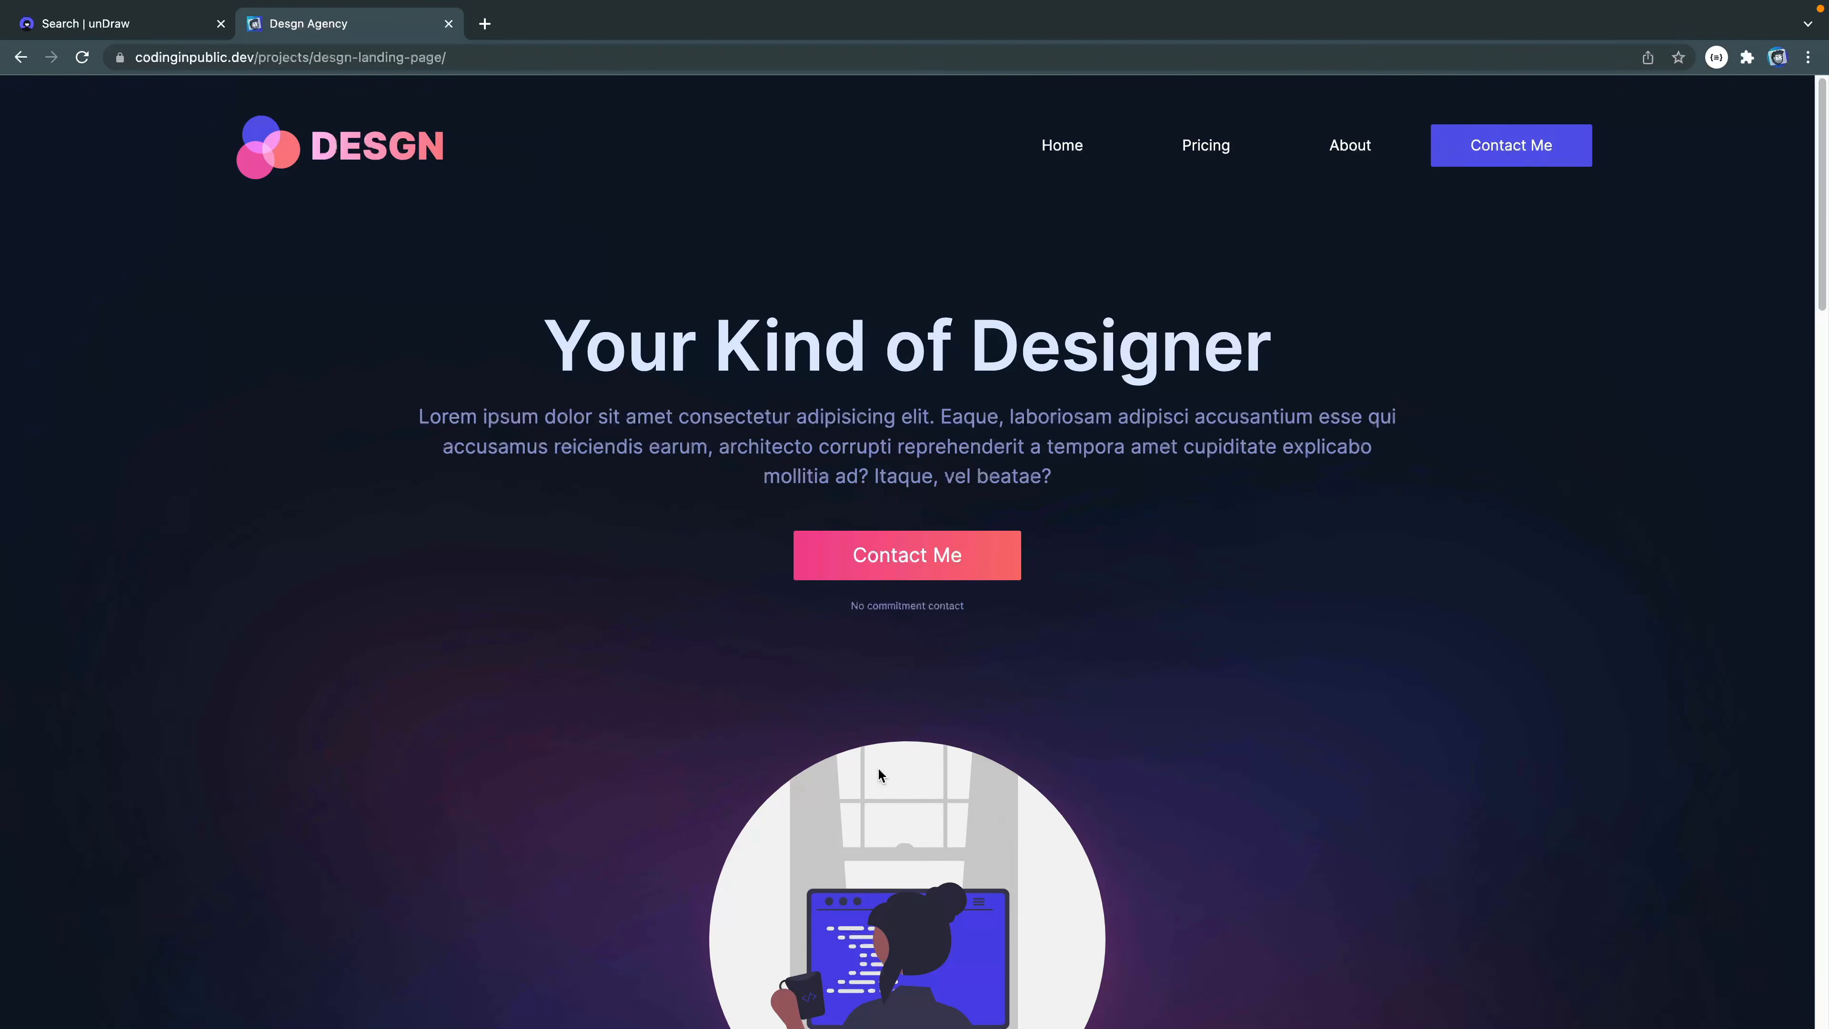